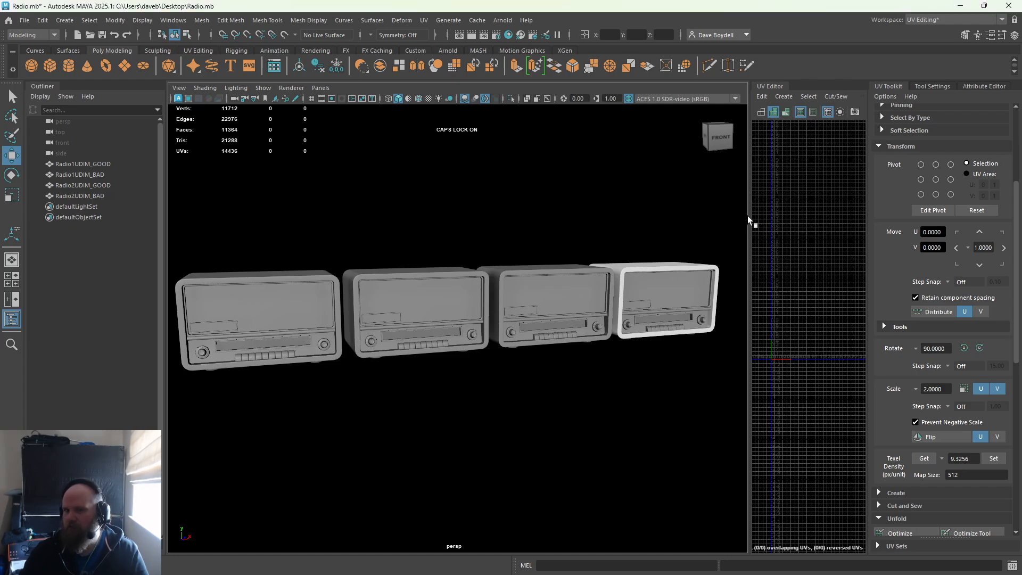
# Enlarge the UV Editor and examine the empty UV grid around the origin and the 0 to 1 tile
pyautogui.moveTo(749, 215); pyautogui.dragTo(277, 226)
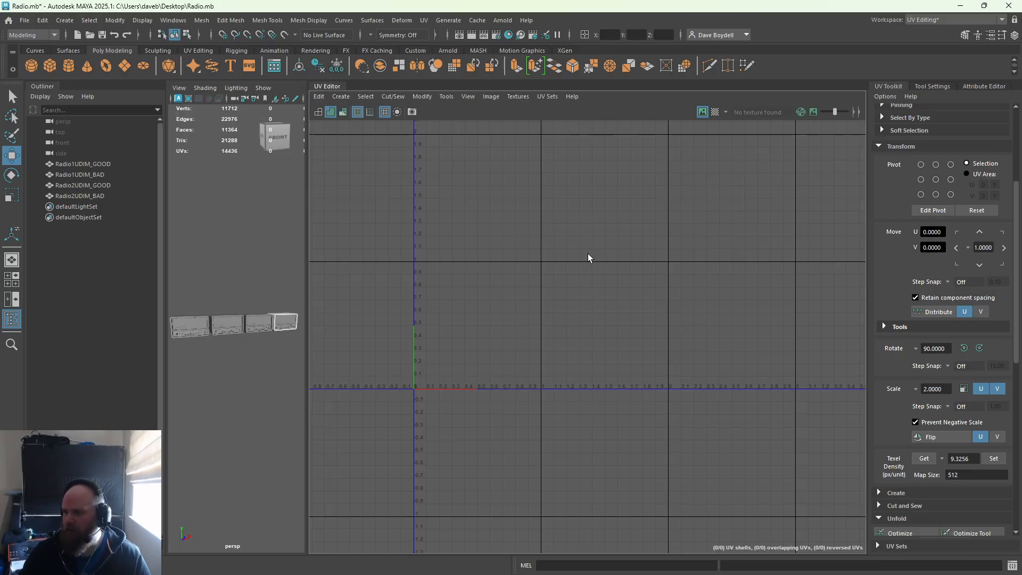
pyautogui.scroll(2, 403, 351)
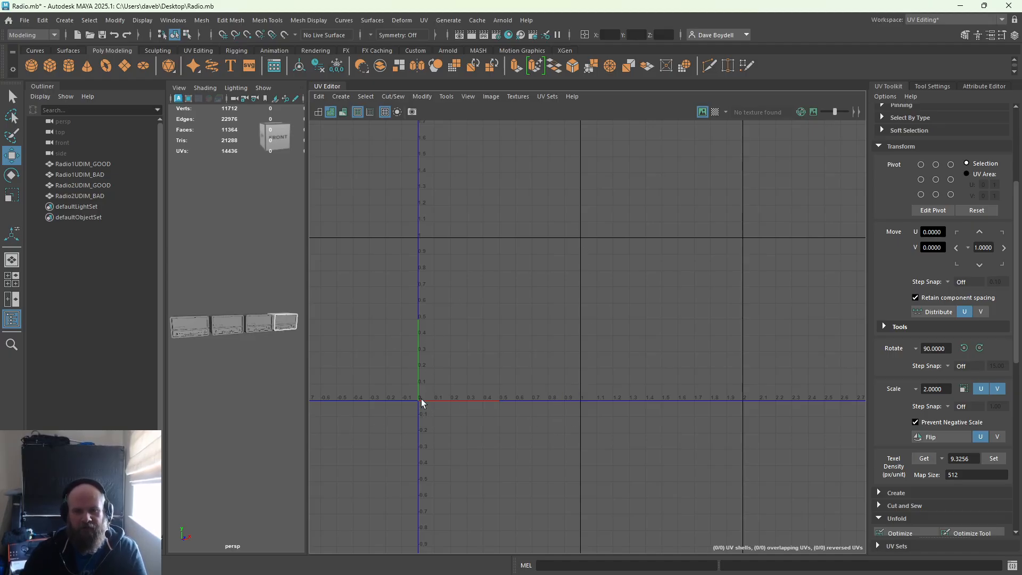
pyautogui.scroll(8, 416, 394)
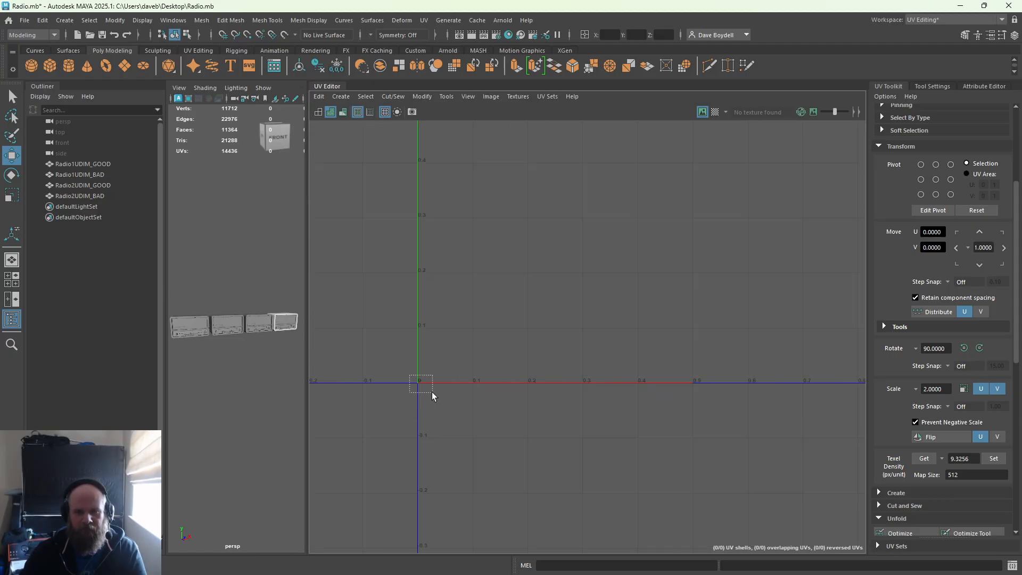
pyautogui.scroll(-8, 417, 382)
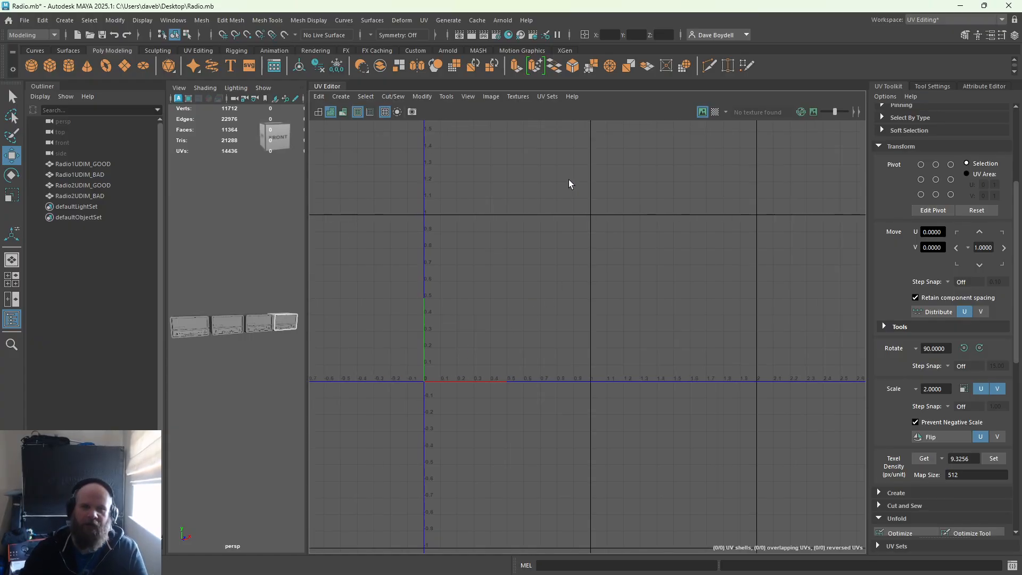
pyautogui.hotkey('ctrl', 's')
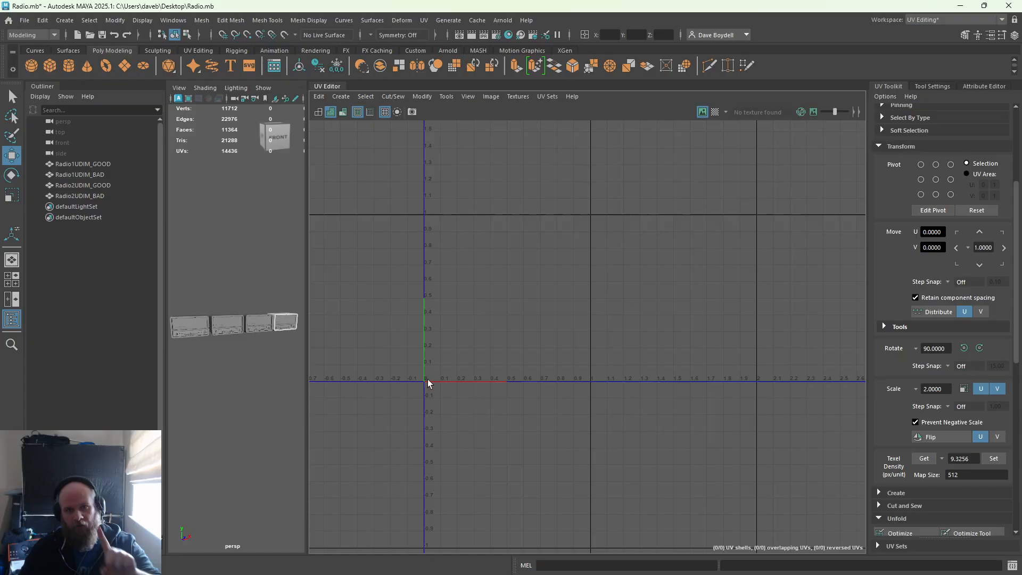
pyautogui.moveTo(424, 380); pyautogui.dragTo(590, 215)
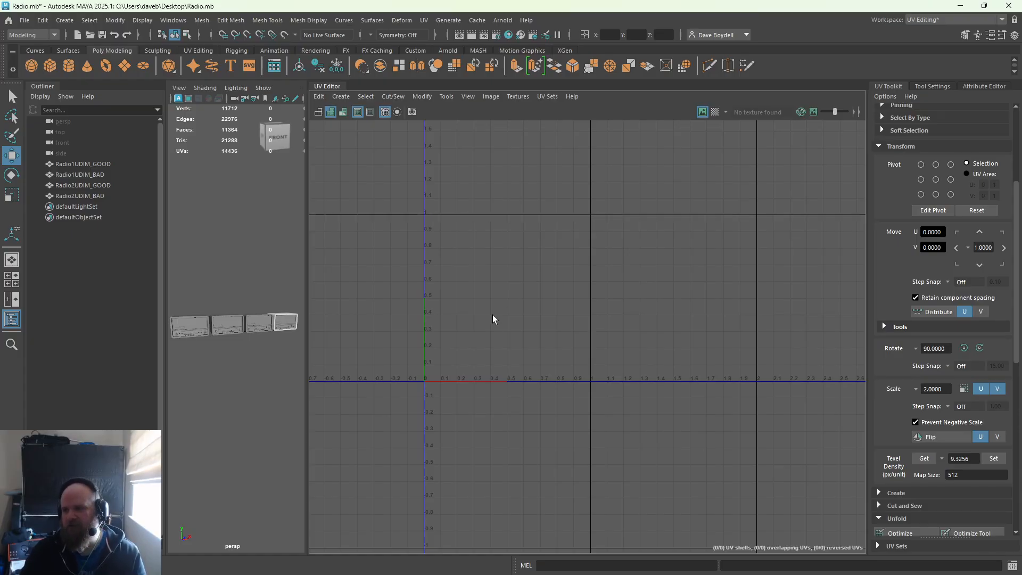
pyautogui.scroll(-2, 472, 352)
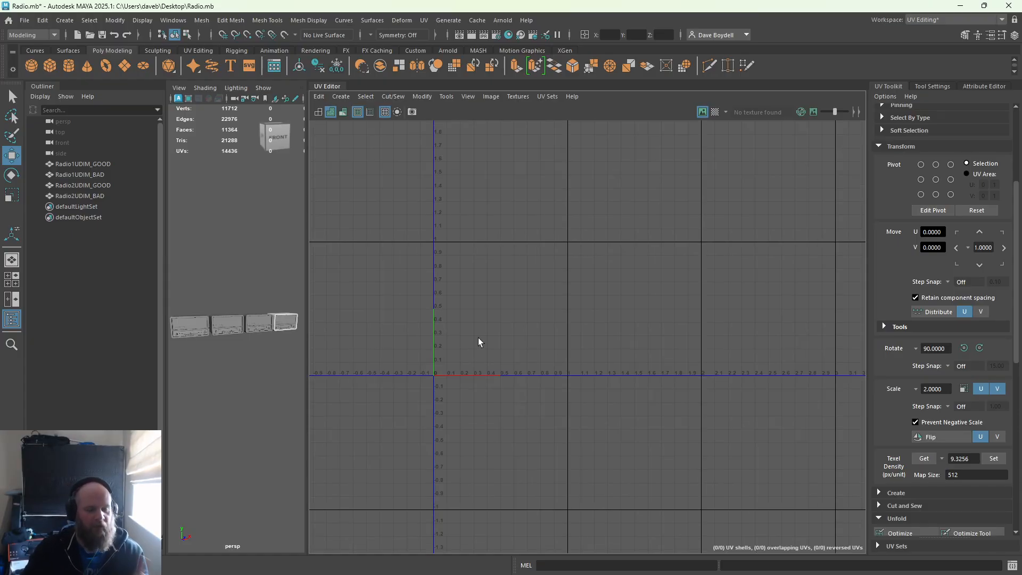
pyautogui.keyDown('alt'); pyautogui.moveTo(468, 338); pyautogui.dragTo(477, 351, button='middle'); pyautogui.keyUp('alt')
# Select Radio1UDIM_GOOD and frame both the radio and its UV layout in their views
pyautogui.moveTo(309, 311); pyautogui.dragTo(534, 311)
pyautogui.click(268, 318)
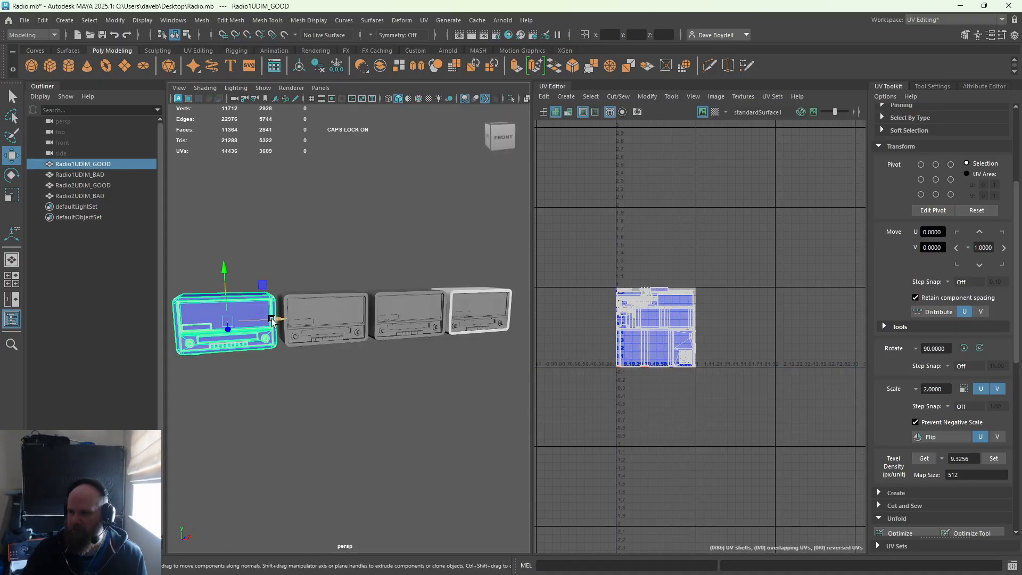
pyautogui.press('f')
pyautogui.press('f')
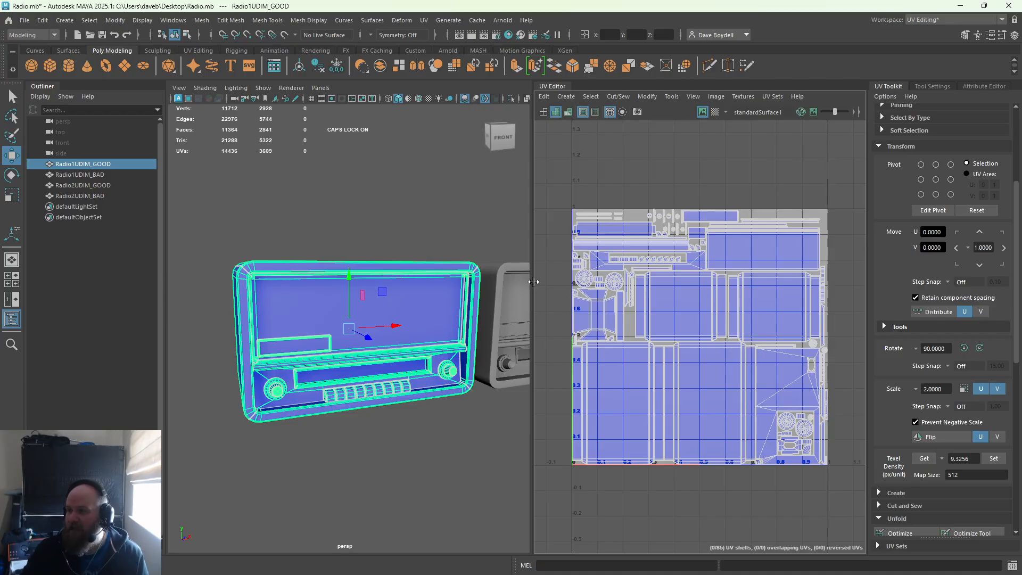
# Examine the UV shells of Radio1UDIM_GOOD along the tile's upper edge and right border in an enlarged UV Editor
pyautogui.moveTo(533, 281); pyautogui.dragTo(307, 281)
pyautogui.scroll(5, 618, 262)
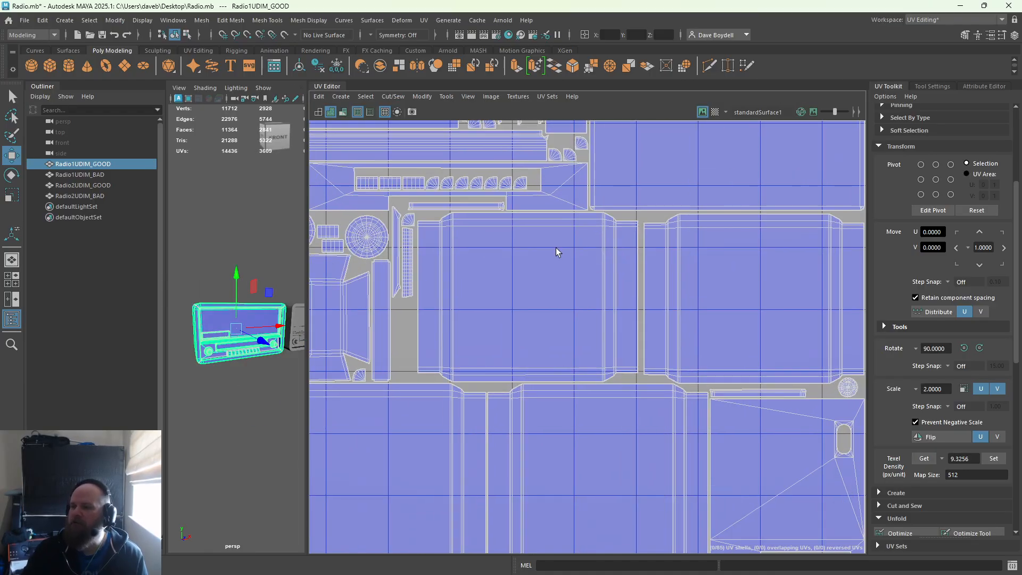
pyautogui.keyDown('alt'); pyautogui.moveTo(500, 222); pyautogui.dragTo(565, 372, button='middle'); pyautogui.keyUp('alt')
pyautogui.keyDown('alt'); pyautogui.moveTo(426, 217); pyautogui.dragTo(552, 318, button='right'); pyautogui.keyUp('alt')
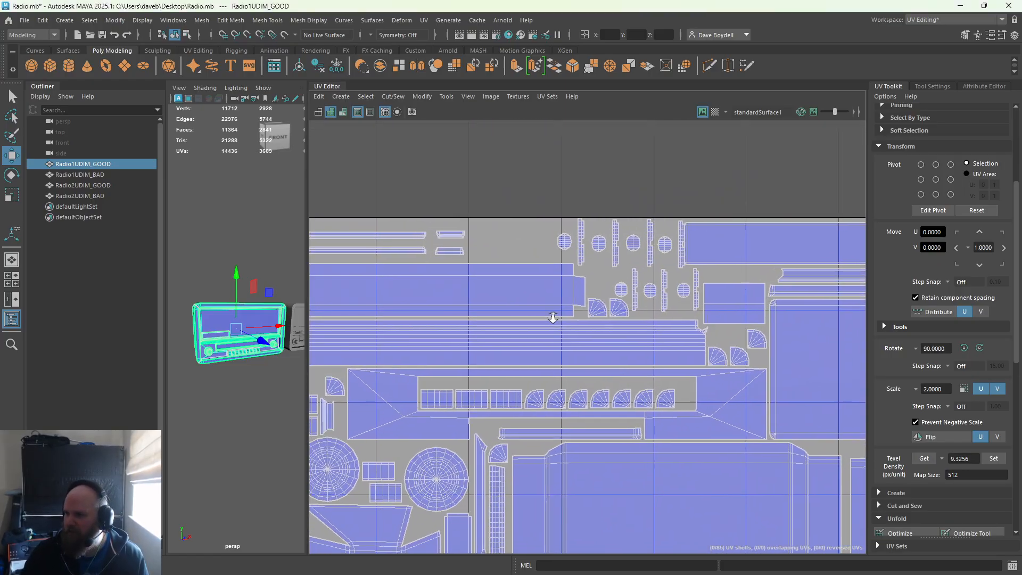
pyautogui.keyDown('alt'); pyautogui.moveTo(553, 318); pyautogui.dragTo(331, 262, button='middle'); pyautogui.keyUp('alt')
pyautogui.keyDown('alt'); pyautogui.moveTo(548, 269); pyautogui.dragTo(538, 267, button='right'); pyautogui.keyUp('alt')
pyautogui.keyDown('alt'); pyautogui.moveTo(548, 248); pyautogui.dragTo(474, 293, button='middle'); pyautogui.keyUp('alt')
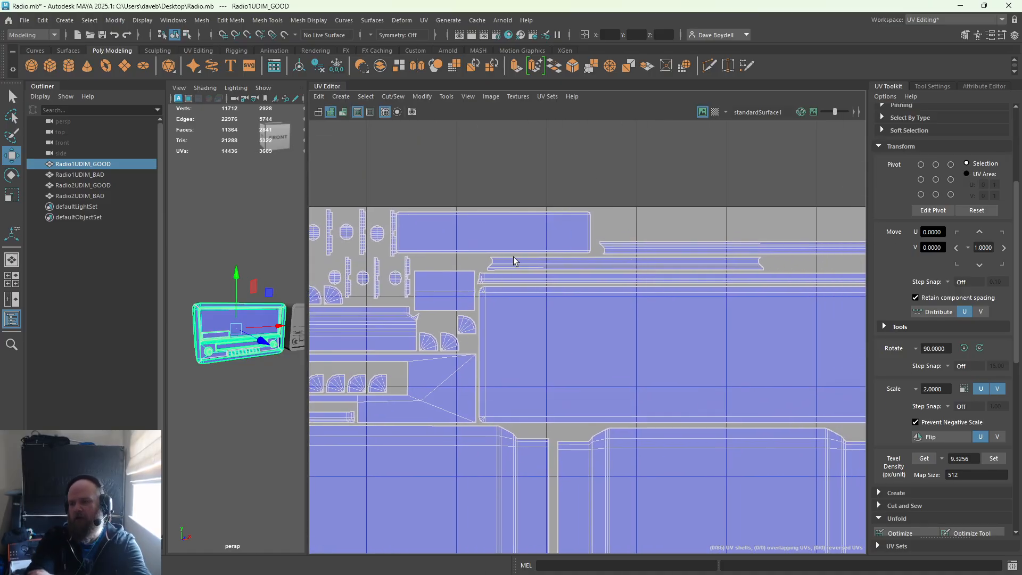
pyautogui.keyDown('alt'); pyautogui.moveTo(527, 258); pyautogui.dragTo(554, 280, button='right'); pyautogui.keyUp('alt')
pyautogui.keyDown('alt'); pyautogui.moveTo(554, 280); pyautogui.dragTo(534, 233, button='middle'); pyautogui.keyUp('alt')
pyautogui.keyDown('alt'); pyautogui.moveTo(534, 233); pyautogui.dragTo(522, 233, button='right'); pyautogui.keyUp('alt')
pyautogui.keyDown('alt'); pyautogui.moveTo(523, 233); pyautogui.dragTo(573, 277, button='middle'); pyautogui.keyUp('alt')
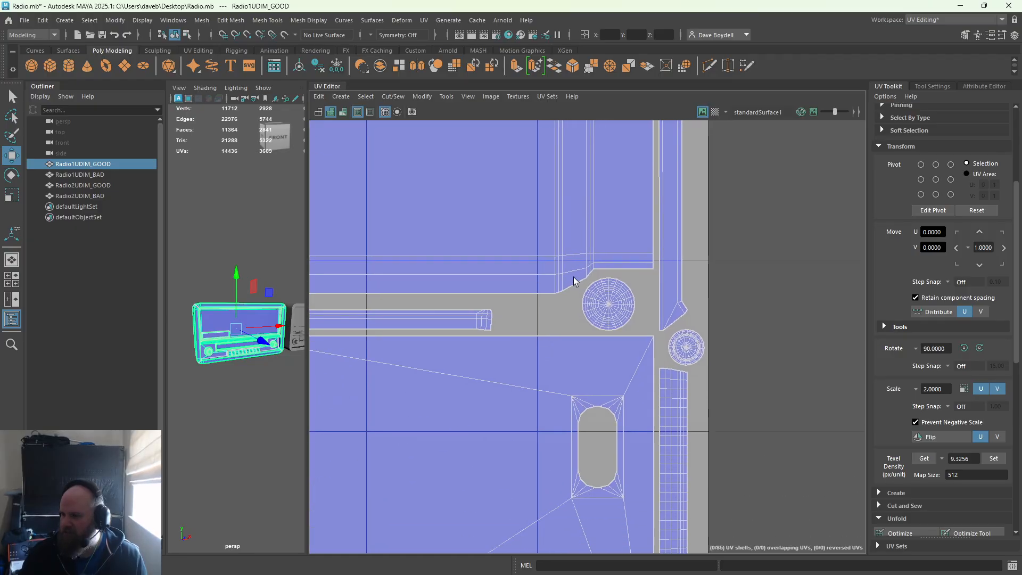
# Examine the spacing of the shells in the middle of the tile, up to the small button shells nested inside the dial surround
pyautogui.keyDown('alt'); pyautogui.moveTo(572, 324); pyautogui.dragTo(629, 235, button='middle'); pyautogui.keyUp('alt')
pyautogui.keyDown('alt'); pyautogui.moveTo(629, 312); pyautogui.dragTo(746, 349, button='middle'); pyautogui.keyUp('alt')
pyautogui.scroll(-3, 745, 347)
pyautogui.keyDown('alt'); pyautogui.moveTo(436, 180); pyautogui.dragTo(858, 328, button='middle'); pyautogui.keyUp('alt')
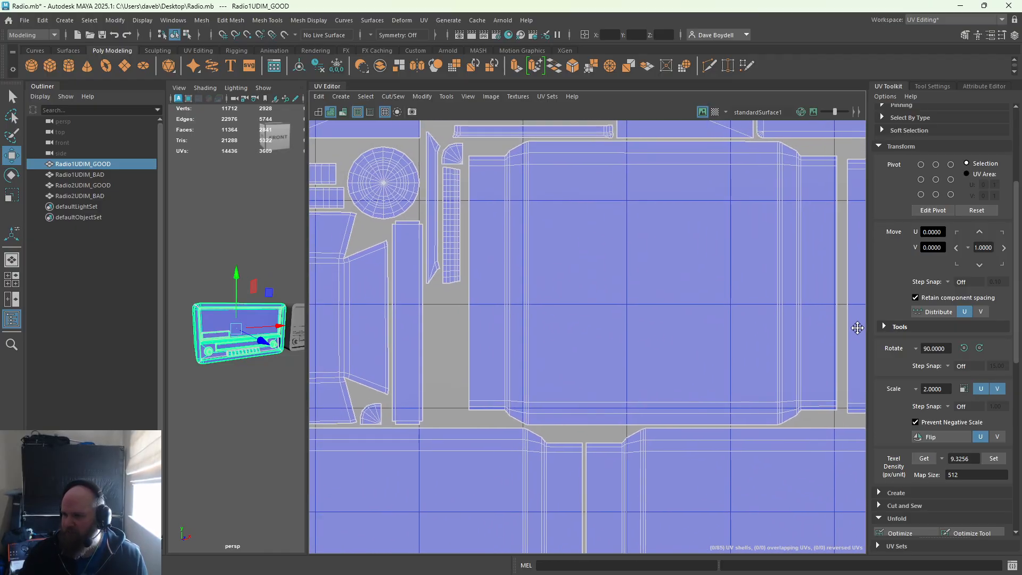
pyautogui.keyDown('alt'); pyautogui.moveTo(506, 300); pyautogui.dragTo(758, 327, button='middle'); pyautogui.keyUp('alt')
pyautogui.keyDown('alt'); pyautogui.moveTo(611, 312); pyautogui.dragTo(536, 425, button='middle'); pyautogui.keyUp('alt')
pyautogui.scroll(-2, 533, 341)
pyautogui.keyDown('alt'); pyautogui.moveTo(603, 268); pyautogui.dragTo(526, 335, button='middle'); pyautogui.keyUp('alt')
pyautogui.scroll(3, 537, 336)
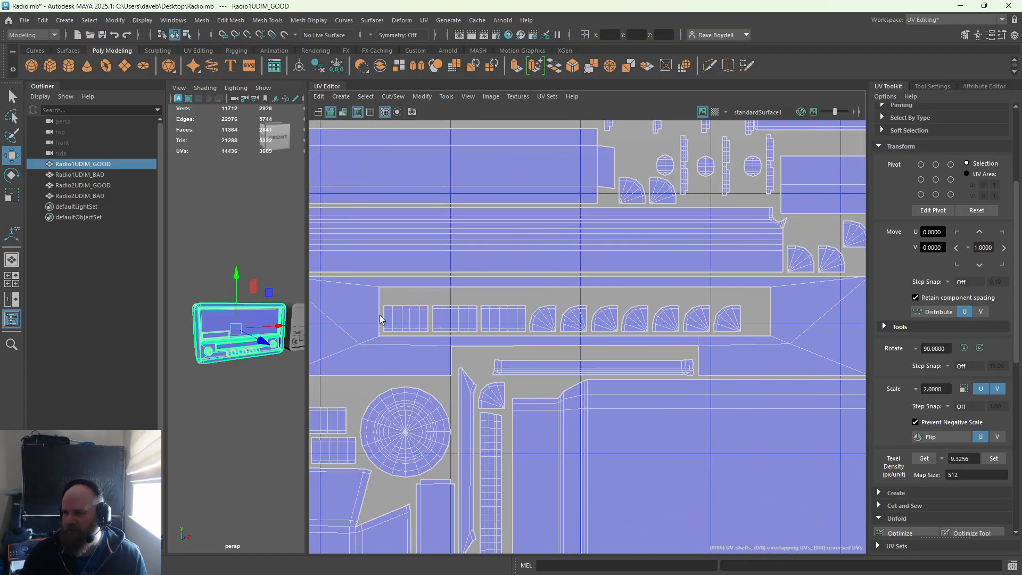
# Select the faces of the dial-surround UV shell and inspect the matching dial and button area on the radio's front
pyautogui.moveTo(369, 300); pyautogui.dragTo(366, 315, button='right')
pyautogui.doubleClick(366, 313)
pyautogui.press('f')
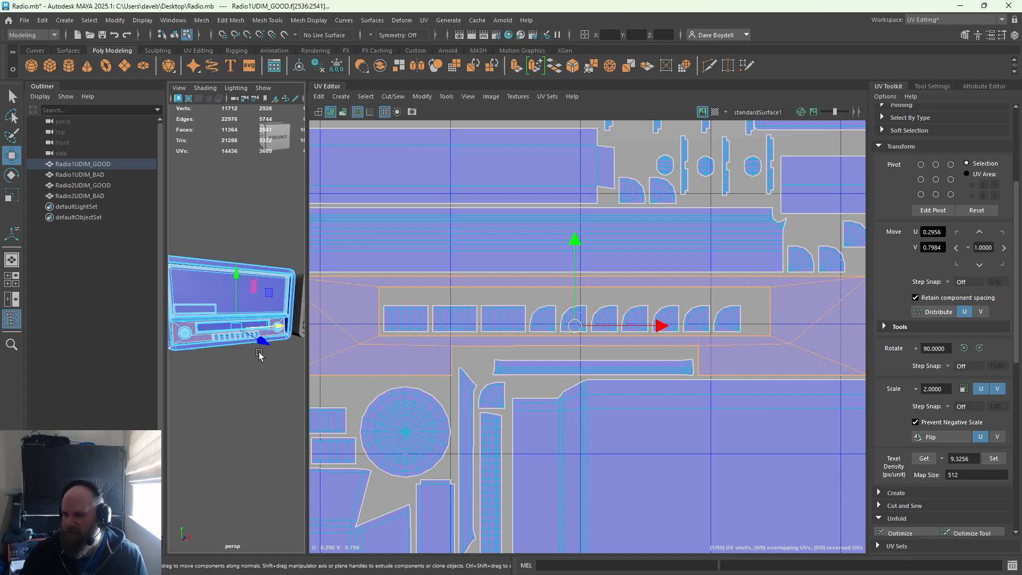
pyautogui.moveTo(308, 341); pyautogui.dragTo(484, 341)
pyautogui.scroll(4, 310, 368)
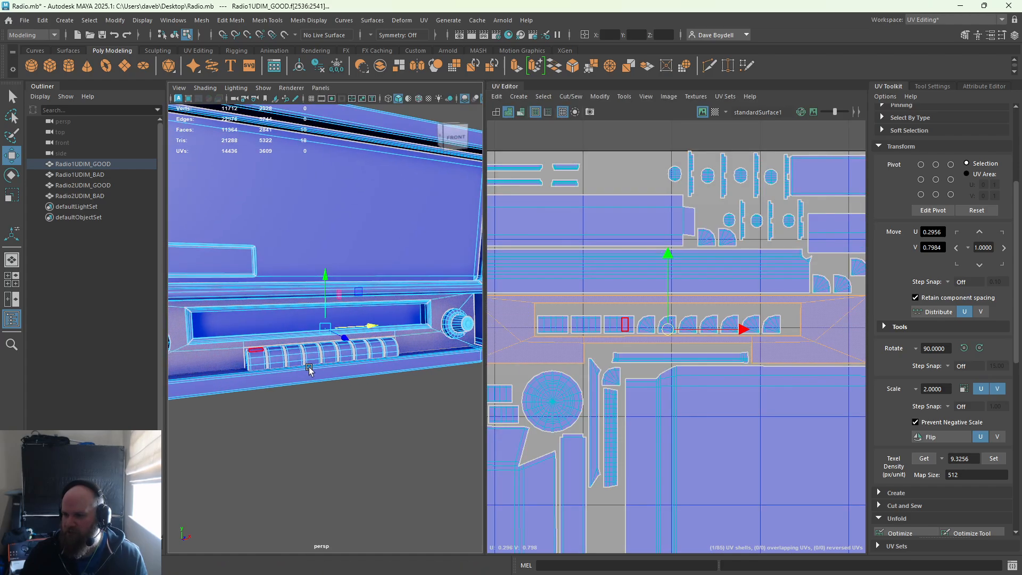
pyautogui.keyDown('alt'); pyautogui.moveTo(309, 368); pyautogui.dragTo(373, 341); pyautogui.keyUp('alt')
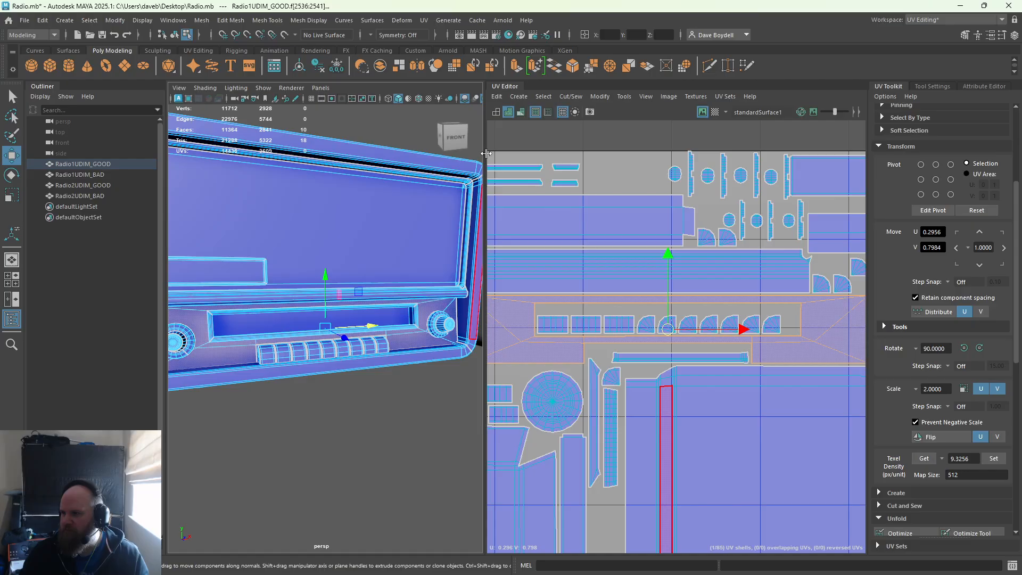
pyautogui.moveTo(487, 153); pyautogui.dragTo(408, 155)
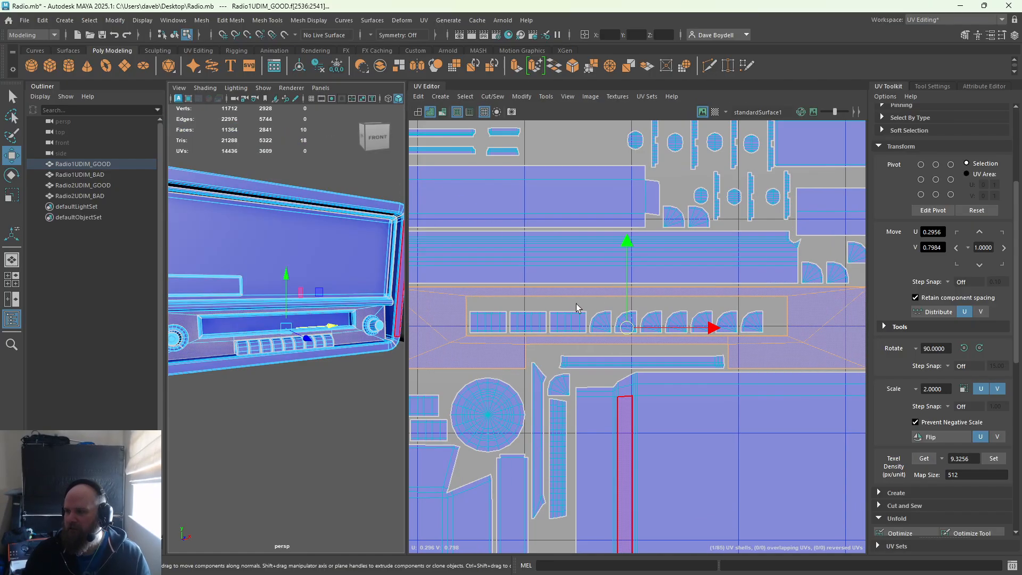
# Review the packing across the whole UV tile, highlight the large panel shell in its lower-left corner, and clear the selection
pyautogui.scroll(2, 586, 305)
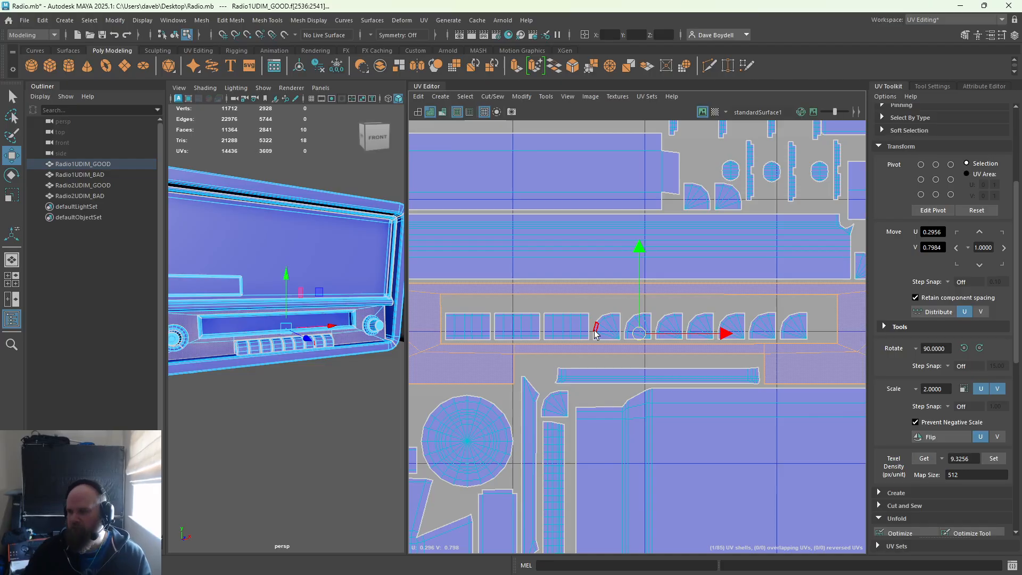
pyautogui.scroll(-3, 515, 293)
pyautogui.keyDown('alt'); pyautogui.moveTo(496, 389); pyautogui.dragTo(548, 239, button='middle'); pyautogui.keyUp('alt')
pyautogui.keyDown('alt'); pyautogui.moveTo(540, 274); pyautogui.dragTo(492, 200, button='right'); pyautogui.keyUp('alt')
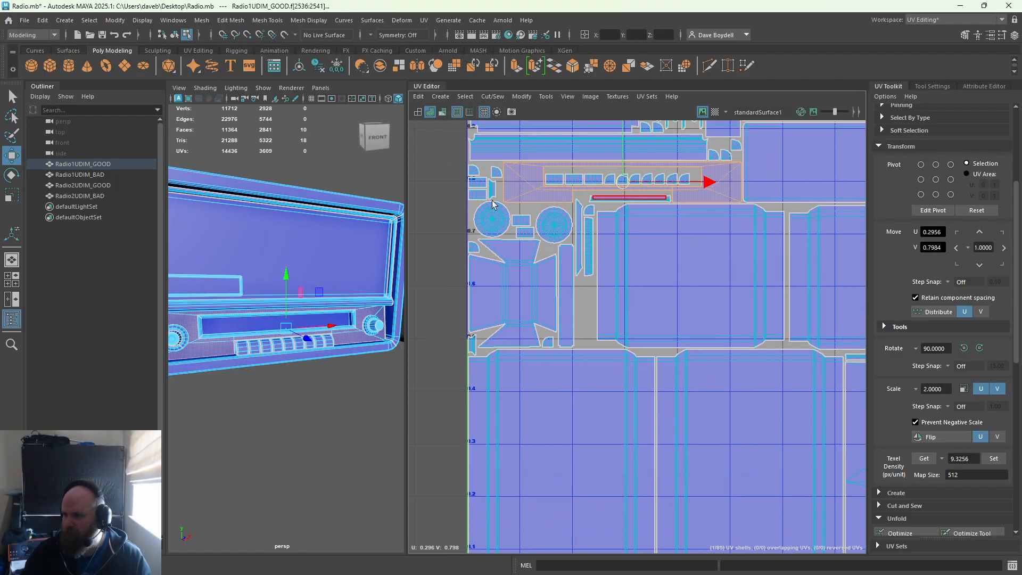
pyautogui.keyDown('alt'); pyautogui.moveTo(490, 208); pyautogui.dragTo(538, 341, button='middle'); pyautogui.keyUp('alt')
pyautogui.scroll(-4, 583, 384)
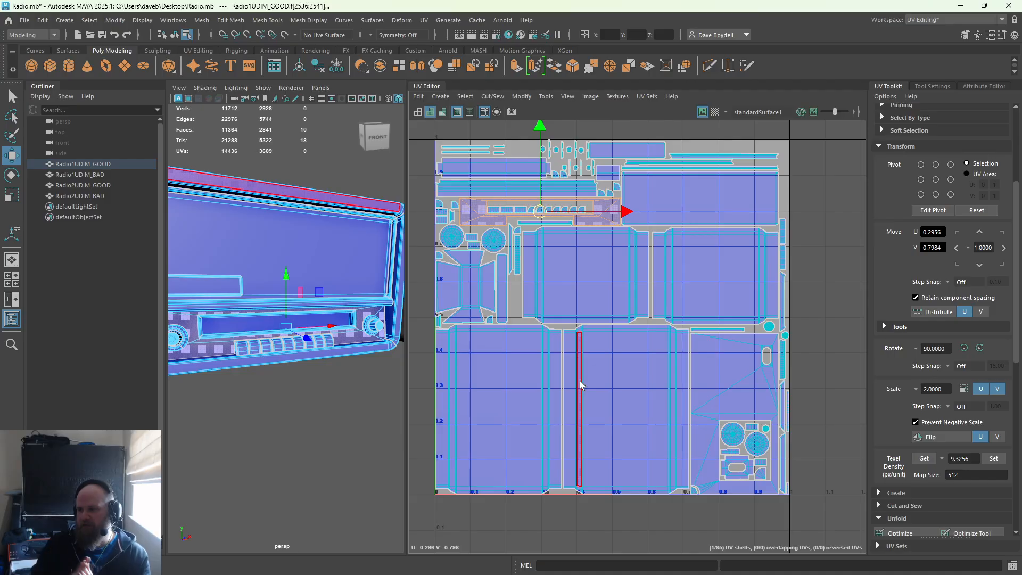
pyautogui.doubleClick(535, 377)
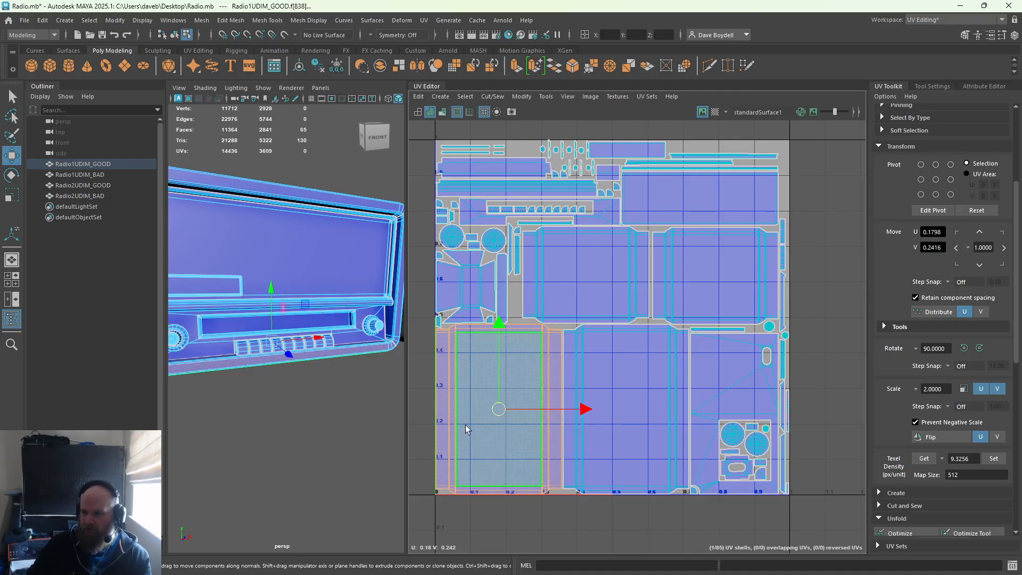
pyautogui.click(519, 497)
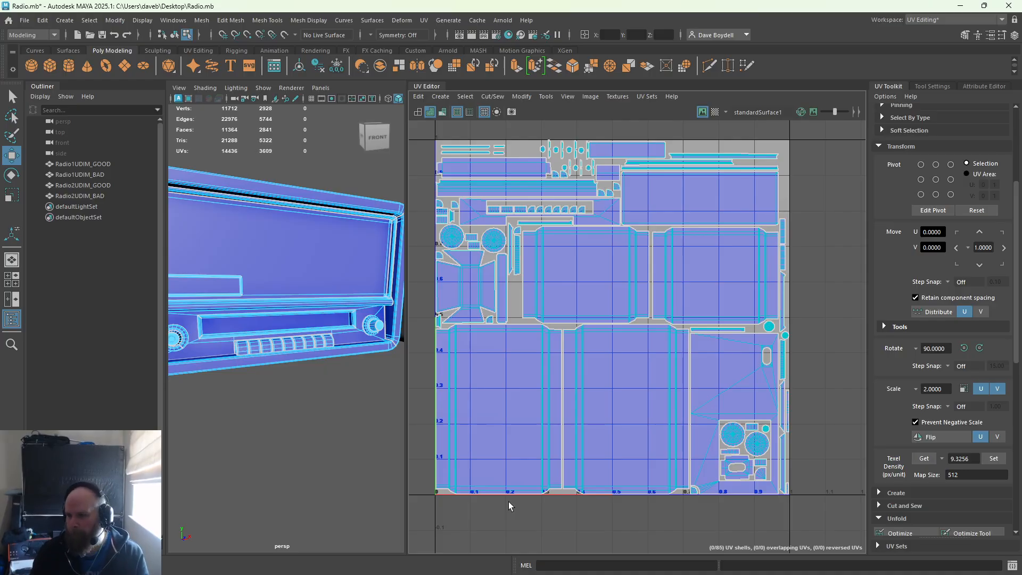
# Bring up the UV layout of Radio2UDIM_GOOD, the third radio in the row, showing both of its UDIM tiles
pyautogui.moveTo(407, 243); pyautogui.dragTo(482, 242)
pyautogui.press('f')
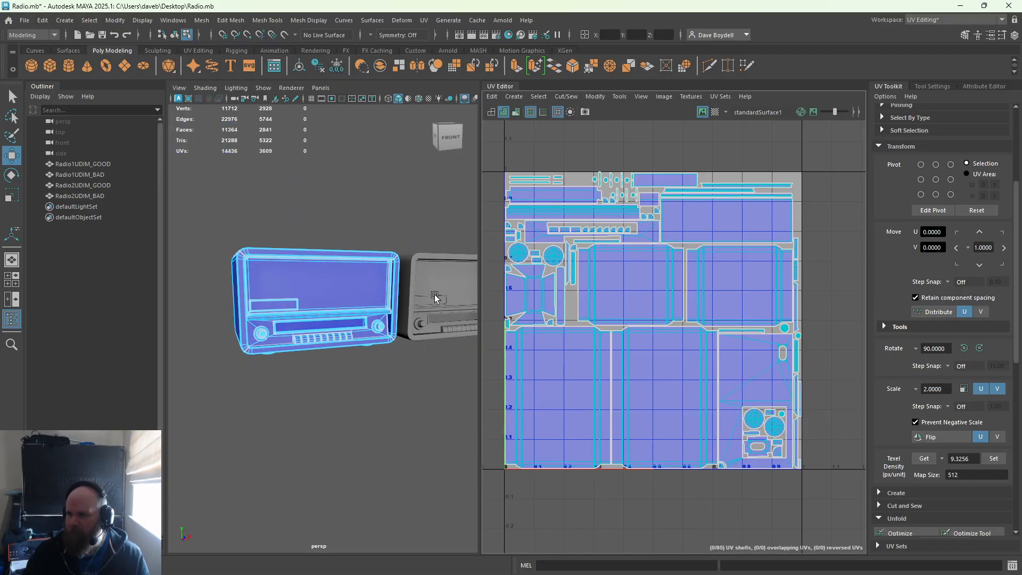
pyautogui.keyDown('alt'); pyautogui.moveTo(435, 297); pyautogui.dragTo(181, 309, button='middle'); pyautogui.keyUp('alt')
pyautogui.click(314, 299)
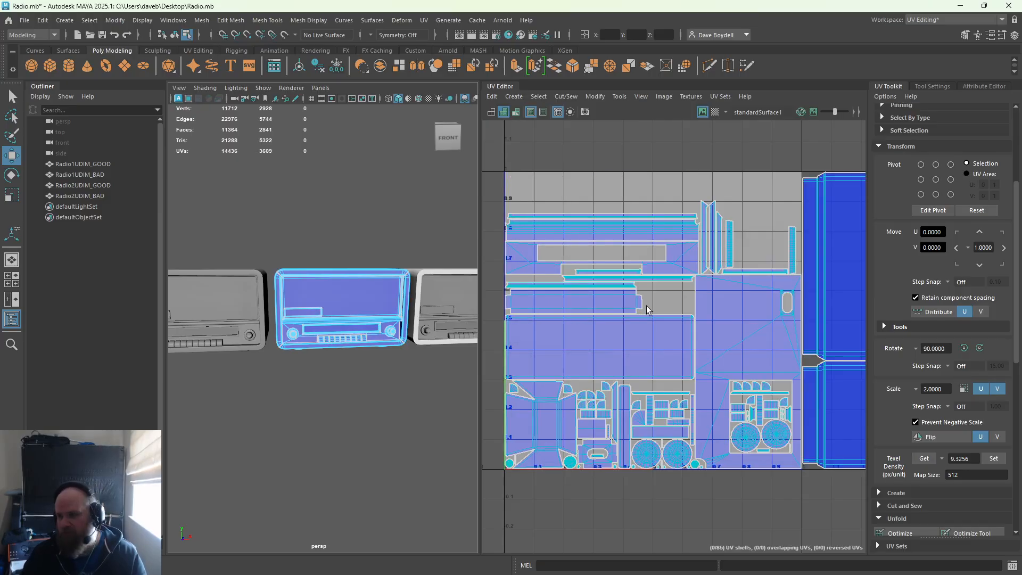
pyautogui.scroll(-4, 639, 298)
pyautogui.keyDown('alt'); pyautogui.moveTo(655, 282); pyautogui.dragTo(548, 292, button='middle'); pyautogui.keyUp('alt')
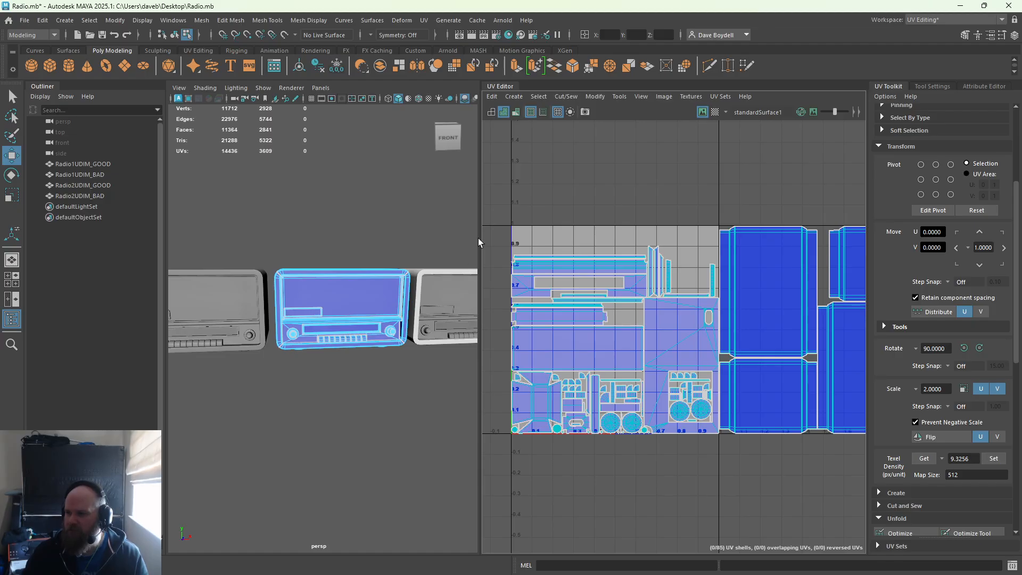
pyautogui.moveTo(479, 238); pyautogui.dragTo(399, 242)
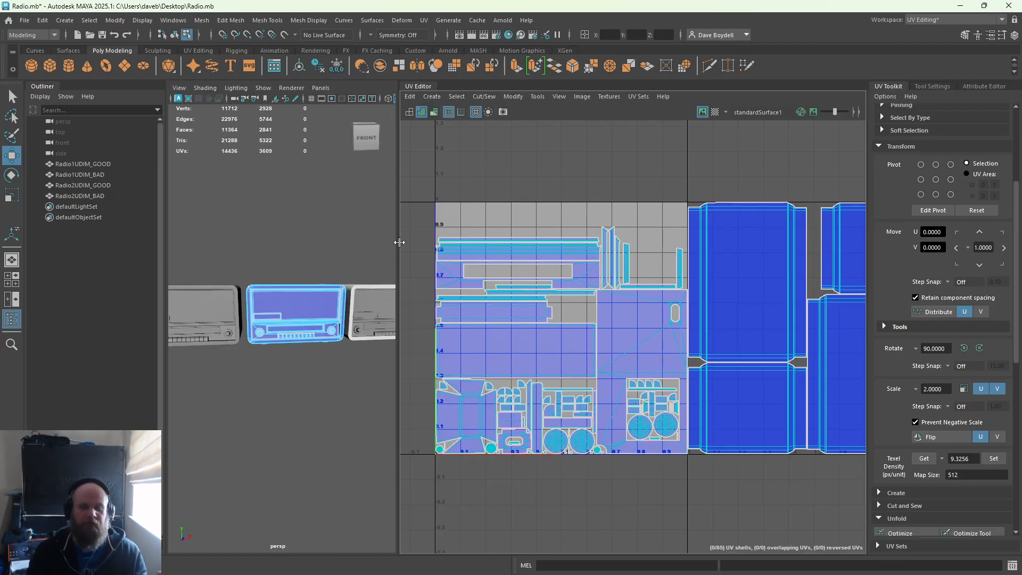
# Select the four large panel shells in the second UDIM tile and compare them with the small-part shells in the first tile
pyautogui.keyDown('alt'); pyautogui.moveTo(627, 204); pyautogui.dragTo(560, 205, button='middle'); pyautogui.keyUp('alt')
pyautogui.moveTo(651, 185); pyautogui.dragTo(598, 153, button='right')
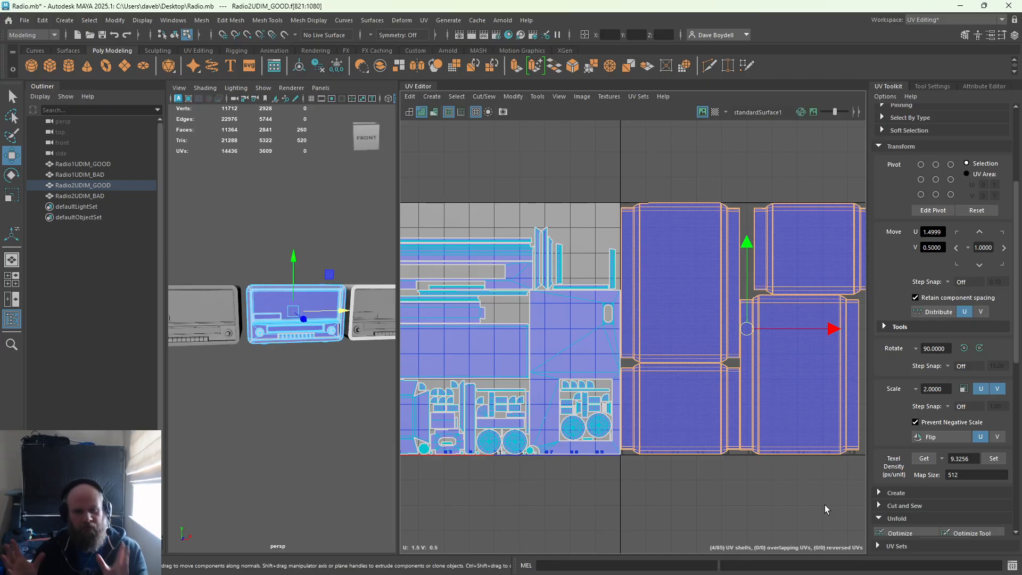
pyautogui.keyDown('alt'); pyautogui.moveTo(826, 505); pyautogui.dragTo(643, 475, button='middle'); pyautogui.keyUp('alt')
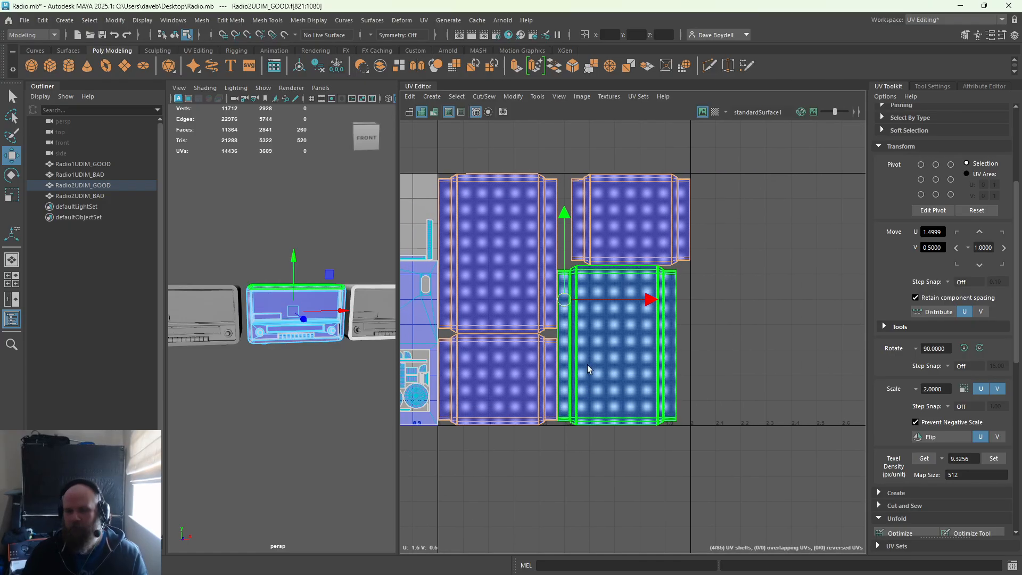
pyautogui.scroll(-3, 567, 362)
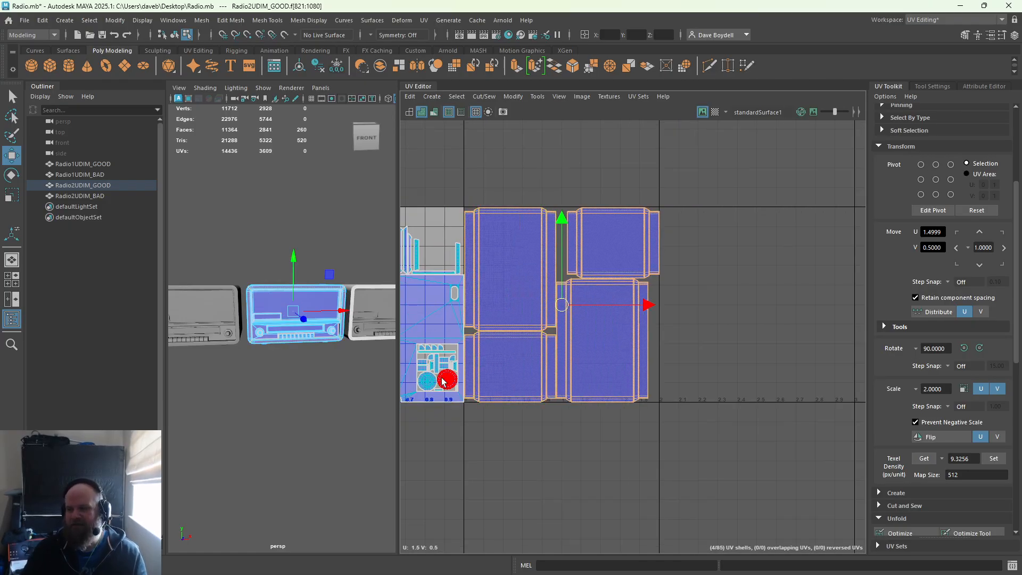
pyautogui.keyDown('alt'); pyautogui.moveTo(457, 406); pyautogui.dragTo(558, 408, button='middle'); pyautogui.keyUp('alt')
pyautogui.scroll(-2, 559, 408)
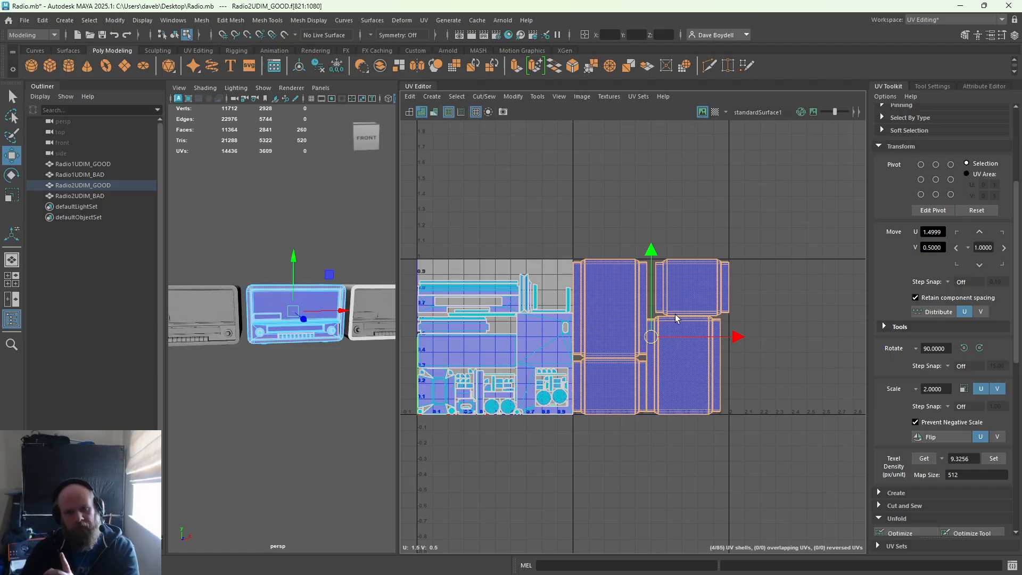
pyautogui.keyDown('alt'); pyautogui.moveTo(495, 376); pyautogui.dragTo(573, 367, button='middle'); pyautogui.keyUp('alt')
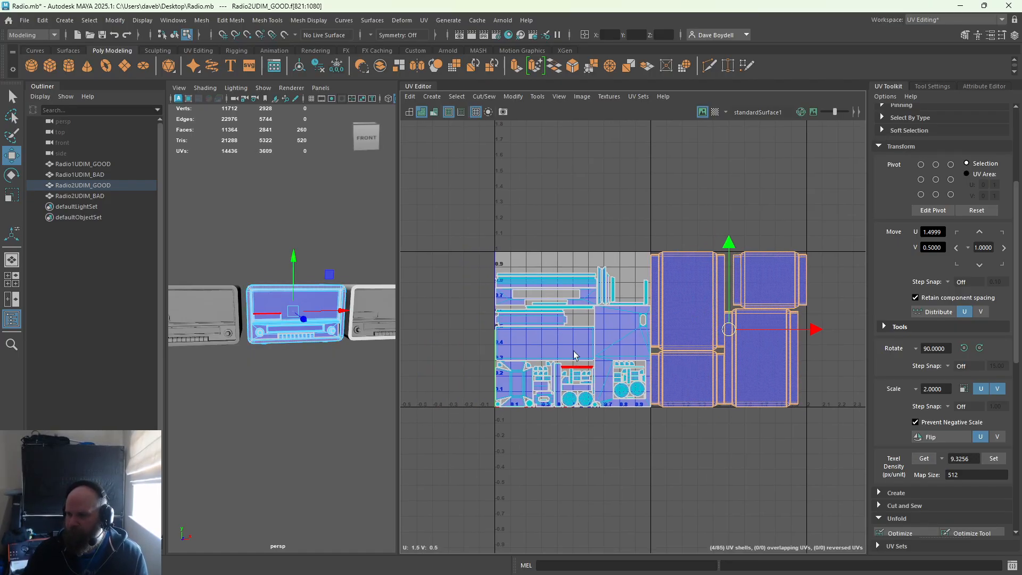
# Select all shells in the first UDIM tile of Radio2UDIM_GOOD, then return the radio to object selection mode
pyautogui.keyDown('alt'); pyautogui.moveTo(573, 367); pyautogui.dragTo(697, 489, button='right'); pyautogui.keyUp('alt')
pyautogui.moveTo(415, 156); pyautogui.dragTo(719, 480)
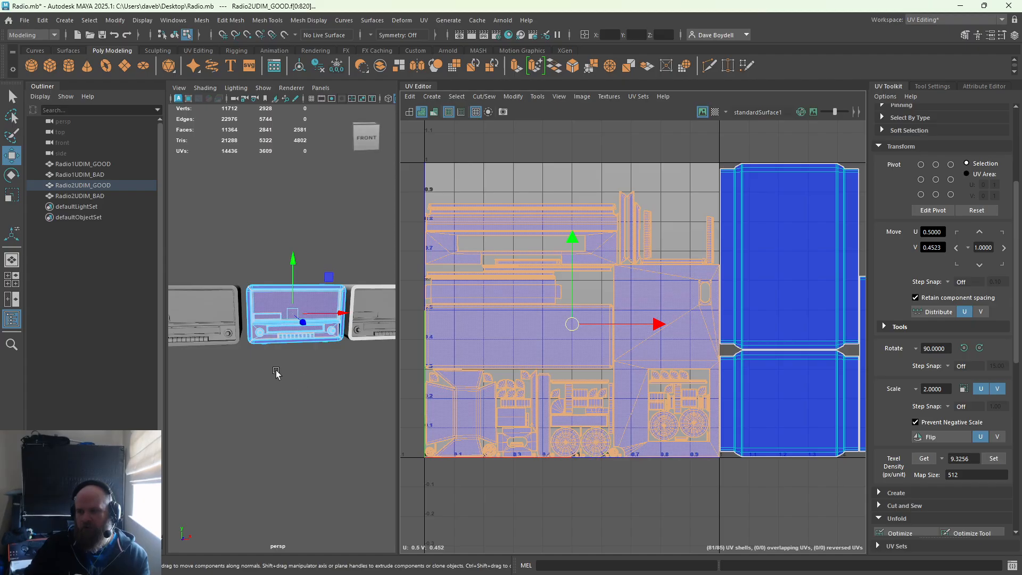
pyautogui.moveTo(265, 271); pyautogui.dragTo(322, 260, button='right')
pyautogui.press('F8')
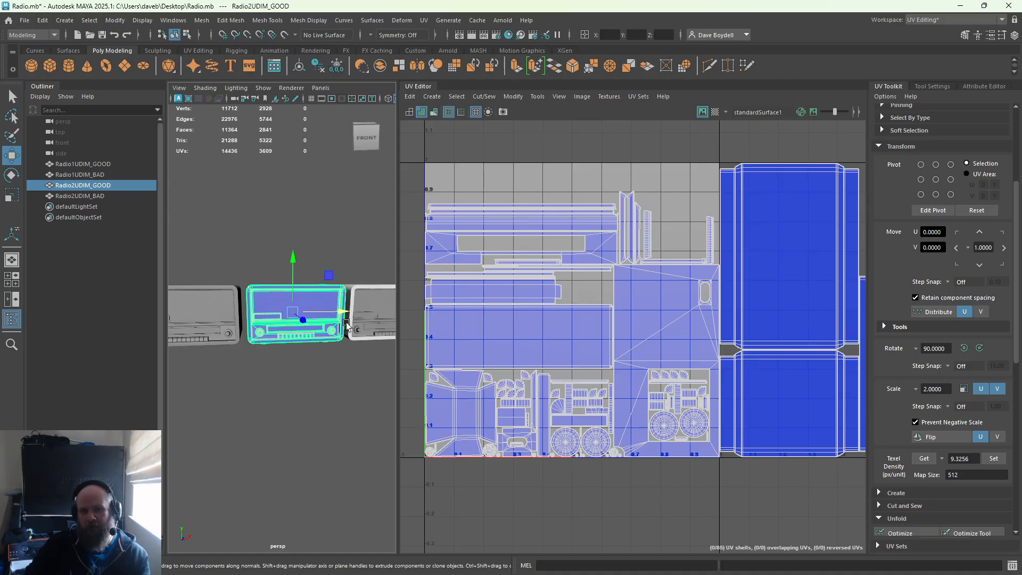
# Compare the UV layout of Radio2UDIM_BAD, the fourth radio in the row, with that of Radio2UDIM_GOOD, showing both UDIM tiles
pyautogui.click(368, 322)
pyautogui.press('f')
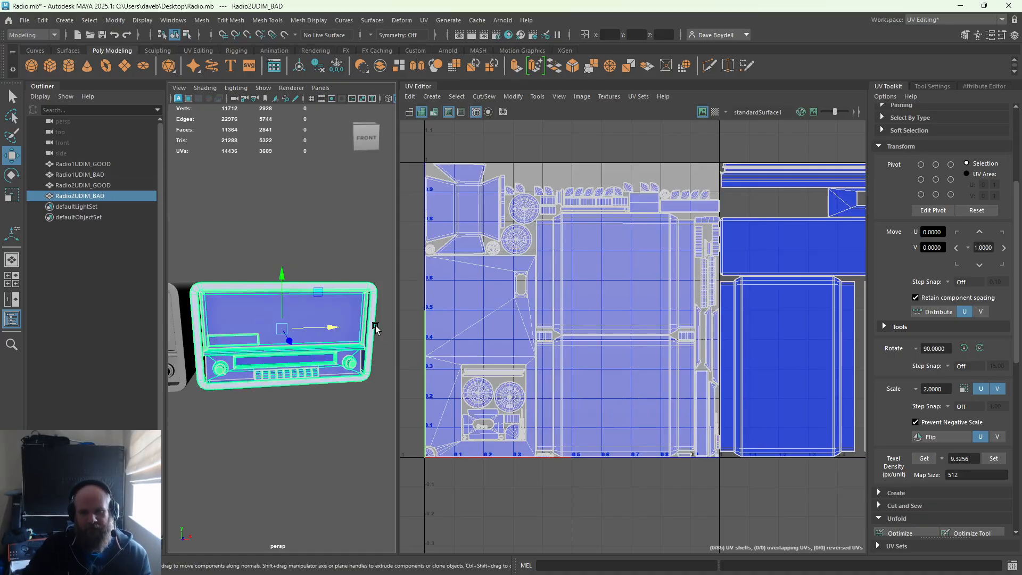
pyautogui.click(345, 241)
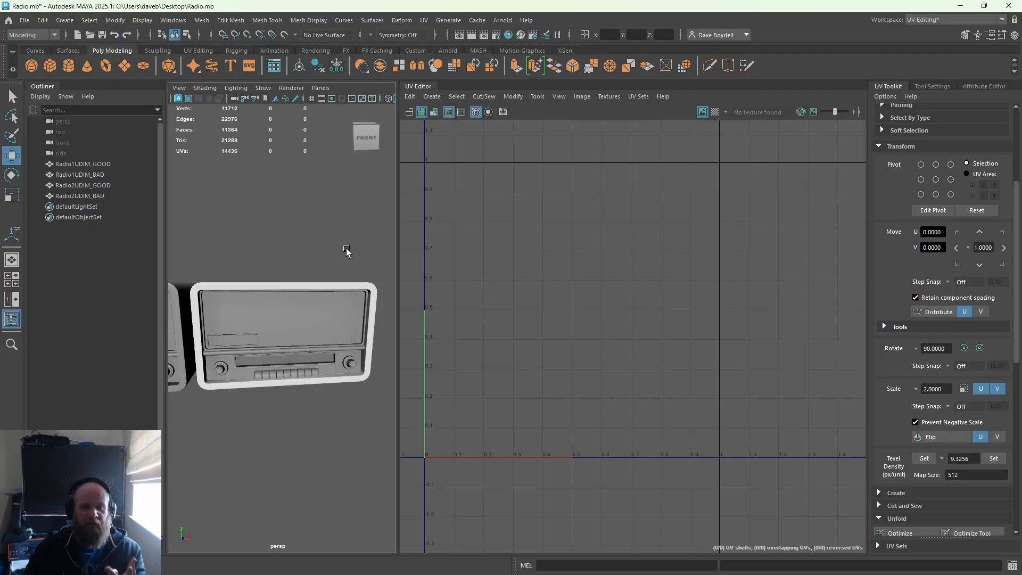
pyautogui.click(180, 324)
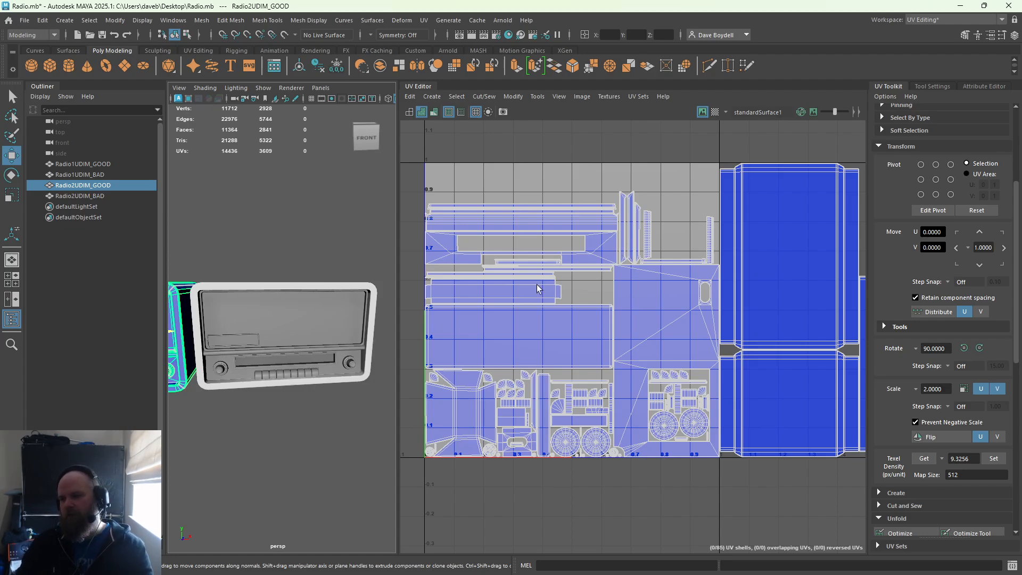
pyautogui.click(312, 342)
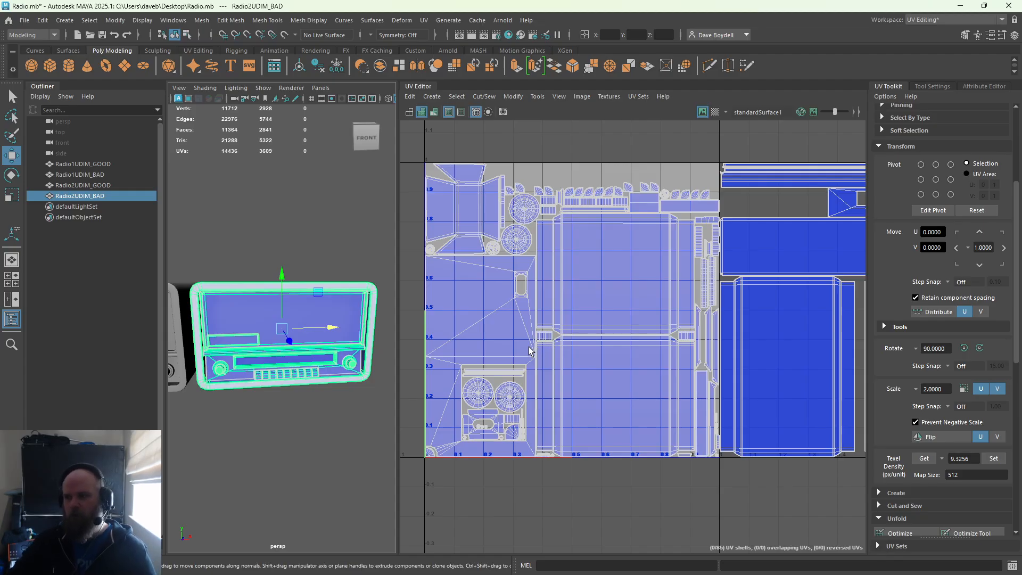
pyautogui.scroll(-4, 609, 298)
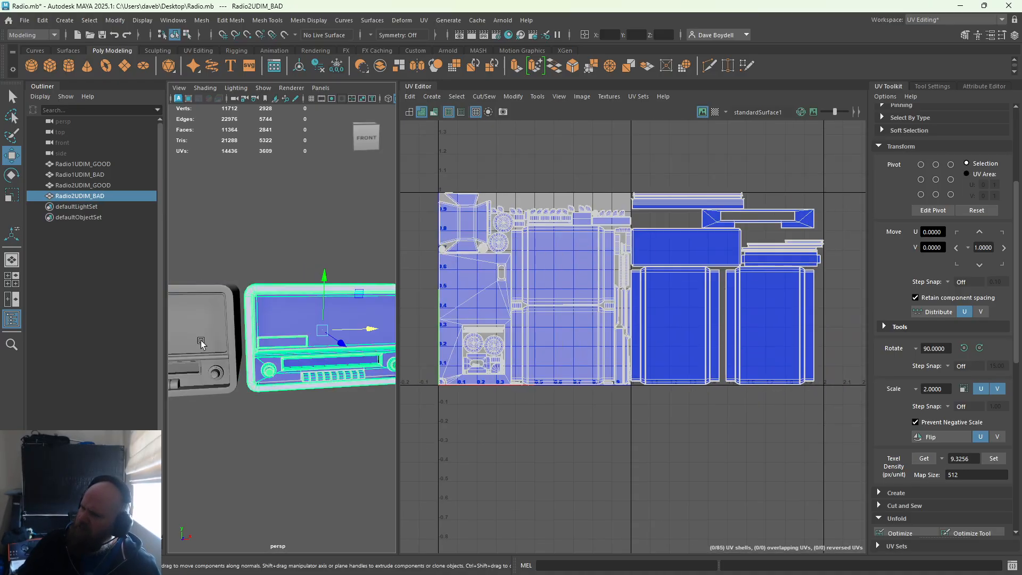
# Delete the Radio2UDIM_BAD radio from the end of the row
pyautogui.click(140, 351)
pyautogui.click(197, 340)
pyautogui.click(276, 337)
pyautogui.click(192, 336)
pyautogui.click(262, 336)
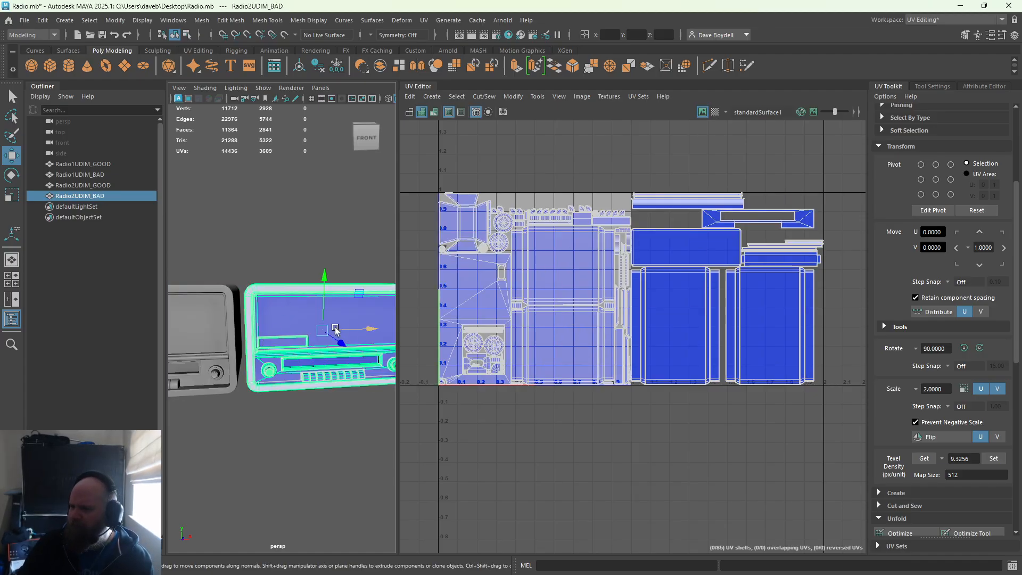
pyautogui.press('Delete')
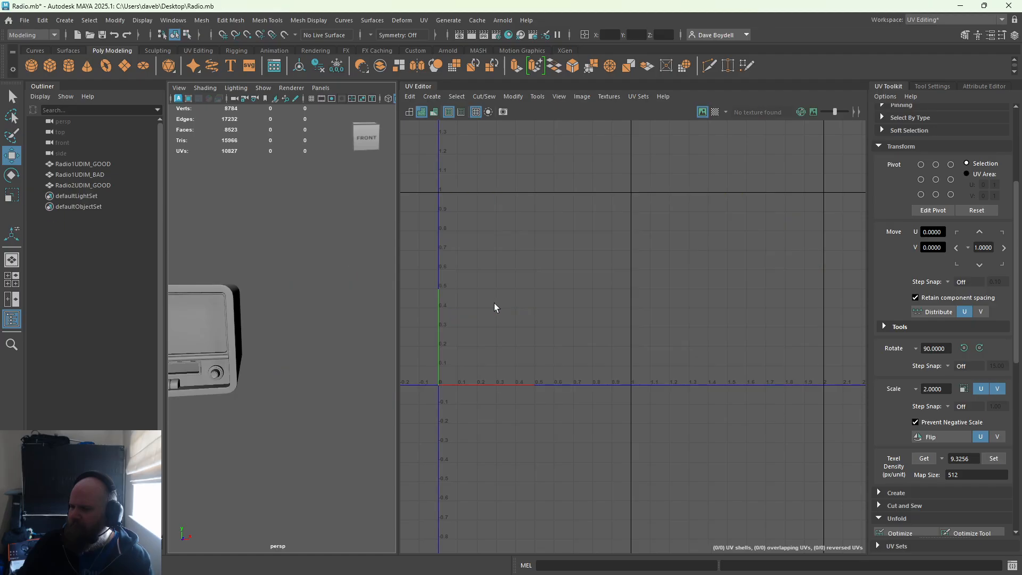
# Duplicate Radio2UDIM_GOOD, place the copy beside it at the end of the row, and reselect the original
pyautogui.click(208, 342)
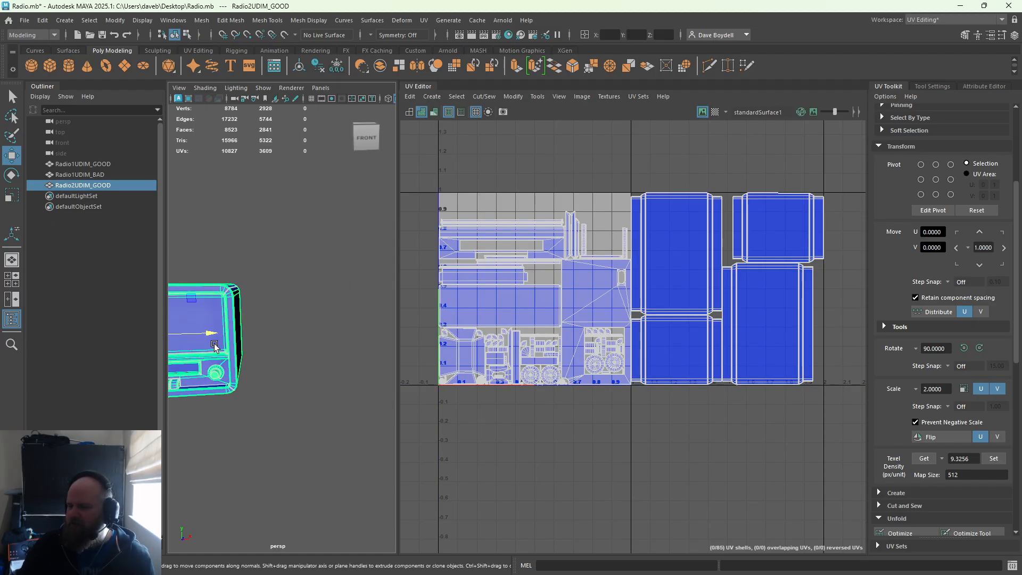
pyautogui.moveTo(208, 335); pyautogui.dragTo(394, 338)
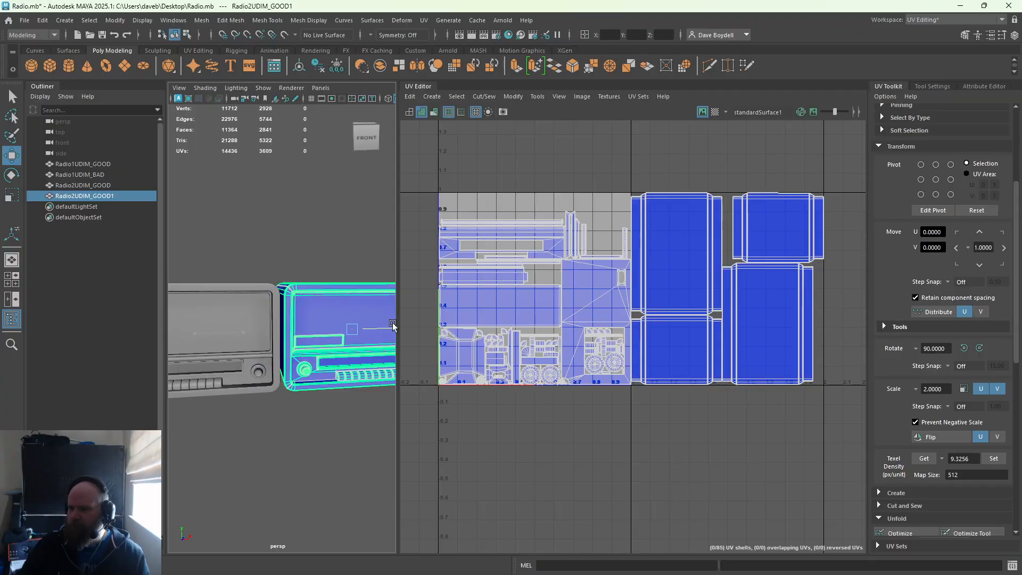
pyautogui.click(224, 334)
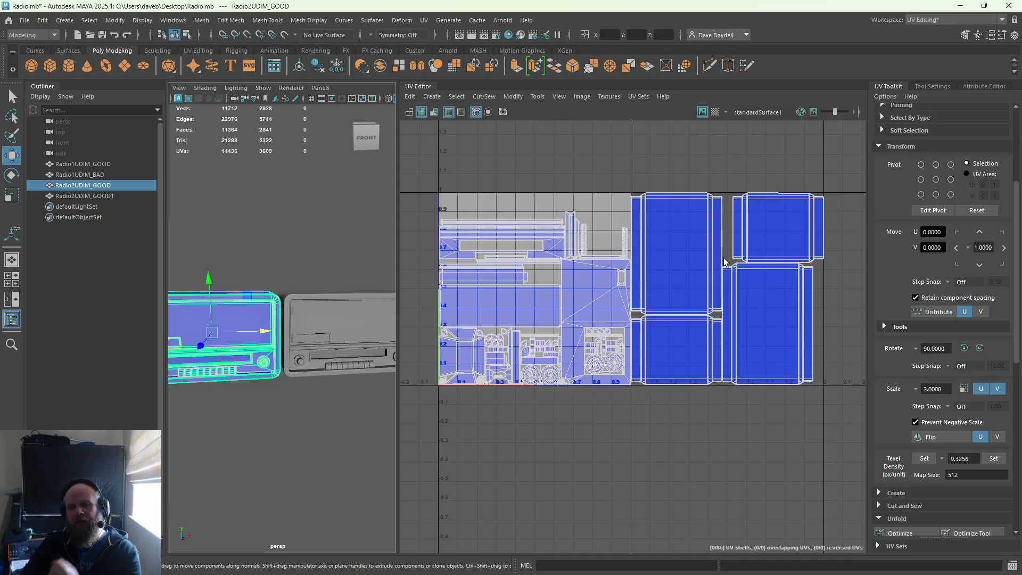
# Highlight the four large panel shells in the duplicate's second UDIM tile, then return to object selection and show the original radio's layout
pyautogui.click(321, 311)
pyautogui.moveTo(647, 176); pyautogui.dragTo(610, 162, button='right')
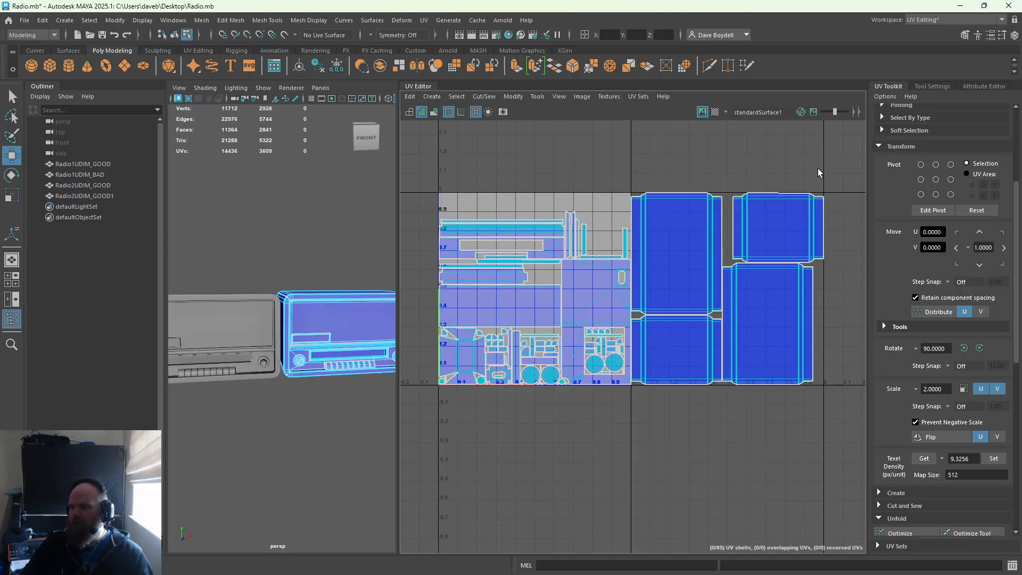
pyautogui.moveTo(835, 182); pyautogui.dragTo(660, 405)
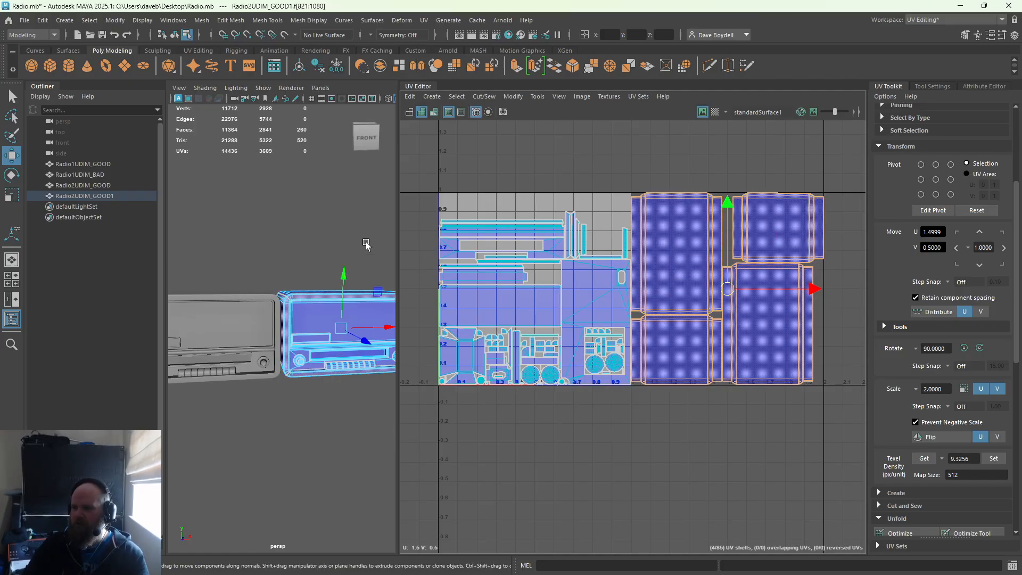
pyautogui.moveTo(340, 236); pyautogui.dragTo(405, 543, button='right')
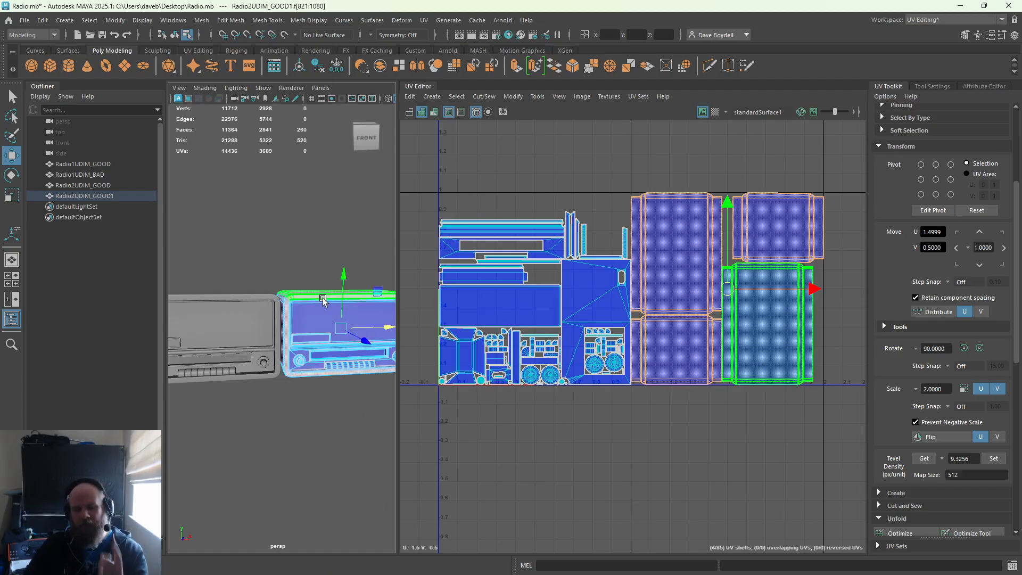
pyautogui.moveTo(226, 272); pyautogui.dragTo(252, 248, button='right')
pyautogui.click(221, 344)
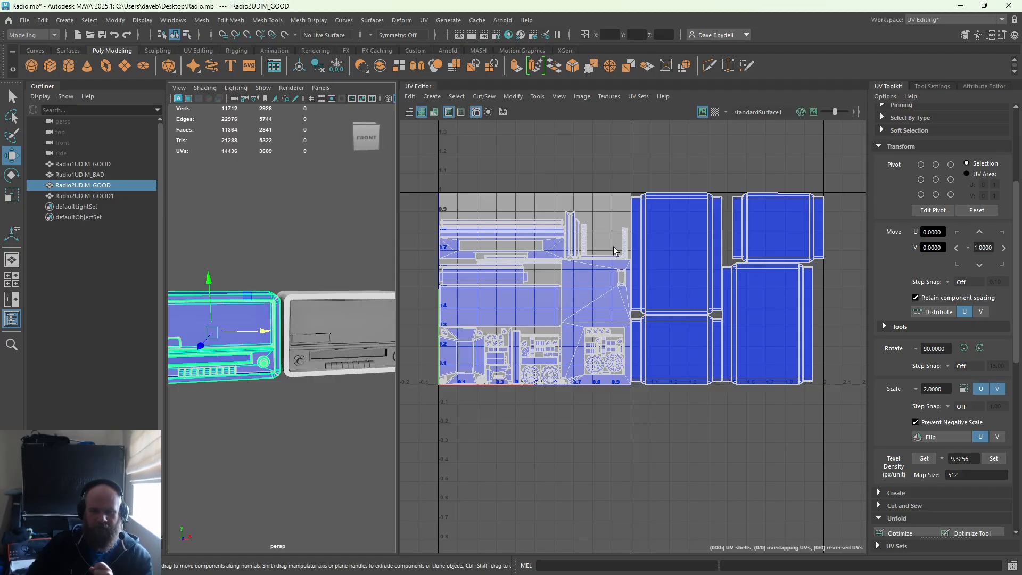
# Select the duplicate's four large panel shells in the second UDIM tile and move them by -1 in U onto the first tile
pyautogui.click(336, 315)
pyautogui.moveTo(711, 183); pyautogui.dragTo(673, 163, button='right')
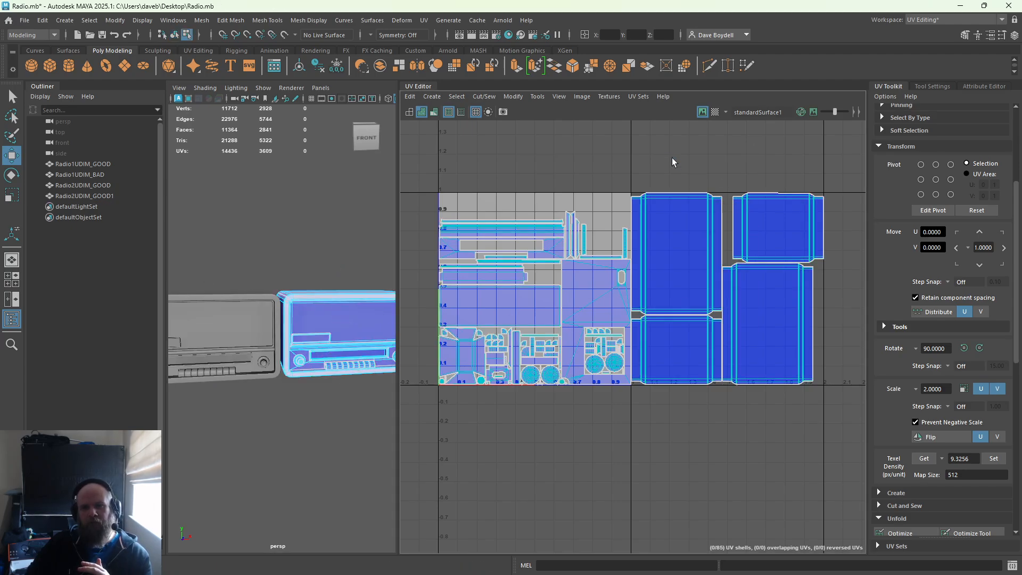
pyautogui.moveTo(673, 162); pyautogui.dragTo(802, 423)
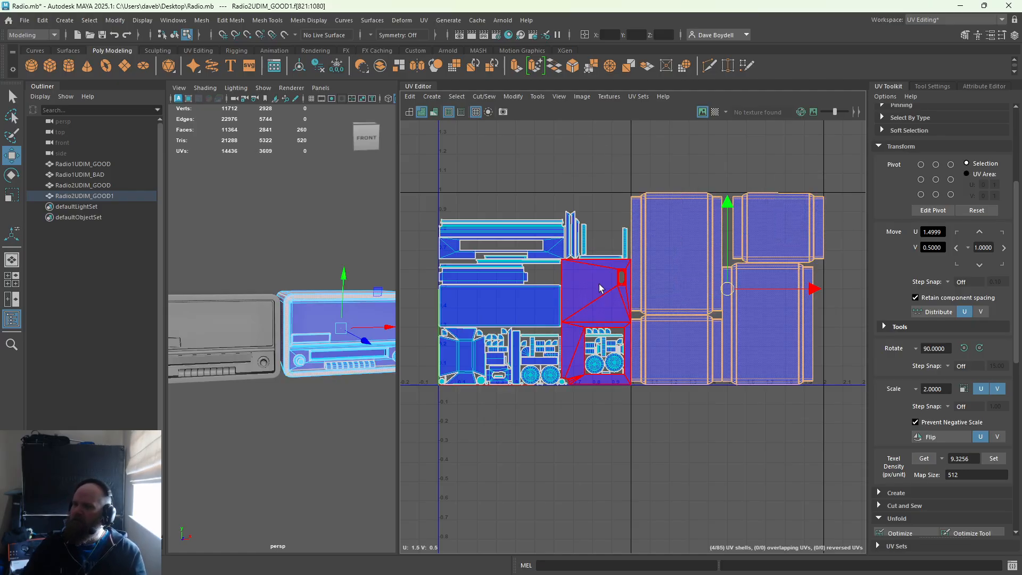
pyautogui.scroll(3, 953, 333)
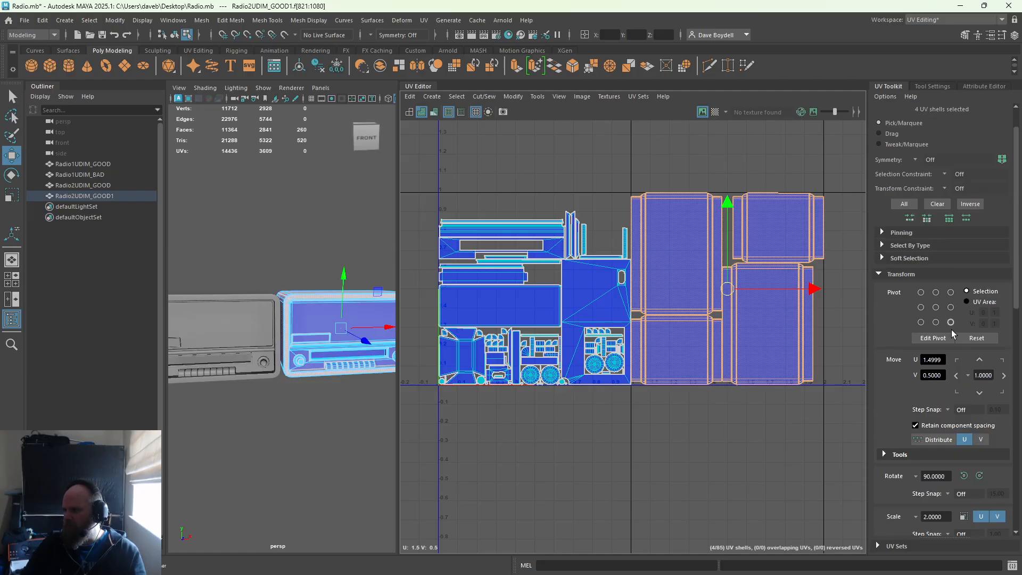
pyautogui.click(957, 376)
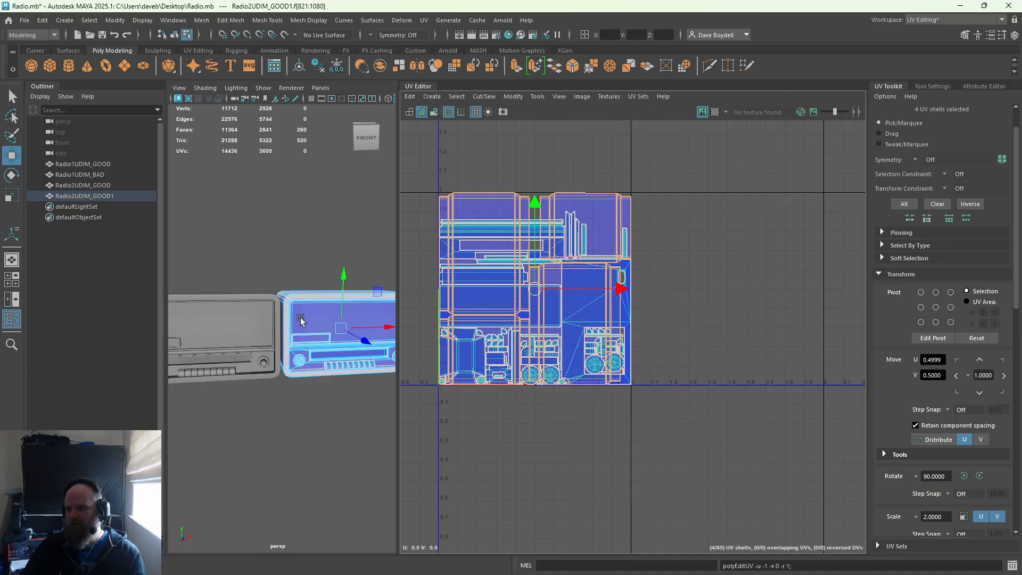
# Return to object selection and compare the two-tile UV layout of Radio2UDIM_GOOD with the duplicate's single-tile stacked layout
pyautogui.moveTo(302, 319); pyautogui.dragTo(341, 256, button='right')
pyautogui.click(244, 311)
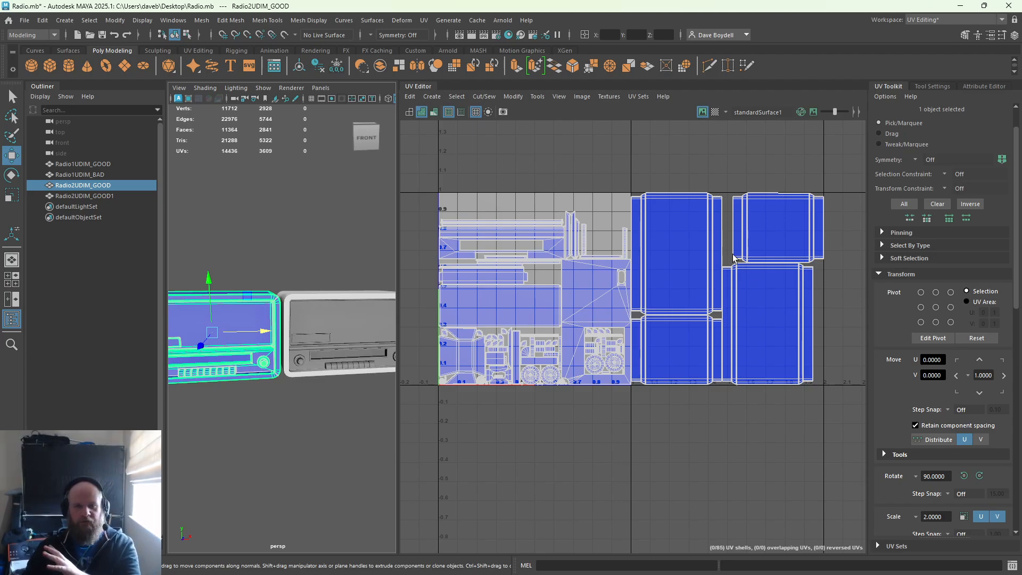
pyautogui.click(351, 328)
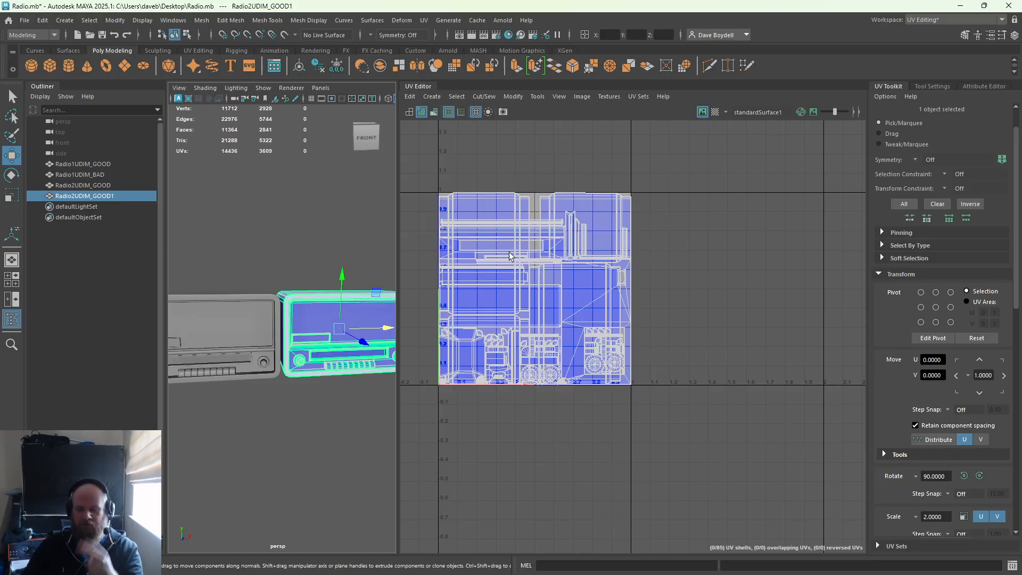
pyautogui.scroll(-1, 426, 311)
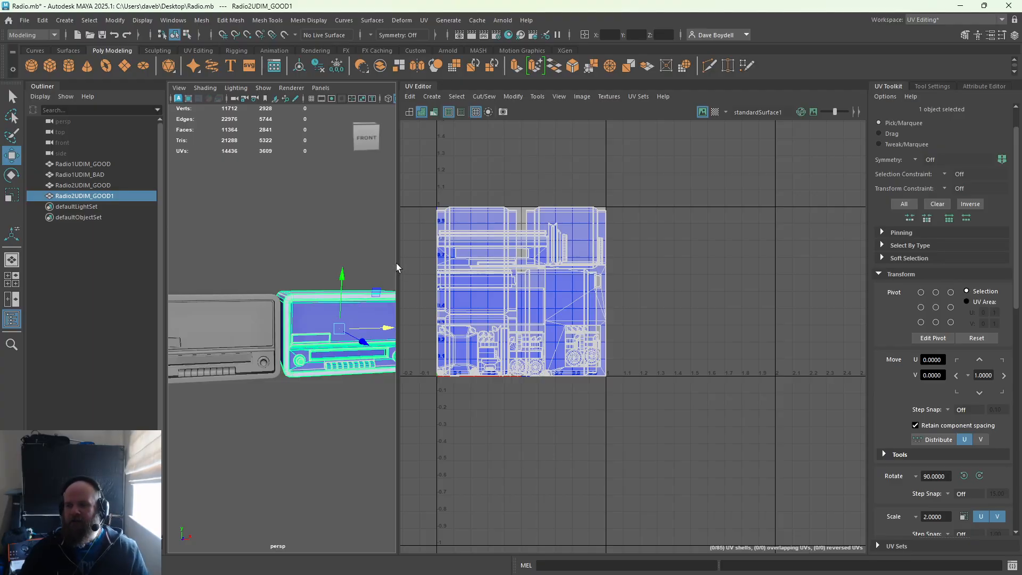
# Widen the perspective viewport and bring all four radios in the row into view
pyautogui.moveTo(397, 266); pyautogui.dragTo(539, 243)
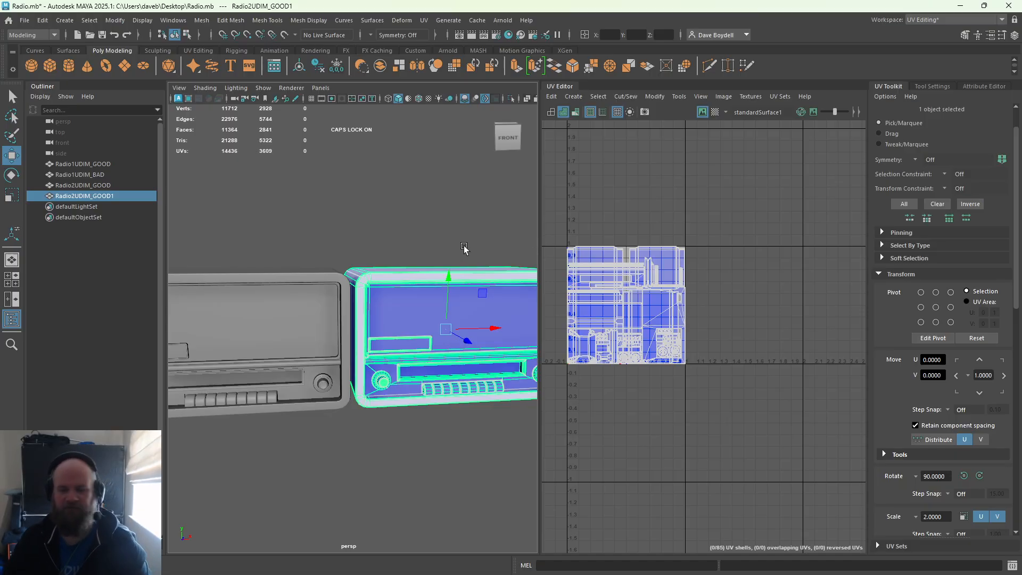
pyautogui.moveTo(539, 228); pyautogui.dragTo(622, 225)
pyautogui.keyDown('alt'); pyautogui.moveTo(373, 220); pyautogui.dragTo(303, 225, button='right'); pyautogui.keyUp('alt')
pyautogui.keyDown('alt'); pyautogui.moveTo(302, 225); pyautogui.dragTo(377, 212, button='middle'); pyautogui.keyUp('alt')
pyautogui.keyDown('alt'); pyautogui.moveTo(376, 212); pyautogui.dragTo(402, 243, button='right'); pyautogui.keyUp('alt')
pyautogui.keyDown('alt'); pyautogui.moveTo(402, 244); pyautogui.dragTo(416, 259, button='middle'); pyautogui.keyUp('alt')
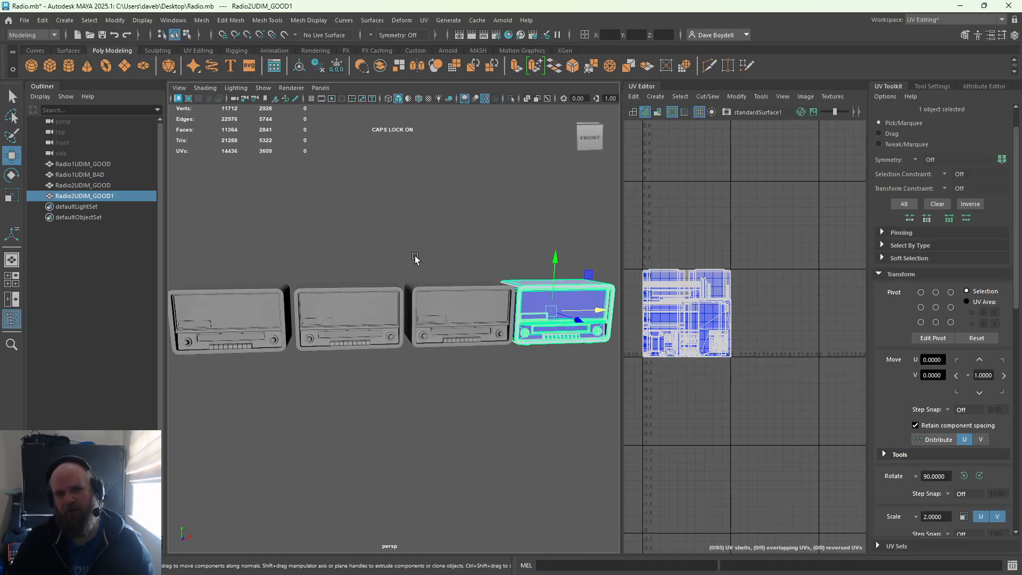
# Show the UV layout of Radio2UDIM_GOOD, followed by the one-tile layout of Radio1UDIM_GOOD, the first radio, framed up close
pyautogui.click(450, 318)
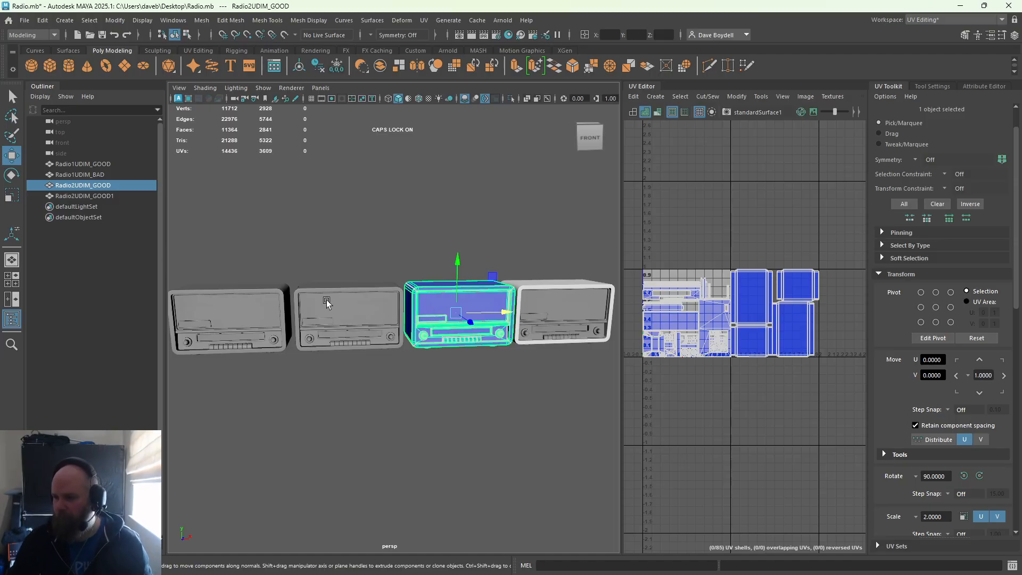
pyautogui.click(246, 319)
pyautogui.press('f')
pyautogui.press('f')
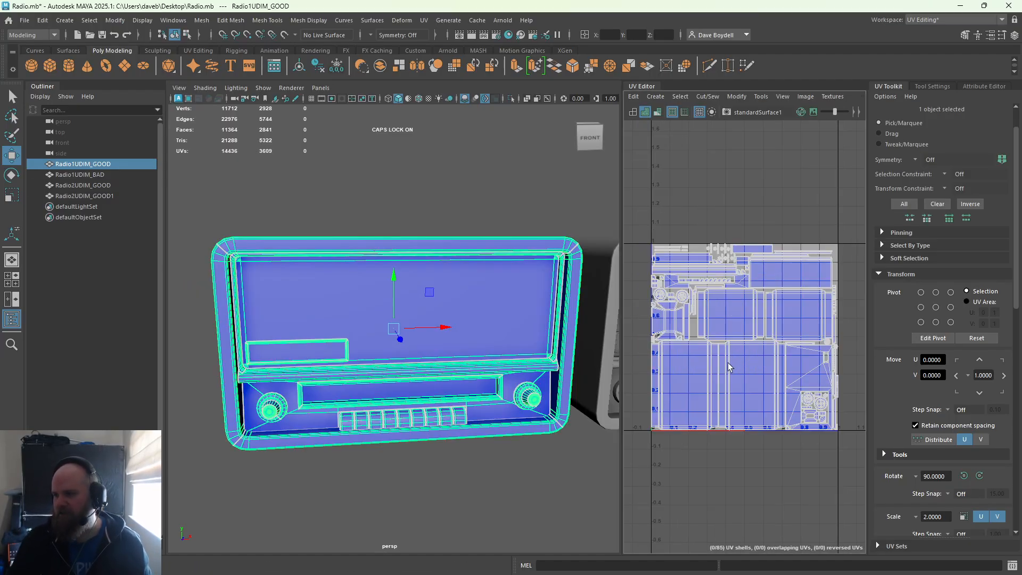
pyautogui.keyDown('alt'); pyautogui.moveTo(438, 402); pyautogui.dragTo(382, 395, button='middle'); pyautogui.keyUp('alt')
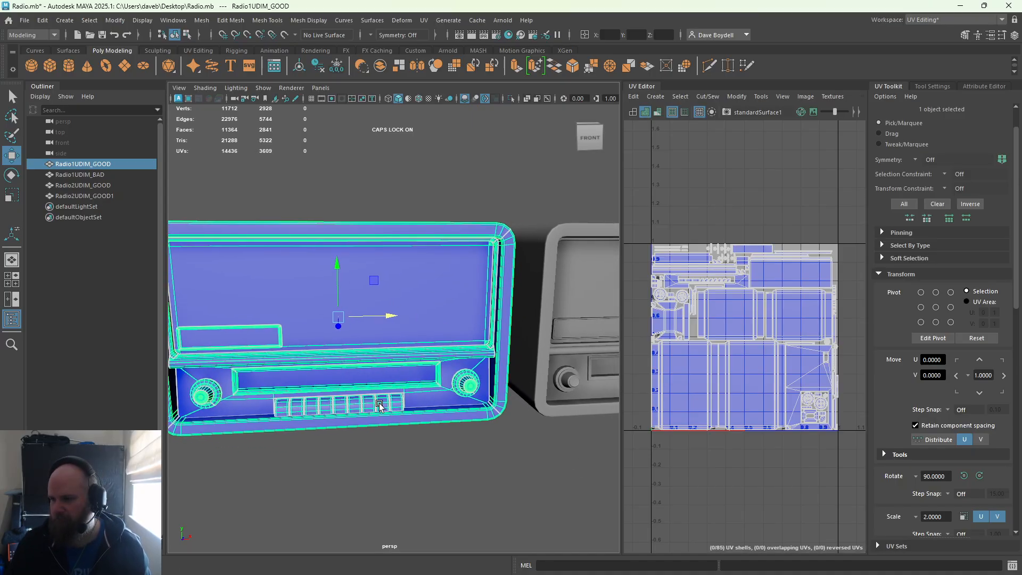
pyautogui.keyDown('alt'); pyautogui.moveTo(382, 396); pyautogui.dragTo(359, 377, button='right'); pyautogui.keyUp('alt')
# Bring up the UV layout of Radio1UDIM_BAD in a wider UV Editor and examine its shells' placement relative to the first UDIM tile
pyautogui.click(526, 333)
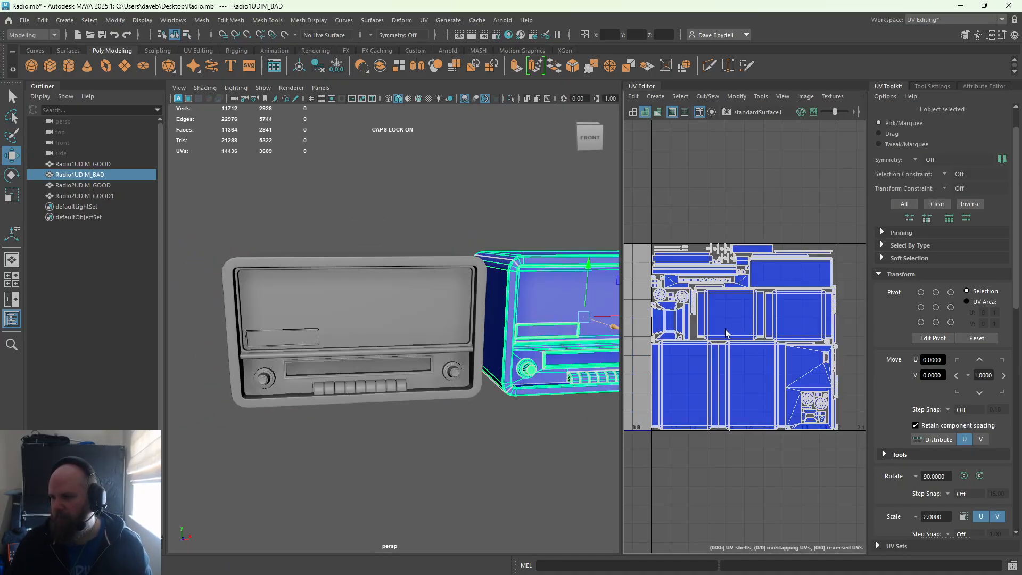
pyautogui.moveTo(622, 334); pyautogui.dragTo(559, 333)
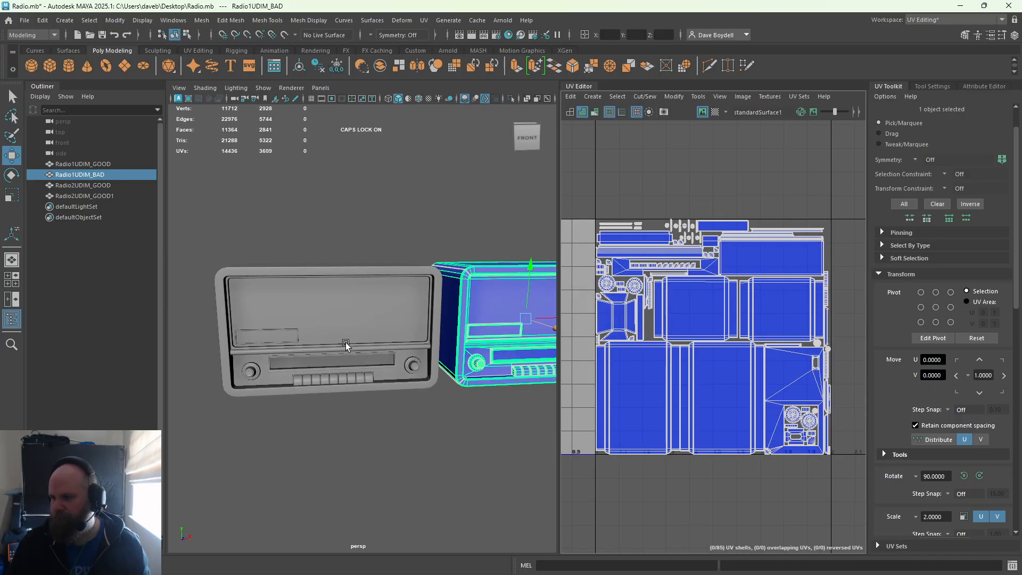
pyautogui.scroll(-2, 607, 330)
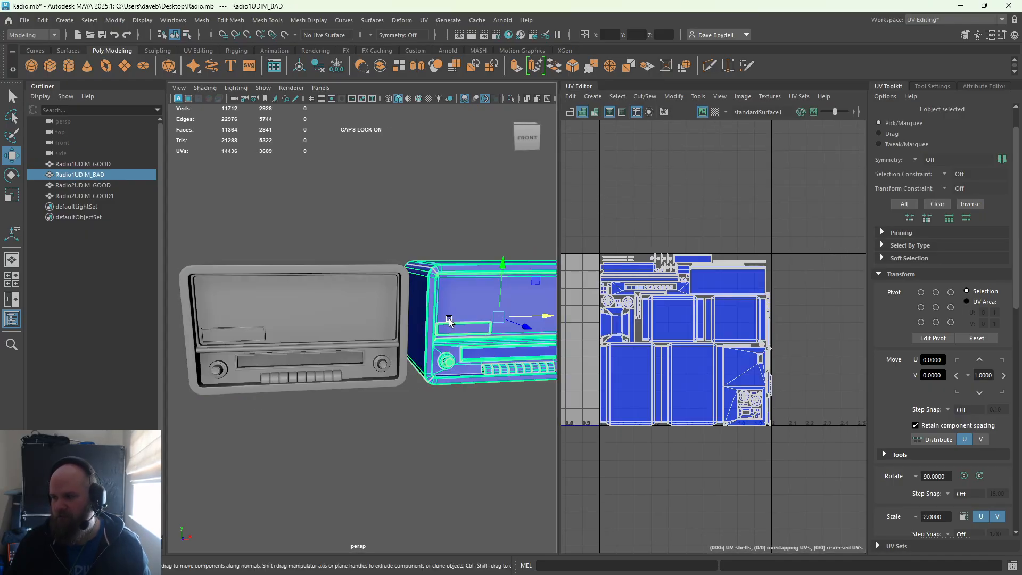
pyautogui.keyDown('alt'); pyautogui.moveTo(618, 323); pyautogui.dragTo(692, 326, button='middle'); pyautogui.keyUp('alt')
pyautogui.scroll(-3, 692, 323)
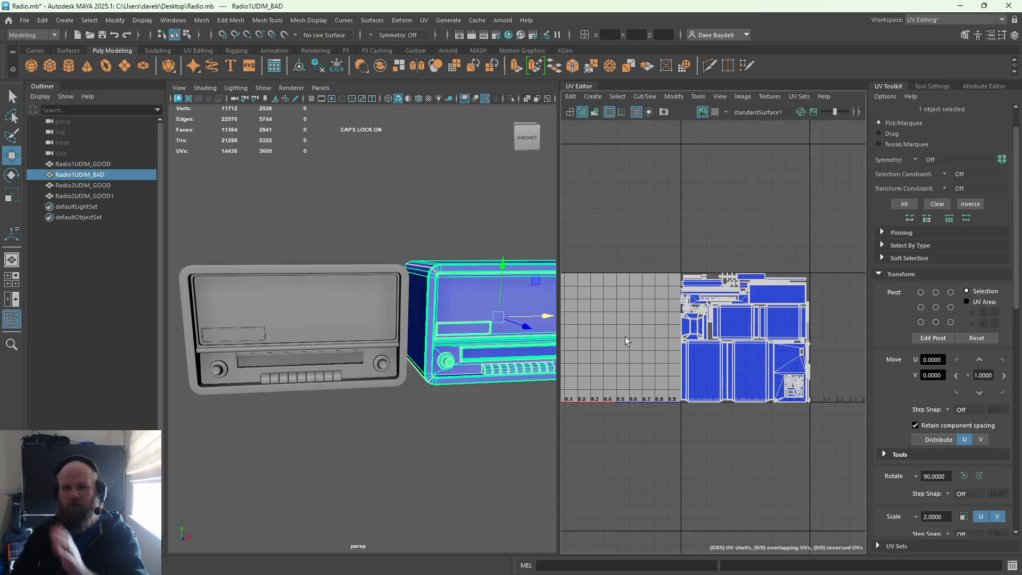
pyautogui.keyDown('alt'); pyautogui.moveTo(606, 349); pyautogui.dragTo(659, 342, button='middle'); pyautogui.keyUp('alt')
pyautogui.keyDown('alt'); pyautogui.moveTo(658, 343); pyautogui.dragTo(685, 409, button='right'); pyautogui.keyUp('alt')
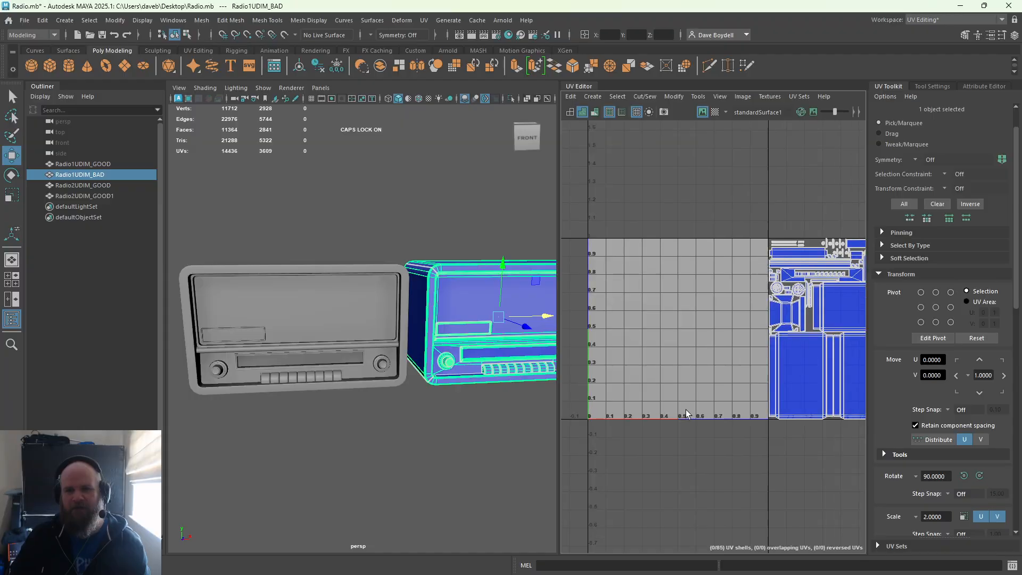
pyautogui.keyDown('alt'); pyautogui.moveTo(685, 409); pyautogui.dragTo(686, 419, button='middle'); pyautogui.keyUp('alt')
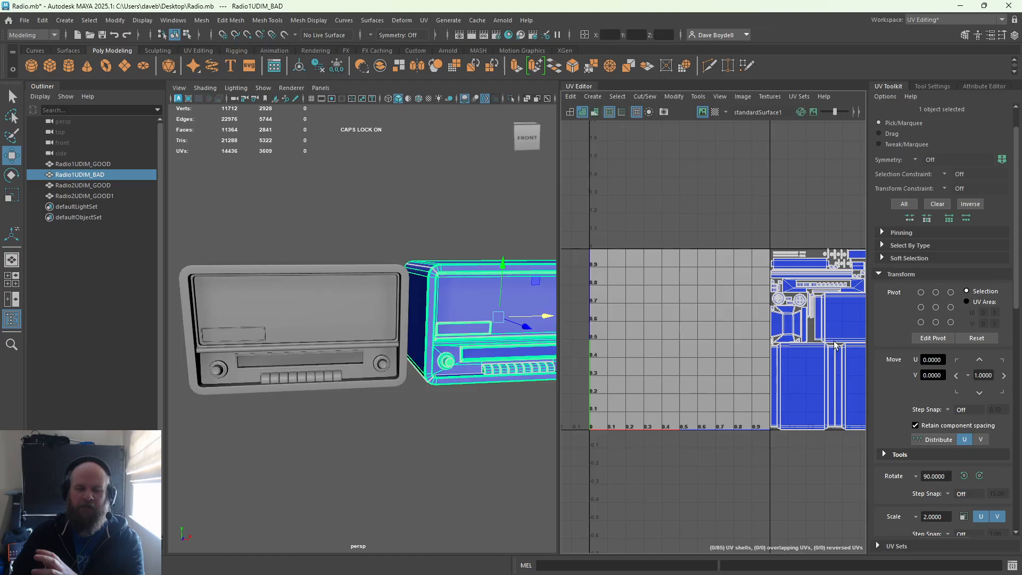
# Bring up the UV layout of Radio2UDIM_GOOD again and inspect the large panel shells in its second UDIM tile
pyautogui.keyDown('alt'); pyautogui.moveTo(475, 320); pyautogui.dragTo(241, 342, button='middle'); pyautogui.keyUp('alt')
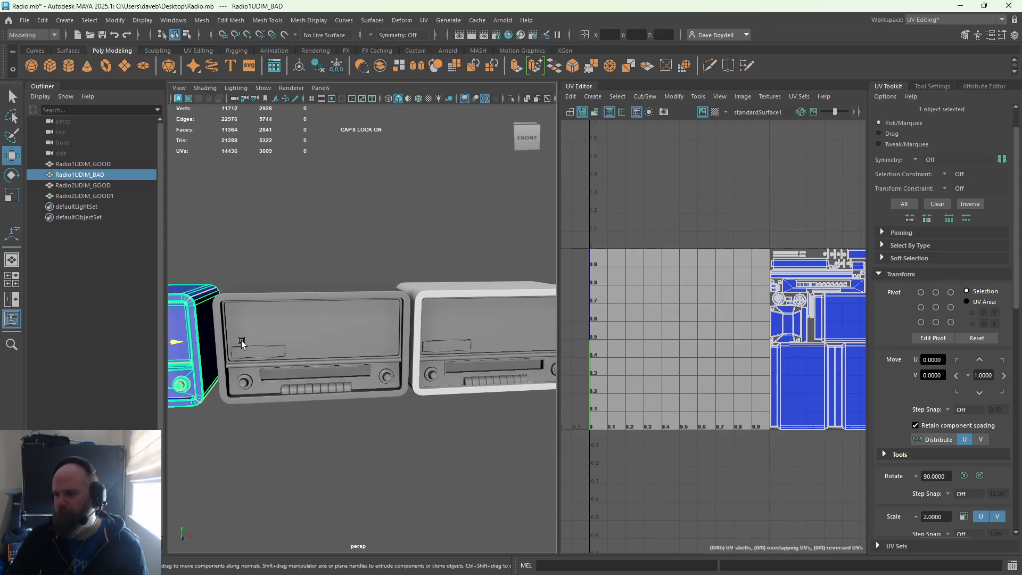
pyautogui.click(351, 321)
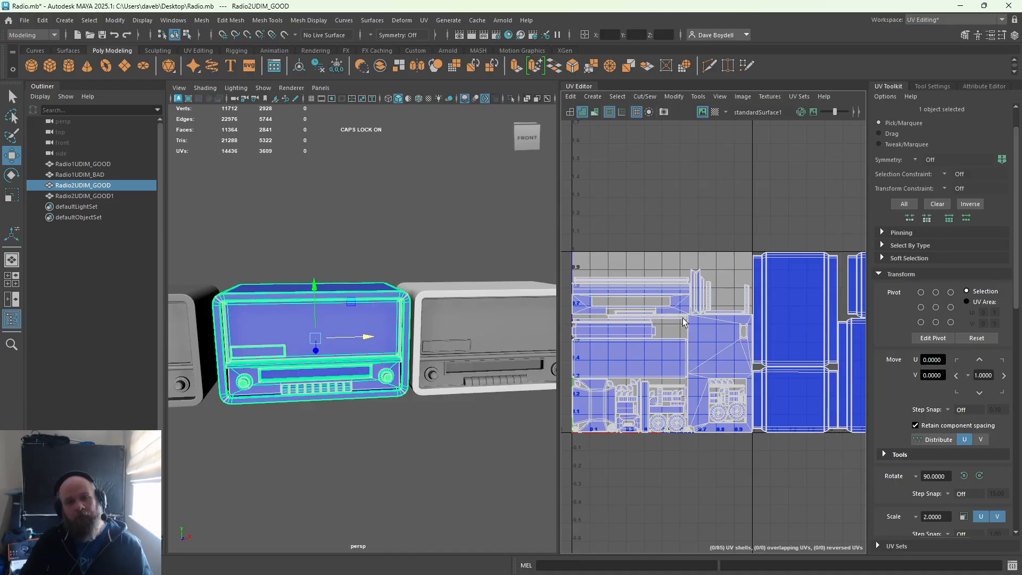
pyautogui.keyDown('alt'); pyautogui.moveTo(714, 321); pyautogui.dragTo(628, 326, button='middle'); pyautogui.keyUp('alt')
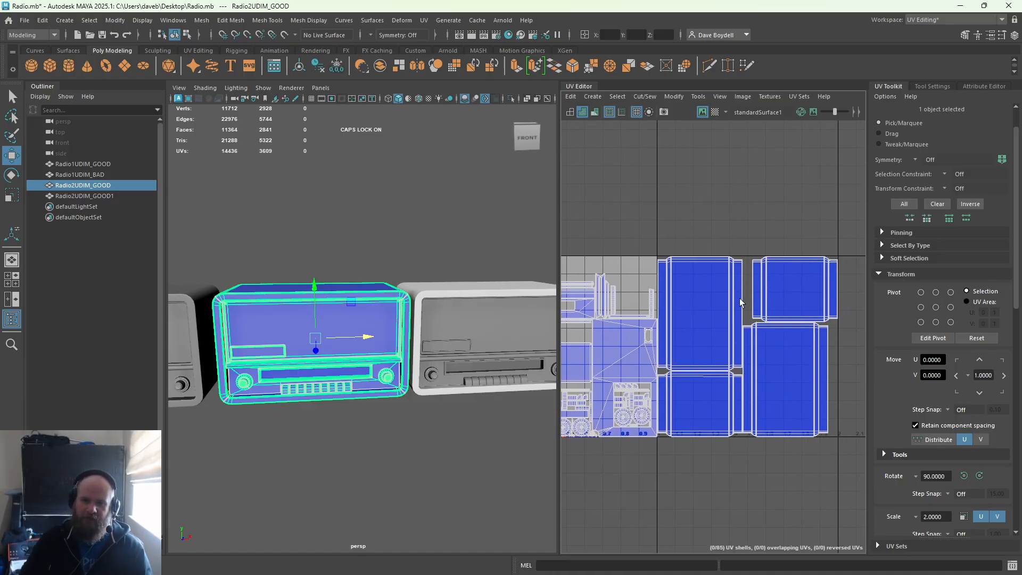
# Compare the first-tile shells of Radio2UDIM_GOOD with the UV layout of Radio2UDIM_GOOD1, framing the last radio up close
pyautogui.keyDown('alt'); pyautogui.moveTo(701, 322); pyautogui.dragTo(789, 325, button='middle'); pyautogui.keyUp('alt')
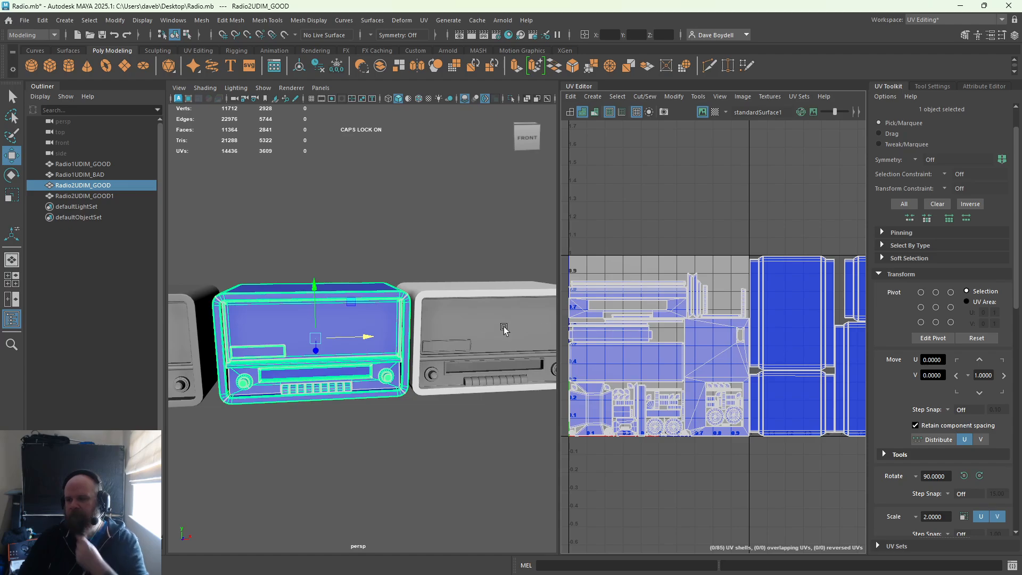
pyautogui.click(460, 330)
pyautogui.press('f')
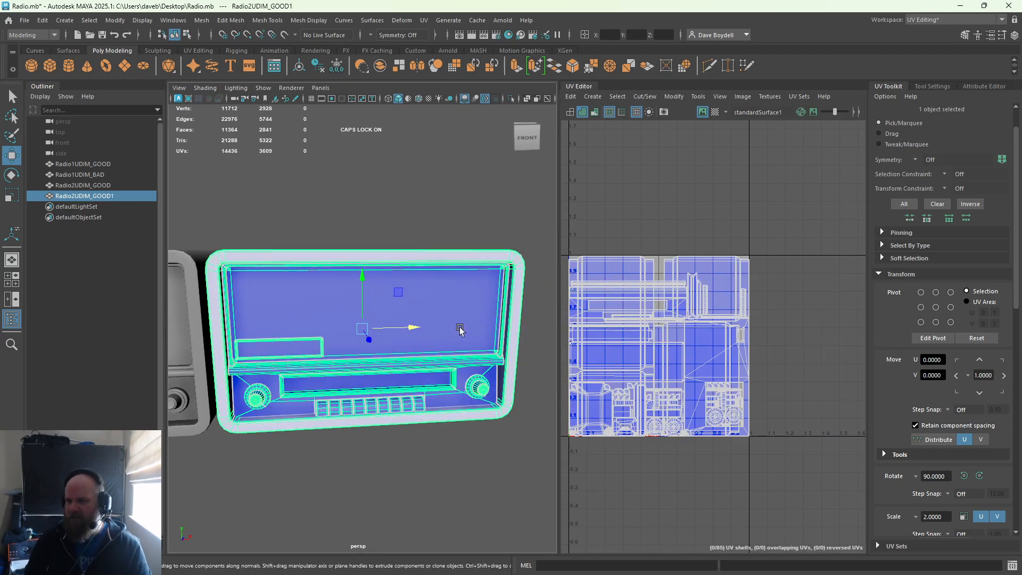
pyautogui.click(404, 222)
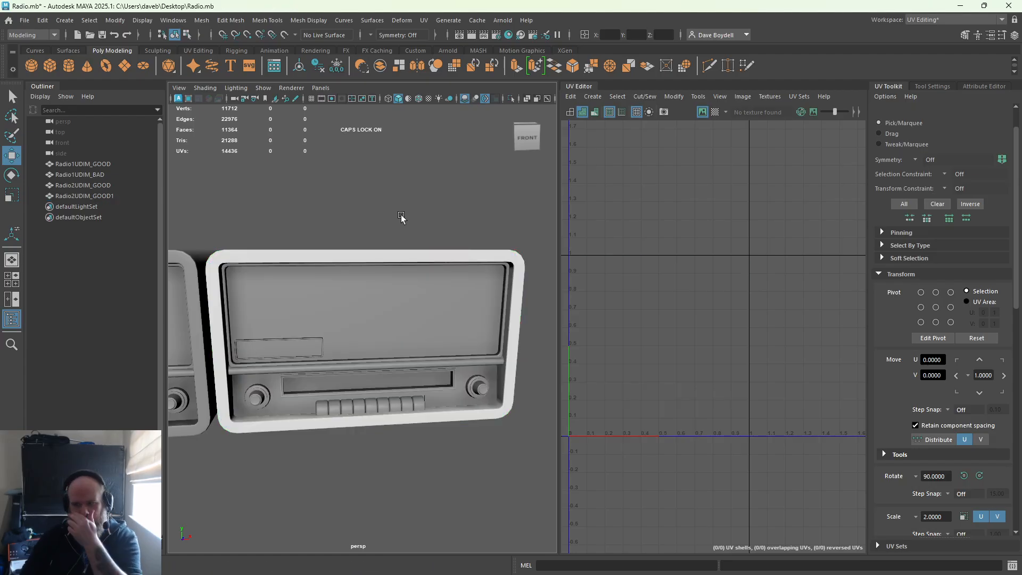
pyautogui.click(398, 274)
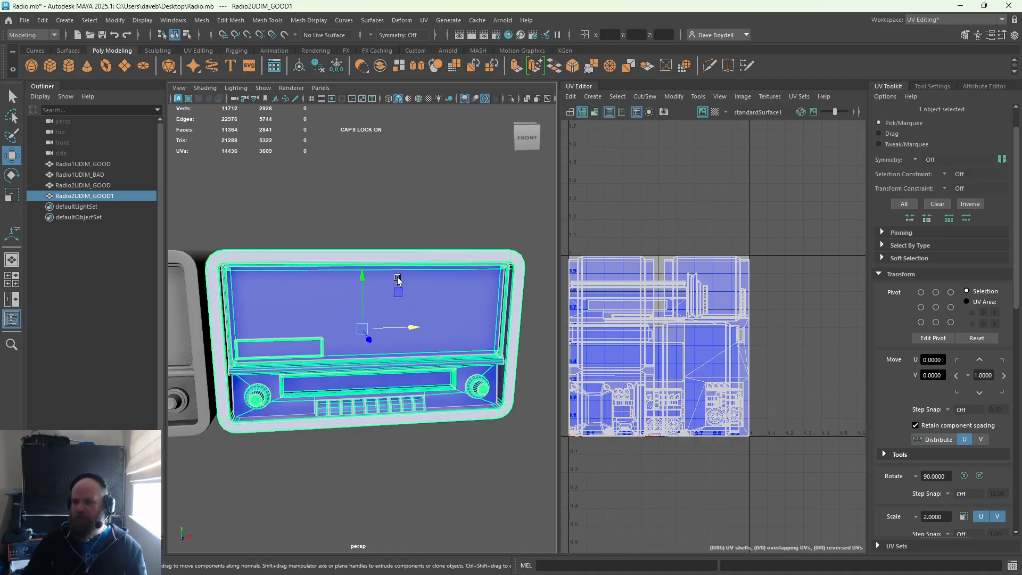
pyautogui.moveTo(379, 271)
pyautogui.keyDown('alt'); pyautogui.mouseDown()
pyautogui.moveTo(331, 245)
pyautogui.moveTo(407, 258)
pyautogui.moveTo(379, 256)
pyautogui.mouseUp(); pyautogui.keyUp('alt')
pyautogui.keyDown('alt'); pyautogui.moveTo(378, 256); pyautogui.dragTo(399, 464, button='right'); pyautogui.keyUp('alt')
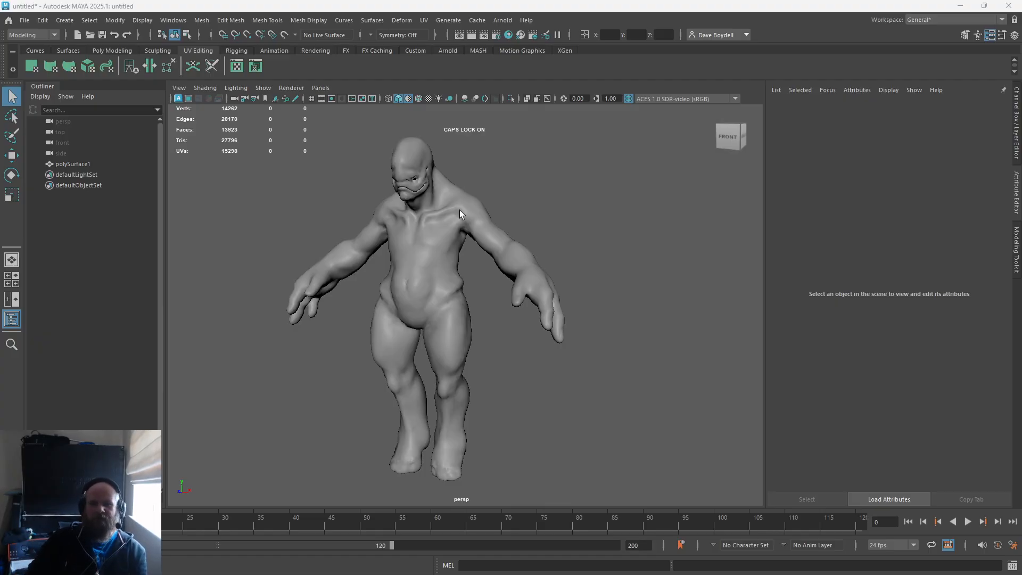
# Open the UV layout of the character polySurface1 and examine how its shells spread across three UDIM tiles
pyautogui.click(427, 219)
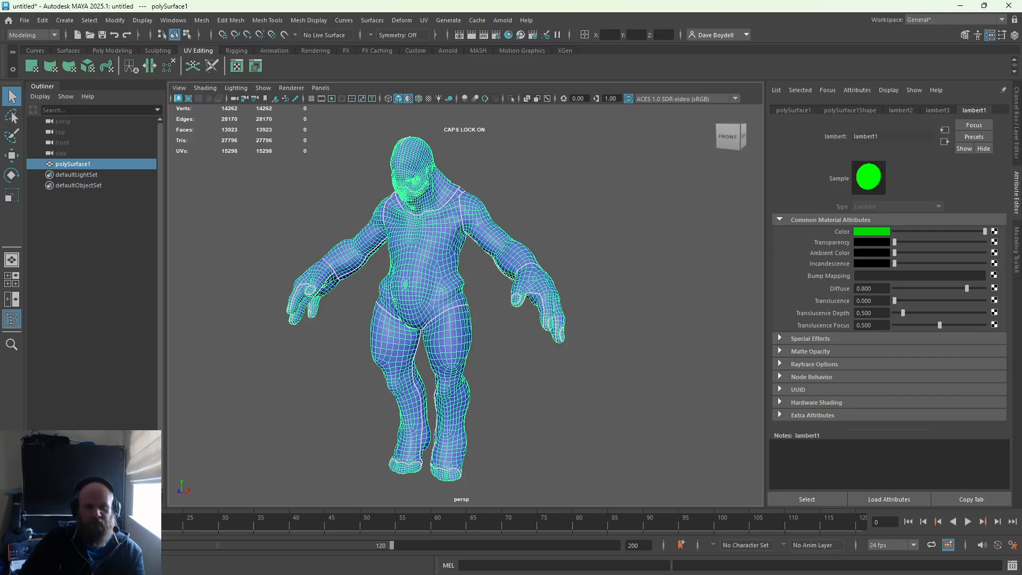
pyautogui.moveTo(0, 319); pyautogui.dragTo(660, 95)
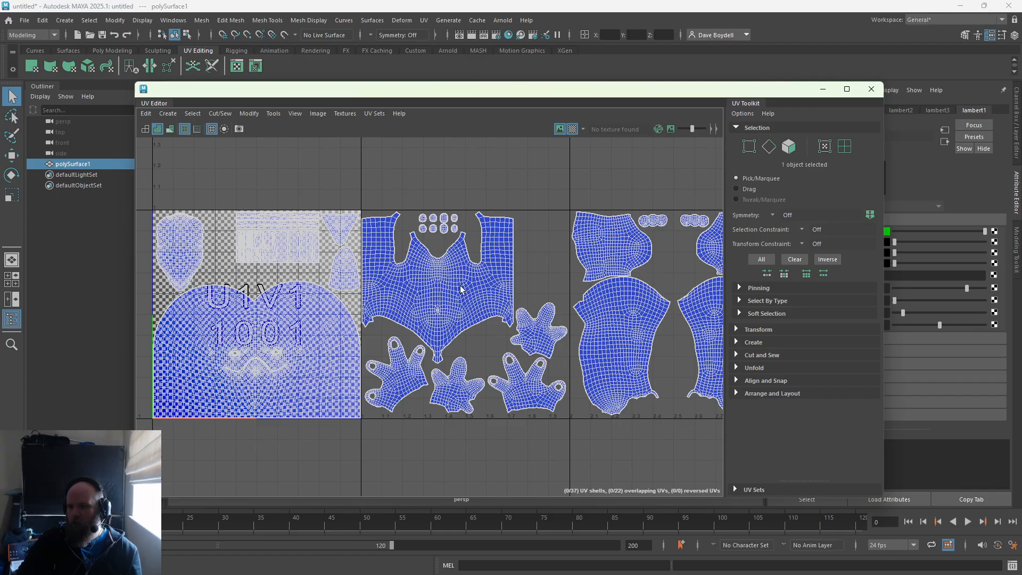
pyautogui.keyDown('alt'); pyautogui.moveTo(467, 284); pyautogui.dragTo(278, 281, button='middle'); pyautogui.keyUp('alt')
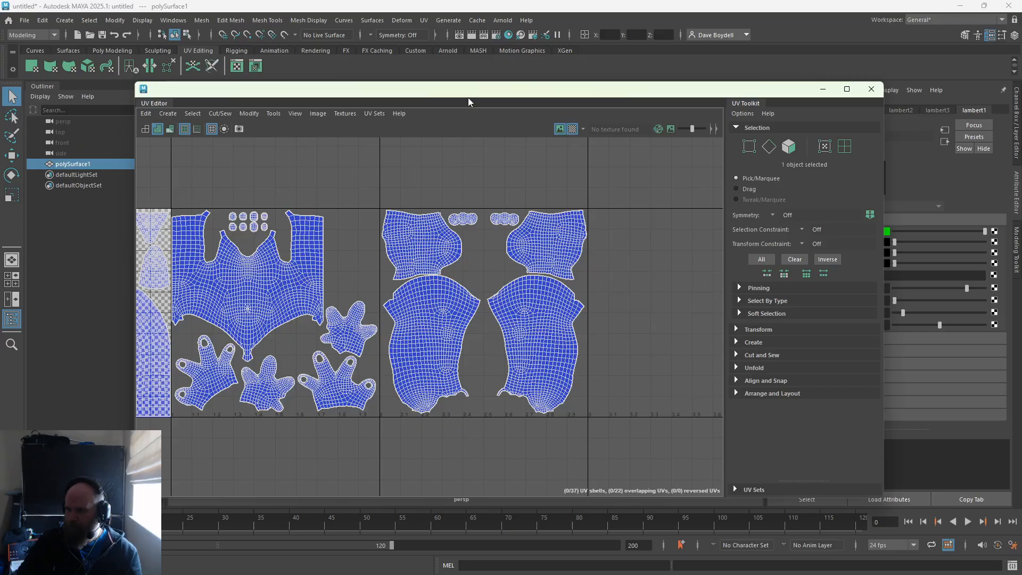
pyautogui.moveTo(470, 97); pyautogui.dragTo(0, 111)
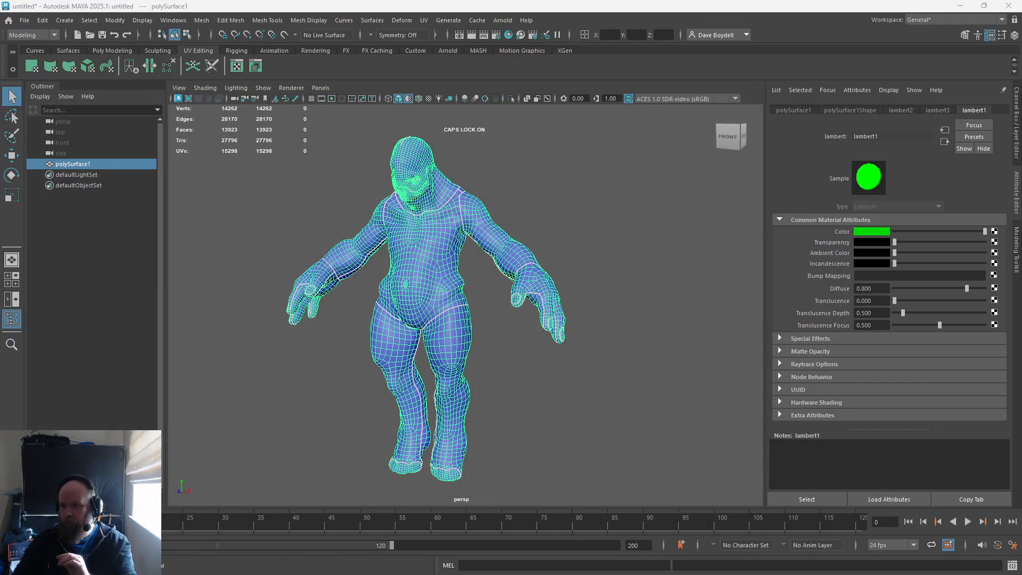
# Turn off the default material display to view the character's colour-coded materials, and reselect the character
pyautogui.click(408, 98)
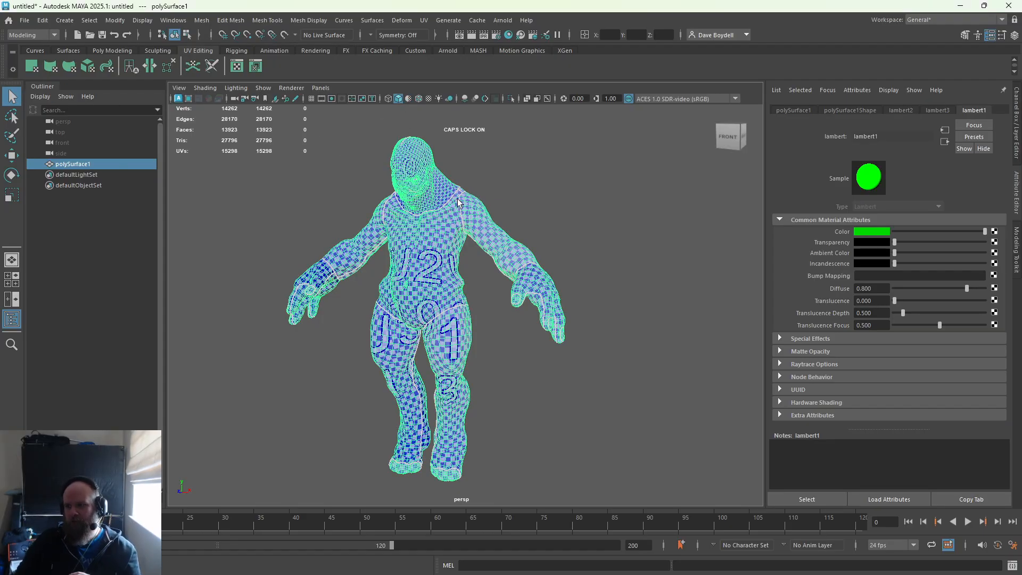
pyautogui.click(474, 261)
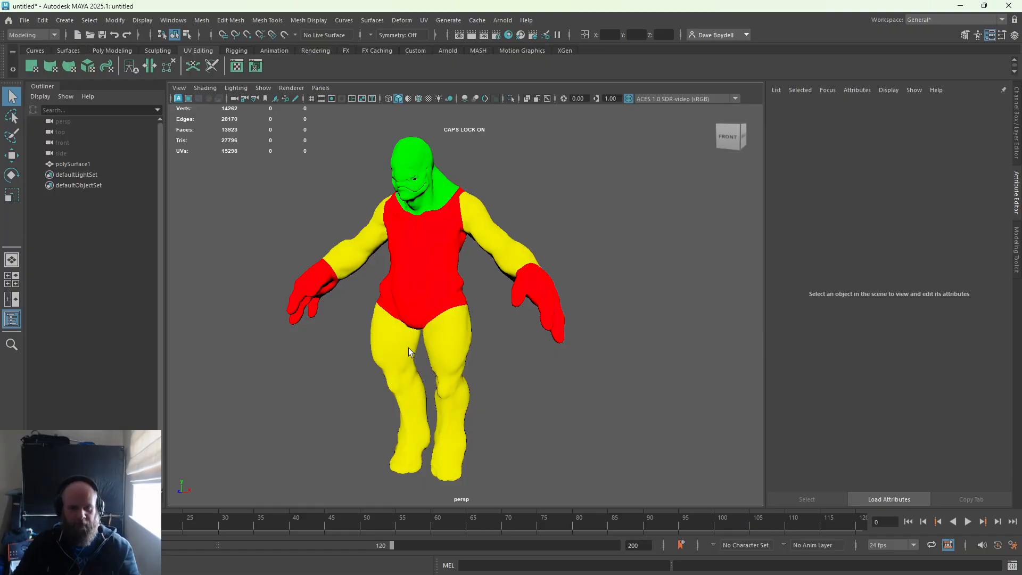
pyautogui.click(417, 311)
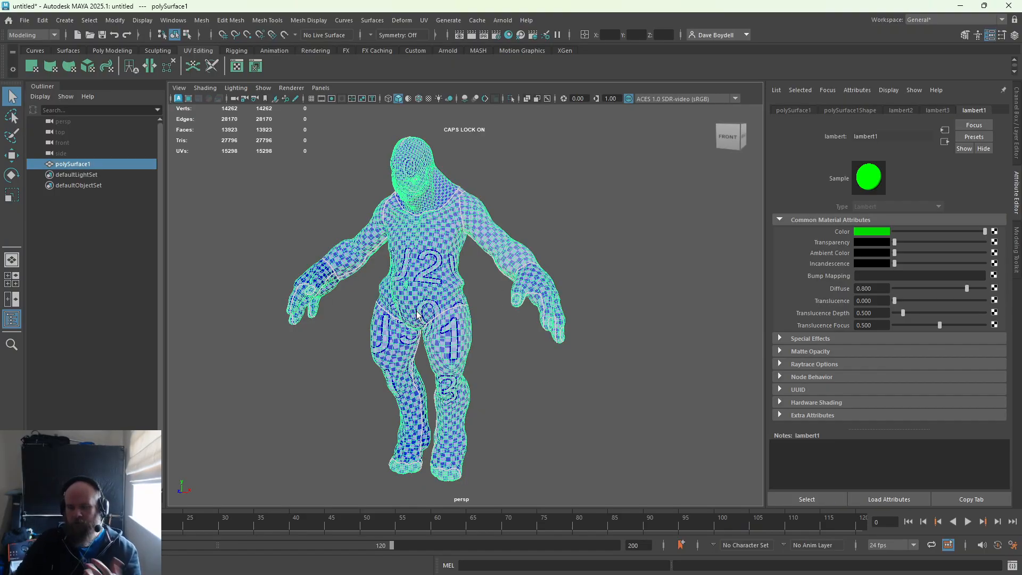
# Export the selected character to the Desktop as an FBX file named iONIAN
pyautogui.click(25, 20)
pyautogui.click(78, 162)
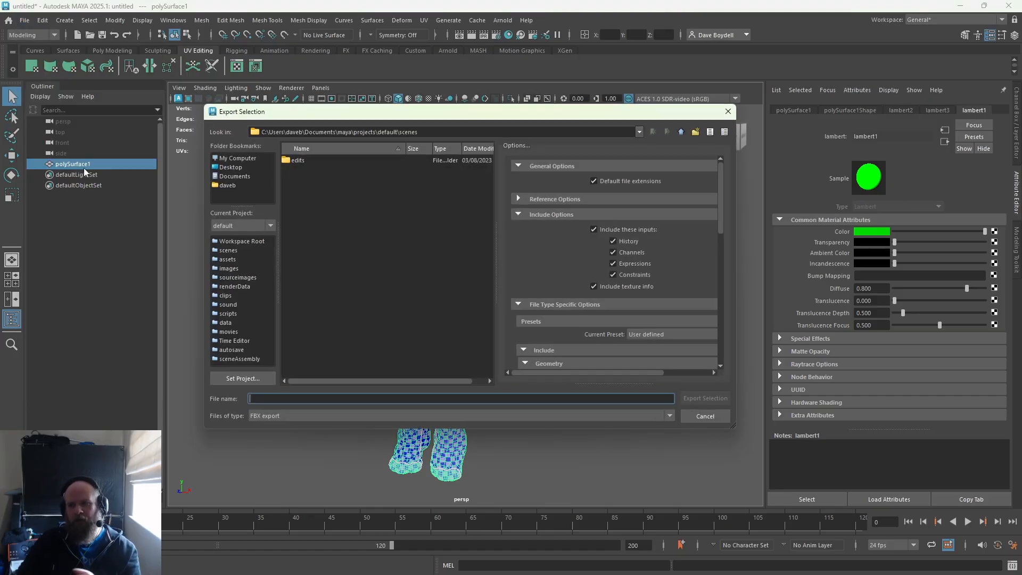
pyautogui.click(245, 168)
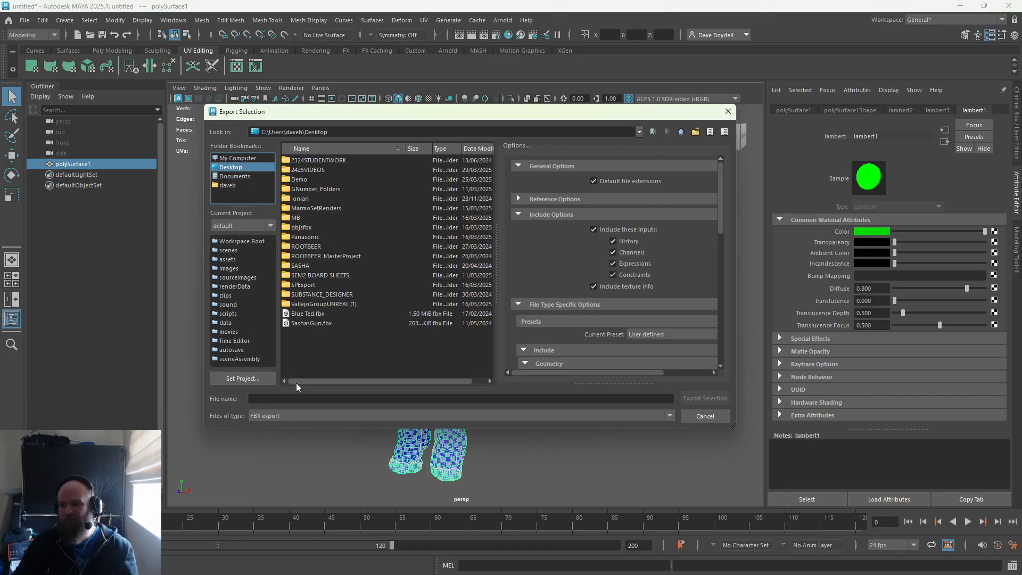
pyautogui.click(301, 399)
pyautogui.write('i')
pyautogui.press('capslock')
pyautogui.write('ONIAN')
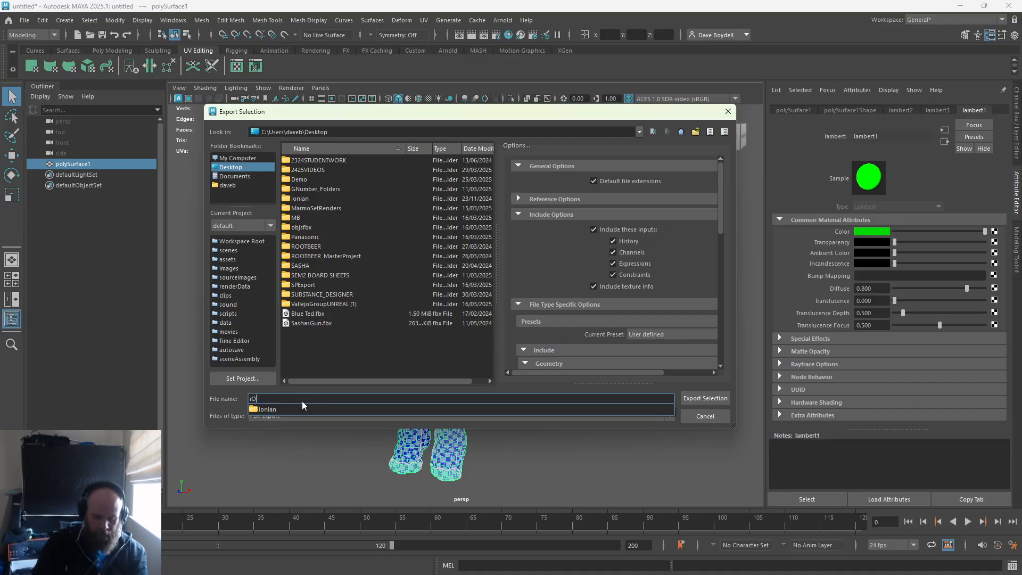
pyautogui.press('Return')
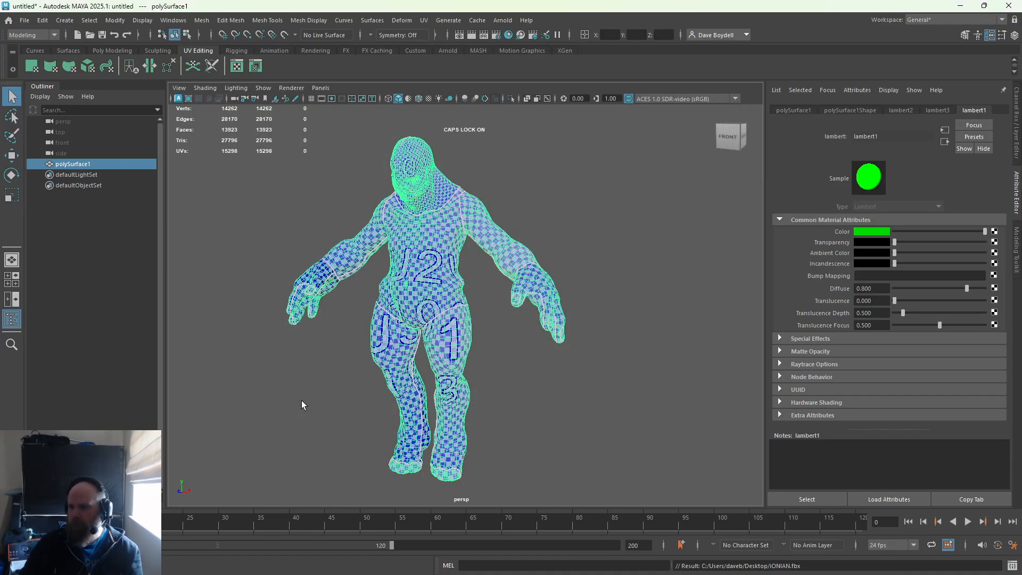
pyautogui.click(24, 21)
pyautogui.click(80, 162)
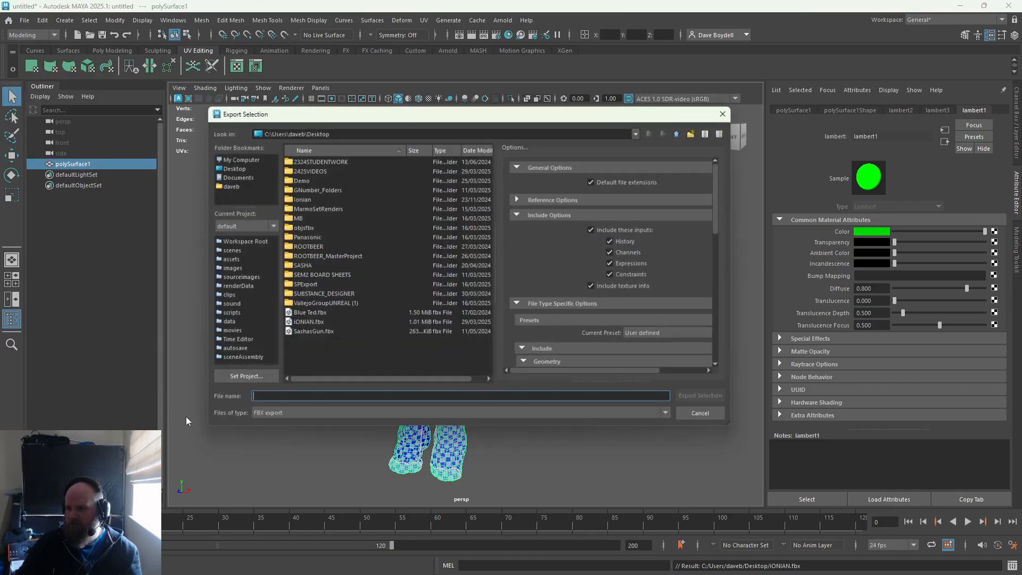
pyautogui.click(704, 417)
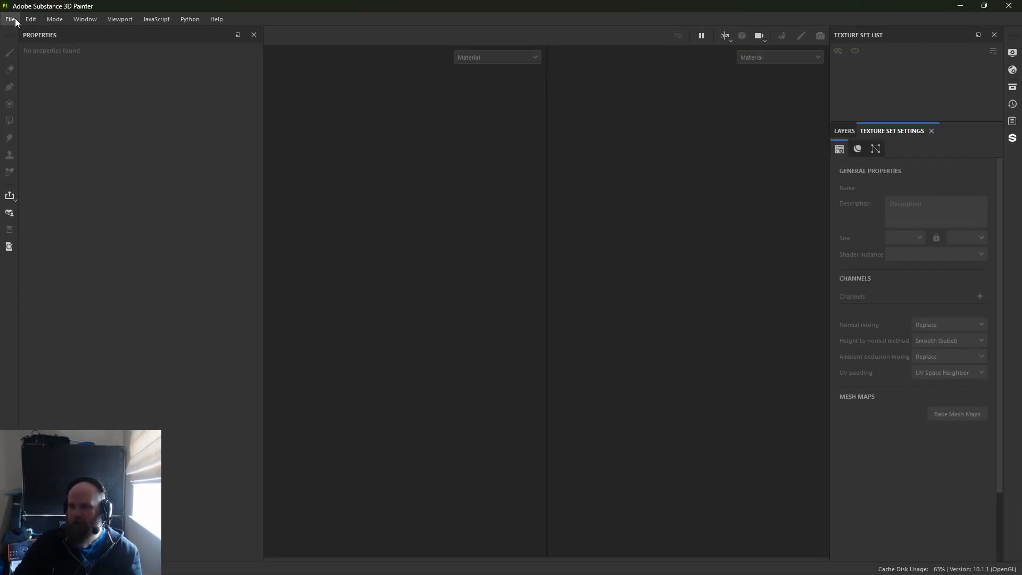
# In Substance 3D Painter, create a new project from iONIAN.fbx on the Desktop with the UV Tile workflow disabled
pyautogui.click(16, 23)
pyautogui.click(32, 34)
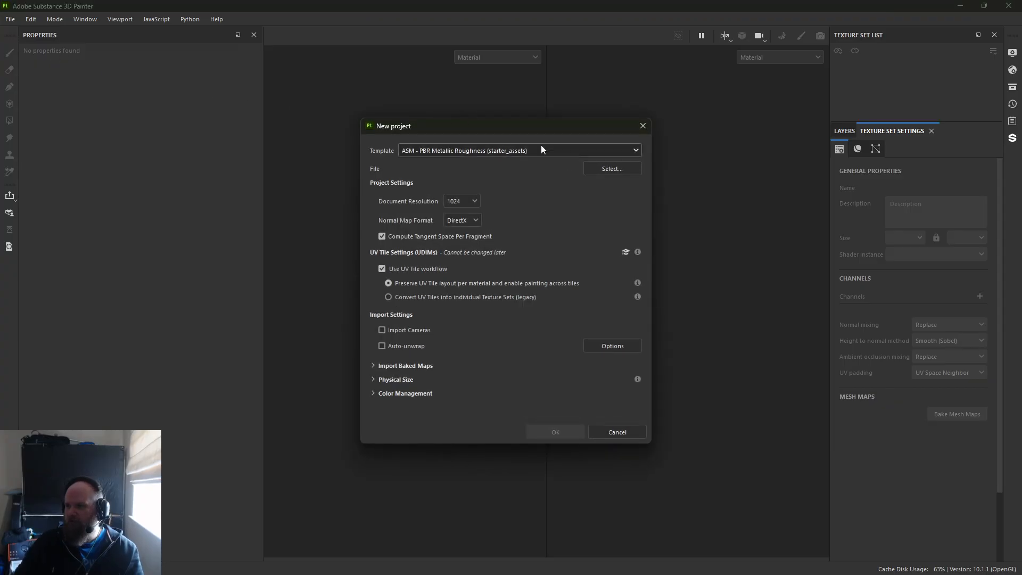
pyautogui.click(611, 169)
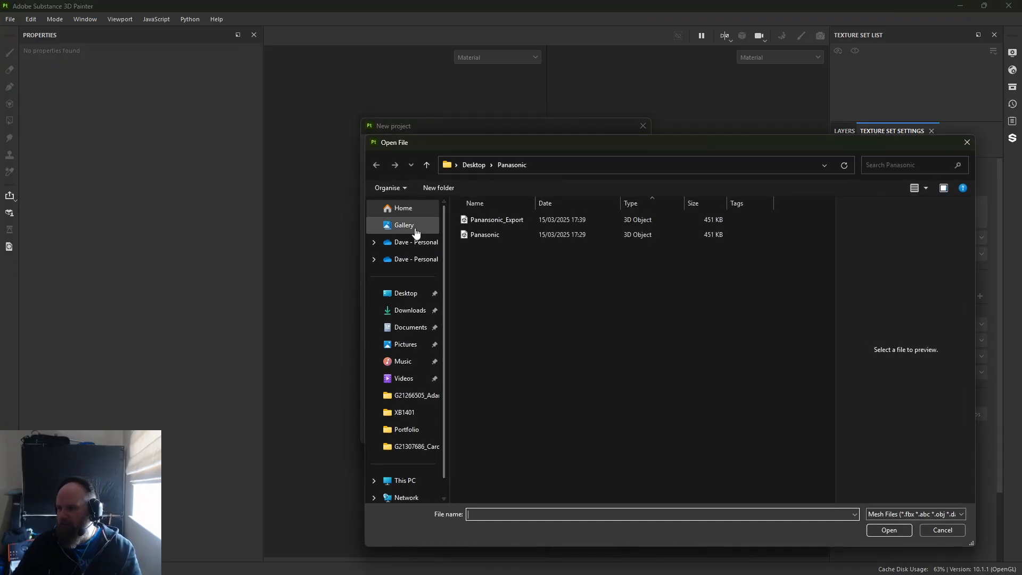
pyautogui.click(406, 294)
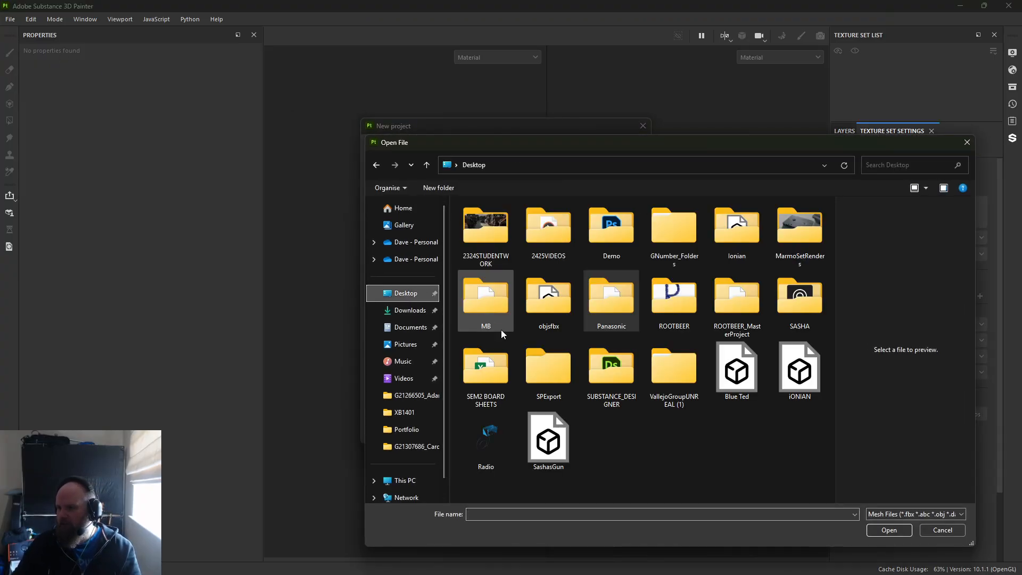
pyautogui.doubleClick(798, 384)
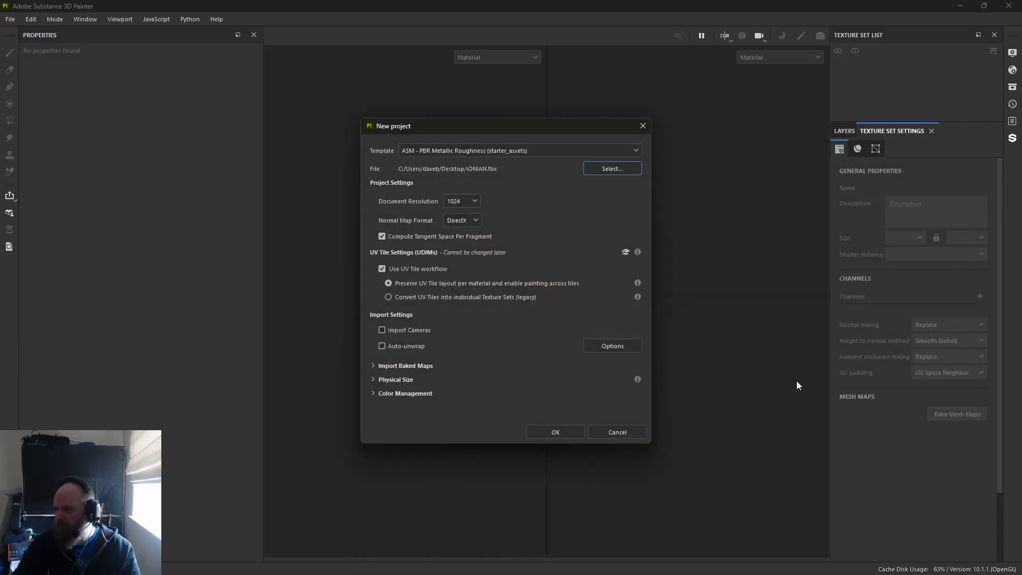
pyautogui.click(381, 269)
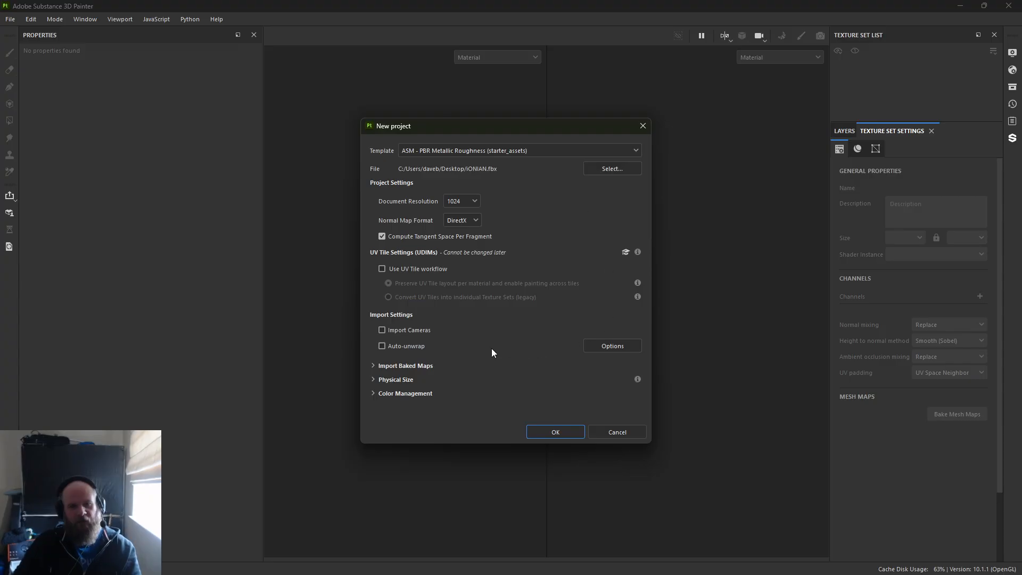
pyautogui.click(552, 433)
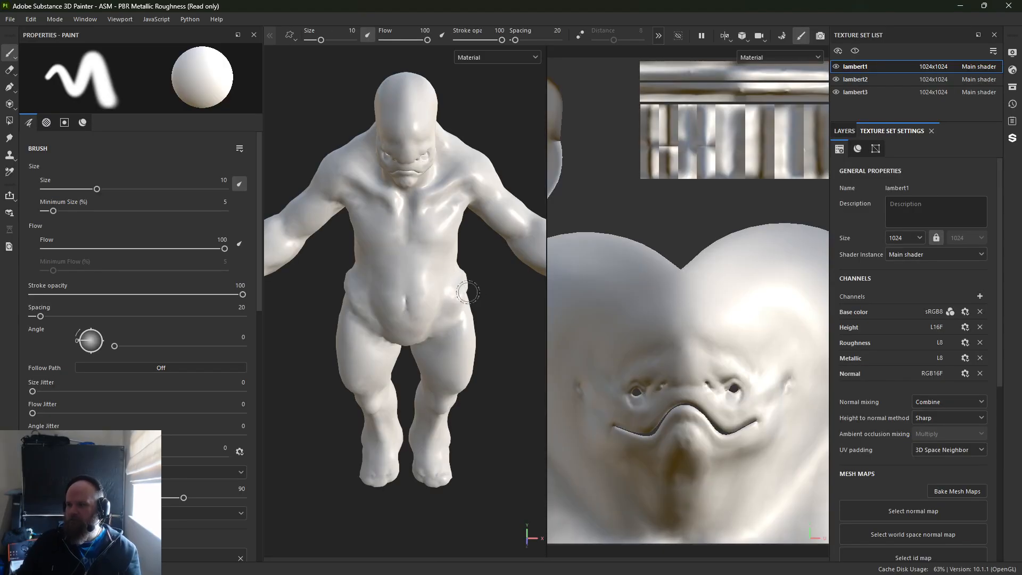
# Rename the lambert1 texture set as Head
pyautogui.keyDown('alt'); pyautogui.moveTo(470, 287); pyautogui.dragTo(464, 213); pyautogui.keyUp('alt')
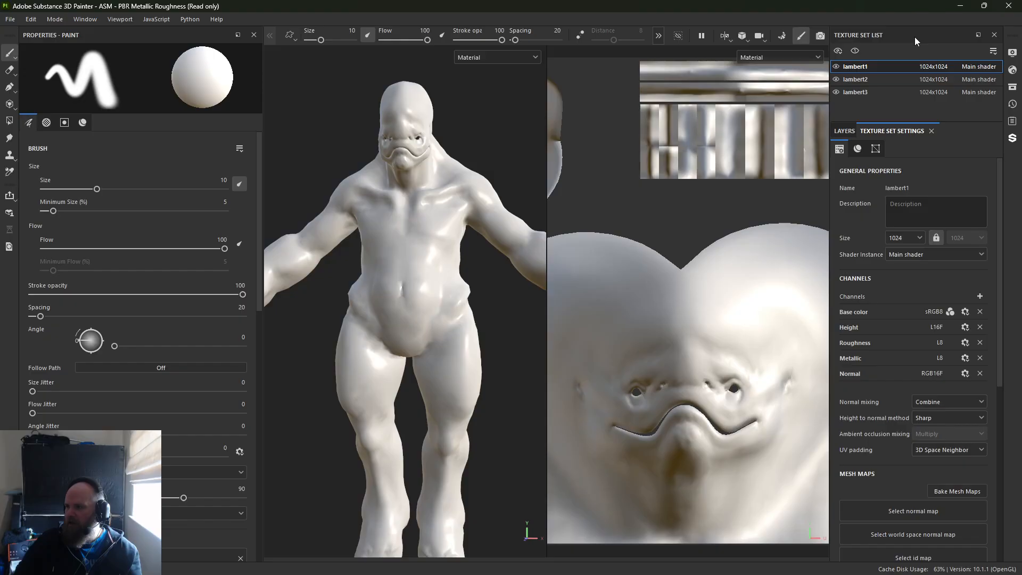
pyautogui.doubleClick(863, 69)
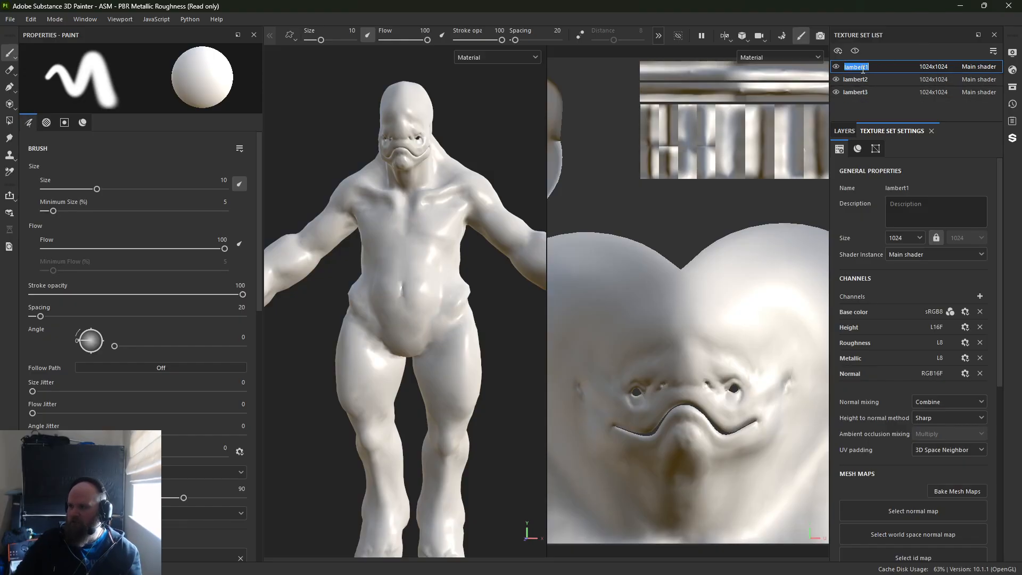
pyautogui.write('hEAD')
pyautogui.press('Return')
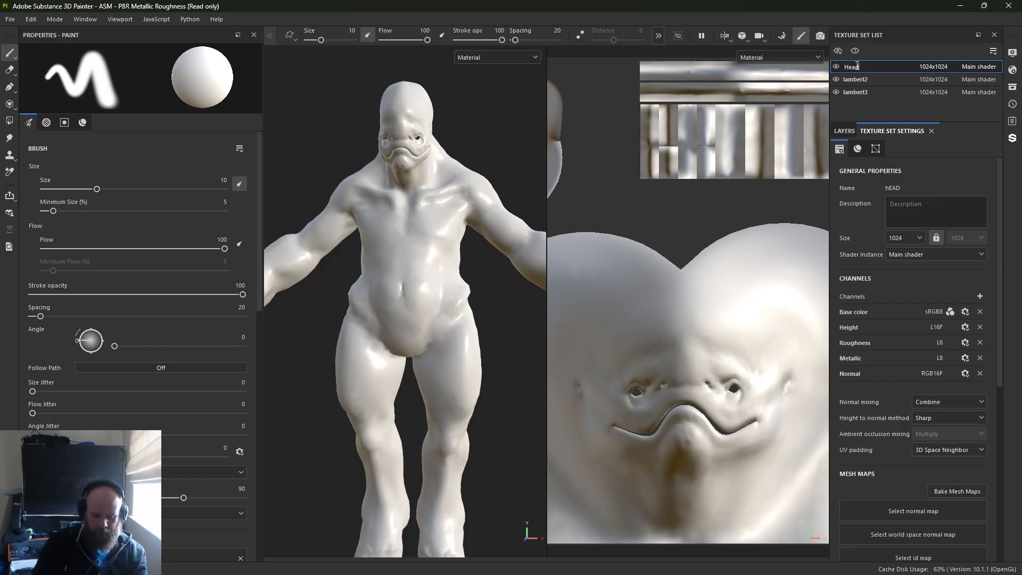
# Inspect the torso and hand UVs of the lambert2 texture set, open its name for editing, and select lambert3
pyautogui.click(856, 79)
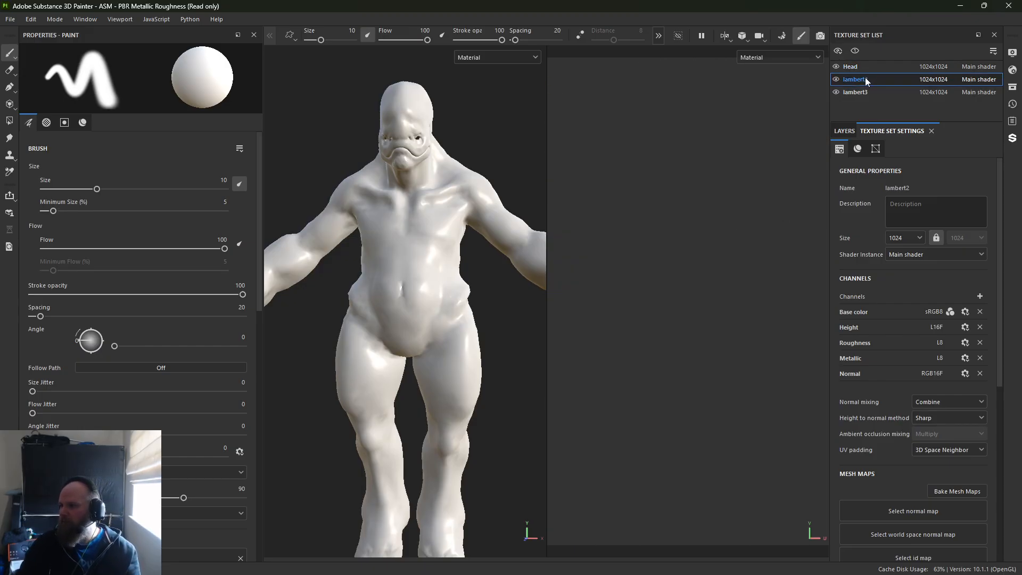
pyautogui.keyDown('alt'); pyautogui.moveTo(707, 347); pyautogui.dragTo(549, 347, button='middle'); pyautogui.keyUp('alt')
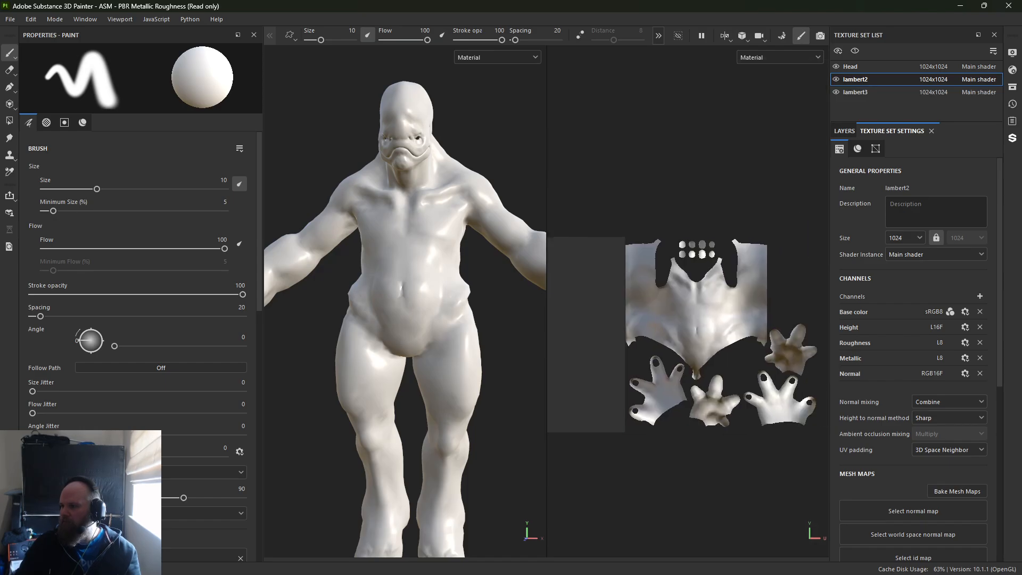
pyautogui.scroll(3, 639, 331)
pyautogui.doubleClick(863, 79)
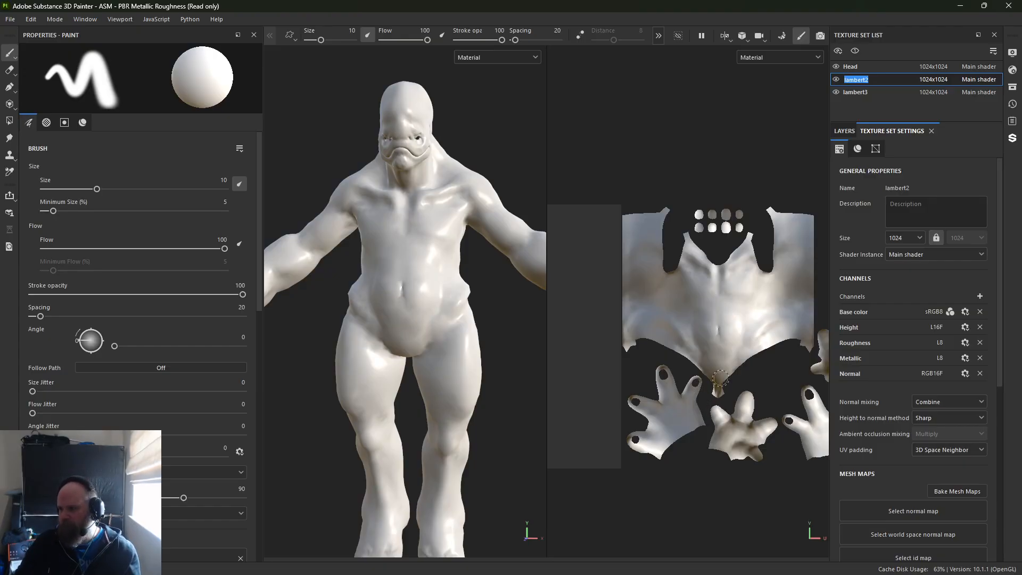
pyautogui.click(853, 93)
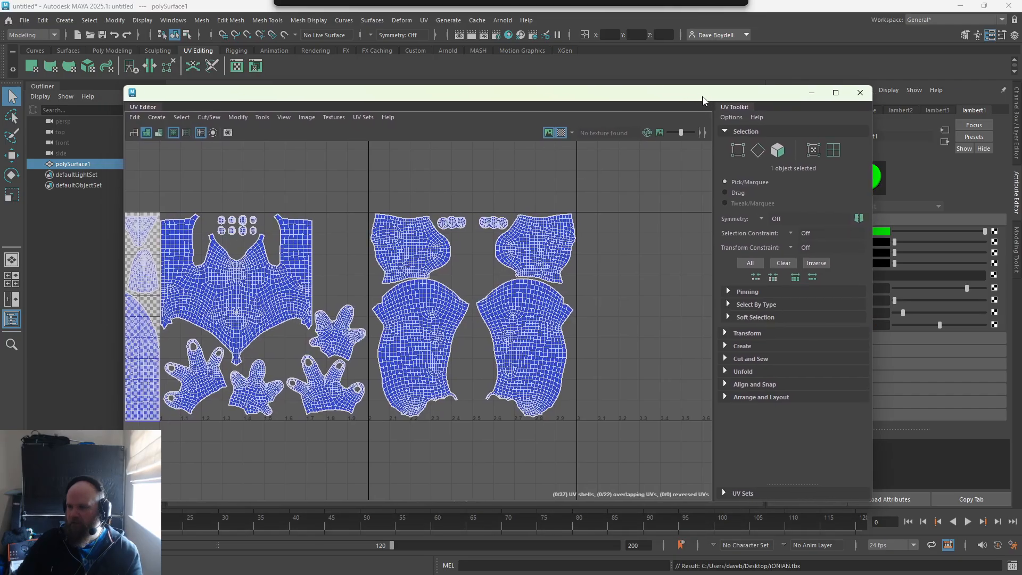
# Switch to Maya and move all UV shells in tile 1002 by -1 in U, onto tile 1001
pyautogui.scroll(-2, 415, 211)
pyautogui.moveTo(320, 194); pyautogui.dragTo(278, 177, button='right')
pyautogui.moveTo(278, 177); pyautogui.dragTo(417, 391)
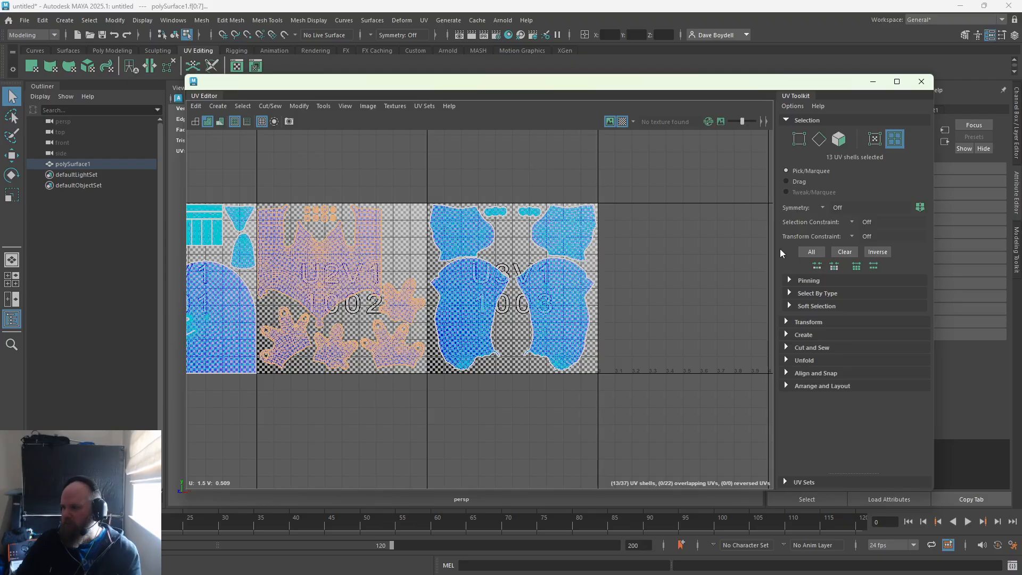
pyautogui.click(813, 322)
pyautogui.scroll(-3, 858, 347)
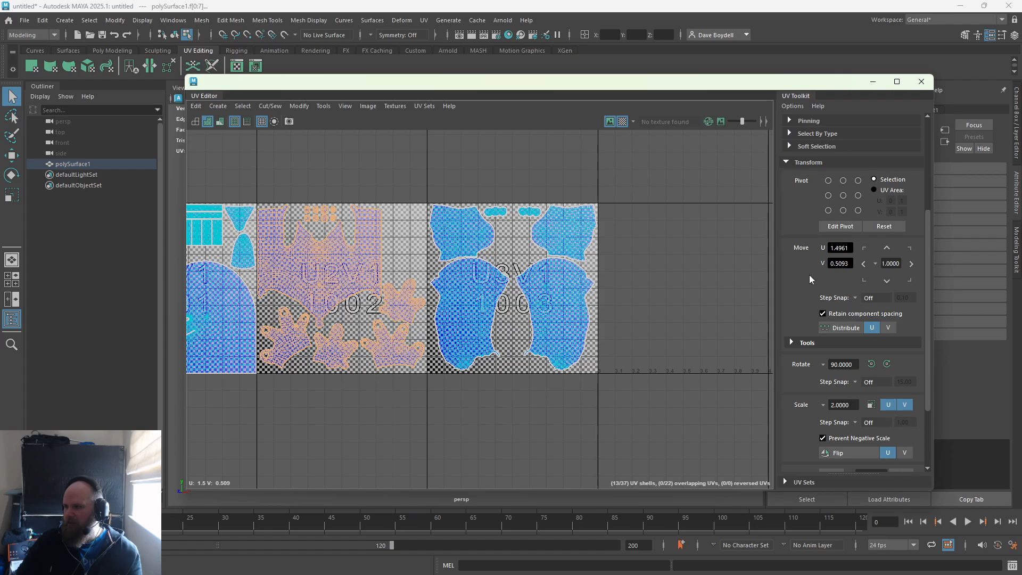
pyautogui.click(889, 264)
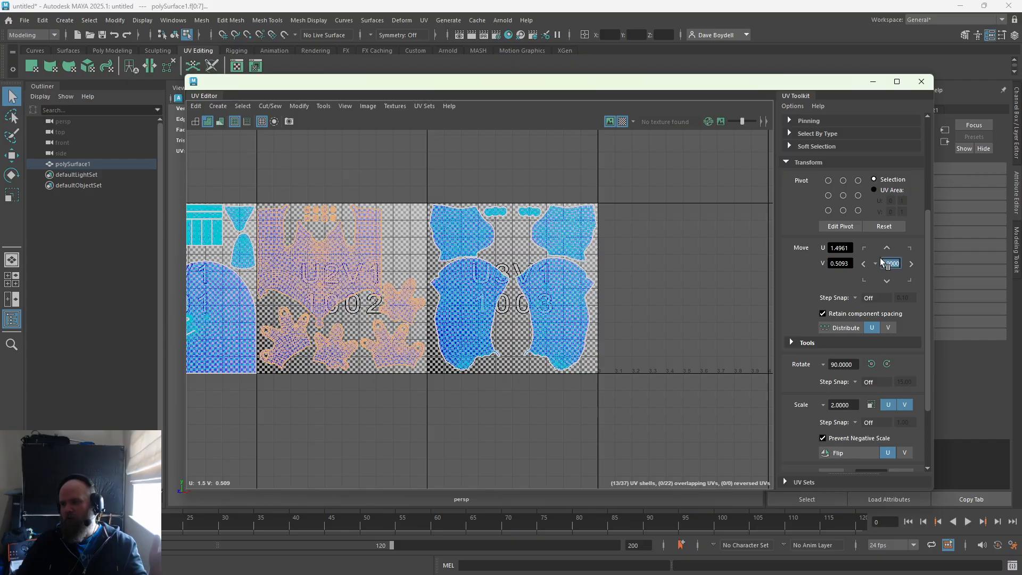
pyautogui.click(863, 268)
# Move the arm and leg UV shells in tile 1003 by -2 in U, onto tile 1001
pyautogui.moveTo(398, 209); pyautogui.dragTo(645, 405)
pyautogui.click(863, 265)
pyautogui.click(863, 265)
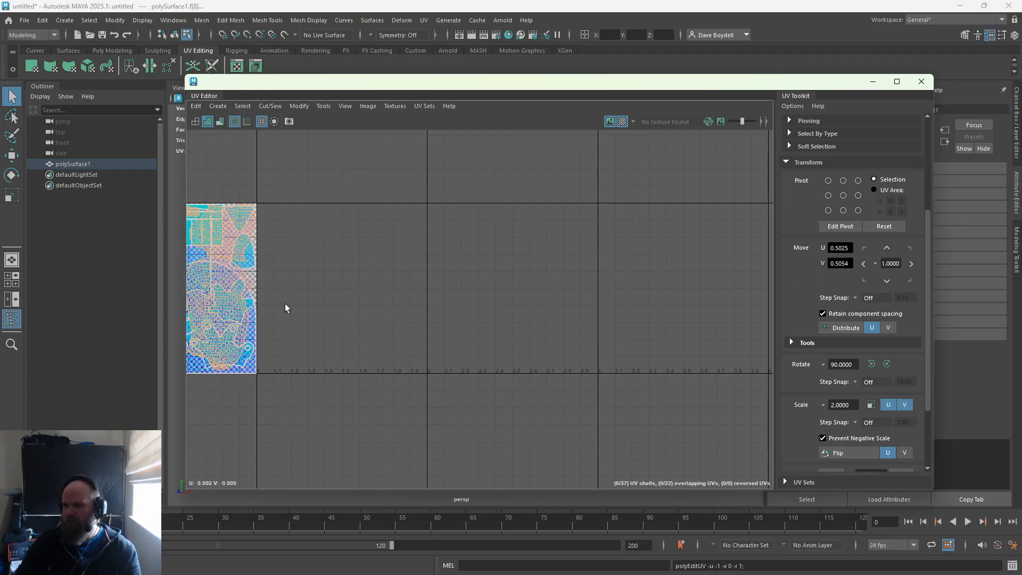
# Return to object mode, select the whole character and export it as FBX to the Desktop, replacing iONIAN.fbx
pyautogui.keyDown('alt'); pyautogui.moveTo(270, 207); pyautogui.dragTo(541, 213, button='middle'); pyautogui.keyUp('alt')
pyautogui.moveTo(463, 226); pyautogui.dragTo(419, 207, button='right')
pyautogui.moveTo(413, 87); pyautogui.dragTo(435, 302)
pyautogui.moveTo(410, 208); pyautogui.dragTo(480, 178, button='right')
pyautogui.click(219, 320)
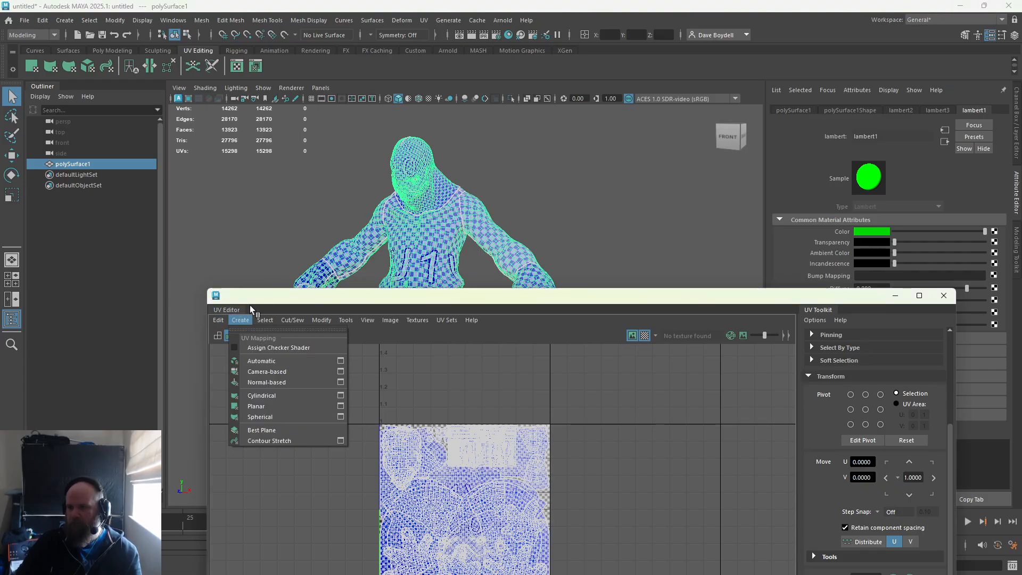
pyautogui.click(253, 312)
pyautogui.click(23, 20)
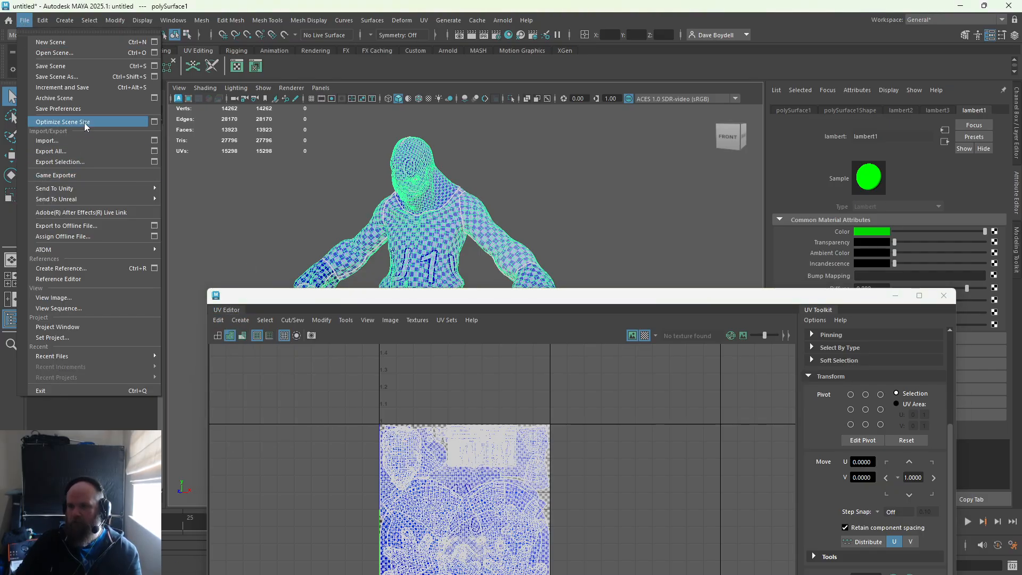
pyautogui.click(82, 161)
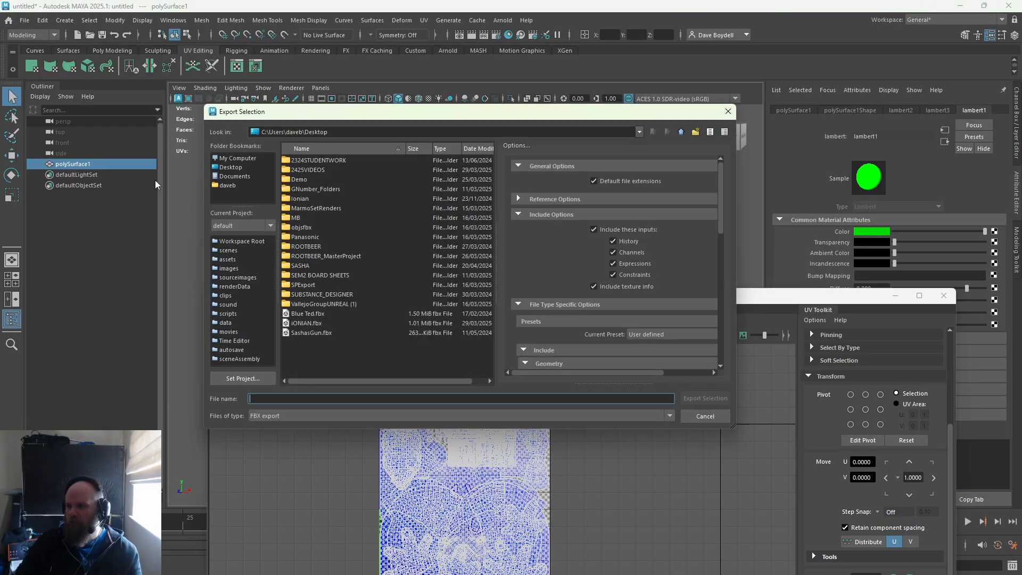
pyautogui.click(317, 323)
pyautogui.click(705, 399)
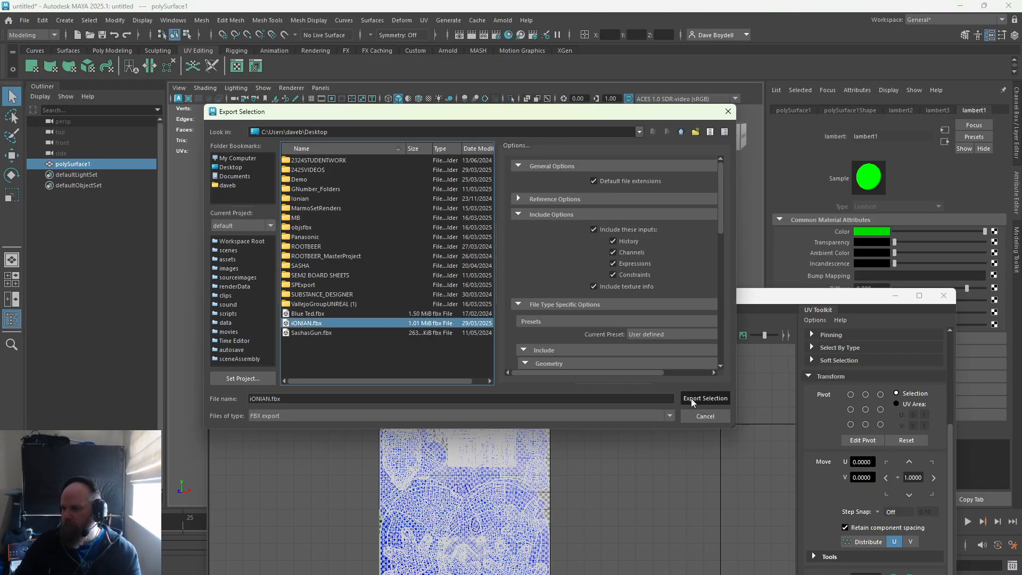
pyautogui.click(449, 282)
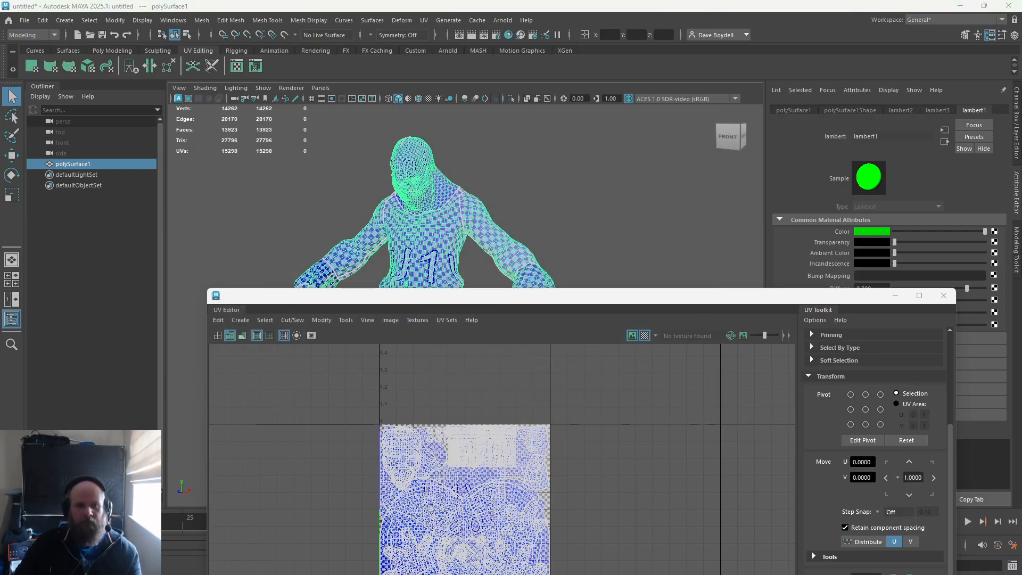
# Switch to Substance 3D Painter and reimport the character mesh
pyautogui.hotkey('alt', 'Tab')
pyautogui.click(30, 20)
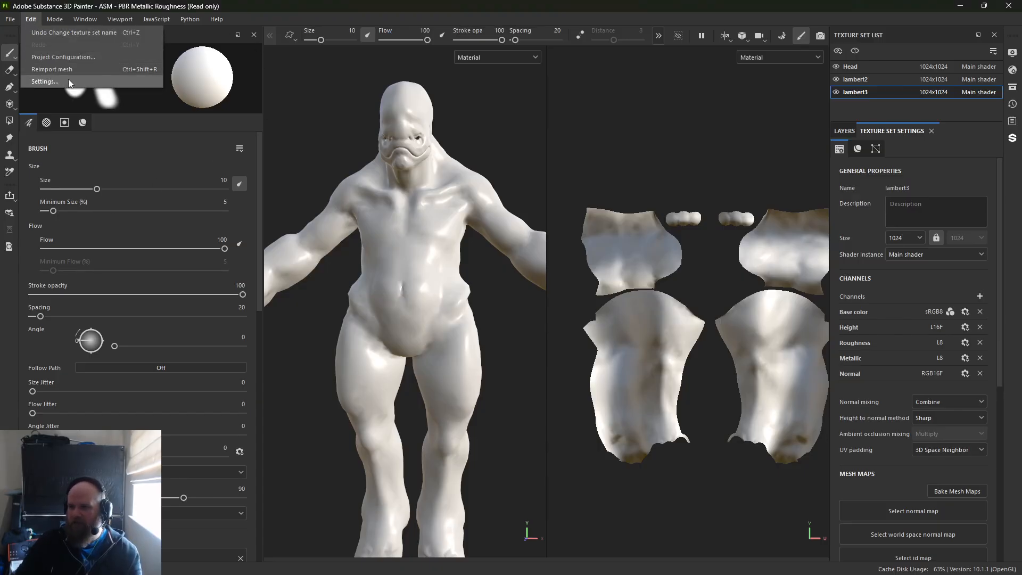
pyautogui.click(68, 70)
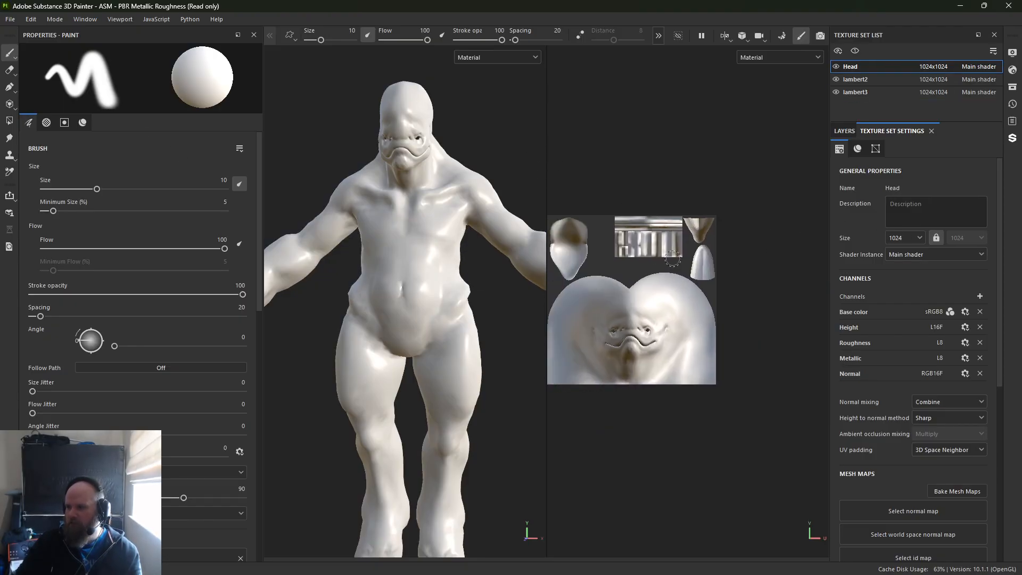
# Rename the lambert2 texture set as Body
pyautogui.click(856, 79)
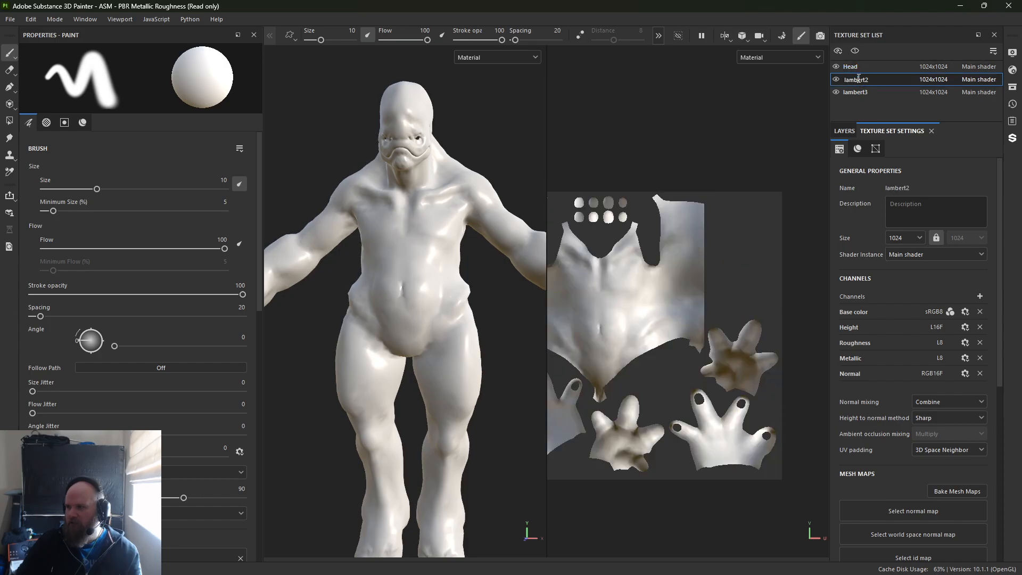
pyautogui.write('Body')
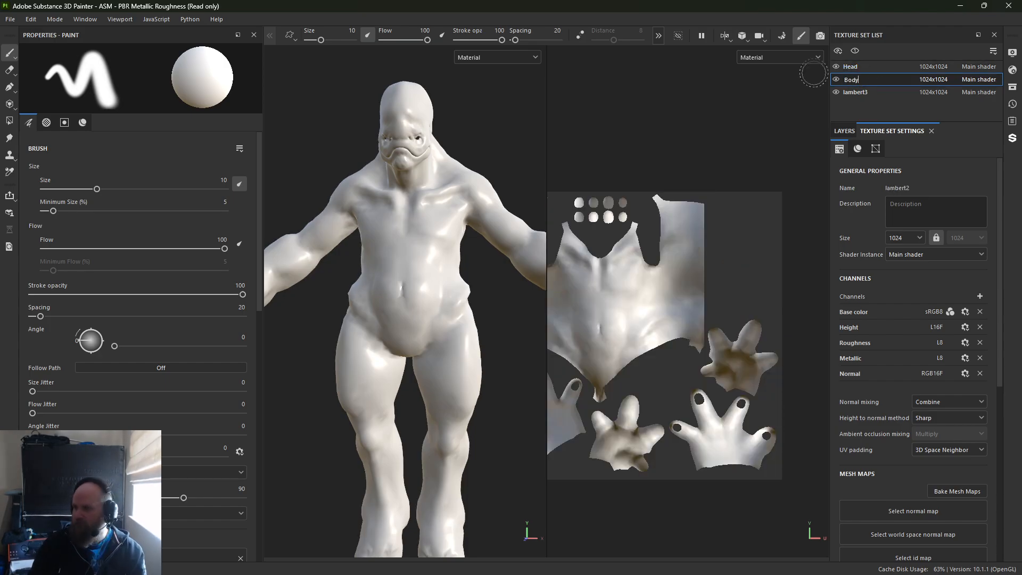
pyautogui.press('Return')
pyautogui.press('Tab')
pyautogui.press('Tab')
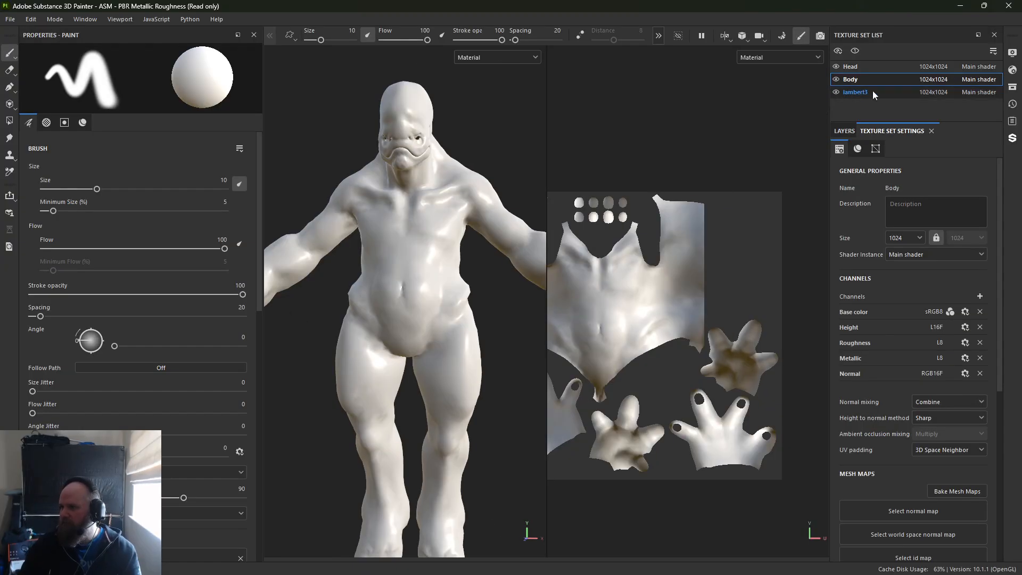
# Rename the lambert3 texture set as Legs
pyautogui.doubleClick(856, 92)
pyautogui.write('L')
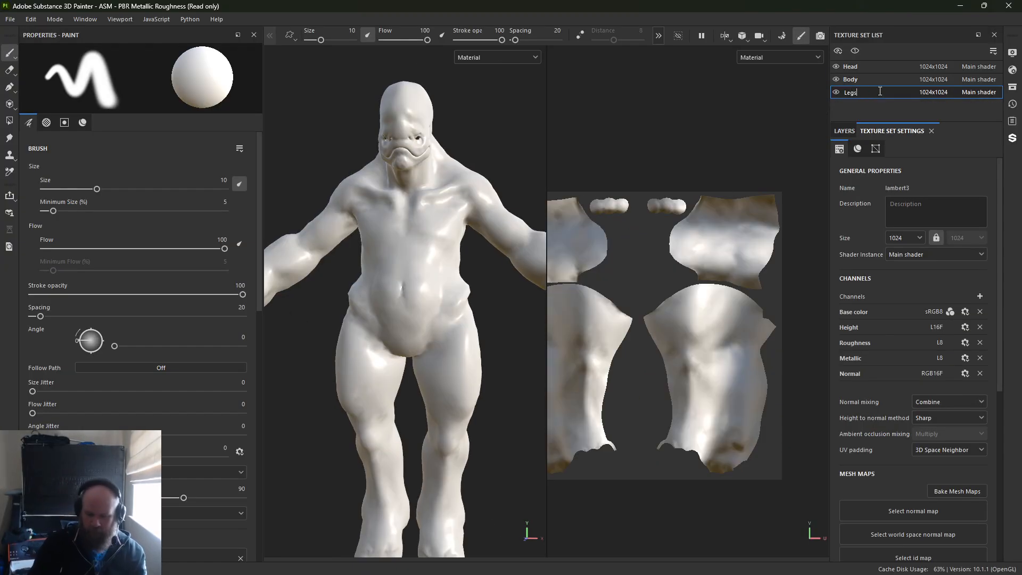
pyautogui.write('egs')
pyautogui.press('Return')
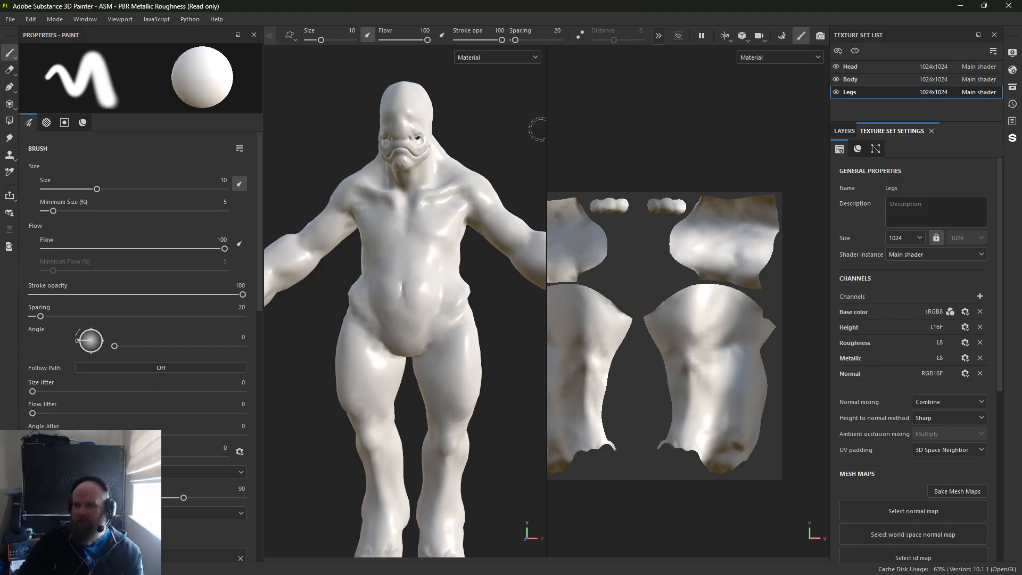
# Enlarge the 3D view, activate the Head texture set and examine the neck boundary between head and torso
pyautogui.moveTo(547, 130); pyautogui.dragTo(606, 130)
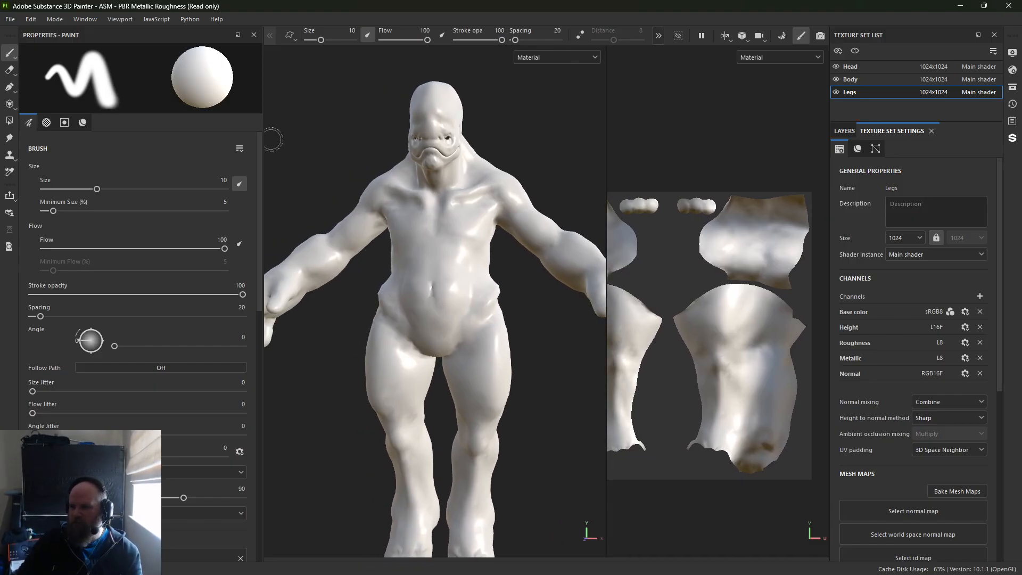
pyautogui.moveTo(262, 139); pyautogui.dragTo(156, 139)
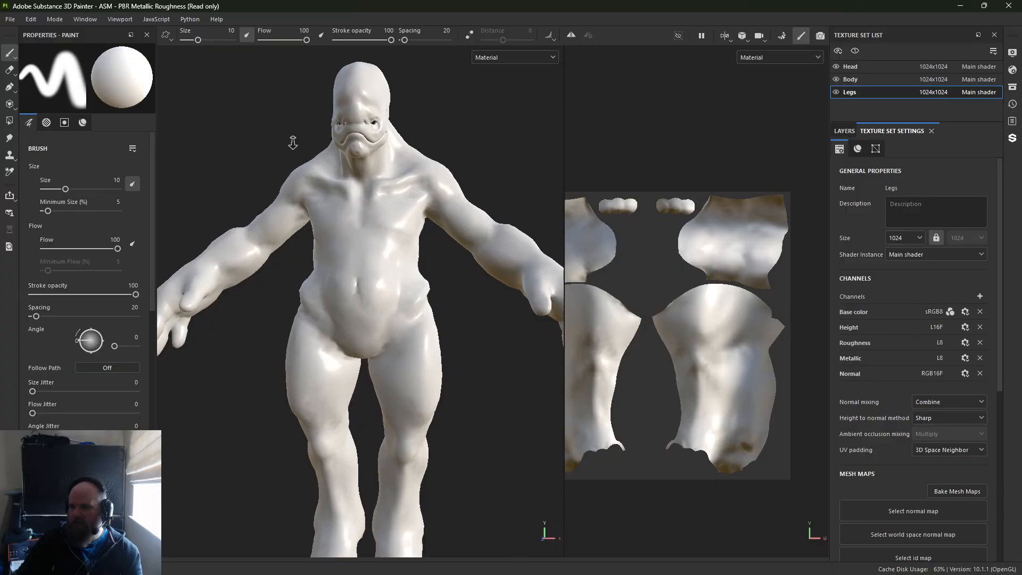
pyautogui.keyDown('alt'); pyautogui.moveTo(292, 143); pyautogui.dragTo(375, 157, button='right'); pyautogui.keyUp('alt')
pyautogui.keyDown('alt'); pyautogui.moveTo(376, 158); pyautogui.dragTo(406, 412, button='middle'); pyautogui.keyUp('alt')
pyautogui.click(852, 68)
pyautogui.keyDown('alt'); pyautogui.moveTo(392, 142); pyautogui.dragTo(426, 146, button='right'); pyautogui.keyUp('alt')
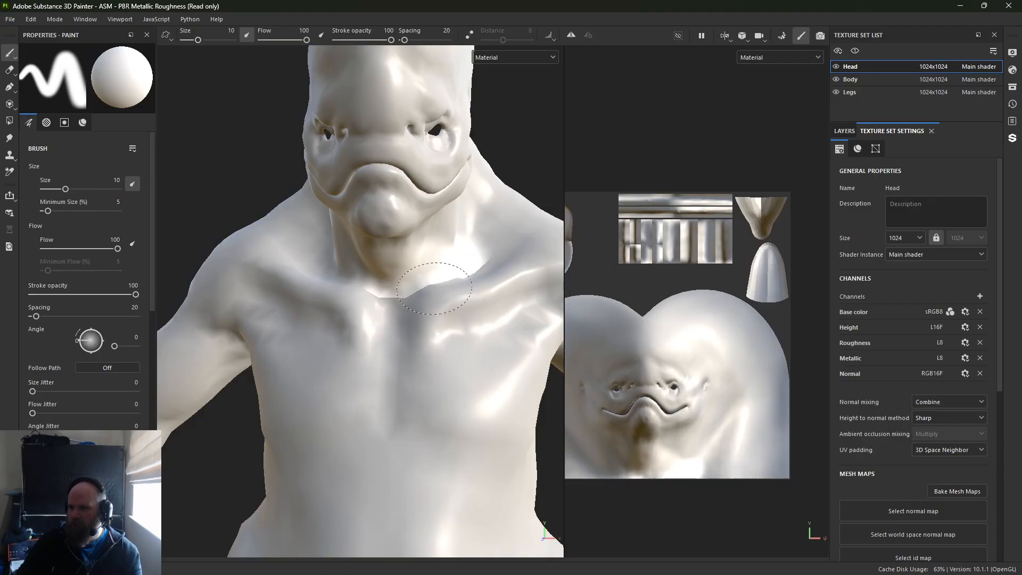
pyautogui.scroll(3, 426, 293)
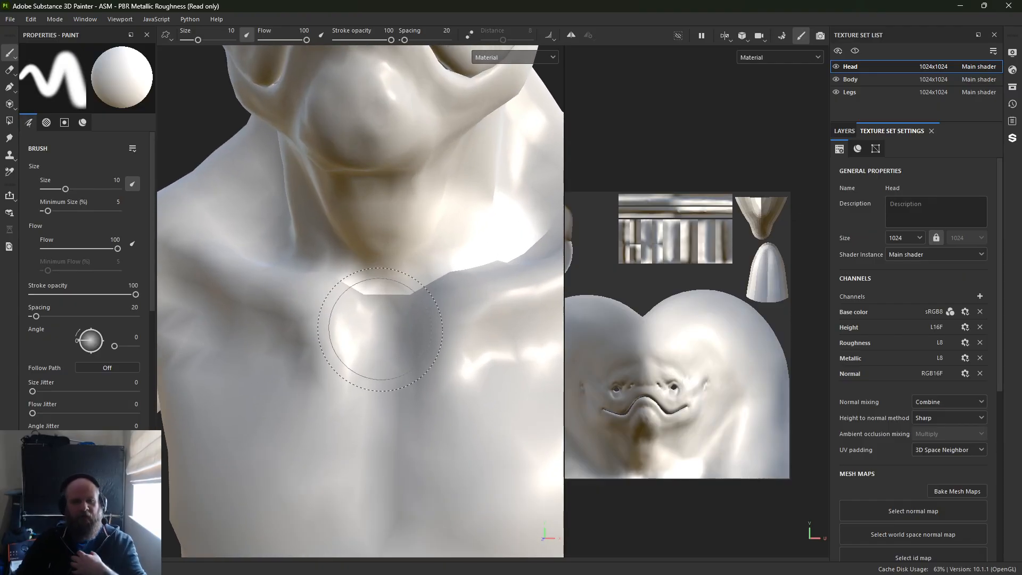
# Activate the Body texture set and paint across the neck seam at the upper chest
pyautogui.click(924, 80)
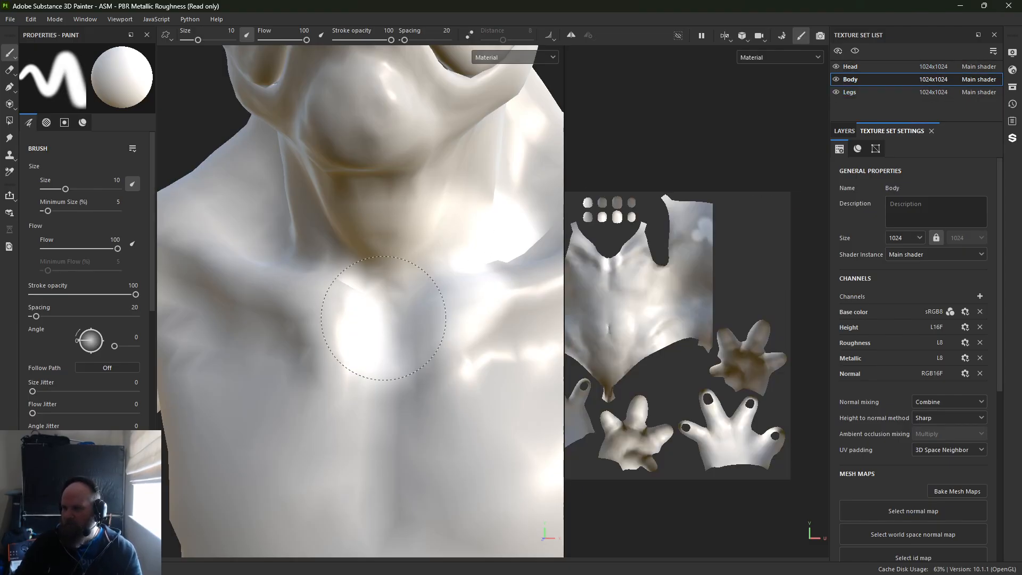
pyautogui.moveTo(384, 319); pyautogui.dragTo(342, 305)
pyautogui.moveTo(477, 303)
pyautogui.mouseDown()
pyautogui.moveTo(497, 279)
pyautogui.moveTo(477, 314)
pyautogui.moveTo(305, 347)
pyautogui.mouseUp()
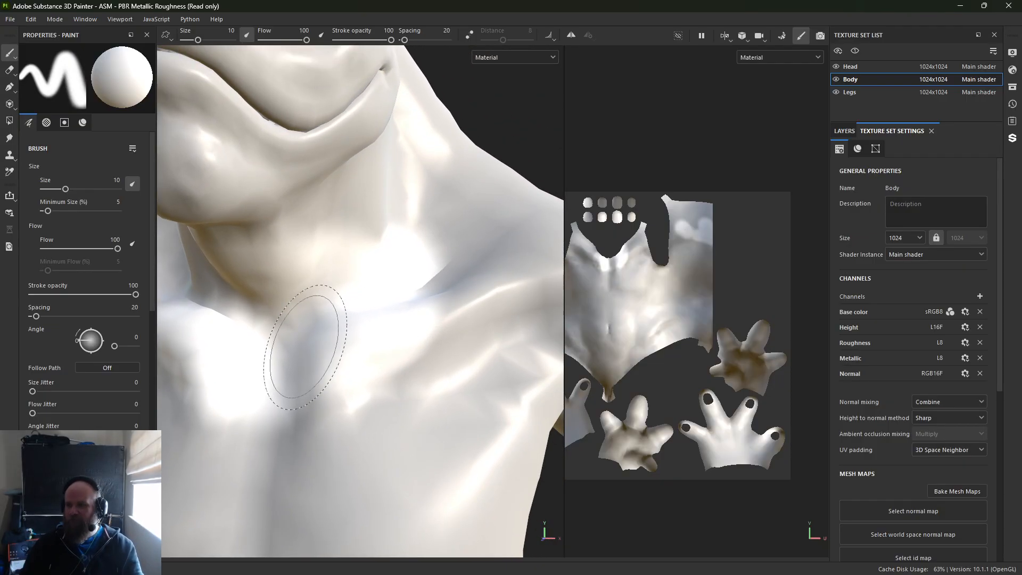
# Activate the Head texture set, show the base colour channel and paint across the neck and shoulder seam to inspect its edge
pyautogui.click(929, 68)
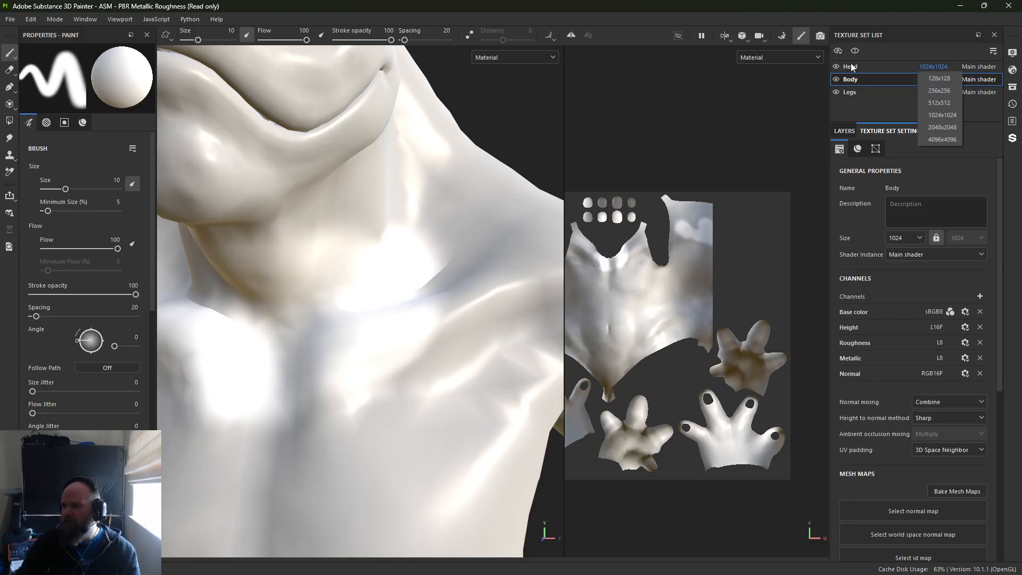
pyautogui.click(853, 68)
pyautogui.moveTo(493, 137)
pyautogui.keyDown('alt'); pyautogui.mouseDown()
pyautogui.moveTo(378, 180)
pyautogui.moveTo(312, 189)
pyautogui.moveTo(287, 213)
pyautogui.mouseUp(); pyautogui.keyUp('alt')
pyautogui.press('c')
pyautogui.moveTo(287, 213)
pyautogui.mouseDown()
pyautogui.moveTo(280, 229)
pyautogui.moveTo(379, 179)
pyautogui.moveTo(297, 206)
pyautogui.moveTo(353, 137)
pyautogui.moveTo(216, 171)
pyautogui.moveTo(293, 236)
pyautogui.moveTo(336, 159)
pyautogui.moveTo(442, 125)
pyautogui.moveTo(378, 136)
pyautogui.moveTo(498, 128)
pyautogui.moveTo(298, 139)
pyautogui.moveTo(372, 107)
pyautogui.moveTo(413, 113)
pyautogui.mouseUp()
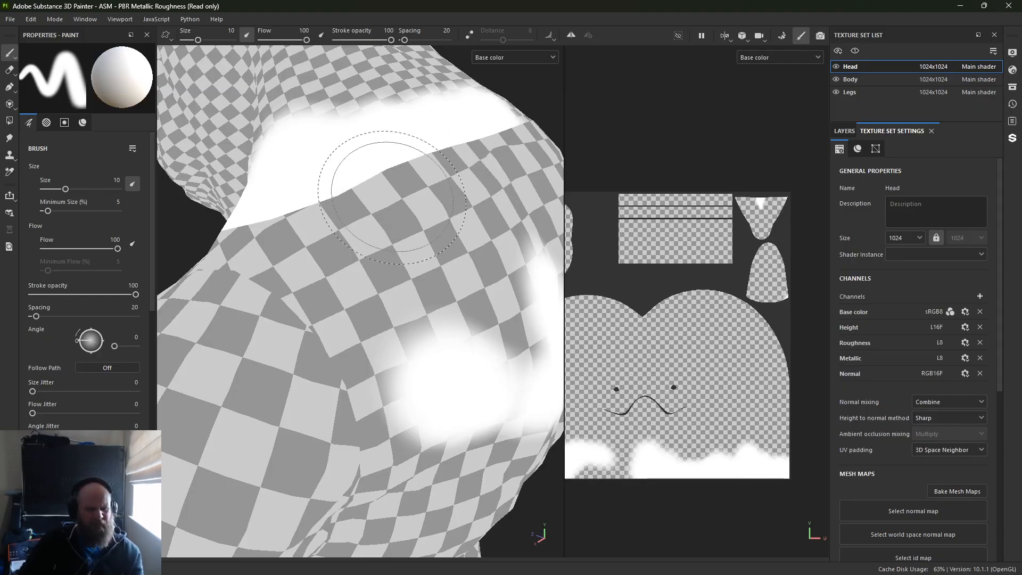
pyautogui.keyDown('alt'); pyautogui.moveTo(394, 198); pyautogui.dragTo(476, 186); pyautogui.keyUp('alt')
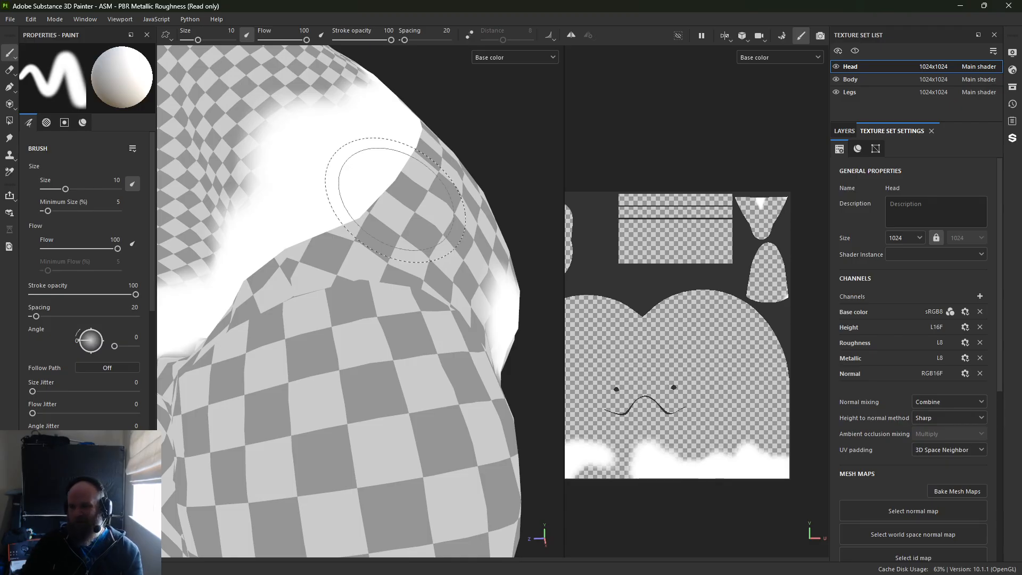
pyautogui.keyDown('alt'); pyautogui.moveTo(388, 214); pyautogui.dragTo(351, 251, button='right'); pyautogui.keyUp('alt')
pyautogui.keyDown('alt'); pyautogui.moveTo(352, 250); pyautogui.dragTo(310, 260); pyautogui.keyUp('alt')
pyautogui.keyDown('alt'); pyautogui.moveTo(311, 260); pyautogui.dragTo(316, 261, button='middle'); pyautogui.keyUp('alt')
pyautogui.keyDown('alt'); pyautogui.moveTo(316, 261); pyautogui.dragTo(322, 254, button='right'); pyautogui.keyUp('alt')
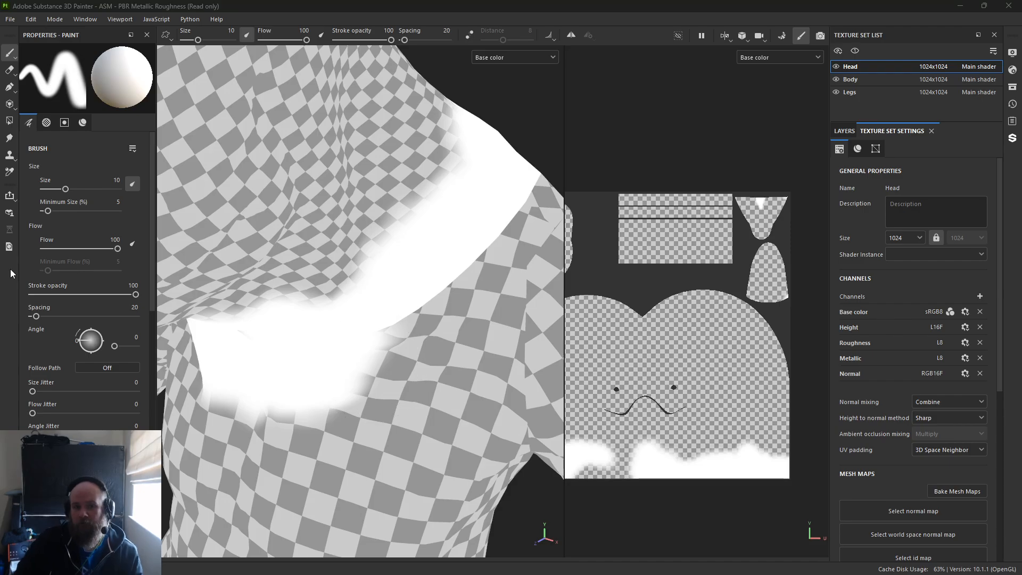
# Switch to Maya and undo the UV shell moves onto tile 1001, restoring the layout across tiles 1001, 1002 and 1003
pyautogui.hotkey('alt', 'Tab')
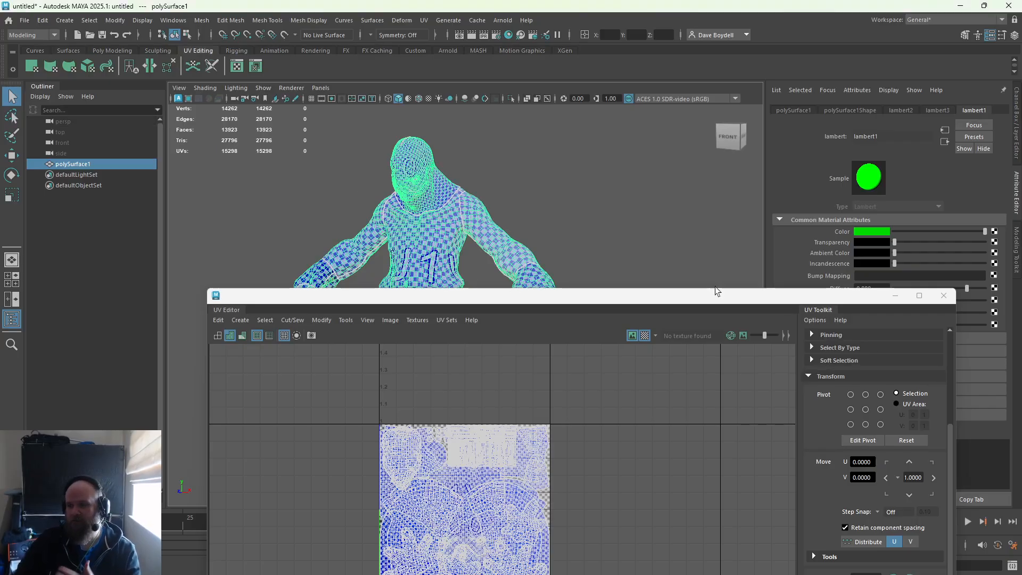
pyautogui.moveTo(711, 302); pyautogui.dragTo(683, 169)
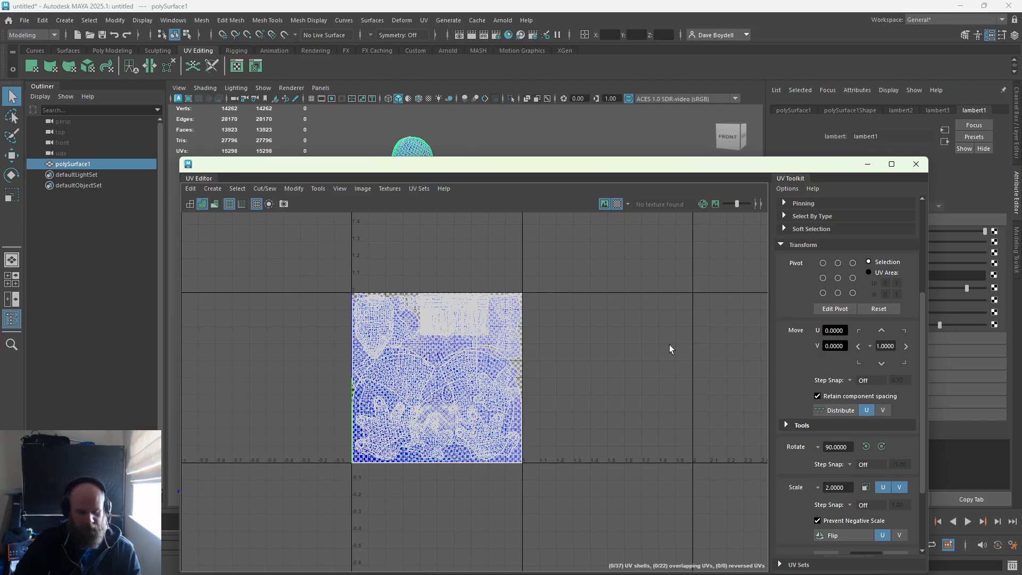
pyautogui.hotkey('ctrl', 'z')
pyautogui.hotkey('ctrl', 'z')
pyautogui.hotkey('ctrl', 'z')
pyautogui.hotkey('ctrl', 'z')
pyautogui.hotkey('ctrl', 'z')
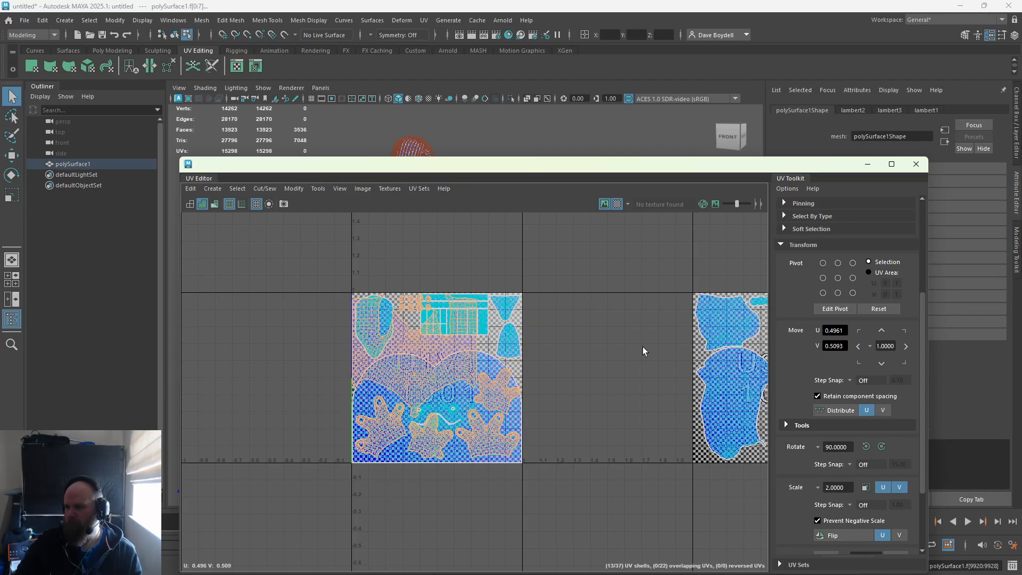
pyautogui.hotkey('ctrl', 'z')
pyautogui.keyDown('alt'); pyautogui.moveTo(531, 246); pyautogui.dragTo(473, 256, button='middle'); pyautogui.keyUp('alt')
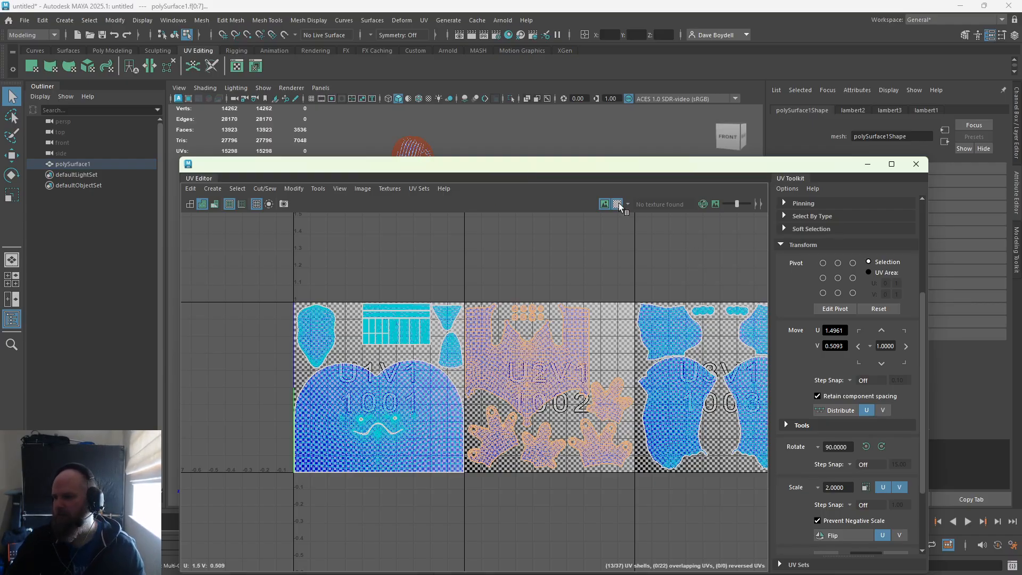
# Return to object mode and assign the green lambert1 material to the entire character
pyautogui.moveTo(533, 163); pyautogui.dragTo(535, 489)
pyautogui.moveTo(244, 270); pyautogui.dragTo(175, 264, button='right')
pyautogui.moveTo(407, 212); pyautogui.dragTo(468, 511, button='right')
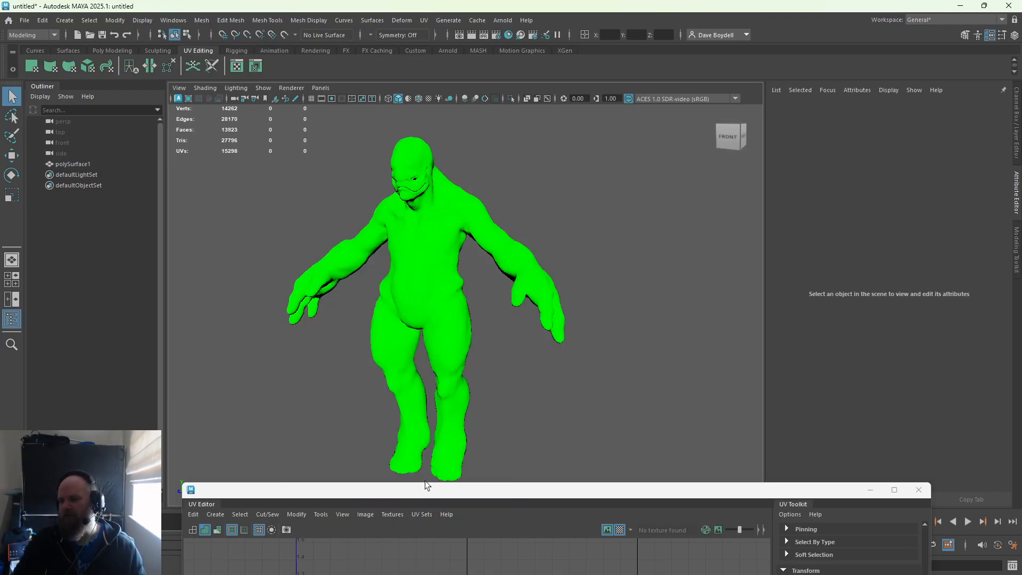
# Select the character mesh and export the single-material version as FBX, replacing iONIAN.fbx on the Desktop
pyautogui.moveTo(443, 491); pyautogui.dragTo(444, 486)
pyautogui.click(418, 309)
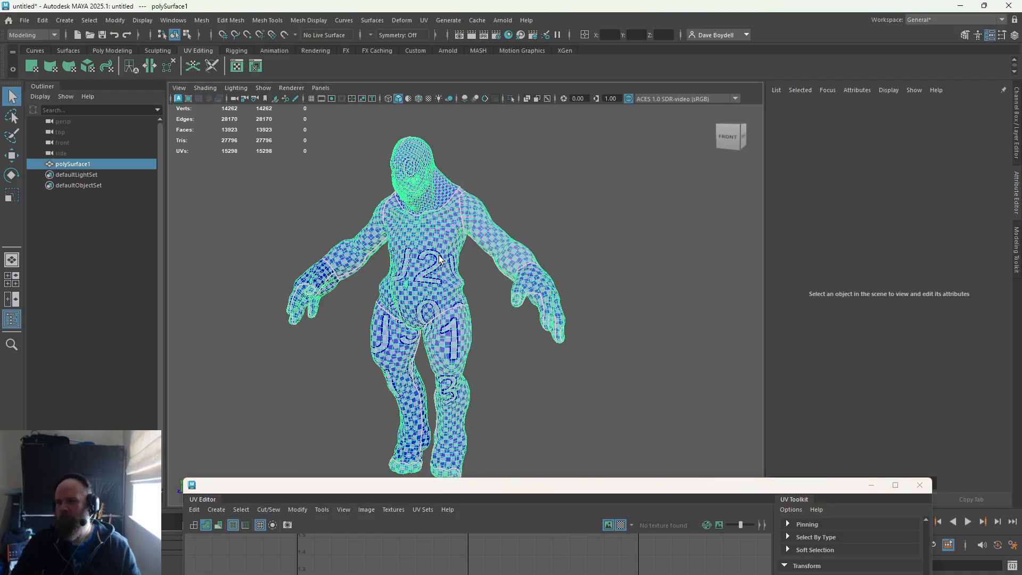
pyautogui.click(22, 20)
pyautogui.click(80, 167)
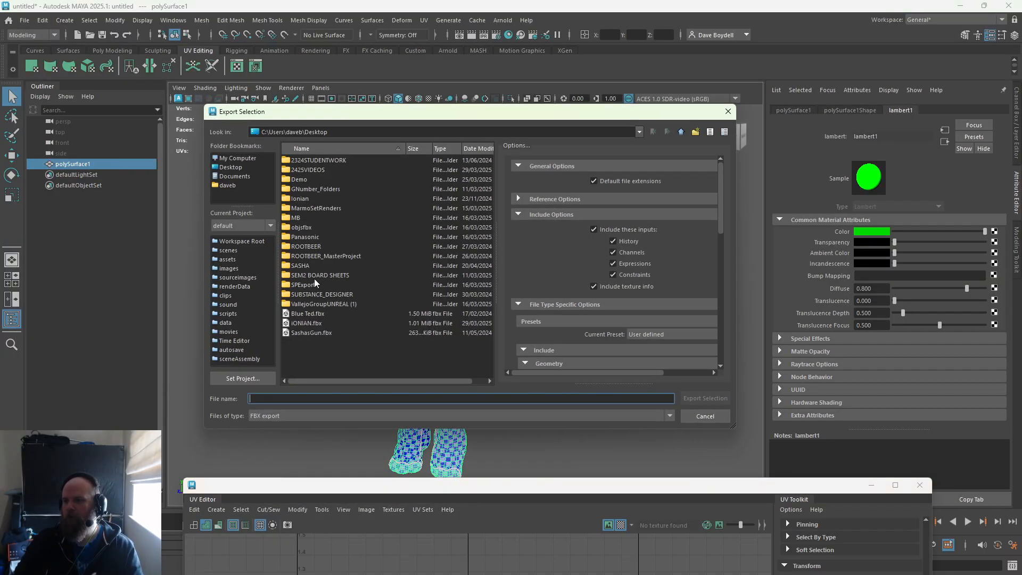
pyautogui.click(306, 323)
pyautogui.click(708, 399)
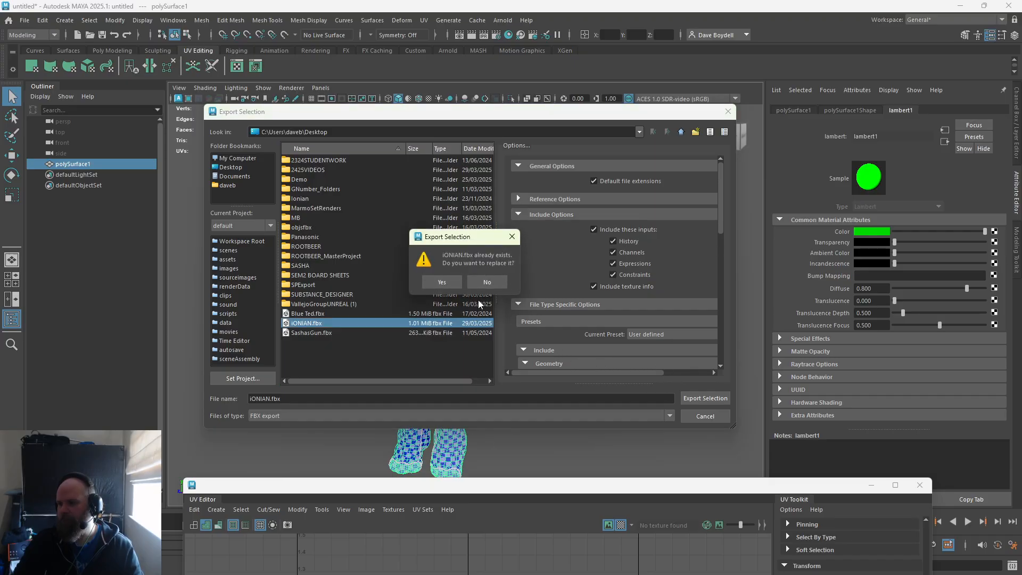
pyautogui.click(442, 282)
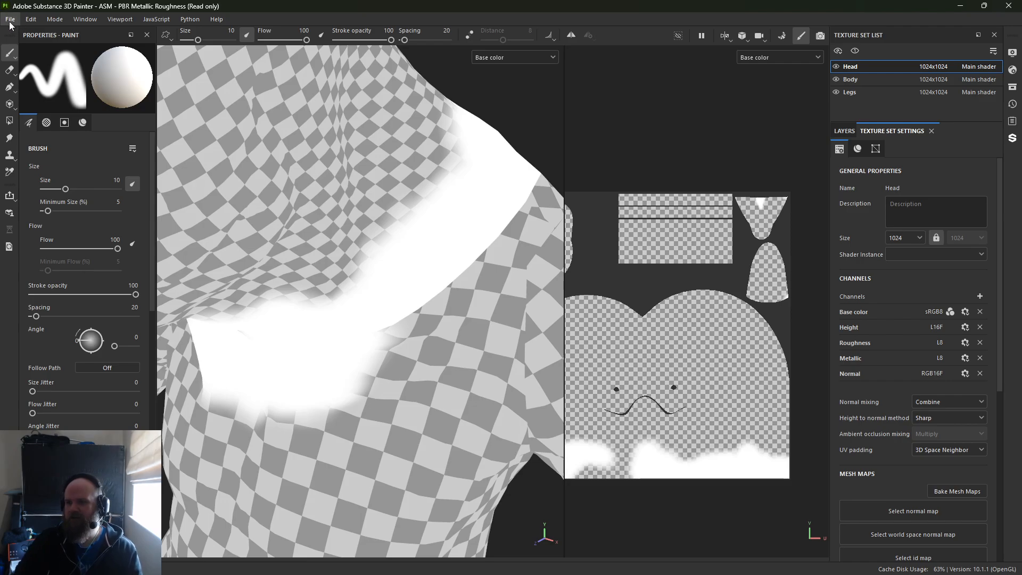
# Create a new project from iONIAN.fbx using the UV Tile workflow with the layout preserved per material, discarding the old project's changes
pyautogui.click(10, 19)
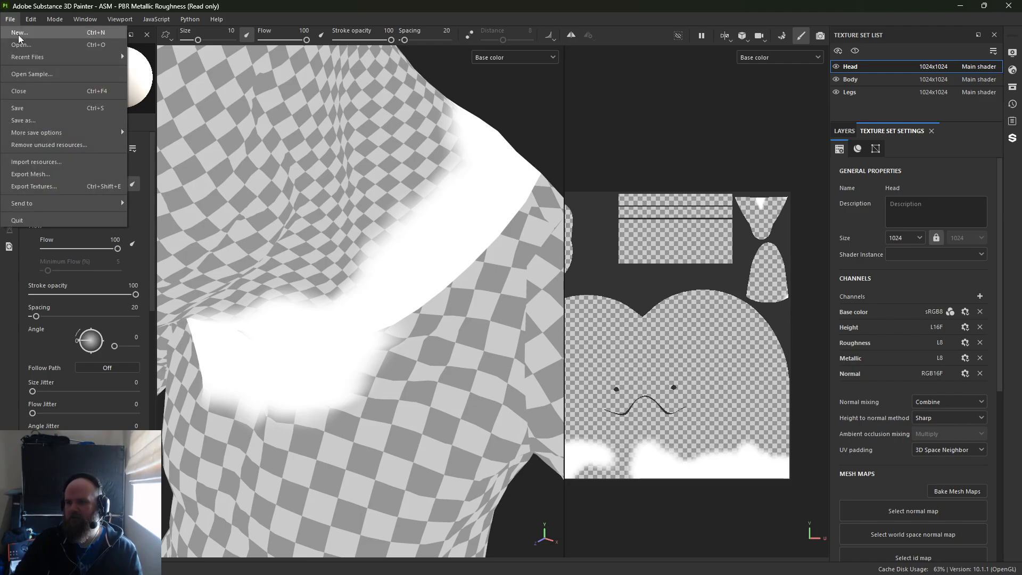
pyautogui.click(19, 33)
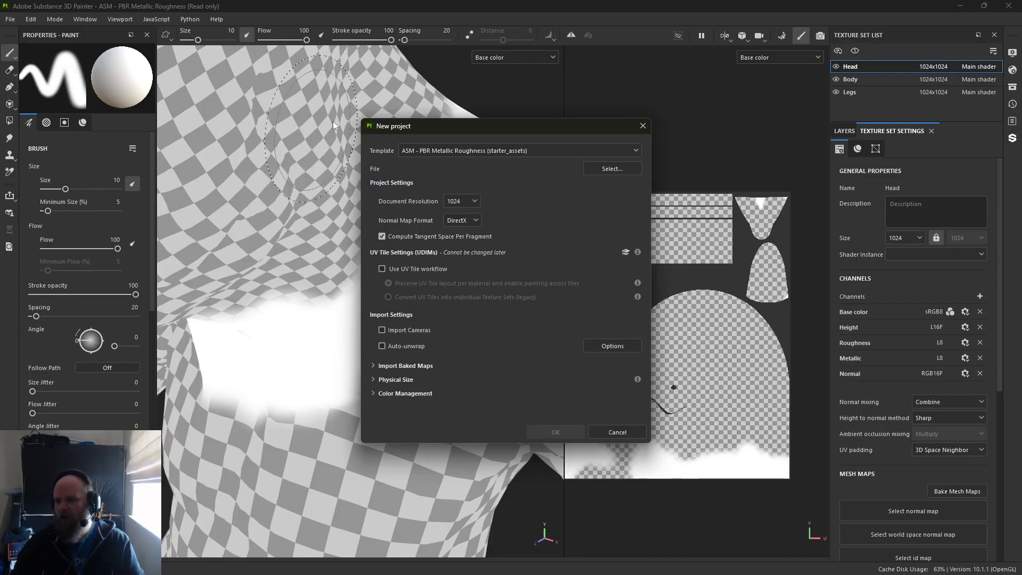
pyautogui.click(611, 169)
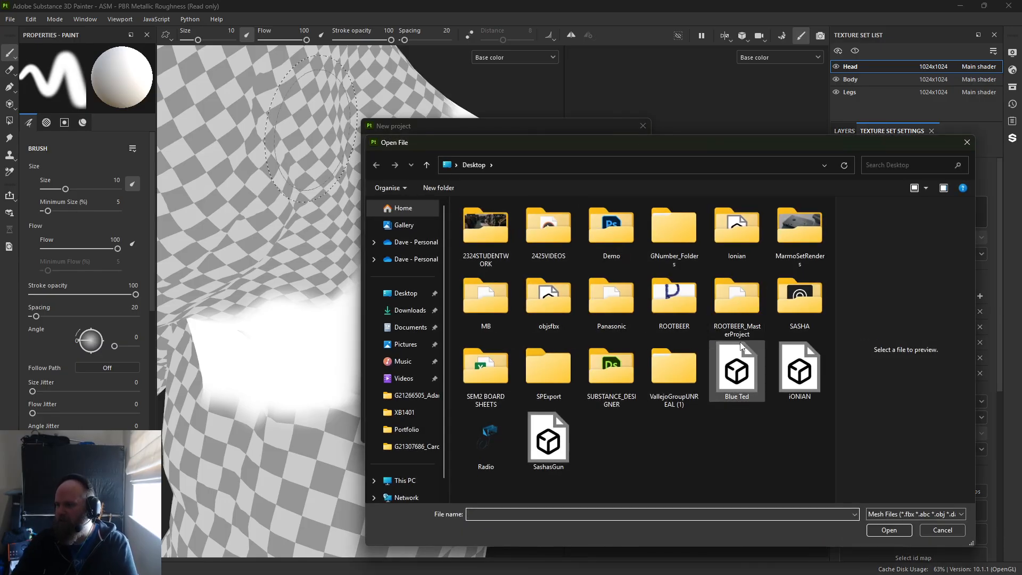
pyautogui.doubleClick(799, 362)
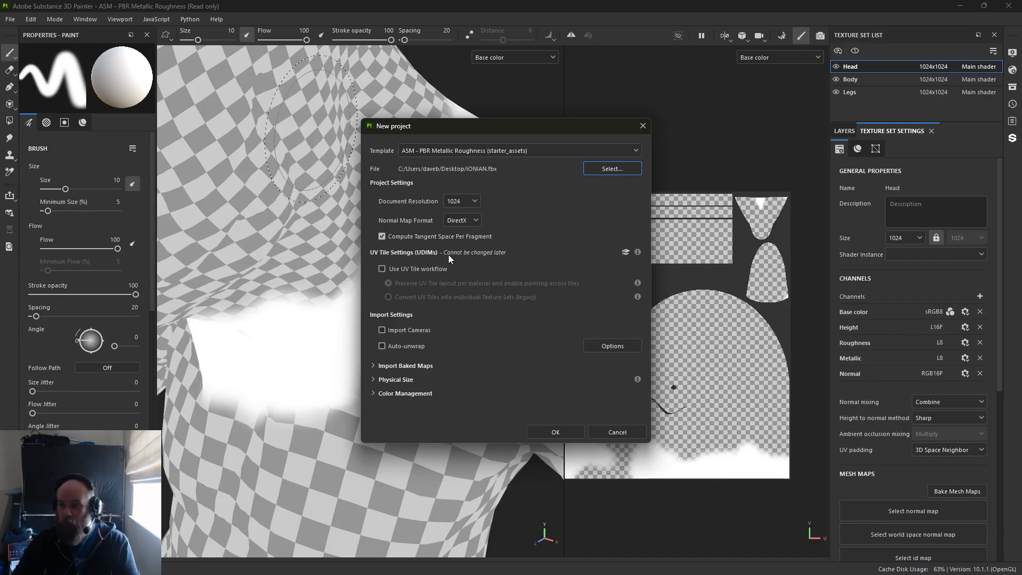
pyautogui.click(413, 269)
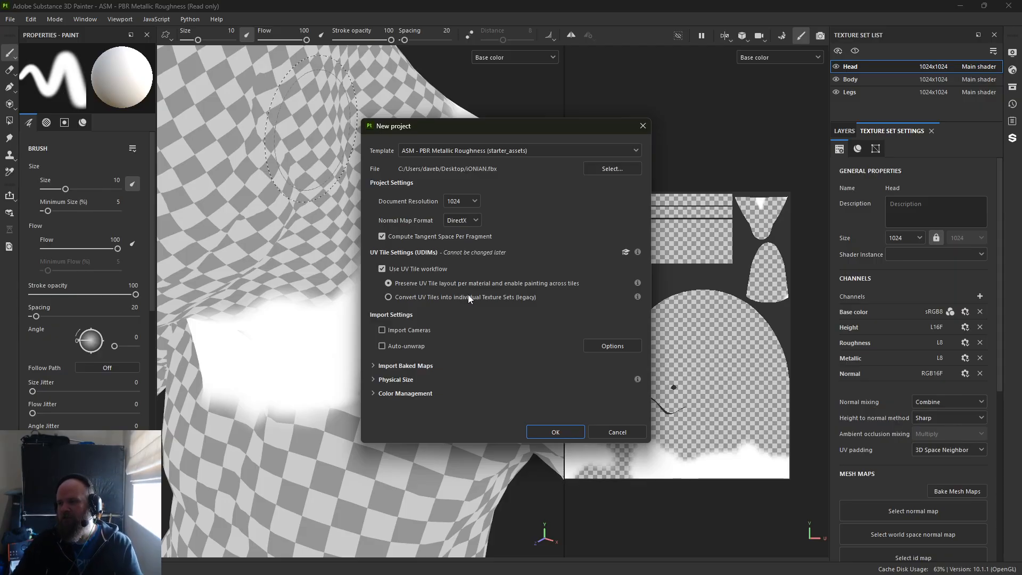
pyautogui.click(556, 432)
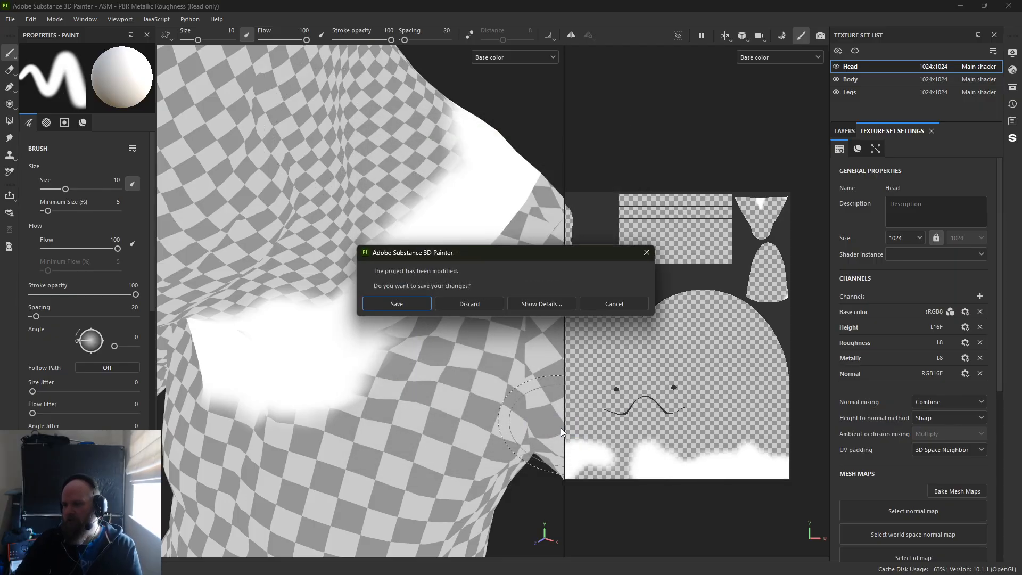
pyautogui.click(470, 297)
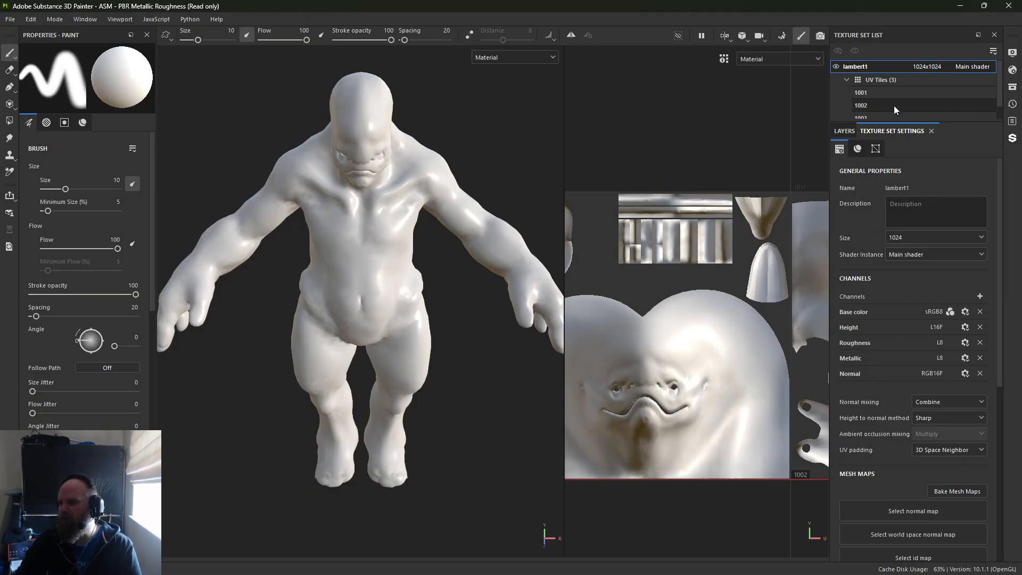
# Enlarge the texture set list area and rename the lambert1 texture set to Body
pyautogui.moveTo(895, 124); pyautogui.dragTo(895, 198)
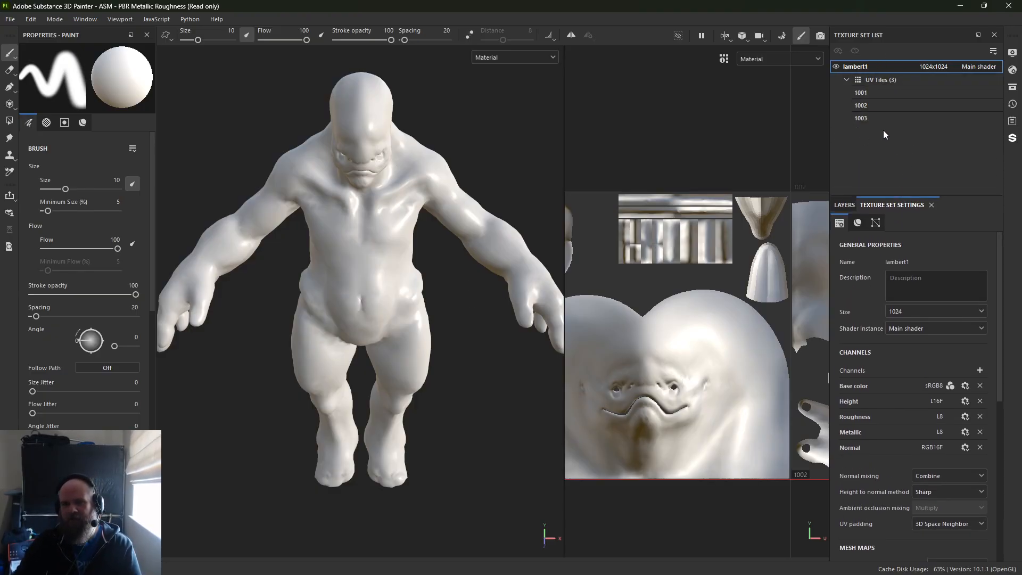
pyautogui.doubleClick(855, 67)
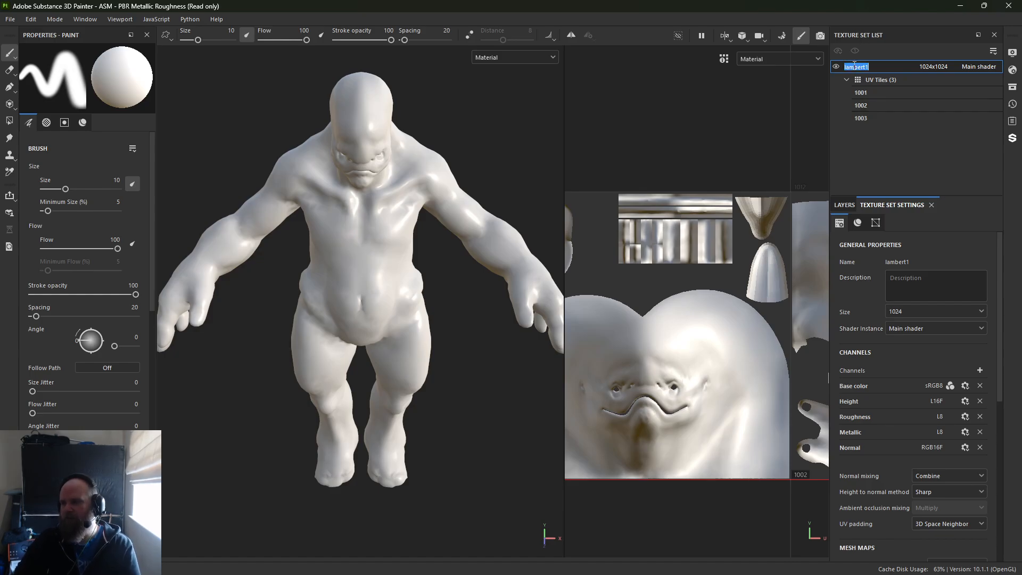
pyautogui.write('Bod')
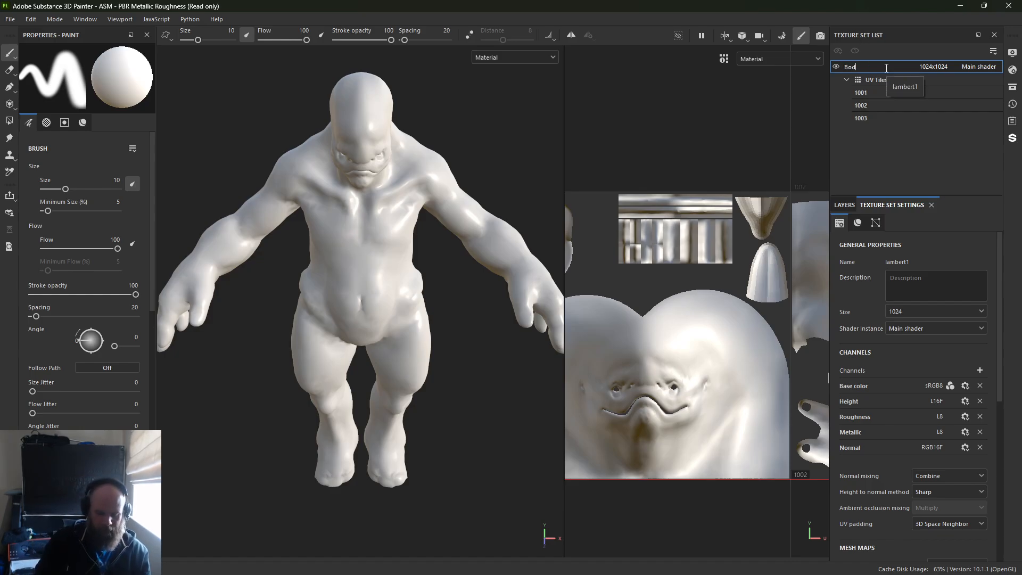
pyautogui.write('y')
pyautogui.press('Return')
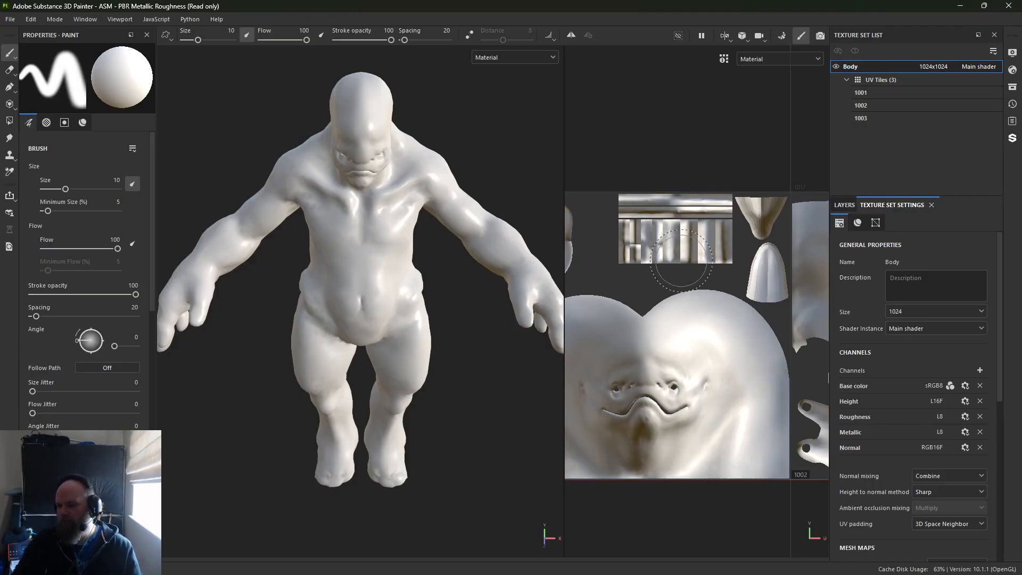
# Examine the UDIM grid in the 2D view and go through the Body texture set's UV tiles 1001 to 1003
pyautogui.scroll(-5, 682, 261)
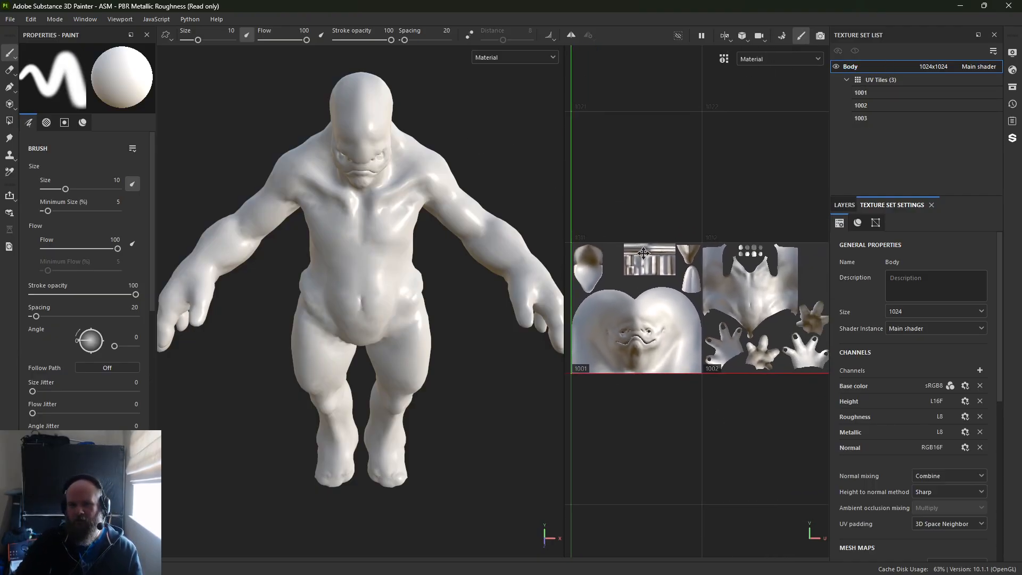
pyautogui.moveTo(643, 253)
pyautogui.mouseDown(button='middle')
pyautogui.moveTo(575, 250)
pyautogui.moveTo(658, 257)
pyautogui.mouseUp(button='middle')
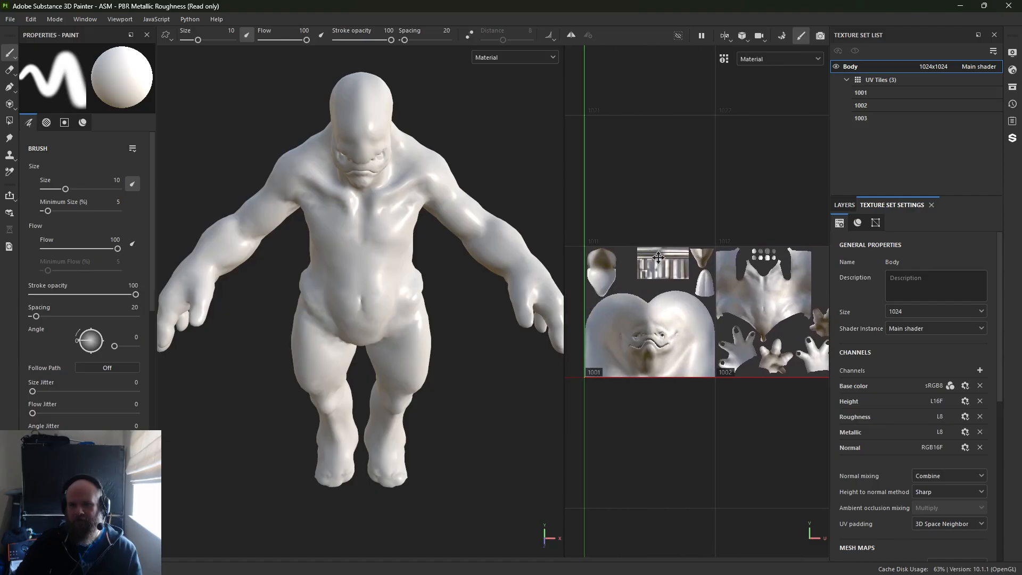
pyautogui.scroll(-4, 685, 176)
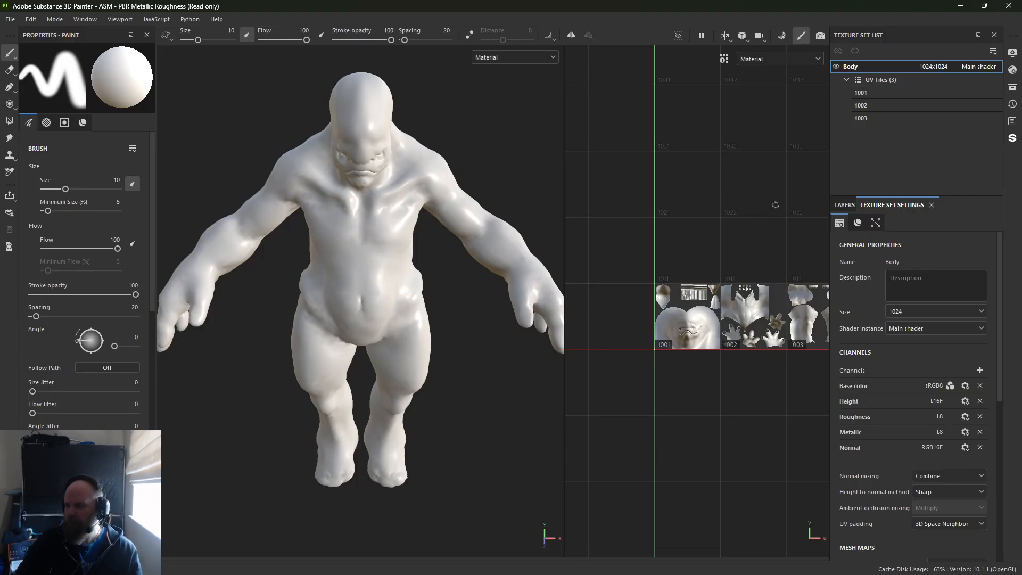
pyautogui.scroll(3, 741, 213)
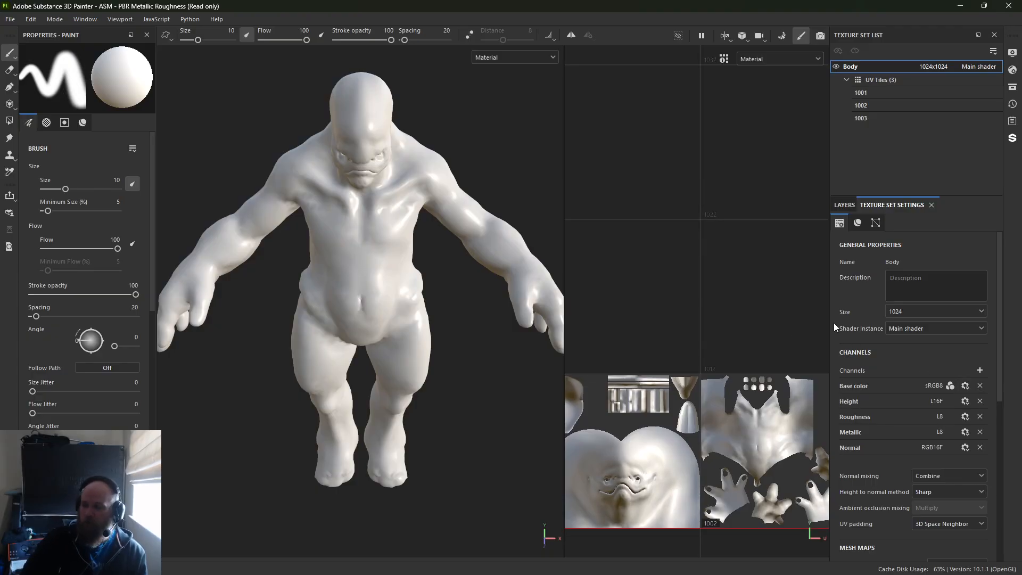
pyautogui.moveTo(736, 317); pyautogui.dragTo(783, 255, button='middle')
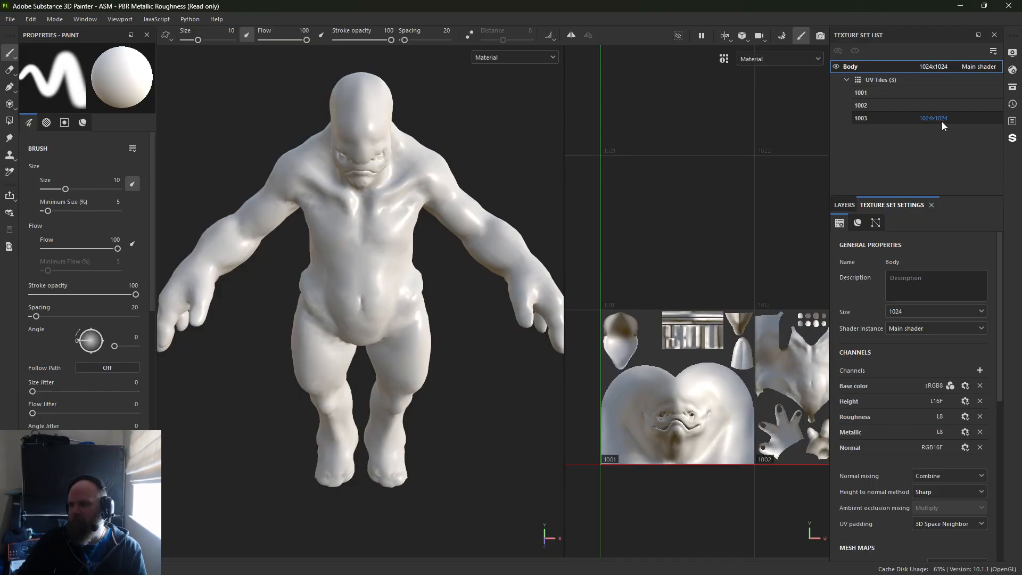
pyautogui.click(848, 80)
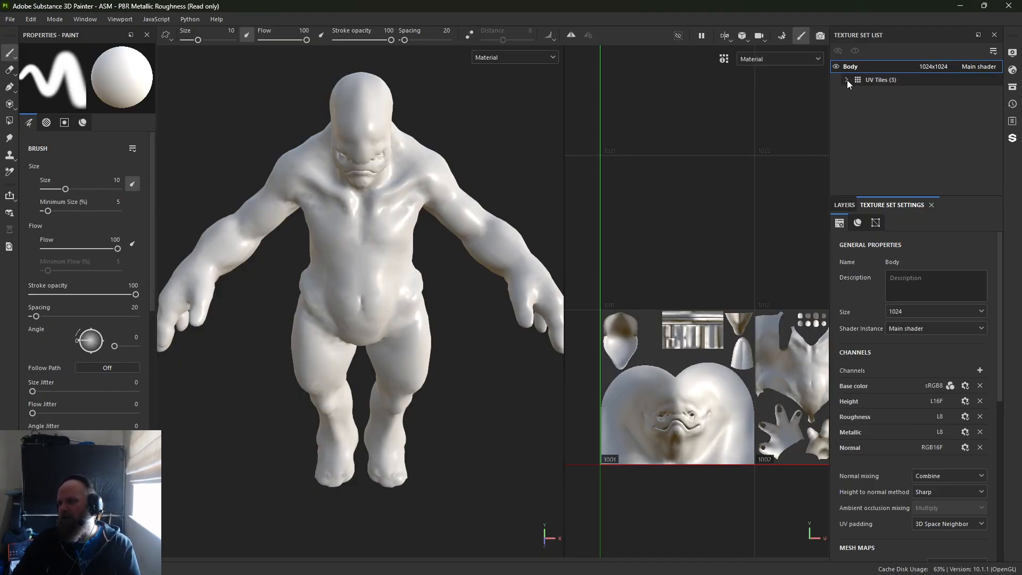
pyautogui.click(848, 80)
pyautogui.click(864, 94)
pyautogui.click(872, 116)
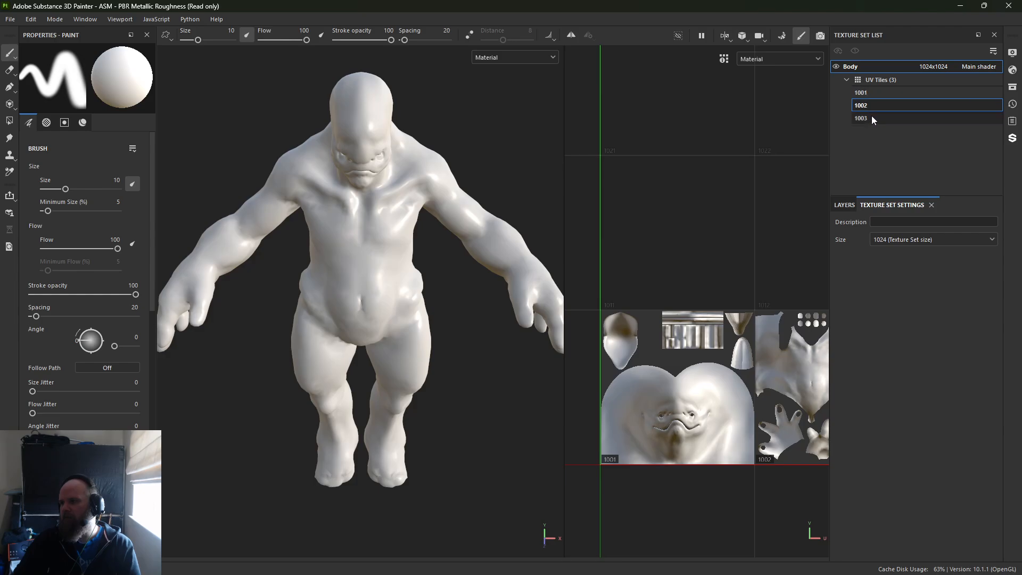
pyautogui.click(865, 92)
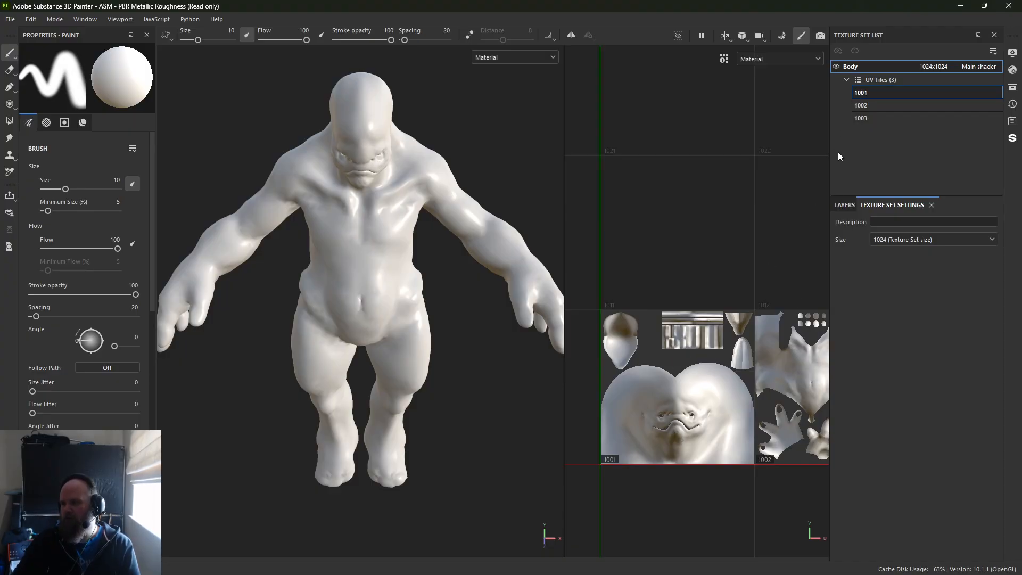
pyautogui.click(862, 106)
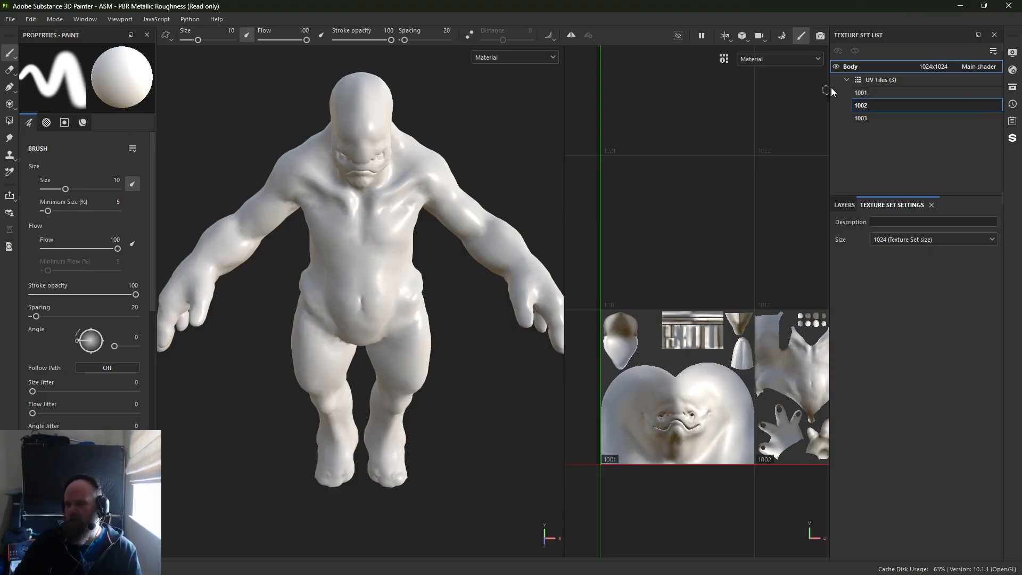
pyautogui.click(862, 93)
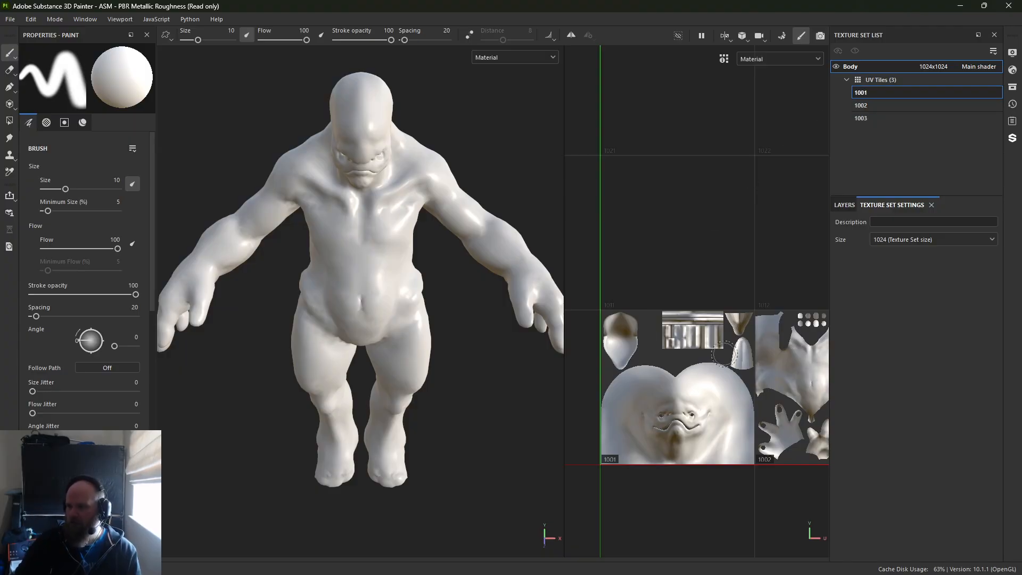
# Examine how the head, body and leg UV shells are spread across tiles 1001, 1002 and 1003 in the 2D view
pyautogui.keyDown('alt'); pyautogui.moveTo(727, 351); pyautogui.dragTo(585, 329, button='middle'); pyautogui.keyUp('alt')
pyautogui.keyDown('alt'); pyautogui.moveTo(706, 358); pyautogui.dragTo(592, 353, button='middle'); pyautogui.keyUp('alt')
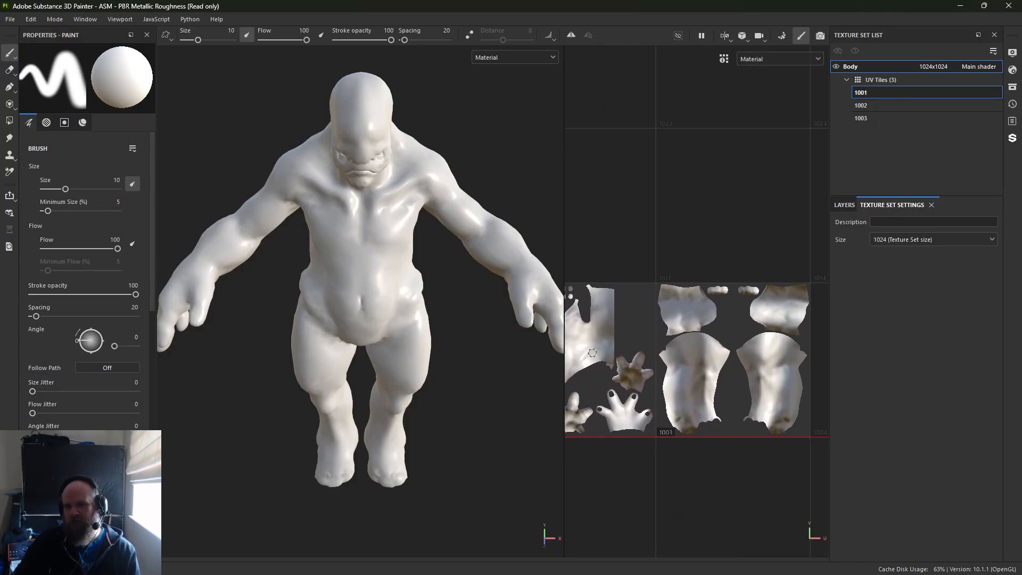
pyautogui.keyDown('alt'); pyautogui.moveTo(677, 347); pyautogui.dragTo(906, 342, button='middle'); pyautogui.keyUp('alt')
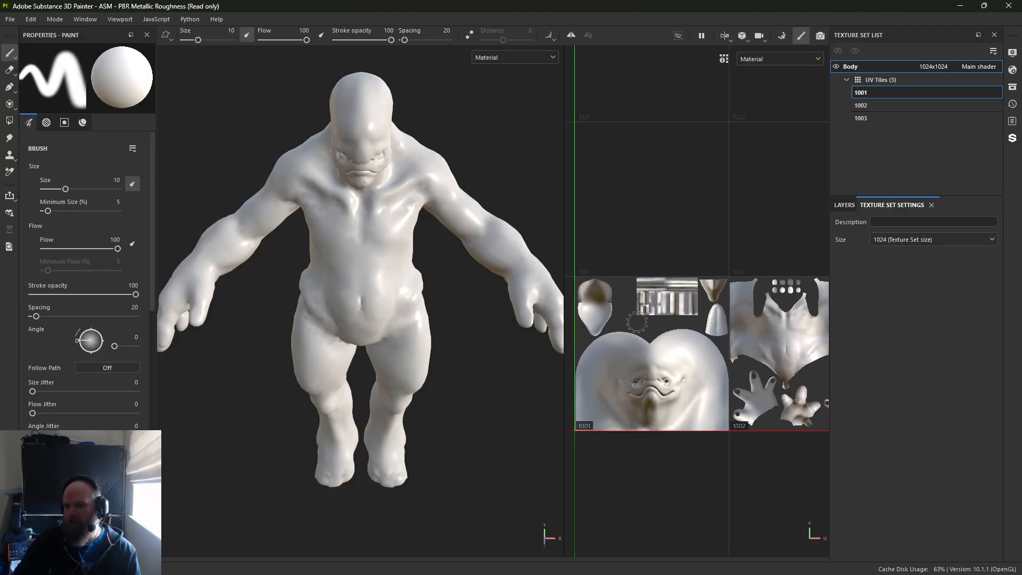
pyautogui.keyDown('alt'); pyautogui.moveTo(647, 216); pyautogui.dragTo(543, 233, button='middle'); pyautogui.keyUp('alt')
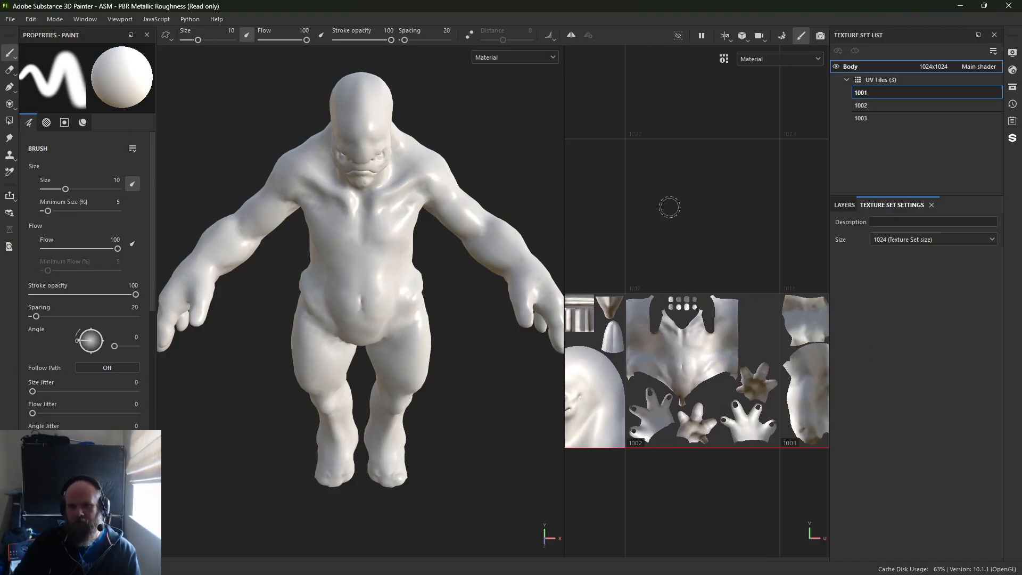
pyautogui.keyDown('alt'); pyautogui.moveTo(709, 229); pyautogui.dragTo(546, 248, button='middle'); pyautogui.keyUp('alt')
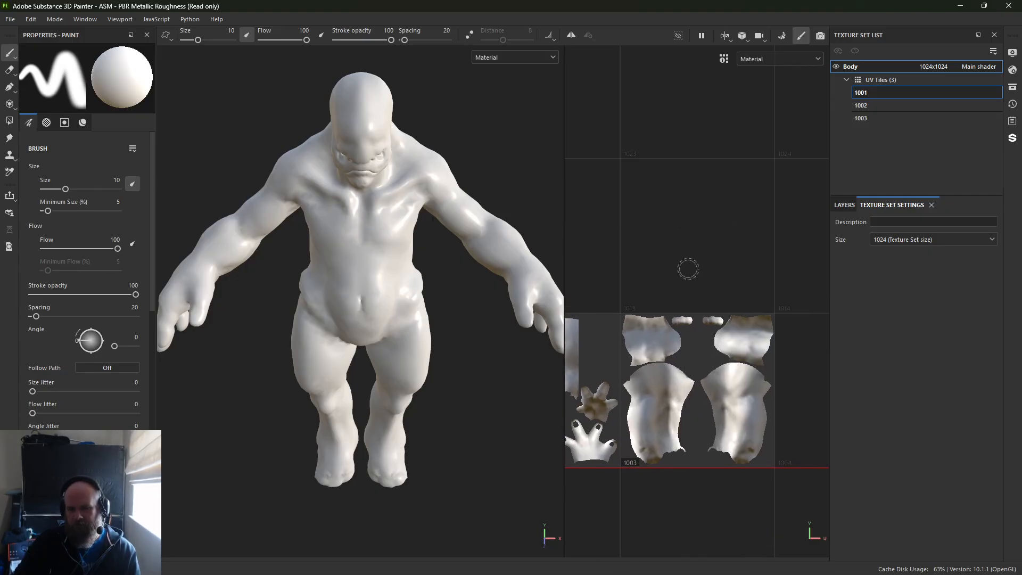
pyautogui.rightClick(688, 264)
pyautogui.click(632, 197)
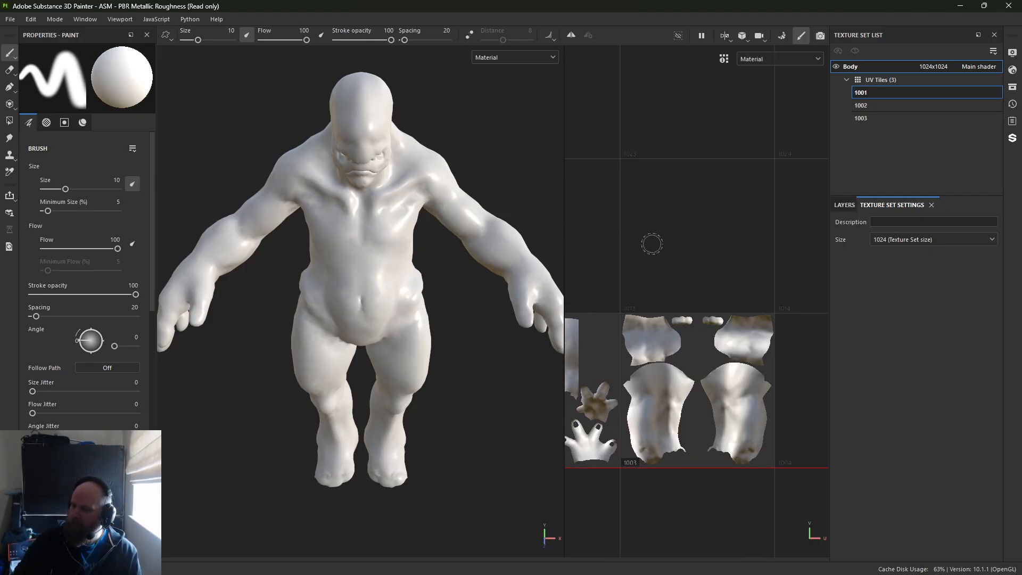
pyautogui.scroll(-2, 652, 245)
pyautogui.keyDown('alt'); pyautogui.moveTo(636, 239); pyautogui.dragTo(703, 205, button='middle'); pyautogui.keyUp('alt')
pyautogui.scroll(2, 470, 278)
# Paint test strokes down the character's torso and along its arm and hand to try painting across UV tiles
pyautogui.keyDown('alt'); pyautogui.moveTo(397, 255); pyautogui.dragTo(318, 246); pyautogui.keyUp('alt')
pyautogui.scroll(1, 384, 243)
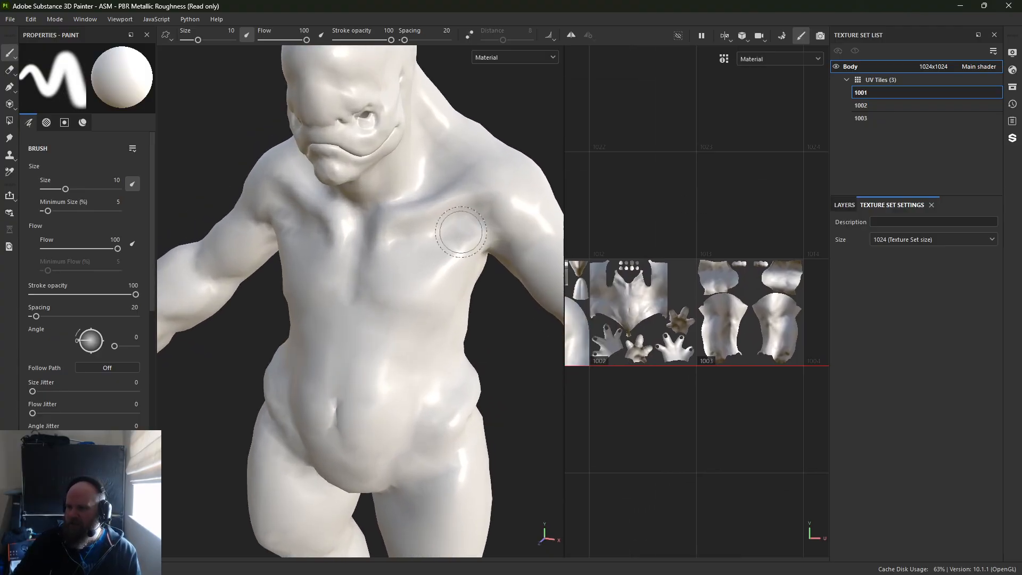
pyautogui.moveTo(403, 140)
pyautogui.mouseDown()
pyautogui.moveTo(426, 235)
pyautogui.moveTo(407, 383)
pyautogui.moveTo(460, 505)
pyautogui.mouseUp()
pyautogui.keyDown('alt'); pyautogui.moveTo(382, 371); pyautogui.dragTo(479, 298, button='middle'); pyautogui.keyUp('alt')
pyautogui.keyDown('alt'); pyautogui.moveTo(479, 299); pyautogui.dragTo(541, 243); pyautogui.keyUp('alt')
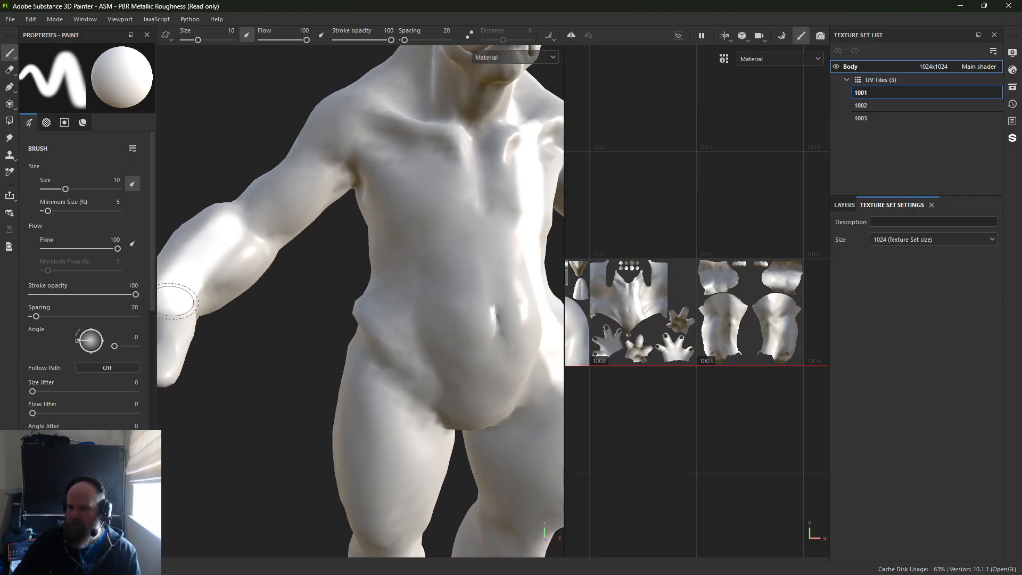
pyautogui.keyDown('alt'); pyautogui.moveTo(176, 299); pyautogui.dragTo(535, 274); pyautogui.keyUp('alt')
pyautogui.keyDown('alt'); pyautogui.moveTo(535, 274); pyautogui.dragTo(301, 271, button='middle'); pyautogui.keyUp('alt')
pyautogui.moveTo(419, 250)
pyautogui.mouseDown()
pyautogui.moveTo(357, 298)
pyautogui.moveTo(394, 303)
pyautogui.moveTo(386, 176)
pyautogui.moveTo(421, 112)
pyautogui.mouseUp()
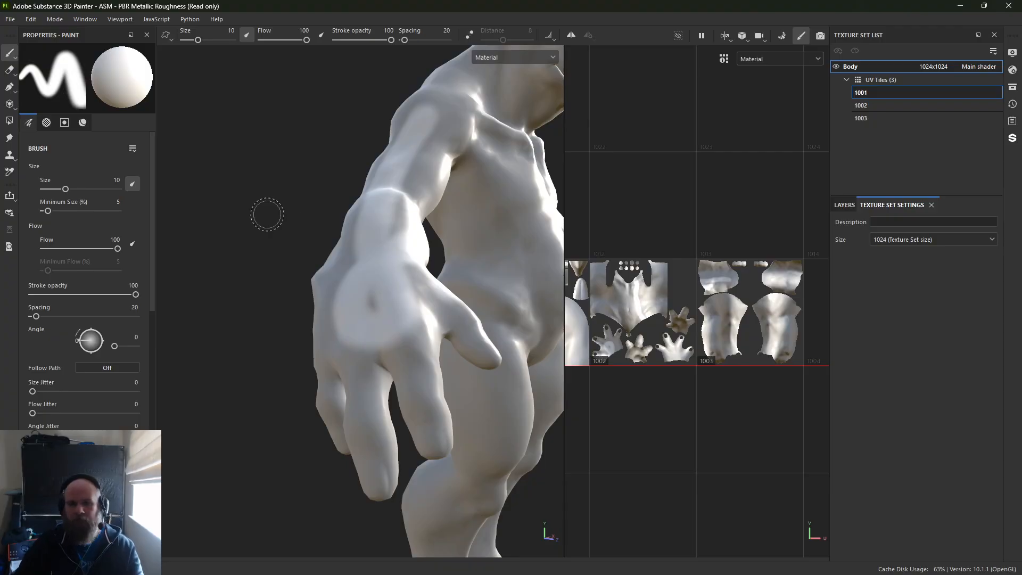
# Switch to Maya's Radio.mb scene and select the first radio in the row, Radio1UDIM_GOOD
pyautogui.click(960, 7)
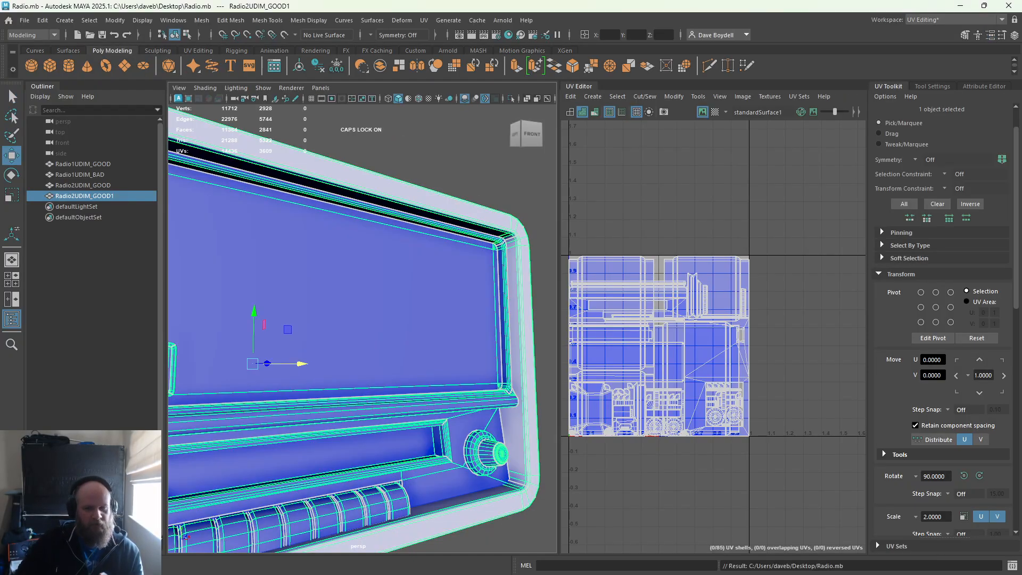
pyautogui.scroll(-5, 393, 296)
pyautogui.scroll(-3, 393, 296)
pyautogui.keyDown('alt'); pyautogui.moveTo(298, 317); pyautogui.dragTo(500, 319, button='middle'); pyautogui.keyUp('alt')
pyautogui.click(344, 320)
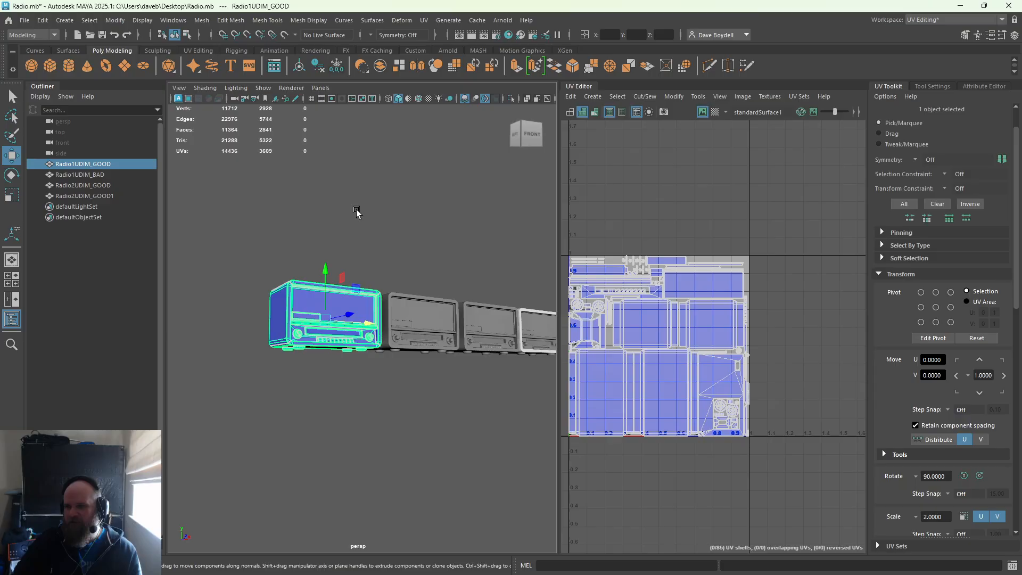
# Snap the selected radio's pivot to the underside of its base and frame the radio in the viewport
pyautogui.press('d')
pyautogui.press('v')
pyautogui.moveTo(325, 270); pyautogui.dragTo(323, 361)
pyautogui.press('f')
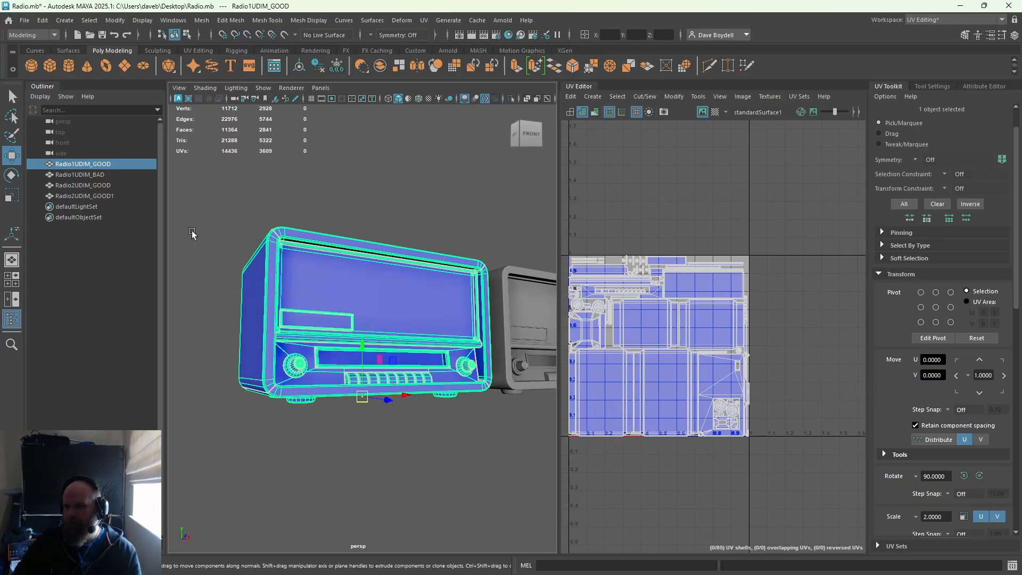
# Export the selected radio to the Desktop as an FBX file named SM_Radio
pyautogui.click(24, 19)
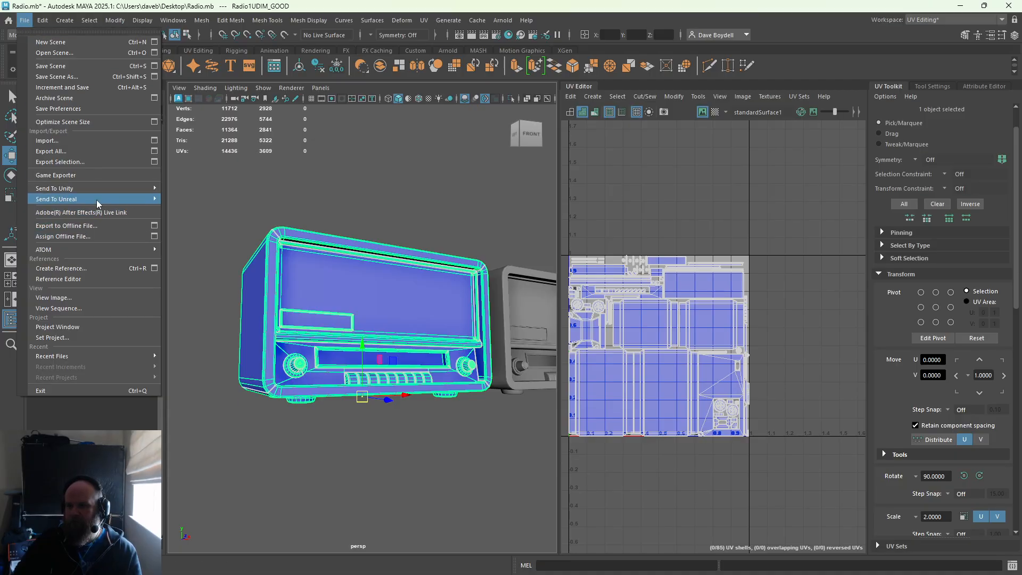
pyautogui.click(104, 161)
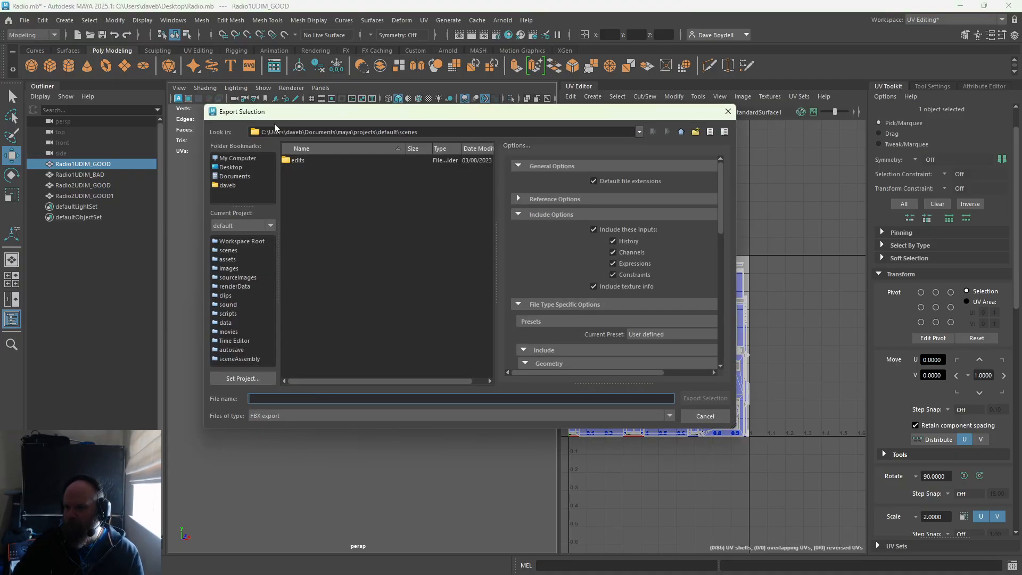
pyautogui.click(231, 167)
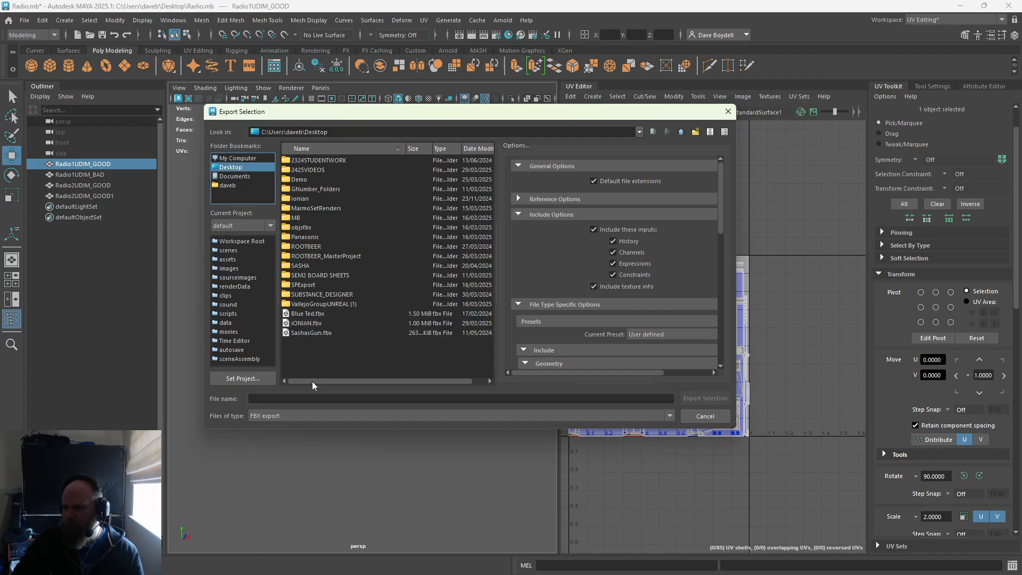
pyautogui.click(296, 398)
pyautogui.write('Rad')
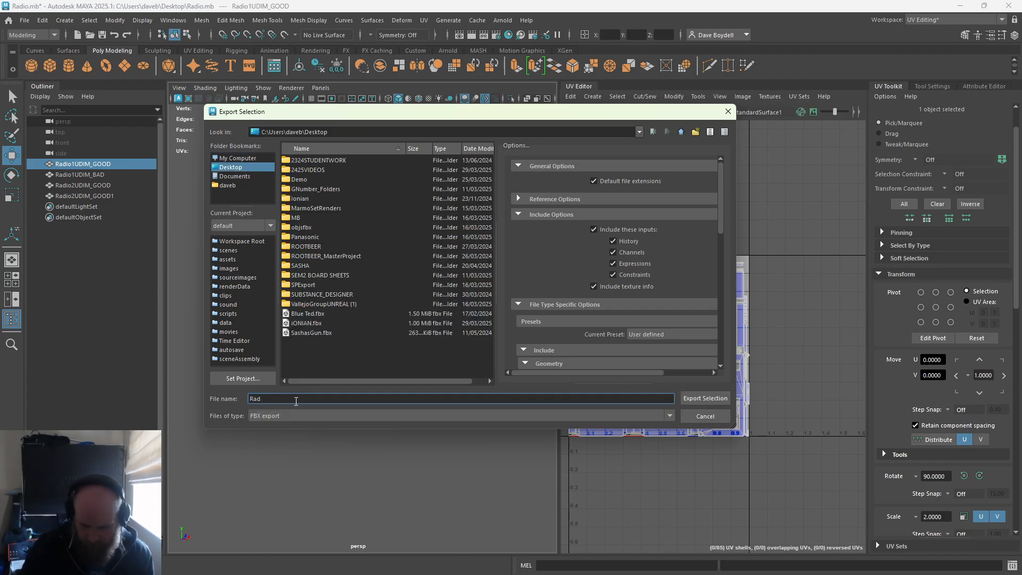
pyautogui.write('io')
pyautogui.press('BackSpace')
pyautogui.press('BackSpace')
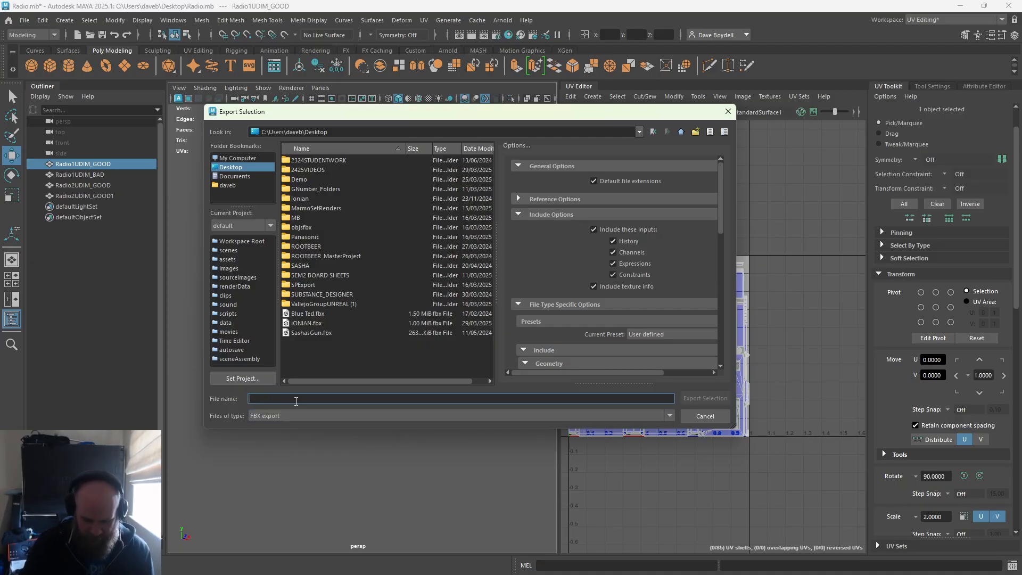
pyautogui.write('SM_Radio')
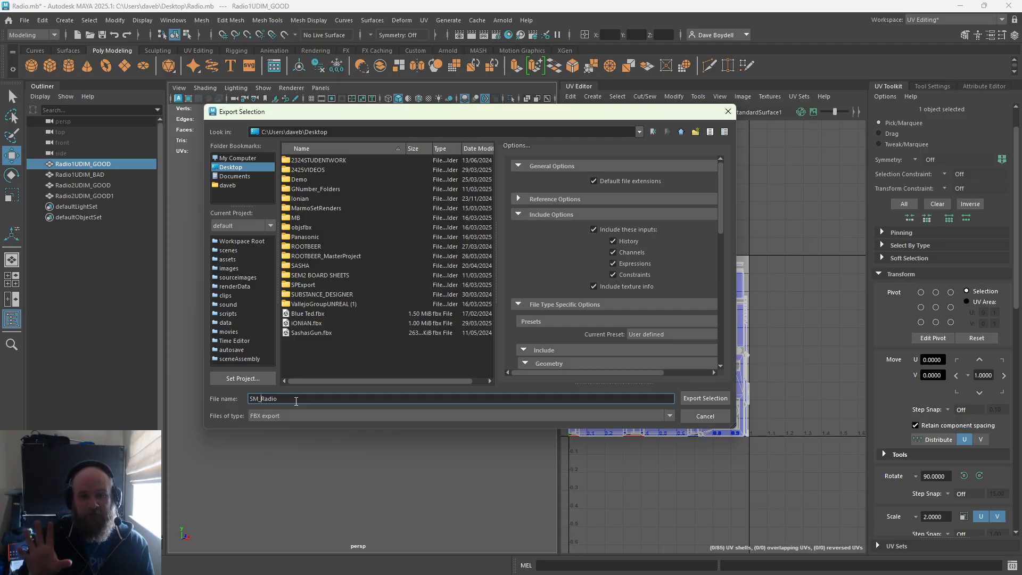
pyautogui.press('Return')
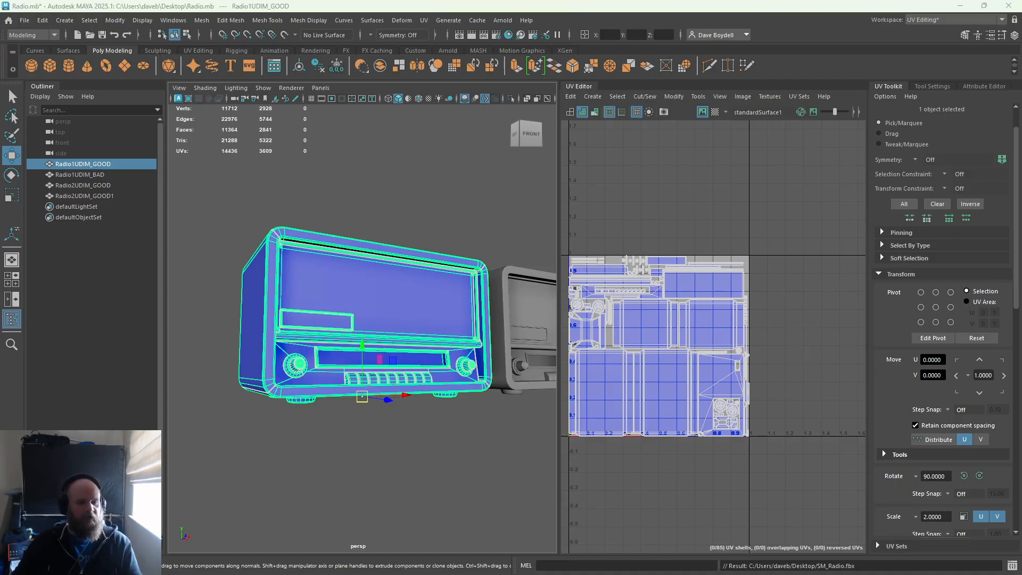
# Switch to Substance 3D Painter and create a project from SM_Radio.fbx without the UV Tile workflow, discarding the character project's changes
pyautogui.moveTo(0, 255); pyautogui.dragTo(532, 0)
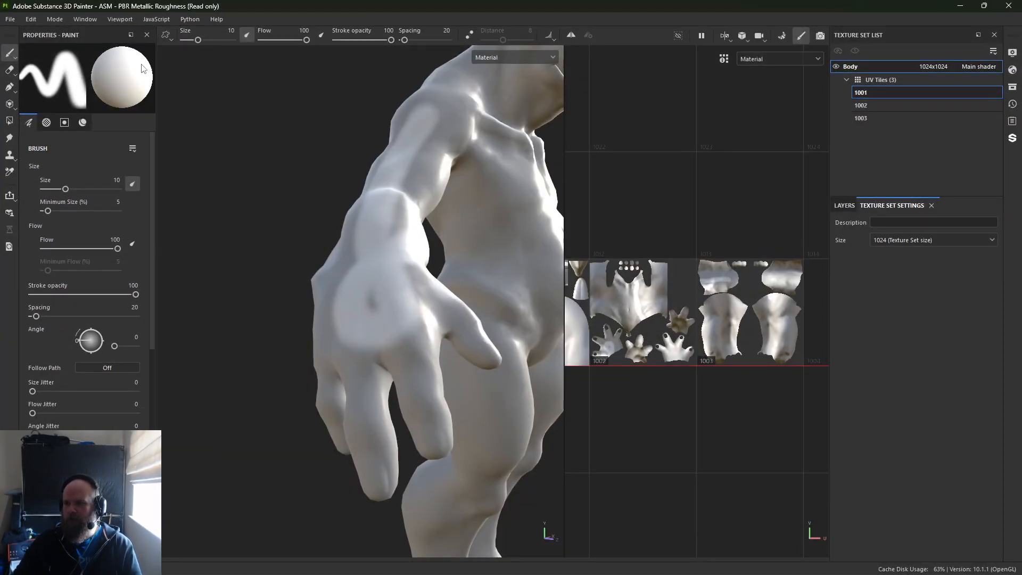
pyautogui.click(17, 20)
pyautogui.click(24, 31)
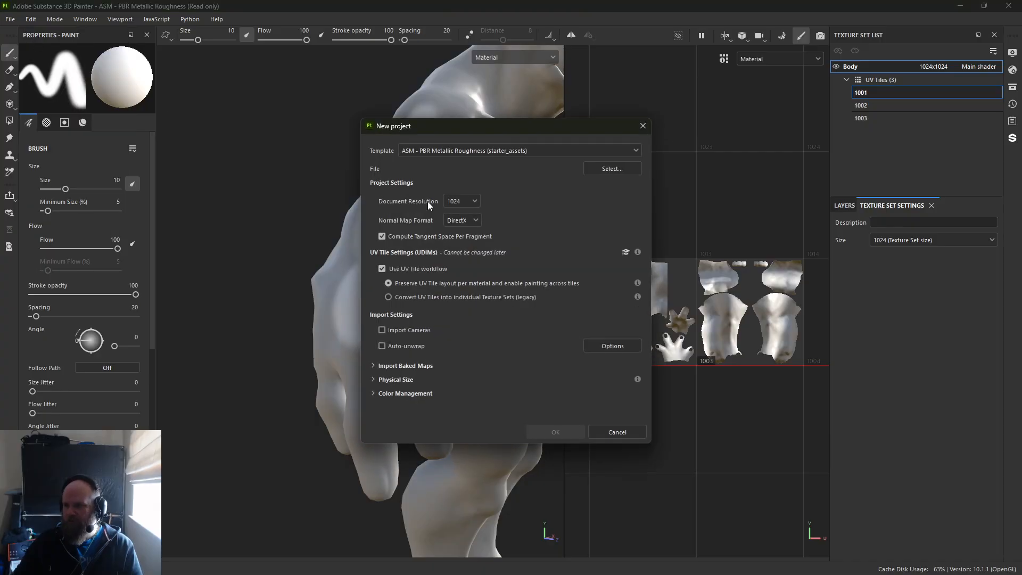
pyautogui.click(611, 168)
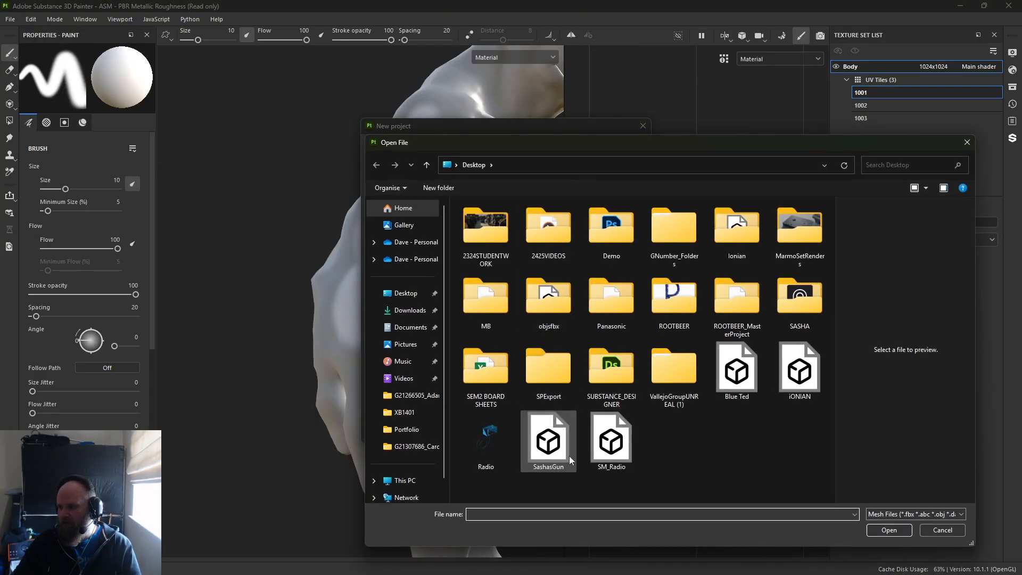
pyautogui.doubleClick(611, 442)
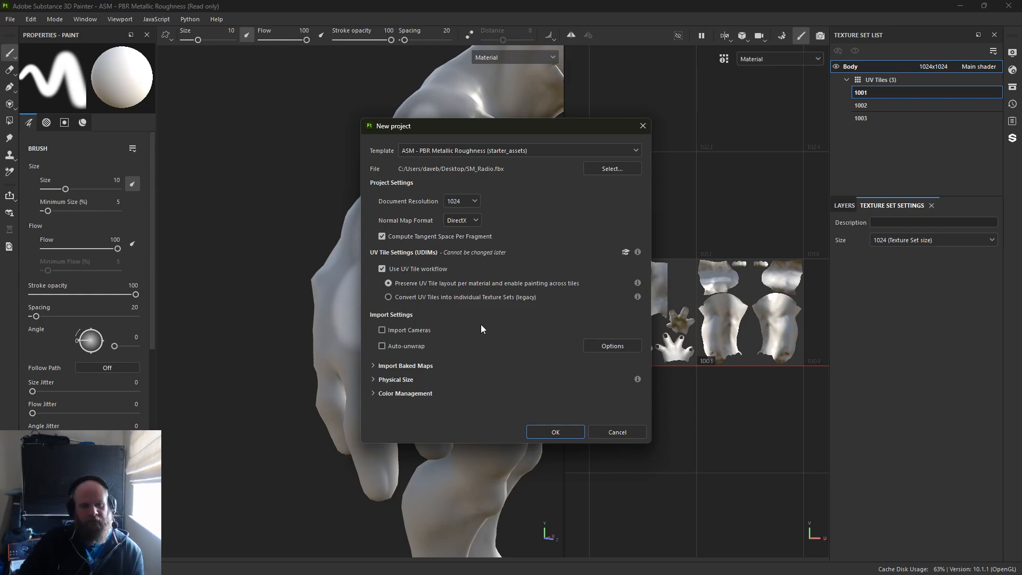
pyautogui.click(392, 267)
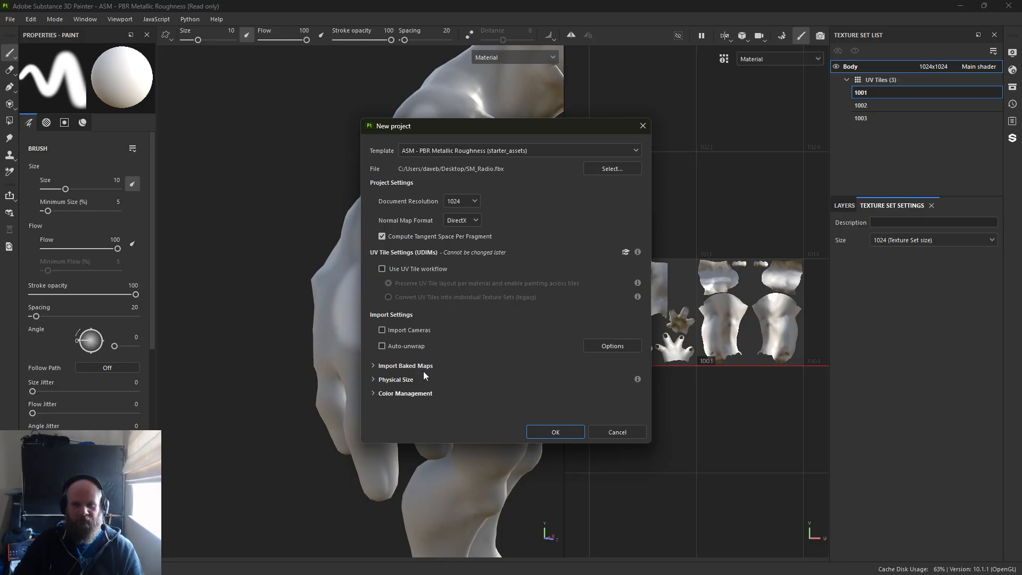
pyautogui.click(563, 435)
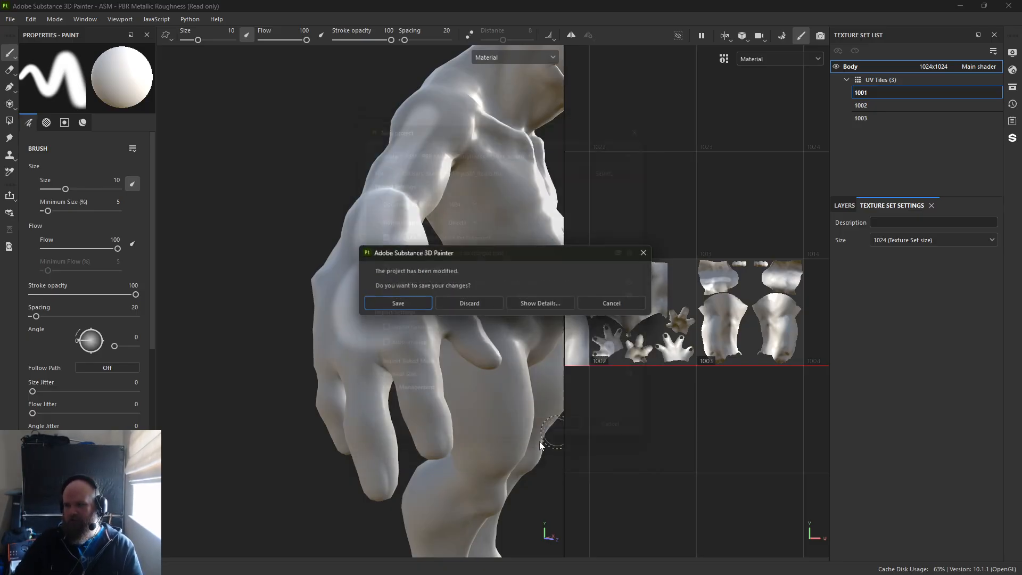
pyautogui.click(466, 302)
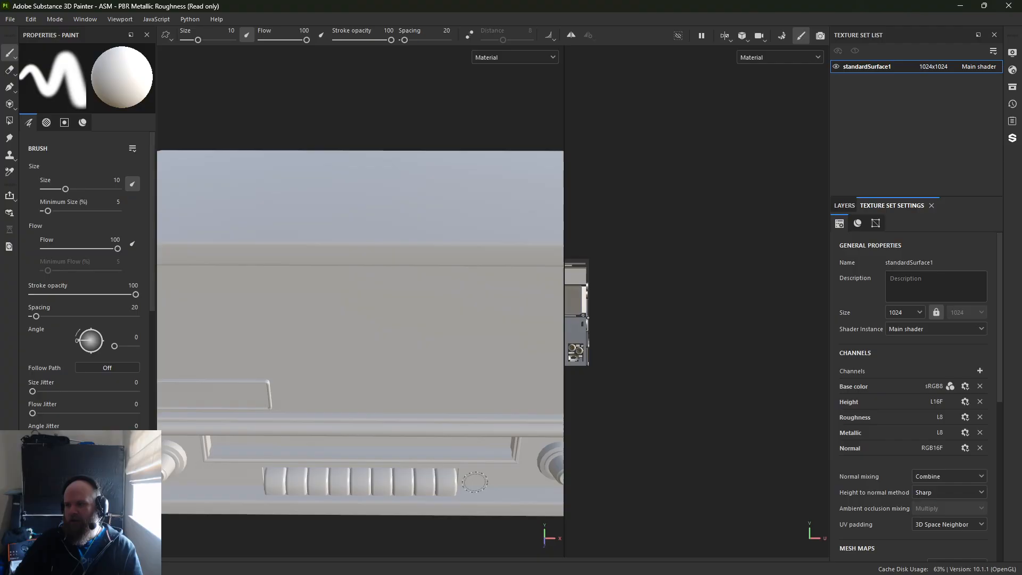
# Examine the radio's single-tile UV layout in the 2D view and its model from several angles in the 3D view
pyautogui.keyDown('alt'); pyautogui.moveTo(613, 318); pyautogui.dragTo(757, 287, button='middle'); pyautogui.keyUp('alt')
pyautogui.keyDown('alt'); pyautogui.moveTo(739, 315); pyautogui.dragTo(845, 457, button='right'); pyautogui.keyUp('alt')
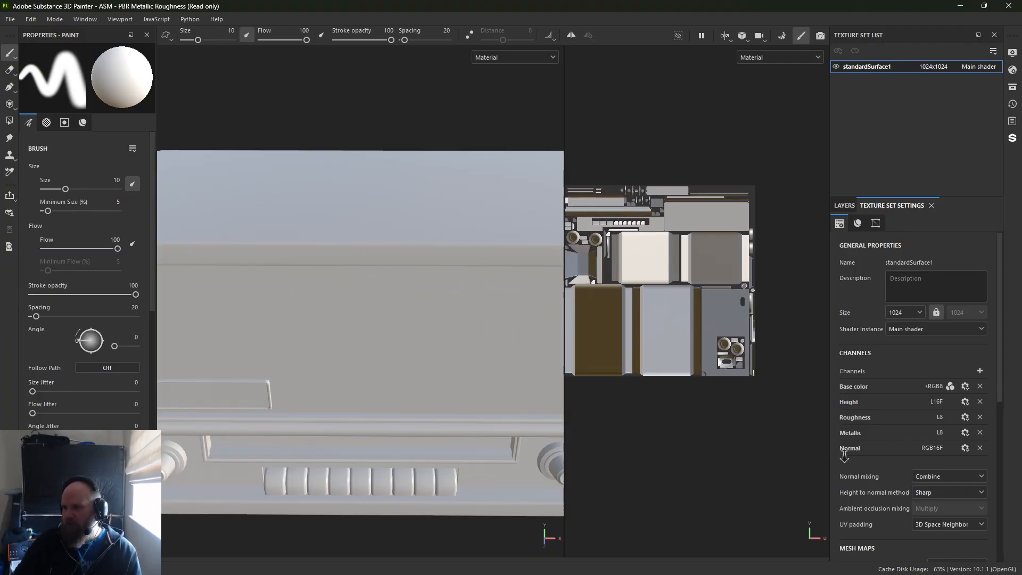
pyautogui.keyDown('alt'); pyautogui.moveTo(721, 396); pyautogui.dragTo(769, 401, button='middle'); pyautogui.keyUp('alt')
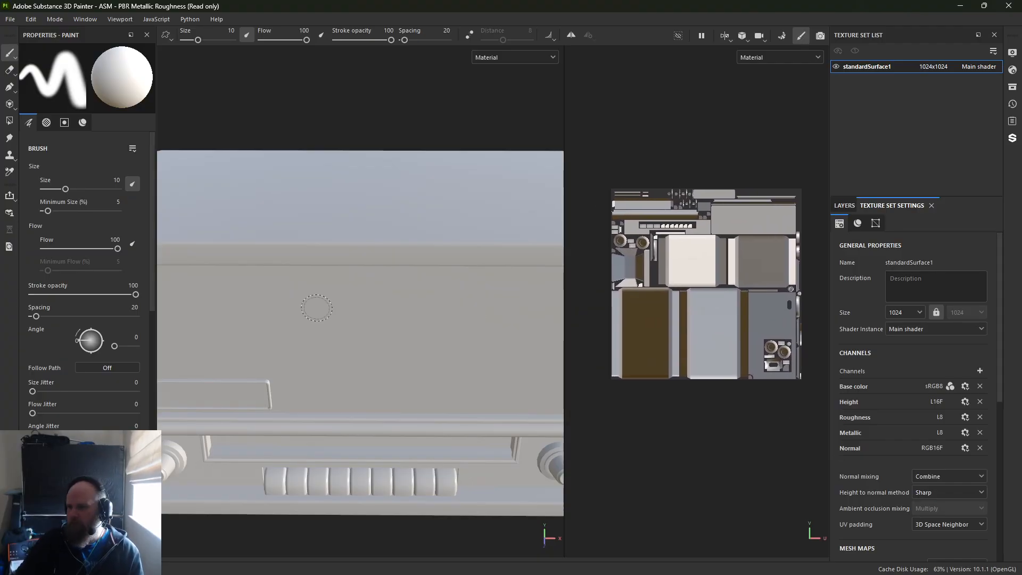
pyautogui.keyDown('alt'); pyautogui.moveTo(317, 308); pyautogui.dragTo(187, 153, button='right'); pyautogui.keyUp('alt')
pyautogui.keyDown('alt'); pyautogui.moveTo(317, 216); pyautogui.dragTo(238, 240); pyautogui.keyUp('alt')
pyautogui.keyDown('alt'); pyautogui.moveTo(283, 274); pyautogui.dragTo(268, 228, button='right'); pyautogui.keyUp('alt')
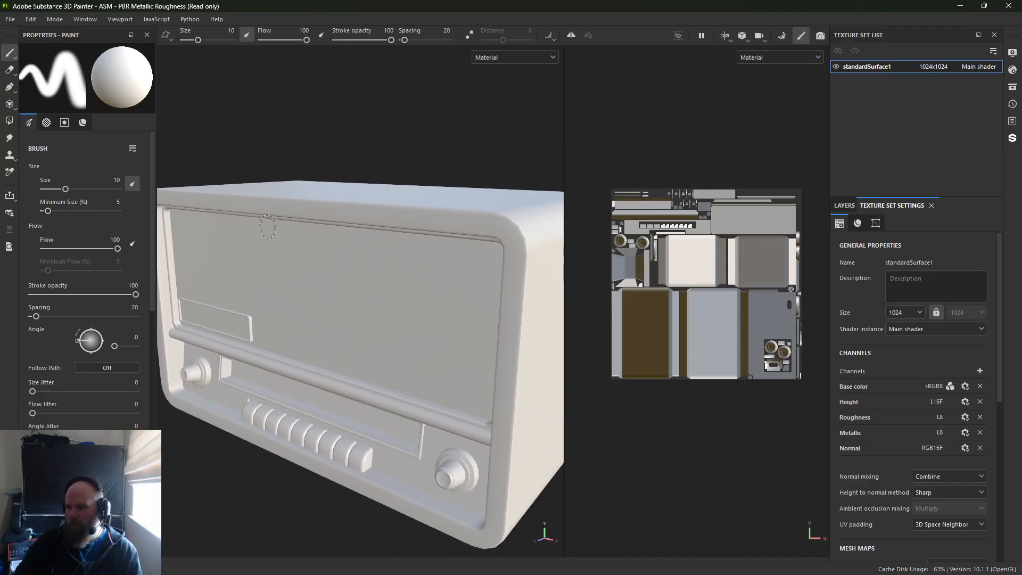
pyautogui.keyDown('alt'); pyautogui.moveTo(269, 228); pyautogui.dragTo(485, 234); pyautogui.keyUp('alt')
pyautogui.moveTo(254, 277)
pyautogui.keyDown('alt'); pyautogui.mouseDown()
pyautogui.moveTo(422, 272)
pyautogui.moveTo(388, 273)
pyautogui.moveTo(397, 242)
pyautogui.moveTo(338, 218)
pyautogui.moveTo(388, 285)
pyautogui.moveTo(369, 362)
pyautogui.moveTo(403, 347)
pyautogui.mouseUp(); pyautogui.keyUp('alt')
pyautogui.keyDown('alt'); pyautogui.moveTo(403, 347); pyautogui.dragTo(560, 335, button='middle'); pyautogui.keyUp('alt')
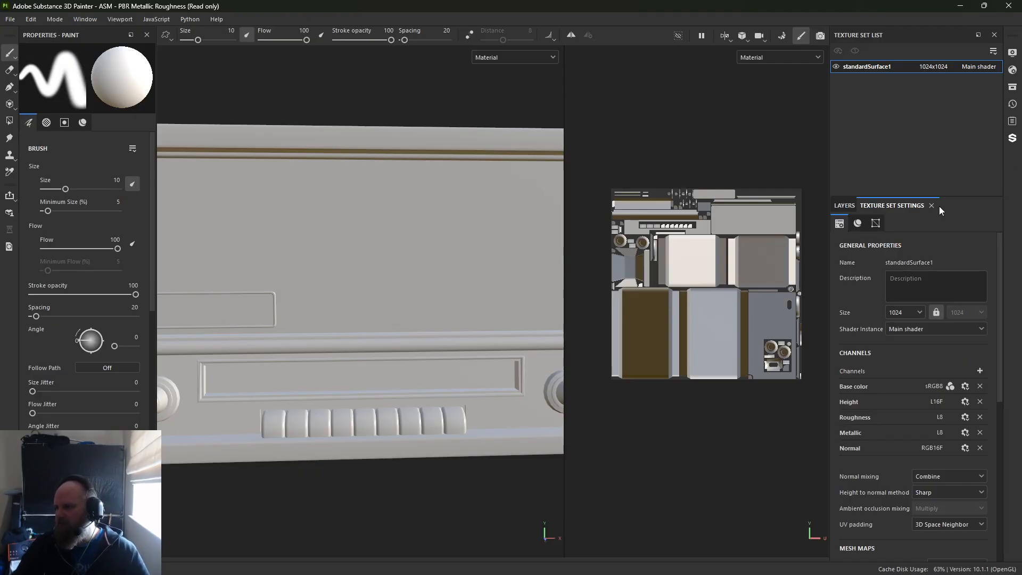
# Rename the standardSurface1 texture set to Radio and give the texture set settings more height
pyautogui.moveTo(961, 197); pyautogui.dragTo(953, 102)
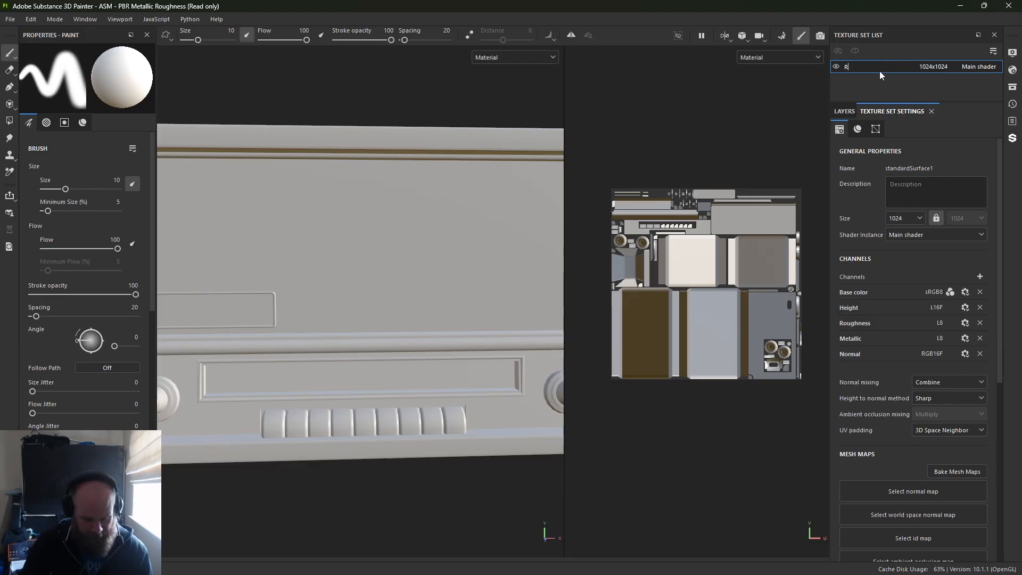
pyautogui.write('Radio')
pyautogui.press('Return')
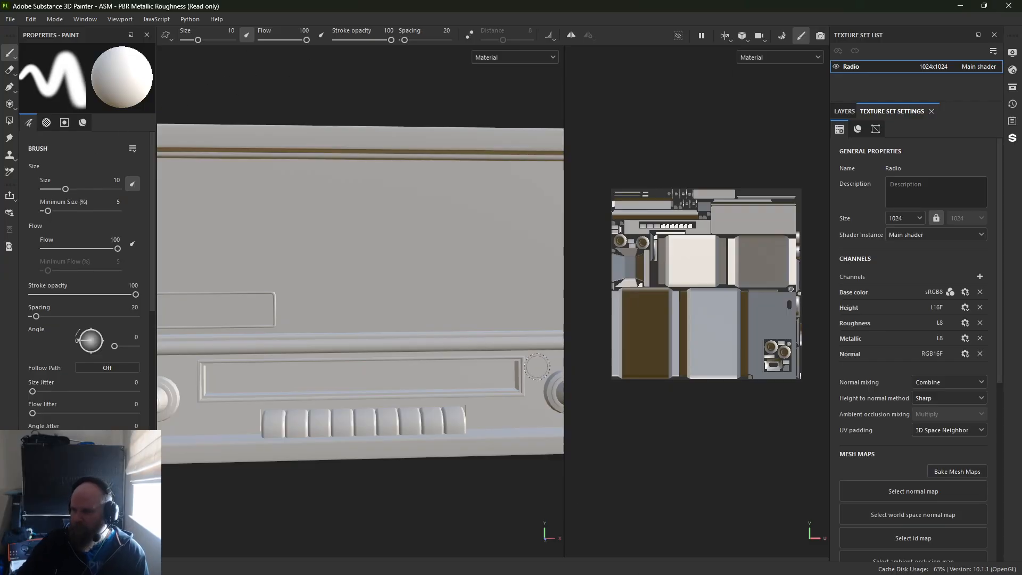
# Reset the interface layout and close the Substance 3D Assets panel
pyautogui.click(112, 19)
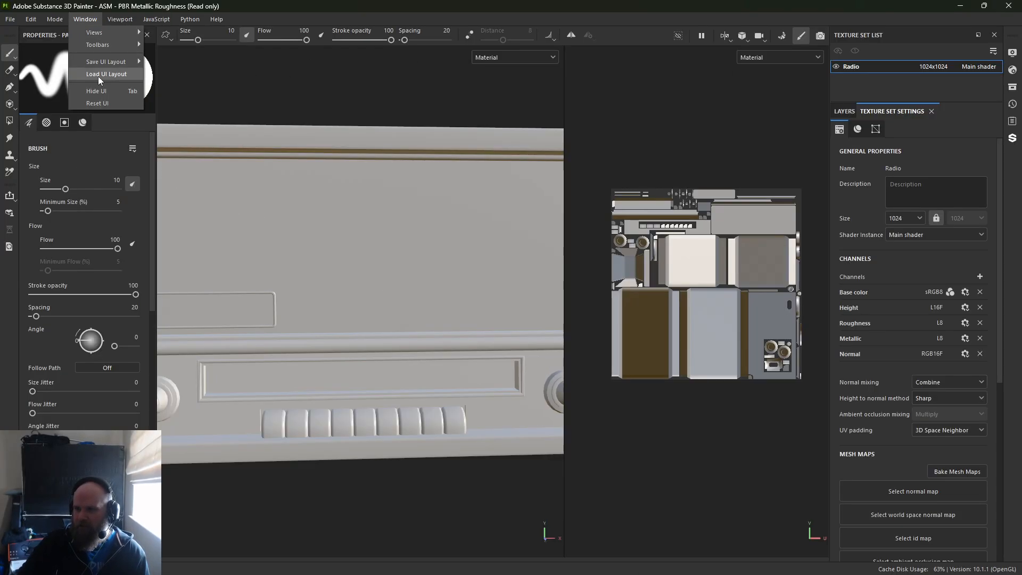
pyautogui.click(97, 103)
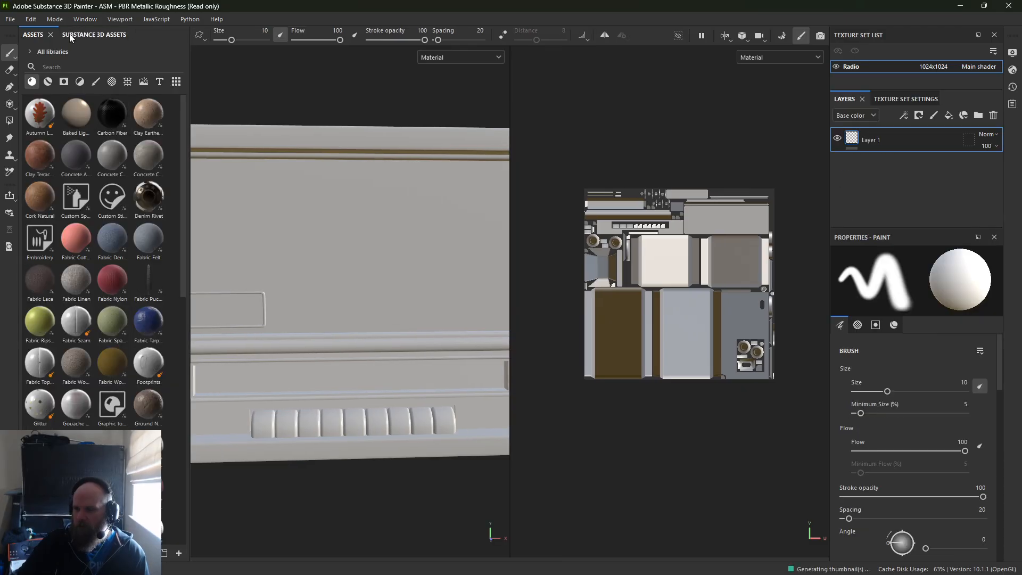
pyautogui.click(72, 35)
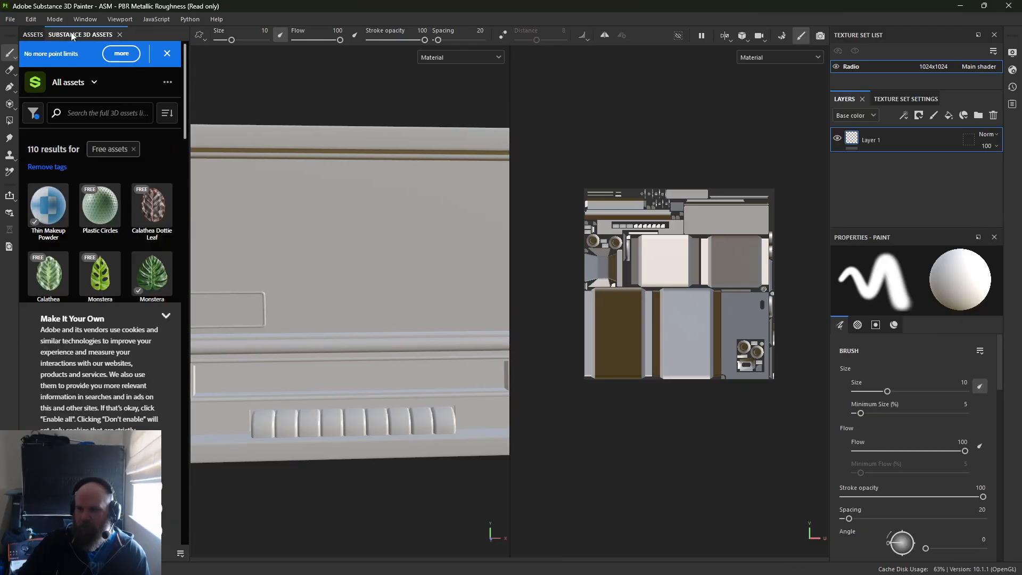
pyautogui.click(120, 35)
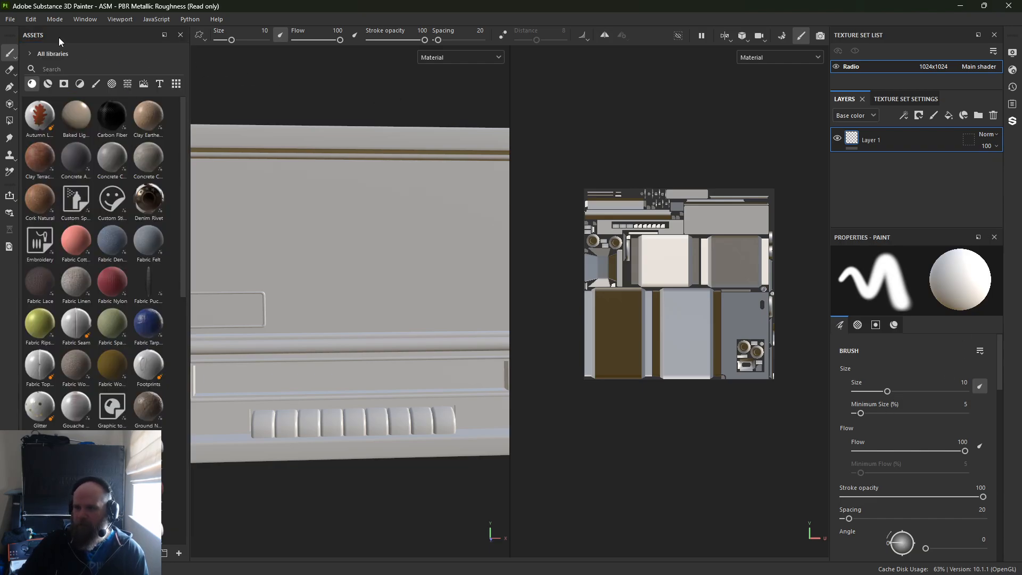
# Replace the docked Assets panel with the Paint properties and enlarge the Layers panel
pyautogui.moveTo(59, 37); pyautogui.dragTo(317, 1)
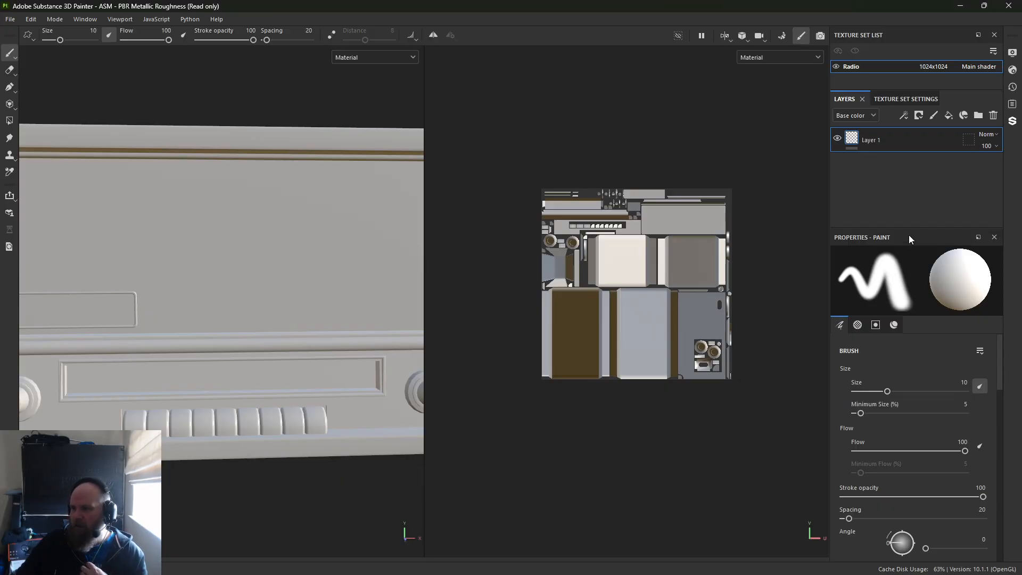
pyautogui.moveTo(909, 236)
pyautogui.mouseDown()
pyautogui.moveTo(783, 251)
pyautogui.moveTo(56, 196)
pyautogui.mouseUp()
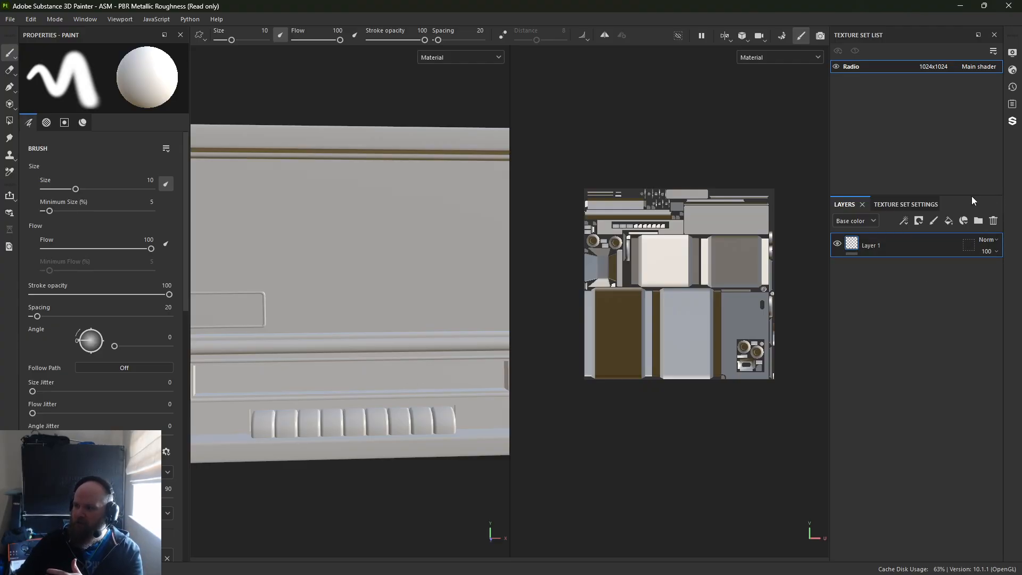
pyautogui.moveTo(972, 197); pyautogui.dragTo(977, 101)
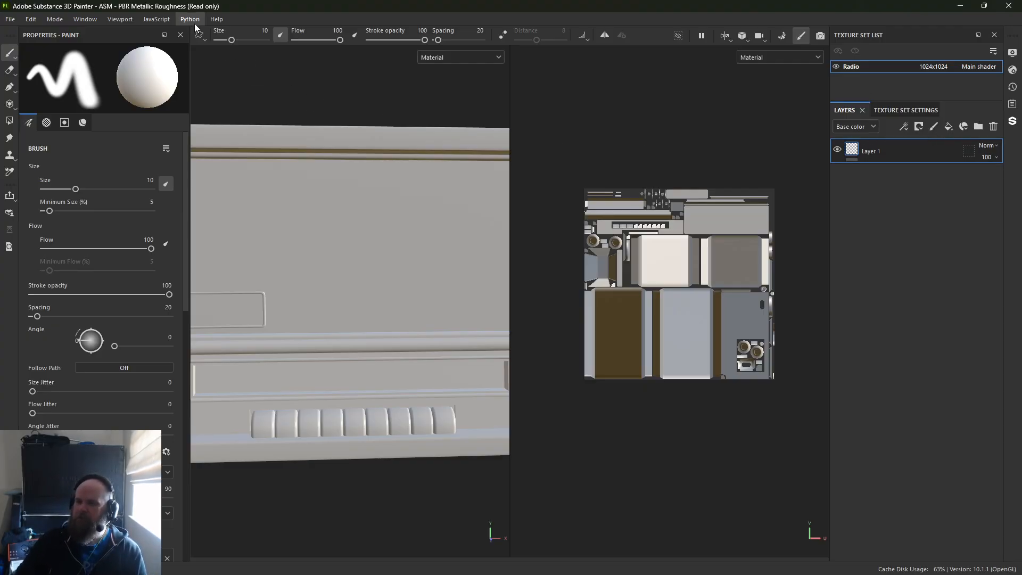
# Save the project to the Desktop under the name SM_Radio
pyautogui.click(10, 19)
pyautogui.moveTo(30, 19)
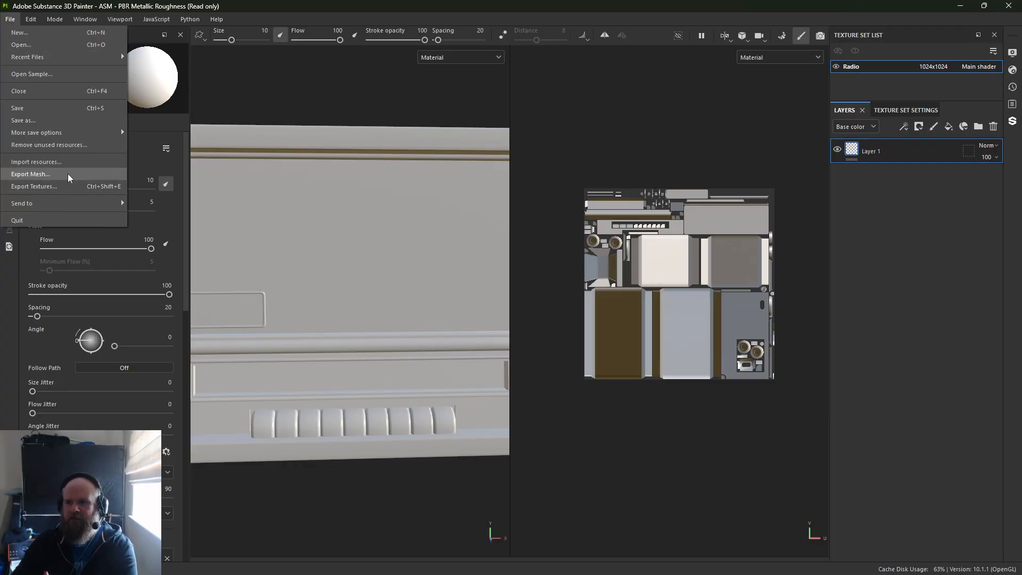
pyautogui.click(51, 123)
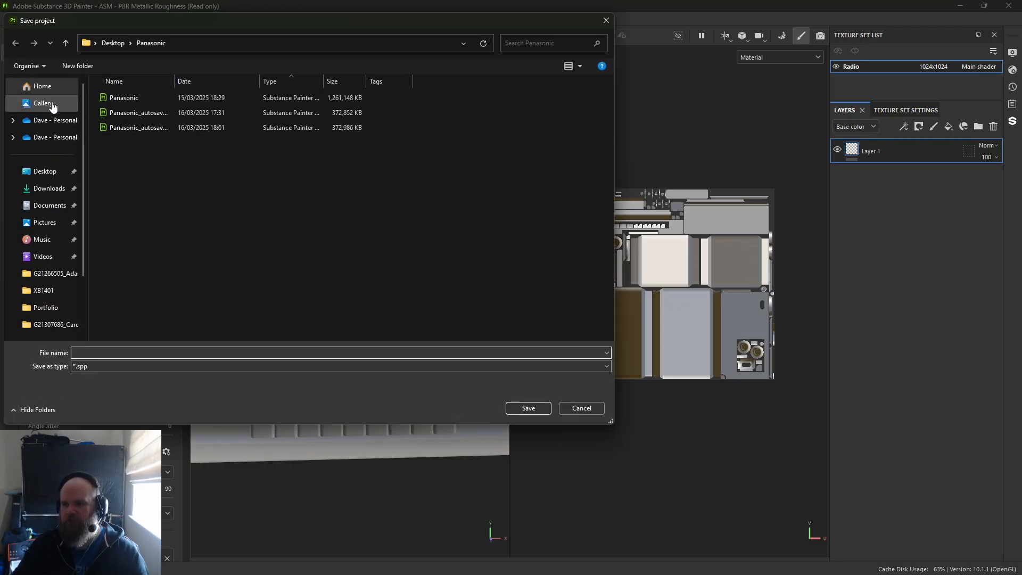
pyautogui.click(43, 171)
pyautogui.write('Ra')
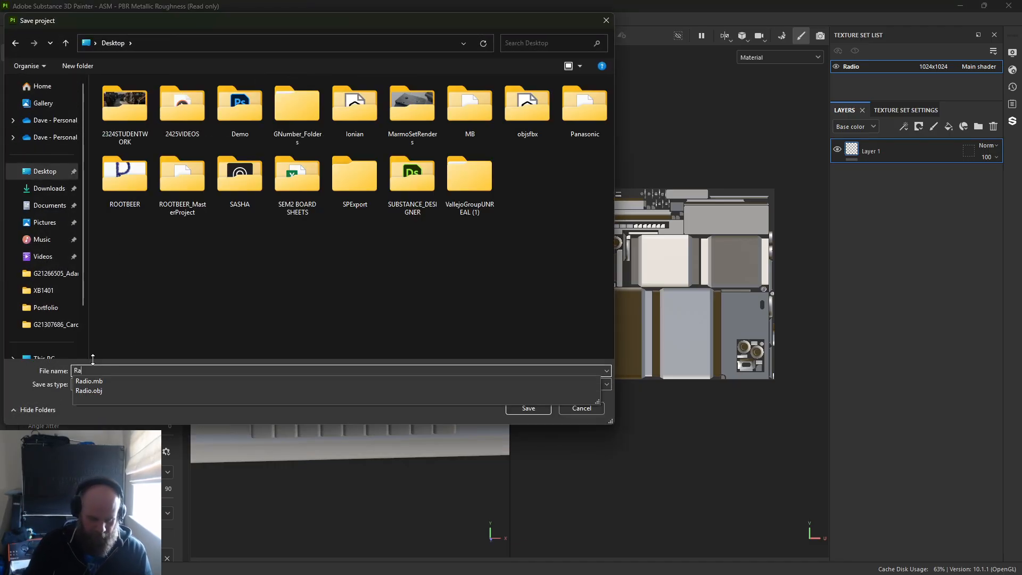
pyautogui.press('BackSpace')
pyautogui.press('BackSpace')
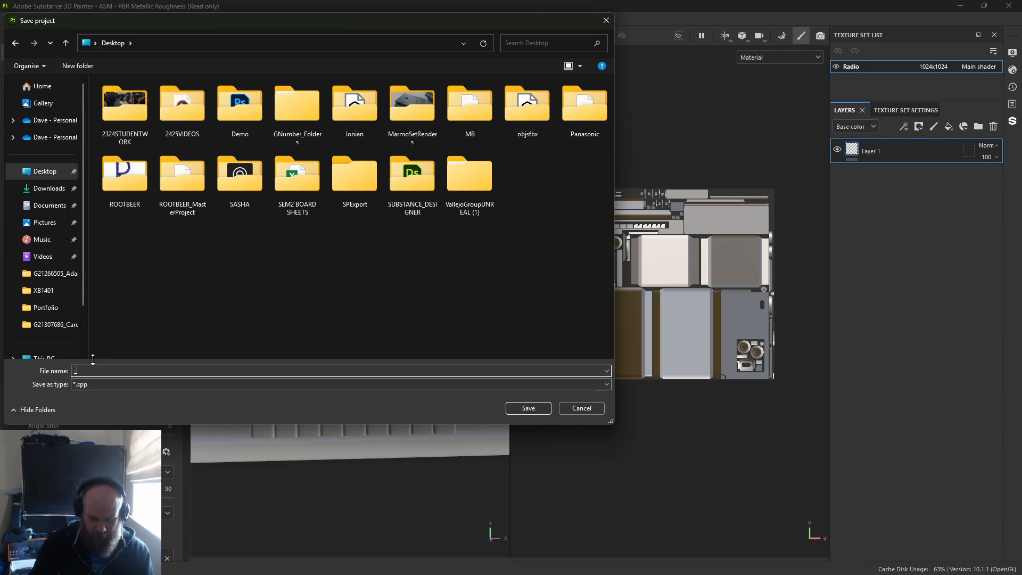
pyautogui.write('sm_r')
pyautogui.press('BackSpace')
pyautogui.press('BackSpace')
pyautogui.press('BackSpace')
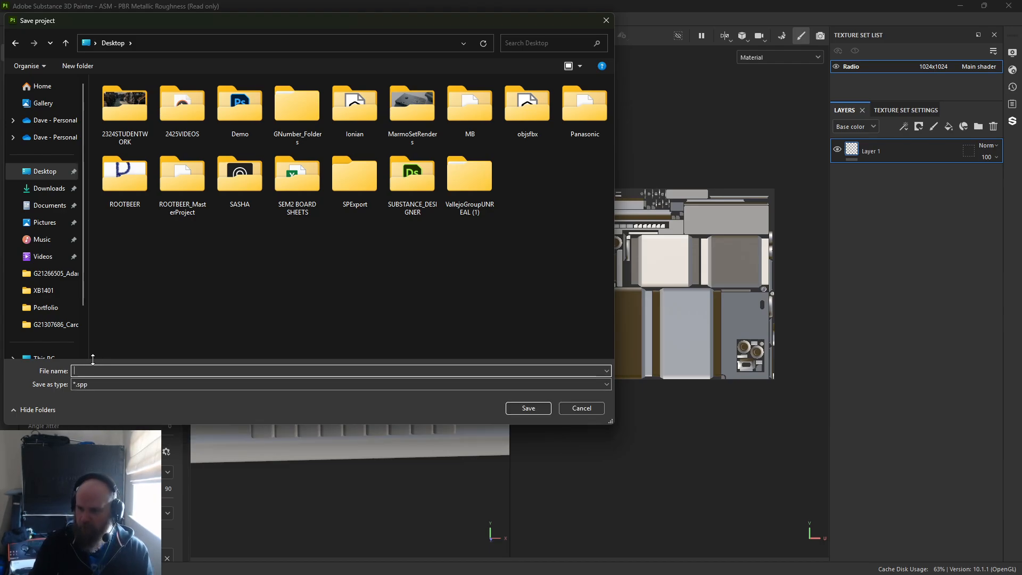
pyautogui.write('SM_Radio')
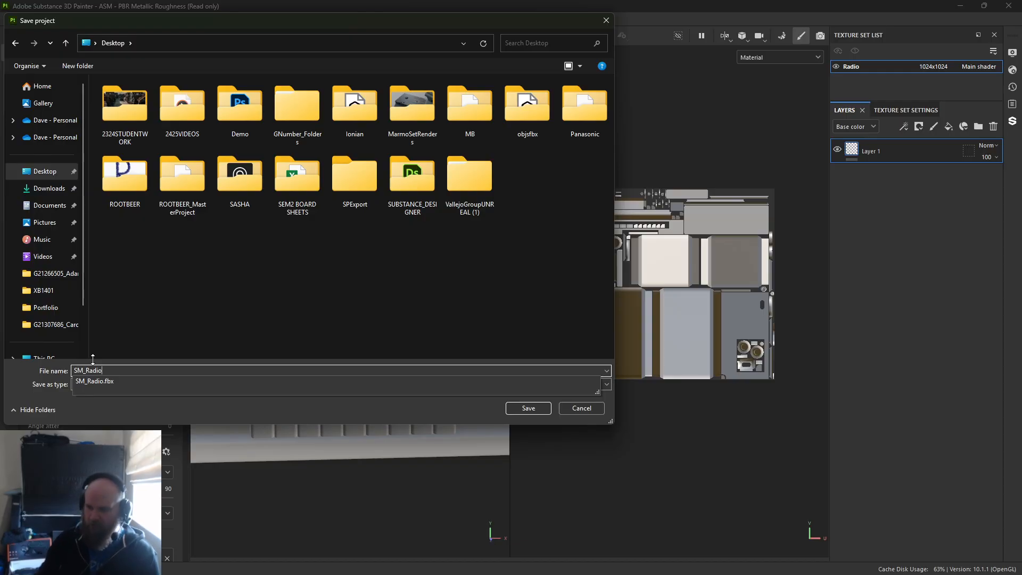
pyautogui.press('Return')
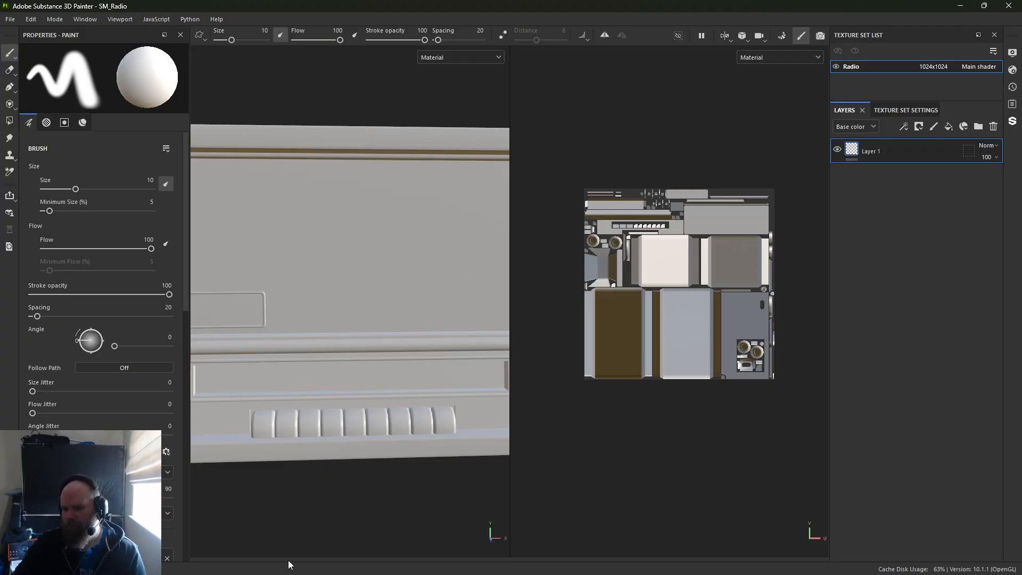
# Open mesh map baking for the Radio texture set, collapse the baking visualization options and check the available display modes
pyautogui.click(911, 111)
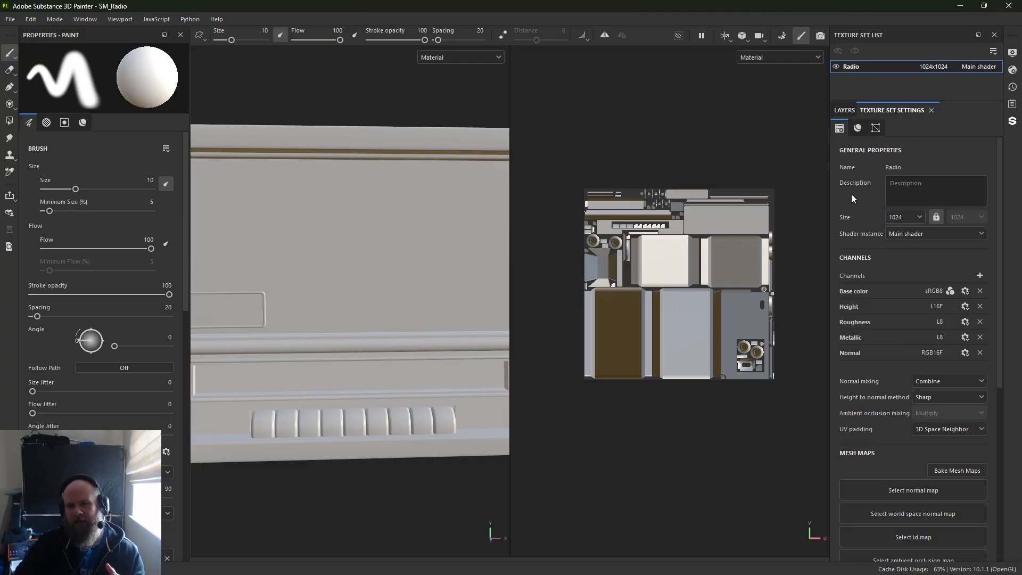
pyautogui.scroll(-3, 878, 301)
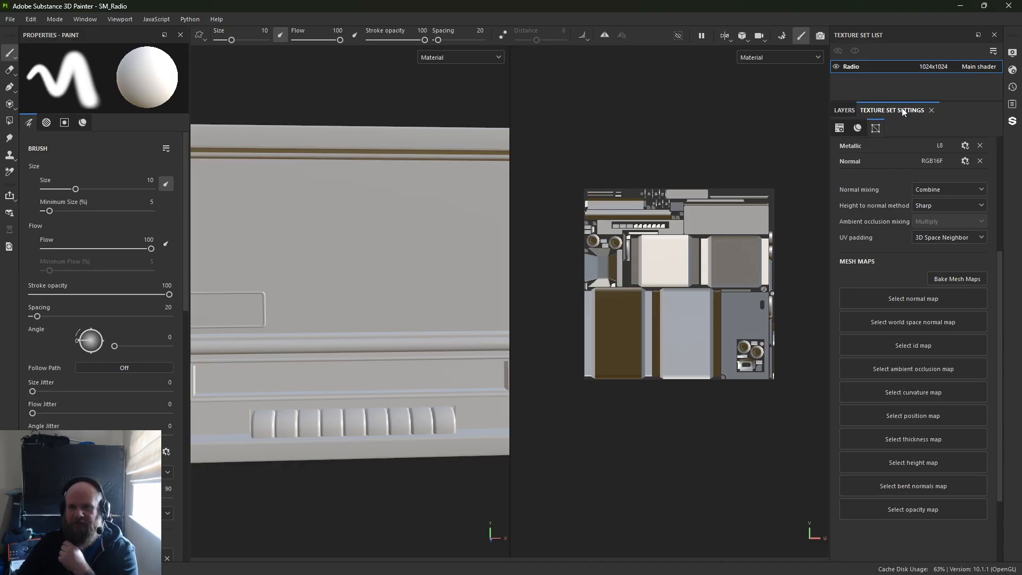
pyautogui.click(959, 279)
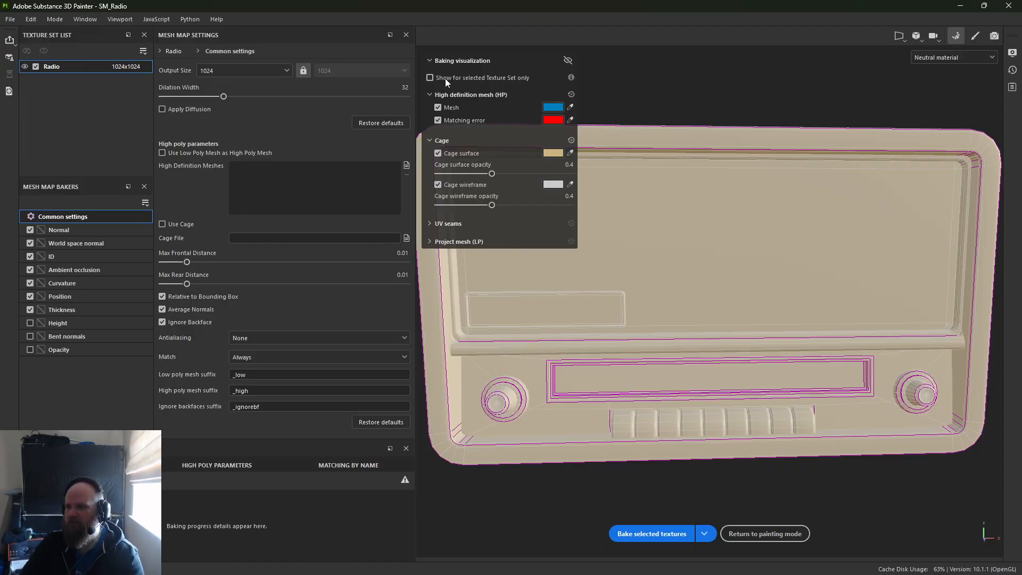
pyautogui.click(438, 62)
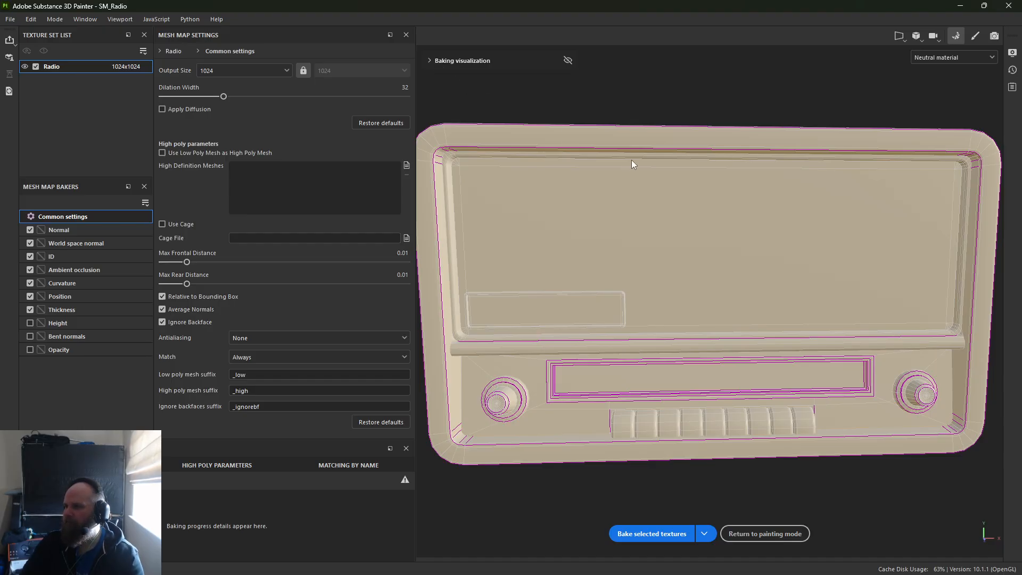
pyautogui.click(946, 58)
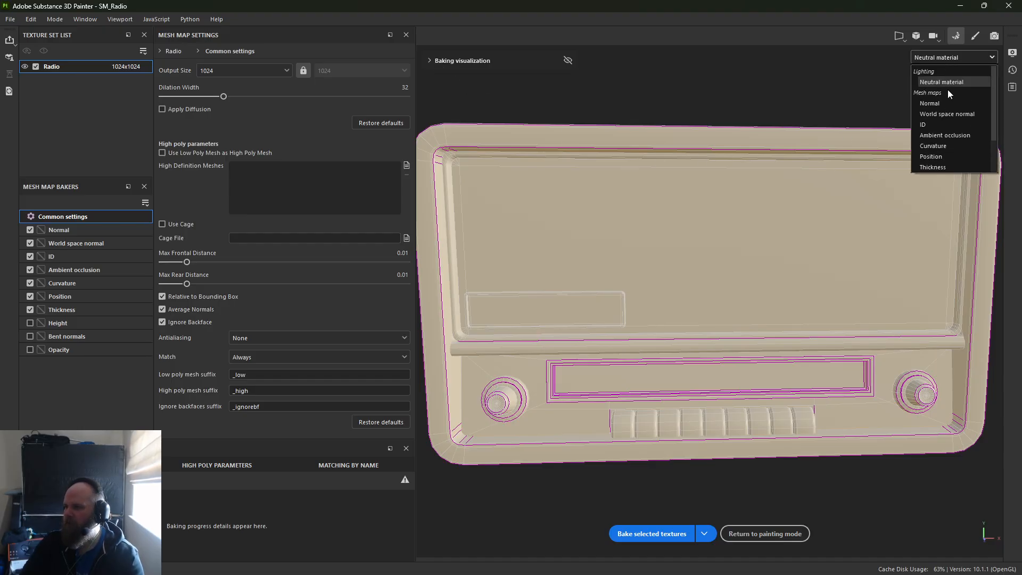
pyautogui.click(956, 59)
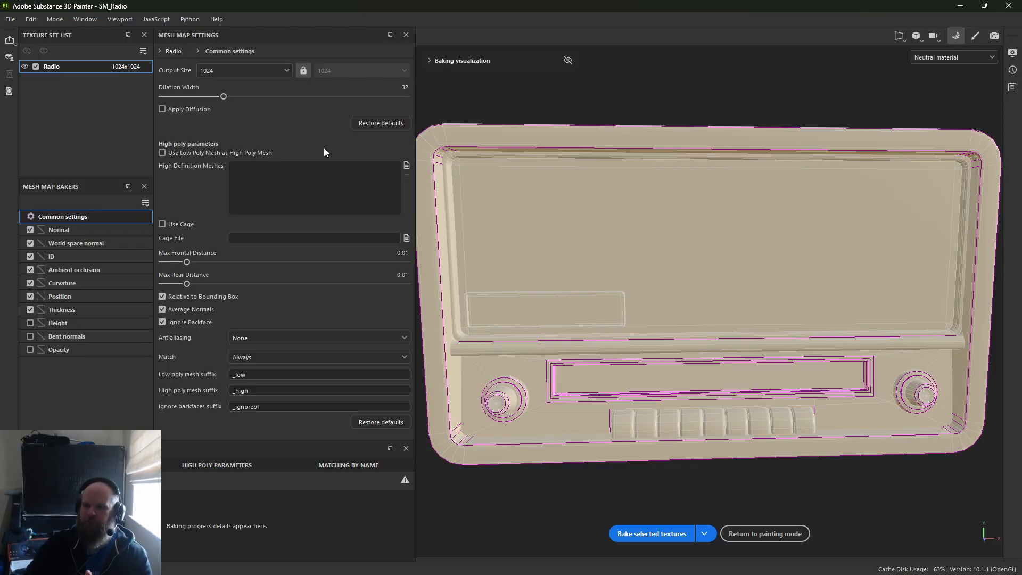
# Set the bake output size to 8192 and use the low poly mesh as the high poly mesh
pyautogui.click(219, 75)
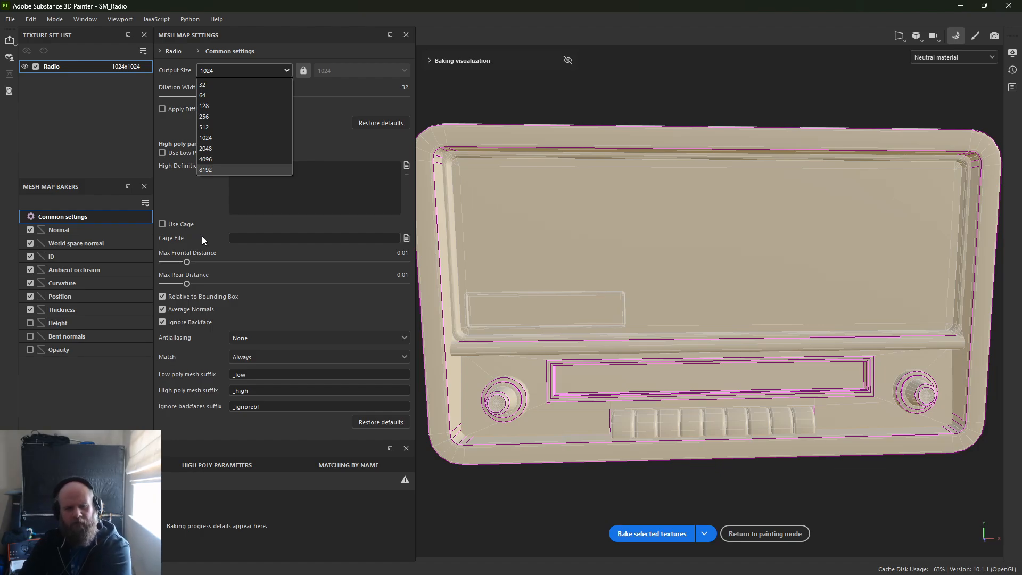
pyautogui.click(216, 170)
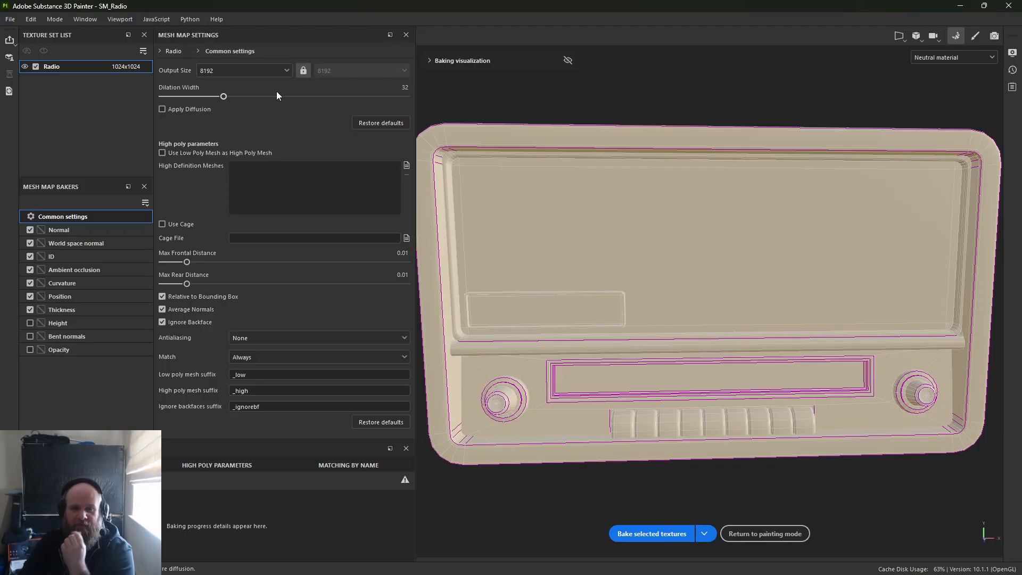
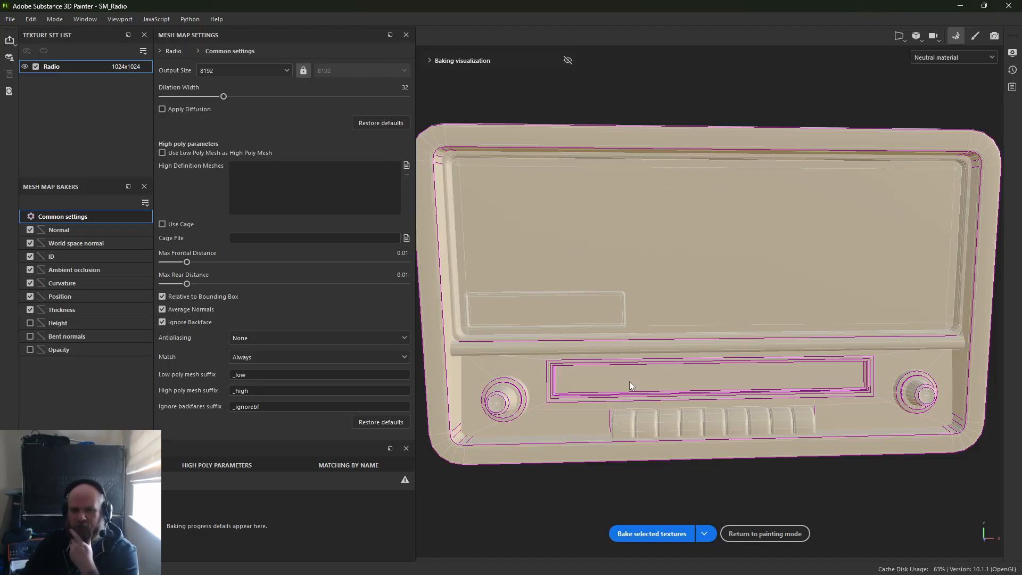
pyautogui.click(197, 152)
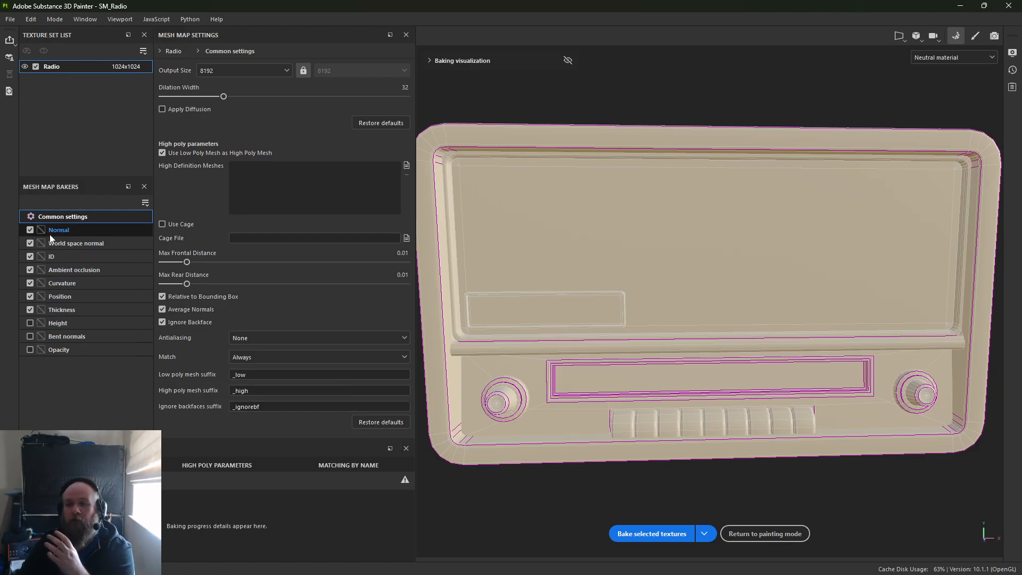
# Review the Normal, World space normal and ID baker settings, keeping the ID map included in the bake
pyautogui.click(65, 233)
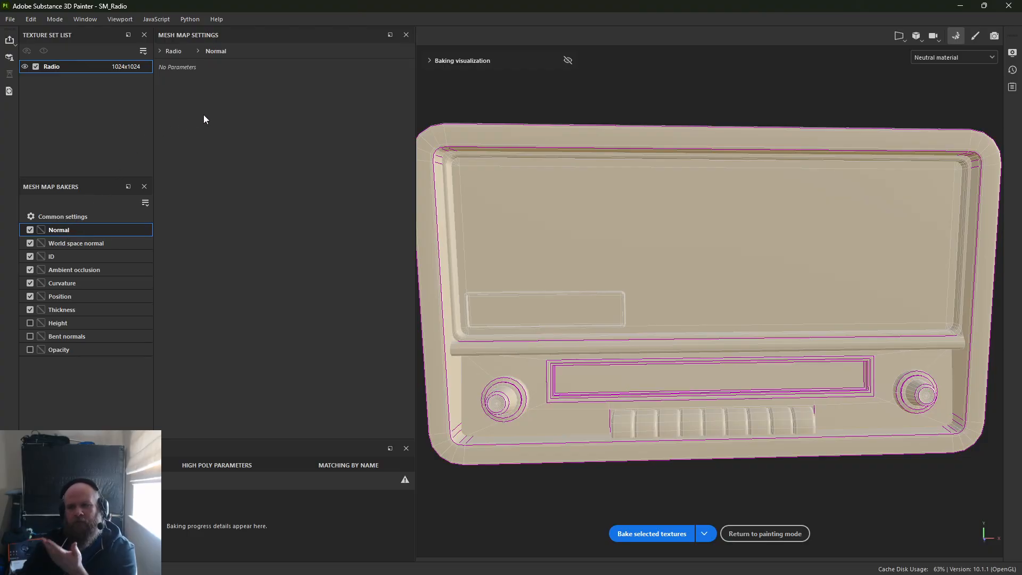
pyautogui.click(82, 244)
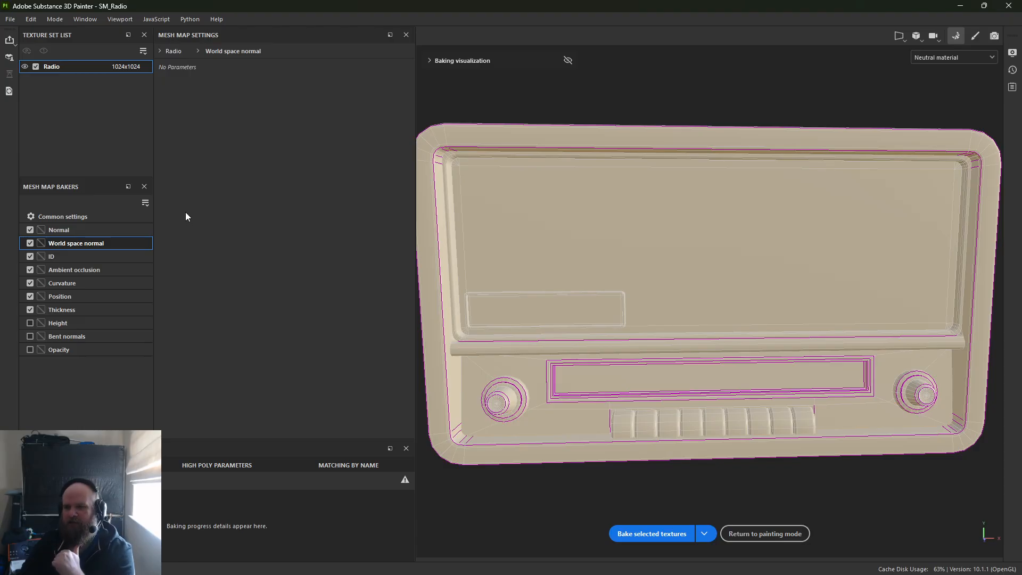
pyautogui.click(94, 257)
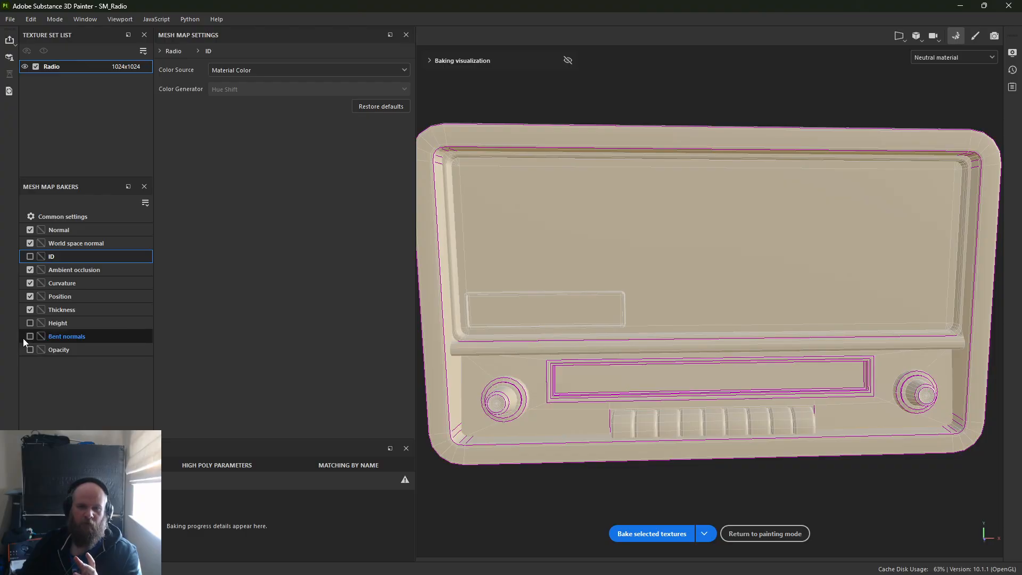
pyautogui.click(29, 258)
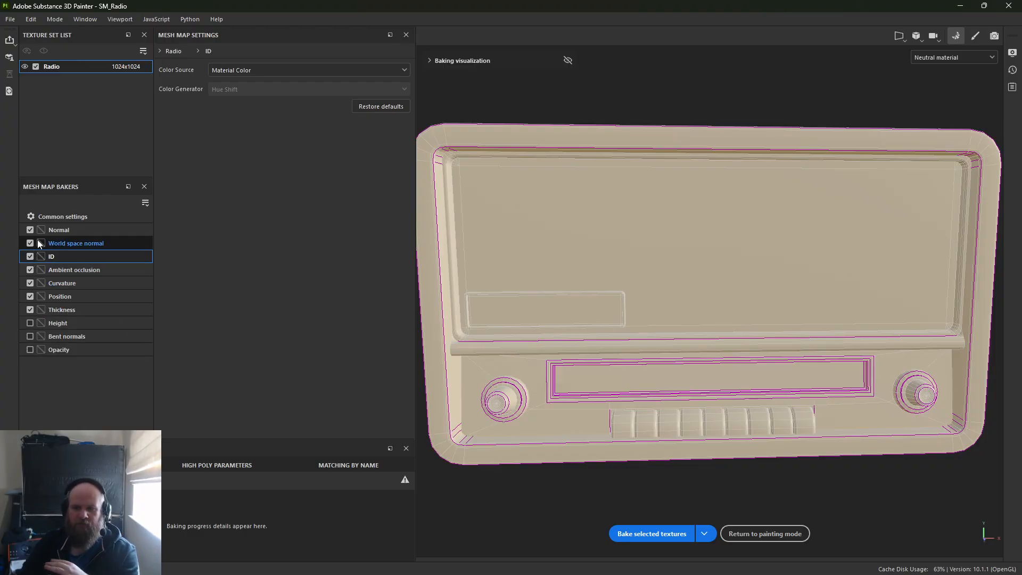
# Try 113 secondary rays for the ambient occlusion baker, and restore its default settings
pyautogui.click(69, 268)
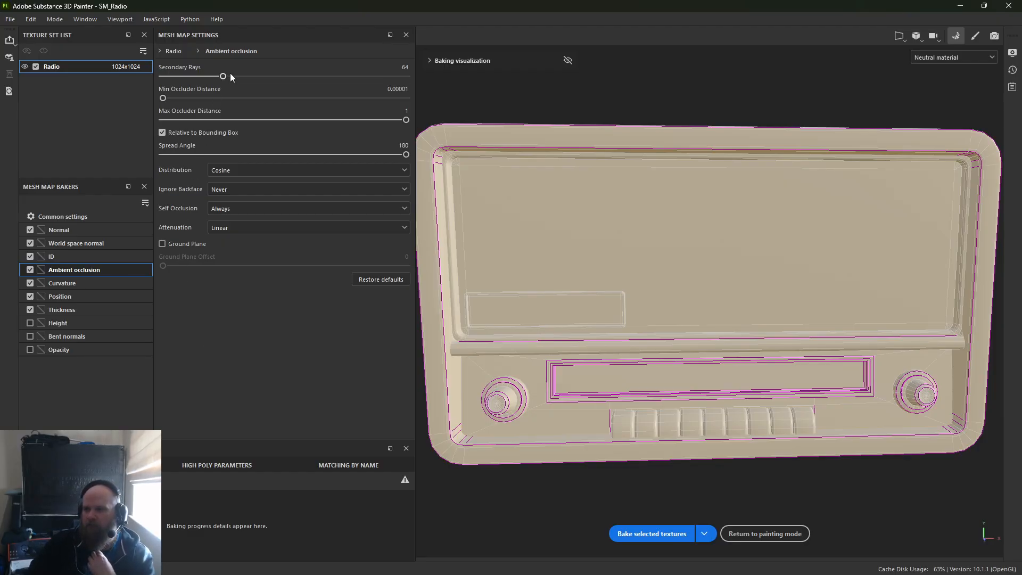
pyautogui.moveTo(225, 78); pyautogui.dragTo(283, 65)
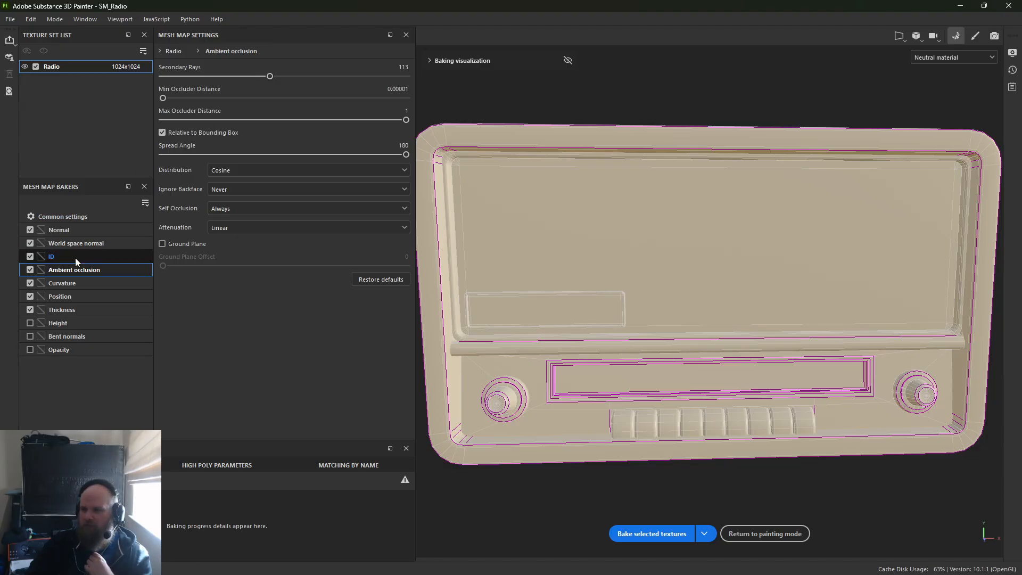
pyautogui.click(397, 279)
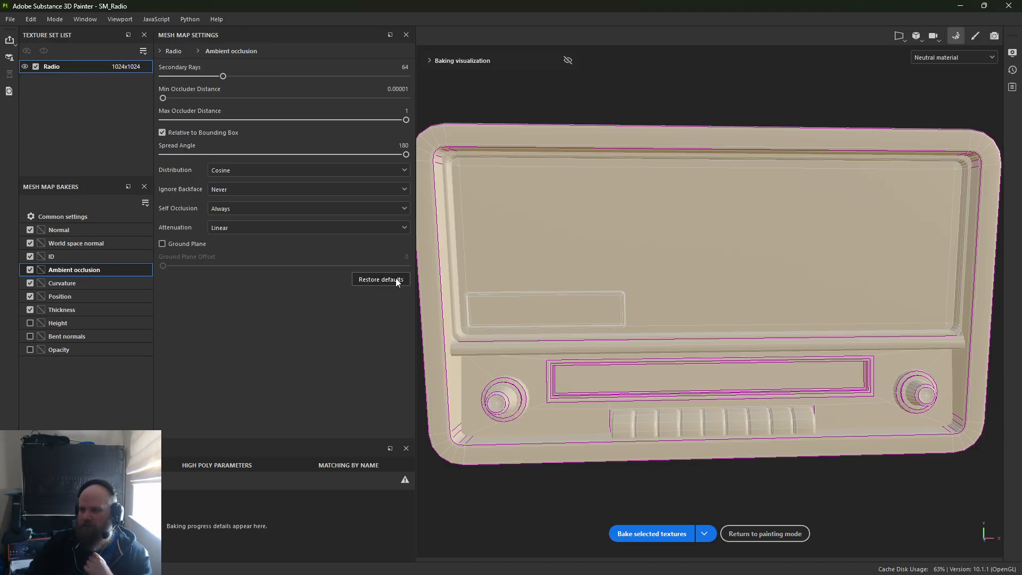
# Examine the settings of the Curvature, Position, Thickness, Height, Bent normals and Opacity bakers, including the curvature generation methods
pyautogui.click(69, 280)
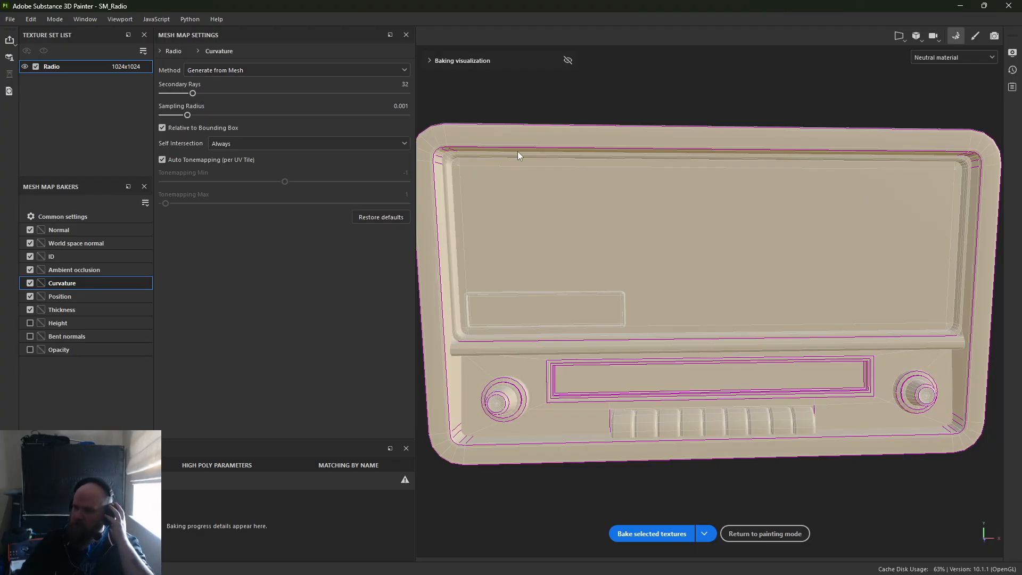
pyautogui.click(256, 69)
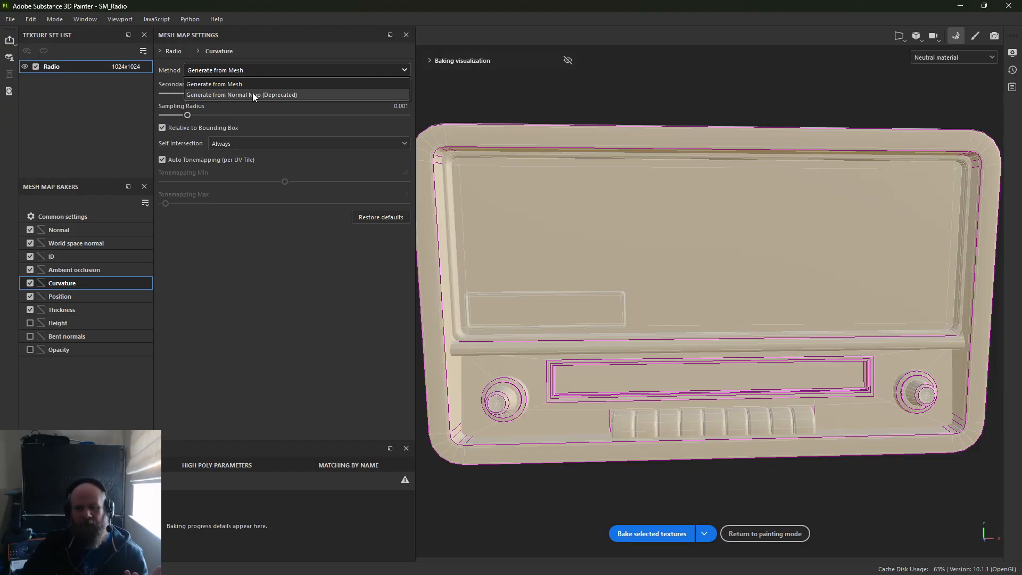
pyautogui.click(239, 253)
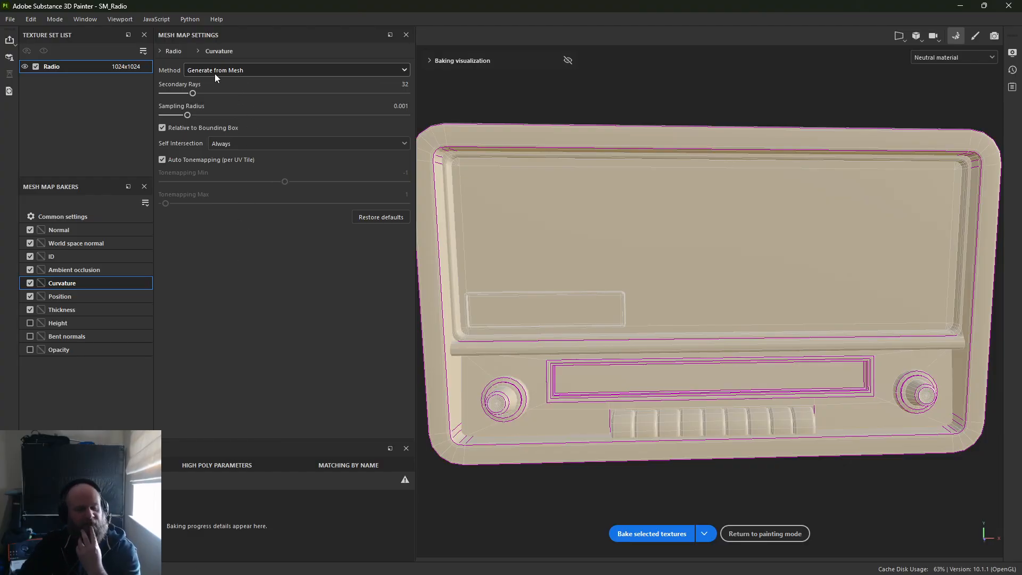
pyautogui.click(75, 297)
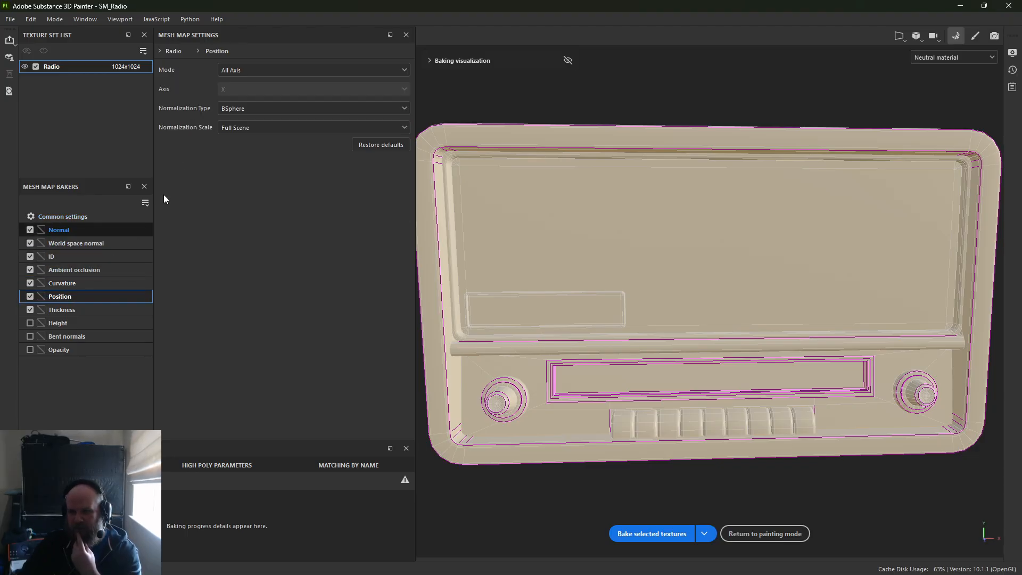
pyautogui.click(94, 309)
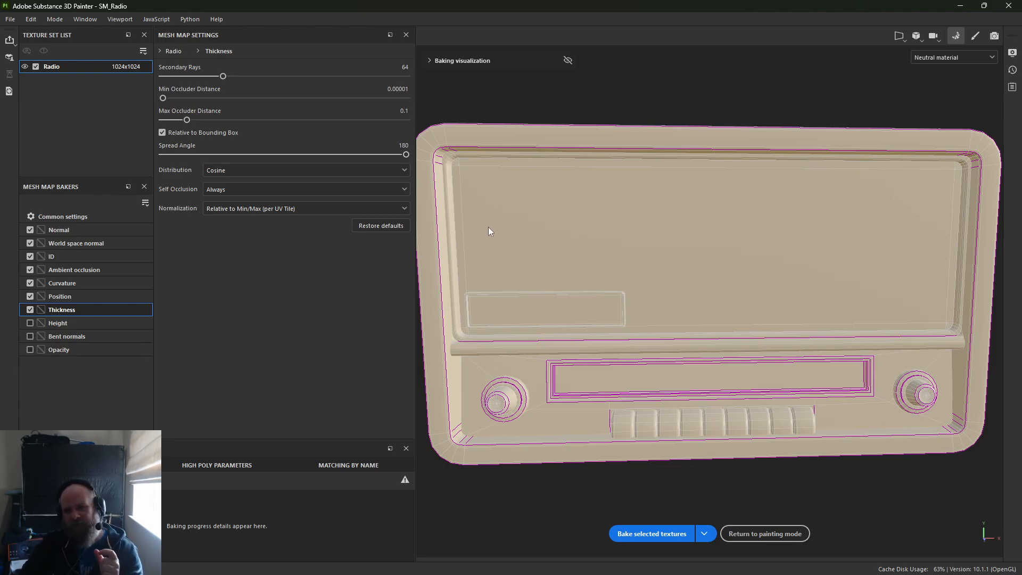
pyautogui.click(72, 322)
pyautogui.click(72, 336)
pyautogui.click(81, 325)
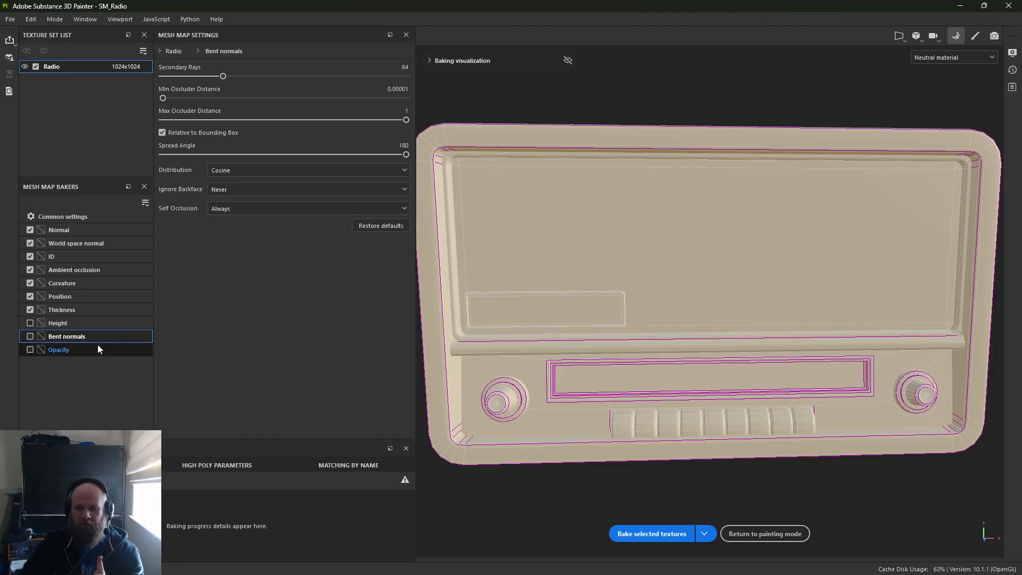
pyautogui.click(65, 350)
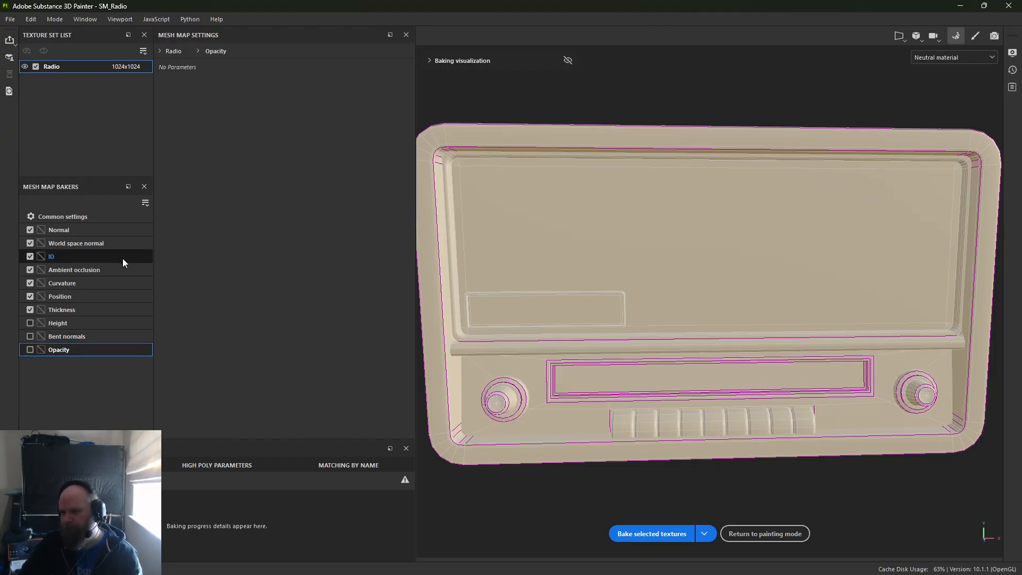
# Bake the selected mesh maps for the Radio texture set with the common settings and return to painting mode
pyautogui.click(91, 217)
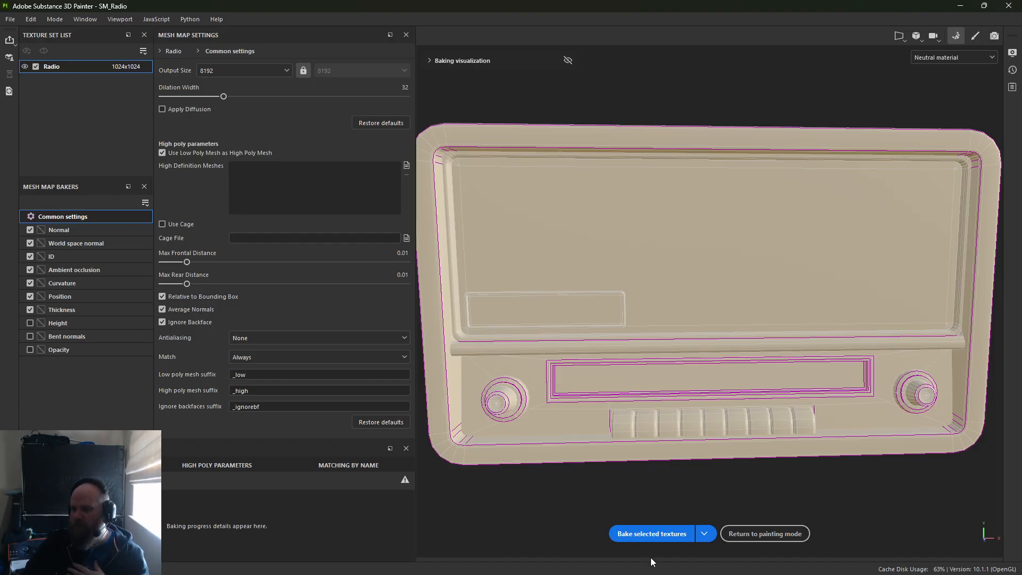
pyautogui.click(650, 533)
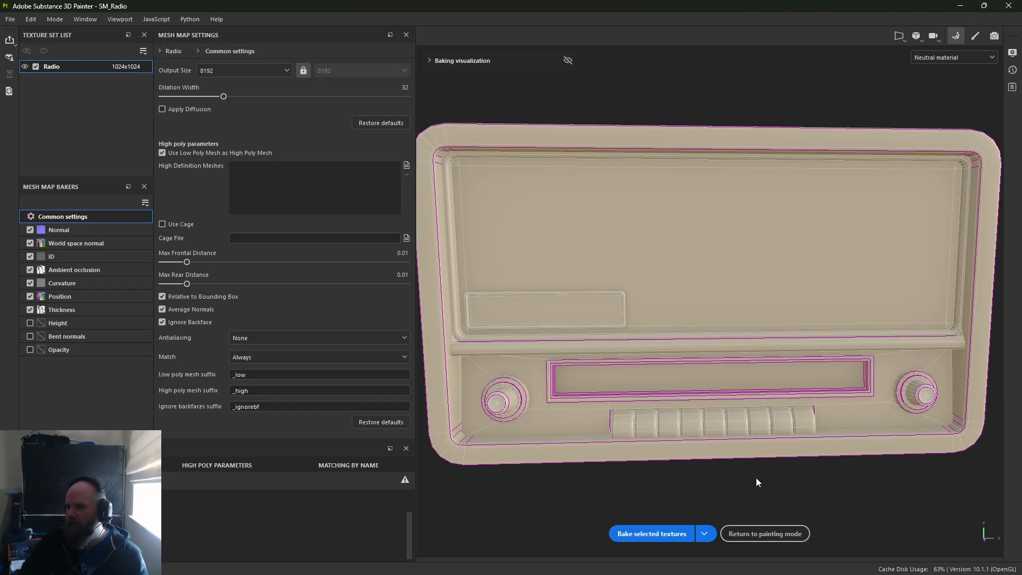
pyautogui.click(754, 534)
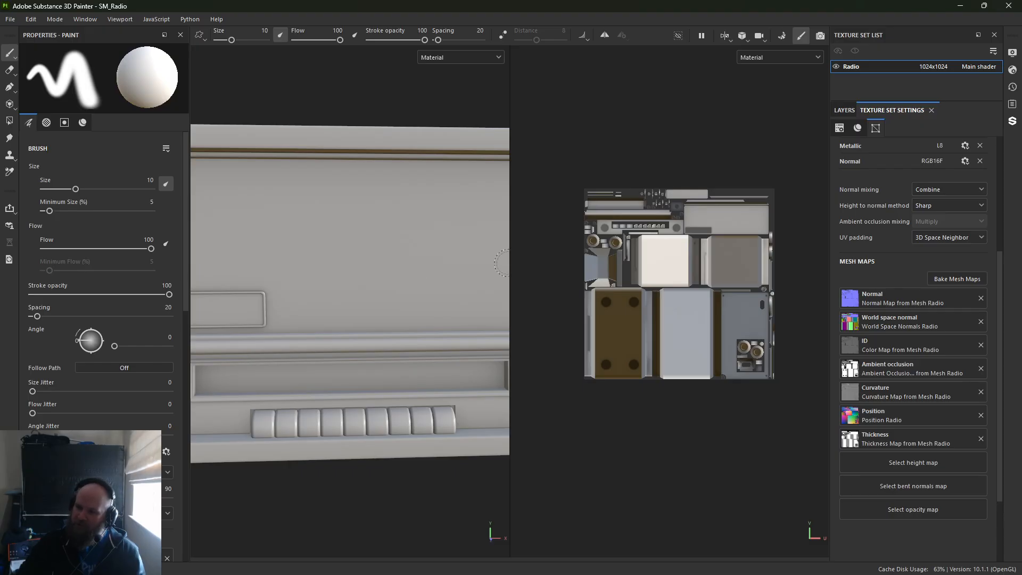
# Widen the 3D viewport against the UV view and show the whole radio at an angle
pyautogui.moveTo(510, 263); pyautogui.dragTo(708, 277)
pyautogui.scroll(-3, 447, 309)
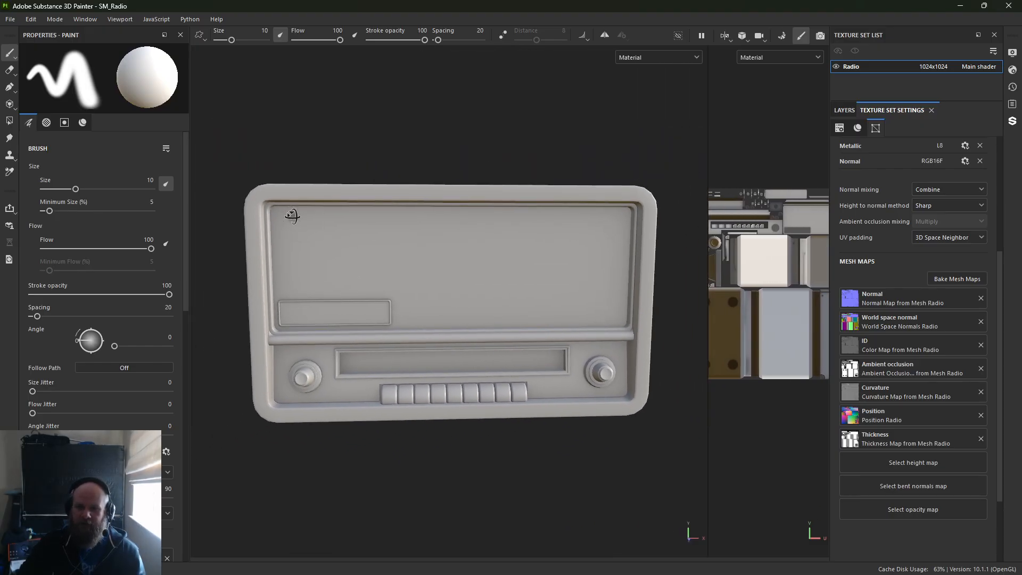
pyautogui.keyDown('alt'); pyautogui.moveTo(292, 216); pyautogui.dragTo(384, 229); pyautogui.keyUp('alt')
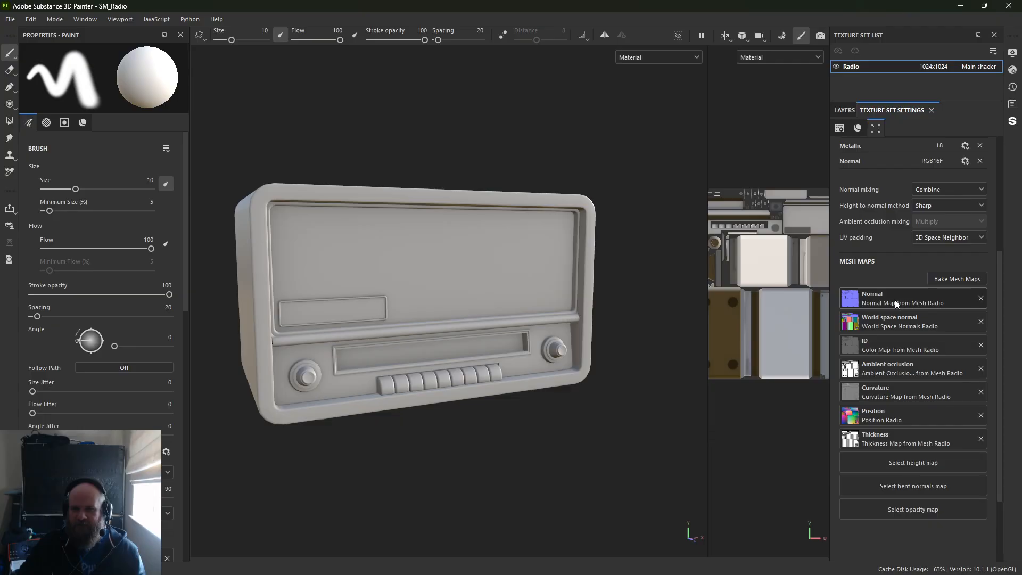
# Inspect the project's baked map thumbnails, previewing the ambient occlusion map, without changing the assigned normal map
pyautogui.click(854, 299)
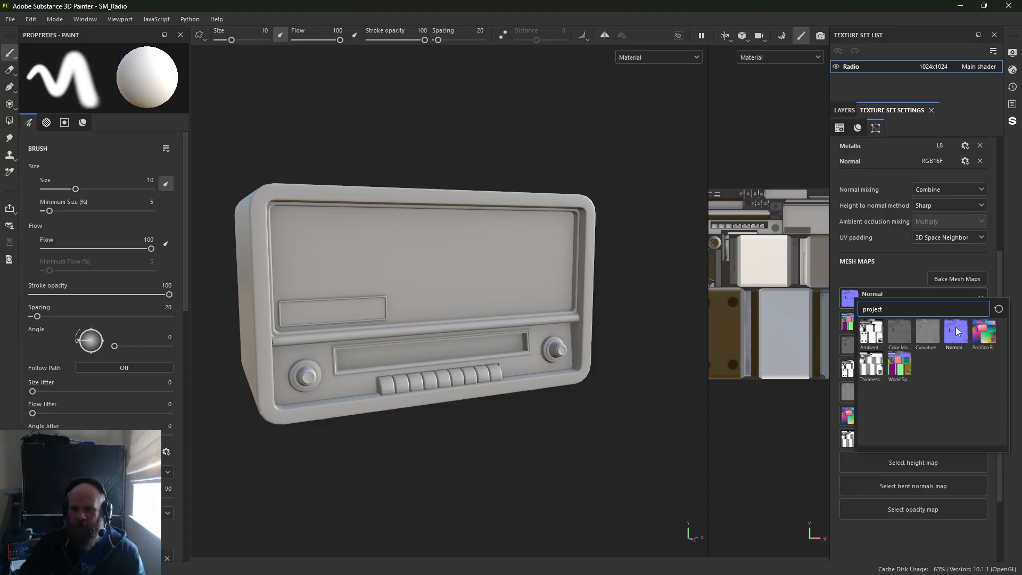
pyautogui.moveTo(876, 331)
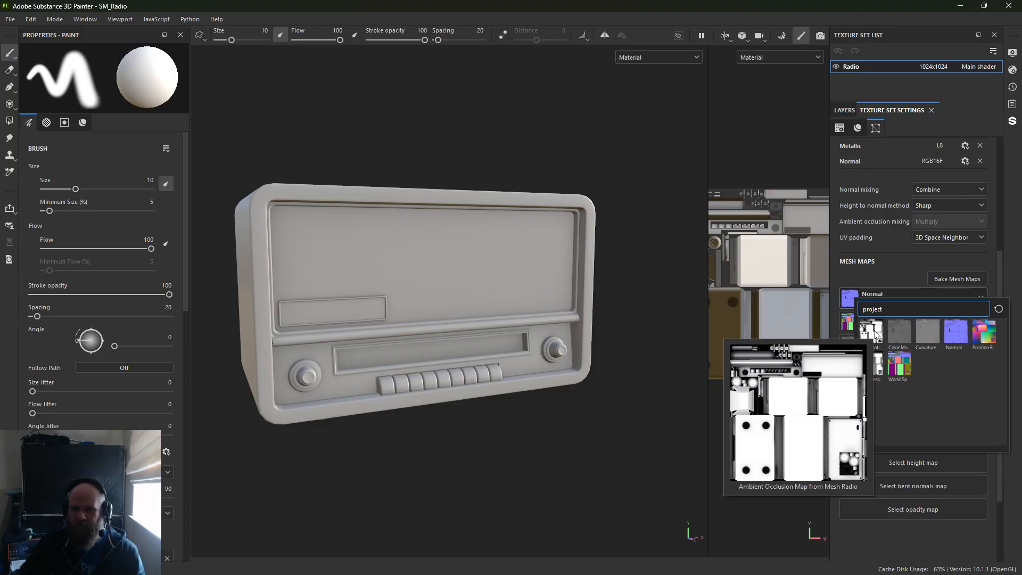
pyautogui.click(894, 274)
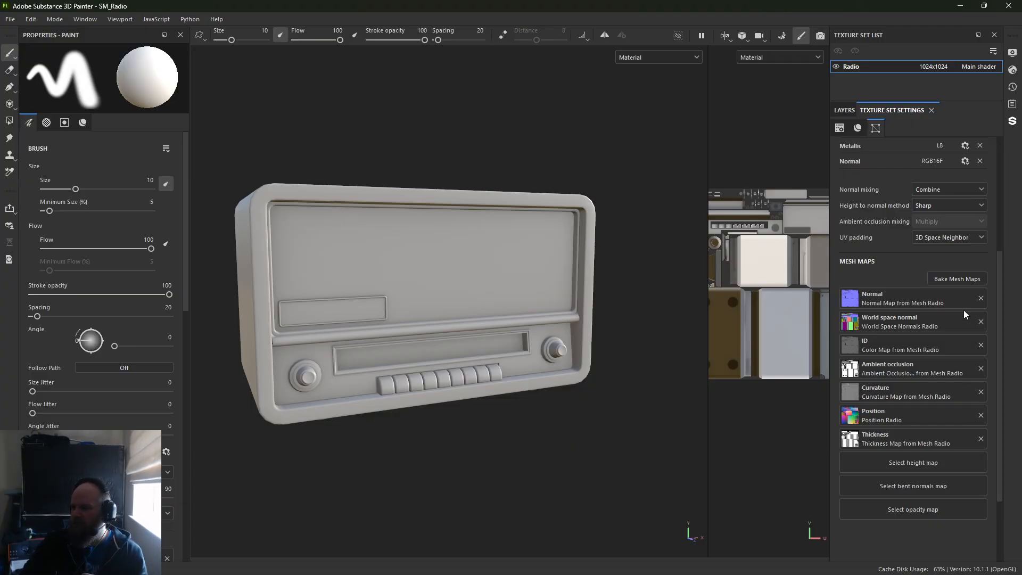
# Remove the ambient occlusion map from the mesh maps to compare the radio's shading, and undo the removal
pyautogui.click(982, 368)
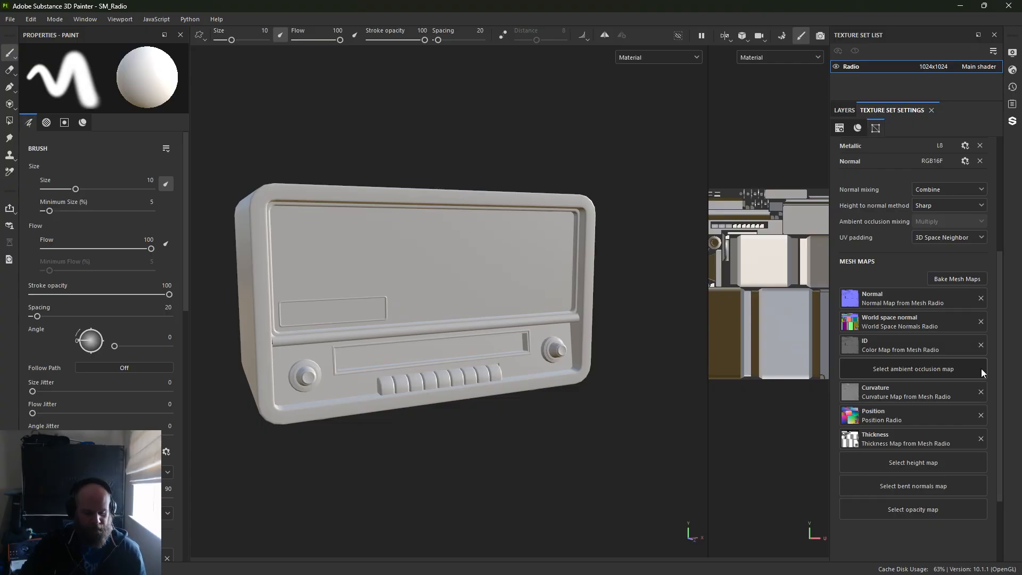
pyautogui.hotkey('ctrl', 'z')
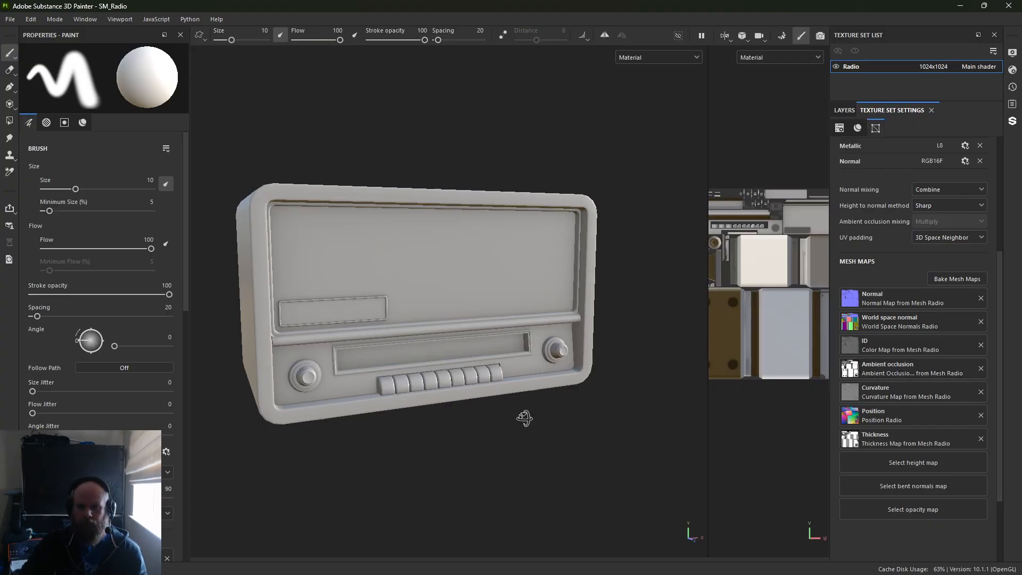
pyautogui.moveTo(500, 406); pyautogui.dragTo(525, 401, button='middle')
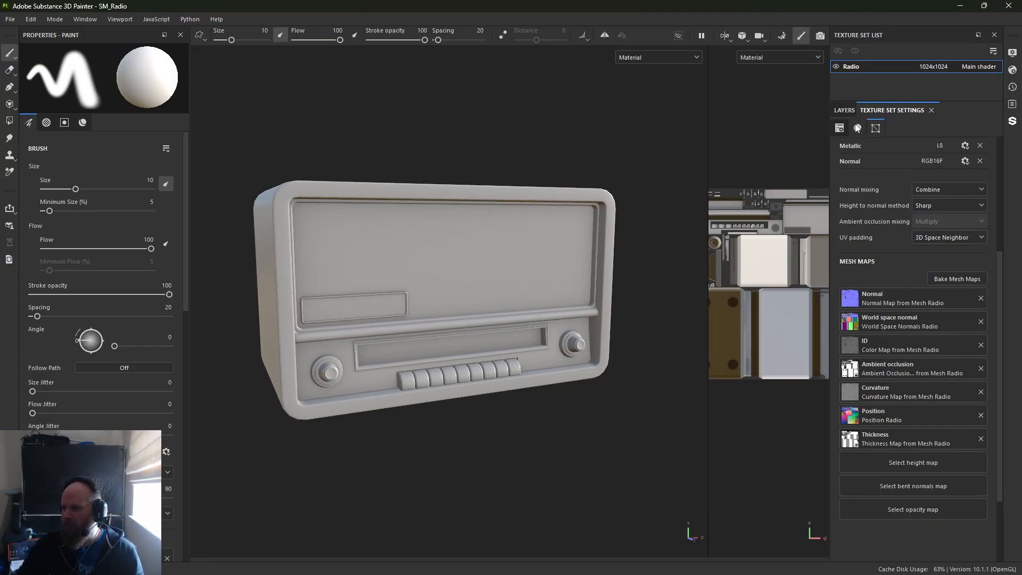
# Add a folder named Wood above Layer 1 in the Radio texture set's layer stack
pyautogui.click(846, 110)
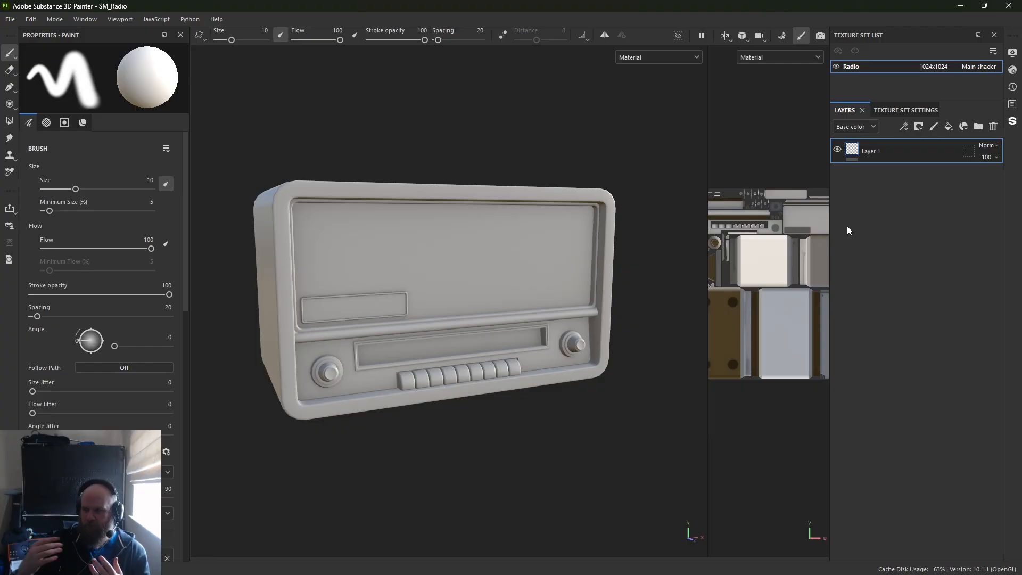
pyautogui.click(979, 127)
pyautogui.doubleClick(882, 152)
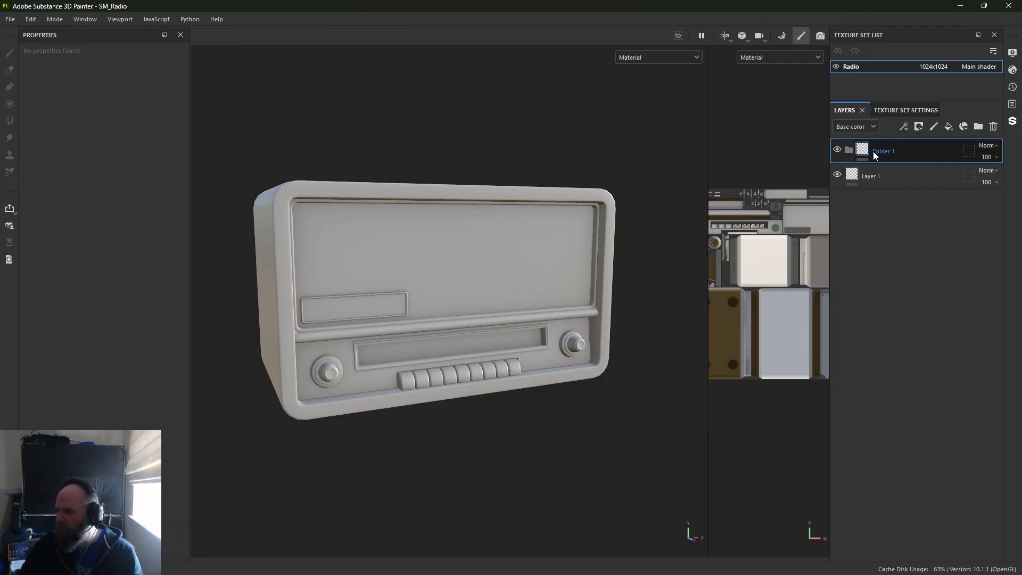
pyautogui.write('awOOD')
pyautogui.press('Return')
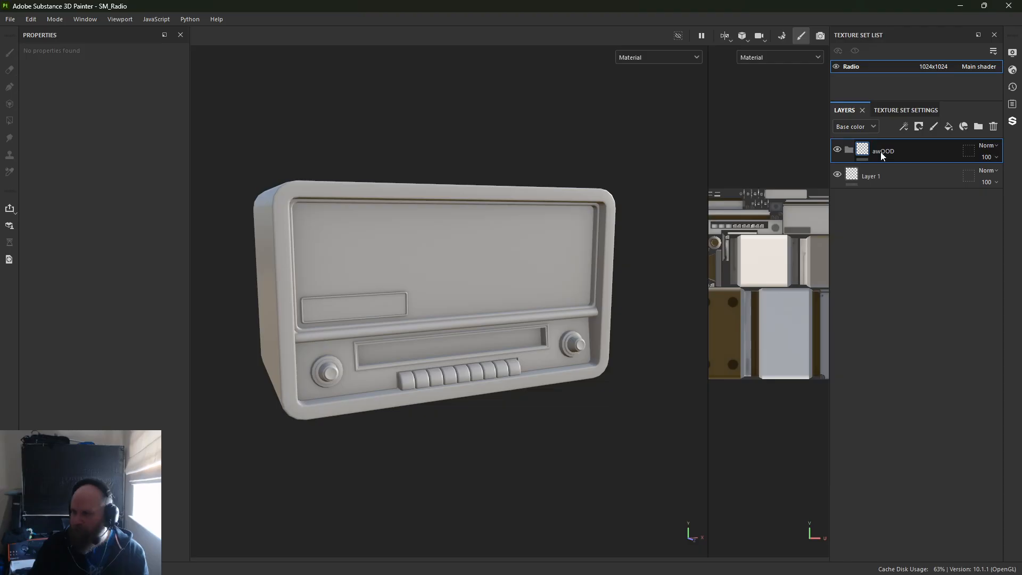
pyautogui.doubleClick(884, 150)
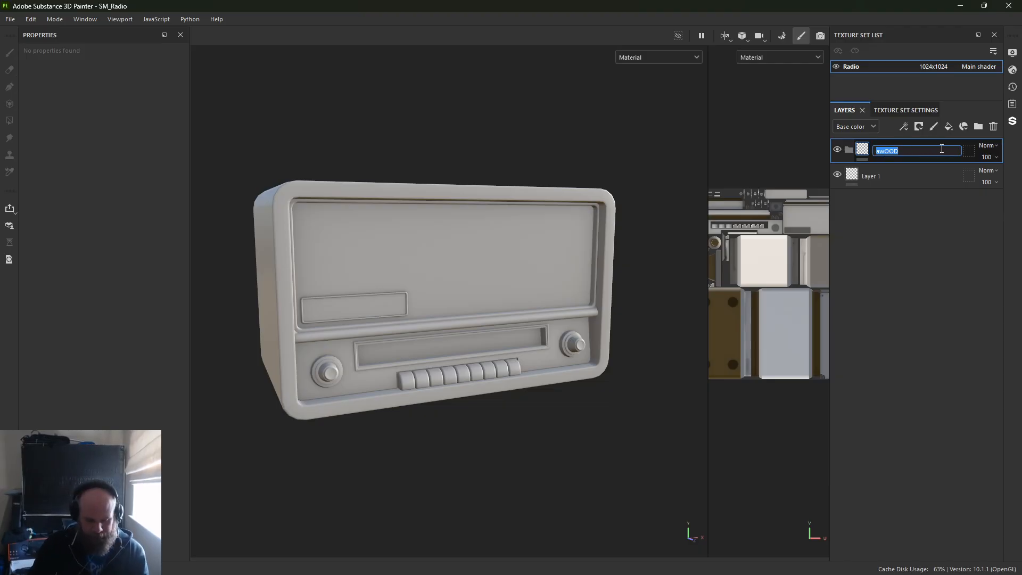
pyautogui.write('Wood')
pyautogui.press('Return')
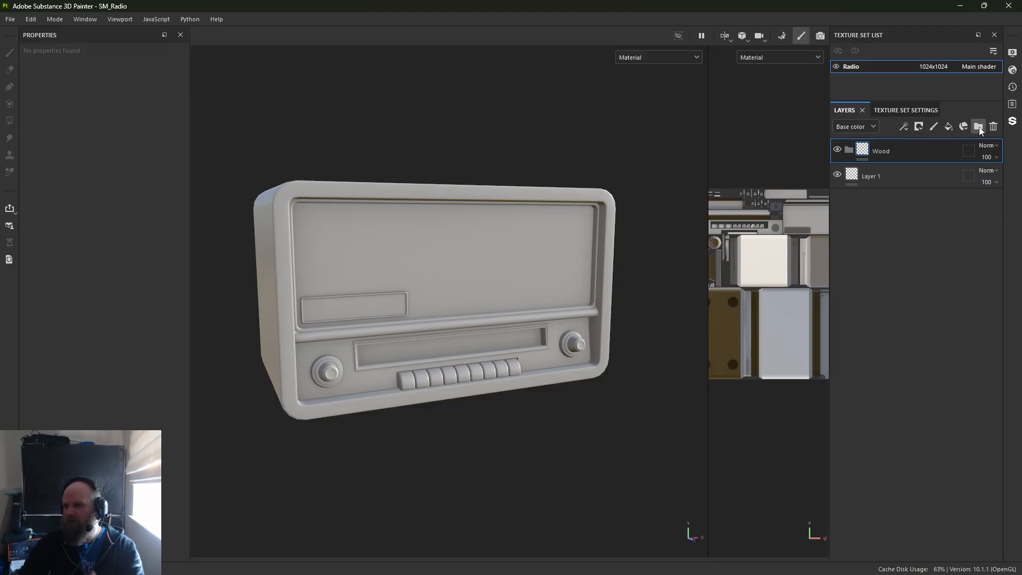
# Add a folder named Fabric above the Wood folder
pyautogui.click(980, 127)
pyautogui.doubleClick(879, 153)
pyautogui.write('F')
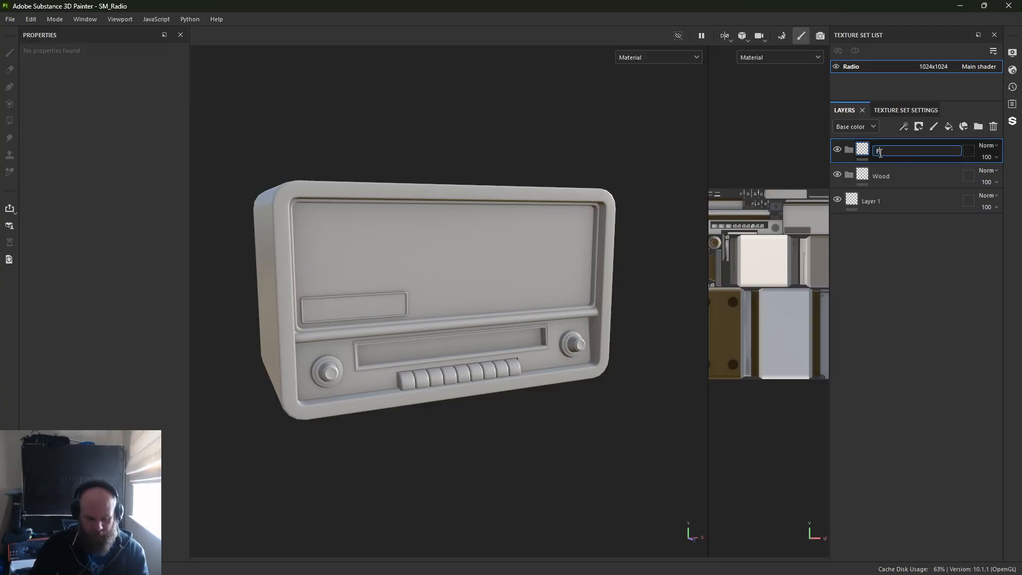
pyautogui.write('abric')
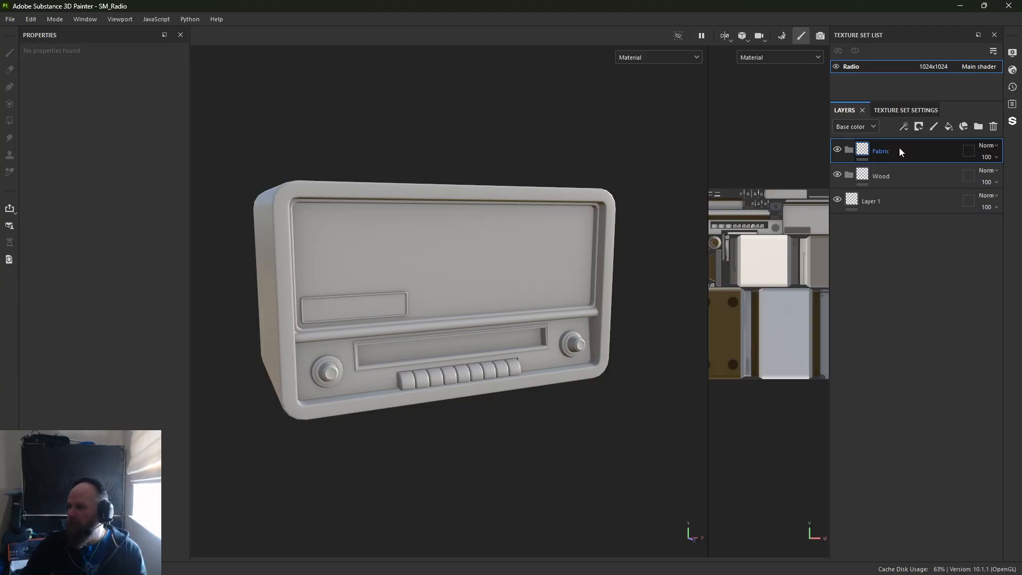
pyautogui.press('Return')
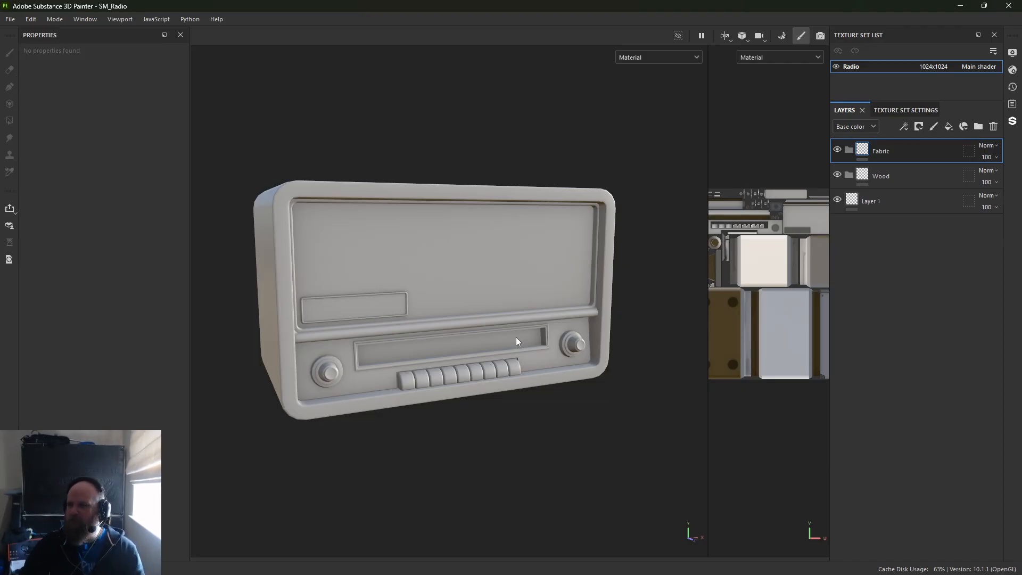
# Add a folder named Metal above the Fabric folder
pyautogui.click(978, 127)
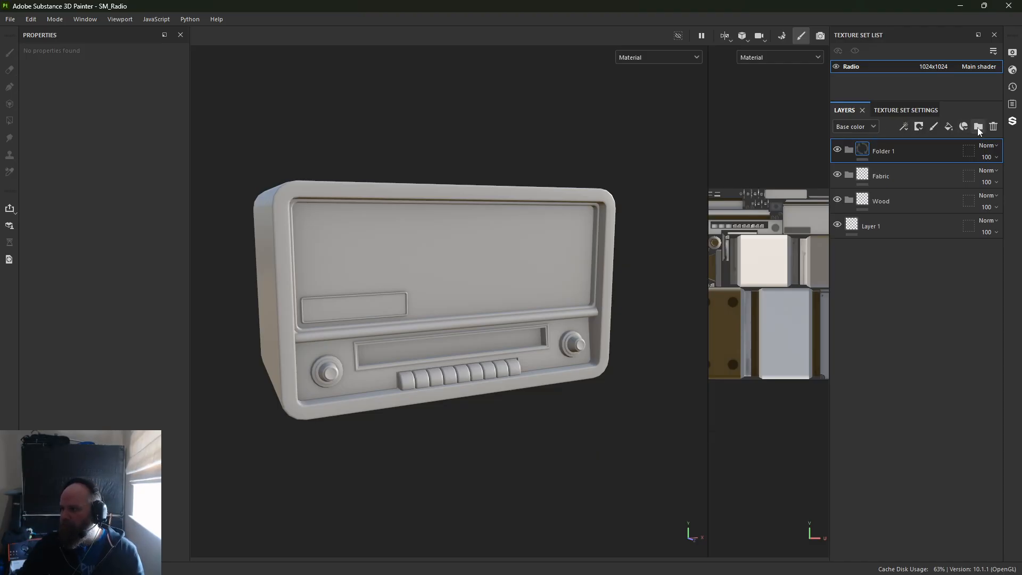
pyautogui.doubleClick(890, 152)
pyautogui.write('Me')
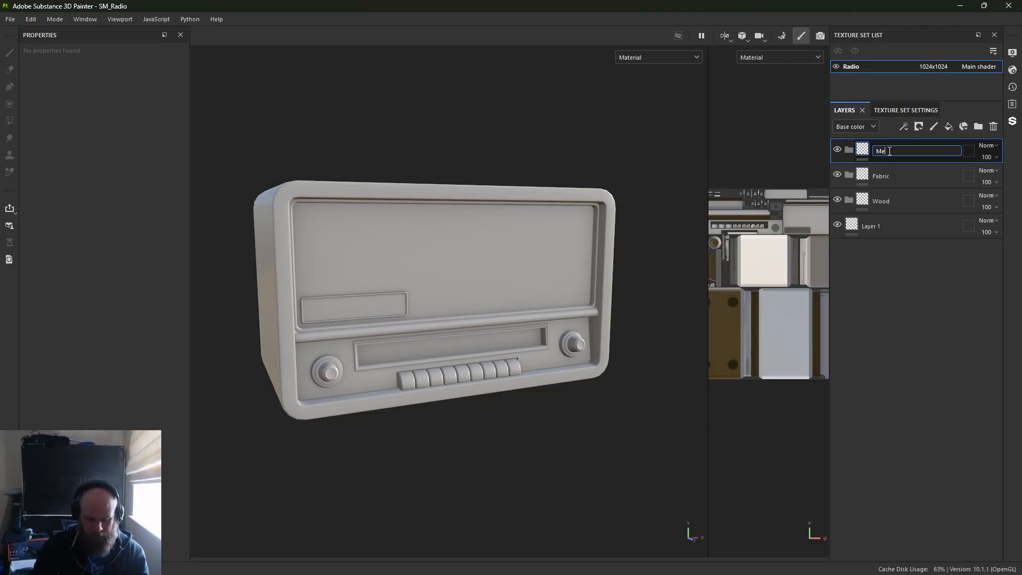
pyautogui.write('tal')
pyautogui.press('Return')
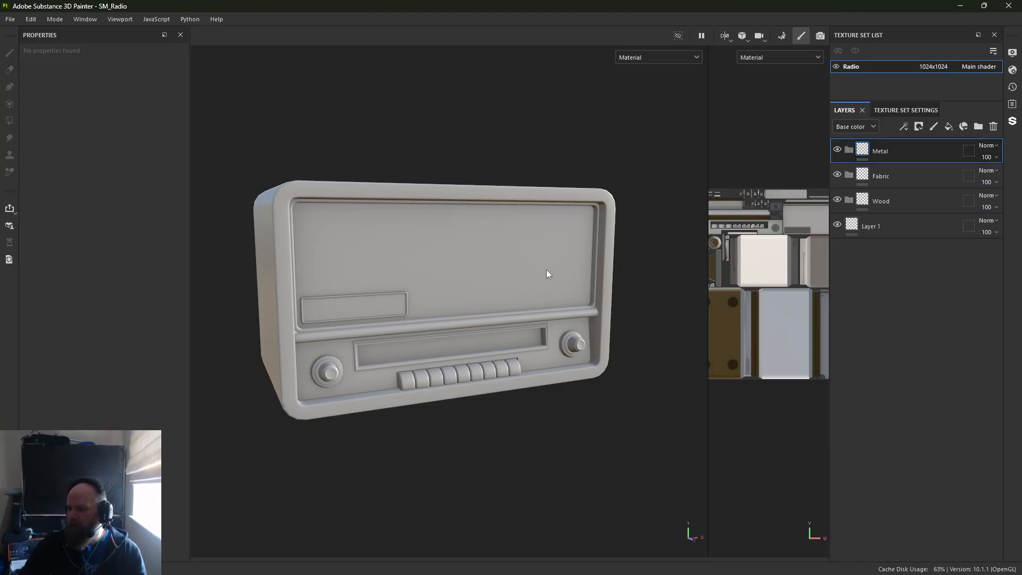
# Add a folder named Plastic above the Metal folder
pyautogui.keyDown('alt'); pyautogui.moveTo(343, 360); pyautogui.dragTo(317, 224); pyautogui.keyUp('alt')
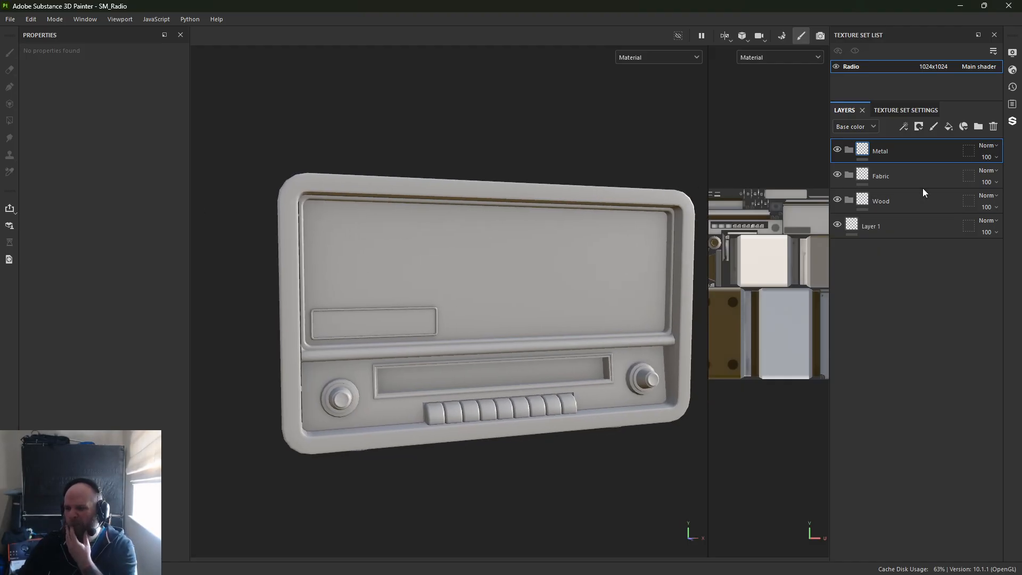
pyautogui.click(979, 126)
pyautogui.doubleClick(871, 149)
pyautogui.write('Pl')
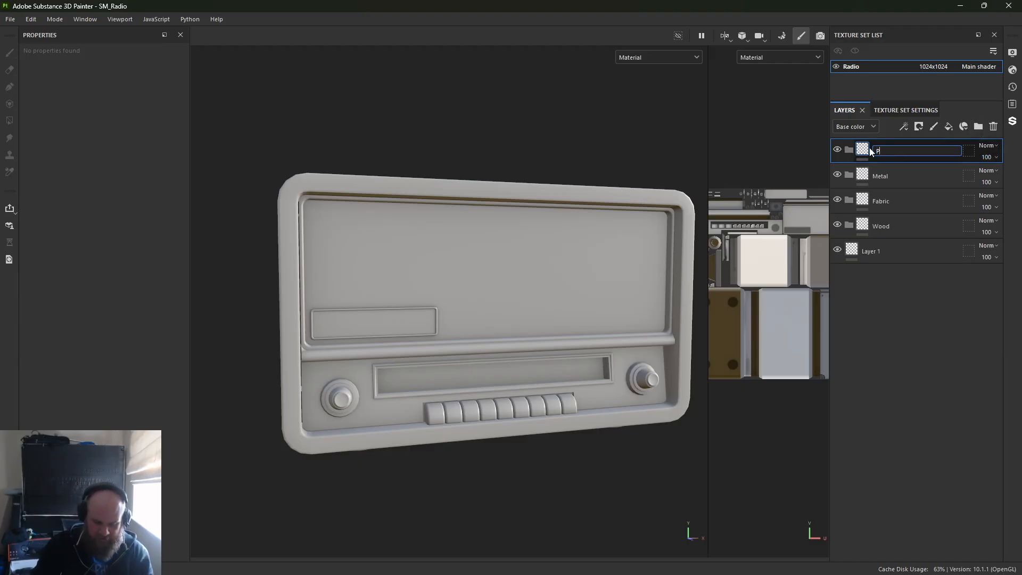
pyautogui.write('astic')
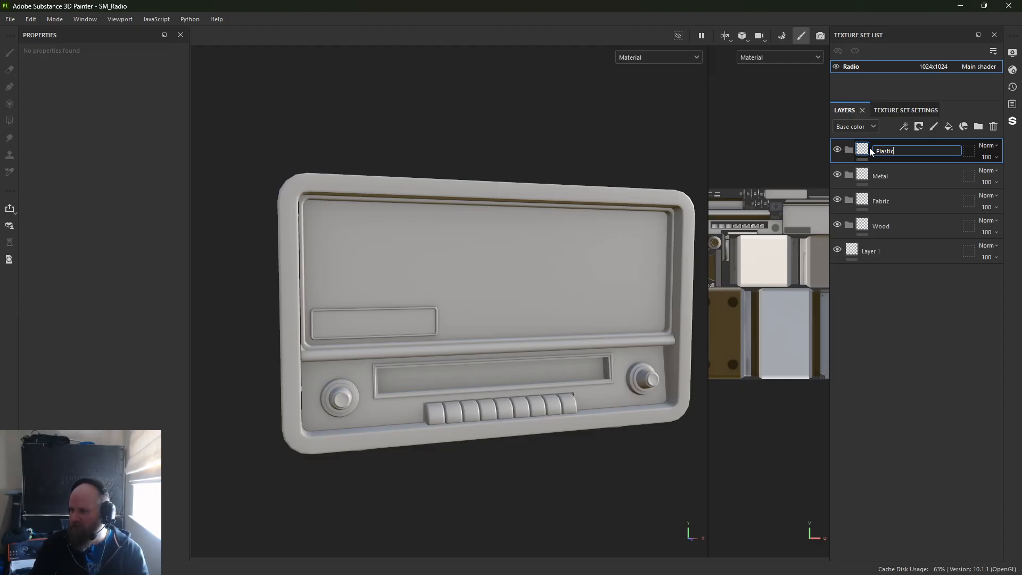
pyautogui.press('Return')
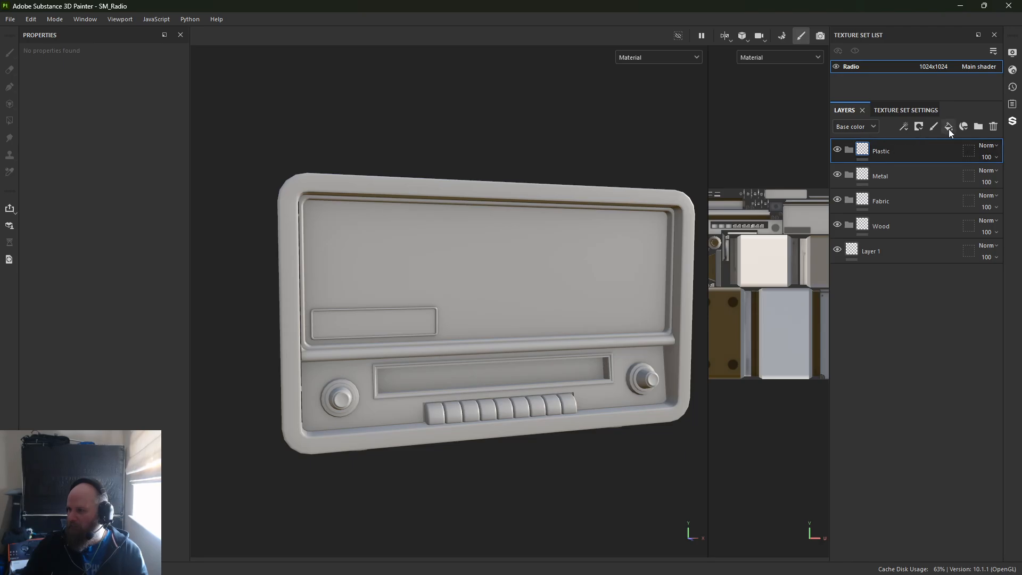
# Add a folder named Dials above the Plastic folder
pyautogui.click(978, 127)
pyautogui.doubleClick(887, 150)
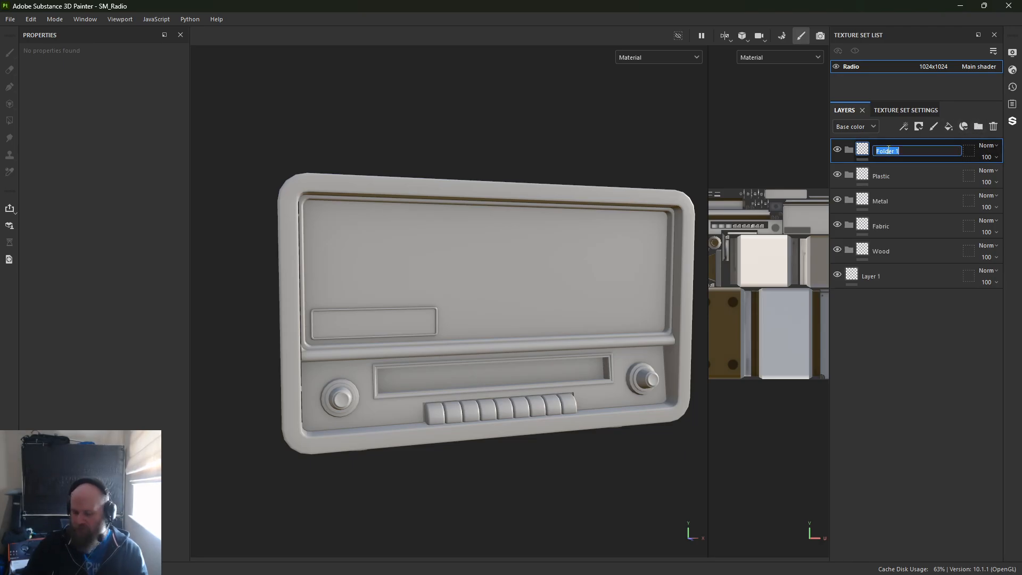
pyautogui.write('Dials')
pyautogui.press('Return')
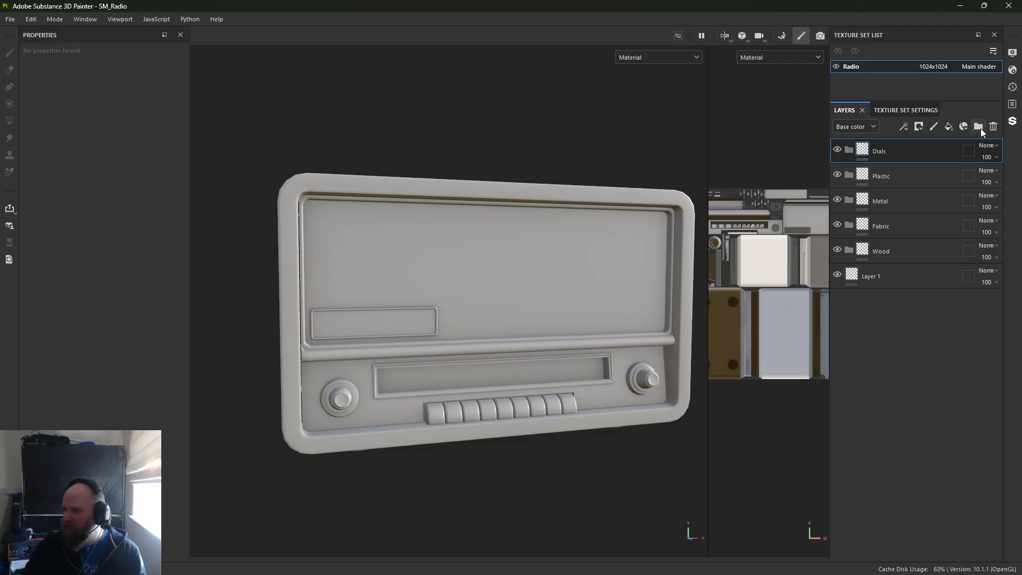
# Add a folder named Buttons above the Dials folder
pyautogui.click(979, 128)
pyautogui.doubleClick(887, 151)
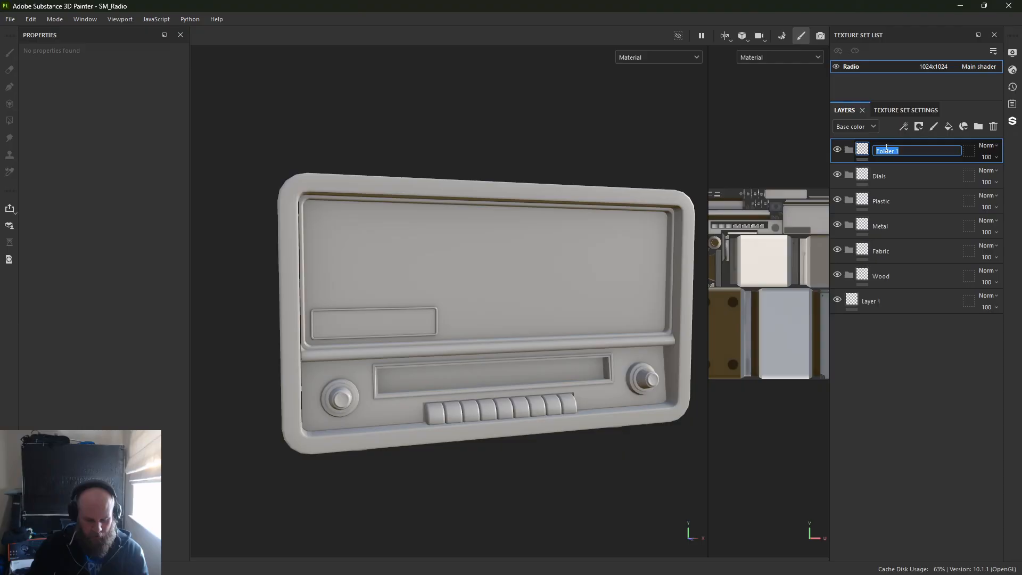
pyautogui.write('Button')
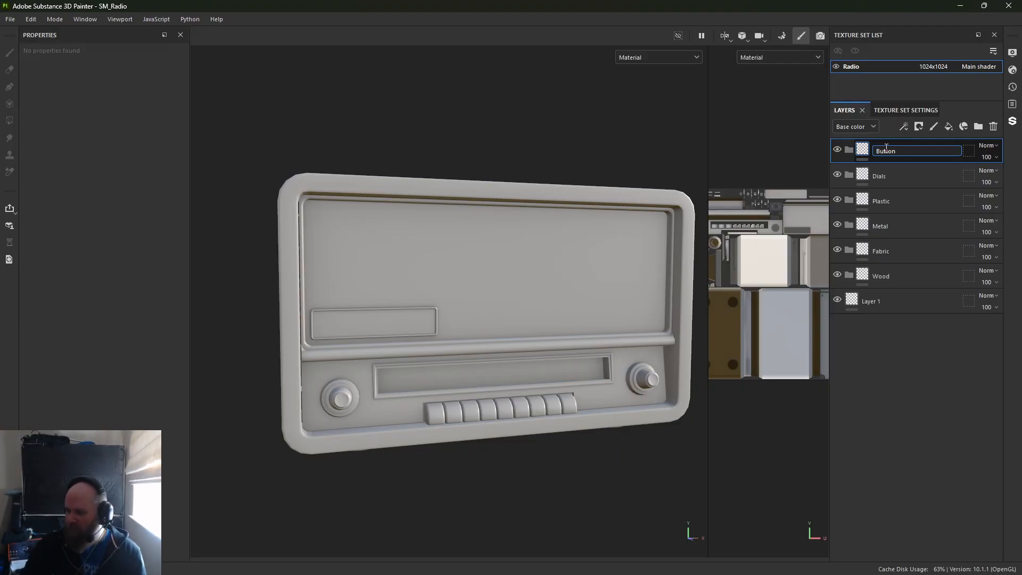
pyautogui.write('s')
pyautogui.press('Return')
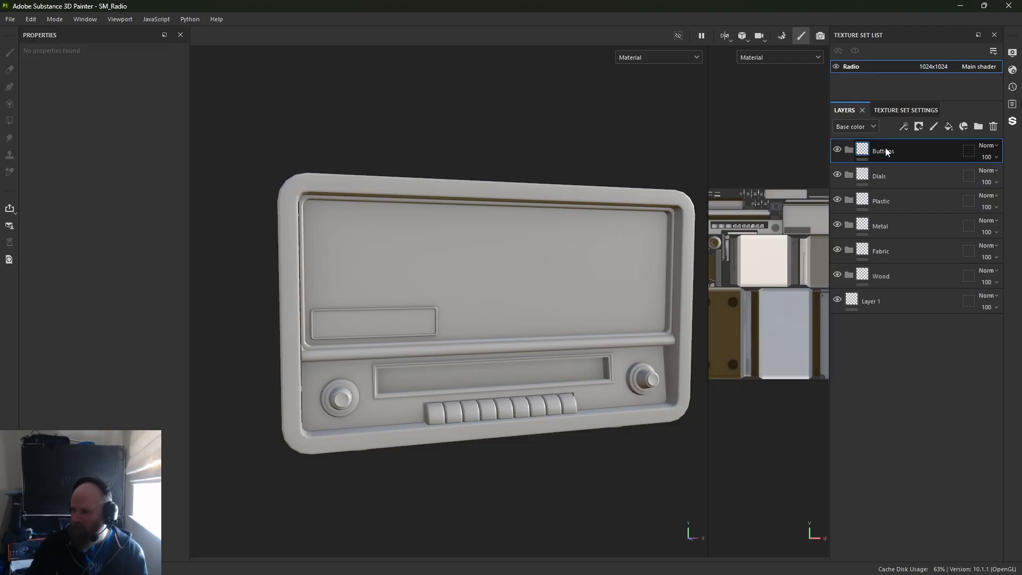
# Add a folder named Display above the Buttons folder
pyautogui.click(979, 127)
pyautogui.doubleClick(882, 152)
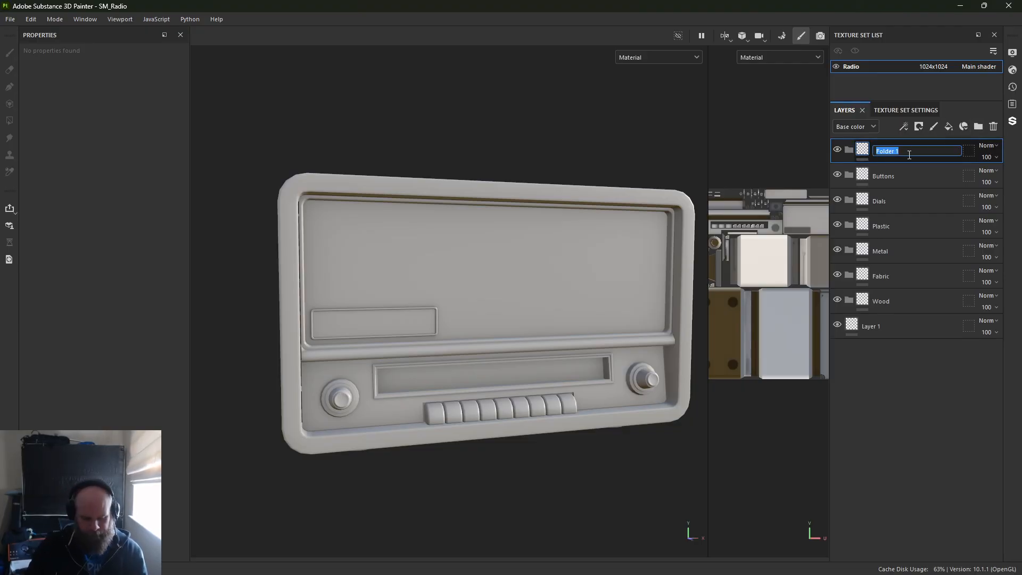
pyautogui.write('S')
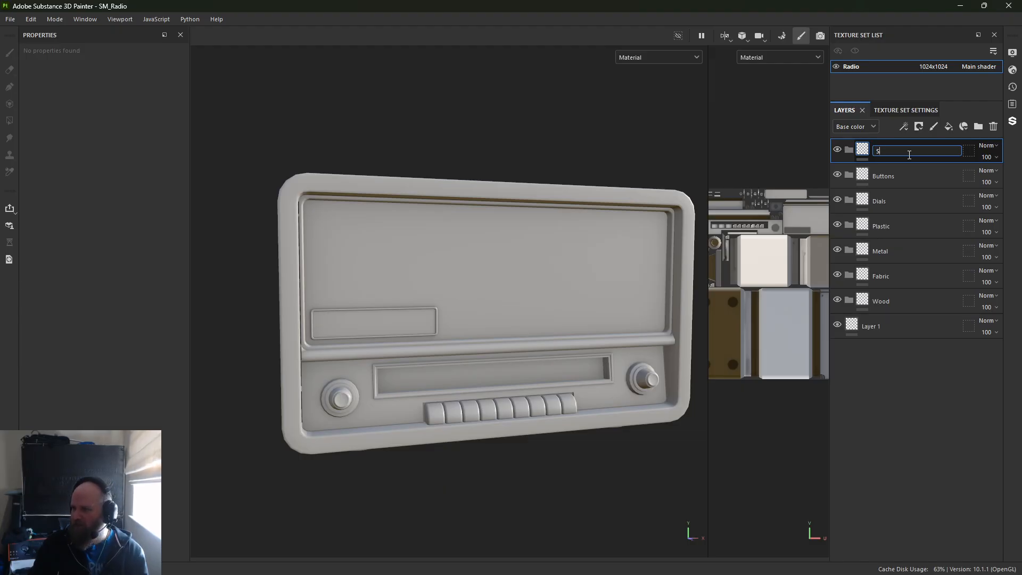
pyautogui.press('BackSpace')
pyautogui.write('D')
pyautogui.write('ios')
pyautogui.press('BackSpace')
pyautogui.press('BackSpace')
pyautogui.write('s')
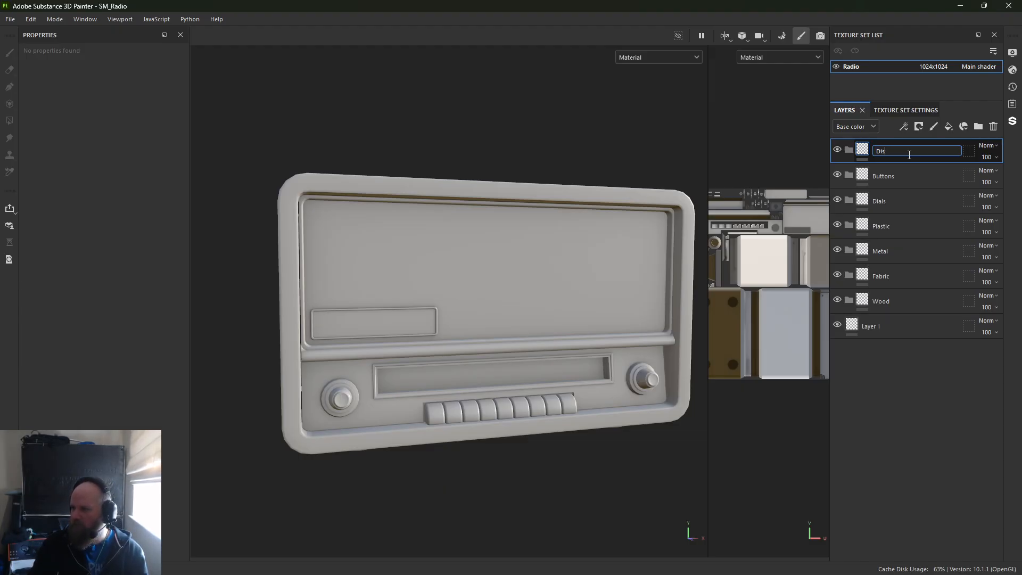
pyautogui.write('play')
pyautogui.press('Return')
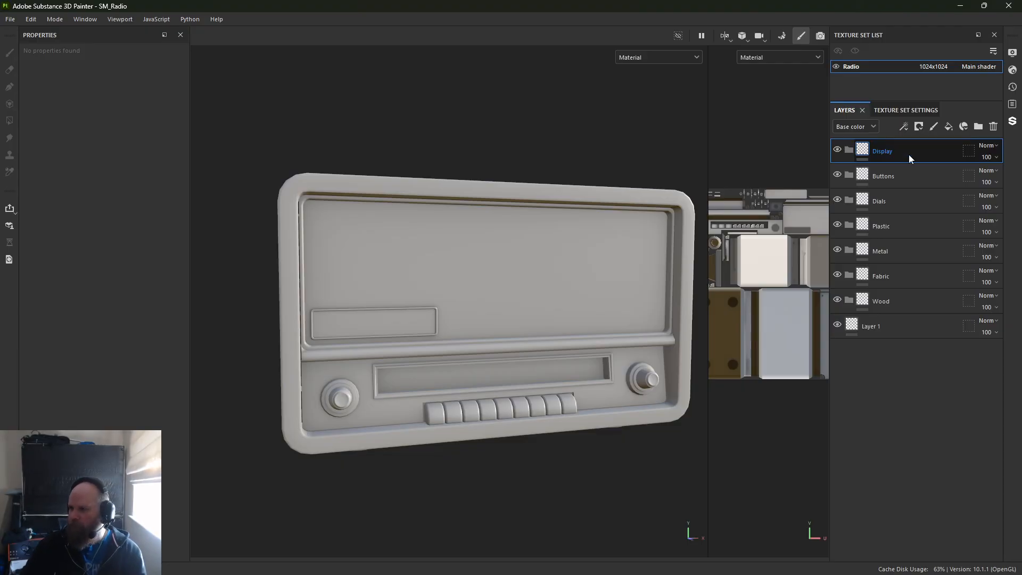
# Add a folder named Back Board above the Display folder for the radio's rear panel
pyautogui.keyDown('alt'); pyautogui.moveTo(314, 314); pyautogui.dragTo(252, 258); pyautogui.keyUp('alt')
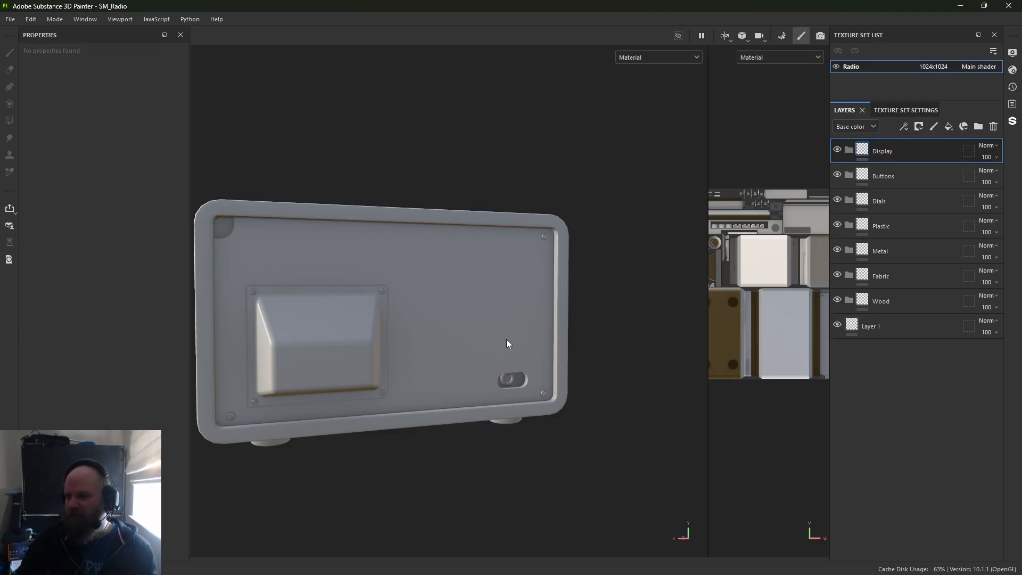
pyautogui.click(979, 127)
pyautogui.doubleClick(888, 151)
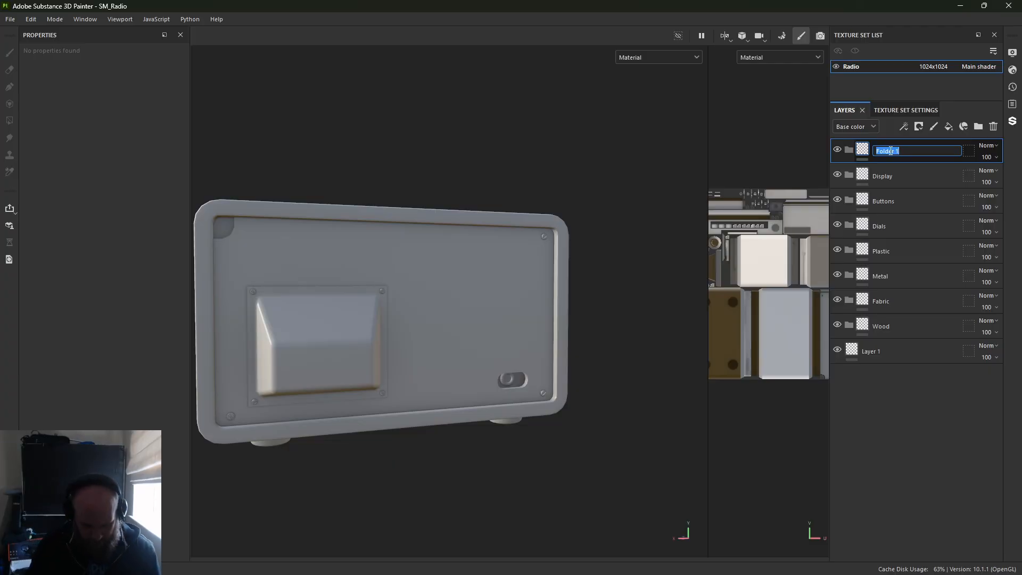
pyautogui.write('Back Board')
pyautogui.press('Return')
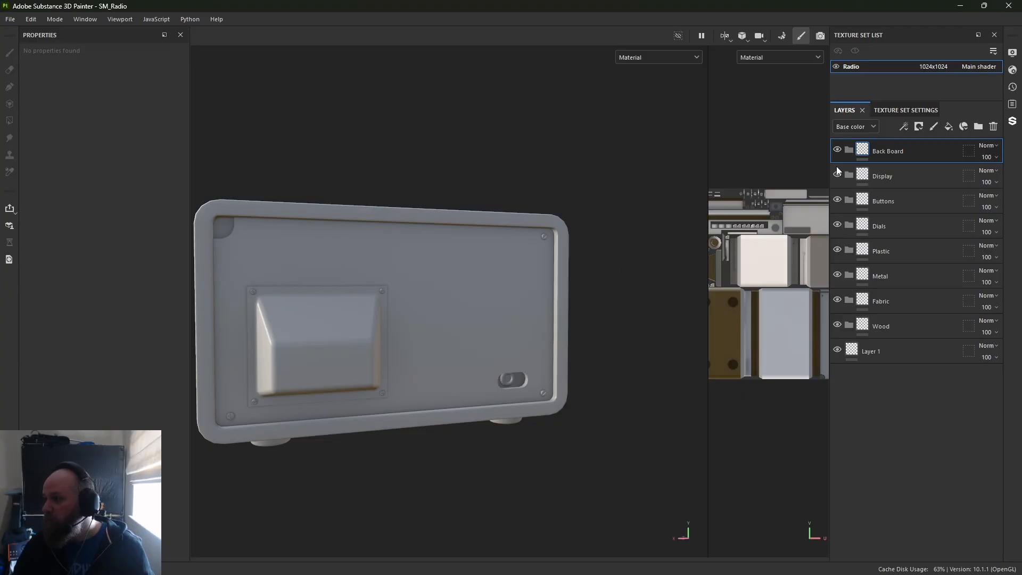
# Add a folder named Screws above the Back Board folder
pyautogui.click(977, 127)
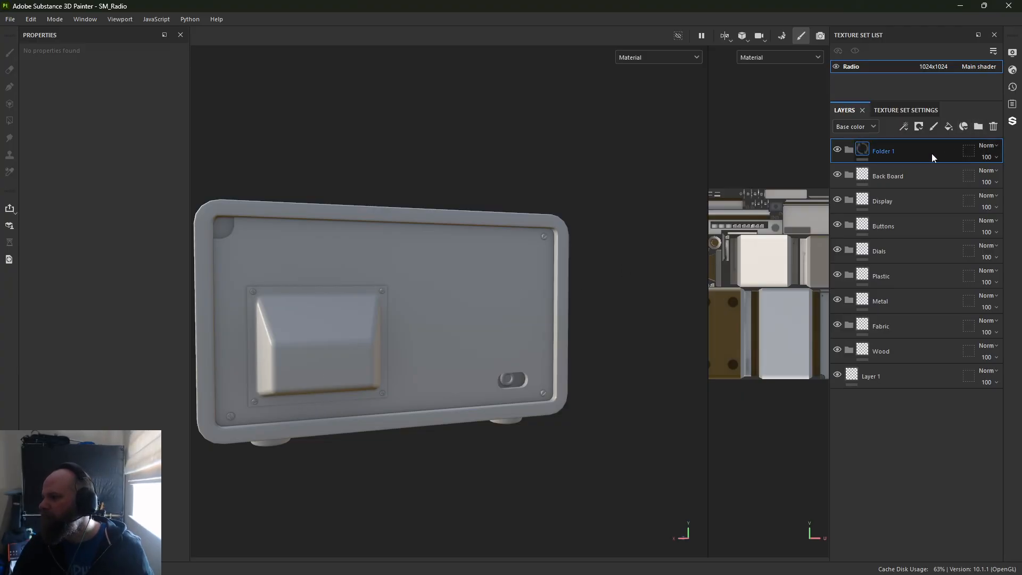
pyautogui.doubleClick(888, 152)
pyautogui.write('Screws')
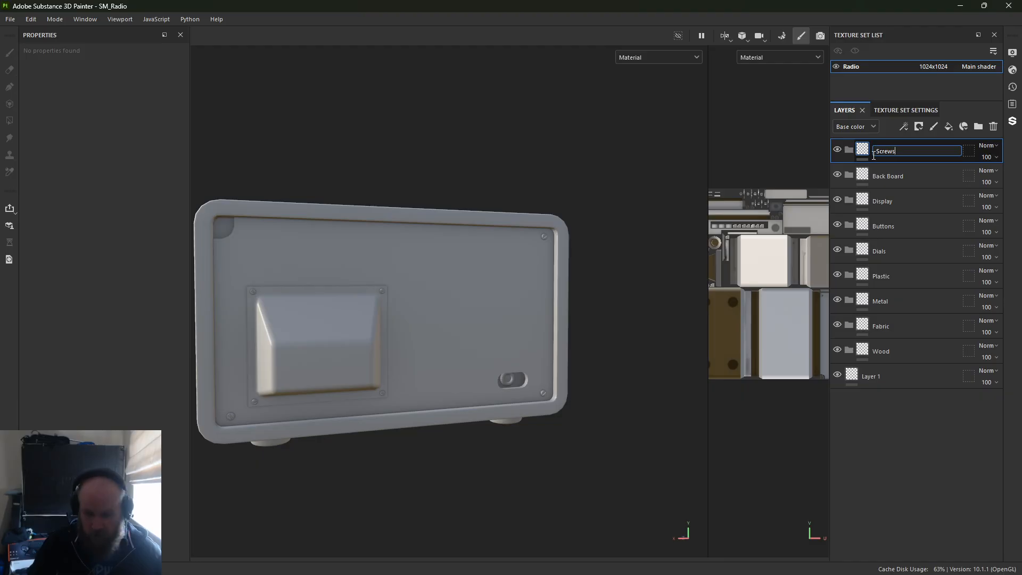
pyautogui.press('Return')
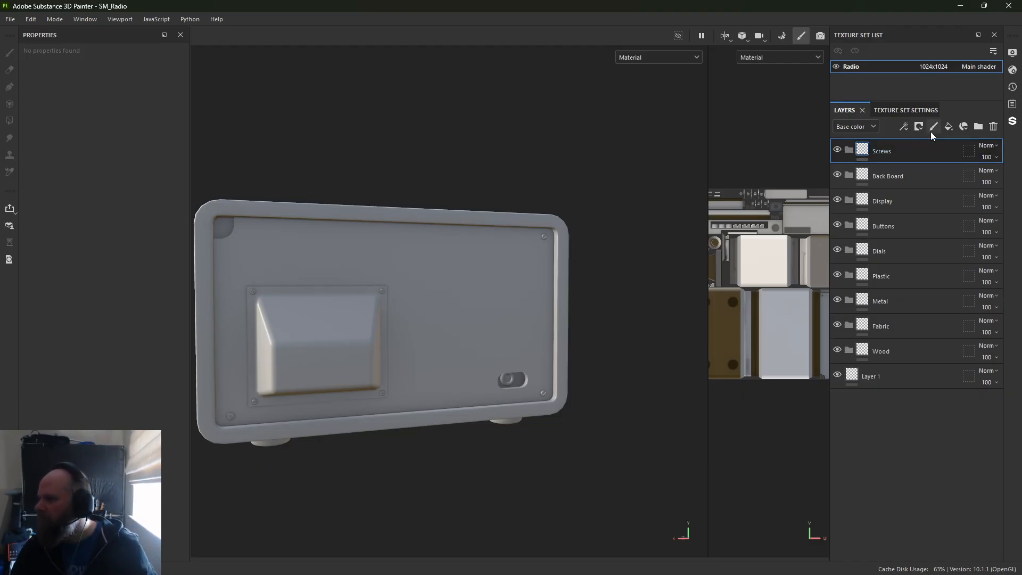
# Add a folder named Radiator above the Screws folder
pyautogui.click(981, 128)
pyautogui.doubleClick(884, 150)
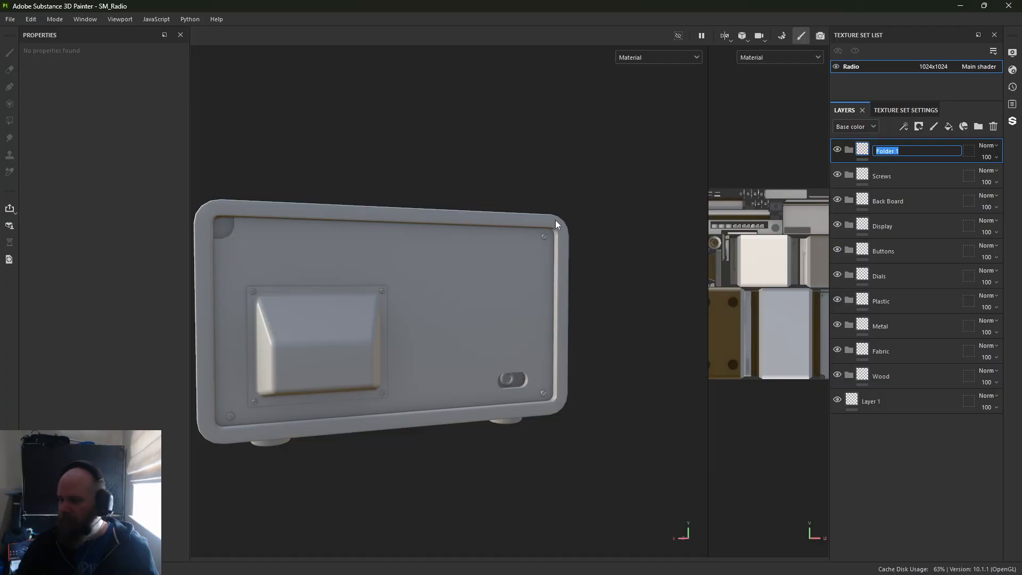
pyautogui.write('Radio')
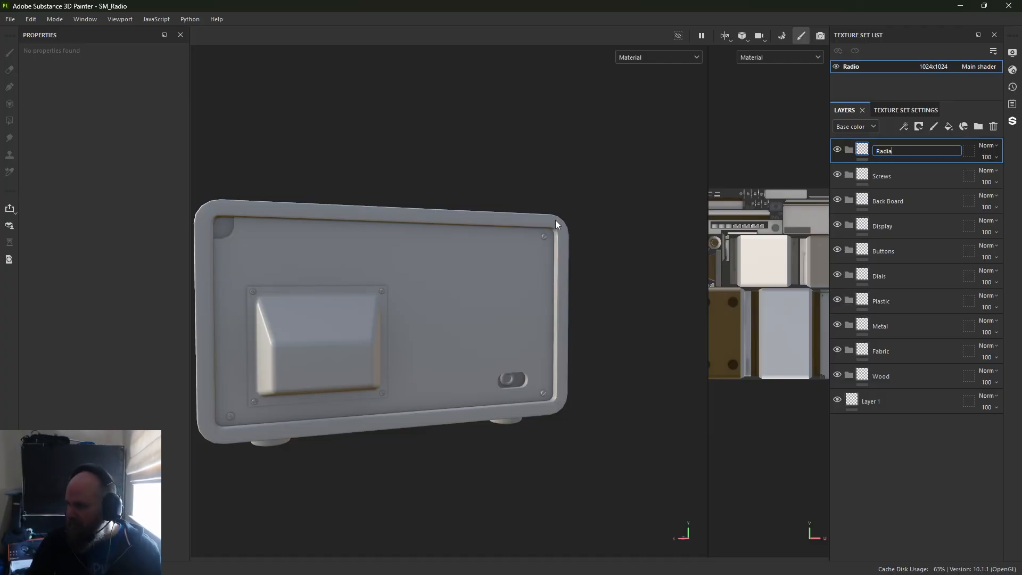
pyautogui.write('tor')
pyautogui.press('Return')
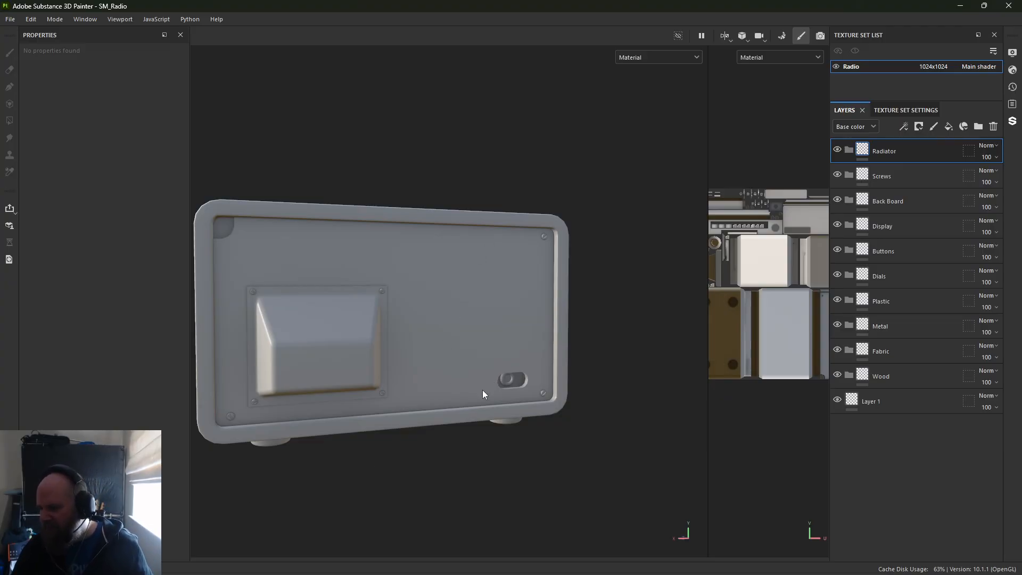
pyautogui.keyDown('alt'); pyautogui.moveTo(483, 394); pyautogui.dragTo(521, 386); pyautogui.keyUp('alt')
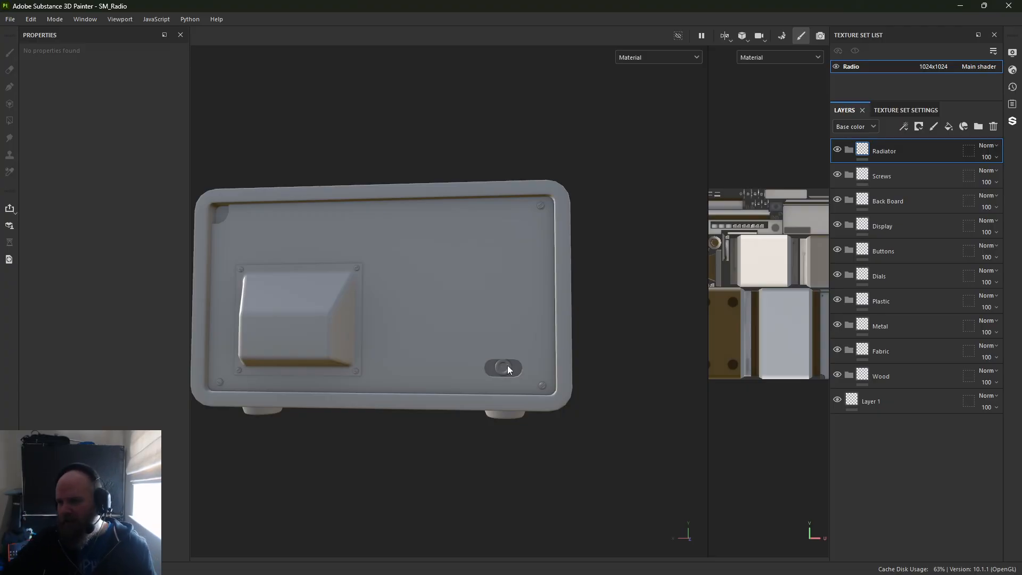
pyautogui.keyDown('alt'); pyautogui.moveTo(507, 365); pyautogui.dragTo(309, 359); pyautogui.keyUp('alt')
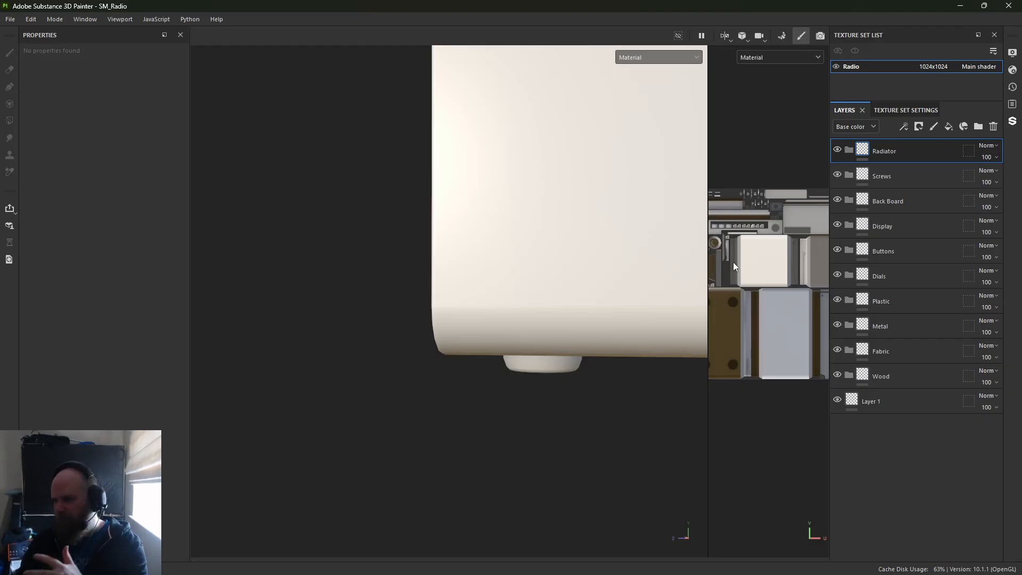
# Rename the Screws folder as BITS
pyautogui.scroll(-5, 592, 313)
pyautogui.keyDown('alt'); pyautogui.moveTo(534, 314); pyautogui.dragTo(686, 300); pyautogui.keyUp('alt')
pyautogui.keyDown('alt'); pyautogui.moveTo(562, 306); pyautogui.dragTo(563, 313, button='middle'); pyautogui.keyUp('alt')
pyautogui.doubleClick(887, 151)
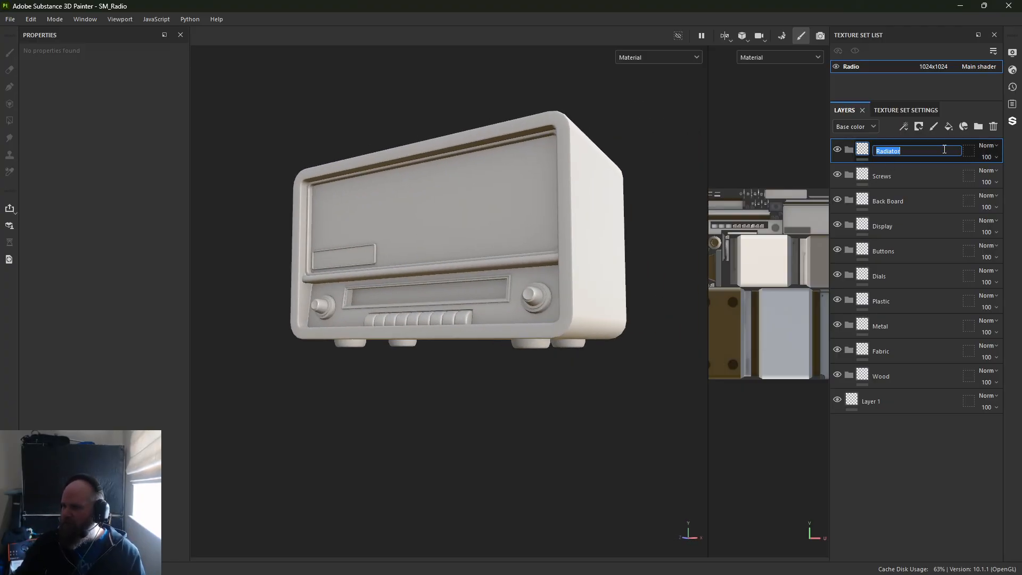
pyautogui.doubleClick(897, 178)
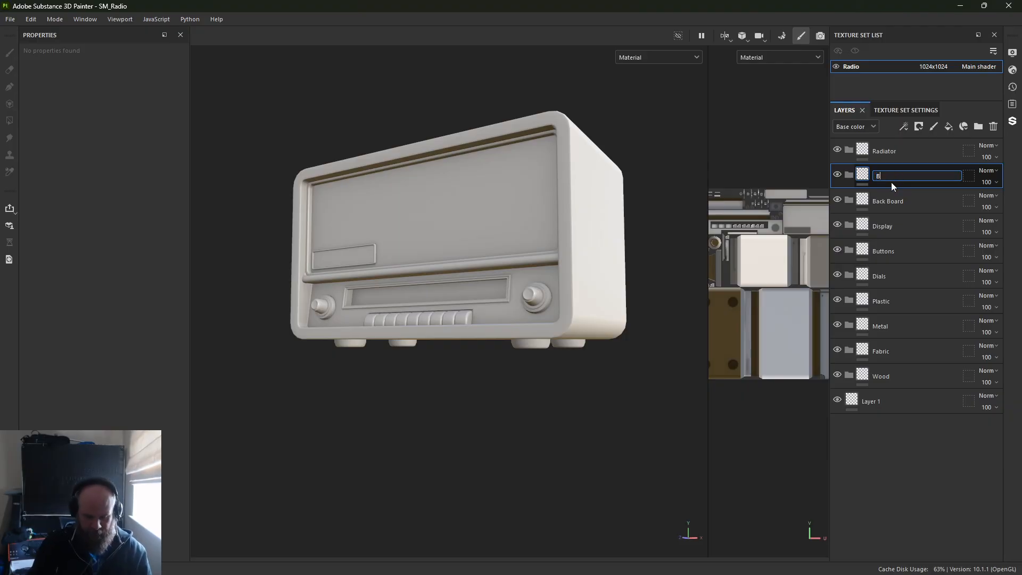
pyautogui.press('Return')
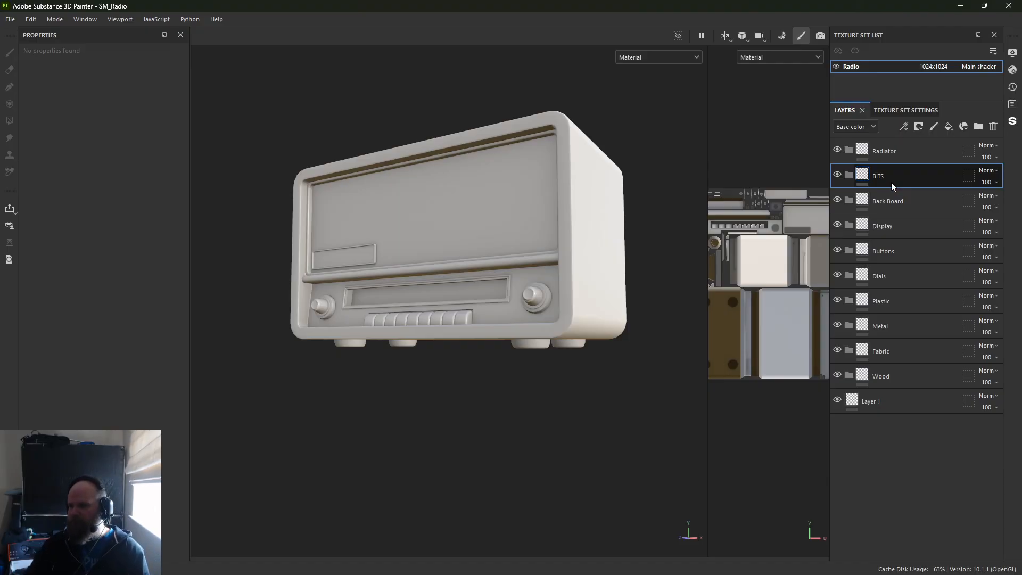
# Add a fill layer inside the Wood folder with only the color channel enabled and a red base color
pyautogui.keyDown('alt'); pyautogui.moveTo(384, 364); pyautogui.dragTo(559, 383); pyautogui.keyUp('alt')
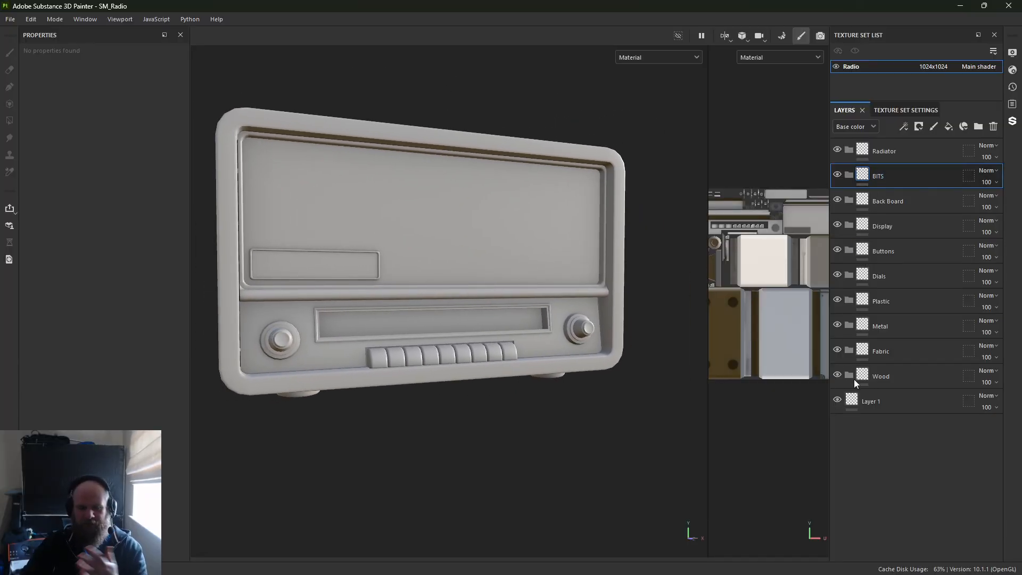
pyautogui.click(902, 383)
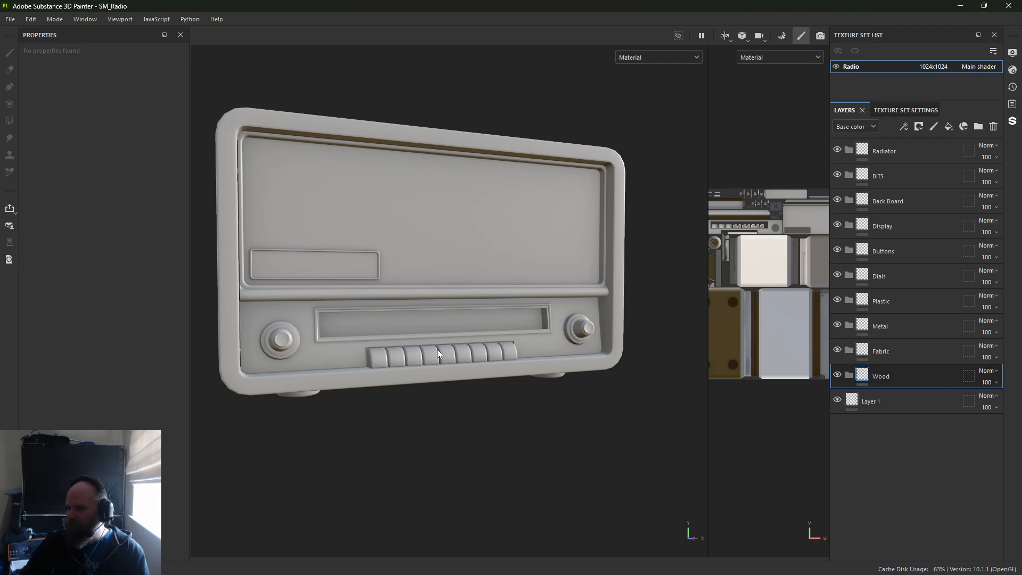
pyautogui.keyDown('alt'); pyautogui.moveTo(395, 296); pyautogui.dragTo(432, 324, button='middle'); pyautogui.keyUp('alt')
pyautogui.keyDown('alt'); pyautogui.moveTo(432, 325); pyautogui.dragTo(419, 305, button='right'); pyautogui.keyUp('alt')
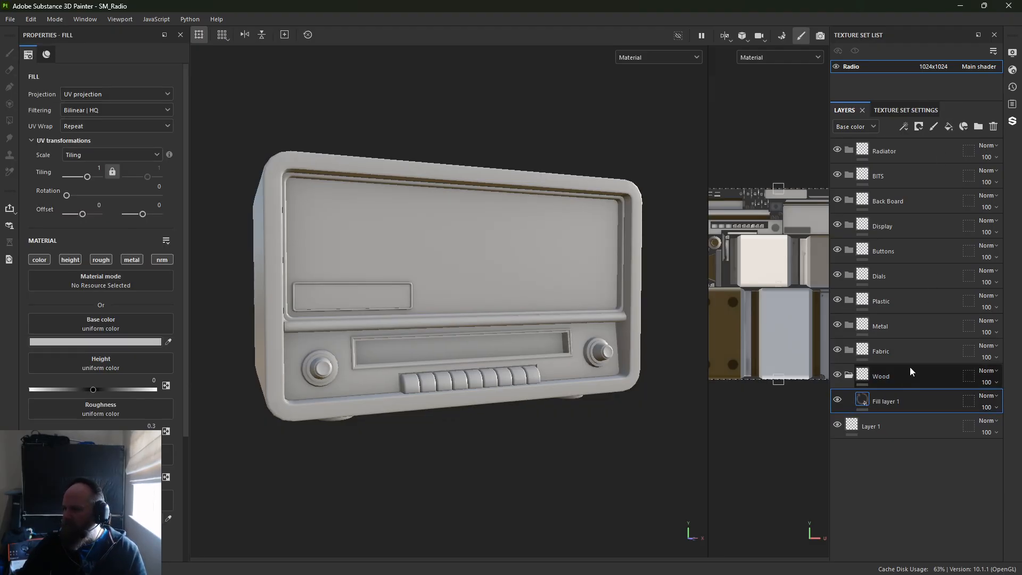
pyautogui.click(47, 259)
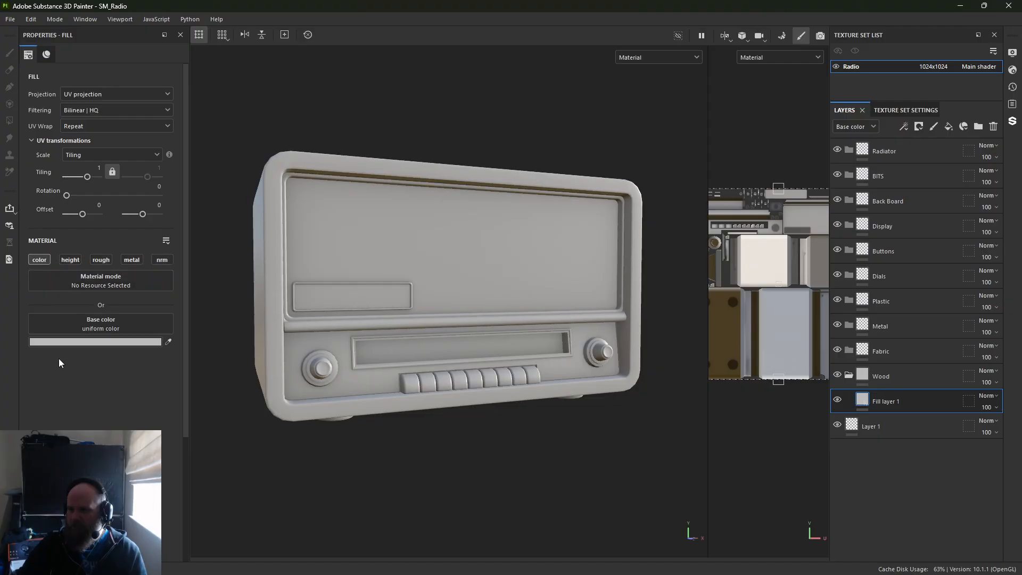
pyautogui.click(69, 341)
pyautogui.click(115, 409)
pyautogui.click(149, 412)
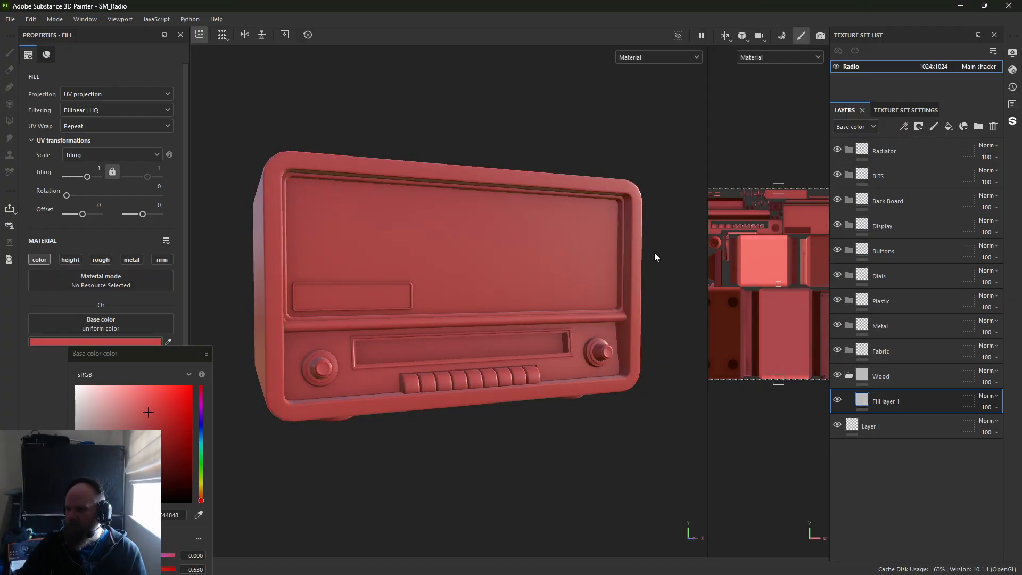
# Add a black mask to the Wood folder and set the Polygon Fill tool to UV chunk fill mode
pyautogui.rightClick(866, 380)
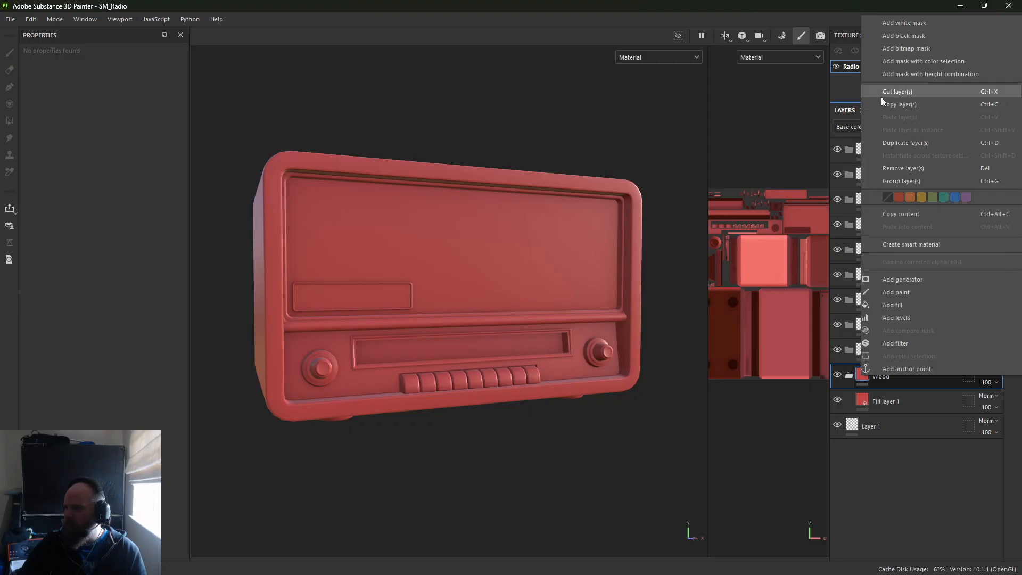
pyautogui.click(896, 35)
pyautogui.rightClick(877, 375)
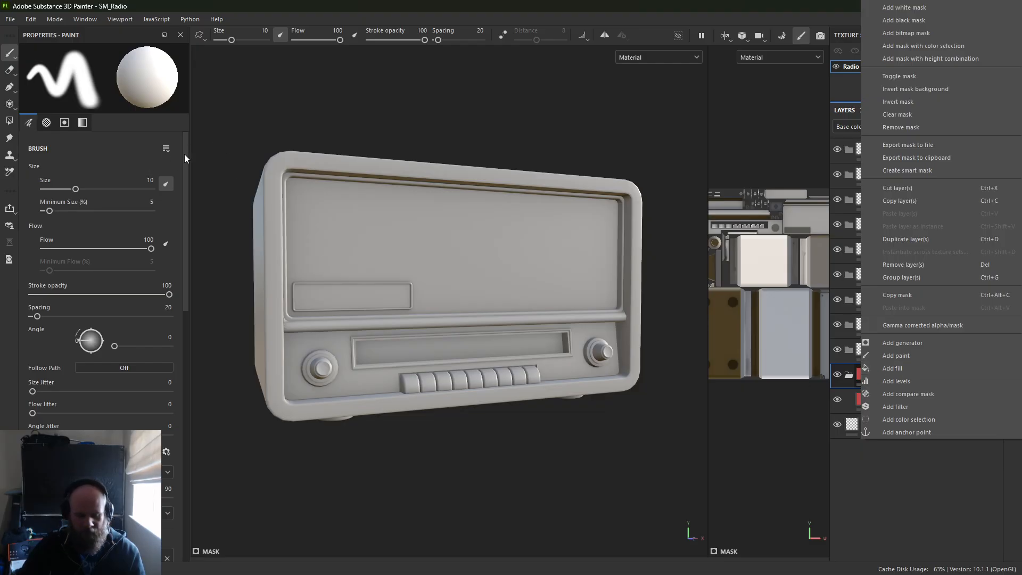
pyautogui.click(378, 274)
pyautogui.press('4')
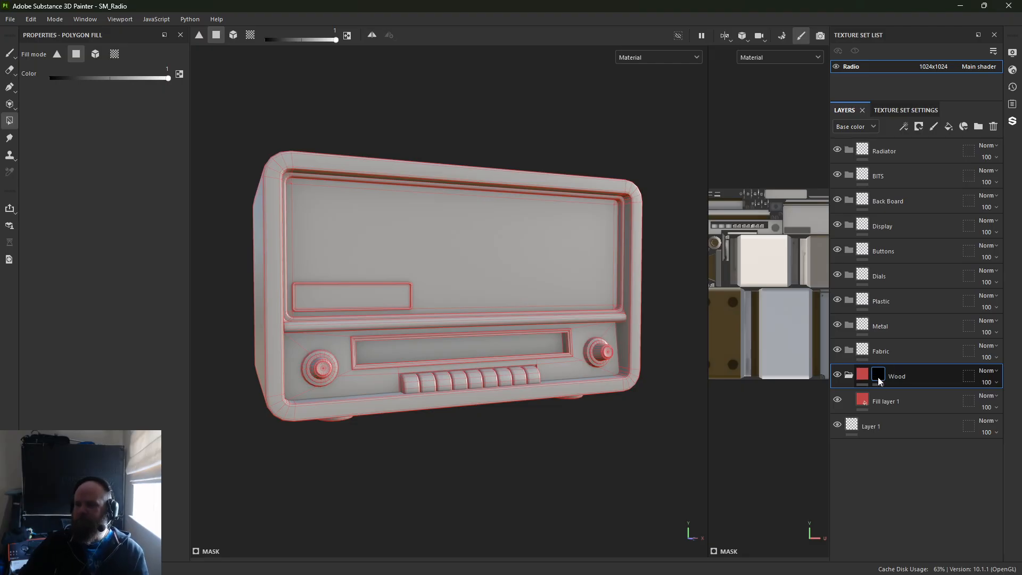
pyautogui.moveTo(878, 378)
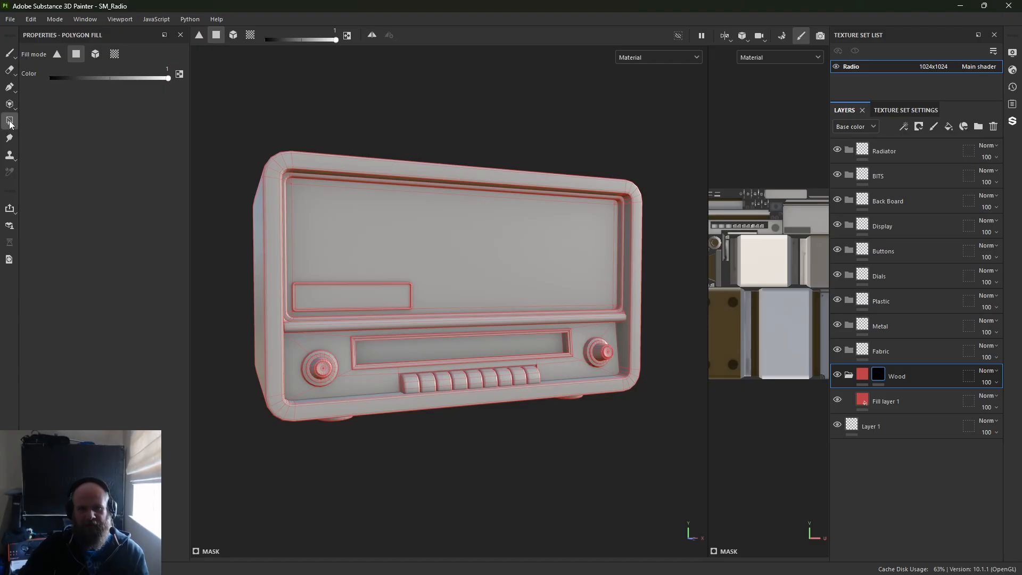
pyautogui.click(114, 54)
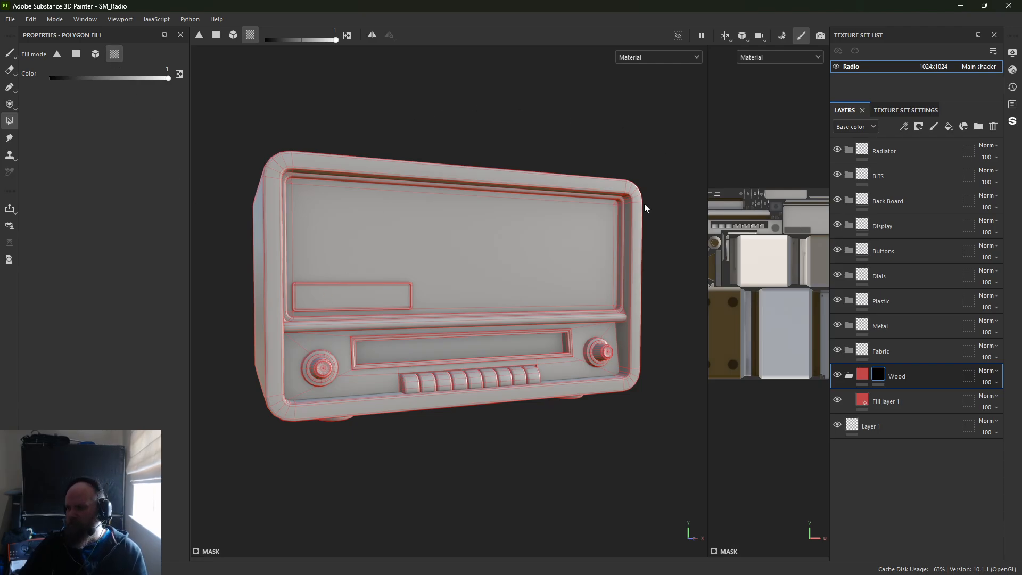
# Fill the top, bottom and both sides of the radio's outer casing into the Wood folder's mask
pyautogui.keyDown('alt'); pyautogui.moveTo(287, 170); pyautogui.dragTo(320, 195); pyautogui.keyUp('alt')
pyautogui.keyDown('alt'); pyautogui.moveTo(297, 162); pyautogui.dragTo(363, 220); pyautogui.keyUp('alt')
pyautogui.click(273, 133)
pyautogui.click(270, 206)
pyautogui.keyDown('alt'); pyautogui.moveTo(281, 272); pyautogui.dragTo(208, 259); pyautogui.keyUp('alt')
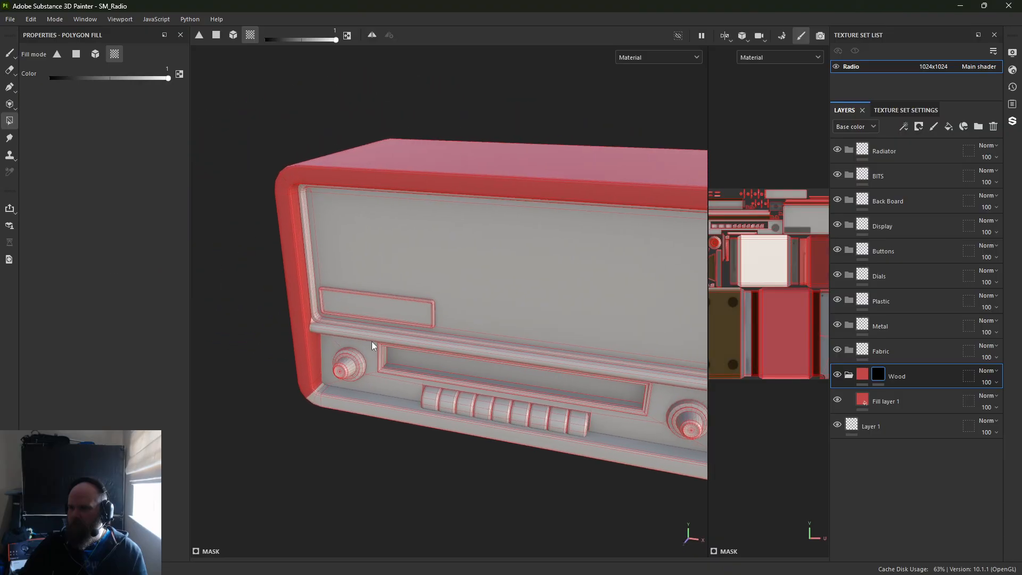
pyautogui.keyDown('alt'); pyautogui.moveTo(362, 404); pyautogui.dragTo(359, 291); pyautogui.keyUp('alt')
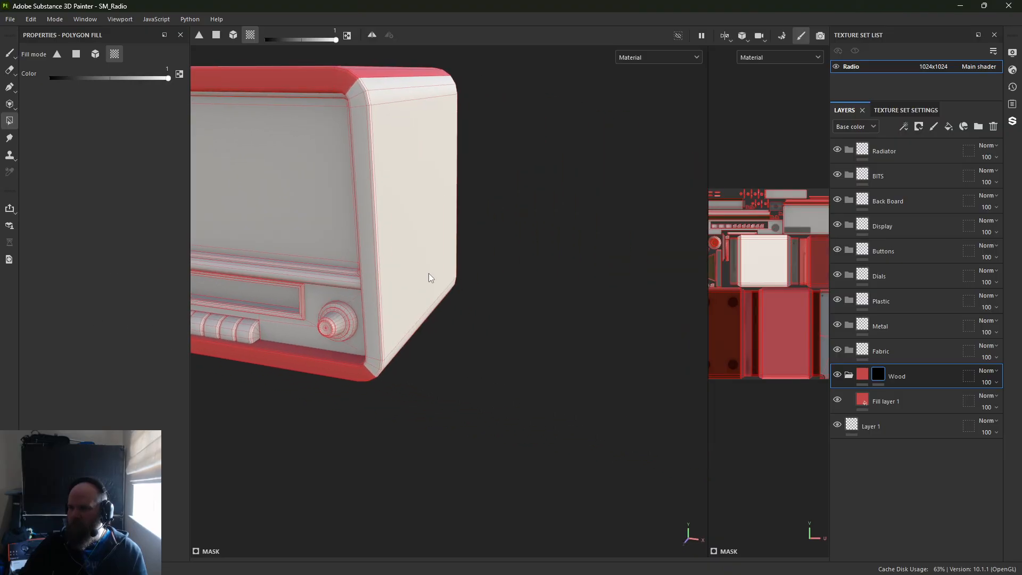
pyautogui.click(395, 231)
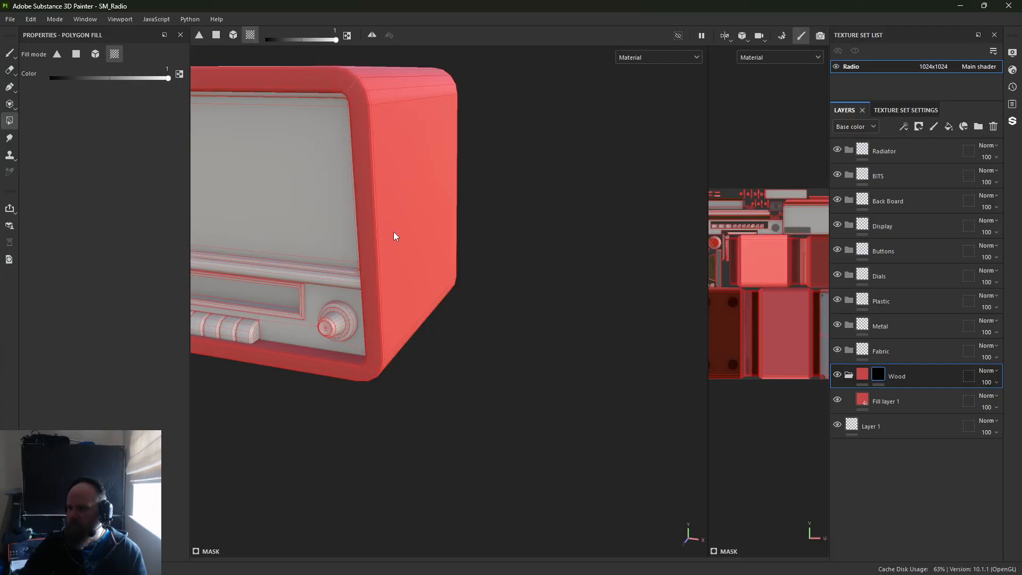
pyautogui.keyDown('alt'); pyautogui.moveTo(394, 232); pyautogui.dragTo(222, 227); pyautogui.keyUp('alt')
pyautogui.keyDown('alt'); pyautogui.moveTo(392, 221); pyautogui.dragTo(194, 181); pyautogui.keyUp('alt')
pyautogui.keyDown('alt'); pyautogui.moveTo(720, 288); pyautogui.dragTo(479, 250); pyautogui.keyUp('alt')
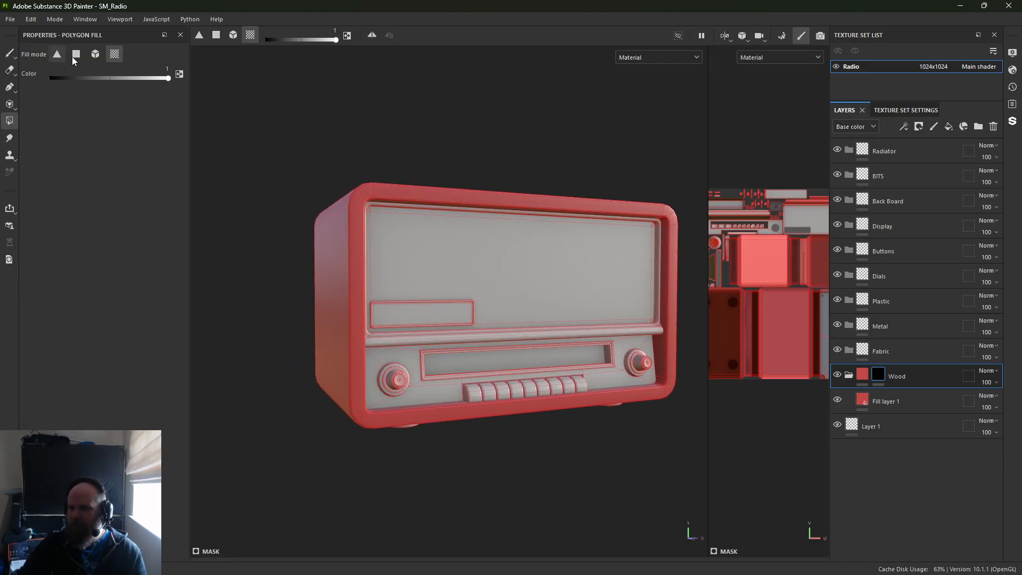
pyautogui.click(91, 18)
pyautogui.click(88, 19)
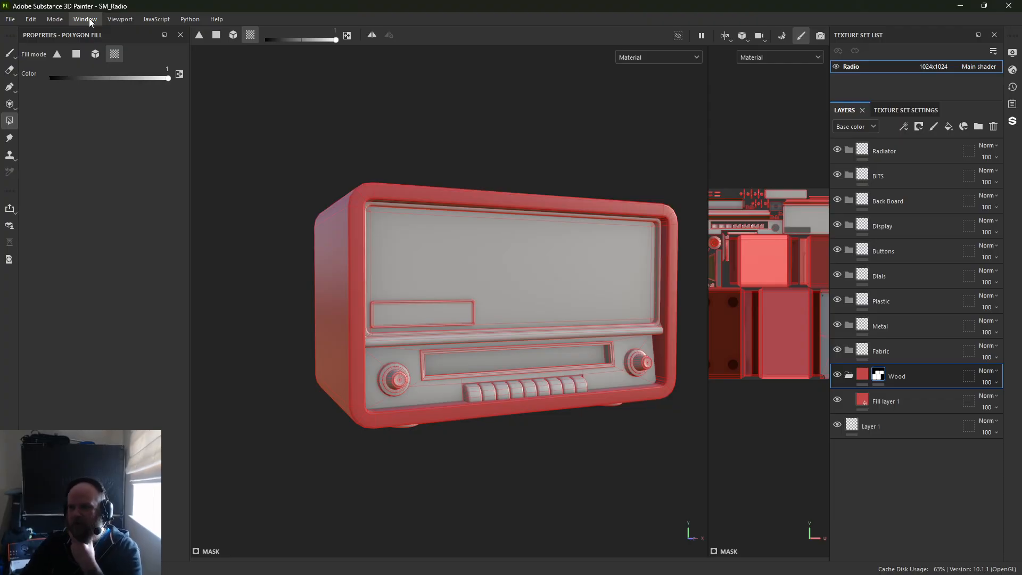
pyautogui.press('1')
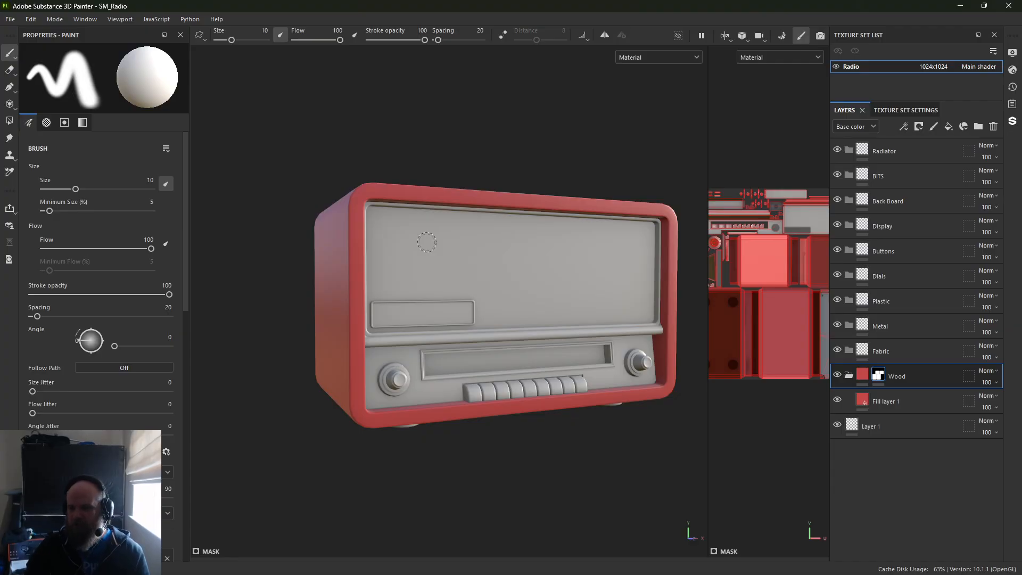
pyautogui.press('4')
pyautogui.press('1')
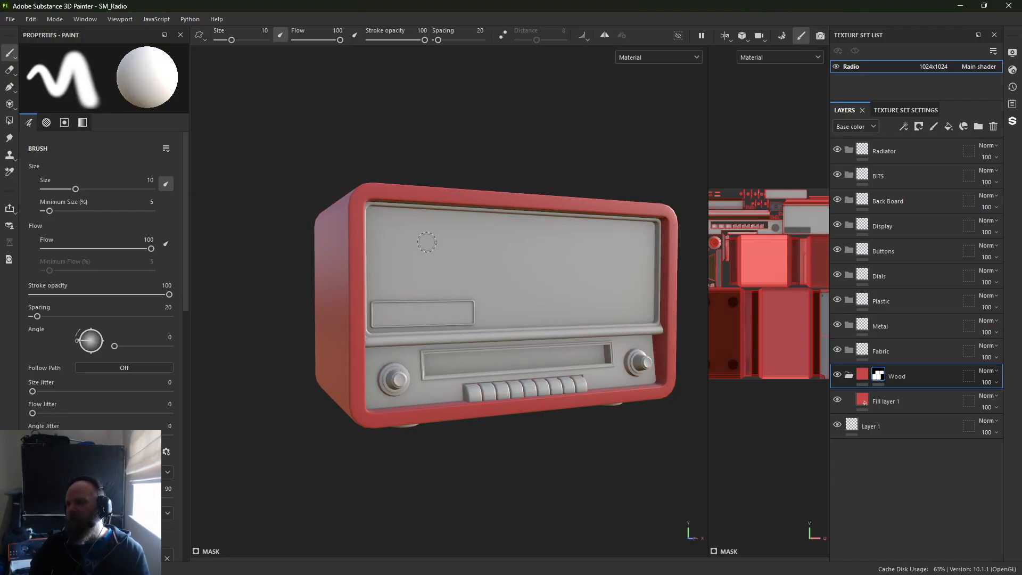
# Collapse the Wood folder and add a color-only fill layer with a muted blue base color inside the Fabric folder
pyautogui.click(849, 374)
pyautogui.click(866, 355)
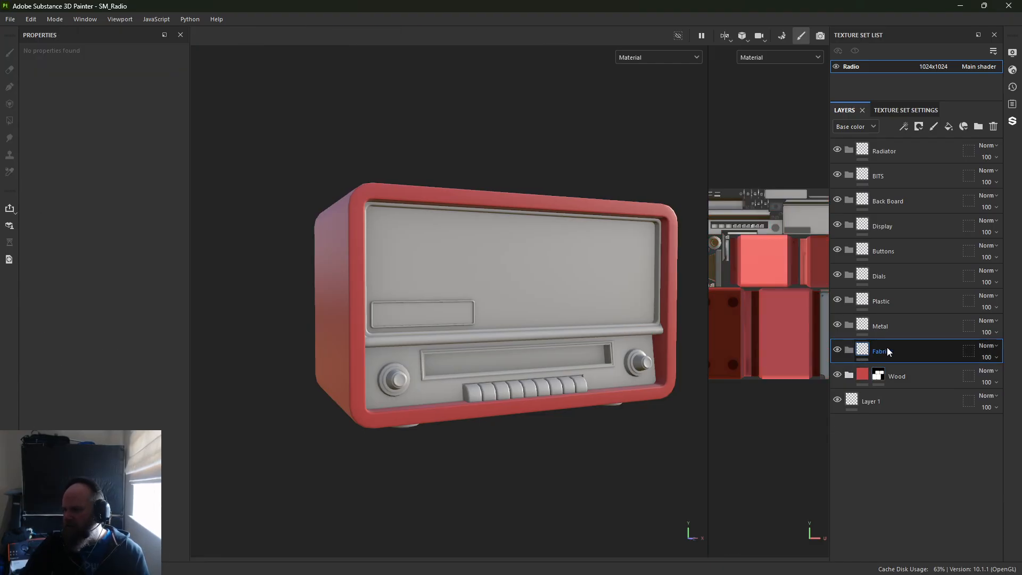
pyautogui.click(949, 127)
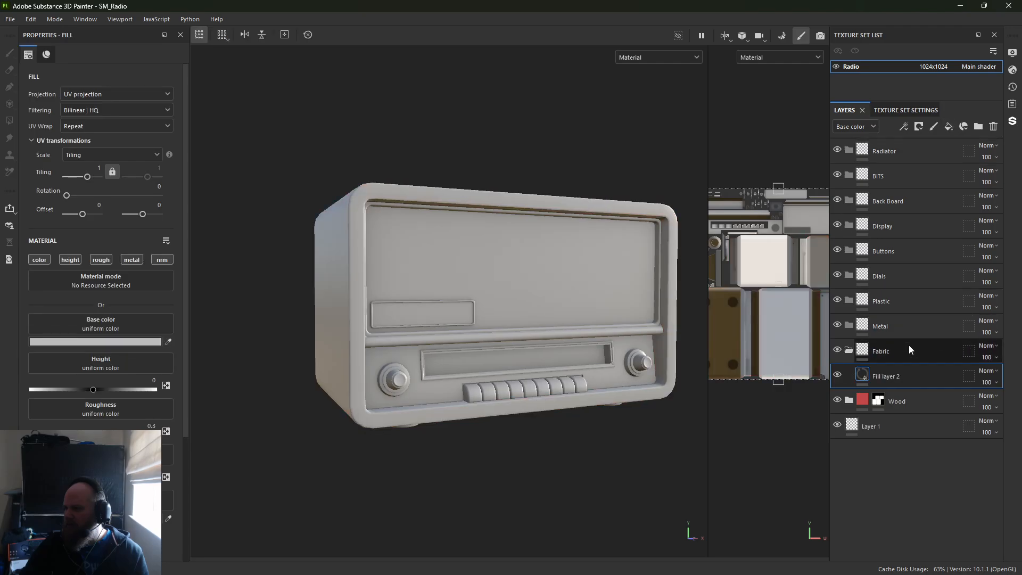
pyautogui.click(43, 259)
pyautogui.click(59, 341)
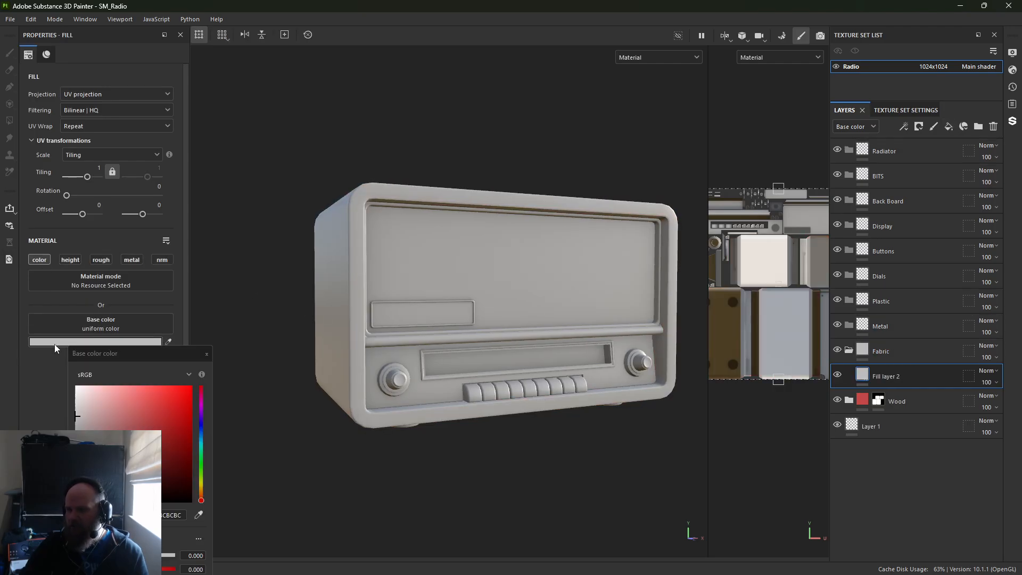
pyautogui.moveTo(89, 447); pyautogui.dragTo(126, 434)
pyautogui.click(200, 425)
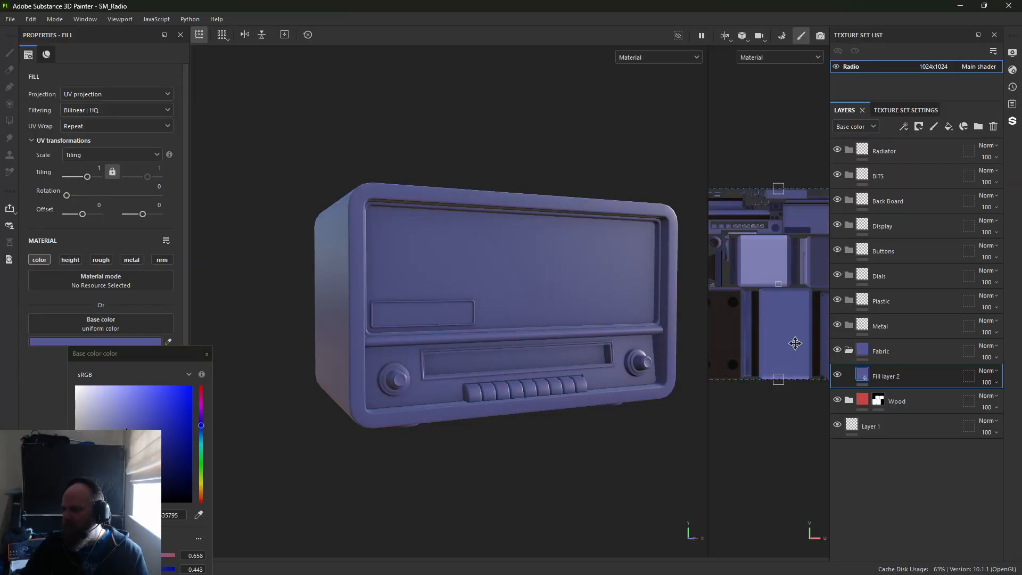
# Add a black mask to the Fabric folder and polygon-fill the large front speaker panel into it
pyautogui.rightClick(868, 352)
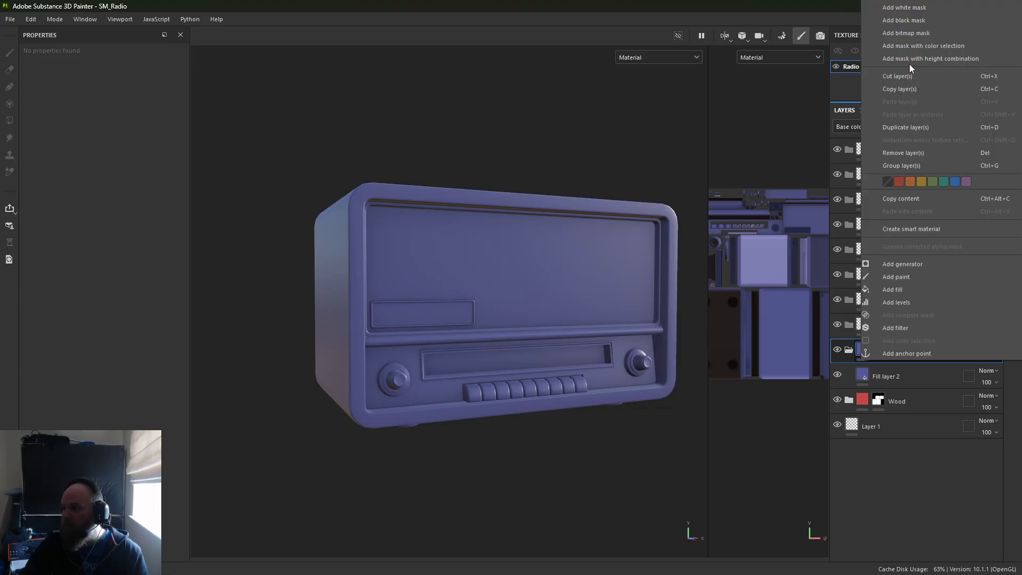
pyautogui.click(916, 21)
pyautogui.press('4')
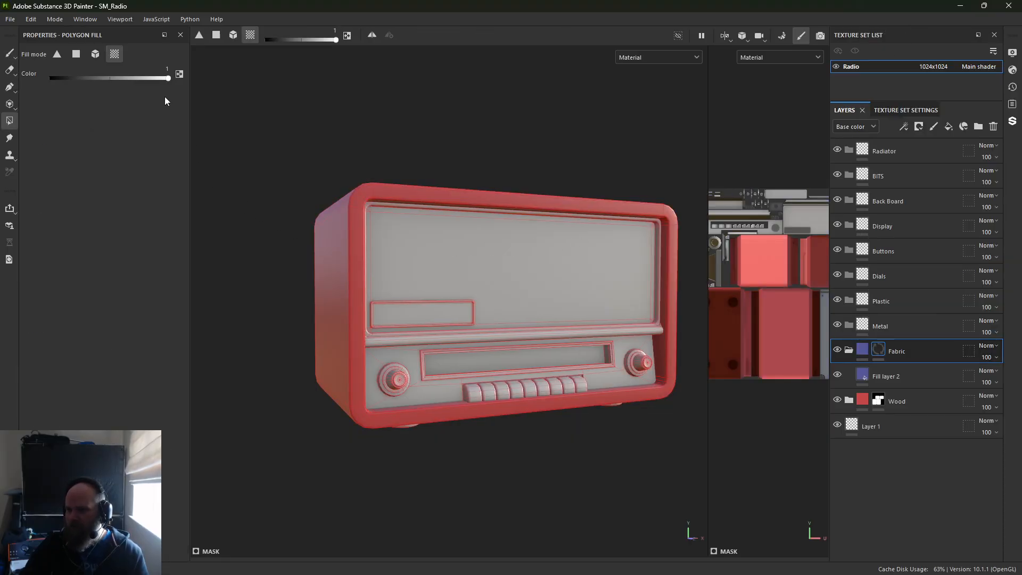
pyautogui.click(407, 244)
pyautogui.keyDown('alt'); pyautogui.moveTo(518, 273); pyautogui.dragTo(389, 272, button='middle'); pyautogui.keyUp('alt')
pyautogui.keyDown('alt'); pyautogui.moveTo(388, 272); pyautogui.dragTo(546, 339, button='right'); pyautogui.keyUp('alt')
pyautogui.keyDown('alt'); pyautogui.moveTo(545, 339); pyautogui.dragTo(478, 340); pyautogui.keyUp('alt')
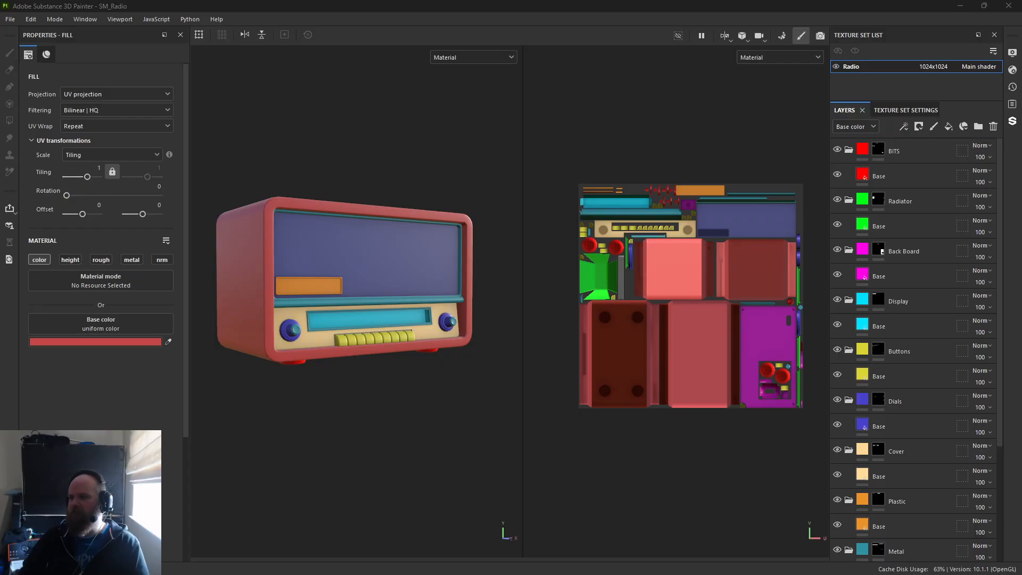
# Examine how the color-coded material areas are laid out on the UV sheet and across the radio
pyautogui.scroll(8, 666, 278)
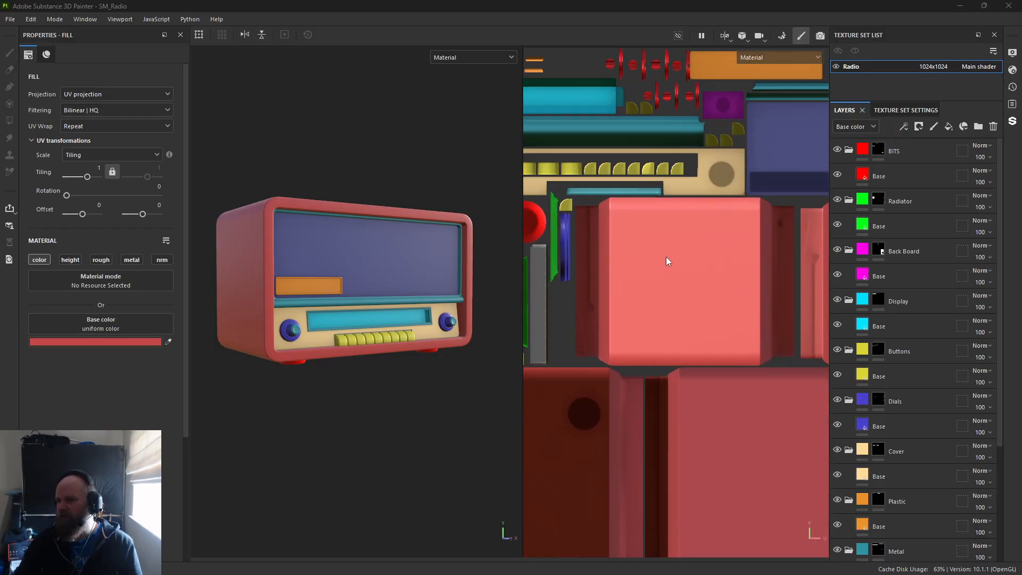
pyautogui.click(622, 185)
pyautogui.keyDown('alt'); pyautogui.moveTo(604, 188); pyautogui.dragTo(407, 276, button='middle'); pyautogui.keyUp('alt')
pyautogui.keyDown('alt'); pyautogui.moveTo(623, 294); pyautogui.dragTo(737, 55, button='middle'); pyautogui.keyUp('alt')
pyautogui.scroll(-4, 658, 285)
pyautogui.keyDown('alt'); pyautogui.moveTo(614, 176); pyautogui.dragTo(838, 269, button='middle'); pyautogui.keyUp('alt')
pyautogui.scroll(-4, 673, 295)
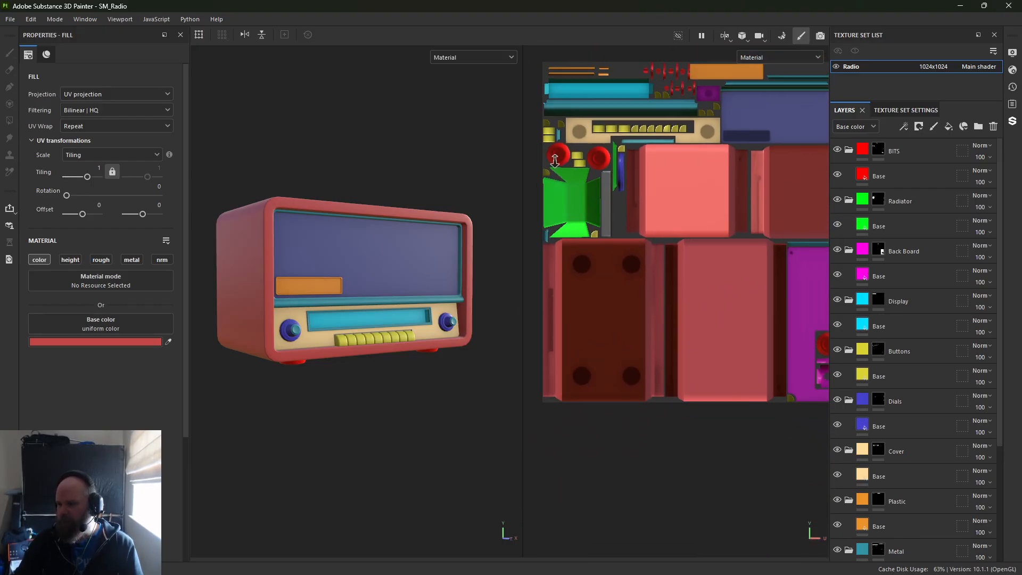
pyautogui.keyDown('alt'); pyautogui.moveTo(266, 261); pyautogui.dragTo(299, 263); pyautogui.keyUp('alt')
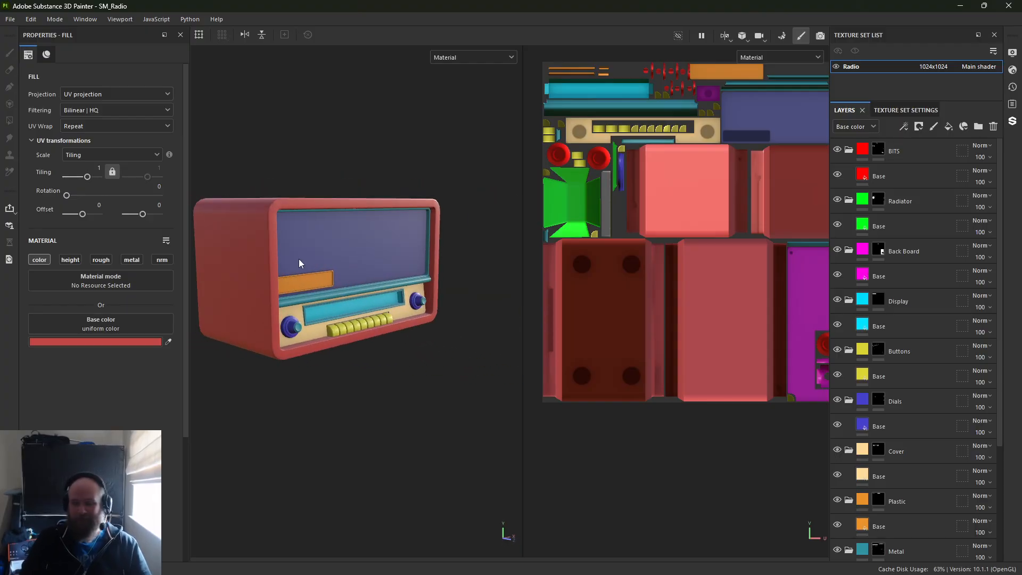
# Collapse all the material folders from BITS down to Fabric, leaving only the Wood folder expanded
pyautogui.click(849, 149)
pyautogui.click(849, 174)
pyautogui.click(849, 200)
pyautogui.click(848, 225)
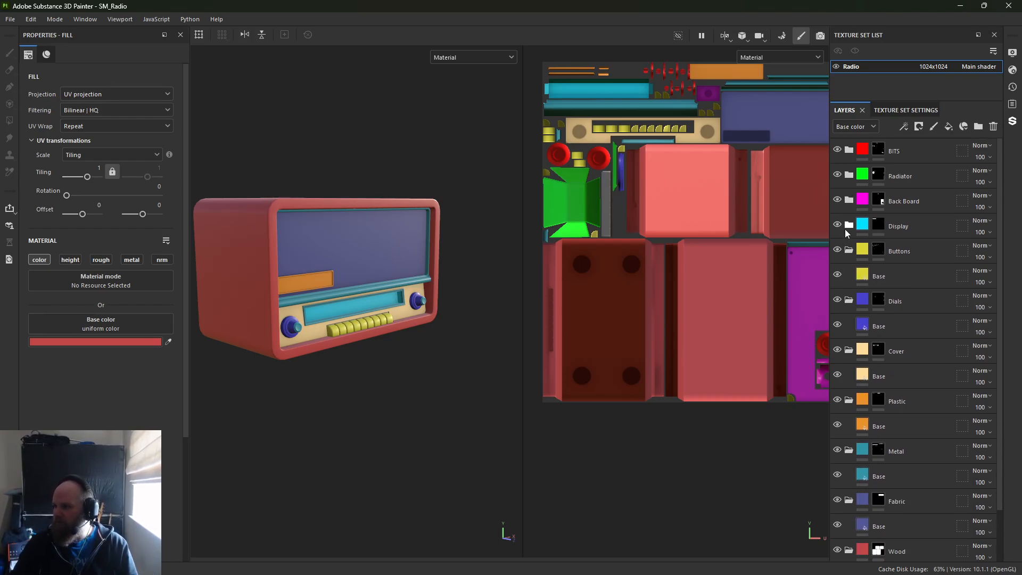
pyautogui.click(849, 249)
pyautogui.click(849, 275)
pyautogui.click(849, 300)
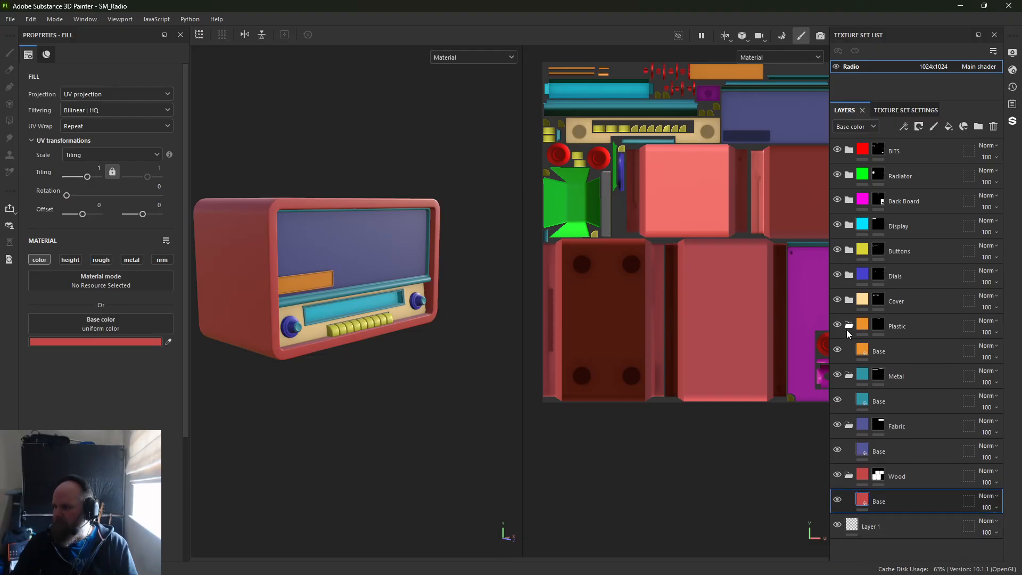
pyautogui.click(848, 325)
pyautogui.click(847, 351)
pyautogui.click(849, 376)
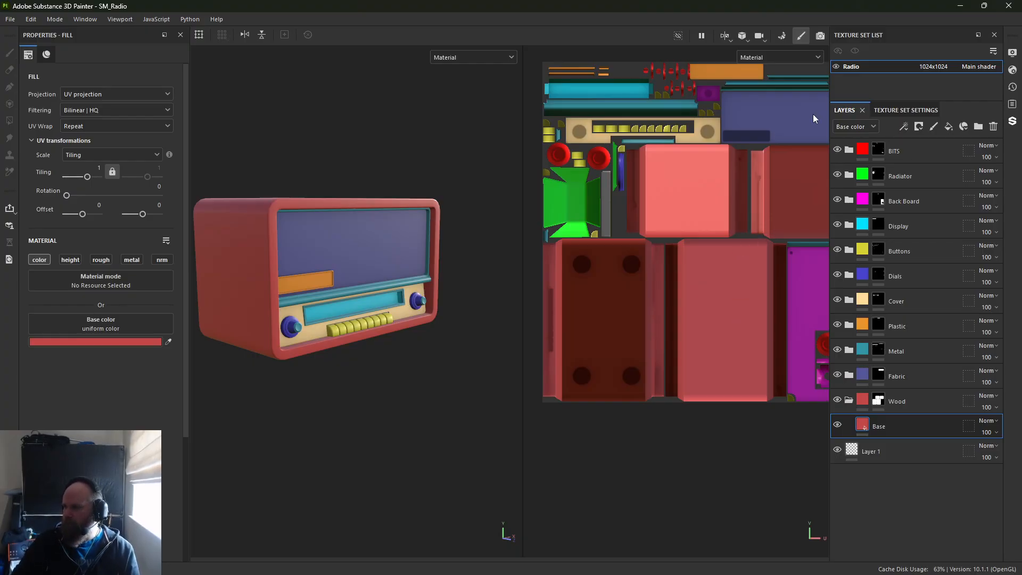
# Hide every material folder from Fabric up to BITS so that only Wood shows on the radio
pyautogui.moveTo(838, 375); pyautogui.dragTo(837, 150)
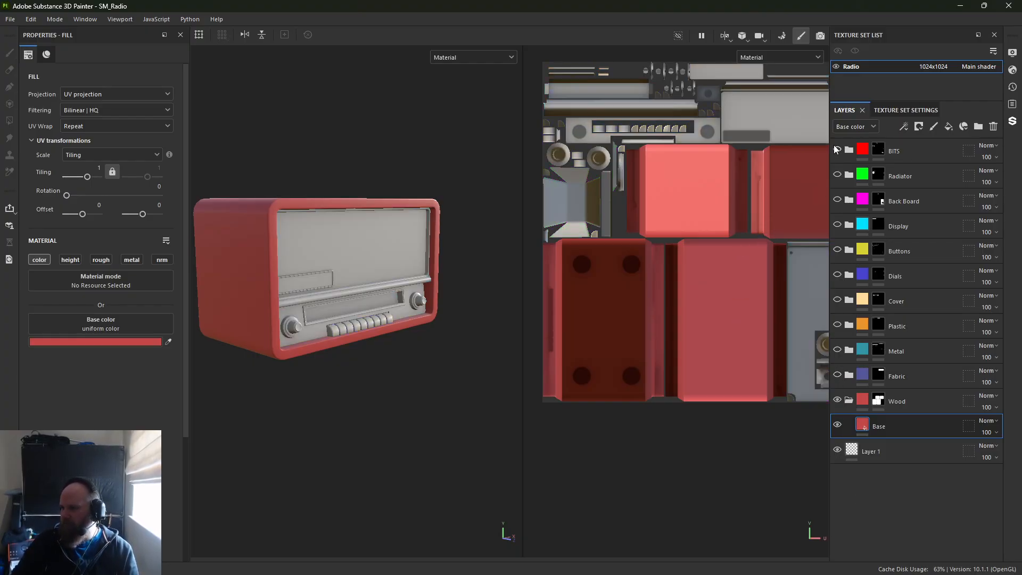
pyautogui.keyDown('alt'); pyautogui.moveTo(260, 254); pyautogui.dragTo(307, 249, button='middle'); pyautogui.keyUp('alt')
pyautogui.keyDown('alt'); pyautogui.moveTo(307, 248); pyautogui.dragTo(449, 407, button='right'); pyautogui.keyUp('alt')
pyautogui.keyDown('alt'); pyautogui.moveTo(449, 407); pyautogui.dragTo(397, 393); pyautogui.keyUp('alt')
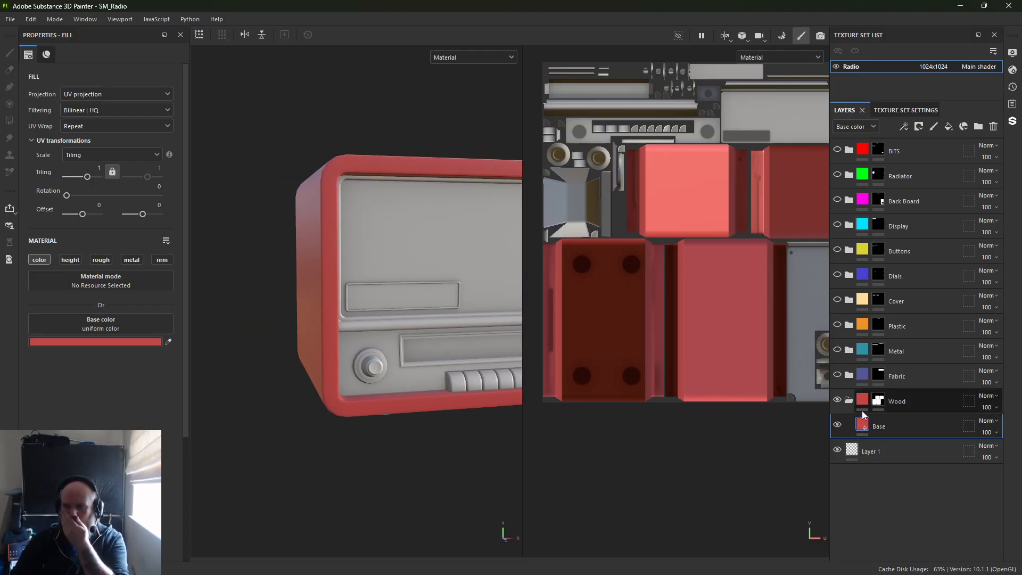
# Recolor the Wood folder's Base fill to a muted brown, hex 856C47
pyautogui.click(69, 345)
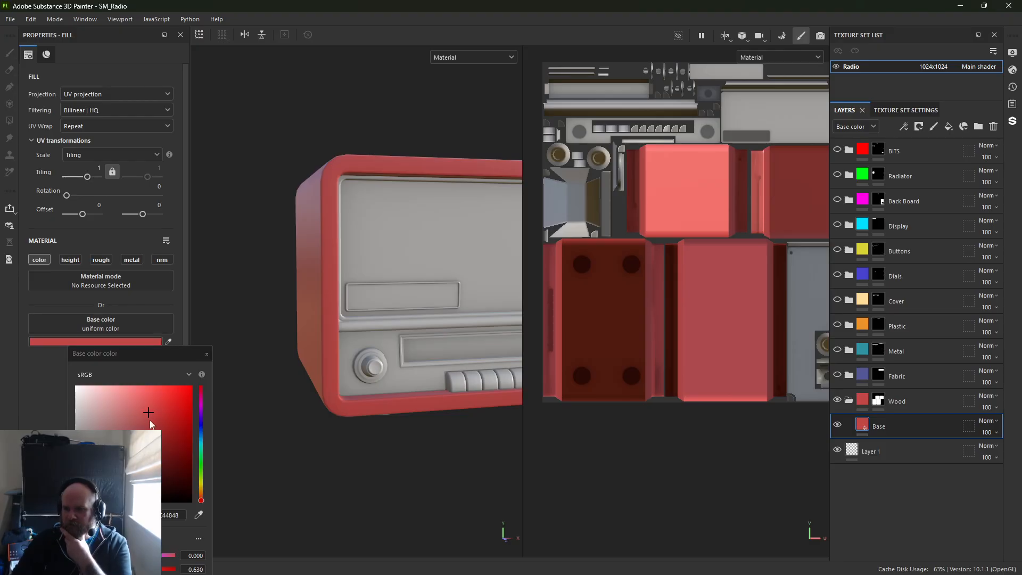
pyautogui.click(201, 491)
pyautogui.moveTo(146, 430)
pyautogui.mouseDown()
pyautogui.moveTo(112, 432)
pyautogui.moveTo(130, 441)
pyautogui.mouseUp()
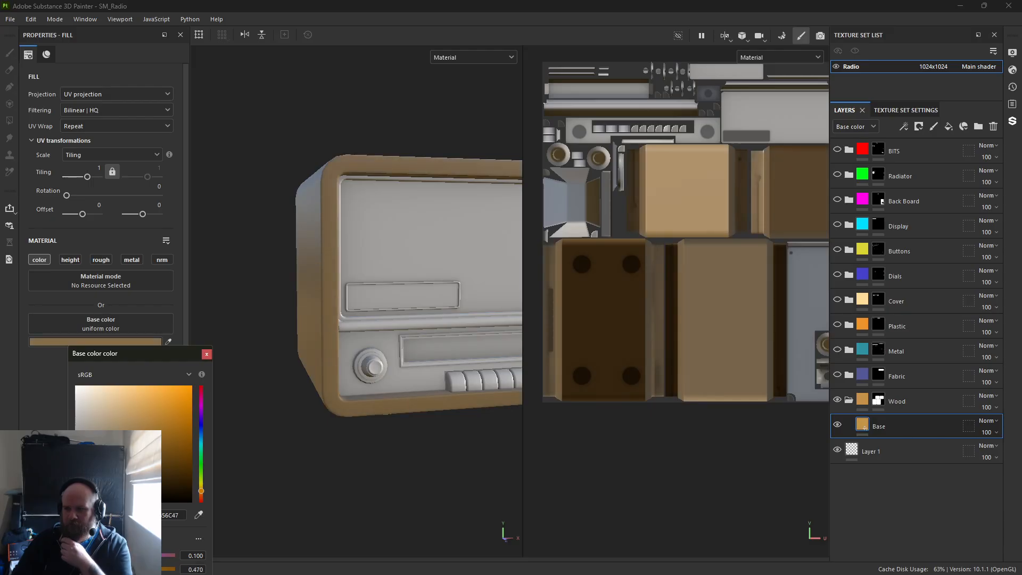
pyautogui.keyDown('alt'); pyautogui.moveTo(267, 294); pyautogui.dragTo(316, 387); pyautogui.keyUp('alt')
pyautogui.keyDown('alt'); pyautogui.moveTo(416, 346); pyautogui.dragTo(224, 264); pyautogui.keyUp('alt')
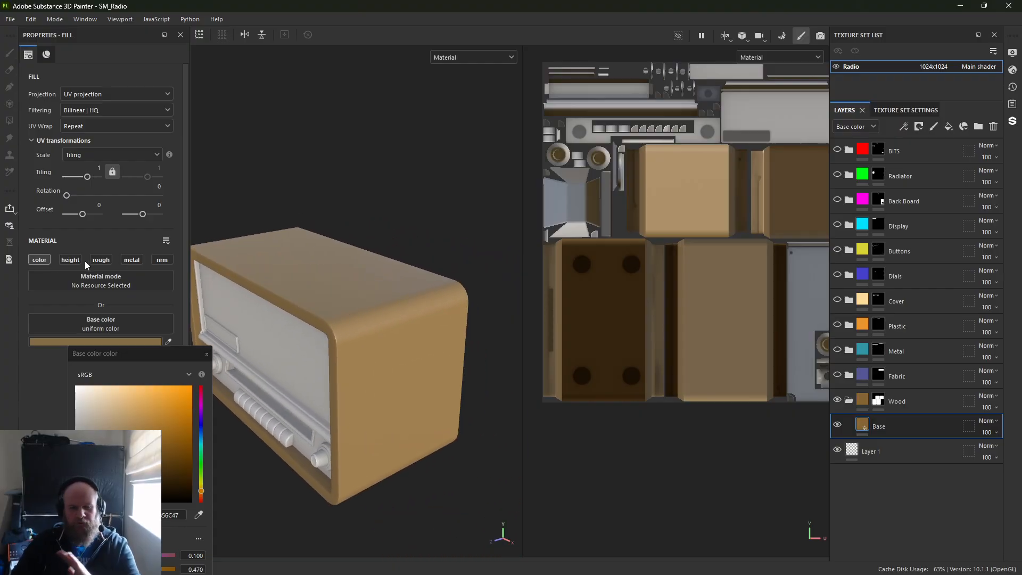
pyautogui.keyDown('alt'); pyautogui.moveTo(292, 286); pyautogui.dragTo(464, 396, button='right'); pyautogui.keyUp('alt')
pyautogui.keyDown('alt'); pyautogui.moveTo(464, 397); pyautogui.dragTo(409, 367); pyautogui.keyUp('alt')
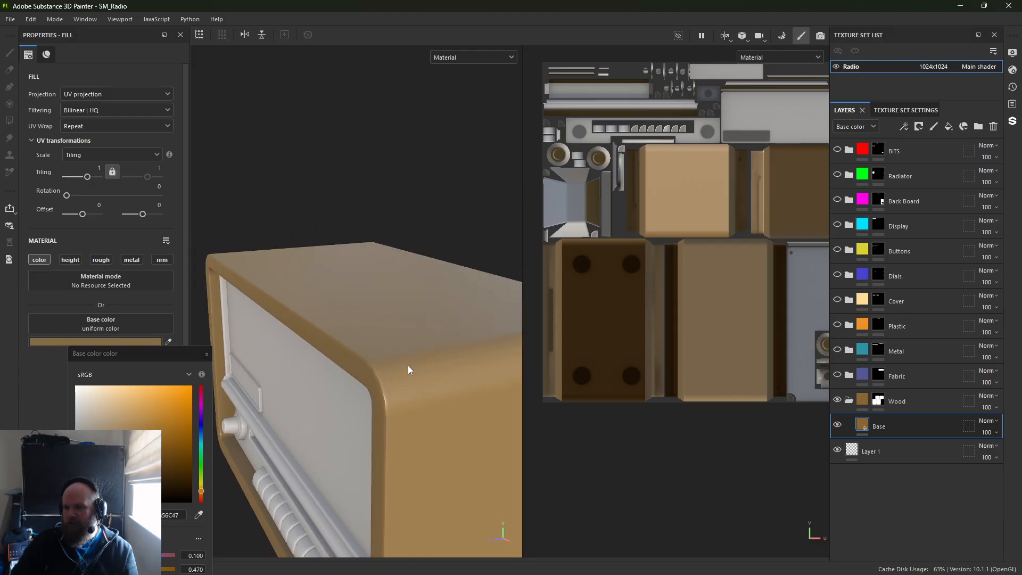
pyautogui.keyDown('alt'); pyautogui.moveTo(409, 366); pyautogui.dragTo(317, 193, button='middle'); pyautogui.keyUp('alt')
pyautogui.keyDown('alt'); pyautogui.moveTo(317, 192); pyautogui.dragTo(326, 191); pyautogui.keyUp('alt')
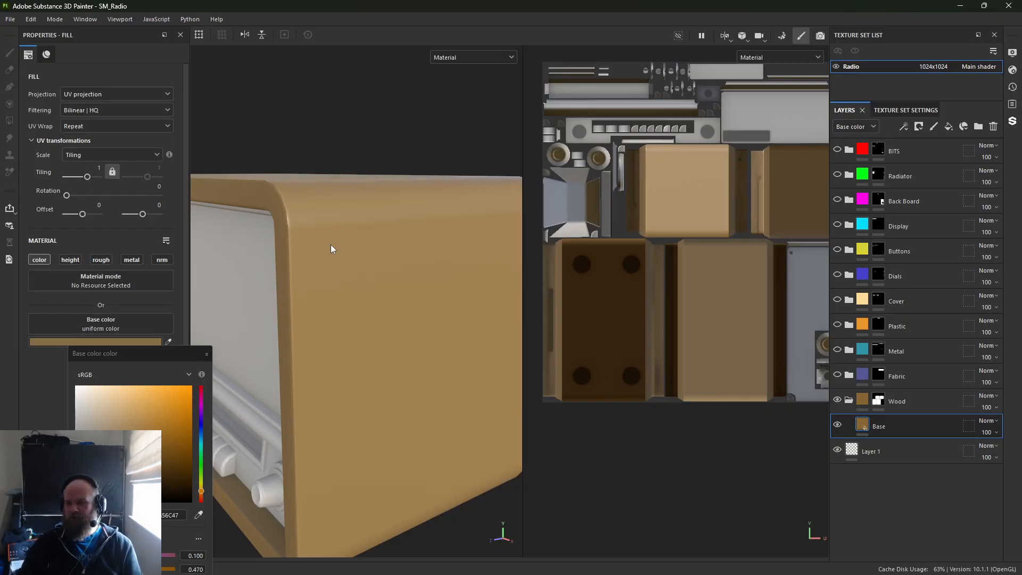
pyautogui.moveTo(146, 355); pyautogui.dragTo(269, 62)
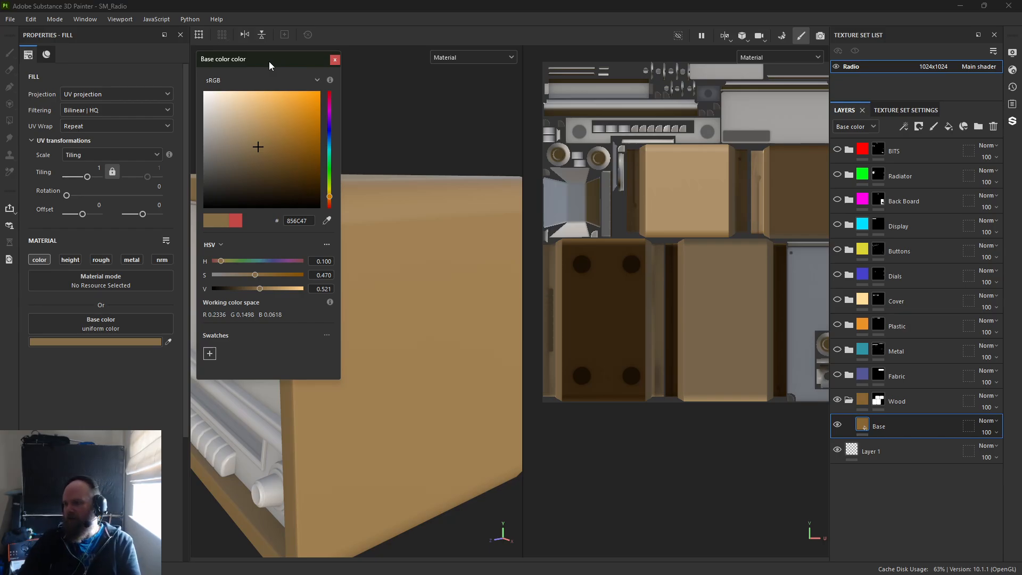
pyautogui.click(878, 374)
pyautogui.click(868, 374)
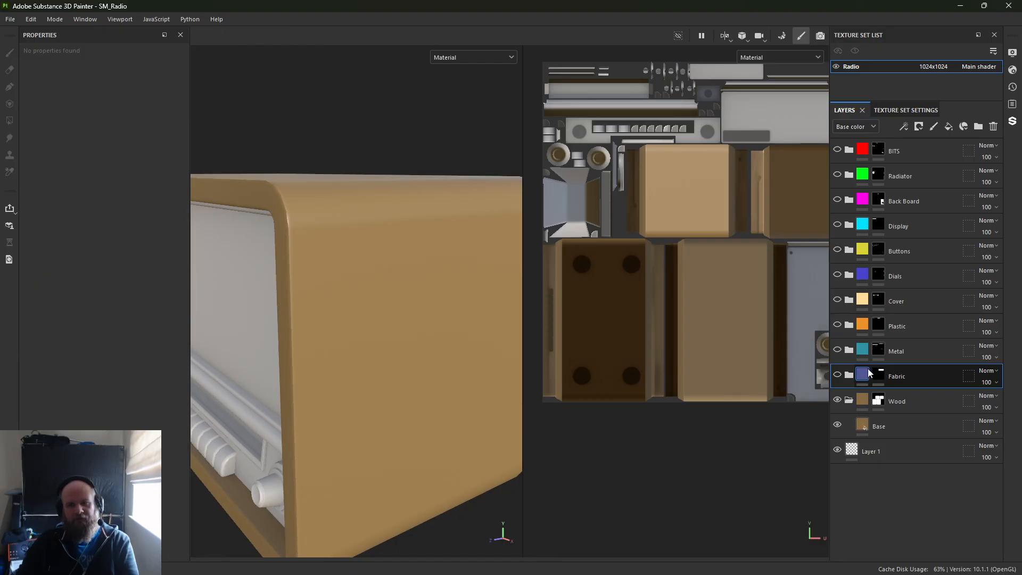
# Duplicate the Wood folder's Base layer and rename the copy Dark
pyautogui.click(863, 426)
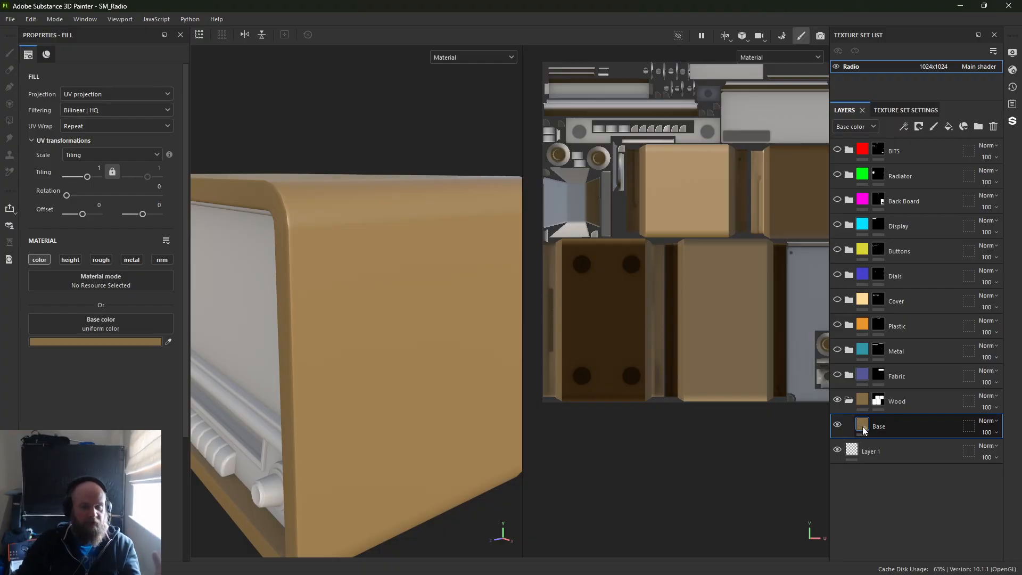
pyautogui.moveTo(862, 426)
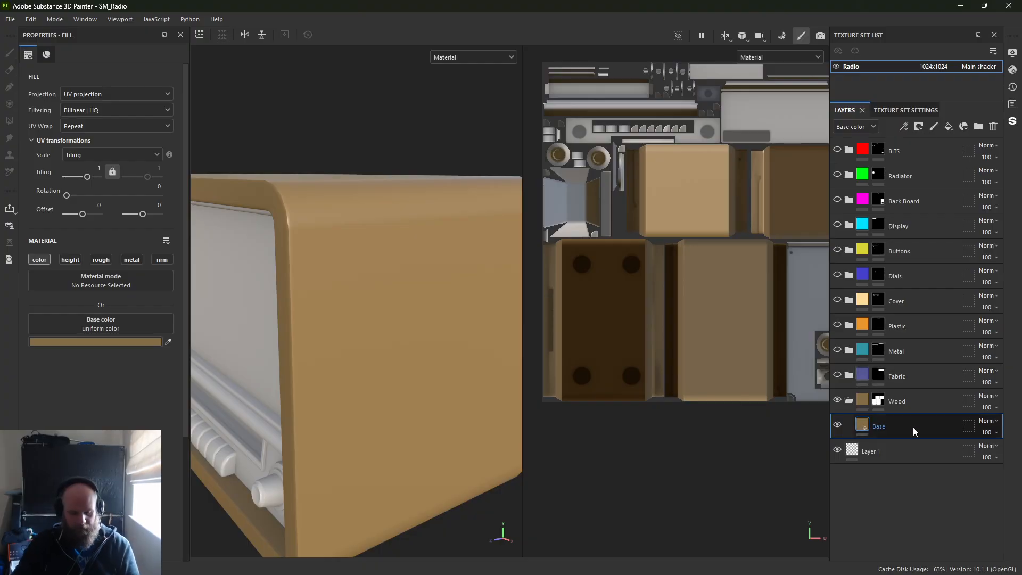
pyautogui.hotkey('ctrl', 'd')
pyautogui.doubleClick(891, 426)
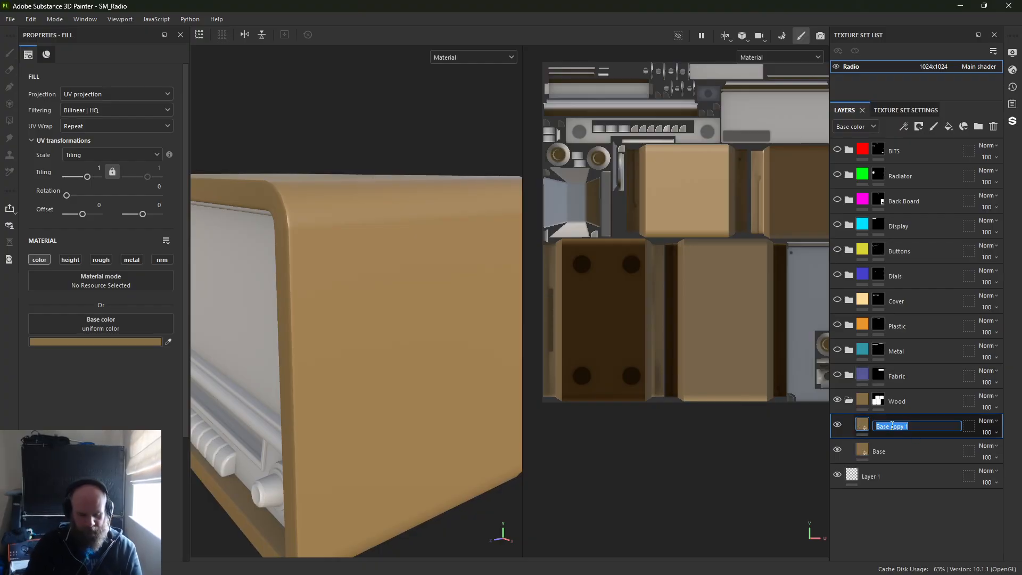
pyautogui.write('Dark')
pyautogui.press('Return')
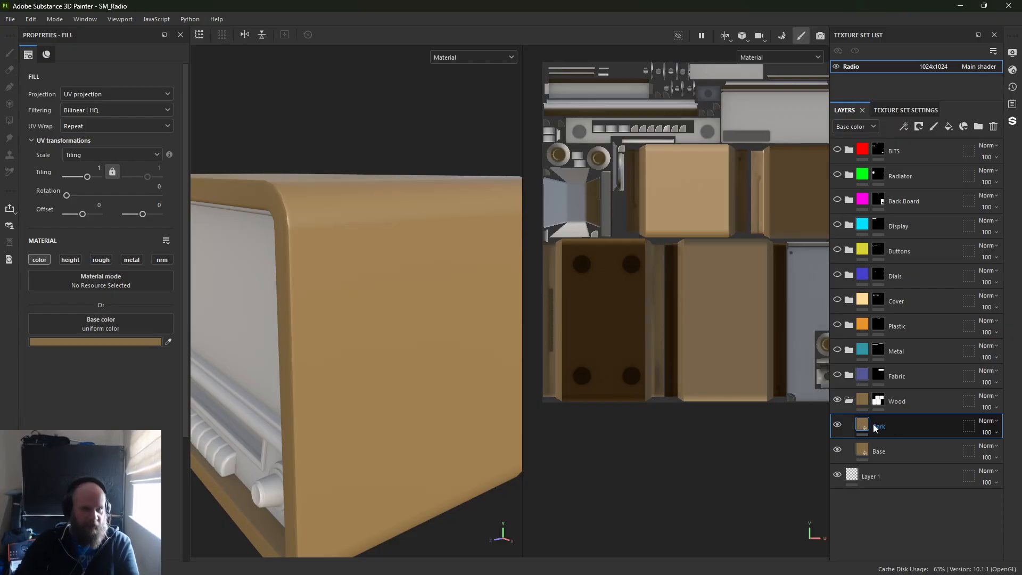
# Set the Dark layer's blending to Multiply and give it a black mask containing a fill effect
pyautogui.click(989, 421)
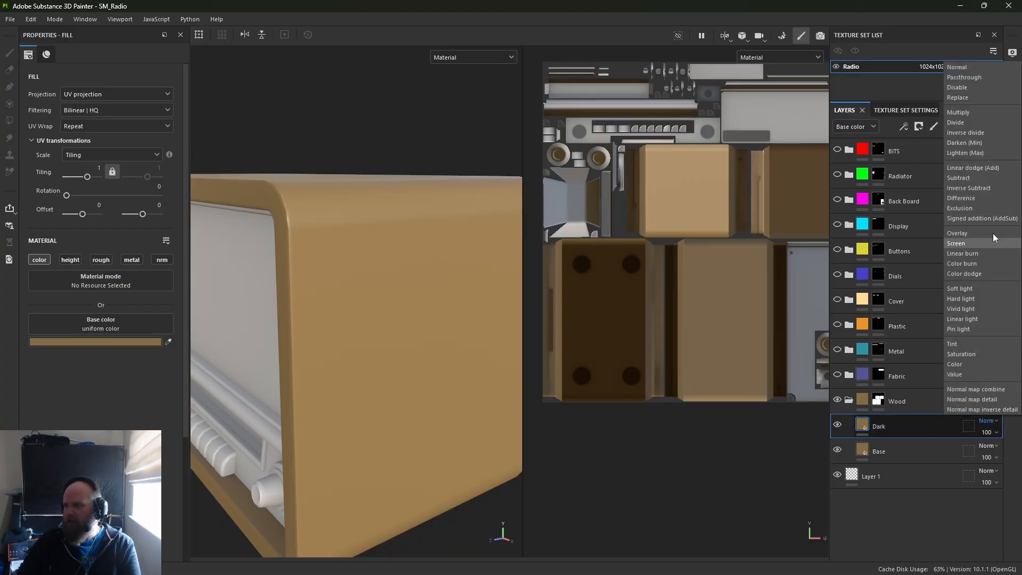
pyautogui.click(956, 115)
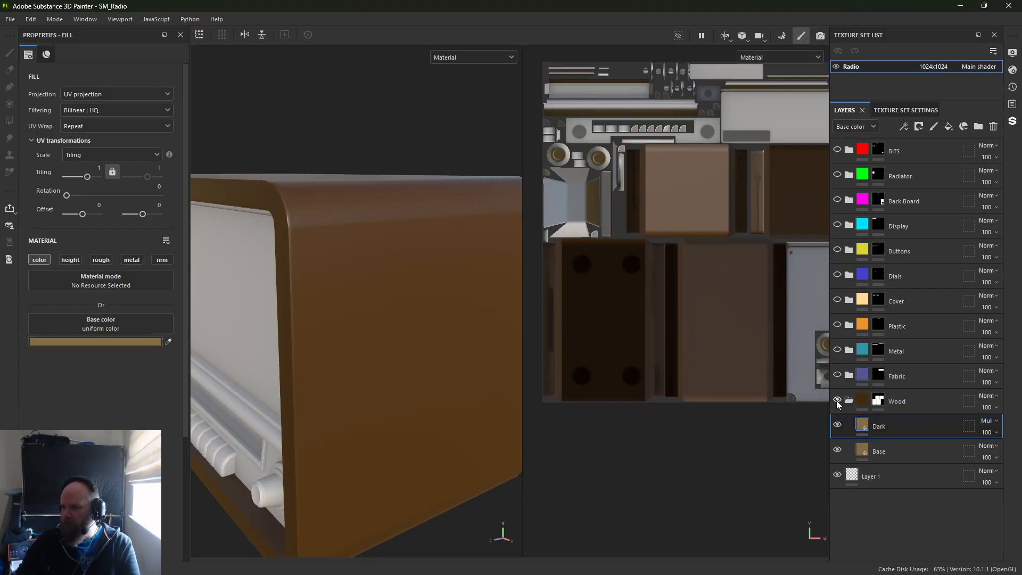
pyautogui.rightClick(858, 424)
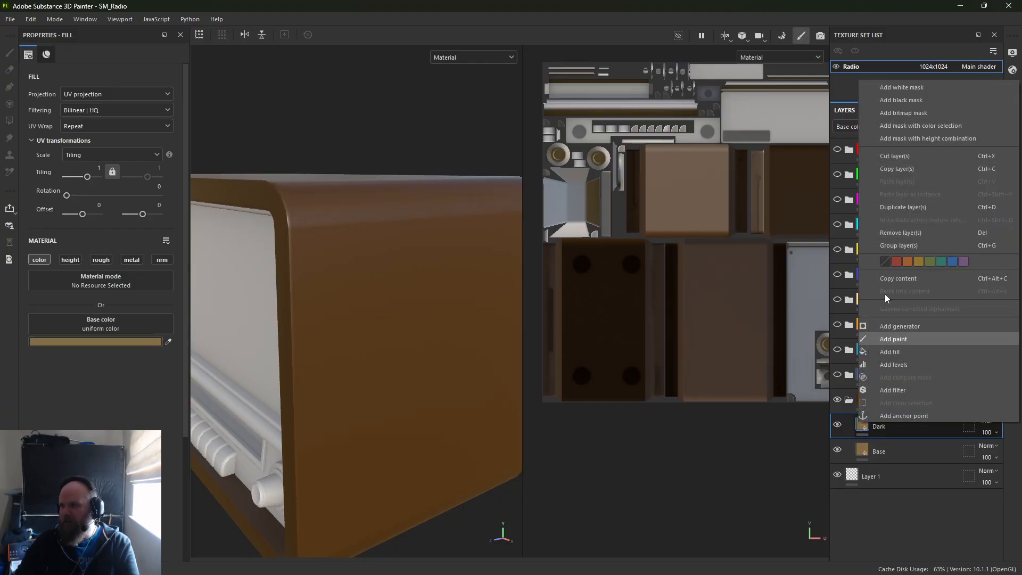
pyautogui.click(902, 100)
pyautogui.rightClick(862, 424)
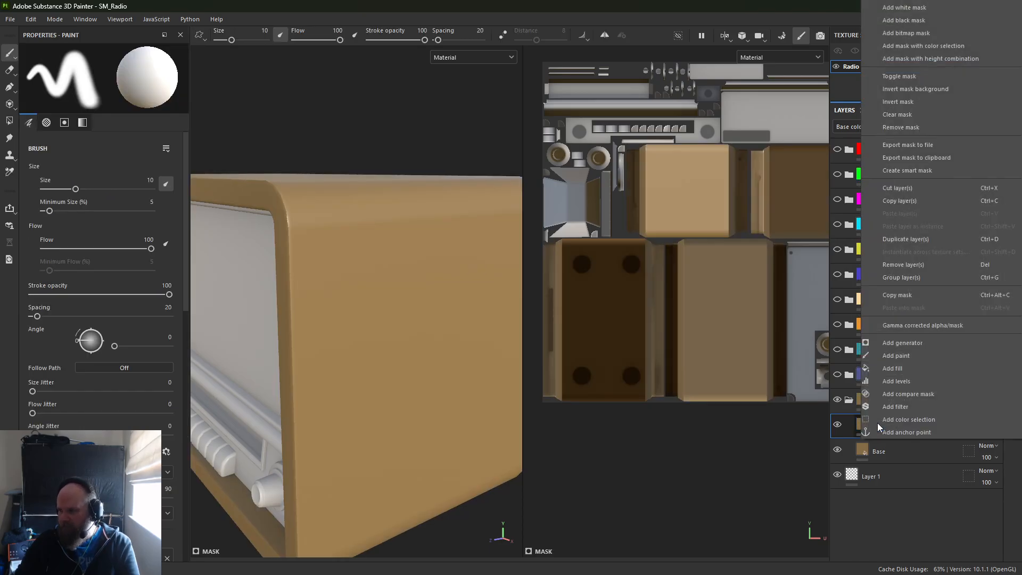
pyautogui.click(893, 369)
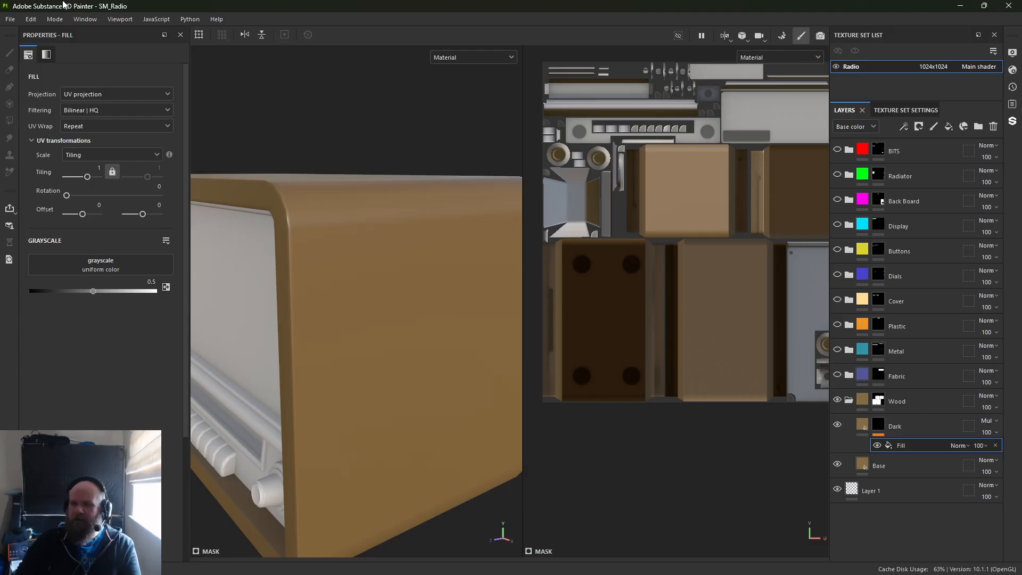
# Bring up the asset library as a wide floating window and show assets of every type
pyautogui.moveTo(1021, 160); pyautogui.dragTo(347, 113)
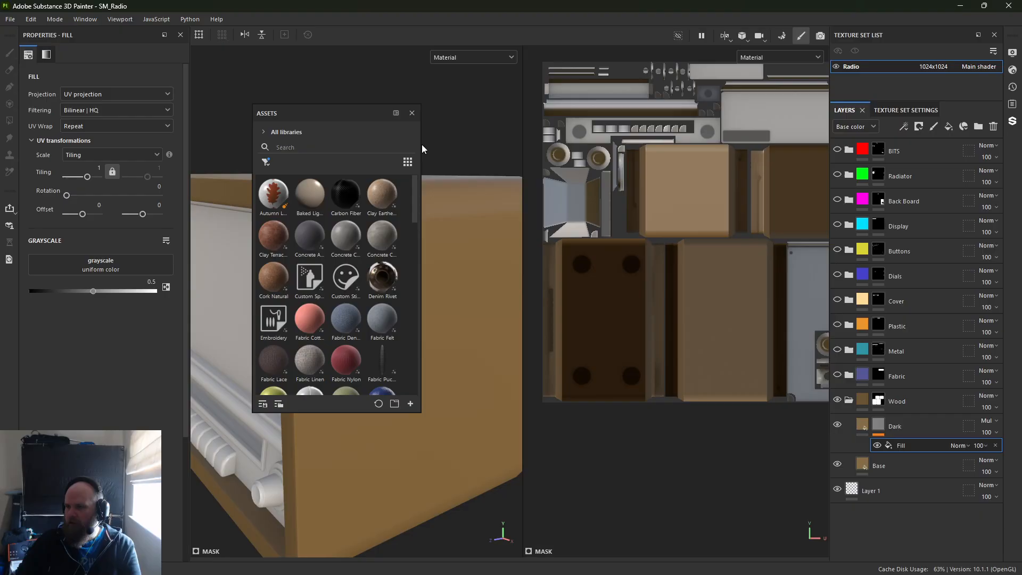
pyautogui.moveTo(422, 145); pyautogui.dragTo(789, 148)
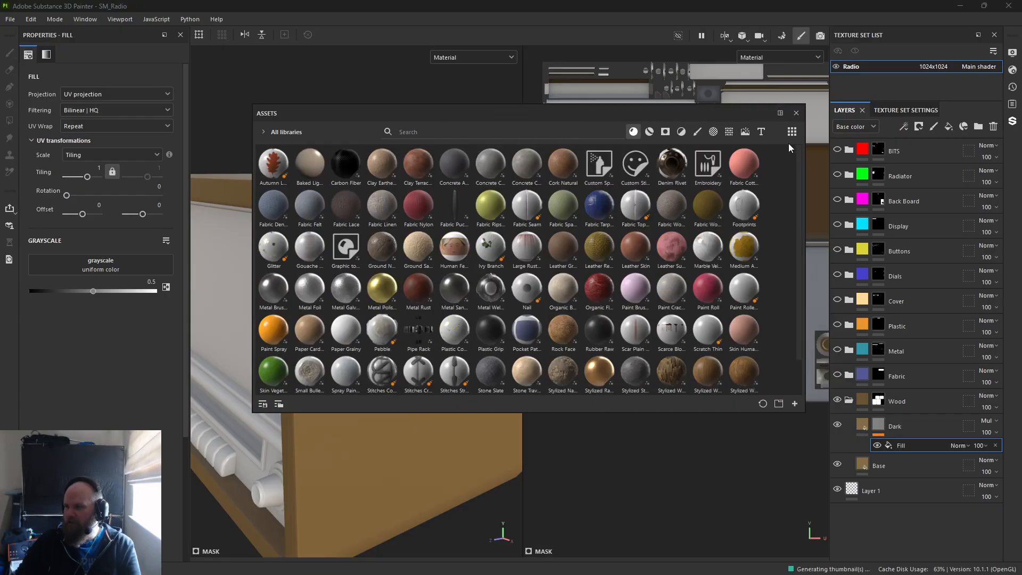
pyautogui.click(633, 131)
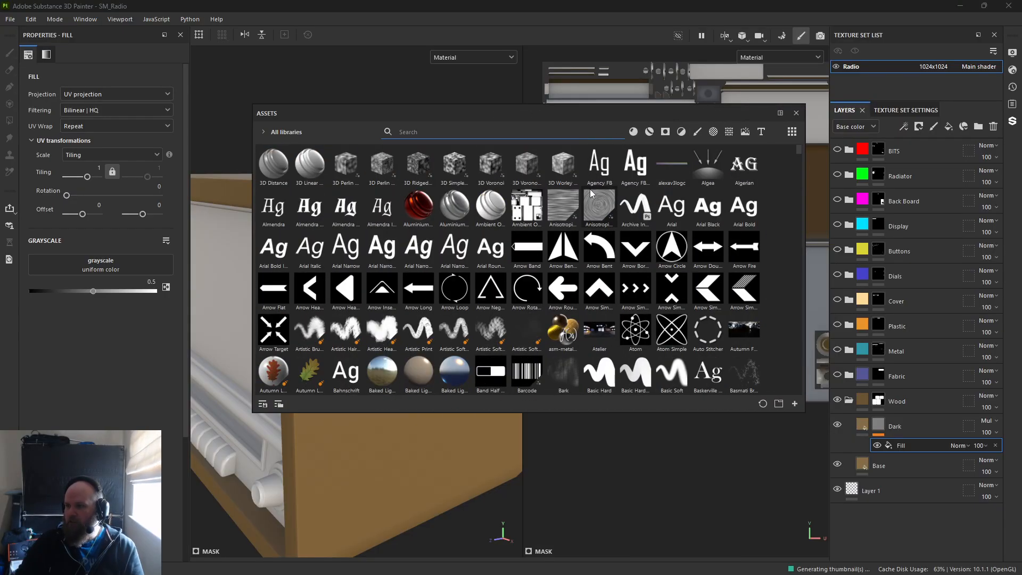
# Search the asset library for wood, preview the grunge maps and wood materials, and clear the search
pyautogui.moveTo(566, 206)
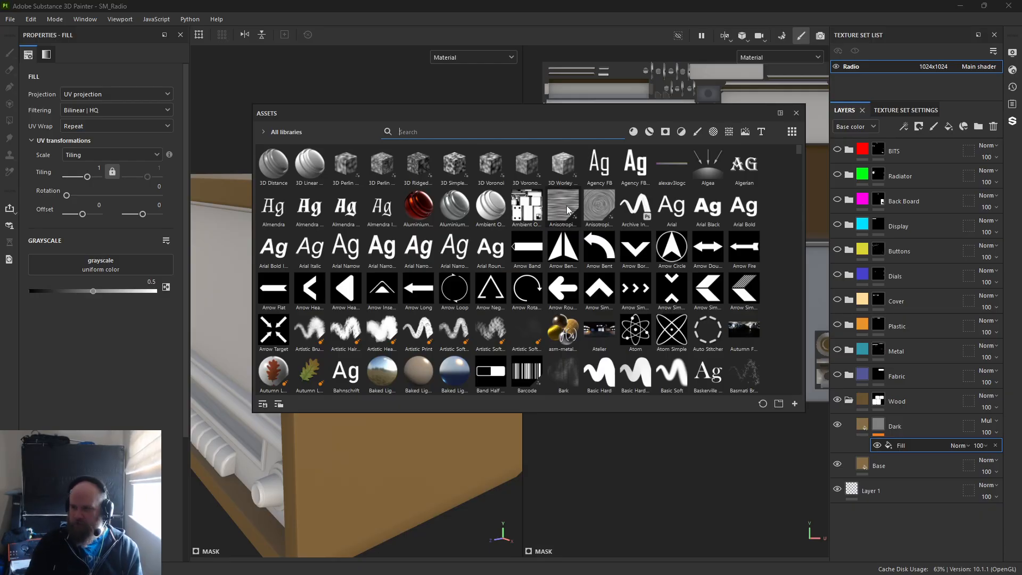
pyautogui.write('wood')
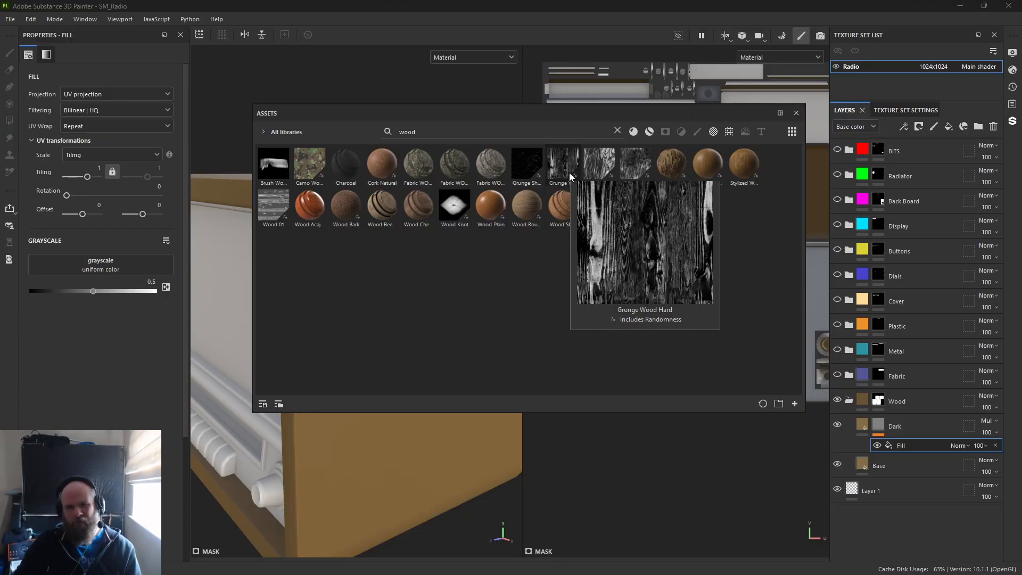
pyautogui.moveTo(595, 173)
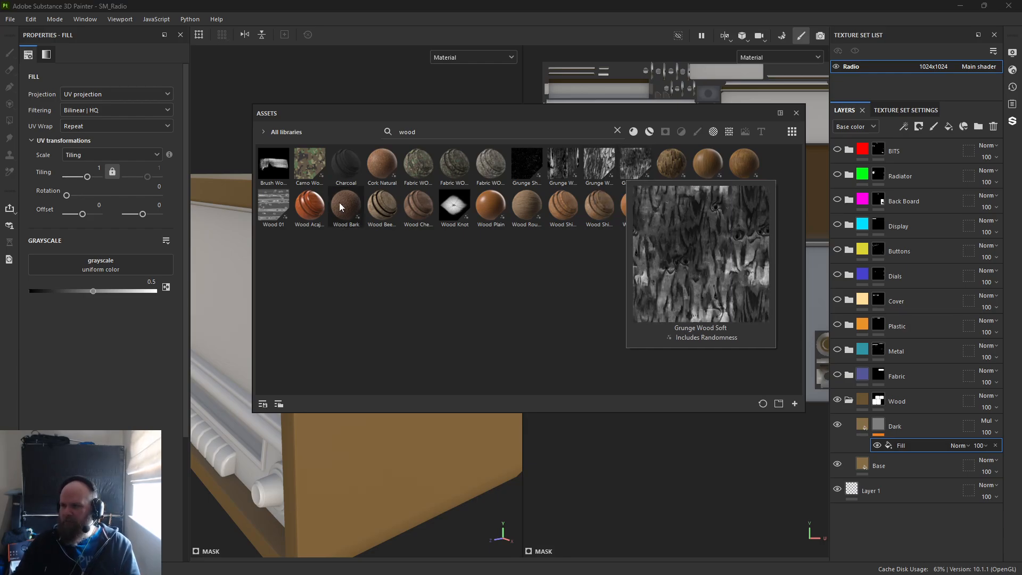
pyautogui.moveTo(283, 209)
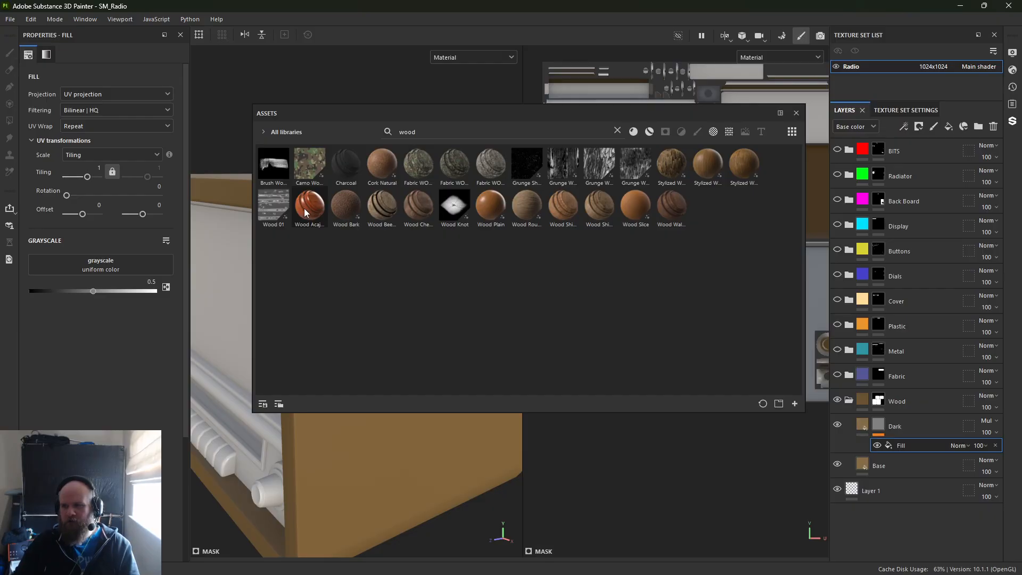
pyautogui.moveTo(336, 207)
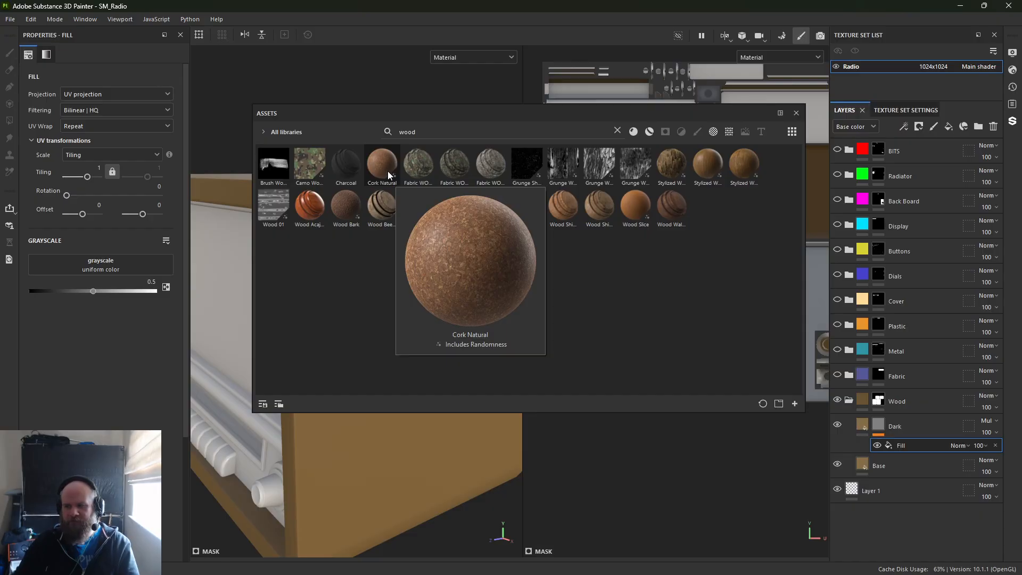
pyautogui.moveTo(427, 228)
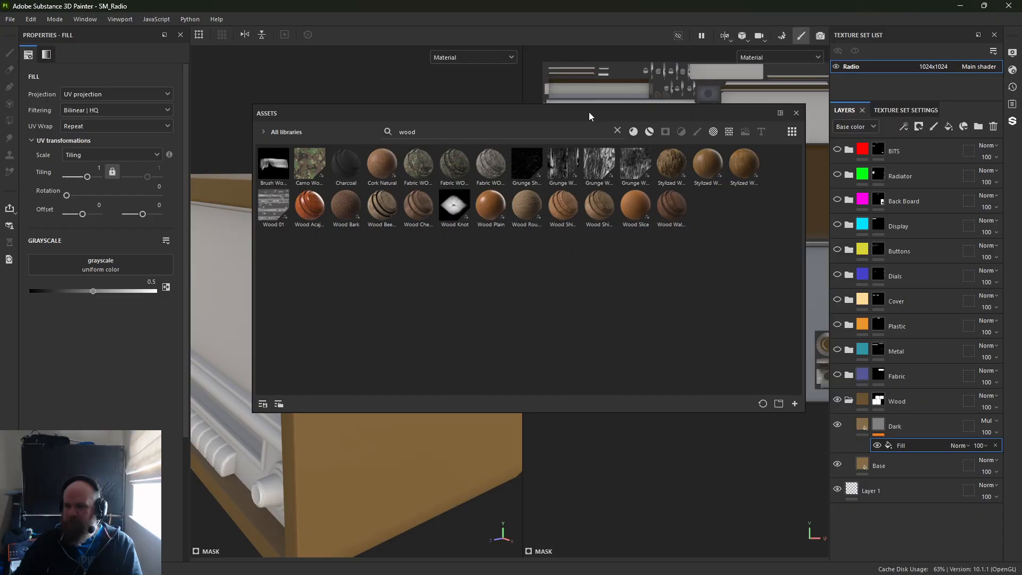
pyautogui.click(618, 130)
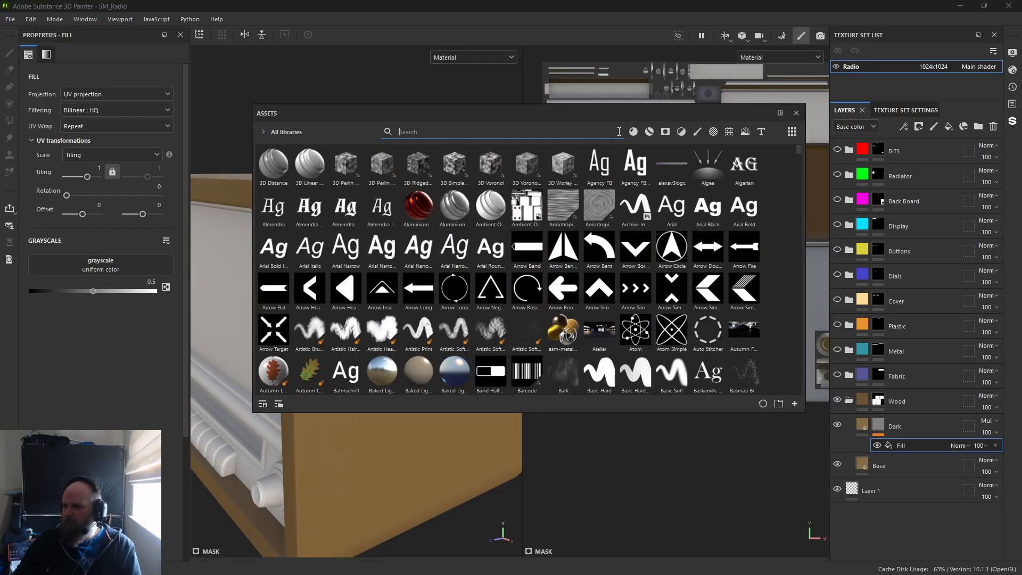
# Use Anisotropic Noise as the grayscale of the Dark mask's fill and set its rotation to 90
pyautogui.moveTo(567, 204)
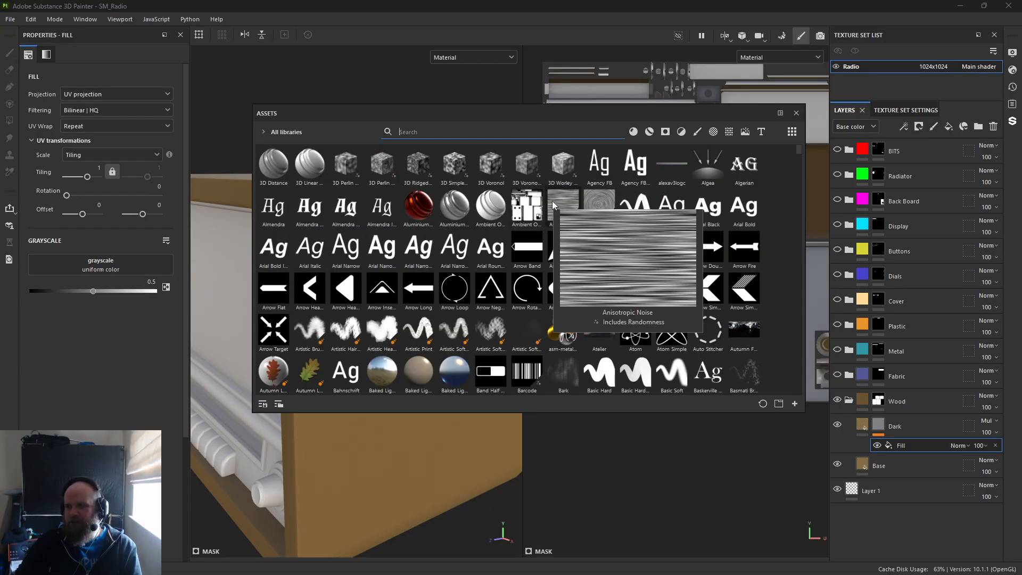
pyautogui.moveTo(567, 207); pyautogui.dragTo(107, 264)
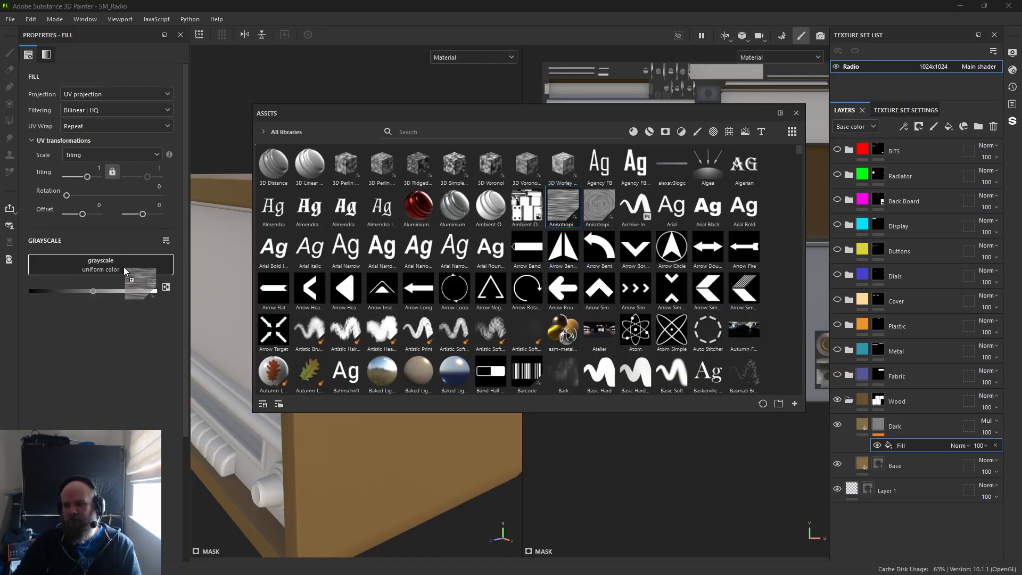
pyautogui.moveTo(598, 118); pyautogui.dragTo(0, 152)
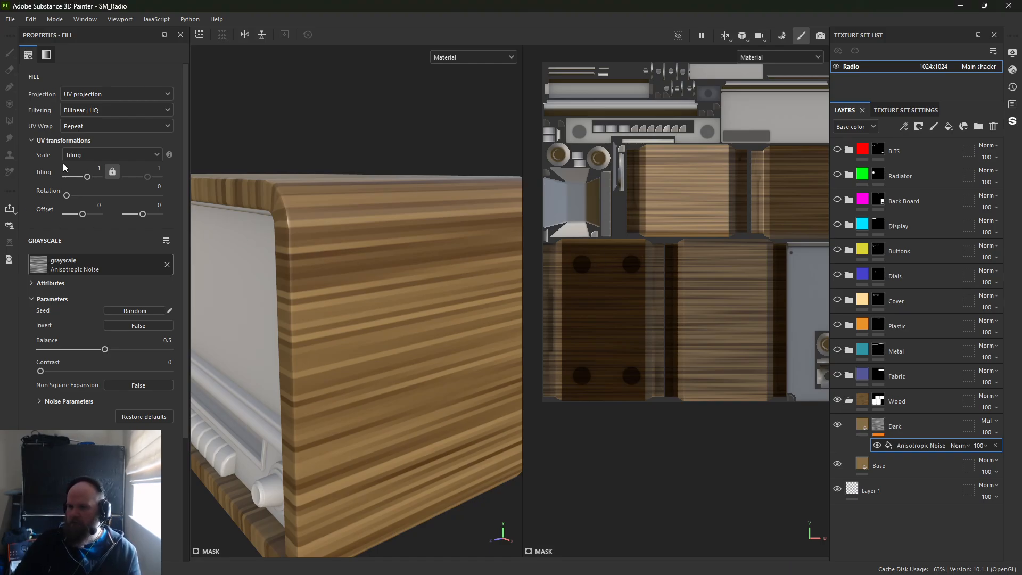
pyautogui.moveTo(67, 196); pyautogui.dragTo(252, 236)
pyautogui.write('90')
pyautogui.press('Return')
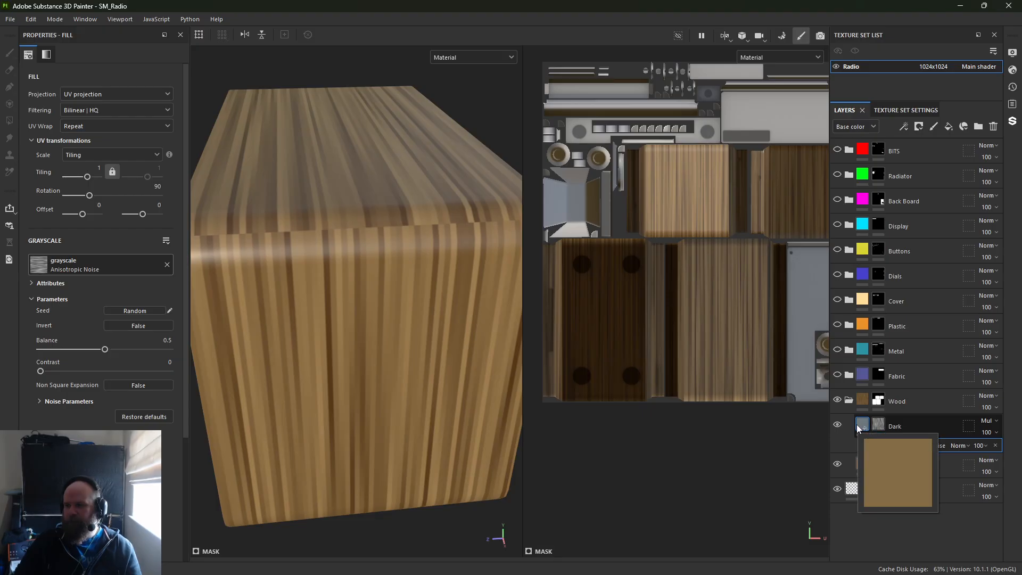
# Review the Wood folder's mask, the Dark layer's color and mask, and its Anisotropic Noise fill
pyautogui.click(893, 401)
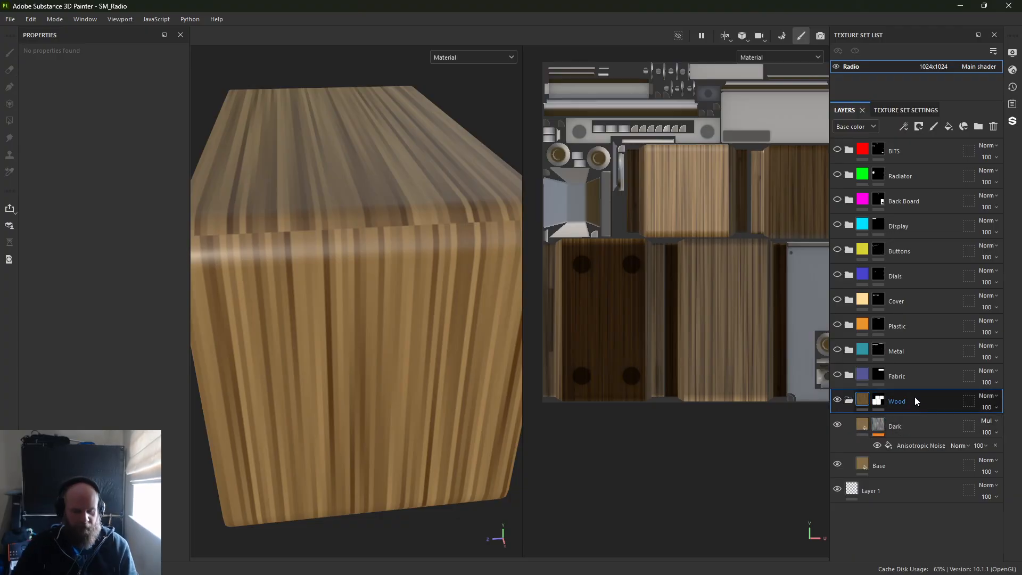
pyautogui.click(879, 400)
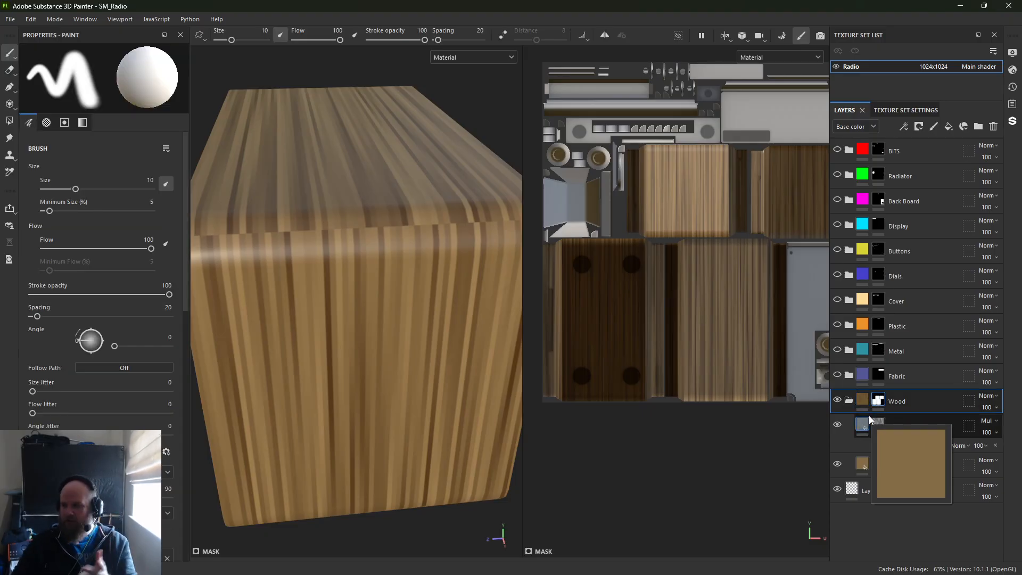
pyautogui.moveTo(877, 426)
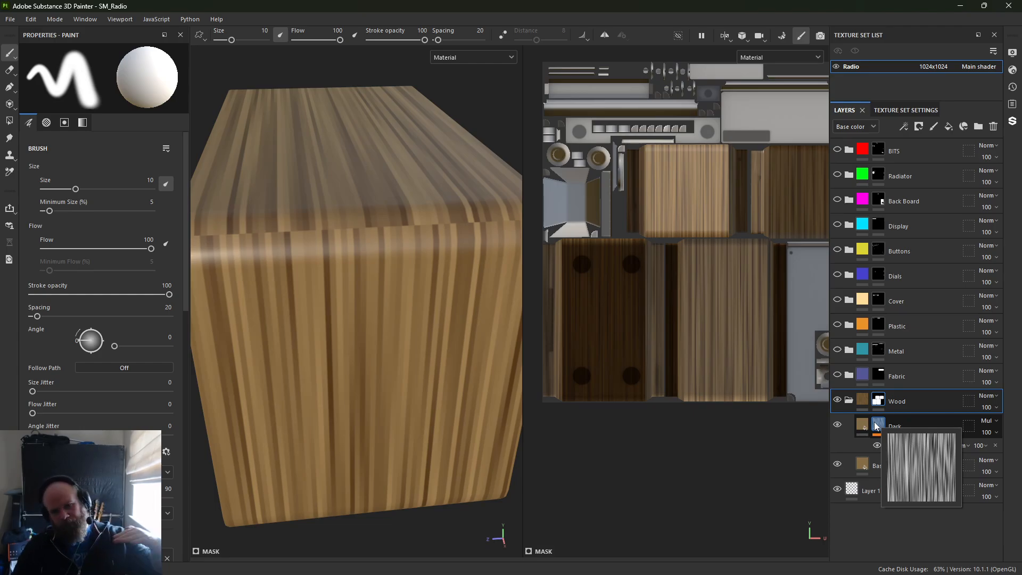
pyautogui.click(886, 429)
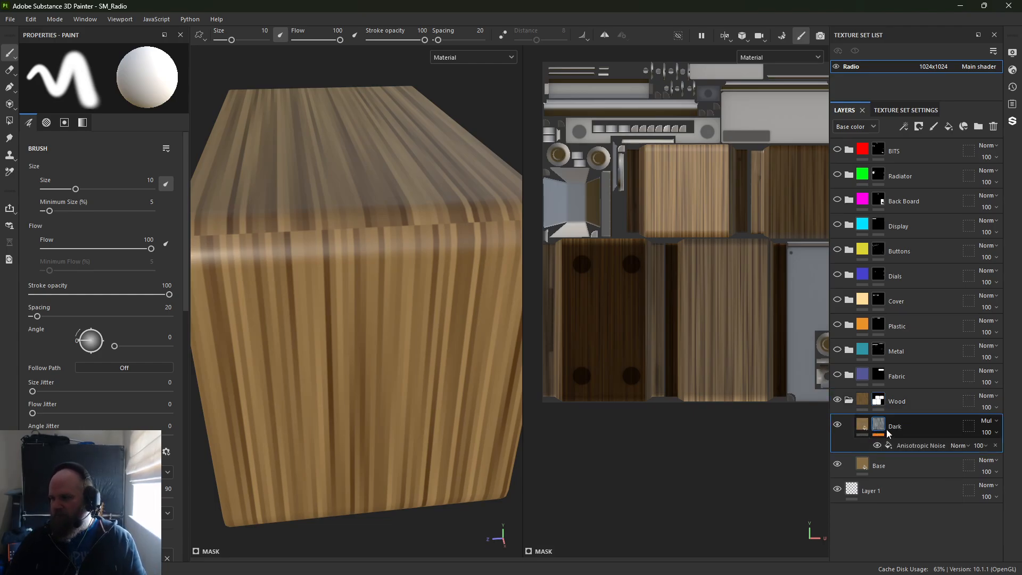
pyautogui.click(910, 444)
pyautogui.click(899, 434)
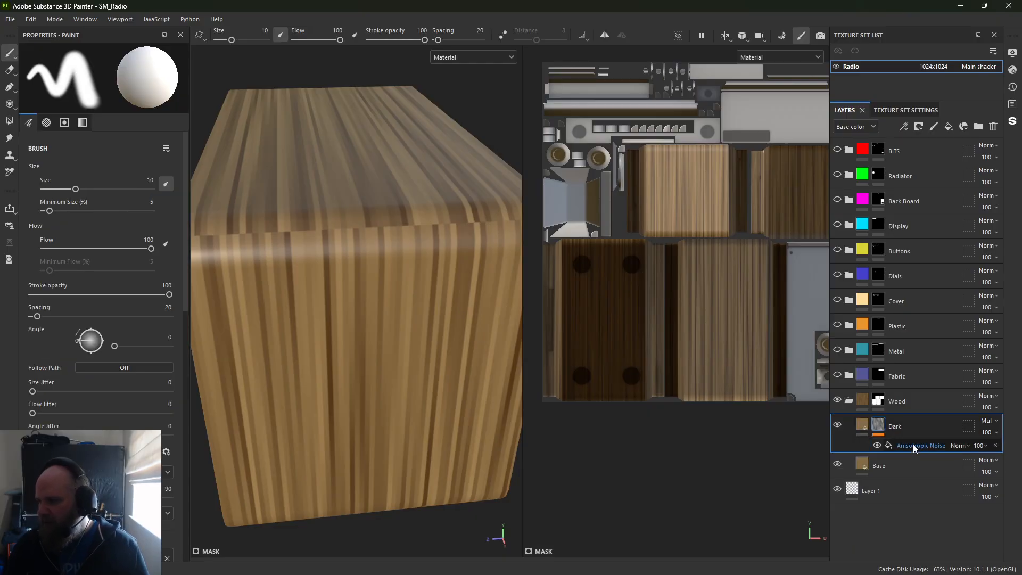
# Try tiling values of 5, 4, 3 and 2 on the Dark layer's Anisotropic Noise mask fill
pyautogui.click(913, 444)
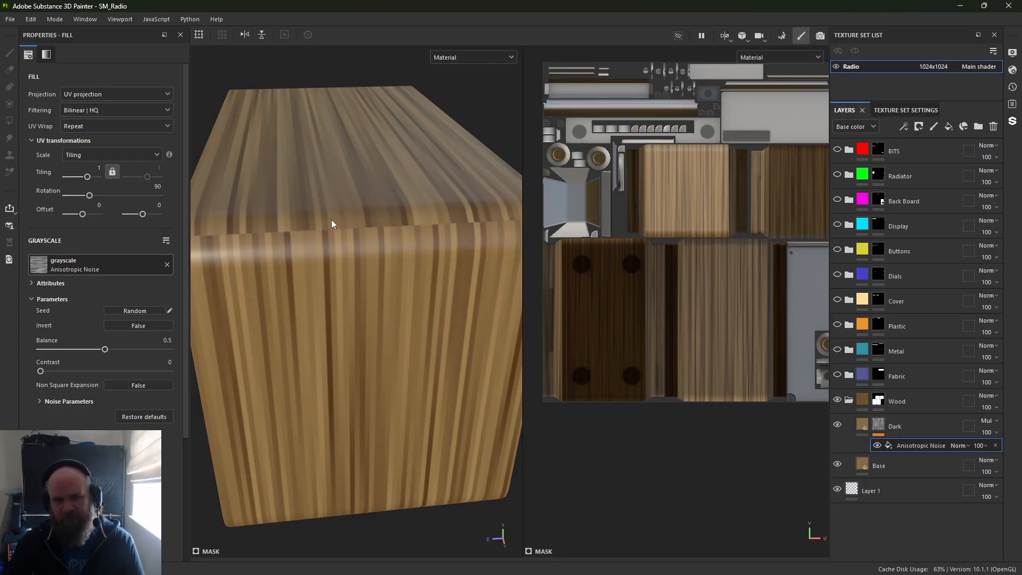
pyautogui.doubleClick(85, 171)
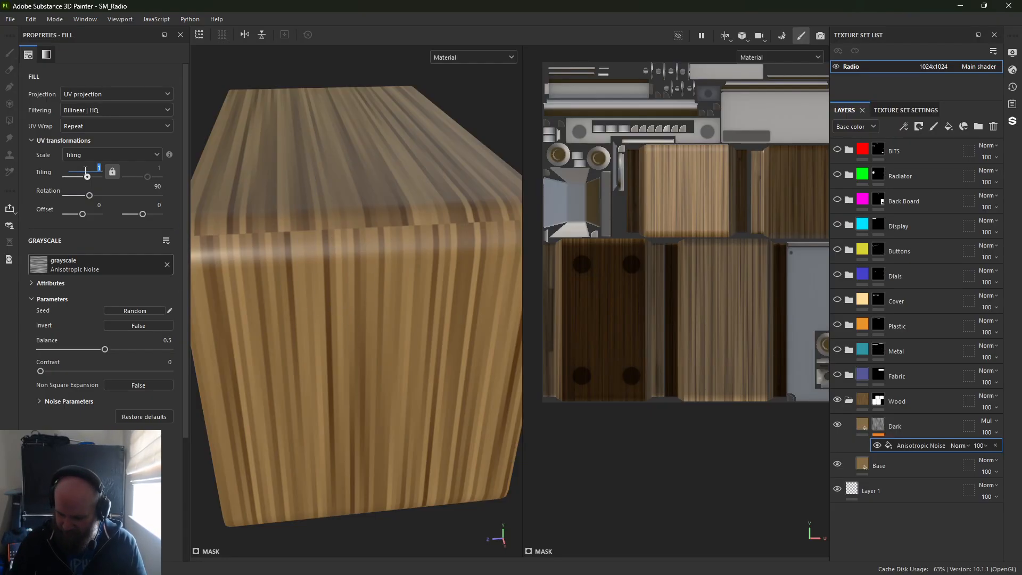
pyautogui.write('5')
pyautogui.press('Return')
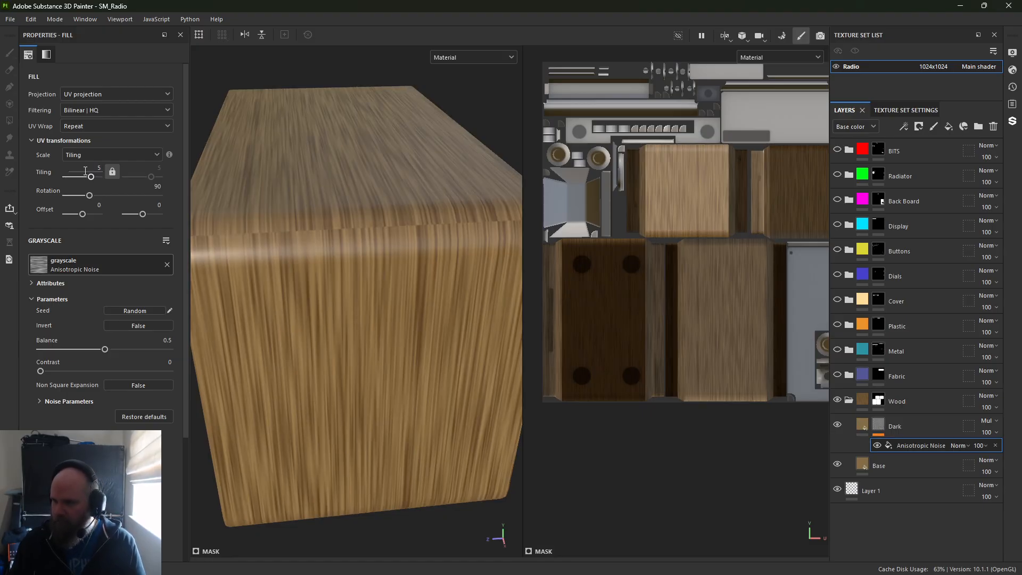
pyautogui.doubleClick(85, 172)
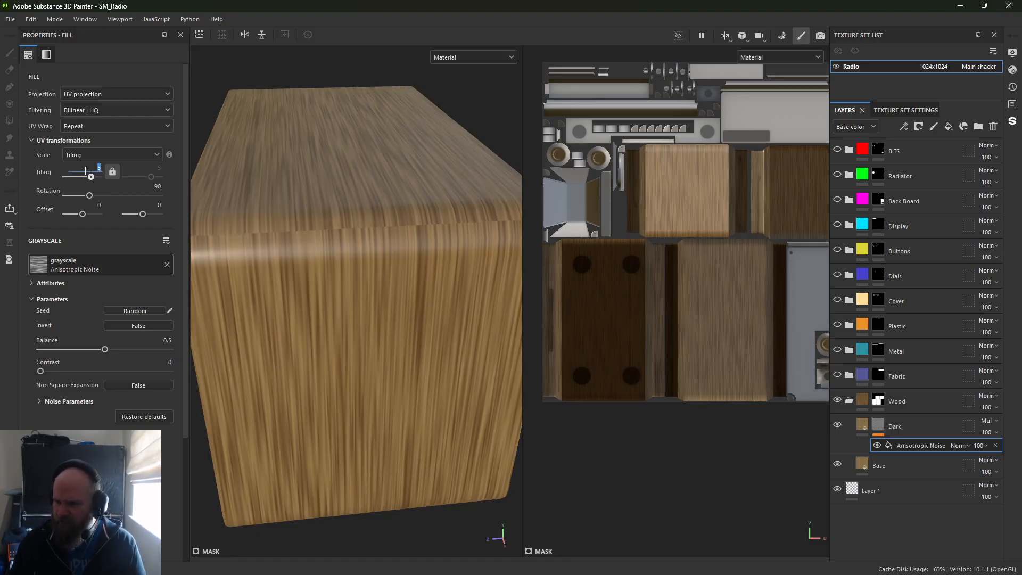
pyautogui.write('4')
pyautogui.press('Return')
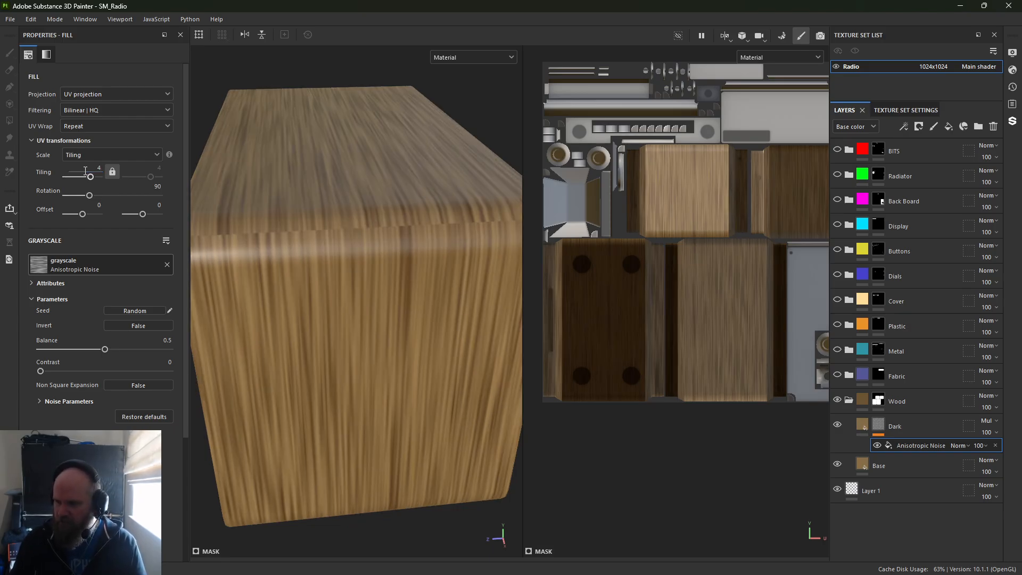
pyautogui.doubleClick(85, 171)
pyautogui.write('3')
pyautogui.press('Return')
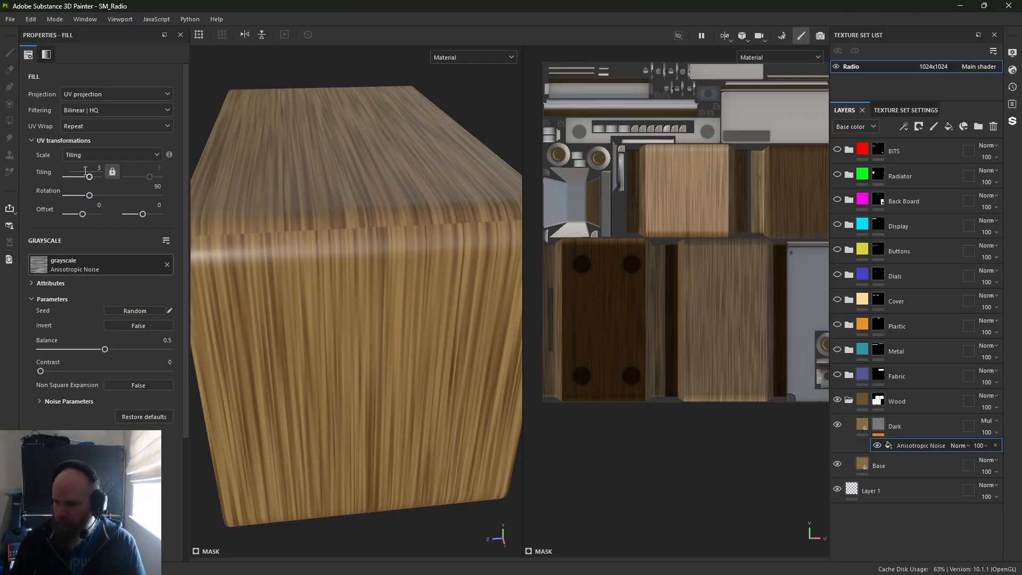
pyautogui.doubleClick(85, 171)
pyautogui.write('2')
pyautogui.press('Return')
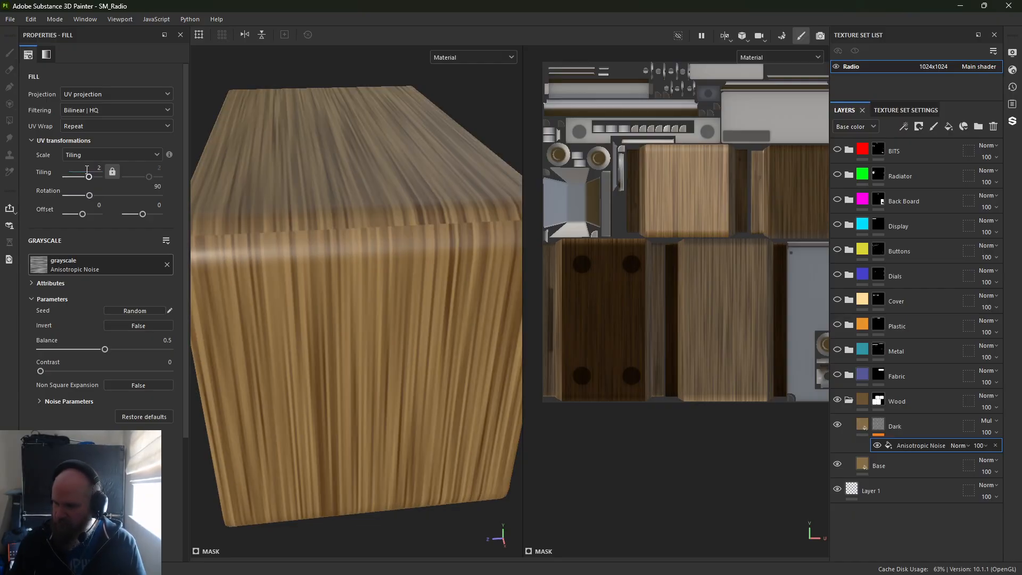
# Set the tiling of the Dark layer's Anisotropic Noise fill to 2.5
pyautogui.doubleClick(86, 169)
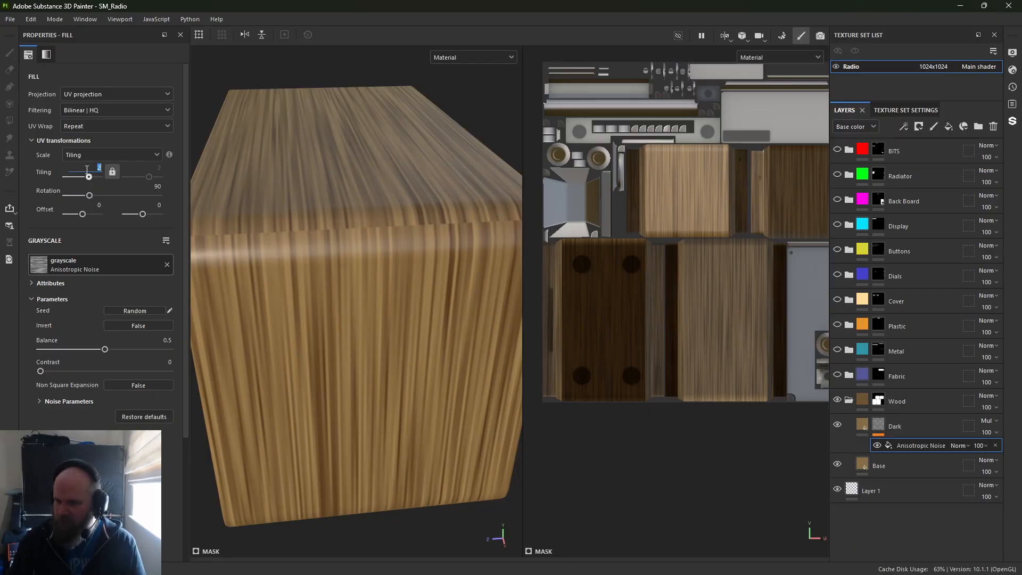
pyautogui.write('2.5')
pyautogui.press('Return')
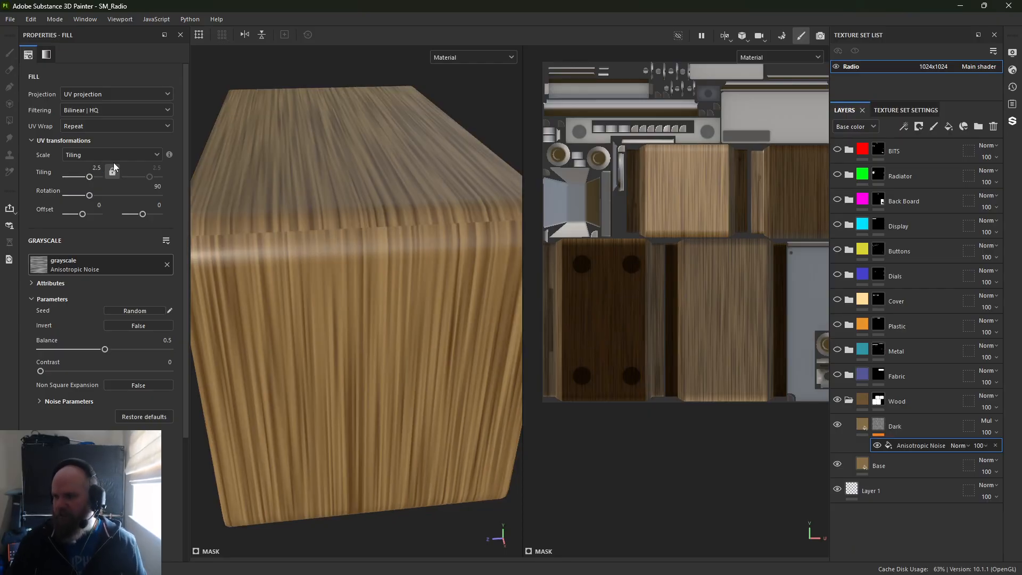
# Examine the wood grain around the radio cabinet's front, underside and side faces
pyautogui.keyDown('alt'); pyautogui.moveTo(394, 366); pyautogui.dragTo(291, 231, button='right'); pyautogui.keyUp('alt')
pyautogui.keyDown('alt'); pyautogui.moveTo(291, 231); pyautogui.dragTo(437, 202); pyautogui.keyUp('alt')
pyautogui.keyDown('alt'); pyautogui.moveTo(436, 203); pyautogui.dragTo(499, 227, button='middle'); pyautogui.keyUp('alt')
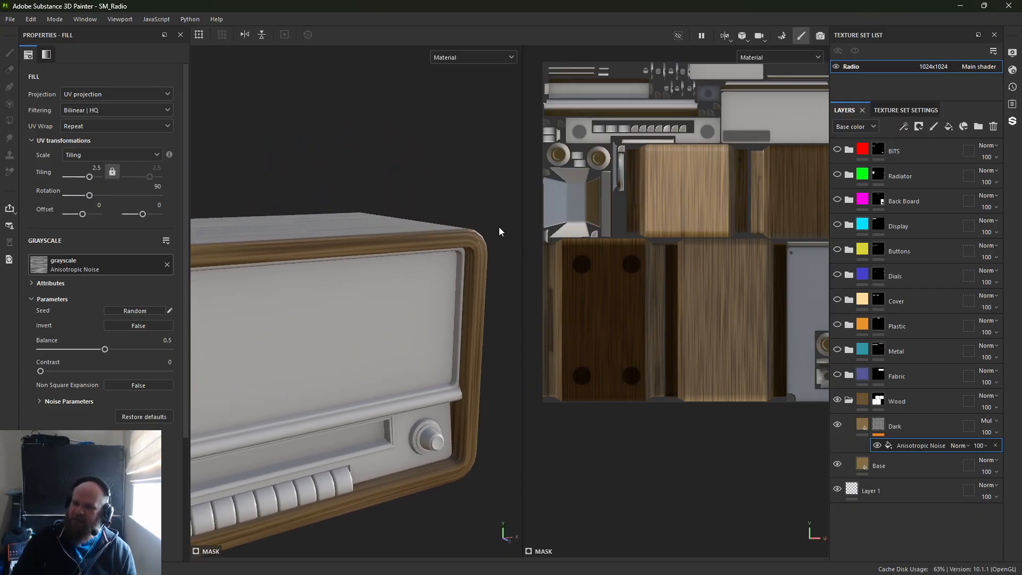
pyautogui.keyDown('alt'); pyautogui.moveTo(500, 227); pyautogui.dragTo(199, 221); pyautogui.keyUp('alt')
pyautogui.keyDown('alt'); pyautogui.moveTo(400, 298); pyautogui.dragTo(390, 256); pyautogui.keyUp('alt')
pyautogui.keyDown('alt'); pyautogui.moveTo(391, 256); pyautogui.dragTo(298, 130, button='middle'); pyautogui.keyUp('alt')
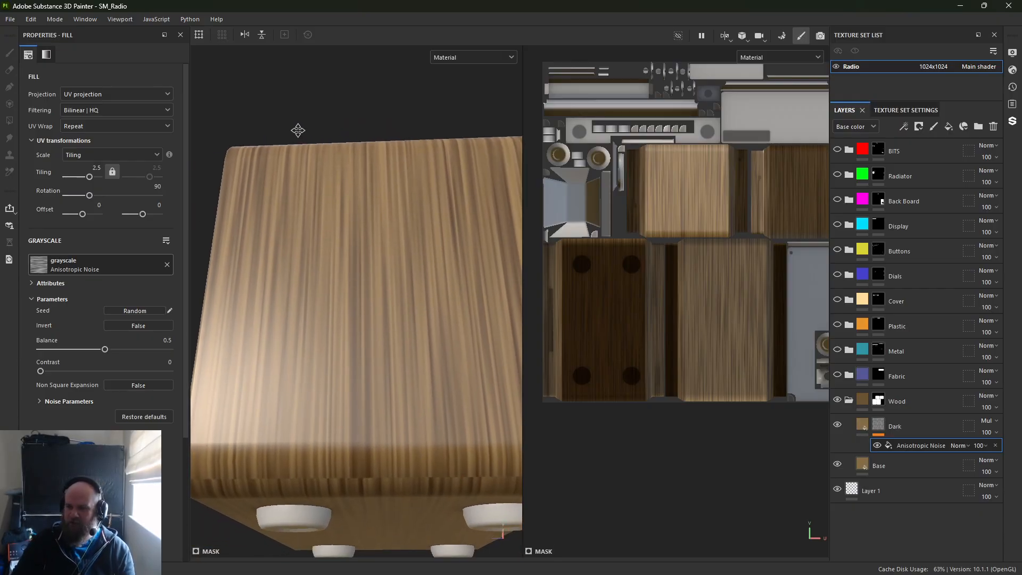
pyautogui.keyDown('alt'); pyautogui.moveTo(322, 192); pyautogui.dragTo(360, 290); pyautogui.keyUp('alt')
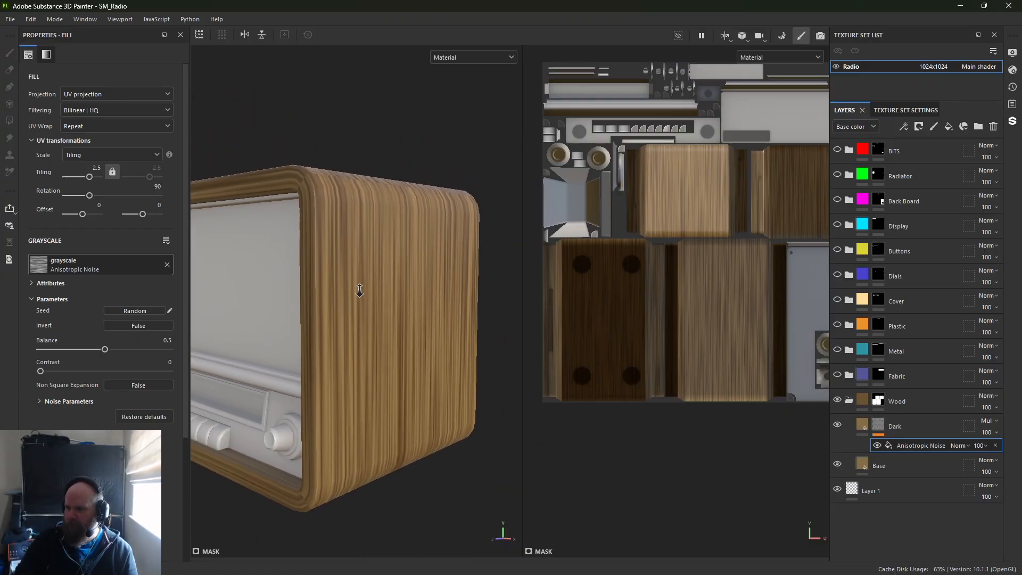
# Duplicate the Dark layer together with its Anisotropic Noise mask inside the Wood folder
pyautogui.click(912, 426)
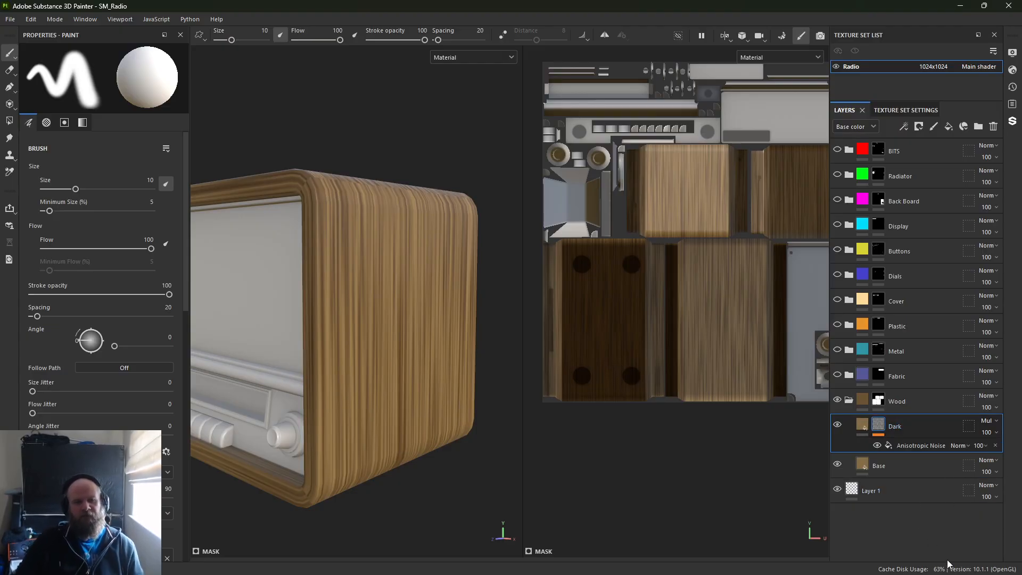
pyautogui.rightClick(913, 430)
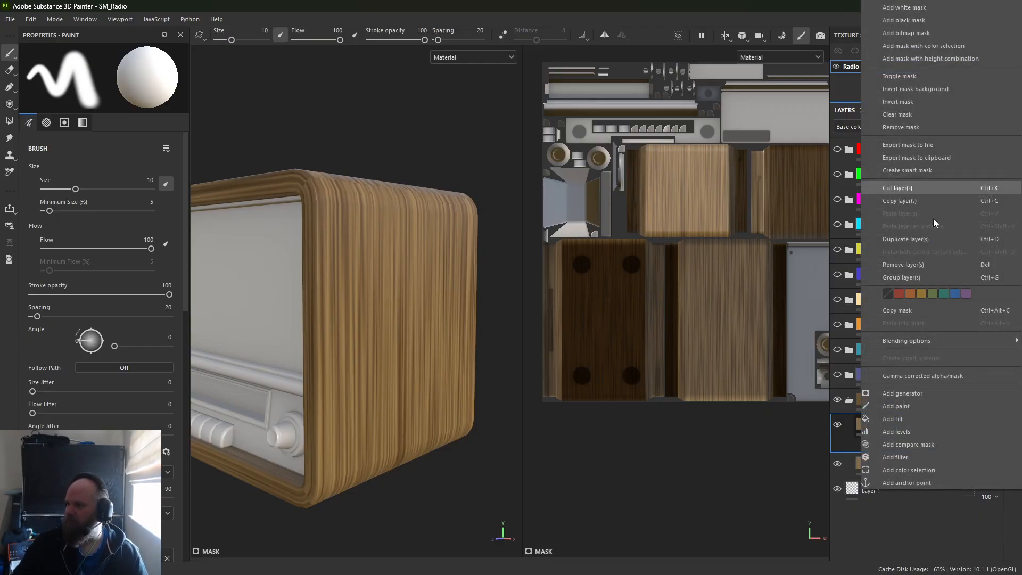
pyautogui.click(703, 460)
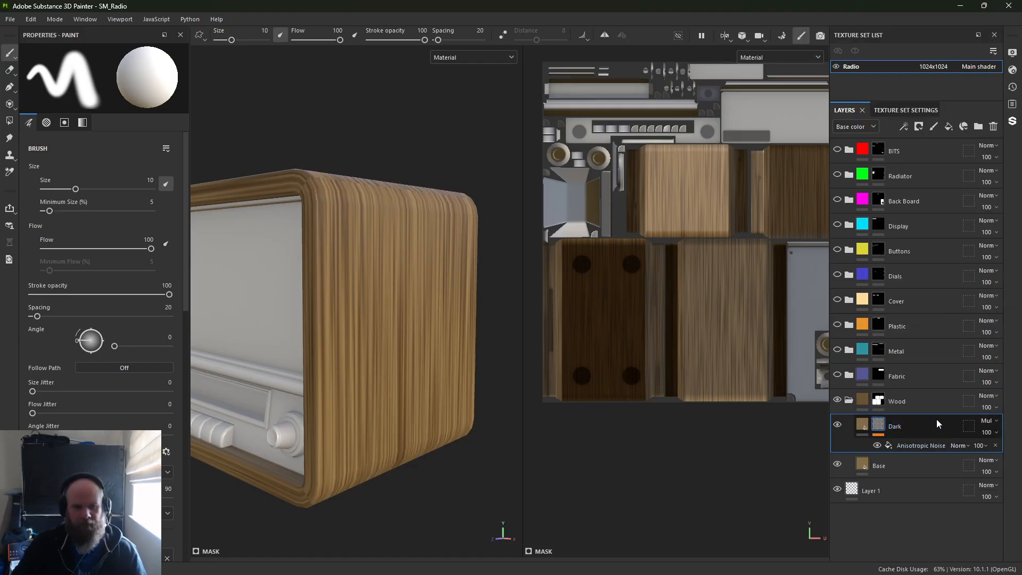
pyautogui.hotkey('ctrl', 'd')
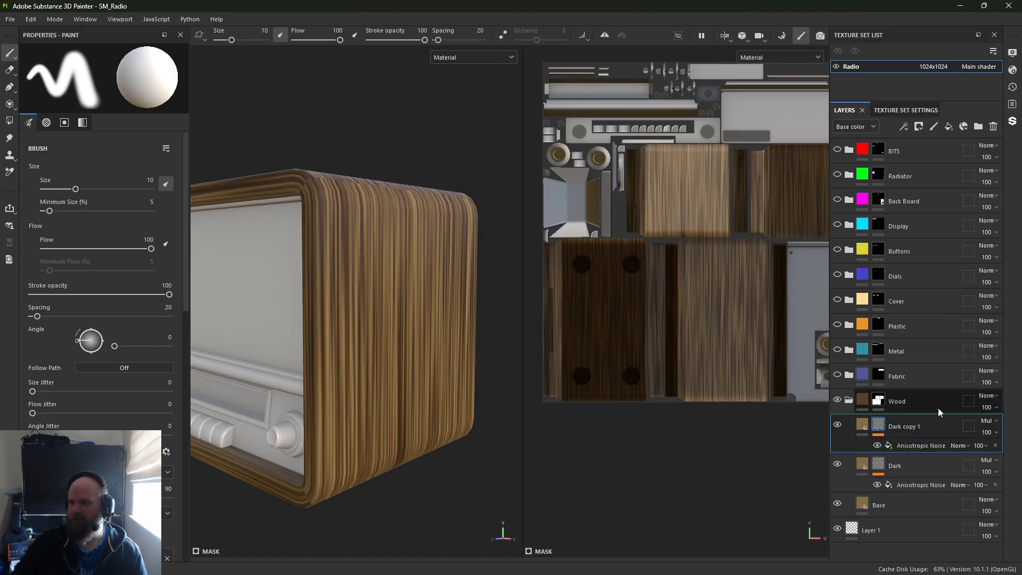
# Try blend modes from Replace through Inverse divide on the duplicated Dark layer's base color
pyautogui.keyDown('alt'); pyautogui.moveTo(351, 303); pyautogui.dragTo(301, 311); pyautogui.keyUp('alt')
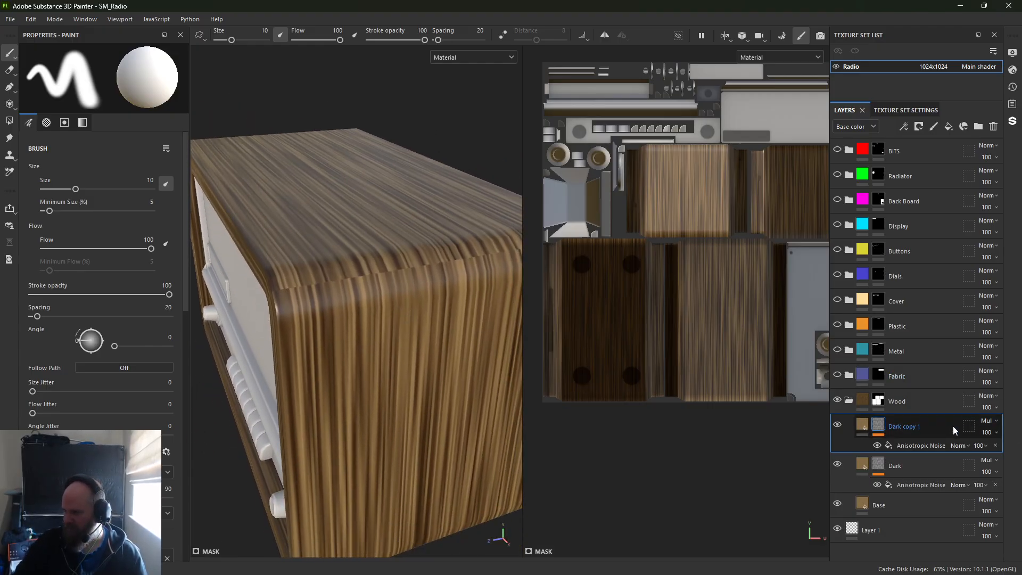
pyautogui.click(991, 423)
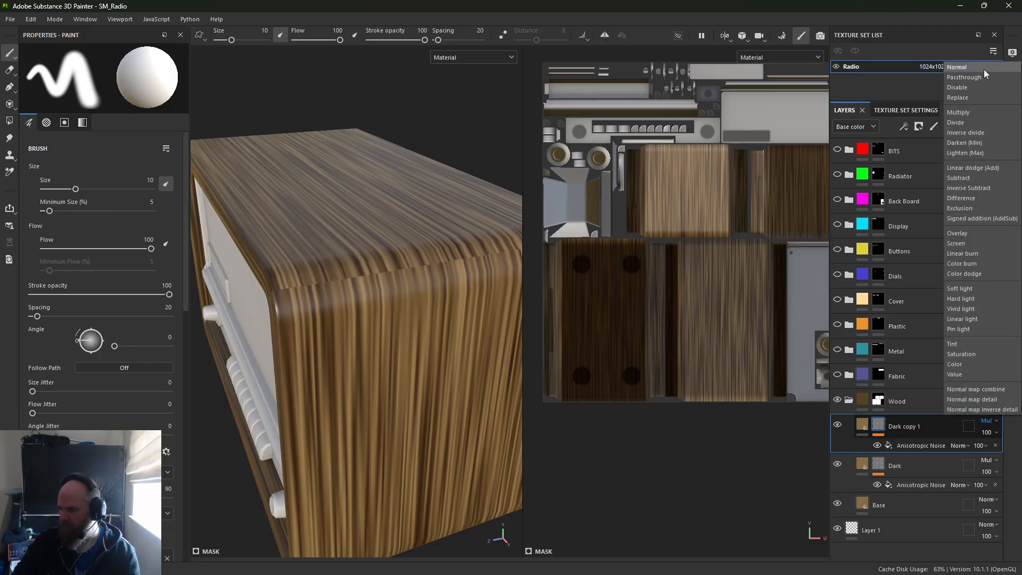
pyautogui.click(959, 97)
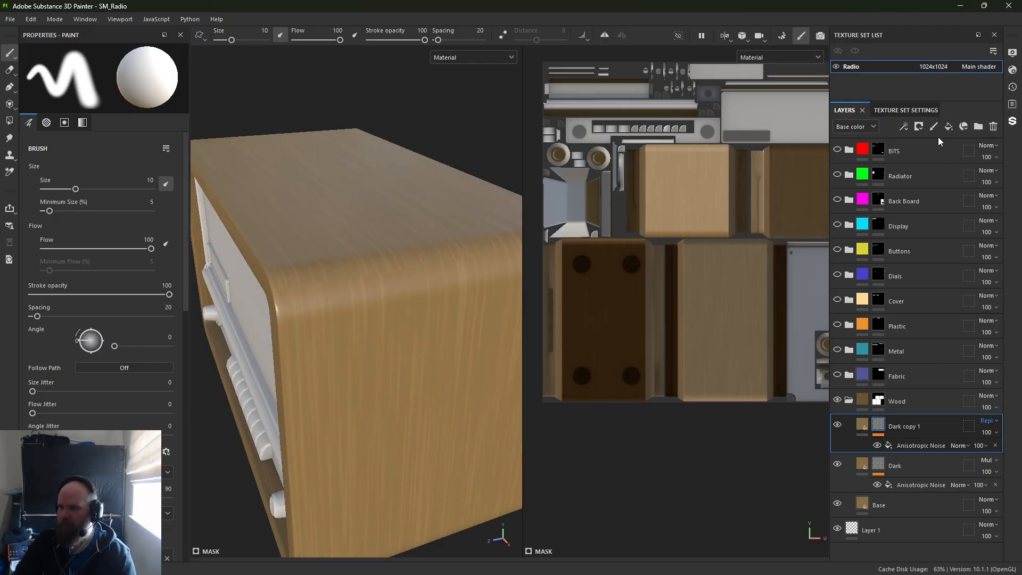
pyautogui.press('Down')
pyautogui.press('Down')
pyautogui.press('Down')
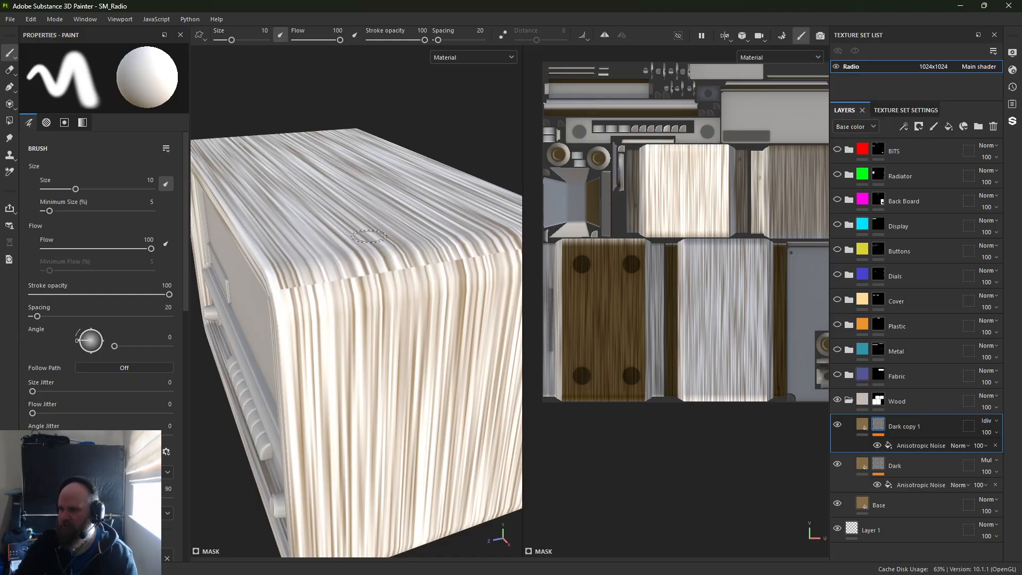
# Try further blend modes on the duplicated layer, starting at Lighten (Max) and ending on Overlay
pyautogui.click(991, 422)
pyautogui.click(982, 158)
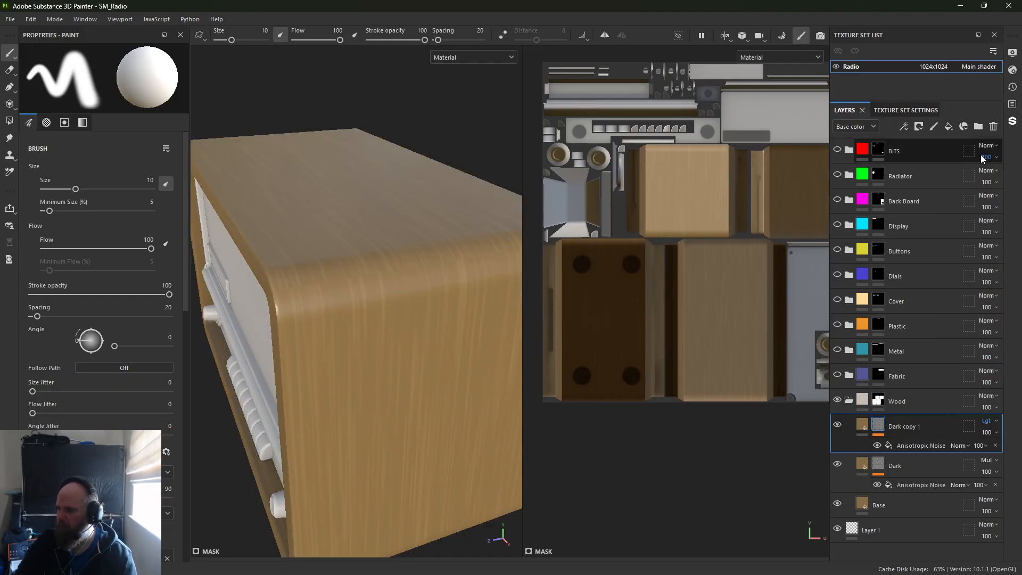
pyautogui.press('Down')
pyautogui.press('Down')
pyautogui.press('Down')
pyautogui.press('Down')
pyautogui.press('Down')
pyautogui.press('Down')
pyautogui.press('Down')
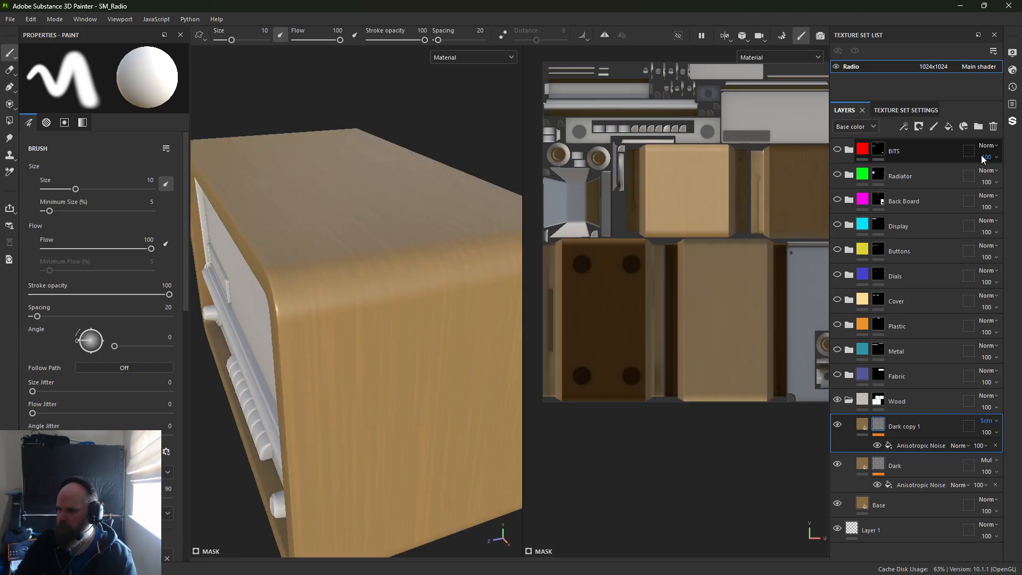
pyautogui.press('Down')
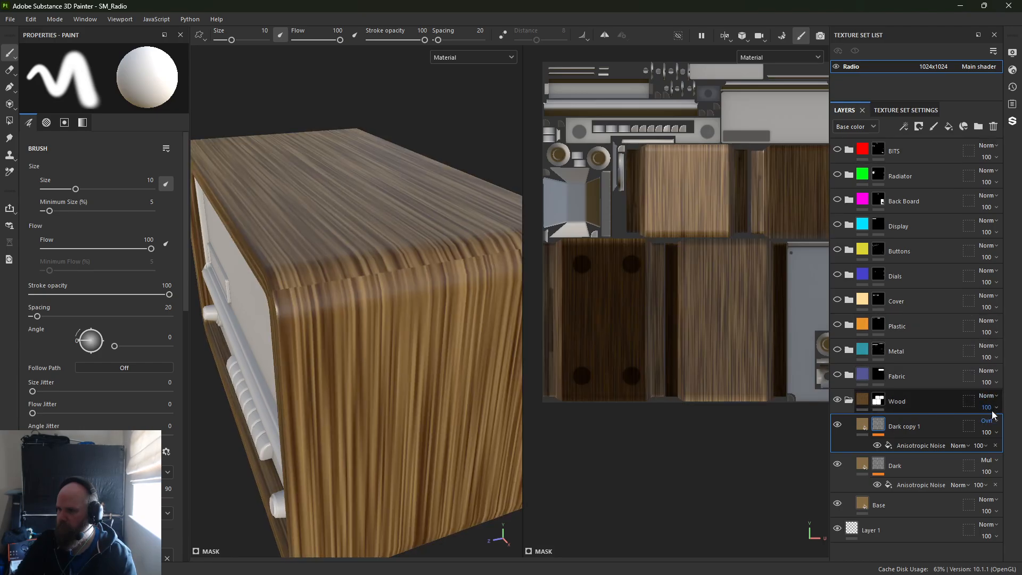
# Set the duplicated layer's base color to a lighter golden brown, B88E4F, and compare it with the Dark layer hidden and shown
pyautogui.click(863, 425)
pyautogui.click(99, 341)
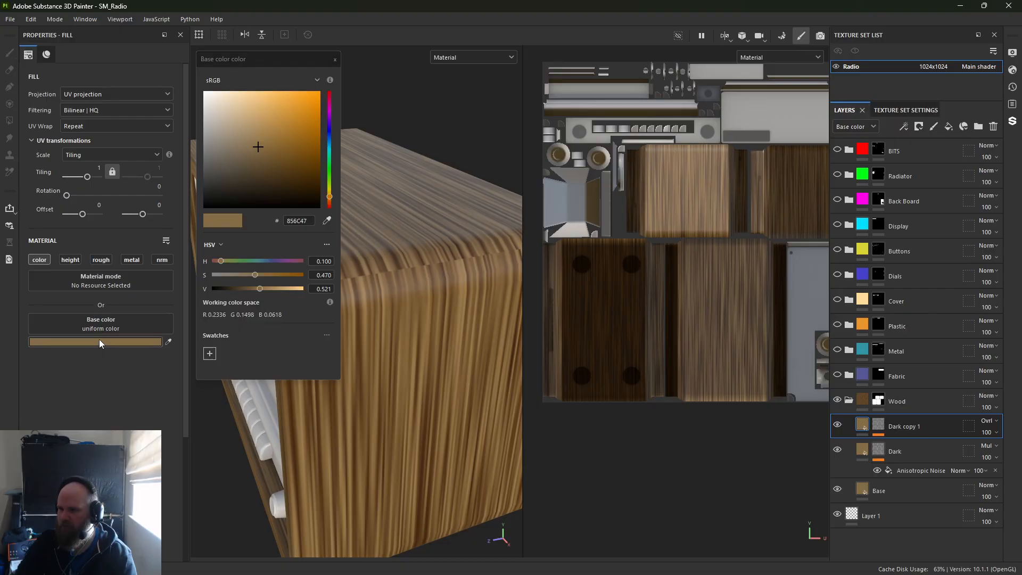
pyautogui.moveTo(254, 136); pyautogui.dragTo(269, 124)
pyautogui.click(335, 59)
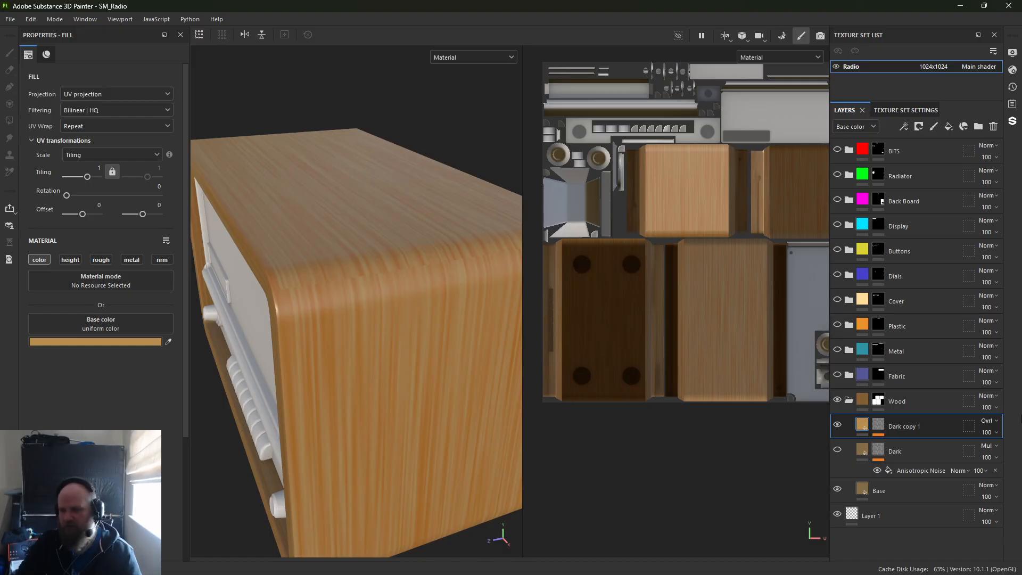
pyautogui.click(838, 449)
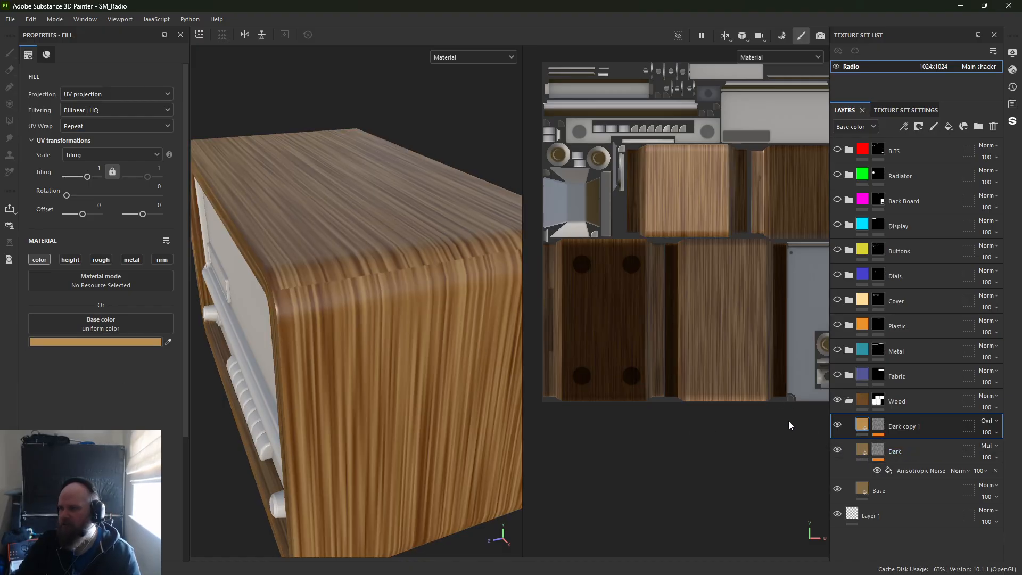
# Offset the duplicated layer's Anisotropic Noise fill by 0.17 and 0.67
pyautogui.click(879, 426)
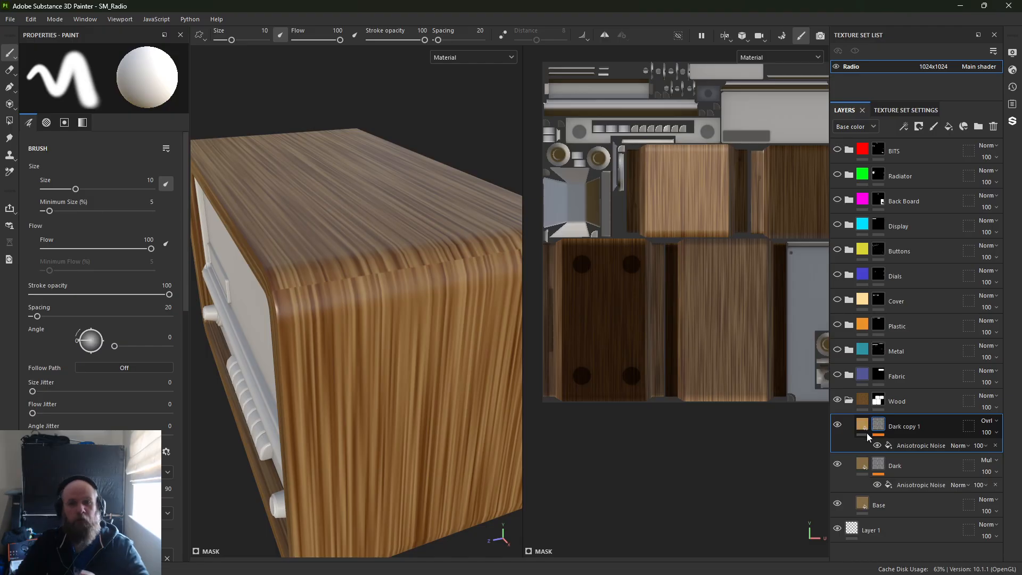
pyautogui.click(916, 446)
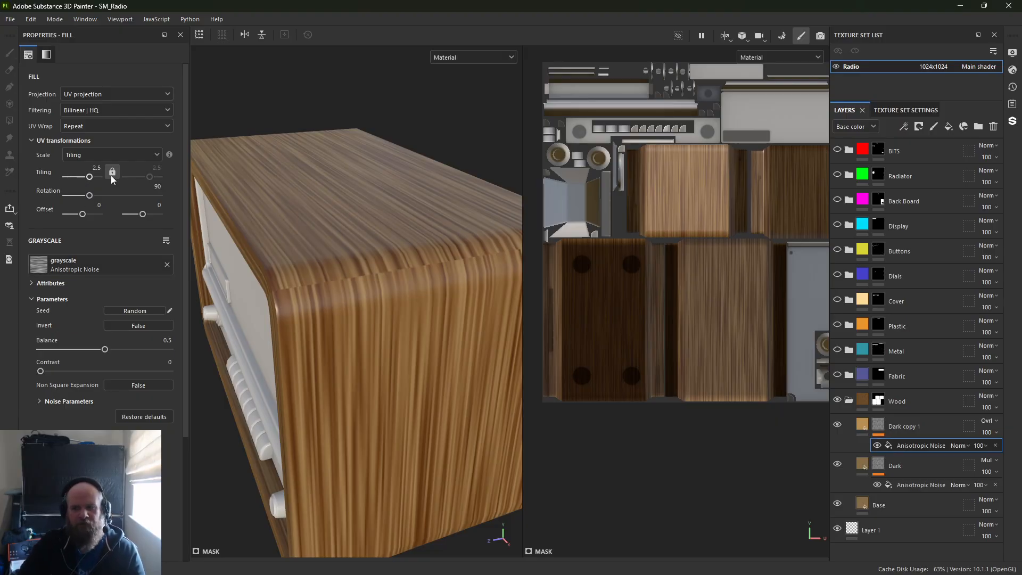
pyautogui.moveTo(83, 214); pyautogui.dragTo(154, 216)
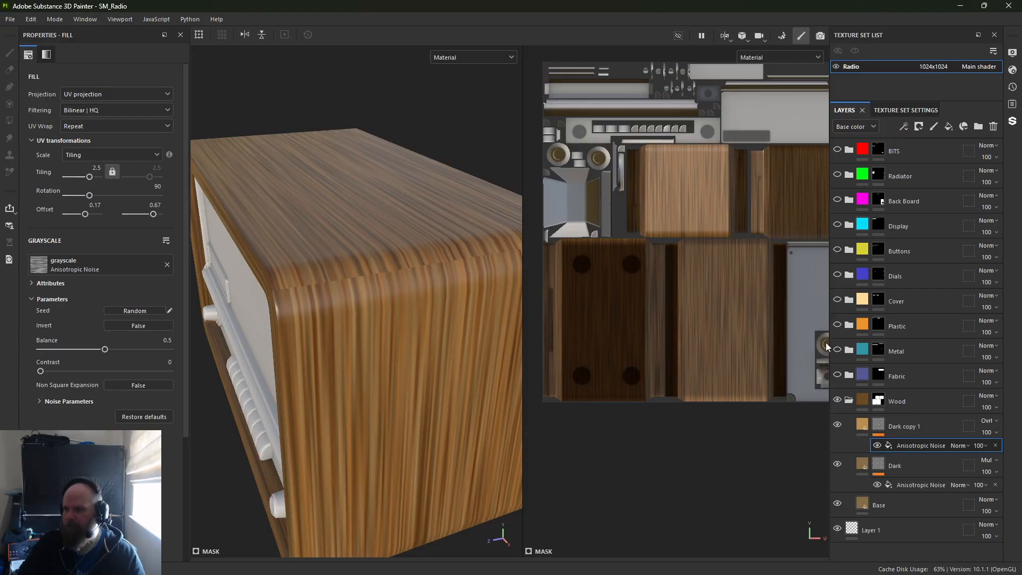
# Change the duplicated layer's base color to the paler tan BDA177
pyautogui.click(853, 427)
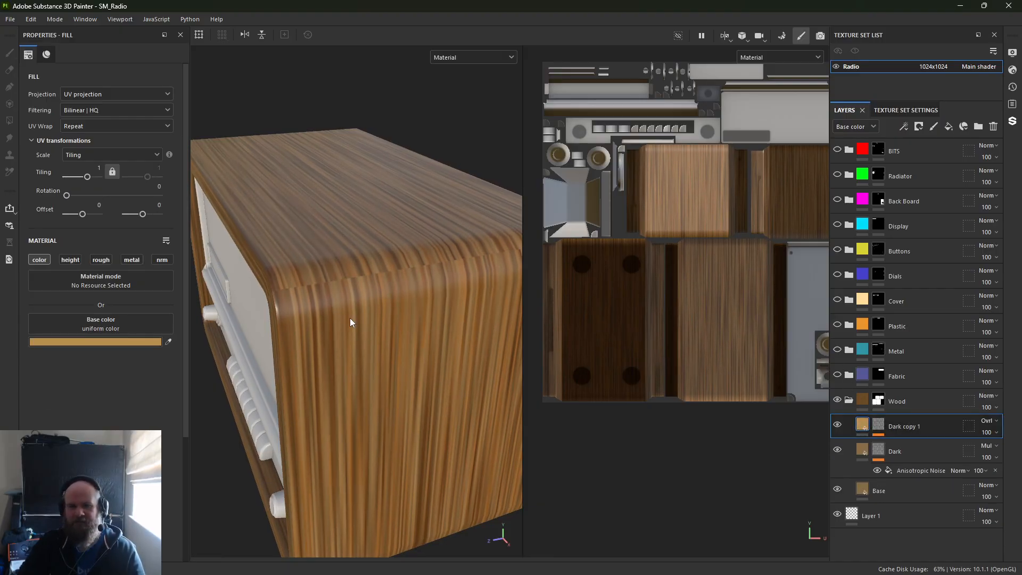
pyautogui.click(93, 343)
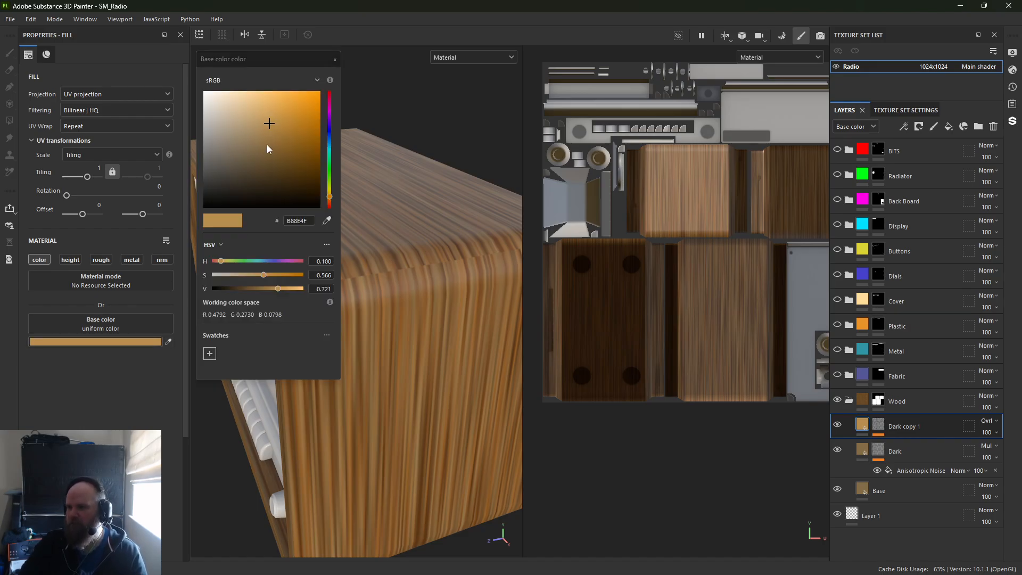
pyautogui.moveTo(266, 145); pyautogui.dragTo(246, 121)
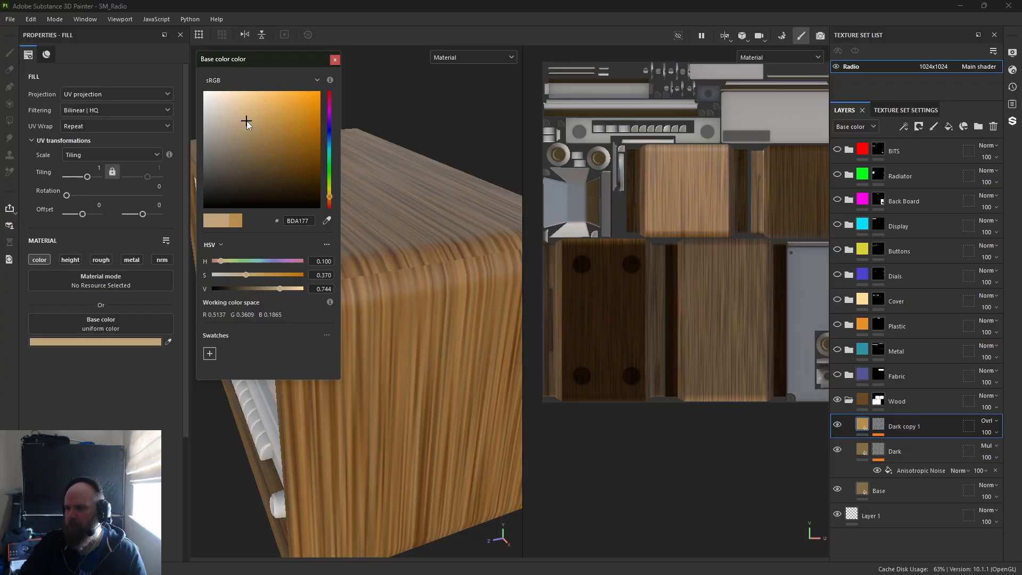
# Set the duplicated layer's blend mode to Linear dodge (Add) and darken its base color to a deep brown
pyautogui.click(990, 421)
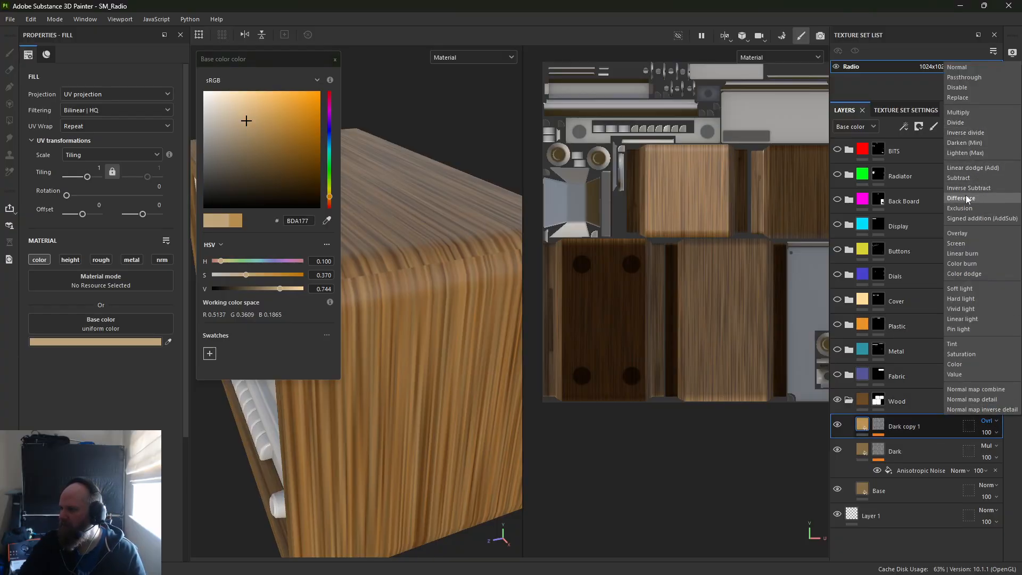
pyautogui.click(973, 168)
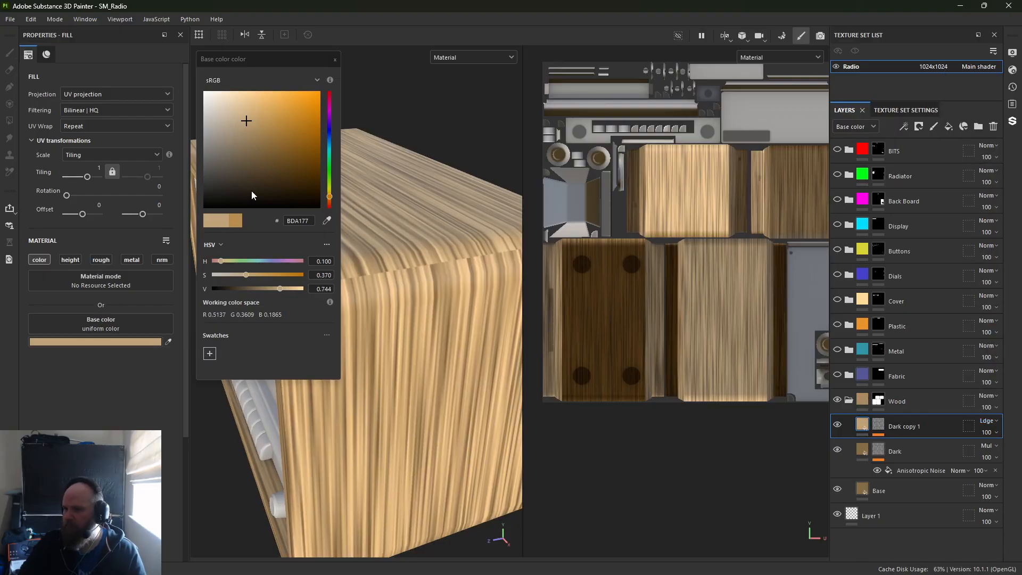
pyautogui.moveTo(260, 148); pyautogui.dragTo(273, 167)
pyautogui.click(335, 59)
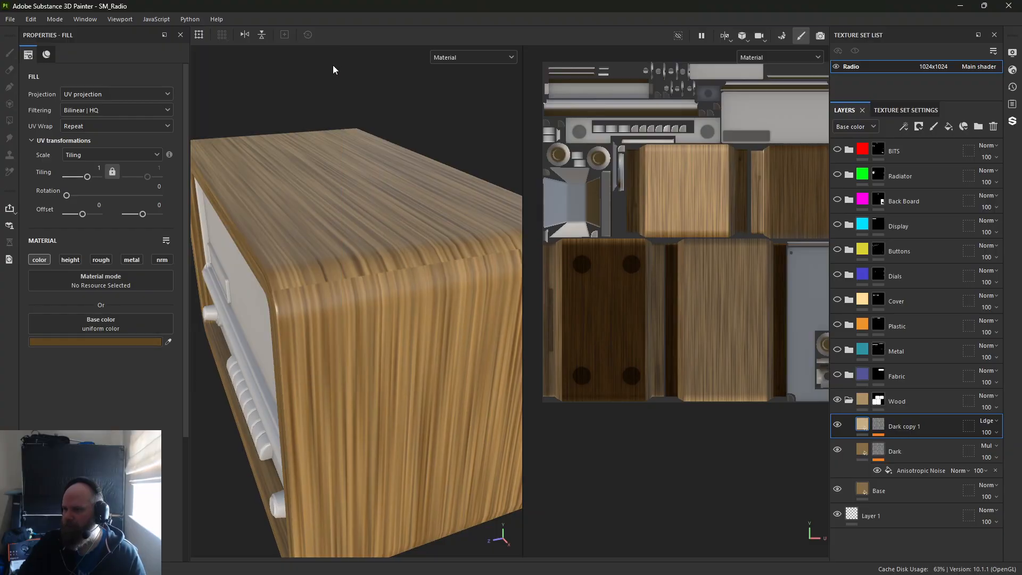
# Try the Screen blend mode on the Dark copy 1 layer with its base color set to 765A30
pyautogui.keyDown('alt'); pyautogui.moveTo(326, 298); pyautogui.dragTo(506, 340); pyautogui.keyUp('alt')
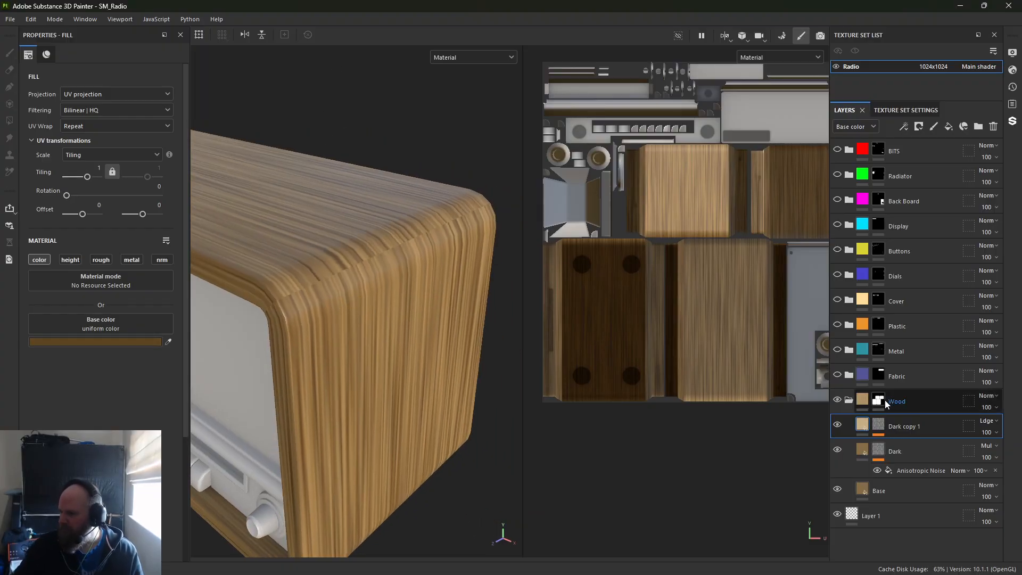
pyautogui.click(989, 421)
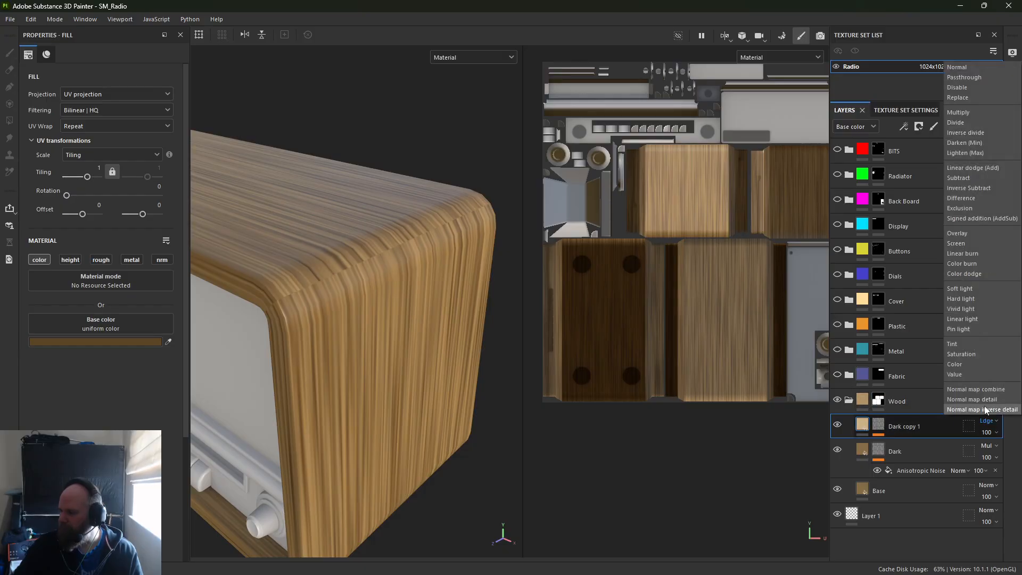
pyautogui.click(957, 243)
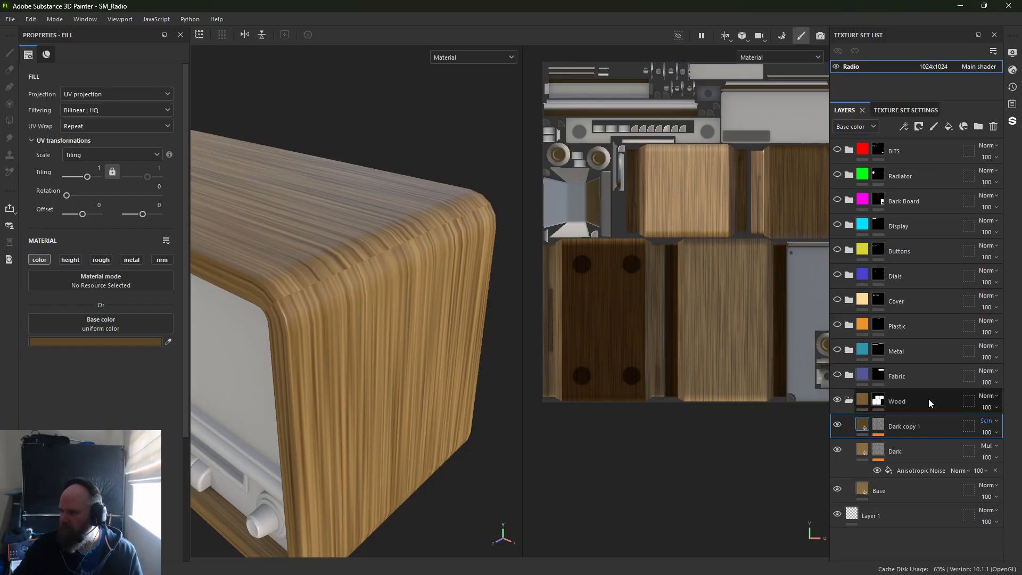
pyautogui.click(112, 341)
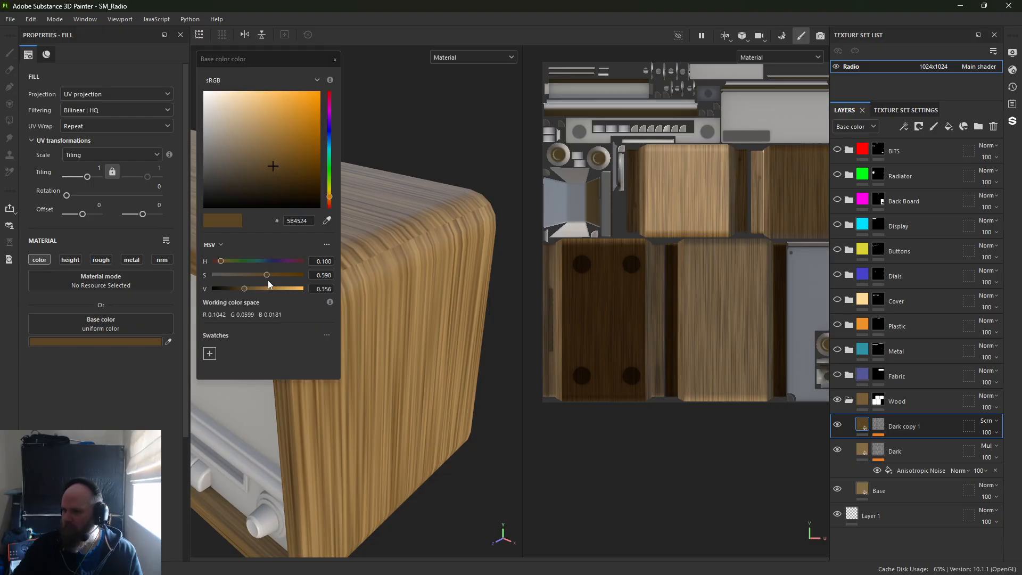
pyautogui.moveTo(271, 140)
pyautogui.mouseDown()
pyautogui.moveTo(259, 165)
pyautogui.moveTo(287, 176)
pyautogui.moveTo(241, 190)
pyautogui.moveTo(283, 172)
pyautogui.moveTo(296, 143)
pyautogui.moveTo(271, 154)
pyautogui.mouseUp()
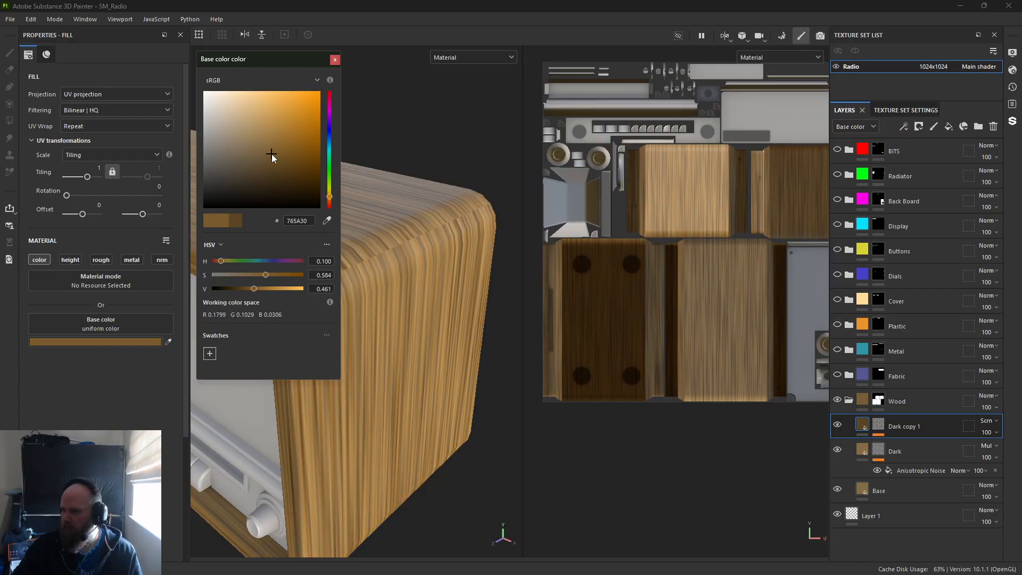
# Set the Dark copy 1 layer's blend mode to Overlay and its base color to the pale tan B9A78C
pyautogui.click(995, 430)
pyautogui.click(964, 240)
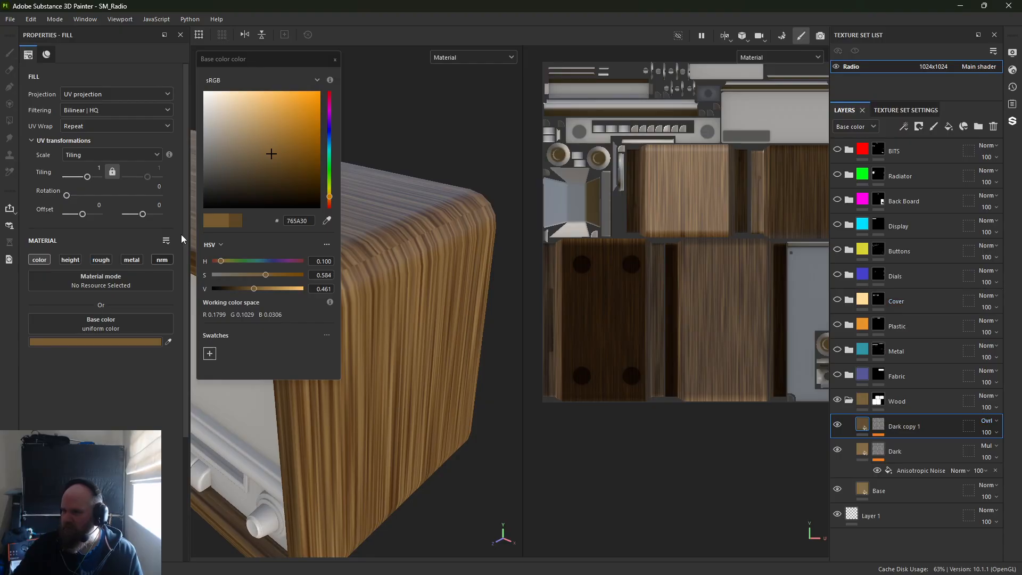
pyautogui.moveTo(281, 123); pyautogui.dragTo(232, 123)
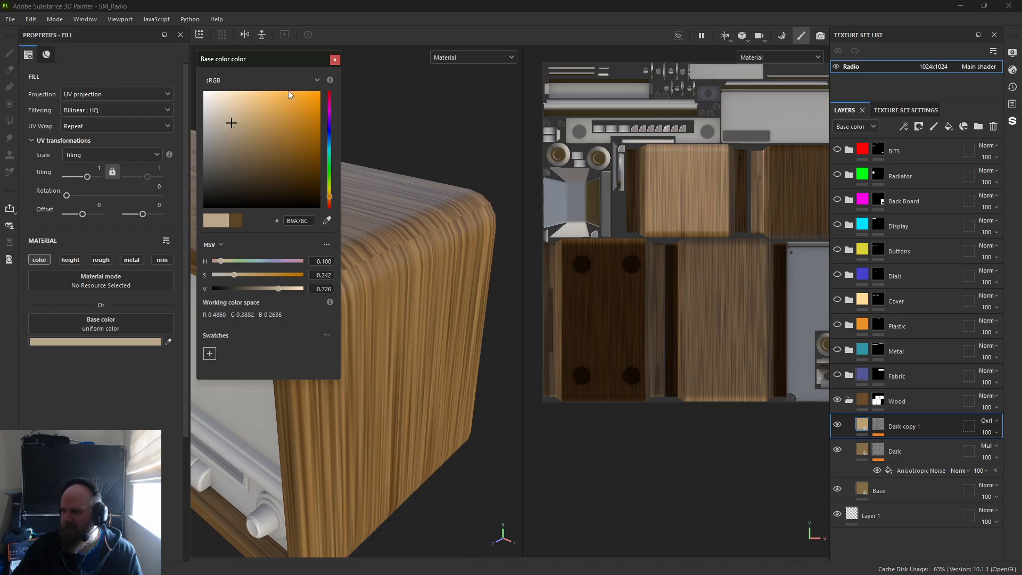
pyautogui.click(334, 60)
# Examine the layered wood grain on the cabinet's front, side and top from several angles and under rotated lighting
pyautogui.keyDown('alt'); pyautogui.moveTo(356, 278); pyautogui.dragTo(272, 213, button='right'); pyautogui.keyUp('alt')
pyautogui.keyDown('alt'); pyautogui.moveTo(271, 213); pyautogui.dragTo(360, 244); pyautogui.keyUp('alt')
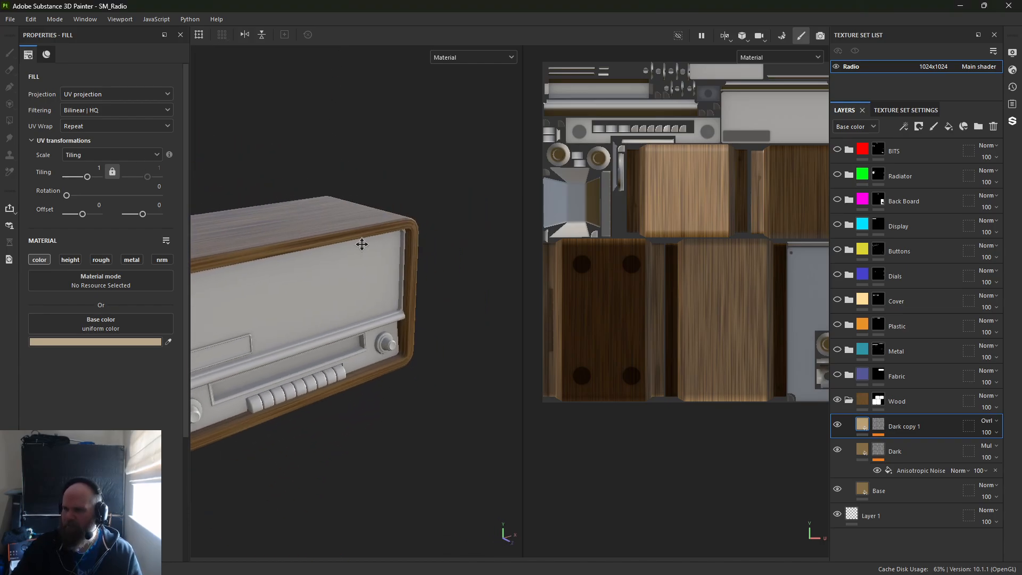
pyautogui.keyDown('alt'); pyautogui.moveTo(360, 245); pyautogui.dragTo(393, 278, button='middle'); pyautogui.keyUp('alt')
pyautogui.click(119, 278)
pyautogui.click(251, 229)
pyautogui.keyDown('alt'); pyautogui.moveTo(251, 229); pyautogui.dragTo(162, 273); pyautogui.keyUp('alt')
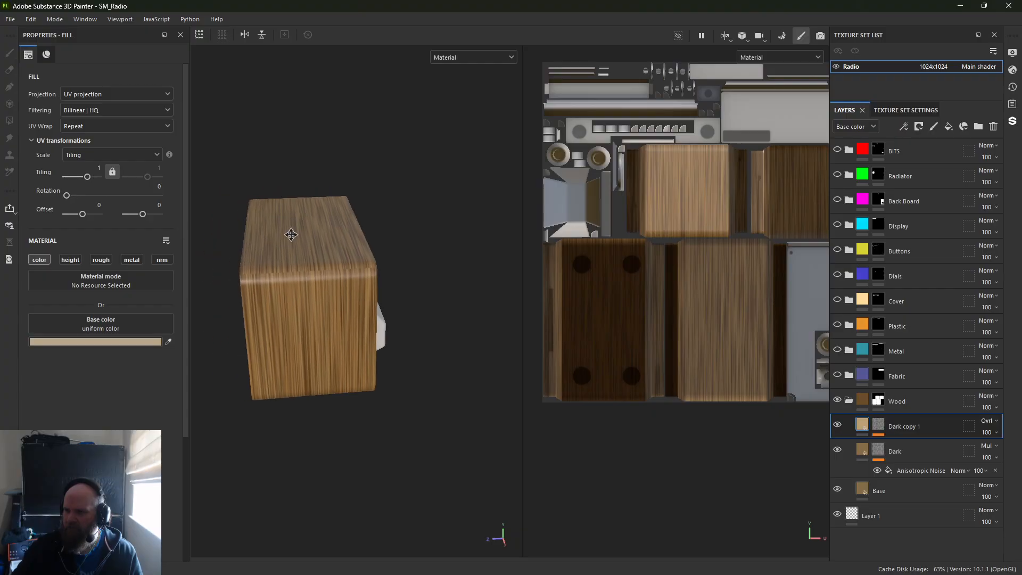
pyautogui.keyDown('alt'); pyautogui.moveTo(290, 229); pyautogui.dragTo(355, 274, button='middle'); pyautogui.keyUp('alt')
pyautogui.keyDown('alt'); pyautogui.moveTo(354, 273); pyautogui.dragTo(469, 335, button='right'); pyautogui.keyUp('alt')
pyautogui.keyDown('alt'); pyautogui.moveTo(470, 336); pyautogui.dragTo(365, 310); pyautogui.keyUp('alt')
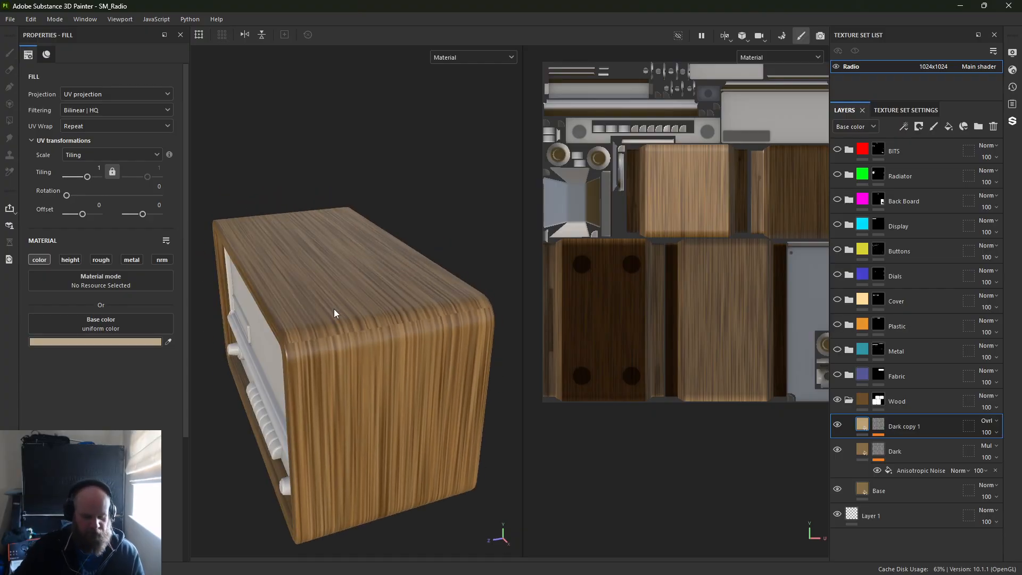
pyautogui.keyDown('shift'); pyautogui.moveTo(335, 313); pyautogui.dragTo(231, 314, button='right'); pyautogui.keyUp('shift')
pyautogui.keyDown('alt'); pyautogui.moveTo(232, 313); pyautogui.dragTo(299, 216); pyautogui.keyUp('alt')
pyautogui.keyDown('alt'); pyautogui.moveTo(323, 373); pyautogui.dragTo(310, 248, button='middle'); pyautogui.keyUp('alt')
pyautogui.keyDown('alt'); pyautogui.moveTo(310, 248); pyautogui.dragTo(365, 430, button='right'); pyautogui.keyUp('alt')
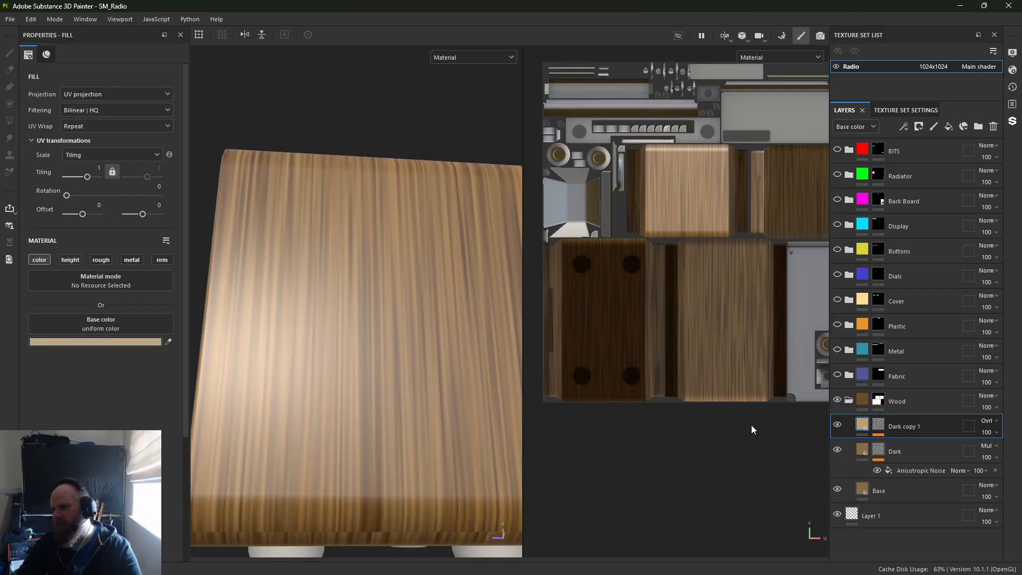
# Add a Blur Slope filter to the Dark layer's mask and hide the Dark copy 1 layer
pyautogui.click(880, 451)
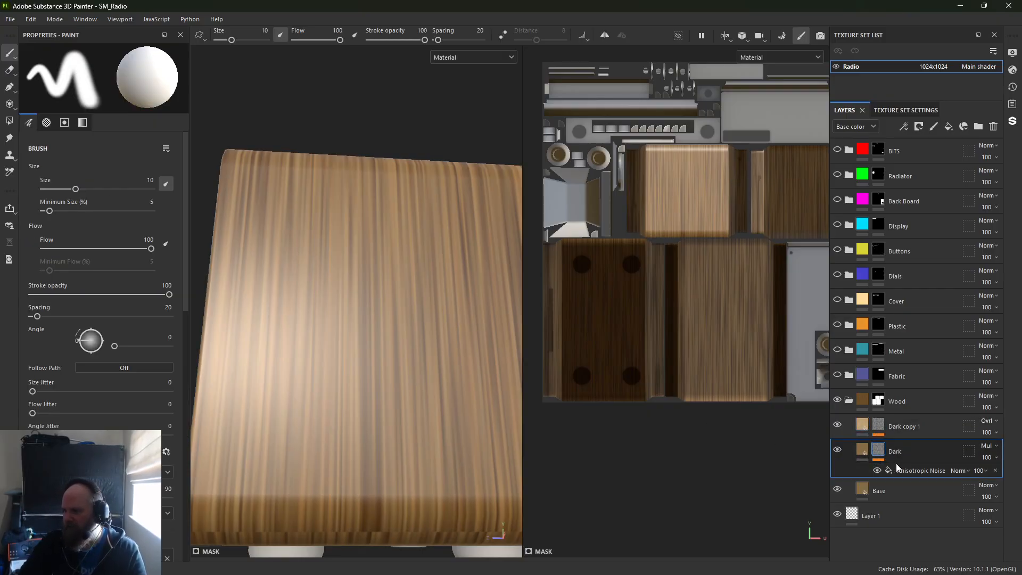
pyautogui.rightClick(881, 459)
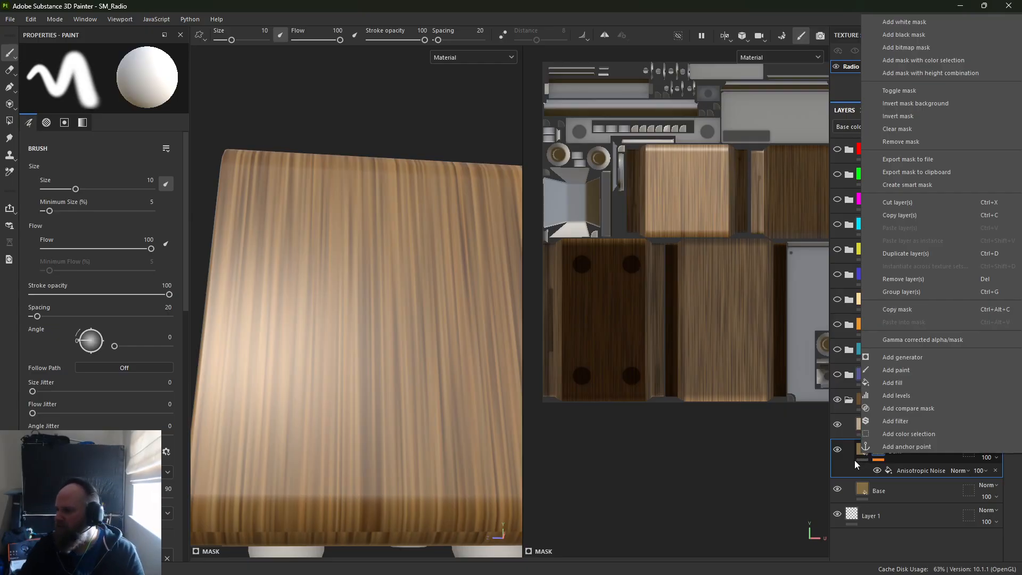
pyautogui.click(921, 421)
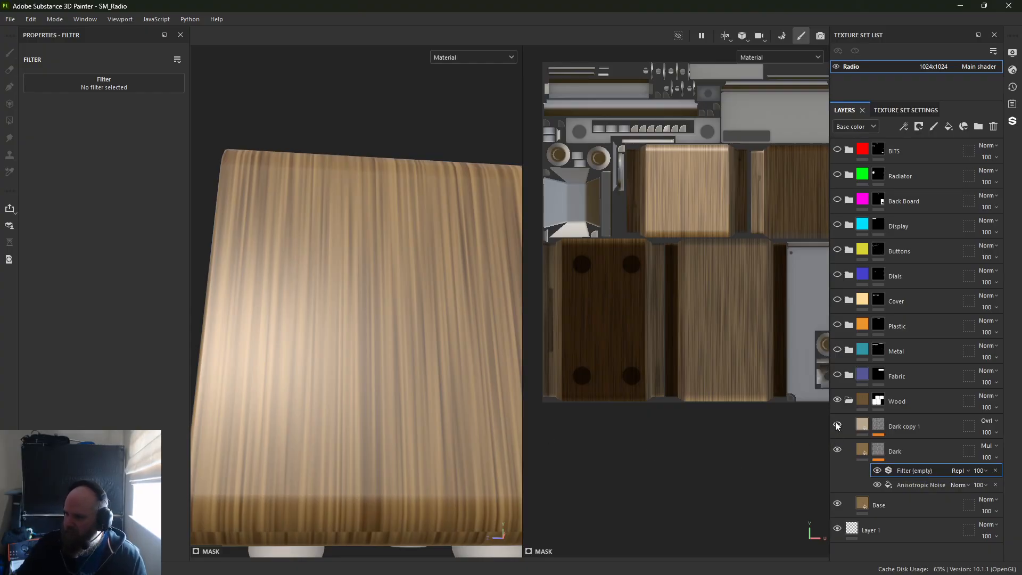
pyautogui.keyDown('alt'); pyautogui.moveTo(498, 410); pyautogui.dragTo(685, 417); pyautogui.keyUp('alt')
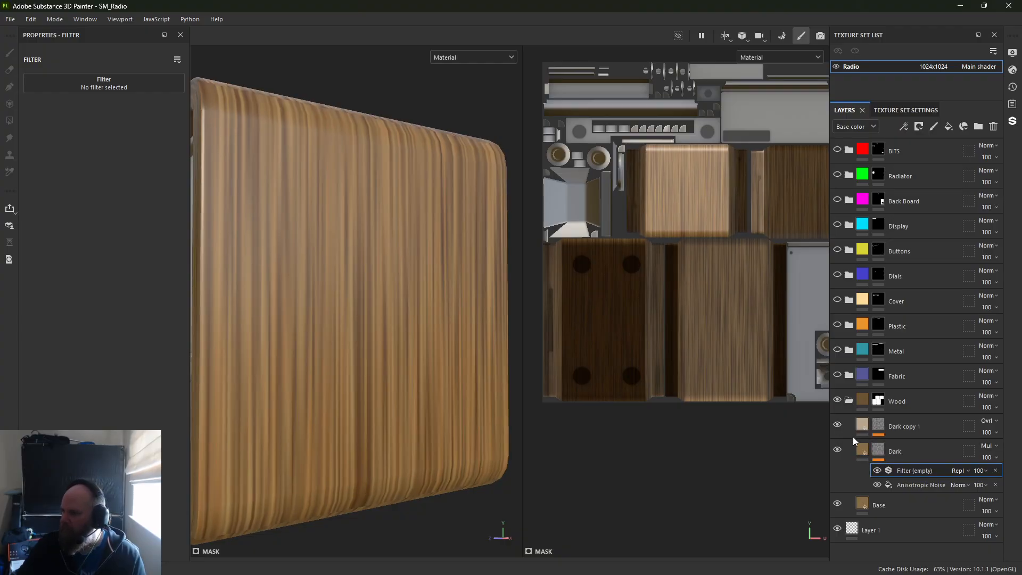
pyautogui.click(837, 424)
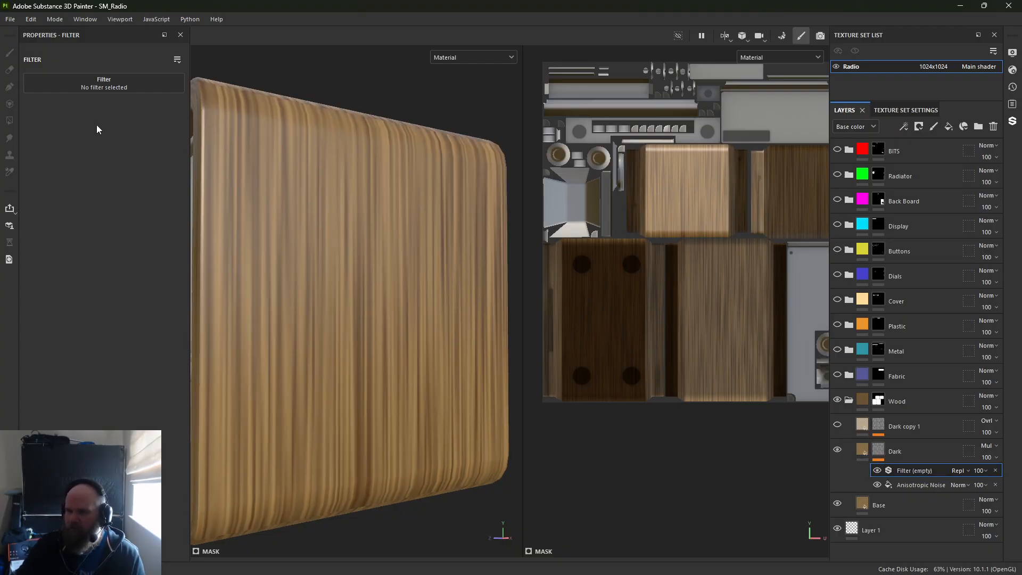
pyautogui.click(98, 84)
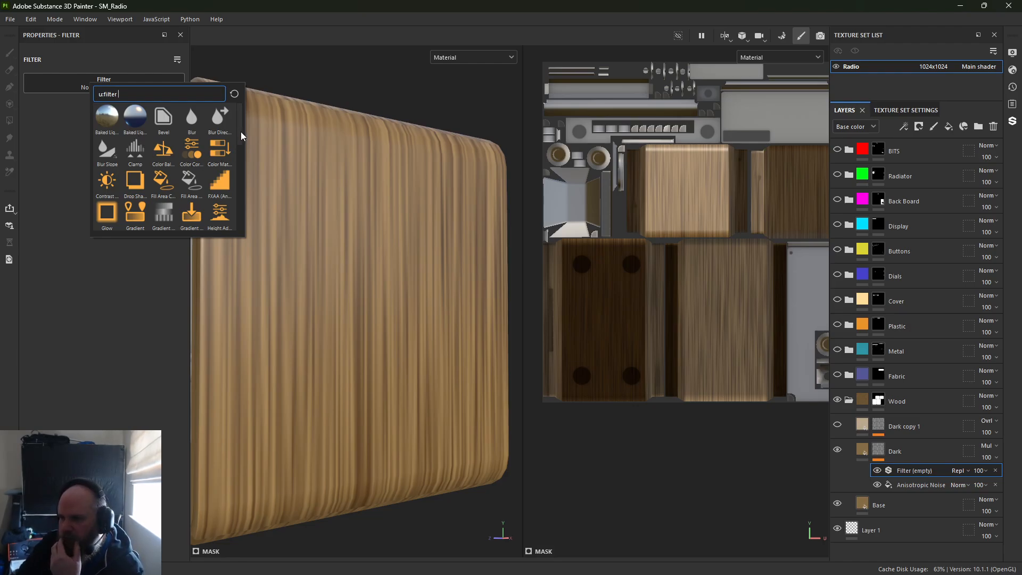
pyautogui.moveTo(241, 132); pyautogui.dragTo(245, 156)
pyautogui.scroll(3, 217, 123)
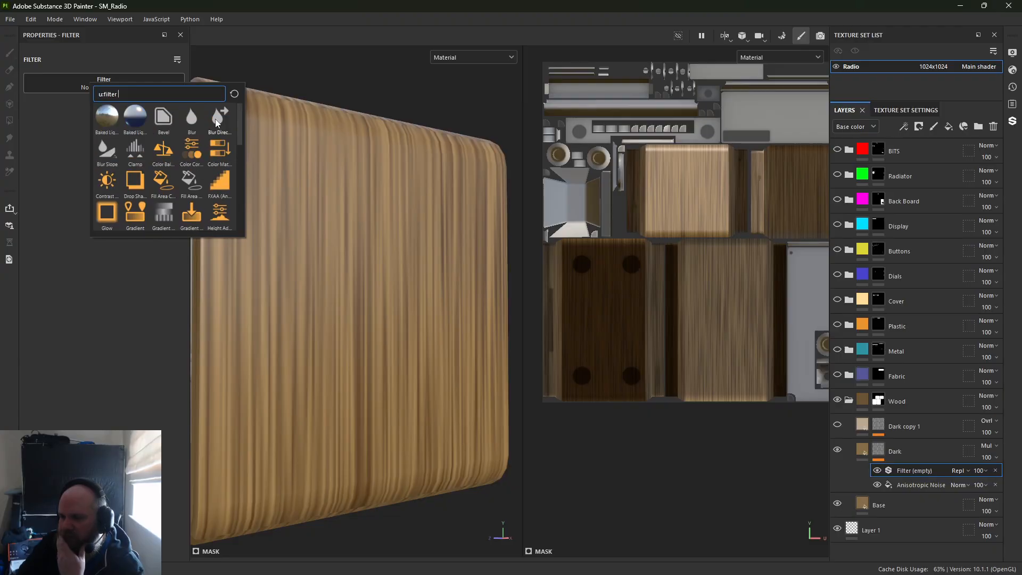
pyautogui.click(108, 150)
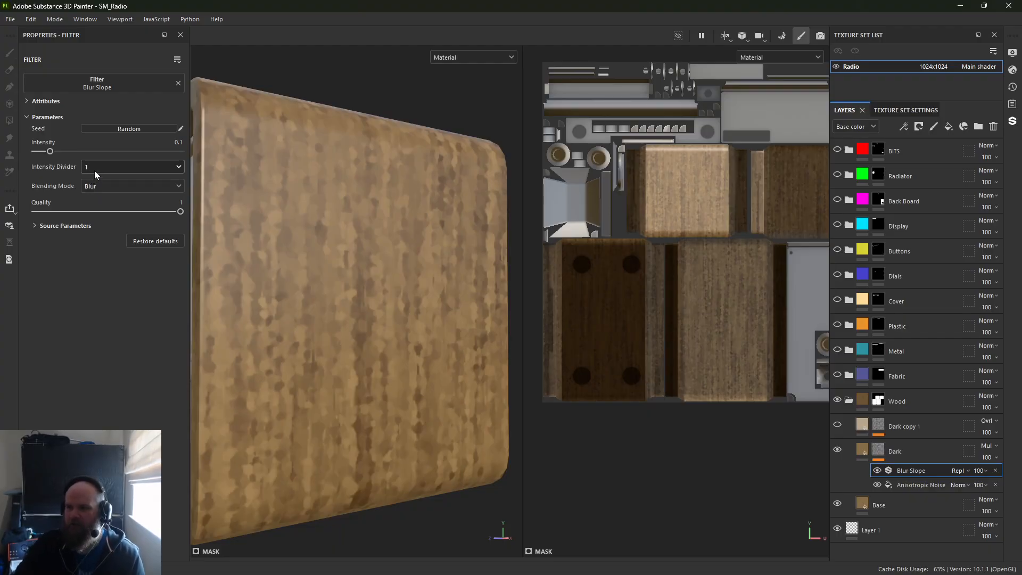
# Try the Blur Slope filter with an intensity divider of 10 and intensities up to 0.39
pyautogui.click(96, 174)
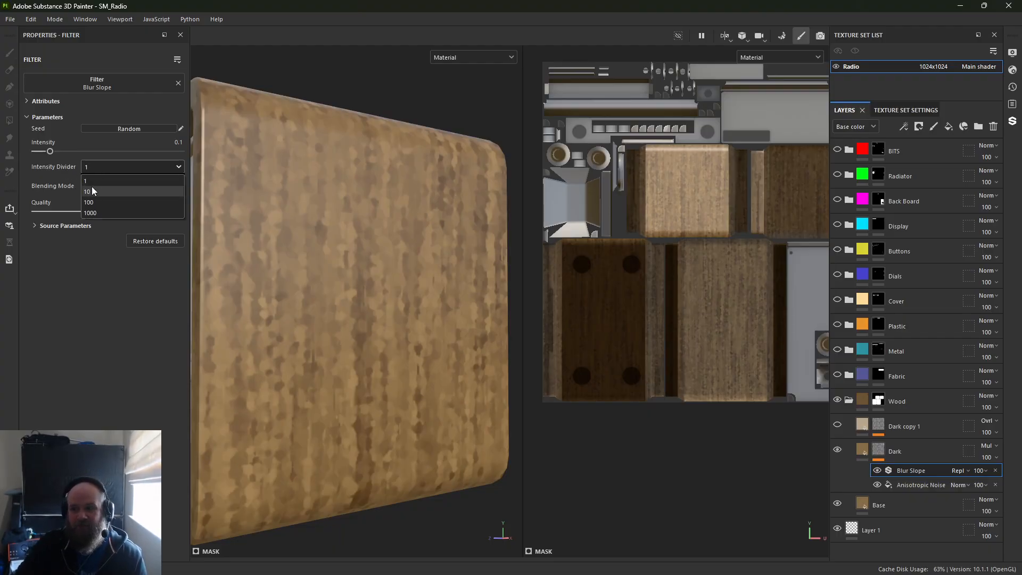
pyautogui.click(89, 192)
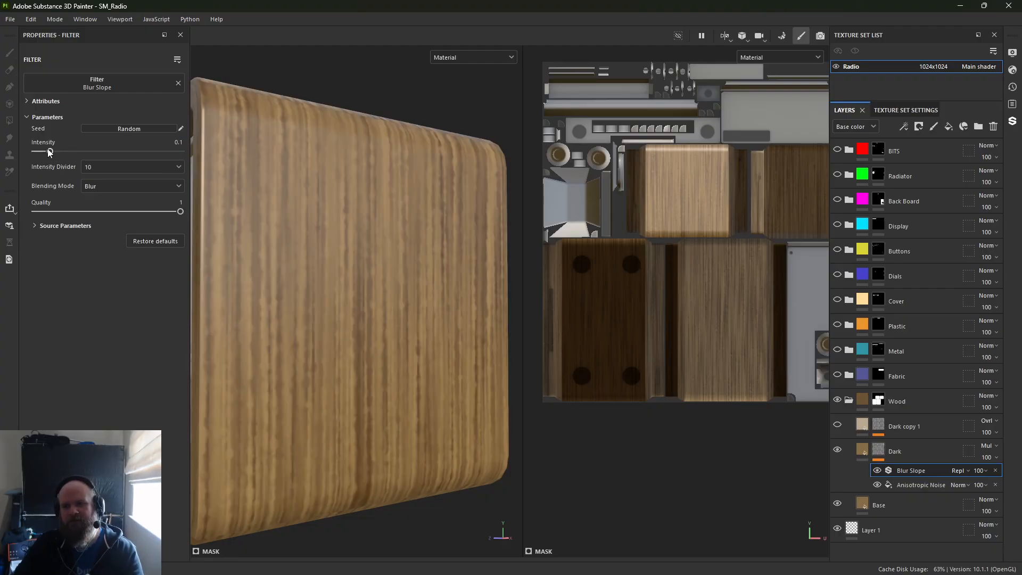
pyautogui.moveTo(50, 150); pyautogui.dragTo(149, 151)
pyautogui.moveTo(78, 151); pyautogui.dragTo(54, 151)
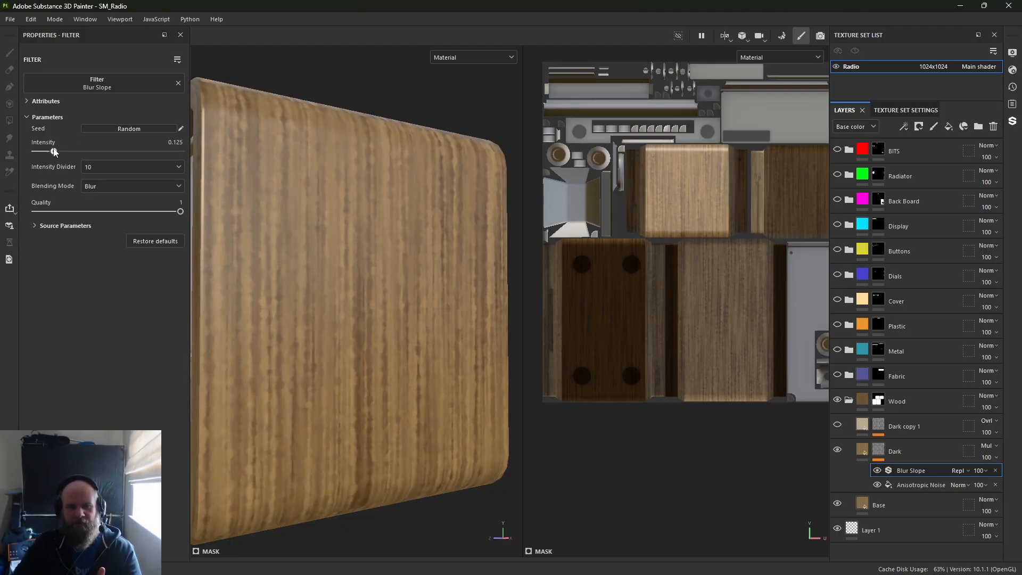
pyautogui.moveTo(126, 158); pyautogui.dragTo(91, 155)
# Set the Blur Slope filter's intensity divider to 100 and its intensity to 0.357
pyautogui.click(126, 167)
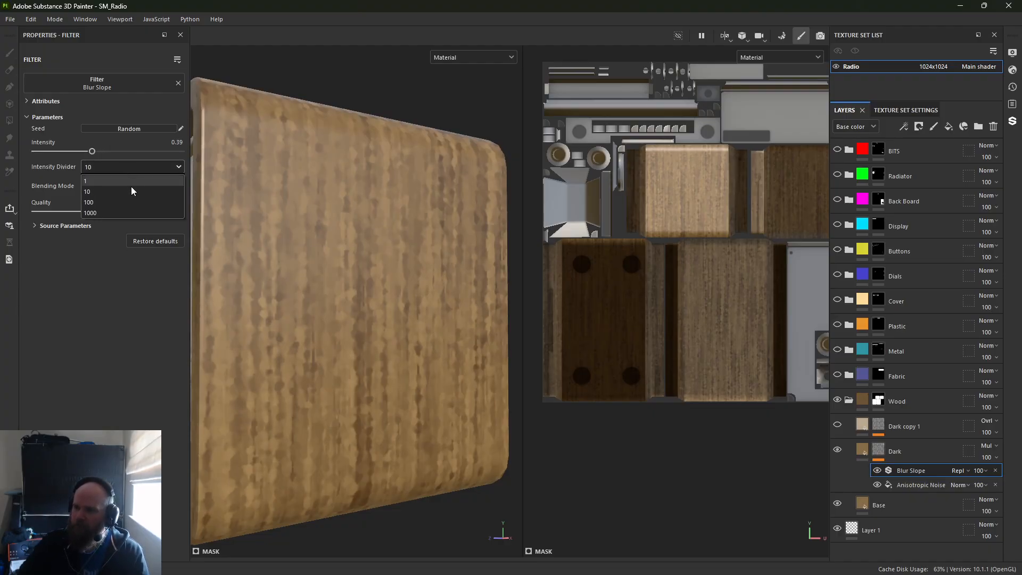
pyautogui.click(122, 203)
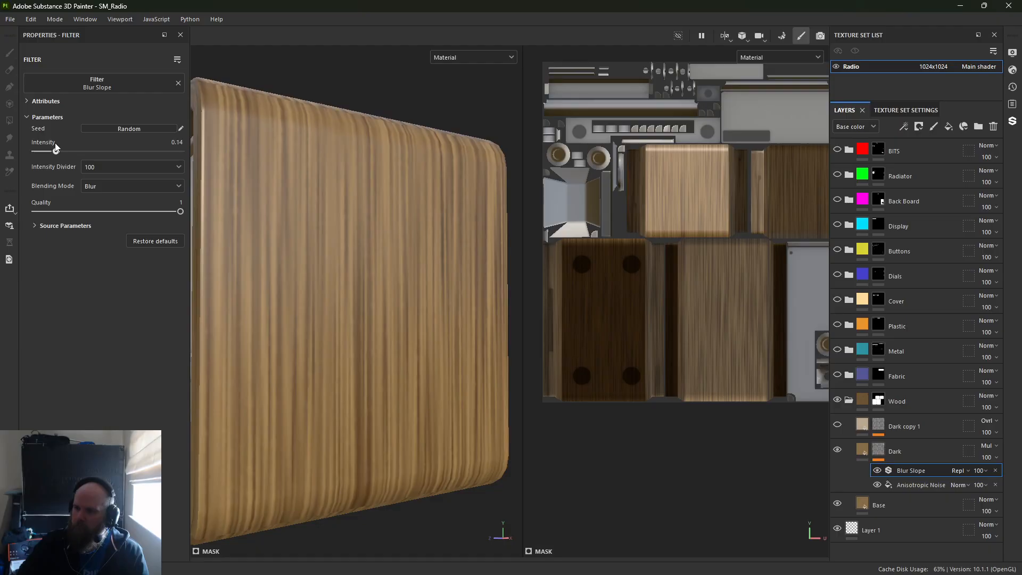
pyautogui.moveTo(126, 147); pyautogui.dragTo(64, 152)
pyautogui.scroll(5, 440, 295)
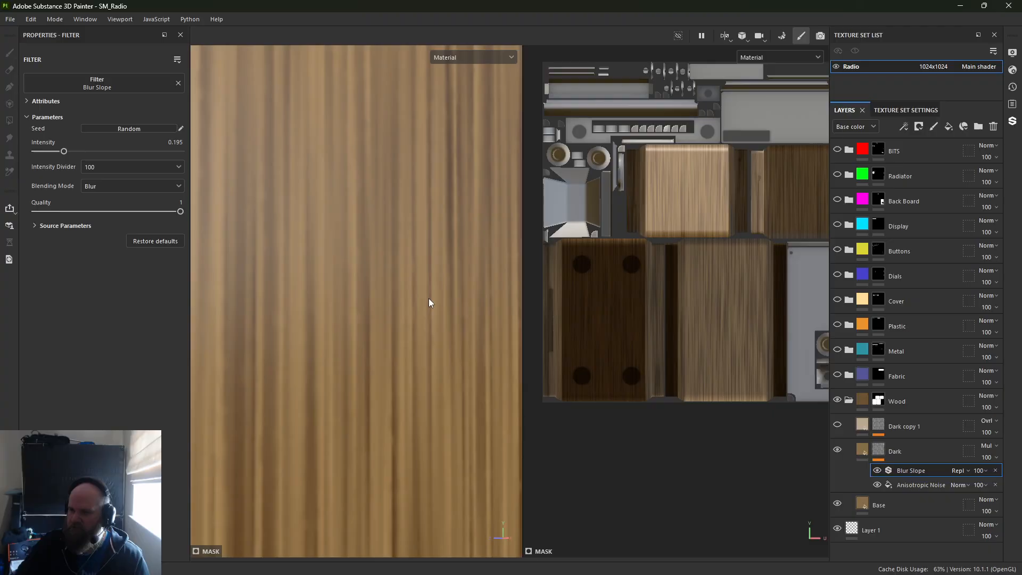
pyautogui.keyDown('alt'); pyautogui.moveTo(407, 302); pyautogui.dragTo(190, 226); pyautogui.keyUp('alt')
pyautogui.moveTo(68, 152); pyautogui.dragTo(84, 155)
pyautogui.keyDown('alt'); pyautogui.moveTo(281, 212); pyautogui.dragTo(258, 224); pyautogui.keyUp('alt')
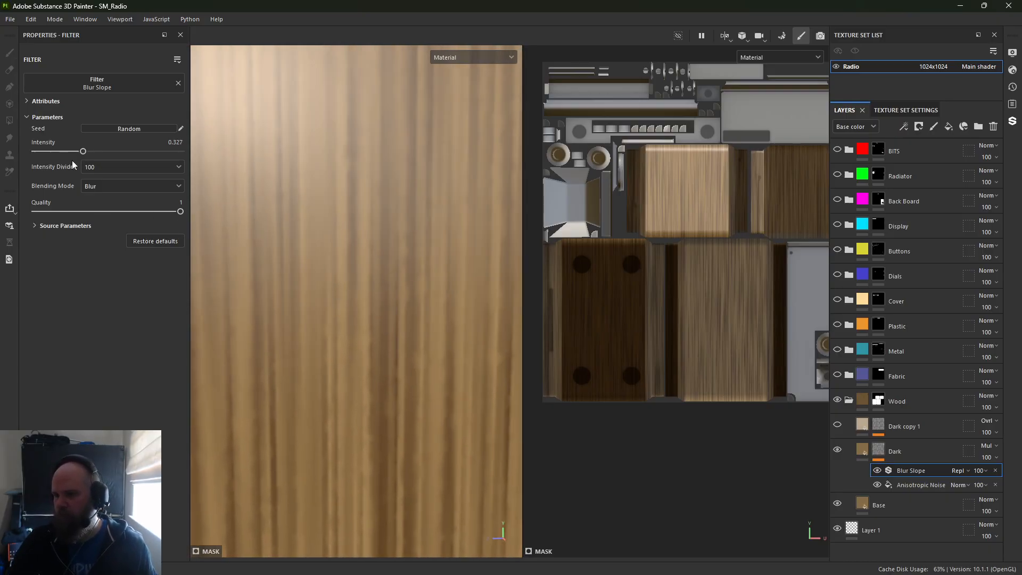
# Set the Blur Slope filter's source blur to 0 and source position to 0.43
pyautogui.click(66, 225)
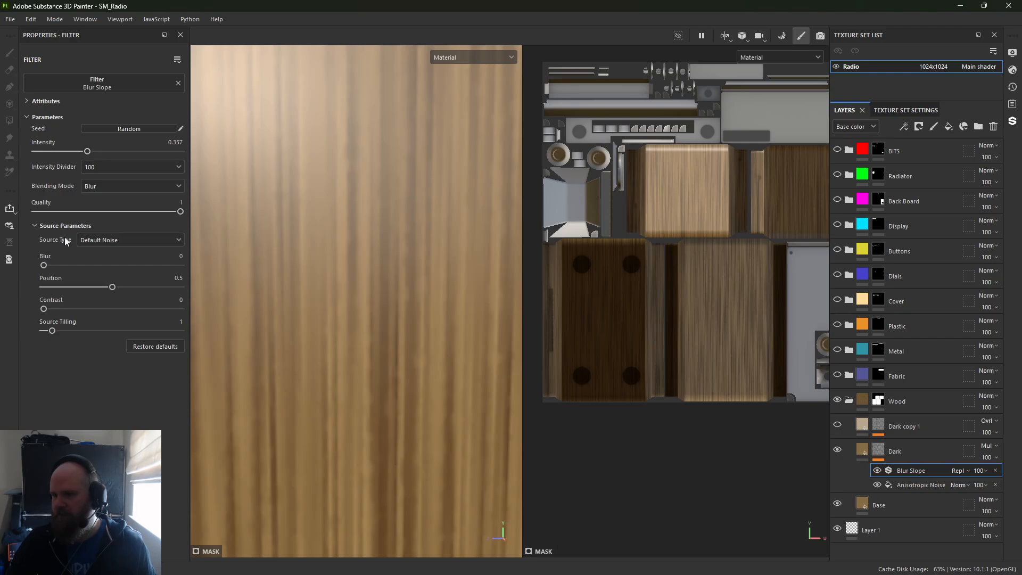
pyautogui.moveTo(83, 263); pyautogui.dragTo(27, 262)
pyautogui.moveTo(83, 286)
pyautogui.mouseDown()
pyautogui.moveTo(126, 287)
pyautogui.moveTo(102, 287)
pyautogui.mouseUp()
# Show only the Base color channel and examine the blurred grain across the cabinet's top, corner and side
pyautogui.keyDown('alt'); pyautogui.moveTo(200, 288); pyautogui.dragTo(195, 80, button='right'); pyautogui.keyUp('alt')
pyautogui.keyDown('alt'); pyautogui.moveTo(195, 84); pyautogui.dragTo(375, 321); pyautogui.keyUp('alt')
pyautogui.keyDown('alt'); pyautogui.moveTo(374, 322); pyautogui.dragTo(437, 403, button='right'); pyautogui.keyUp('alt')
pyautogui.keyDown('alt'); pyautogui.moveTo(422, 415); pyautogui.dragTo(235, 290); pyautogui.keyUp('alt')
pyautogui.keyDown('alt'); pyautogui.moveTo(234, 290); pyautogui.dragTo(236, 264, button='middle'); pyautogui.keyUp('alt')
pyautogui.press('c')
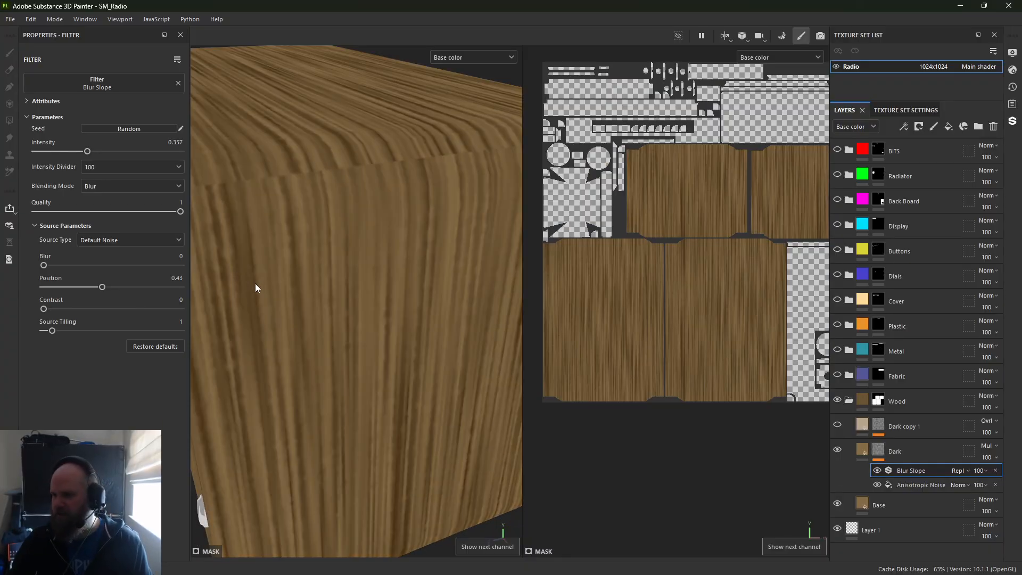
pyautogui.keyDown('alt'); pyautogui.moveTo(256, 287); pyautogui.dragTo(341, 316); pyautogui.keyUp('alt')
pyautogui.keyDown('alt'); pyautogui.moveTo(342, 316); pyautogui.dragTo(190, 194, button='right'); pyautogui.keyUp('alt')
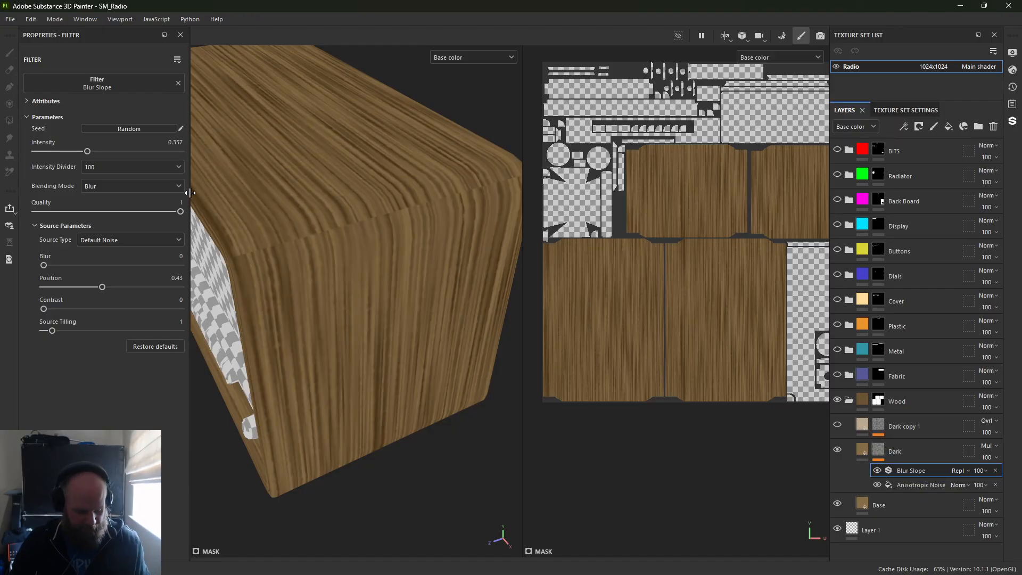
pyautogui.moveTo(362, 212)
pyautogui.keyDown('alt'); pyautogui.mouseDown()
pyautogui.moveTo(445, 358)
pyautogui.moveTo(365, 388)
pyautogui.moveTo(319, 253)
pyautogui.moveTo(356, 240)
pyautogui.moveTo(373, 290)
pyautogui.mouseUp(); pyautogui.keyUp('alt')
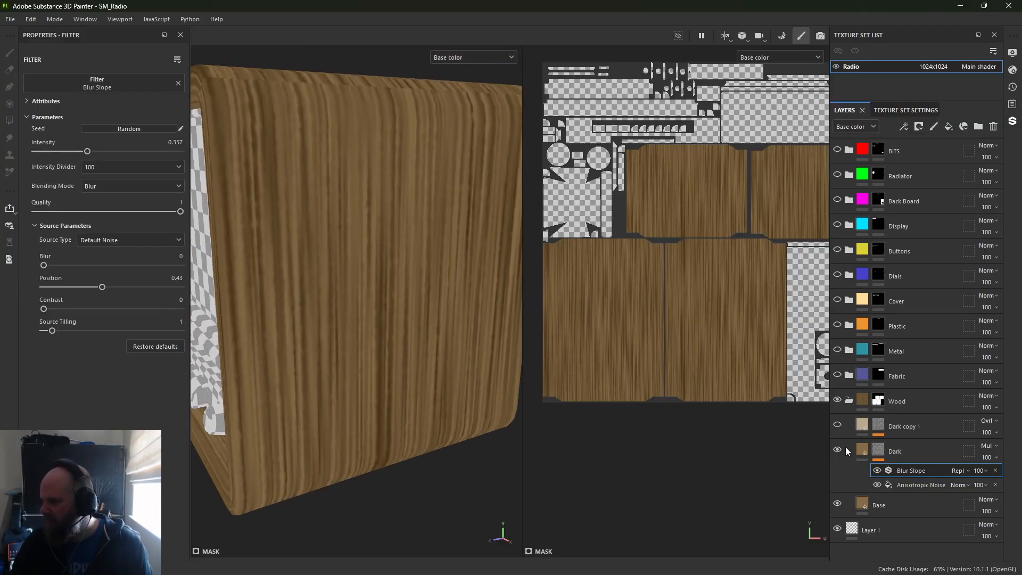
# Add a Warp filter above Blur Slope in the Dark layer's mask
pyautogui.rightClick(873, 451)
pyautogui.click(896, 417)
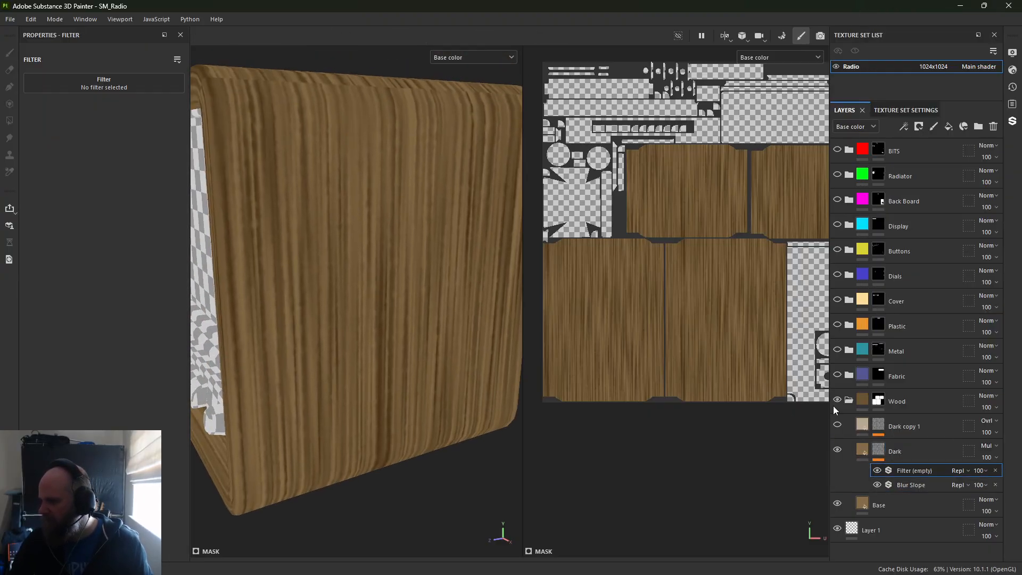
pyautogui.click(109, 87)
pyautogui.scroll(-5, 188, 154)
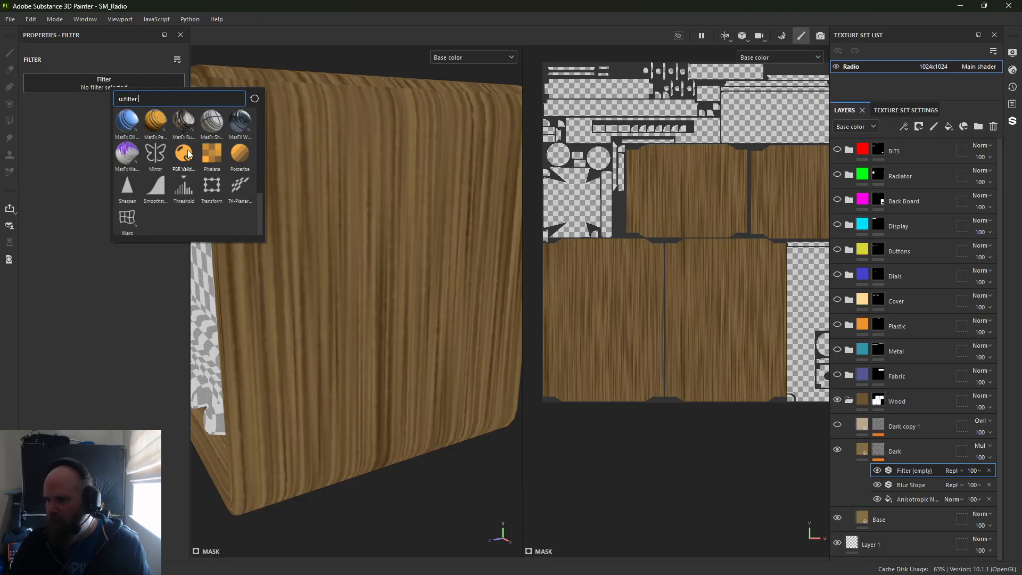
pyautogui.click(127, 224)
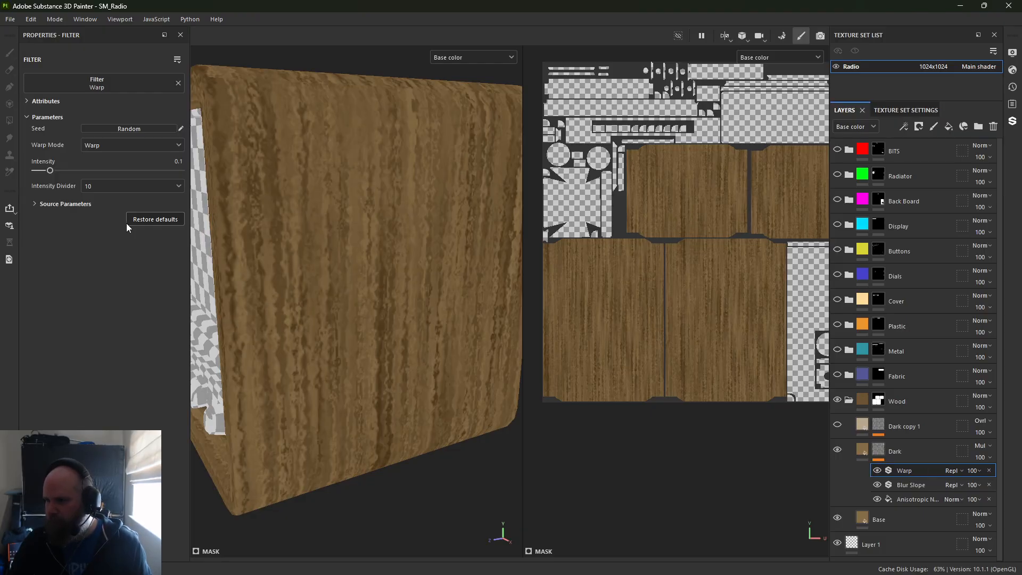
# Switch the Warp filter to Directional Warp with intensity 0.816 and an intensity divider of 1
pyautogui.click(114, 145)
pyautogui.click(120, 167)
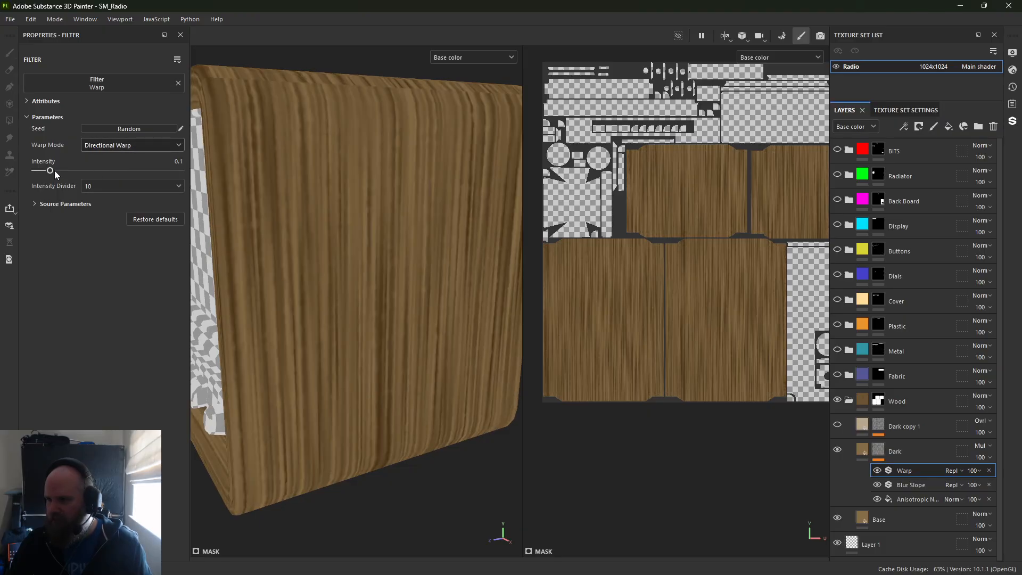
pyautogui.moveTo(145, 168)
pyautogui.mouseDown()
pyautogui.moveTo(17, 171)
pyautogui.moveTo(197, 176)
pyautogui.moveTo(153, 176)
pyautogui.mouseUp()
pyautogui.click(104, 187)
pyautogui.click(105, 200)
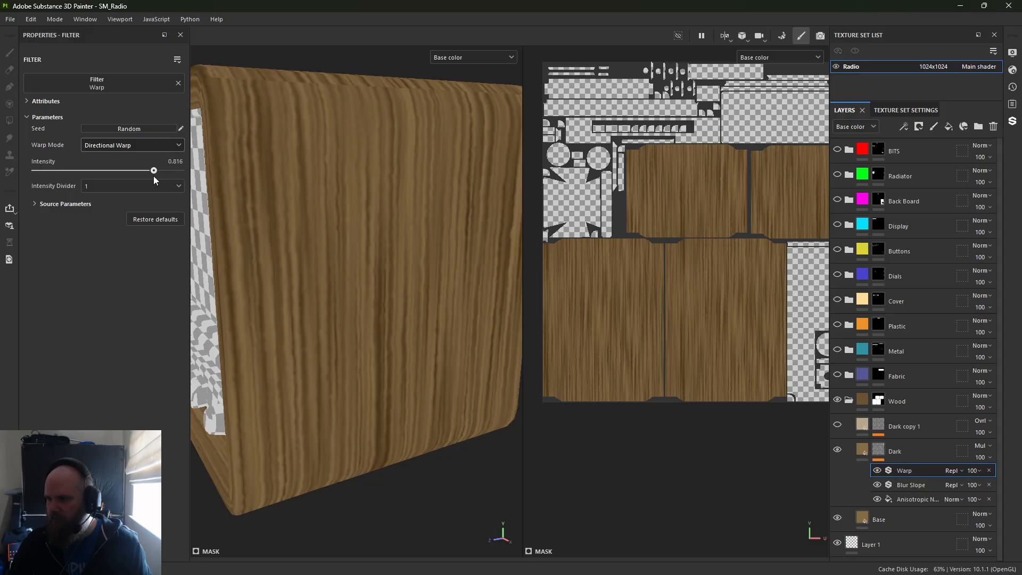
# Try the Warp filter at an intensity of 5, comparing it with a slightly lower value
pyautogui.click(127, 187)
pyautogui.click(128, 187)
pyautogui.write('5')
pyautogui.press('Return')
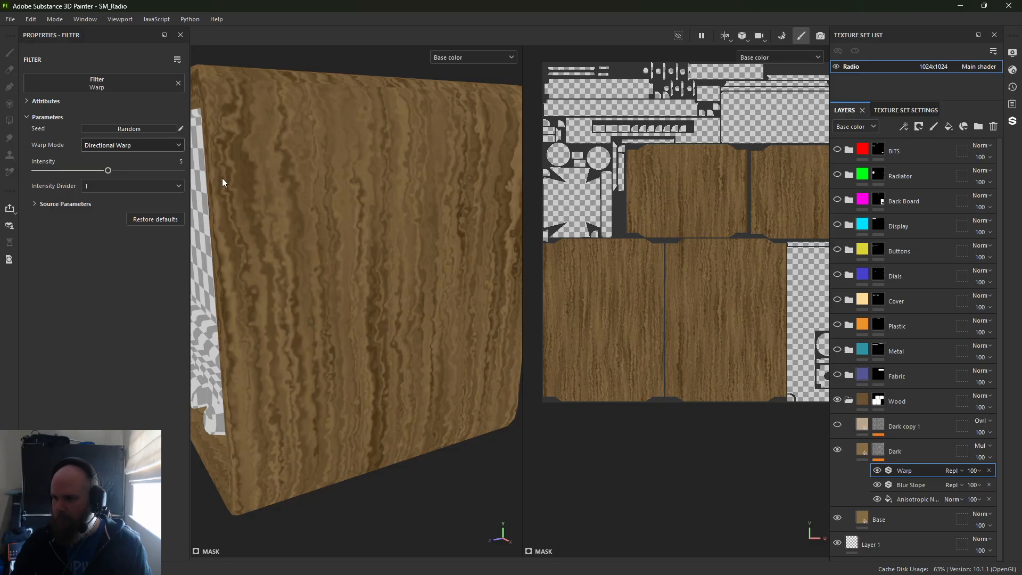
pyautogui.moveTo(110, 170)
pyautogui.mouseDown()
pyautogui.moveTo(128, 173)
pyautogui.moveTo(90, 171)
pyautogui.mouseUp()
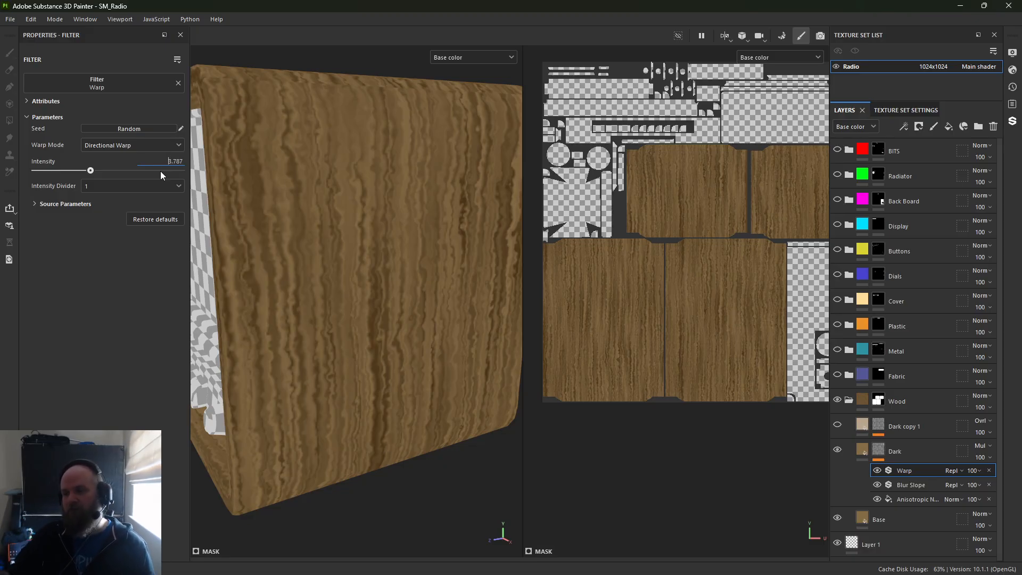
pyautogui.click(178, 160)
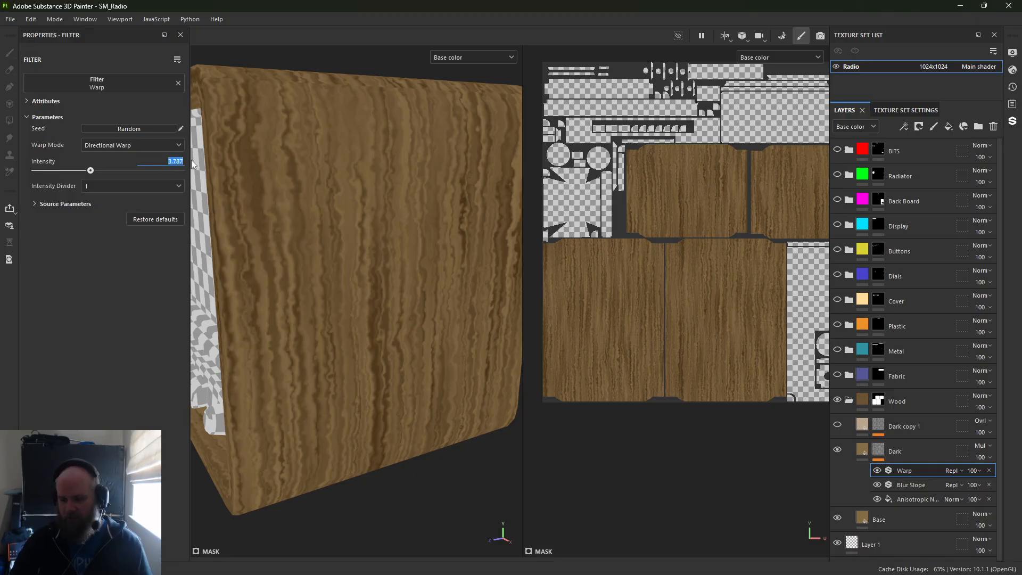
pyautogui.write('5')
pyautogui.press('Return')
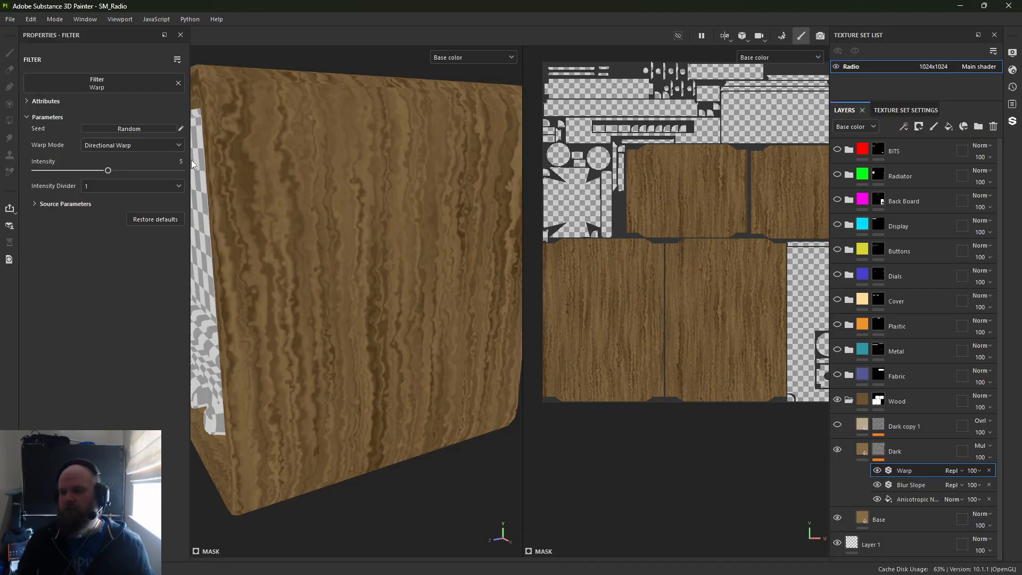
# Expand the Warp filter's source parameters and switch it to Multi Directional Warp with intensity 3.897
pyautogui.moveTo(108, 171); pyautogui.dragTo(57, 177)
pyautogui.click(51, 203)
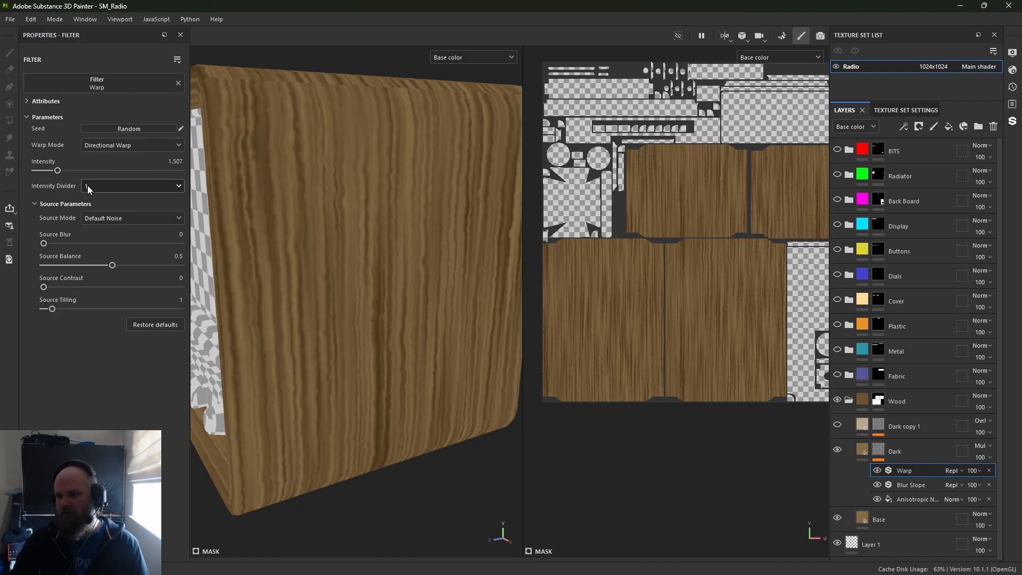
pyautogui.click(115, 146)
pyautogui.click(121, 179)
pyautogui.moveTo(58, 172); pyautogui.dragTo(91, 176)
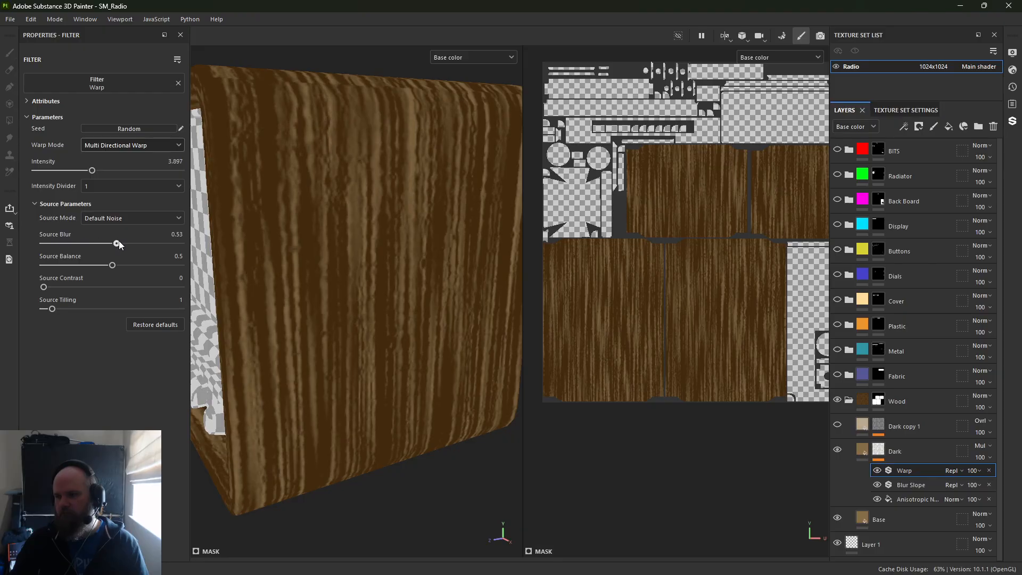
# Set the Warp source balance to 0.54 and contrast to 0.4, using Previous Input as the source mode
pyautogui.moveTo(112, 265)
pyautogui.mouseDown()
pyautogui.moveTo(69, 266)
pyautogui.moveTo(118, 266)
pyautogui.mouseUp()
pyautogui.moveTo(44, 287); pyautogui.dragTo(99, 288)
pyautogui.click(113, 218)
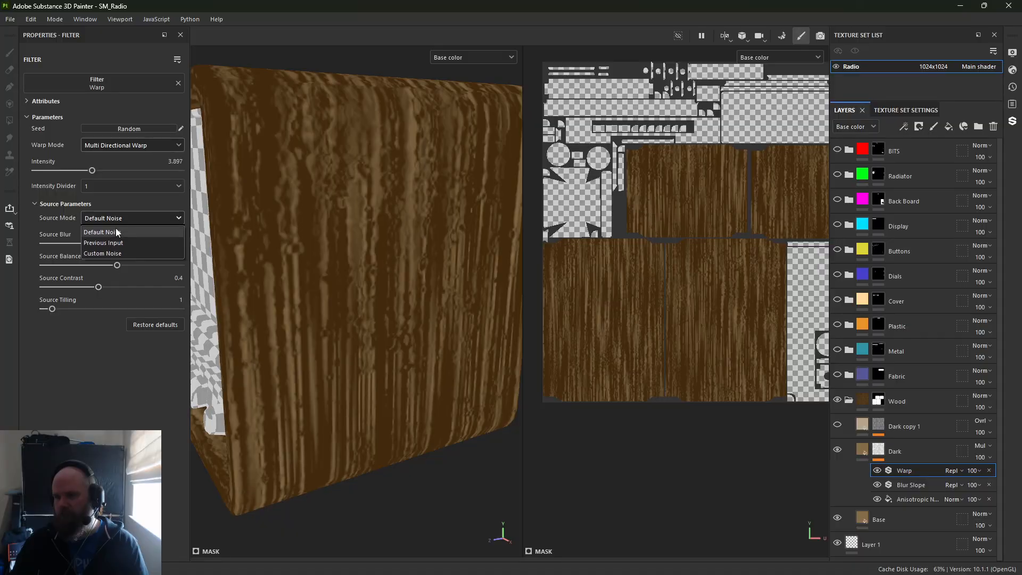
pyautogui.click(114, 243)
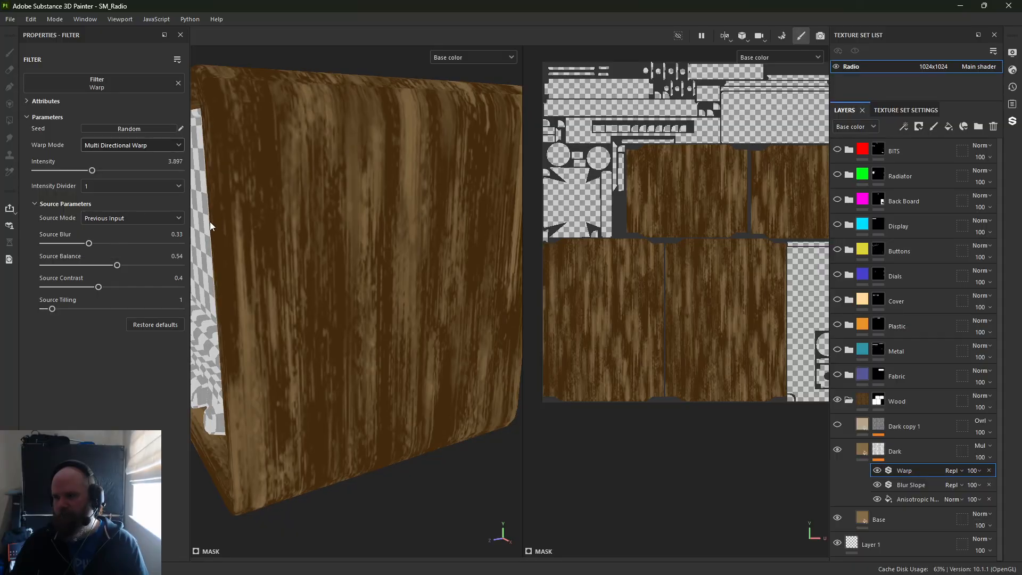
# Return the Warp filter to Directional Warp with source blur 0.3, source balance 0.58 and source contrast 0.07
pyautogui.click(126, 169)
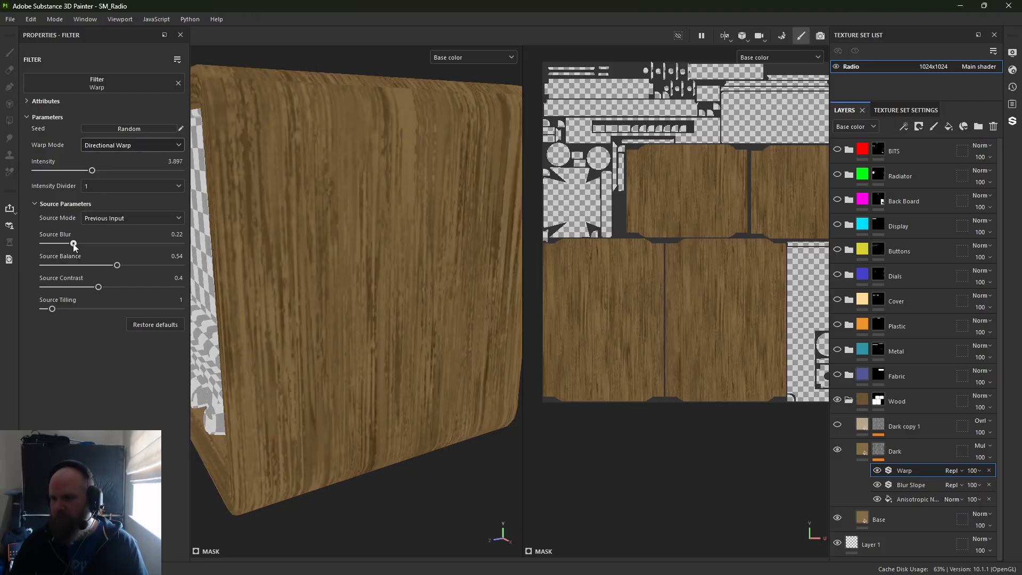
pyautogui.moveTo(88, 246); pyautogui.dragTo(53, 289)
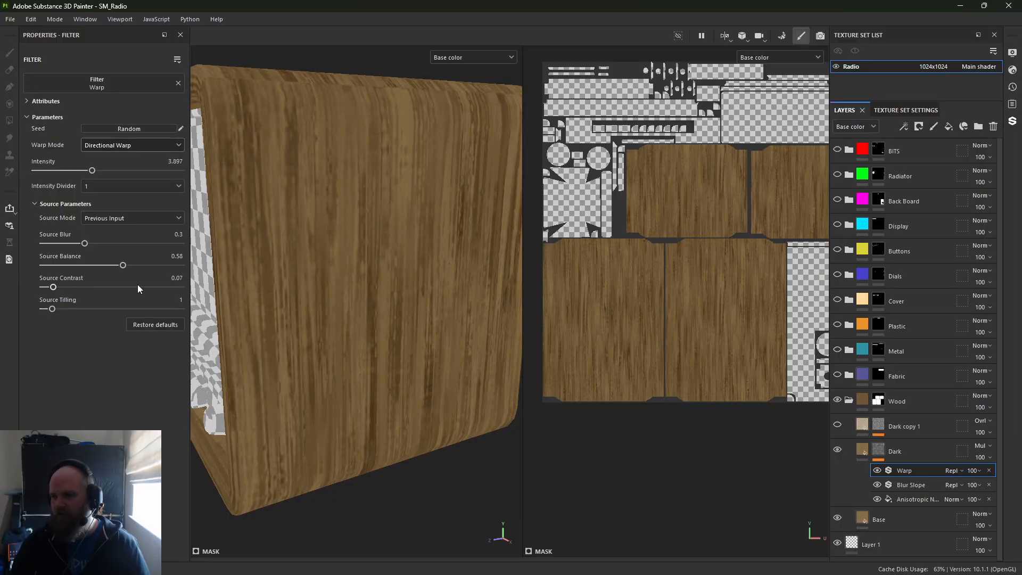
pyautogui.scroll(-3, 565, 175)
pyautogui.scroll(-3, 426, 226)
pyautogui.keyDown('alt'); pyautogui.moveTo(359, 222); pyautogui.dragTo(411, 292); pyautogui.keyUp('alt')
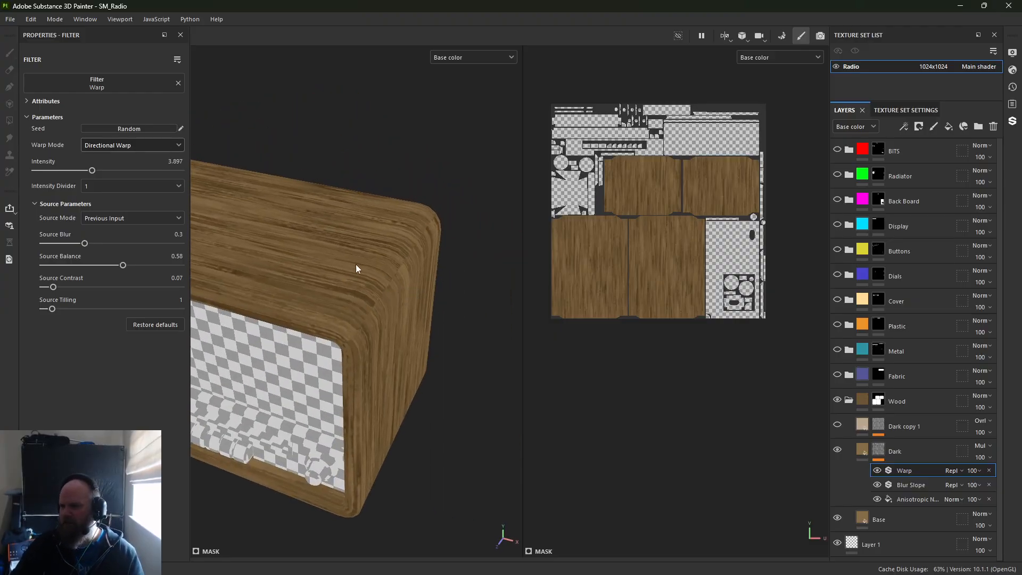
pyautogui.moveTo(356, 267)
pyautogui.keyDown('alt'); pyautogui.mouseDown()
pyautogui.moveTo(203, 283)
pyautogui.moveTo(356, 257)
pyautogui.mouseUp(); pyautogui.keyUp('alt')
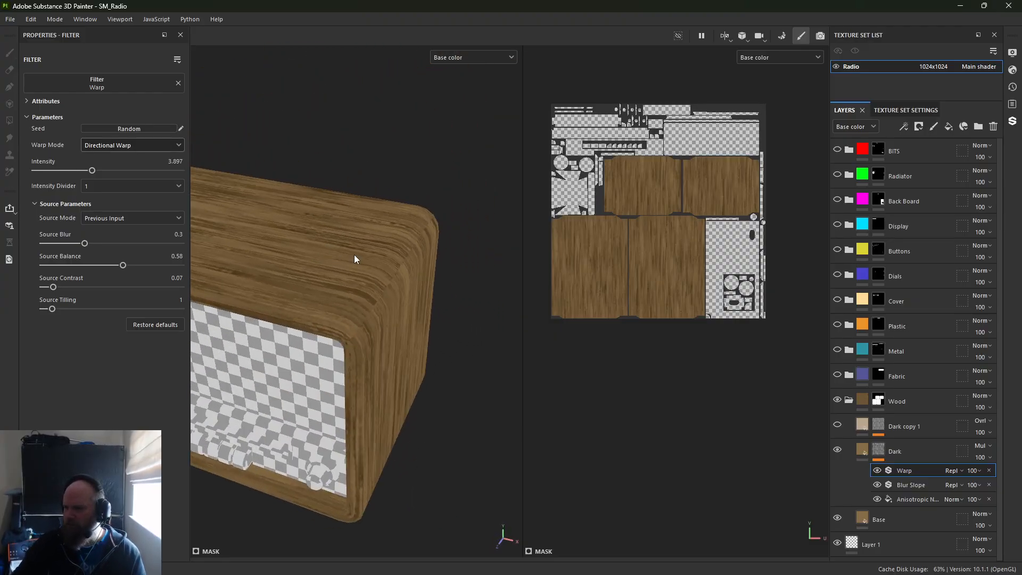
# Make the Dark copy 1 layer visible and inspect the combined grain across the cabinet's top and side
pyautogui.click(838, 426)
pyautogui.keyDown('alt'); pyautogui.moveTo(380, 355); pyautogui.dragTo(314, 365); pyautogui.keyUp('alt')
pyautogui.keyDown('alt'); pyautogui.moveTo(315, 365); pyautogui.dragTo(441, 395, button='right'); pyautogui.keyUp('alt')
pyautogui.keyDown('alt'); pyautogui.moveTo(441, 395); pyautogui.dragTo(334, 359); pyautogui.keyUp('alt')
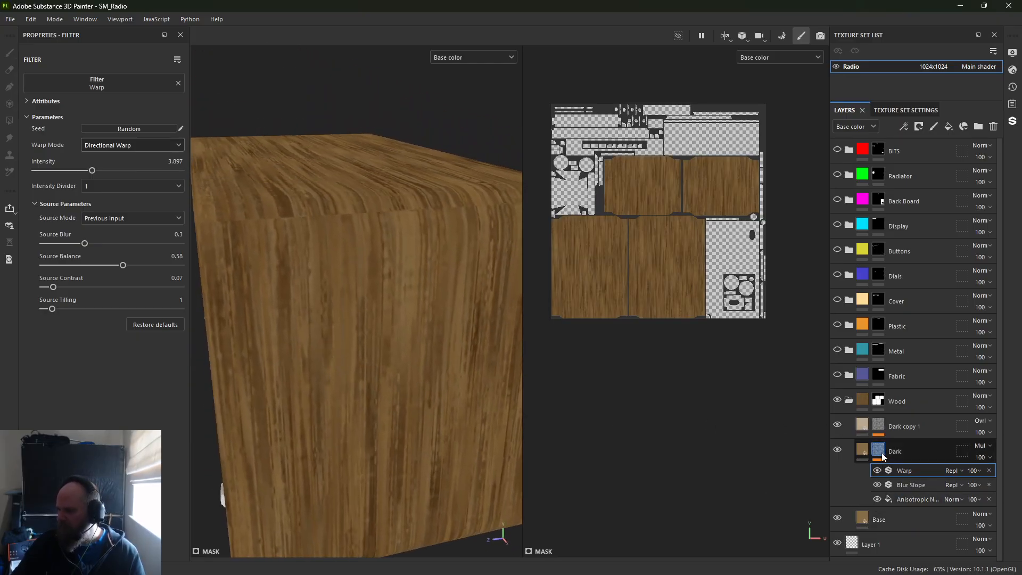
# Try different blend modes on the Warp filter, including Disable, Lighten, Difference, Overlay and Inverse Subtract, and return it to Replace
pyautogui.click(952, 471)
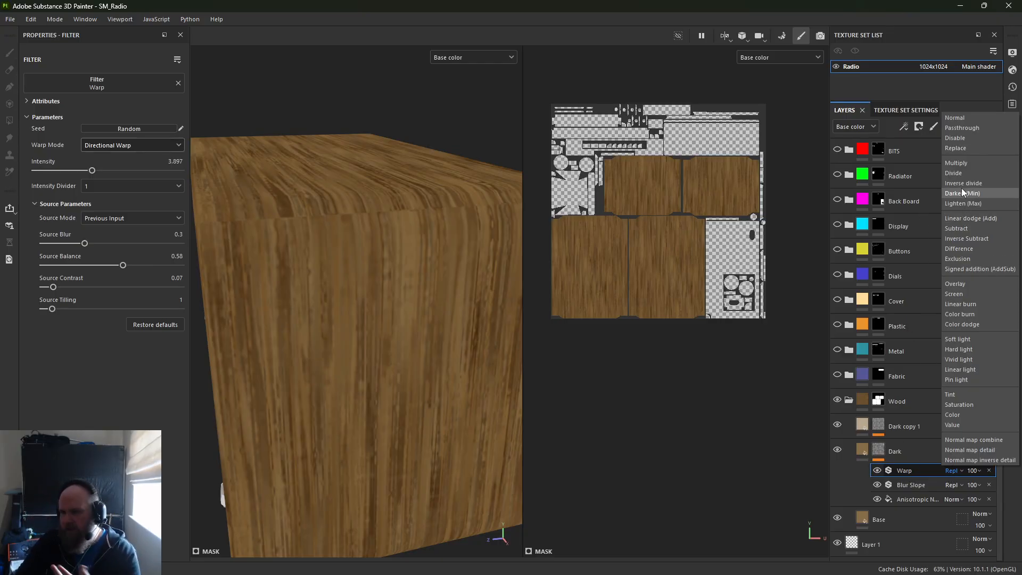
pyautogui.click(901, 473)
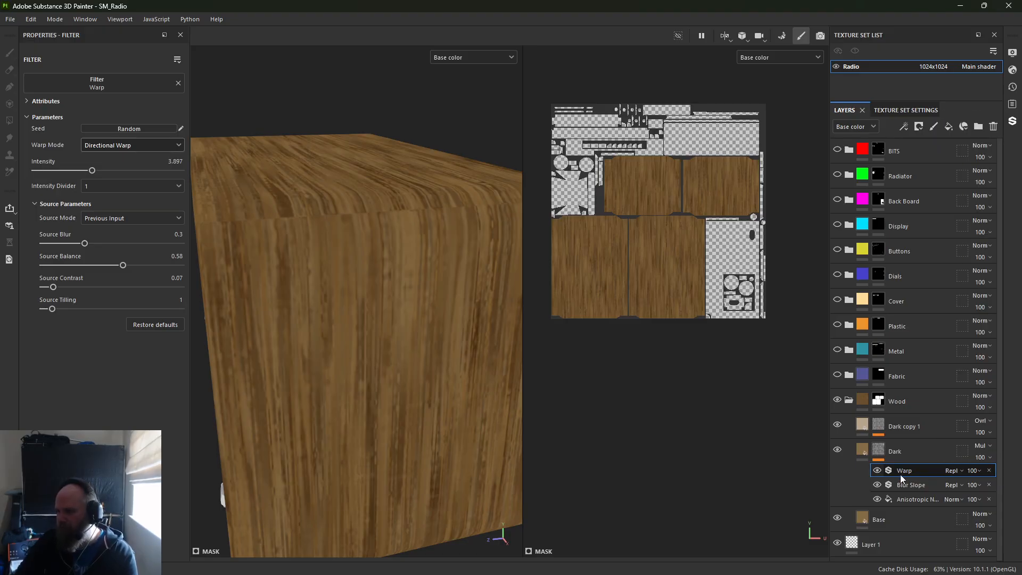
pyautogui.click(903, 486)
pyautogui.click(907, 472)
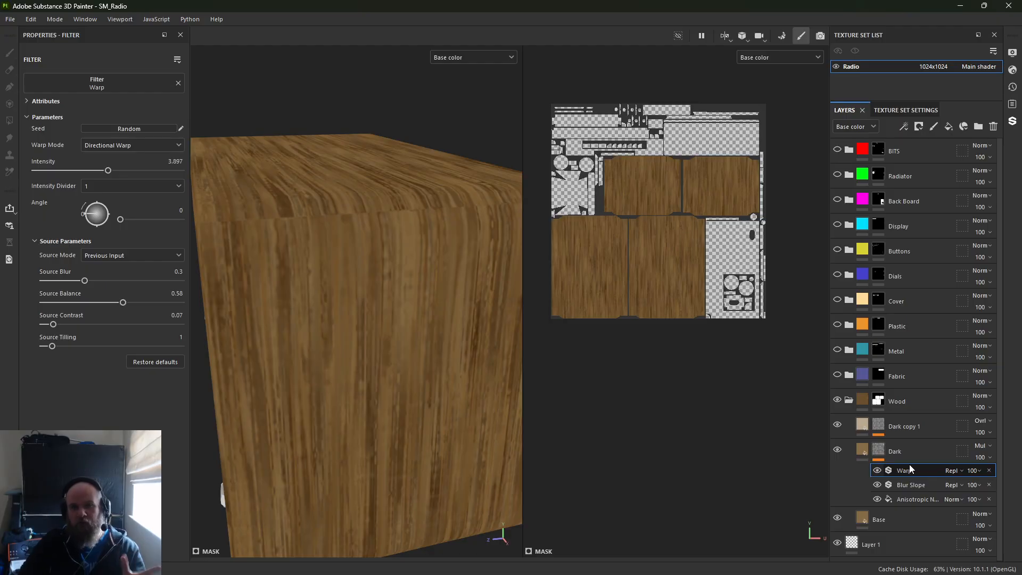
pyautogui.click(952, 471)
pyautogui.click(961, 120)
pyautogui.press('Down')
pyautogui.press('Down')
pyautogui.press('Down')
pyautogui.press('Down')
pyautogui.press('Down')
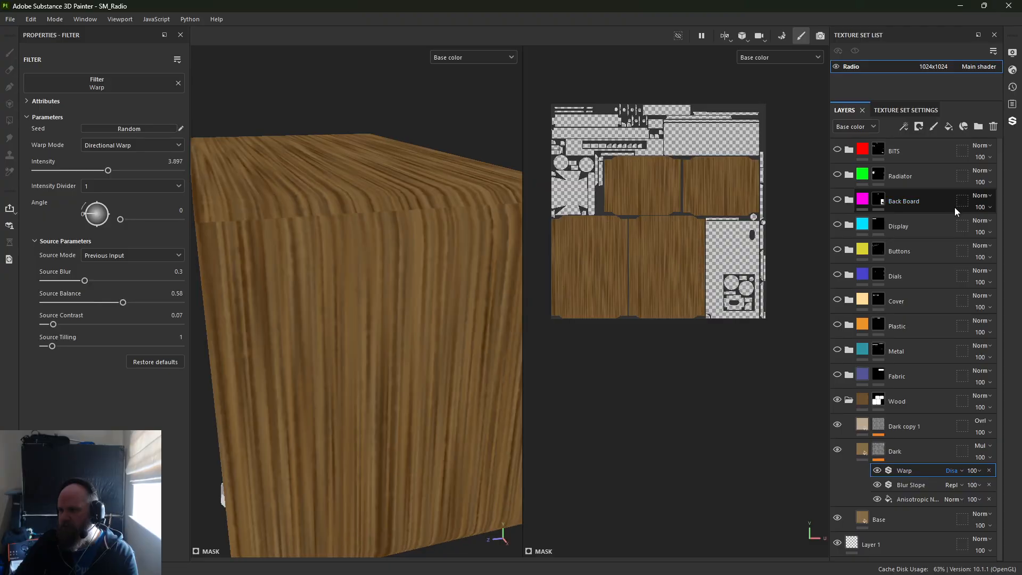
pyautogui.press('Down')
pyautogui.press('Down')
pyautogui.press('Down')
pyautogui.press('Down')
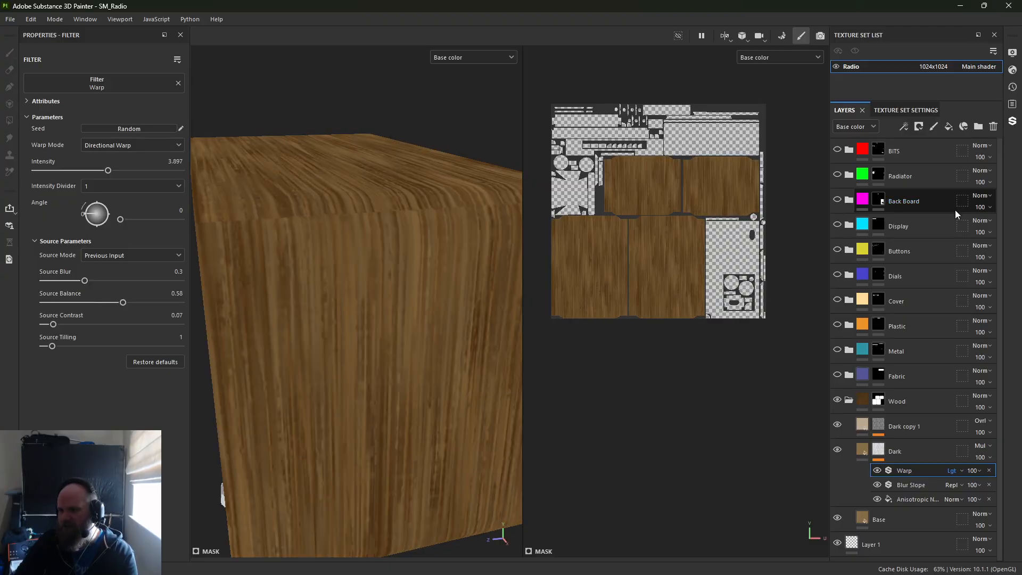
pyautogui.press('Down')
pyautogui.press('Down')
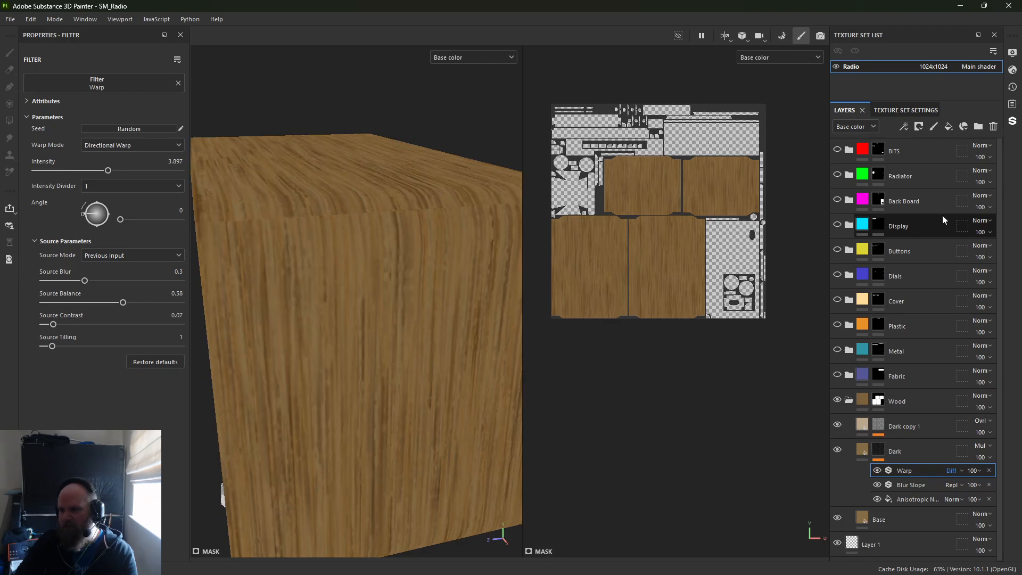
pyautogui.press('Down')
pyautogui.press('Down')
pyautogui.press('Down')
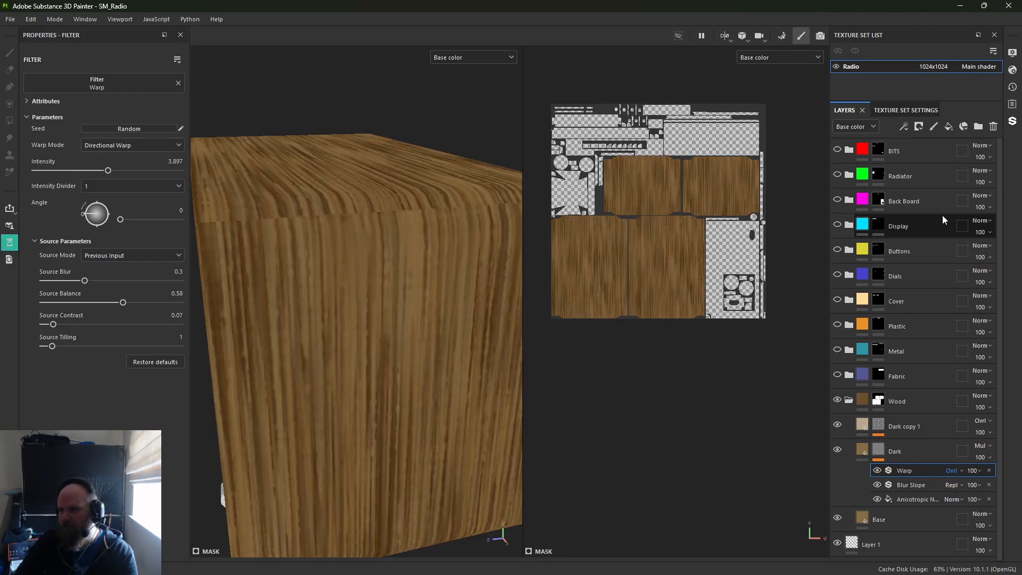
pyautogui.press('Down')
pyautogui.press('Down')
pyautogui.press('Down')
pyautogui.press('Down')
pyautogui.press('Down')
pyautogui.press('Down')
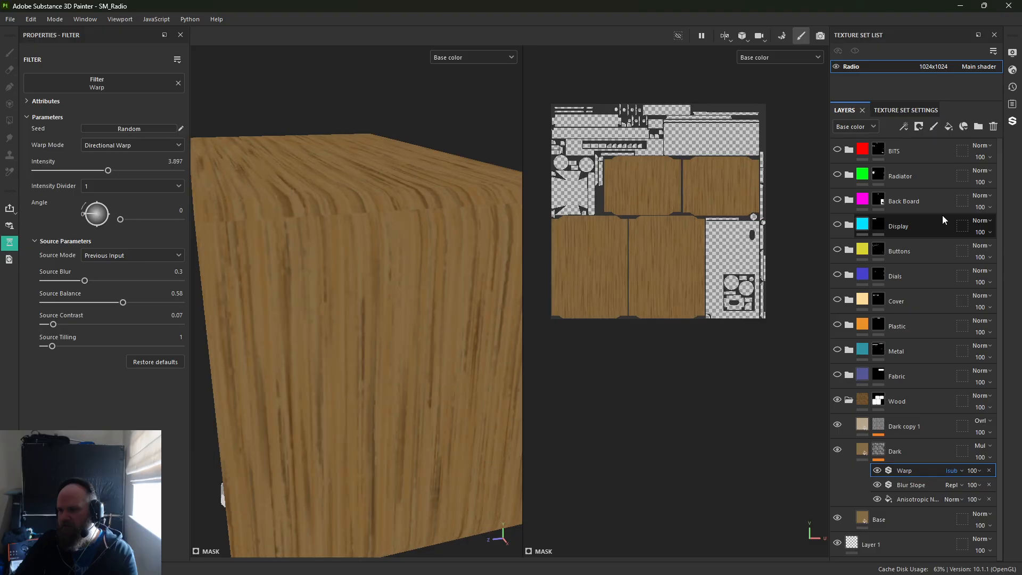
pyautogui.press('Up')
pyautogui.press('Down')
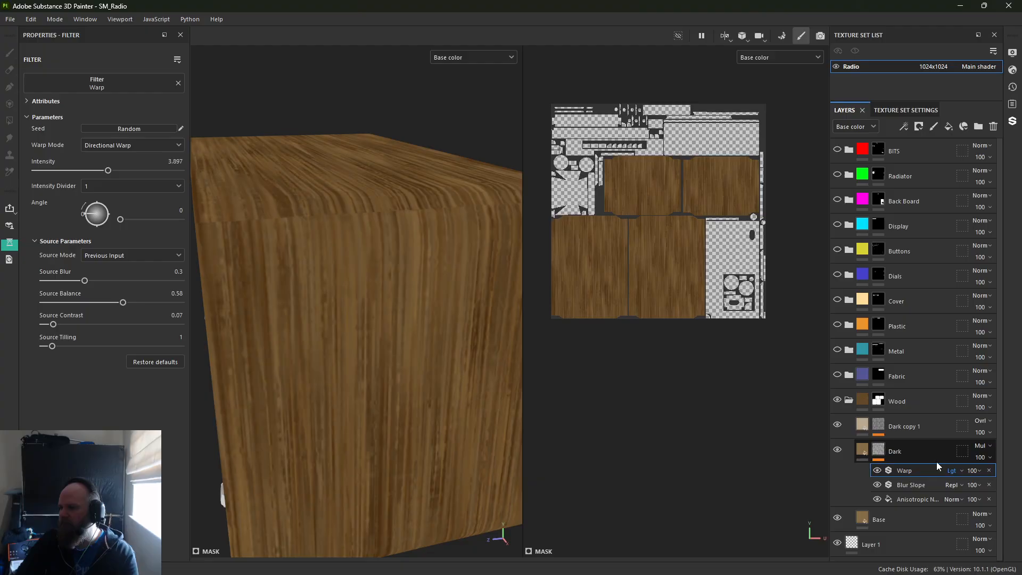
pyautogui.click(954, 471)
pyautogui.click(962, 147)
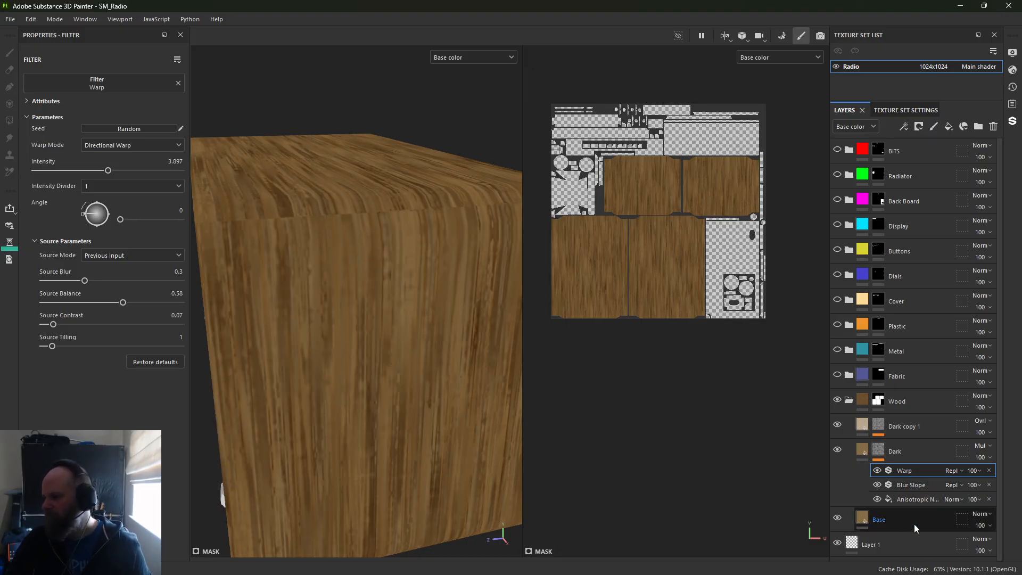
# Set the Blur Slope filter's intensity to 0.239 in the Dark layer's mask and save the project
pyautogui.click(918, 486)
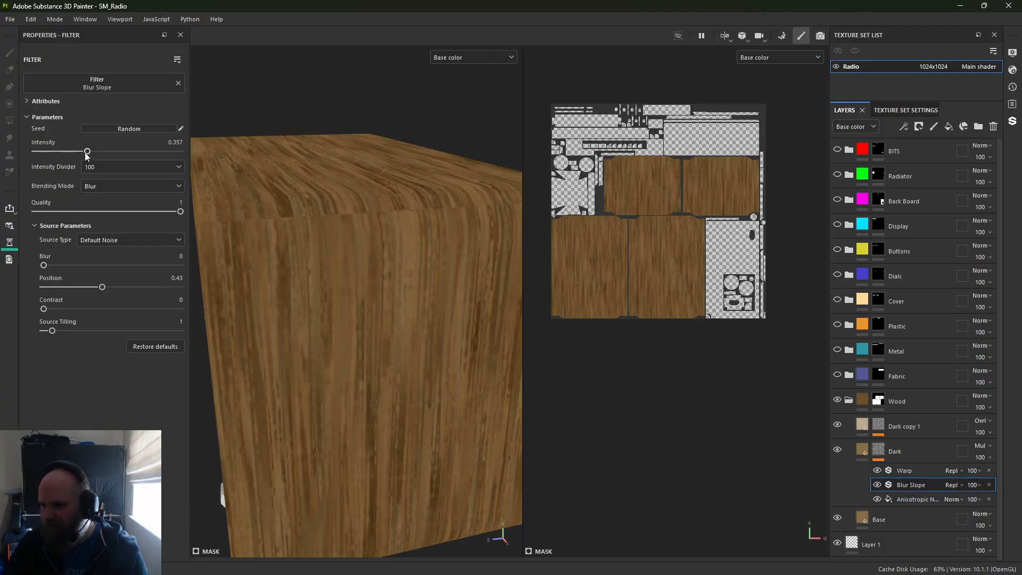
pyautogui.moveTo(84, 152); pyautogui.dragTo(70, 151)
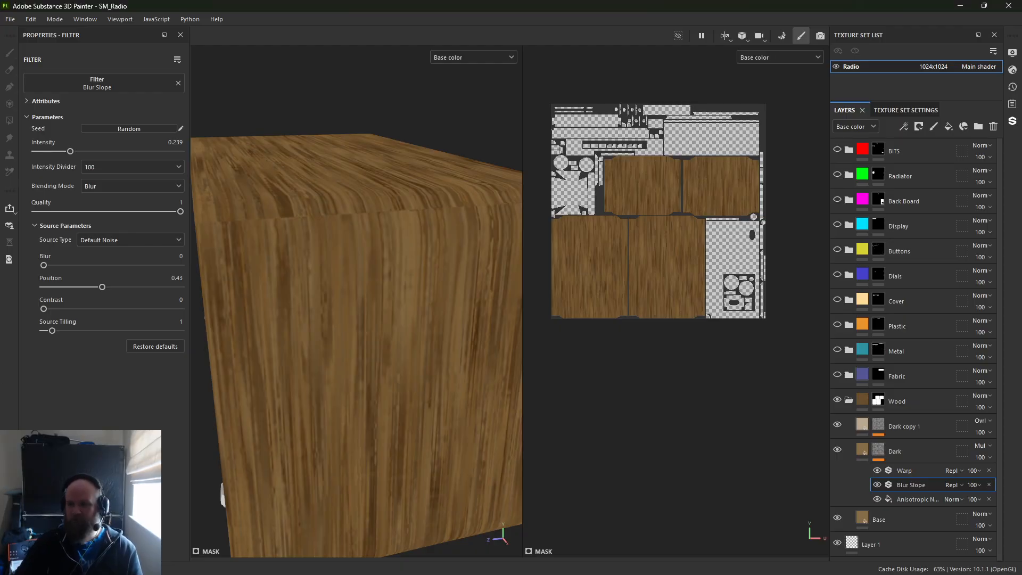
pyautogui.hotkey('ctrl', 's')
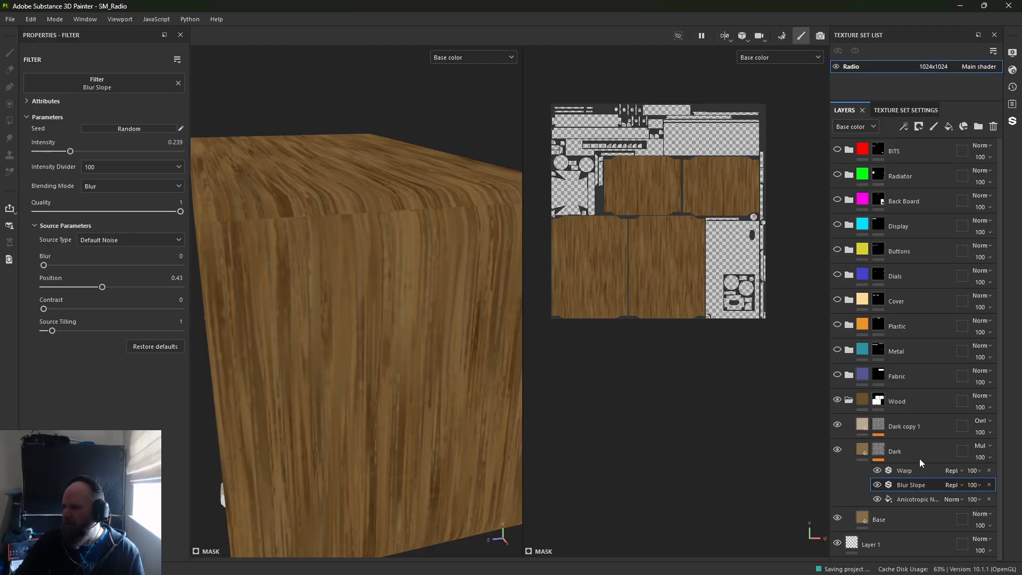
# Add a fill effect above the Warp filter in the Dark layer's mask
pyautogui.click(871, 458)
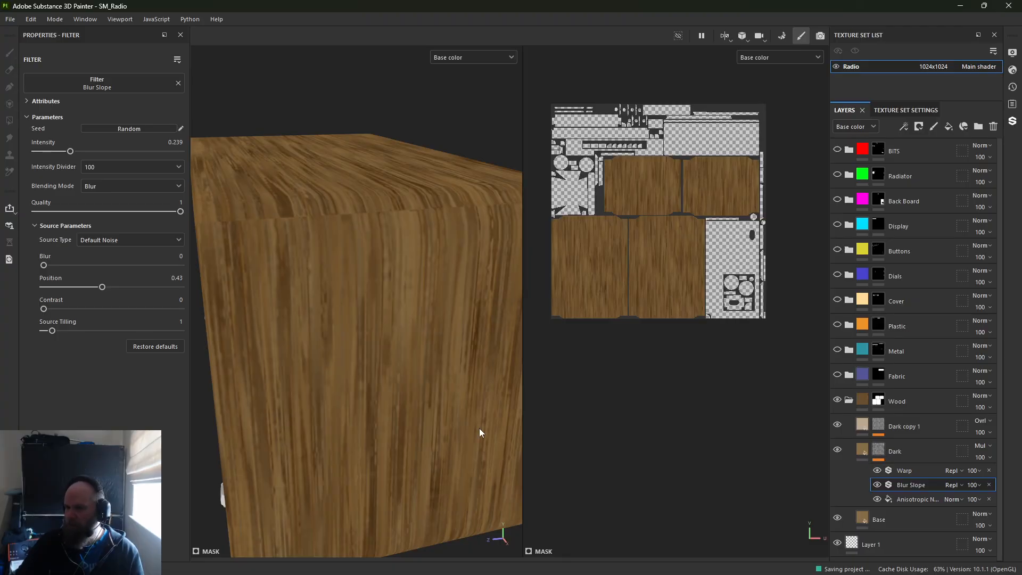
pyautogui.rightClick(878, 457)
pyautogui.click(900, 388)
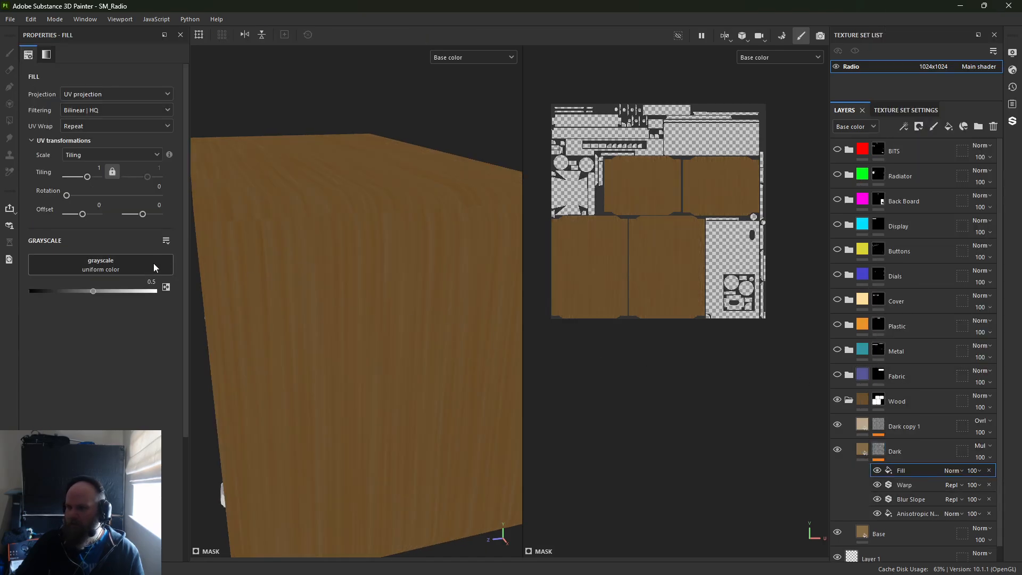
# Search the assets for "noise" and apply Dirt 2 as the mask fill's grayscale source
pyautogui.moveTo(0, 298); pyautogui.dragTo(494, 123)
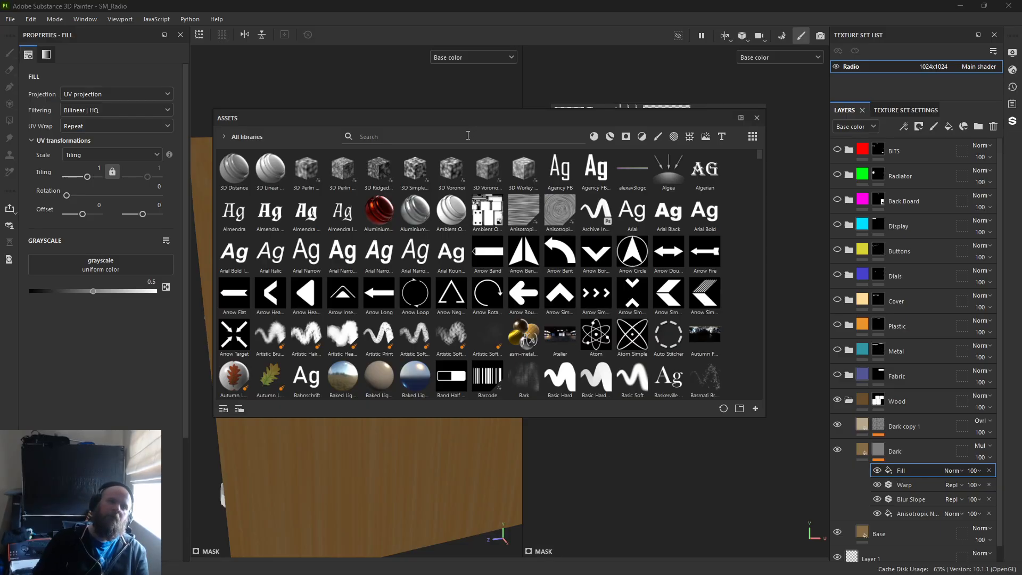
pyautogui.click(461, 138)
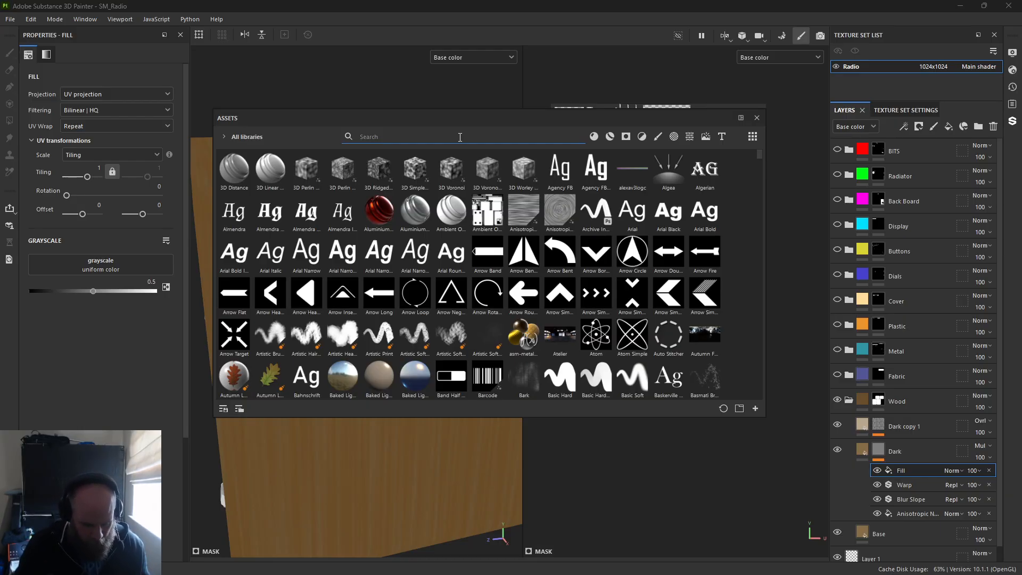
pyautogui.write('n')
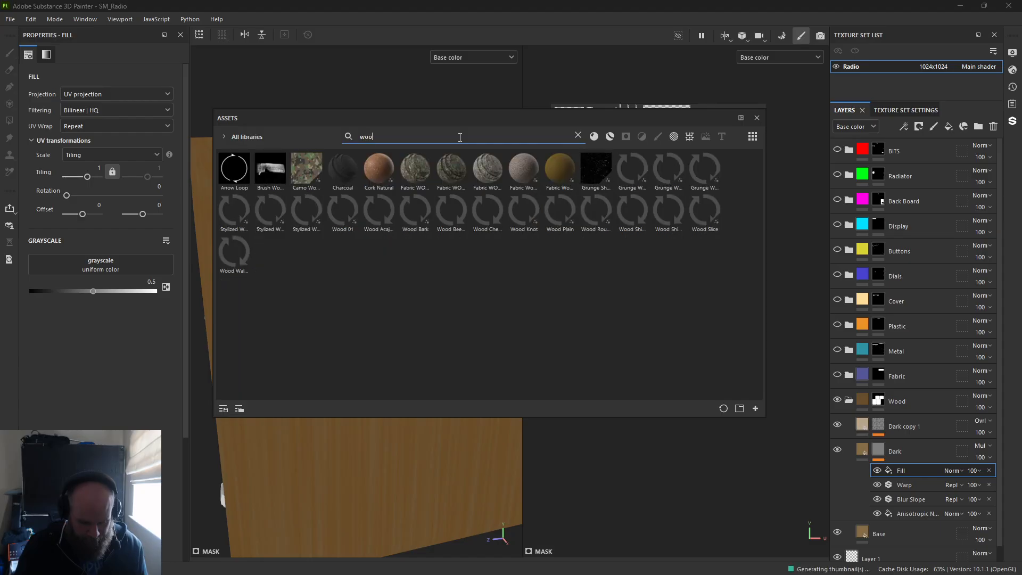
pyautogui.write('oise')
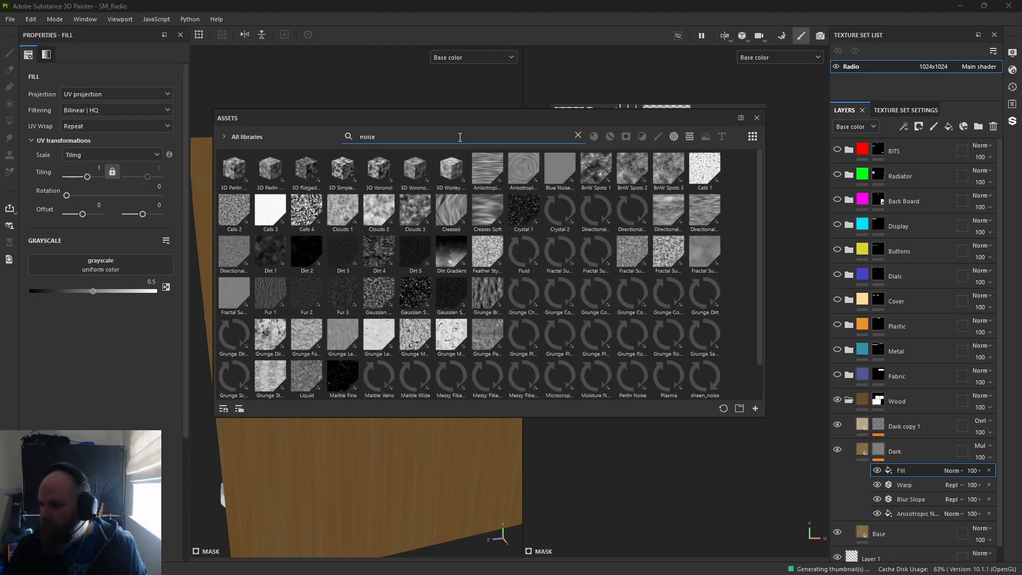
pyautogui.moveTo(312, 250)
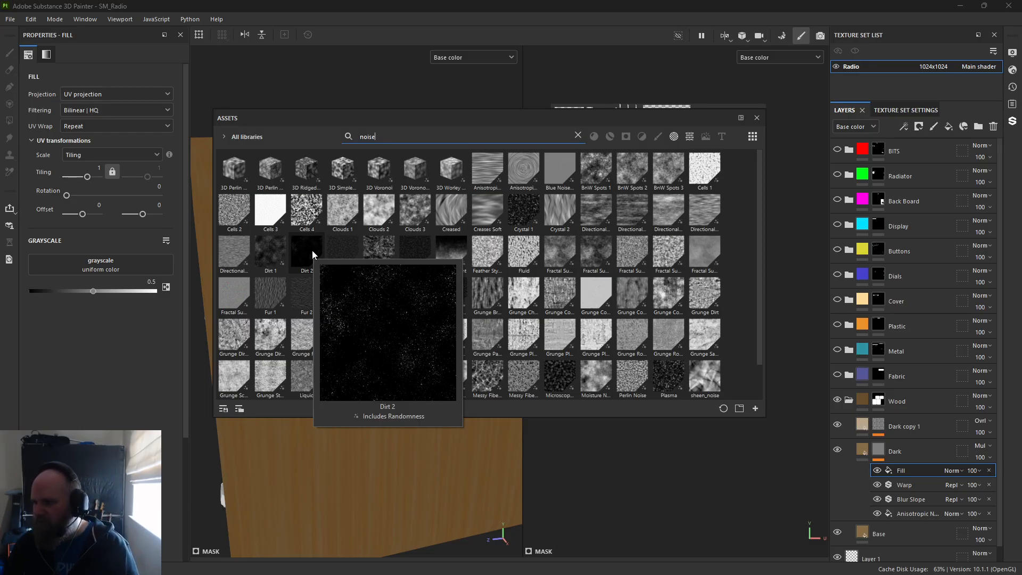
pyautogui.moveTo(312, 250); pyautogui.dragTo(113, 271)
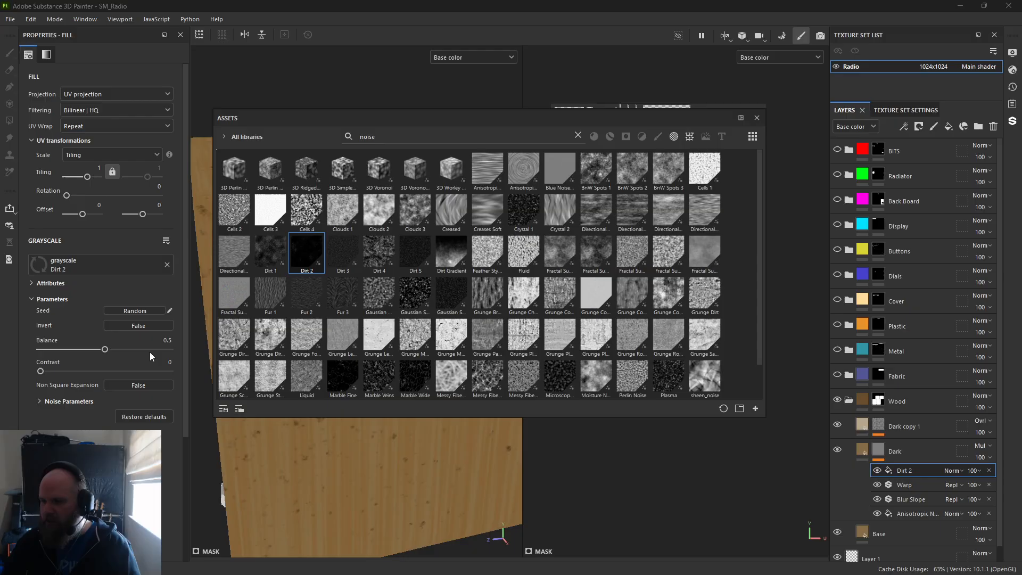
pyautogui.click(757, 118)
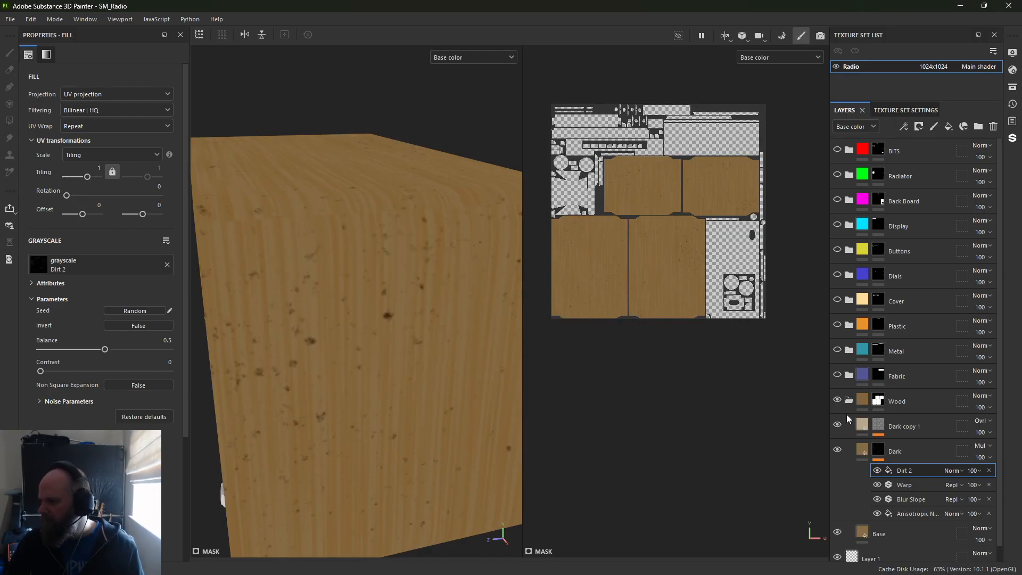
# Compare the Dark layer's mask with and without the Dirt 2 fill by toggling its visibility
pyautogui.click(877, 470)
pyautogui.click(877, 470)
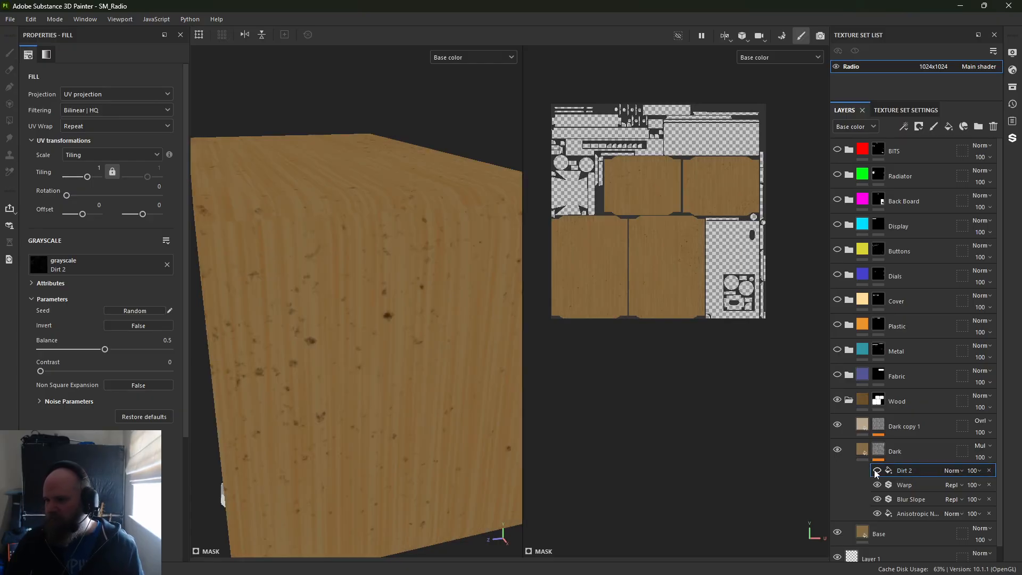
pyautogui.click(877, 470)
pyautogui.click(877, 471)
pyautogui.click(877, 471)
pyautogui.click(877, 470)
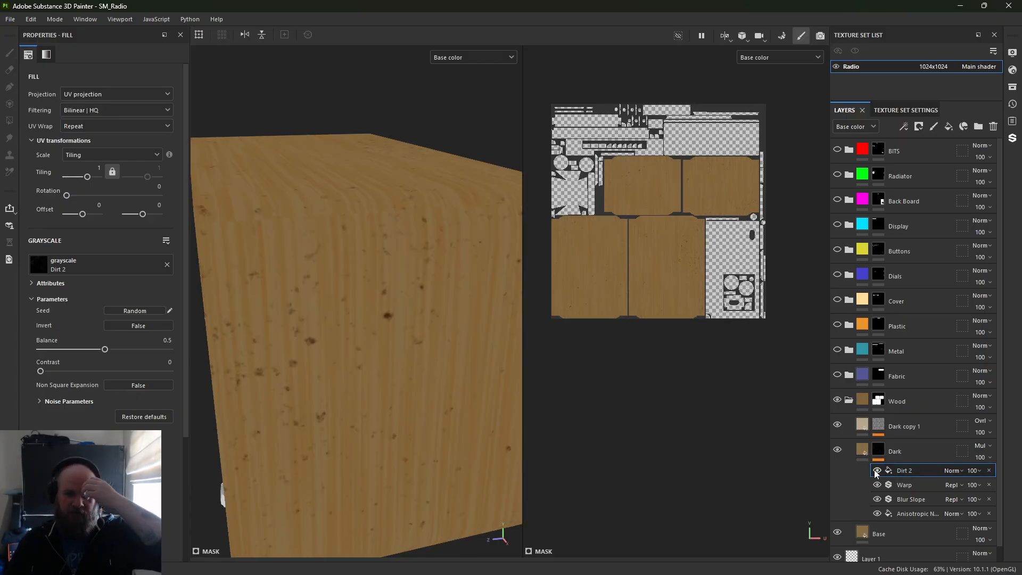
pyautogui.click(877, 471)
pyautogui.click(877, 470)
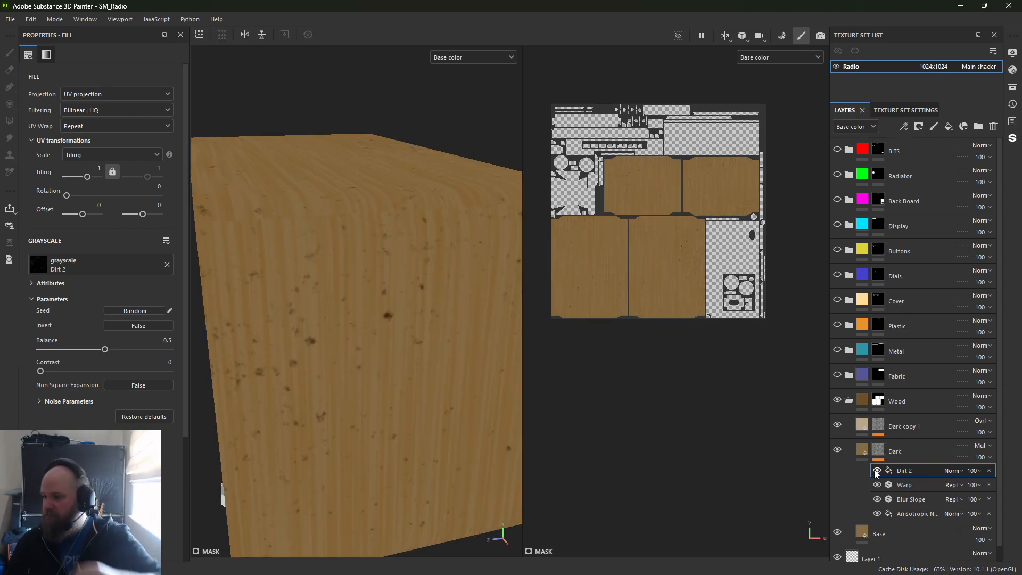
# Try Inverse divide and neighbouring blend modes on the Dirt 2 fill, and settle on Linear dodge (Add)
pyautogui.click(951, 471)
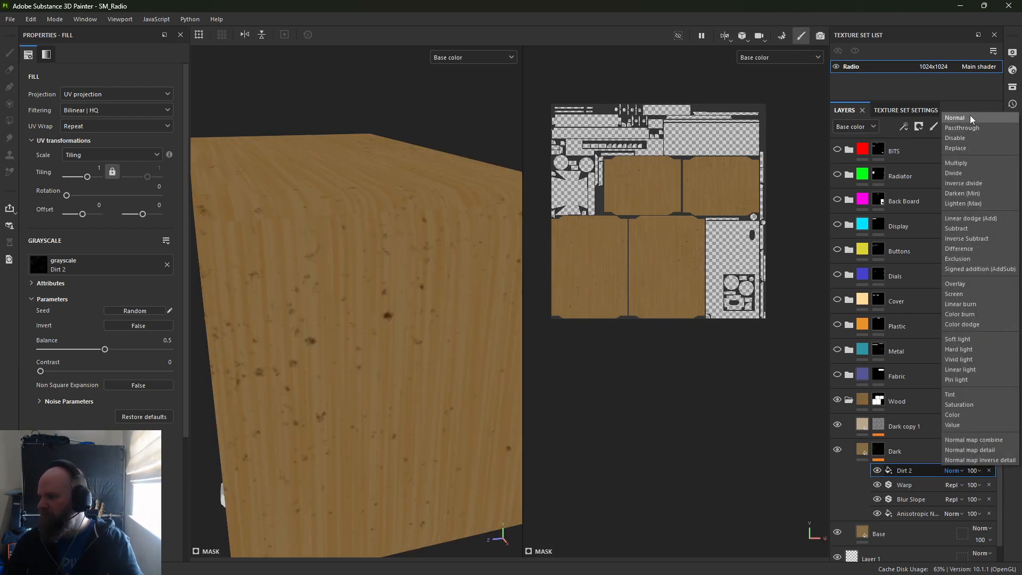
pyautogui.click(964, 183)
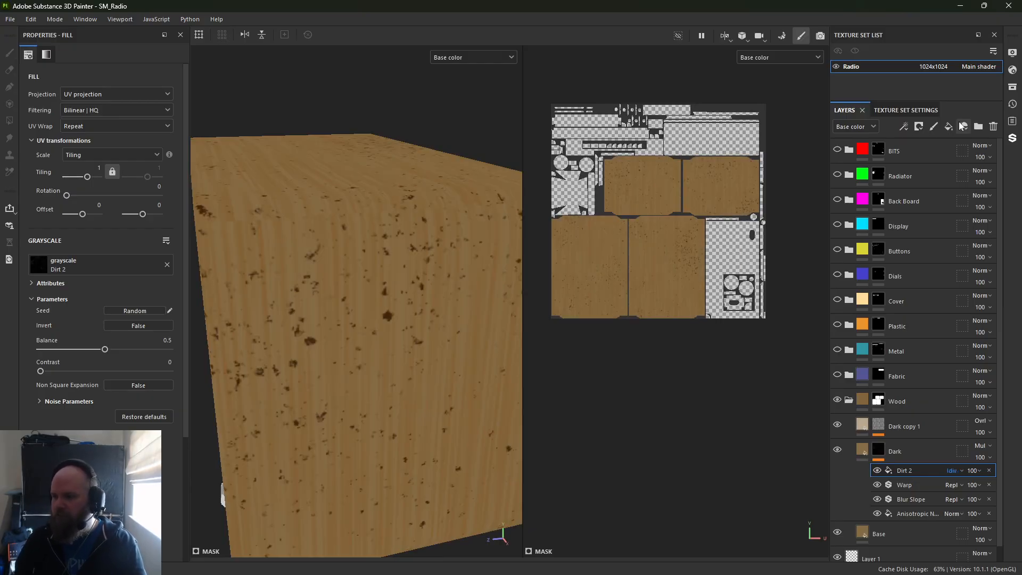
pyautogui.press('Down')
pyautogui.press('Down')
pyautogui.press('Down')
pyautogui.press('Up')
pyautogui.press('Down')
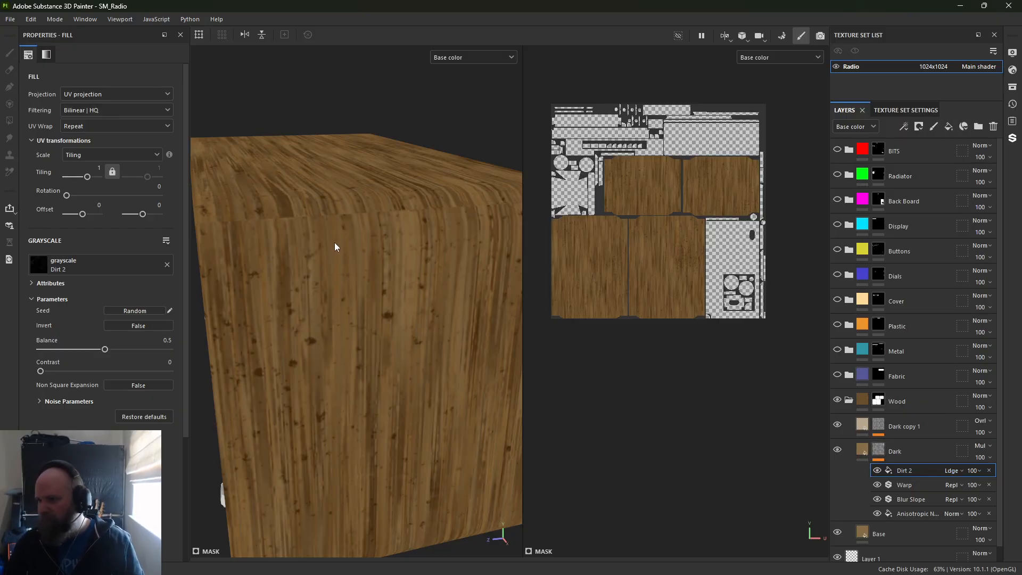
# Set the Dirt 2 fill's noise scale to 2 and its balance to 0.41
pyautogui.keyDown('alt'); pyautogui.moveTo(327, 267); pyautogui.dragTo(426, 273); pyautogui.keyUp('alt')
pyautogui.keyDown('alt'); pyautogui.moveTo(426, 272); pyautogui.dragTo(197, 180, button='right'); pyautogui.keyUp('alt')
pyautogui.keyDown('alt'); pyautogui.moveTo(319, 255); pyautogui.dragTo(172, 272); pyautogui.keyUp('alt')
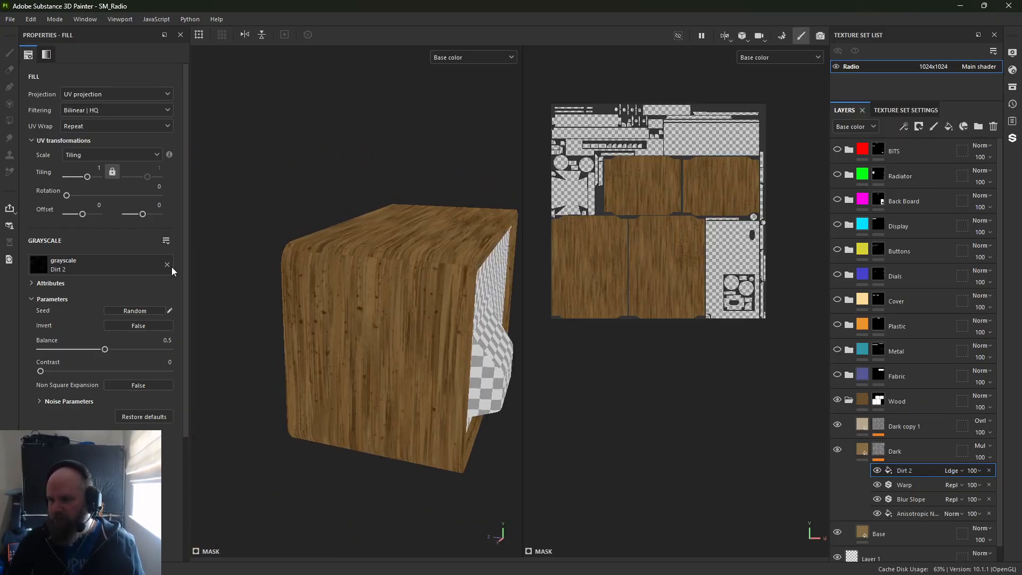
pyautogui.keyDown('alt'); pyautogui.moveTo(287, 268); pyautogui.dragTo(217, 284); pyautogui.keyUp('alt')
pyautogui.keyDown('alt'); pyautogui.moveTo(217, 285); pyautogui.dragTo(367, 379, button='right'); pyautogui.keyUp('alt')
pyautogui.keyDown('alt'); pyautogui.moveTo(367, 378); pyautogui.dragTo(229, 300); pyautogui.keyUp('alt')
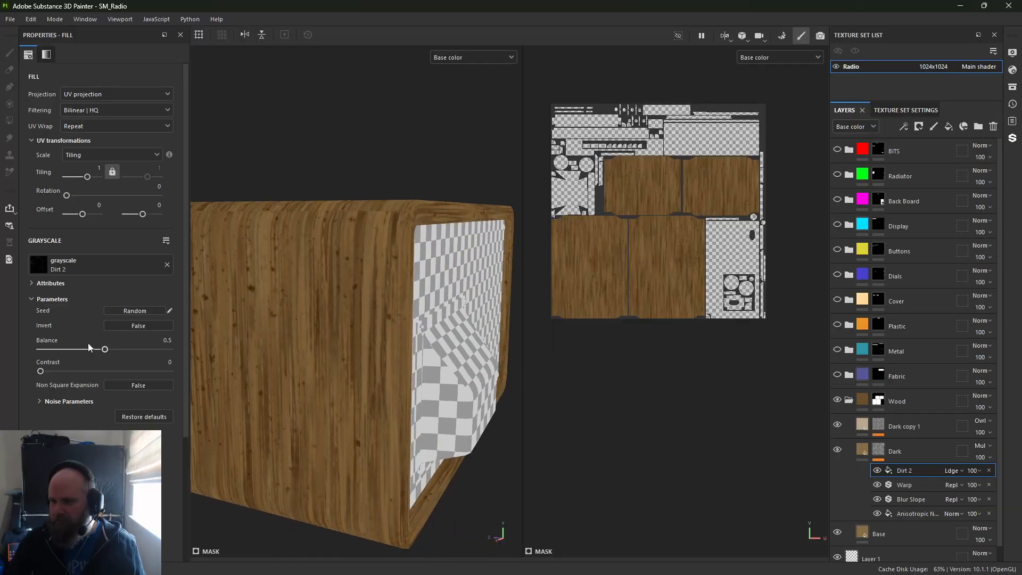
pyautogui.click(53, 402)
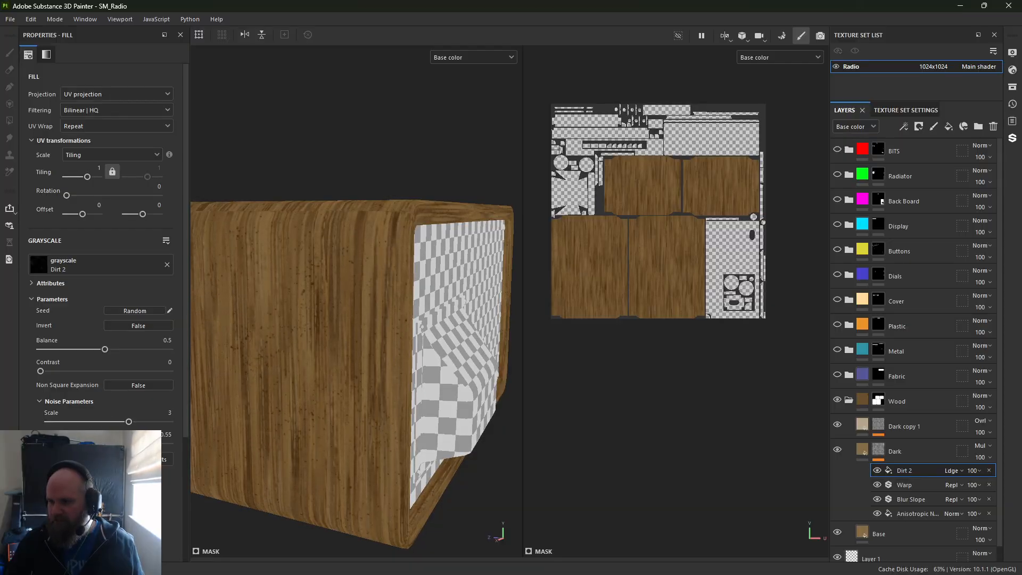
pyautogui.moveTo(100, 421); pyautogui.dragTo(81, 424)
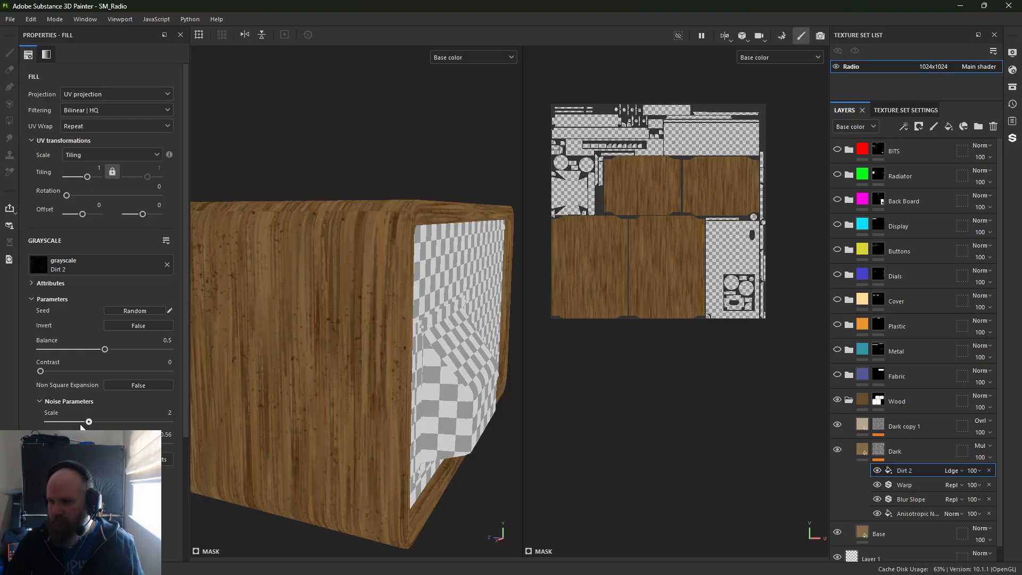
pyautogui.moveTo(89, 350)
pyautogui.mouseDown()
pyautogui.moveTo(62, 350)
pyautogui.moveTo(81, 349)
pyautogui.mouseUp()
pyautogui.keyDown('alt'); pyautogui.moveTo(283, 342); pyautogui.dragTo(344, 382); pyautogui.keyUp('alt')
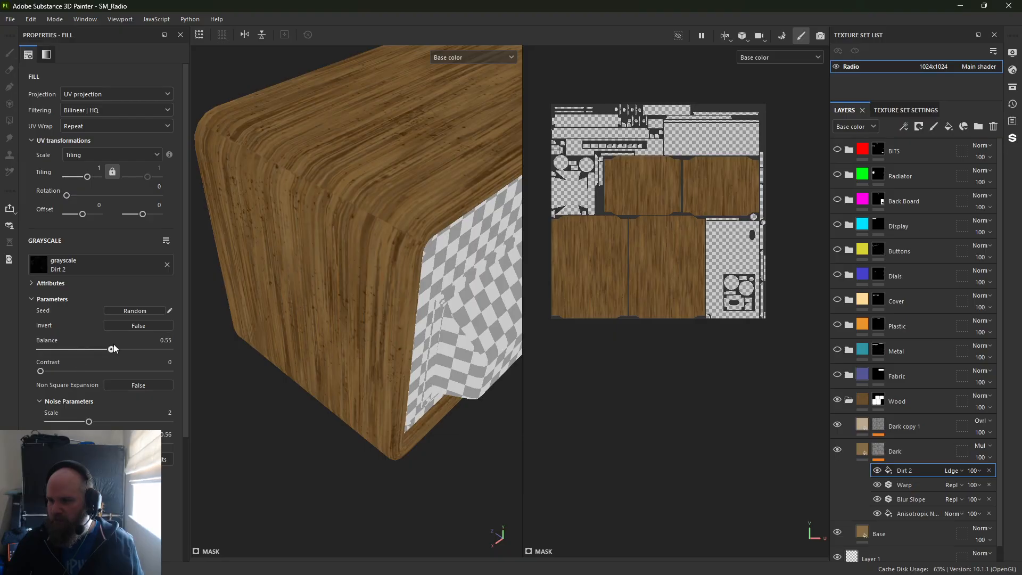
pyautogui.moveTo(114, 344); pyautogui.dragTo(112, 348)
# Examine the wood grain and speckles on the cabinet's sides, top and front frame from several angles
pyautogui.keyDown('alt'); pyautogui.moveTo(334, 201); pyautogui.dragTo(320, 368); pyautogui.keyUp('alt')
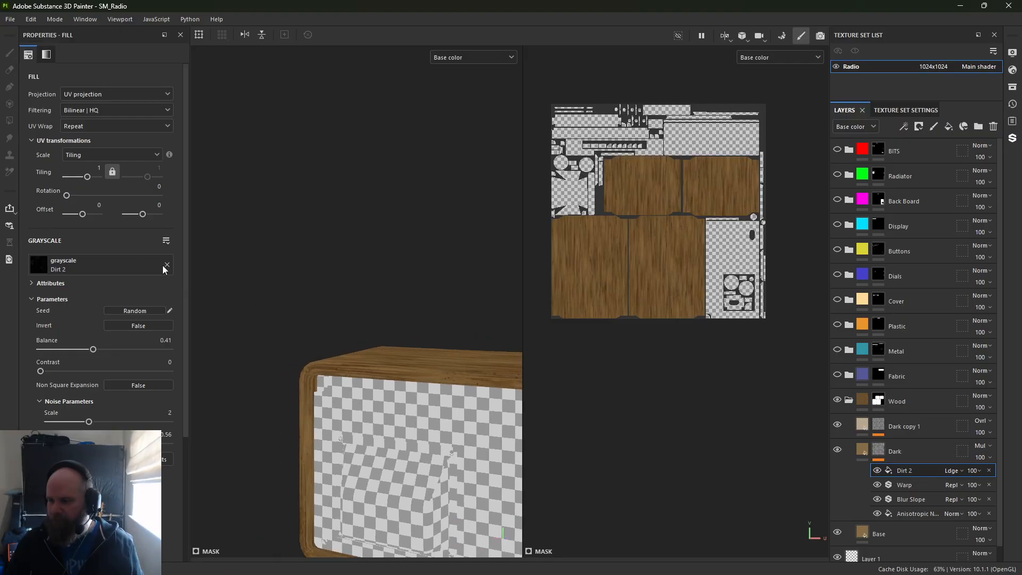
pyautogui.keyDown('alt'); pyautogui.moveTo(395, 274); pyautogui.dragTo(362, 229, button='right'); pyautogui.keyUp('alt')
pyautogui.keyDown('alt'); pyautogui.moveTo(362, 229); pyautogui.dragTo(244, 197, button='middle'); pyautogui.keyUp('alt')
pyautogui.keyDown('alt'); pyautogui.moveTo(245, 196); pyautogui.dragTo(506, 440, button='right'); pyautogui.keyUp('alt')
pyautogui.keyDown('alt'); pyautogui.moveTo(507, 441); pyautogui.dragTo(347, 412); pyautogui.keyUp('alt')
pyautogui.keyDown('alt'); pyautogui.moveTo(348, 412); pyautogui.dragTo(277, 276, button='middle'); pyautogui.keyUp('alt')
pyautogui.keyDown('alt'); pyautogui.moveTo(277, 277); pyautogui.dragTo(350, 333); pyautogui.keyUp('alt')
pyautogui.keyDown('alt'); pyautogui.moveTo(349, 333); pyautogui.dragTo(381, 336, button='right'); pyautogui.keyUp('alt')
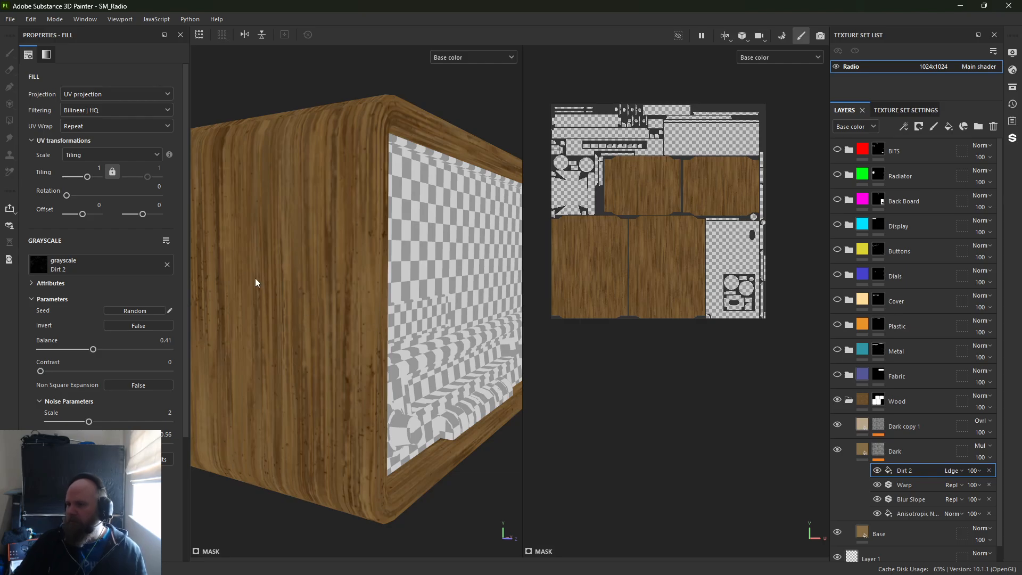
pyautogui.keyDown('alt'); pyautogui.moveTo(255, 283); pyautogui.dragTo(175, 275); pyautogui.keyUp('alt')
pyautogui.keyDown('alt'); pyautogui.moveTo(175, 275); pyautogui.dragTo(192, 333, button='middle'); pyautogui.keyUp('alt')
pyautogui.keyDown('alt'); pyautogui.moveTo(192, 333); pyautogui.dragTo(162, 314, button='right'); pyautogui.keyUp('alt')
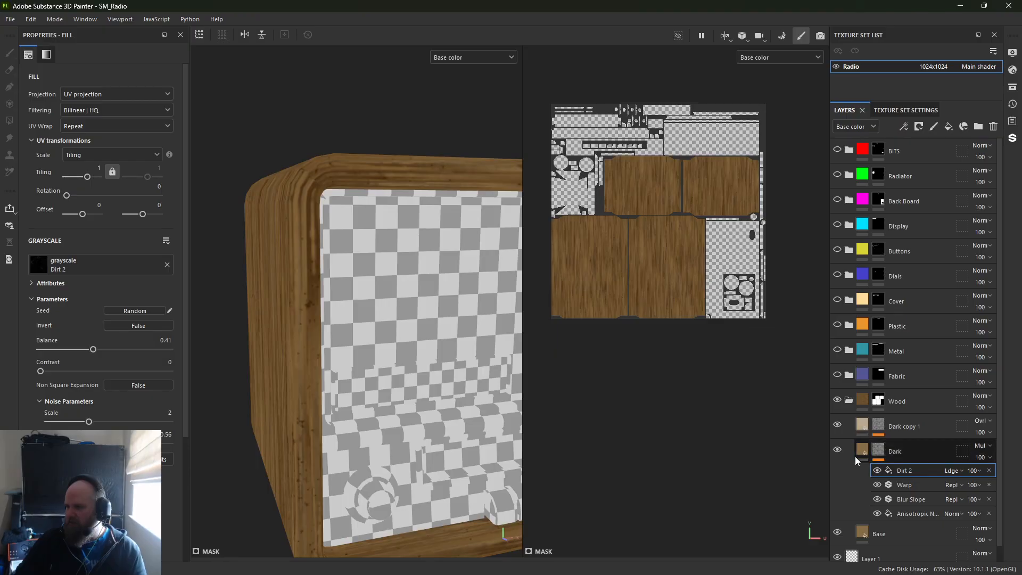
pyautogui.keyDown('alt'); pyautogui.moveTo(368, 234); pyautogui.dragTo(338, 314); pyautogui.keyUp('alt')
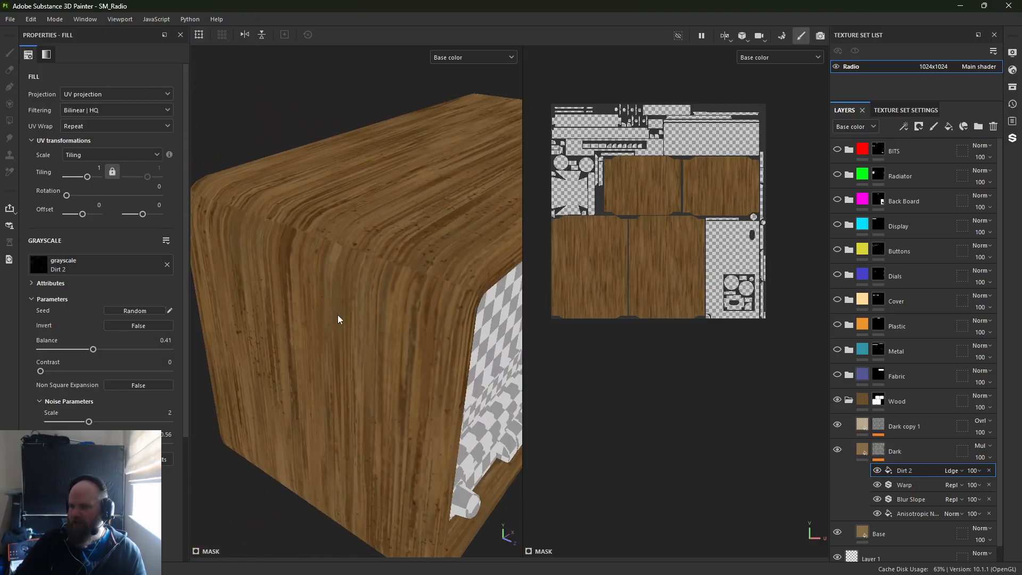
# Rename the Dark copy 1 layer as Light
pyautogui.doubleClick(903, 426)
pyautogui.write('L')
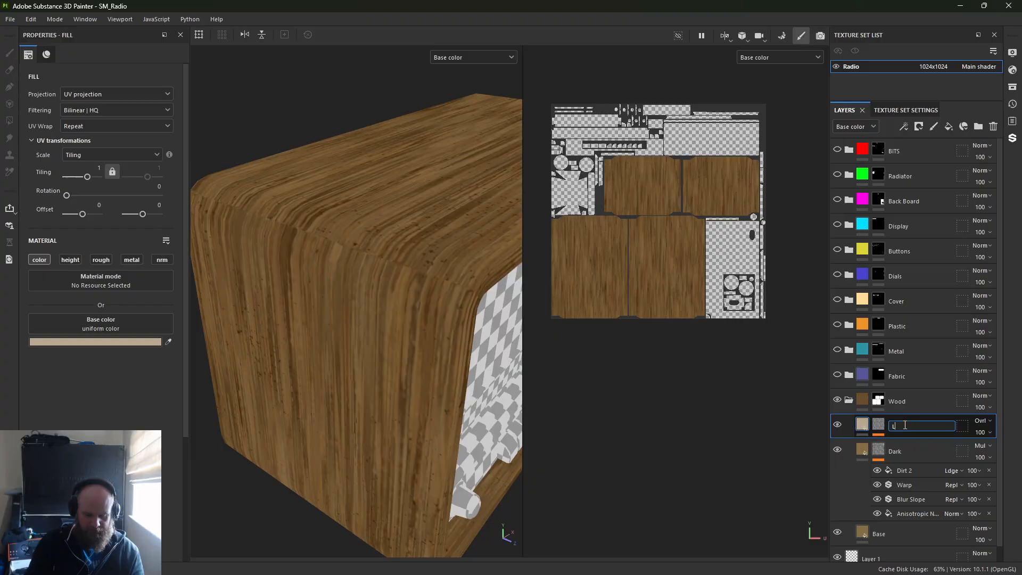
pyautogui.write('ight')
pyautogui.press('Return')
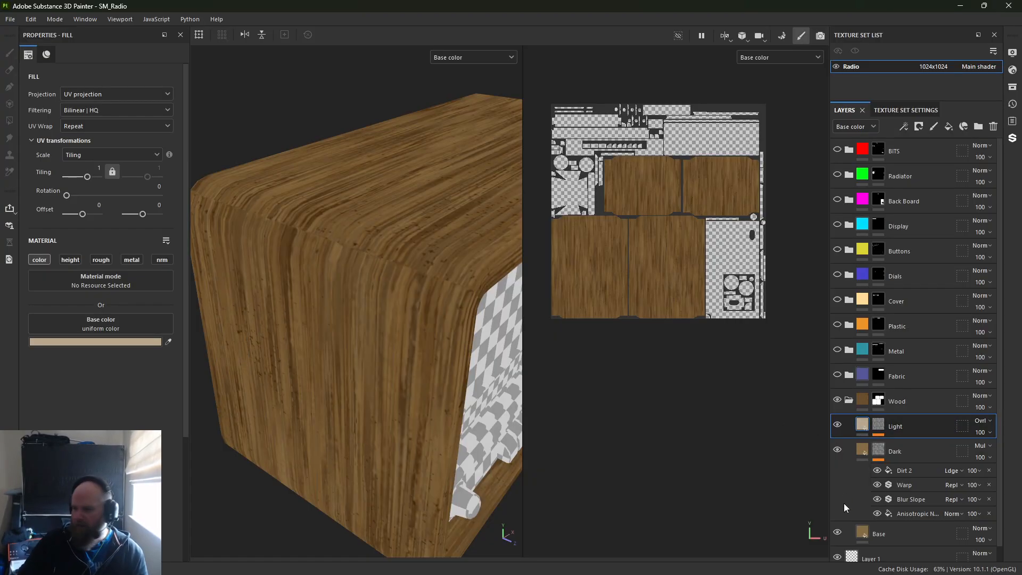
# Select the Dark layer's fill content and show the full lit material to inspect the cabinet's front corner
pyautogui.click(862, 451)
pyautogui.press('m')
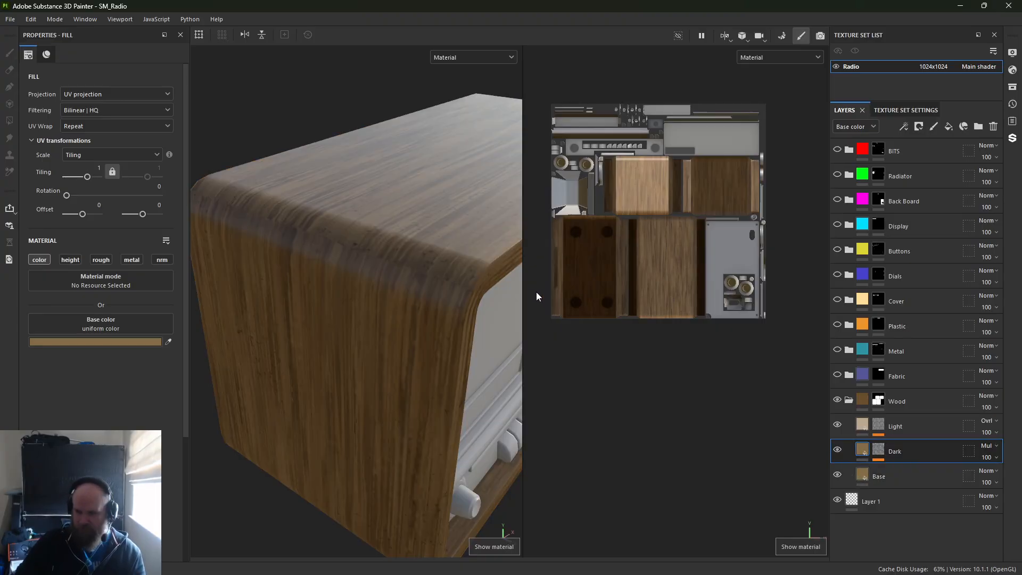
pyautogui.keyDown('alt'); pyautogui.moveTo(392, 283); pyautogui.dragTo(419, 250); pyautogui.keyUp('alt')
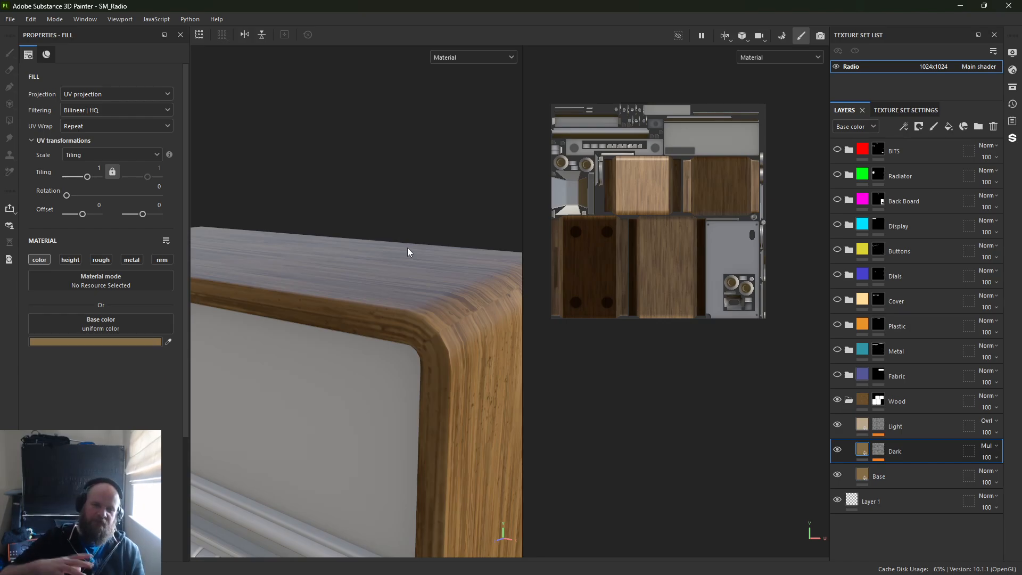
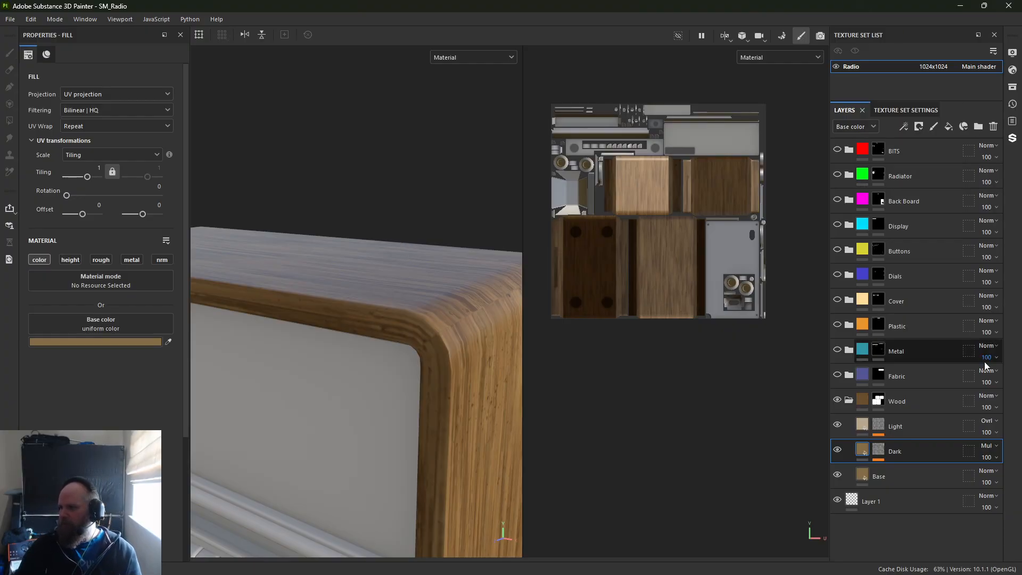
# Add a fill layer above the Light layer in the Wood folder with only its roughness channel enabled
pyautogui.click(931, 426)
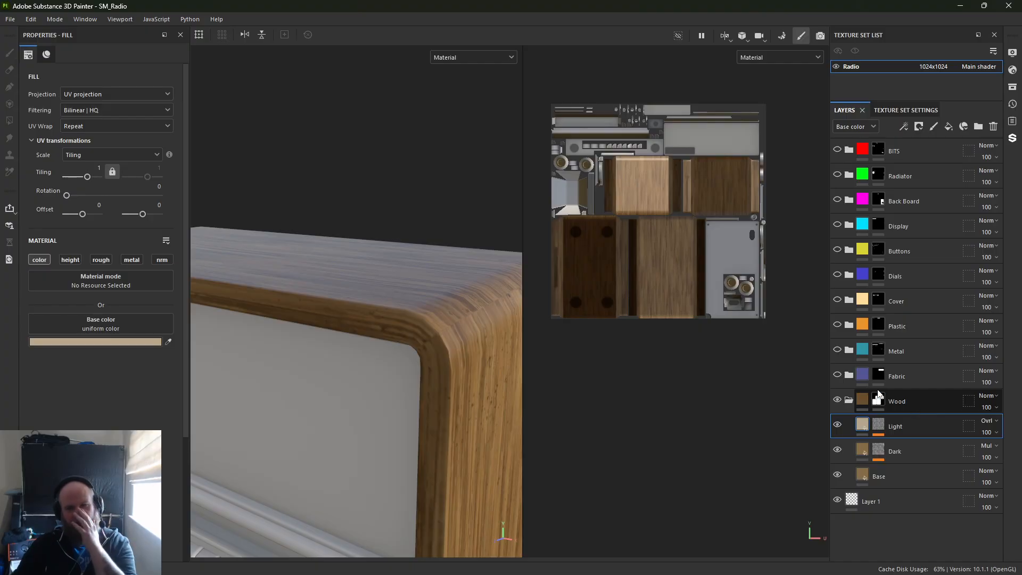
pyautogui.click(948, 128)
pyautogui.click(99, 260)
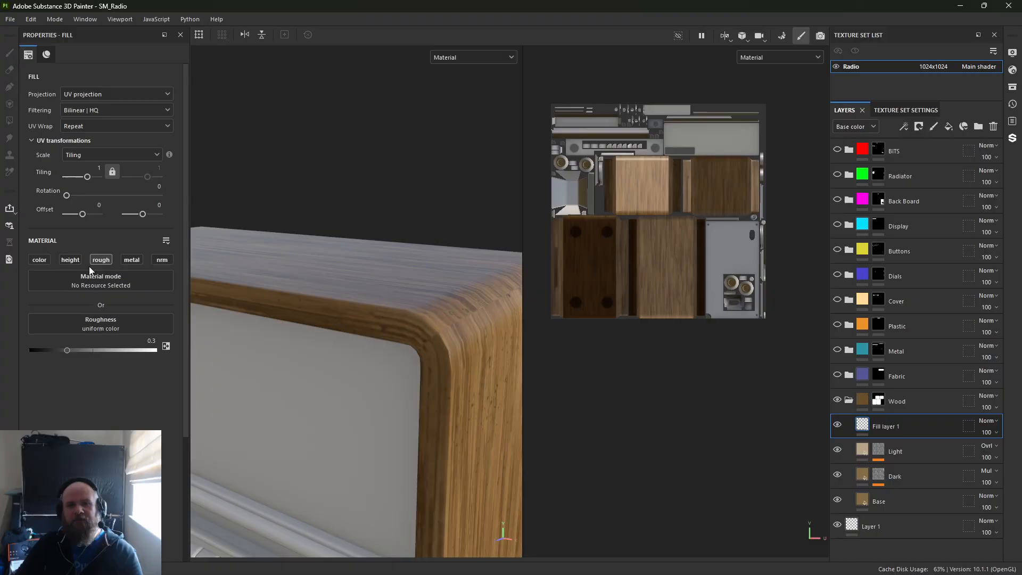
# Switch the layer stack's displayed channel from Base color to Roughness
pyautogui.click(852, 128)
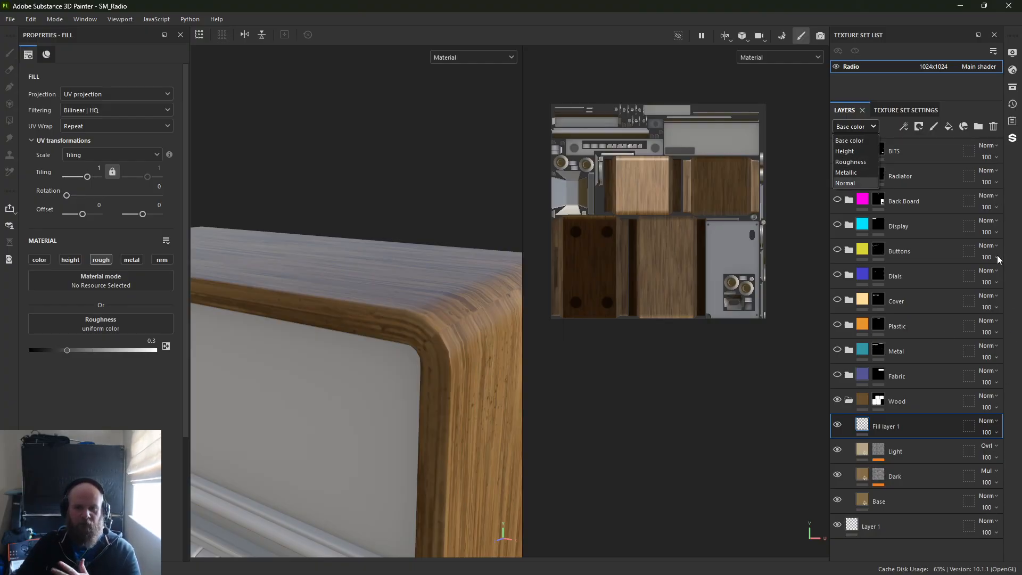
pyautogui.click(851, 127)
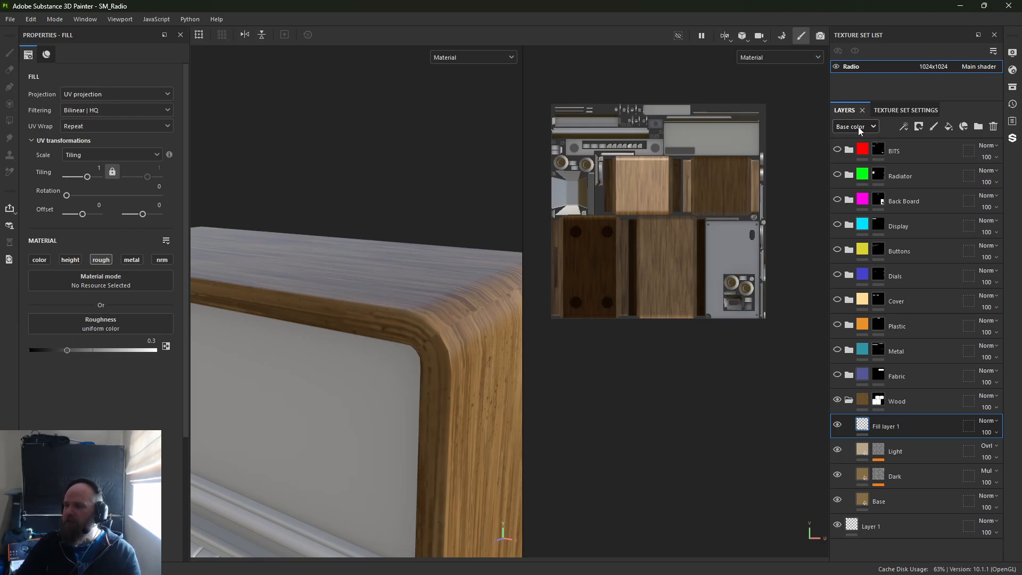
pyautogui.click(858, 127)
pyautogui.click(850, 162)
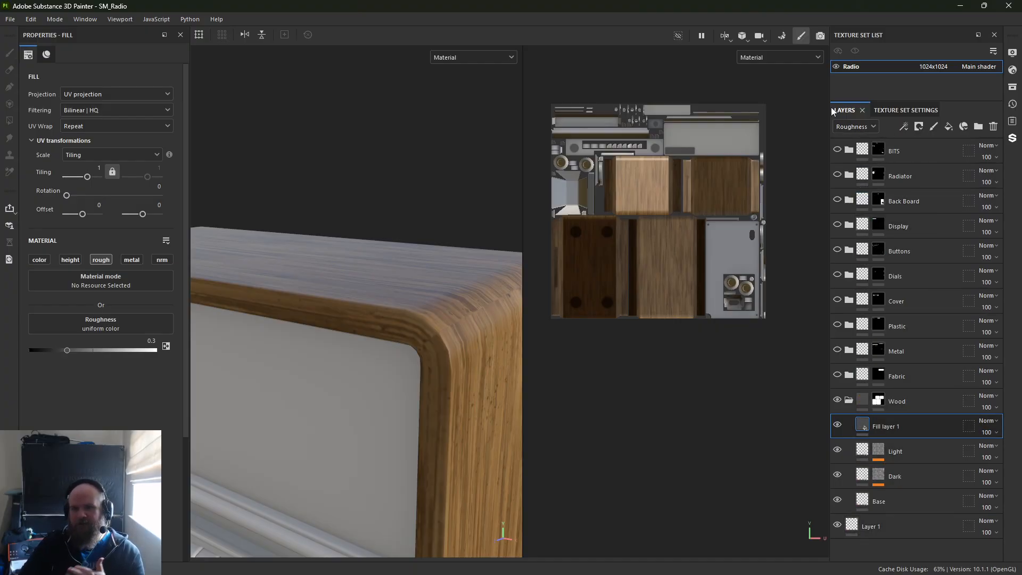
pyautogui.click(858, 128)
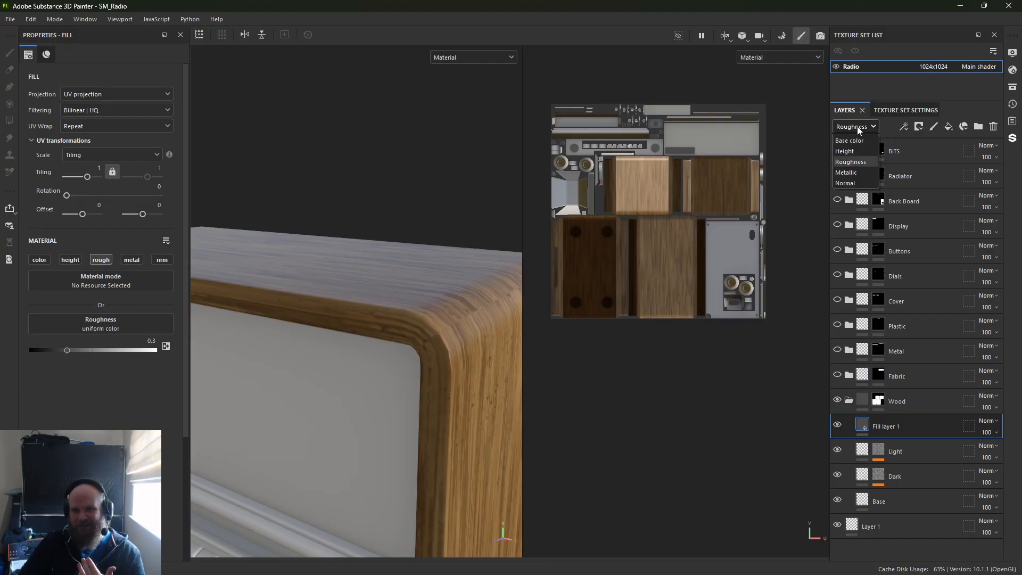
pyautogui.click(850, 162)
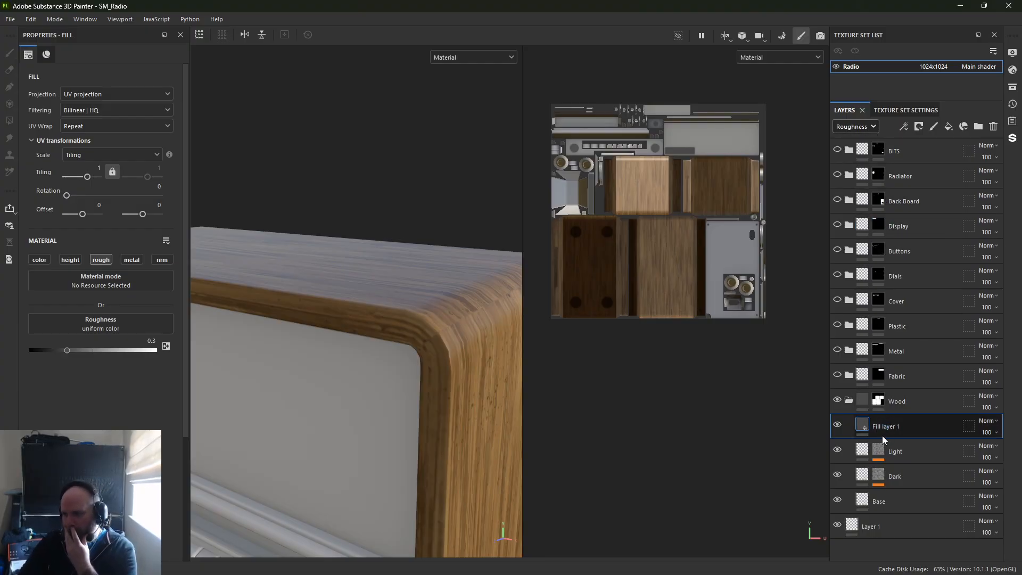
# Give the new roughness fill layer a black mask and add a fill effect to that mask
pyautogui.rightClick(864, 425)
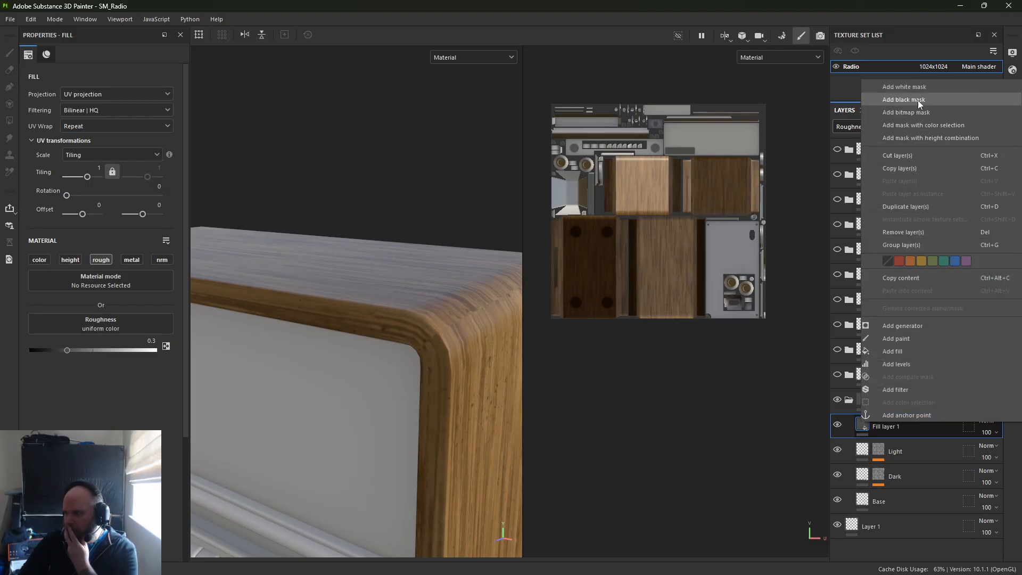
pyautogui.click(918, 100)
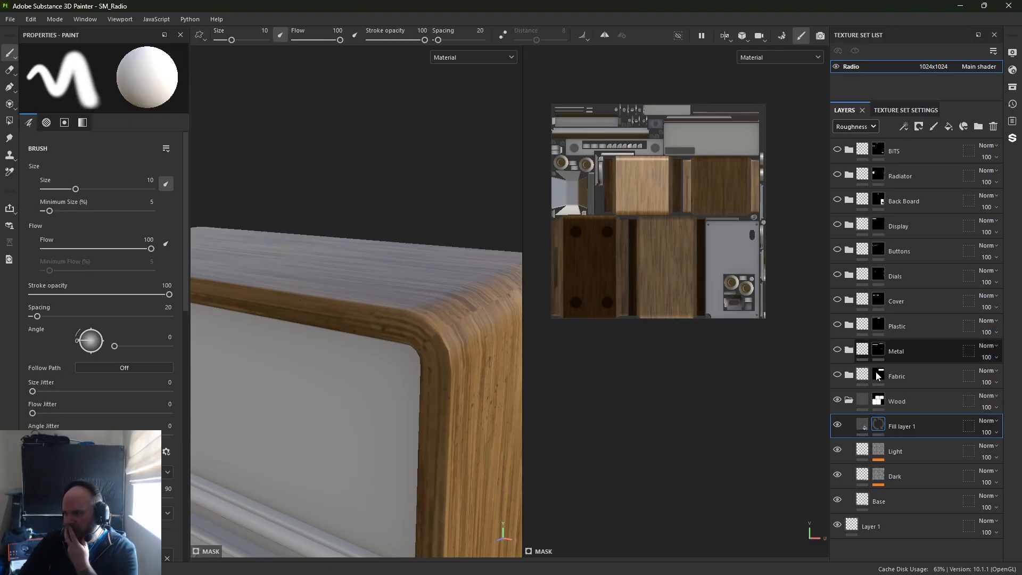
pyautogui.rightClick(882, 423)
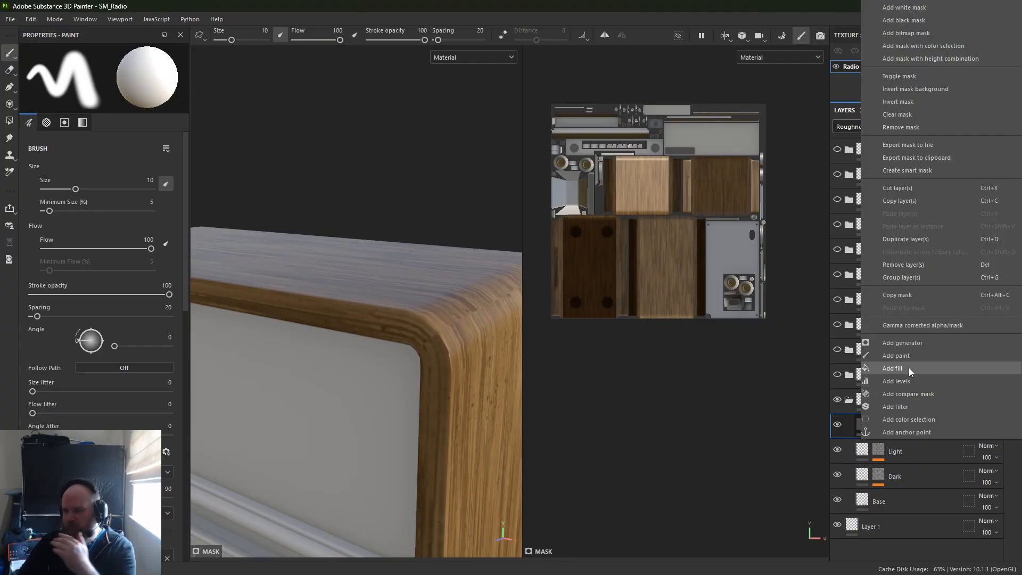
pyautogui.click(909, 368)
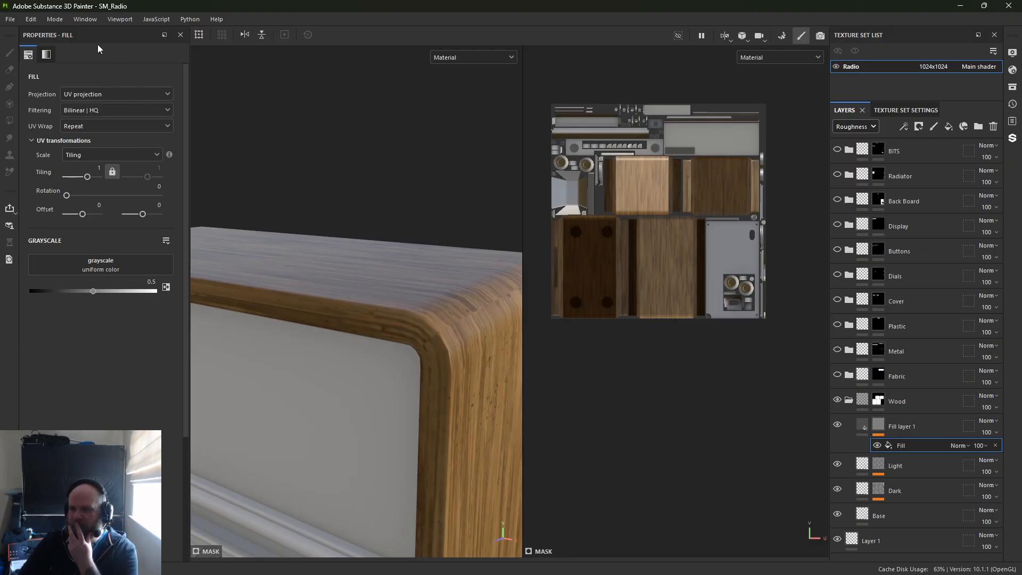
# Search the assets for "marble" and assign Grunge Marble Shapes to the fill effect in the roughness layer's mask
pyautogui.click(85, 19)
pyautogui.moveTo(106, 32)
pyautogui.click(157, 34)
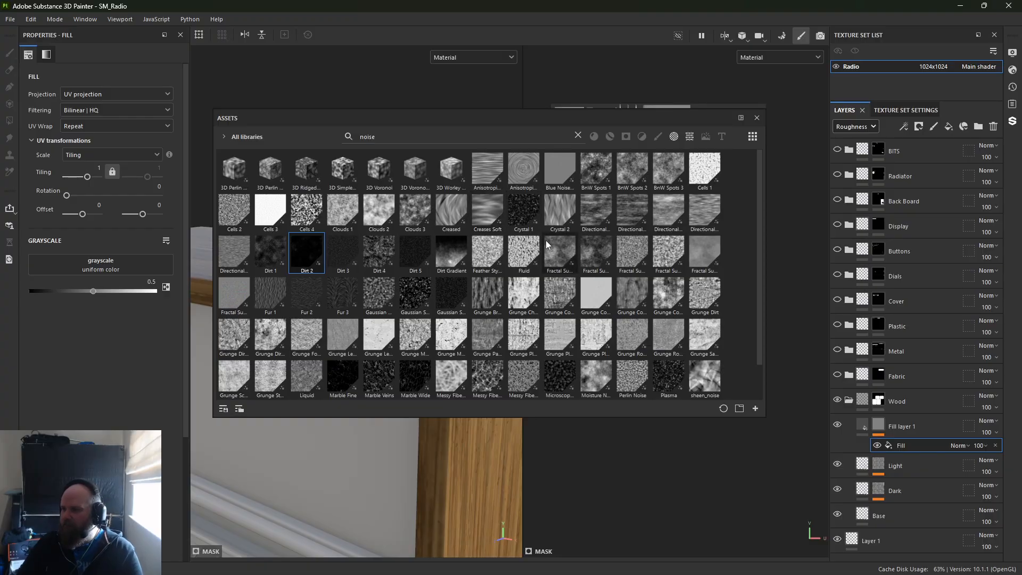
pyautogui.click(431, 138)
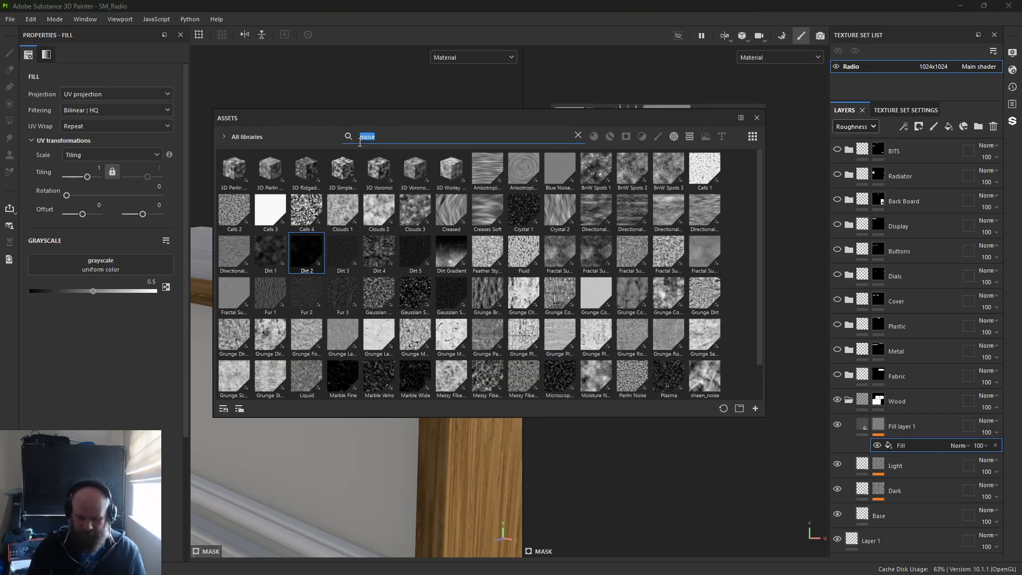
pyautogui.write('marble')
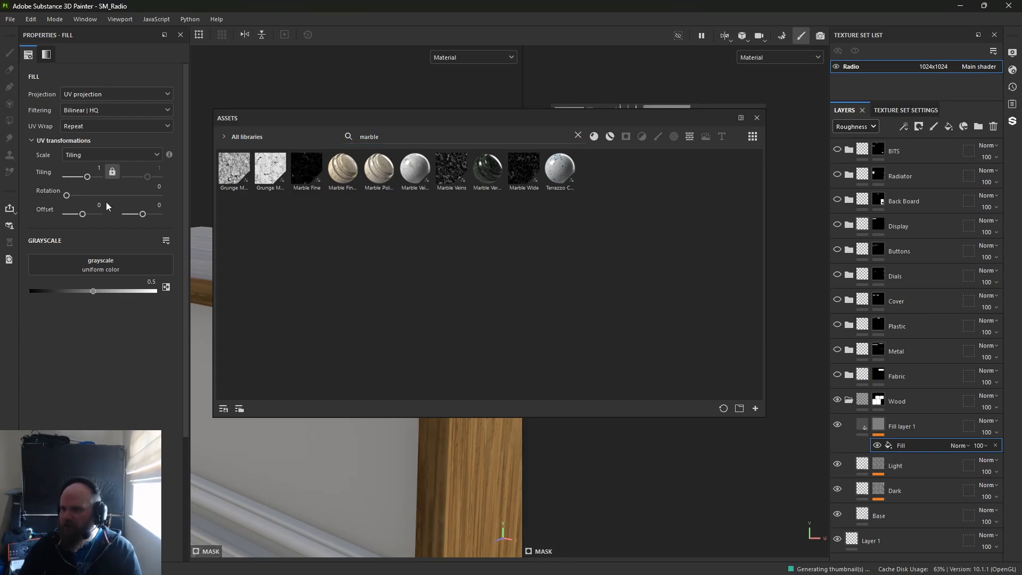
pyautogui.moveTo(237, 177)
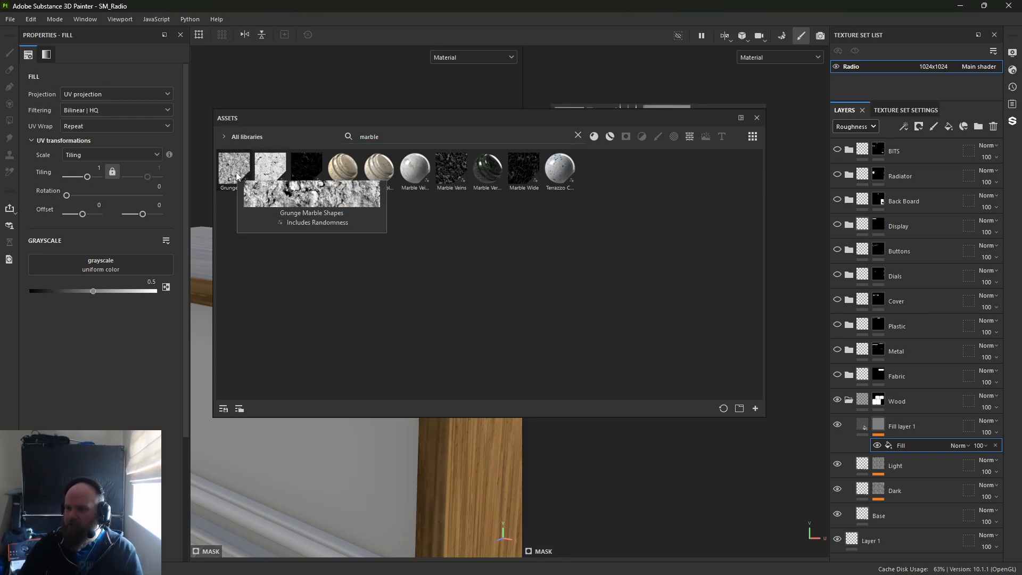
pyautogui.moveTo(264, 167)
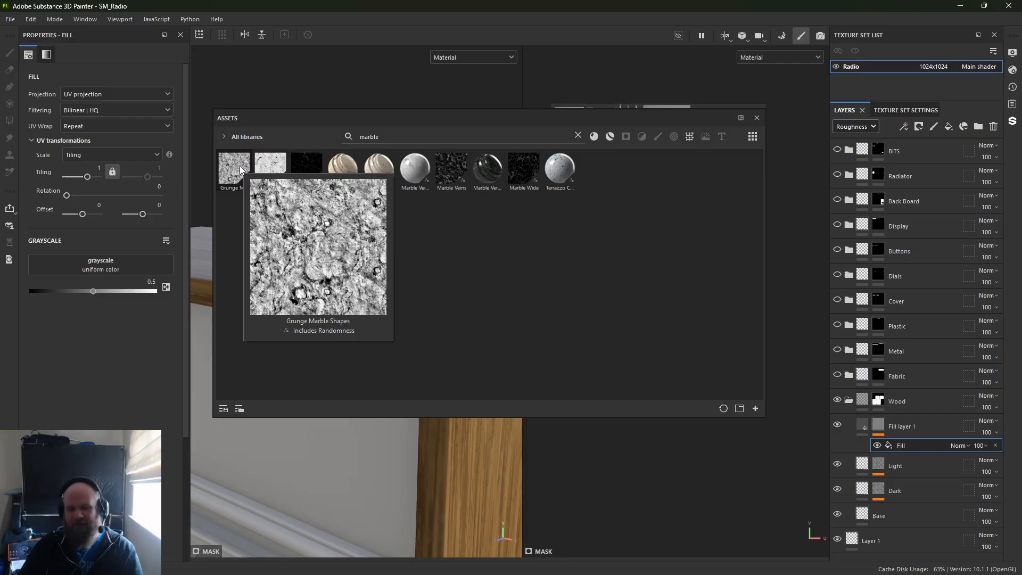
pyautogui.moveTo(240, 169); pyautogui.dragTo(155, 268)
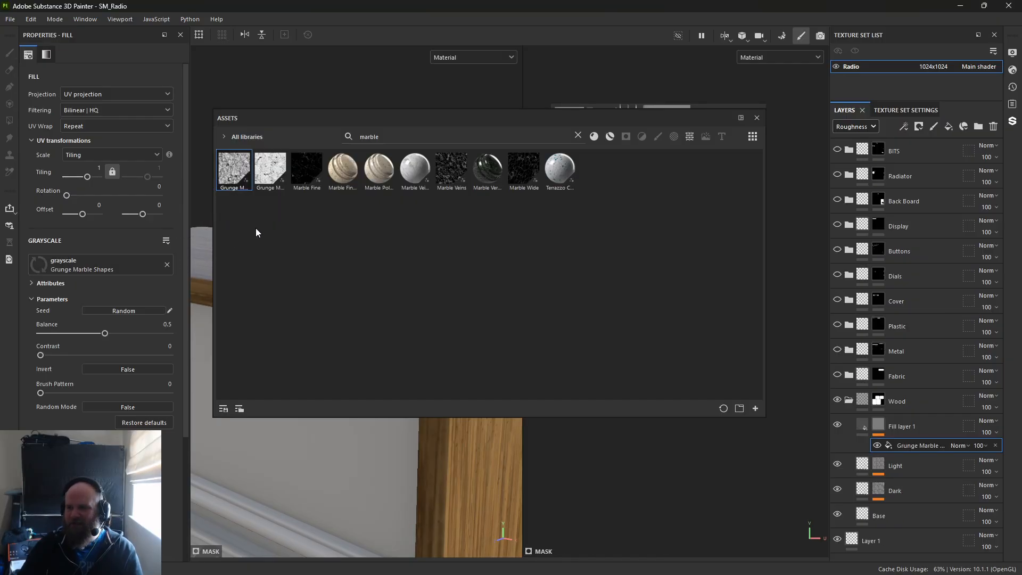
pyautogui.moveTo(499, 122); pyautogui.dragTo(0, 213)
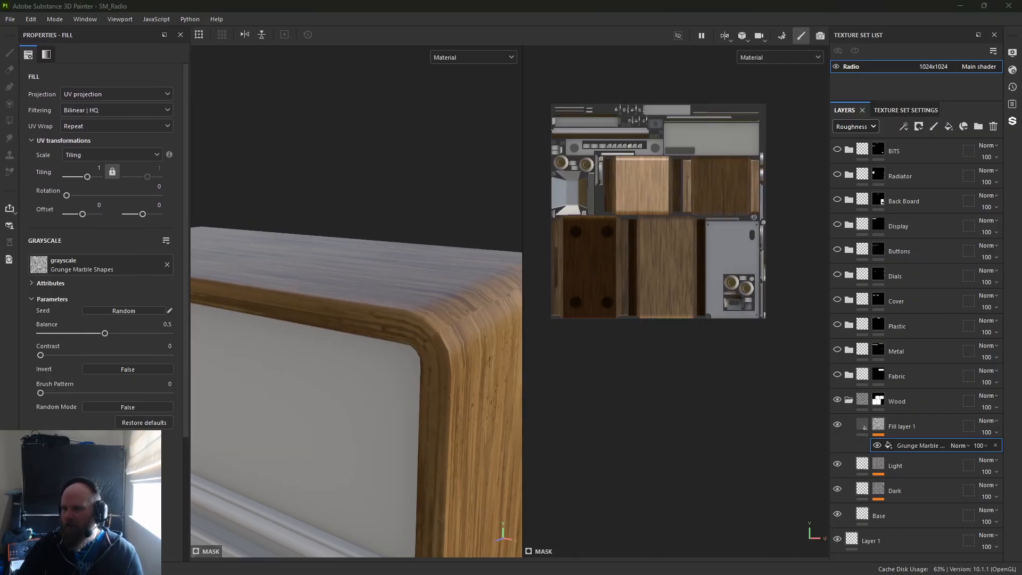
# Set Fill layer 1's roughness to 0.3875 and inspect the sheen on the cabinet's top surface
pyautogui.keyDown('alt'); pyautogui.moveTo(377, 269); pyautogui.dragTo(340, 250); pyautogui.keyUp('alt')
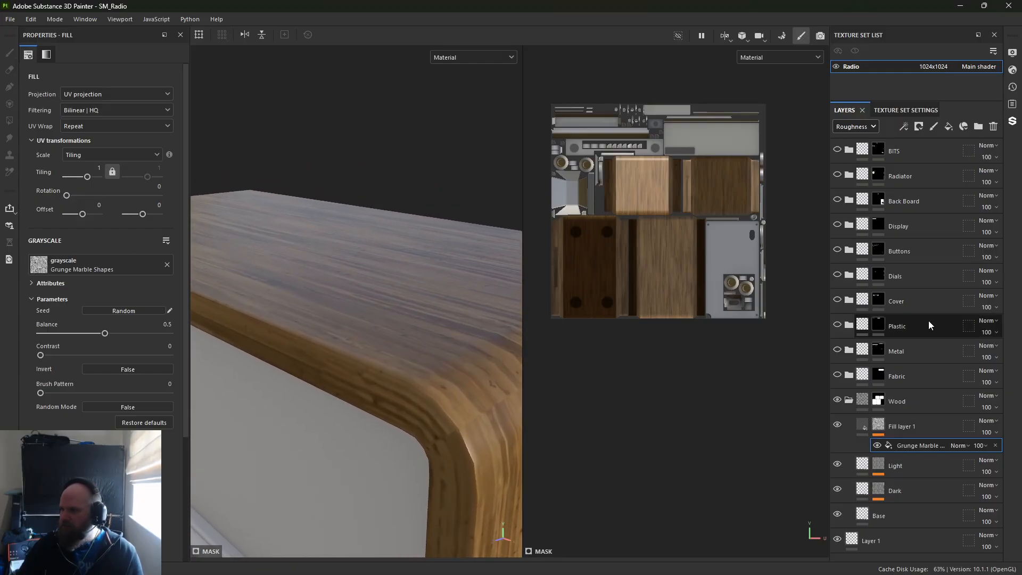
pyautogui.click(863, 425)
pyautogui.moveTo(66, 351)
pyautogui.mouseDown()
pyautogui.moveTo(101, 351)
pyautogui.moveTo(69, 349)
pyautogui.moveTo(79, 351)
pyautogui.mouseUp()
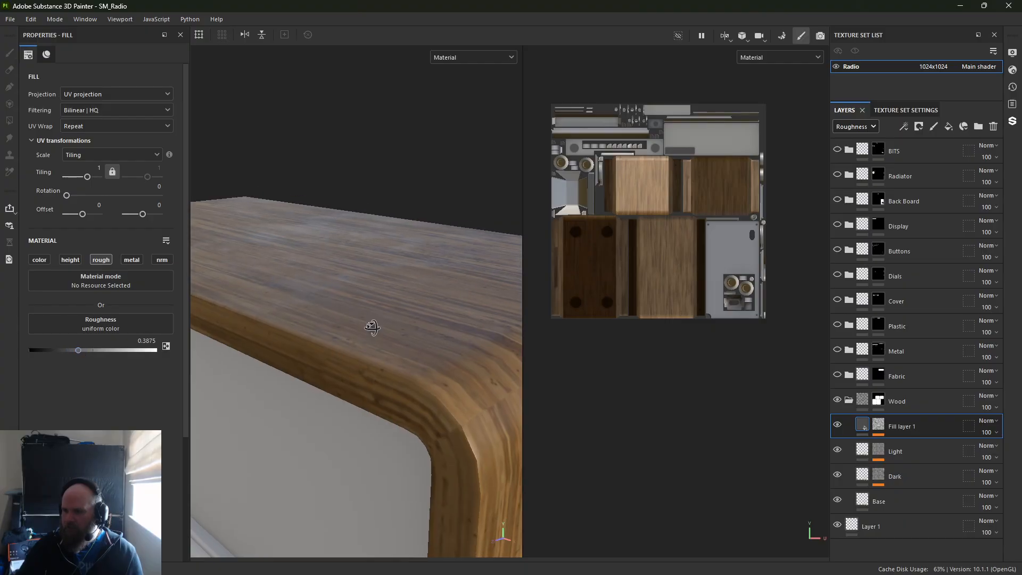
pyautogui.keyDown('alt'); pyautogui.moveTo(366, 326); pyautogui.dragTo(538, 342); pyautogui.keyUp('alt')
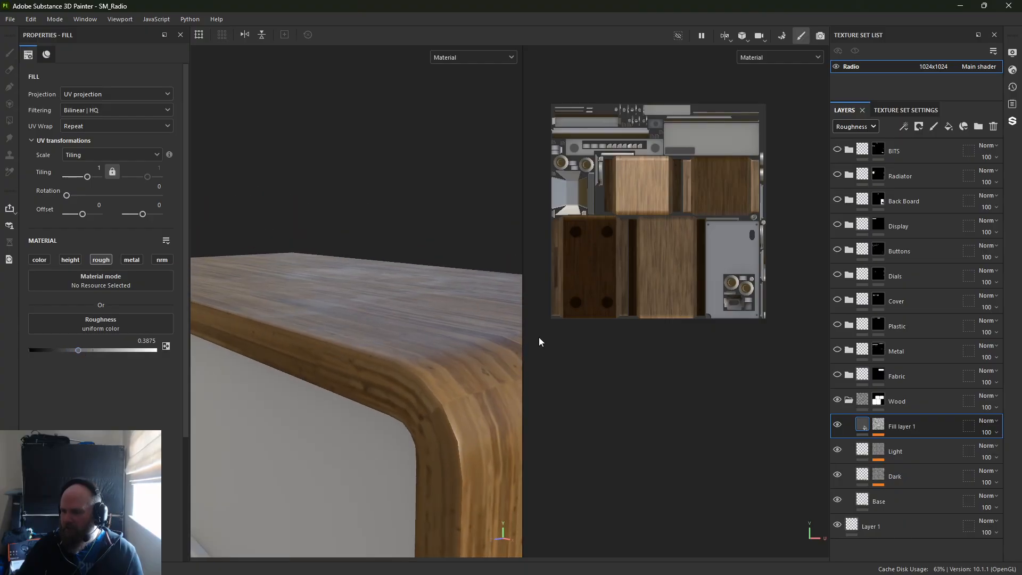
# Enable the roughness channel on the Wood folder's Base layer and set its roughness to 0.2625
pyautogui.click(884, 500)
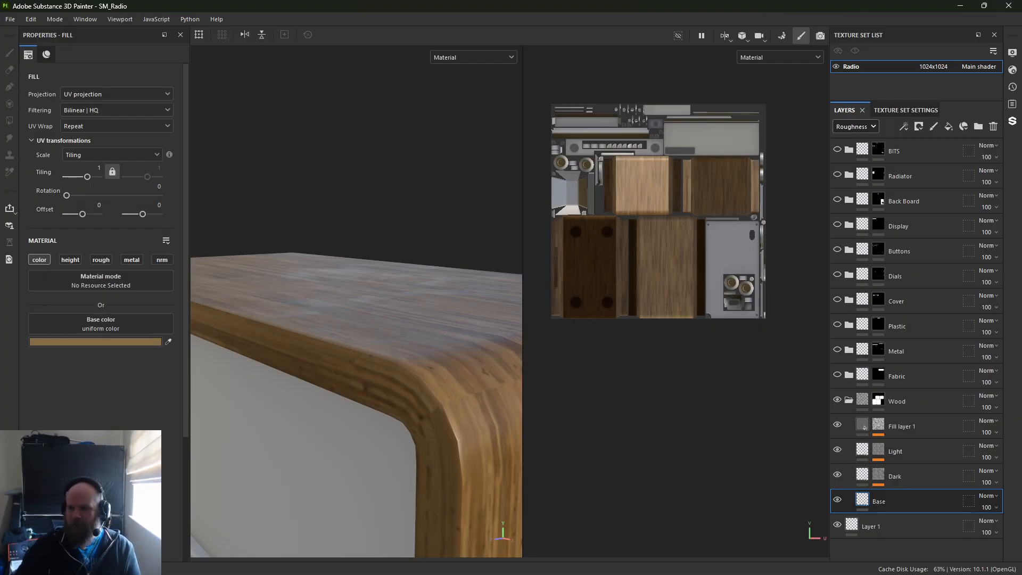
pyautogui.click(111, 261)
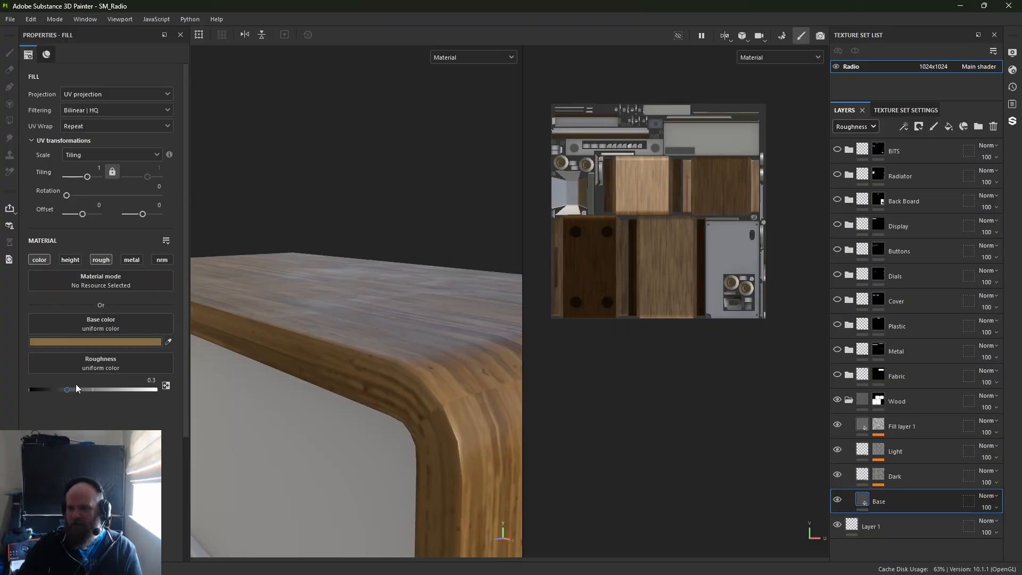
pyautogui.moveTo(76, 390)
pyautogui.mouseDown()
pyautogui.moveTo(128, 390)
pyautogui.moveTo(38, 394)
pyautogui.moveTo(154, 392)
pyautogui.moveTo(63, 392)
pyautogui.mouseUp()
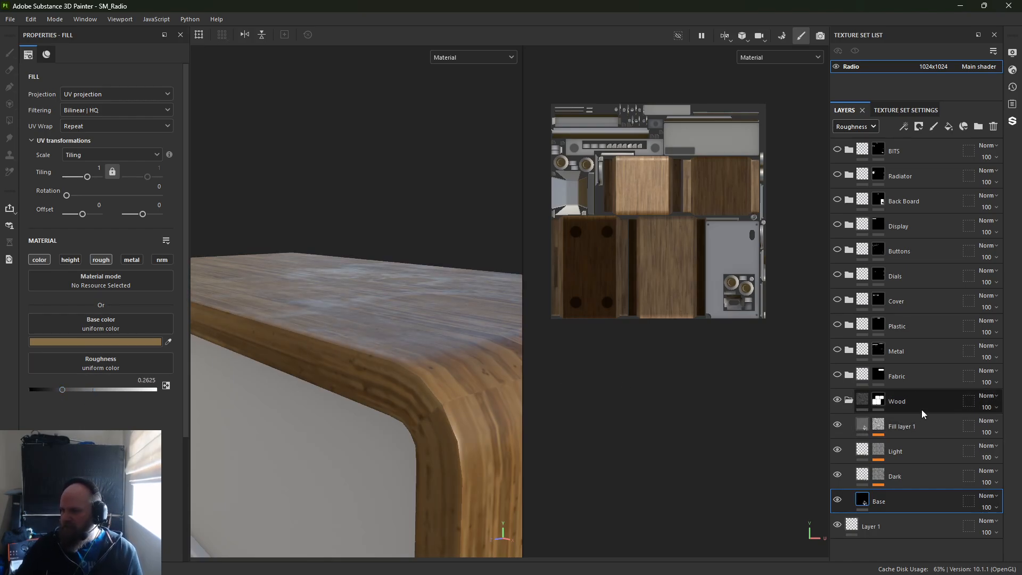
# Rename Fill layer 1 as Roughness and set its roughness value to 0.4458
pyautogui.click(900, 428)
pyautogui.doubleClick(904, 427)
pyautogui.write('Roug')
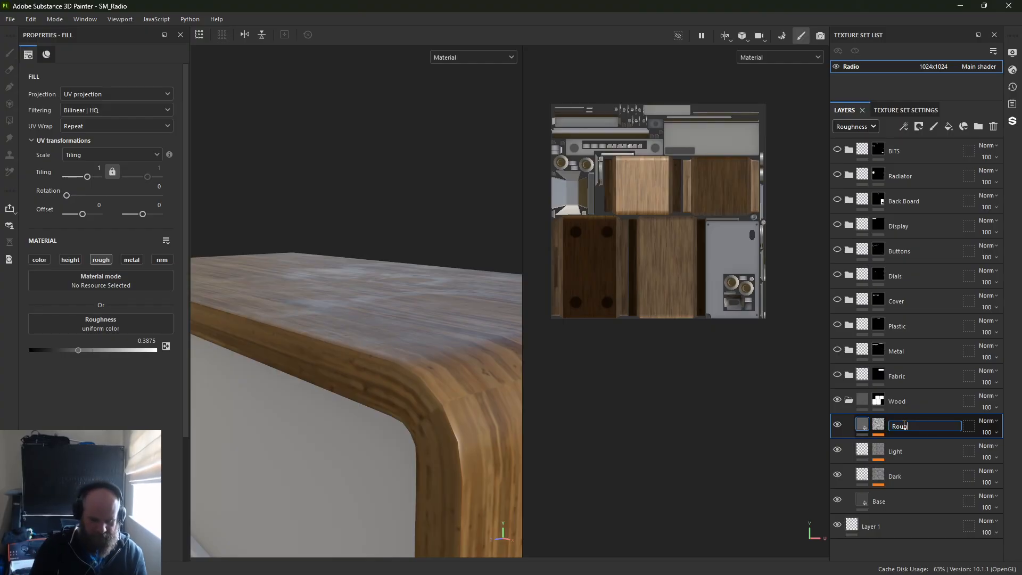
pyautogui.write('hness')
pyautogui.press('Return')
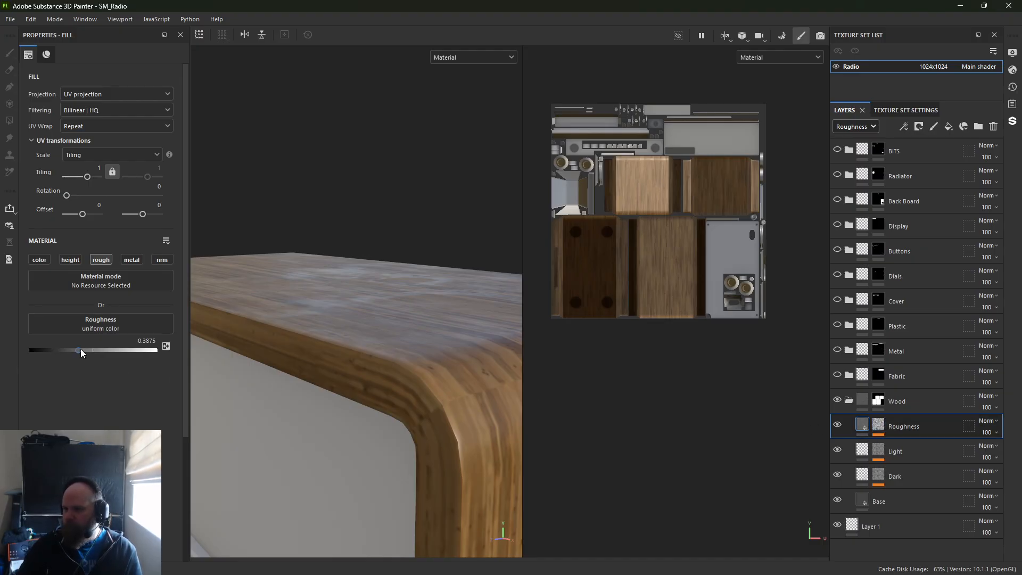
pyautogui.moveTo(81, 349)
pyautogui.mouseDown()
pyautogui.moveTo(117, 350)
pyautogui.moveTo(85, 347)
pyautogui.mouseUp()
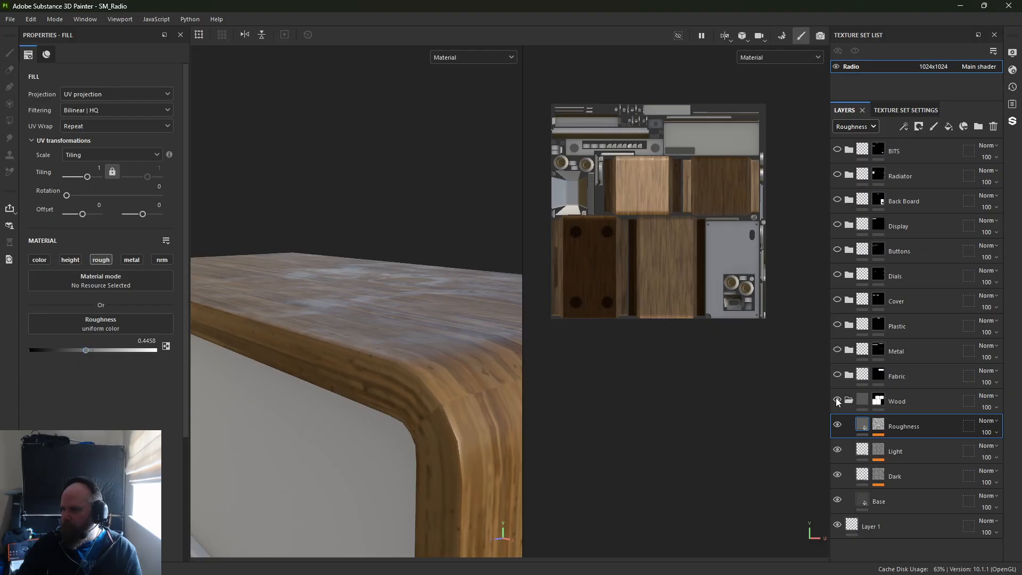
# Set the Roughness mask's Grunge Marble Shapes to balance 0.51 and contrast 0.12, with Random Mode and Invert set to True
pyautogui.click(878, 424)
pyautogui.click(908, 446)
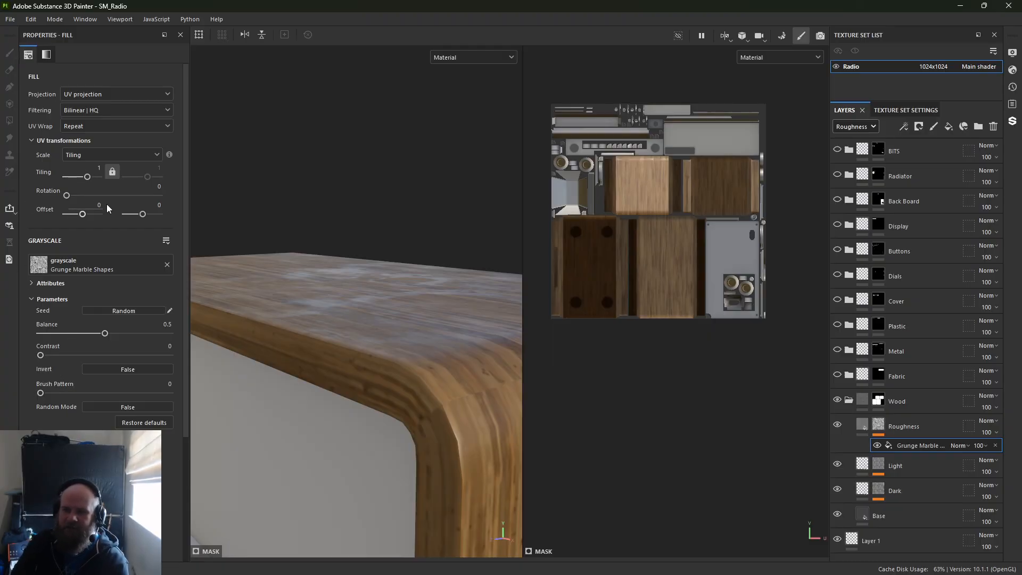
pyautogui.moveTo(86, 337); pyautogui.dragTo(106, 334)
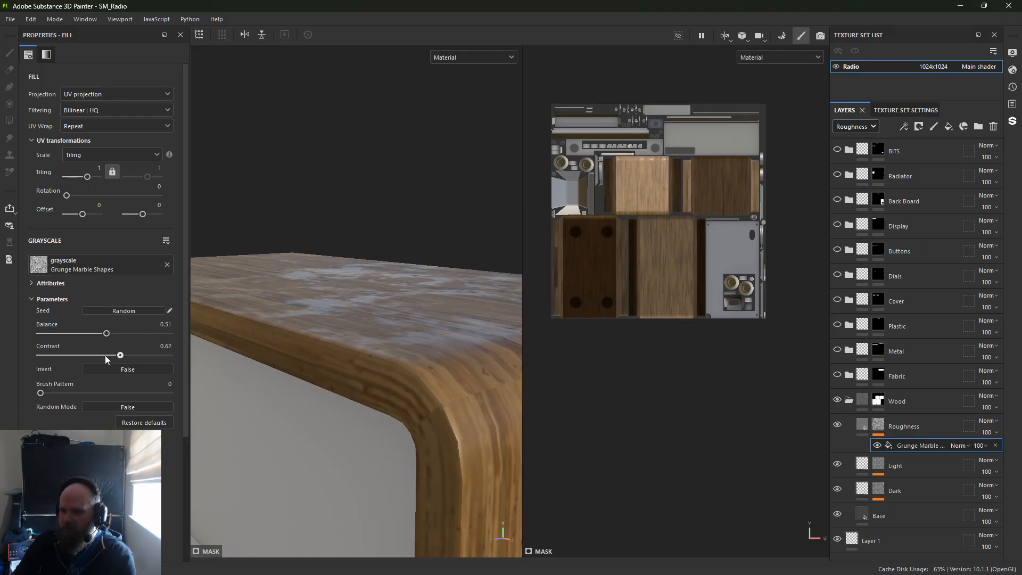
pyautogui.moveTo(53, 395)
pyautogui.mouseDown()
pyautogui.moveTo(131, 392)
pyautogui.moveTo(11, 389)
pyautogui.mouseUp()
pyautogui.click(103, 406)
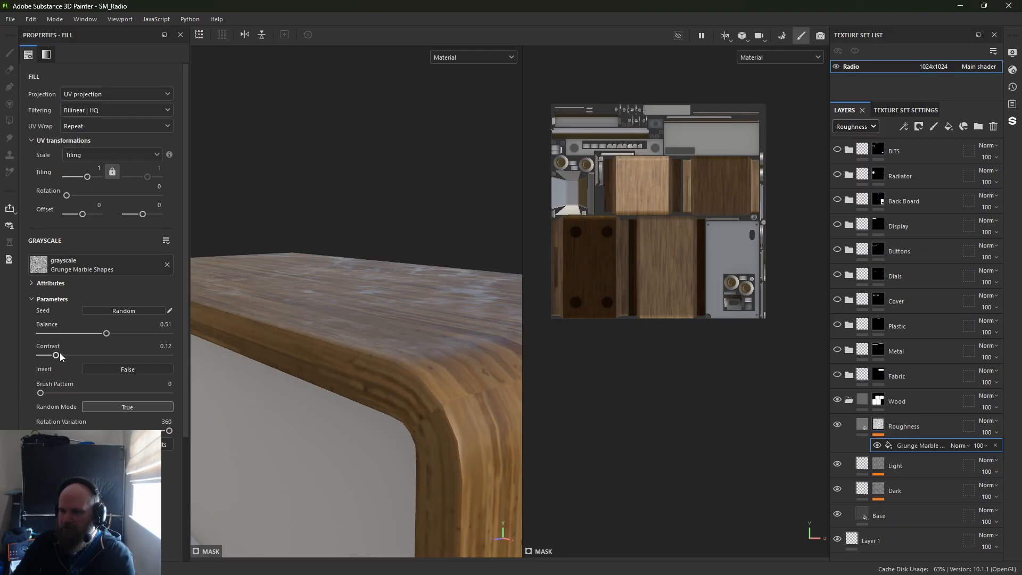
pyautogui.click(97, 369)
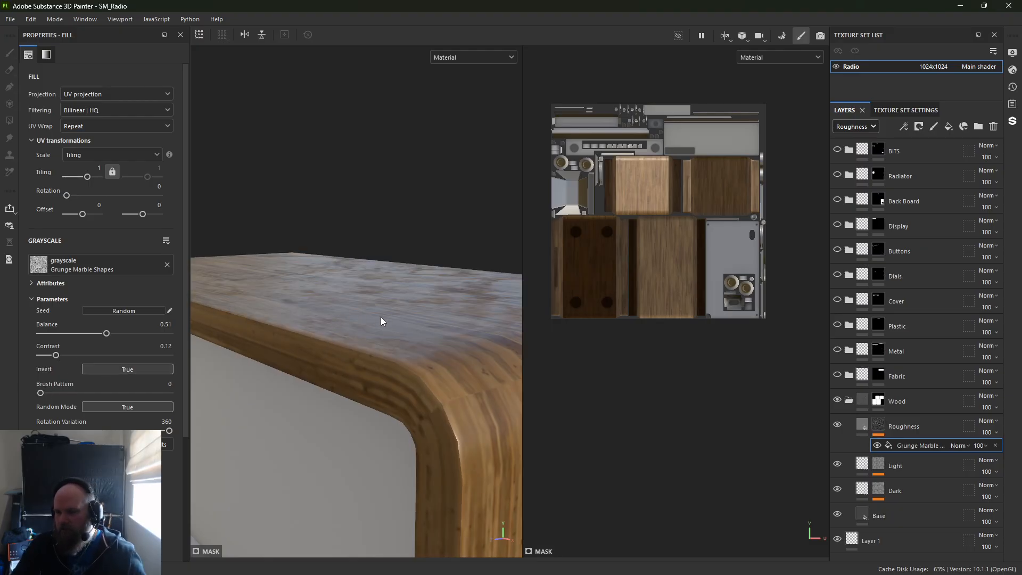
pyautogui.keyDown('alt'); pyautogui.moveTo(326, 332); pyautogui.dragTo(228, 179); pyautogui.keyUp('alt')
pyautogui.keyDown('alt'); pyautogui.moveTo(228, 178); pyautogui.dragTo(220, 160, button='right'); pyautogui.keyUp('alt')
pyautogui.keyDown('alt'); pyautogui.moveTo(219, 160); pyautogui.dragTo(328, 326); pyautogui.keyUp('alt')
pyautogui.keyDown('alt'); pyautogui.moveTo(328, 325); pyautogui.dragTo(459, 368, button='right'); pyautogui.keyUp('alt')
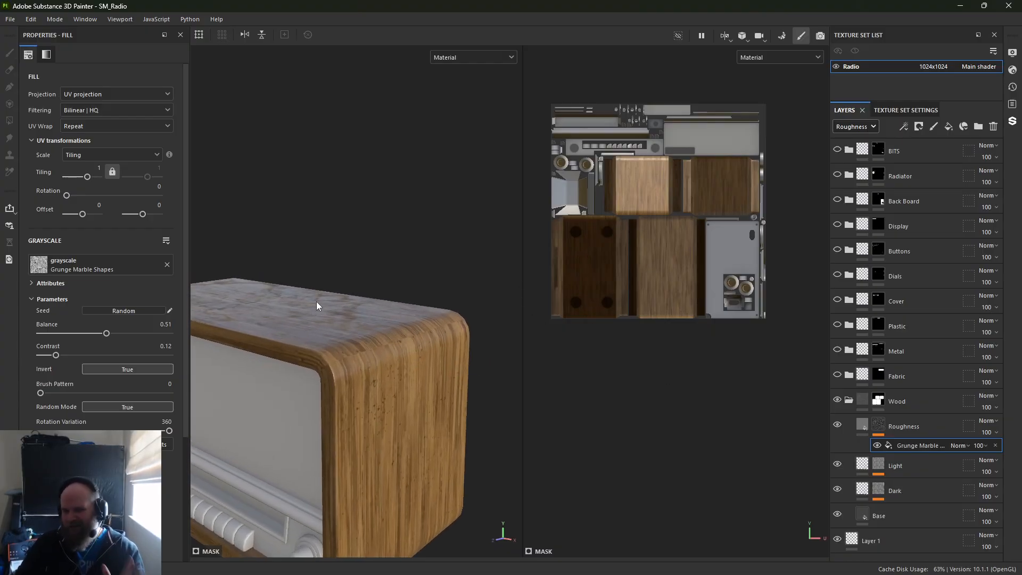
# Add a second fill effect to the Roughness layer's mask and set its blending mode to Linear dodge
pyautogui.rightClick(878, 428)
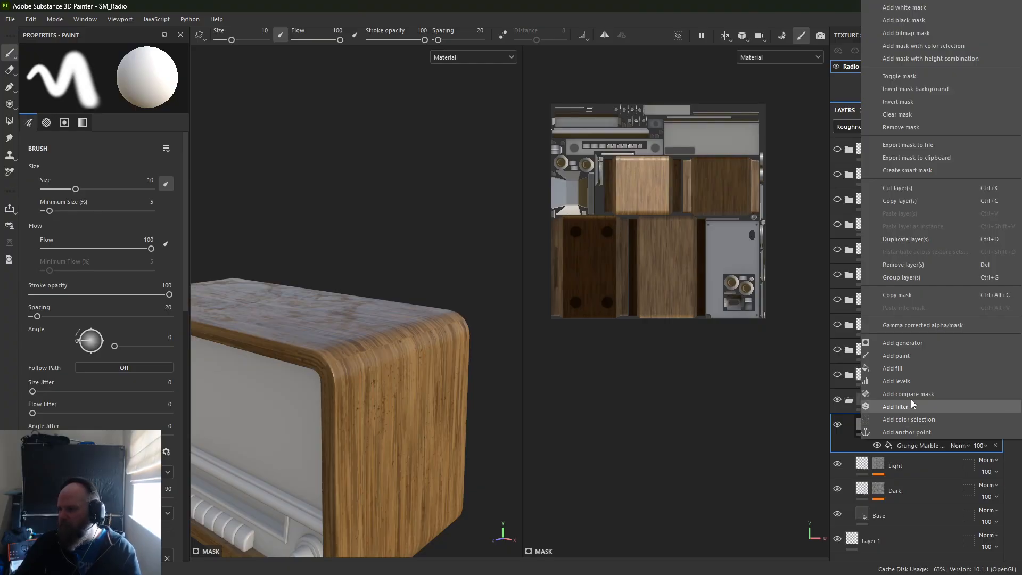
pyautogui.click(913, 371)
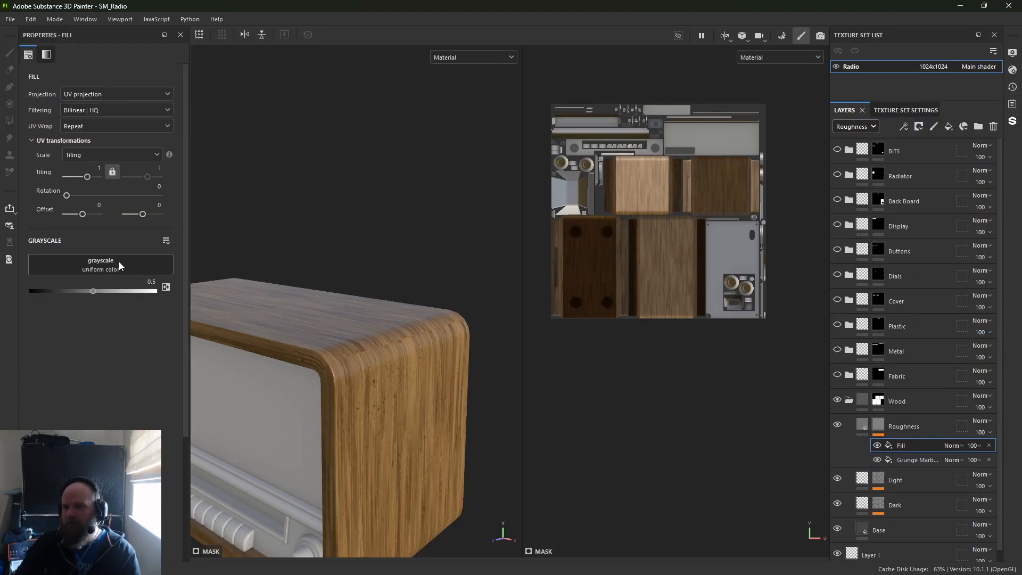
pyautogui.click(953, 443)
pyautogui.click(964, 195)
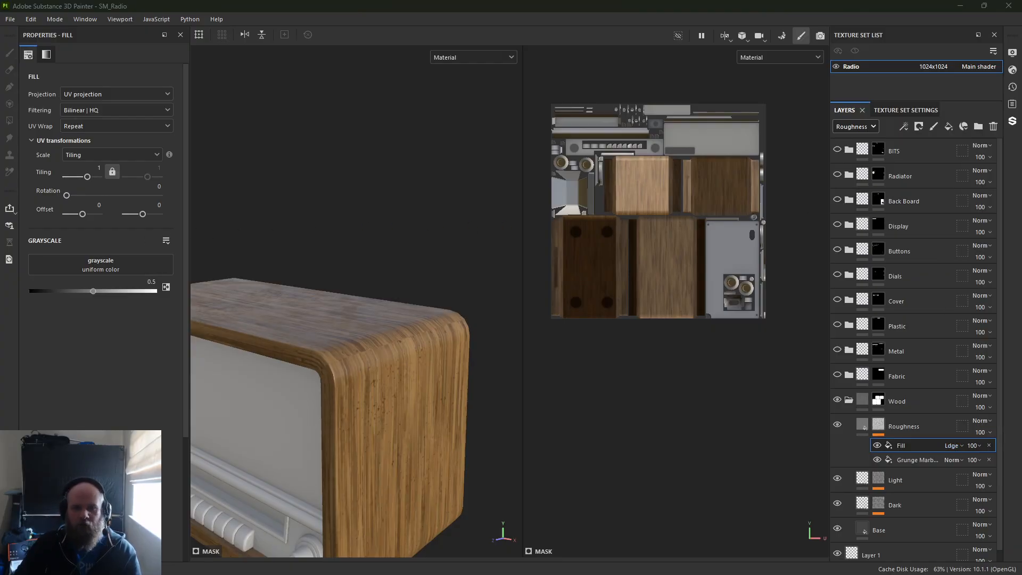
# Search the assets for "noise" and assign the Clouds 1 texture to the new mask fill effect
pyautogui.moveTo(539, 213); pyautogui.dragTo(557, 185)
pyautogui.click(689, 198)
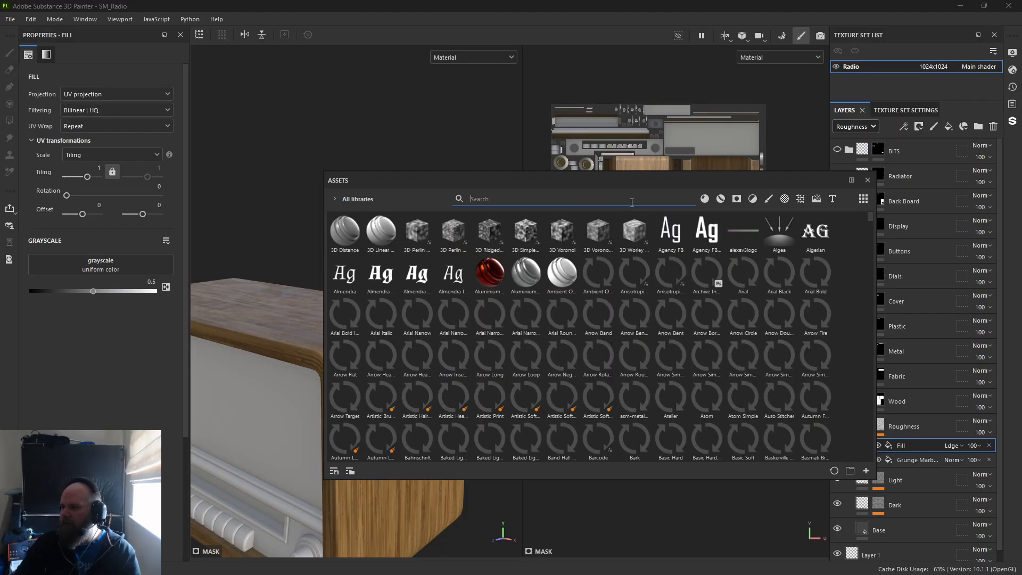
pyautogui.click(622, 205)
pyautogui.write('noise')
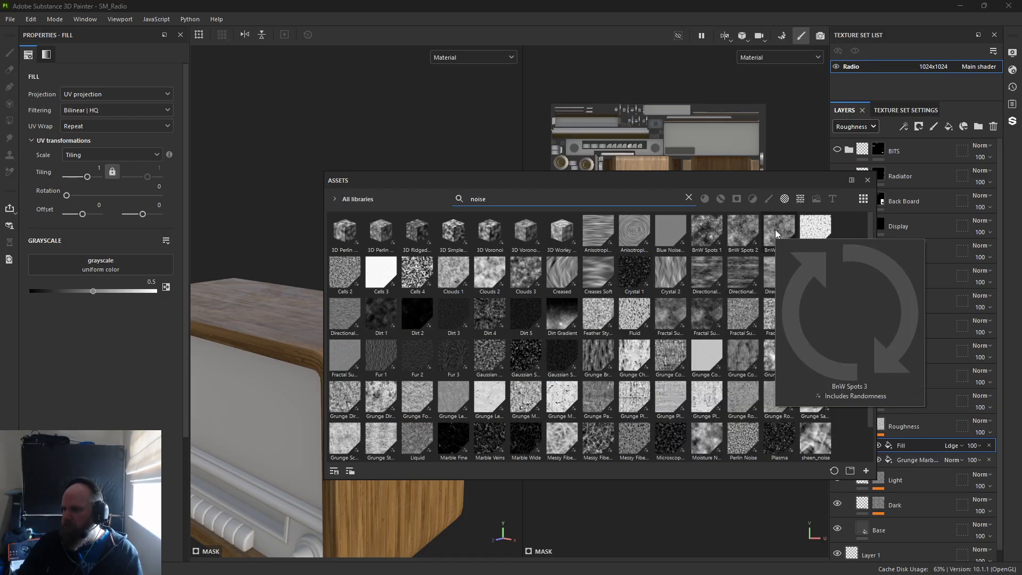
pyautogui.moveTo(775, 443)
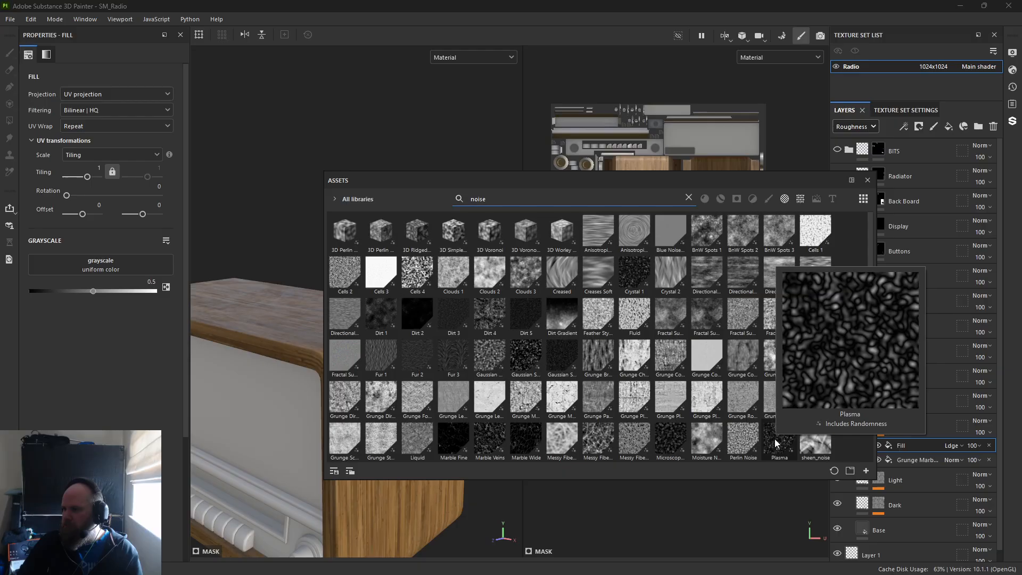
pyautogui.moveTo(395, 320)
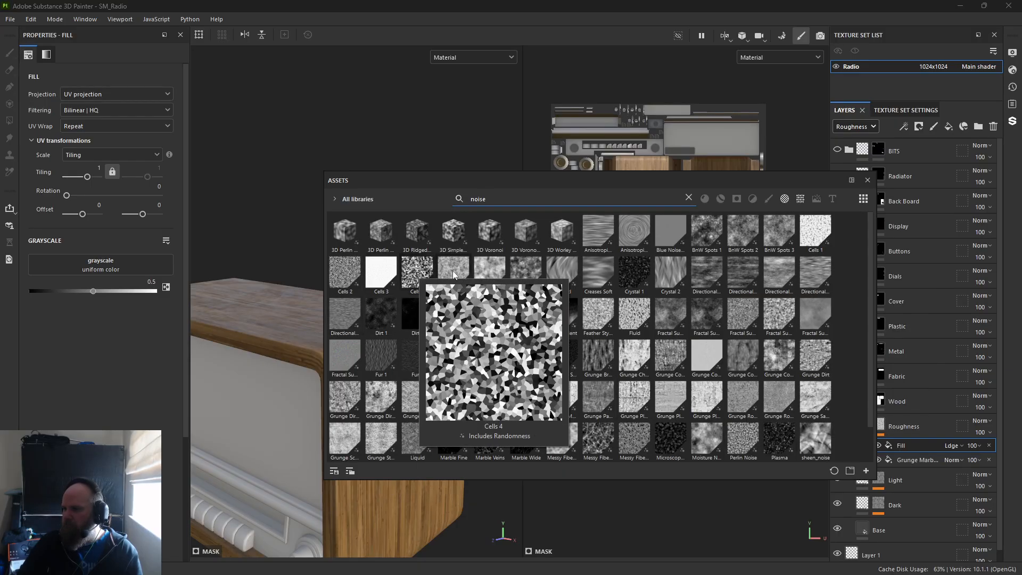
pyautogui.moveTo(452, 274)
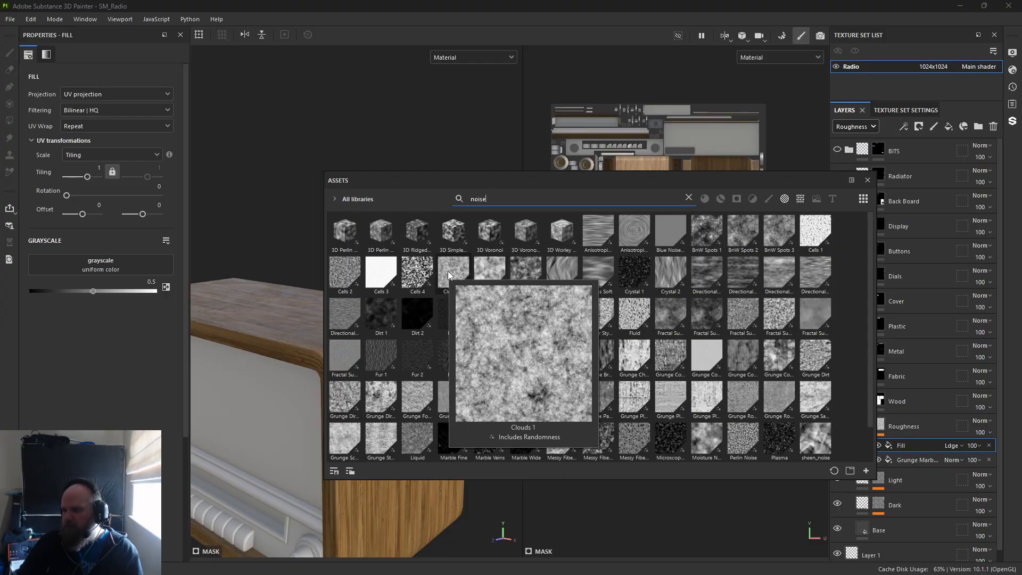
pyautogui.moveTo(449, 270); pyautogui.dragTo(102, 265)
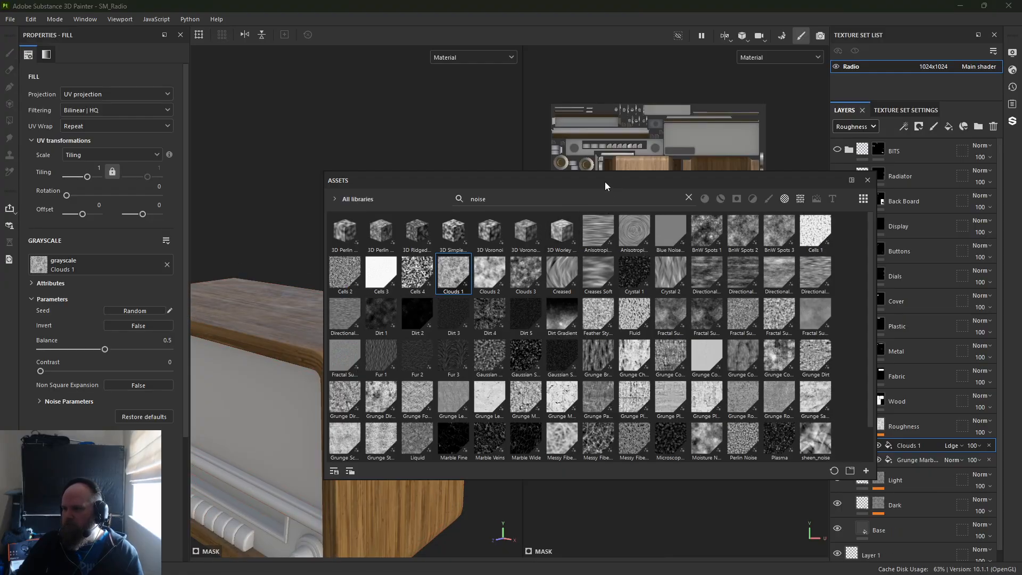
pyautogui.moveTo(605, 182); pyautogui.dragTo(1, 182)
# Switch the viewport to a single 3D view framing the cabinet's wooden top and front corner
pyautogui.keyDown('alt'); pyautogui.moveTo(338, 254); pyautogui.dragTo(564, 391, button='right'); pyautogui.keyUp('alt')
pyautogui.keyDown('alt'); pyautogui.moveTo(564, 395); pyautogui.dragTo(468, 320); pyautogui.keyUp('alt')
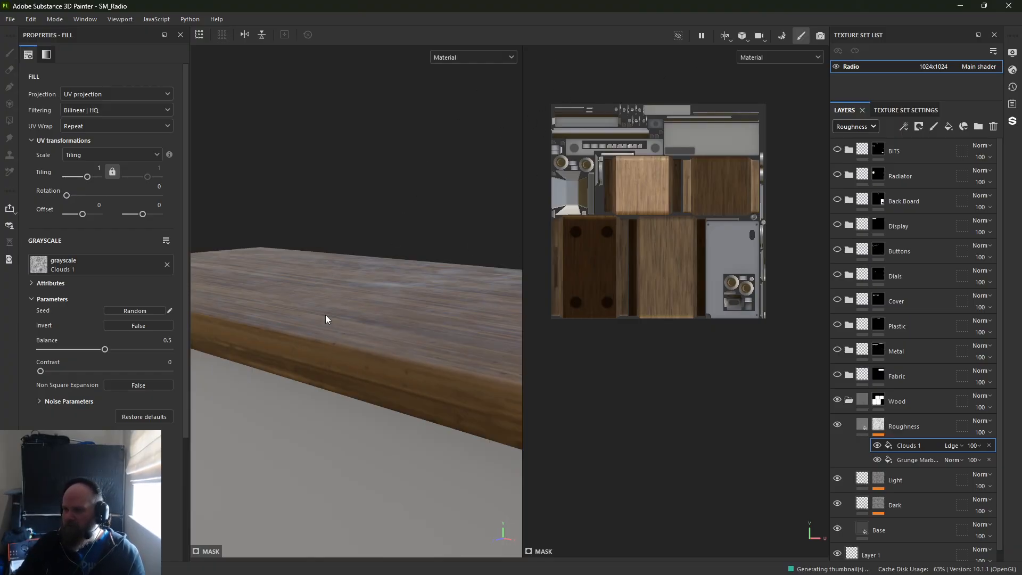
pyautogui.click(725, 35)
pyautogui.click(749, 65)
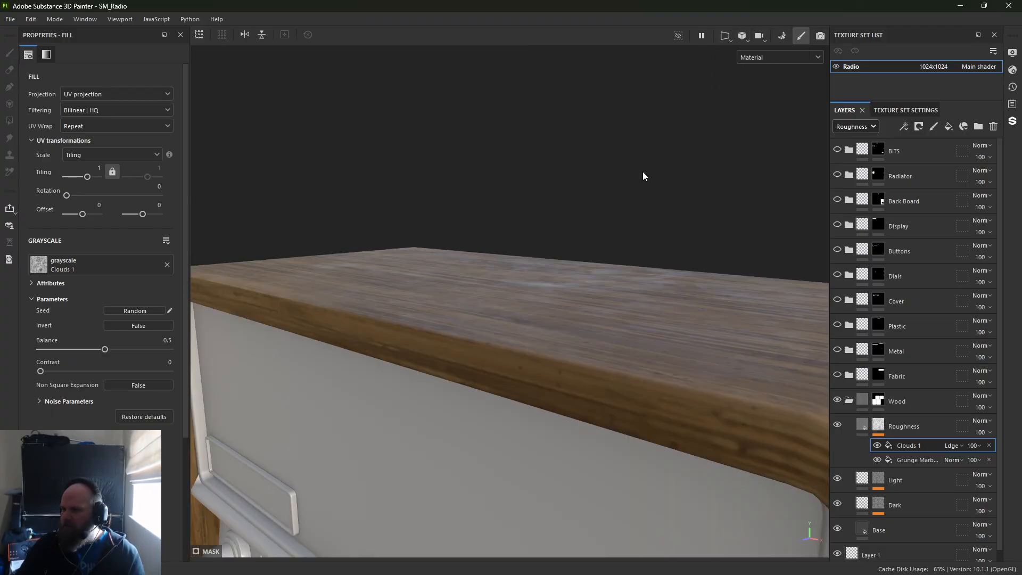
pyautogui.keyDown('alt'); pyautogui.moveTo(643, 174); pyautogui.dragTo(585, 346); pyautogui.keyUp('alt')
# Compare the wood top with the Clouds 1 effect hidden and shown, and set the effect's balance to 0.21
pyautogui.click(876, 446)
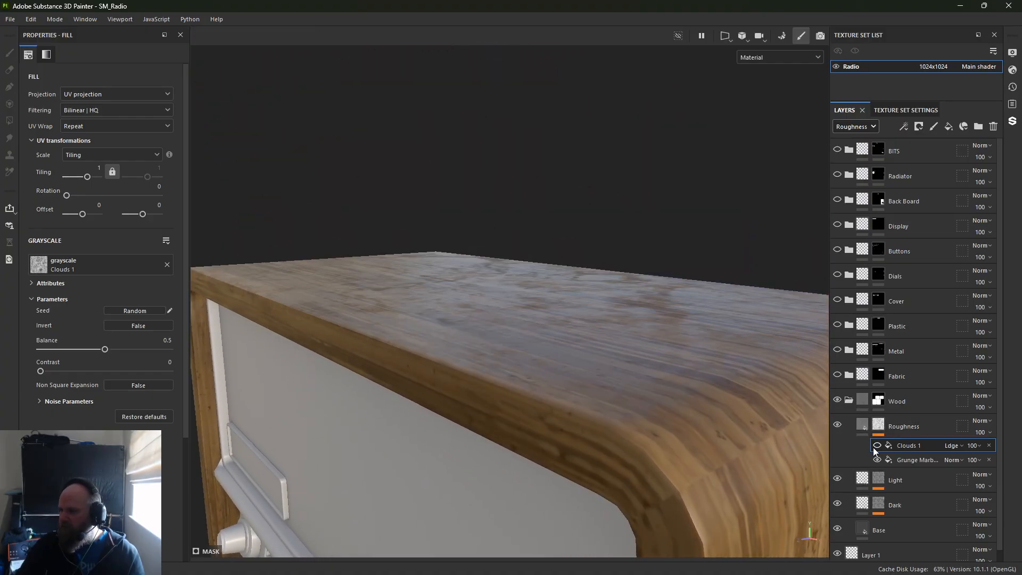
pyautogui.click(876, 445)
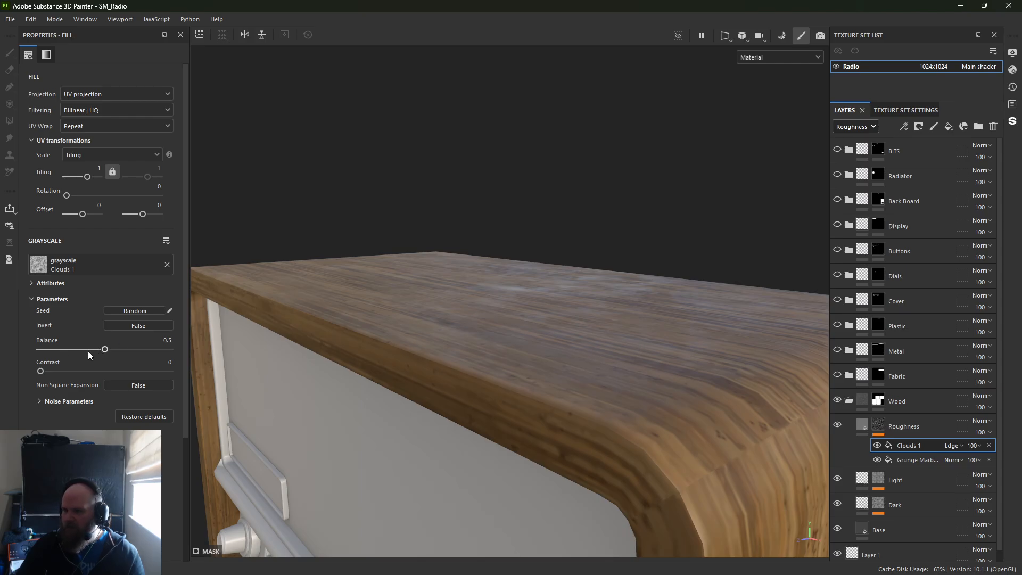
pyautogui.moveTo(88, 350); pyautogui.dragTo(70, 350)
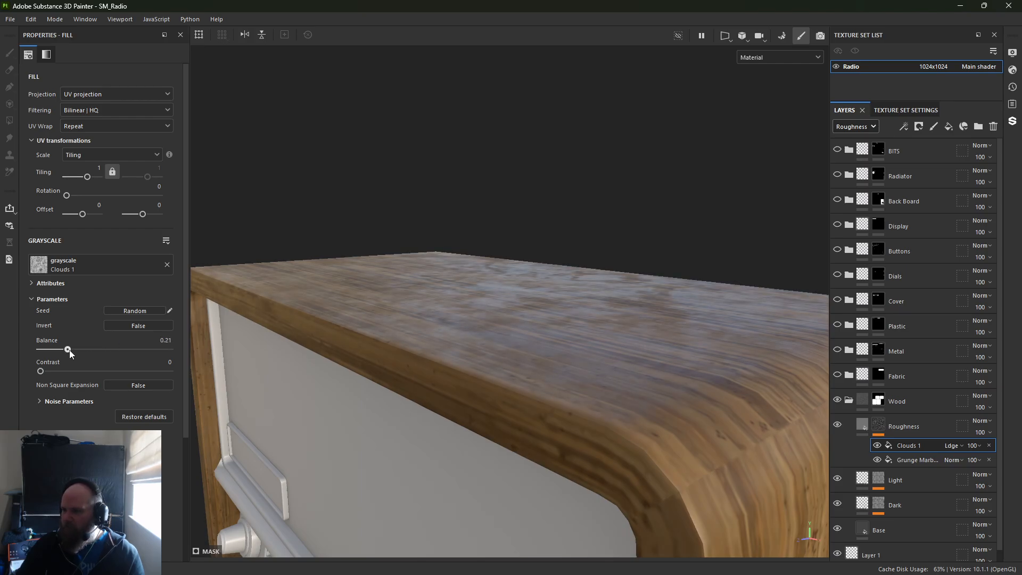
# Restore the removed Clouds 1 effect in the Roughness layer's mask and reduce its opacity to 57
pyautogui.click(990, 446)
pyautogui.hotkey('ctrl', 'z')
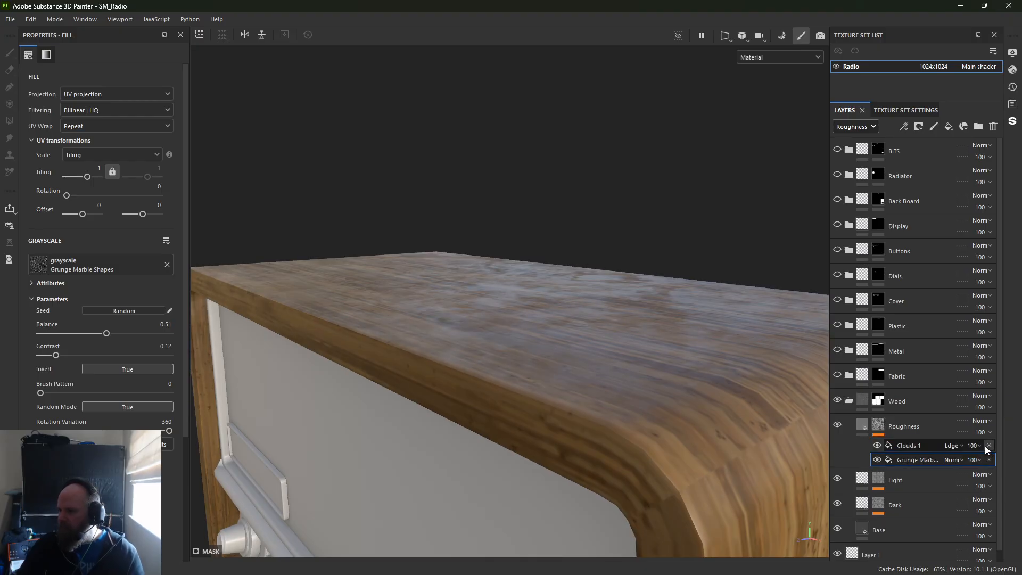
pyautogui.click(978, 445)
pyautogui.moveTo(979, 466); pyautogui.dragTo(986, 467)
pyautogui.keyDown('alt'); pyautogui.moveTo(452, 367); pyautogui.dragTo(377, 245); pyautogui.keyUp('alt')
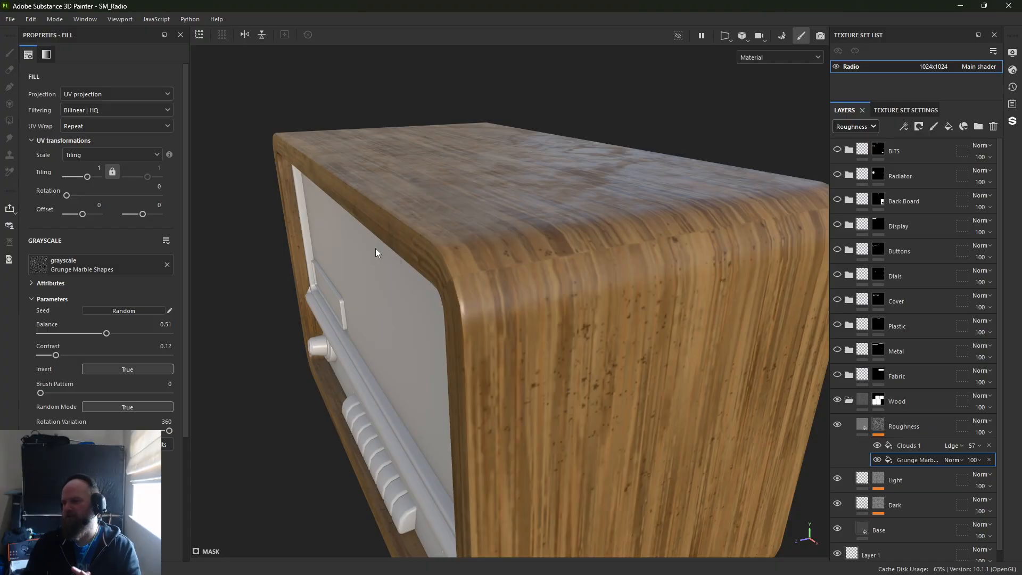
pyautogui.keyDown('alt'); pyautogui.moveTo(375, 247); pyautogui.dragTo(390, 187); pyautogui.keyUp('alt')
pyautogui.keyDown('alt'); pyautogui.moveTo(390, 188); pyautogui.dragTo(469, 258, button='right'); pyautogui.keyUp('alt')
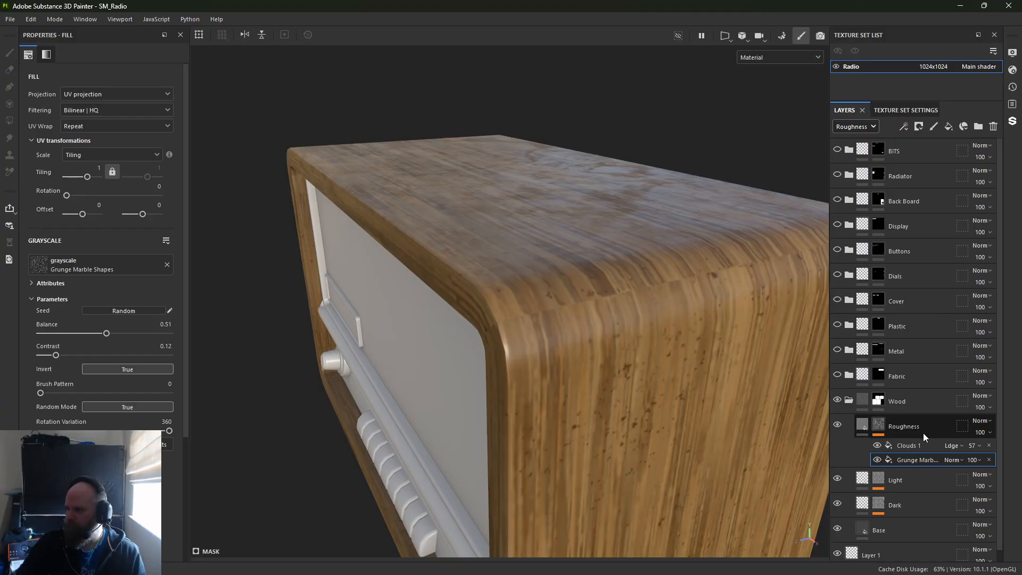
# Add a fill layer above Roughness with only the color channel enabled and base color 7D3A3A
pyautogui.click(922, 425)
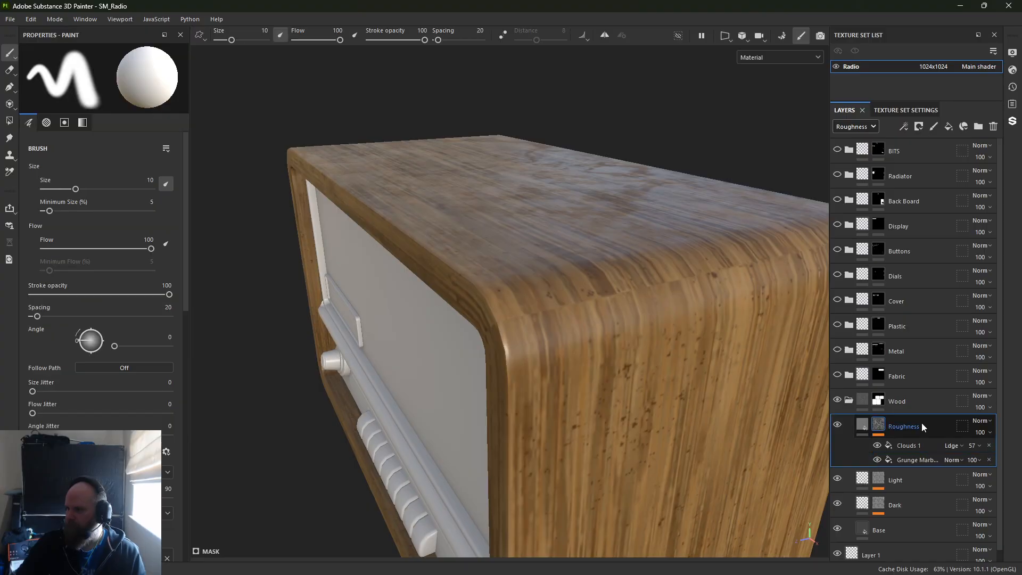
pyautogui.click(949, 128)
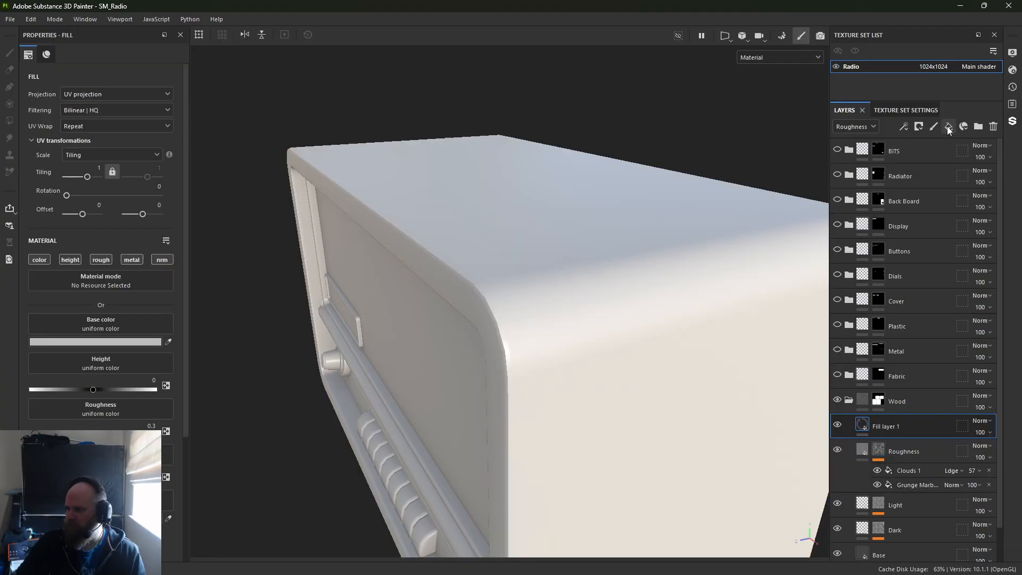
pyautogui.click(39, 260)
pyautogui.click(69, 342)
pyautogui.click(274, 168)
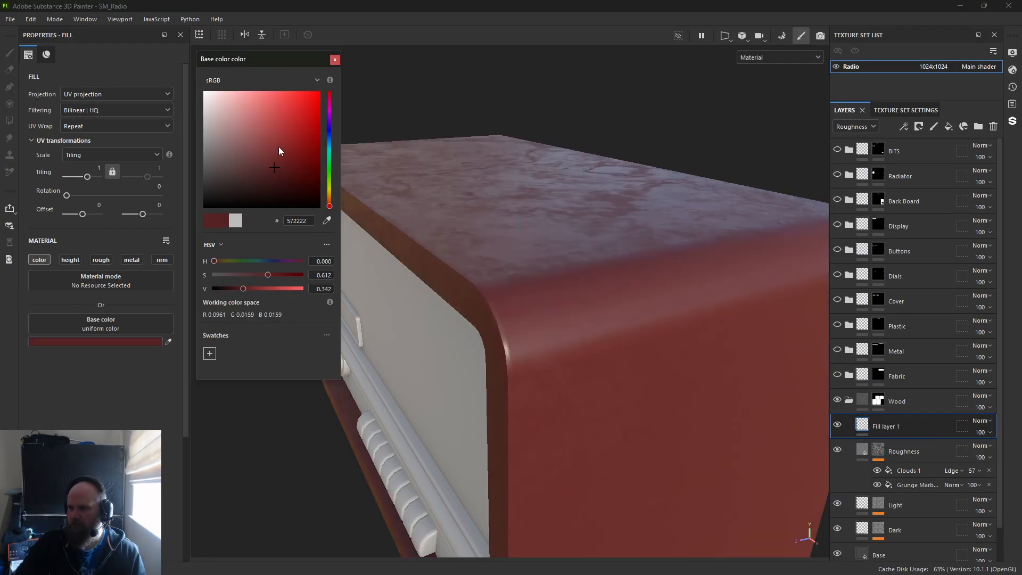
pyautogui.click(266, 150)
# Try other blending modes such as Overlay and Multiply on the red fill layer, then delete the layer
pyautogui.click(982, 421)
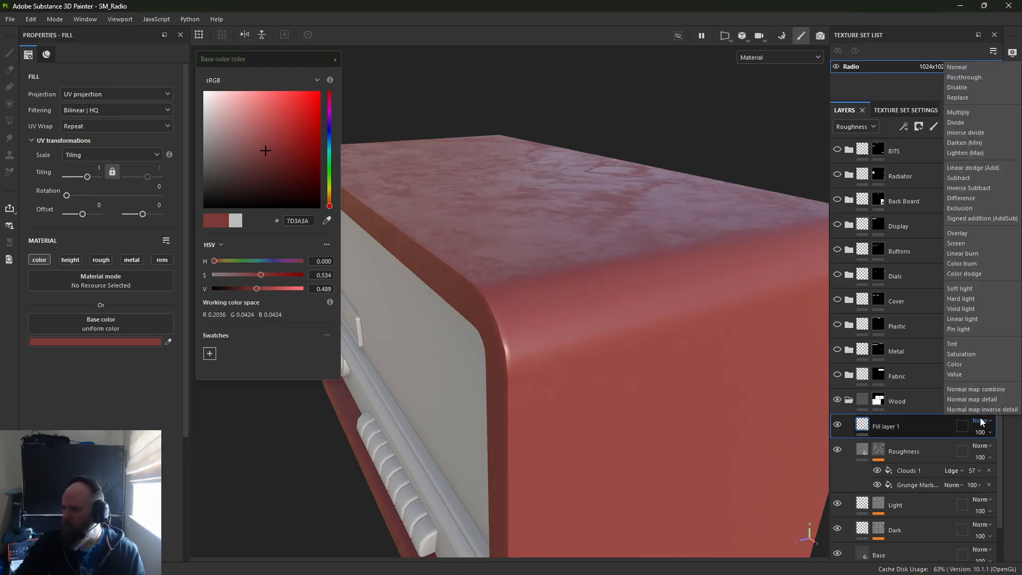
pyautogui.click(973, 235)
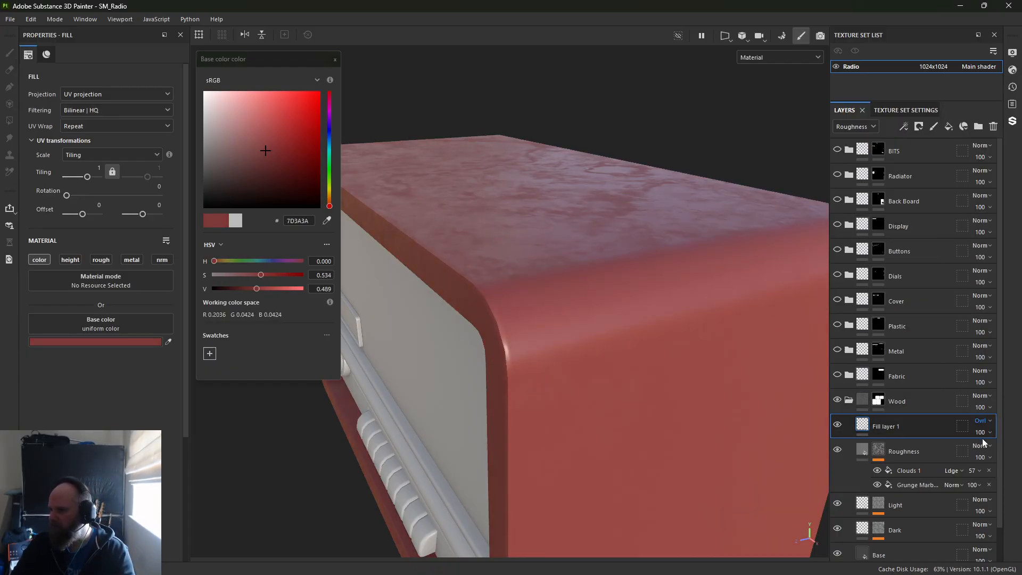
pyautogui.click(980, 423)
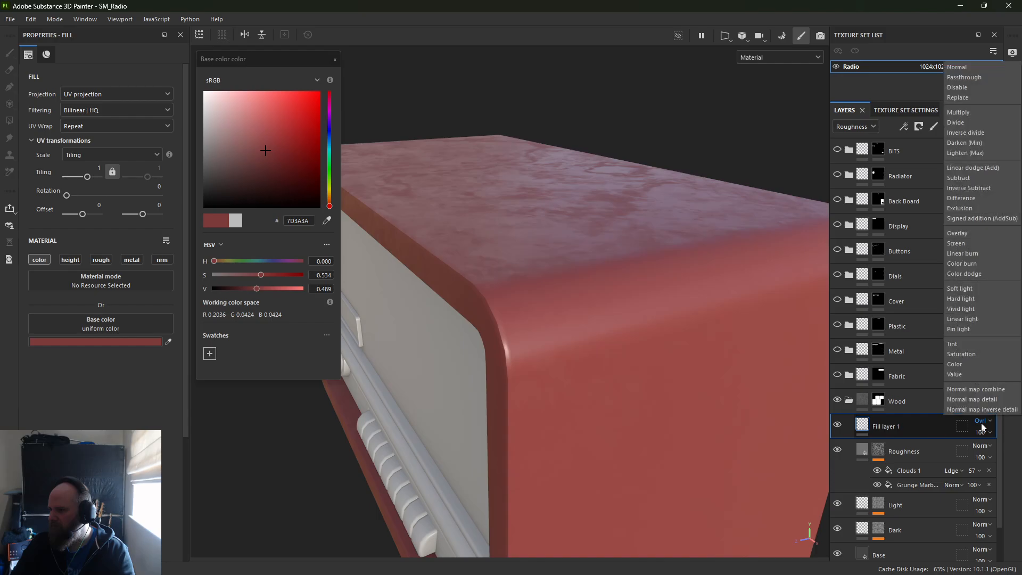
pyautogui.click(981, 287)
pyautogui.press('Up')
pyautogui.press('Up')
pyautogui.press('Up')
pyautogui.press('Up')
pyautogui.press('Up')
pyautogui.press('Up')
pyautogui.press('Up')
pyautogui.press('Up')
pyautogui.press('Up')
pyautogui.press('Up')
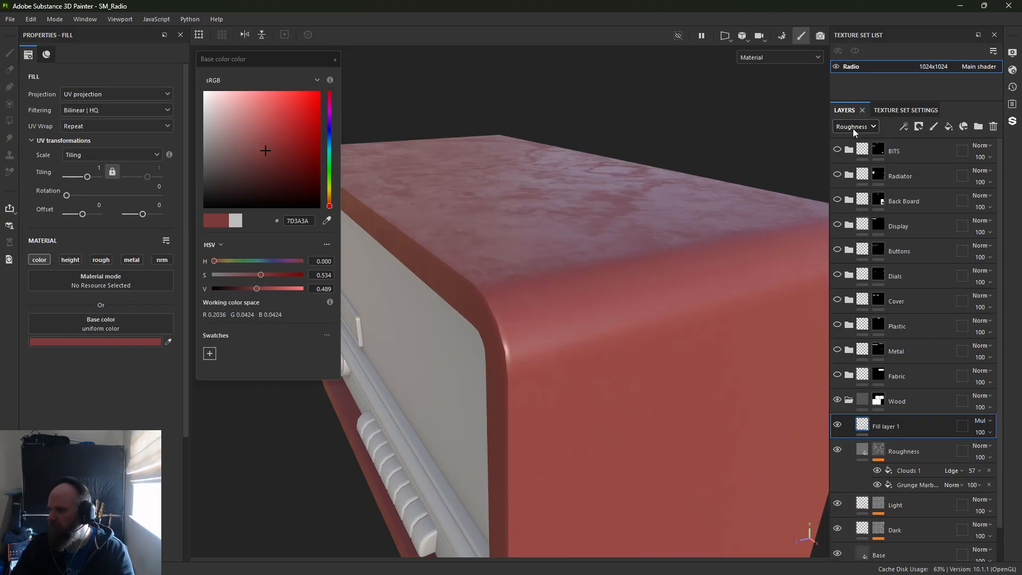
pyautogui.press('Delete')
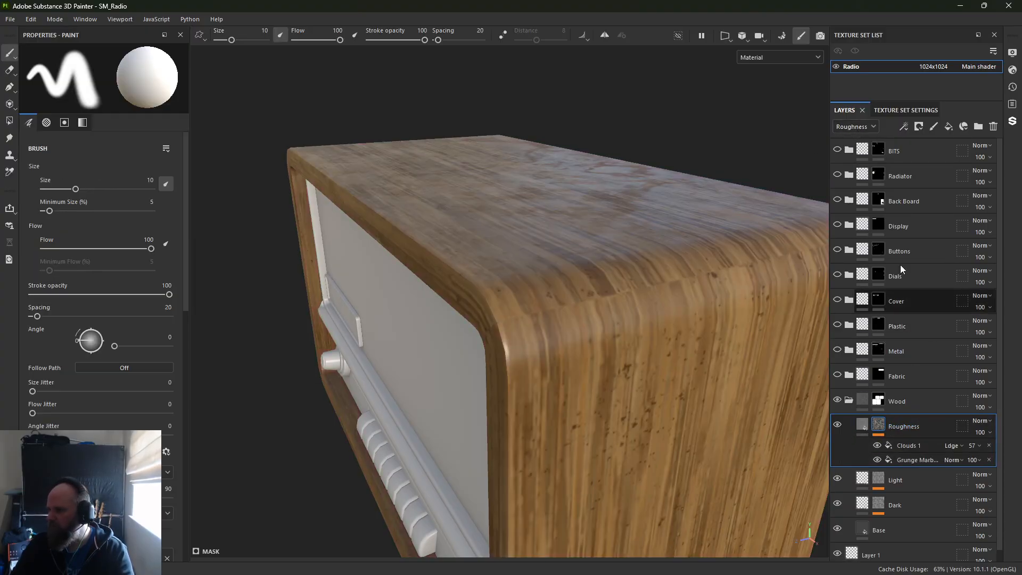
# Show the Base color channel in the layer stack and add a color-only fill layer between Roughness and Light
pyautogui.click(856, 126)
pyautogui.click(852, 137)
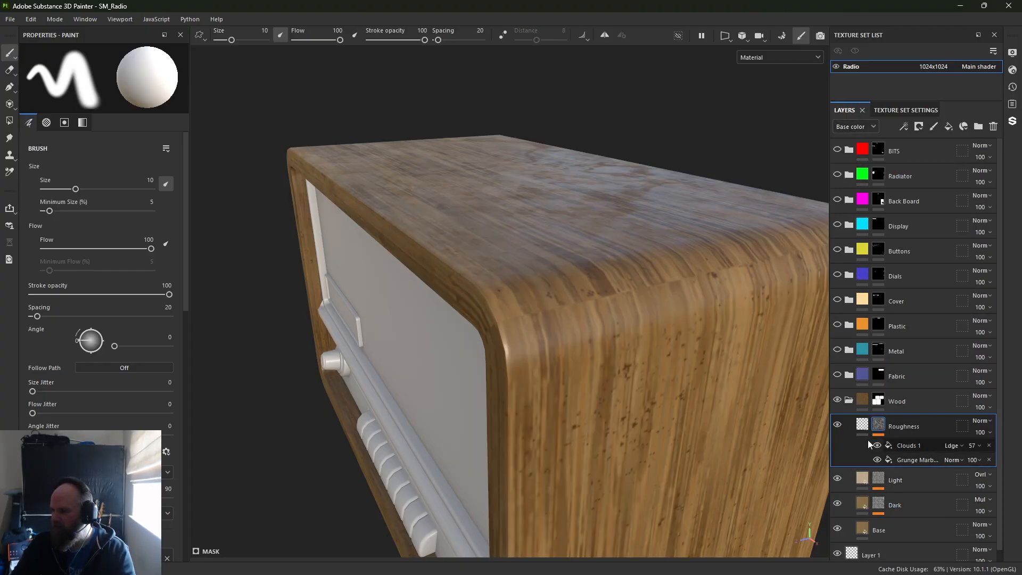
pyautogui.click(949, 127)
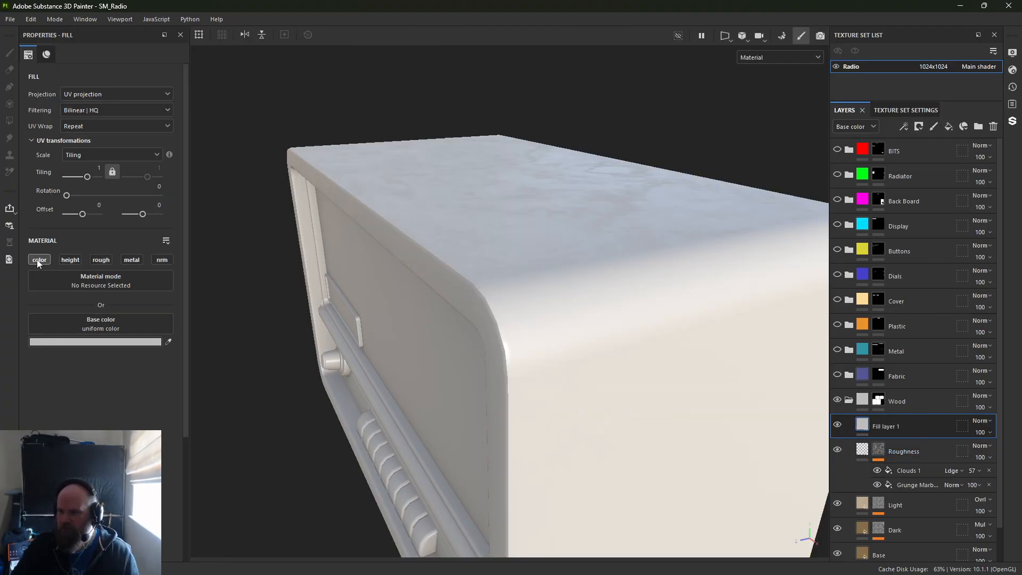
pyautogui.moveTo(918, 426); pyautogui.dragTo(910, 485)
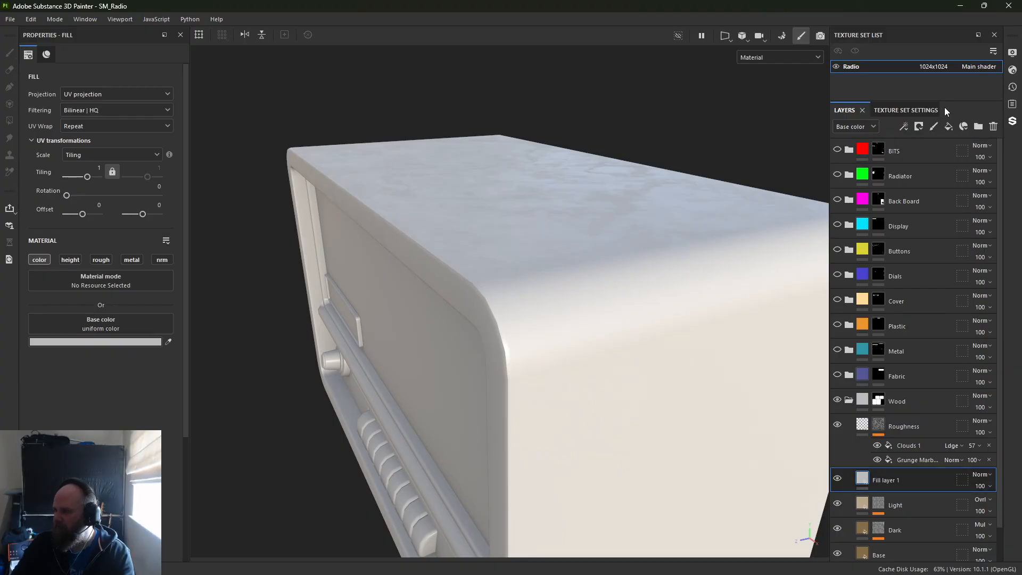
# Set the new fill layer's base color to red AC3434 and its blending mode to Overlay
pyautogui.click(85, 341)
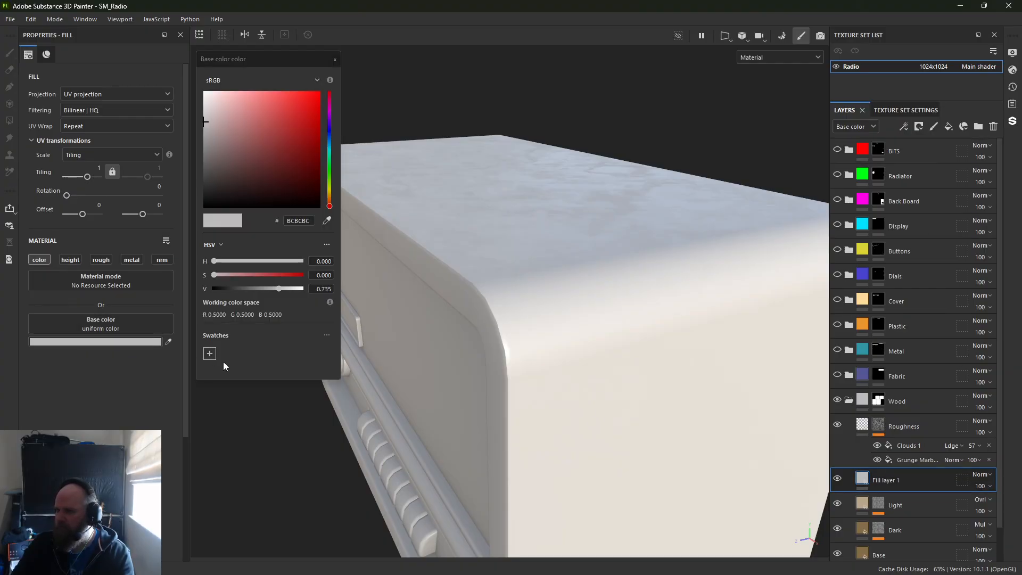
pyautogui.moveTo(257, 137); pyautogui.dragTo(285, 129)
pyautogui.click(335, 60)
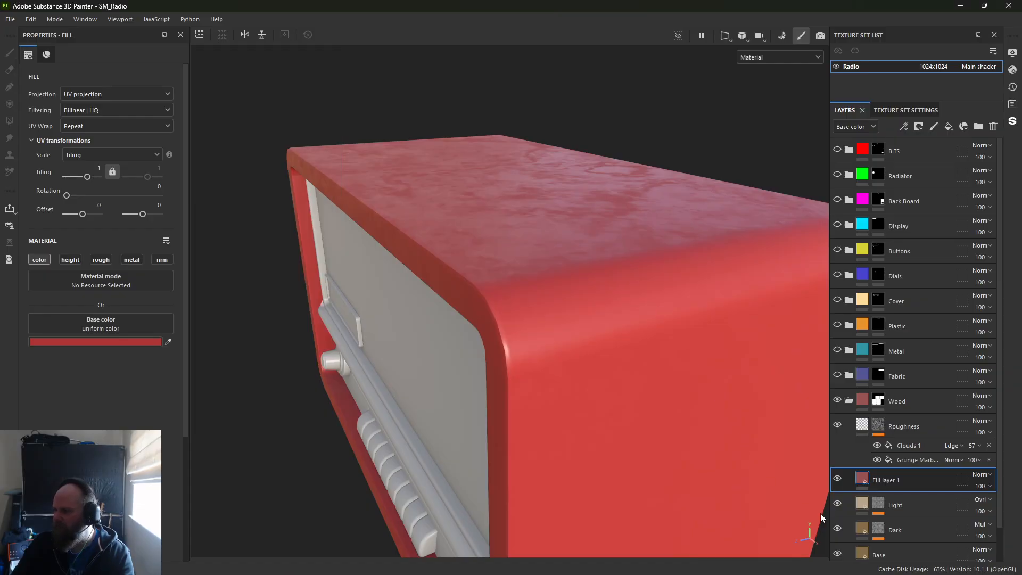
pyautogui.click(979, 475)
pyautogui.click(960, 287)
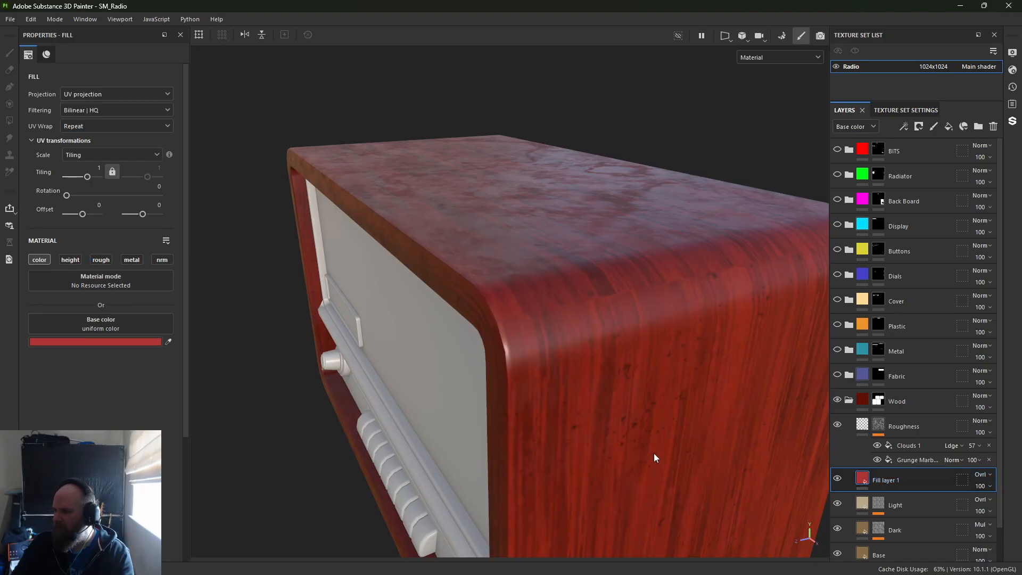
# Change the fill layer's base color to beige AB9E8F and compare the wood with the layer hidden and shown
pyautogui.click(123, 341)
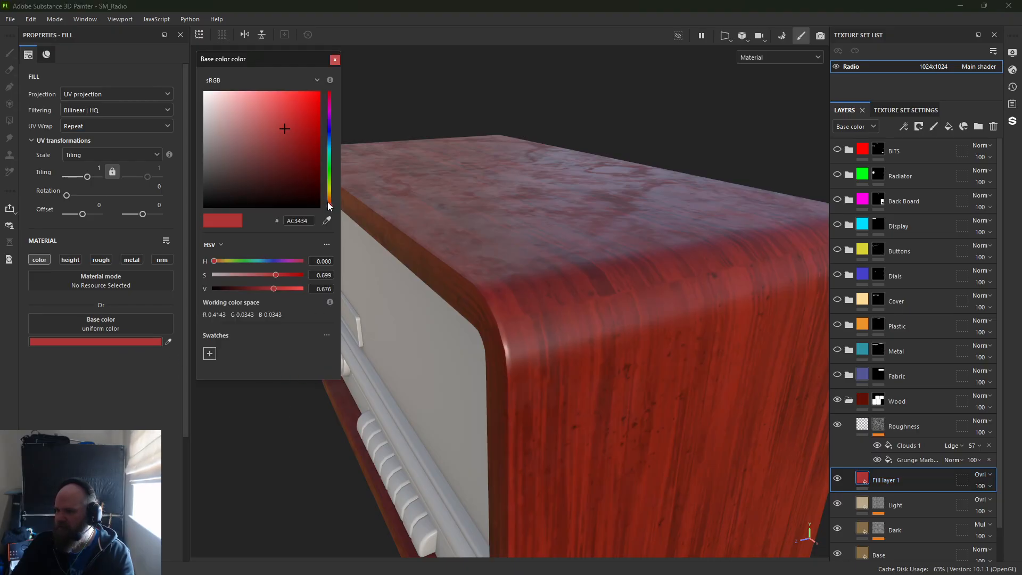
pyautogui.moveTo(330, 205); pyautogui.dragTo(329, 198)
pyautogui.moveTo(248, 141)
pyautogui.mouseDown()
pyautogui.moveTo(244, 120)
pyautogui.moveTo(226, 119)
pyautogui.moveTo(231, 138)
pyautogui.moveTo(223, 129)
pyautogui.mouseUp()
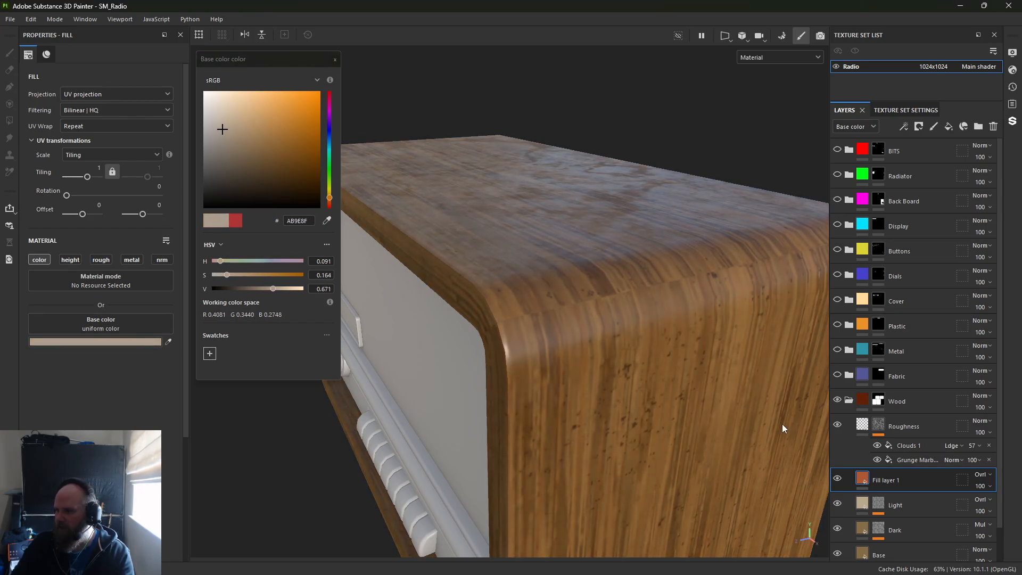
pyautogui.click(838, 479)
pyautogui.click(838, 479)
pyautogui.click(837, 479)
pyautogui.click(838, 478)
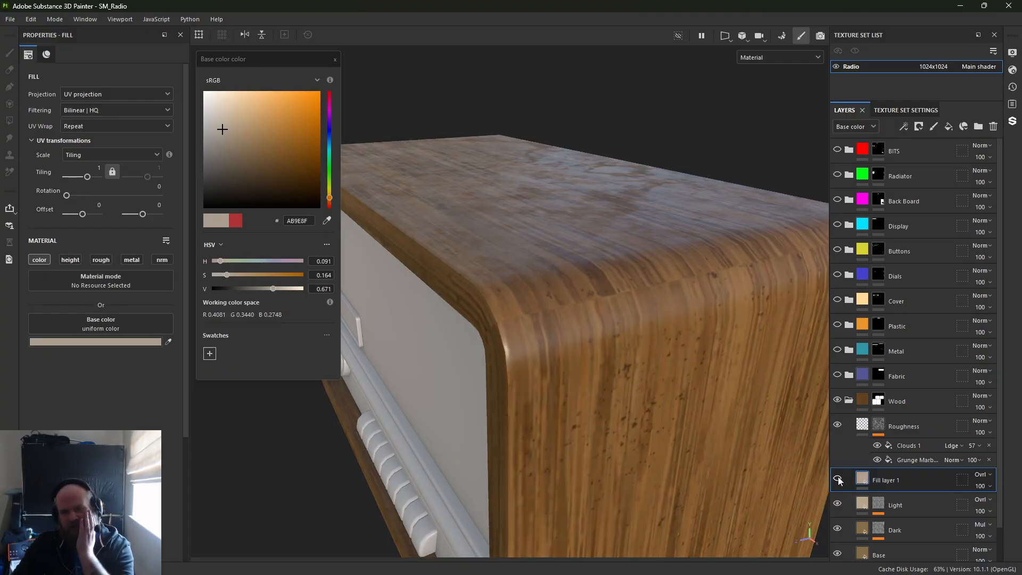
pyautogui.click(837, 478)
pyautogui.click(838, 479)
# Set the overlay fill layer's base color to the darker brown 9A846B and check it on the whole radio
pyautogui.click(224, 129)
pyautogui.moveTo(227, 133); pyautogui.dragTo(240, 138)
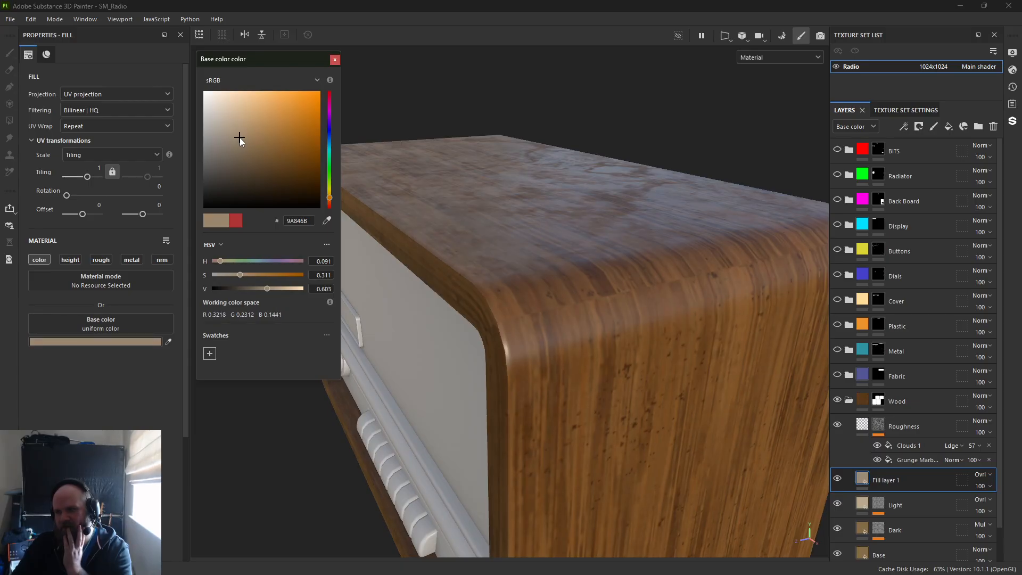
pyautogui.keyDown('alt'); pyautogui.moveTo(639, 291); pyautogui.dragTo(568, 202, button='right'); pyautogui.keyUp('alt')
pyautogui.keyDown('alt'); pyautogui.moveTo(568, 204); pyautogui.dragTo(585, 169); pyautogui.keyUp('alt')
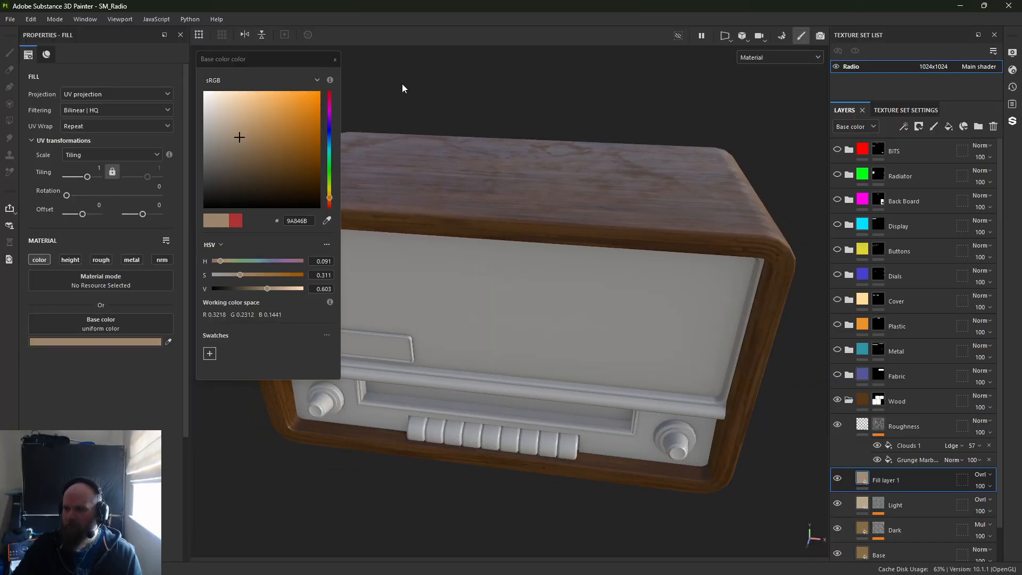
pyautogui.click(335, 60)
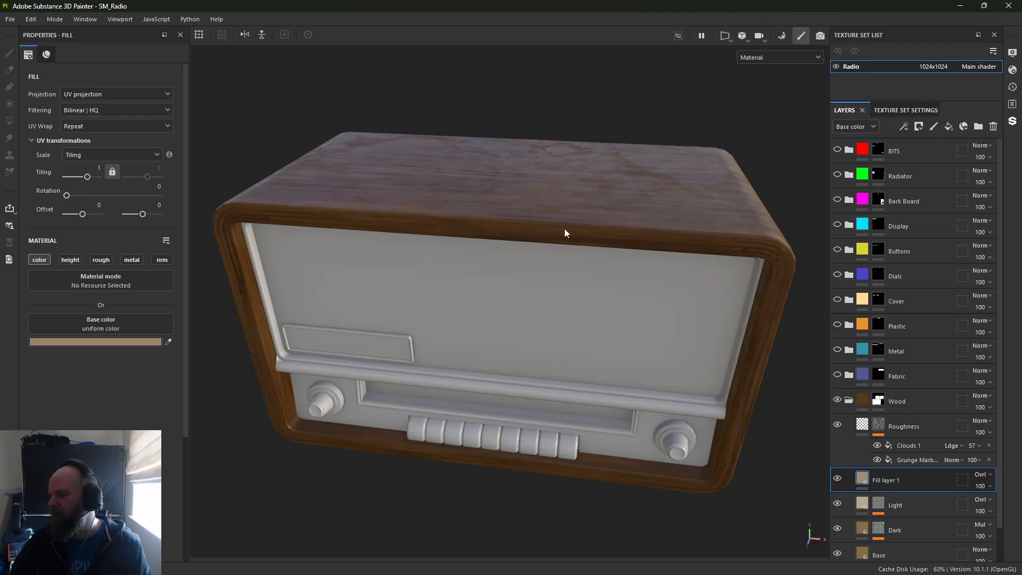
# Inspect the cabinet's wood up close and set the Radio texture set's size to 4096
pyautogui.click(916, 111)
pyautogui.scroll(3, 900, 257)
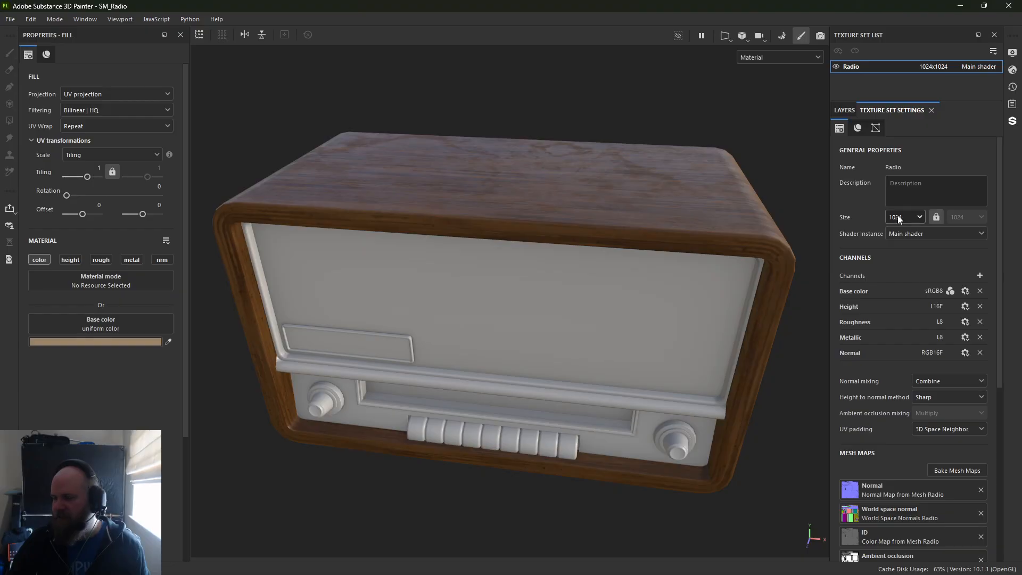
pyautogui.keyDown('alt'); pyautogui.moveTo(569, 224); pyautogui.dragTo(533, 213); pyautogui.keyUp('alt')
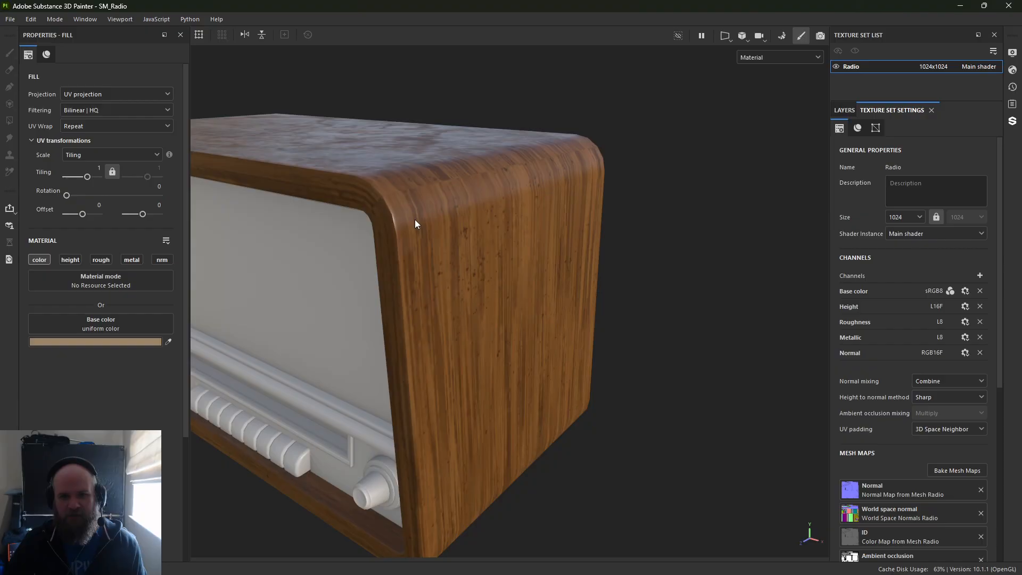
pyautogui.keyDown('alt'); pyautogui.moveTo(415, 220); pyautogui.dragTo(469, 229); pyautogui.keyUp('alt')
pyautogui.keyDown('alt'); pyautogui.moveTo(470, 229); pyautogui.dragTo(928, 235, button='middle'); pyautogui.keyUp('alt')
pyautogui.keyDown('alt'); pyautogui.moveTo(421, 184); pyautogui.dragTo(477, 216); pyautogui.keyUp('alt')
pyautogui.keyDown('alt'); pyautogui.moveTo(476, 215); pyautogui.dragTo(492, 221, button='middle'); pyautogui.keyUp('alt')
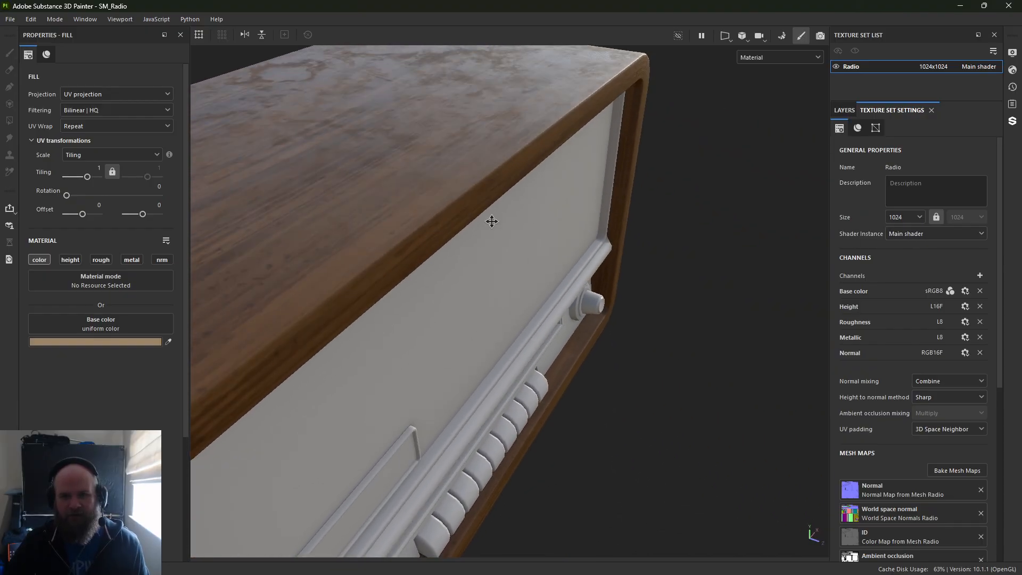
pyautogui.keyDown('alt'); pyautogui.moveTo(492, 222); pyautogui.dragTo(322, 196); pyautogui.keyUp('alt')
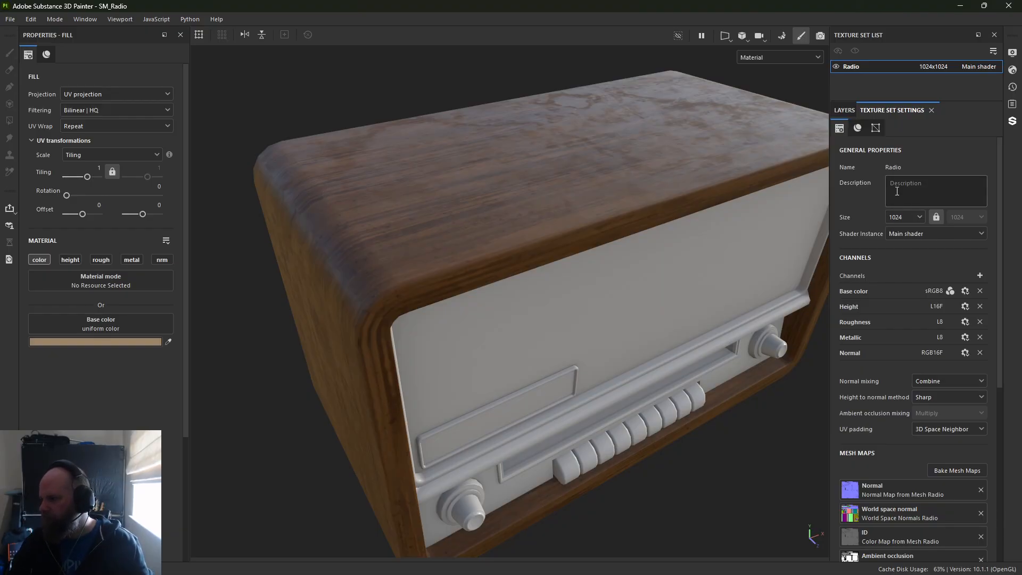
pyautogui.click(905, 218)
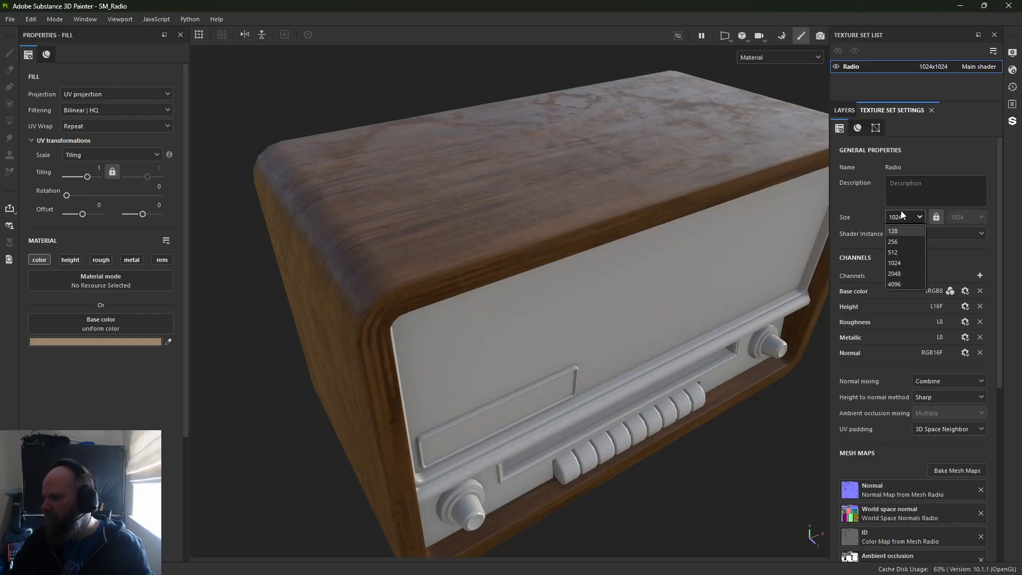
pyautogui.click(894, 284)
# Compare the cabinet's wood with the brown overlay fill layer hidden and shown
pyautogui.keyDown('alt'); pyautogui.moveTo(468, 344); pyautogui.dragTo(421, 203); pyautogui.keyUp('alt')
pyautogui.click(846, 111)
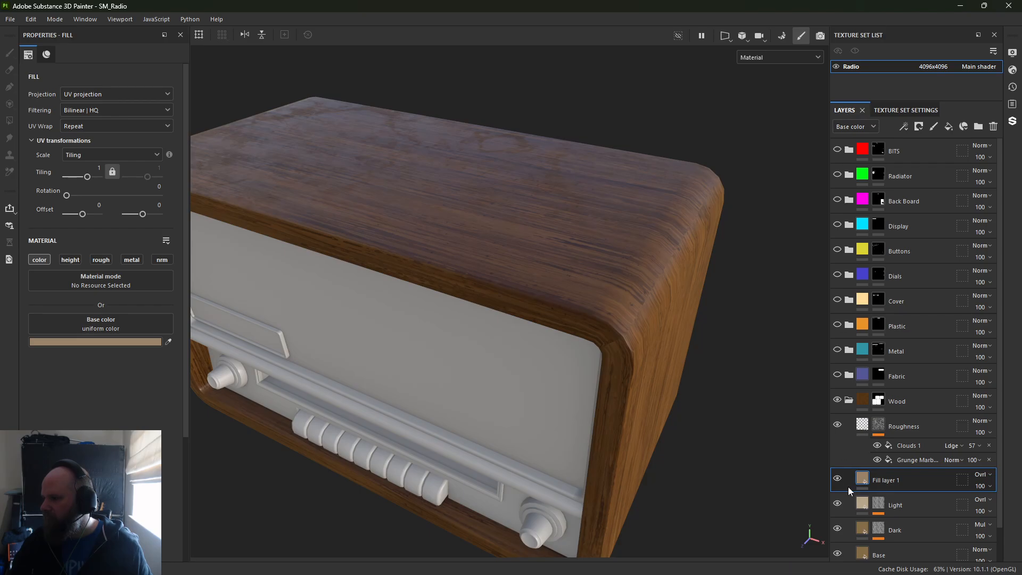
pyautogui.click(838, 478)
pyautogui.click(838, 479)
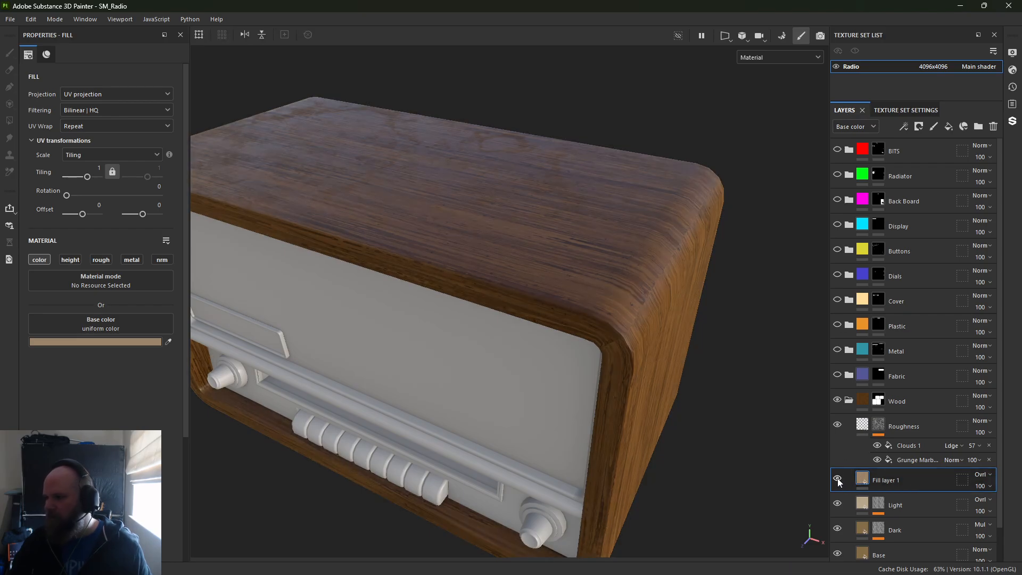
pyautogui.click(838, 479)
pyautogui.click(837, 479)
pyautogui.click(838, 479)
pyautogui.click(838, 479)
# Add a black mask to the brown overlay fill layer and attach an empty generator to it
pyautogui.rightClick(861, 480)
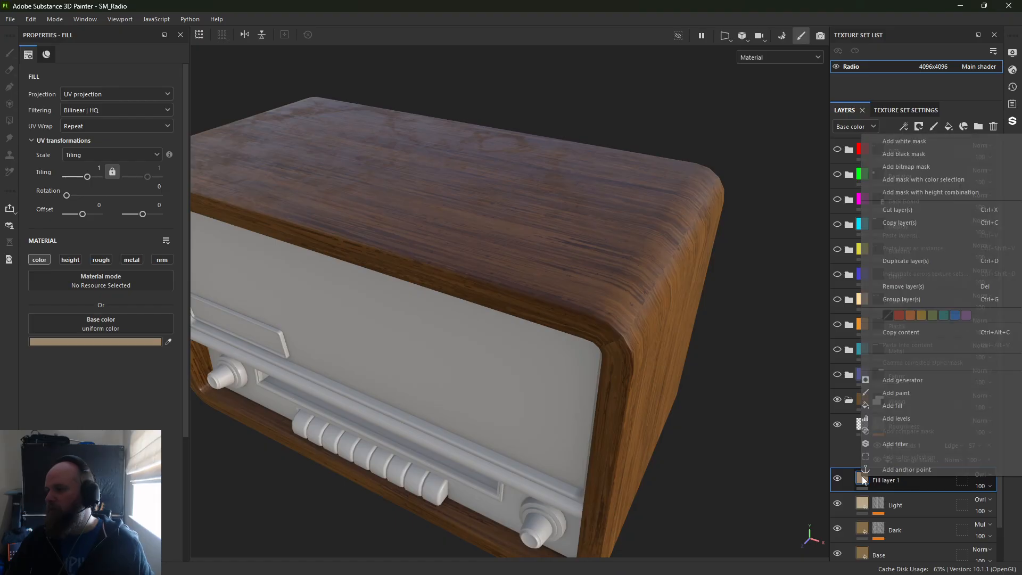
pyautogui.click(906, 157)
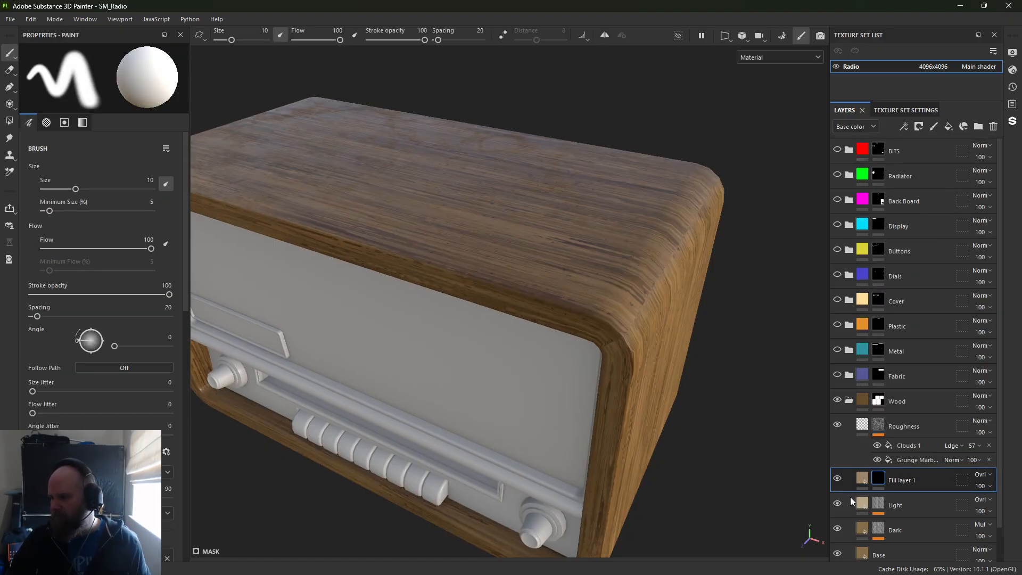
pyautogui.rightClick(879, 478)
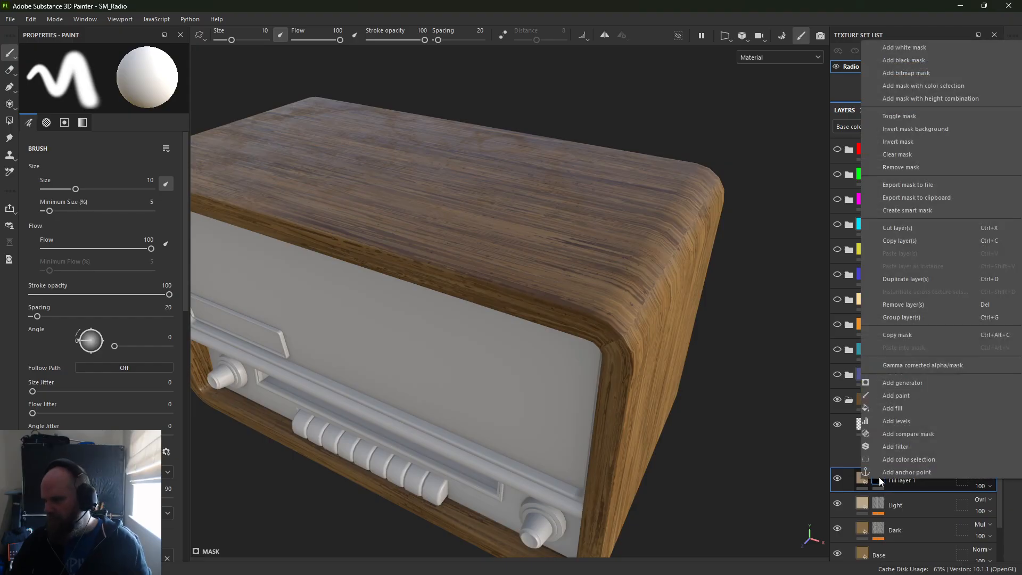
pyautogui.click(908, 386)
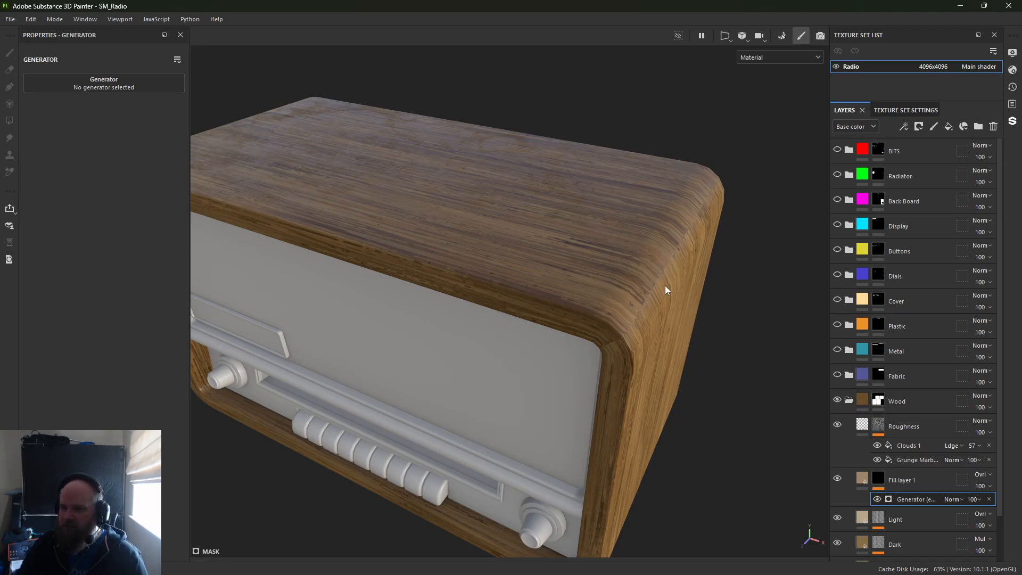
# Try the Light generator on the overlay layer's mask and view its effect in the base color channel
pyautogui.click(108, 90)
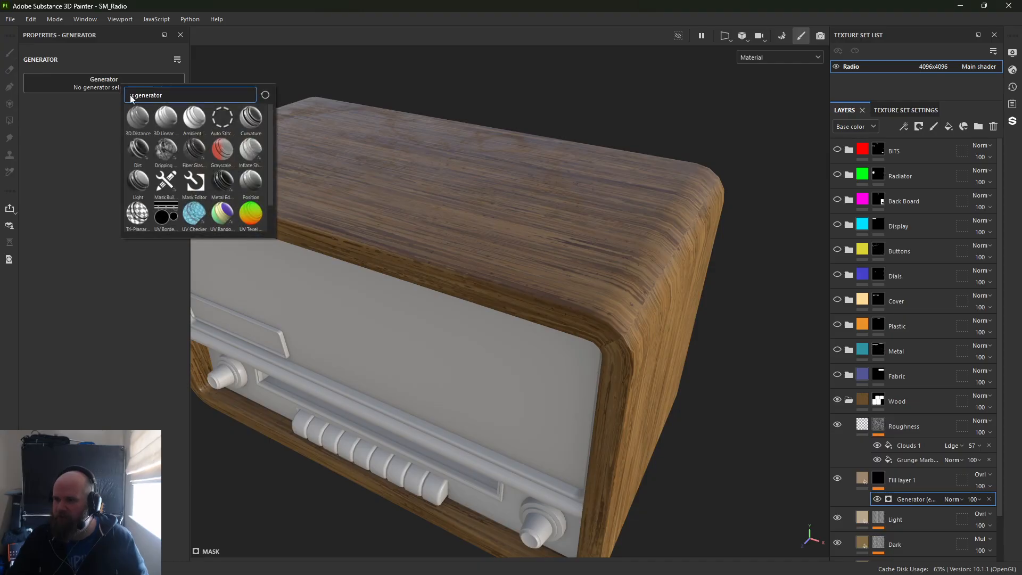
pyautogui.moveTo(134, 118)
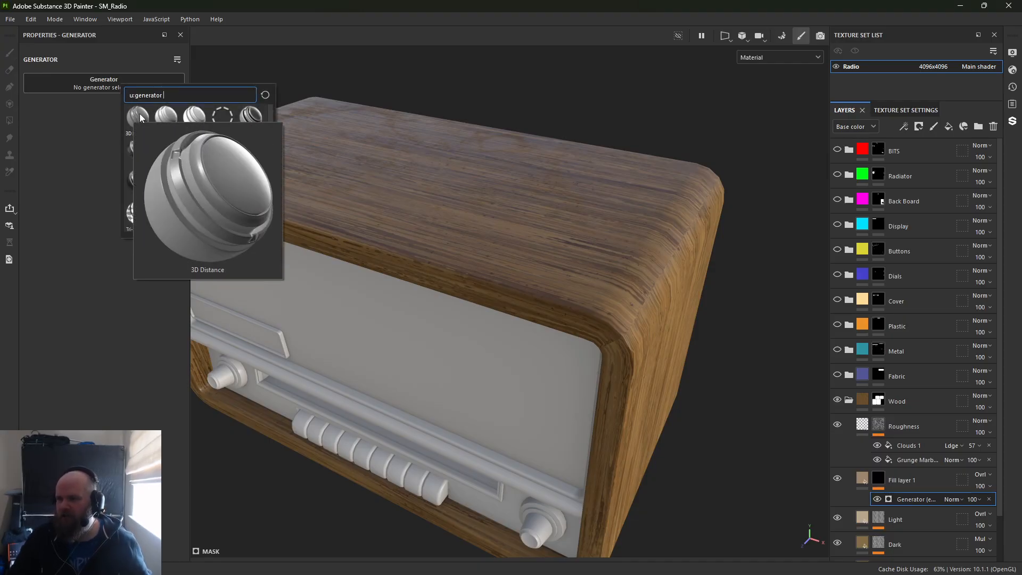
pyautogui.moveTo(192, 116)
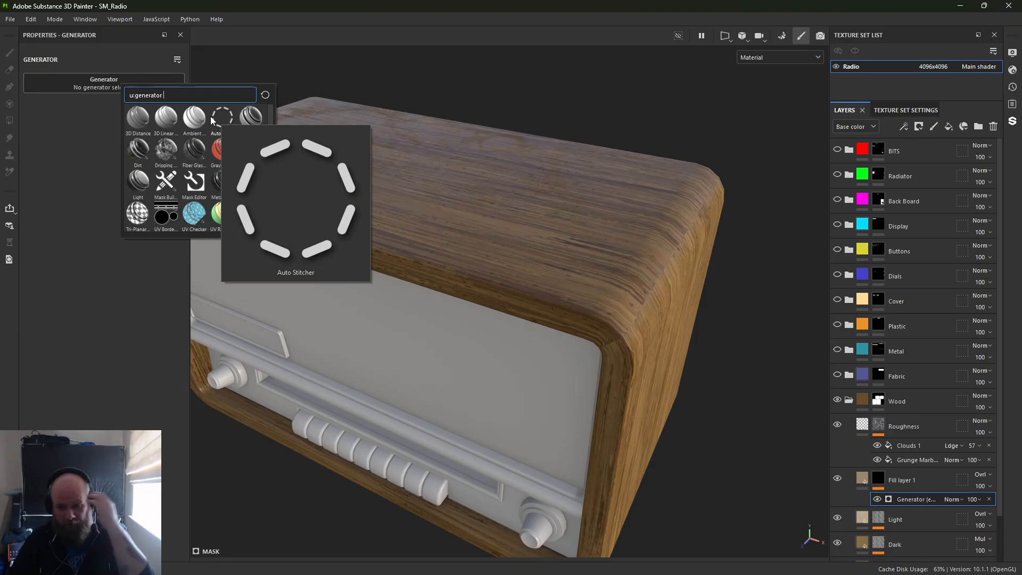
pyautogui.click(142, 179)
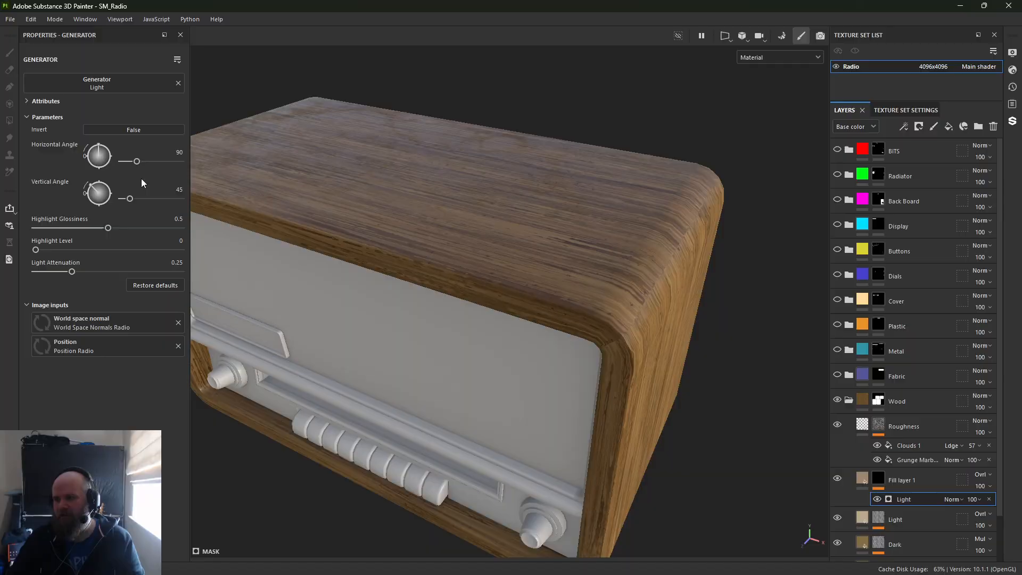
pyautogui.keyDown('alt'); pyautogui.moveTo(308, 208); pyautogui.dragTo(190, 176); pyautogui.keyUp('alt')
pyautogui.press('c')
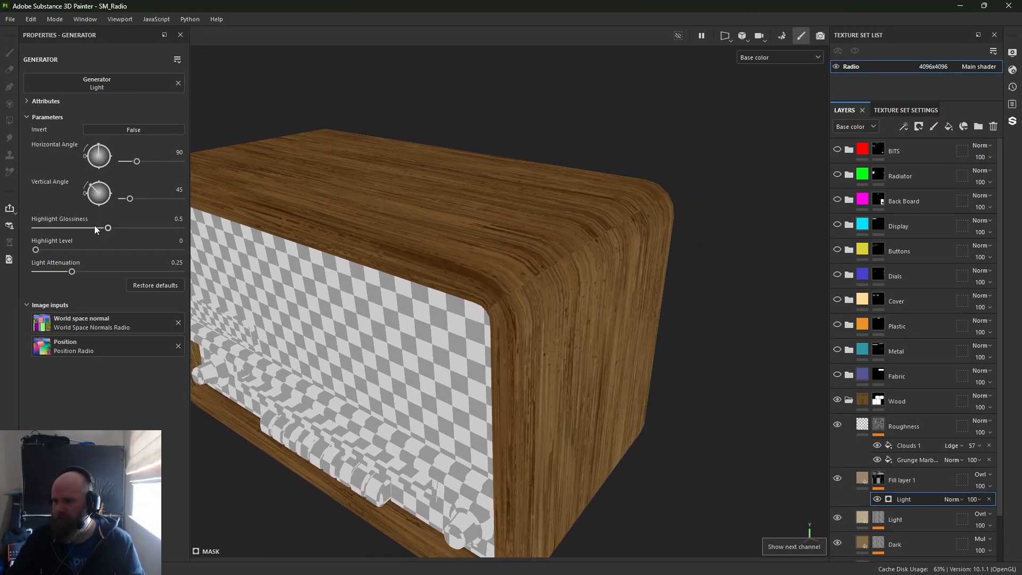
# Try the Light generator with highlight glossiness 0.67, horizontal angle 221 and vertical angle 0, and remove it from the mask
pyautogui.moveTo(108, 228); pyautogui.dragTo(132, 229)
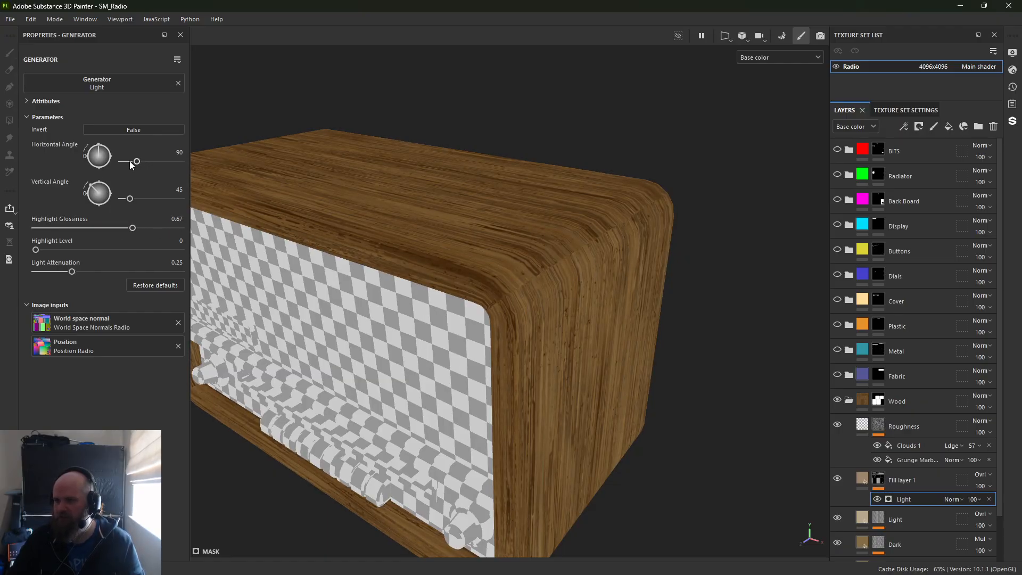
pyautogui.moveTo(130, 165); pyautogui.dragTo(121, 166)
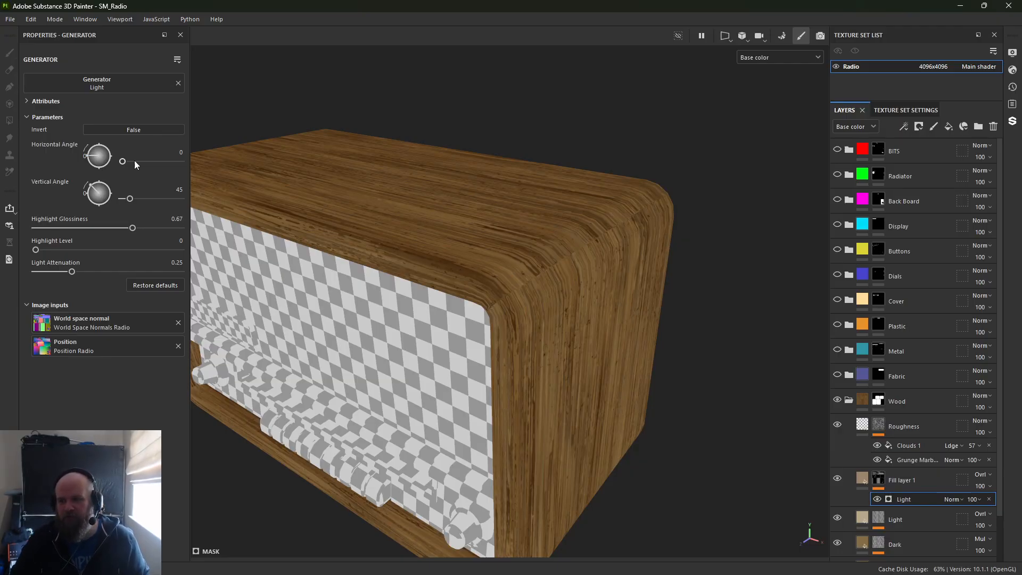
pyautogui.moveTo(122, 160); pyautogui.dragTo(158, 160)
pyautogui.moveTo(128, 199)
pyautogui.mouseDown()
pyautogui.moveTo(168, 198)
pyautogui.moveTo(111, 201)
pyautogui.mouseUp()
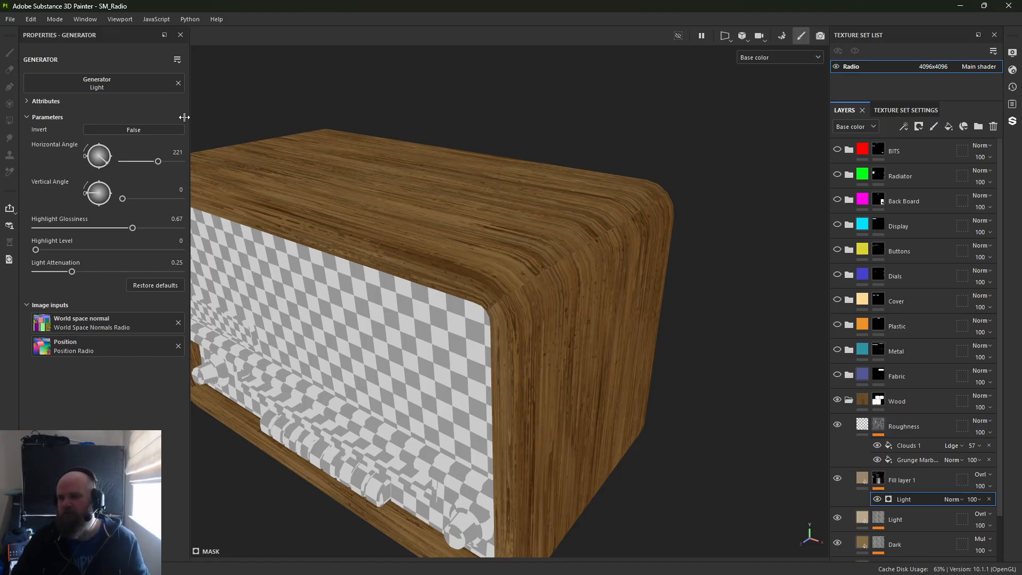
pyautogui.click(178, 83)
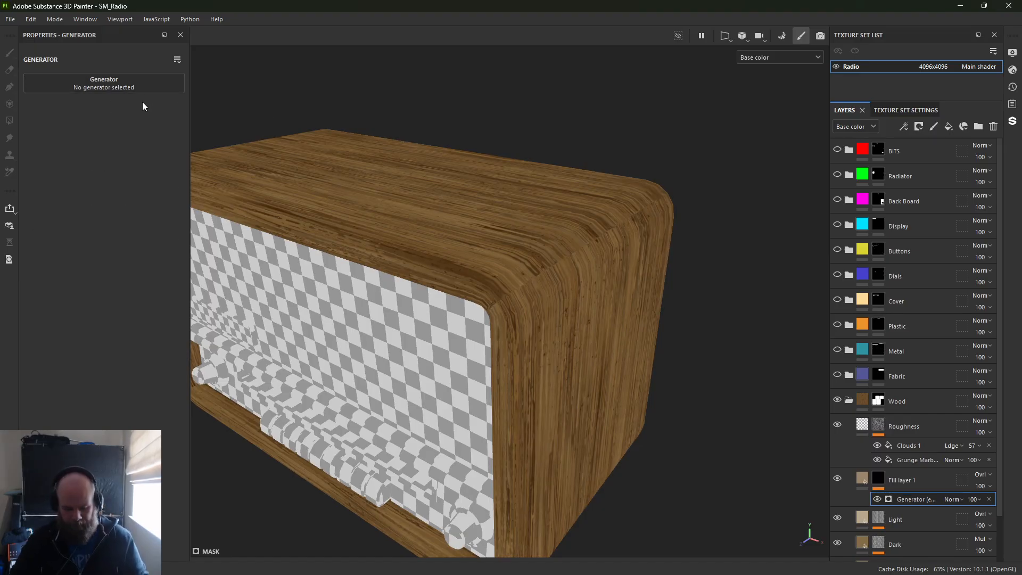
# Assign the Metal Edge Wear generator to the overlay layer's mask and check the cabinet corner in material and base color views
pyautogui.press('m')
pyautogui.click(120, 87)
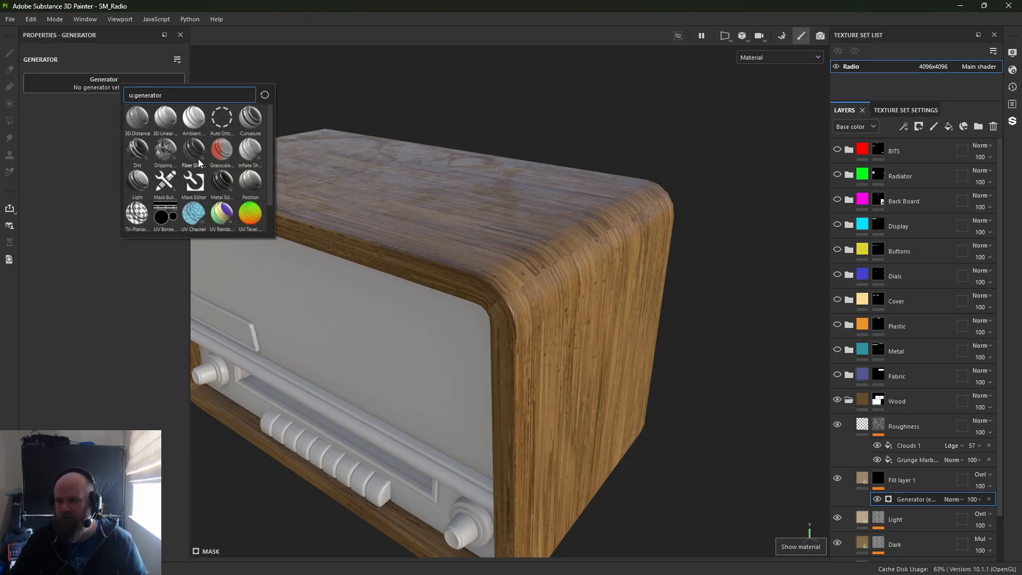
pyautogui.moveTo(217, 184)
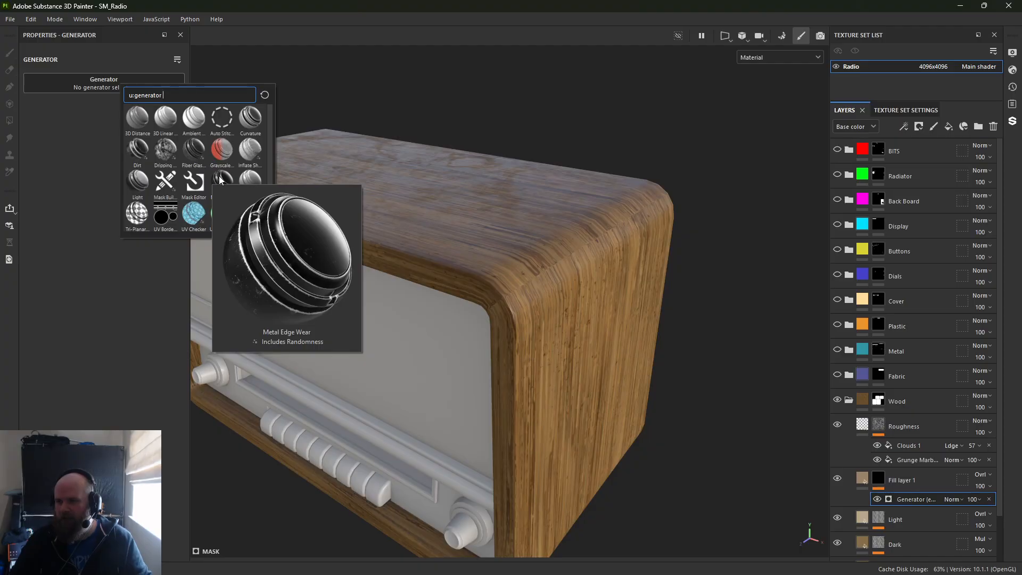
pyautogui.click(221, 180)
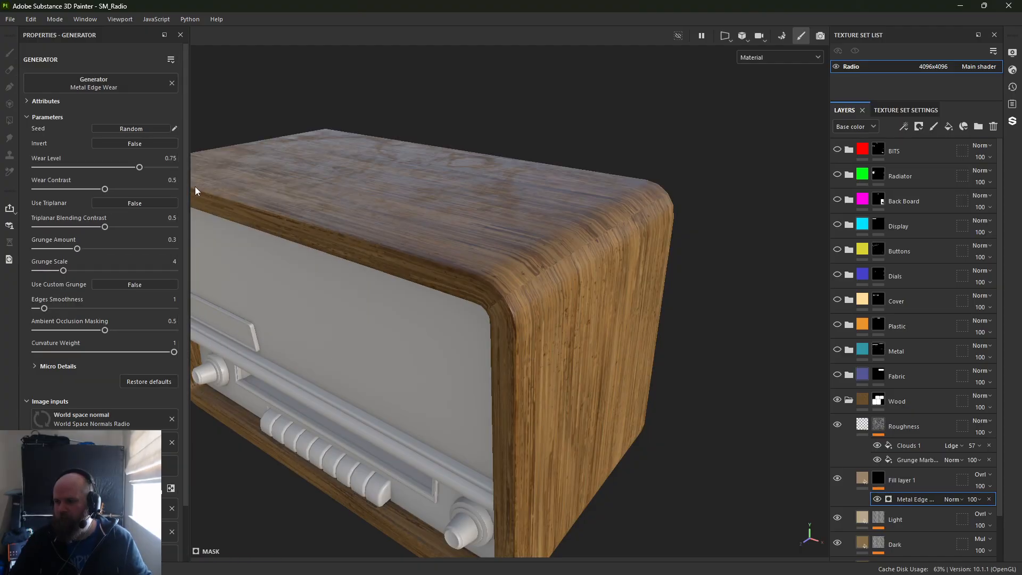
pyautogui.keyDown('alt'); pyautogui.moveTo(469, 276); pyautogui.dragTo(509, 308, button='right'); pyautogui.keyUp('alt')
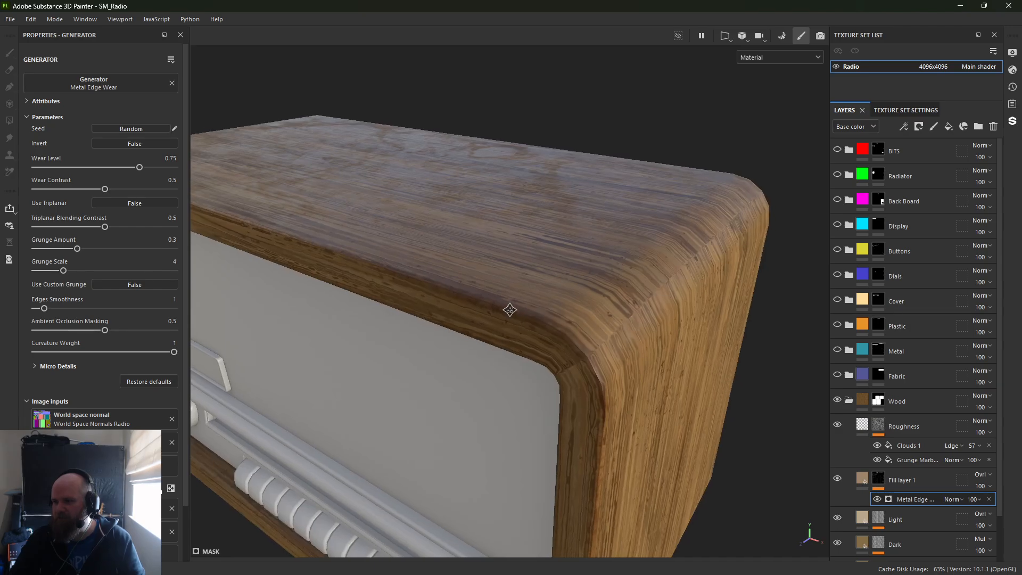
pyautogui.keyDown('alt'); pyautogui.moveTo(509, 308); pyautogui.dragTo(481, 265, button='middle'); pyautogui.keyUp('alt')
pyautogui.keyDown('alt'); pyautogui.moveTo(482, 265); pyautogui.dragTo(462, 257); pyautogui.keyUp('alt')
pyautogui.press('c')
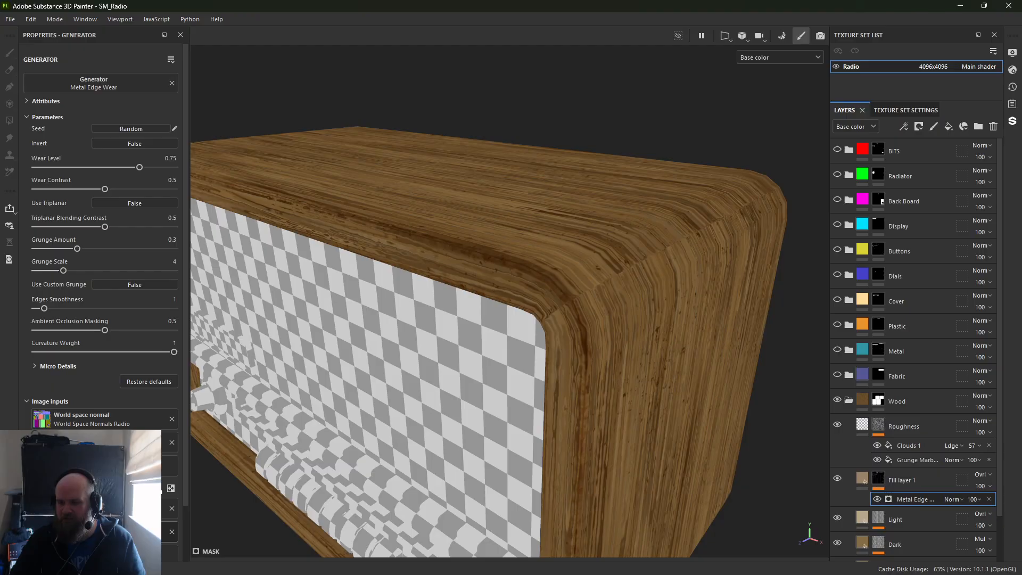
pyautogui.keyDown('alt'); pyautogui.moveTo(508, 324); pyautogui.dragTo(479, 301); pyautogui.keyUp('alt')
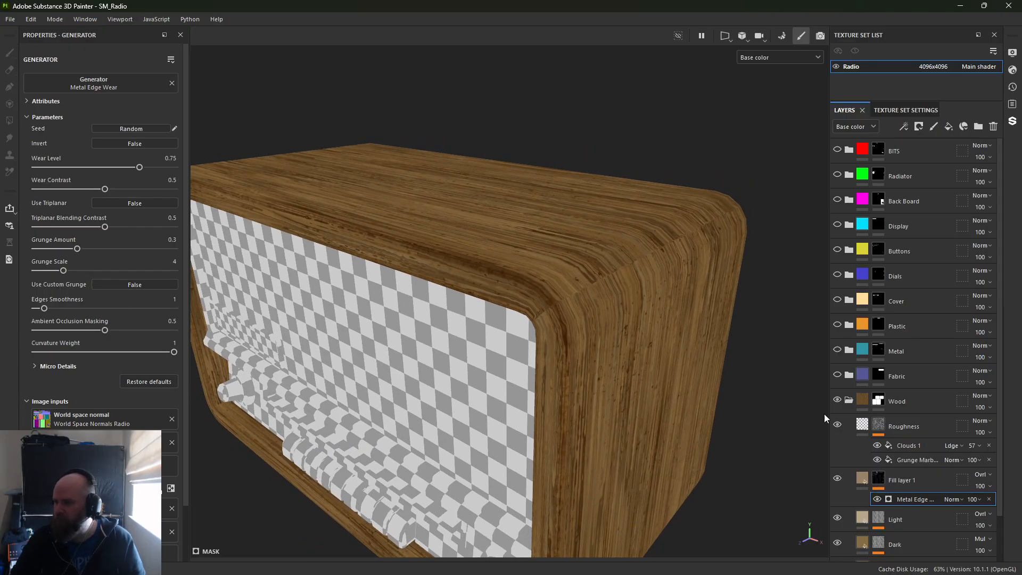
# Set the Metal Edge Wear generator's wear level to 0.92 and check the other side of the cabinet
pyautogui.click(877, 499)
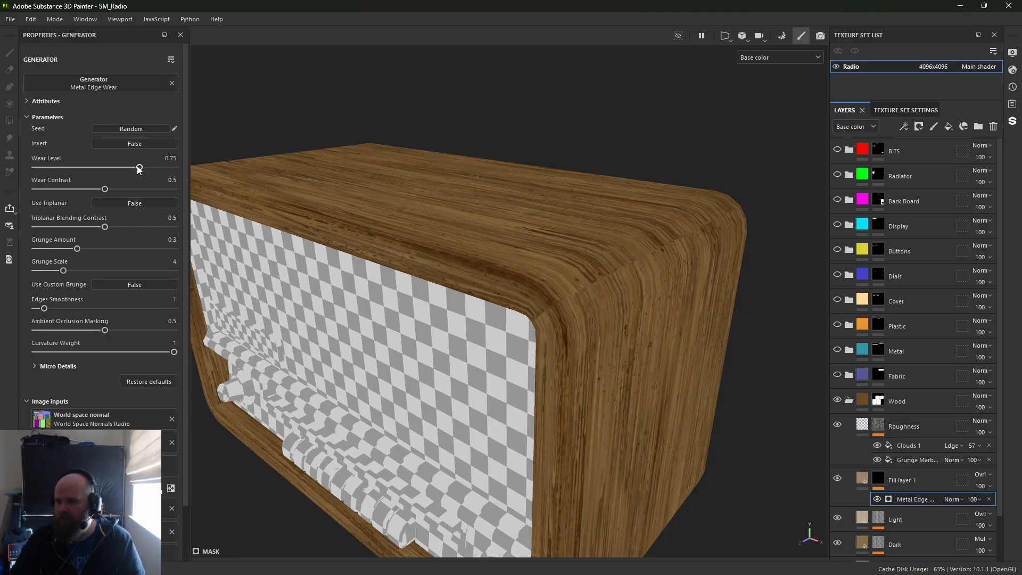
pyautogui.moveTo(138, 167); pyautogui.dragTo(163, 169)
pyautogui.keyDown('alt'); pyautogui.moveTo(521, 179); pyautogui.dragTo(672, 219); pyautogui.keyUp('alt')
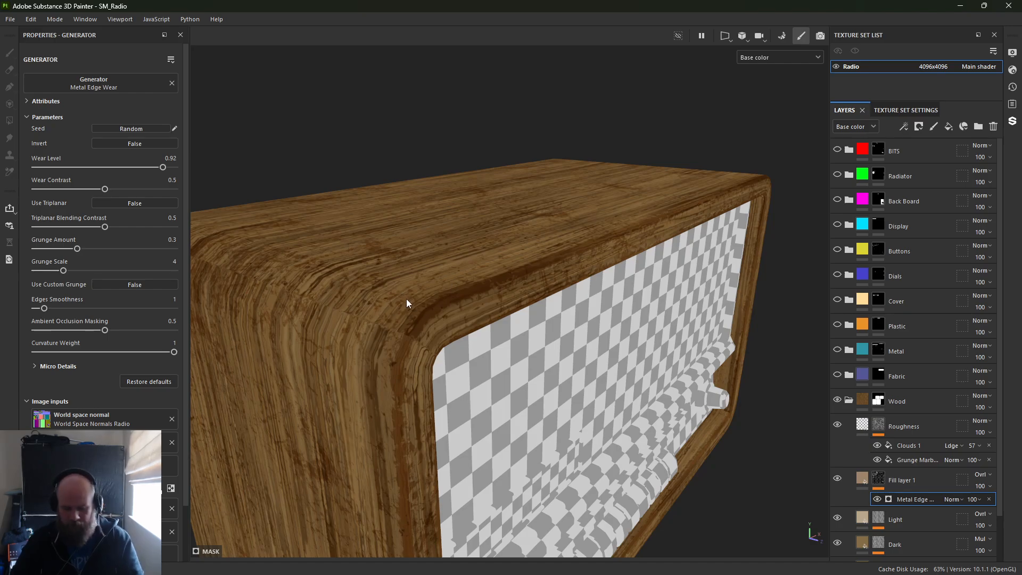
pyautogui.press('m')
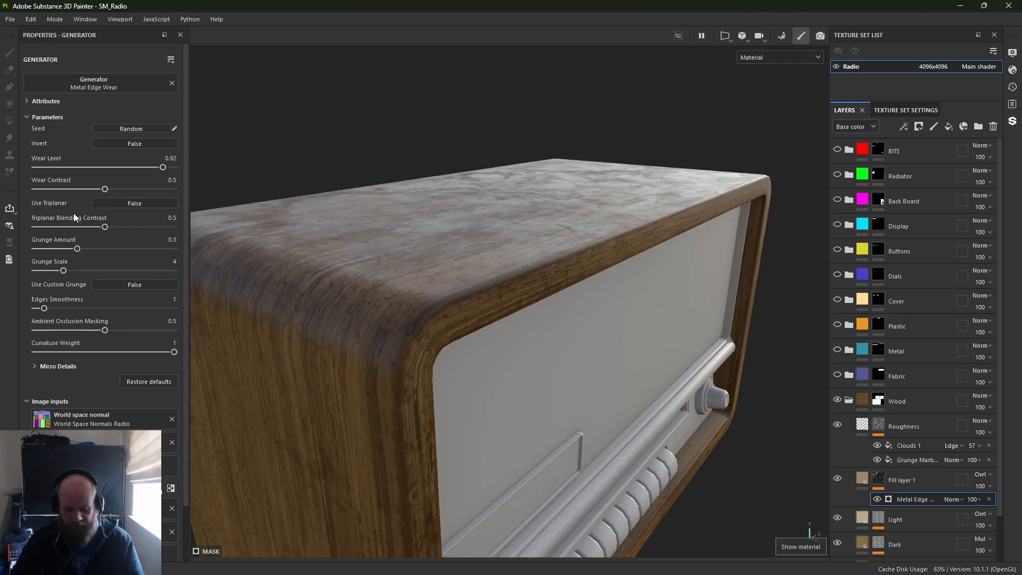
# Invert the Metal Edge Wear generator and check the wood's base color around the cabinet
pyautogui.press('c')
pyautogui.click(133, 143)
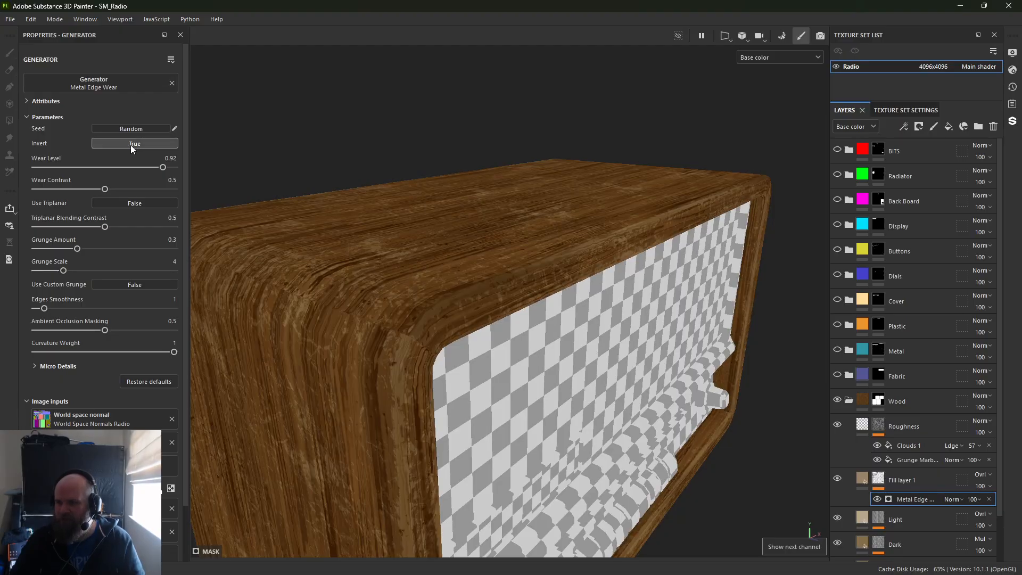
pyautogui.keyDown('alt'); pyautogui.moveTo(314, 272); pyautogui.dragTo(227, 224); pyautogui.keyUp('alt')
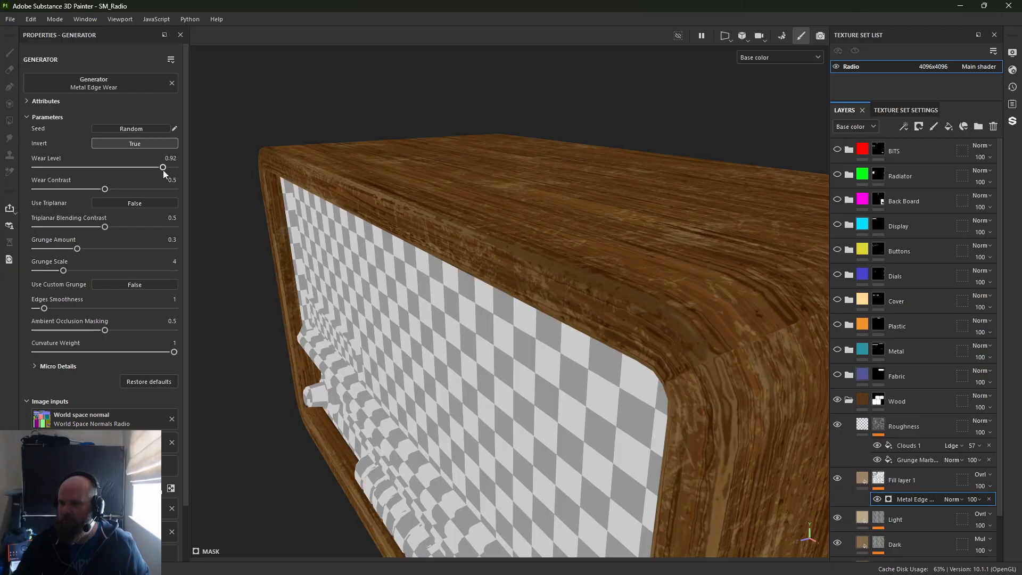
# Set the edge wear's contrast to 0.38, enable triplanar projection, and set the wear level to 0.92
pyautogui.moveTo(163, 167)
pyautogui.mouseDown()
pyautogui.moveTo(89, 168)
pyautogui.moveTo(170, 161)
pyautogui.moveTo(161, 166)
pyautogui.mouseUp()
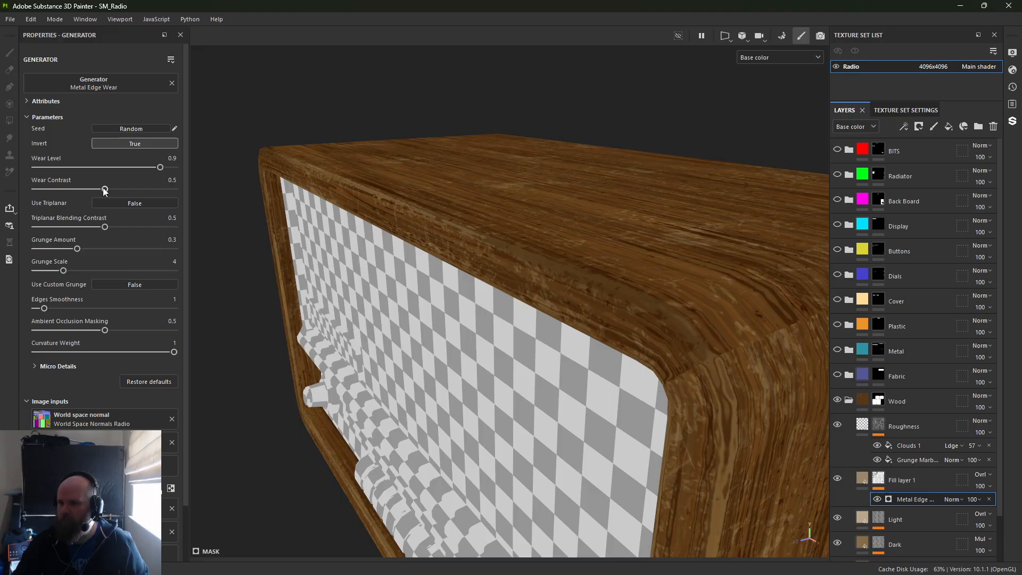
pyautogui.moveTo(105, 189); pyautogui.dragTo(101, 189)
pyautogui.moveTo(16, 192); pyautogui.dragTo(89, 189)
pyautogui.click(110, 203)
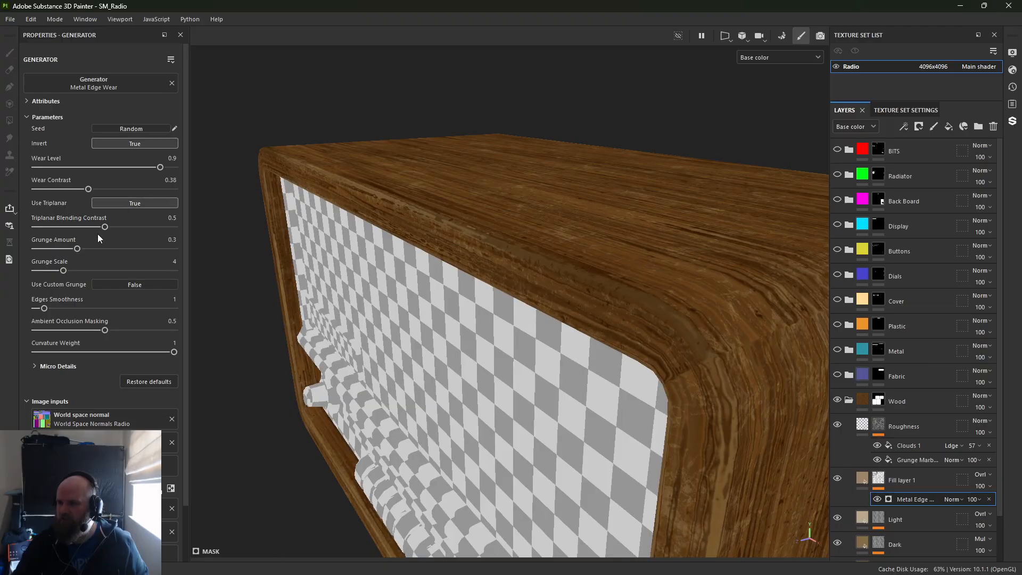
pyautogui.moveTo(123, 165); pyautogui.dragTo(161, 168)
# Inspect the inverted edge wear on the cabinet's top and side in base color and full material views
pyautogui.keyDown('alt'); pyautogui.moveTo(634, 190); pyautogui.dragTo(586, 190); pyautogui.keyUp('alt')
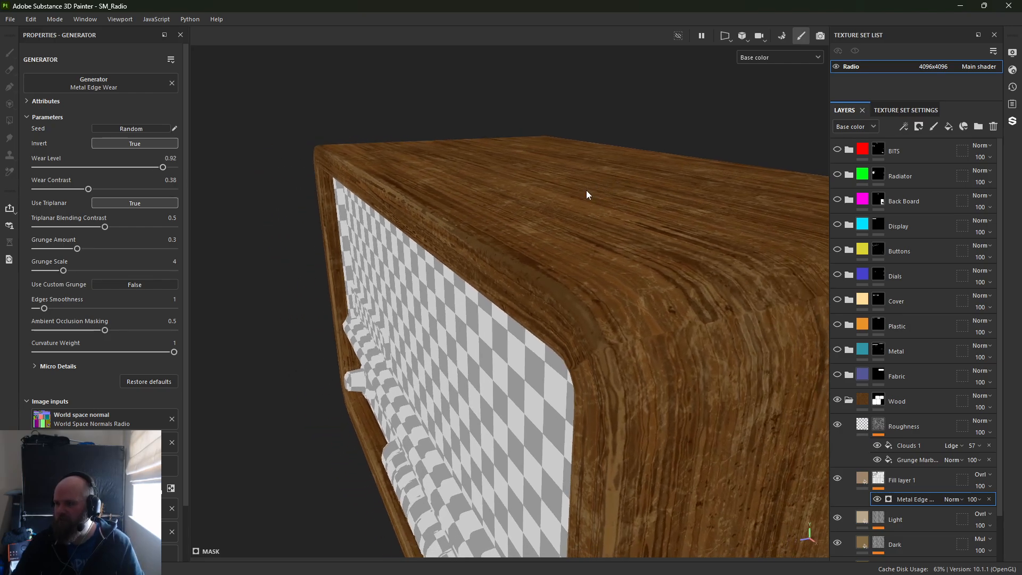
pyautogui.keyDown('alt'); pyautogui.moveTo(586, 190); pyautogui.dragTo(385, 159, button='right'); pyautogui.keyUp('alt')
pyautogui.keyDown('alt'); pyautogui.moveTo(385, 158); pyautogui.dragTo(338, 208); pyautogui.keyUp('alt')
pyautogui.press('m')
pyautogui.keyDown('alt'); pyautogui.moveTo(339, 208); pyautogui.dragTo(449, 283, button='right'); pyautogui.keyUp('alt')
pyautogui.moveTo(448, 287)
pyautogui.keyDown('alt'); pyautogui.mouseDown()
pyautogui.moveTo(373, 187)
pyautogui.moveTo(427, 130)
pyautogui.moveTo(463, 294)
pyautogui.mouseUp(); pyautogui.keyUp('alt')
pyautogui.keyDown('alt'); pyautogui.moveTo(464, 294); pyautogui.dragTo(568, 378, button='right'); pyautogui.keyUp('alt')
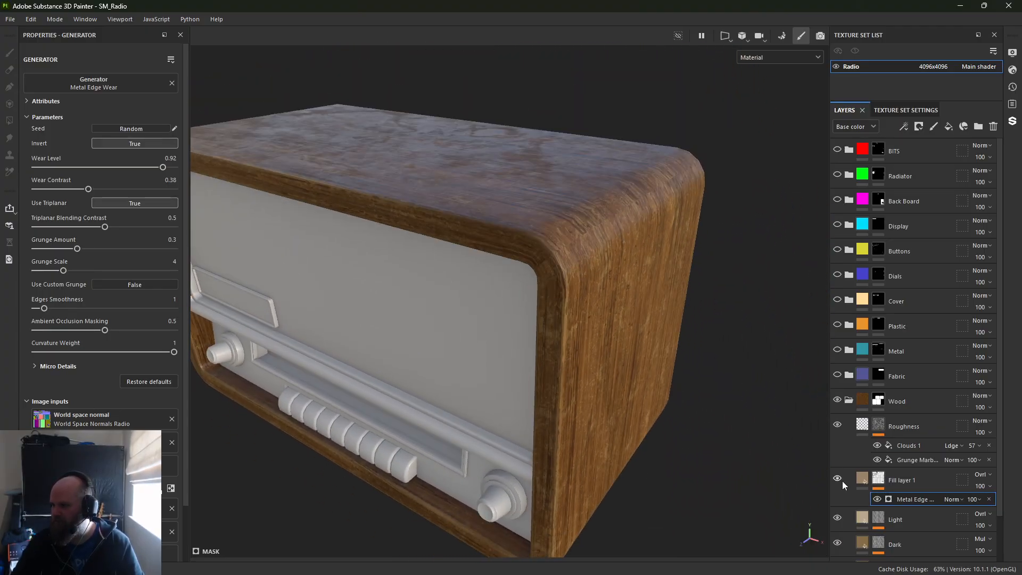
# Compare the cabinet with the Metal Edge Wear generator off and on, and examine the rounded corner up close
pyautogui.click(878, 498)
pyautogui.click(879, 498)
pyautogui.click(878, 499)
pyautogui.click(878, 498)
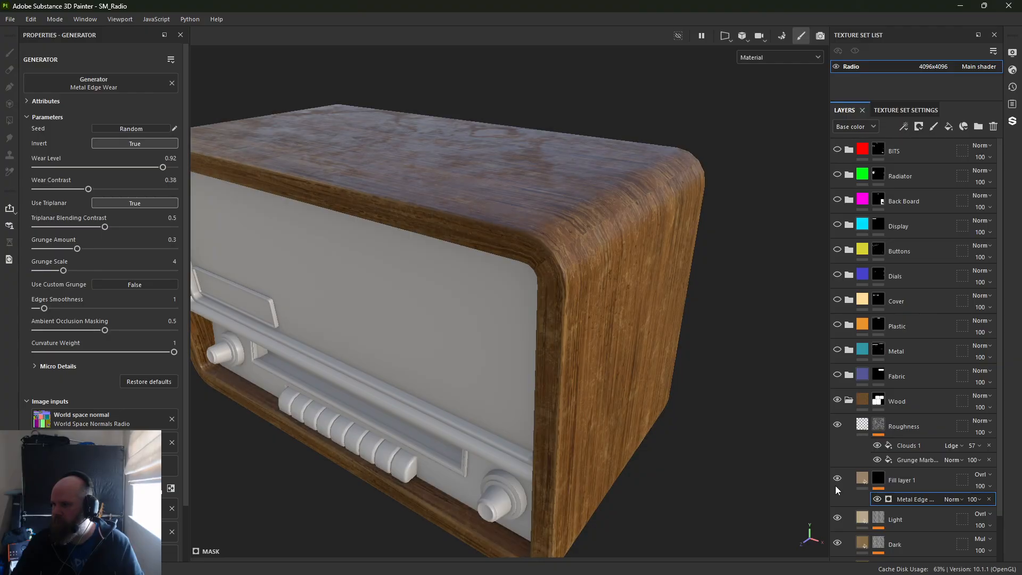
pyautogui.keyDown('alt'); pyautogui.moveTo(513, 299); pyautogui.dragTo(720, 413, button='right'); pyautogui.keyUp('alt')
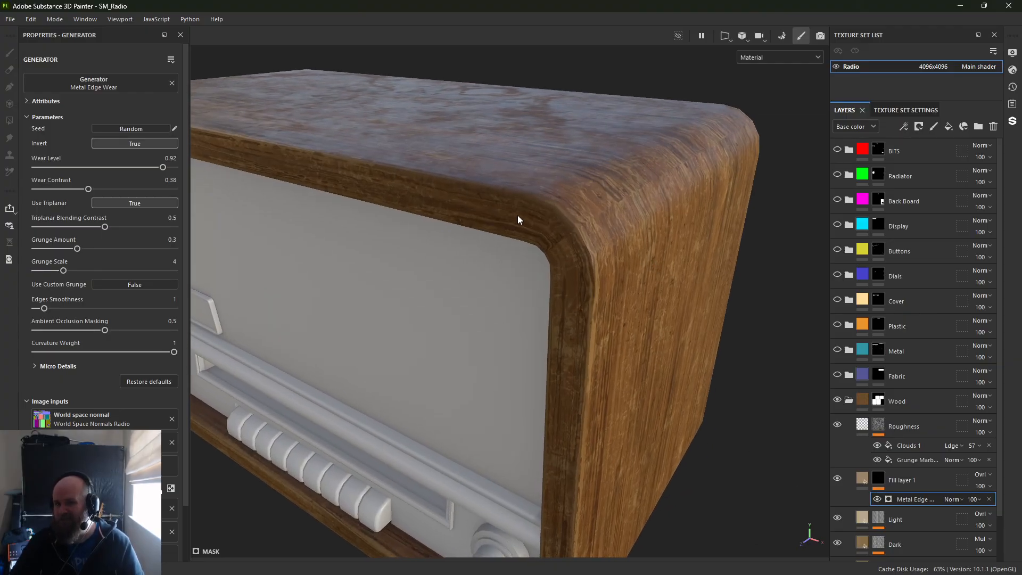
pyautogui.keyDown('alt'); pyautogui.moveTo(545, 276); pyautogui.dragTo(517, 266); pyautogui.keyUp('alt')
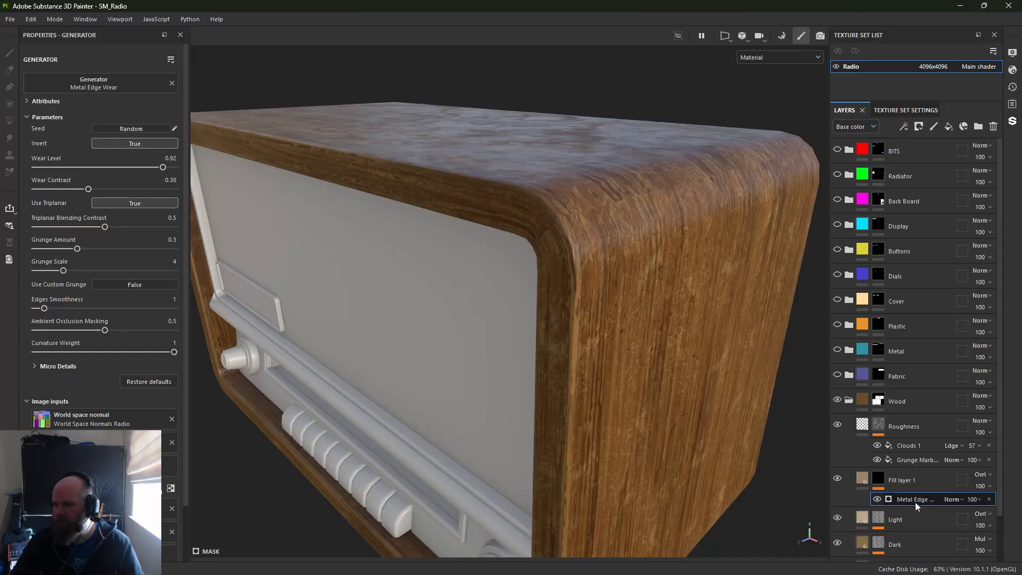
pyautogui.keyDown('alt'); pyautogui.moveTo(260, 270); pyautogui.dragTo(509, 342); pyautogui.keyUp('alt')
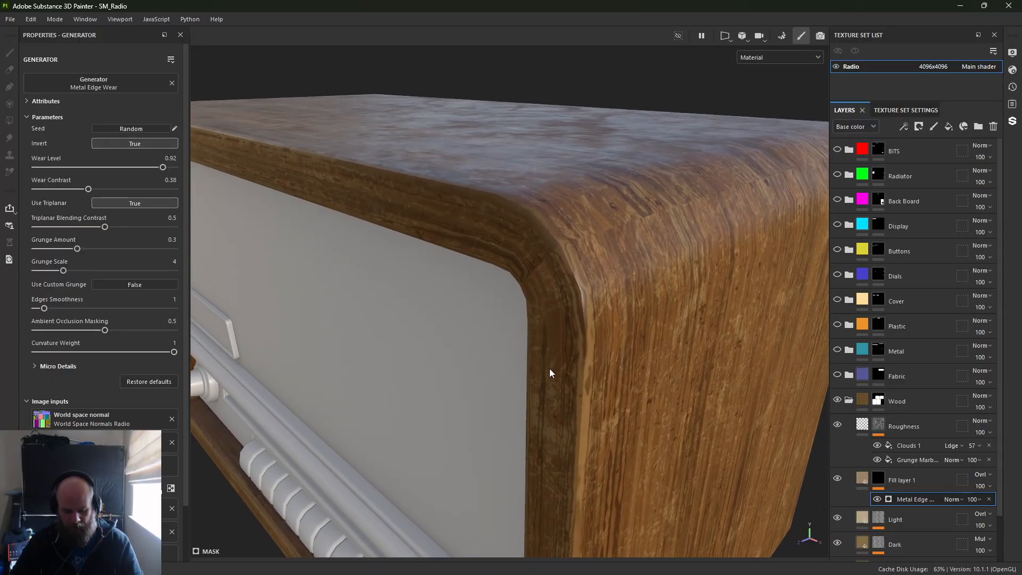
# Hide the Light and Dark wood layers to isolate the edge wear over the base in the base color view
pyautogui.press('c')
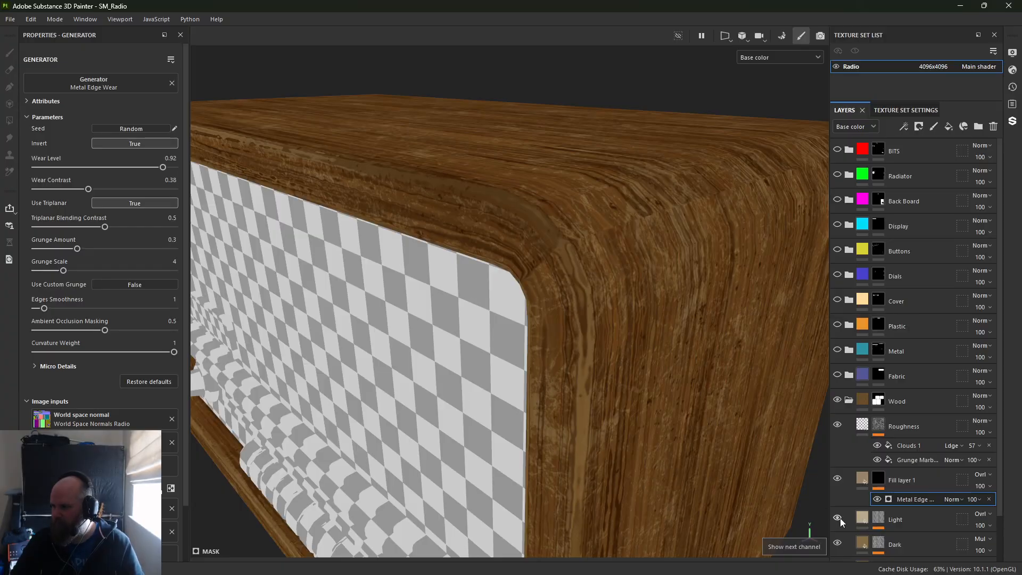
pyautogui.keyDown('alt'); pyautogui.moveTo(665, 414); pyautogui.dragTo(644, 361); pyautogui.keyUp('alt')
pyautogui.keyDown('alt'); pyautogui.moveTo(644, 361); pyautogui.dragTo(411, 225, button='right'); pyautogui.keyUp('alt')
pyautogui.scroll(-2, 928, 519)
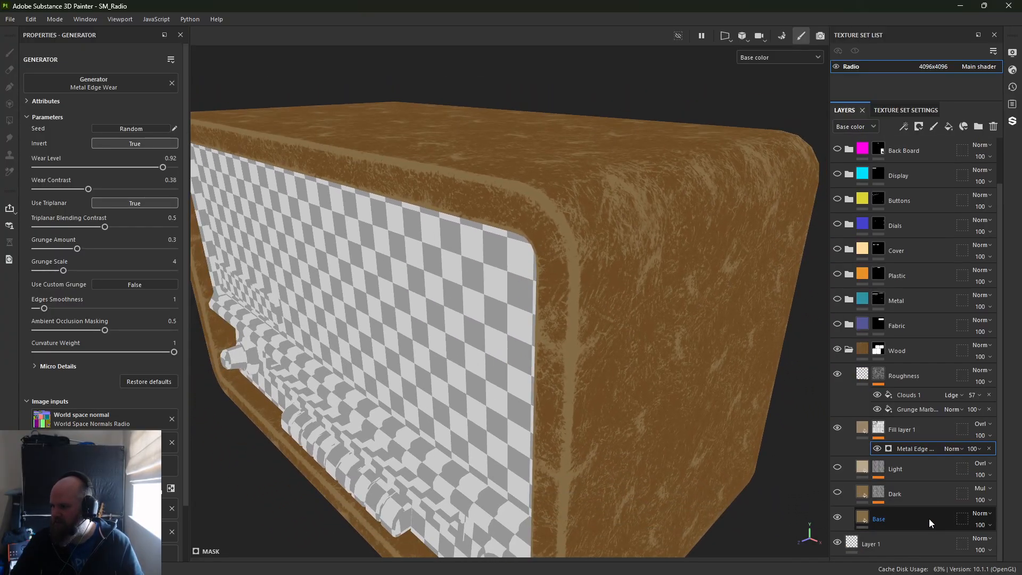
pyautogui.moveTo(569, 274)
pyautogui.keyDown('alt'); pyautogui.mouseDown()
pyautogui.moveTo(579, 314)
pyautogui.moveTo(548, 315)
pyautogui.moveTo(569, 269)
pyautogui.mouseUp(); pyautogui.keyUp('alt')
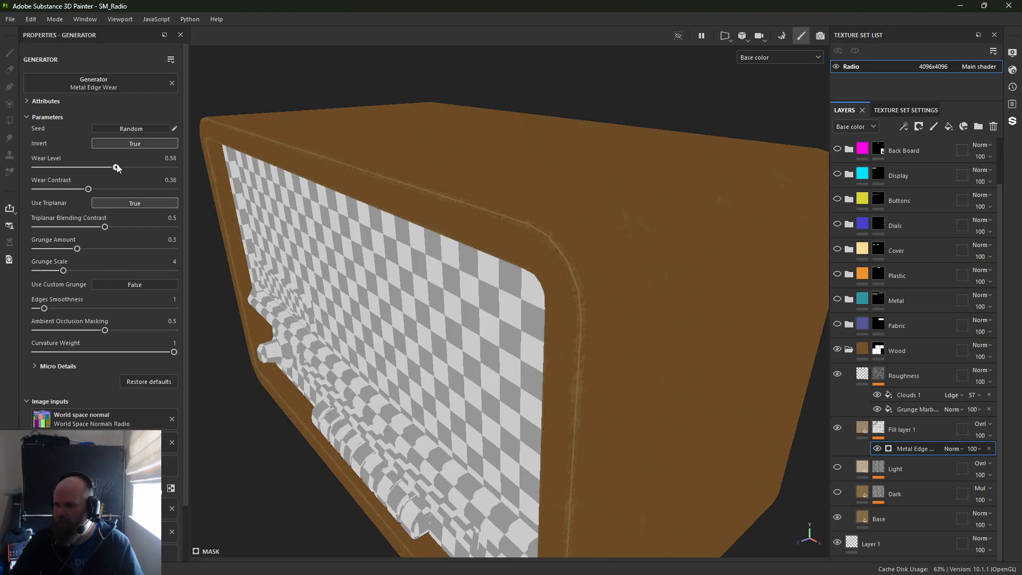
# Set the edge wear's level to 0.92, contrast to 0.33, and grunge amount to 0.26, and disable triplanar with blending contrast at 0.27
pyautogui.moveTo(113, 167); pyautogui.dragTo(162, 168)
pyautogui.moveTo(88, 189)
pyautogui.mouseDown()
pyautogui.moveTo(30, 190)
pyautogui.moveTo(126, 190)
pyautogui.moveTo(53, 187)
pyautogui.moveTo(81, 189)
pyautogui.mouseUp()
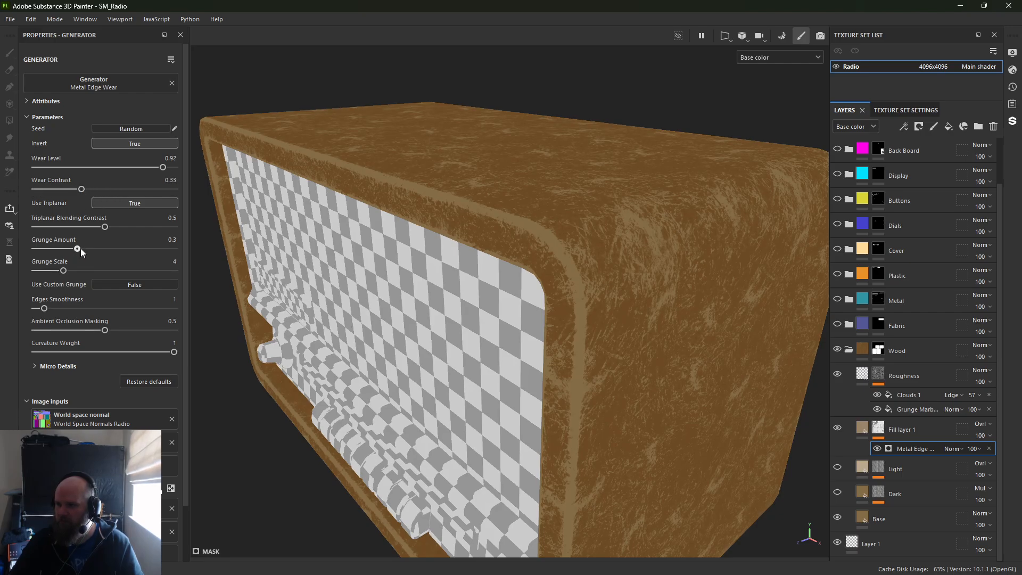
pyautogui.moveTo(73, 249); pyautogui.dragTo(64, 270)
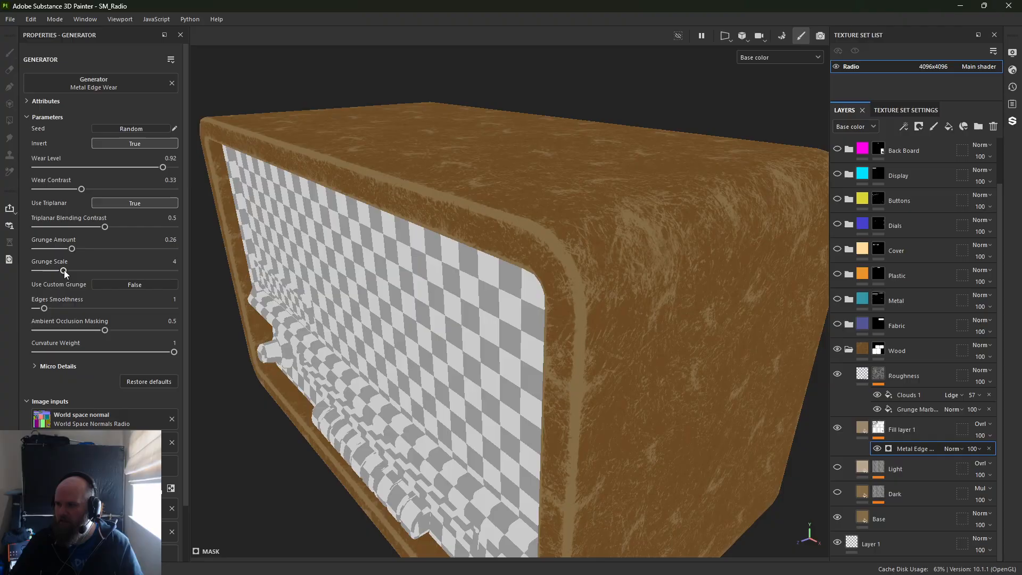
pyautogui.click(110, 206)
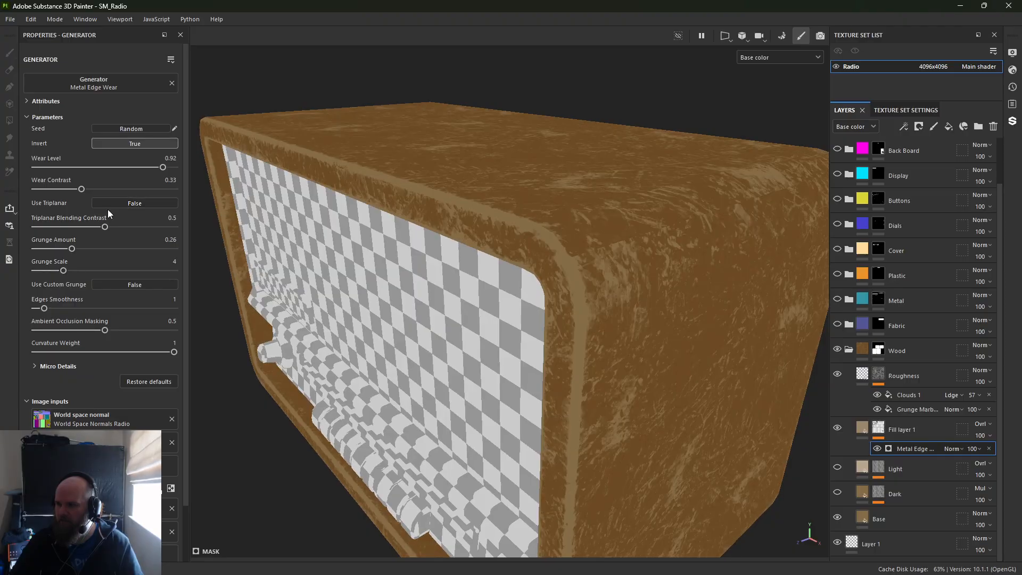
pyautogui.moveTo(99, 228); pyautogui.dragTo(74, 228)
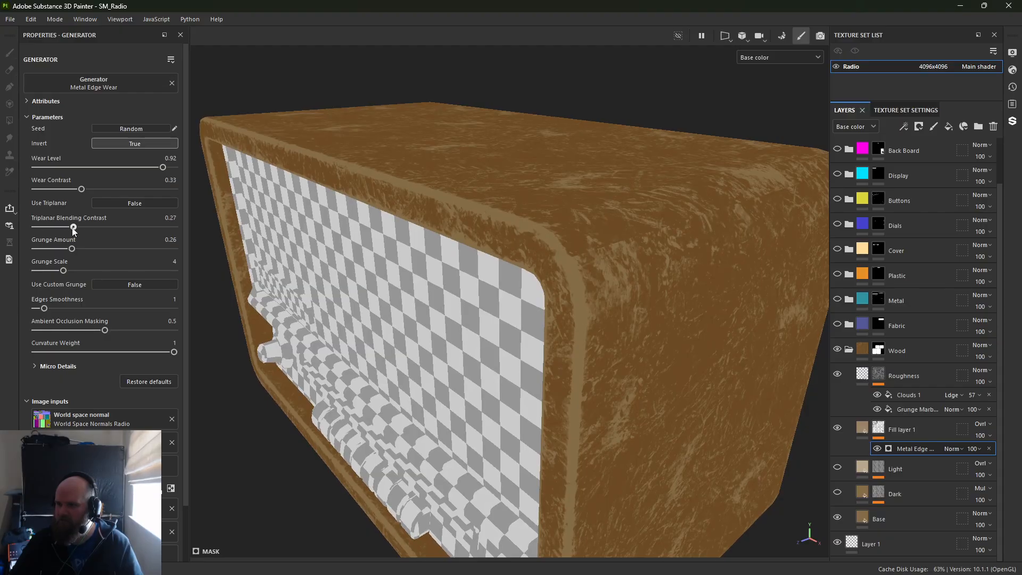
# Set the edge wear's edges smoothness to 1.23, ambient occlusion masking to 0.47, curvature weight to 0.45, and grunge scale to 5
pyautogui.moveTo(45, 309)
pyautogui.mouseDown()
pyautogui.moveTo(69, 308)
pyautogui.moveTo(47, 310)
pyautogui.mouseUp()
pyautogui.moveTo(104, 331)
pyautogui.mouseDown()
pyautogui.moveTo(38, 330)
pyautogui.moveTo(100, 329)
pyautogui.mouseUp()
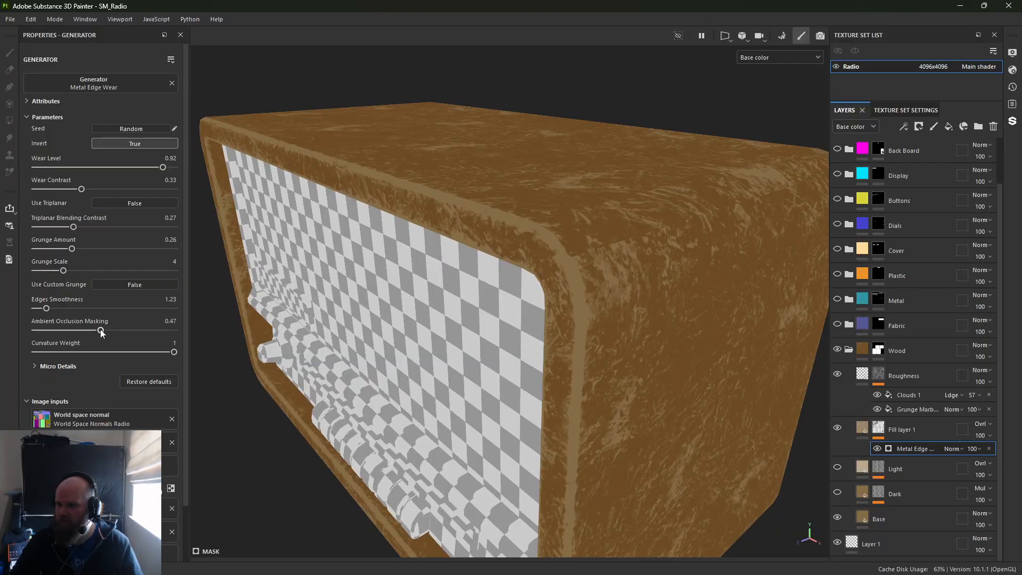
pyautogui.moveTo(171, 355); pyautogui.dragTo(97, 352)
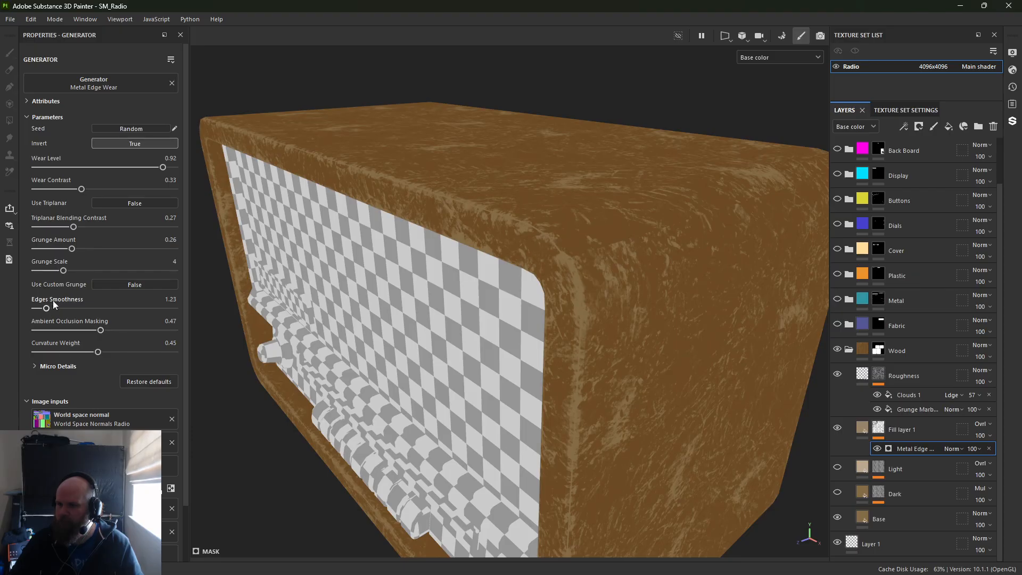
pyautogui.moveTo(63, 272); pyautogui.dragTo(71, 272)
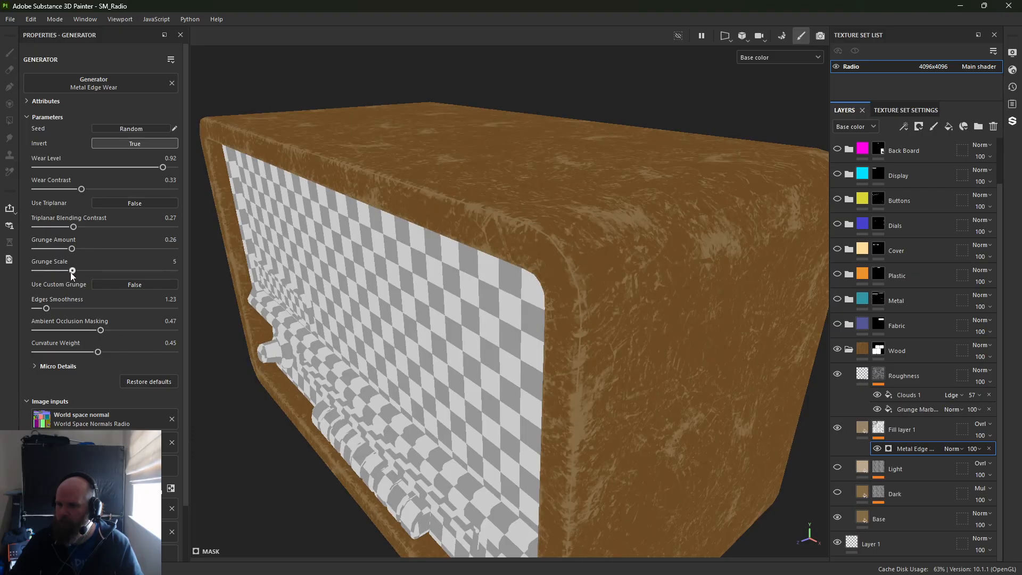
# Try the custom grunge option on and off, and set the grunge amount to 0.06 and curvature weight to 0.55
pyautogui.click(102, 285)
pyautogui.click(104, 286)
pyautogui.moveTo(72, 249); pyautogui.dragTo(44, 254)
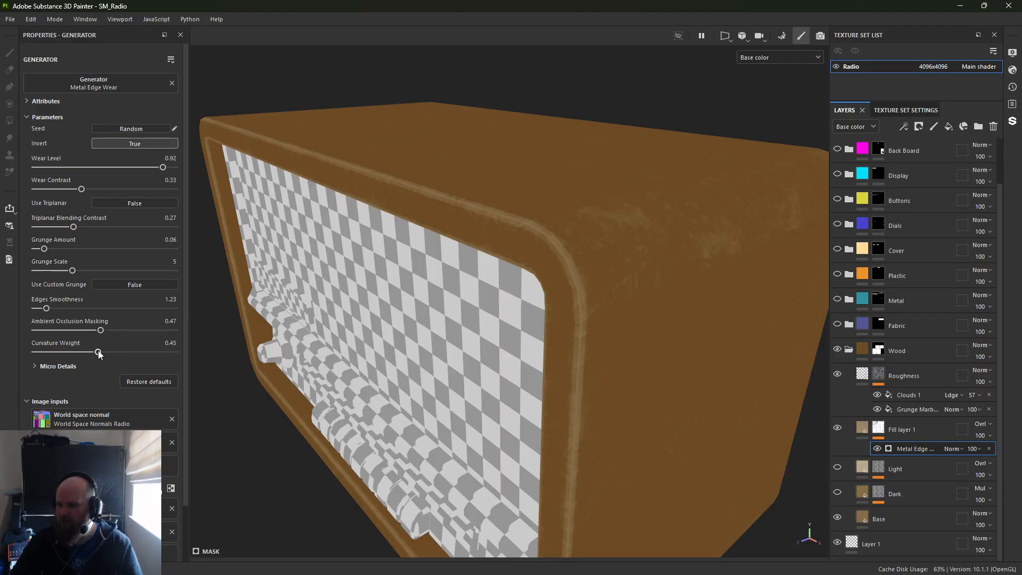
pyautogui.moveTo(98, 352); pyautogui.dragTo(110, 352)
# Review the rounded corner in the full material view with Light and Dark wood shown, and set the edge wear's grunge amount to 0.26
pyautogui.keyDown('alt'); pyautogui.moveTo(538, 340); pyautogui.dragTo(493, 334); pyautogui.keyUp('alt')
pyautogui.press('m')
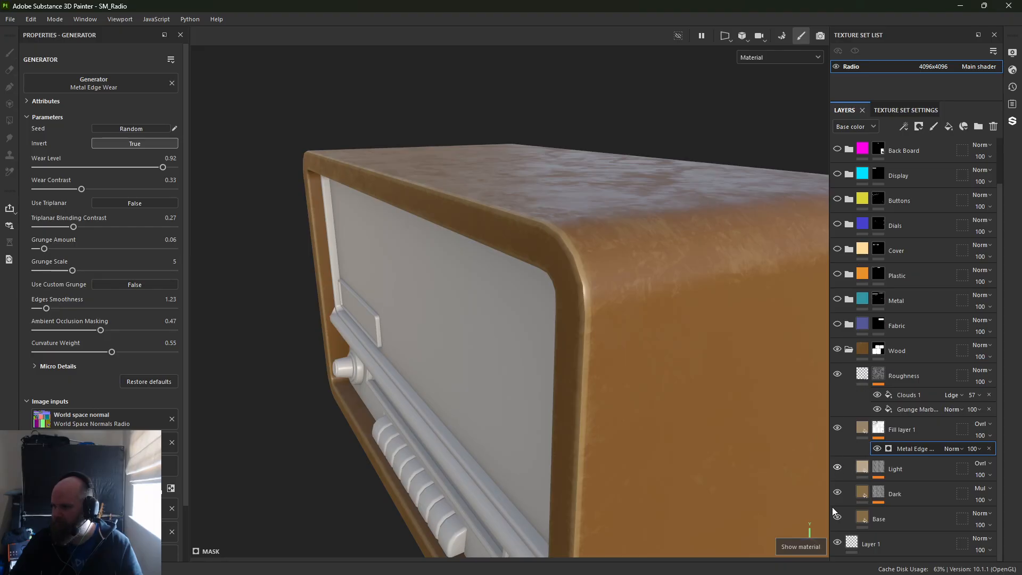
pyautogui.keyDown('alt'); pyautogui.moveTo(647, 356); pyautogui.dragTo(574, 372); pyautogui.keyUp('alt')
pyautogui.keyDown('alt'); pyautogui.moveTo(573, 372); pyautogui.dragTo(882, 404, button='right'); pyautogui.keyUp('alt')
pyautogui.keyDown('alt'); pyautogui.moveTo(591, 326); pyautogui.dragTo(543, 377, button='middle'); pyautogui.keyUp('alt')
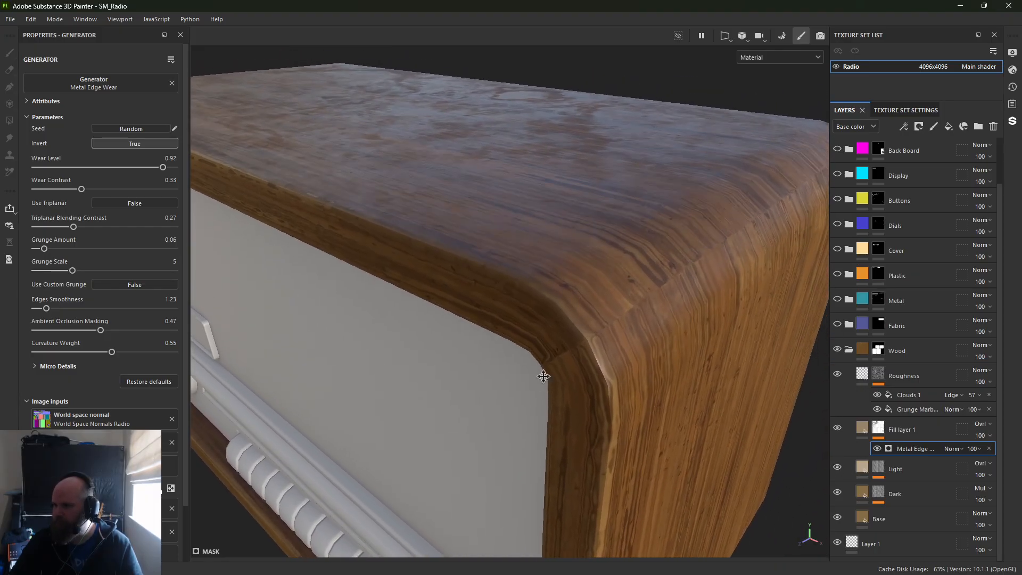
pyautogui.keyDown('alt'); pyautogui.moveTo(543, 376); pyautogui.dragTo(482, 319); pyautogui.keyUp('alt')
pyautogui.keyDown('alt'); pyautogui.moveTo(482, 320); pyautogui.dragTo(603, 423, button='right'); pyautogui.keyUp('alt')
pyautogui.keyDown('alt'); pyautogui.moveTo(544, 338); pyautogui.dragTo(197, 182, button='right'); pyautogui.keyUp('alt')
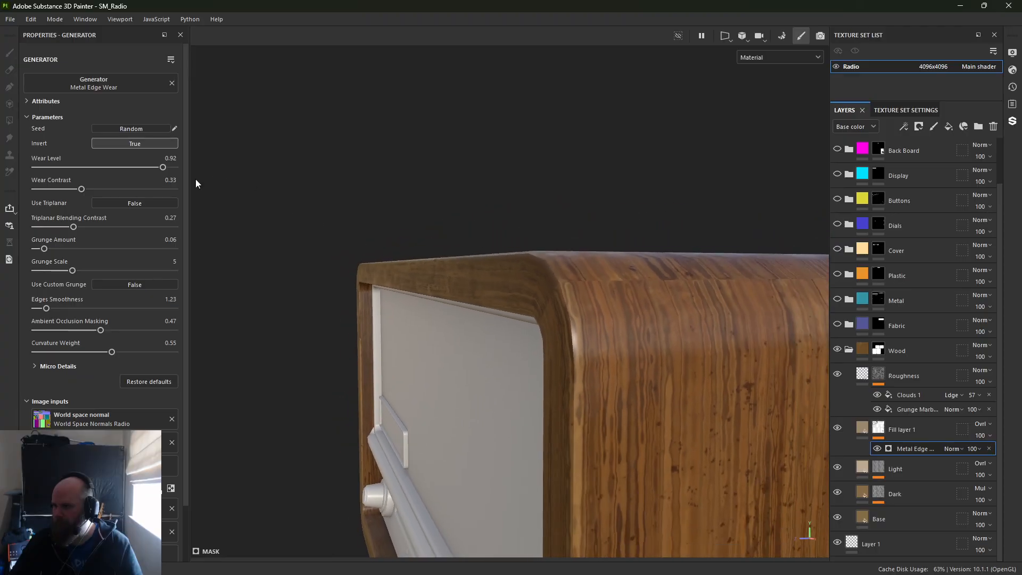
pyautogui.keyDown('alt'); pyautogui.moveTo(394, 288); pyautogui.dragTo(454, 343); pyautogui.keyUp('alt')
pyautogui.keyDown('alt'); pyautogui.moveTo(456, 284); pyautogui.dragTo(432, 236, button='middle'); pyautogui.keyUp('alt')
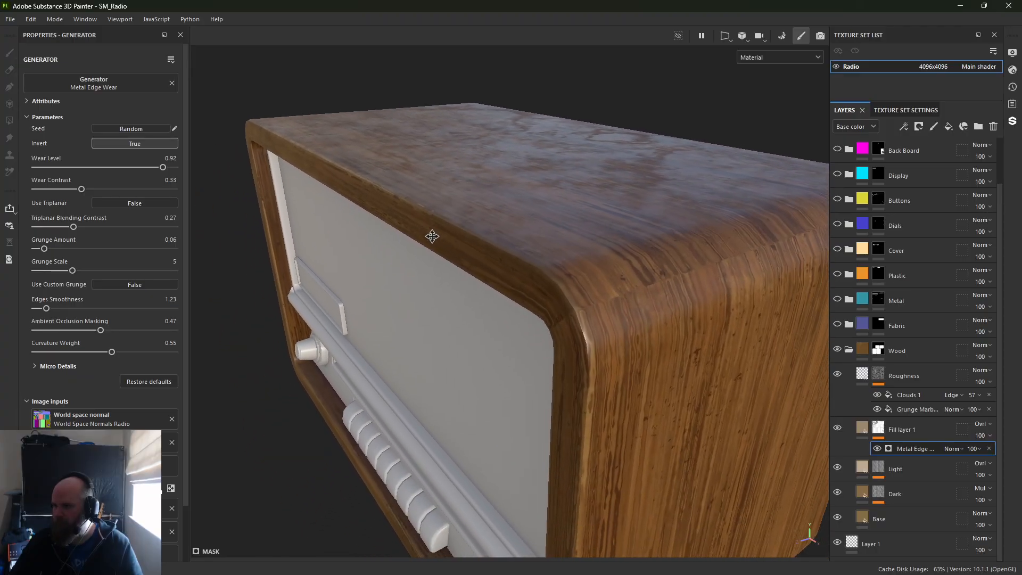
pyautogui.keyDown('alt'); pyautogui.moveTo(432, 236); pyautogui.dragTo(279, 325); pyautogui.keyUp('alt')
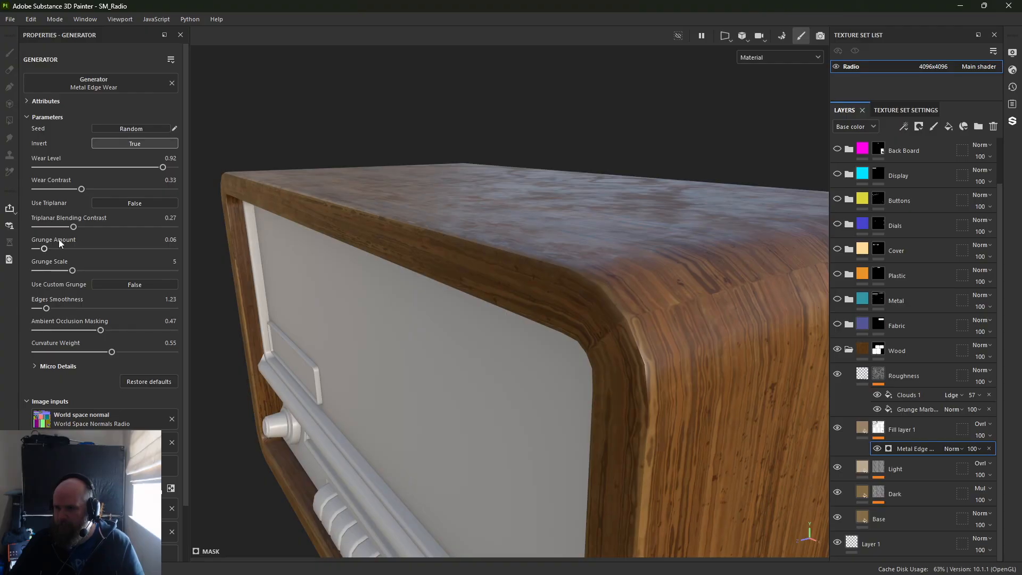
pyautogui.moveTo(45, 249); pyautogui.dragTo(73, 252)
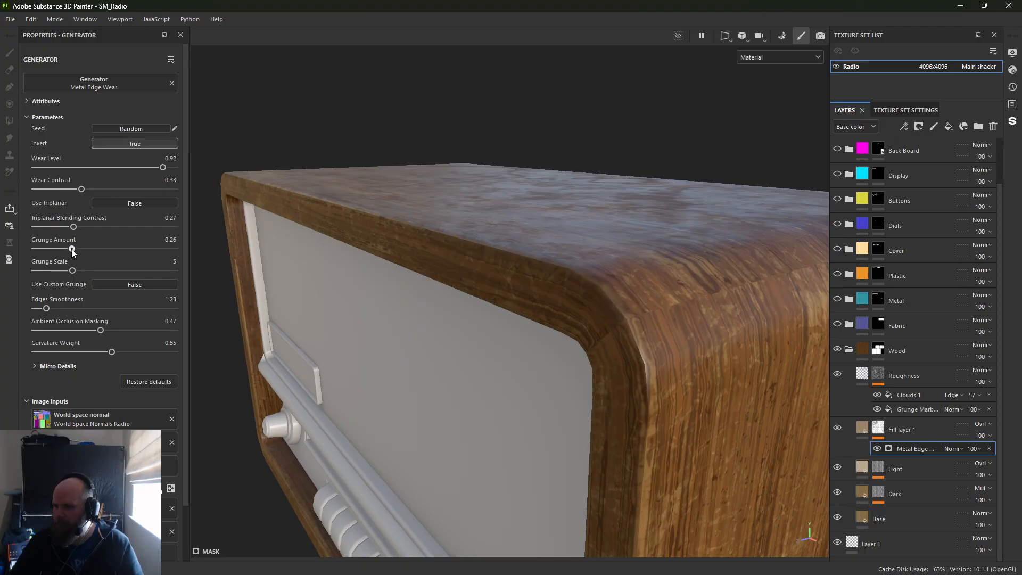
# Add a Curvature generator with Linear dodge (Add) blending to Fill layer 1's mask, and hide the Metal Edge Wear generator
pyautogui.rightClick(880, 430)
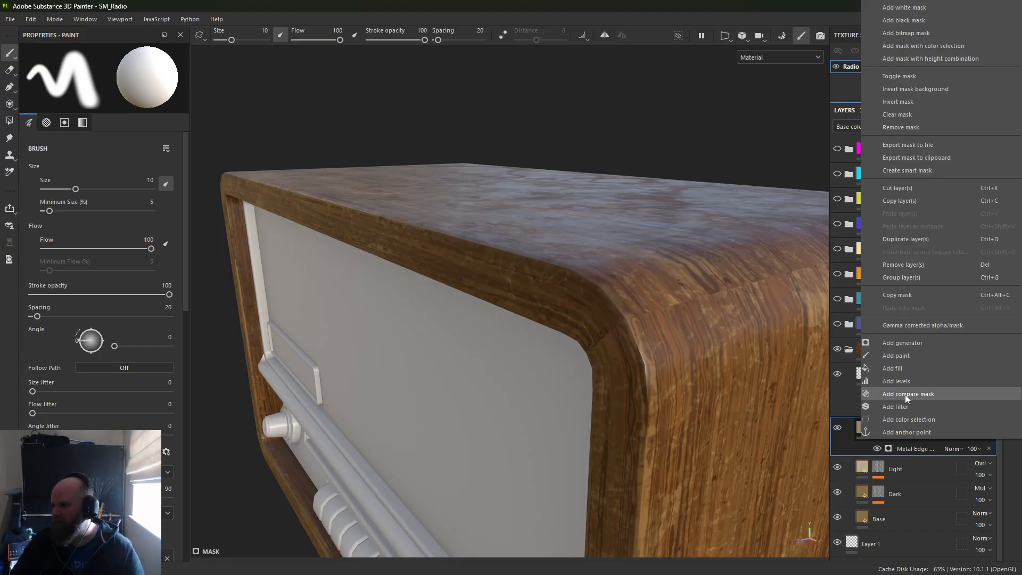
pyautogui.click(908, 343)
pyautogui.click(951, 449)
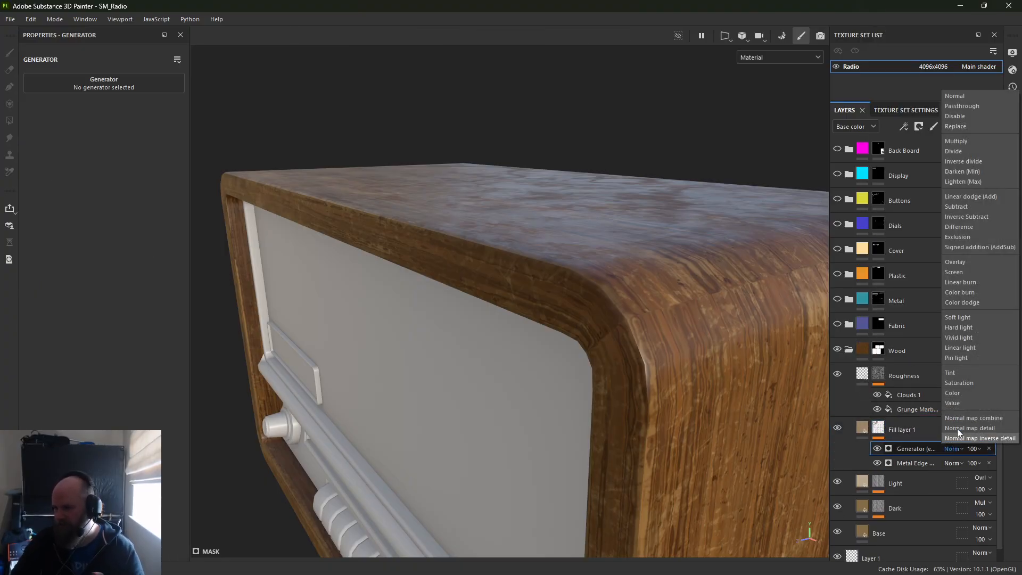
pyautogui.click(980, 198)
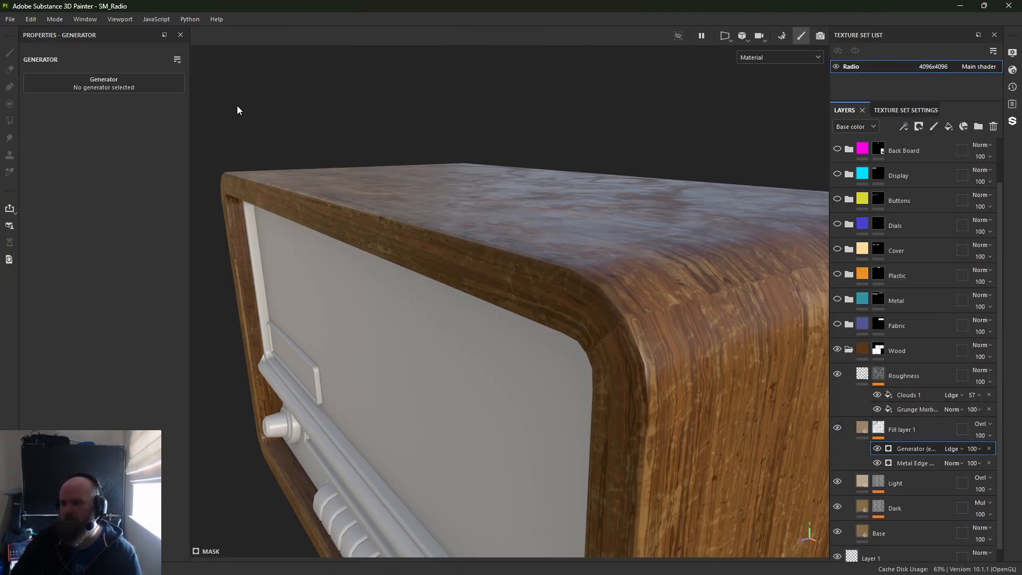
pyautogui.click(68, 84)
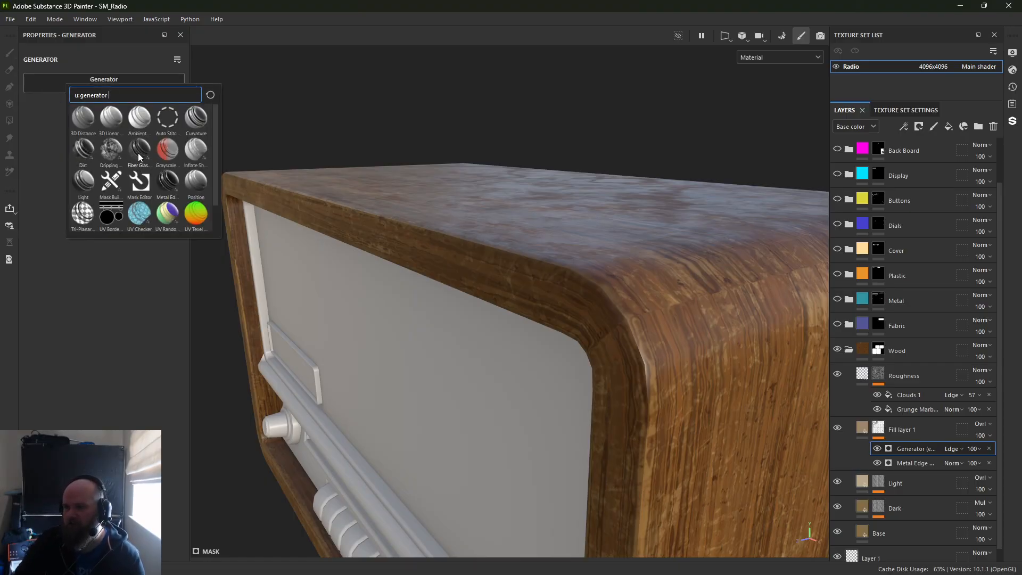
pyautogui.scroll(-1, 185, 138)
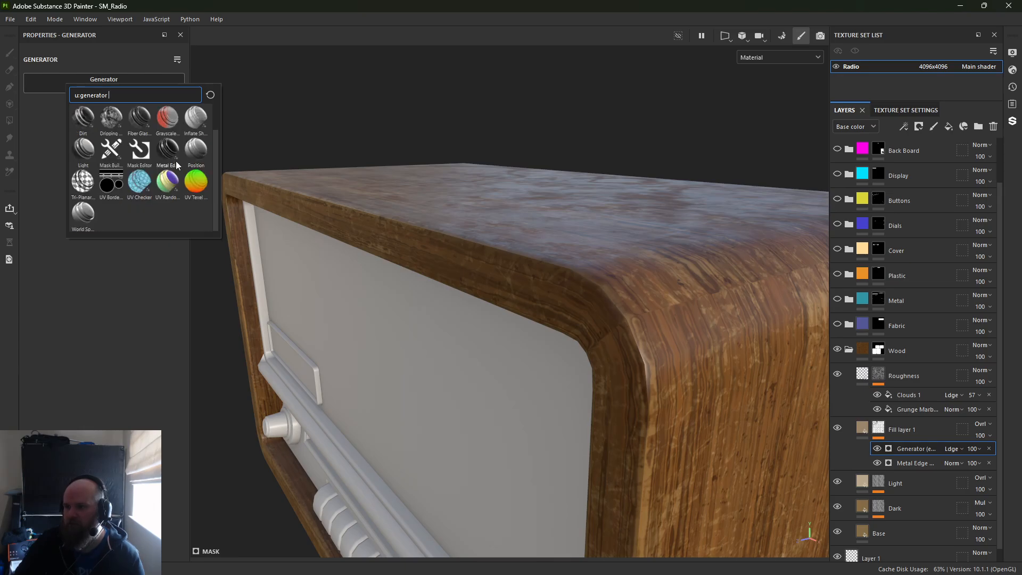
pyautogui.scroll(1, 188, 161)
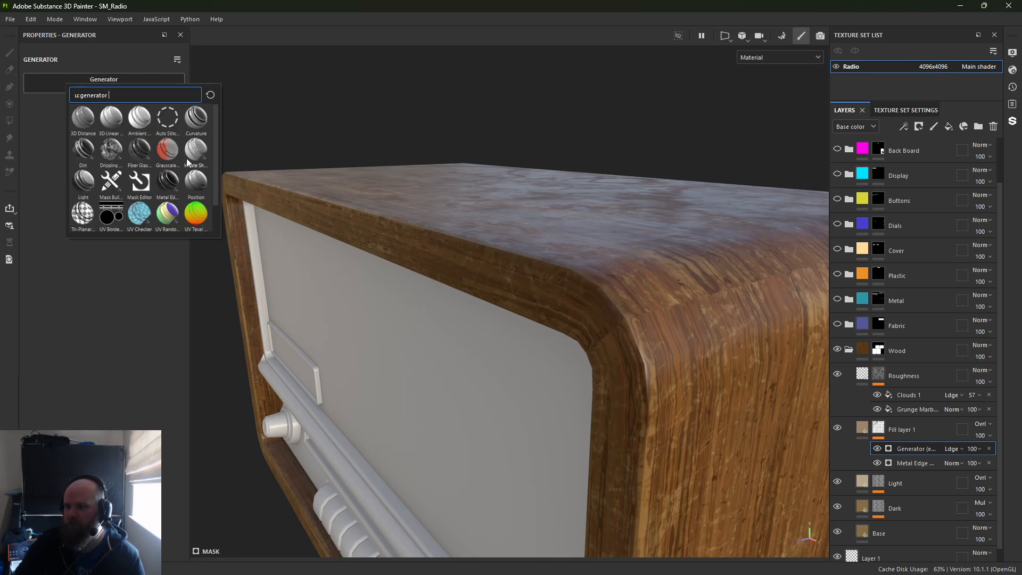
pyautogui.click(196, 120)
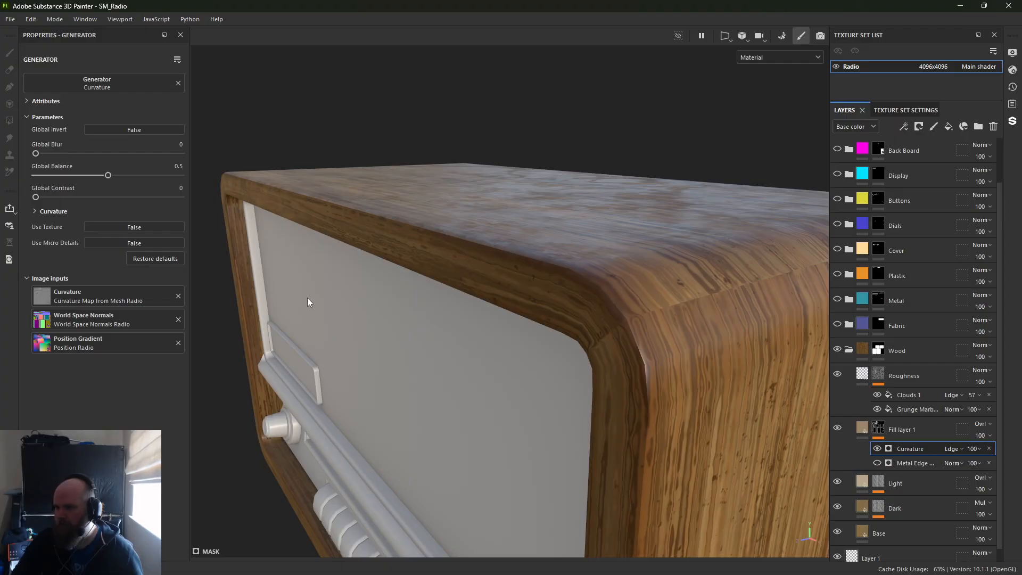
# Show the cabinet's front and side in the base color view and enable the Curvature generator's global invert
pyautogui.press('c')
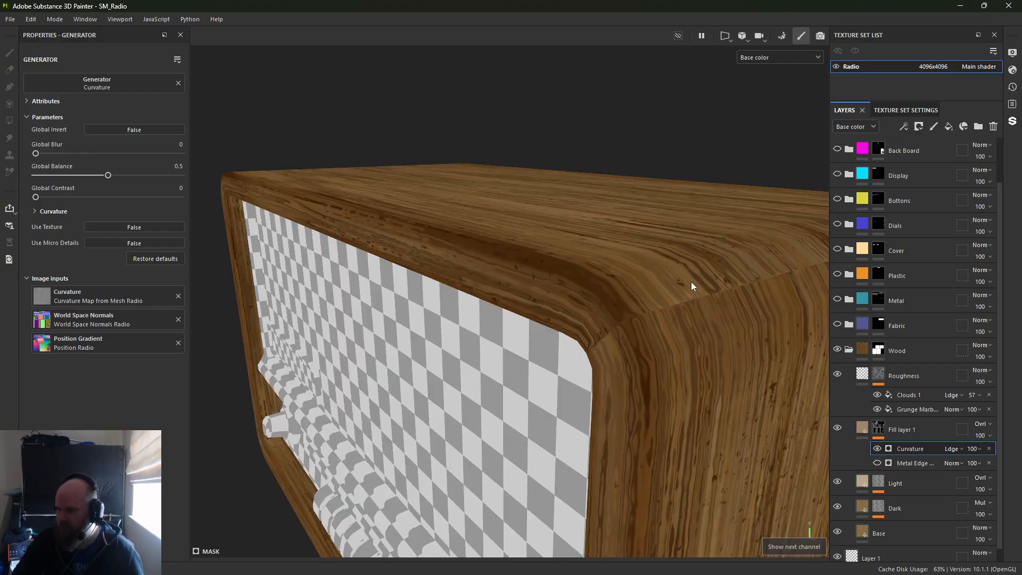
pyautogui.keyDown('alt'); pyautogui.moveTo(691, 282); pyautogui.dragTo(535, 334); pyautogui.keyUp('alt')
pyautogui.keyDown('alt'); pyautogui.moveTo(535, 334); pyautogui.dragTo(92, 148, button='right'); pyautogui.keyUp('alt')
pyautogui.keyDown('alt'); pyautogui.moveTo(495, 311); pyautogui.dragTo(474, 295, button='middle'); pyautogui.keyUp('alt')
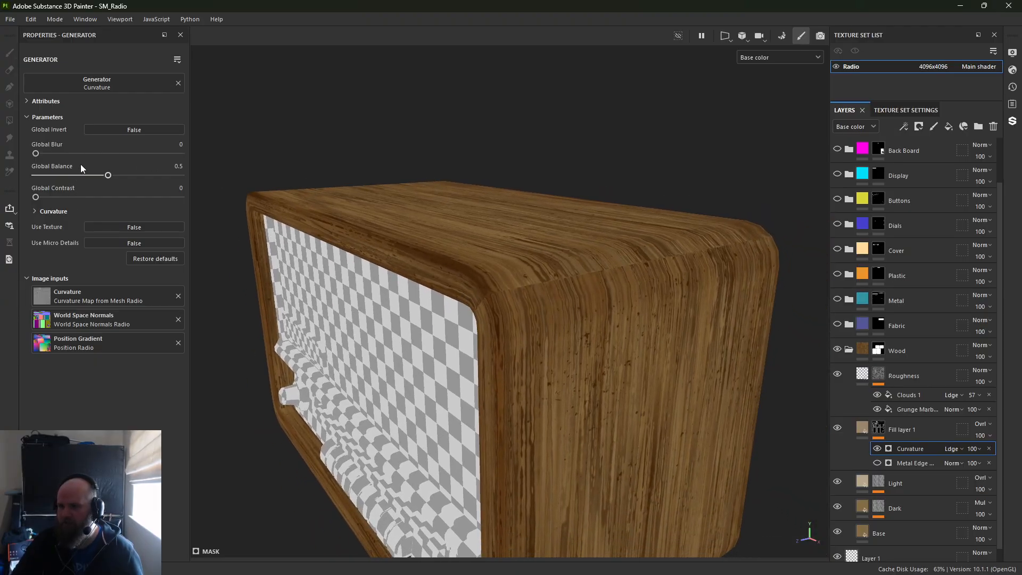
pyautogui.click(134, 128)
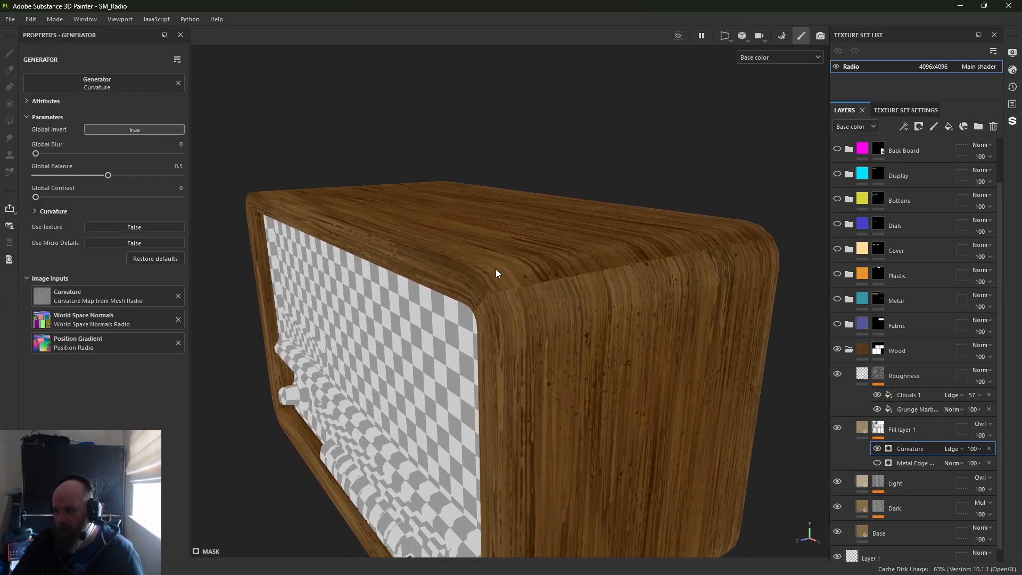
# Set the Curvature generator's global balance to 0.4 and global contrast to 0.86
pyautogui.moveTo(107, 175); pyautogui.dragTo(35, 154)
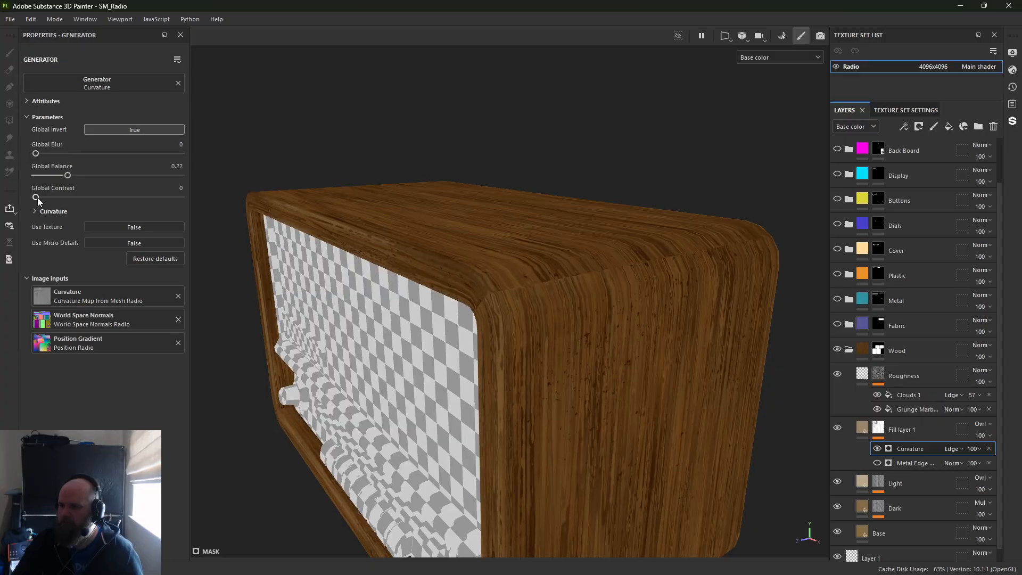
pyautogui.moveTo(65, 177); pyautogui.dragTo(100, 198)
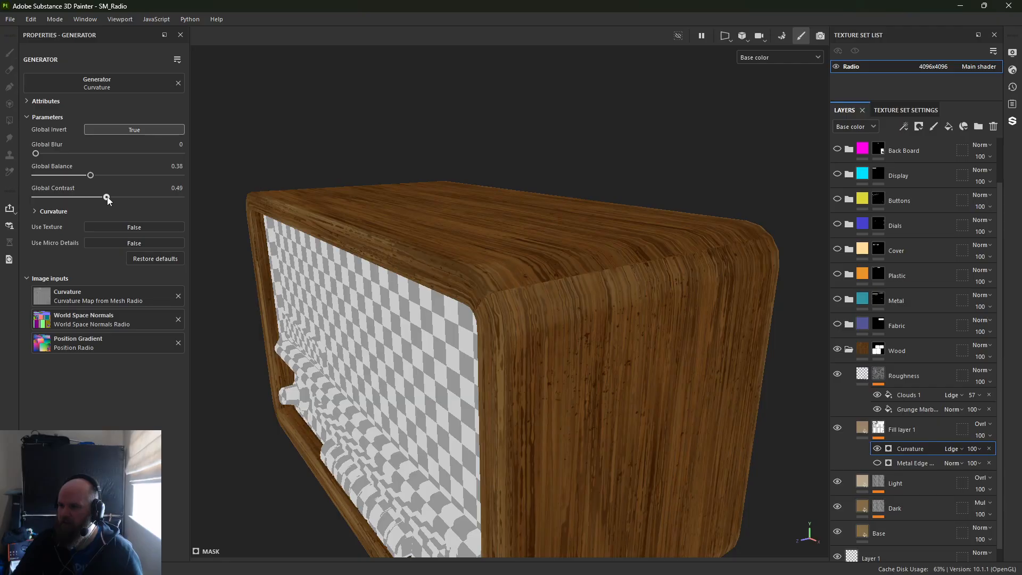
pyautogui.moveTo(162, 203); pyautogui.dragTo(184, 210)
pyautogui.moveTo(96, 176)
pyautogui.mouseDown()
pyautogui.moveTo(122, 181)
pyautogui.moveTo(94, 183)
pyautogui.mouseUp()
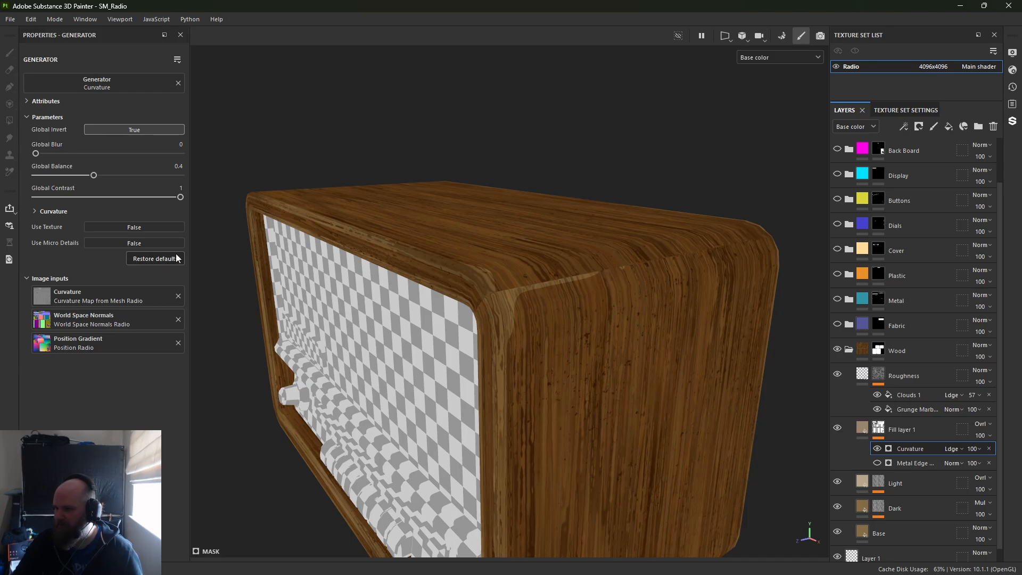
pyautogui.moveTo(162, 197); pyautogui.dragTo(154, 198)
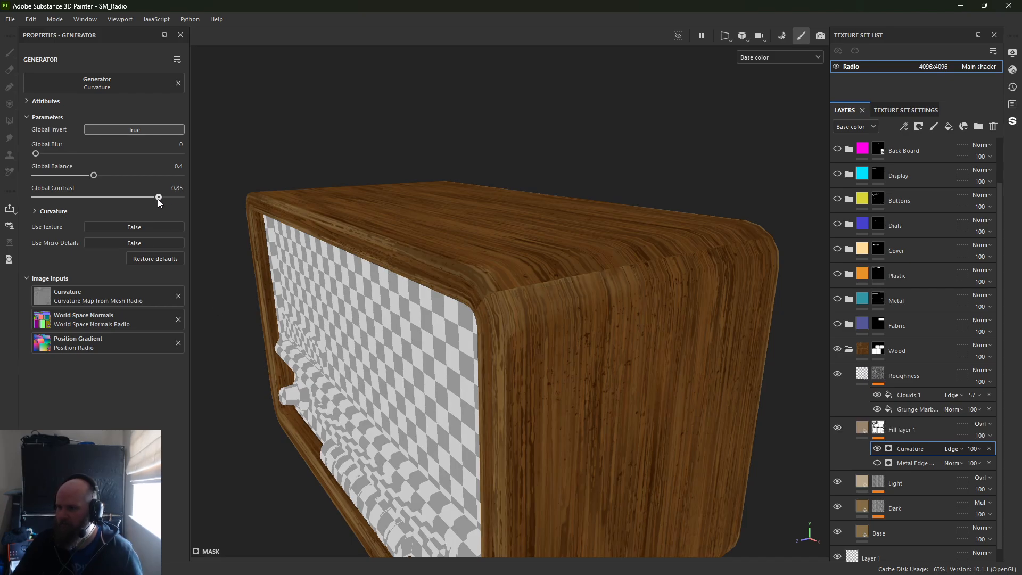
# Set the Curvature generator's Sharp value to 0.46, and compare its curvature Invert option on and off
pyautogui.click(45, 212)
pyautogui.moveTo(84, 262)
pyautogui.mouseDown()
pyautogui.moveTo(43, 263)
pyautogui.moveTo(103, 267)
pyautogui.mouseUp()
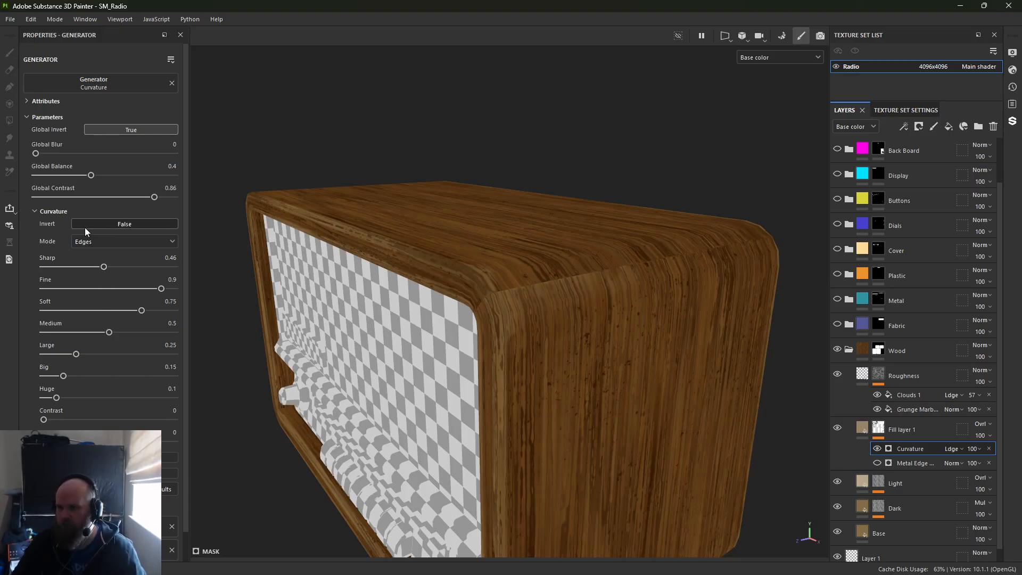
pyautogui.click(102, 224)
pyautogui.click(105, 225)
pyautogui.click(105, 225)
pyautogui.click(106, 225)
pyautogui.click(107, 241)
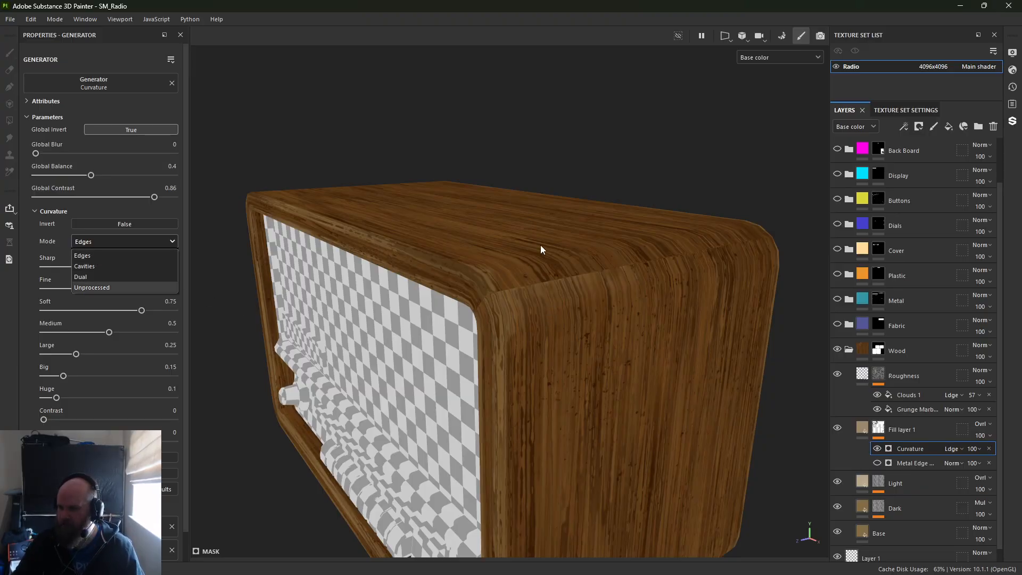
# Display the Curvature mesh map and examine it on the cabinet's rounded corner, top, side, and front dials
pyautogui.press('b')
pyautogui.press('b')
pyautogui.press('b')
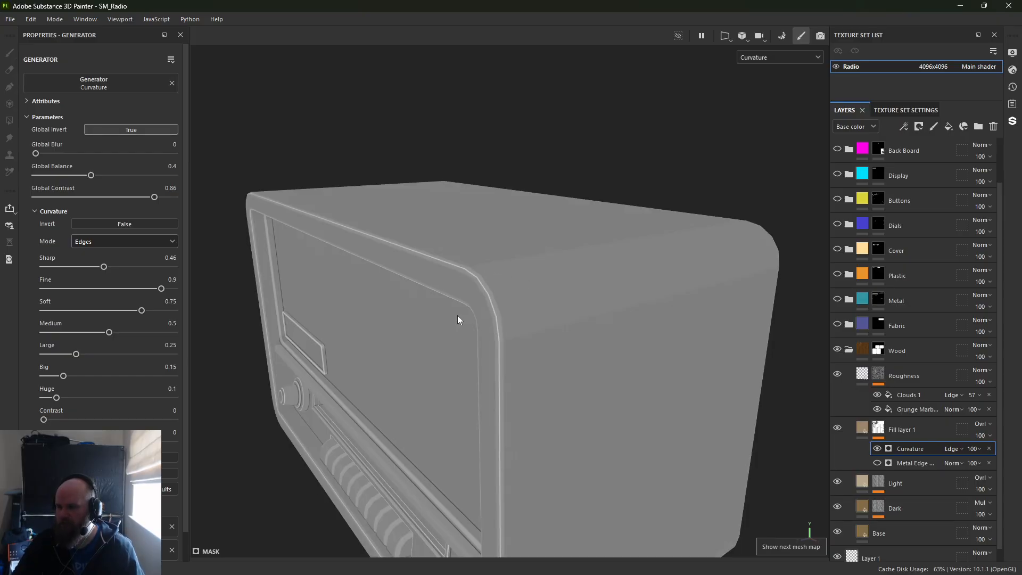
pyautogui.keyDown('alt'); pyautogui.moveTo(421, 319); pyautogui.dragTo(448, 242); pyautogui.keyUp('alt')
pyautogui.keyDown('alt'); pyautogui.moveTo(447, 241); pyautogui.dragTo(608, 430, button='right'); pyautogui.keyUp('alt')
pyautogui.keyDown('alt'); pyautogui.moveTo(608, 430); pyautogui.dragTo(514, 341); pyautogui.keyUp('alt')
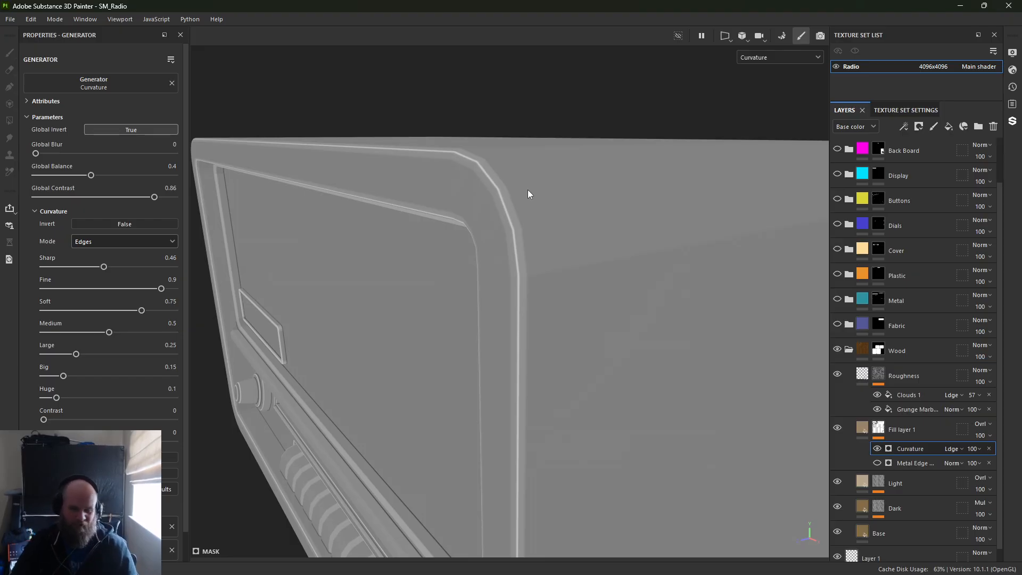
pyautogui.keyDown('alt'); pyautogui.moveTo(545, 192); pyautogui.dragTo(446, 89); pyautogui.keyUp('alt')
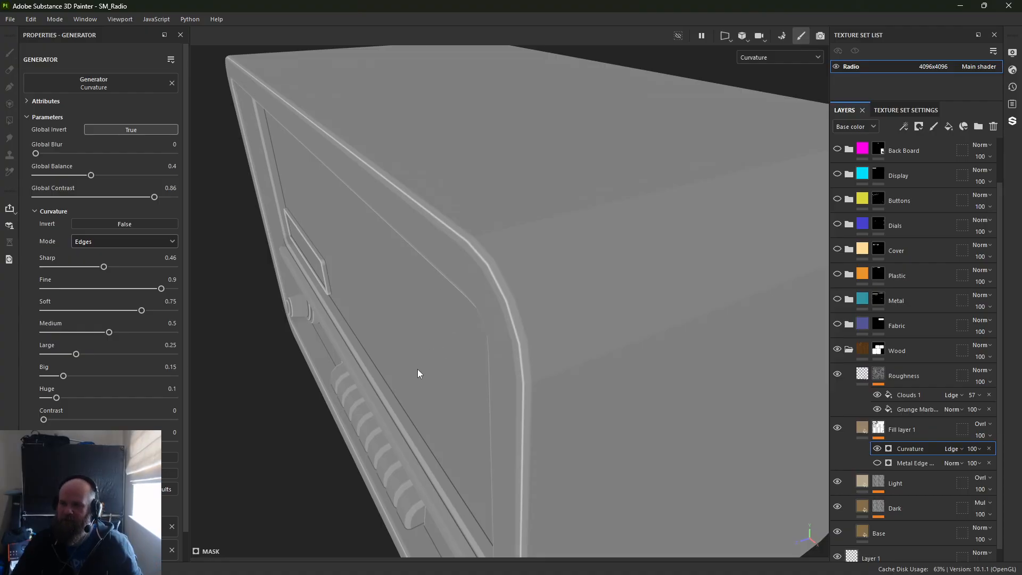
pyautogui.keyDown('alt'); pyautogui.moveTo(445, 476); pyautogui.dragTo(578, 275); pyautogui.keyUp('alt')
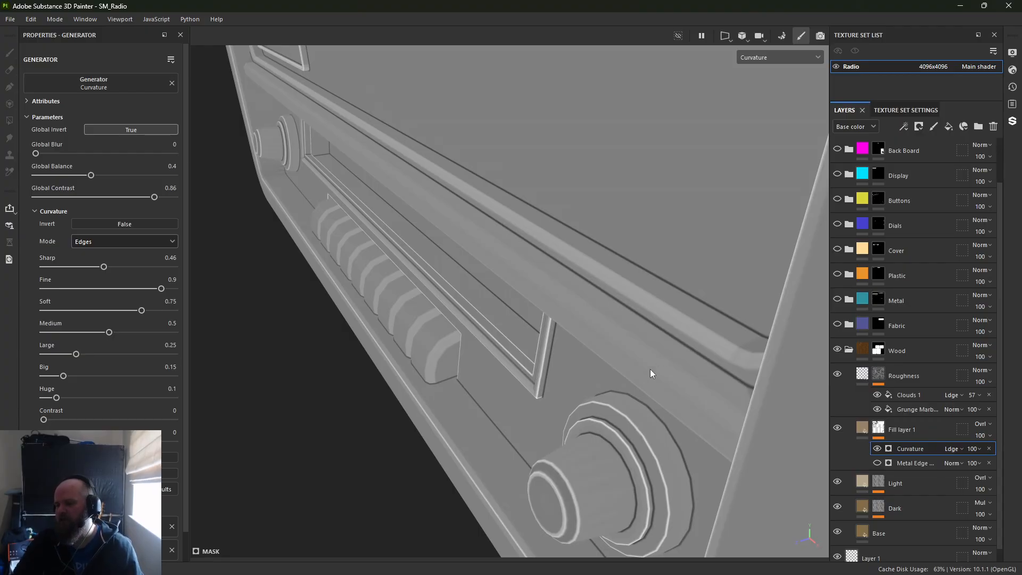
pyautogui.click(94, 240)
pyautogui.click(94, 240)
pyautogui.keyDown('alt'); pyautogui.moveTo(319, 309); pyautogui.dragTo(391, 301, button='right'); pyautogui.keyUp('alt')
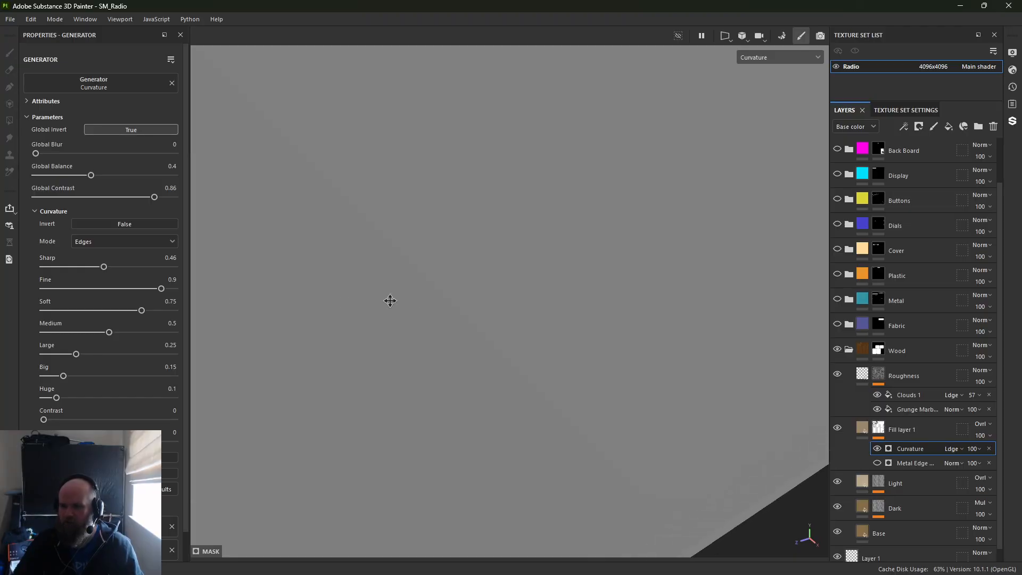
# Check the Curvature generator's mode, keep it on Edges, and view the cabinet's material and base color from further out
pyautogui.keyDown('alt'); pyautogui.moveTo(390, 301); pyautogui.dragTo(830, 433, button='middle'); pyautogui.keyUp('alt')
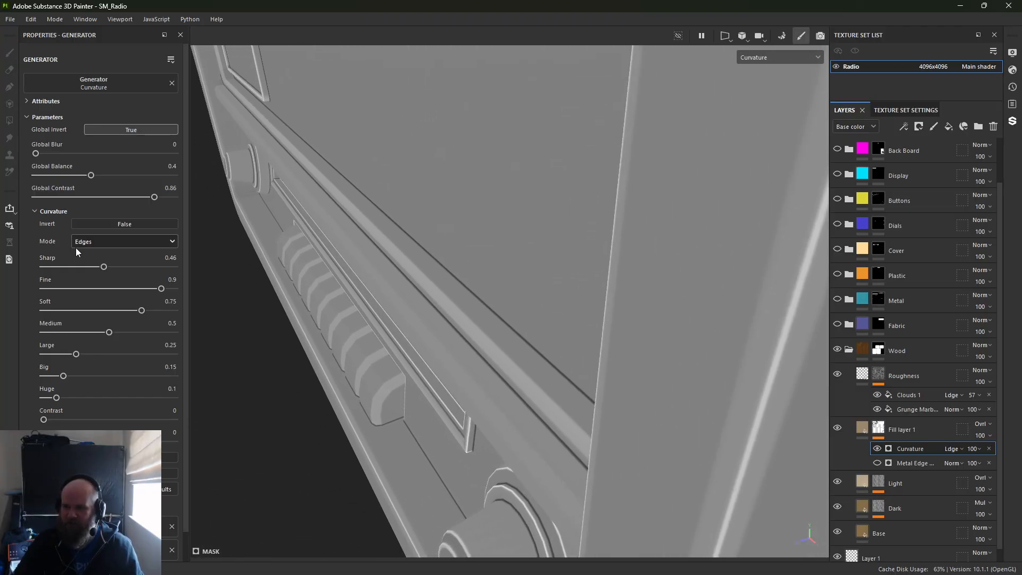
pyautogui.click(96, 243)
pyautogui.click(99, 255)
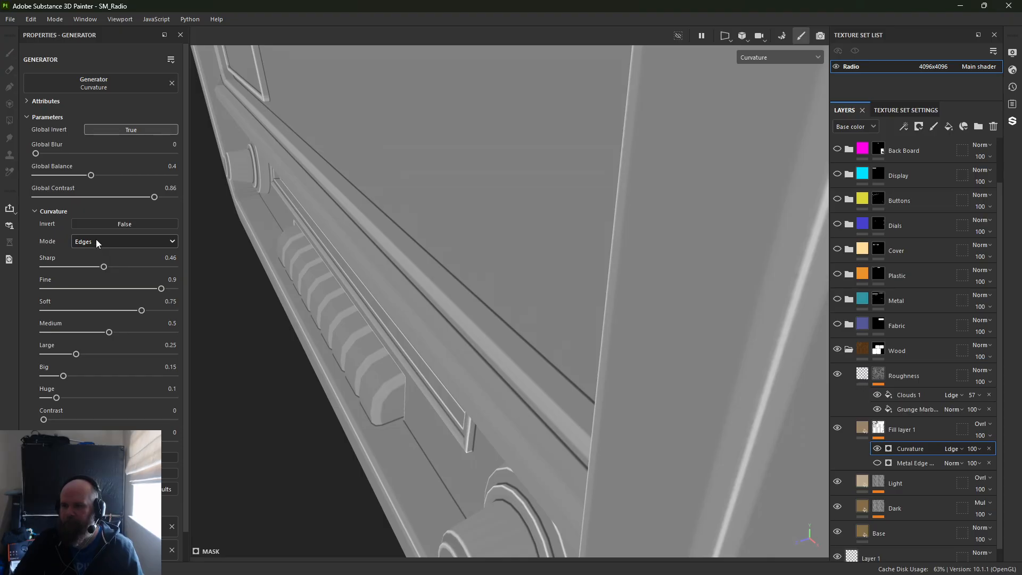
pyautogui.press('m')
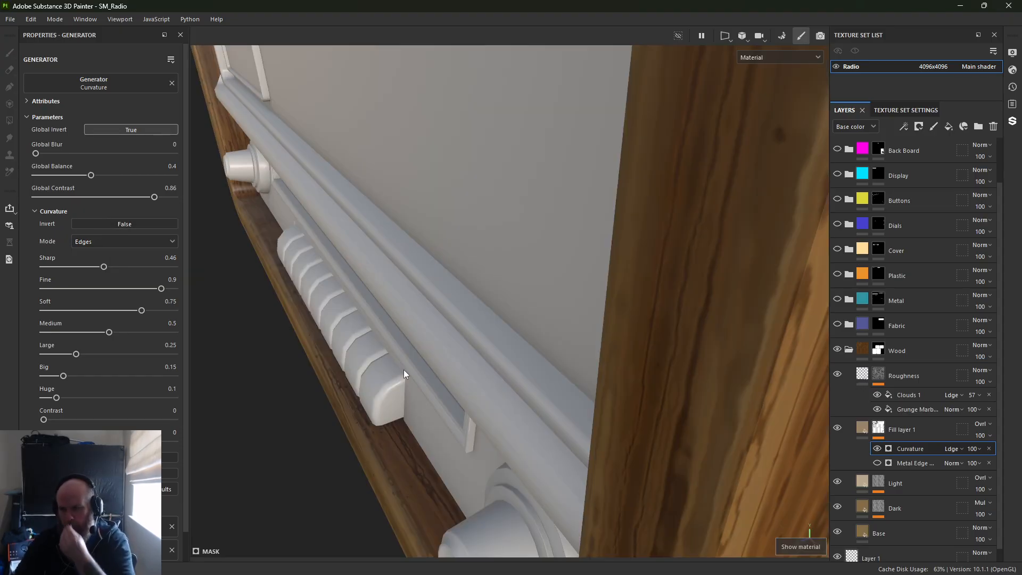
pyautogui.scroll(-5, 399, 366)
pyautogui.keyDown('ctrl'); pyautogui.keyDown('alt'); pyautogui.moveTo(381, 315); pyautogui.dragTo(388, 365); pyautogui.keyUp('alt'); pyautogui.keyUp('ctrl')
pyautogui.press('c')
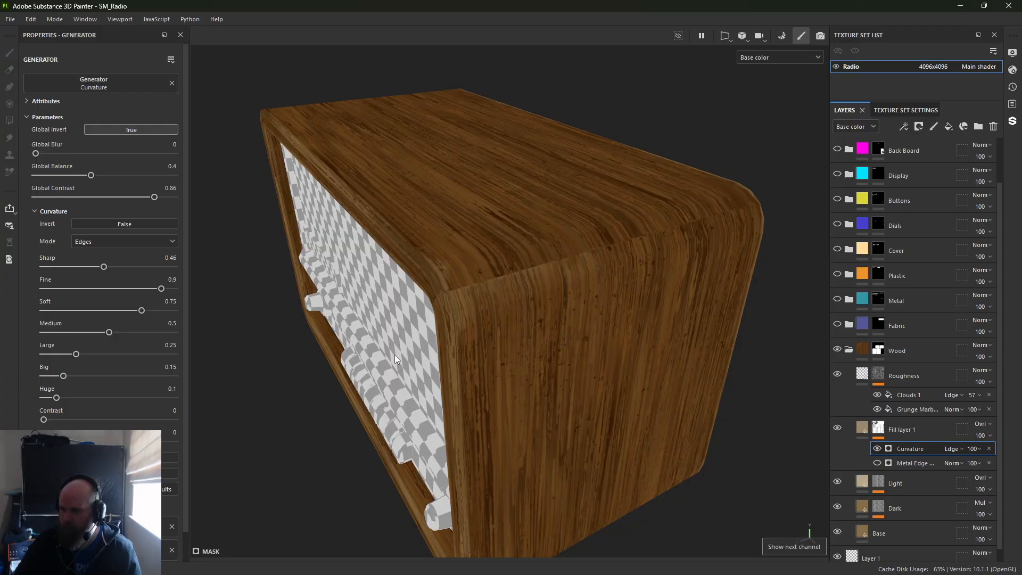
pyautogui.scroll(3, 394, 355)
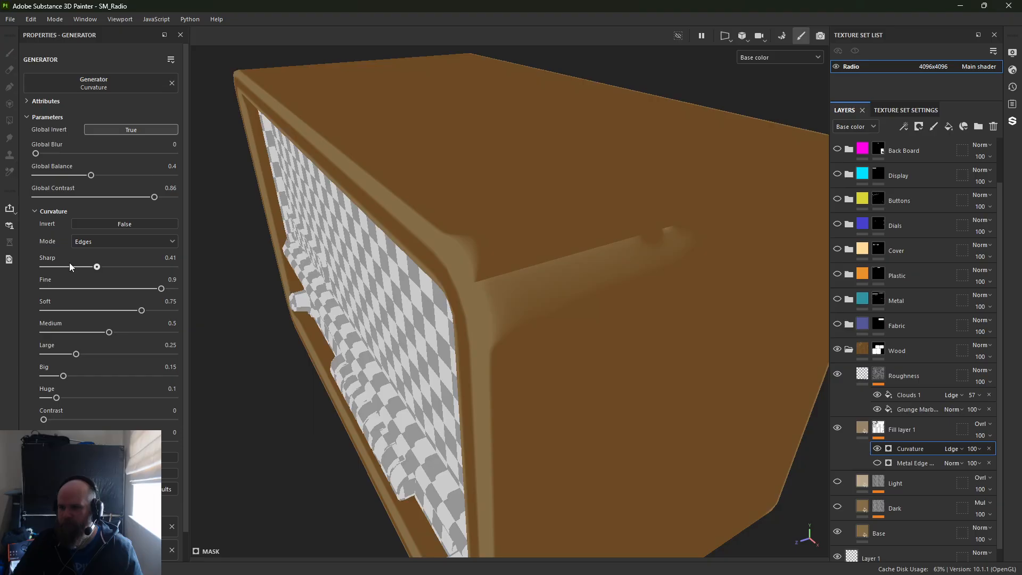
# Set the Curvature generator's Sharp, Fine, Soft, Medium, Large, Big, and Huge values to 0
pyautogui.moveTo(69, 263); pyautogui.dragTo(40, 265)
pyautogui.moveTo(92, 285); pyautogui.dragTo(42, 287)
pyautogui.moveTo(98, 310); pyautogui.dragTo(40, 311)
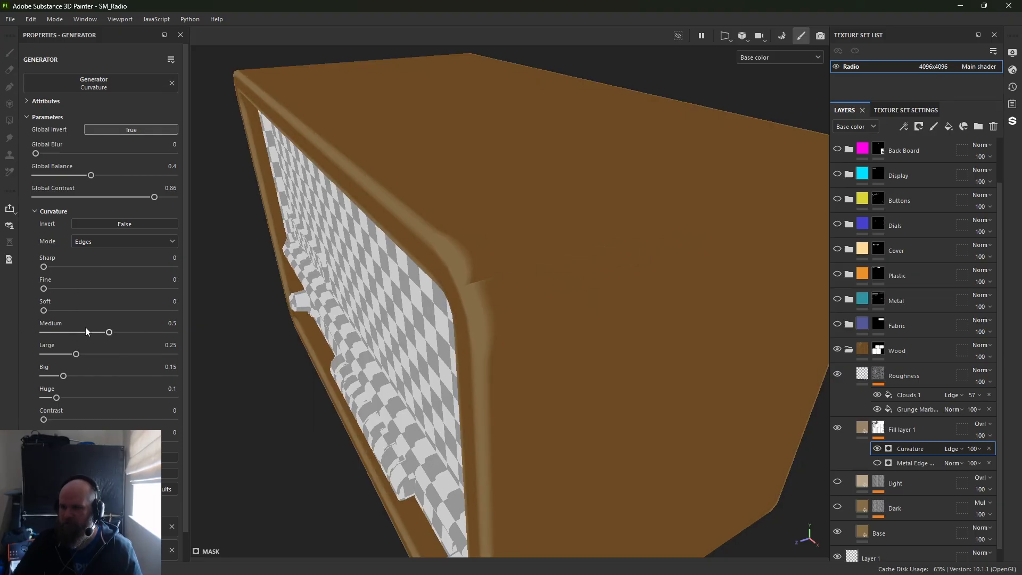
pyautogui.moveTo(109, 332); pyautogui.dragTo(42, 332)
pyautogui.moveTo(62, 375); pyautogui.dragTo(39, 399)
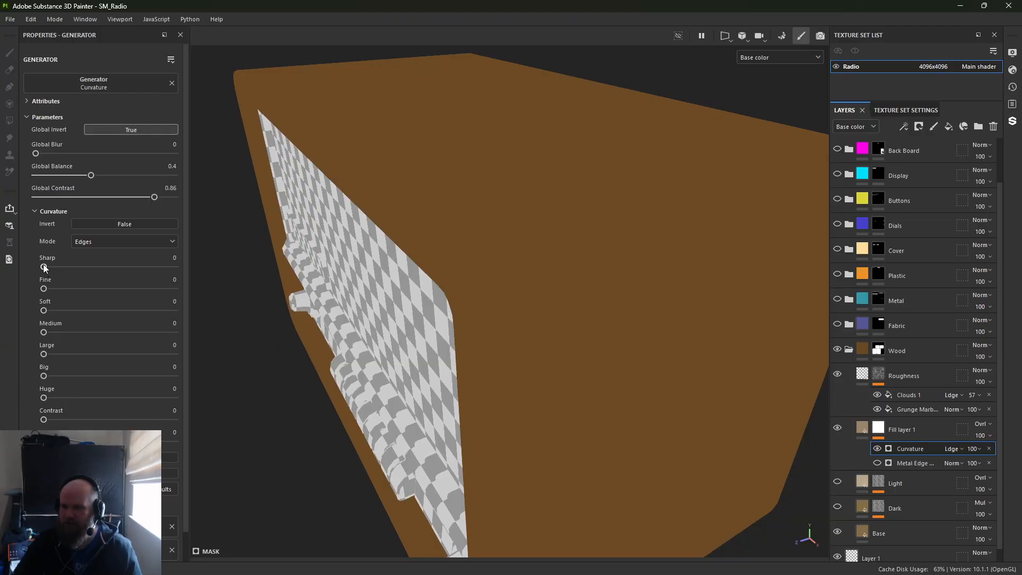
# Test the Curvature generator's Sharp level across its range, return it to 0, and set Fine to 0.49
pyautogui.moveTo(175, 267); pyautogui.dragTo(133, 267)
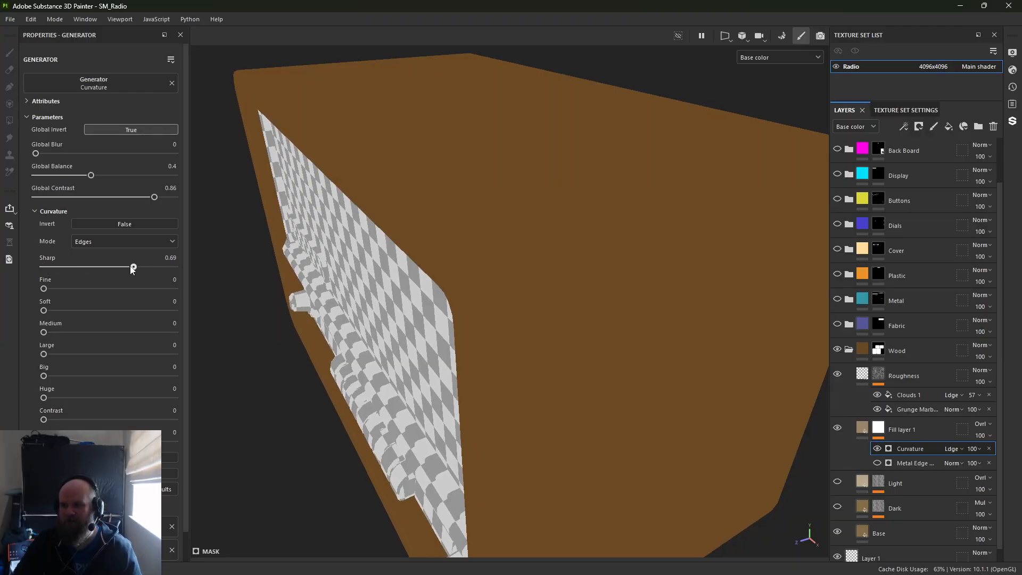
pyautogui.moveTo(261, 266); pyautogui.dragTo(37, 286)
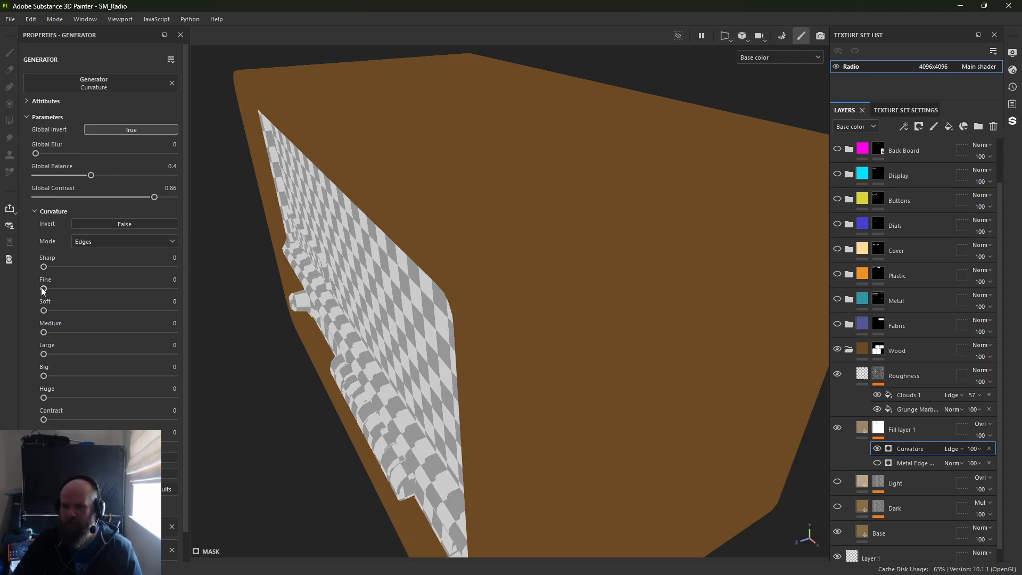
pyautogui.moveTo(168, 288); pyautogui.dragTo(250, 291)
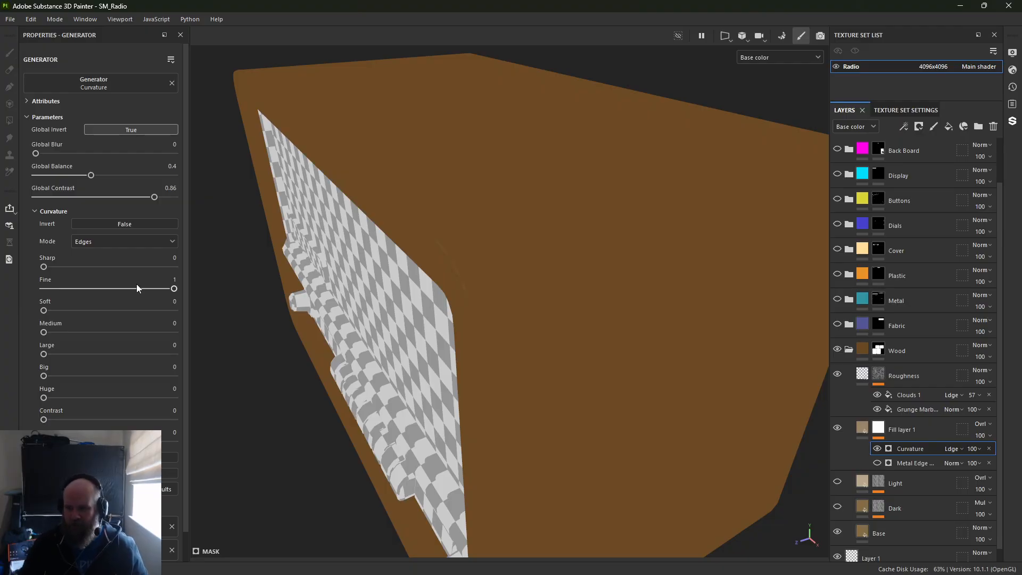
pyautogui.moveTo(114, 292); pyautogui.dragTo(108, 298)
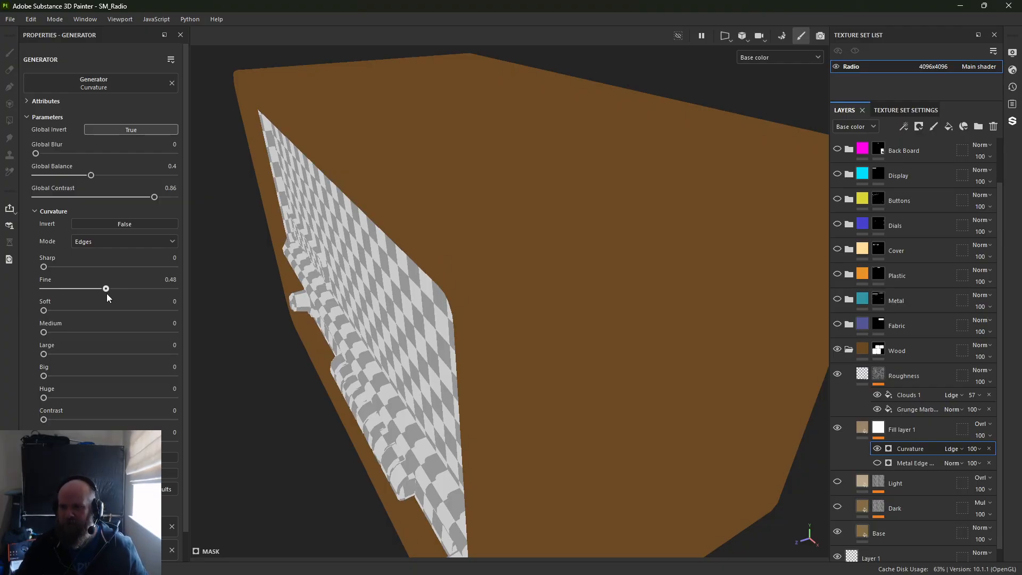
# Set the Curvature generator's Soft to 0.48, Medium to 0.6, Large to 0.23, Big to 0.18, and Huge to 0.03
pyautogui.moveTo(44, 311); pyautogui.dragTo(165, 311)
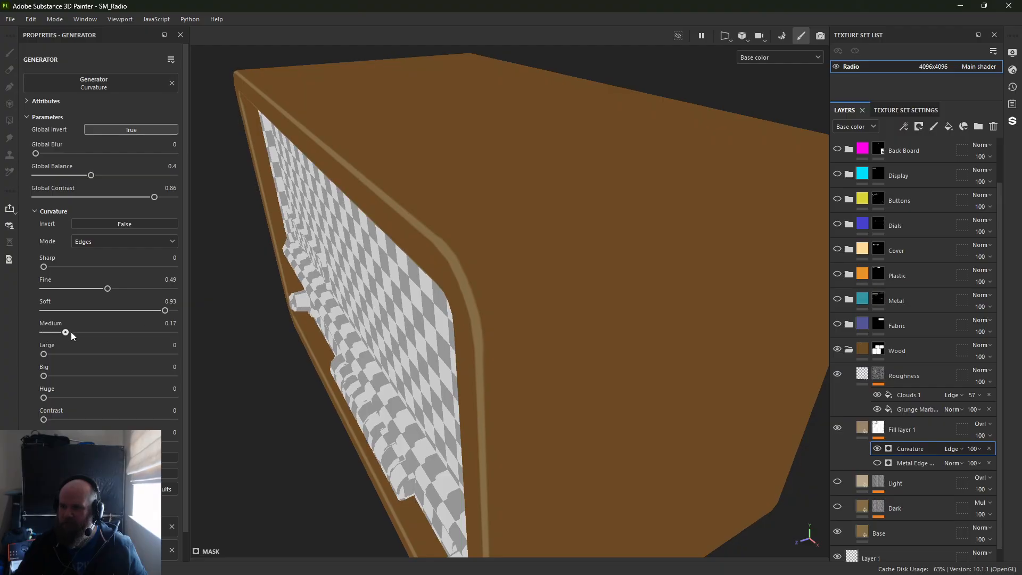
pyautogui.moveTo(71, 332); pyautogui.dragTo(107, 310)
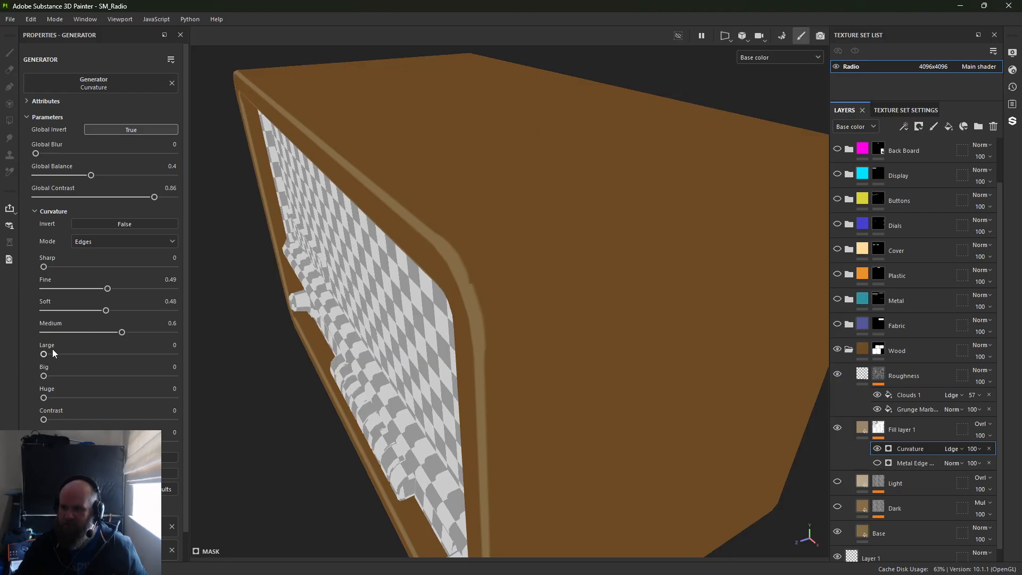
pyautogui.moveTo(52, 351); pyautogui.dragTo(42, 420)
pyautogui.moveTo(108, 441)
pyautogui.mouseDown()
pyautogui.moveTo(91, 442)
pyautogui.moveTo(106, 442)
pyautogui.mouseUp()
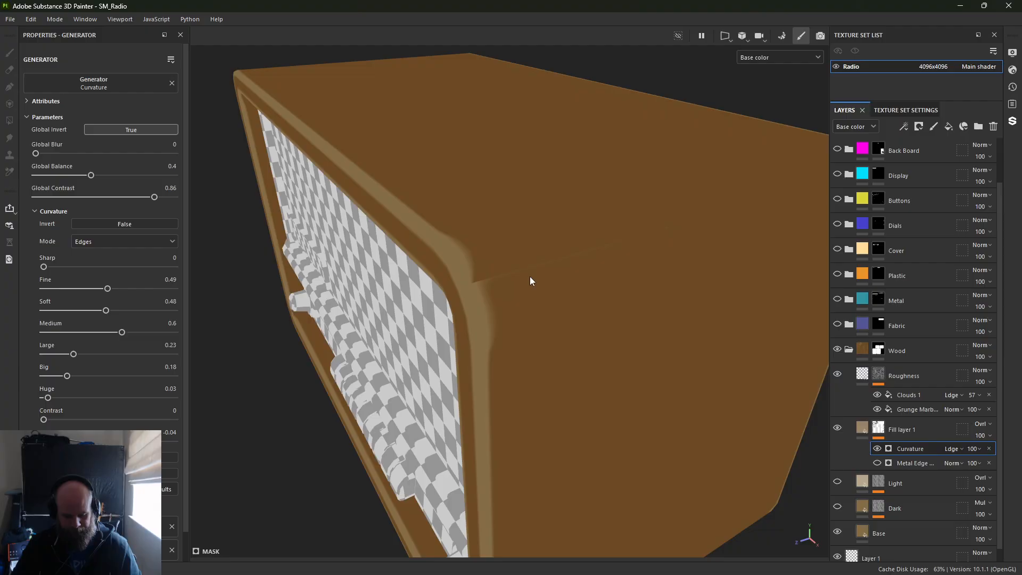
# Show the cabinet in the material view and make Fill layer 1's Metal Edge Wear generator visible again
pyautogui.press('m')
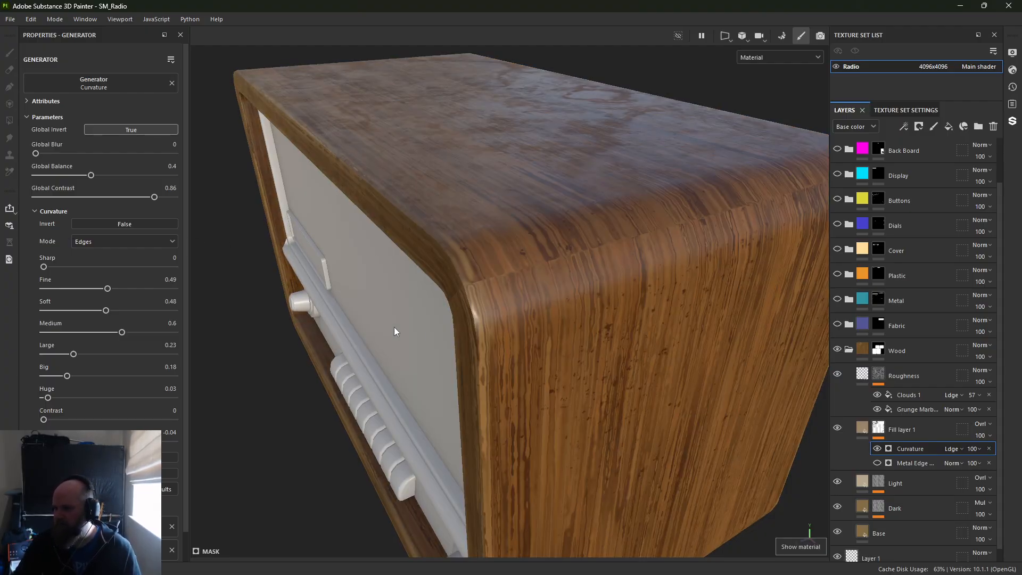
pyautogui.keyDown('alt'); pyautogui.moveTo(394, 327); pyautogui.dragTo(432, 237); pyautogui.keyUp('alt')
pyautogui.click(880, 463)
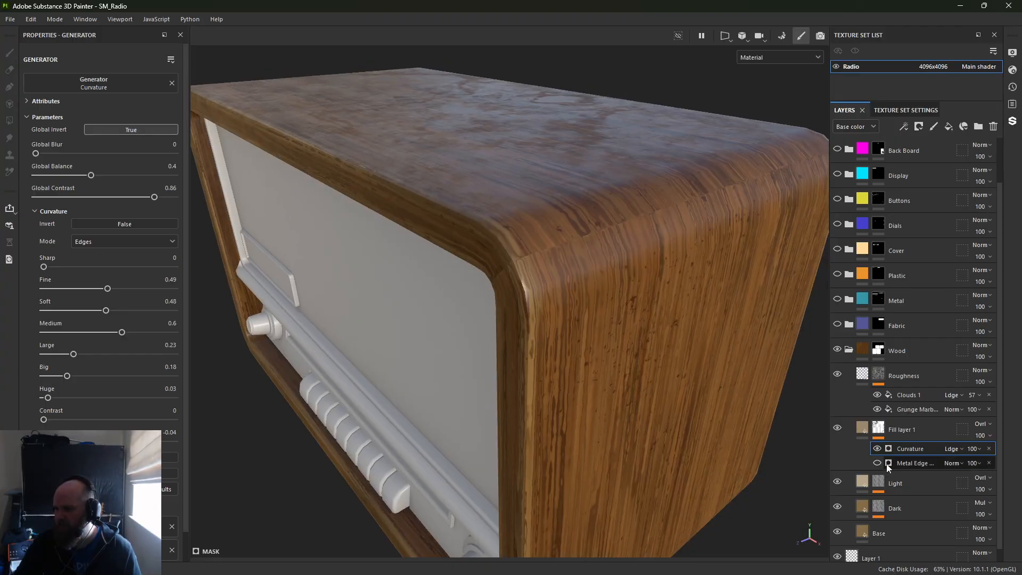
pyautogui.keyDown('alt'); pyautogui.moveTo(584, 280); pyautogui.dragTo(793, 448, button='right'); pyautogui.keyUp('alt')
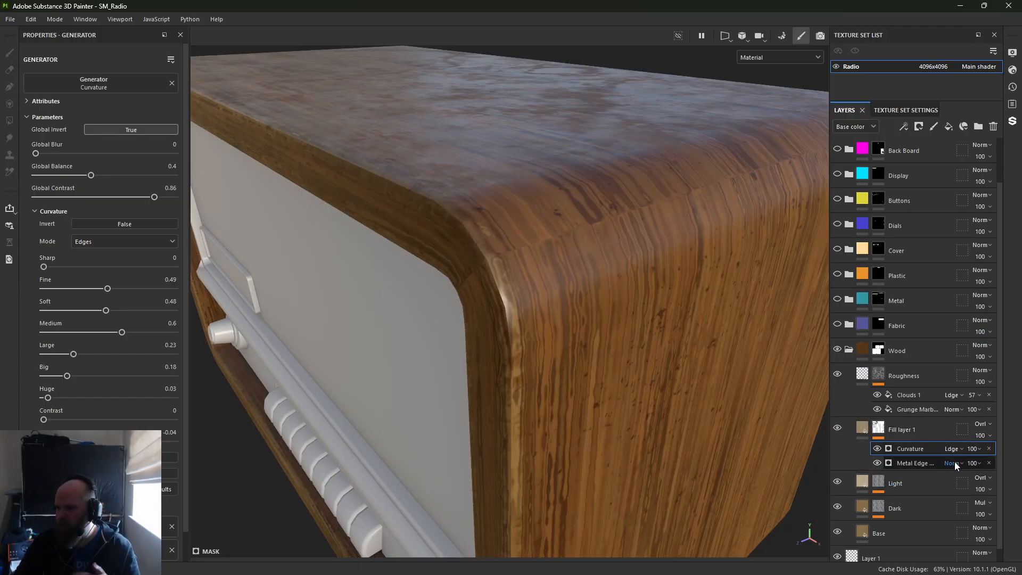
# Enable the roughness channel on Fill layer 1 and set its roughness to 0.3917
pyautogui.click(861, 428)
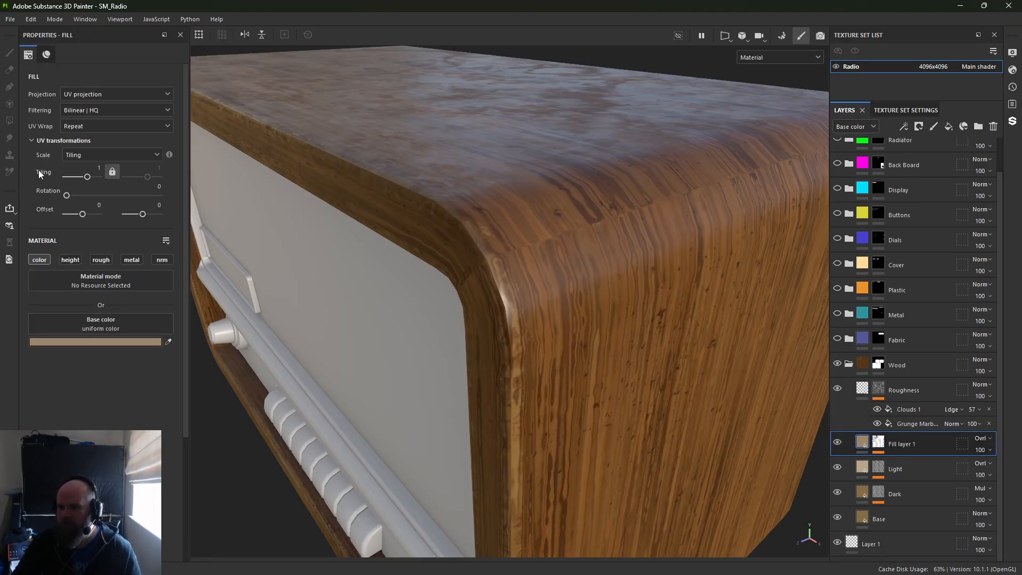
pyautogui.click(99, 260)
pyautogui.moveTo(67, 390); pyautogui.dragTo(91, 390)
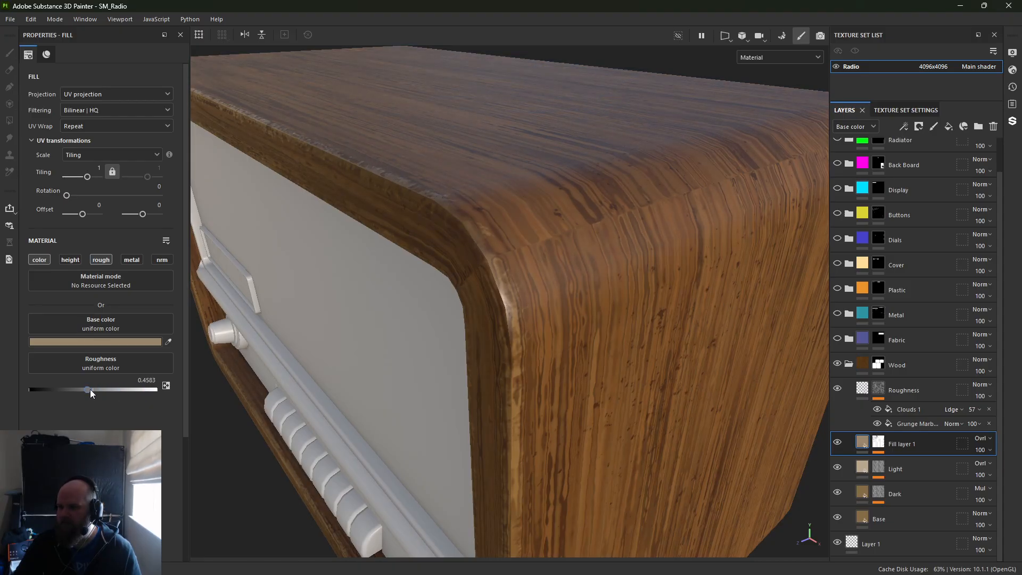
pyautogui.keyDown('alt'); pyautogui.moveTo(535, 367); pyautogui.dragTo(571, 367); pyautogui.keyUp('alt')
pyautogui.moveTo(91, 391)
pyautogui.mouseDown()
pyautogui.moveTo(71, 384)
pyautogui.moveTo(85, 390)
pyautogui.mouseUp()
# Try a height value of -0.1083 on Fill layer 1, comparing the height channel on and off
pyautogui.click(70, 259)
pyautogui.moveTo(116, 387); pyautogui.dragTo(86, 387)
pyautogui.click(73, 260)
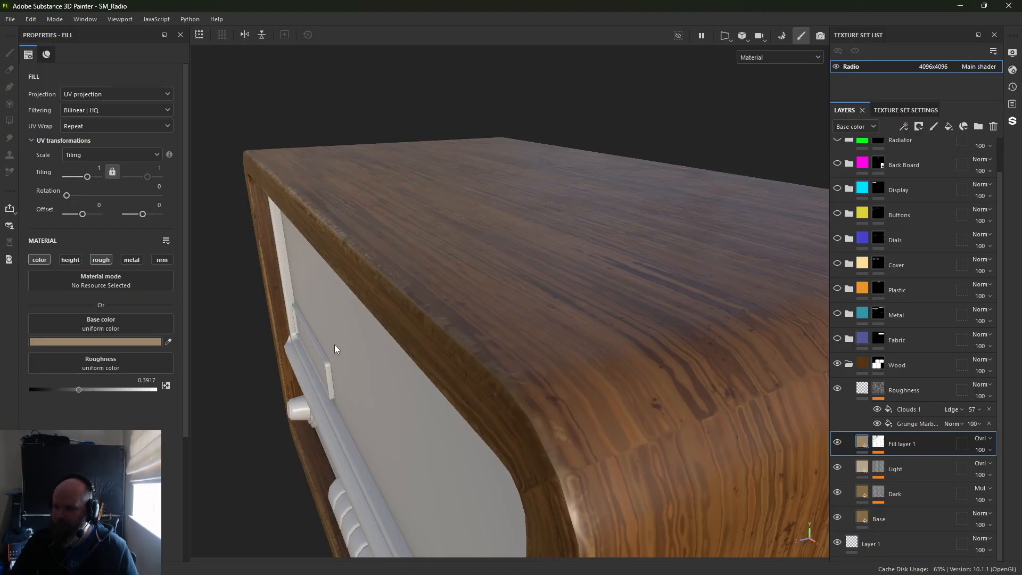
pyautogui.click(71, 260)
pyautogui.keyDown('alt'); pyautogui.moveTo(376, 378); pyautogui.dragTo(193, 299, button='right'); pyautogui.keyUp('alt')
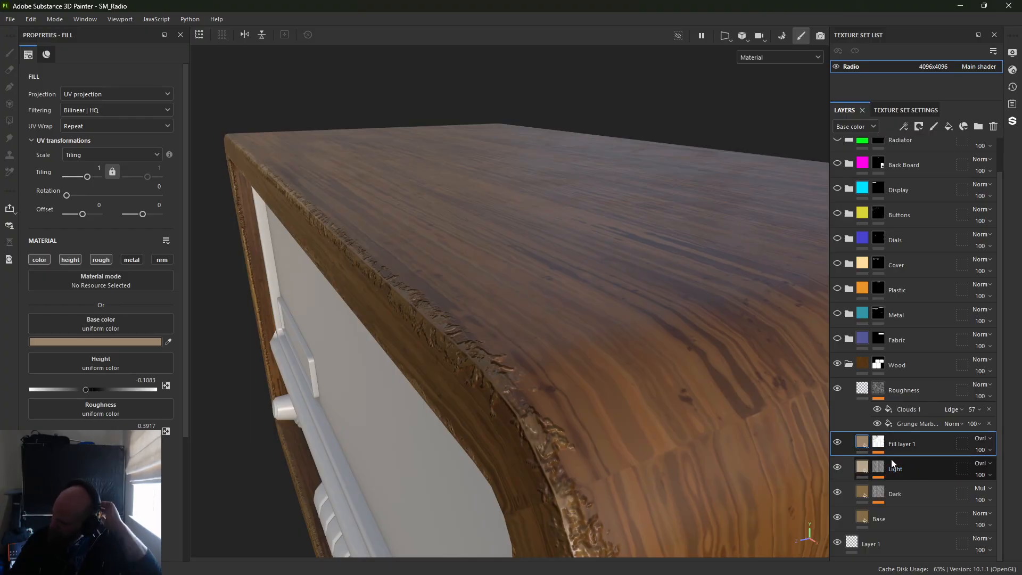
pyautogui.click(70, 259)
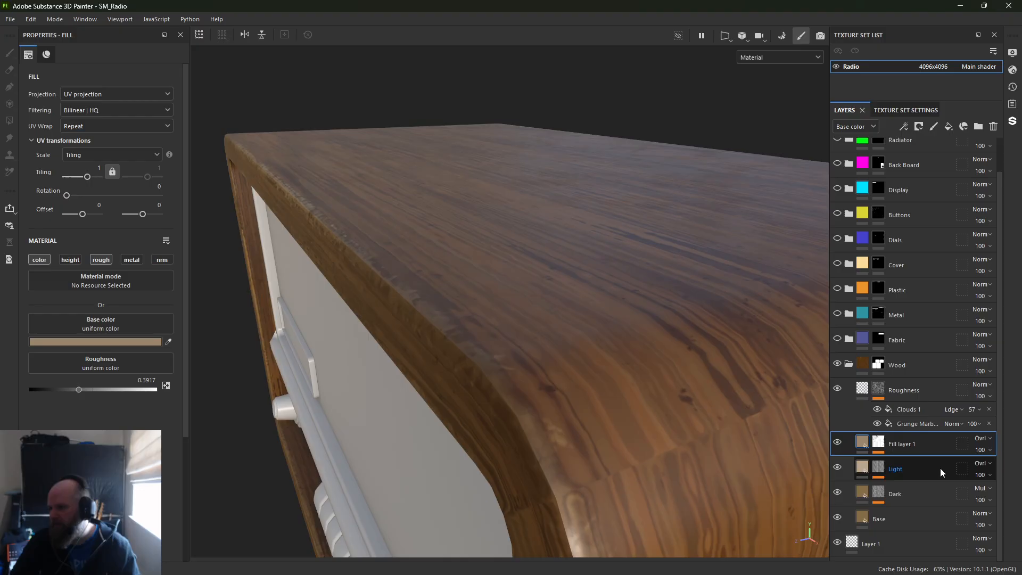
# Move the Light layer below the Dark layer in the Wood folder
pyautogui.click(887, 472)
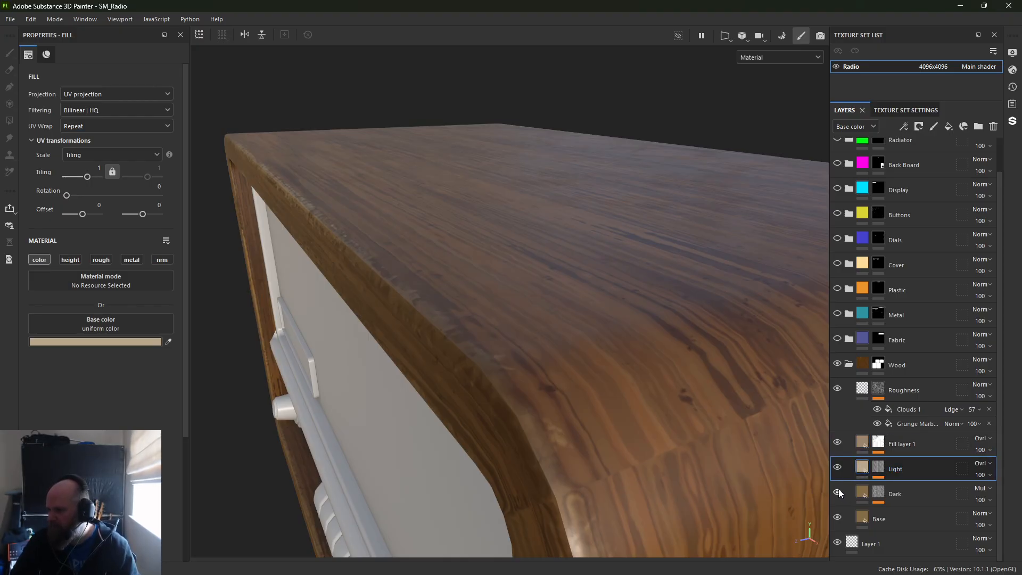
pyautogui.moveTo(922, 472); pyautogui.dragTo(923, 498)
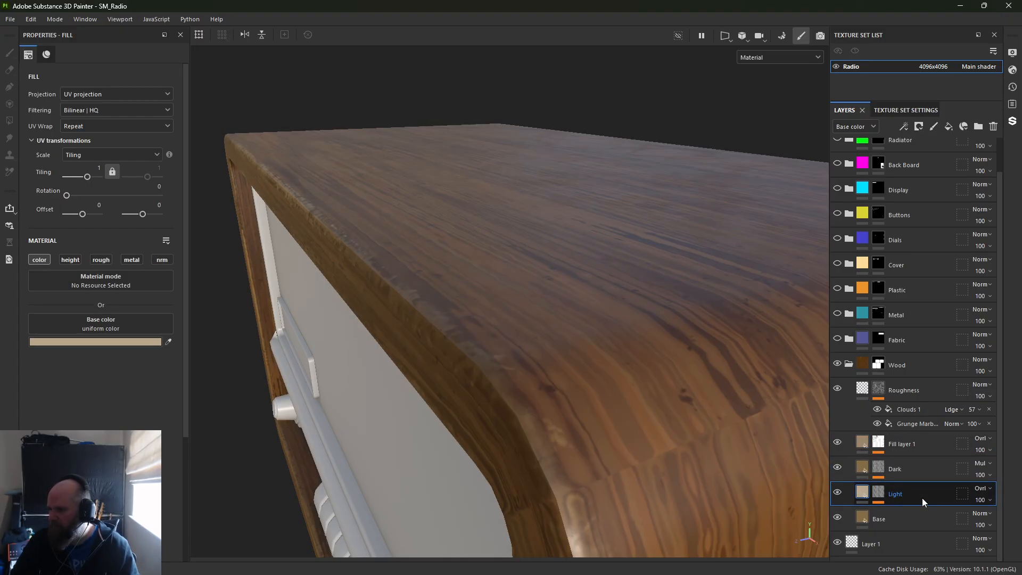
# Add a Metal Edge Wear generator to the Dark layer's mask with Linear dodge (Add) blending
pyautogui.click(862, 473)
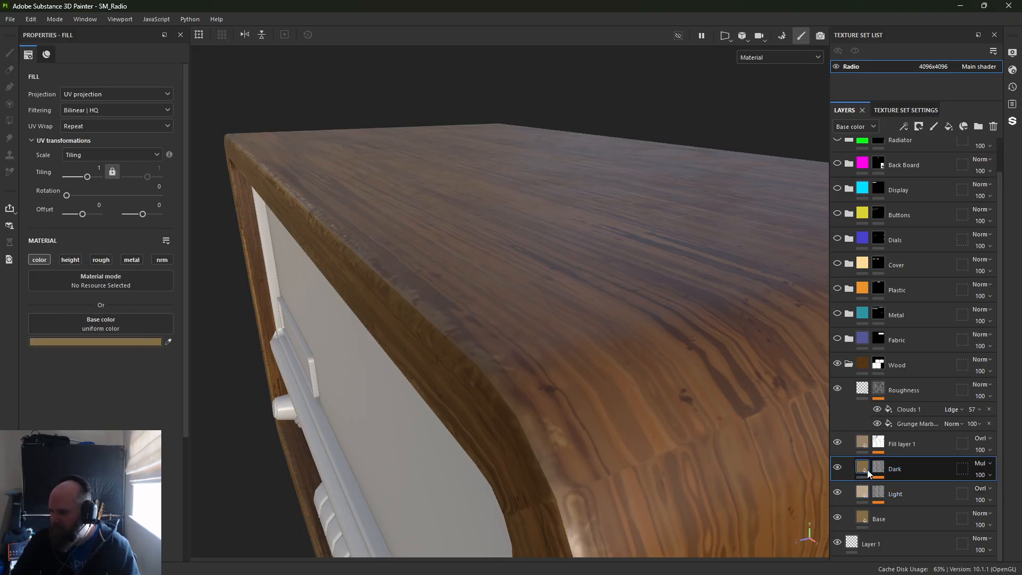
pyautogui.click(879, 468)
pyautogui.rightClick(880, 467)
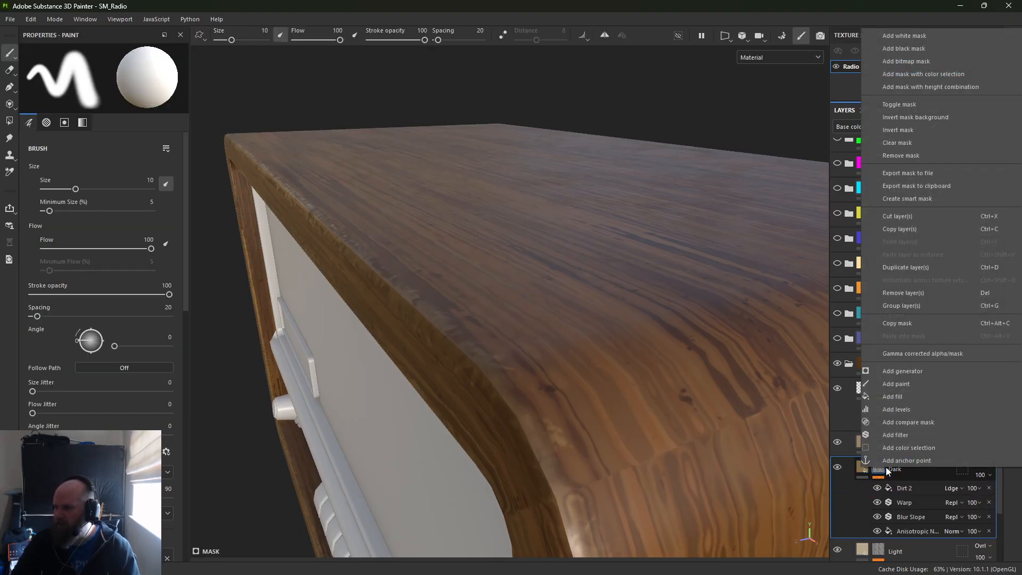
pyautogui.click(920, 379)
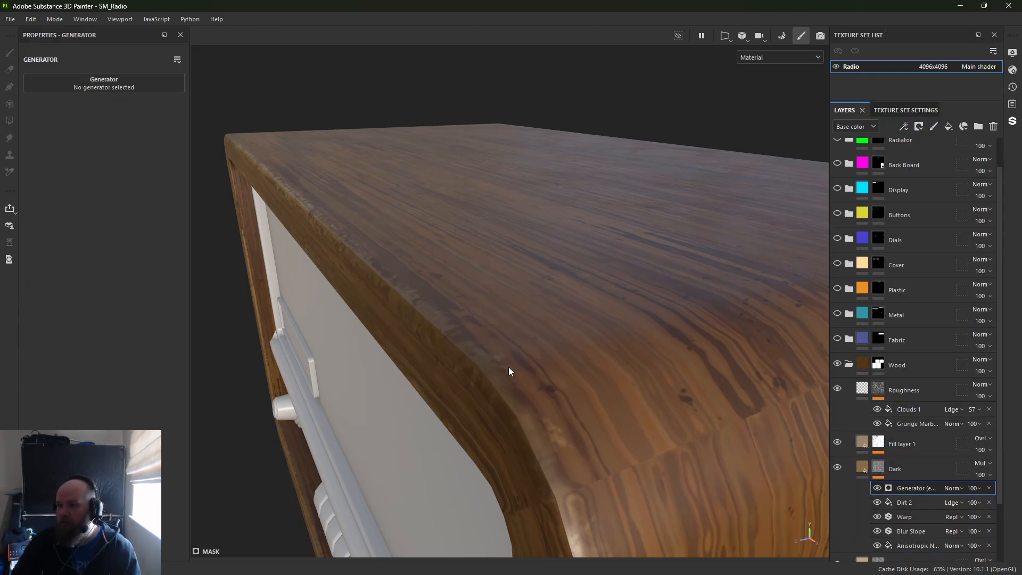
pyautogui.click(957, 488)
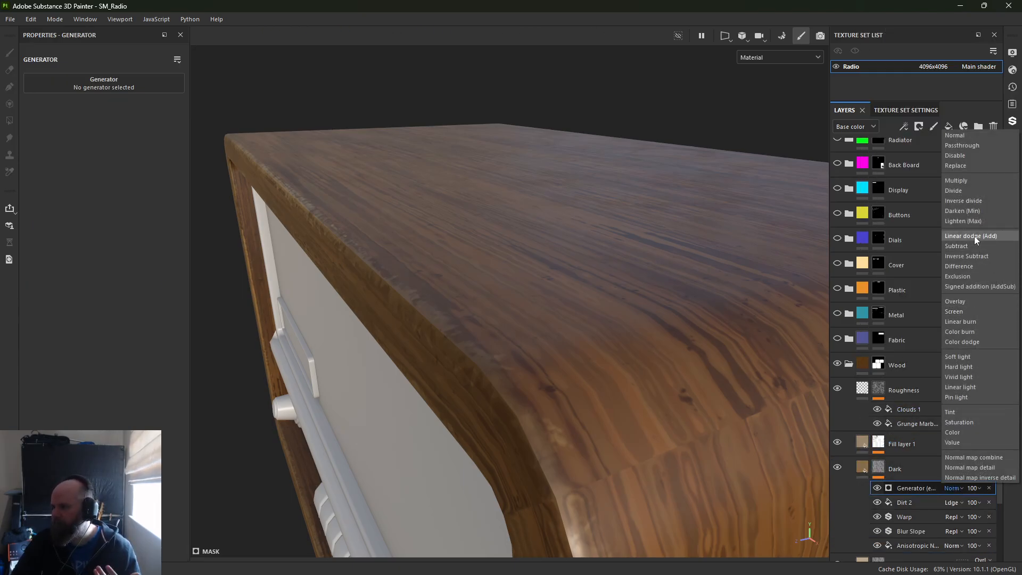
pyautogui.click(975, 235)
pyautogui.click(47, 91)
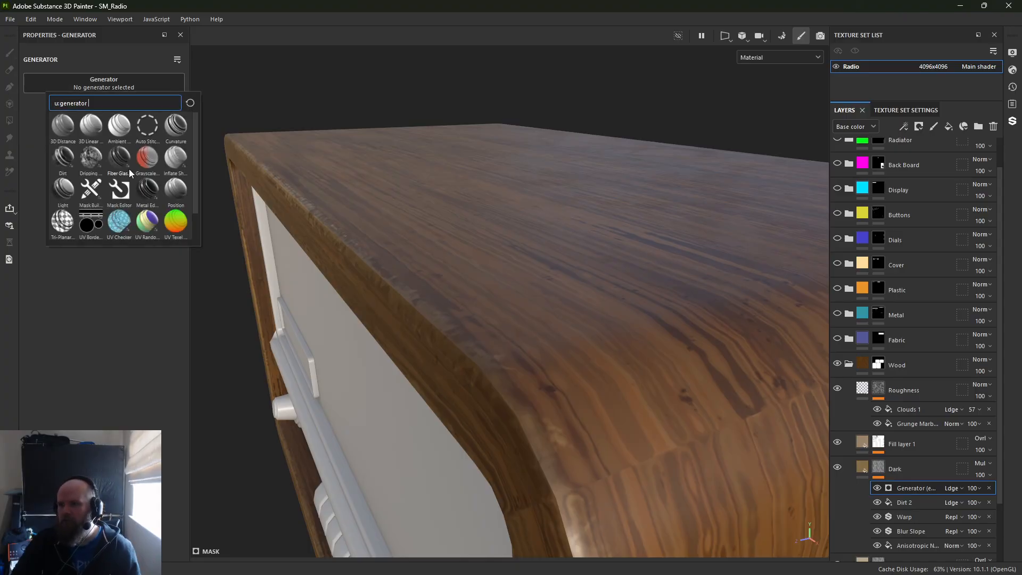
pyautogui.click(146, 192)
# Invert the Dark layer's Metal Edge Wear generator and set its blending mode to Multiply
pyautogui.keyDown('alt'); pyautogui.moveTo(461, 315); pyautogui.dragTo(384, 191); pyautogui.keyUp('alt')
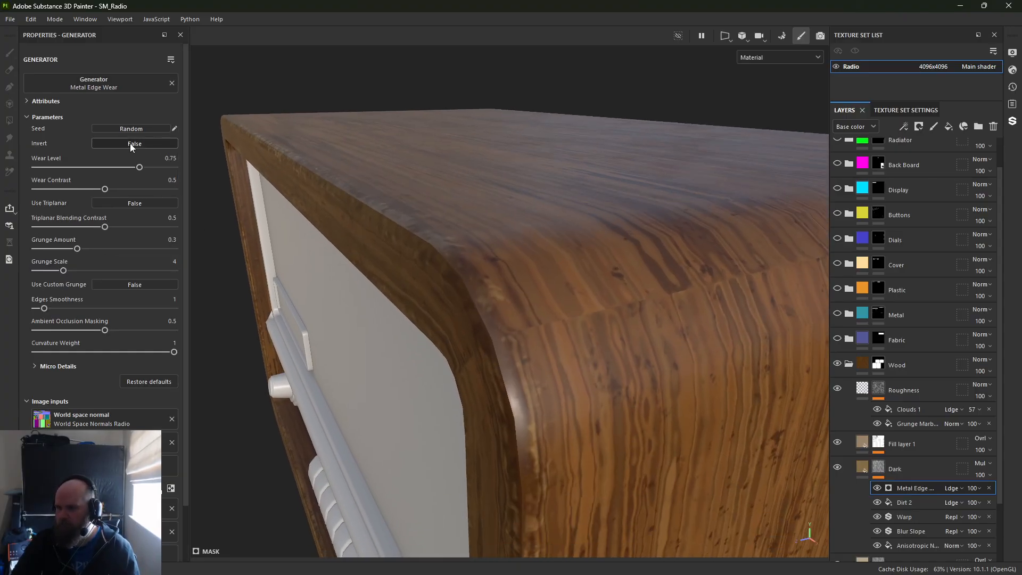
pyautogui.click(131, 144)
pyautogui.keyDown('alt'); pyautogui.moveTo(382, 233); pyautogui.dragTo(418, 237); pyautogui.keyUp('alt')
pyautogui.click(956, 491)
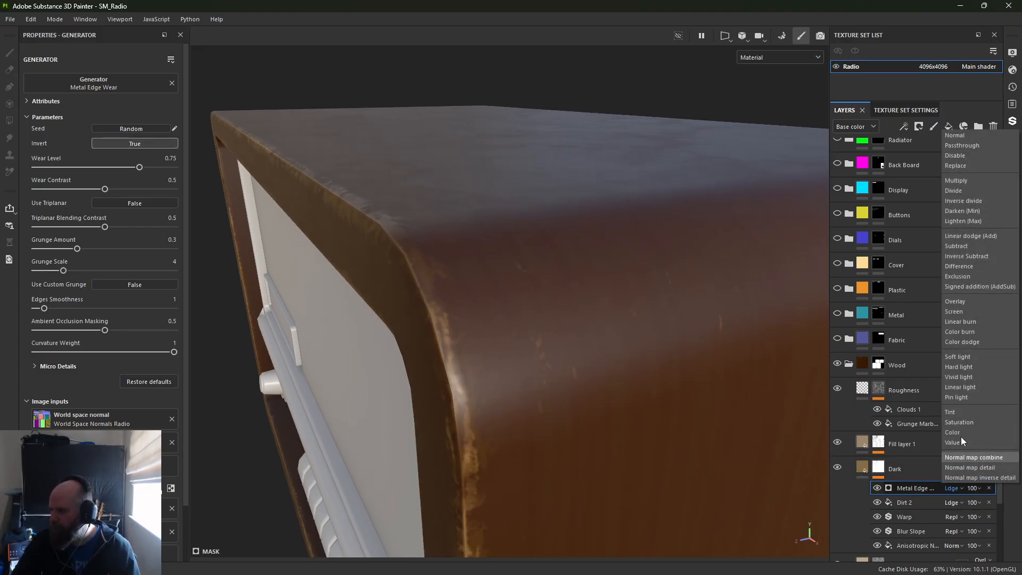
pyautogui.click(967, 135)
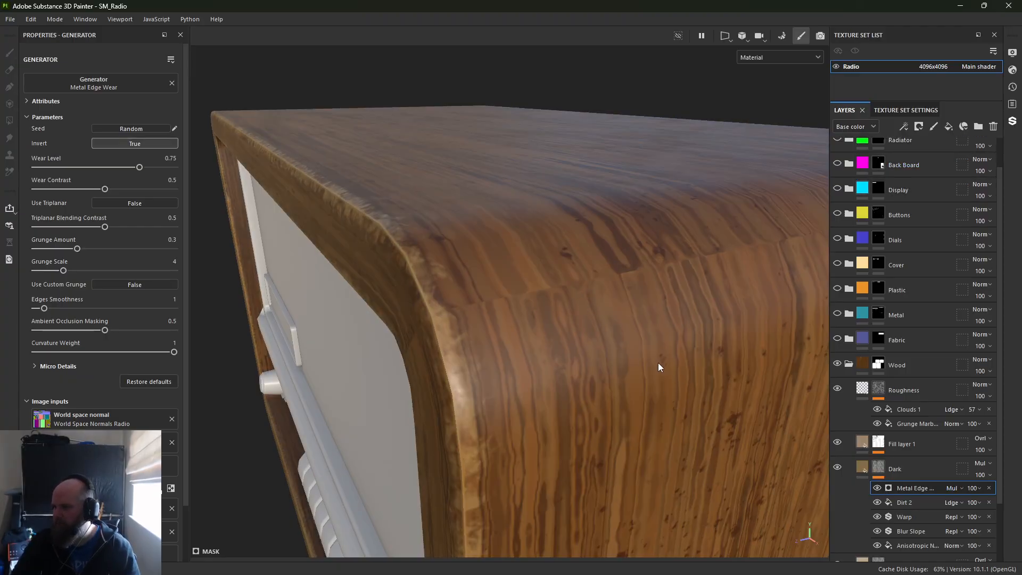
# Examine the cabinet's edges from several angles and compare the Dark layer's Metal Edge Wear generator on and off
pyautogui.keyDown('alt'); pyautogui.moveTo(658, 362); pyautogui.dragTo(404, 234, button='right'); pyautogui.keyUp('alt')
pyautogui.keyDown('alt'); pyautogui.moveTo(577, 336); pyautogui.dragTo(229, 4, button='right'); pyautogui.keyUp('alt')
pyautogui.keyDown('alt'); pyautogui.moveTo(228, 3); pyautogui.dragTo(414, 296); pyautogui.keyUp('alt')
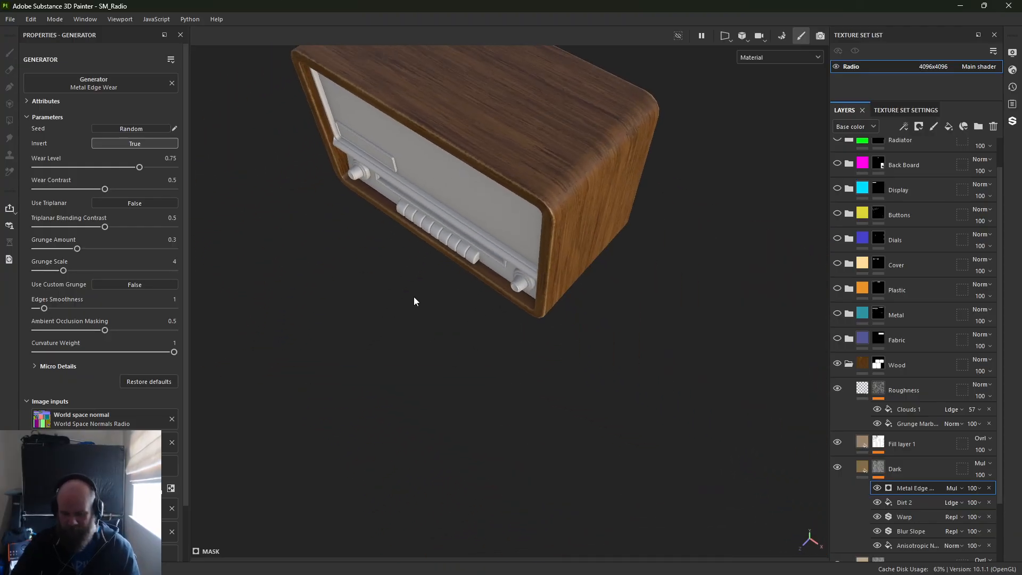
pyautogui.keyDown('alt'); pyautogui.moveTo(571, 242); pyautogui.dragTo(426, 175); pyautogui.keyUp('alt')
pyautogui.keyDown('alt'); pyautogui.moveTo(426, 176); pyautogui.dragTo(489, 279, button='right'); pyautogui.keyUp('alt')
pyautogui.keyDown('alt'); pyautogui.moveTo(489, 280); pyautogui.dragTo(341, 349, button='middle'); pyautogui.keyUp('alt')
pyautogui.keyDown('alt'); pyautogui.moveTo(341, 349); pyautogui.dragTo(450, 326); pyautogui.keyUp('alt')
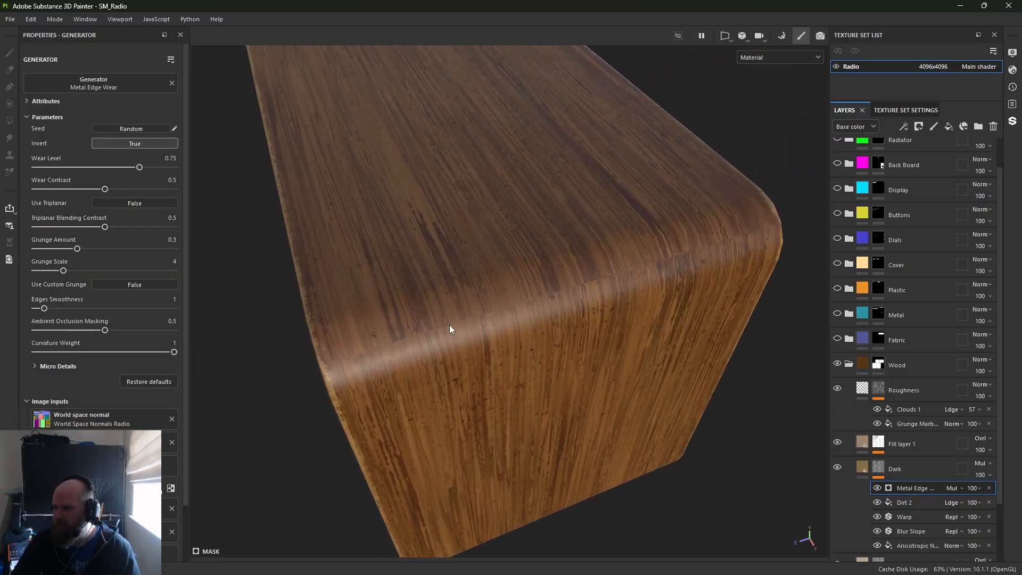
pyautogui.click(878, 488)
pyautogui.click(878, 489)
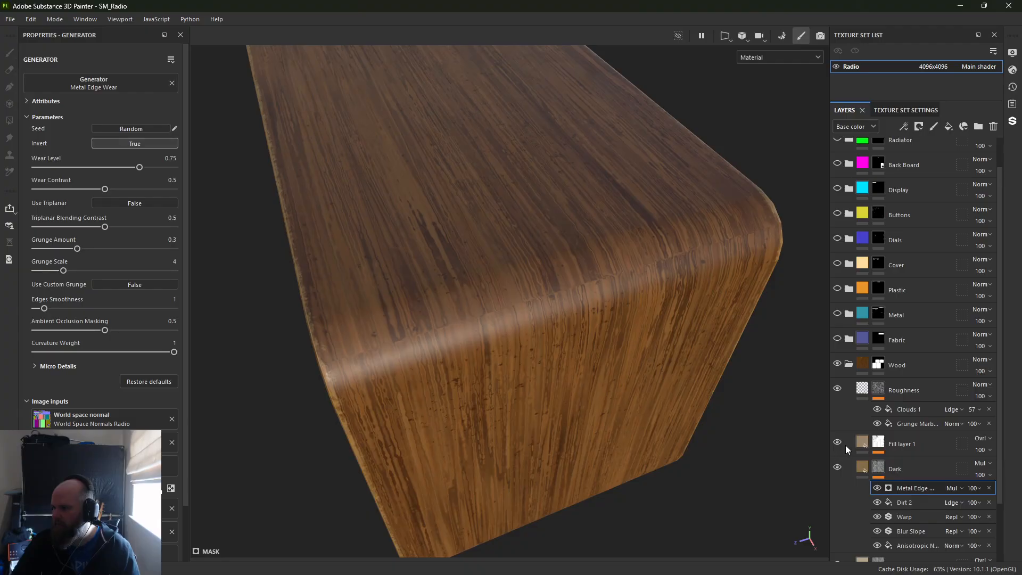
# Set the blending mode of the Curvature generator in Fill layer 1's mask to Multiply
pyautogui.click(879, 443)
pyautogui.click(877, 464)
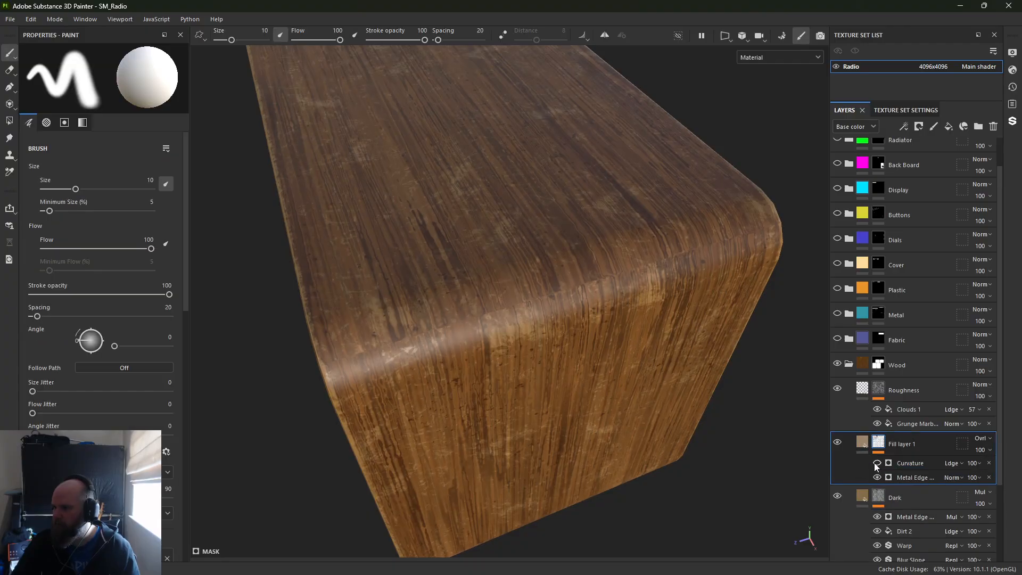
pyautogui.click(911, 465)
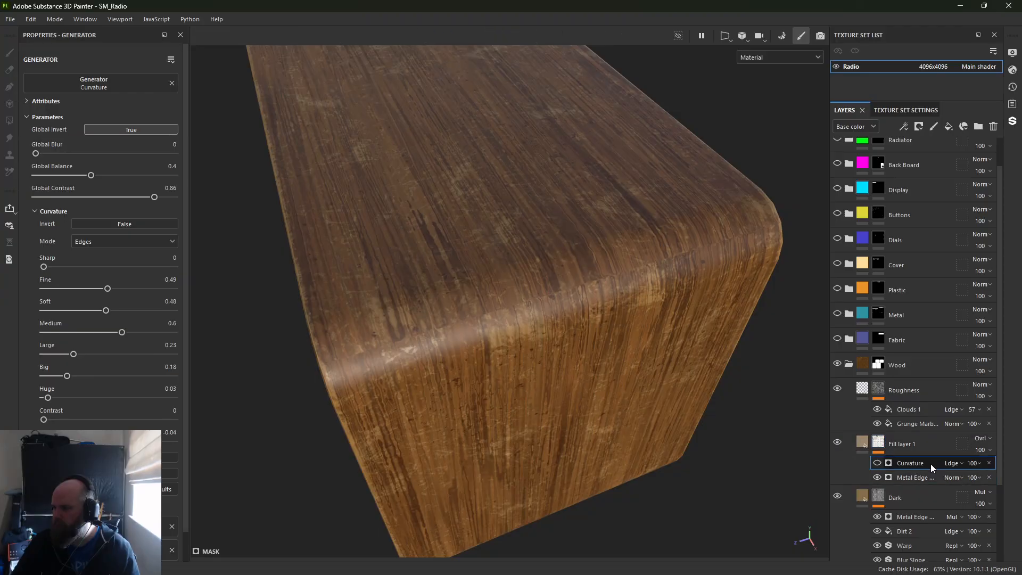
pyautogui.click(952, 463)
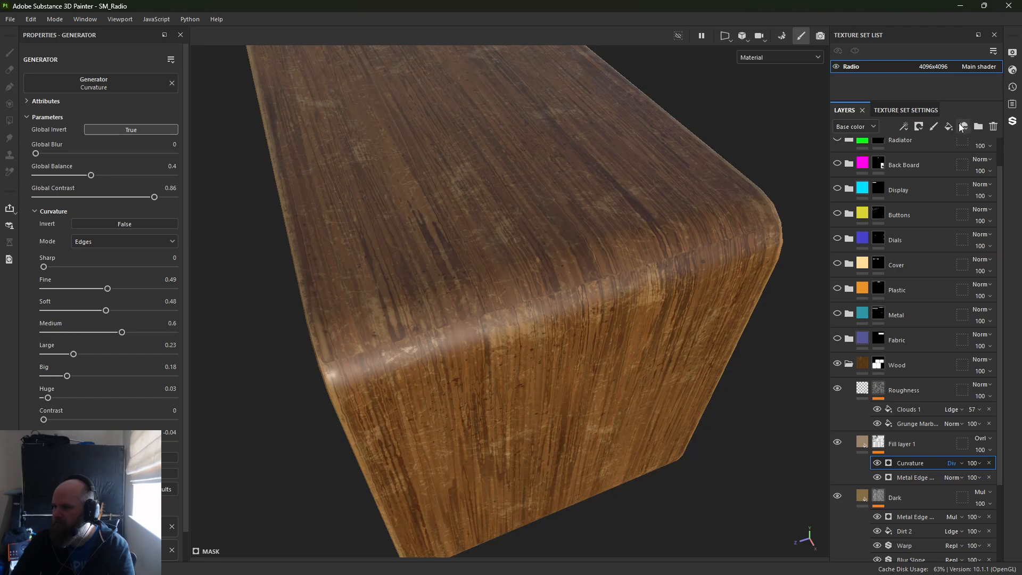
pyautogui.keyDown('alt'); pyautogui.moveTo(582, 446); pyautogui.dragTo(696, 178); pyautogui.keyUp('alt')
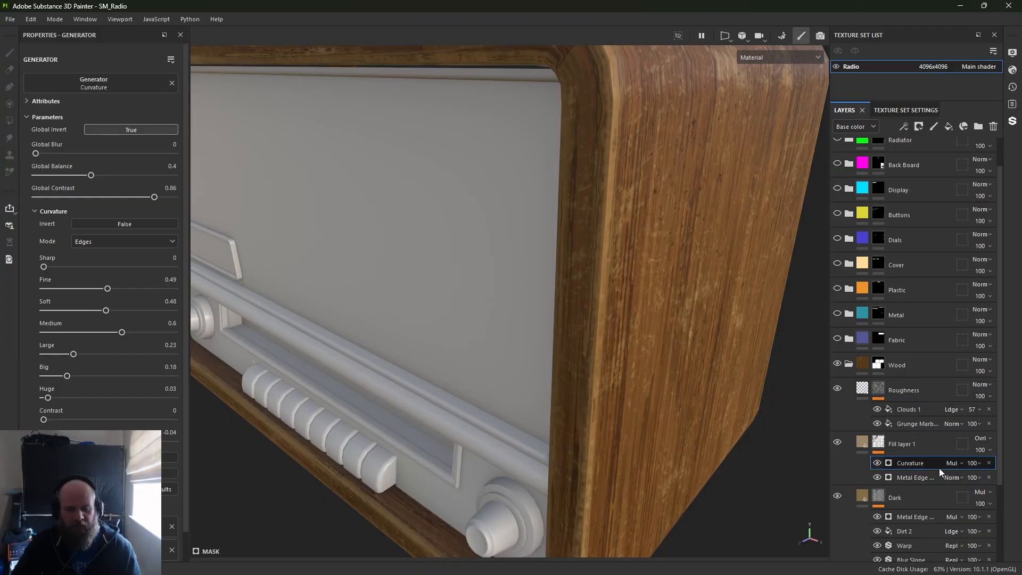
# Examine the wear on the cabinet's front frame, side panel and rounded upper corner from several angles
pyautogui.keyDown('alt'); pyautogui.moveTo(693, 341); pyautogui.dragTo(501, 350); pyautogui.keyUp('alt')
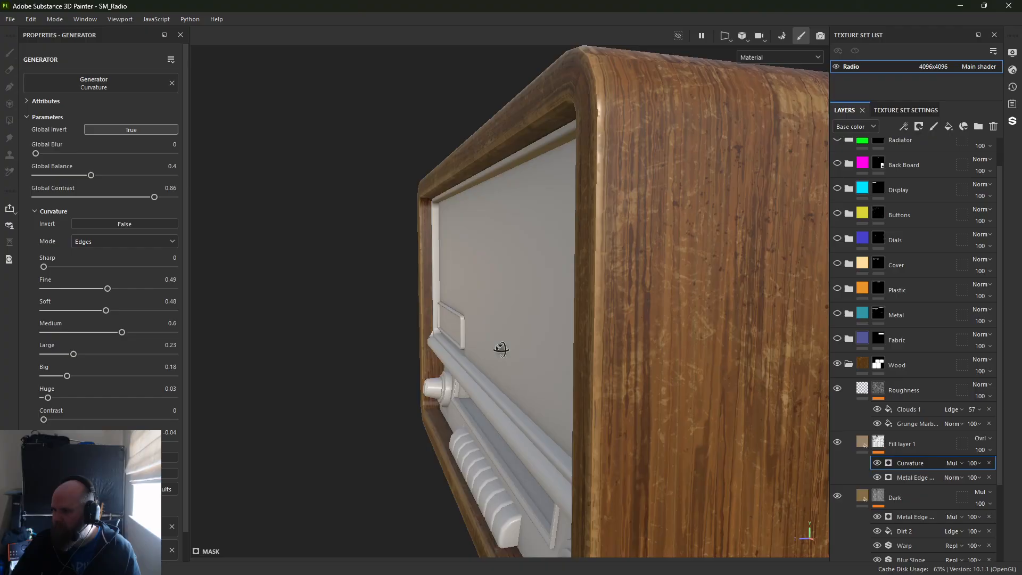
pyautogui.keyDown('alt'); pyautogui.moveTo(501, 349); pyautogui.dragTo(413, 269, button='right'); pyautogui.keyUp('alt')
pyautogui.keyDown('alt'); pyautogui.moveTo(413, 270); pyautogui.dragTo(338, 87, button='middle'); pyautogui.keyUp('alt')
pyautogui.keyDown('alt'); pyautogui.moveTo(338, 87); pyautogui.dragTo(465, 187); pyautogui.keyUp('alt')
pyautogui.keyDown('alt'); pyautogui.moveTo(466, 186); pyautogui.dragTo(554, 315, button='middle'); pyautogui.keyUp('alt')
pyautogui.keyDown('alt'); pyautogui.moveTo(553, 314); pyautogui.dragTo(846, 383, button='right'); pyautogui.keyUp('alt')
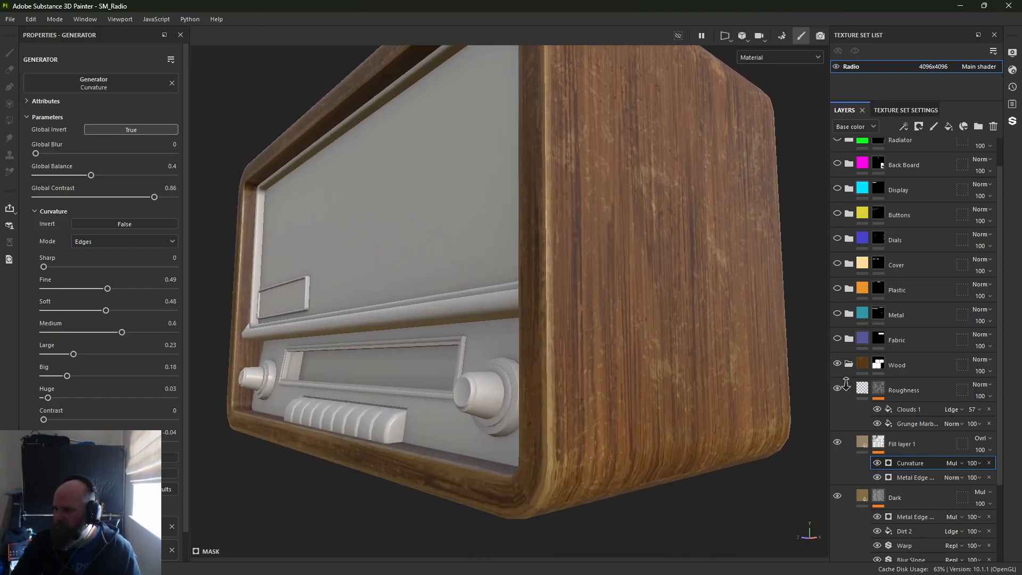
pyautogui.keyDown('alt'); pyautogui.moveTo(730, 251); pyautogui.dragTo(602, 346); pyautogui.keyUp('alt')
pyautogui.keyDown('alt'); pyautogui.moveTo(602, 346); pyautogui.dragTo(575, 404, button='middle'); pyautogui.keyUp('alt')
pyautogui.keyDown('alt'); pyautogui.moveTo(576, 404); pyautogui.dragTo(924, 518, button='right'); pyautogui.keyUp('alt')
pyautogui.keyDown('alt'); pyautogui.moveTo(639, 303); pyautogui.dragTo(607, 325); pyautogui.keyUp('alt')
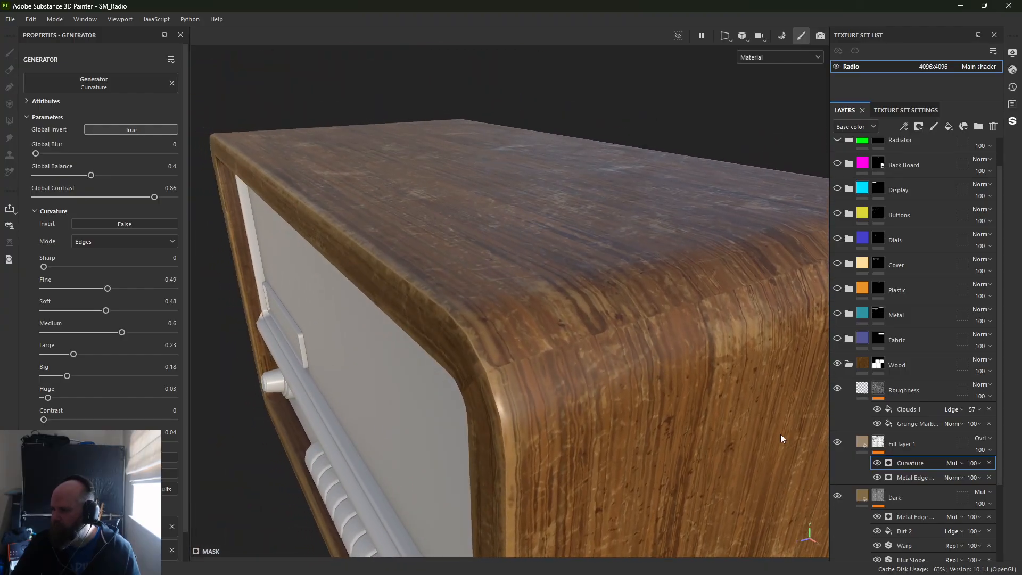
# Enable the height channel on Fill layer 1 and set its height to 0.01
pyautogui.click(865, 444)
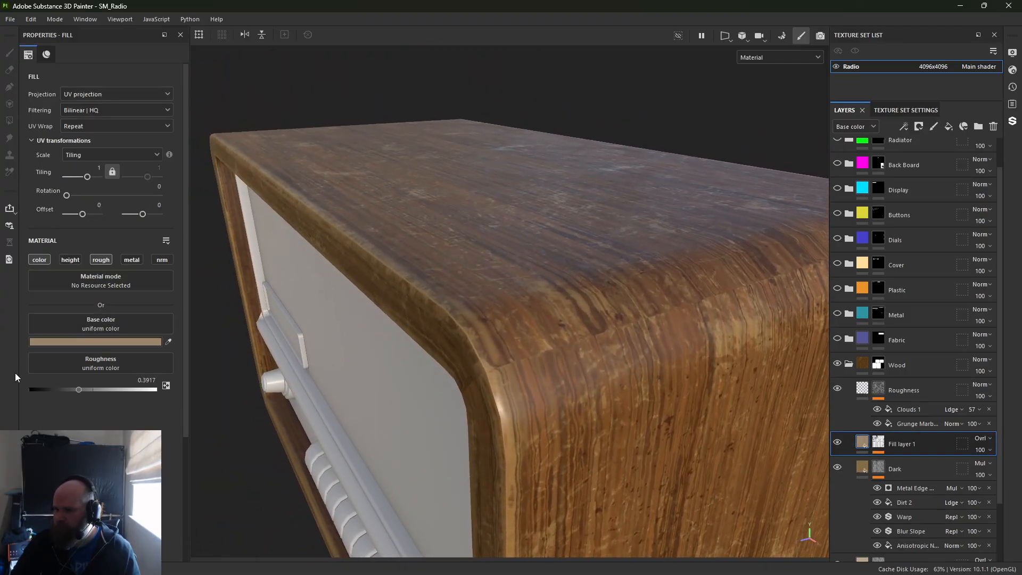
pyautogui.click(70, 260)
pyautogui.moveTo(88, 389); pyautogui.dragTo(90, 390)
pyautogui.click(145, 381)
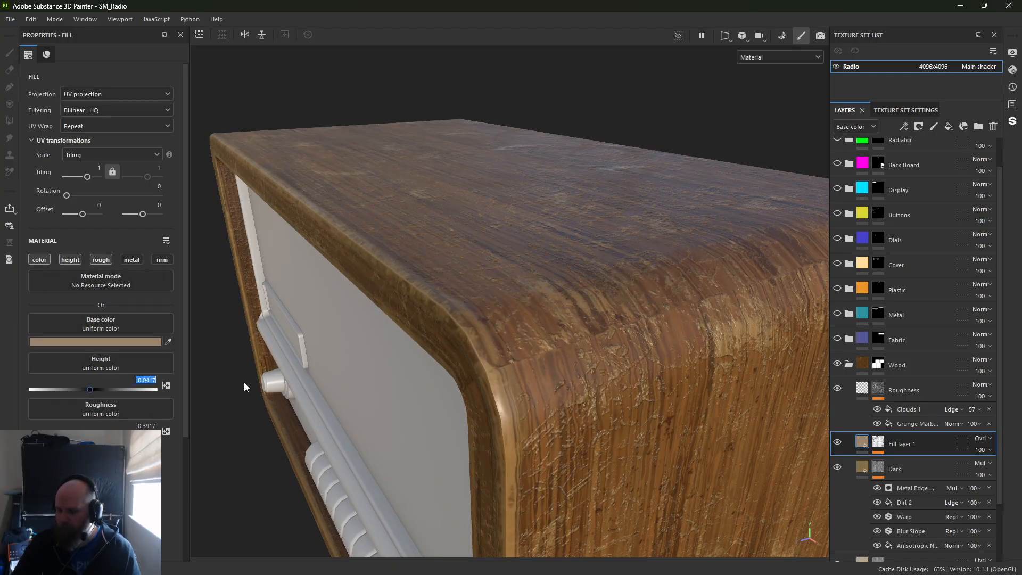
pyautogui.write('0.01')
pyautogui.press('Return')
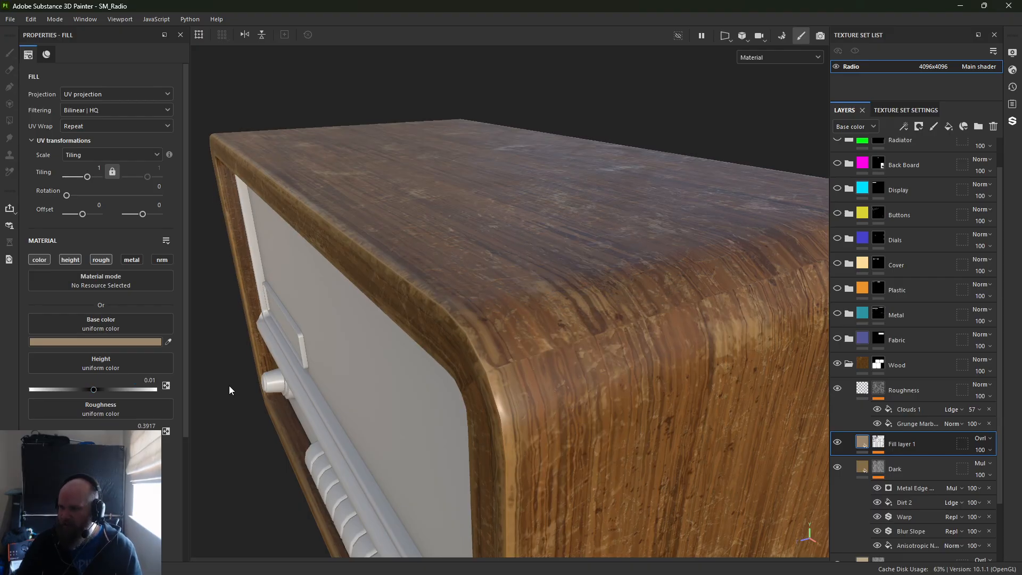
# Compare height values of -0.01 and 0.01 on Fill layer 1 along the cabinet's rounded top edge
pyautogui.press('BackSpace')
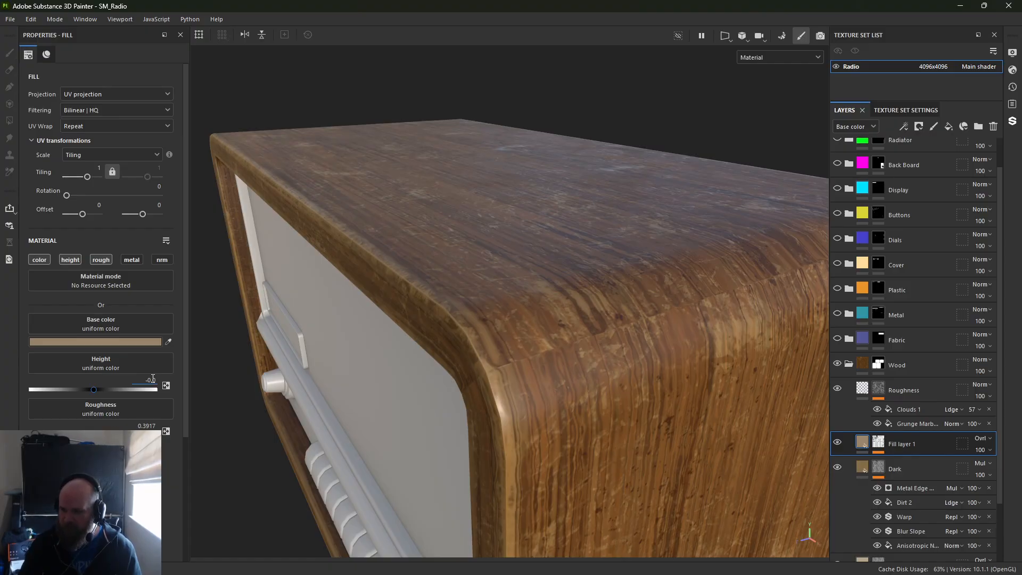
pyautogui.keyDown('alt'); pyautogui.moveTo(515, 363); pyautogui.dragTo(788, 405); pyautogui.keyUp('alt')
pyautogui.keyDown('shift'); pyautogui.moveTo(613, 350); pyautogui.dragTo(495, 356, button='right'); pyautogui.keyUp('shift')
pyautogui.moveTo(92, 390); pyautogui.dragTo(218, 381)
pyautogui.write('-0.01')
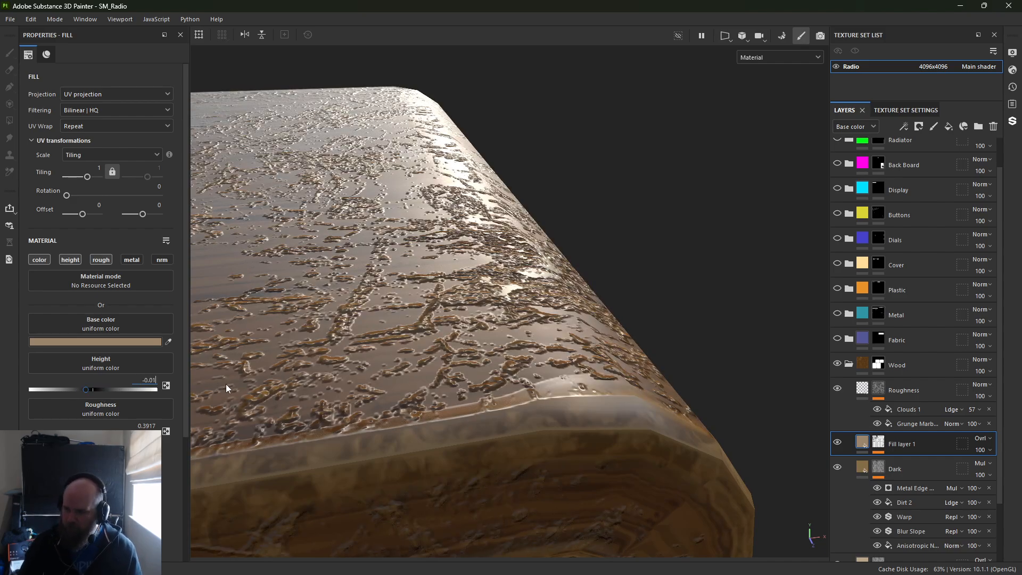
pyautogui.press('Return')
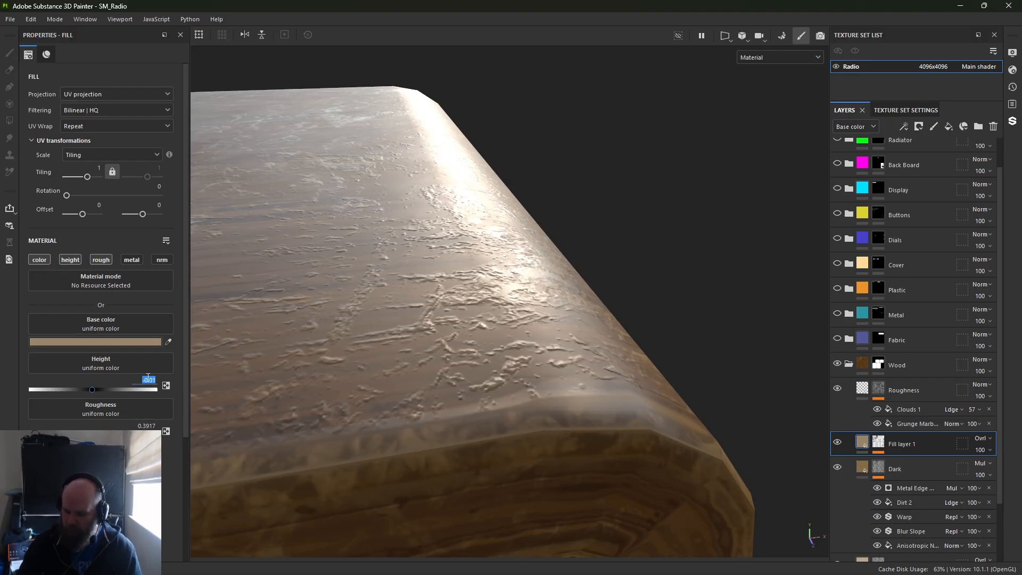
pyautogui.press('Return')
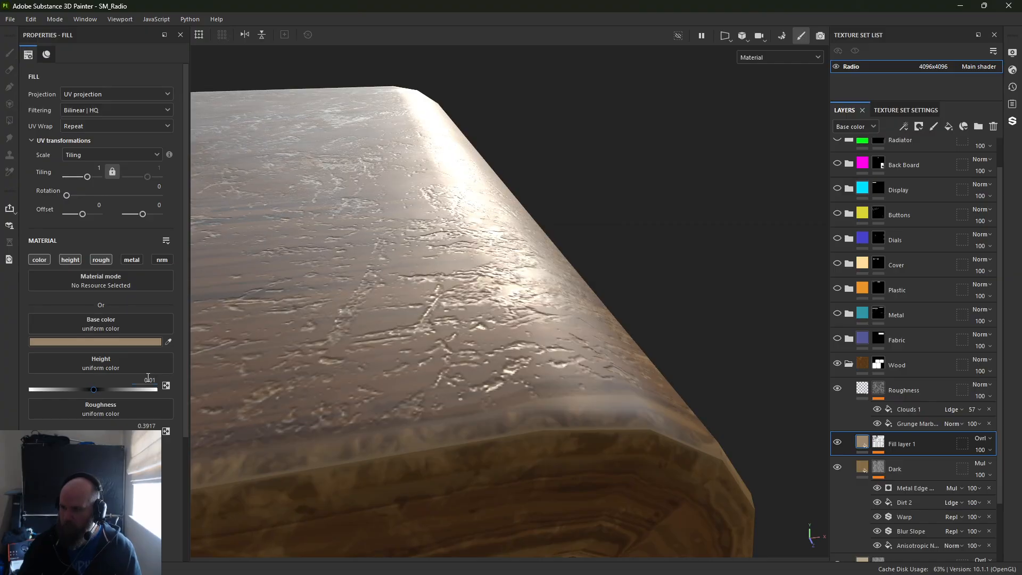
# Set Fill layer 1's height to 0.005 and inspect the scratches on the cabinet's top and corner
pyautogui.keyDown('alt'); pyautogui.moveTo(341, 250); pyautogui.dragTo(506, 309); pyautogui.keyUp('alt')
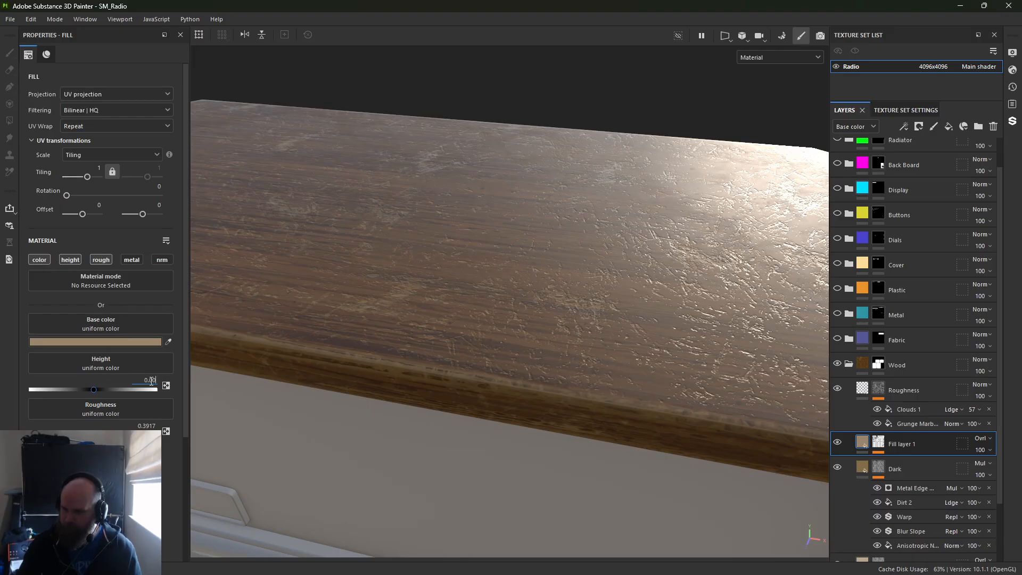
pyautogui.keyDown('alt'); pyautogui.moveTo(309, 341); pyautogui.dragTo(590, 291, button='right'); pyautogui.keyUp('alt')
pyautogui.keyDown('alt'); pyautogui.moveTo(590, 291); pyautogui.dragTo(297, 154); pyautogui.keyUp('alt')
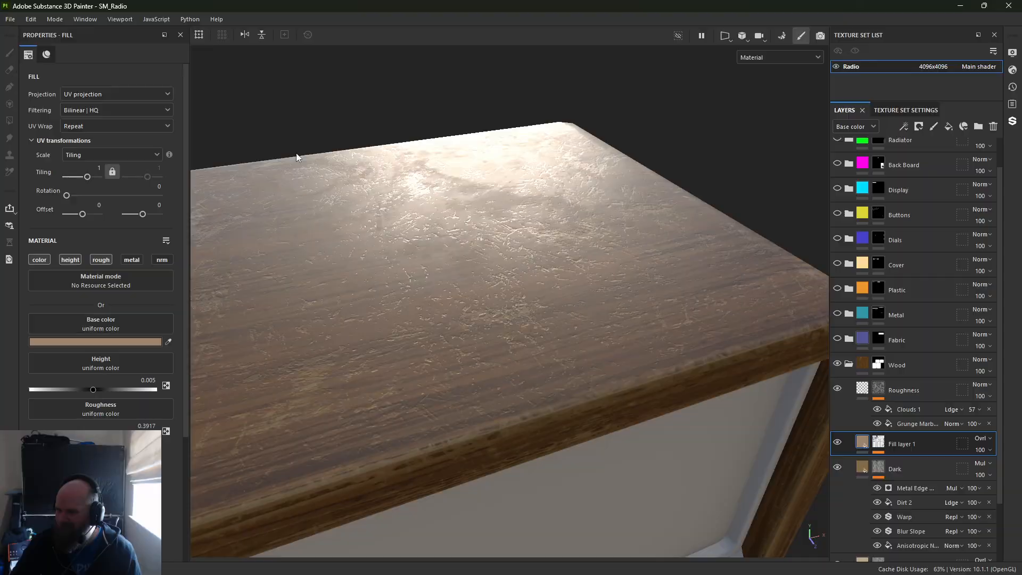
pyautogui.keyDown('alt'); pyautogui.moveTo(530, 237); pyautogui.dragTo(118, 149); pyautogui.keyUp('alt')
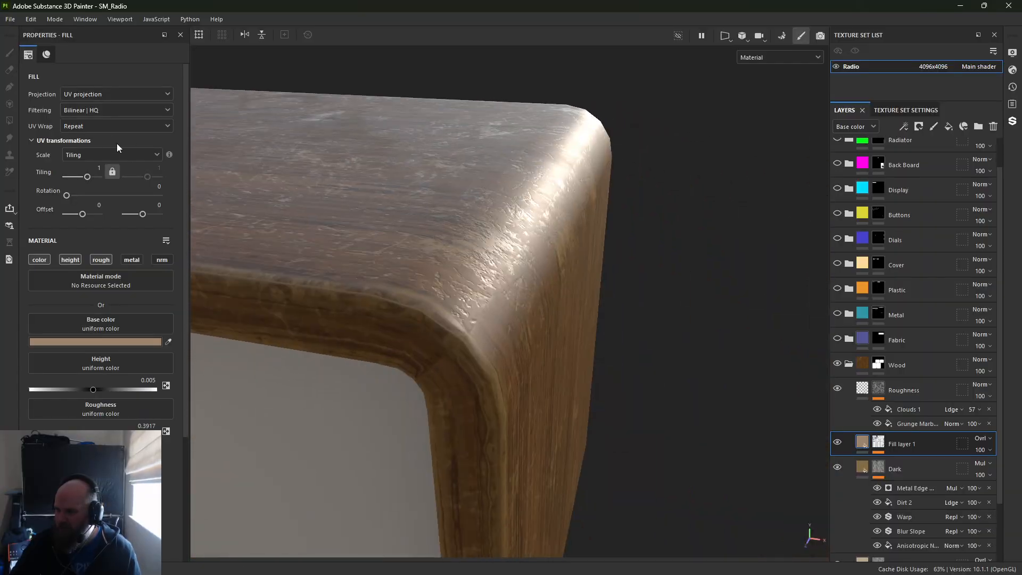
pyautogui.keyDown('alt'); pyautogui.moveTo(315, 153); pyautogui.dragTo(460, 281); pyautogui.keyUp('alt')
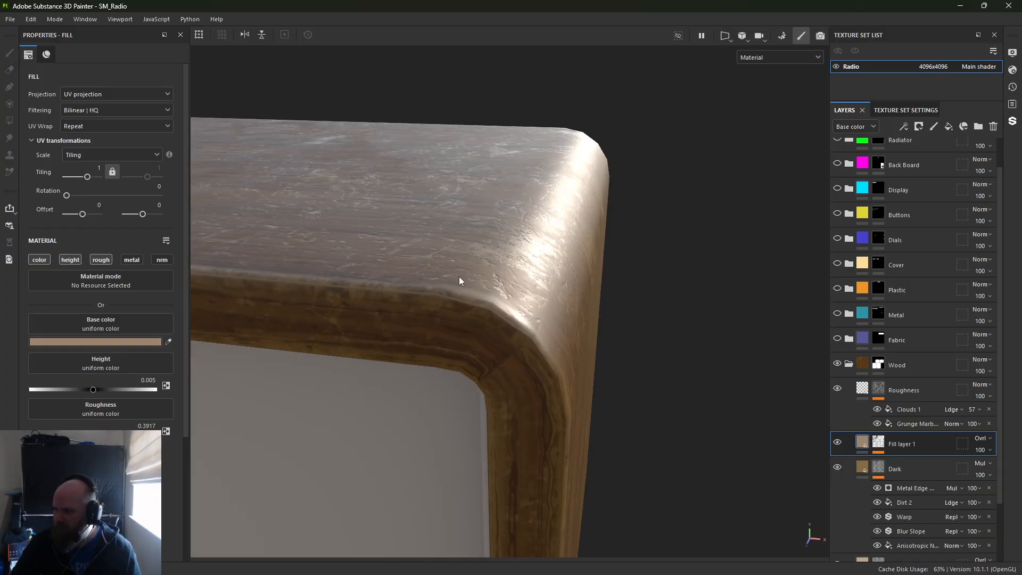
# Enable the height channel on the Dark layer, try a height of 0.005, and set it to 0.01
pyautogui.click(857, 470)
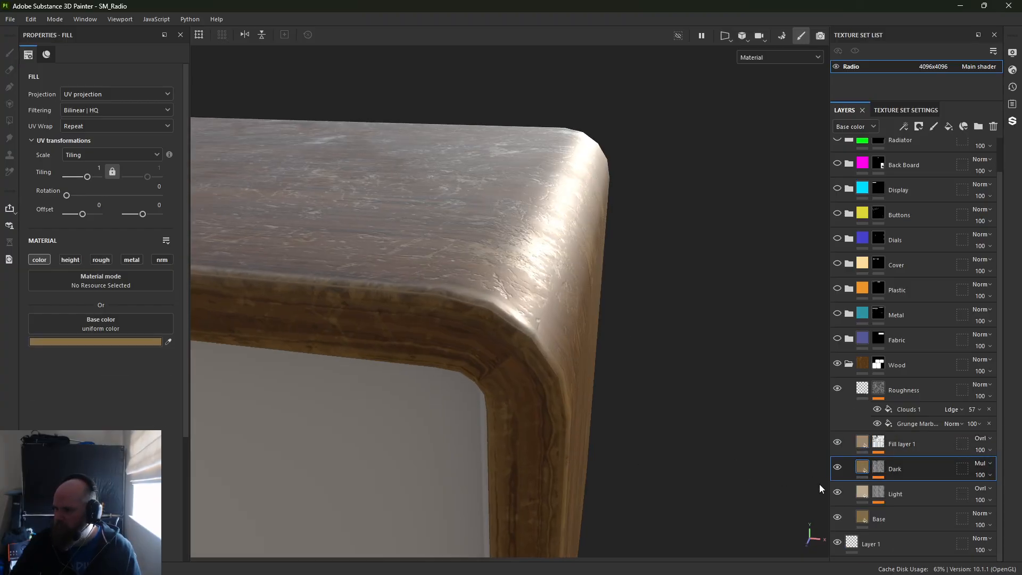
pyautogui.click(877, 471)
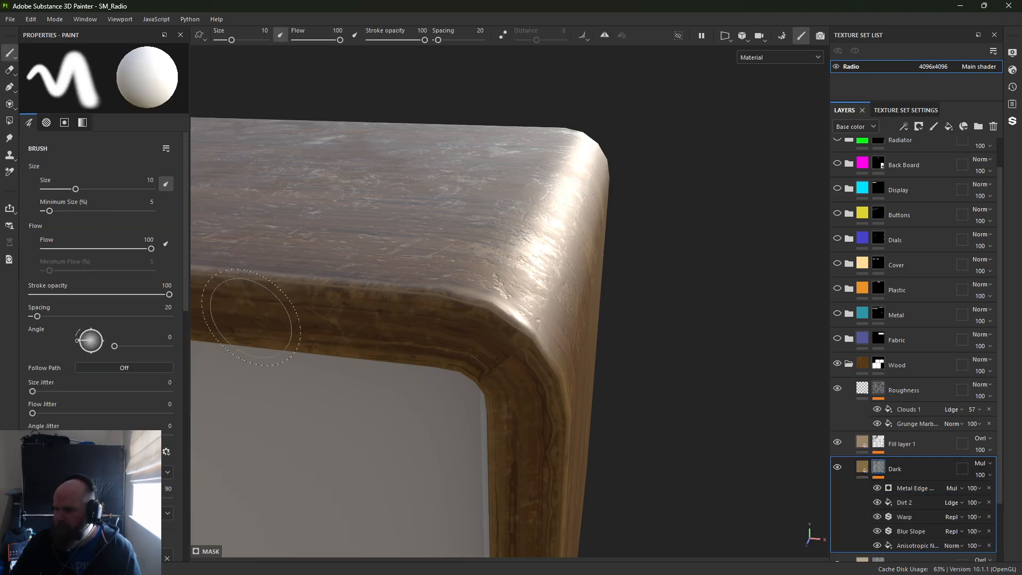
pyautogui.click(863, 465)
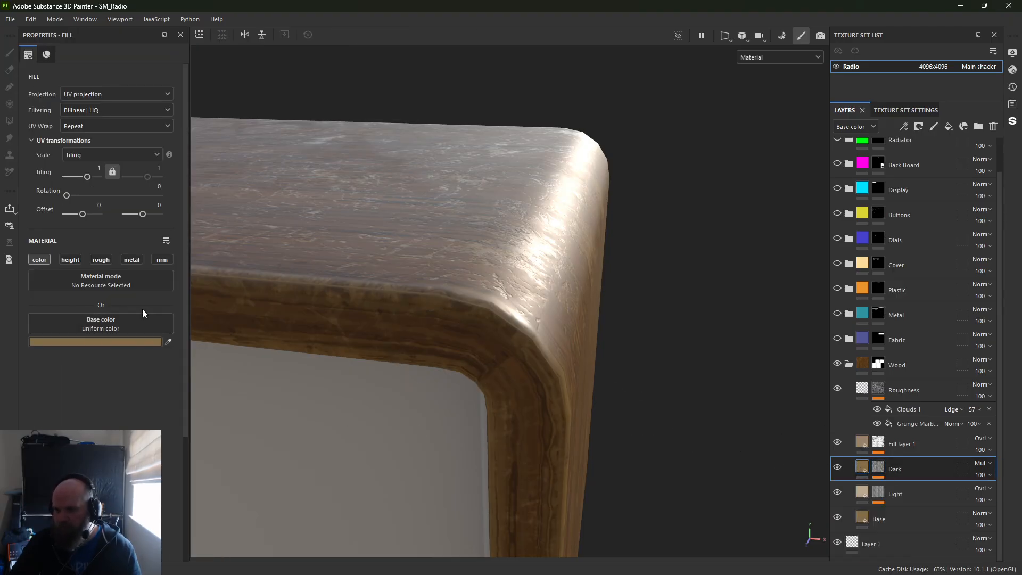
pyautogui.click(70, 259)
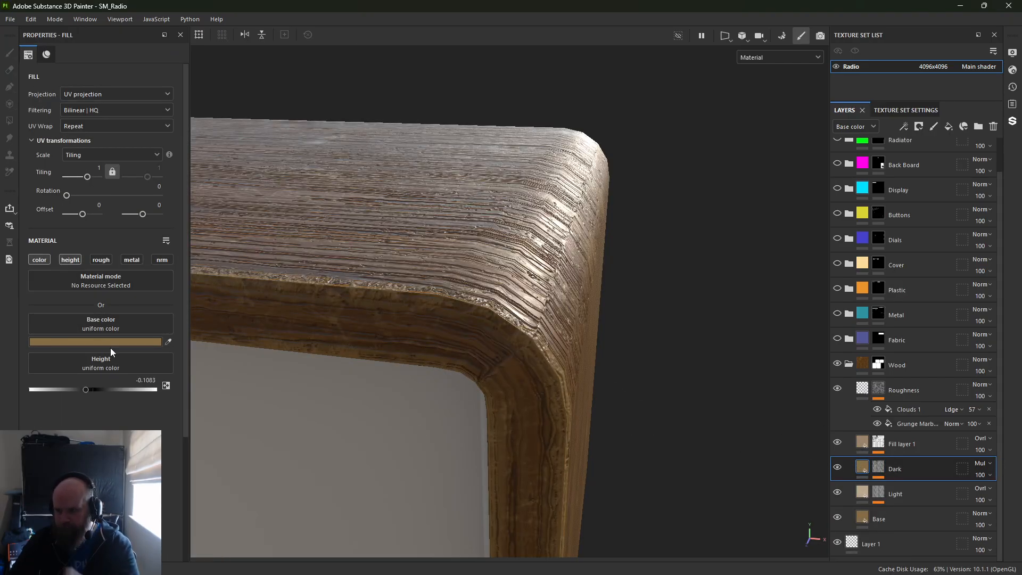
pyautogui.doubleClick(152, 380)
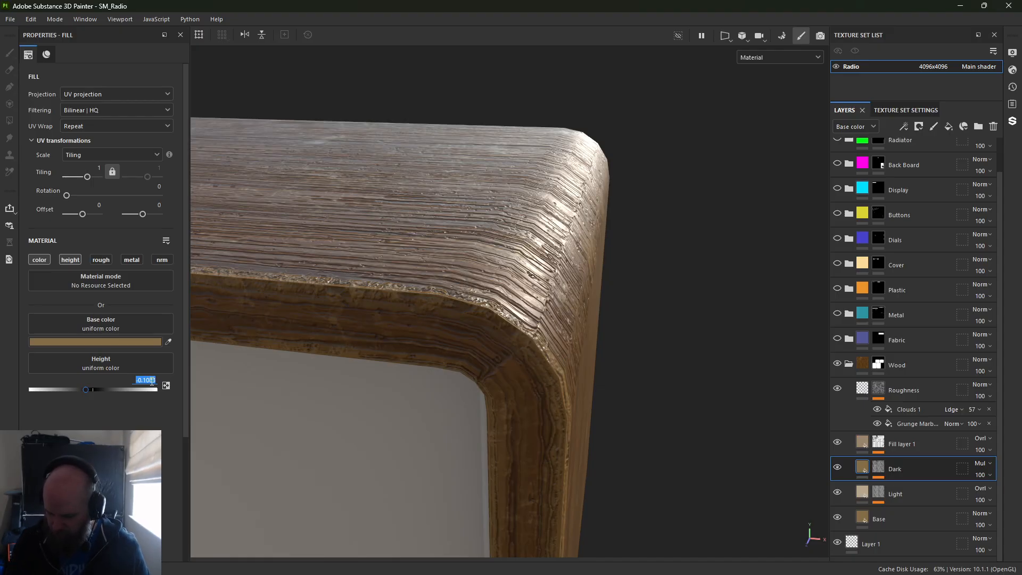
pyautogui.write('0.005')
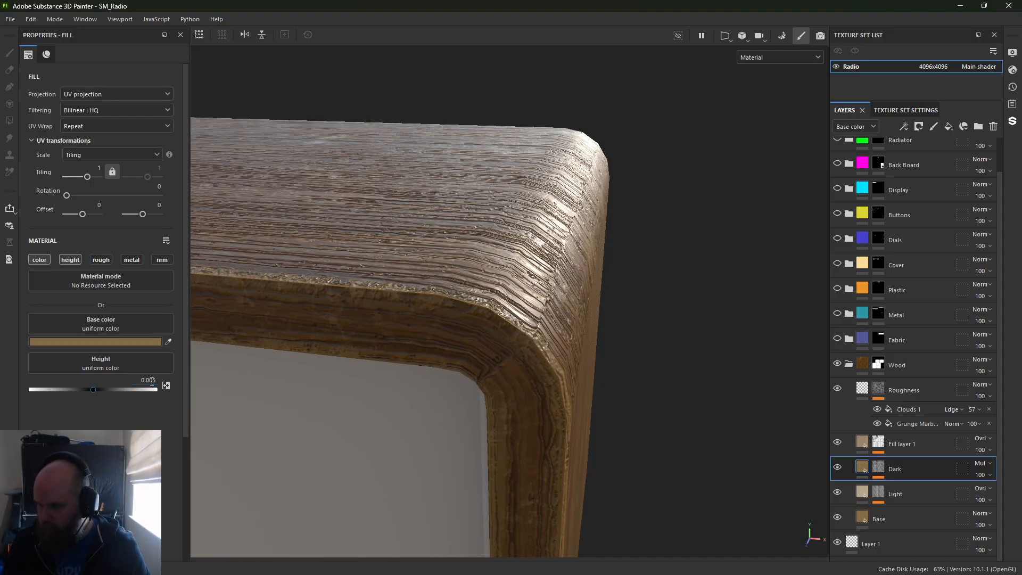
pyautogui.press('Return')
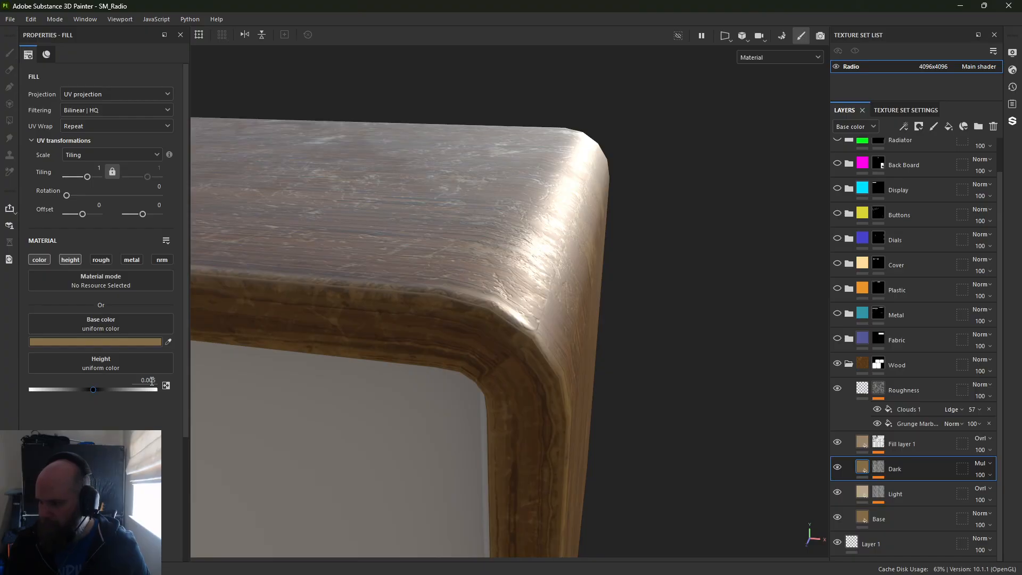
pyautogui.write('0.0')
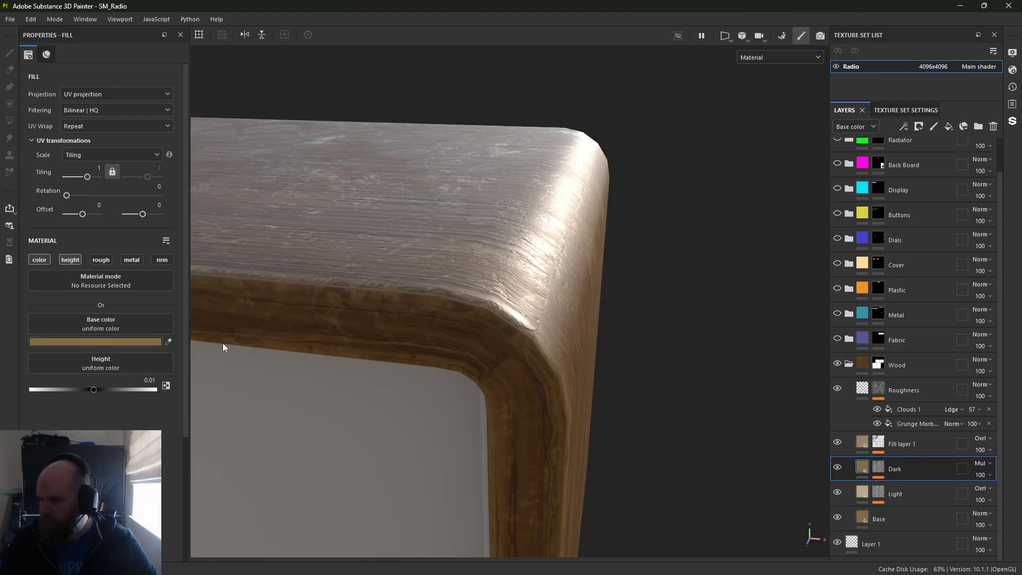
pyautogui.keyDown('alt'); pyautogui.moveTo(467, 227); pyautogui.dragTo(643, 256); pyautogui.keyUp('alt')
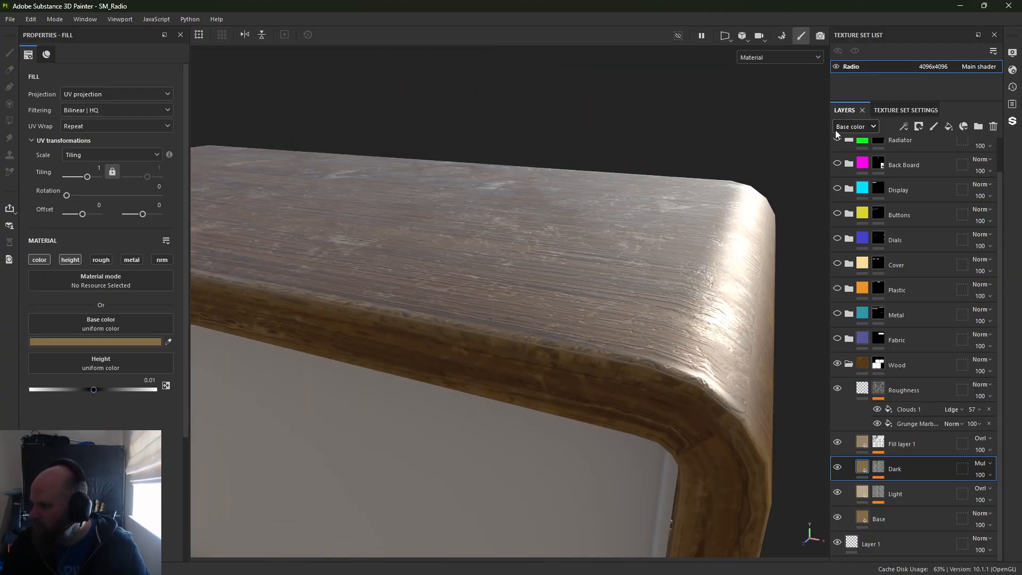
# Show the layer stack's Height channel and set the Dark mask's Dirt 2 opacity to 0 and Warp opacity to 40
pyautogui.click(851, 128)
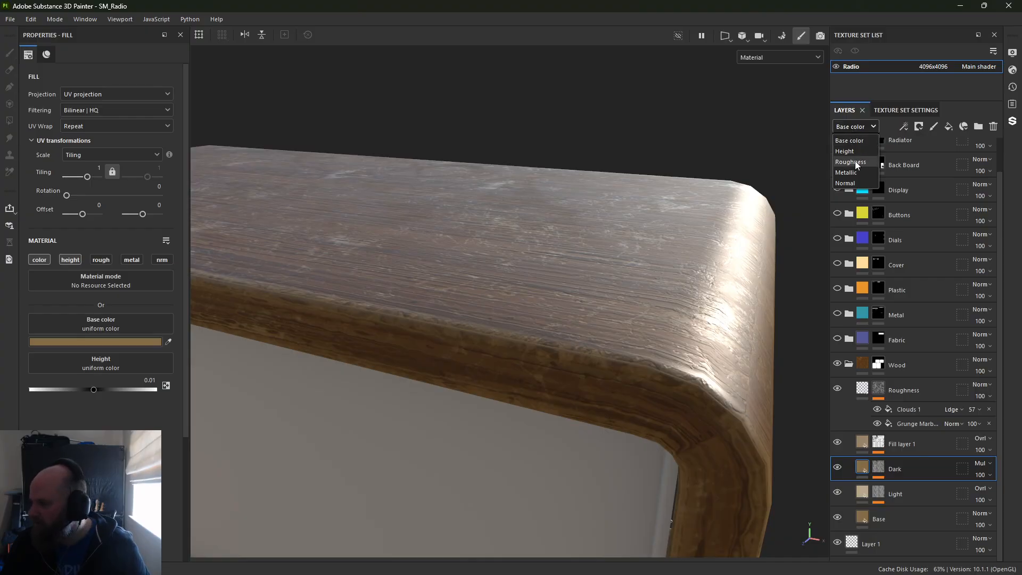
pyautogui.click(851, 152)
pyautogui.click(878, 469)
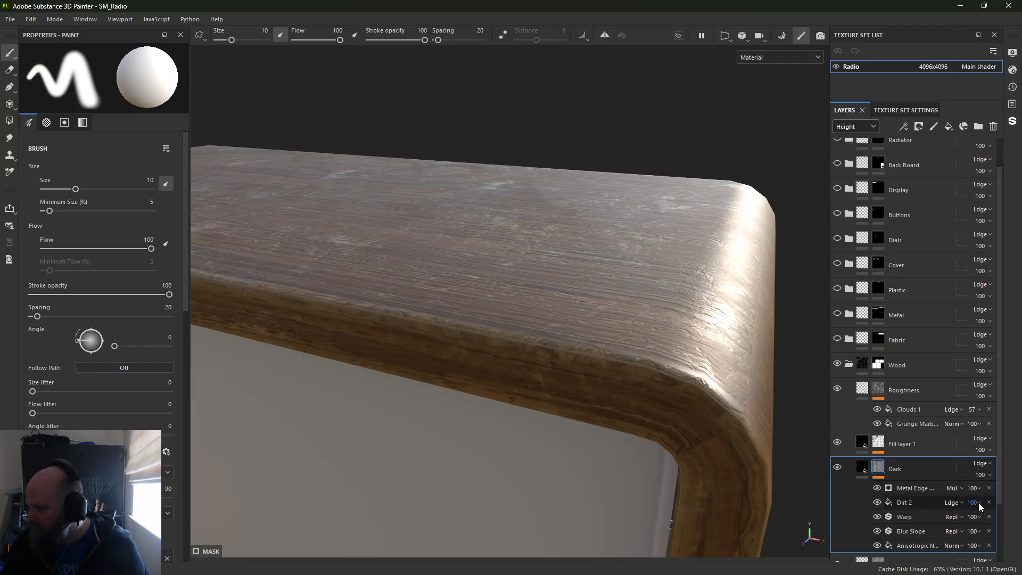
pyautogui.click(937, 503)
pyautogui.click(977, 503)
pyautogui.moveTo(994, 521); pyautogui.dragTo(954, 539)
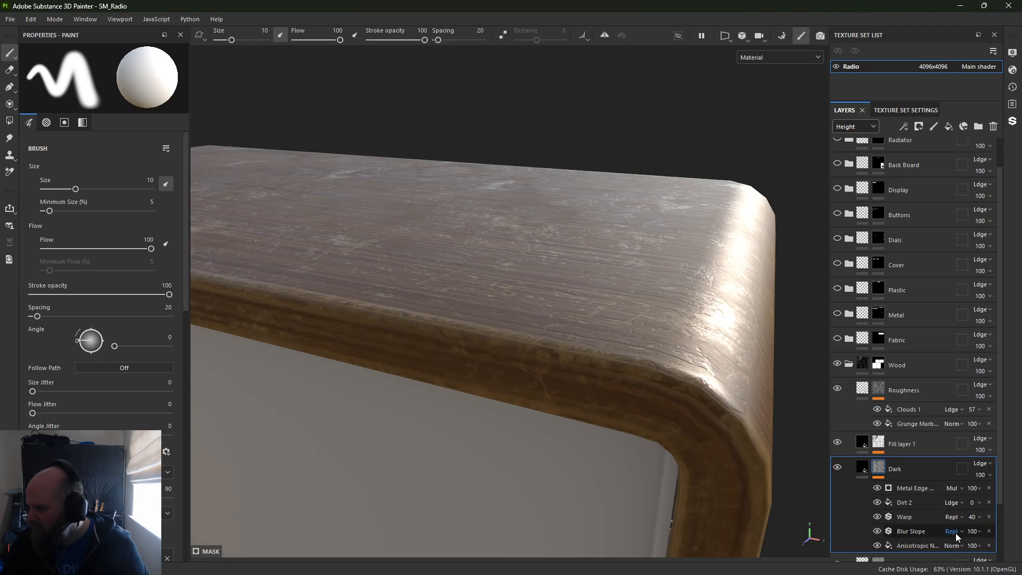
# Set the opacity of the Blur Slope filter in the Dark layer's mask to 44
pyautogui.click(957, 533)
pyautogui.click(909, 521)
pyautogui.click(908, 520)
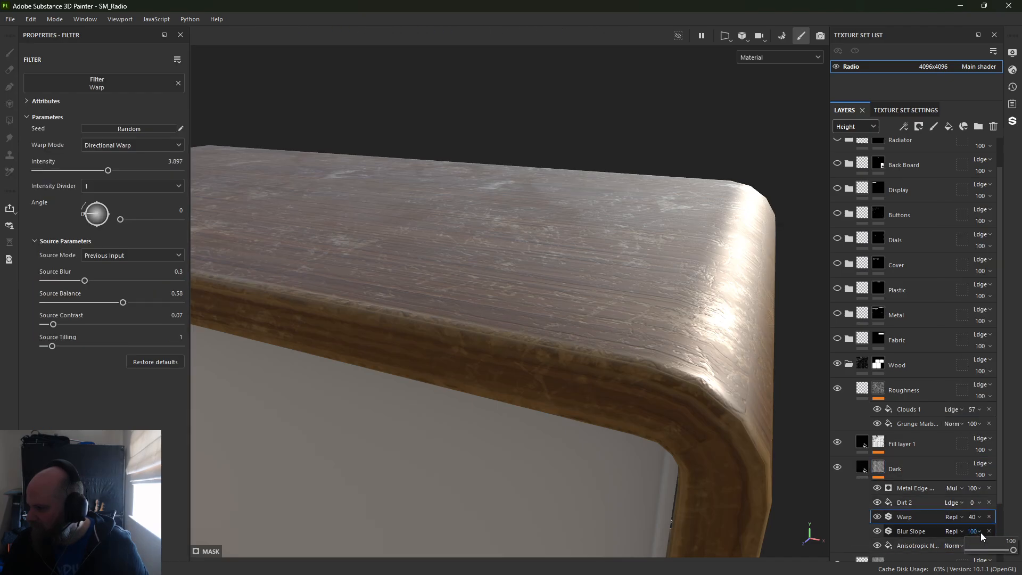
pyautogui.click(981, 533)
pyautogui.moveTo(1009, 551); pyautogui.dragTo(981, 551)
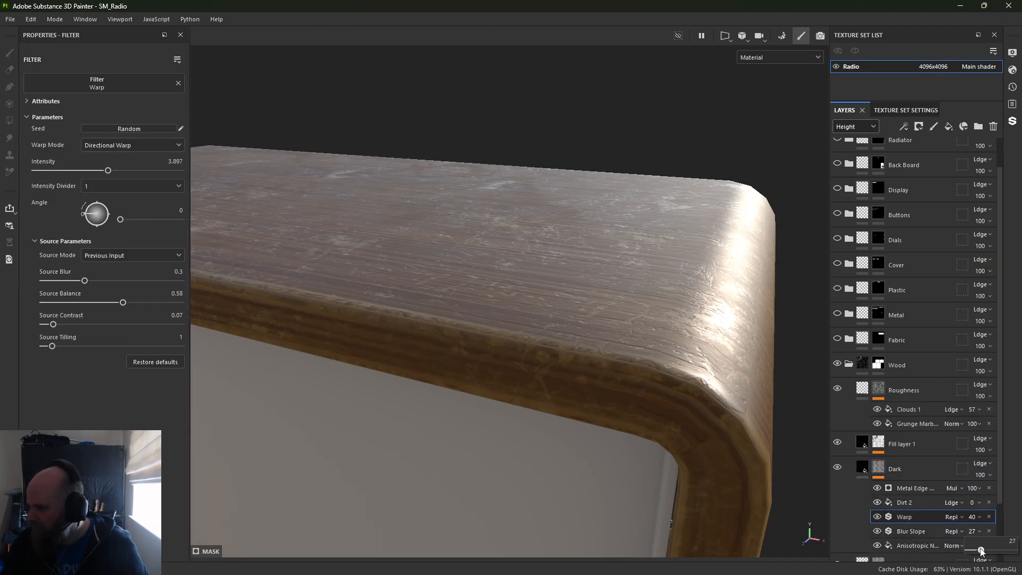
pyautogui.click(905, 534)
# Examine the whole radio cabinet from the side, front and top to judge the grain relief
pyautogui.keyDown('alt'); pyautogui.moveTo(580, 438); pyautogui.dragTo(443, 262, button='right'); pyautogui.keyUp('alt')
pyautogui.keyDown('alt'); pyautogui.moveTo(443, 262); pyautogui.dragTo(391, 239); pyautogui.keyUp('alt')
pyautogui.keyDown('alt'); pyautogui.moveTo(391, 240); pyautogui.dragTo(153, 8, button='right'); pyautogui.keyUp('alt')
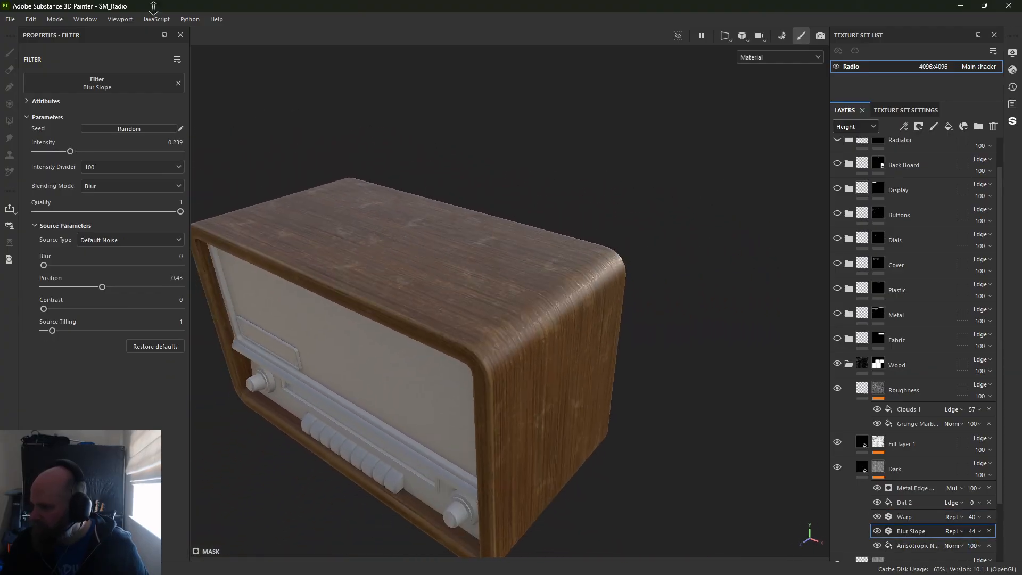
pyautogui.keyDown('alt'); pyautogui.moveTo(341, 250); pyautogui.dragTo(381, 224); pyautogui.keyUp('alt')
pyautogui.keyDown('alt'); pyautogui.moveTo(381, 224); pyautogui.dragTo(470, 167, button='middle'); pyautogui.keyUp('alt')
pyautogui.keyDown('alt'); pyautogui.moveTo(462, 240); pyautogui.dragTo(533, 184); pyautogui.keyUp('alt')
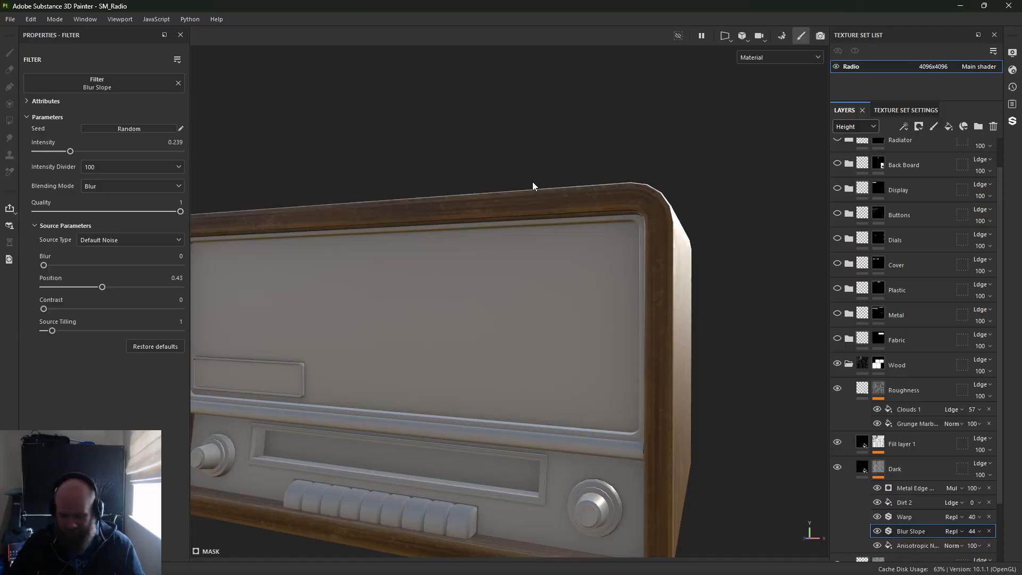
pyautogui.keyDown('alt'); pyautogui.moveTo(576, 153); pyautogui.dragTo(809, 102); pyautogui.keyUp('alt')
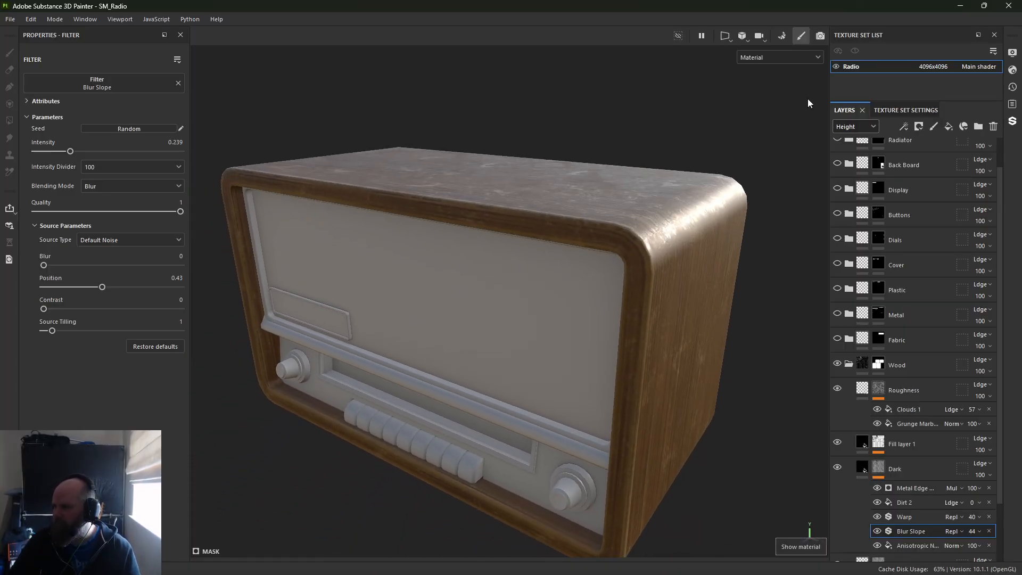
# Switch the layer stack back to the Base color channel and inspect the cabinet's top and rounded corner
pyautogui.click(850, 125)
pyautogui.click(852, 137)
pyautogui.keyDown('alt'); pyautogui.moveTo(526, 309); pyautogui.dragTo(481, 150); pyautogui.keyUp('alt')
pyautogui.keyDown('alt'); pyautogui.moveTo(480, 150); pyautogui.dragTo(831, 558, button='right'); pyautogui.keyUp('alt')
pyautogui.keyDown('alt'); pyautogui.moveTo(833, 562); pyautogui.dragTo(360, 218); pyautogui.keyUp('alt')
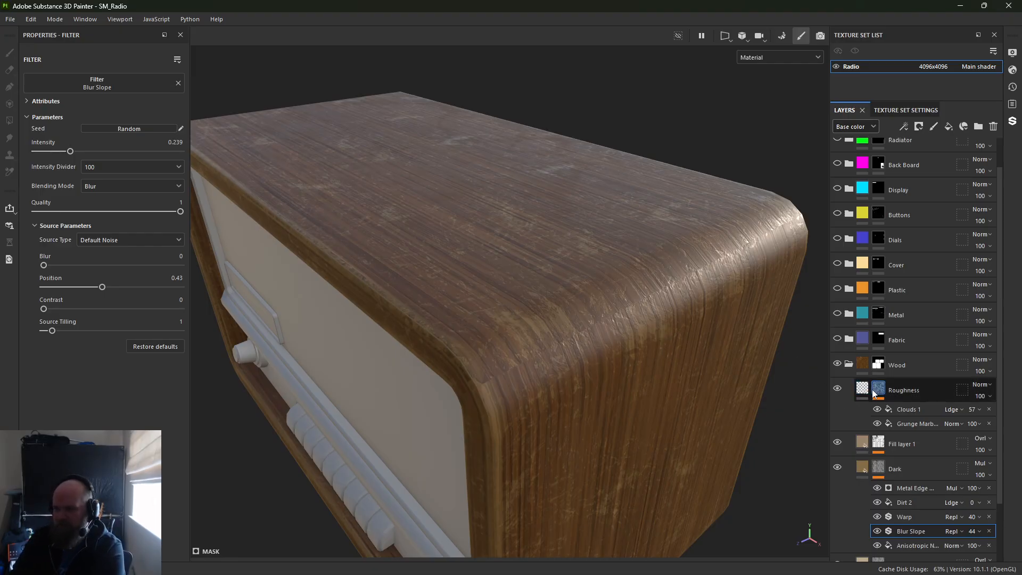
# Add a paint effect to the mask of Fill layer 1 in the Wood folder
pyautogui.click(877, 447)
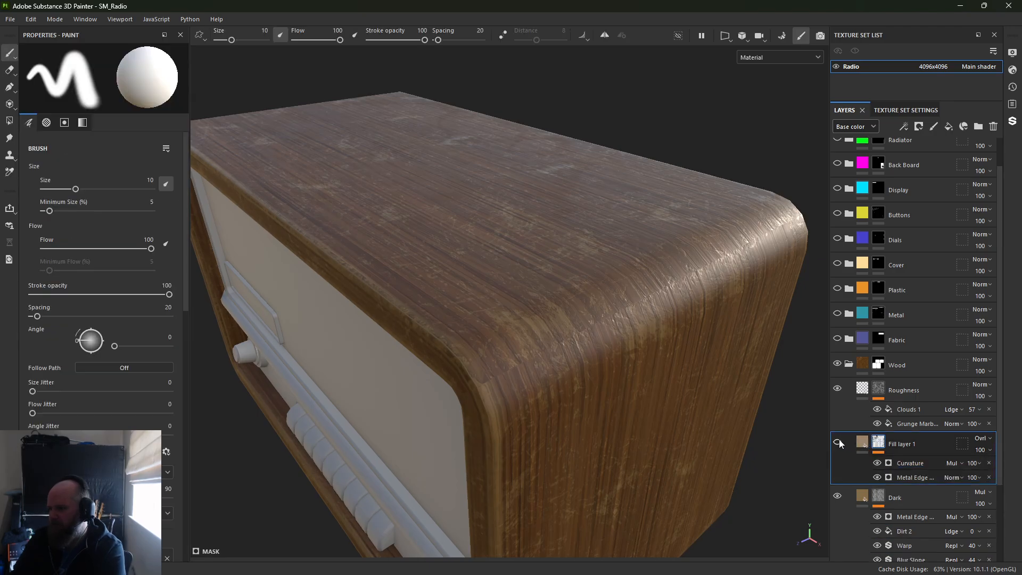
pyautogui.rightClick(880, 446)
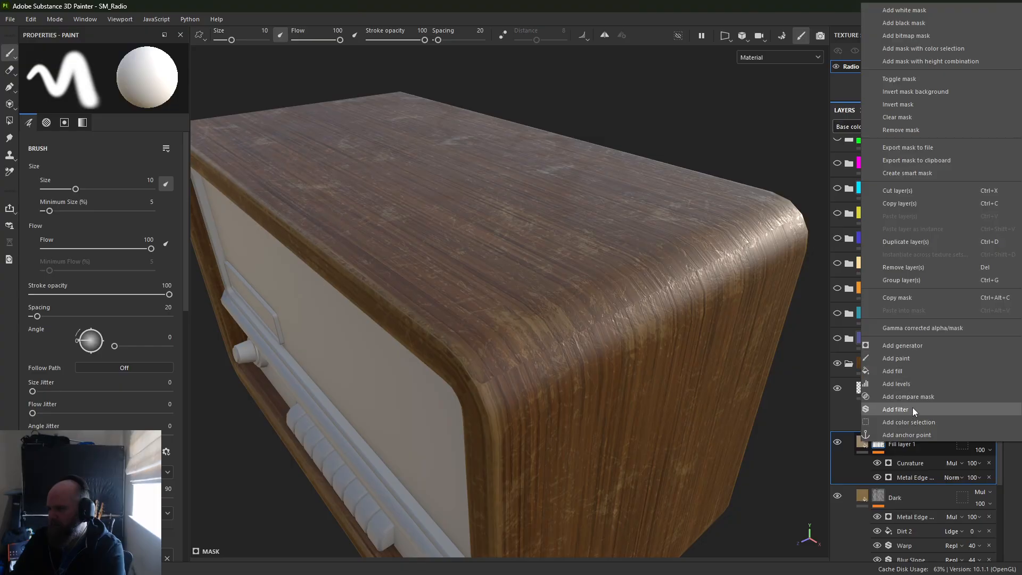
pyautogui.click(914, 358)
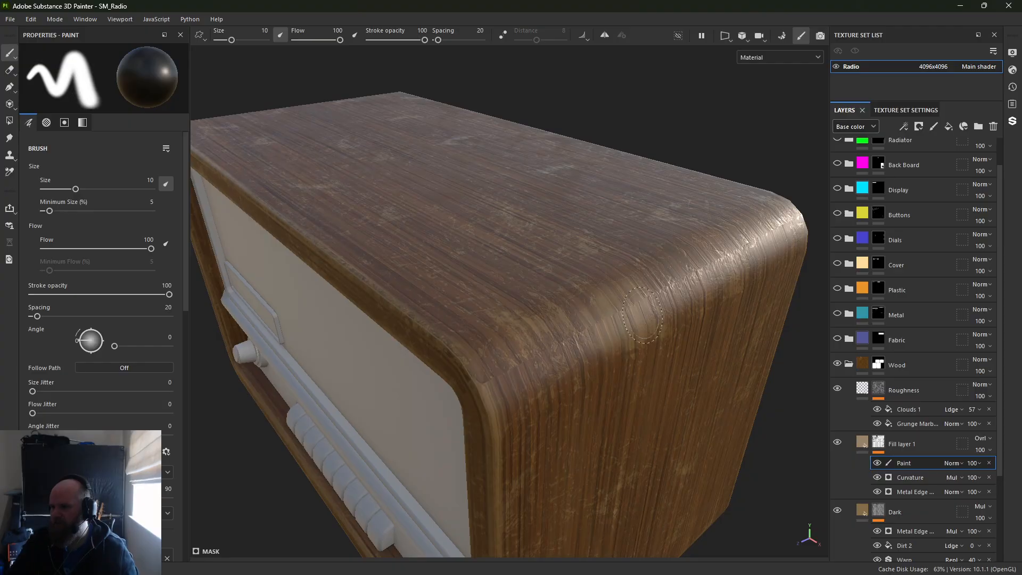
# Try painting white into the Fill layer 1 mask along the rounded top edge of the cabinet, and undo the strokes
pyautogui.keyDown('alt'); pyautogui.moveTo(607, 334); pyautogui.dragTo(450, 366); pyautogui.keyUp('alt')
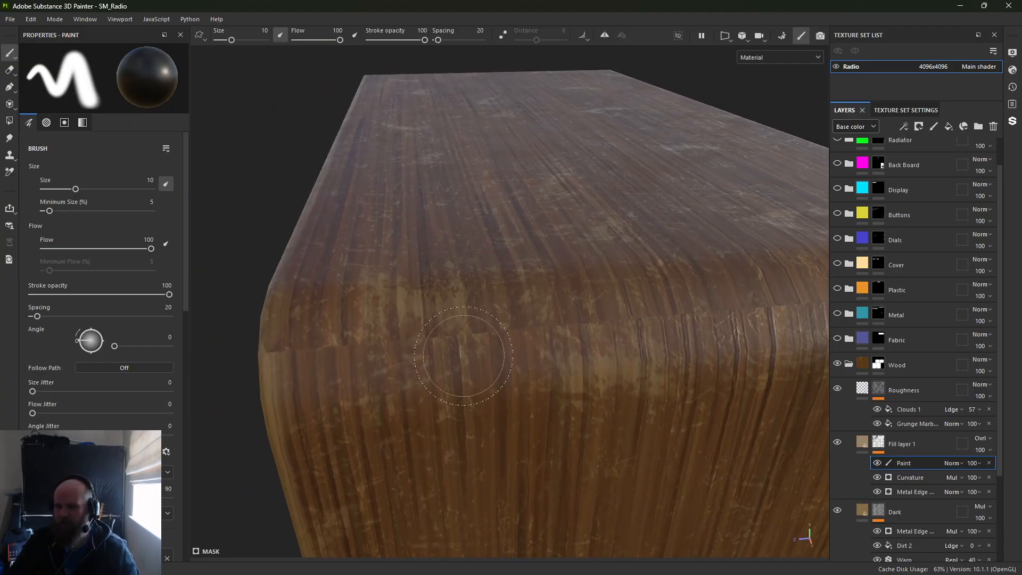
pyautogui.press('e')
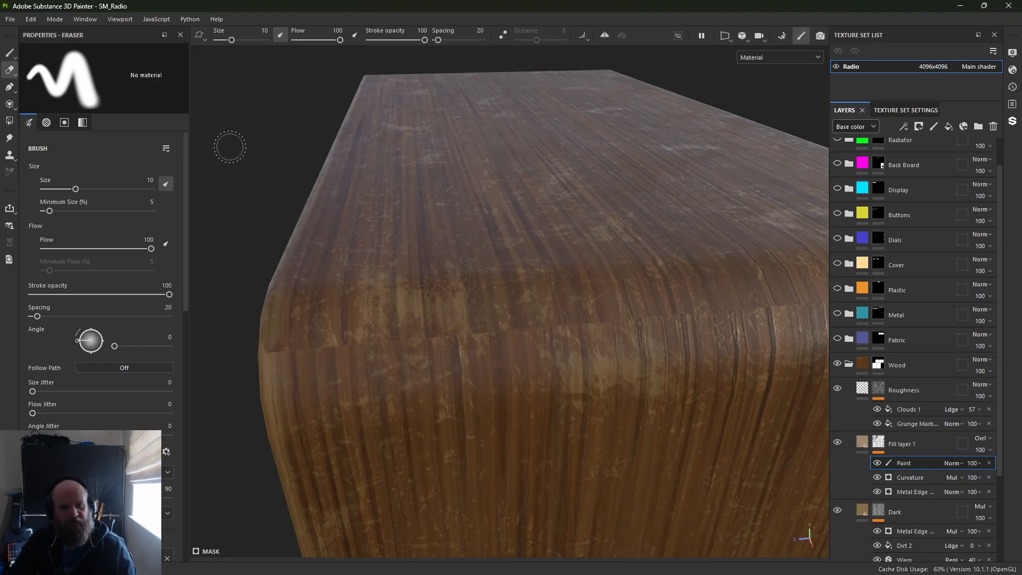
pyautogui.press('1')
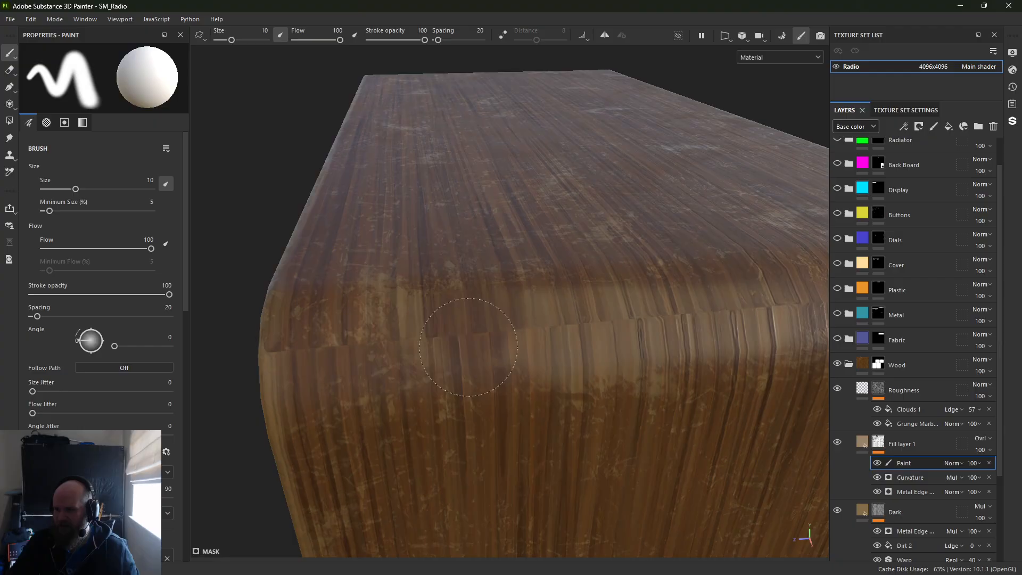
pyautogui.moveTo(469, 348); pyautogui.dragTo(577, 321)
pyautogui.hotkey('ctrl', 'z')
pyautogui.hotkey('ctrl', 'z')
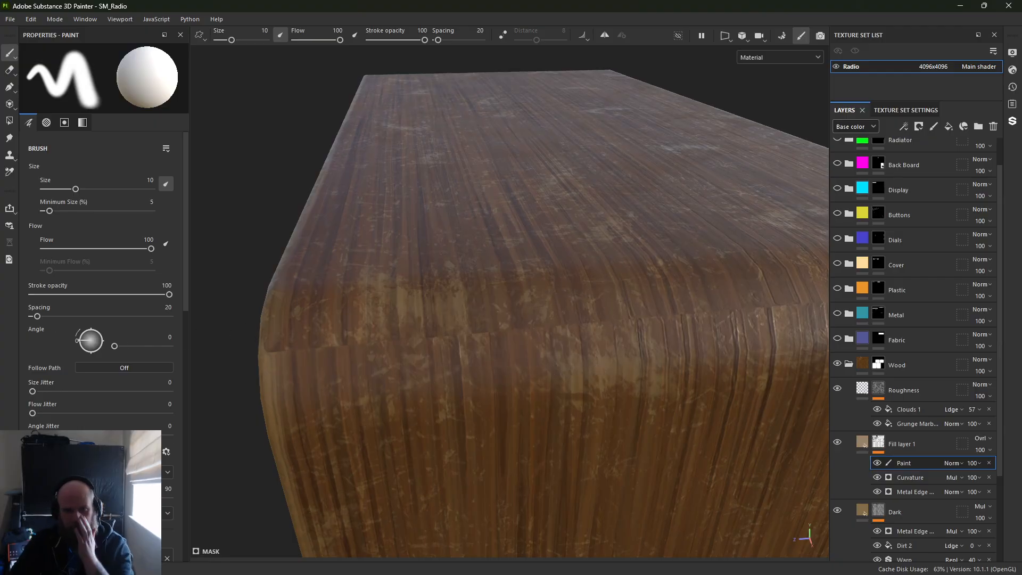
# Bring up the asset library, clear its search and filter it to brushes
pyautogui.moveTo(0, 154); pyautogui.dragTo(462, 145)
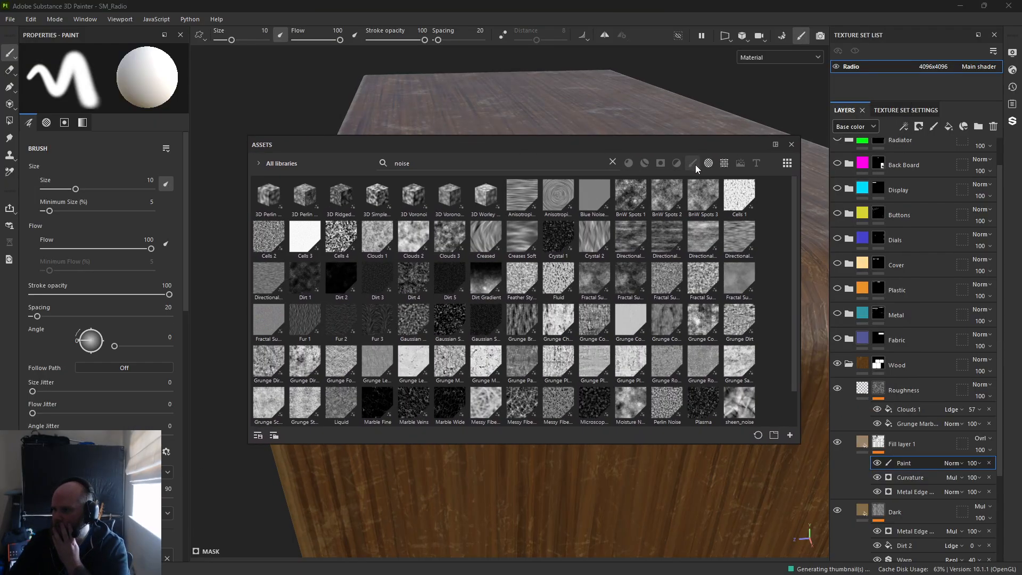
pyautogui.click(613, 161)
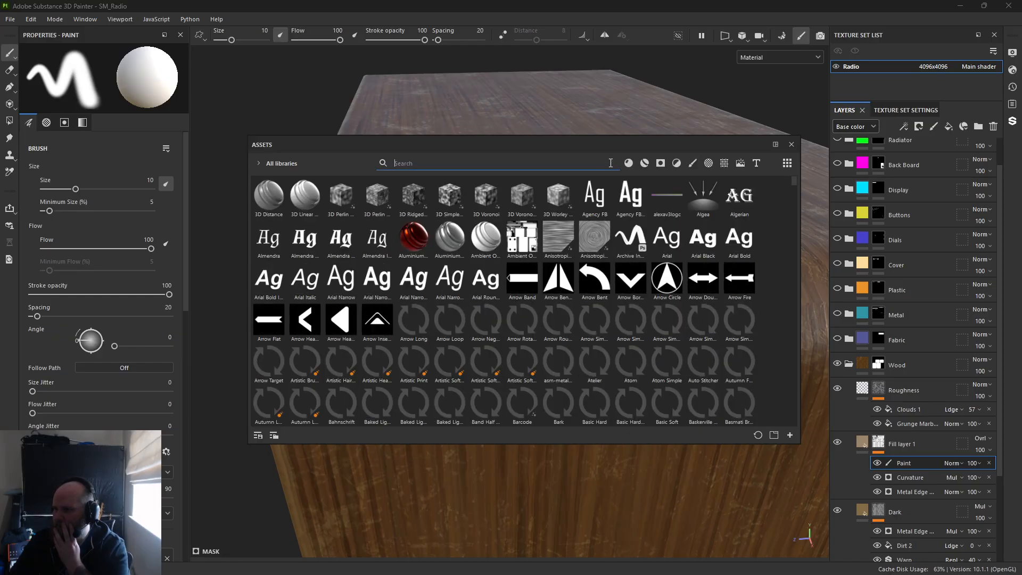
pyautogui.click(693, 164)
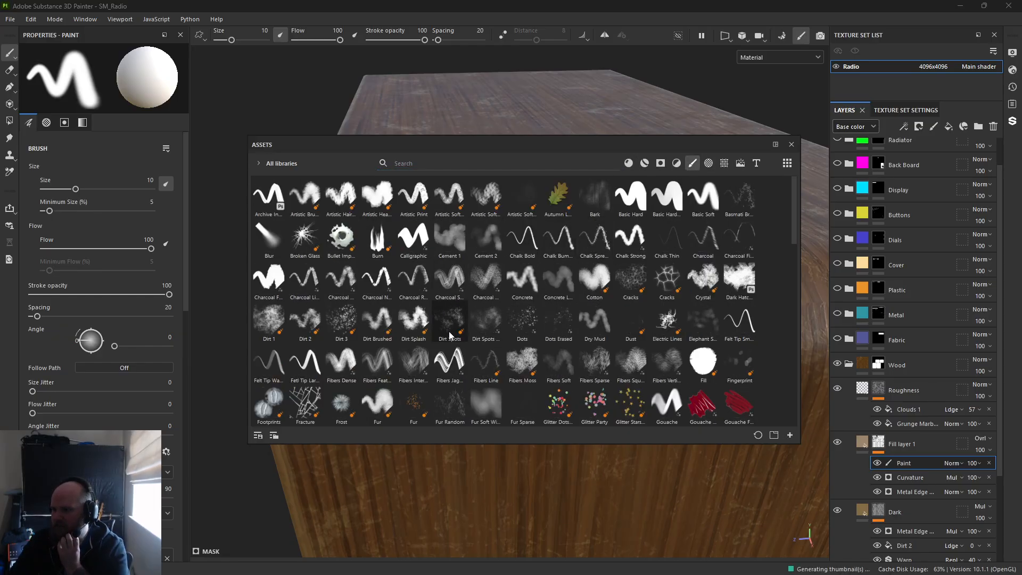
# Look through the brush presets, select the Dirt Splash brush and close the asset library
pyautogui.moveTo(453, 326)
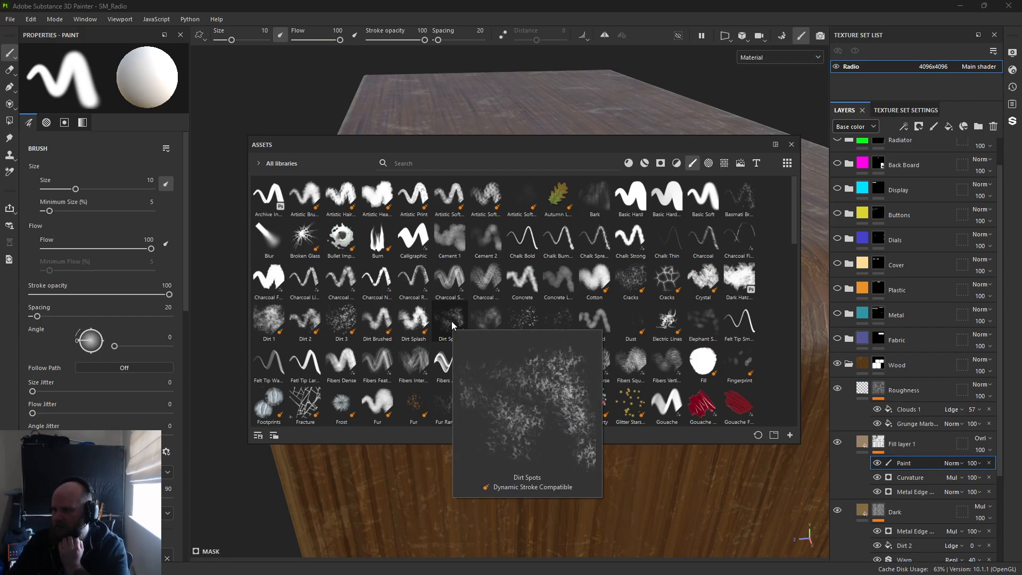
pyautogui.scroll(-10, 561, 319)
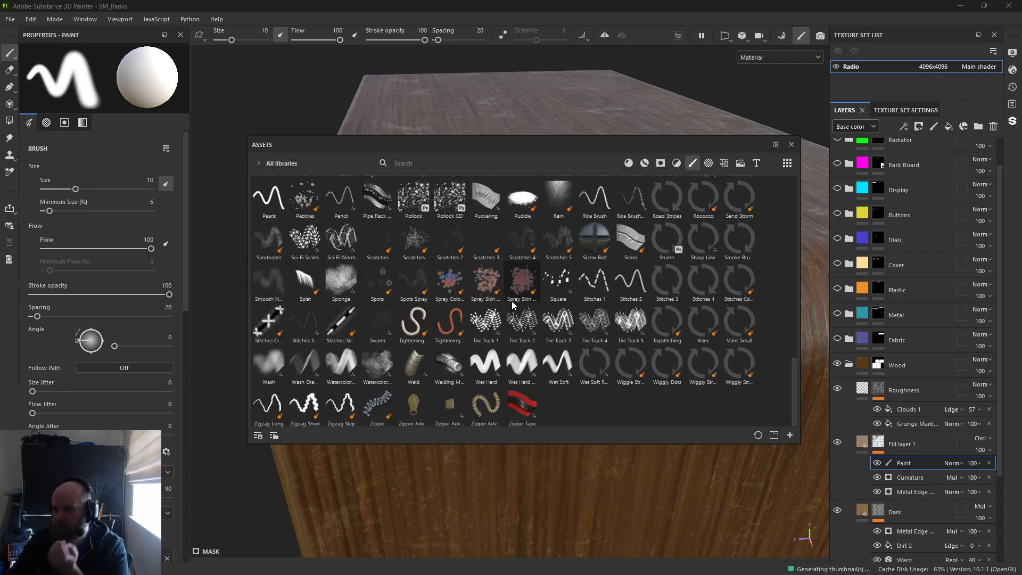
pyautogui.moveTo(340, 291)
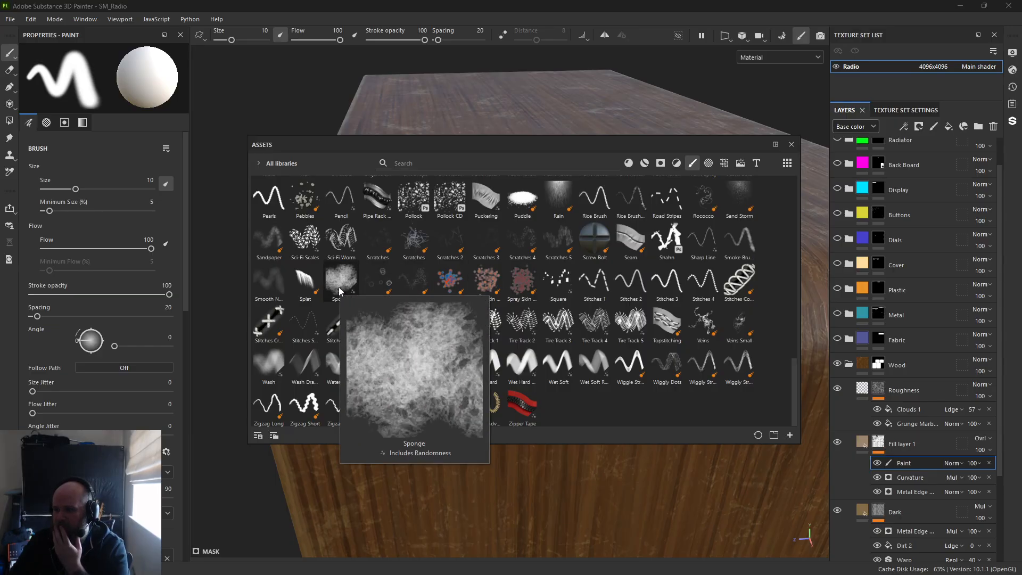
pyautogui.scroll(4, 340, 291)
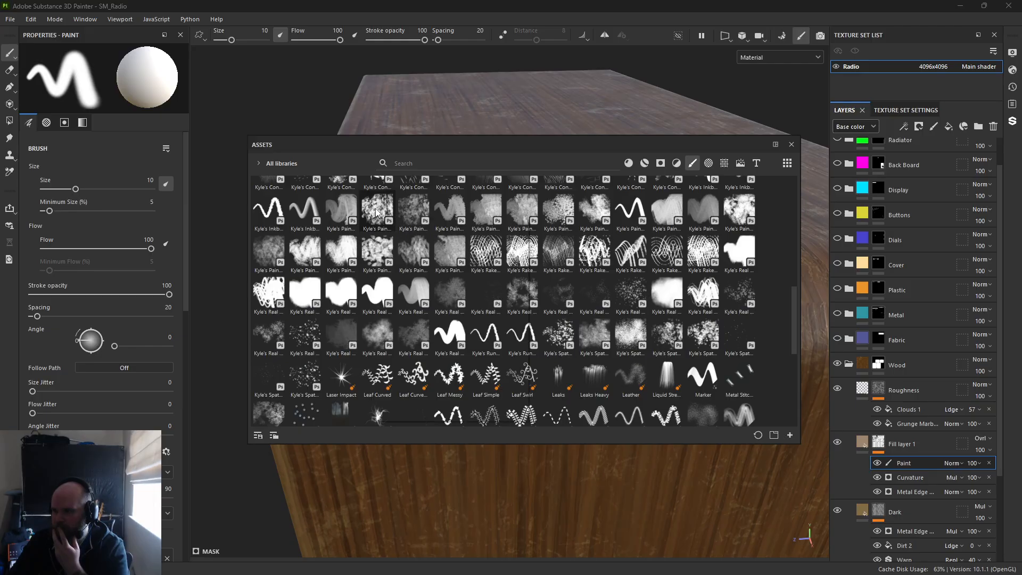
pyautogui.moveTo(357, 240)
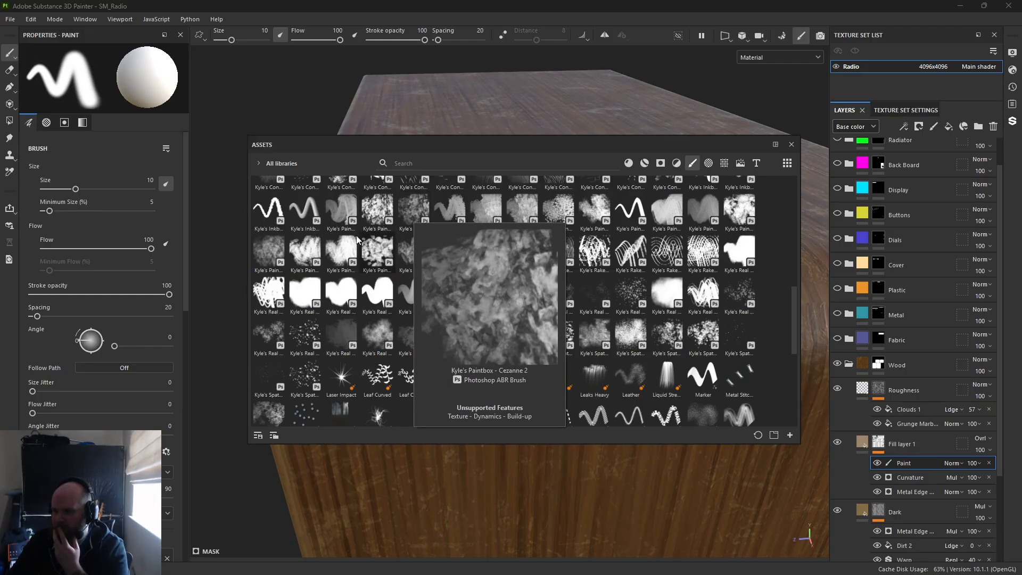
pyautogui.scroll(3, 699, 244)
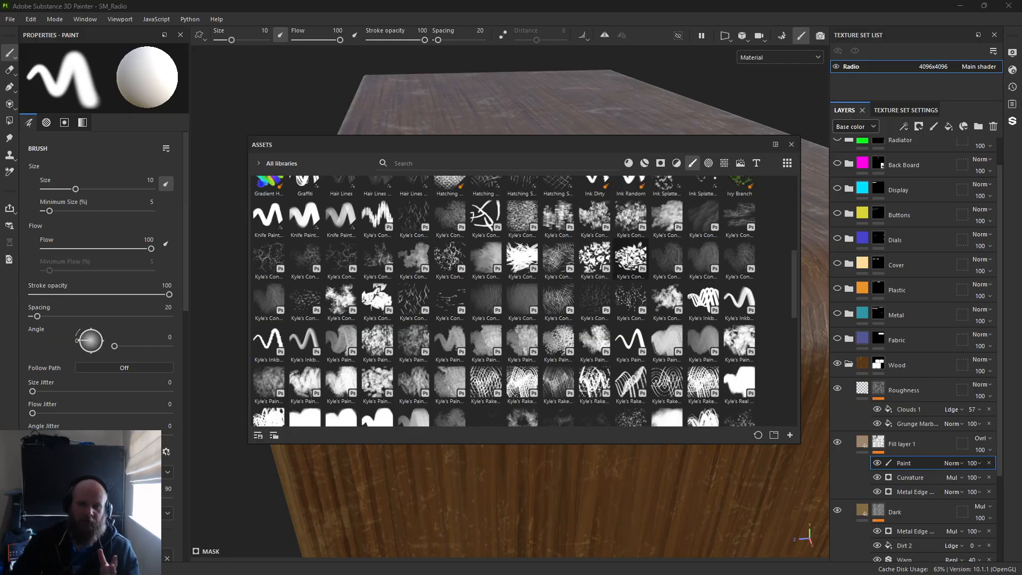
pyautogui.moveTo(629, 260)
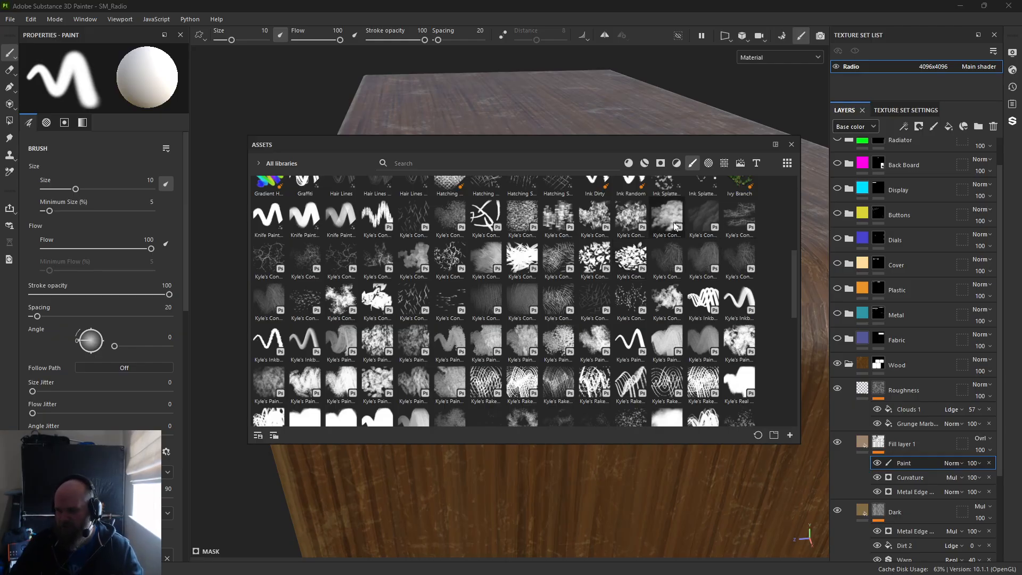
pyautogui.scroll(3, 586, 266)
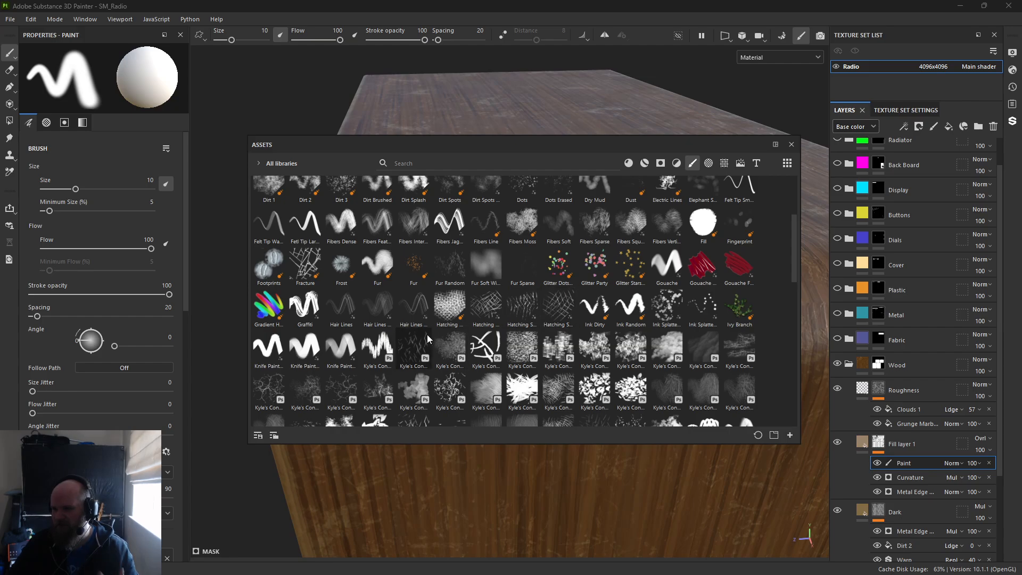
pyautogui.scroll(3, 427, 335)
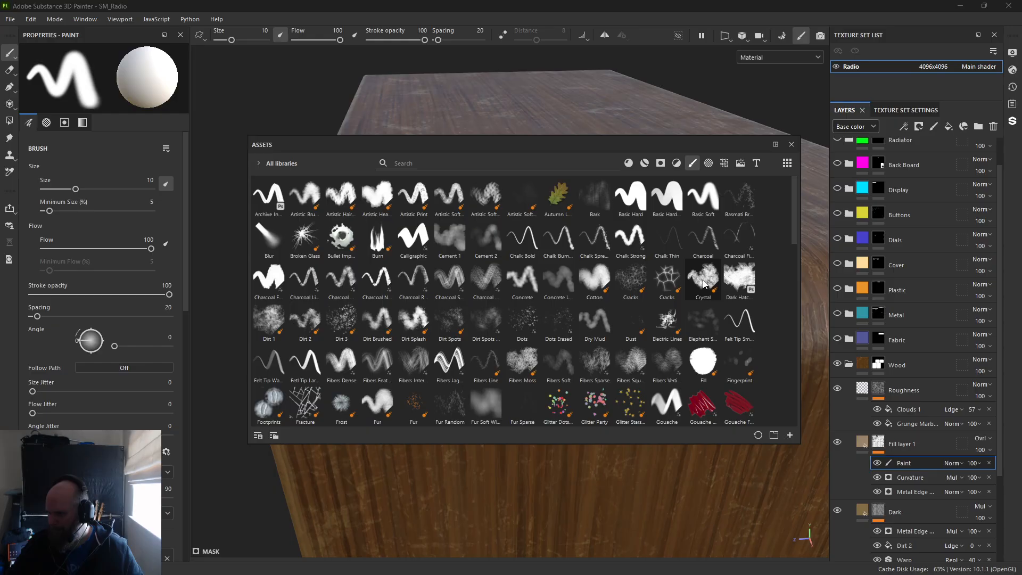
pyautogui.moveTo(703, 283)
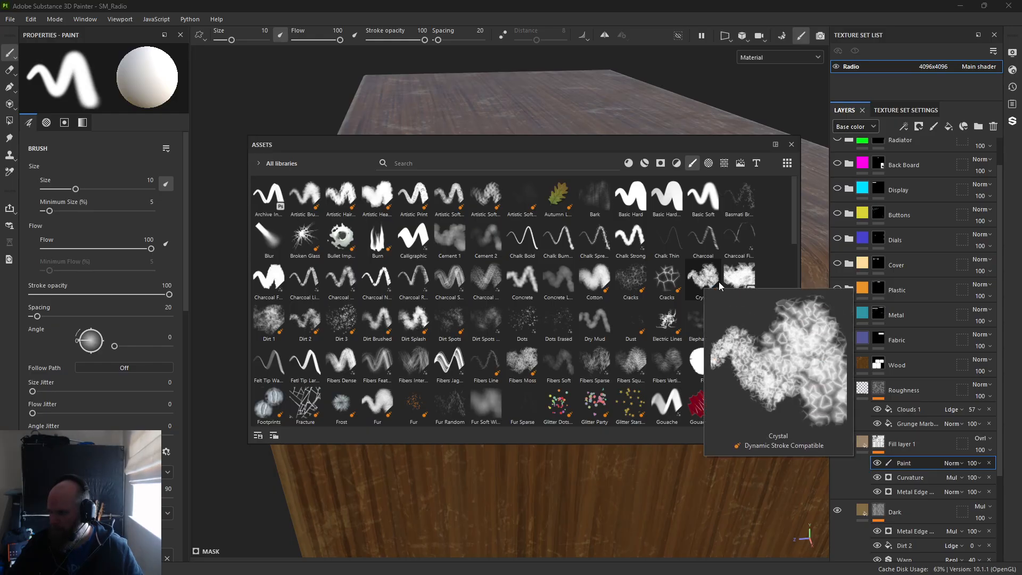
pyautogui.moveTo(738, 278)
pyautogui.moveTo(410, 312)
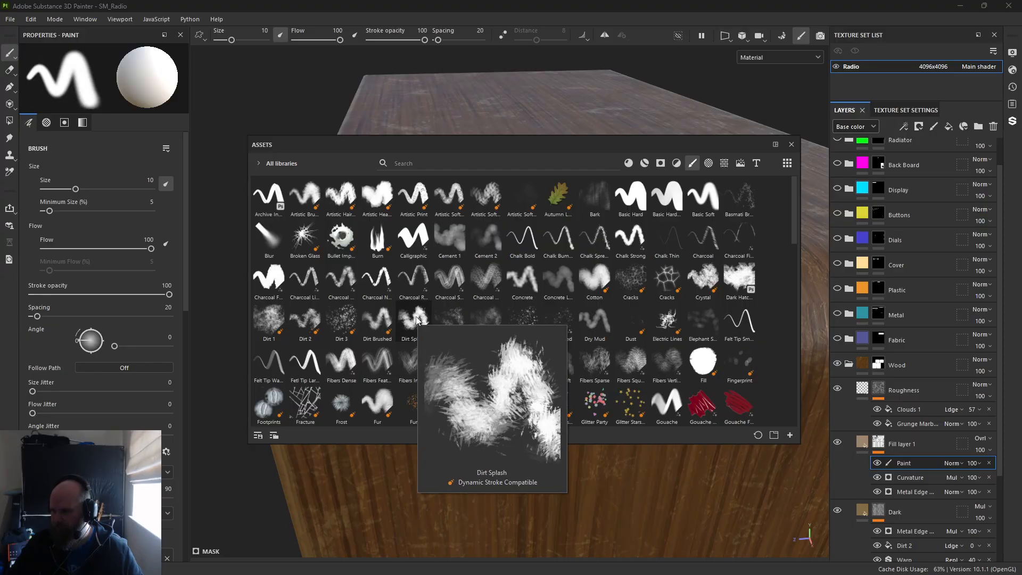
pyautogui.click(416, 323)
pyautogui.click(792, 144)
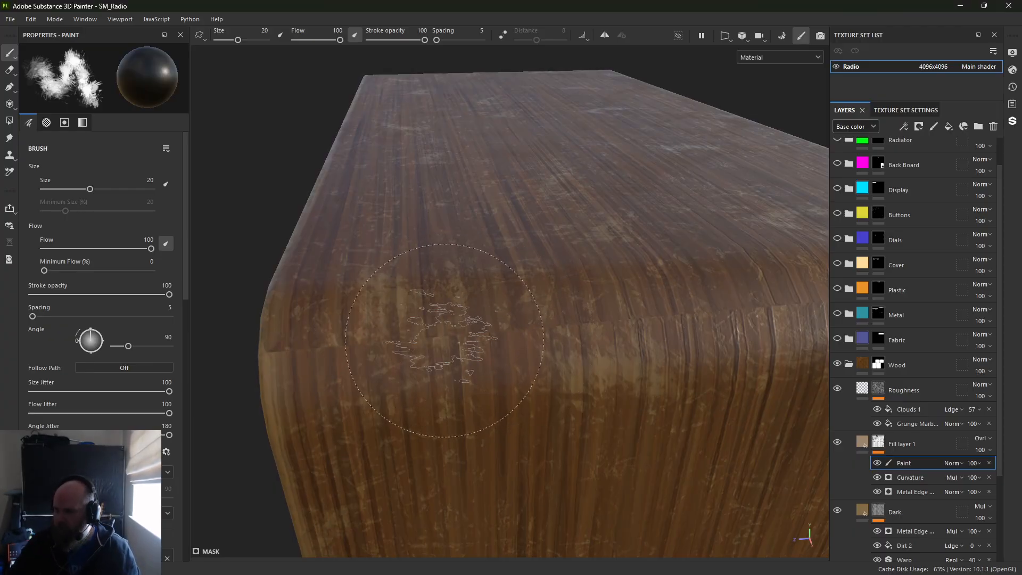
# Test the brush on the cabinet edge, set its flow jitter to 0 and reduce its size to 7.87
pyautogui.moveTo(447, 335); pyautogui.dragTo(484, 330)
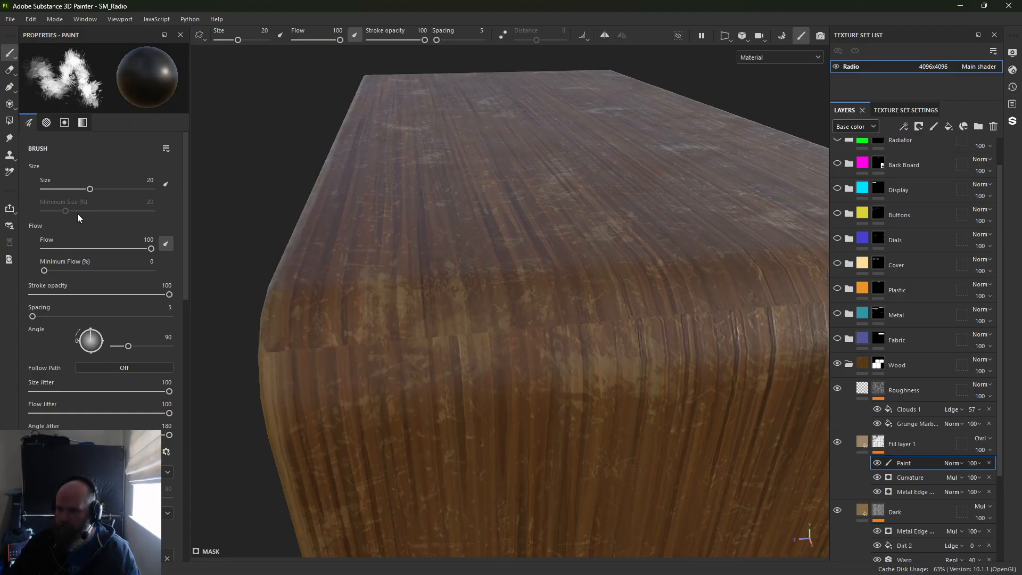
pyautogui.click(77, 188)
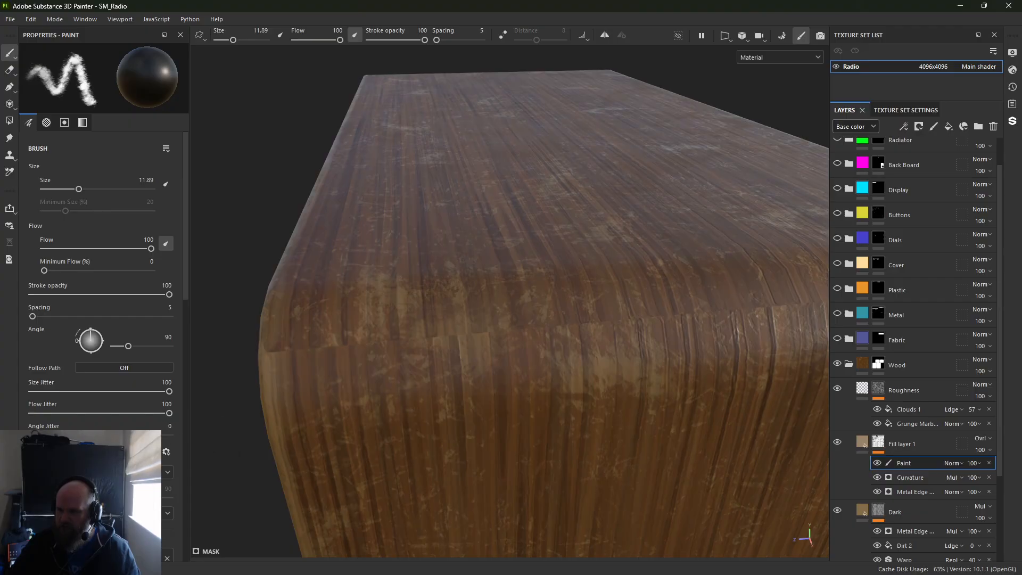
pyautogui.moveTo(116, 417); pyautogui.dragTo(34, 413)
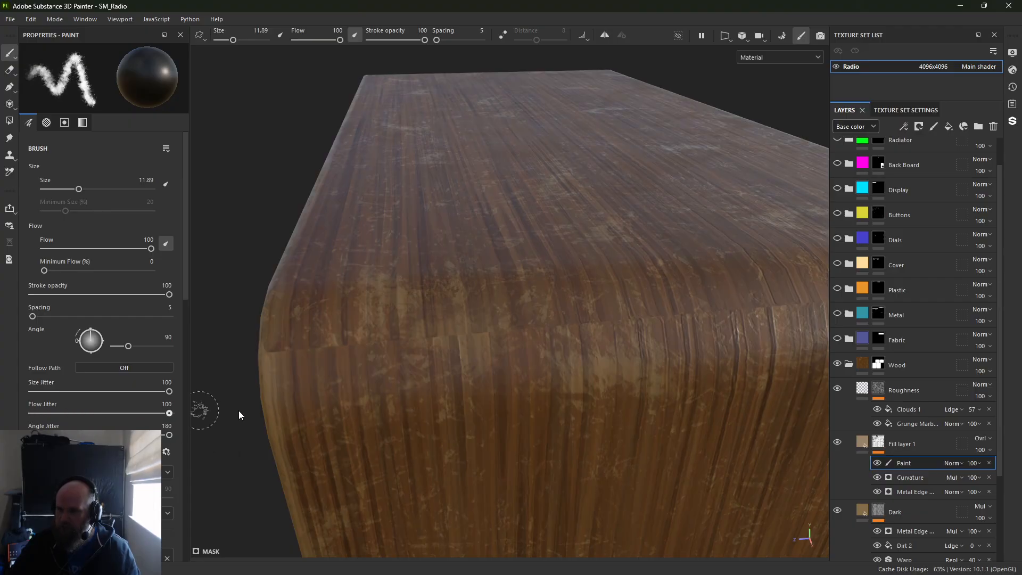
pyautogui.keyDown('ctrl'); pyautogui.moveTo(498, 343); pyautogui.dragTo(477, 343, button='right'); pyautogui.keyUp('ctrl')
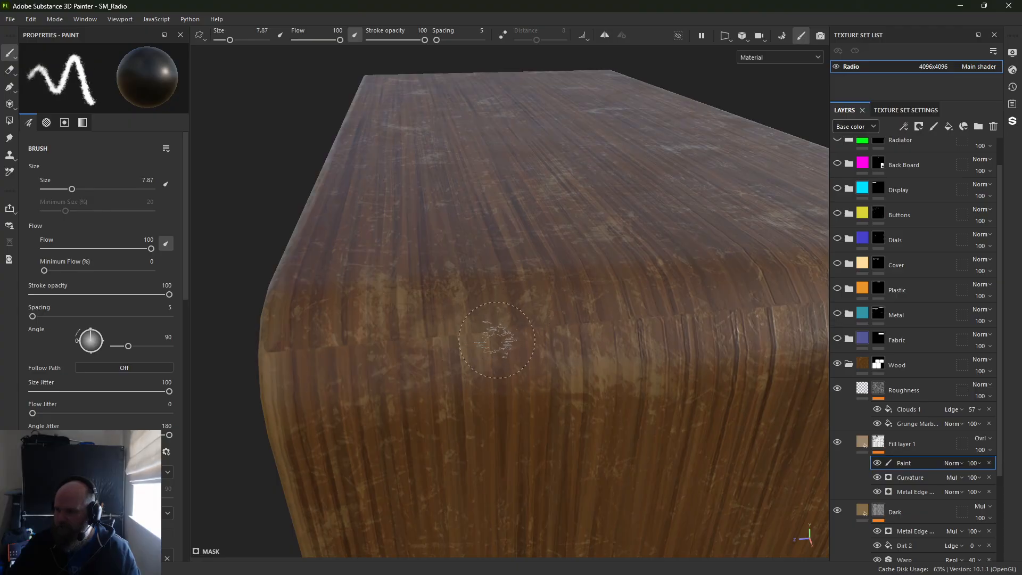
# Display only the base color channel at the cabinet's front corner and enlarge the brush to 11.44
pyautogui.keyDown('alt'); pyautogui.moveTo(518, 328); pyautogui.dragTo(538, 272); pyautogui.keyUp('alt')
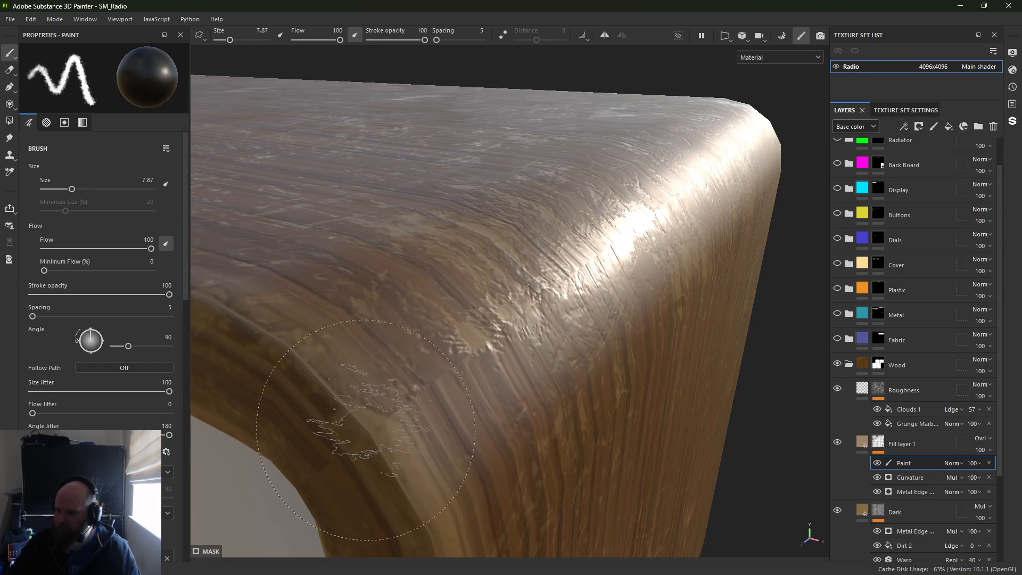
pyautogui.scroll(-3, 386, 442)
pyautogui.keyDown('alt'); pyautogui.moveTo(394, 426); pyautogui.dragTo(523, 176); pyautogui.keyUp('alt')
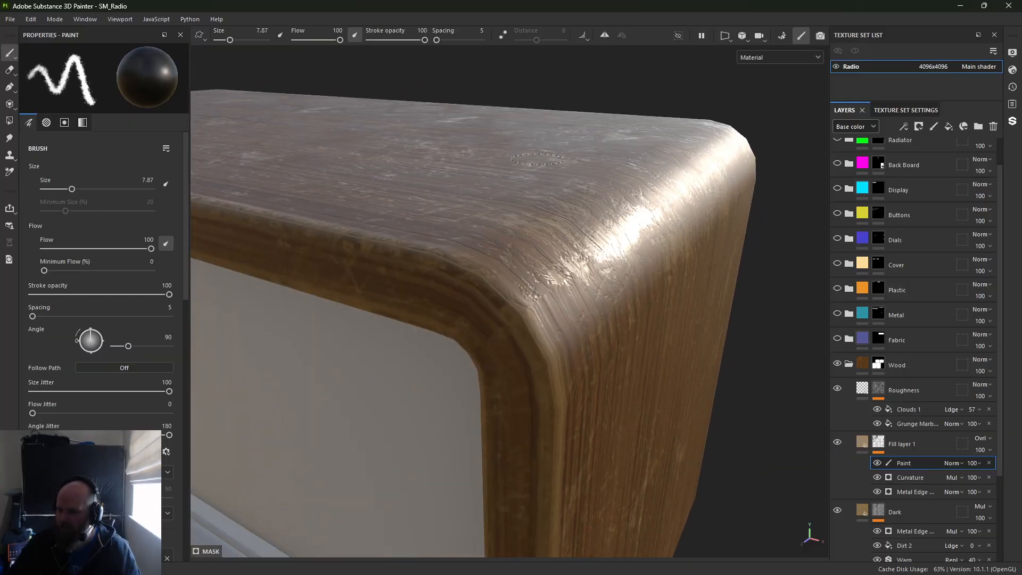
pyautogui.press('c')
pyautogui.keyDown('alt'); pyautogui.moveTo(535, 238); pyautogui.dragTo(520, 294); pyautogui.keyUp('alt')
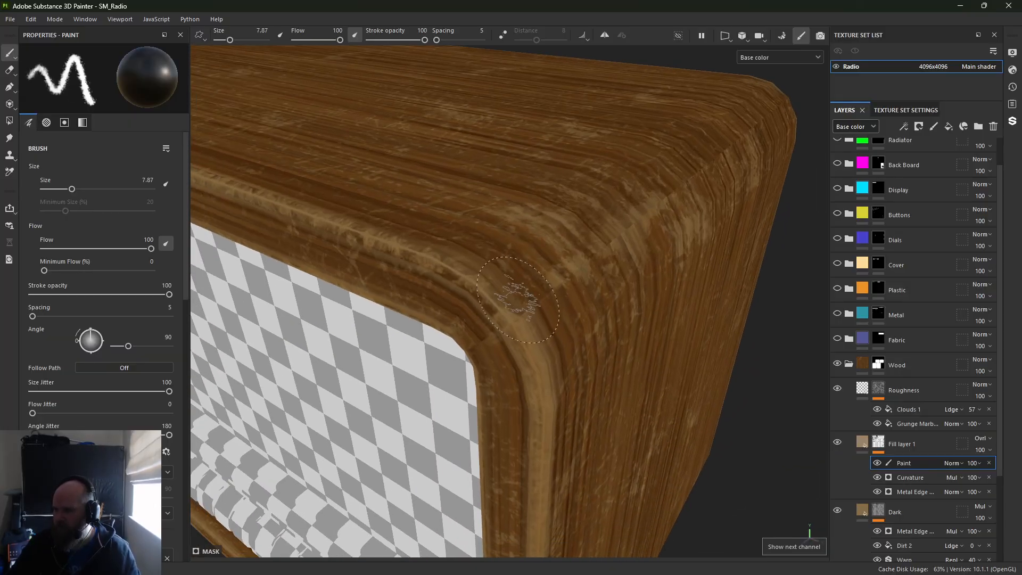
pyautogui.keyDown('ctrl'); pyautogui.moveTo(521, 296); pyautogui.dragTo(533, 296, button='right'); pyautogui.keyUp('ctrl')
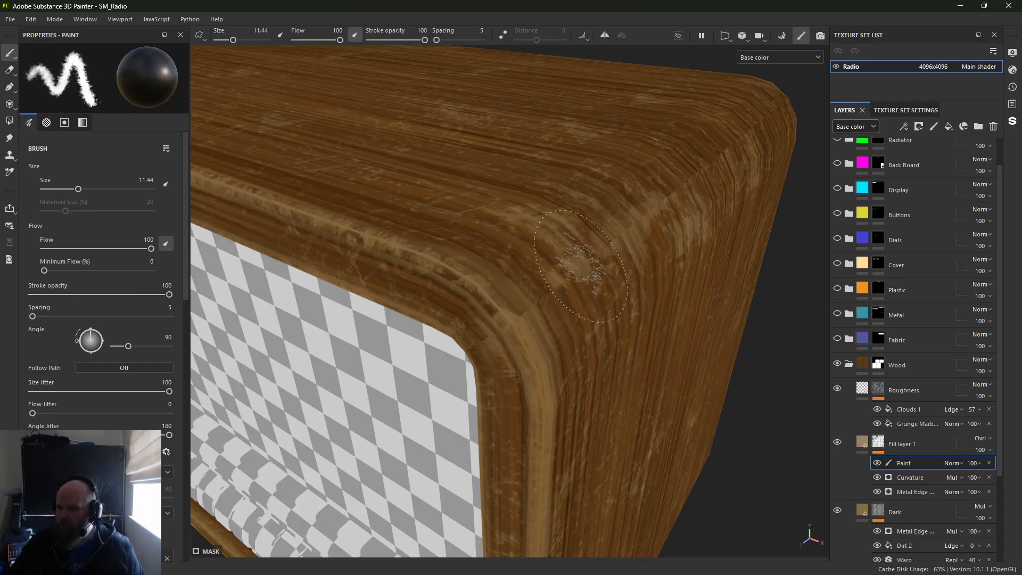
# Review the brush's jitter, size space, alpha and alignment options without changing them
pyautogui.scroll(-5, 130, 296)
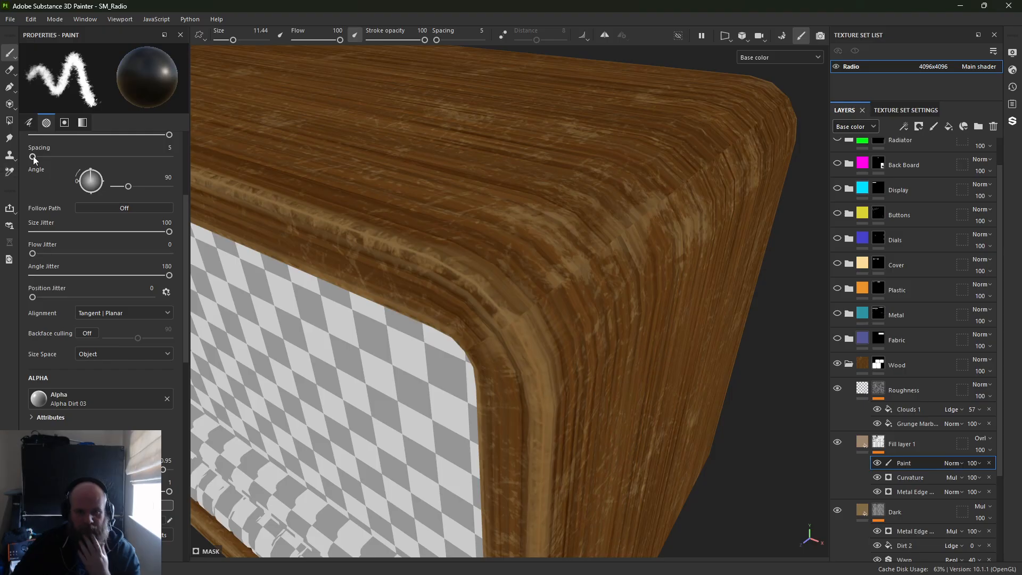
pyautogui.scroll(-3, 100, 217)
pyautogui.scroll(7, 101, 216)
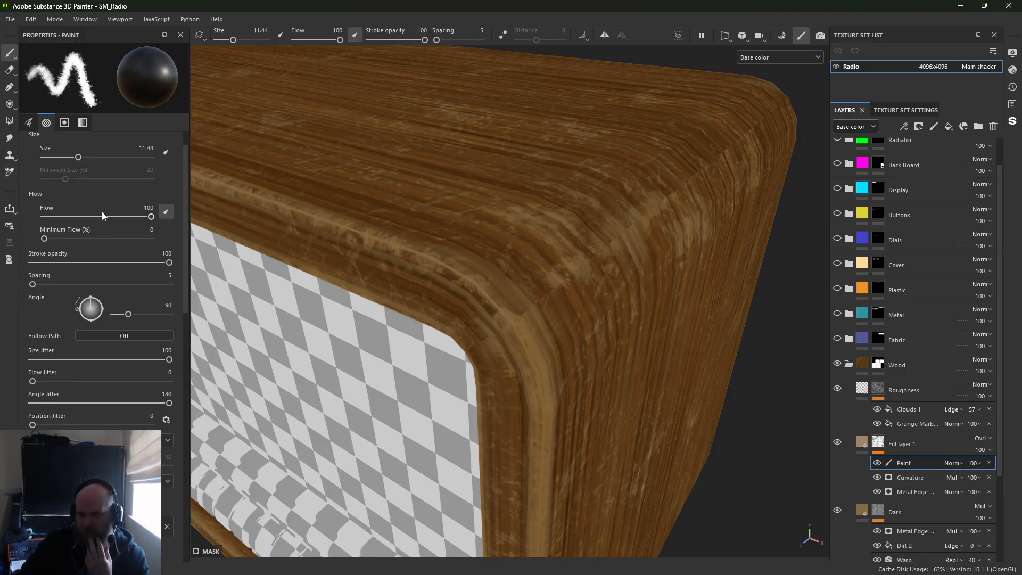
pyautogui.scroll(-4, 136, 267)
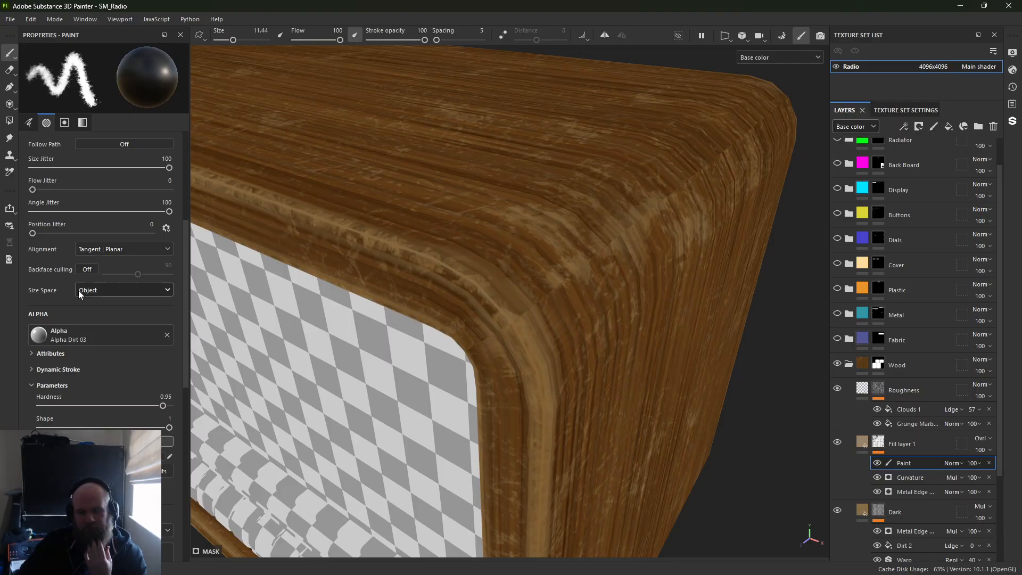
pyautogui.click(104, 248)
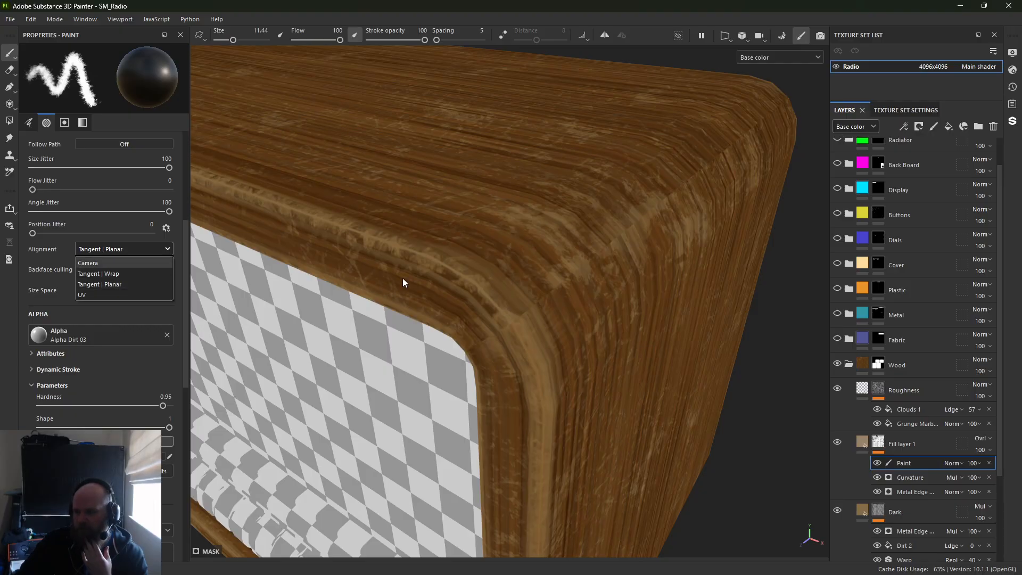
pyautogui.click(468, 304)
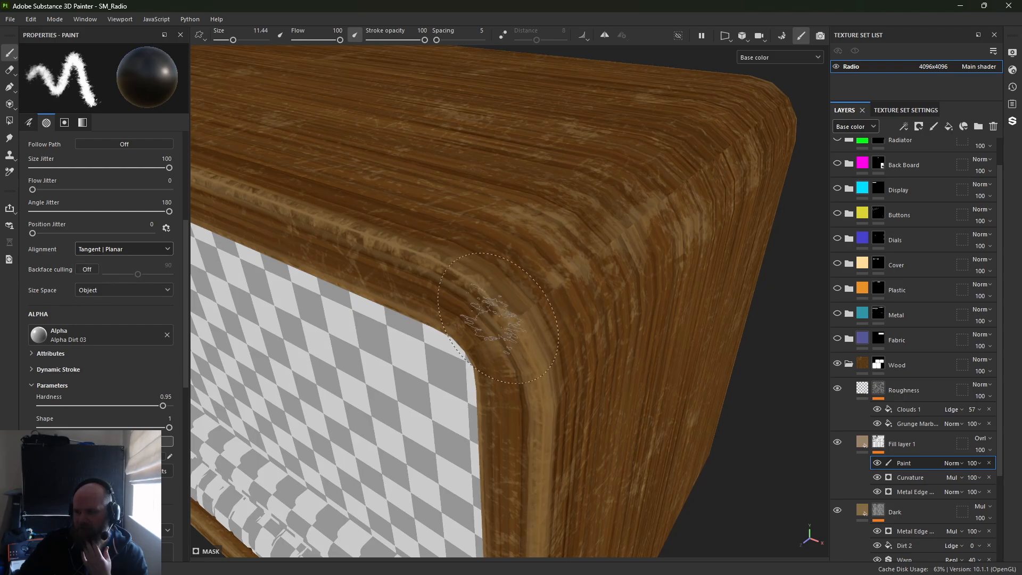
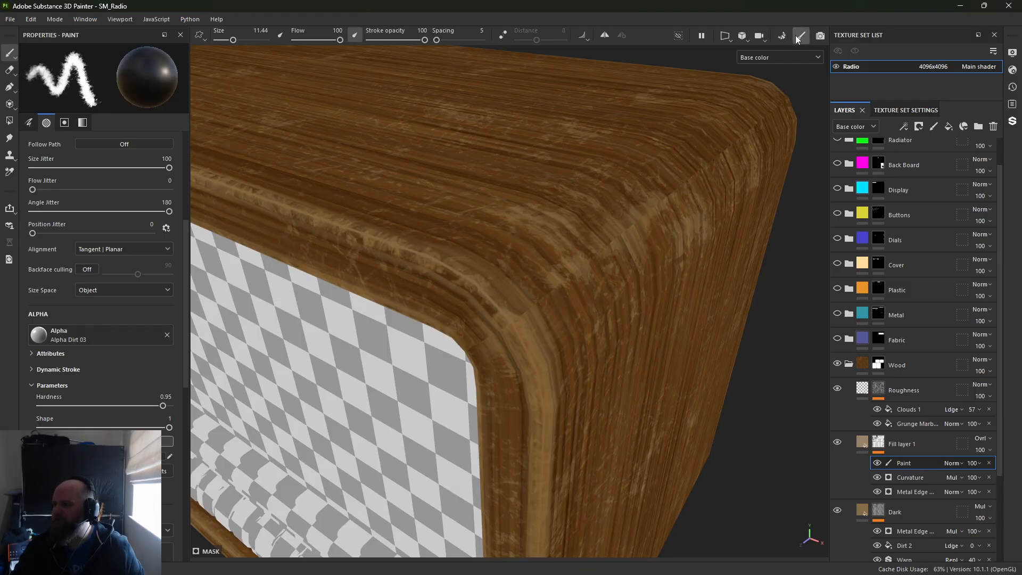
# Show the 3D and 2D views side by side and enlarge the brush to 18.01 over the wood's UV seam
pyautogui.click(726, 36)
pyautogui.click(746, 55)
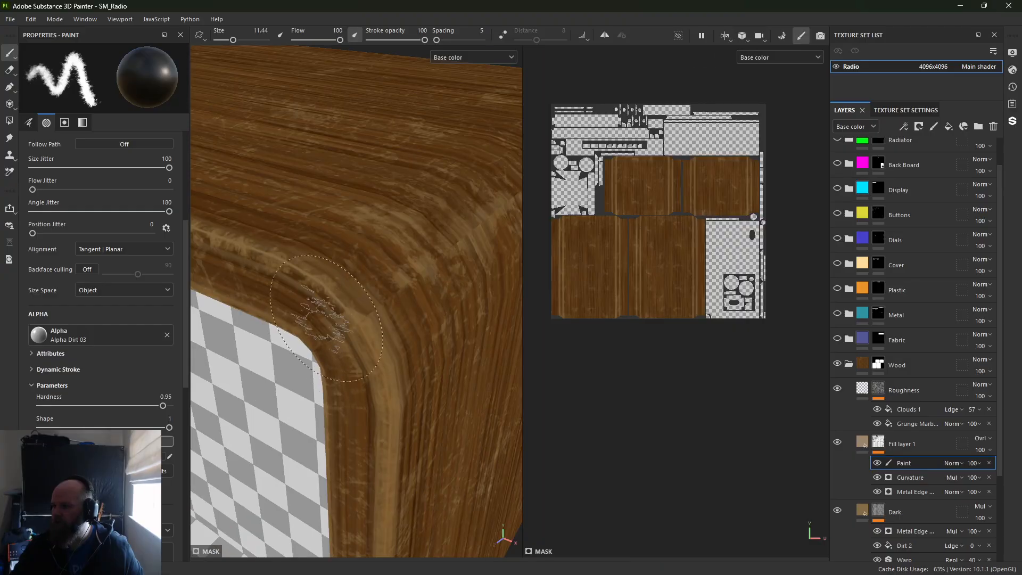
pyautogui.scroll(5, 628, 258)
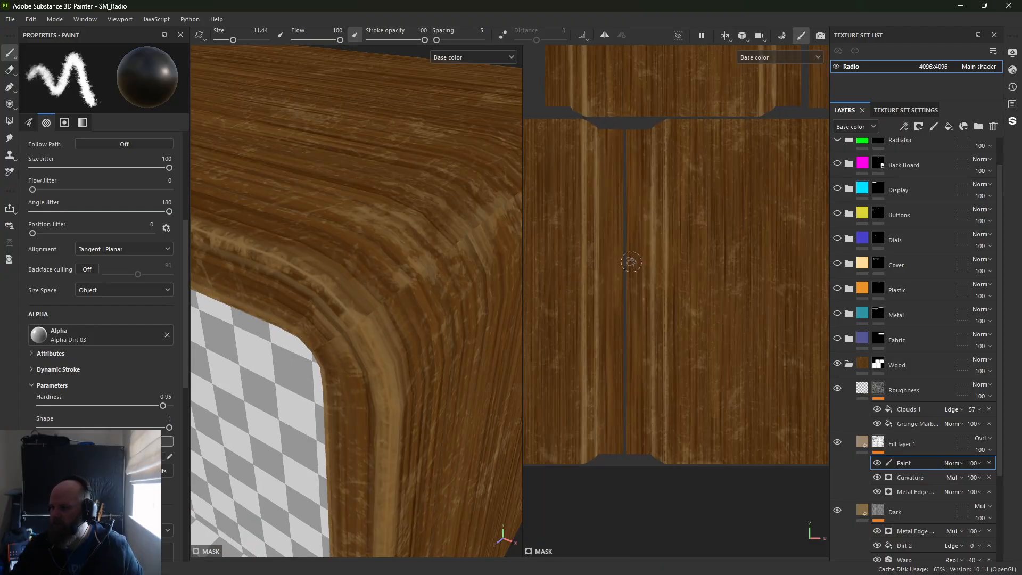
pyautogui.scroll(4, 628, 261)
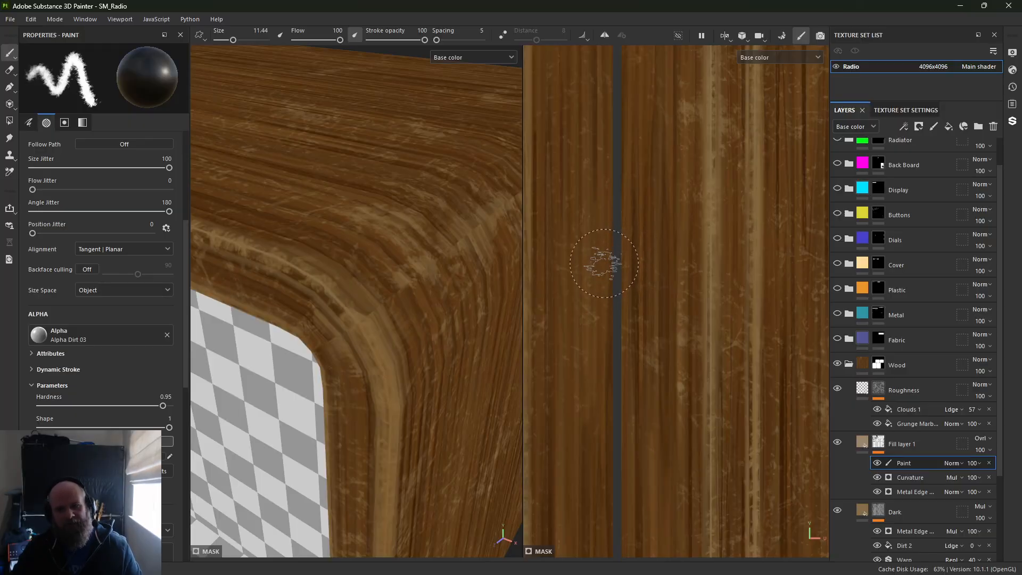
pyautogui.keyDown('ctrl'); pyautogui.moveTo(610, 265); pyautogui.dragTo(631, 265, button='right'); pyautogui.keyUp('ctrl')
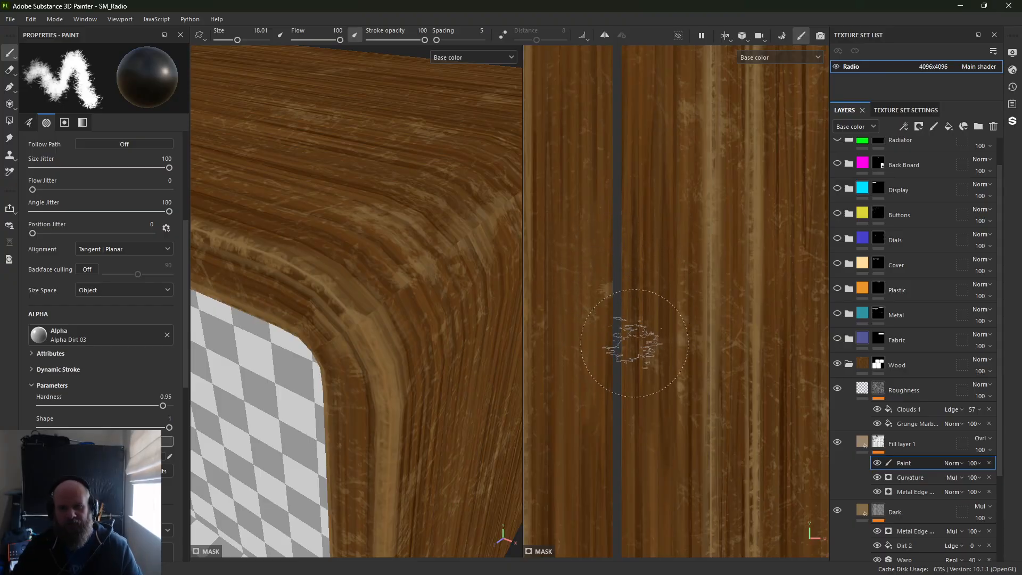
# Set the dirt brush's alignment to UV
pyautogui.click(131, 248)
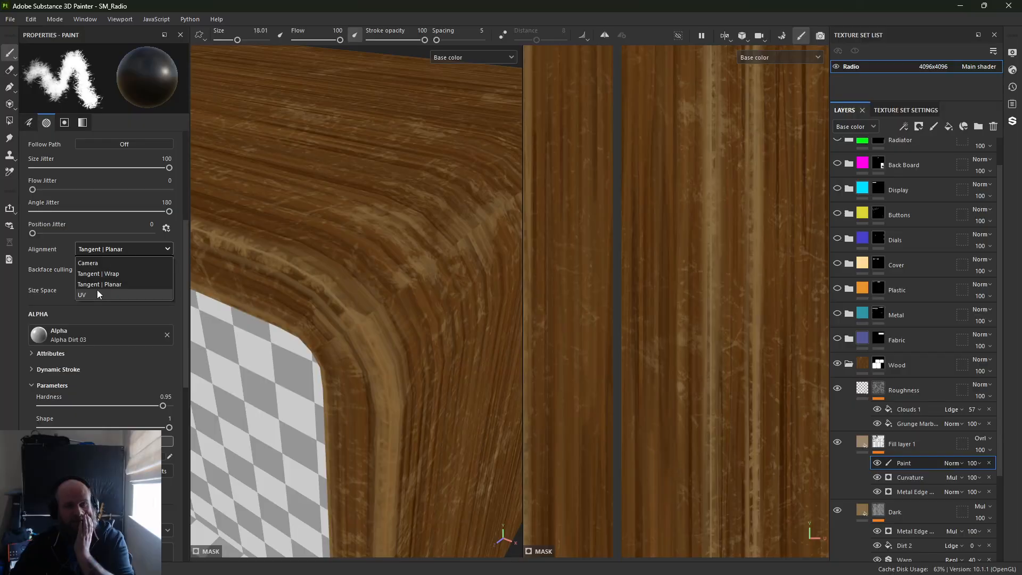
pyautogui.click(398, 315)
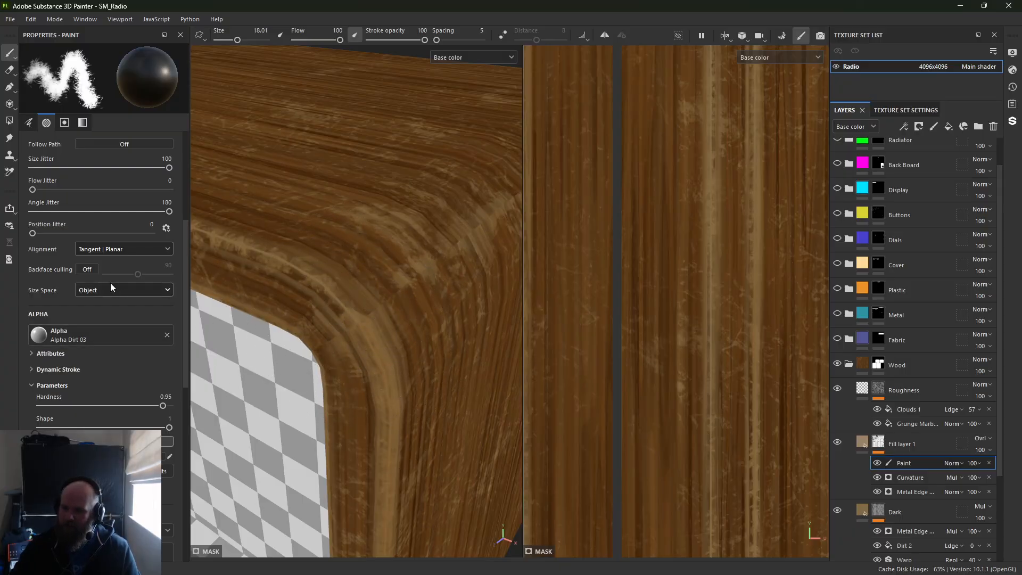
pyautogui.click(115, 249)
pyautogui.click(105, 301)
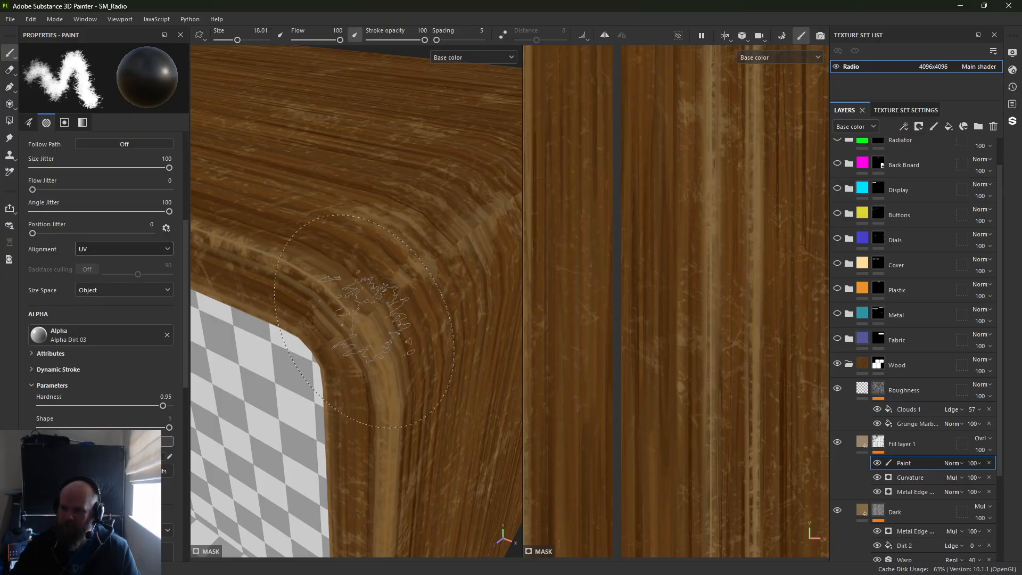
# Touch up the mask at the cabinet's front corner and adjoining edge with black at size 6.98 and white at size 11.71
pyautogui.keyDown('ctrl'); pyautogui.moveTo(341, 307); pyautogui.dragTo(328, 307, button='right'); pyautogui.keyUp('ctrl')
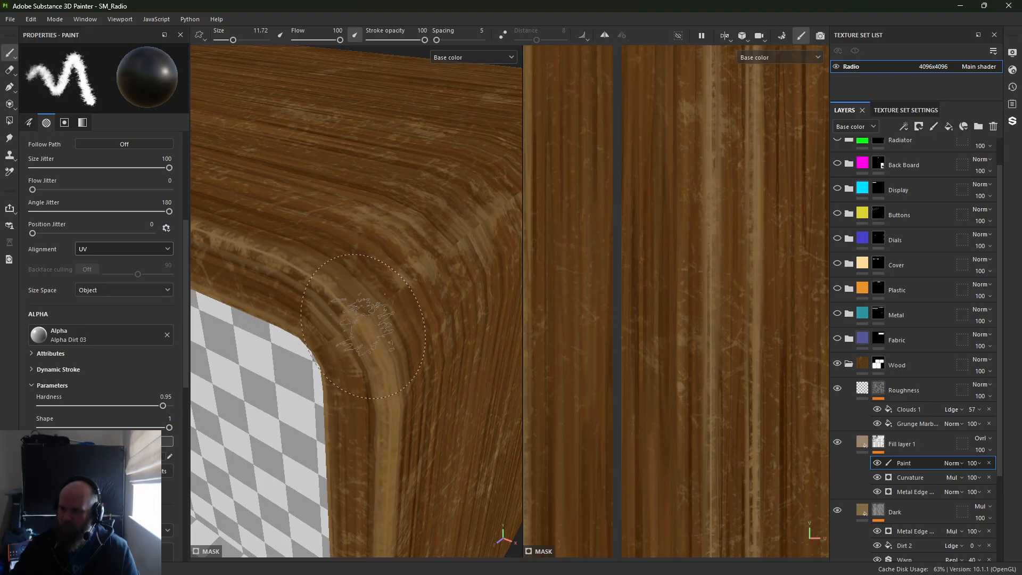
pyautogui.keyDown('ctrl'); pyautogui.moveTo(403, 300); pyautogui.dragTo(391, 302, button='right'); pyautogui.keyUp('ctrl')
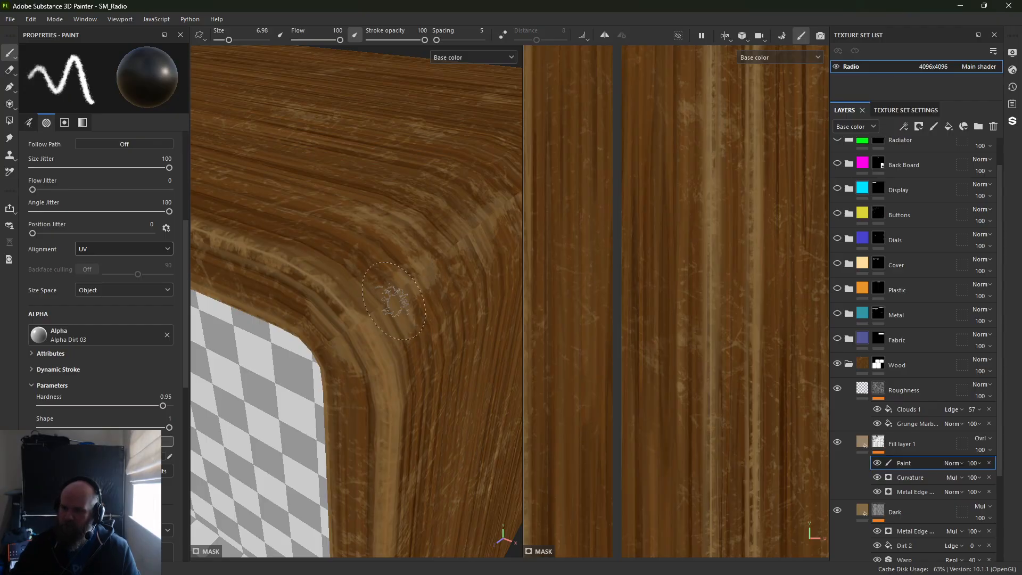
pyautogui.keyDown('alt'); pyautogui.moveTo(420, 313); pyautogui.dragTo(315, 329); pyautogui.keyUp('alt')
pyautogui.press('x')
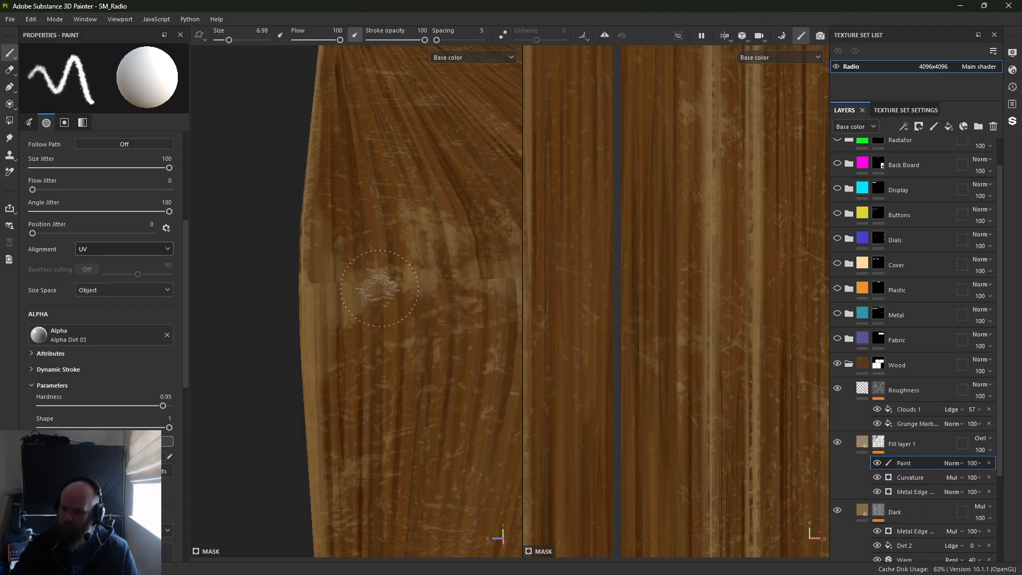
pyautogui.keyDown('ctrl'); pyautogui.moveTo(380, 288); pyautogui.dragTo(401, 287, button='right'); pyautogui.keyUp('ctrl')
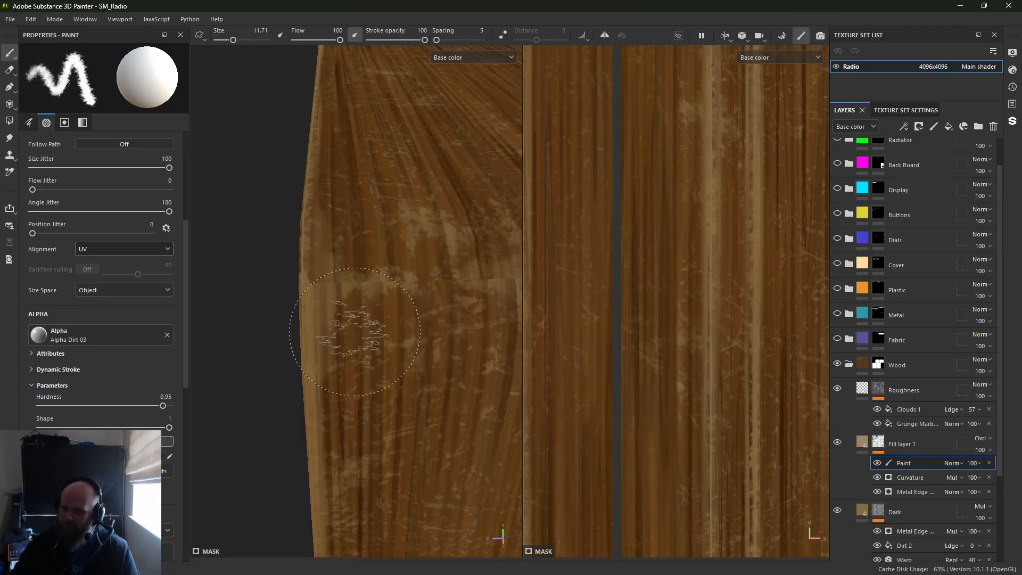
pyautogui.keyDown('alt'); pyautogui.moveTo(392, 308); pyautogui.dragTo(405, 402); pyautogui.keyUp('alt')
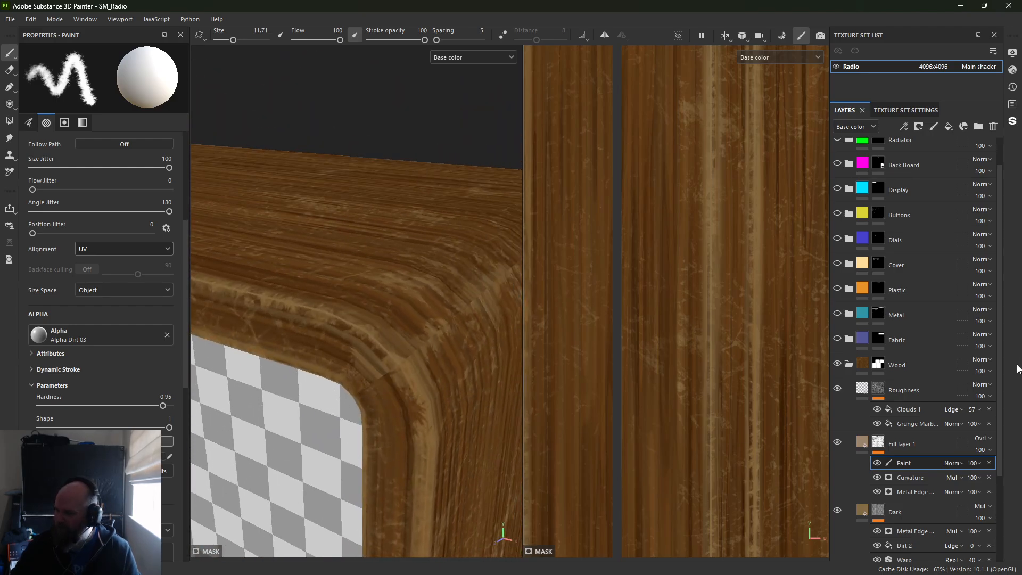
# Toggle the visibility of the Paint effect on Fill layer 1's mask to compare the edge wear with and without it
pyautogui.click(877, 464)
pyautogui.click(877, 463)
pyautogui.click(878, 463)
pyautogui.click(878, 464)
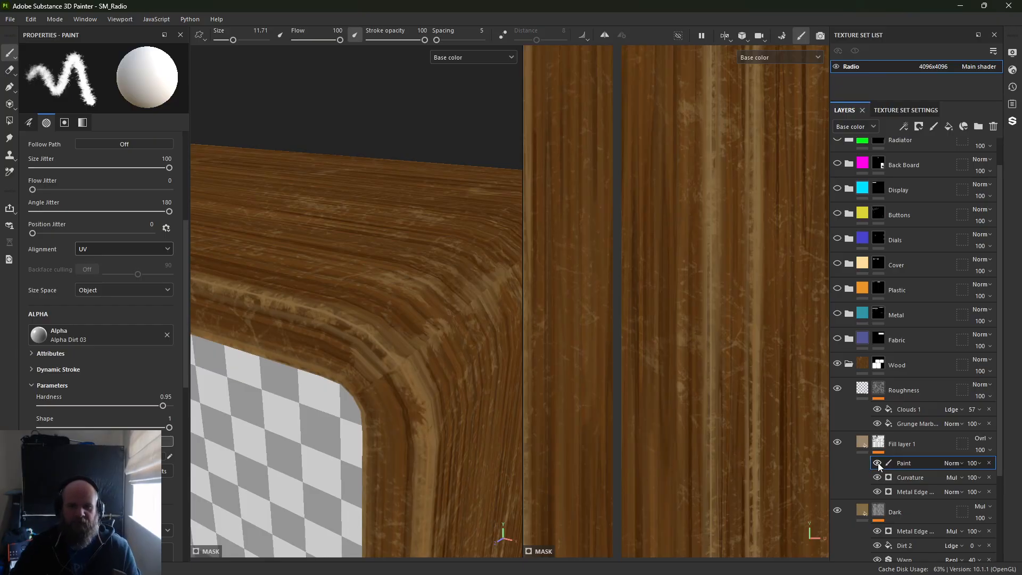
pyautogui.click(878, 464)
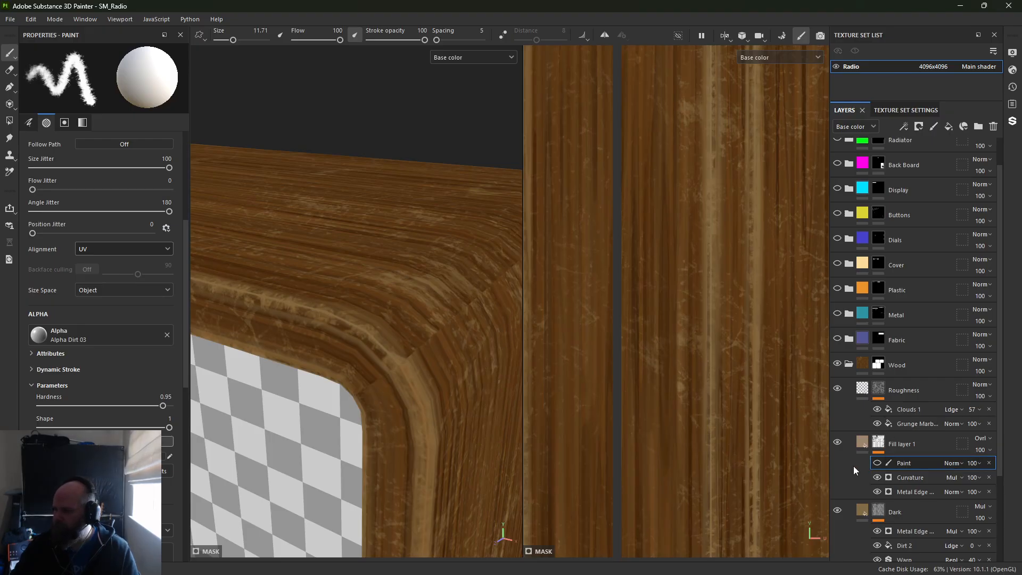
pyautogui.click(877, 464)
# Reduce the brush to 6.87 and rework the wear along the cabinet's upper side edge, alternating between black and white
pyautogui.keyDown('alt'); pyautogui.moveTo(340, 325); pyautogui.dragTo(222, 340); pyautogui.keyUp('alt')
pyautogui.keyDown('alt'); pyautogui.moveTo(405, 277); pyautogui.dragTo(171, 213); pyautogui.keyUp('alt')
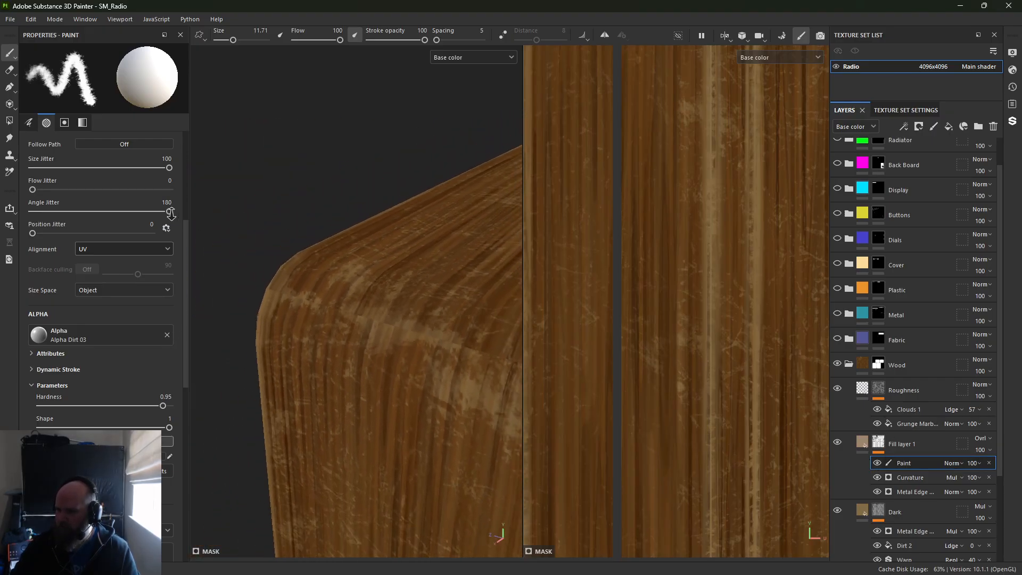
pyautogui.keyDown('alt'); pyautogui.moveTo(468, 256); pyautogui.dragTo(406, 287); pyautogui.keyUp('alt')
pyautogui.keyDown('alt'); pyautogui.moveTo(405, 287); pyautogui.dragTo(447, 314, button='right'); pyautogui.keyUp('alt')
pyautogui.keyDown('alt'); pyautogui.moveTo(447, 313); pyautogui.dragTo(369, 308, button='middle'); pyautogui.keyUp('alt')
pyautogui.keyDown('ctrl'); pyautogui.moveTo(457, 315); pyautogui.dragTo(436, 316, button='right'); pyautogui.keyUp('ctrl')
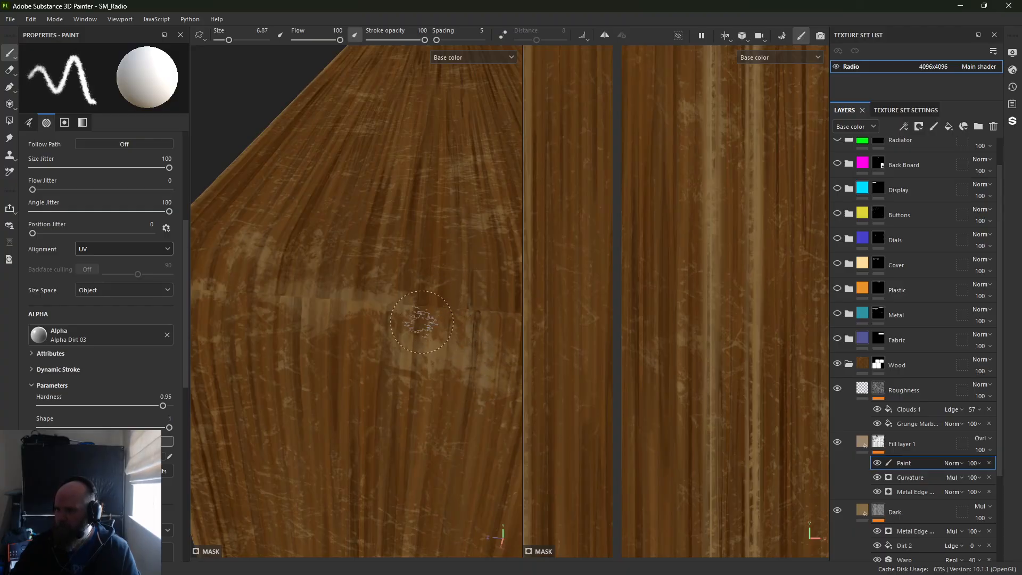
pyautogui.press('x')
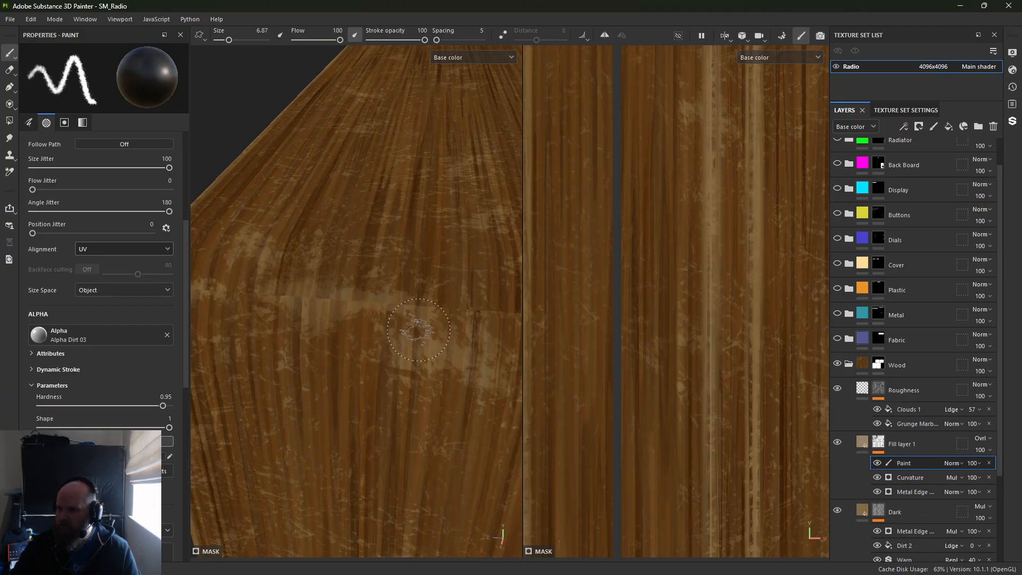
pyautogui.press('x')
pyautogui.press('x')
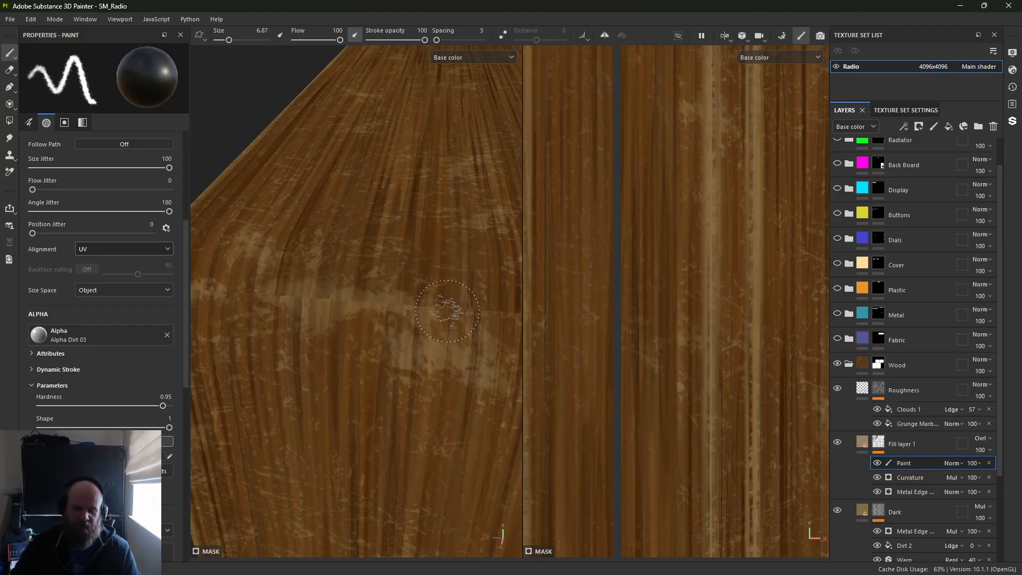
pyautogui.press('x')
pyautogui.press('x')
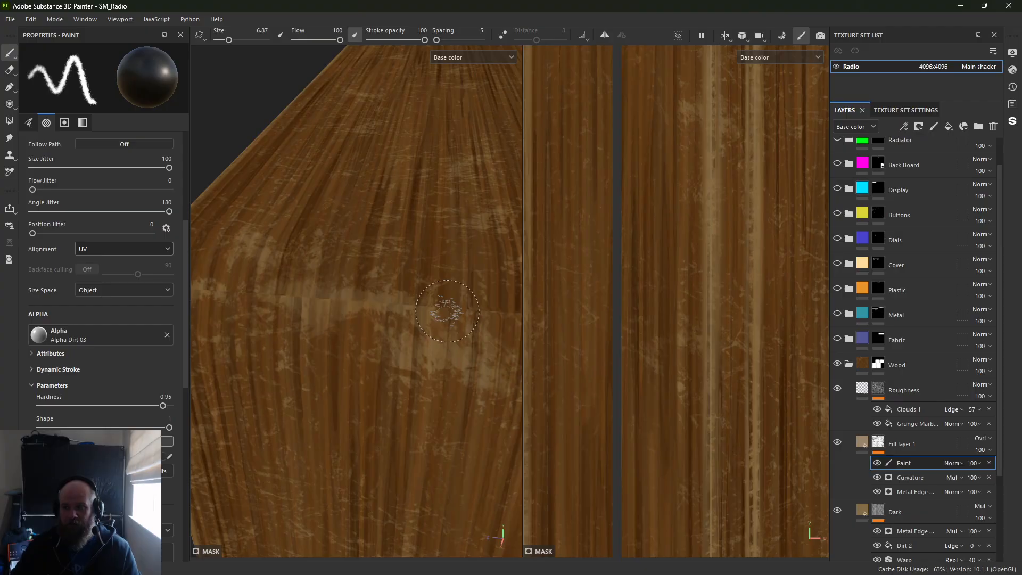
pyautogui.press('x')
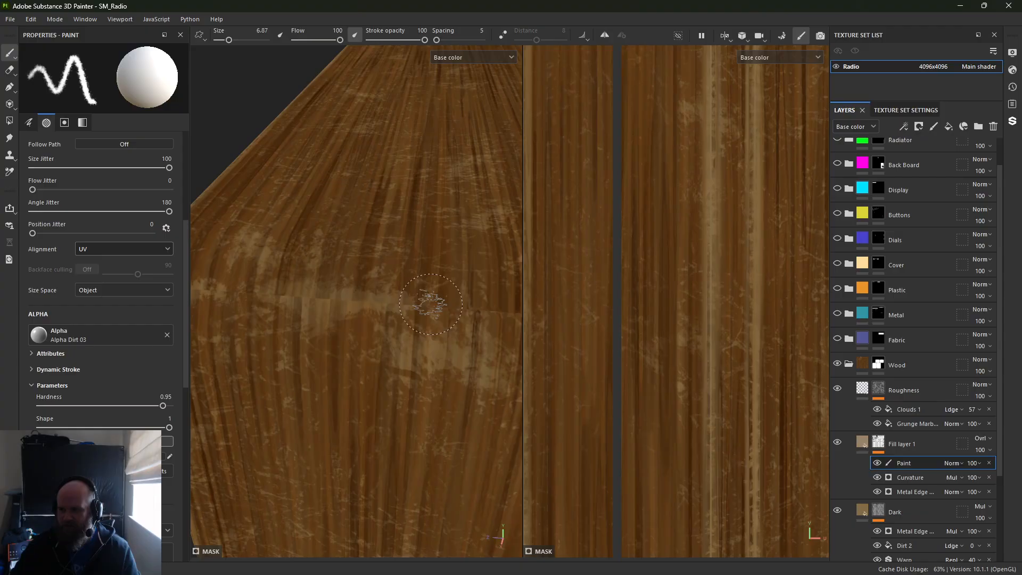
pyautogui.press('x')
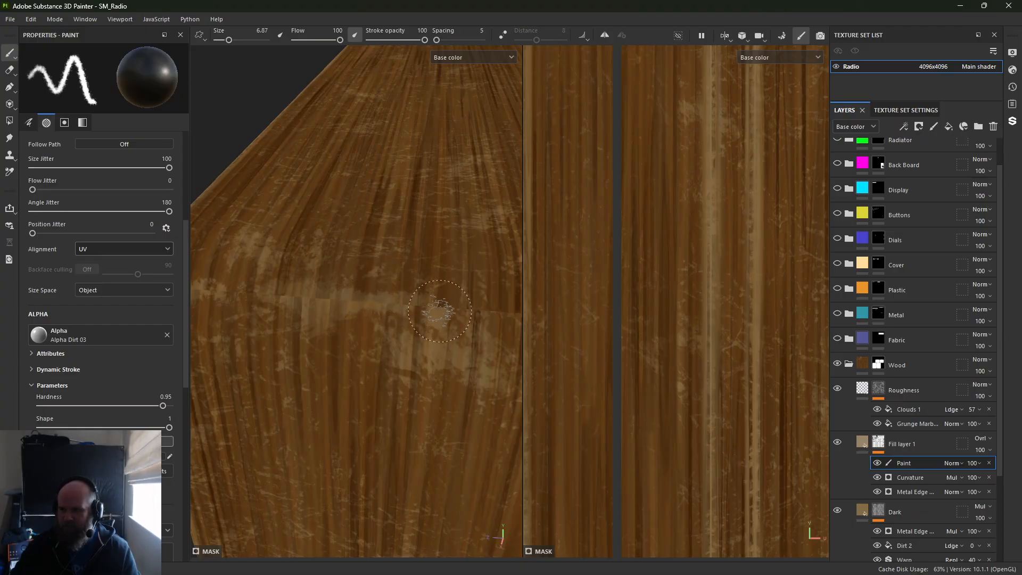
# Reduce the brush to 4.1 and paint in black along the seam of the cabinet's upper side edge
pyautogui.keyDown('ctrl'); pyautogui.moveTo(449, 310); pyautogui.dragTo(434, 310, button='right'); pyautogui.keyUp('ctrl')
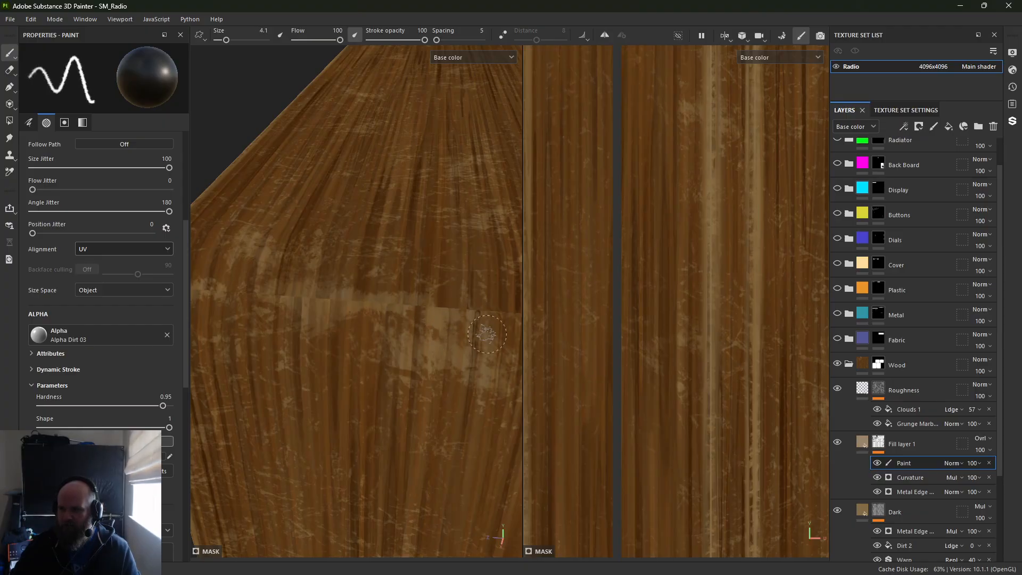
pyautogui.keyDown('alt'); pyautogui.moveTo(487, 334); pyautogui.dragTo(336, 332, button='middle'); pyautogui.keyUp('alt')
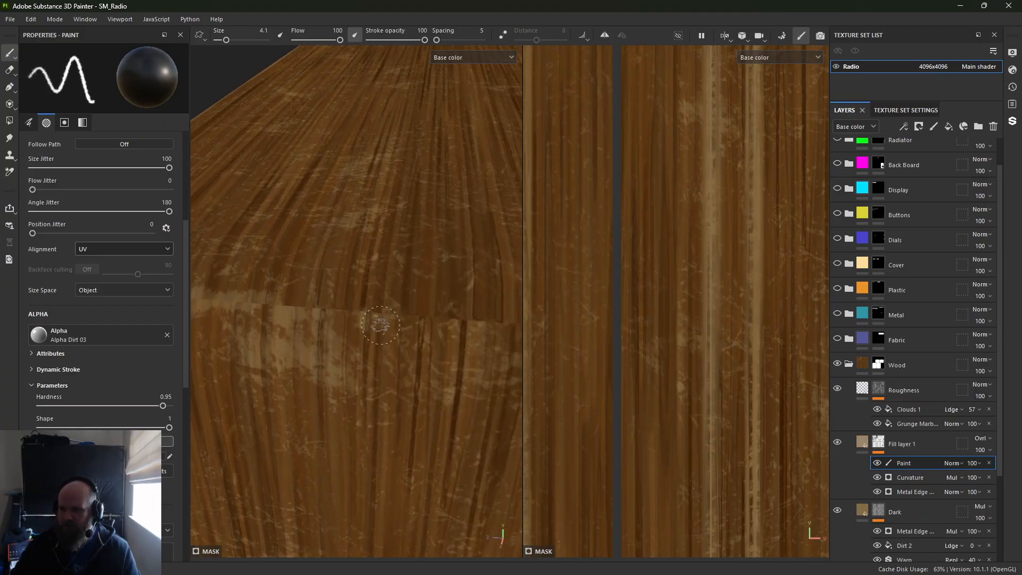
pyautogui.keyDown('alt'); pyautogui.moveTo(434, 330); pyautogui.dragTo(330, 333, button='middle'); pyautogui.keyUp('alt')
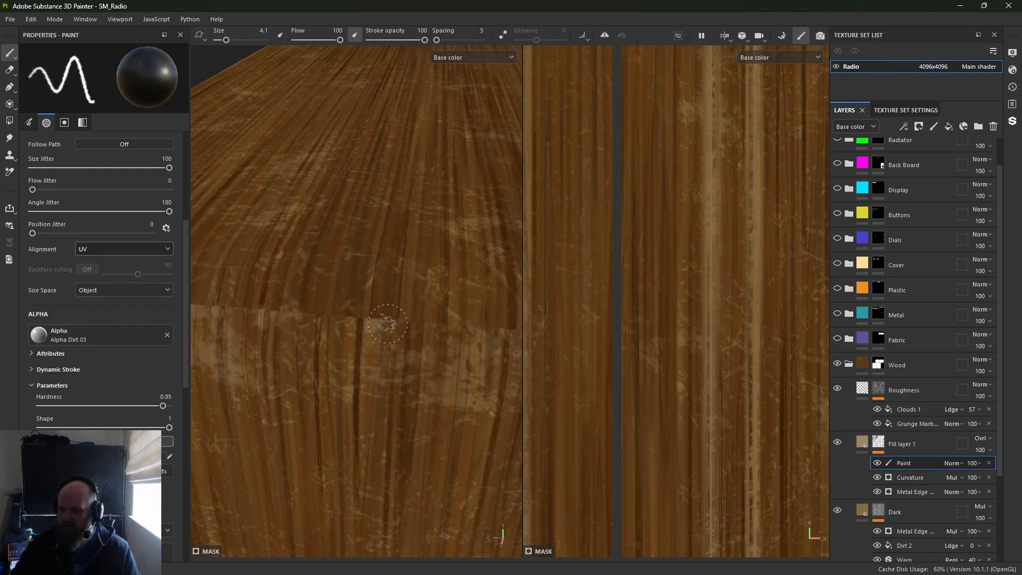
pyautogui.keyDown('alt'); pyautogui.moveTo(480, 338); pyautogui.dragTo(314, 338, button='middle'); pyautogui.keyUp('alt')
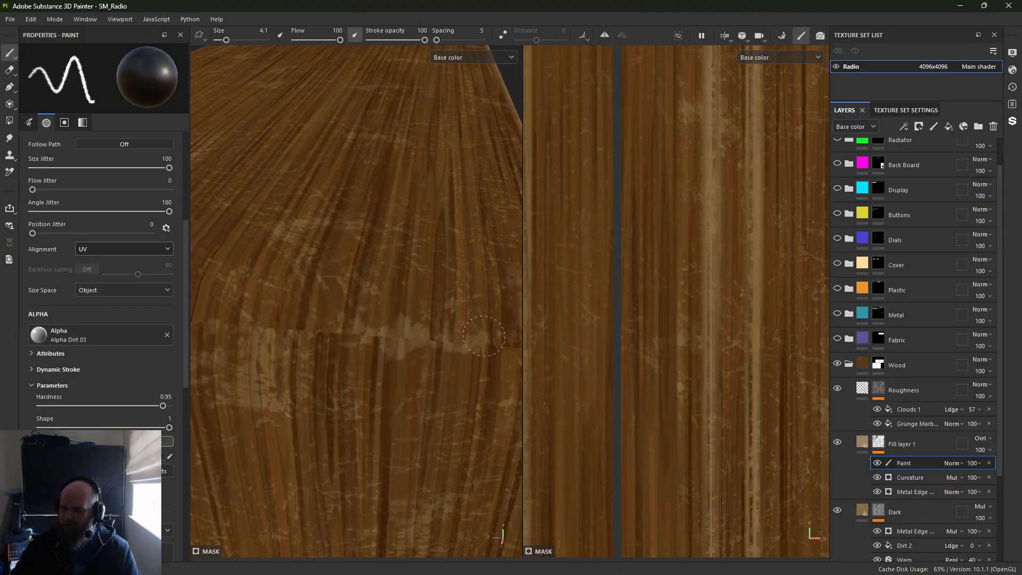
# Enlarge the brush to 9.37 and blend the wear across the seam on the cabinet's corner and side edge, using black and white
pyautogui.keyDown('alt'); pyautogui.moveTo(496, 345); pyautogui.dragTo(335, 346); pyautogui.keyUp('alt')
pyautogui.keyDown('alt'); pyautogui.moveTo(440, 354); pyautogui.dragTo(358, 350); pyautogui.keyUp('alt')
pyautogui.keyDown('ctrl'); pyautogui.moveTo(433, 355); pyautogui.dragTo(446, 354, button='right'); pyautogui.keyUp('ctrl')
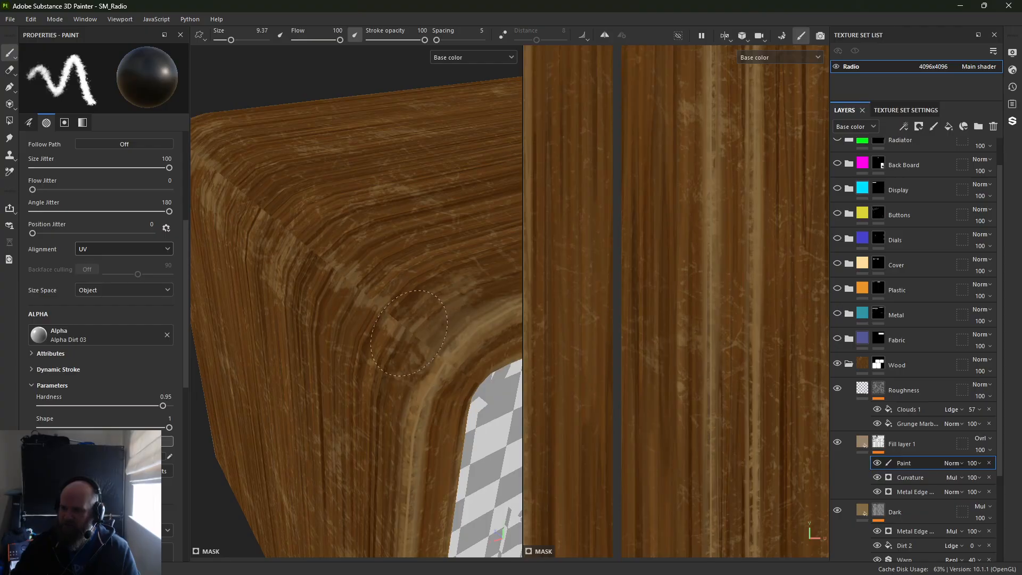
pyautogui.keyDown('alt'); pyautogui.moveTo(259, 341); pyautogui.dragTo(303, 282); pyautogui.keyUp('alt')
pyautogui.keyDown('alt'); pyautogui.moveTo(304, 283); pyautogui.dragTo(298, 266, button='right'); pyautogui.keyUp('alt')
pyautogui.keyDown('alt'); pyautogui.moveTo(298, 267); pyautogui.dragTo(345, 245, button='middle'); pyautogui.keyUp('alt')
pyautogui.keyDown('alt'); pyautogui.moveTo(345, 245); pyautogui.dragTo(563, 404, button='right'); pyautogui.keyUp('alt')
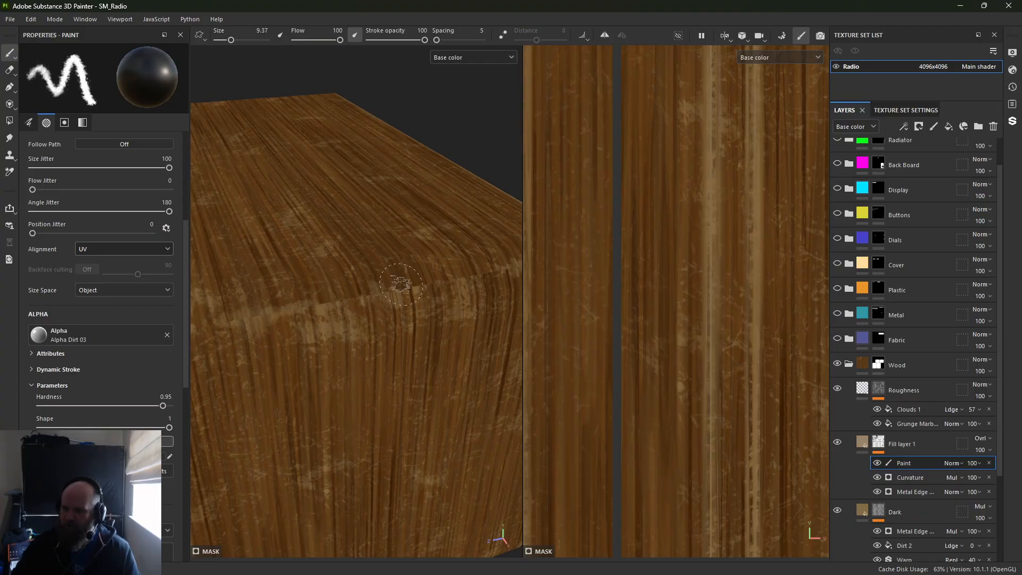
pyautogui.moveTo(447, 284)
pyautogui.keyDown('alt'); pyautogui.mouseDown()
pyautogui.moveTo(292, 297)
pyautogui.moveTo(479, 373)
pyautogui.mouseUp(); pyautogui.keyUp('alt')
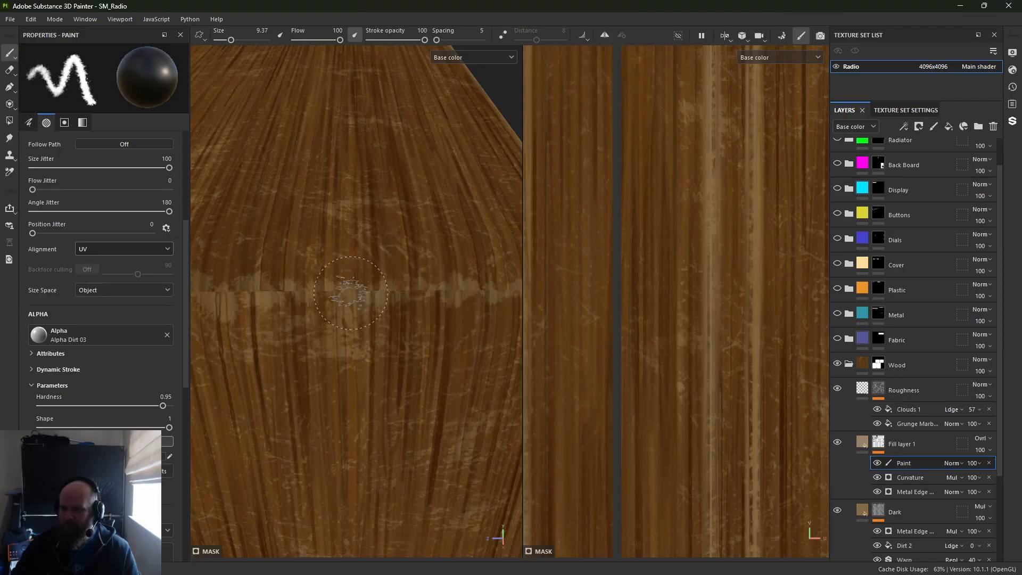
pyautogui.keyDown('alt'); pyautogui.moveTo(373, 291); pyautogui.dragTo(390, 290); pyautogui.keyUp('alt')
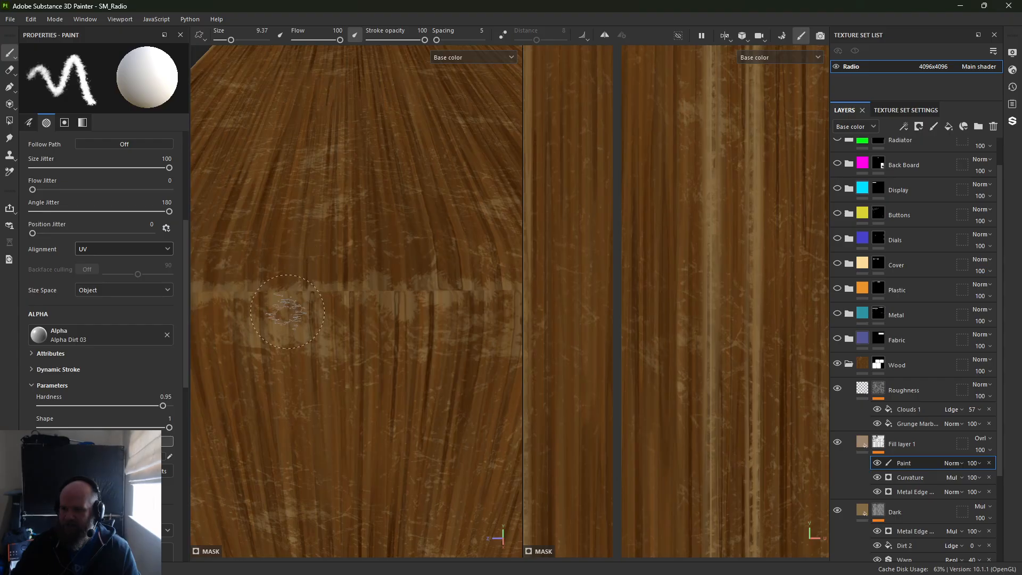
# Examine the edge wear from the cabinet's upper corner down to its lower corner and along the vertical front edge
pyautogui.scroll(-5, 396, 305)
pyautogui.moveTo(367, 288)
pyautogui.keyDown('alt'); pyautogui.mouseDown()
pyautogui.moveTo(393, 264)
pyautogui.moveTo(359, 237)
pyautogui.mouseUp(); pyautogui.keyUp('alt')
pyautogui.keyDown('alt'); pyautogui.moveTo(358, 238); pyautogui.dragTo(509, 355, button='right'); pyautogui.keyUp('alt')
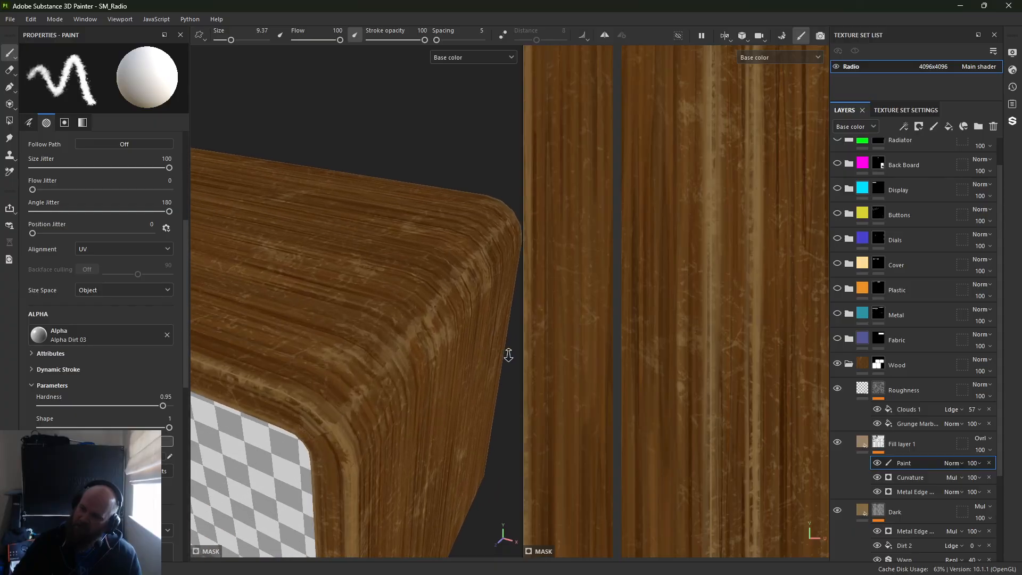
pyautogui.keyDown('alt'); pyautogui.moveTo(413, 361); pyautogui.dragTo(378, 229, button='middle'); pyautogui.keyUp('alt')
pyautogui.keyDown('alt'); pyautogui.moveTo(378, 229); pyautogui.dragTo(306, 226); pyautogui.keyUp('alt')
pyautogui.keyDown('alt'); pyautogui.moveTo(383, 378); pyautogui.dragTo(452, 431, button='right'); pyautogui.keyUp('alt')
pyautogui.keyDown('alt'); pyautogui.moveTo(453, 432); pyautogui.dragTo(418, 218, button='middle'); pyautogui.keyUp('alt')
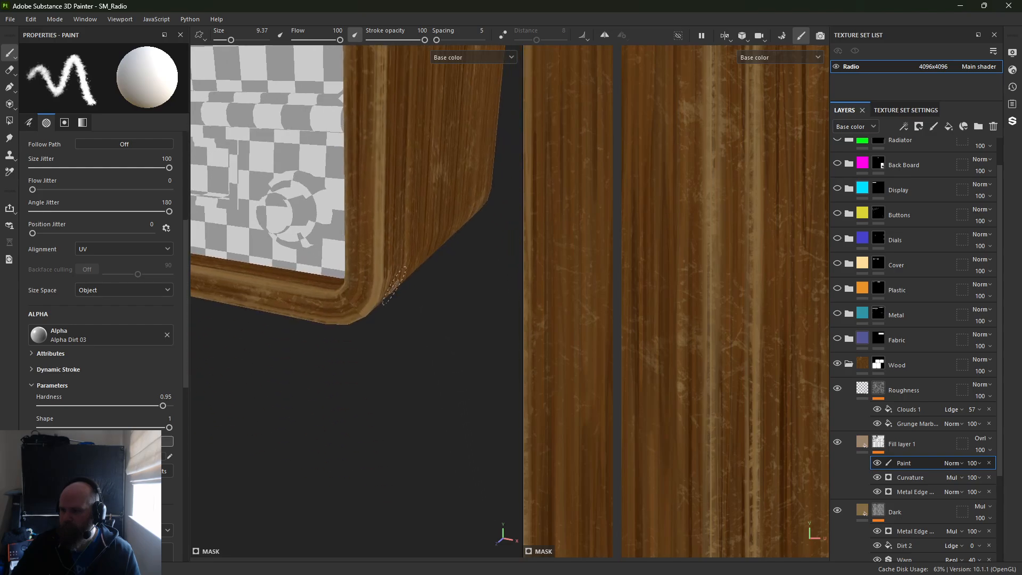
pyautogui.keyDown('alt'); pyautogui.moveTo(418, 218); pyautogui.dragTo(405, 210); pyautogui.keyUp('alt')
pyautogui.keyDown('alt'); pyautogui.moveTo(404, 210); pyautogui.dragTo(386, 445, button='middle'); pyautogui.keyUp('alt')
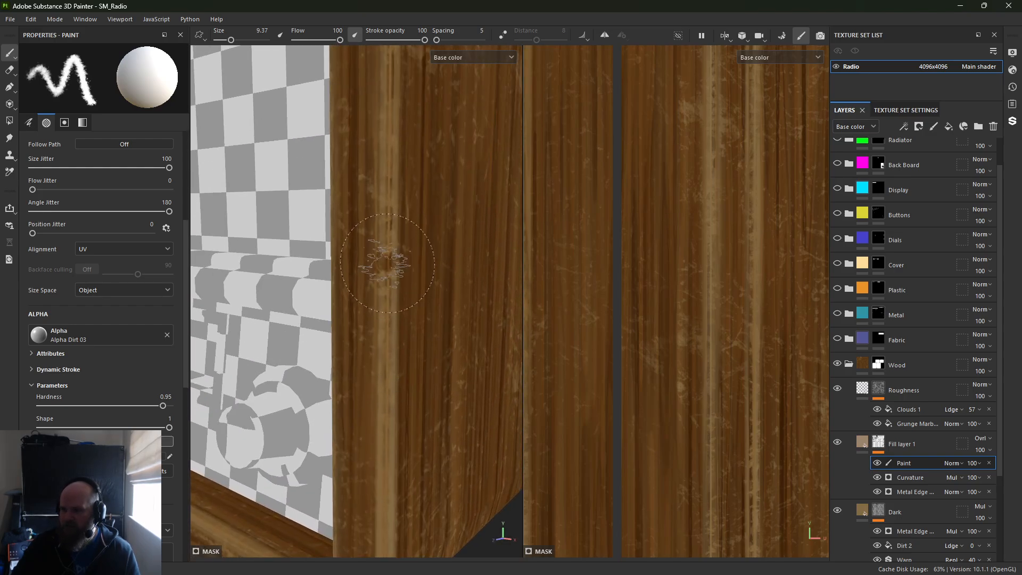
# Enlarge the brush to 13.55 and set its flow jitter to 85
pyautogui.keyDown('ctrl'); pyautogui.moveTo(387, 281); pyautogui.dragTo(405, 281, button='right'); pyautogui.keyUp('ctrl')
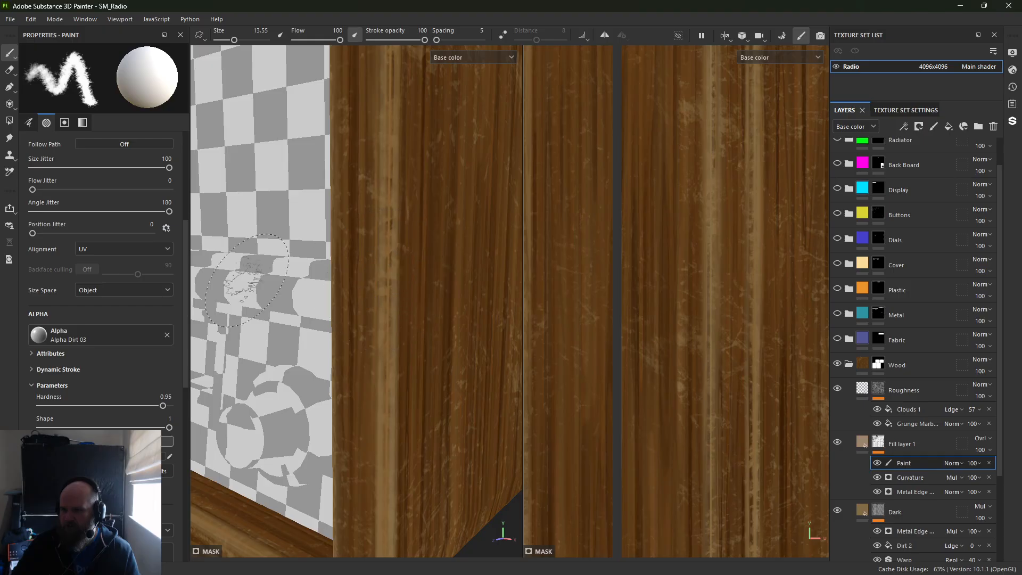
pyautogui.scroll(3, 132, 251)
pyautogui.moveTo(33, 286)
pyautogui.mouseDown()
pyautogui.moveTo(154, 286)
pyautogui.moveTo(129, 290)
pyautogui.moveTo(147, 291)
pyautogui.mouseUp()
pyautogui.scroll(3, 114, 256)
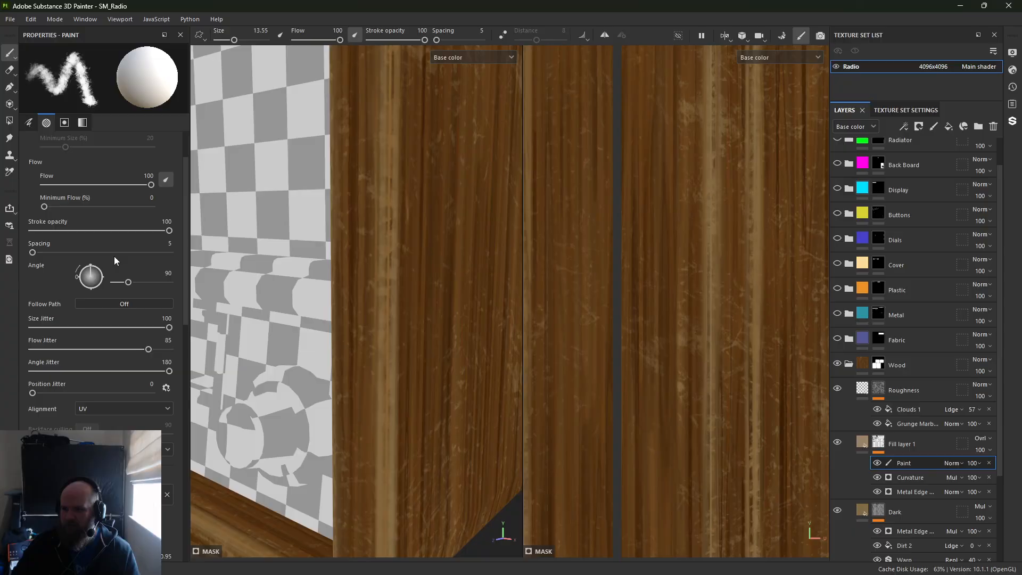
# Lower the brush flow to 36 and enlarge the brush to 36.74 for work on the cabinet's broad side
pyautogui.moveTo(142, 217); pyautogui.dragTo(81, 218)
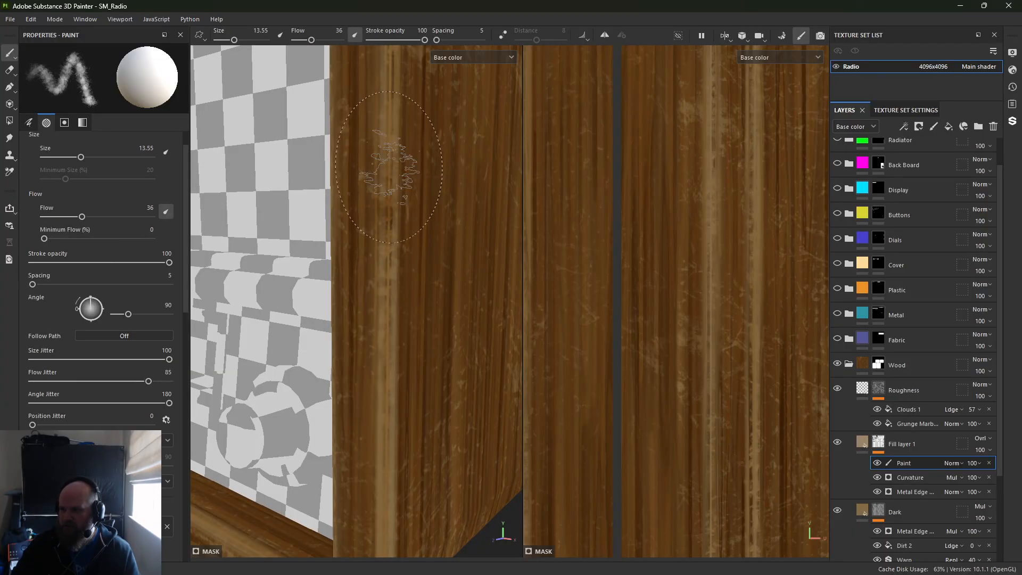
pyautogui.moveTo(388, 171)
pyautogui.keyDown('alt'); pyautogui.mouseDown()
pyautogui.moveTo(398, 320)
pyautogui.moveTo(409, 330)
pyautogui.mouseUp(); pyautogui.keyUp('alt')
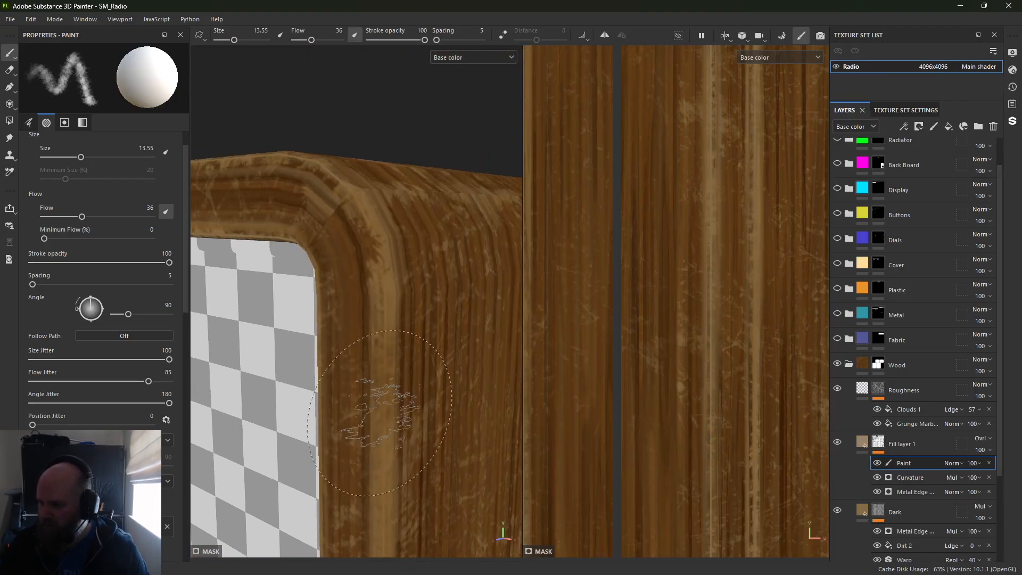
pyautogui.moveTo(409, 331)
pyautogui.keyDown('alt'); pyautogui.mouseDown()
pyautogui.moveTo(371, 322)
pyautogui.moveTo(352, 114)
pyautogui.mouseUp(); pyautogui.keyUp('alt')
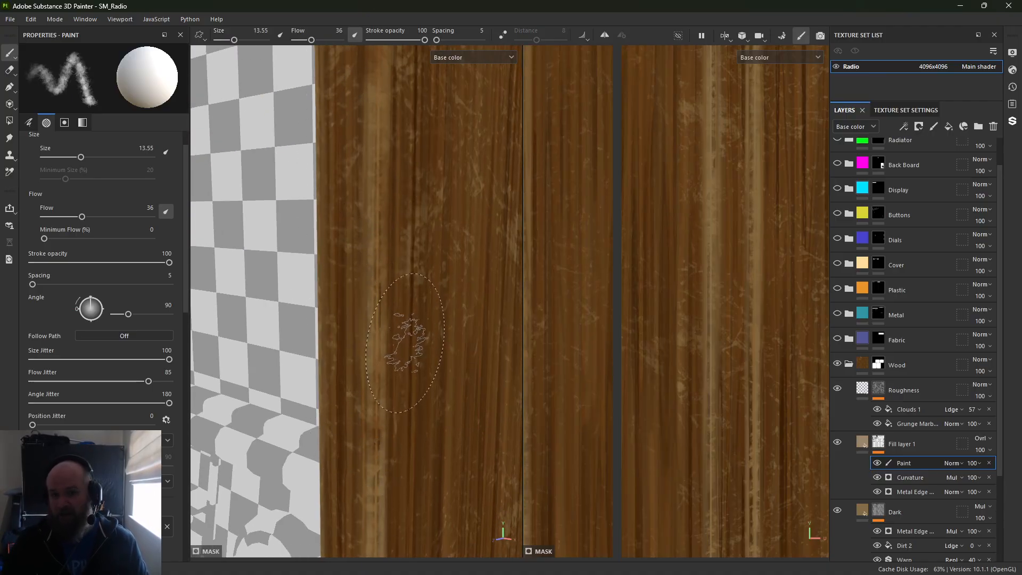
pyautogui.keyDown('alt'); pyautogui.moveTo(407, 351); pyautogui.dragTo(468, 346); pyautogui.keyUp('alt')
pyautogui.keyDown('alt'); pyautogui.moveTo(287, 213); pyautogui.dragTo(291, 282); pyautogui.keyUp('alt')
pyautogui.keyDown('alt'); pyautogui.moveTo(248, 342); pyautogui.dragTo(316, 331, button='middle'); pyautogui.keyUp('alt')
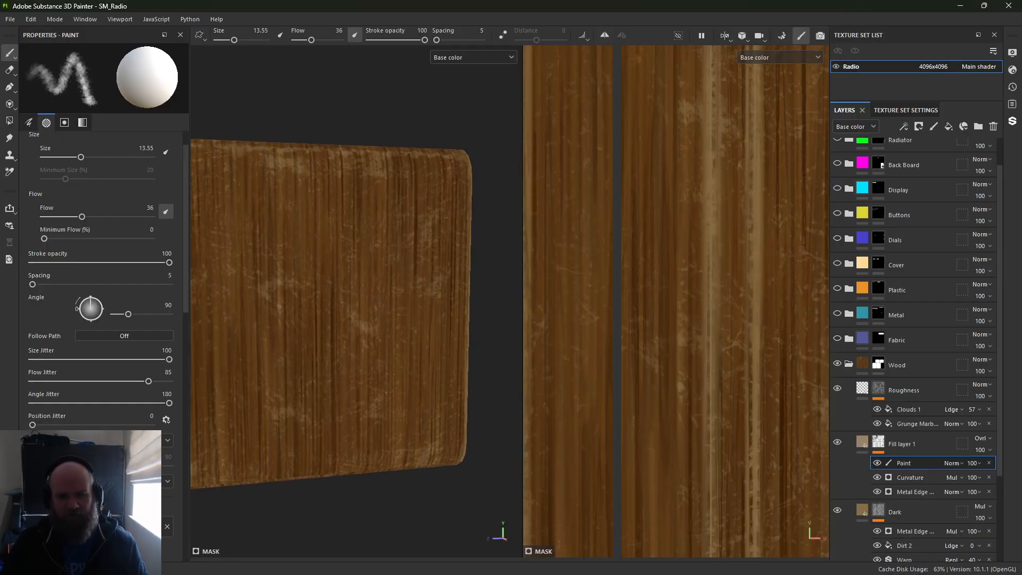
pyautogui.moveTo(267, 311)
pyautogui.keyDown('ctrl'); pyautogui.mouseDown(button='right')
pyautogui.moveTo(301, 302)
pyautogui.moveTo(352, 331)
pyautogui.mouseUp(button='right'); pyautogui.keyUp('ctrl')
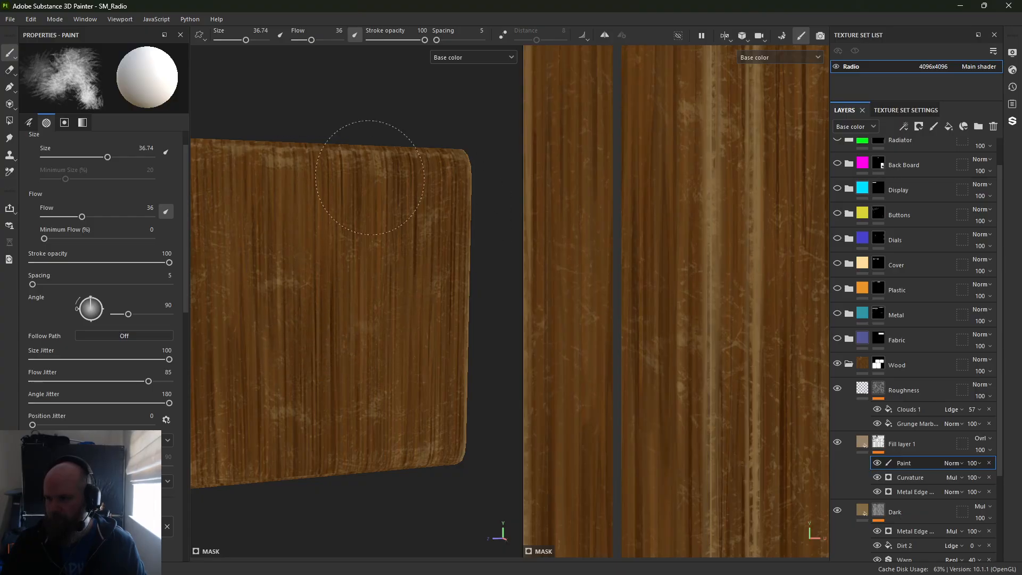
# Examine the wear on the cabinet's sides, corners and underside from several angles
pyautogui.keyDown('alt'); pyautogui.moveTo(226, 428); pyautogui.dragTo(343, 380); pyautogui.keyUp('alt')
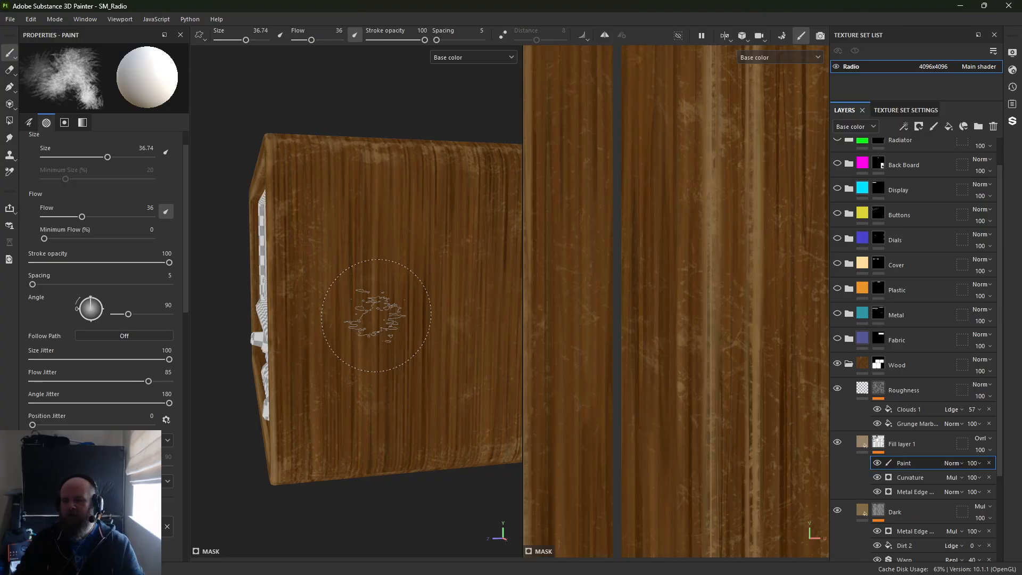
pyautogui.keyDown('alt'); pyautogui.moveTo(351, 302); pyautogui.dragTo(209, 210, button='middle'); pyautogui.keyUp('alt')
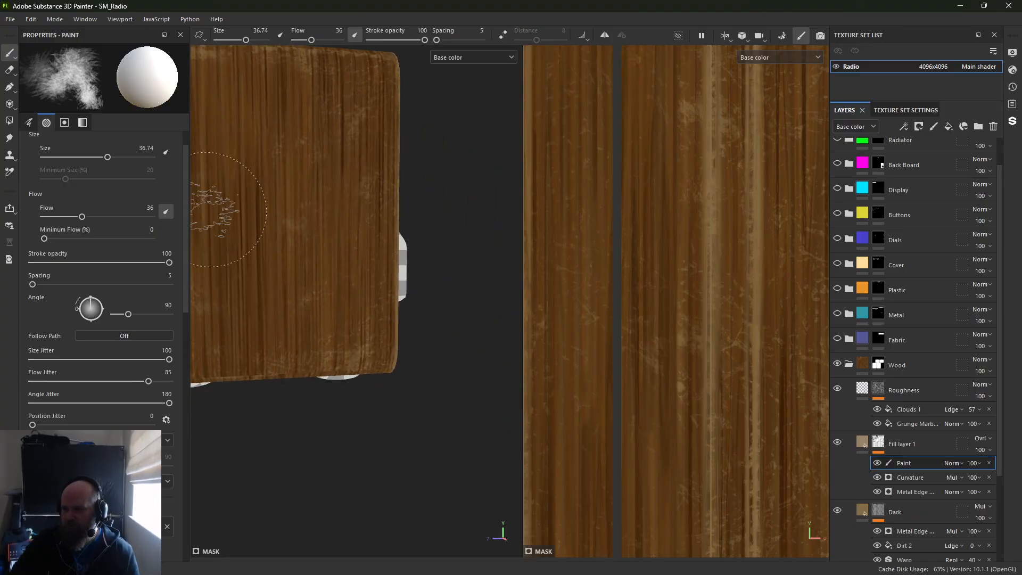
pyautogui.keyDown('alt'); pyautogui.moveTo(209, 209); pyautogui.dragTo(264, 181); pyautogui.keyUp('alt')
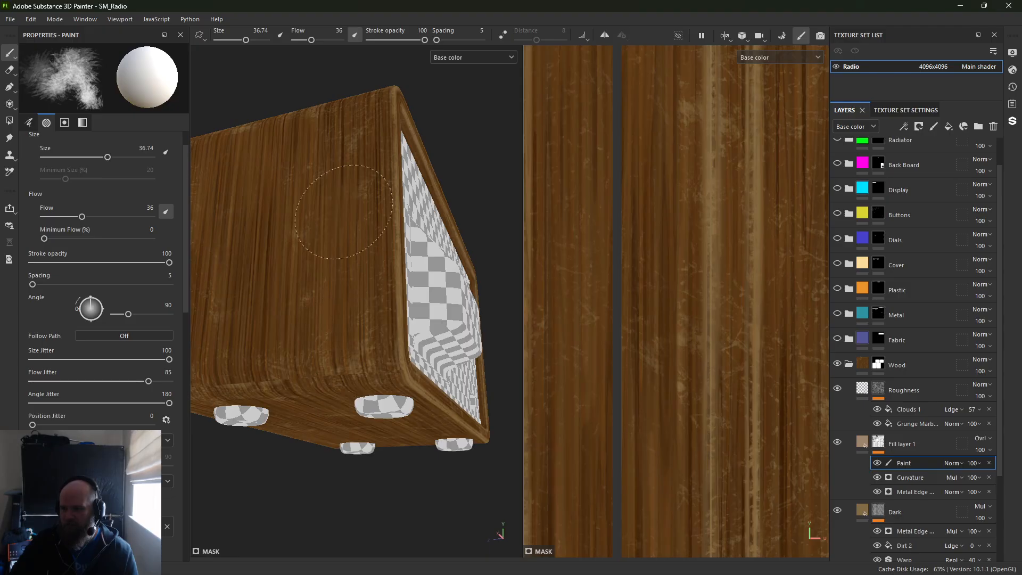
pyautogui.keyDown('alt'); pyautogui.moveTo(344, 212); pyautogui.dragTo(355, 288); pyautogui.keyUp('alt')
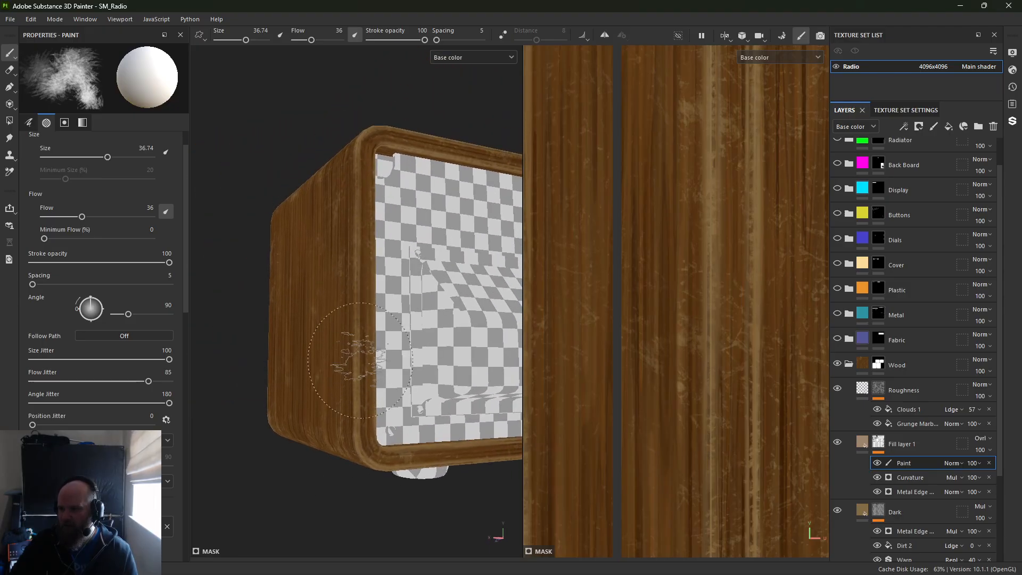
pyautogui.keyDown('alt'); pyautogui.moveTo(360, 361); pyautogui.dragTo(288, 235); pyautogui.keyUp('alt')
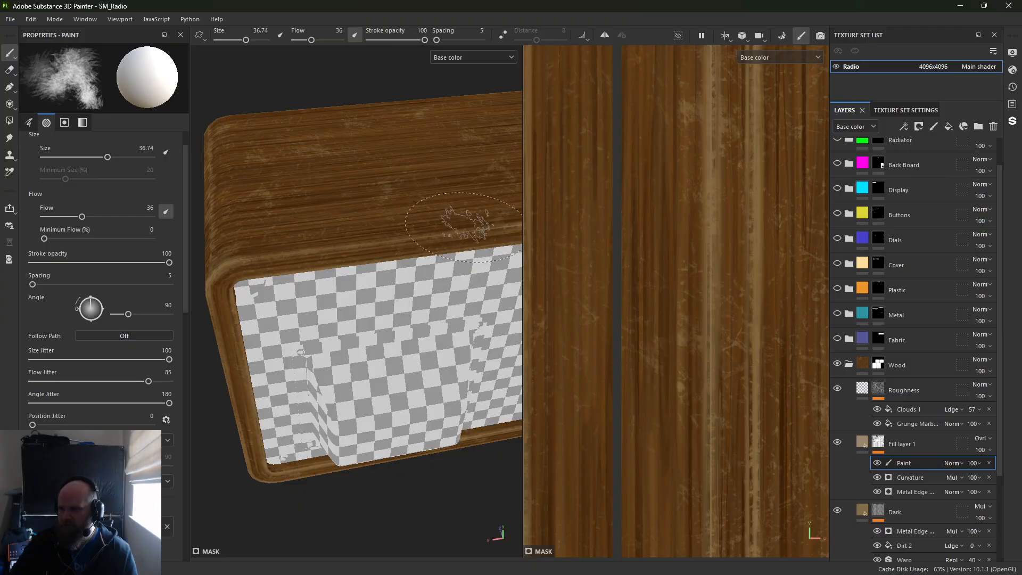
pyautogui.moveTo(463, 226)
pyautogui.keyDown('alt'); pyautogui.mouseDown()
pyautogui.moveTo(394, 240)
pyautogui.moveTo(269, 235)
pyautogui.moveTo(422, 183)
pyautogui.mouseUp(); pyautogui.keyUp('alt')
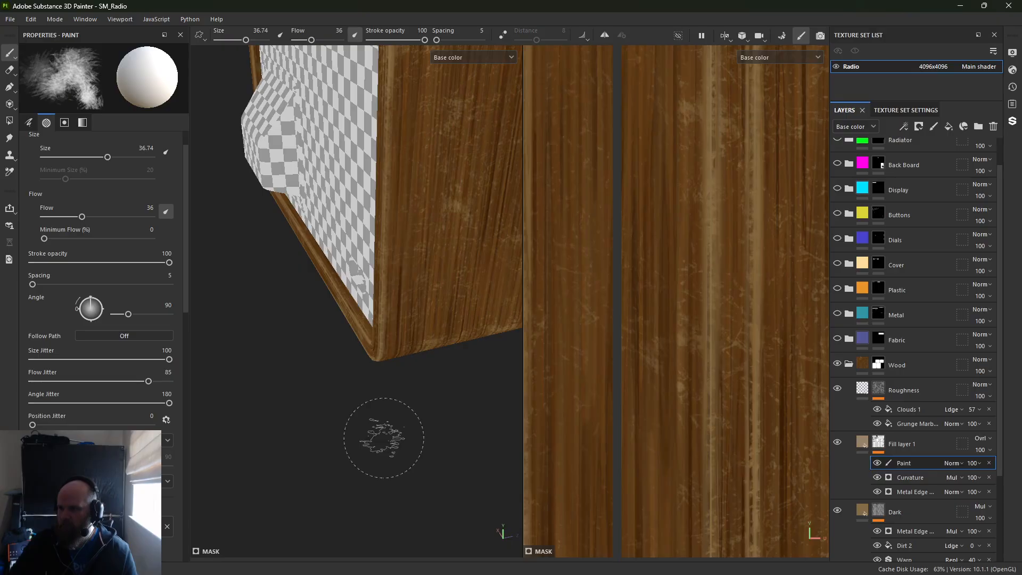
pyautogui.keyDown('alt'); pyautogui.moveTo(384, 438); pyautogui.dragTo(320, 383); pyautogui.keyUp('alt')
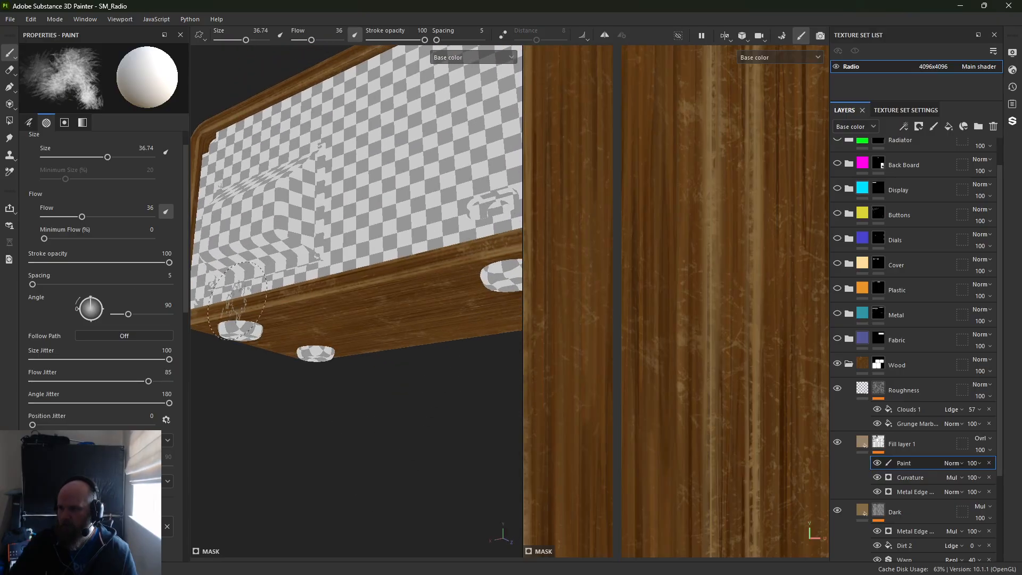
pyautogui.keyDown('alt'); pyautogui.moveTo(313, 295); pyautogui.dragTo(366, 360); pyautogui.keyUp('alt')
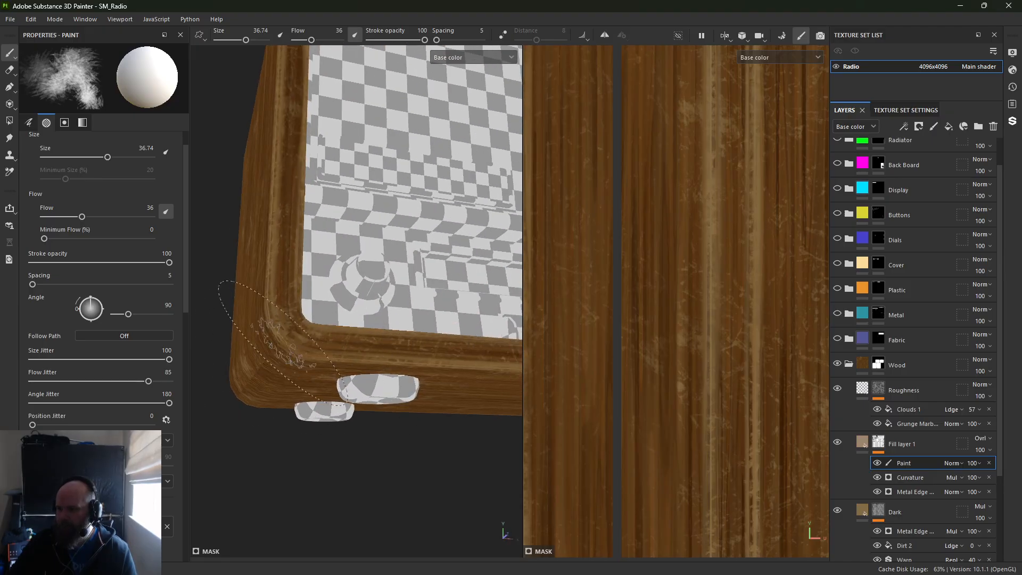
pyautogui.keyDown('alt'); pyautogui.moveTo(455, 373); pyautogui.dragTo(290, 372, button='middle'); pyautogui.keyUp('alt')
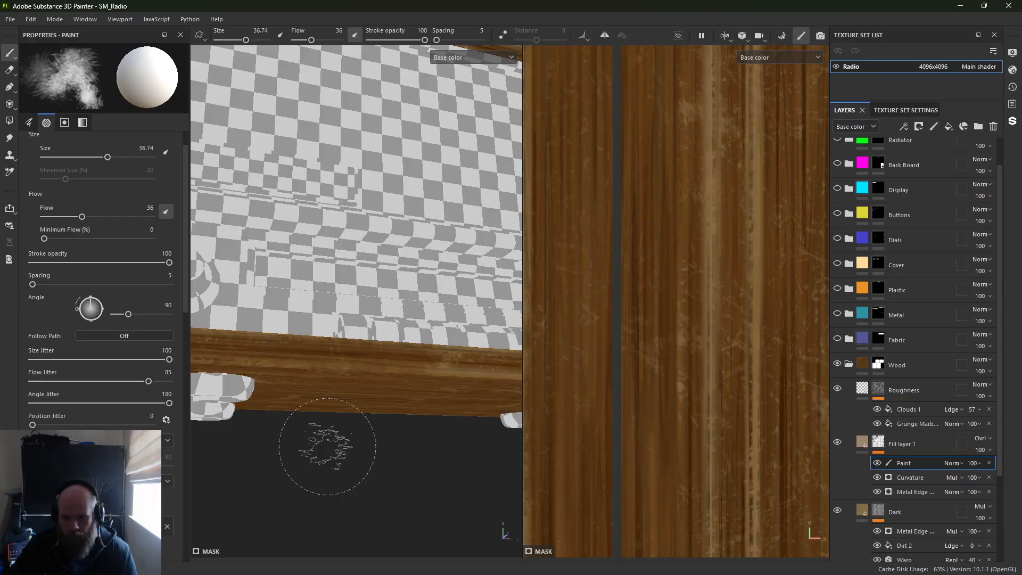
pyautogui.keyDown('alt'); pyautogui.moveTo(297, 446); pyautogui.dragTo(311, 340); pyautogui.keyUp('alt')
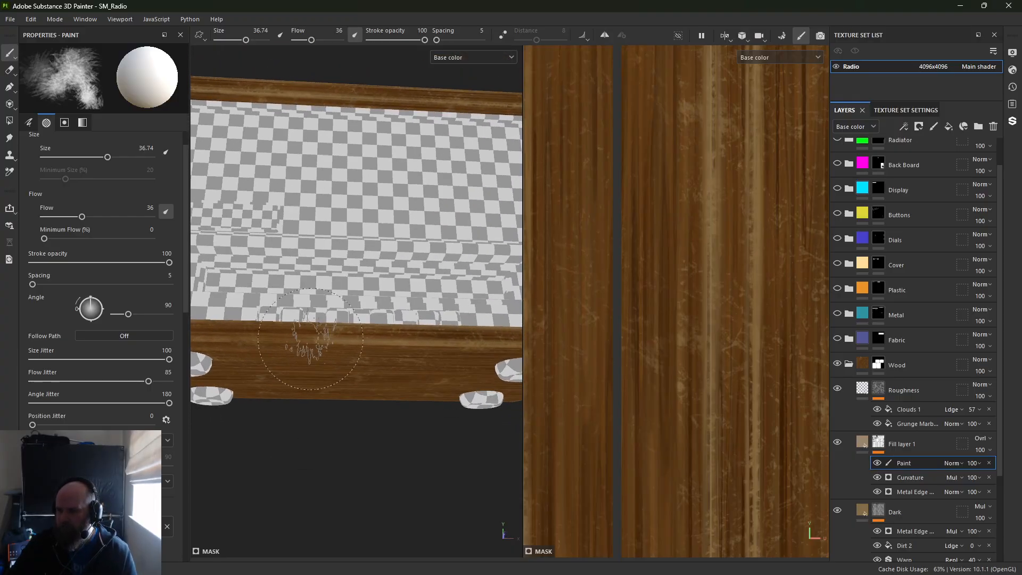
# Examine the wear along the cabinet's front frame and upper edge, and check the whole cabinet from a distance
pyautogui.moveTo(500, 341)
pyautogui.keyDown('alt'); pyautogui.mouseDown()
pyautogui.moveTo(442, 341)
pyautogui.moveTo(302, 288)
pyautogui.mouseUp(); pyautogui.keyUp('alt')
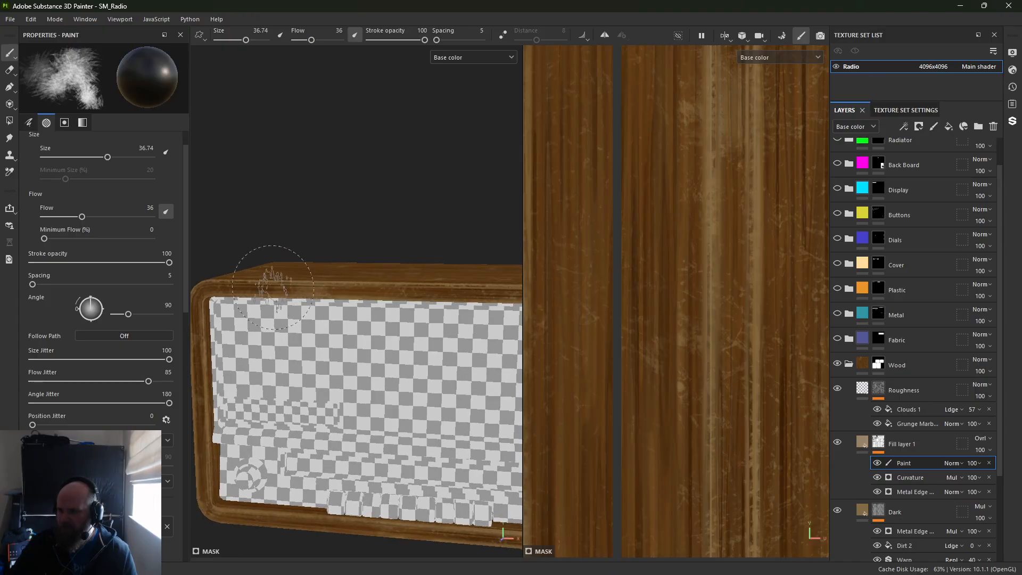
pyautogui.keyDown('alt'); pyautogui.moveTo(285, 283); pyautogui.dragTo(314, 320); pyautogui.keyUp('alt')
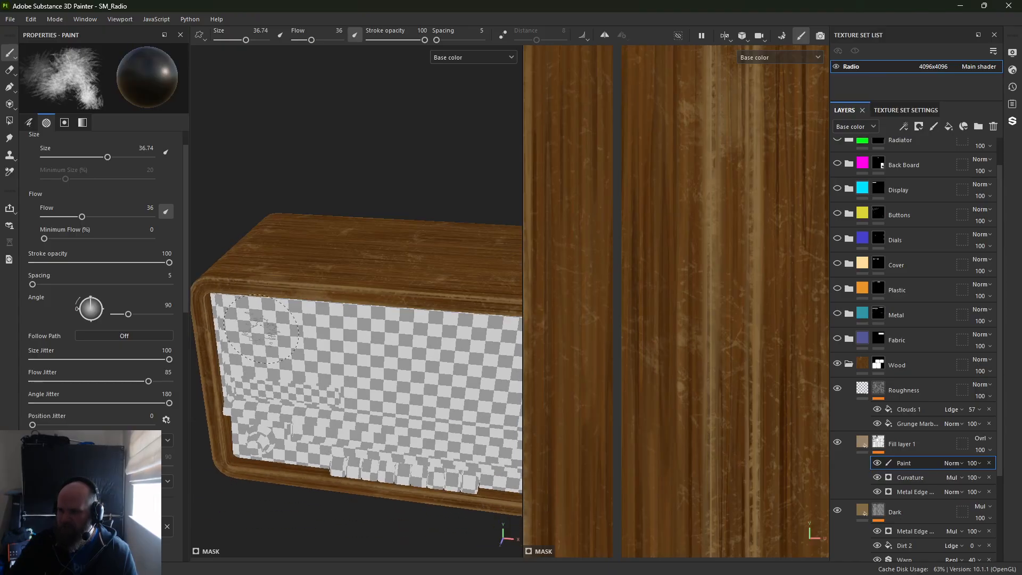
pyautogui.keyDown('alt'); pyautogui.moveTo(314, 319); pyautogui.dragTo(331, 251, button='right'); pyautogui.keyUp('alt')
pyautogui.keyDown('alt'); pyautogui.moveTo(330, 250); pyautogui.dragTo(352, 269, button='middle'); pyautogui.keyUp('alt')
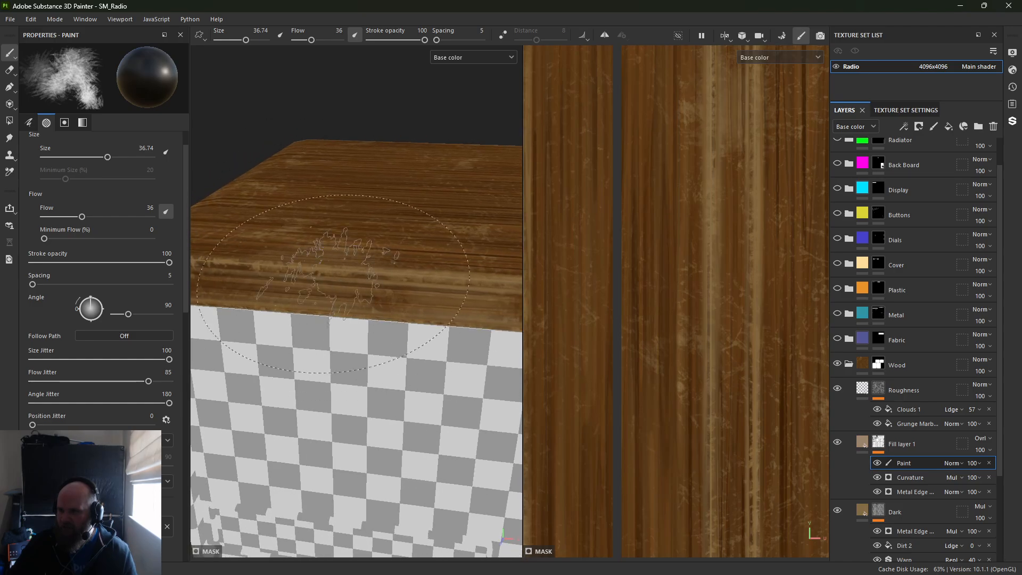
pyautogui.scroll(-5, 270, 267)
pyautogui.moveTo(190, 155); pyautogui.dragTo(218, 154)
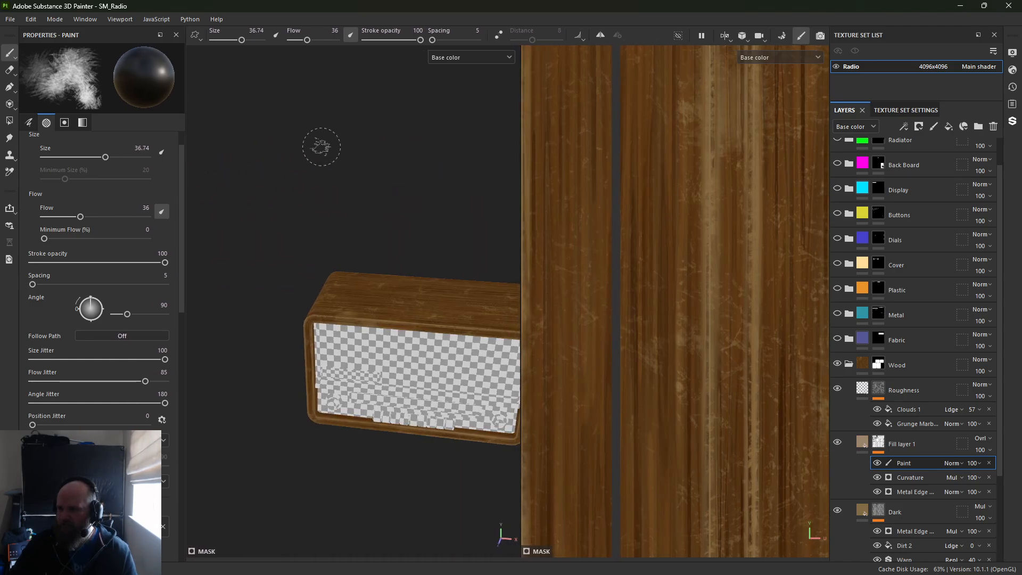
pyautogui.keyDown('alt'); pyautogui.moveTo(321, 149); pyautogui.dragTo(250, 224); pyautogui.keyUp('alt')
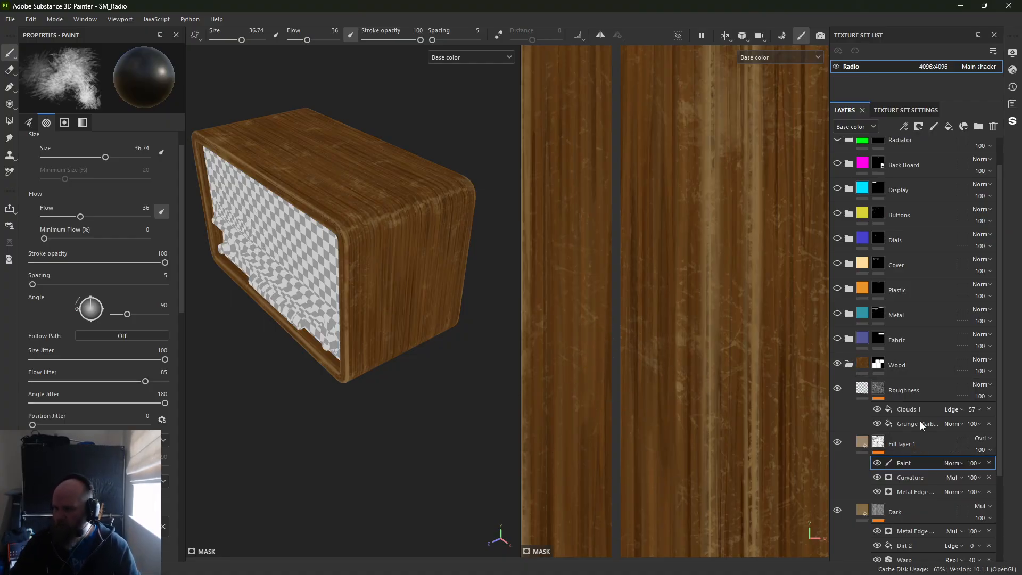
# Collapse the mask effect stacks of the Roughness, Fill layer 1 and Dark layers
pyautogui.scroll(-2, 879, 341)
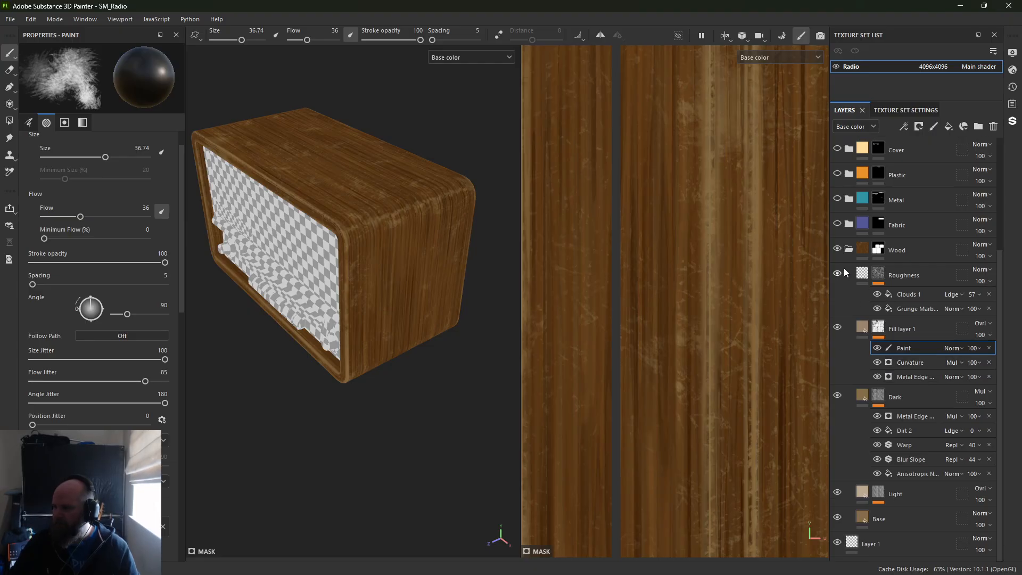
pyautogui.click(862, 276)
pyautogui.click(862, 328)
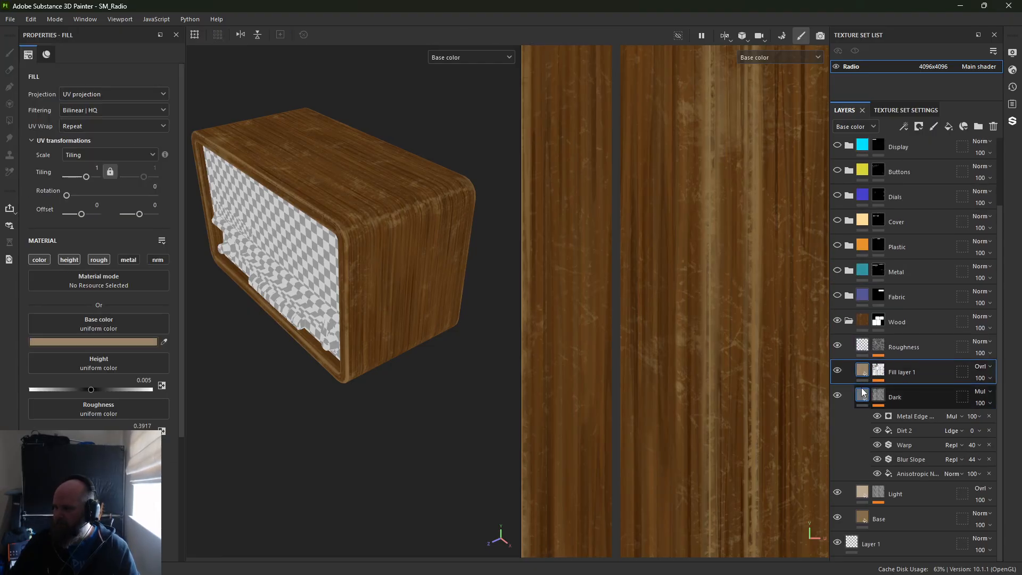
pyautogui.click(863, 393)
pyautogui.click(906, 396)
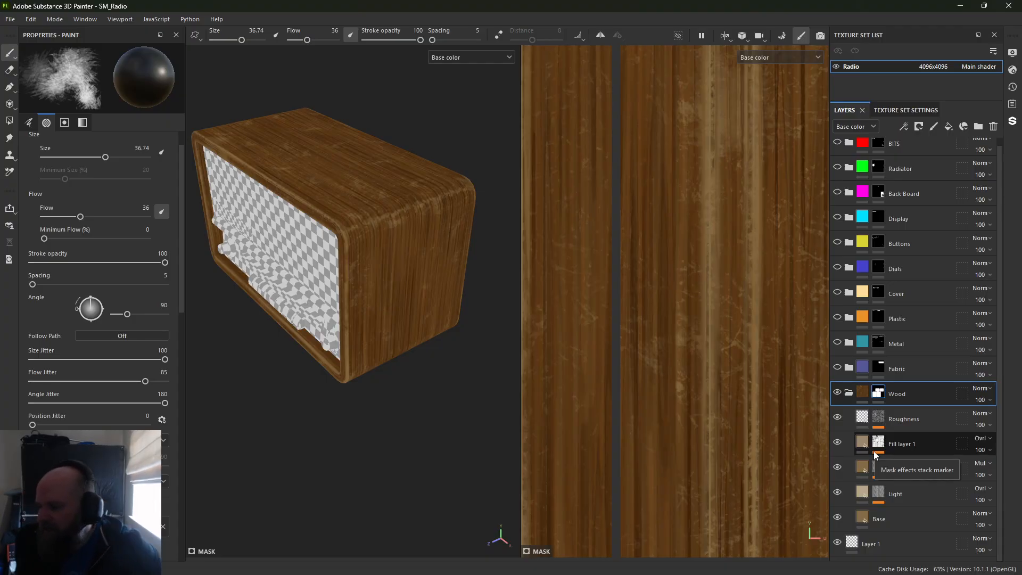
# Add a folder above the Roughness layer inside the Wood group and name it Stain
pyautogui.click(900, 425)
pyautogui.click(980, 127)
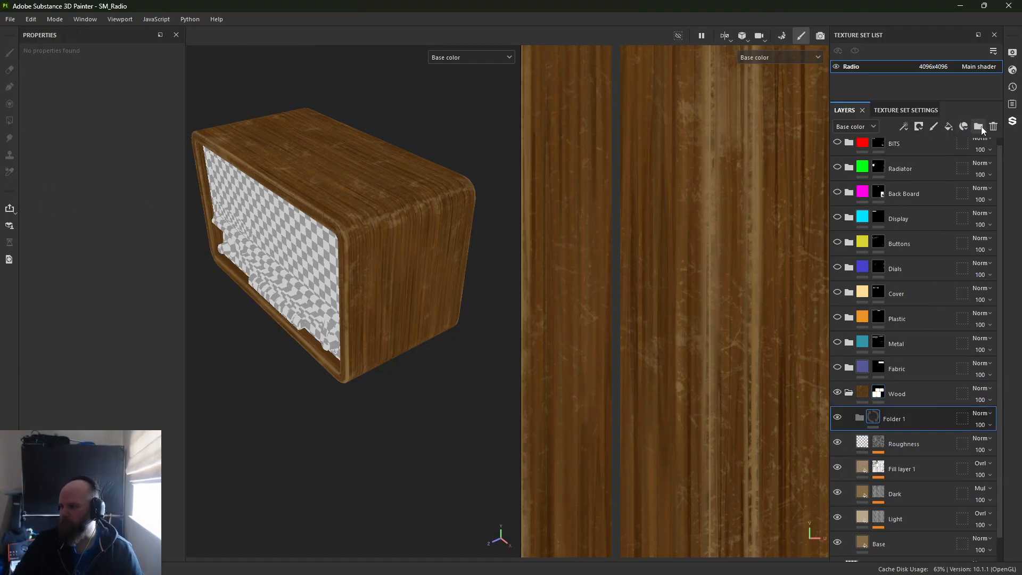
pyautogui.doubleClick(901, 419)
pyautogui.write('St')
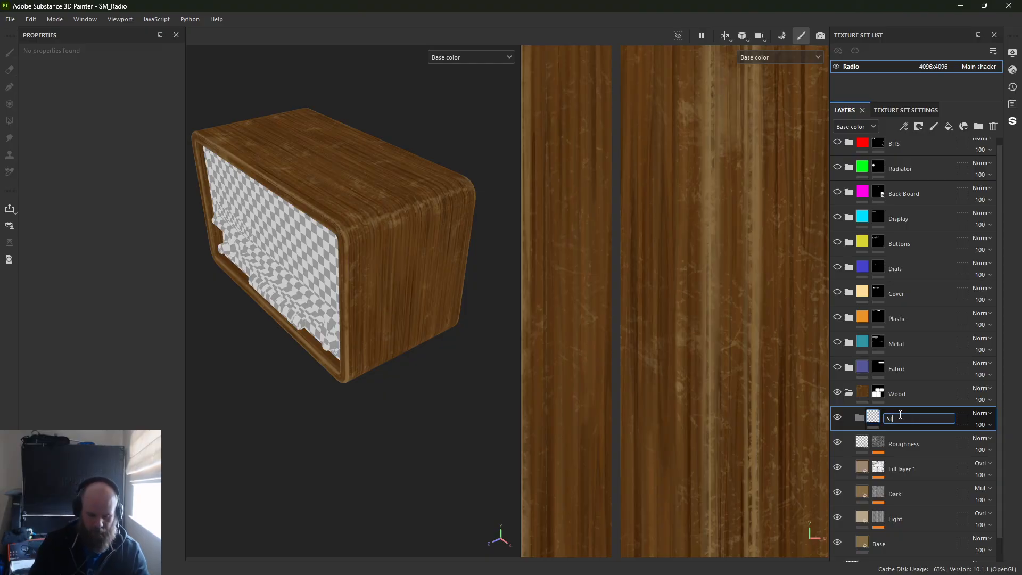
pyautogui.write('ain')
pyautogui.press('Return')
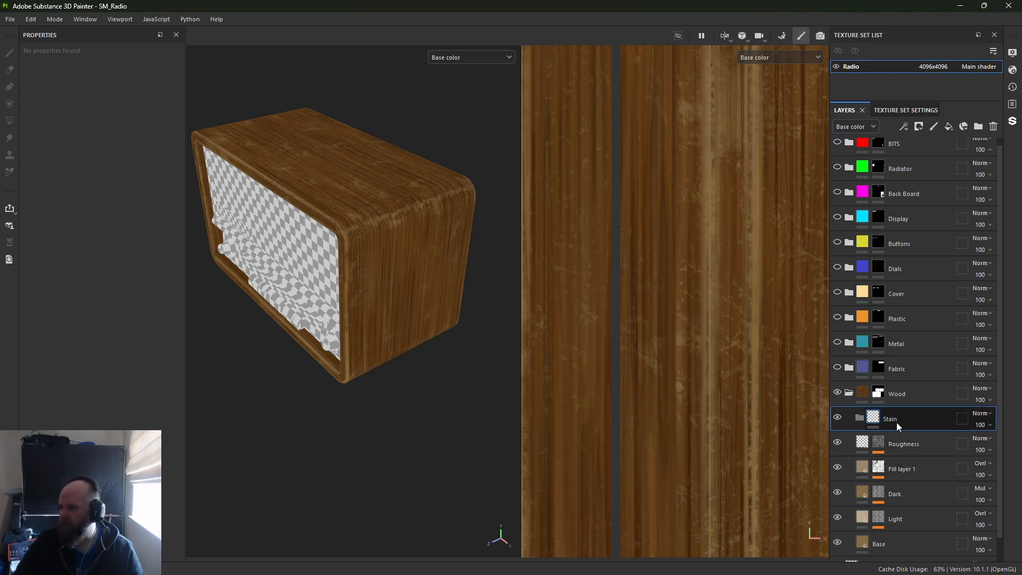
# Add a fill layer to the Stain folder with only the color channel enabled and a dark reddish-brown base color, 3B2A2A
pyautogui.click(947, 129)
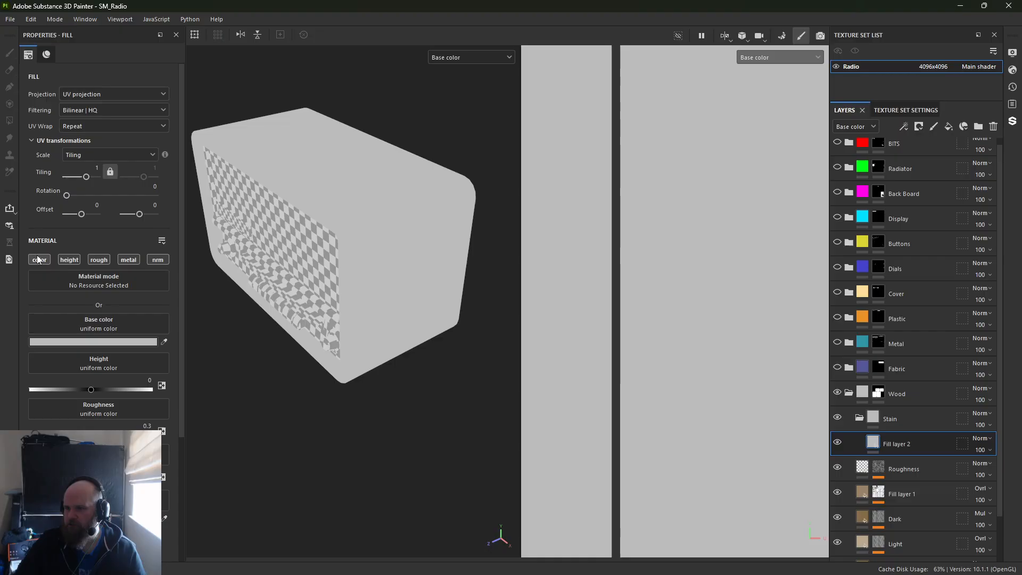
pyautogui.click(39, 260)
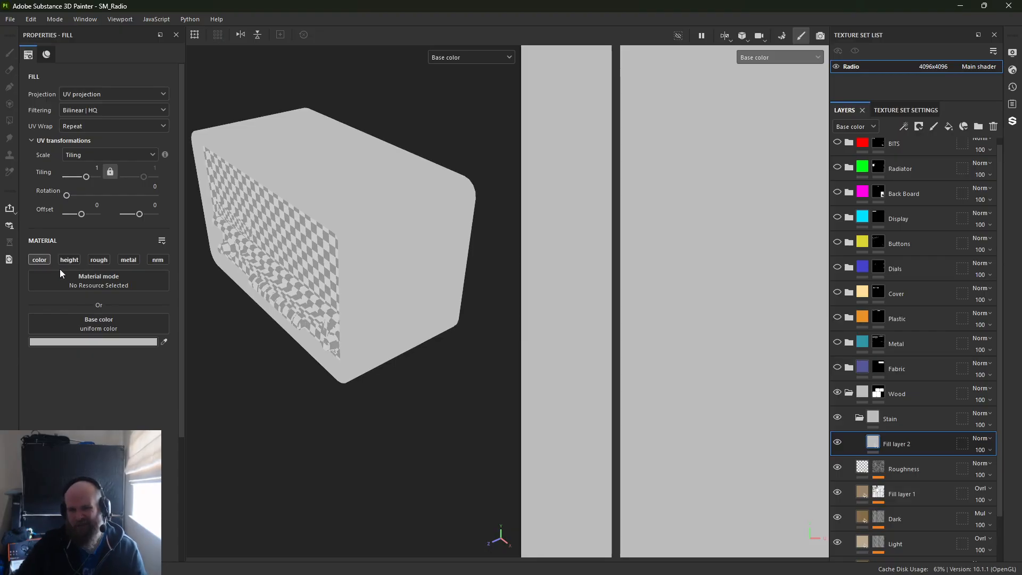
pyautogui.click(149, 342)
pyautogui.moveTo(246, 187); pyautogui.dragTo(238, 183)
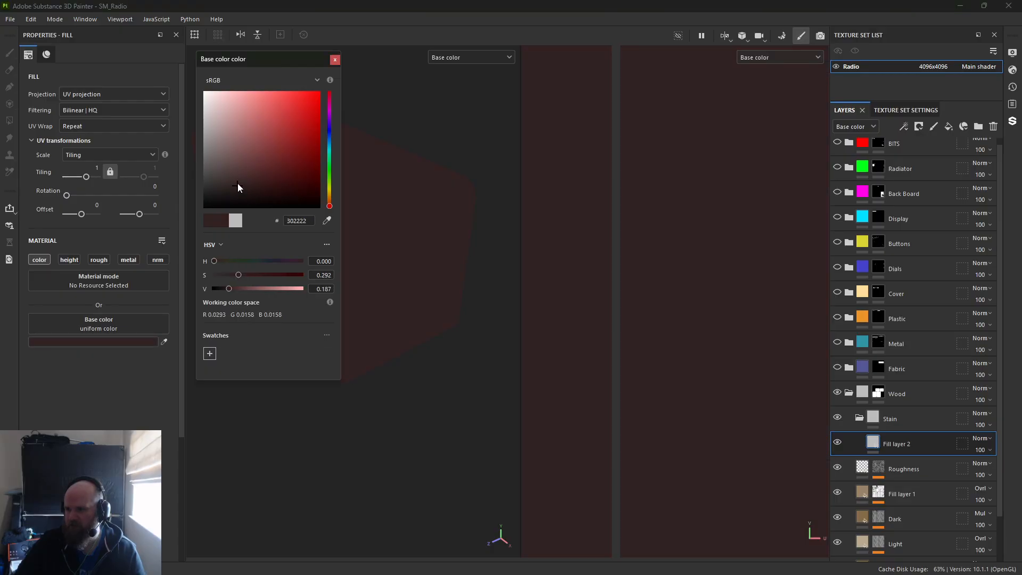
pyautogui.click(335, 60)
# Duplicate the dark reddish-brown fill layer in the Stain folder and change the copy's base color to a lighter yellowish brown
pyautogui.keyDown('alt'); pyautogui.moveTo(212, 251); pyautogui.dragTo(309, 426, button='right'); pyautogui.keyUp('alt')
pyautogui.keyDown('alt'); pyautogui.moveTo(309, 426); pyautogui.dragTo(209, 351, button='middle'); pyautogui.keyUp('alt')
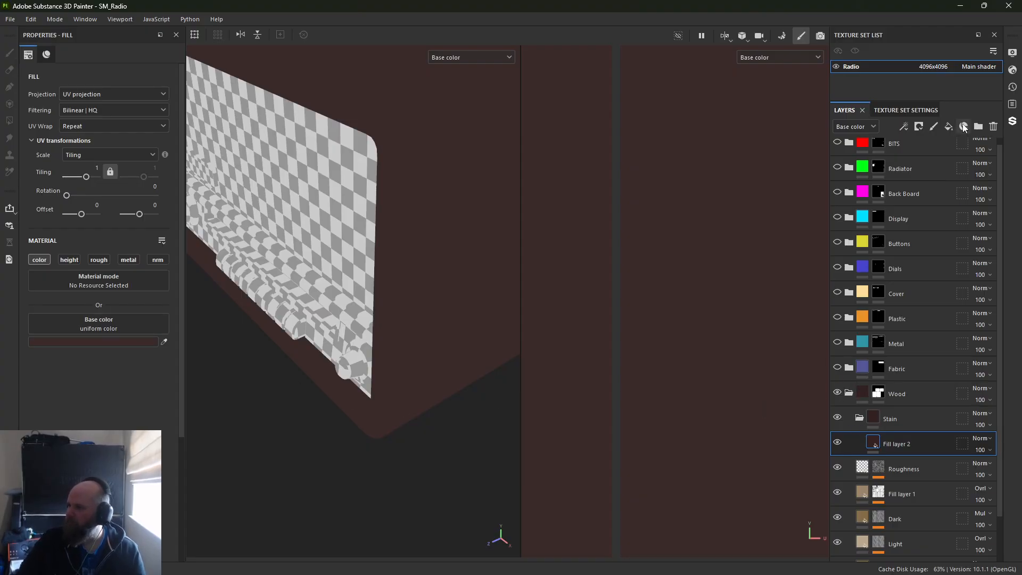
pyautogui.click(949, 126)
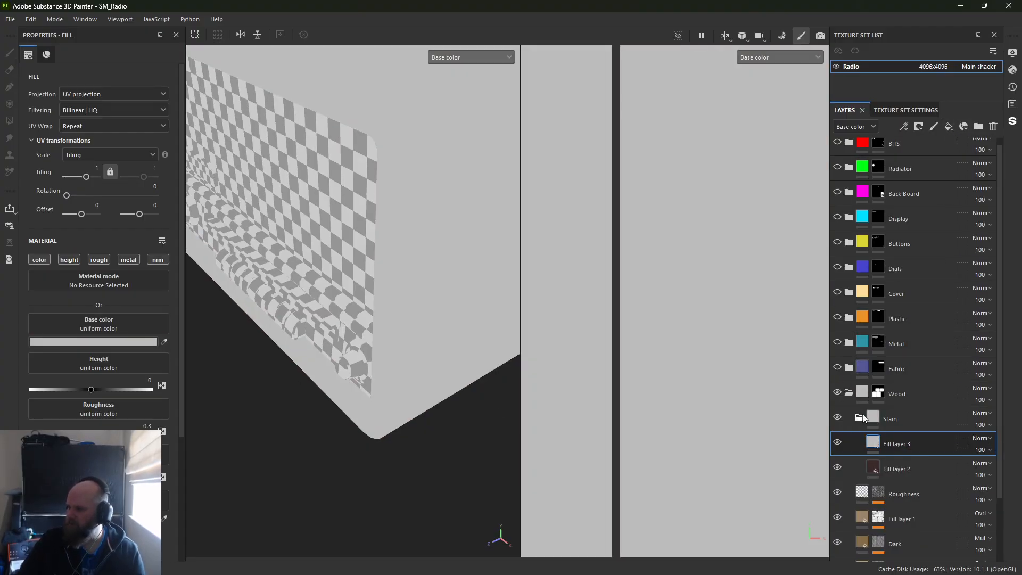
pyautogui.hotkey('ctrl', 'z')
pyautogui.hotkey('ctrl', 'd')
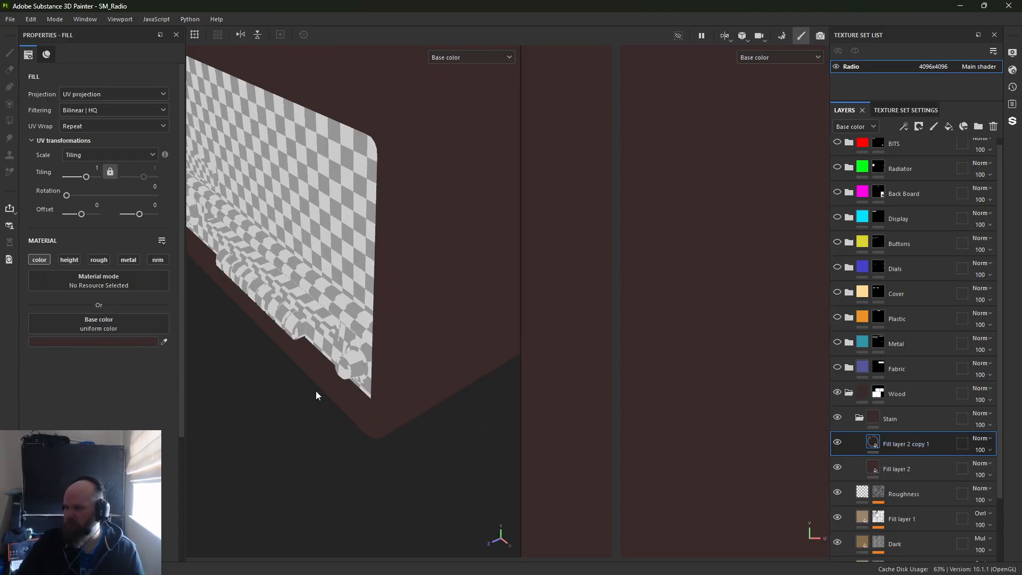
pyautogui.click(130, 342)
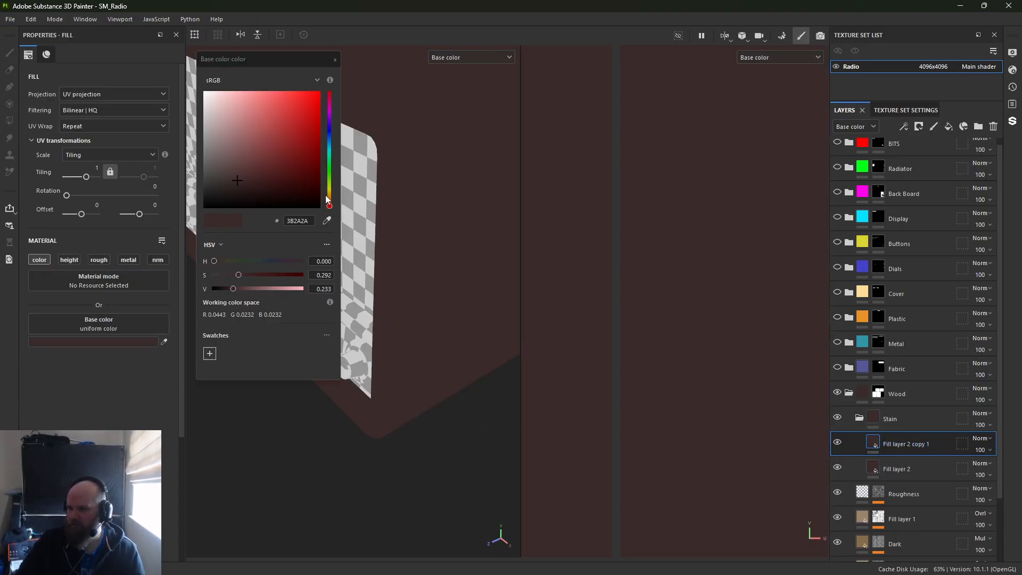
pyautogui.moveTo(327, 199); pyautogui.dragTo(329, 197)
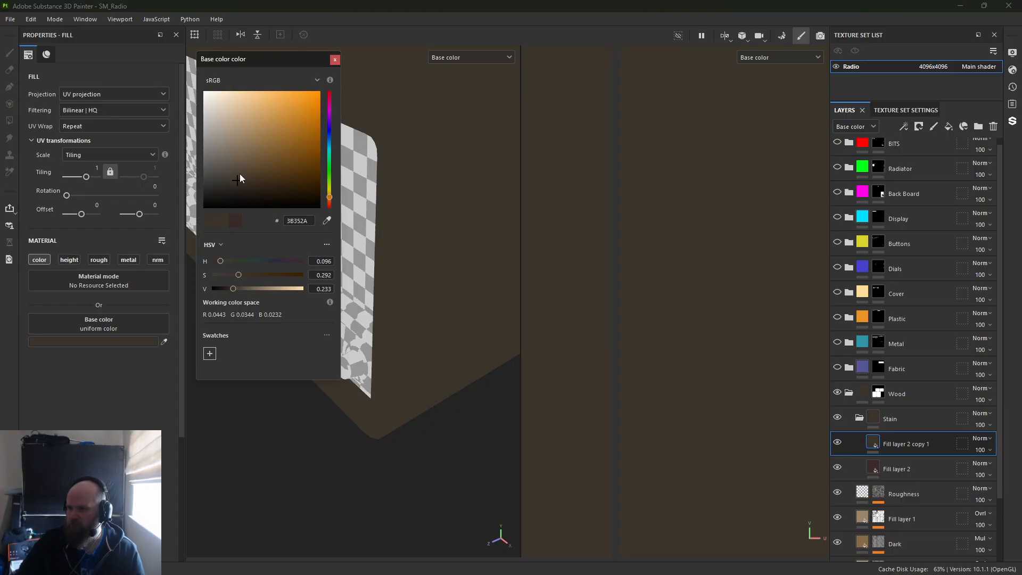
pyautogui.moveTo(239, 174); pyautogui.dragTo(244, 164)
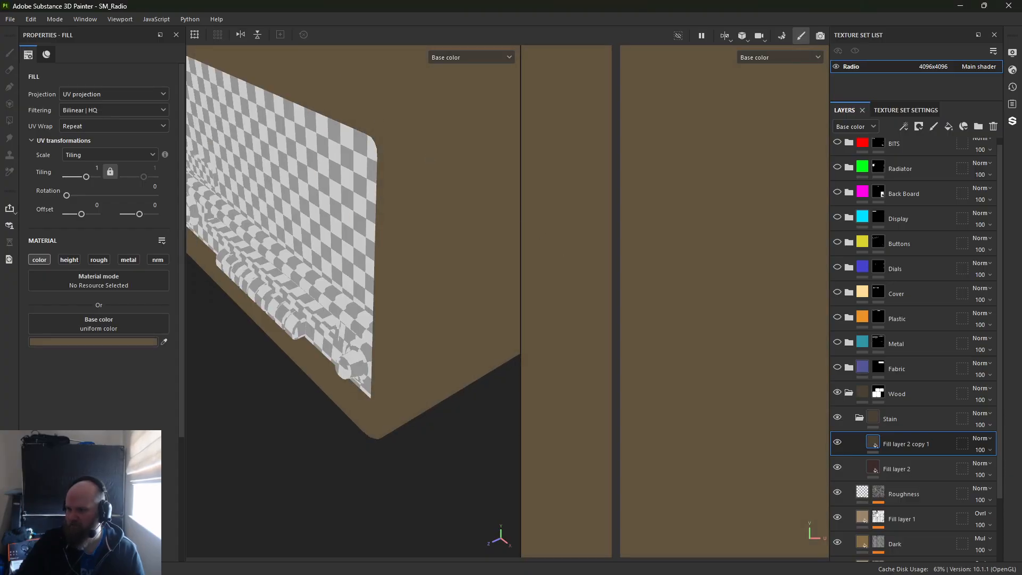
# Add a black mask to the yellowish-brown stain layer and give the mask a fill using the Dirt 4 grayscale texture
pyautogui.rightClick(880, 442)
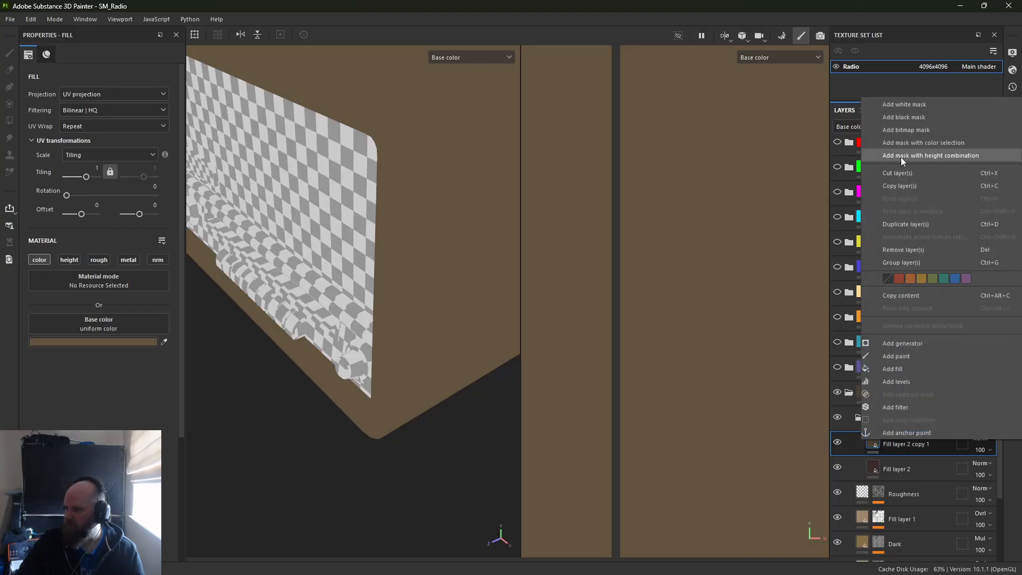
pyautogui.click(912, 116)
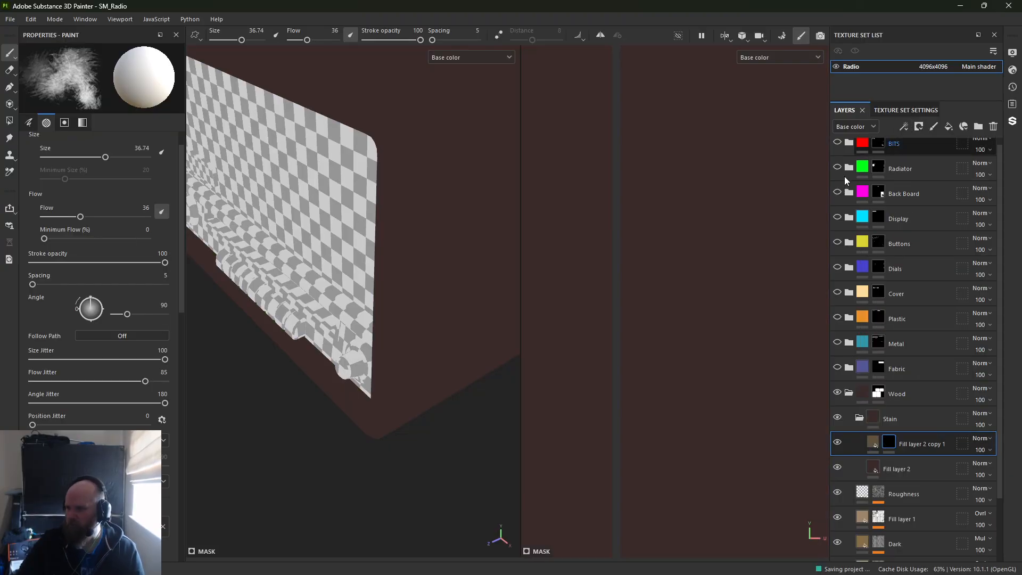
pyautogui.rightClick(893, 445)
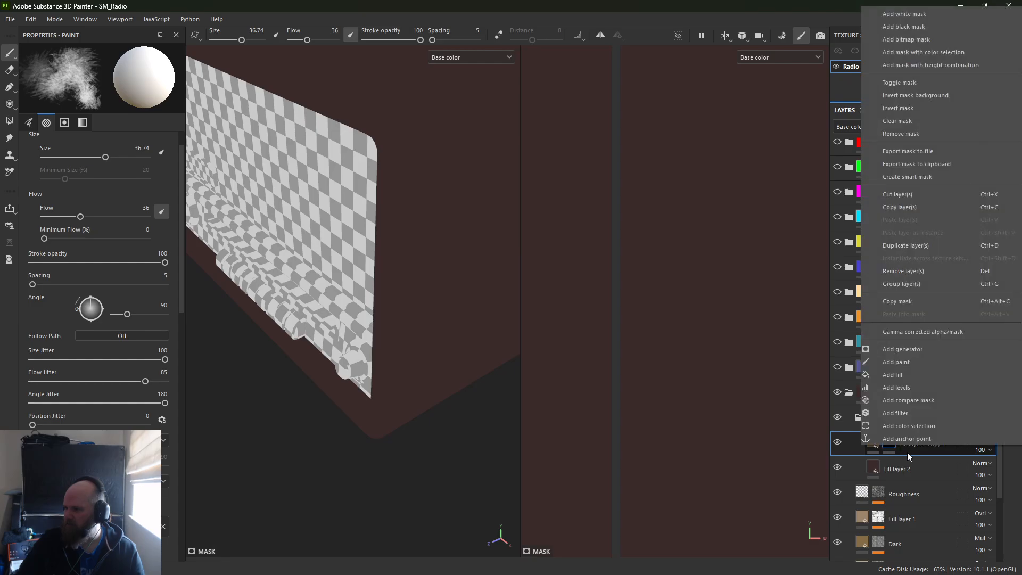
pyautogui.click(912, 375)
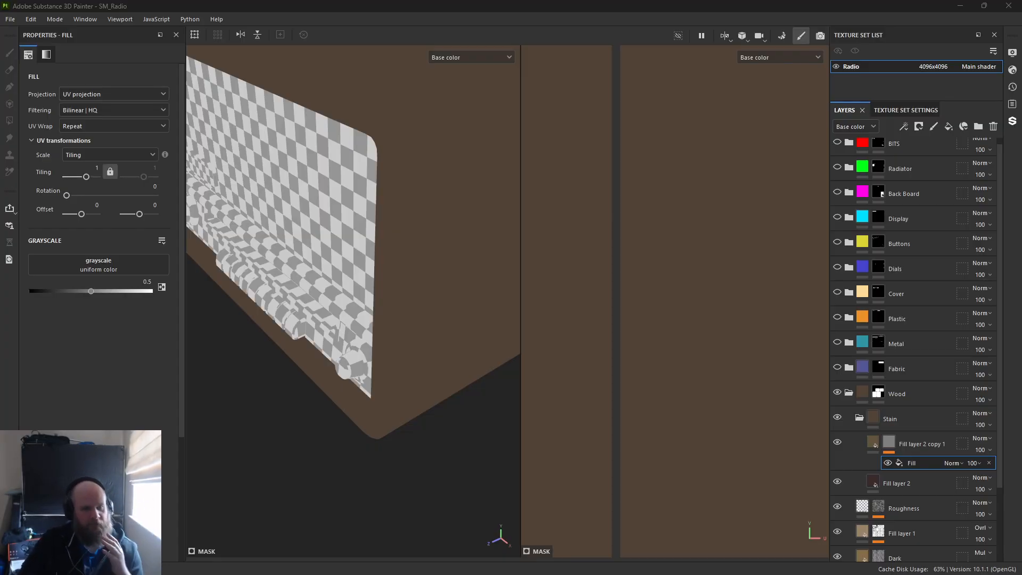
pyautogui.moveTo(140, 327); pyautogui.dragTo(73, 264)
pyautogui.moveTo(408, 208); pyautogui.dragTo(414, 317, button='middle')
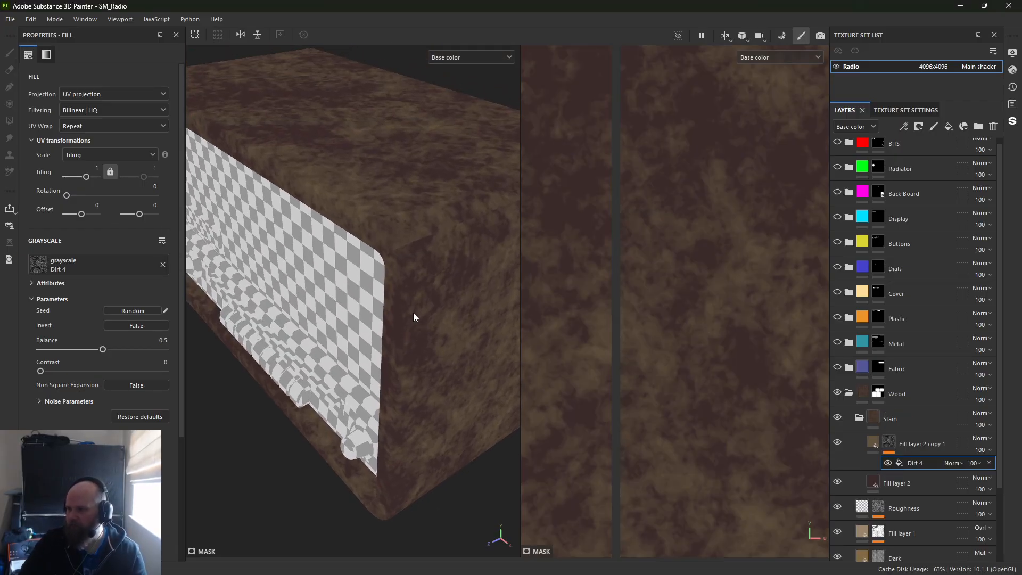
# Add a second fill to the same mask using the Crystal 1 texture with its tiling set to 10
pyautogui.rightClick(898, 446)
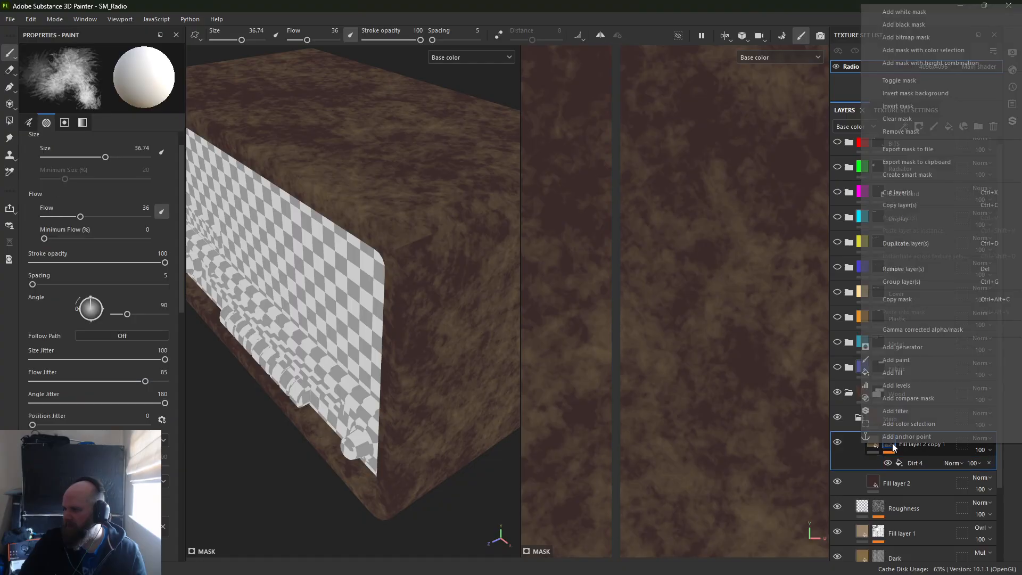
pyautogui.click(913, 373)
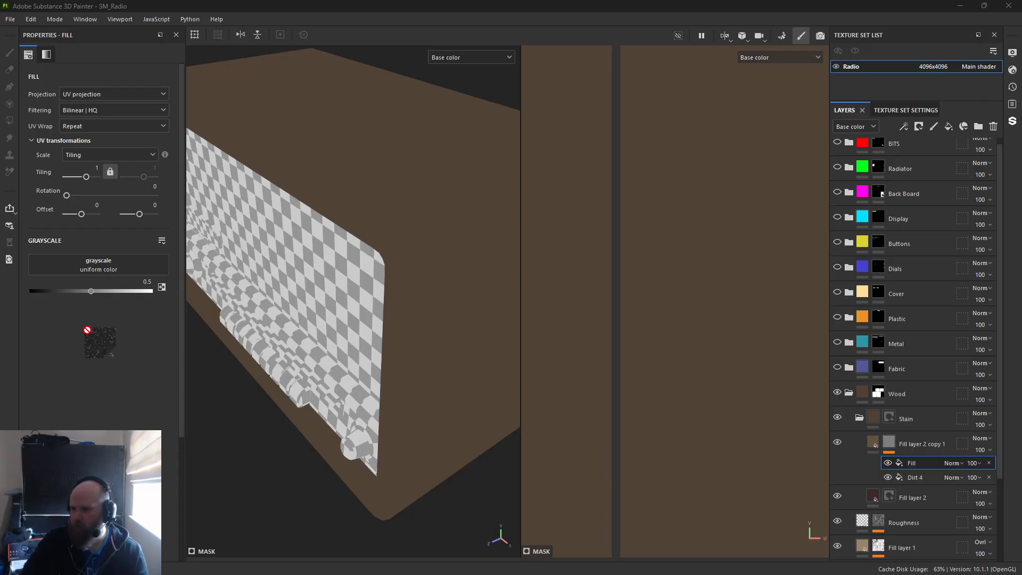
pyautogui.moveTo(86, 331); pyautogui.dragTo(86, 266)
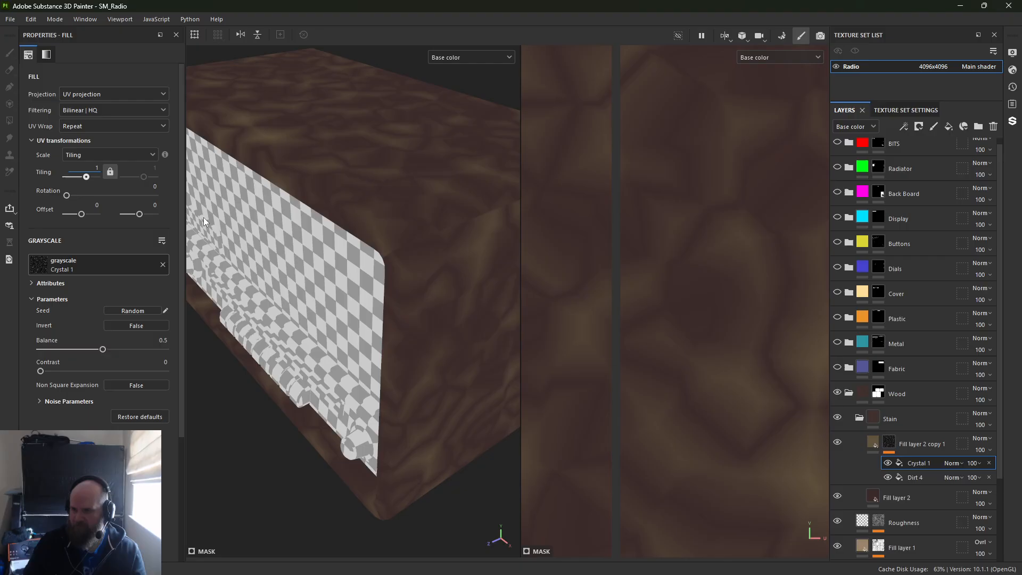
pyautogui.press('Return')
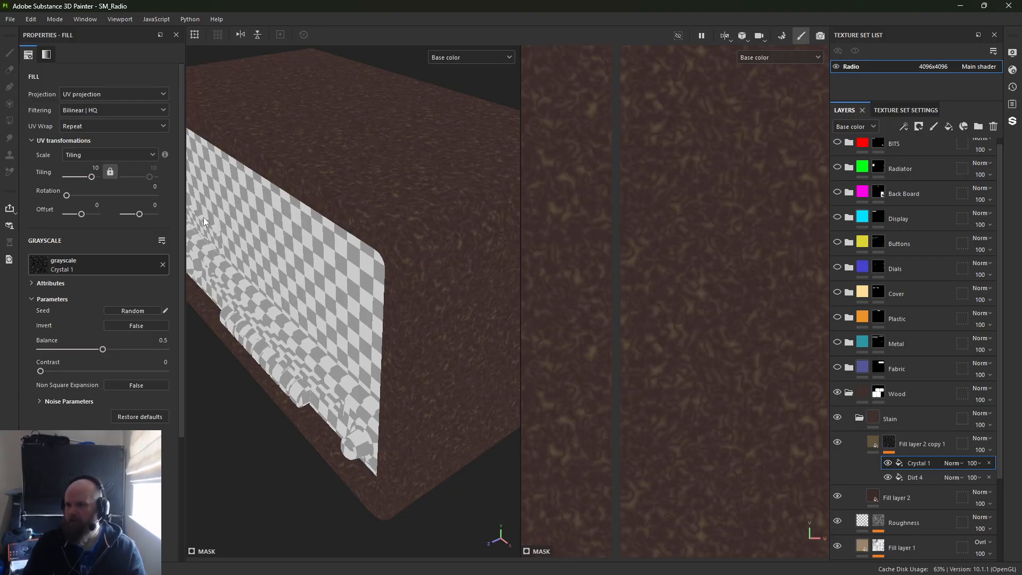
pyautogui.keyDown('alt'); pyautogui.moveTo(382, 263); pyautogui.dragTo(410, 264); pyautogui.keyUp('alt')
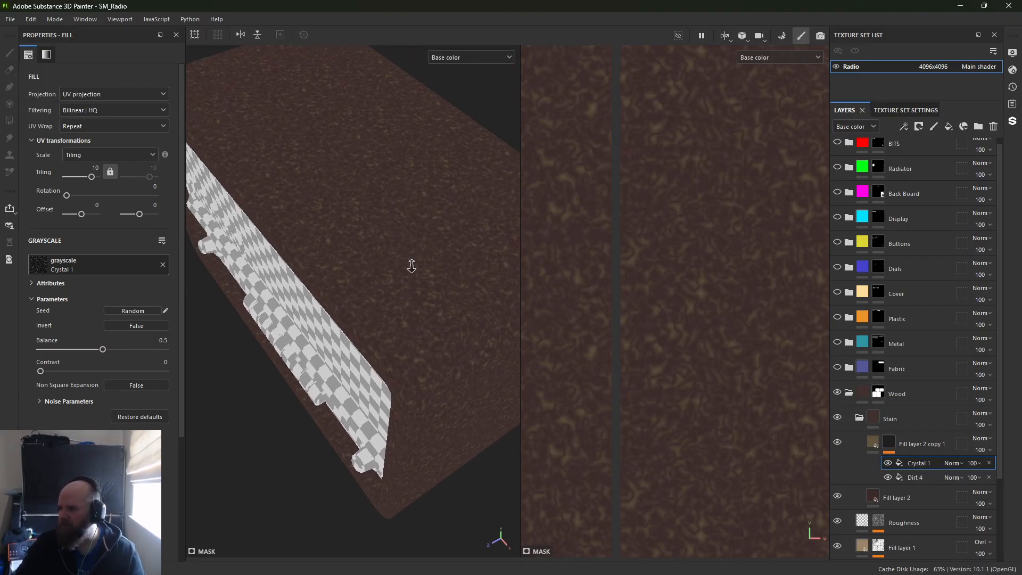
# Set the Crystal 1 mask fill's blend mode to Linear dodge (Add) and inspect the stained wood up close in Material display
pyautogui.click(954, 463)
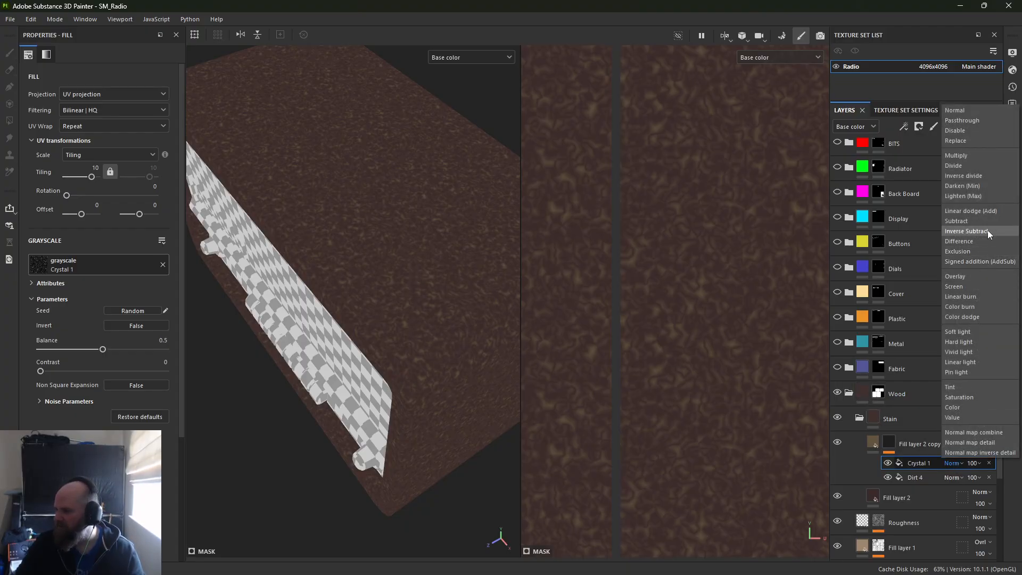
pyautogui.click(988, 212)
pyautogui.keyDown('alt'); pyautogui.moveTo(449, 228); pyautogui.dragTo(360, 233); pyautogui.keyUp('alt')
pyautogui.keyDown('alt'); pyautogui.moveTo(360, 232); pyautogui.dragTo(420, 287, button='right'); pyautogui.keyUp('alt')
pyautogui.press('m')
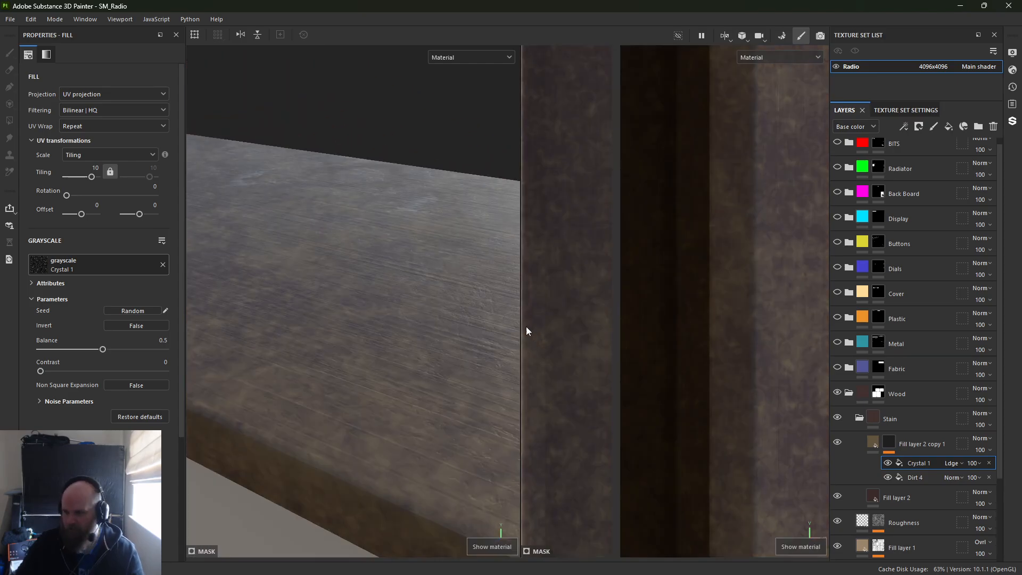
pyautogui.keyDown('alt'); pyautogui.moveTo(313, 277); pyautogui.dragTo(388, 333, button='right'); pyautogui.keyUp('alt')
pyautogui.keyDown('alt'); pyautogui.moveTo(388, 333); pyautogui.dragTo(393, 307, button='middle'); pyautogui.keyUp('alt')
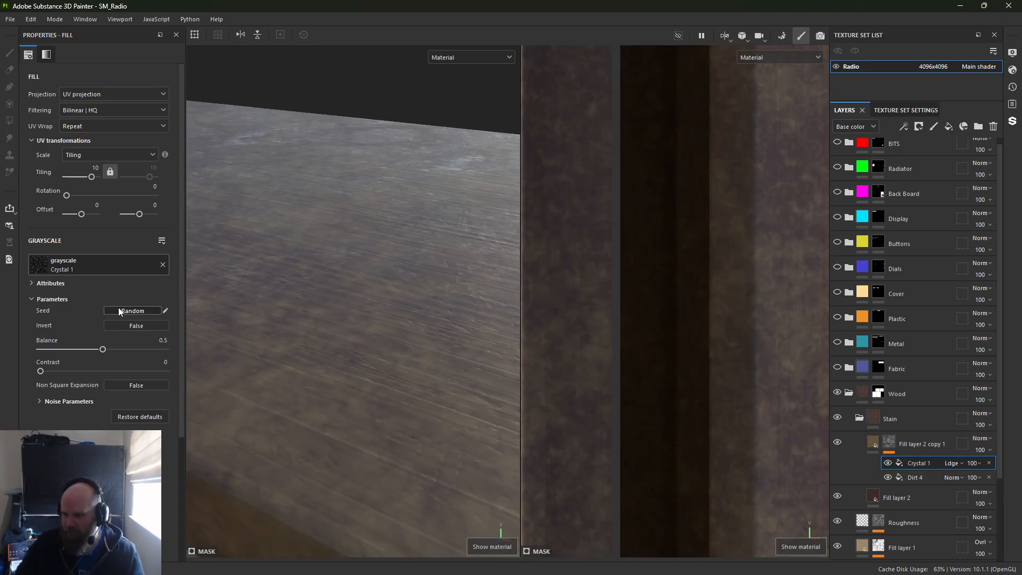
# Enable the height channel on the masked stain layer, Fill layer 2 copy 1, and raise its height to 0.0690
pyautogui.click(872, 443)
pyautogui.click(67, 260)
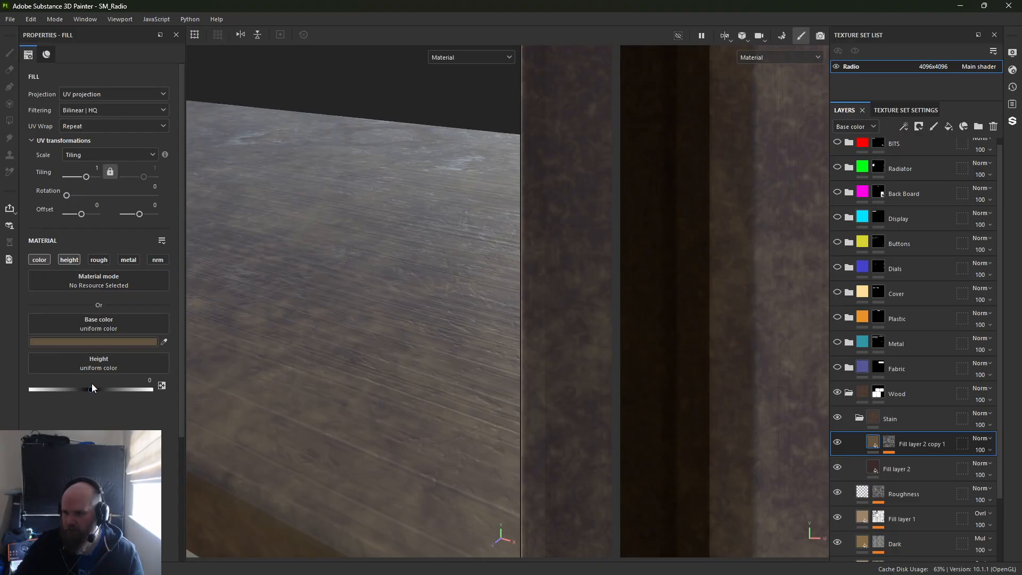
pyautogui.moveTo(92, 384); pyautogui.dragTo(95, 391)
pyautogui.keyDown('alt'); pyautogui.moveTo(270, 391); pyautogui.dragTo(380, 233); pyautogui.keyUp('alt')
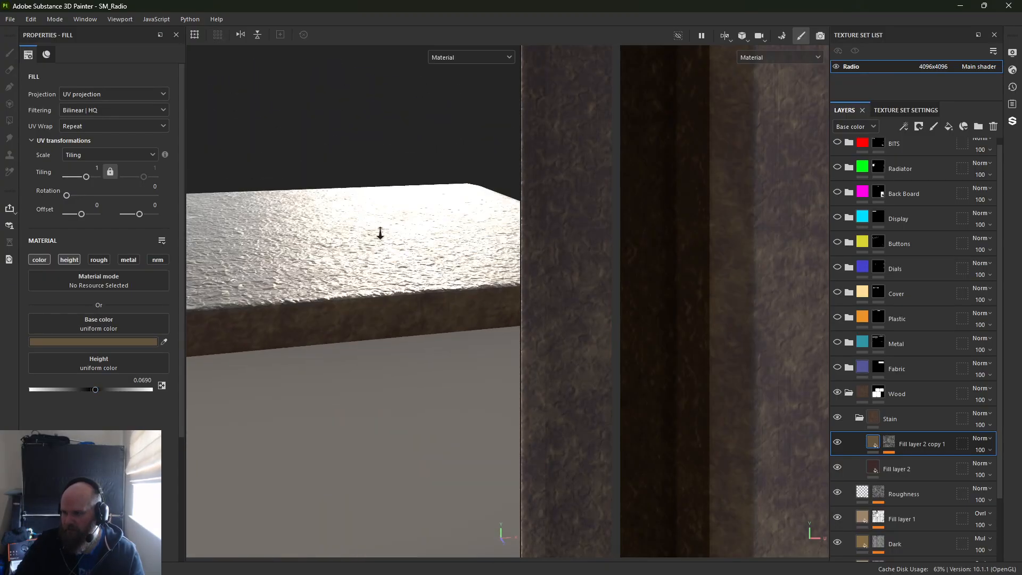
pyautogui.keyDown('alt'); pyautogui.moveTo(380, 233); pyautogui.dragTo(365, 395, button='right'); pyautogui.keyUp('alt')
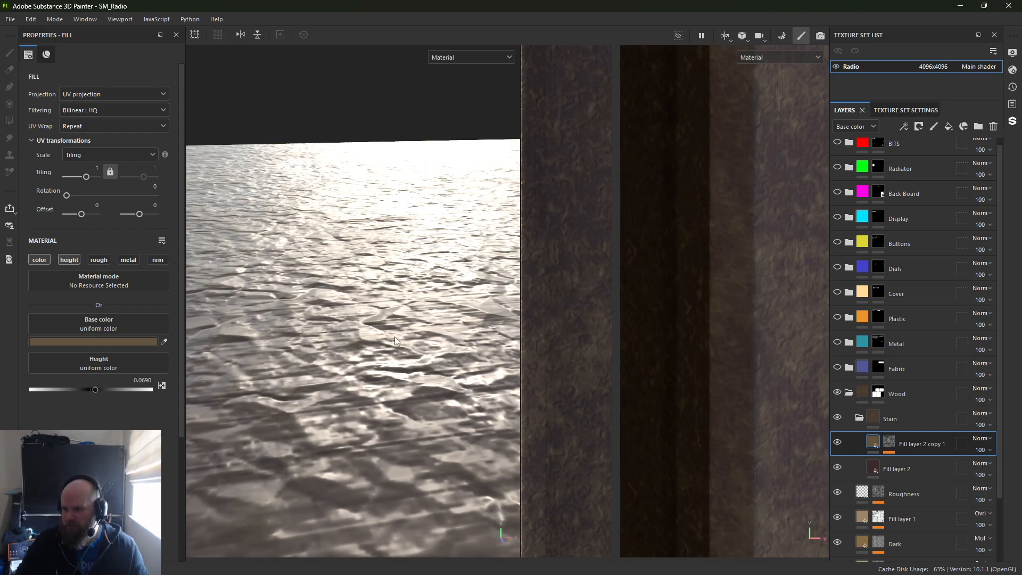
# For the Height channel, set the blend modes of Fill layer 2 copy 1, Fill layer 2 and the Stain folder to Normal
pyautogui.click(853, 128)
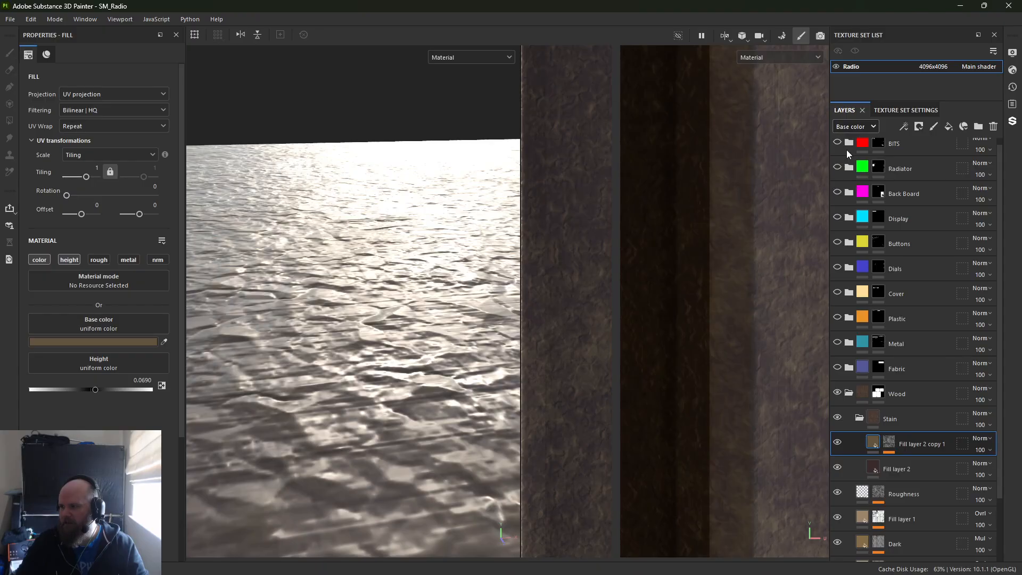
pyautogui.click(989, 439)
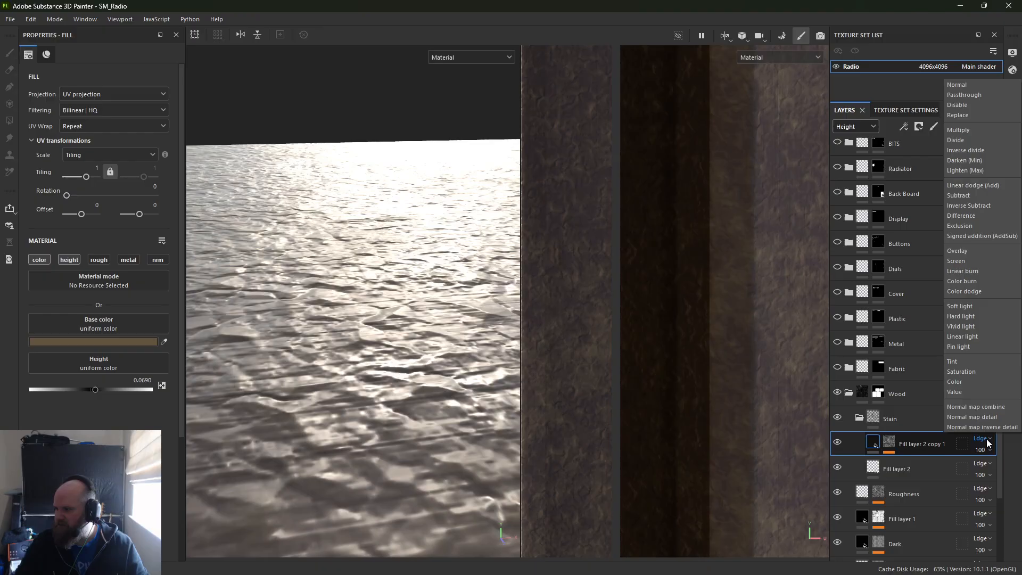
pyautogui.click(989, 88)
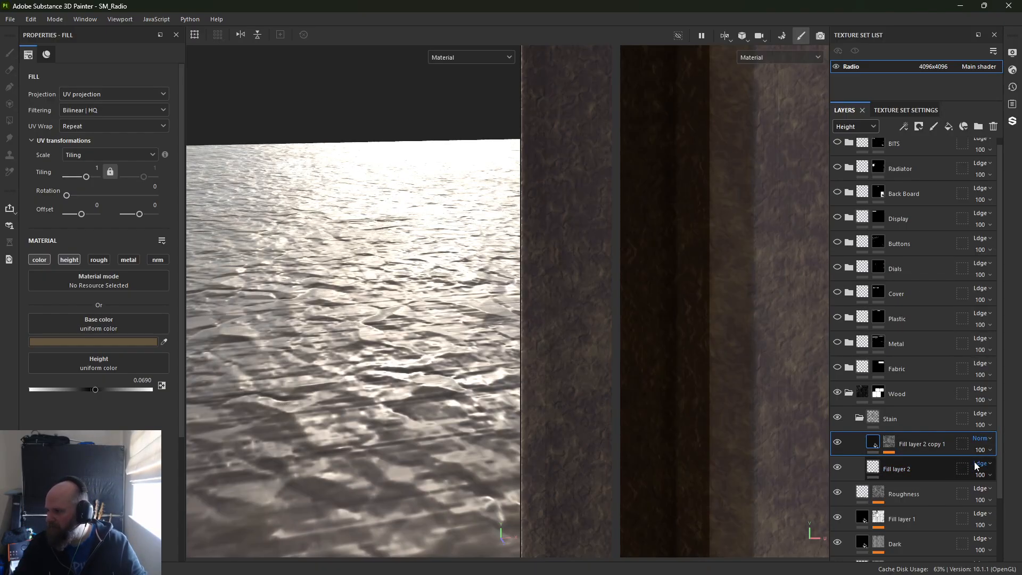
pyautogui.click(981, 463)
pyautogui.click(976, 110)
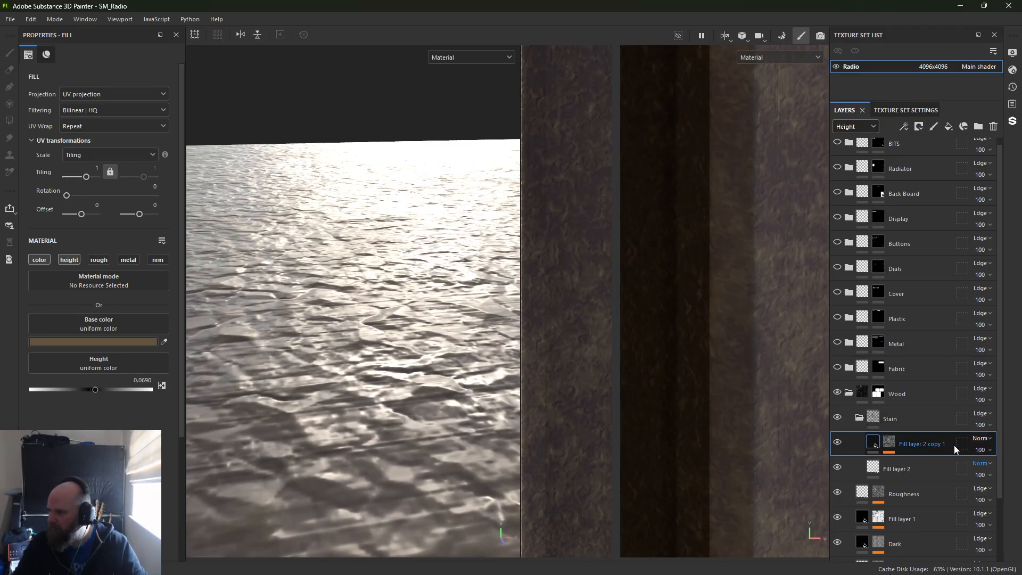
pyautogui.click(981, 414)
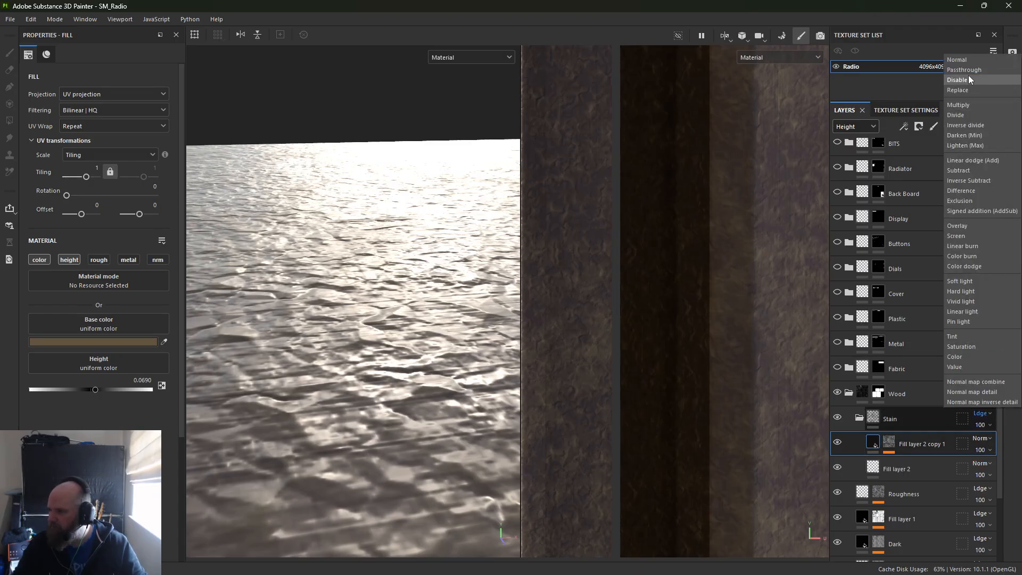
pyautogui.click(963, 60)
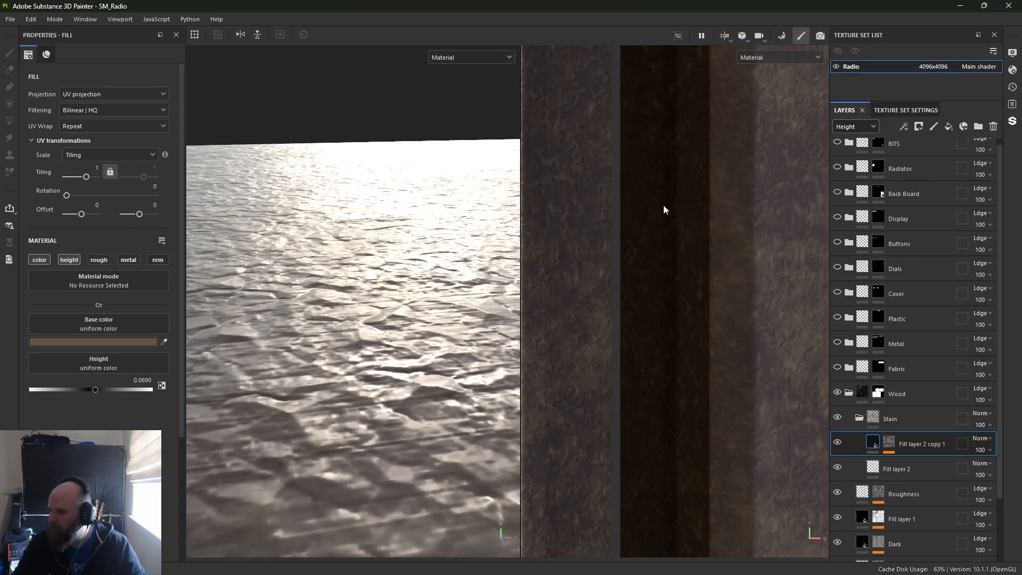
# Compare the wood's surface relief with the Stain folder, Roughness layer and Wood group hidden and shown
pyautogui.click(838, 418)
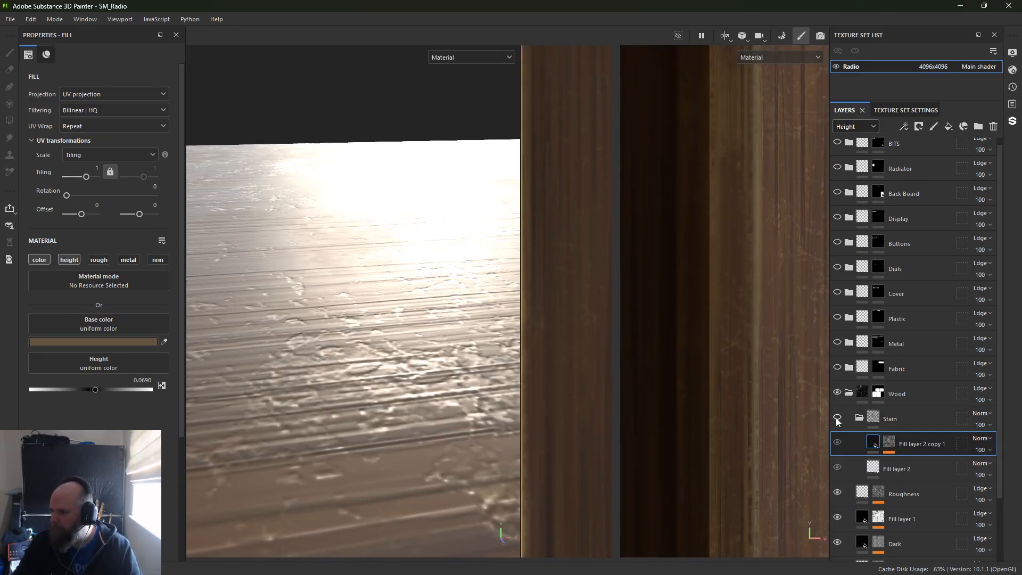
pyautogui.click(837, 419)
pyautogui.click(840, 491)
pyautogui.click(839, 492)
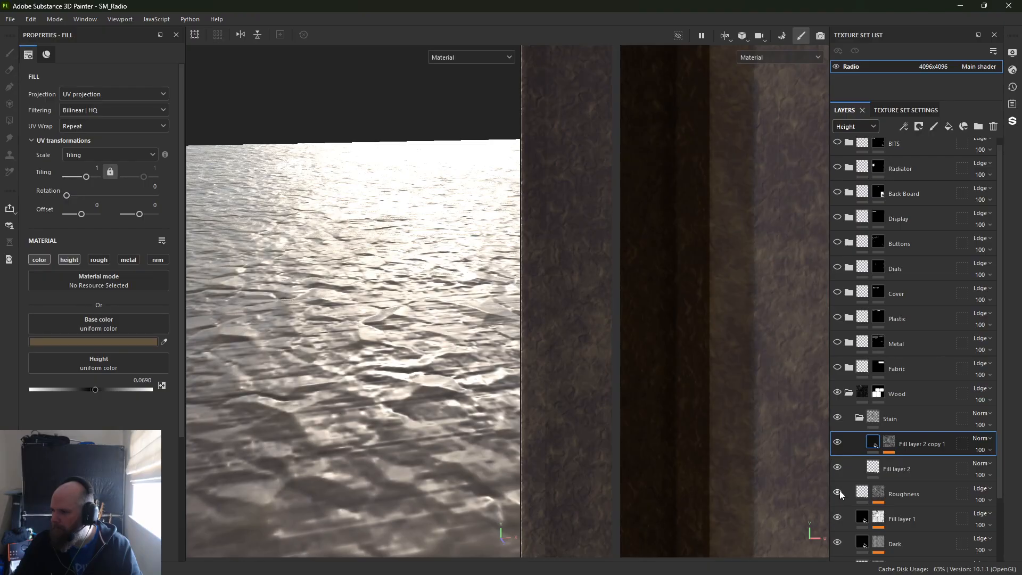
pyautogui.click(837, 393)
pyautogui.click(837, 393)
pyautogui.click(837, 418)
pyautogui.click(837, 419)
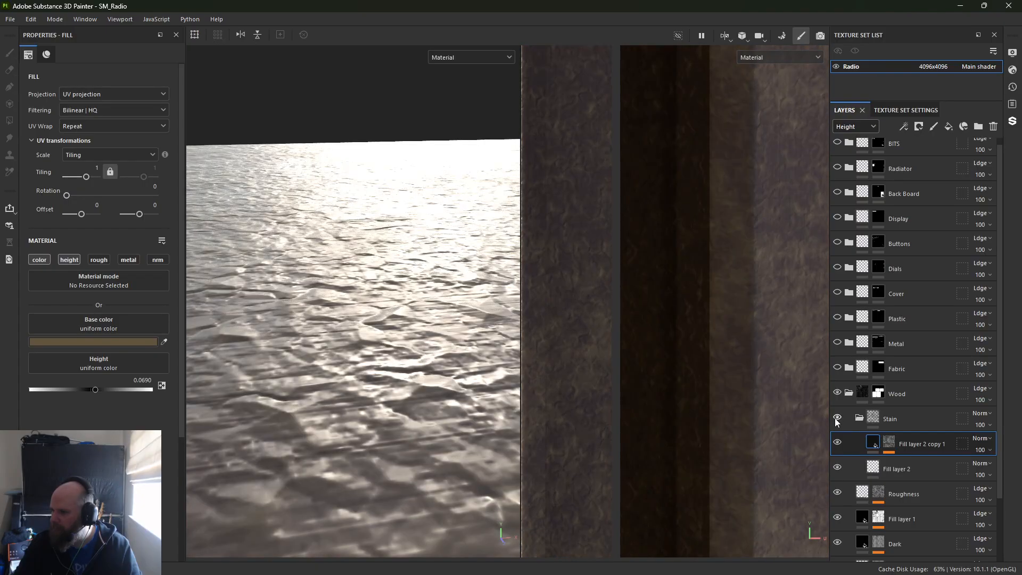
pyautogui.keyDown('alt'); pyautogui.moveTo(449, 429); pyautogui.dragTo(60, 246, button='right'); pyautogui.keyUp('alt')
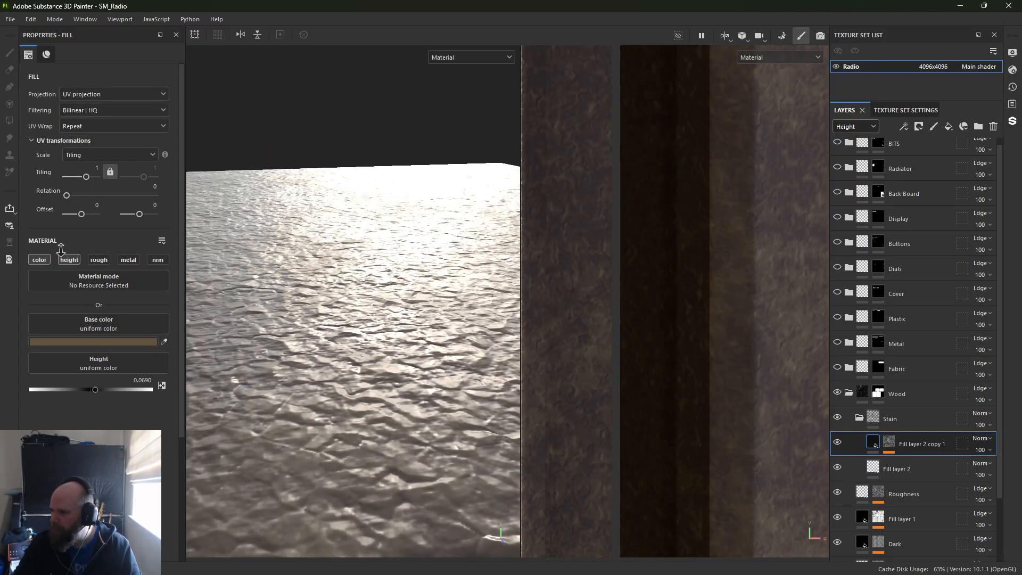
pyautogui.keyDown('alt'); pyautogui.moveTo(299, 302); pyautogui.dragTo(779, 382, button='right'); pyautogui.keyUp('alt')
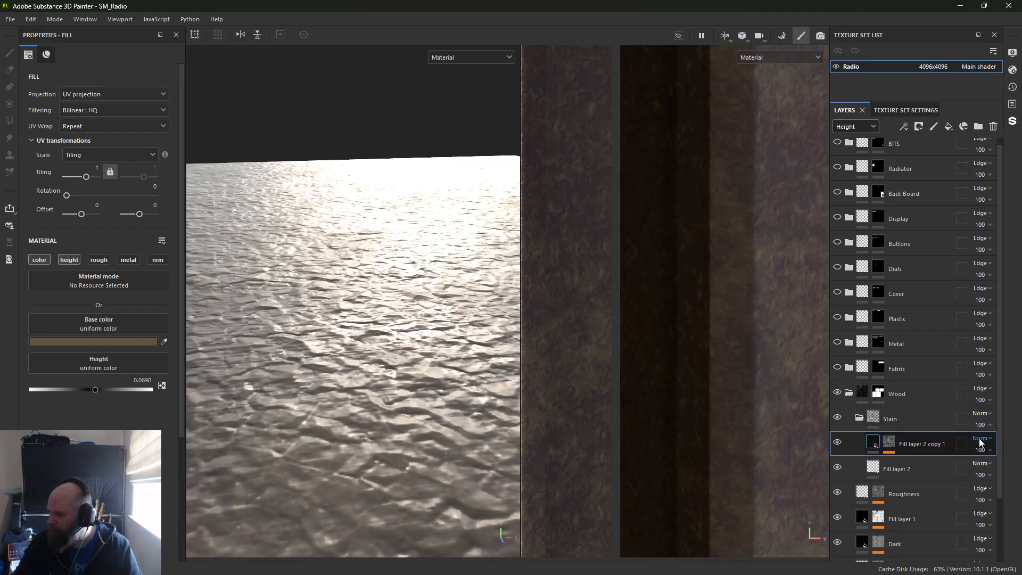
pyautogui.click(959, 420)
pyautogui.click(983, 413)
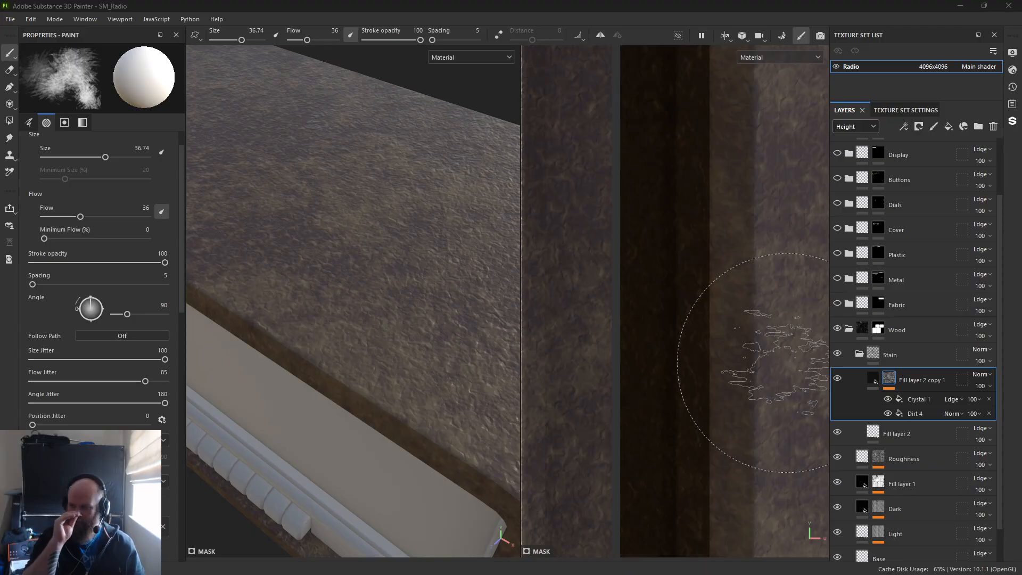
# Keep the layer stack on the Height channel and compare the cabinet surface with Fill layer 2 copy 1 hidden and shown
pyautogui.click(864, 128)
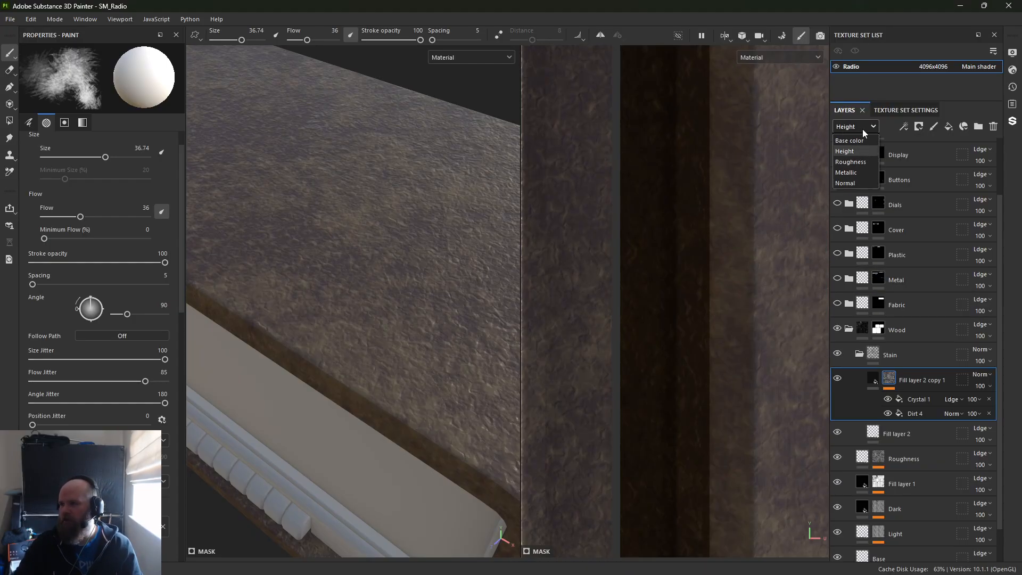
pyautogui.click(860, 149)
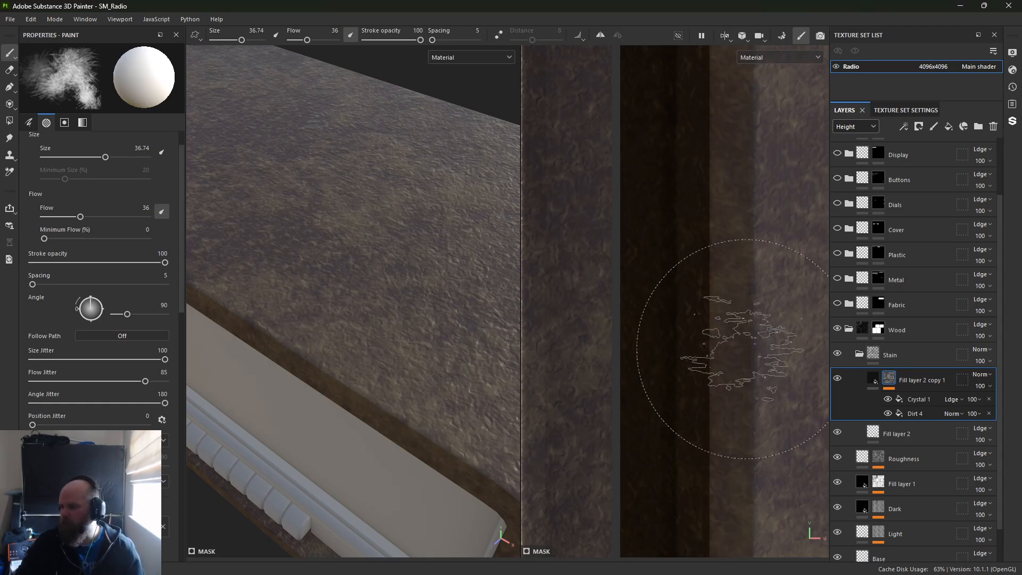
pyautogui.click(839, 378)
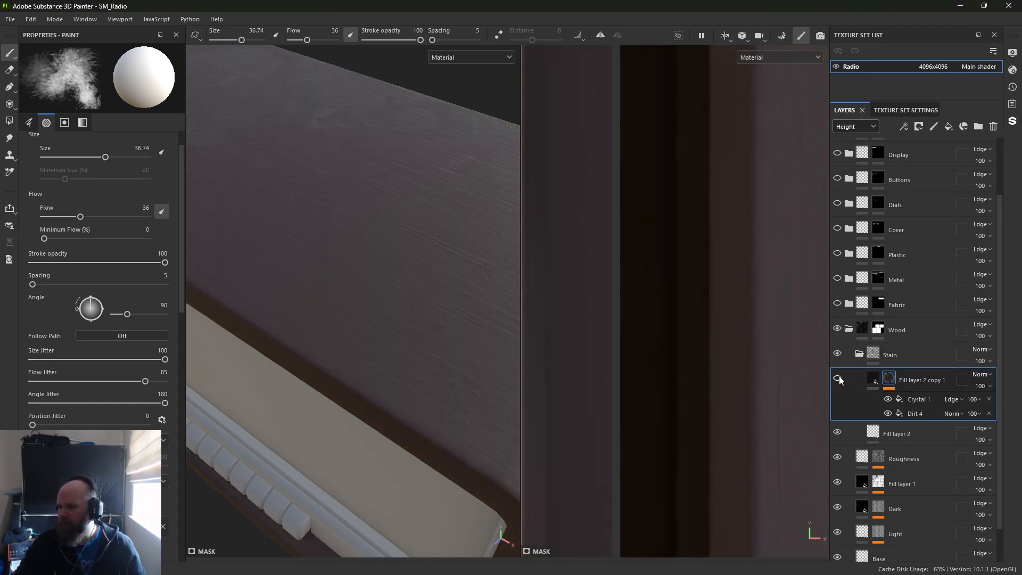
pyautogui.click(839, 378)
pyautogui.click(839, 378)
pyautogui.click(839, 379)
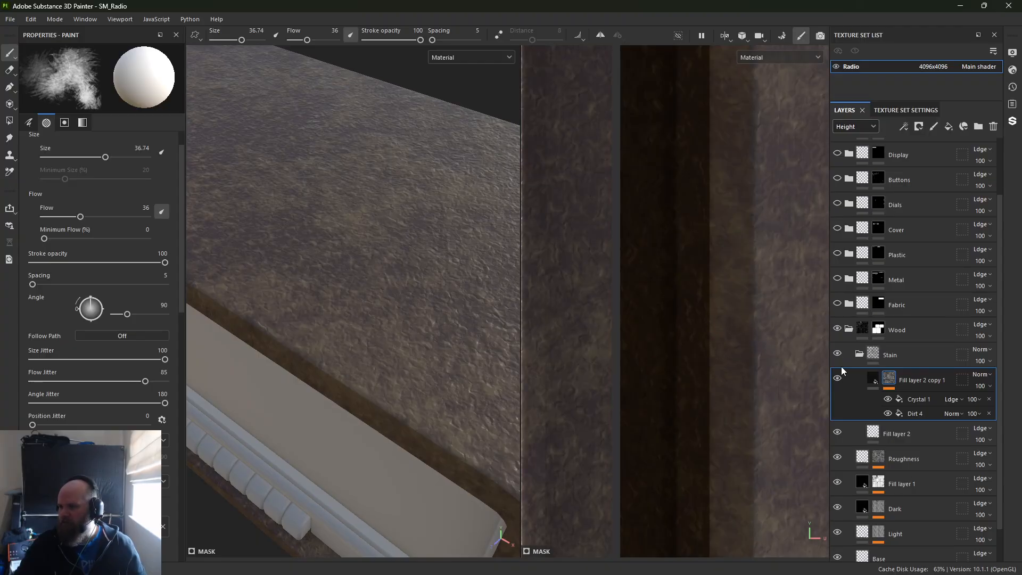
pyautogui.click(838, 378)
pyautogui.click(838, 378)
pyautogui.click(838, 379)
pyautogui.click(837, 378)
pyautogui.click(837, 379)
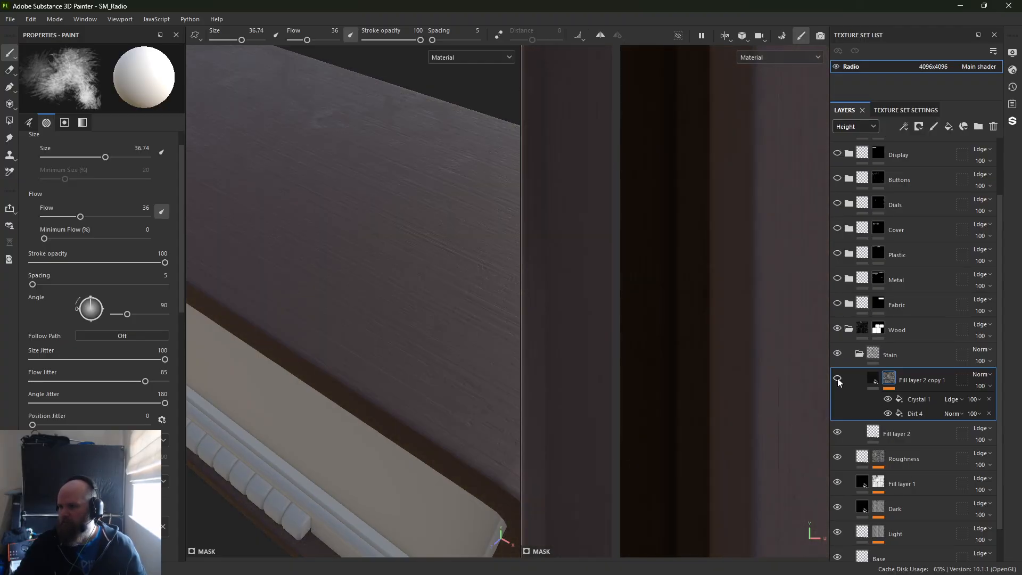
pyautogui.click(838, 378)
# Compare the cabinet's wood grain and relief with the whole Stain folder hidden and shown
pyautogui.click(838, 355)
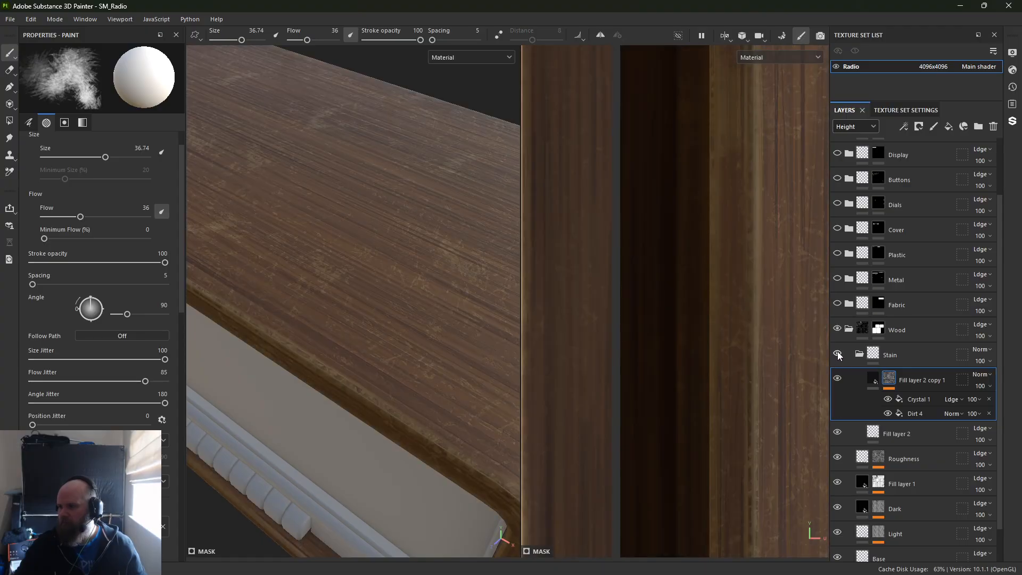
pyautogui.click(838, 355)
pyautogui.click(838, 355)
pyautogui.click(838, 355)
pyautogui.click(837, 355)
pyautogui.click(837, 355)
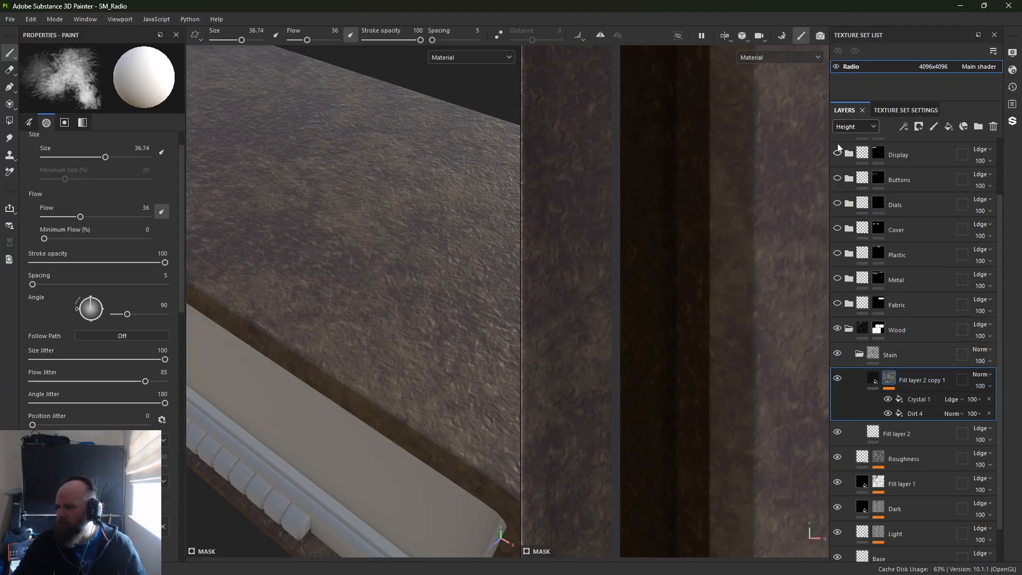
# Try Linear dodge (Add) as the Height blend mode of Fill layer 2 copy 1 and return it to Normal
pyautogui.click(849, 128)
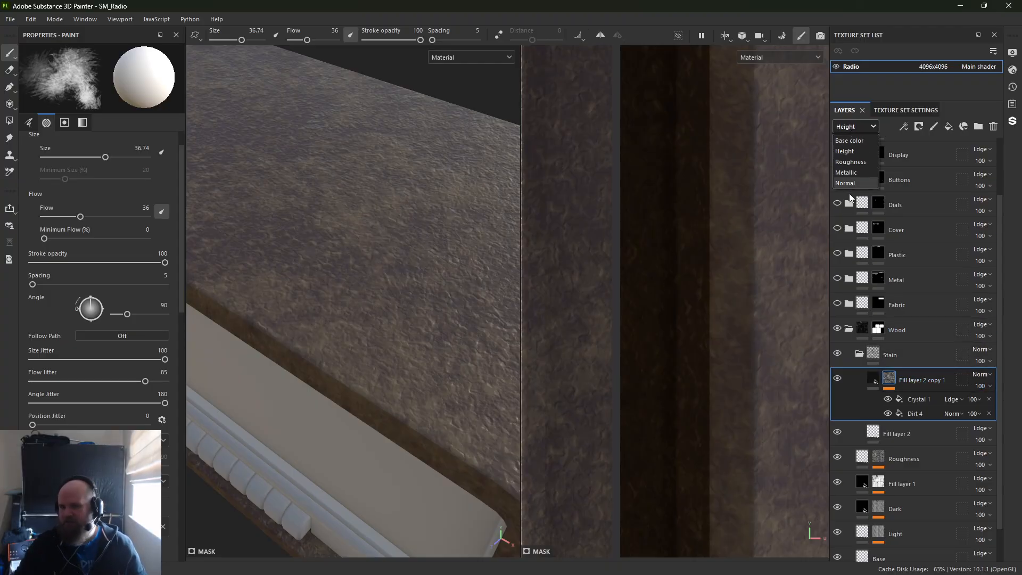
pyautogui.click(853, 128)
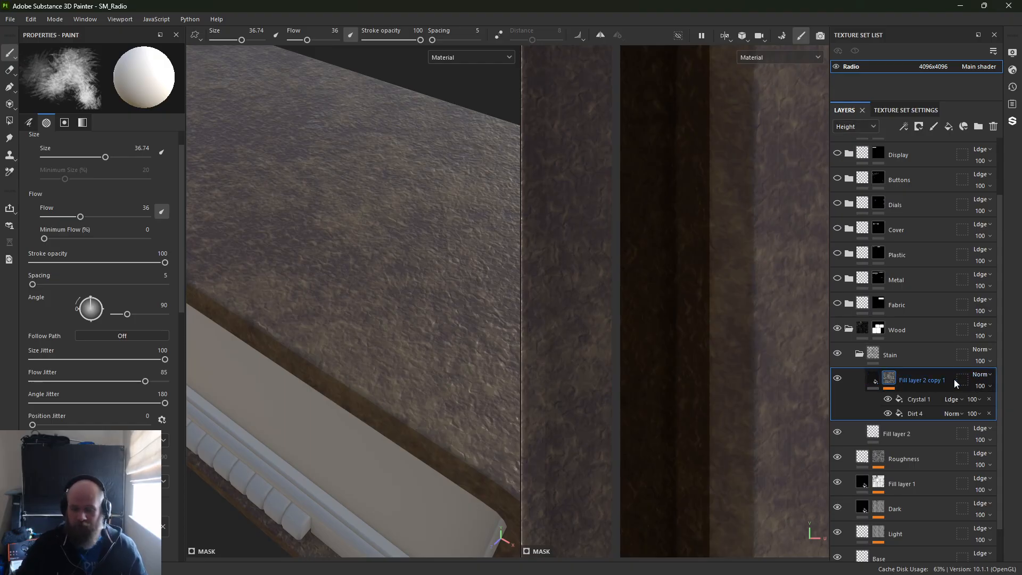
pyautogui.click(985, 376)
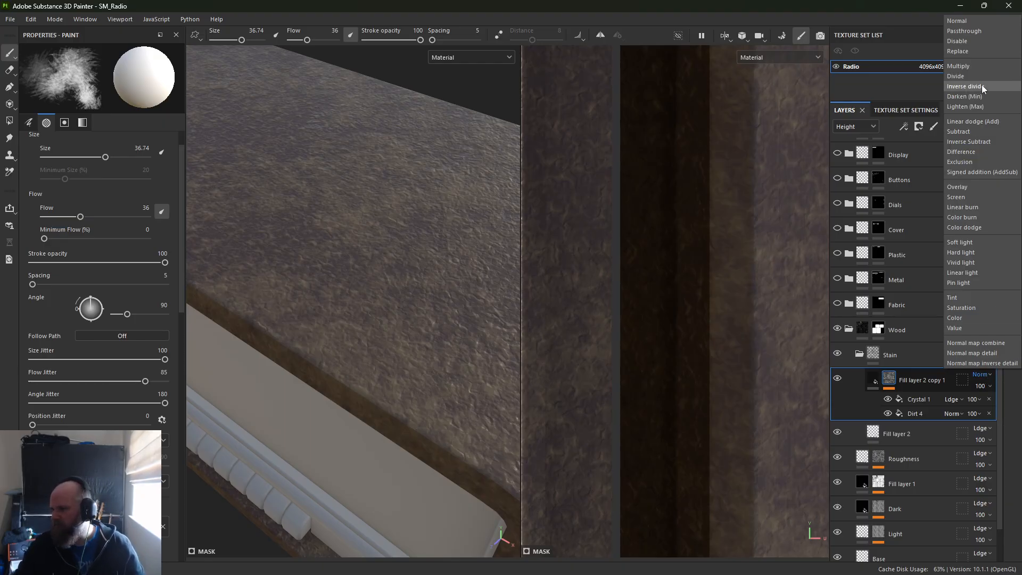
pyautogui.click(978, 121)
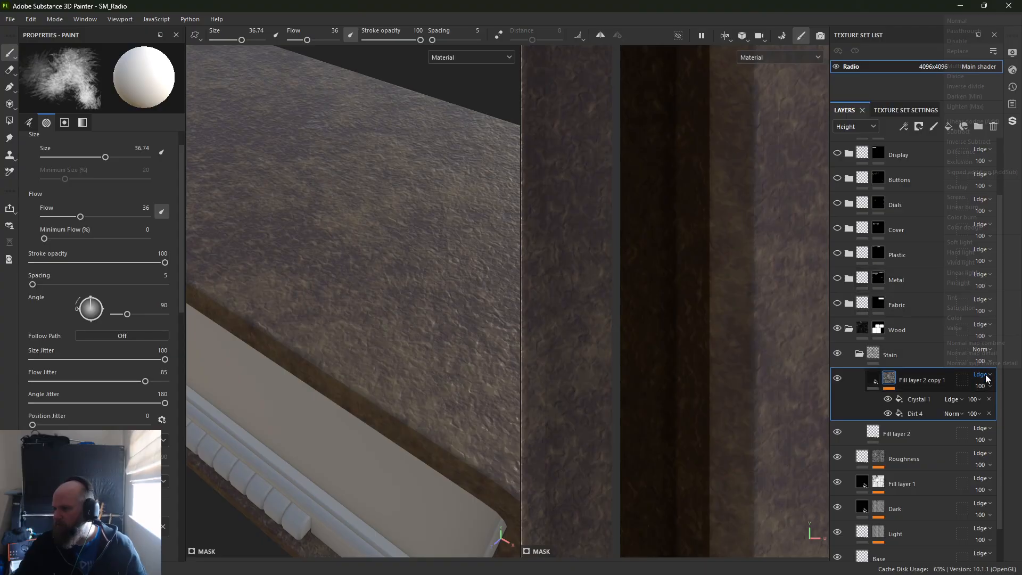
pyautogui.click(986, 375)
pyautogui.click(966, 20)
# Show the Normal channel's blend modes and try Linear dodge (Add) on Fill layer 2 copy 1, returning it to Normal
pyautogui.click(852, 127)
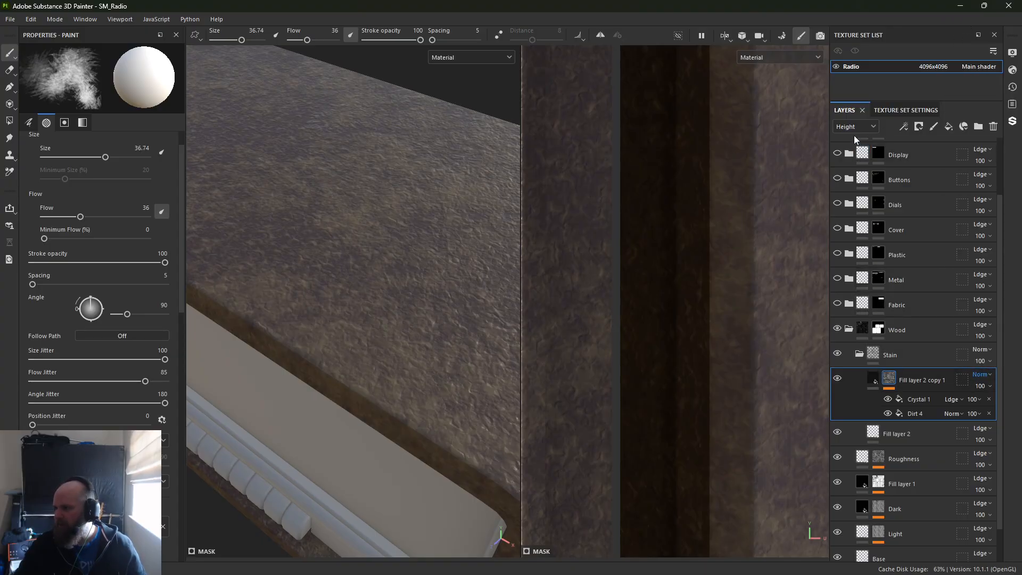
pyautogui.click(858, 182)
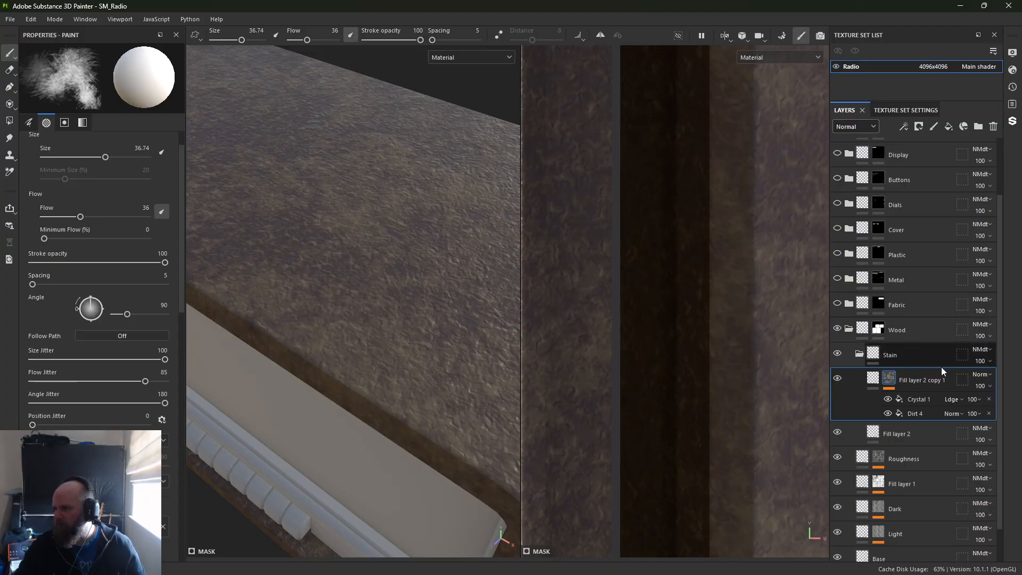
pyautogui.click(980, 376)
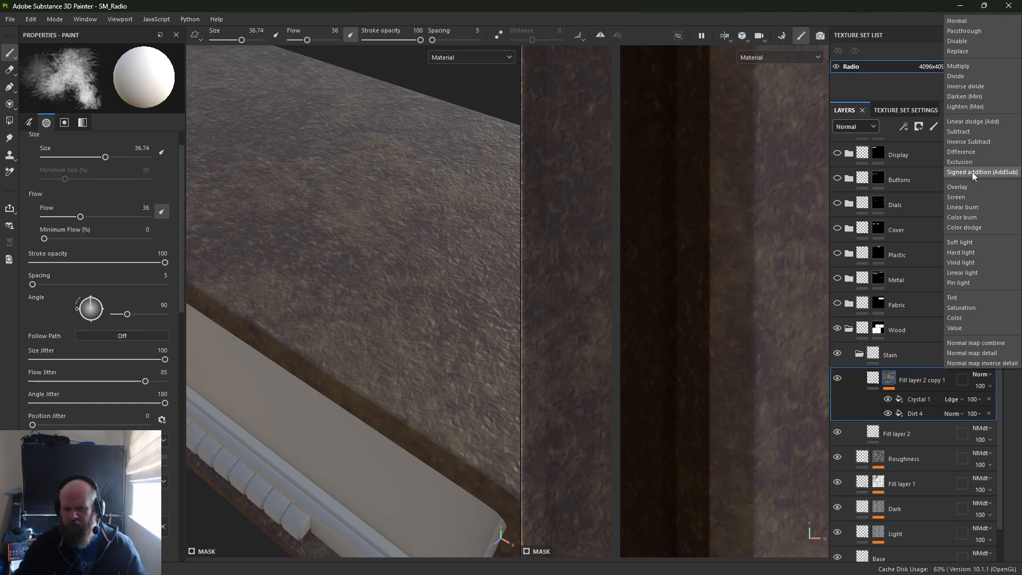
pyautogui.click(973, 120)
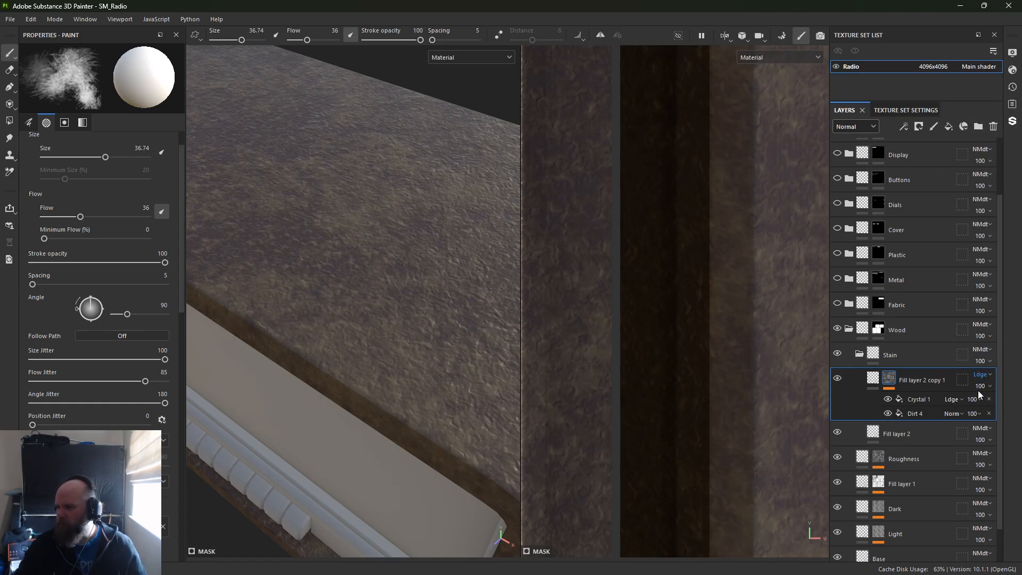
pyautogui.click(981, 375)
pyautogui.click(959, 22)
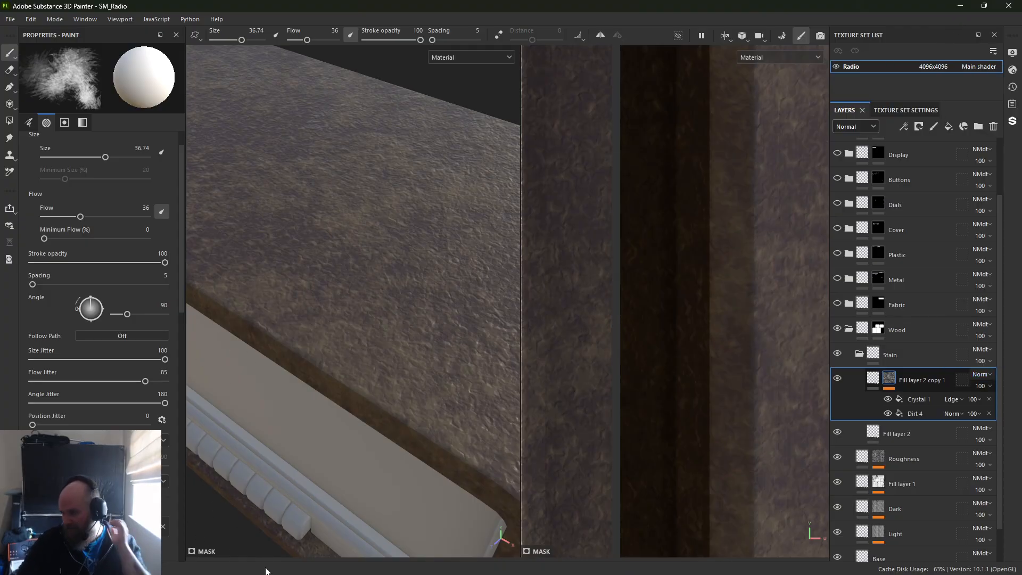
# Tag the Stain folder with the red layer colour and leave the folder collapsed
pyautogui.click(860, 356)
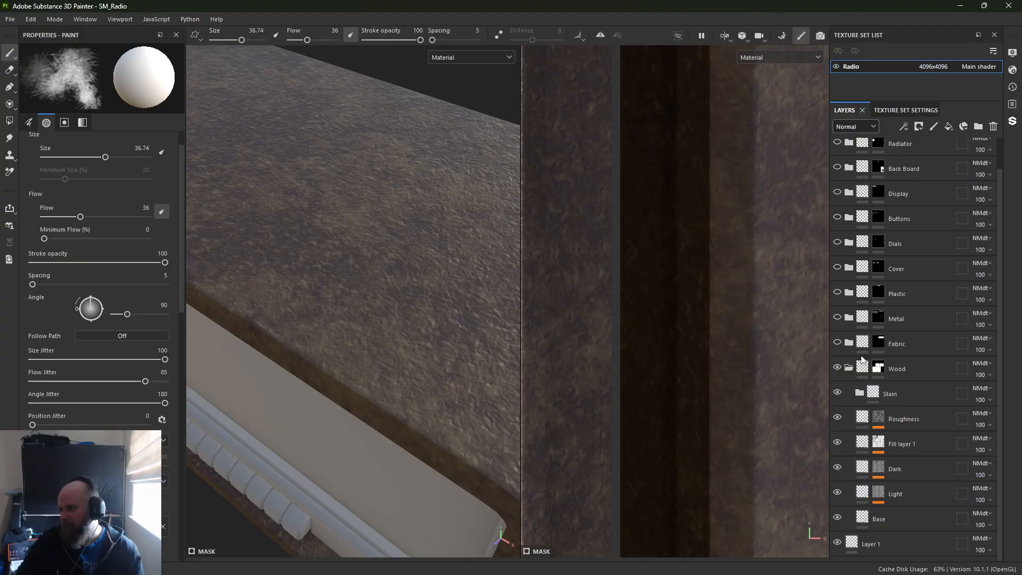
pyautogui.click(859, 385)
pyautogui.rightClick(895, 388)
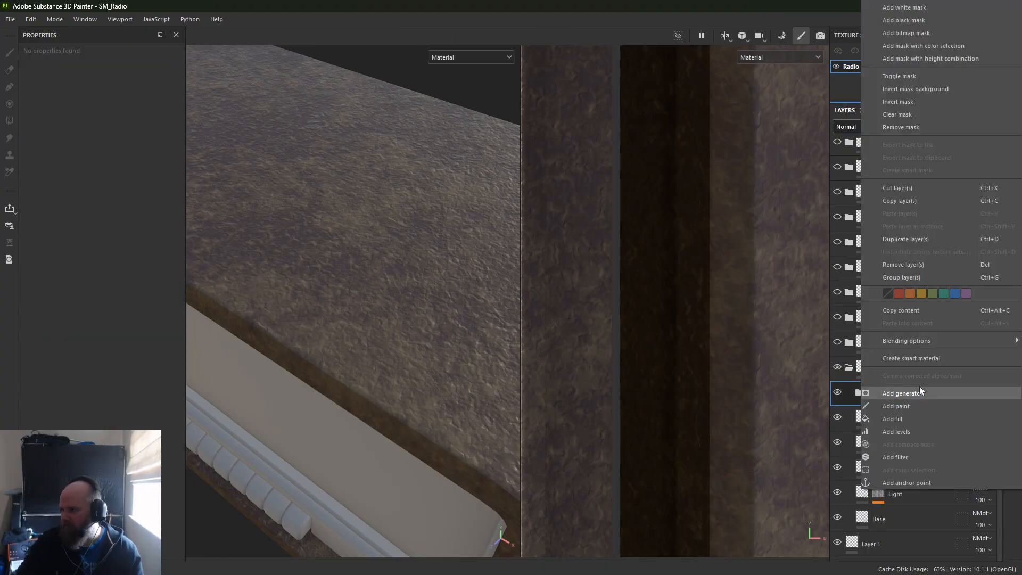
pyautogui.click(899, 293)
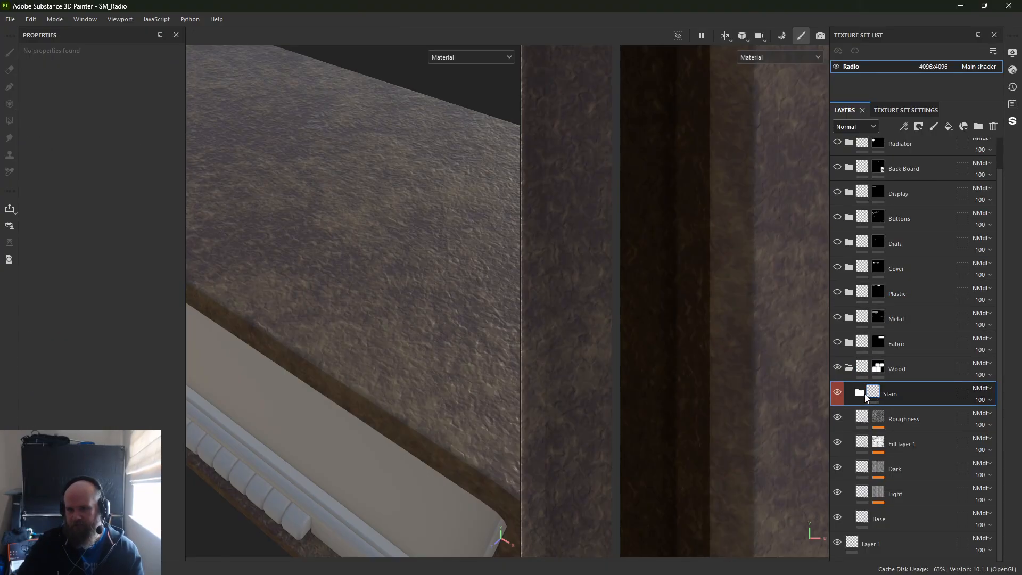
pyautogui.doubleClick(885, 393)
pyautogui.click(859, 393)
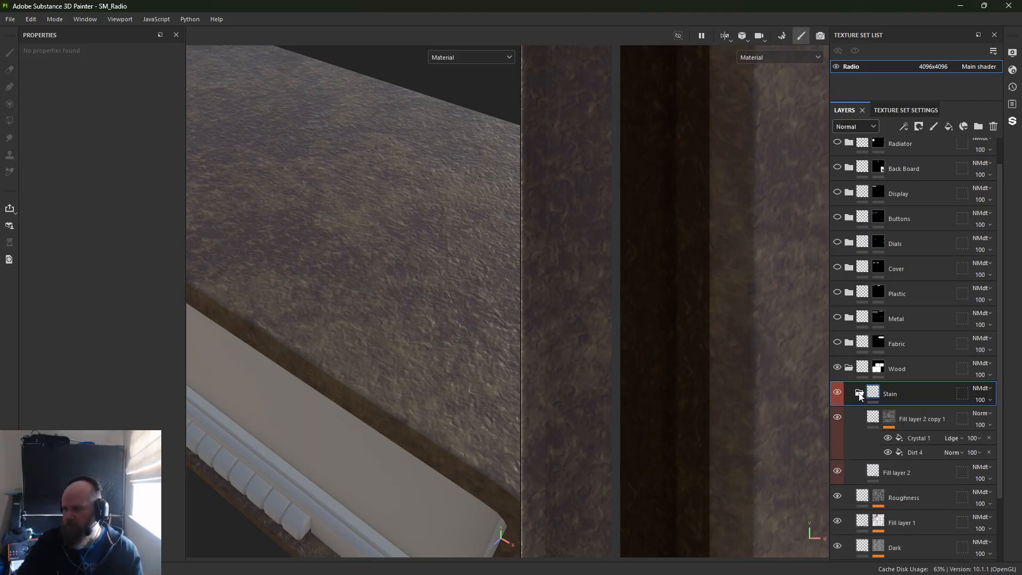
pyautogui.click(860, 393)
# Add a black mask to the Stain folder and add a paint effect to that mask
pyautogui.keyDown('alt'); pyautogui.moveTo(316, 247); pyautogui.dragTo(195, 156, button='right'); pyautogui.keyUp('alt')
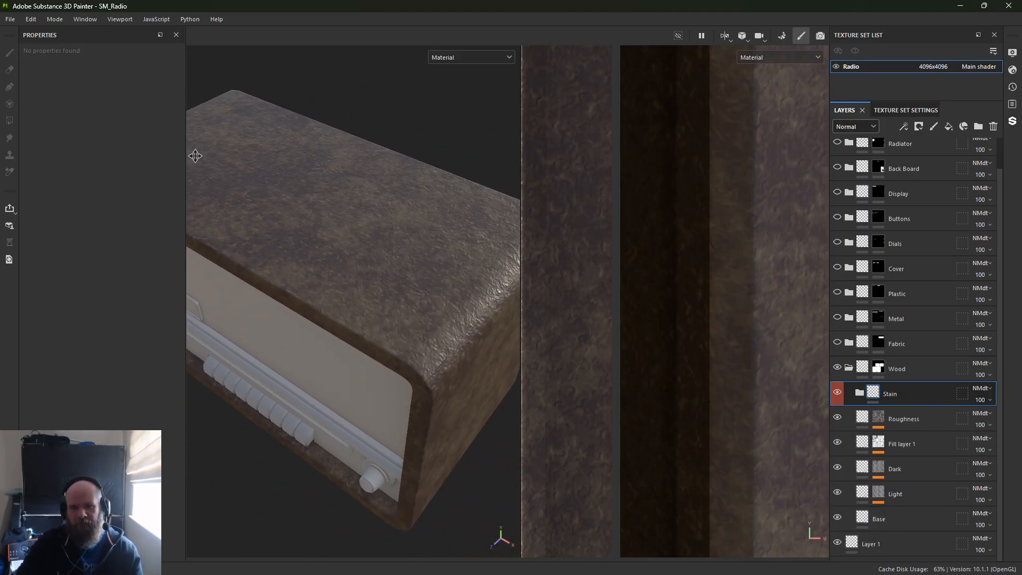
pyautogui.keyDown('alt'); pyautogui.moveTo(194, 156); pyautogui.dragTo(217, 177, button='middle'); pyautogui.keyUp('alt')
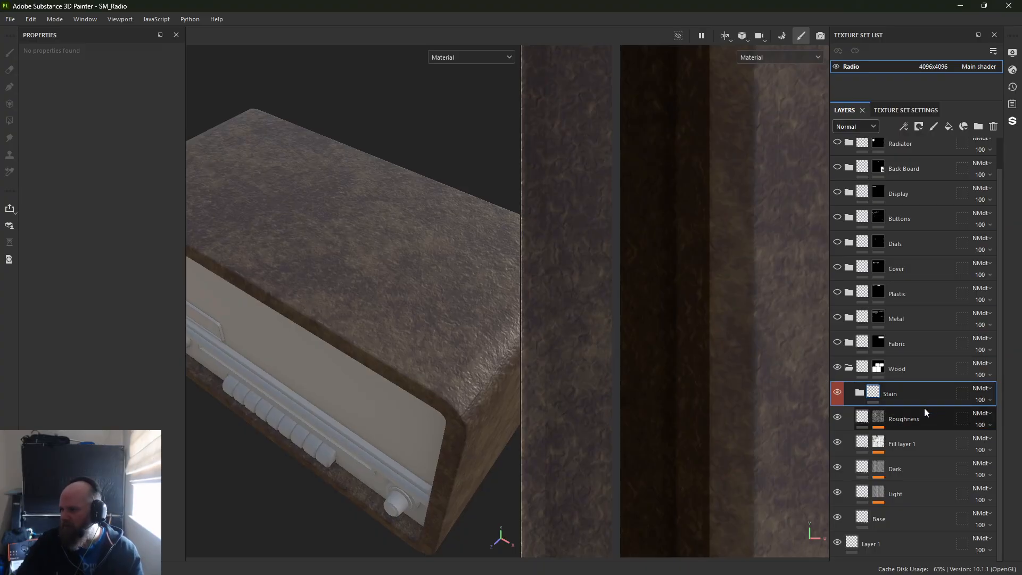
pyautogui.rightClick(879, 395)
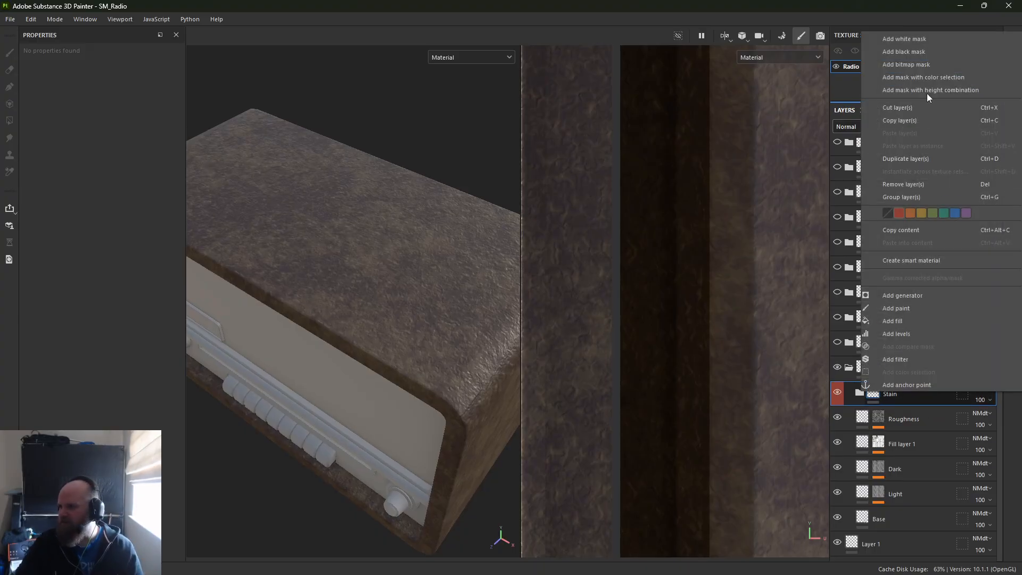
pyautogui.click(916, 50)
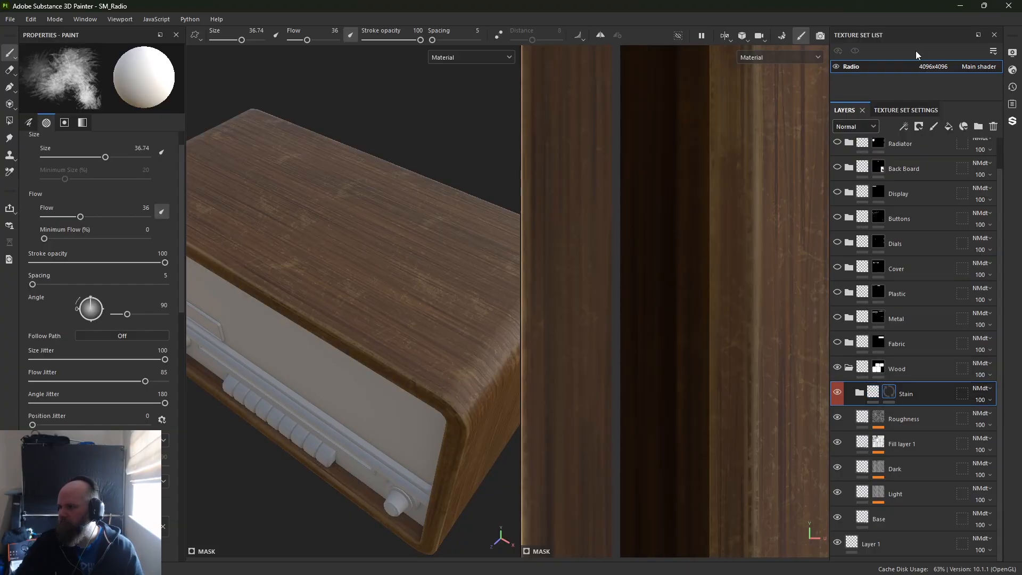
pyautogui.rightClick(888, 397)
pyautogui.click(919, 355)
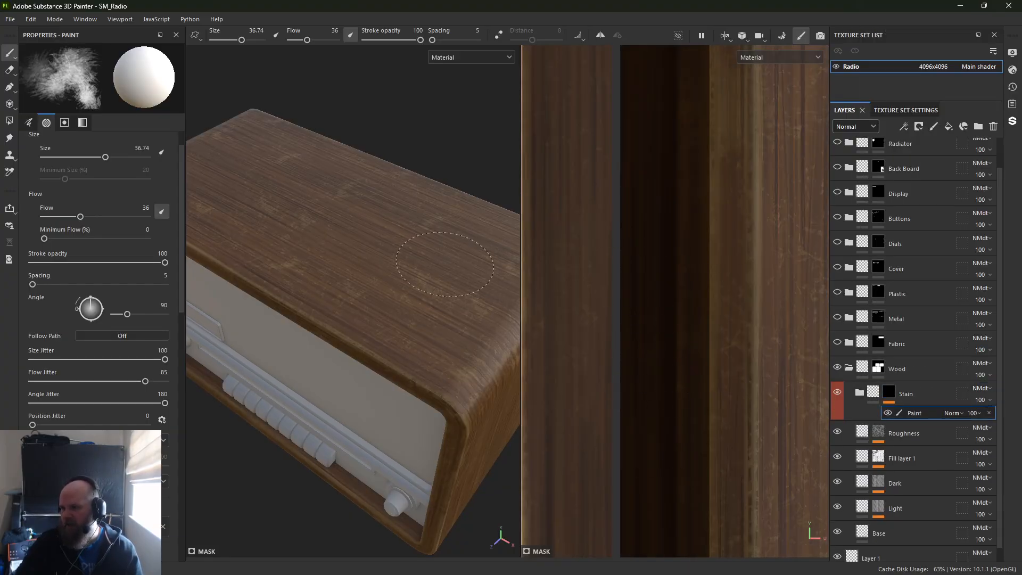
# Try painting rough stain patches on the cabinet top with a size 10, flow 100 brush and undo the strokes
pyautogui.click(423, 300)
pyautogui.moveTo(424, 300)
pyautogui.keyDown('alt'); pyautogui.mouseDown(button='right')
pyautogui.moveTo(340, 377)
pyautogui.moveTo(168, 241)
pyautogui.mouseUp(button='right'); pyautogui.keyUp('alt')
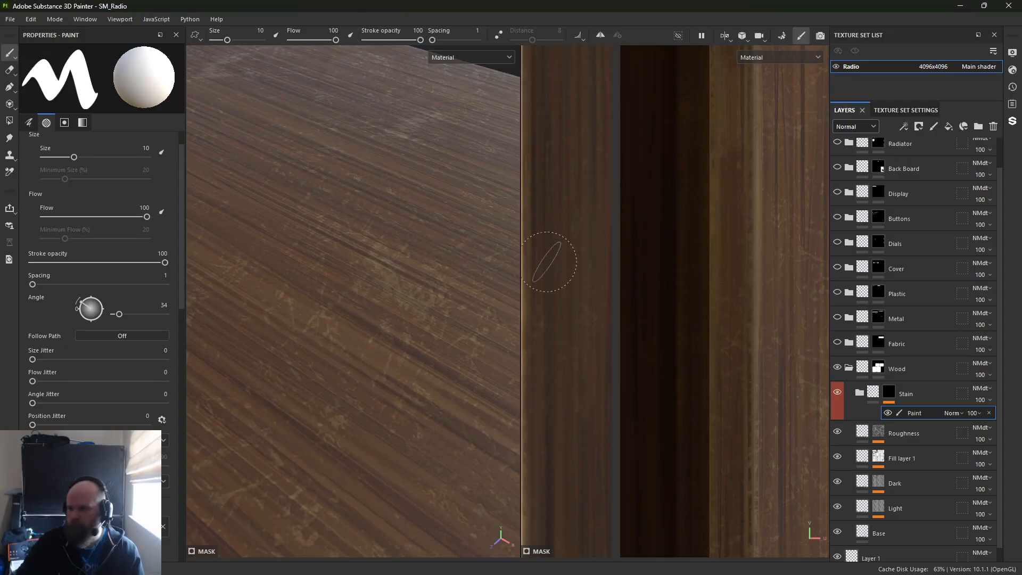
pyautogui.moveTo(345, 271)
pyautogui.mouseDown()
pyautogui.moveTo(317, 306)
pyautogui.moveTo(283, 409)
pyautogui.moveTo(302, 468)
pyautogui.mouseUp()
pyautogui.keyDown('alt'); pyautogui.moveTo(303, 469); pyautogui.dragTo(351, 455); pyautogui.keyUp('alt')
pyautogui.keyDown('alt'); pyautogui.moveTo(352, 456); pyautogui.dragTo(411, 330, button='middle'); pyautogui.keyUp('alt')
pyautogui.keyDown('alt'); pyautogui.moveTo(410, 330); pyautogui.dragTo(315, 346); pyautogui.keyUp('alt')
pyautogui.moveTo(245, 394)
pyautogui.mouseDown()
pyautogui.moveTo(379, 437)
pyautogui.moveTo(450, 421)
pyautogui.moveTo(471, 346)
pyautogui.moveTo(458, 234)
pyautogui.mouseUp()
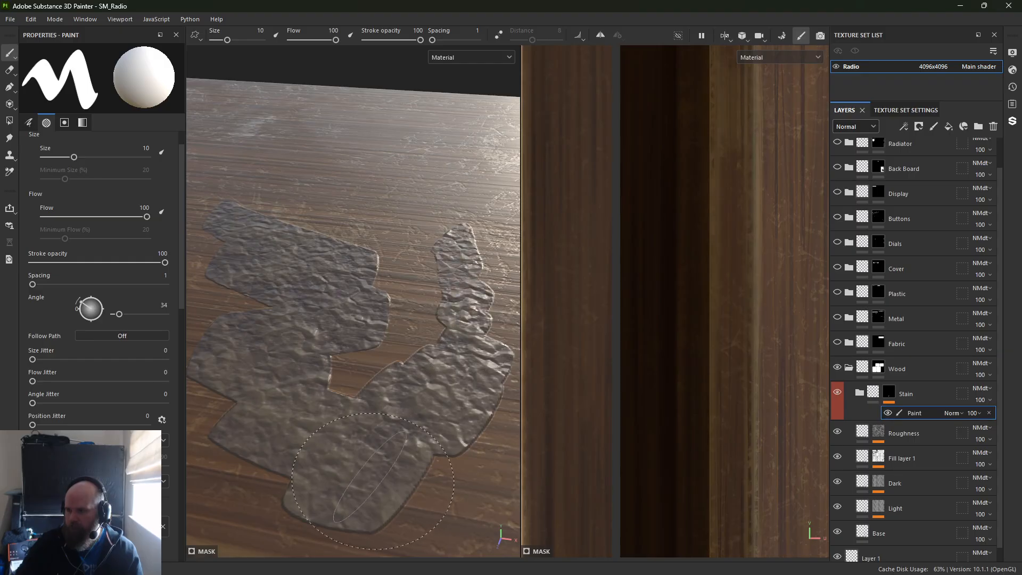
pyautogui.hotkey('ctrl', 'z')
pyautogui.hotkey('ctrl', 'z')
pyautogui.hotkey('ctrl', 'z')
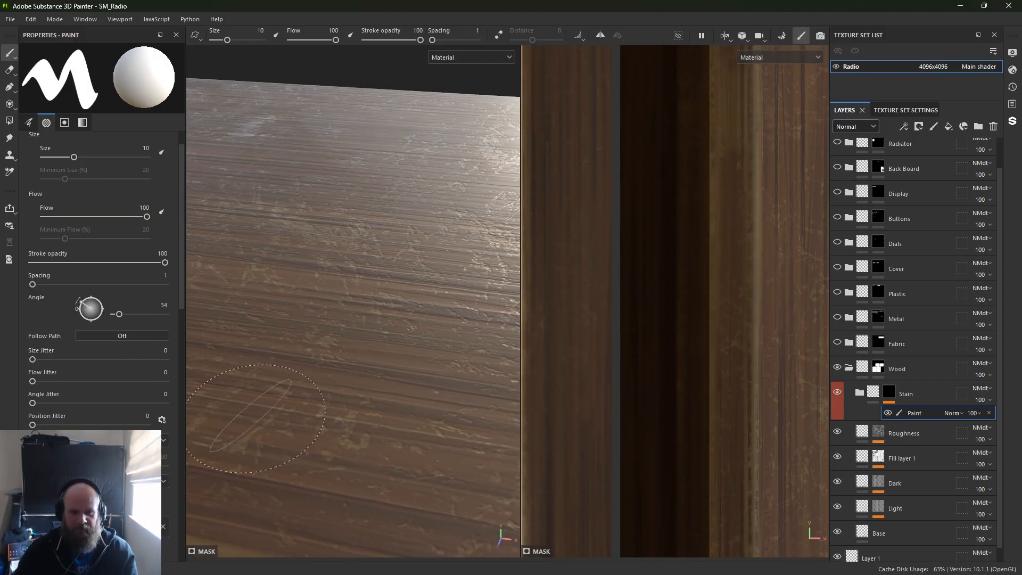
# Activate the Projection tool for painting the Stain folder's mask
pyautogui.scroll(-3, 324, 354)
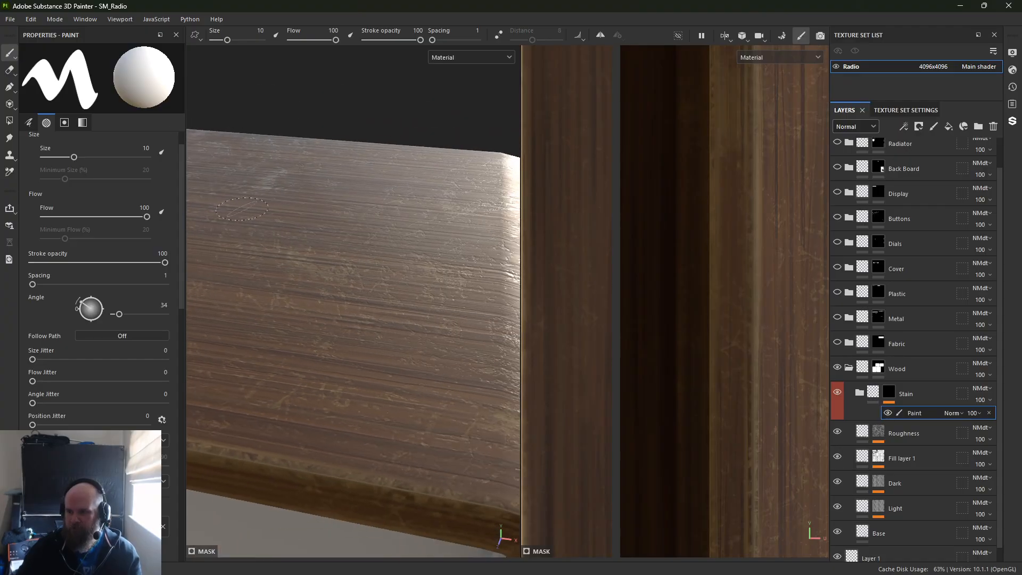
pyautogui.keyDown('alt'); pyautogui.moveTo(324, 353); pyautogui.dragTo(330, 229); pyautogui.keyUp('alt')
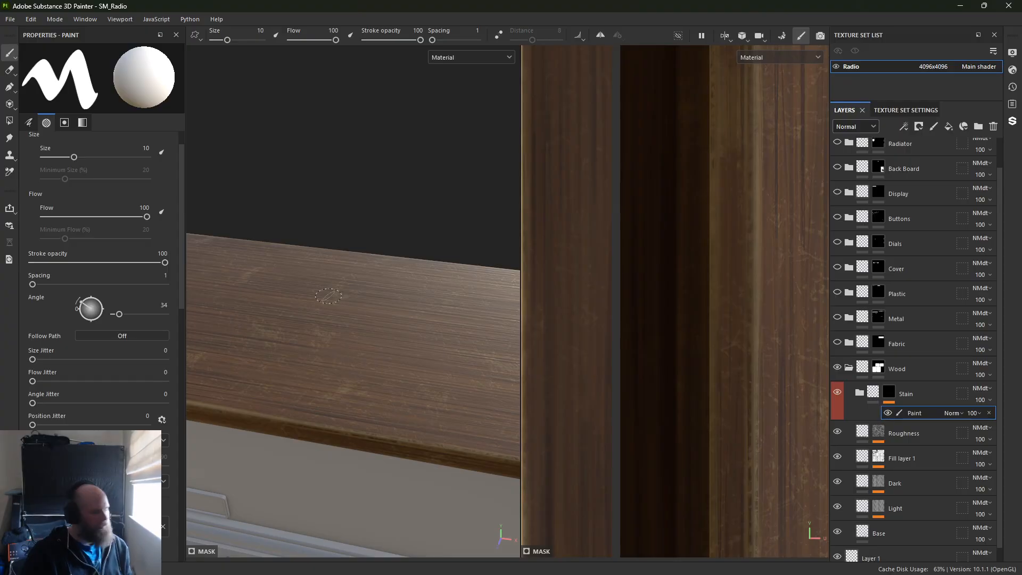
pyautogui.press('3')
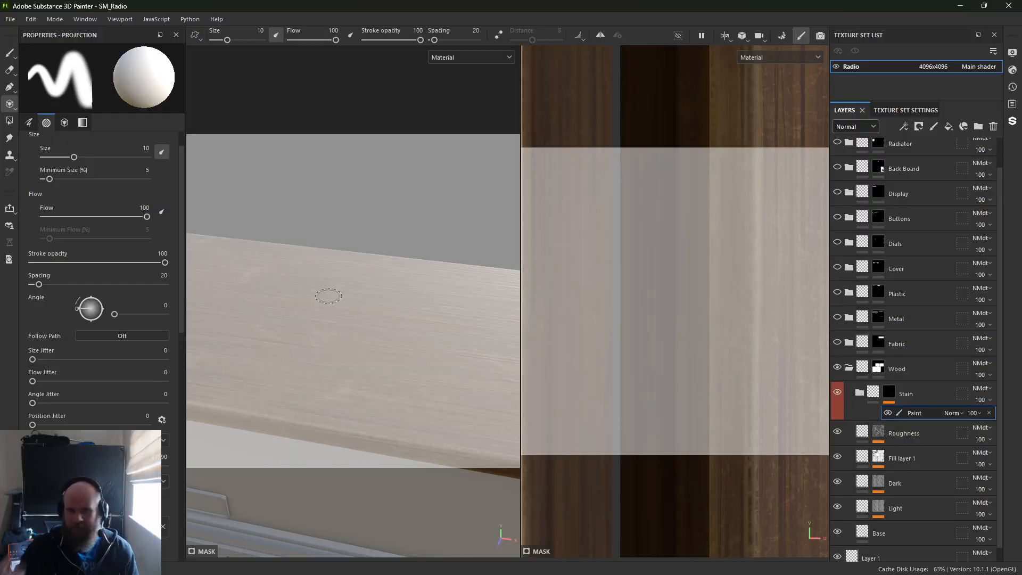
# Try projecting the unmasked stencil onto the cabinet wood in the 2D view and inspect the stained patch on the model
pyautogui.moveTo(735, 197)
pyautogui.mouseDown()
pyautogui.moveTo(788, 223)
pyautogui.moveTo(807, 129)
pyautogui.mouseUp()
pyautogui.moveTo(770, 238)
pyautogui.mouseDown()
pyautogui.moveTo(698, 189)
pyautogui.moveTo(600, 262)
pyautogui.moveTo(570, 366)
pyautogui.moveTo(660, 234)
pyautogui.mouseUp()
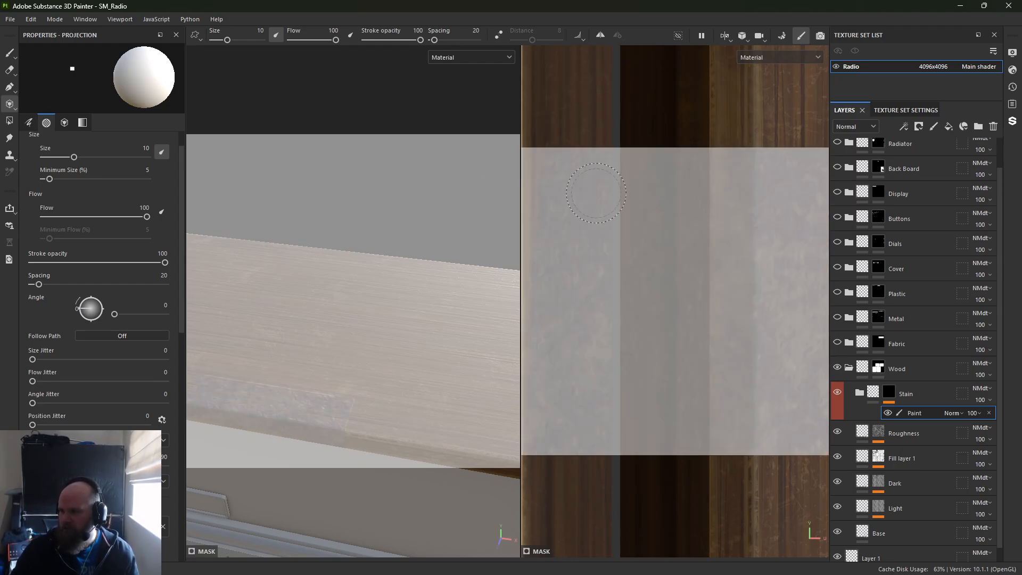
pyautogui.moveTo(597, 193); pyautogui.dragTo(705, 96)
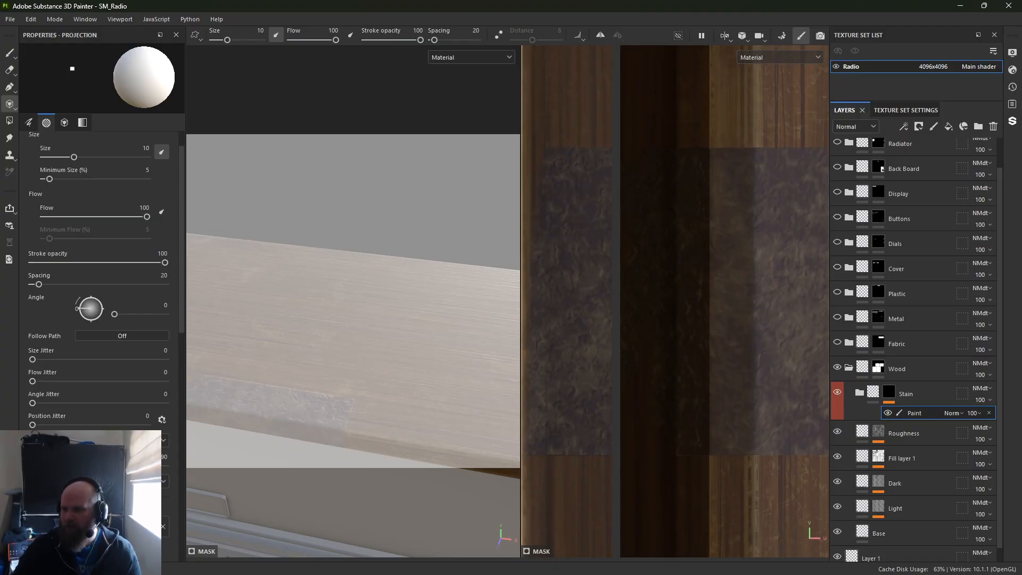
pyautogui.keyDown('alt'); pyautogui.moveTo(360, 260); pyautogui.dragTo(356, 329, button='right'); pyautogui.keyUp('alt')
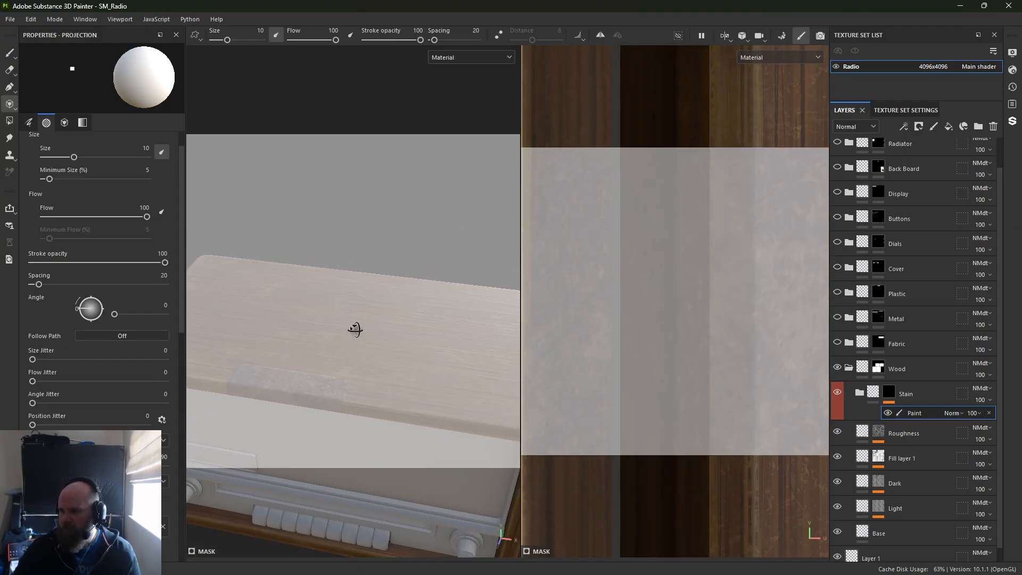
pyautogui.keyDown('alt'); pyautogui.moveTo(355, 329); pyautogui.dragTo(358, 303); pyautogui.keyUp('alt')
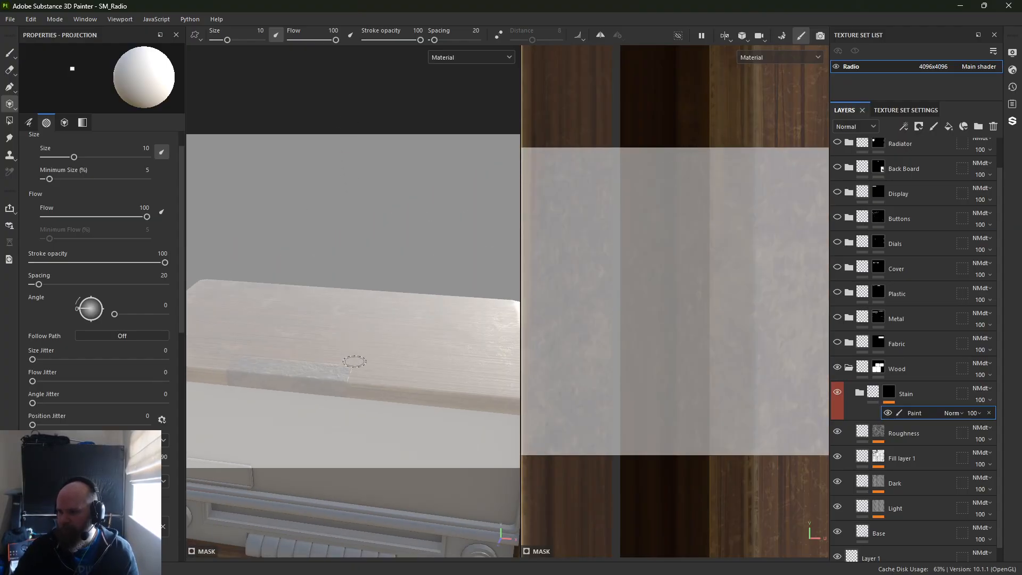
pyautogui.keyDown('alt'); pyautogui.moveTo(696, 389); pyautogui.dragTo(344, 8, button='right'); pyautogui.keyUp('alt')
pyautogui.keyDown('alt'); pyautogui.moveTo(548, 250); pyautogui.dragTo(518, 251, button='middle'); pyautogui.keyUp('alt')
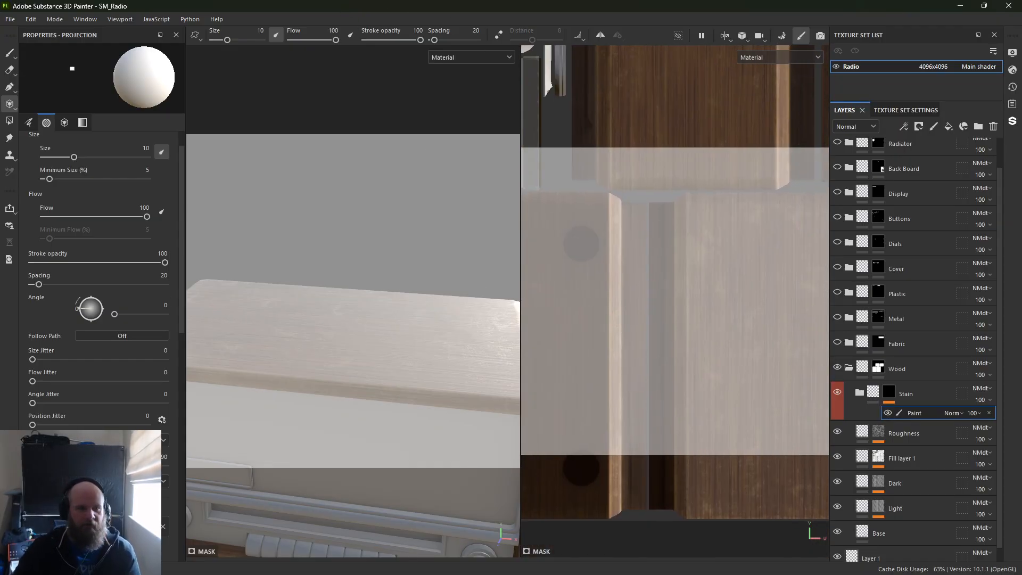
# Search the brush assets for "splat", clear the search, and browse the alpha assets for stain shapes
pyautogui.moveTo(0, 224); pyautogui.dragTo(546, 139)
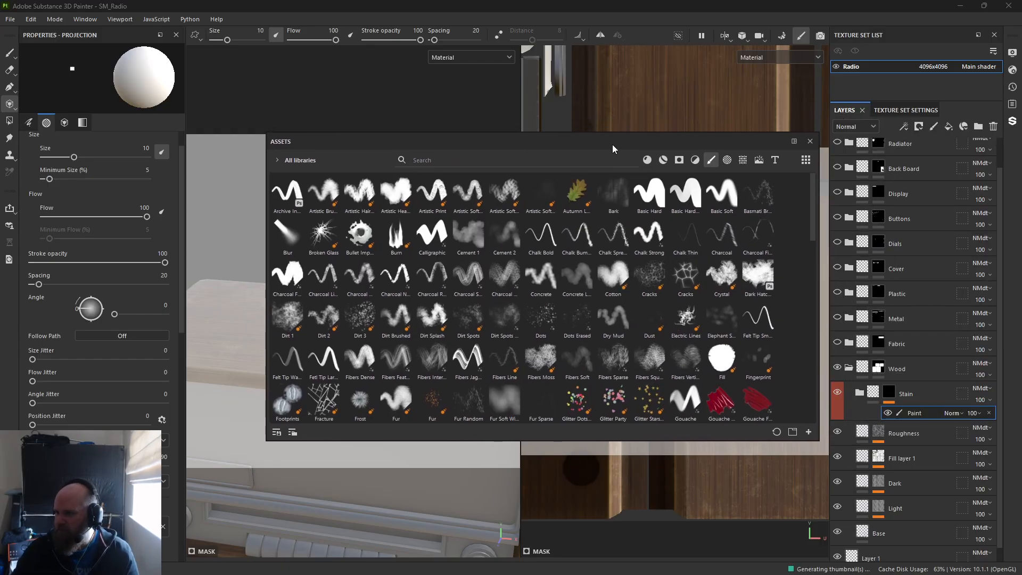
pyautogui.click(597, 161)
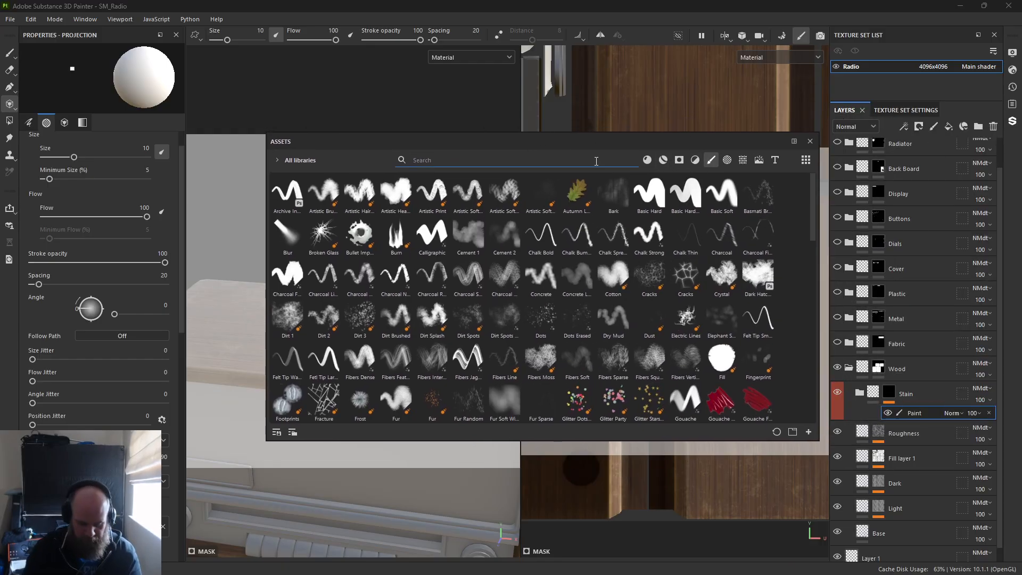
pyautogui.write('splat')
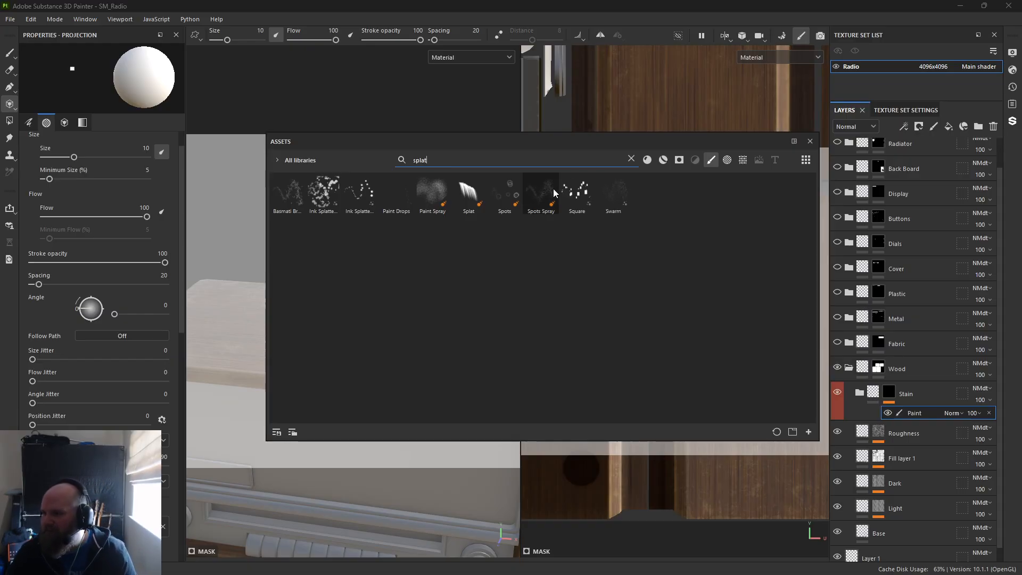
pyautogui.click(631, 158)
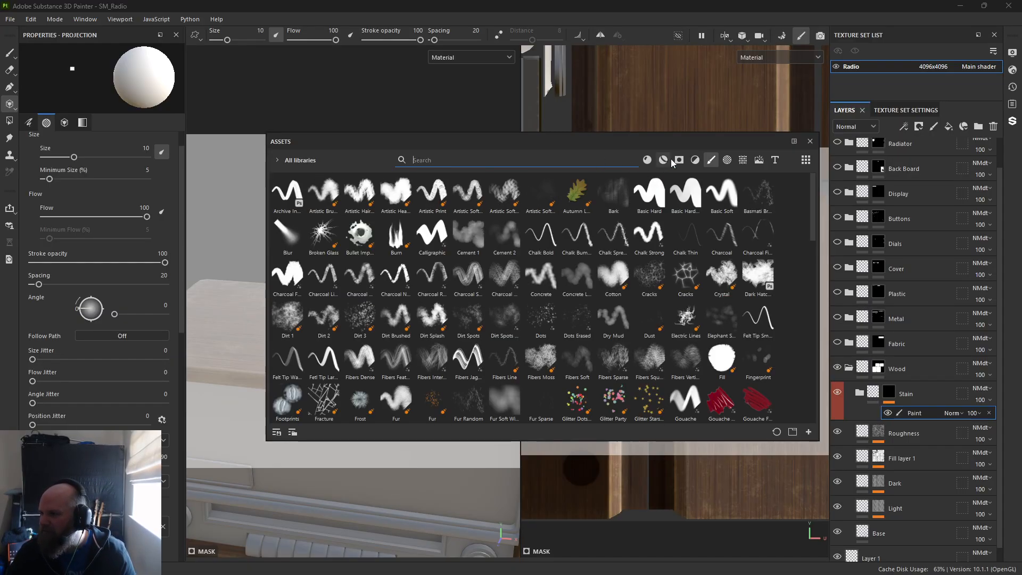
pyautogui.click(727, 160)
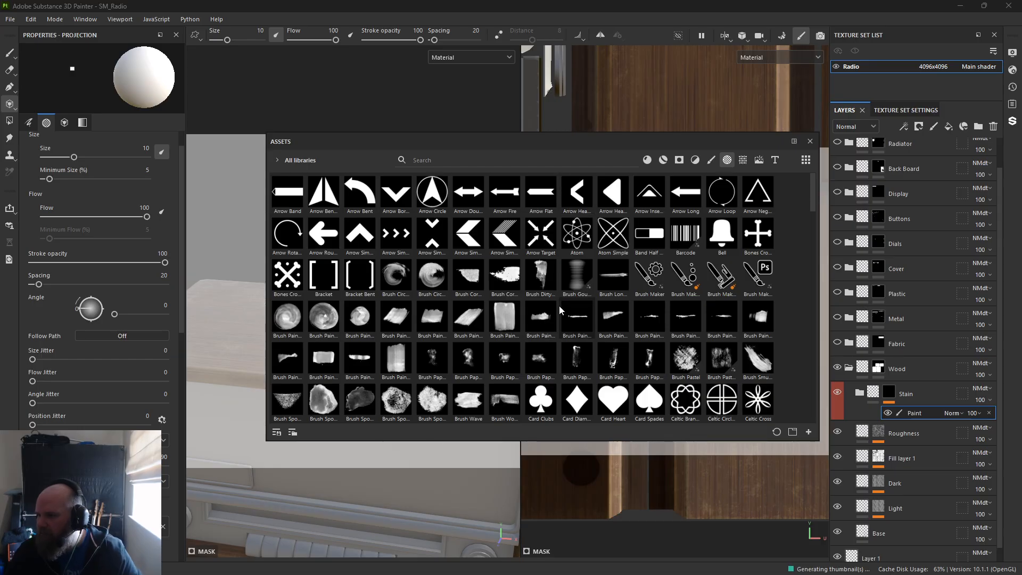
pyautogui.scroll(-3, 522, 312)
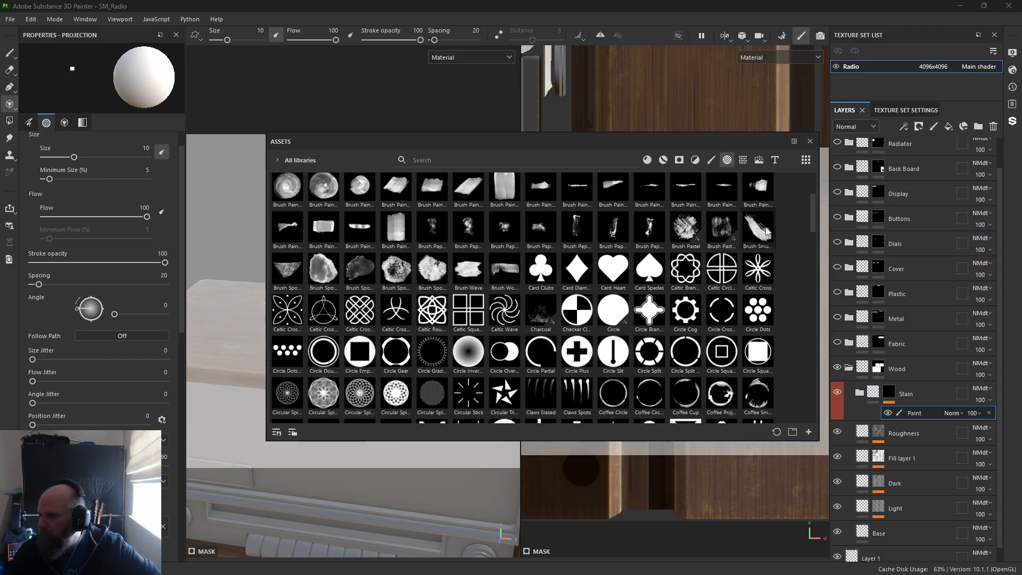
# Load the Brush Smudge alpha as the projection's grayscale stencil
pyautogui.moveTo(766, 231)
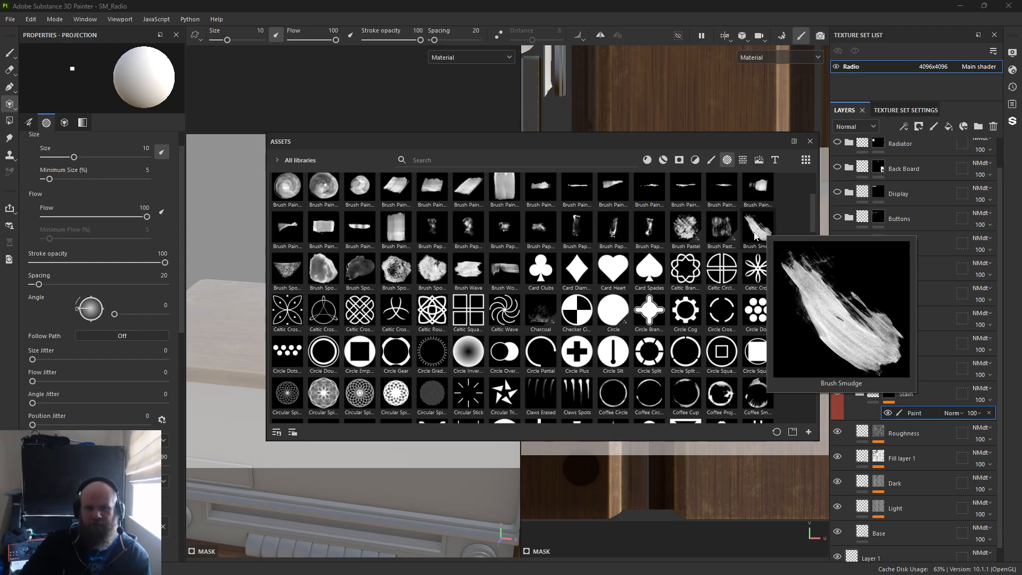
pyautogui.click(754, 236)
pyautogui.moveTo(752, 238)
pyautogui.mouseDown()
pyautogui.moveTo(121, 213)
pyautogui.moveTo(749, 228)
pyautogui.mouseUp()
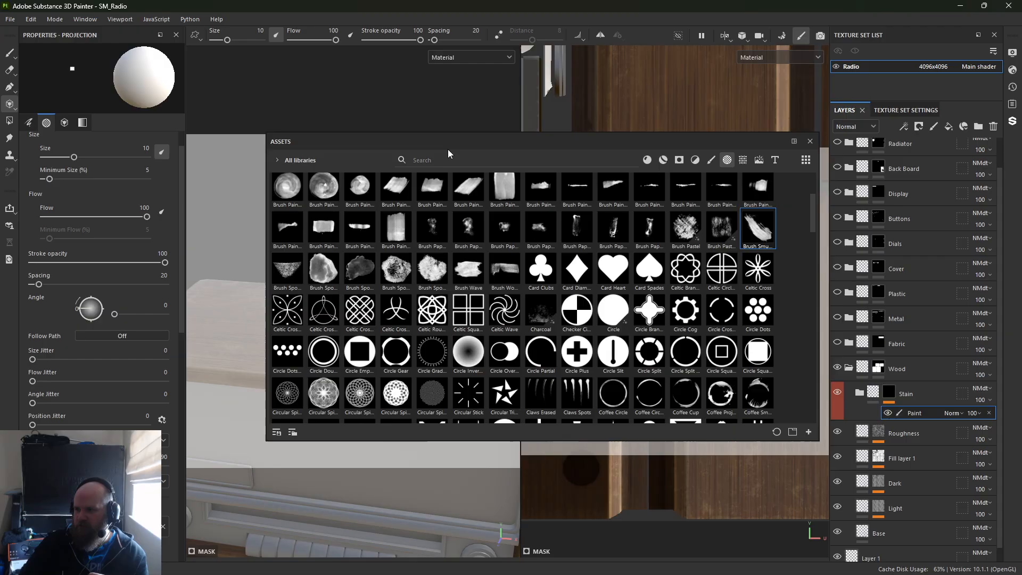
pyautogui.moveTo(449, 145); pyautogui.dragTo(50, 228)
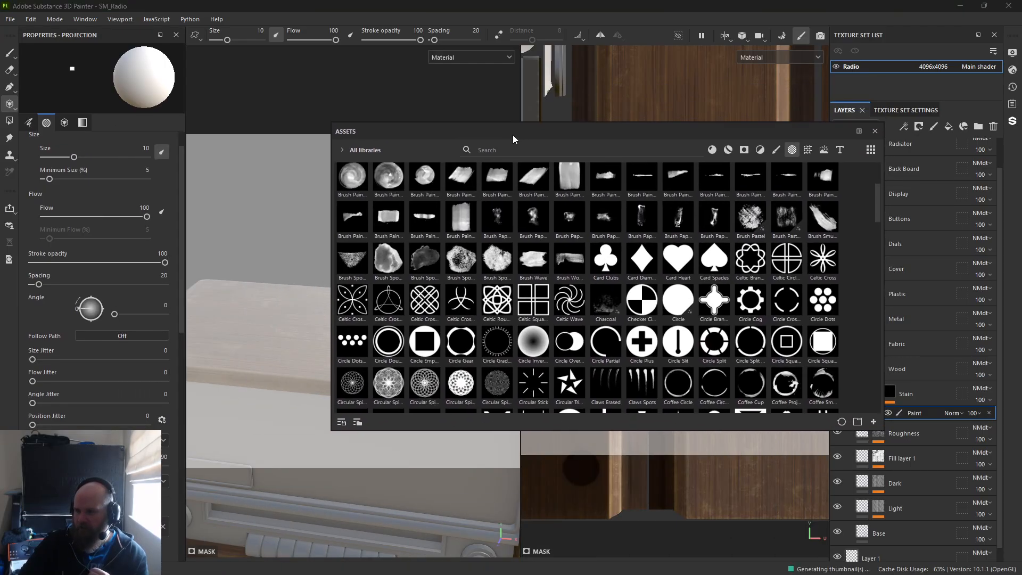
pyautogui.scroll(-10, 111, 242)
pyautogui.scroll(3, 106, 260)
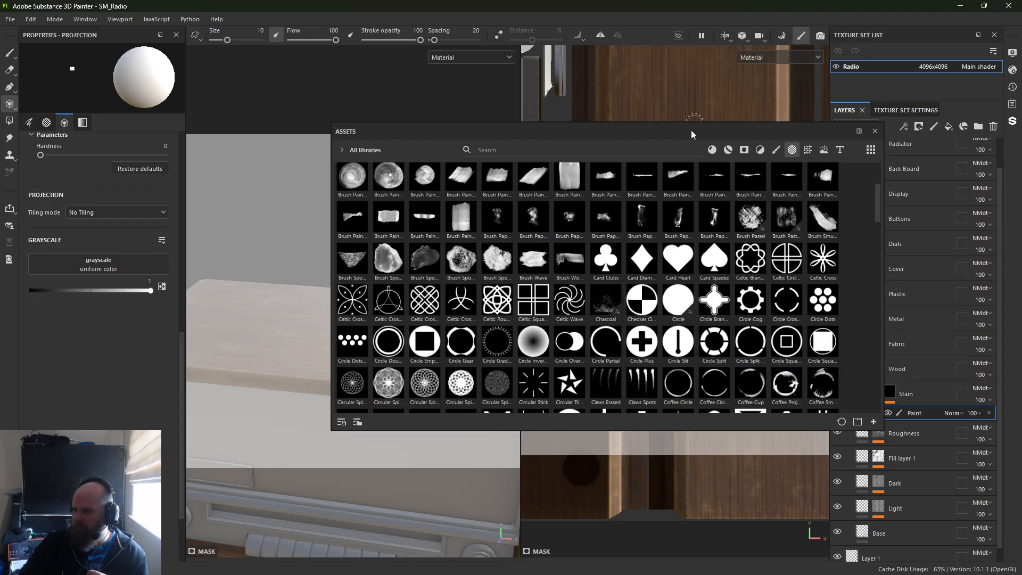
pyautogui.moveTo(692, 131); pyautogui.dragTo(0, 138)
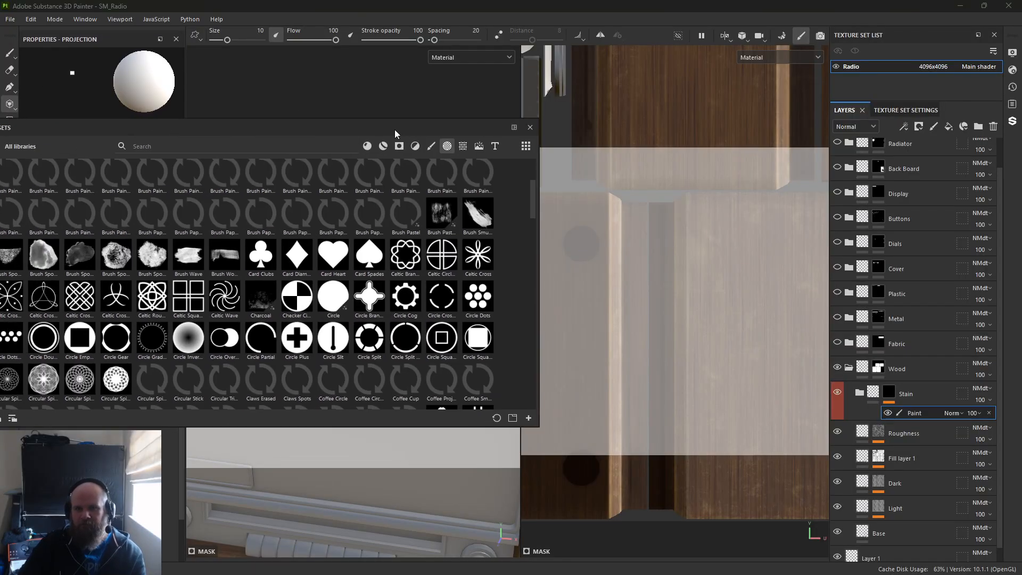
pyautogui.moveTo(395, 130)
pyautogui.mouseDown()
pyautogui.moveTo(557, 130)
pyautogui.moveTo(641, 93)
pyautogui.moveTo(705, 99)
pyautogui.mouseUp()
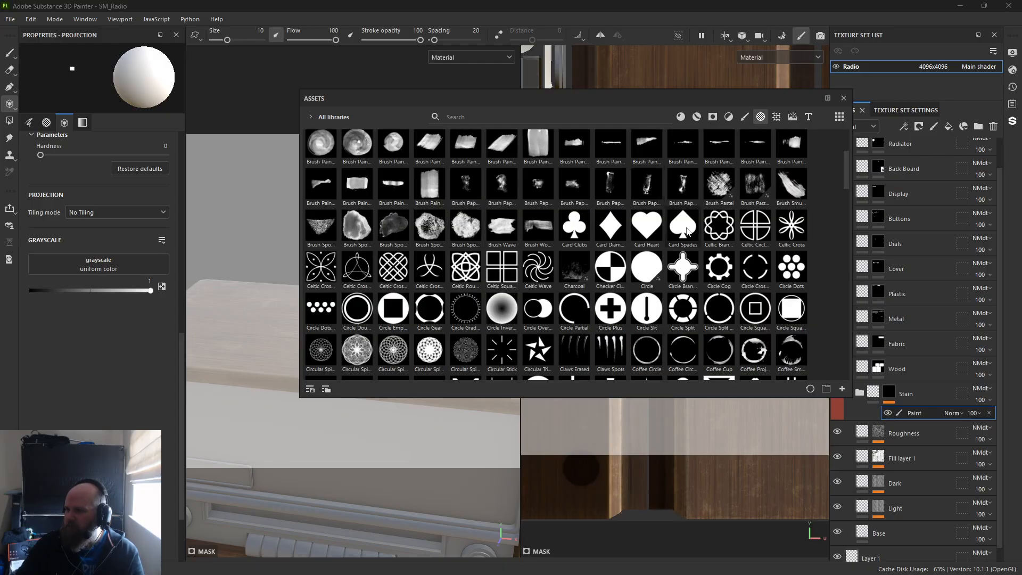
pyautogui.scroll(2, 117, 267)
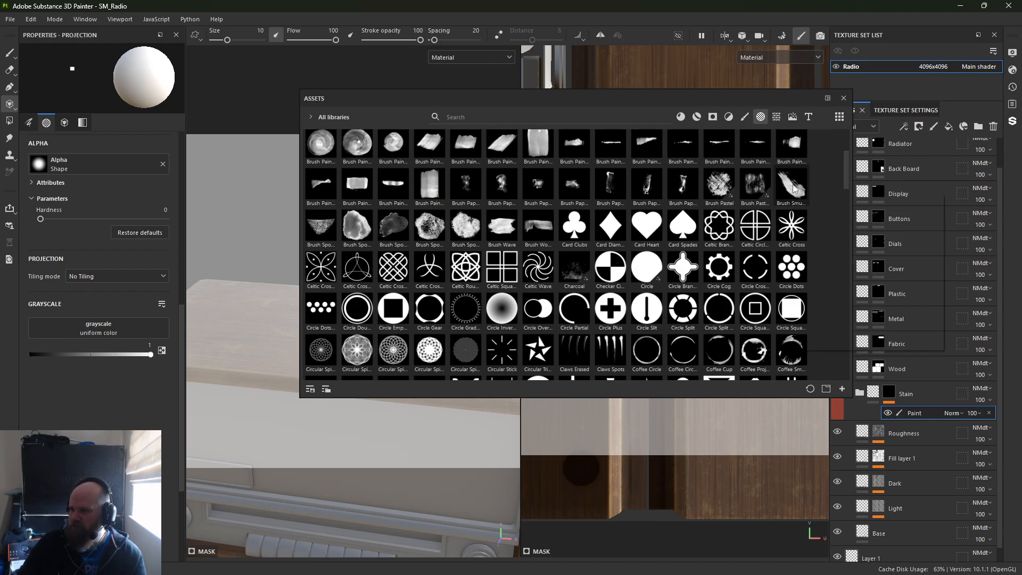
pyautogui.moveTo(793, 184)
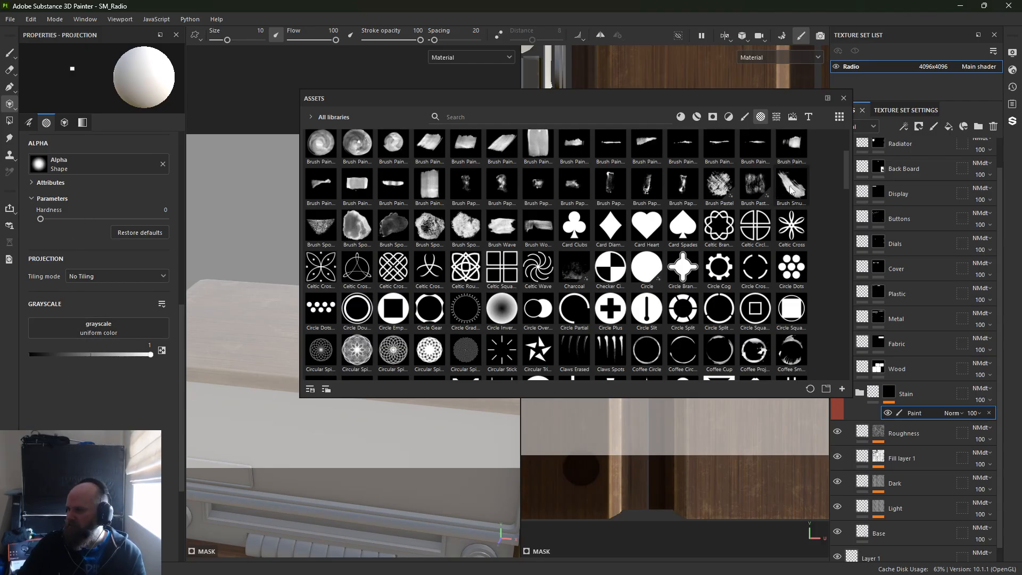
pyautogui.moveTo(792, 184)
pyautogui.mouseDown()
pyautogui.moveTo(240, 308)
pyautogui.moveTo(98, 328)
pyautogui.mouseUp()
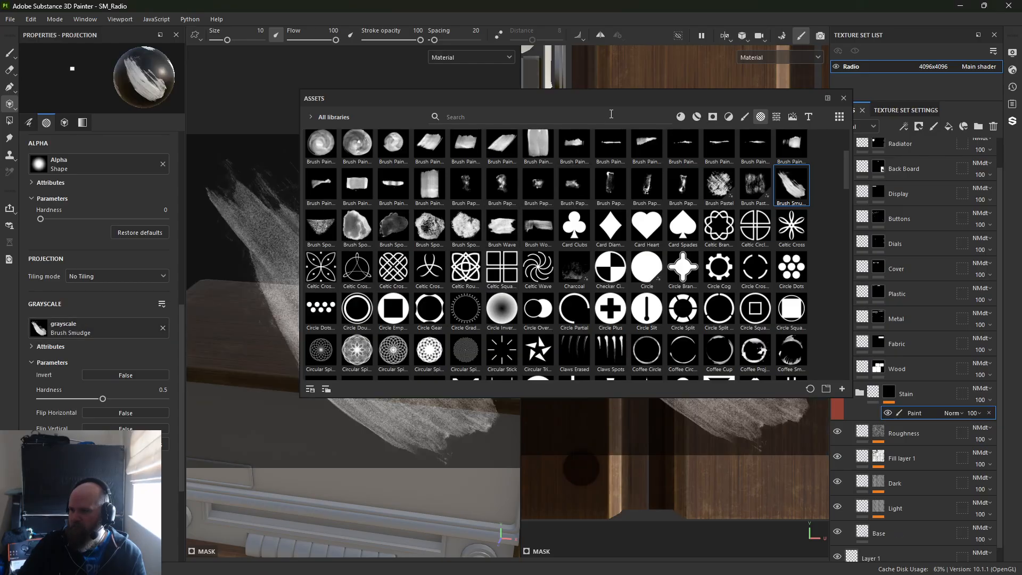
pyautogui.doubleClick(616, 98)
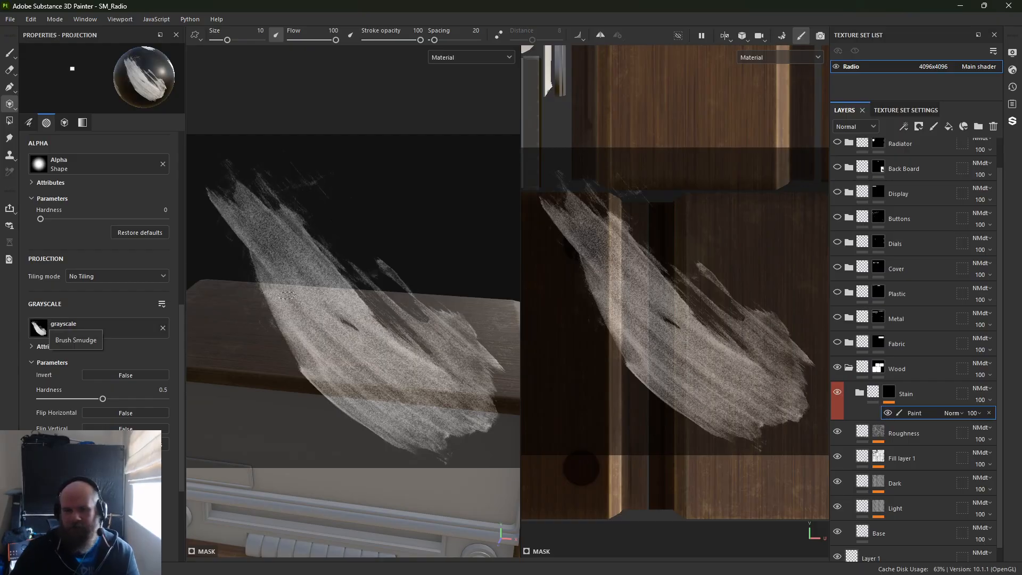
# Shrink the smudge stencil and rotate it slightly over the cabinet's top face in the 3D view
pyautogui.scroll(-2, 523, 210)
pyautogui.keyDown('alt'); pyautogui.moveTo(524, 210); pyautogui.dragTo(538, 226, button='right'); pyautogui.keyUp('alt')
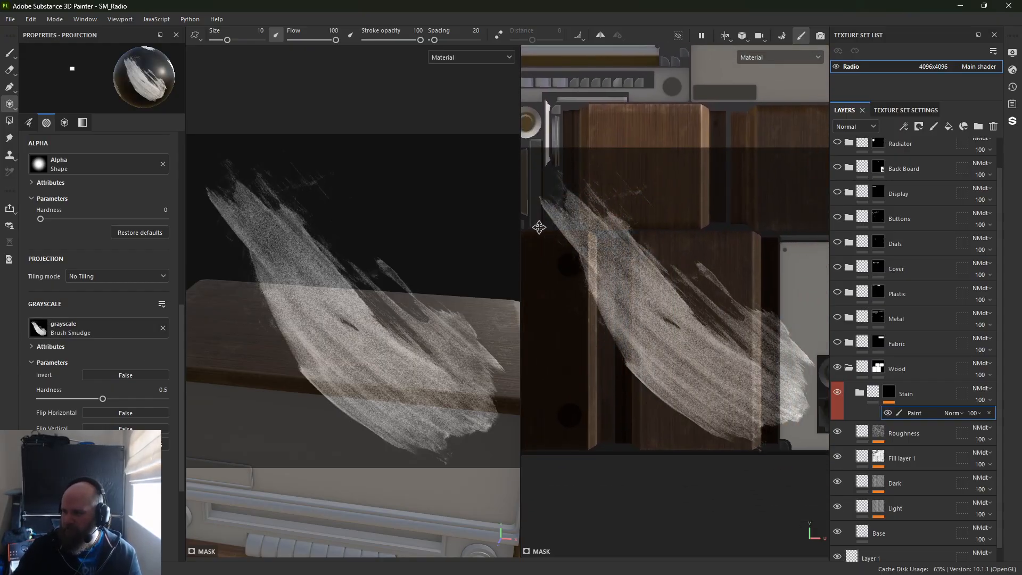
pyautogui.keyDown('alt'); pyautogui.moveTo(538, 225); pyautogui.dragTo(706, 338, button='middle'); pyautogui.keyUp('alt')
pyautogui.keyDown('alt'); pyautogui.moveTo(338, 298); pyautogui.dragTo(352, 372); pyautogui.keyUp('alt')
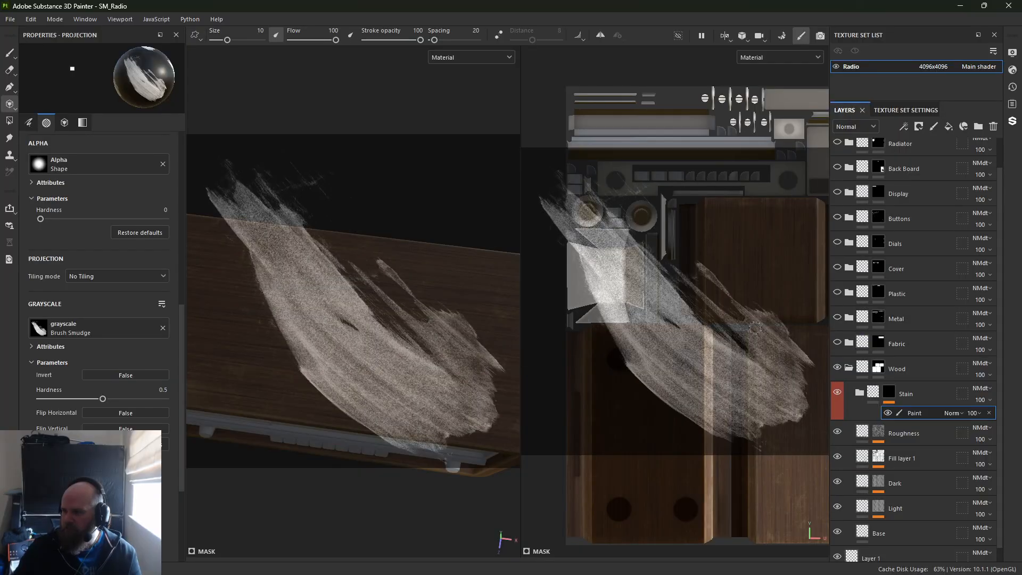
pyautogui.keyDown('alt'); pyautogui.moveTo(290, 300); pyautogui.dragTo(308, 324); pyautogui.keyUp('alt')
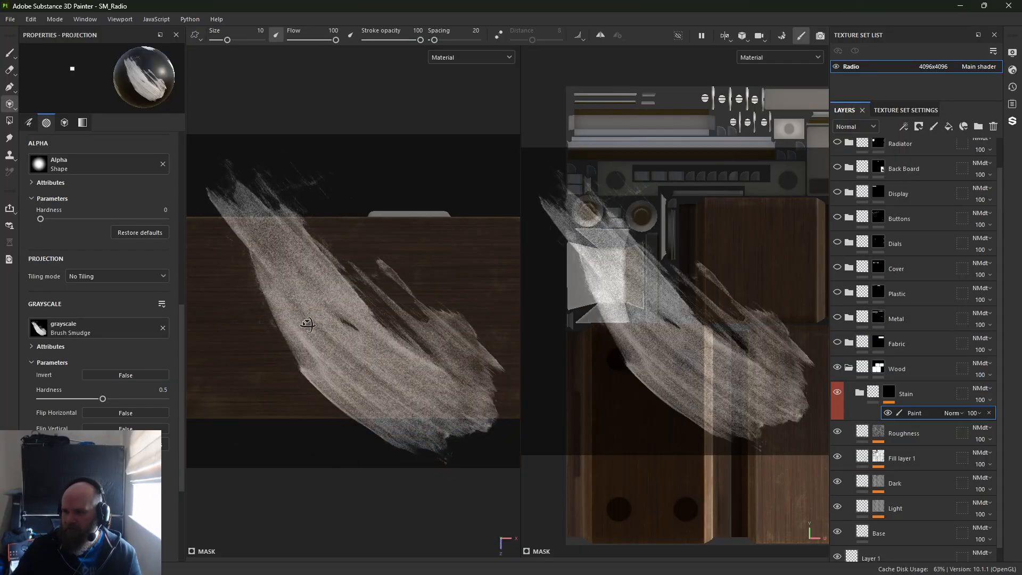
pyautogui.press('s')
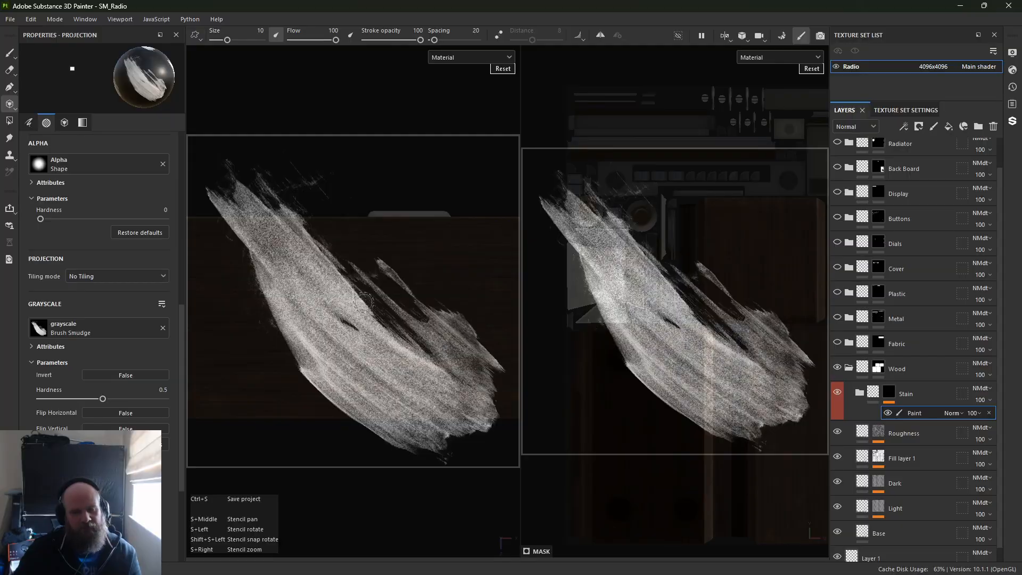
pyautogui.moveTo(373, 306); pyautogui.dragTo(361, 258, button='right')
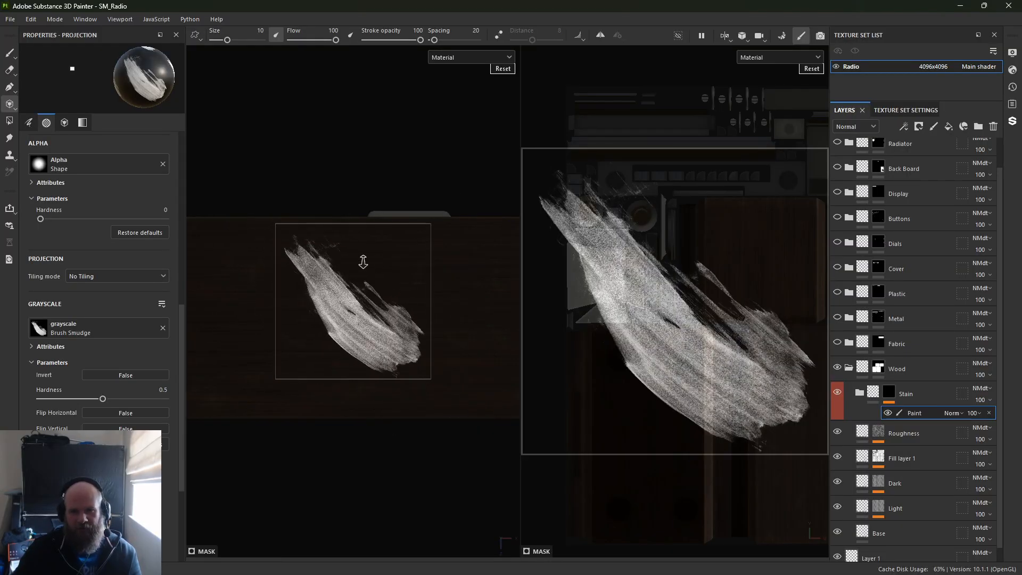
pyautogui.moveTo(369, 269)
pyautogui.mouseDown()
pyautogui.moveTo(339, 270)
pyautogui.moveTo(389, 263)
pyautogui.moveTo(376, 264)
pyautogui.mouseUp()
pyautogui.press('s')
pyautogui.moveTo(372, 293); pyautogui.dragTo(365, 286, button='right')
# Set the brush size to about 51.56, project the smudge stain onto the cabinet top, and inspect it from several angles
pyautogui.keyDown('alt'); pyautogui.moveTo(570, 310); pyautogui.dragTo(573, 262, button='middle'); pyautogui.keyUp('alt')
pyautogui.keyDown('alt'); pyautogui.moveTo(386, 291); pyautogui.dragTo(454, 285, button='middle'); pyautogui.keyUp('alt')
pyautogui.keyDown('alt'); pyautogui.moveTo(367, 289); pyautogui.dragTo(450, 359, button='right'); pyautogui.keyUp('alt')
pyautogui.keyDown('ctrl'); pyautogui.moveTo(370, 313); pyautogui.dragTo(426, 313, button='right'); pyautogui.keyUp('ctrl')
pyautogui.moveTo(326, 290)
pyautogui.mouseDown()
pyautogui.moveTo(348, 334)
pyautogui.moveTo(334, 241)
pyautogui.moveTo(347, 242)
pyautogui.mouseUp()
pyautogui.keyDown('alt'); pyautogui.moveTo(347, 243); pyautogui.dragTo(246, 289, button='right'); pyautogui.keyUp('alt')
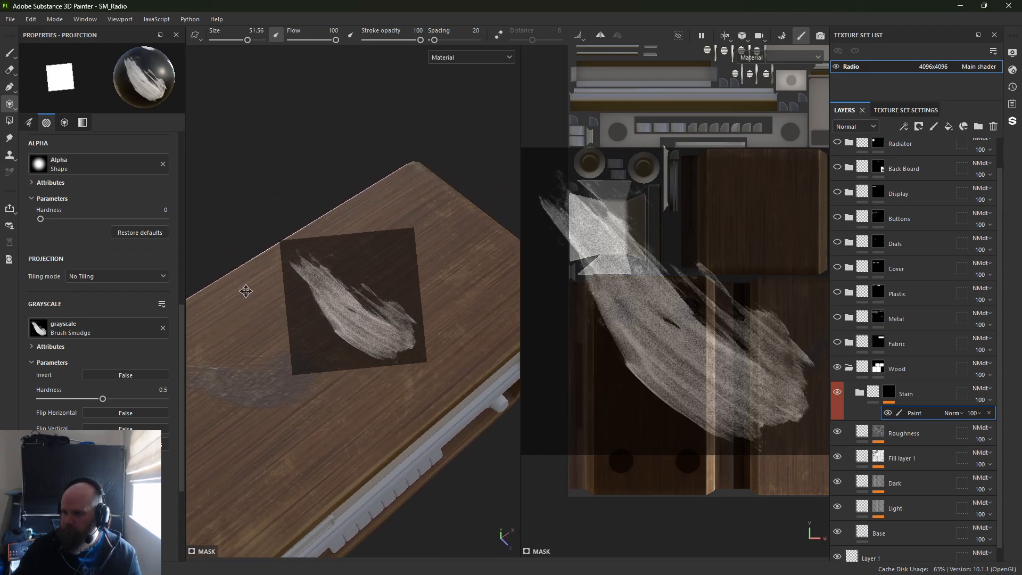
pyautogui.keyDown('alt'); pyautogui.moveTo(298, 304); pyautogui.dragTo(353, 314, button='middle'); pyautogui.keyUp('alt')
pyautogui.keyDown('alt'); pyautogui.moveTo(354, 315); pyautogui.dragTo(554, 468, button='right'); pyautogui.keyUp('alt')
pyautogui.keyDown('alt'); pyautogui.moveTo(379, 472); pyautogui.dragTo(436, 328, button='middle'); pyautogui.keyUp('alt')
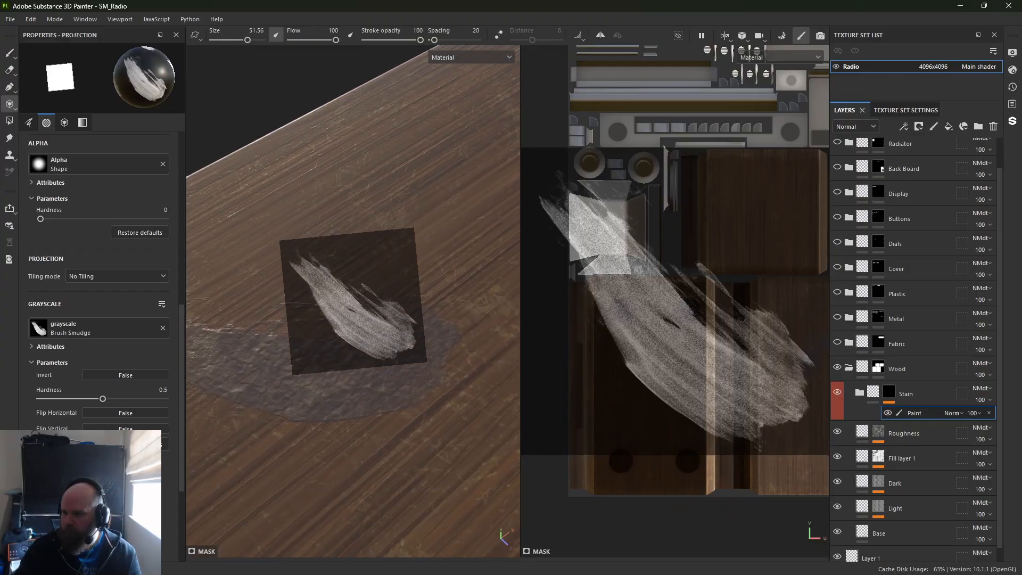
pyautogui.keyDown('alt'); pyautogui.moveTo(437, 327); pyautogui.dragTo(326, 368); pyautogui.keyUp('alt')
pyautogui.keyDown('alt'); pyautogui.moveTo(327, 367); pyautogui.dragTo(197, 270, button='right'); pyautogui.keyUp('alt')
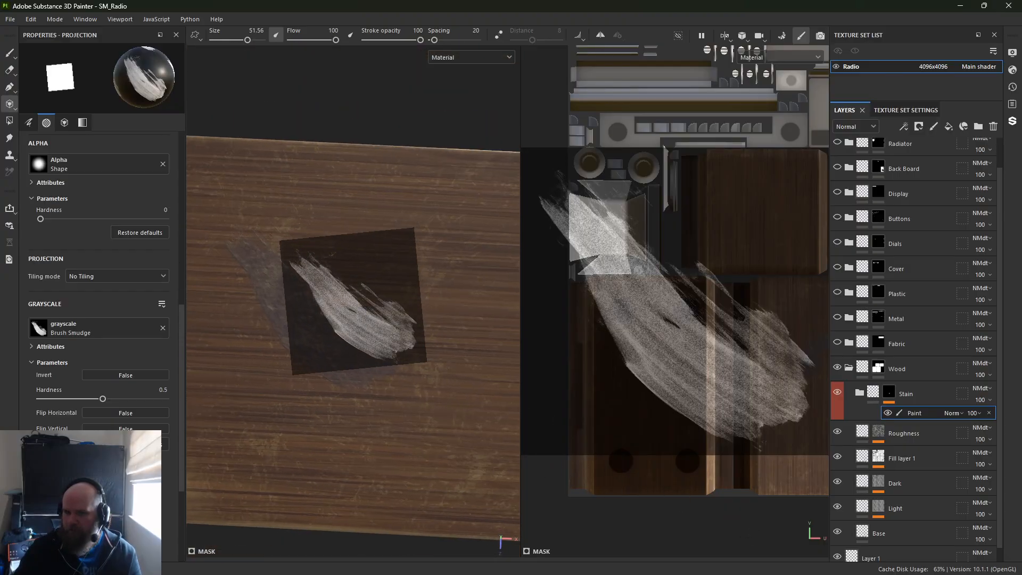
# Load the Brush Pastel alpha as the projection's grayscale and try projecting it beside and over the smudge stain
pyautogui.moveTo(1, 277)
pyautogui.mouseDown()
pyautogui.moveTo(168, 277)
pyautogui.moveTo(253, 303)
pyautogui.moveTo(69, 322)
pyautogui.mouseUp()
pyautogui.keyDown('alt'); pyautogui.moveTo(429, 319); pyautogui.dragTo(419, 290, button='right'); pyautogui.keyUp('alt')
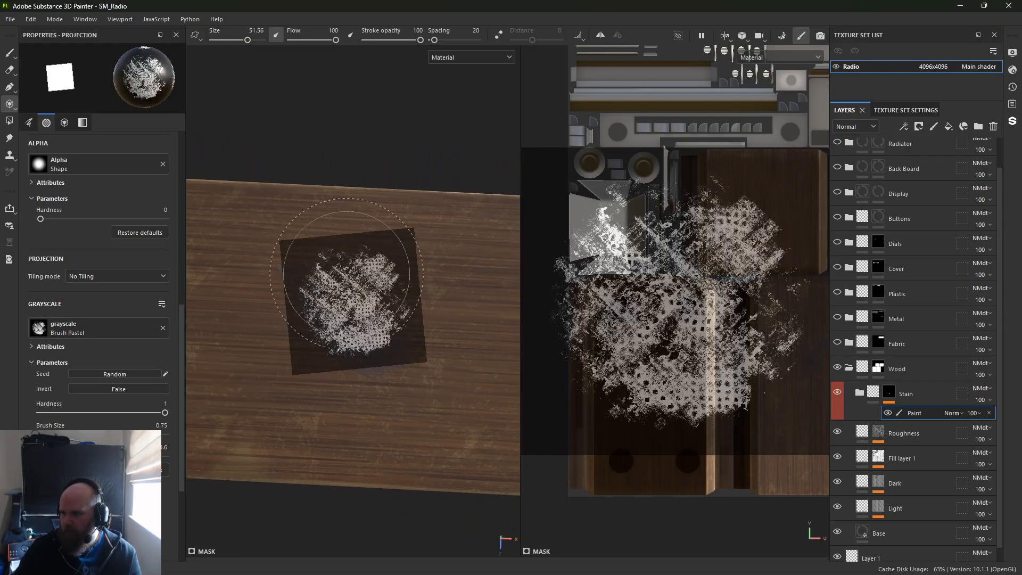
pyautogui.moveTo(353, 297)
pyautogui.mouseDown()
pyautogui.moveTo(404, 265)
pyautogui.moveTo(357, 323)
pyautogui.mouseUp()
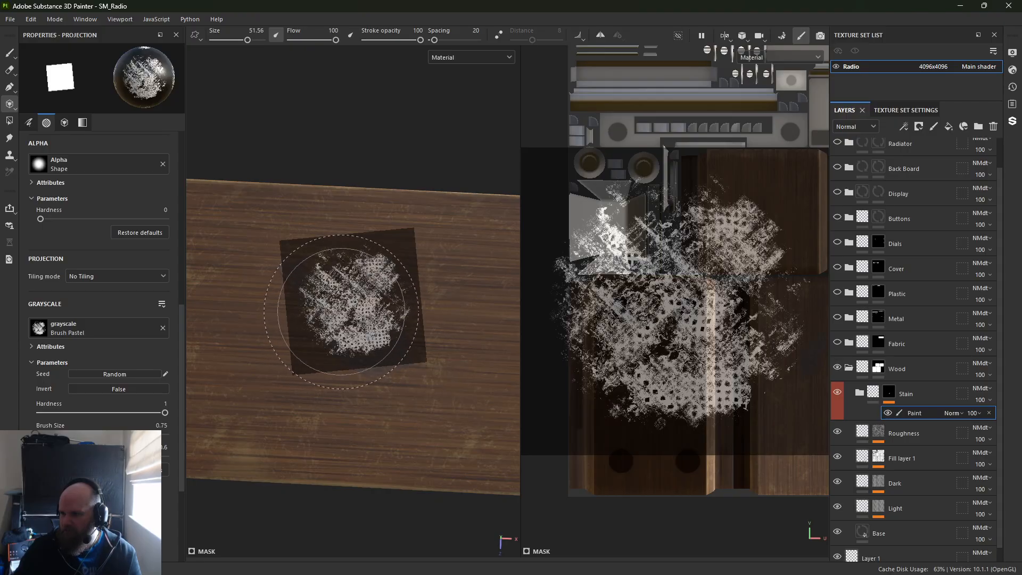
pyautogui.keyDown('alt'); pyautogui.moveTo(355, 302); pyautogui.dragTo(315, 293, button='middle'); pyautogui.keyUp('alt')
pyautogui.moveTo(358, 297)
pyautogui.mouseDown()
pyautogui.moveTo(381, 288)
pyautogui.moveTo(362, 325)
pyautogui.mouseUp()
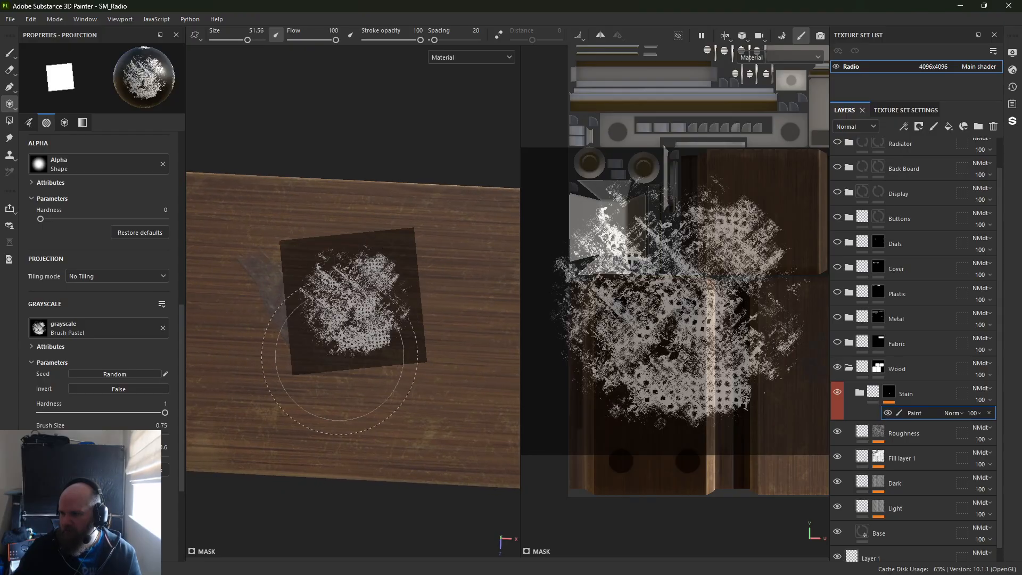
pyautogui.keyDown('alt'); pyautogui.moveTo(348, 346); pyautogui.dragTo(570, 463, button='right'); pyautogui.keyUp('alt')
pyautogui.keyDown('alt'); pyautogui.moveTo(265, 333); pyautogui.dragTo(223, 291, button='right'); pyautogui.keyUp('alt')
pyautogui.keyDown('alt'); pyautogui.moveTo(223, 290); pyautogui.dragTo(246, 311, button='middle'); pyautogui.keyUp('alt')
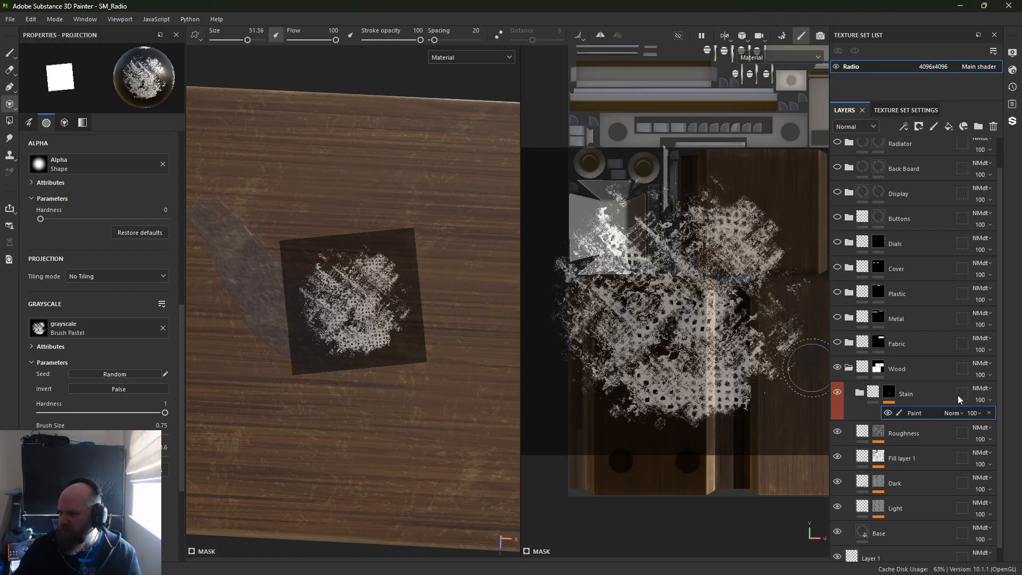
# Add a second paint effect to the Stain folder's mask with Linear dodge (Add) blending and test a projected stroke
pyautogui.rightClick(894, 395)
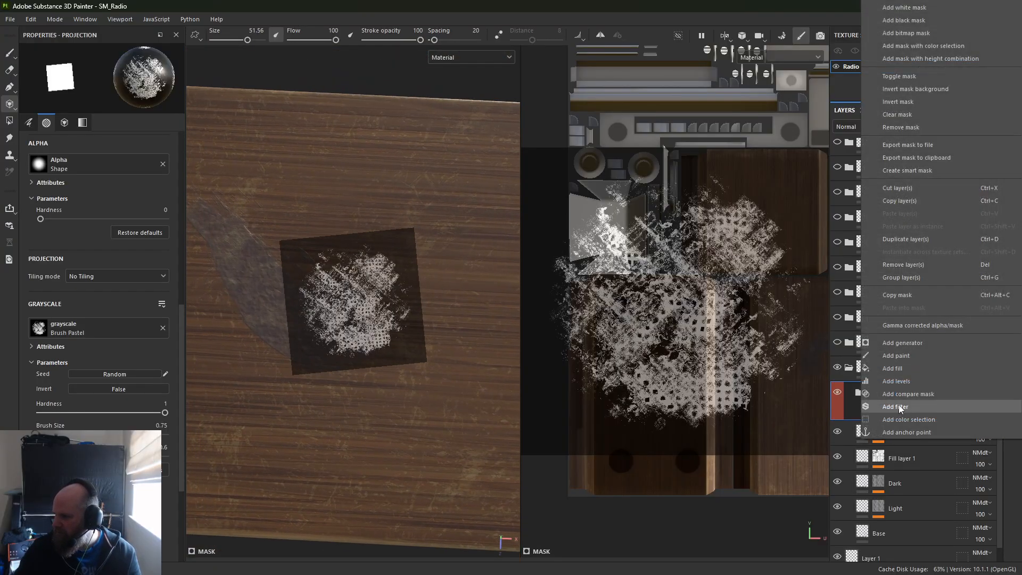
pyautogui.click(915, 358)
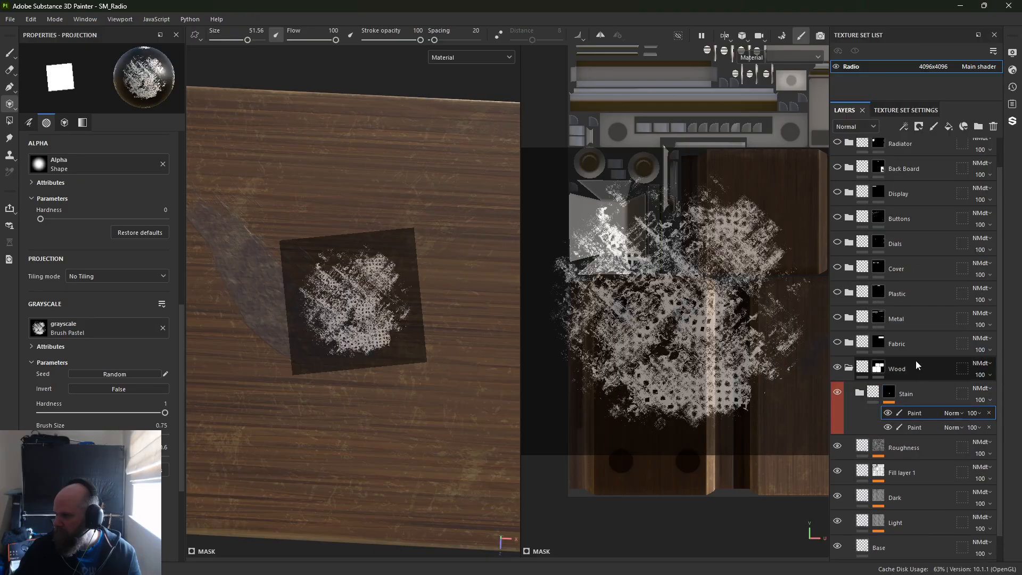
pyautogui.click(954, 413)
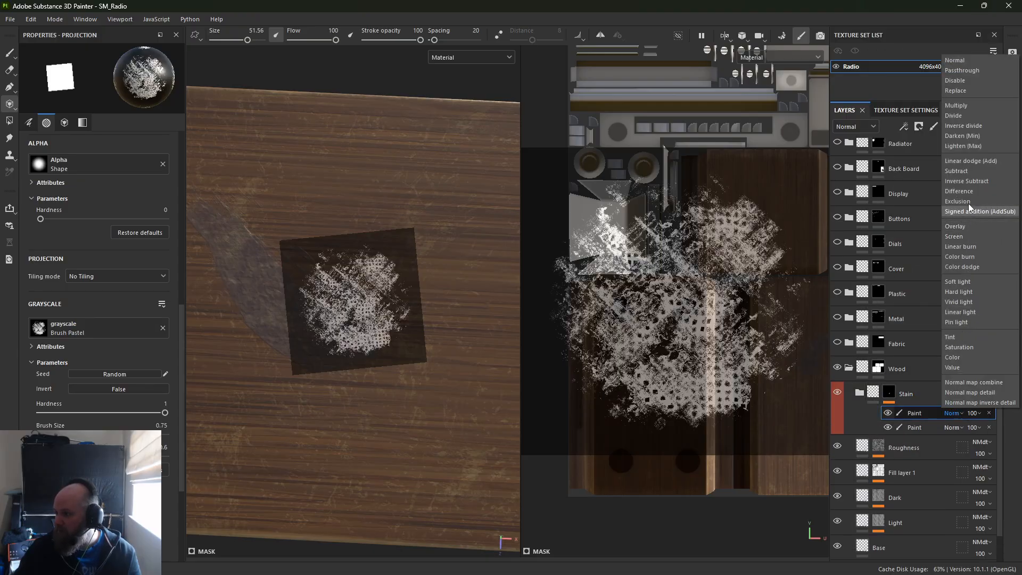
pyautogui.click(972, 161)
pyautogui.moveTo(377, 363)
pyautogui.mouseDown()
pyautogui.moveTo(367, 309)
pyautogui.moveTo(368, 331)
pyautogui.mouseUp()
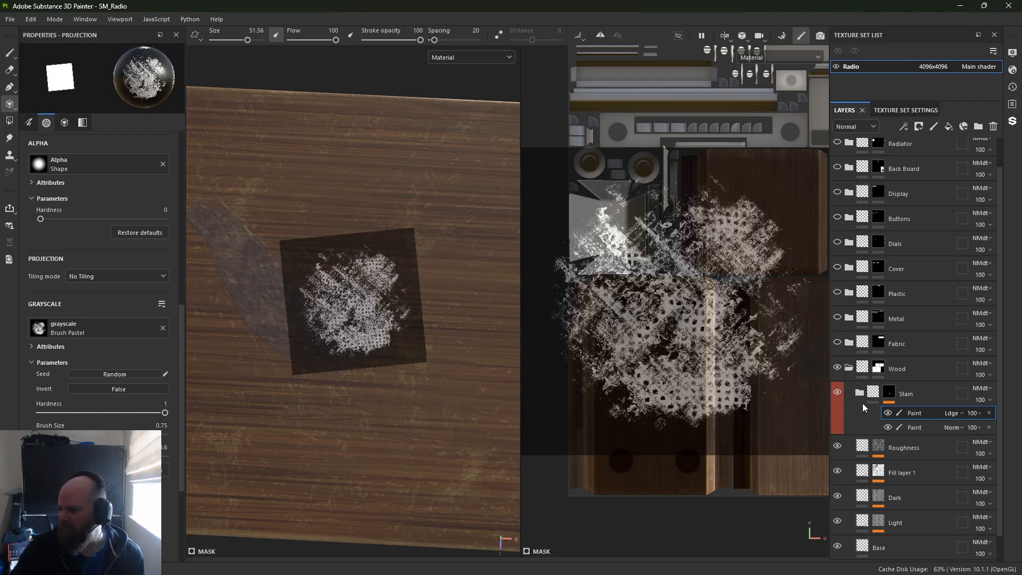
# Add a third paint effect to the Stain folder's mask and set its blending to Linear dodge (Add)
pyautogui.rightClick(920, 415)
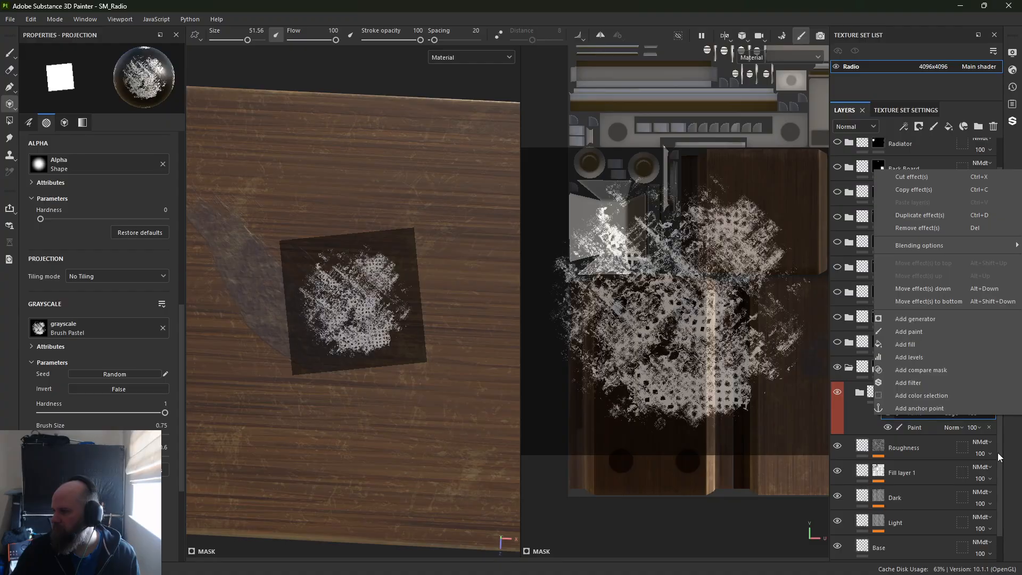
pyautogui.click(912, 427)
pyautogui.rightClick(899, 392)
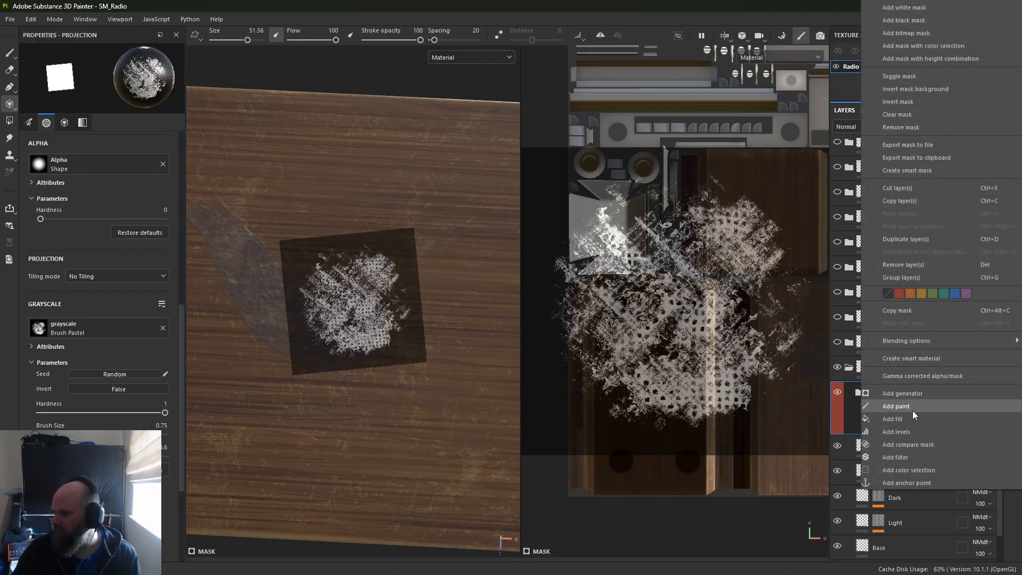
pyautogui.click(913, 411)
pyautogui.click(956, 413)
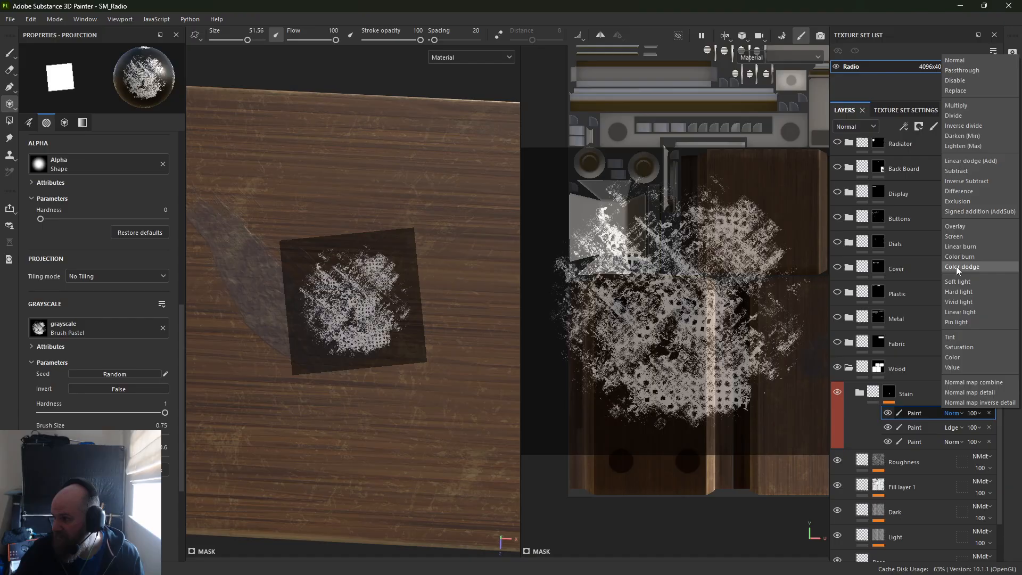
pyautogui.click(961, 161)
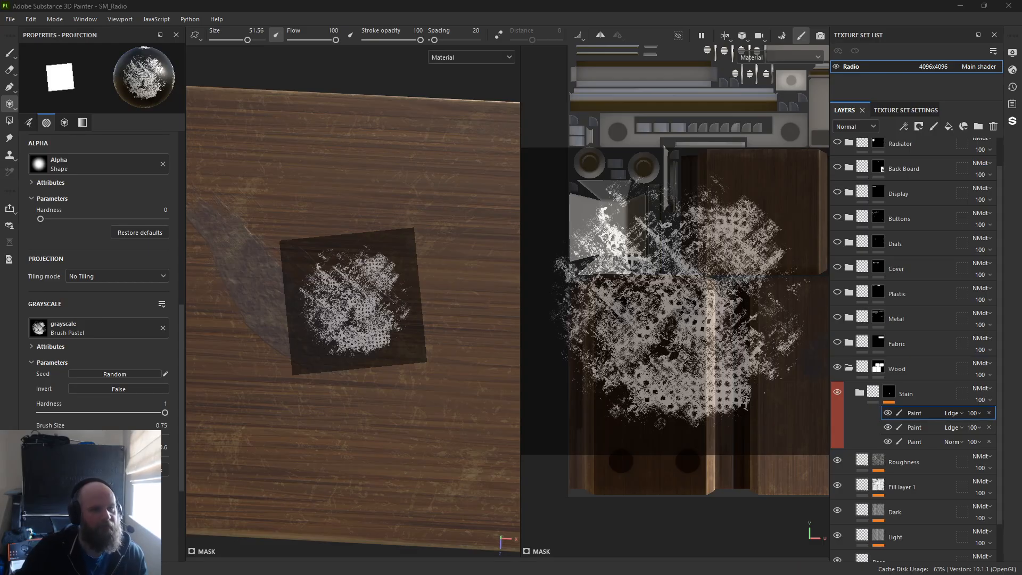
# Load the Brush Circular Partial Large alpha as the projection's grayscale, enlarge the stencil, project it beside the smudge stain, and inspect the cabinet top
pyautogui.moveTo(0, 328)
pyautogui.mouseDown()
pyautogui.moveTo(121, 339)
pyautogui.moveTo(100, 330)
pyautogui.mouseUp()
pyautogui.press('s')
pyautogui.moveTo(341, 333); pyautogui.dragTo(439, 351, button='right')
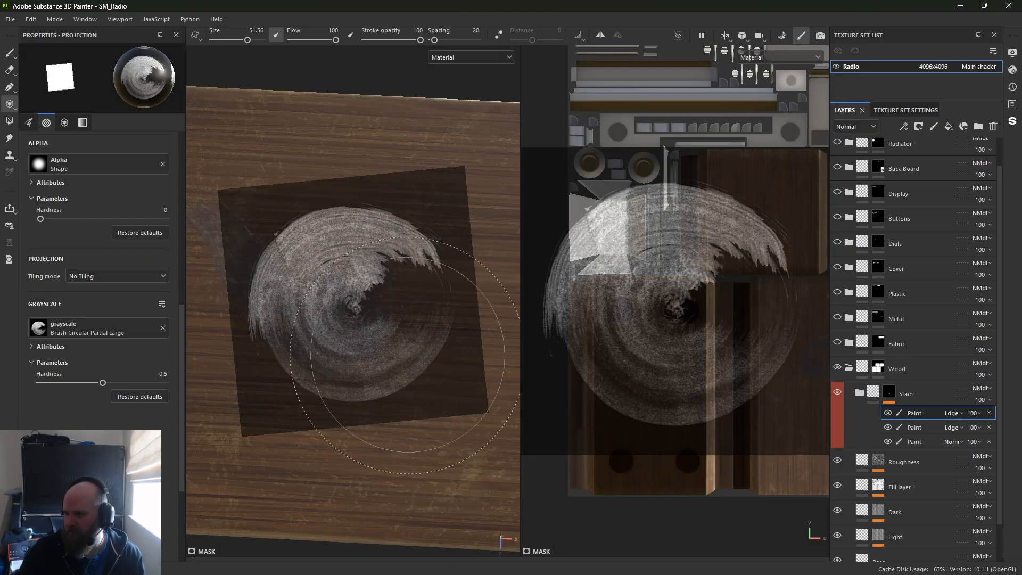
pyautogui.keyDown('alt'); pyautogui.moveTo(346, 329); pyautogui.dragTo(225, 356, button='middle'); pyautogui.keyUp('alt')
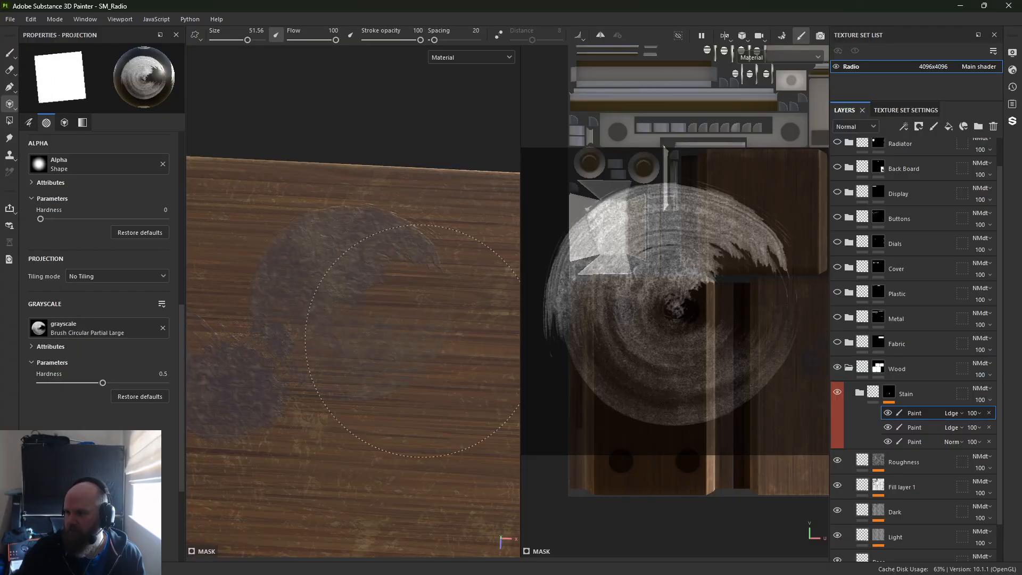
pyautogui.moveTo(421, 341); pyautogui.dragTo(404, 362)
pyautogui.moveTo(381, 405)
pyautogui.keyDown('alt'); pyautogui.mouseDown()
pyautogui.moveTo(351, 413)
pyautogui.moveTo(282, 308)
pyautogui.mouseUp(); pyautogui.keyUp('alt')
pyautogui.press('1')
pyautogui.keyDown('alt'); pyautogui.moveTo(283, 308); pyautogui.dragTo(314, 245, button='right'); pyautogui.keyUp('alt')
pyautogui.keyDown('alt'); pyautogui.moveTo(341, 277); pyautogui.dragTo(345, 237); pyautogui.keyUp('alt')
pyautogui.keyDown('alt'); pyautogui.moveTo(345, 250); pyautogui.dragTo(355, 415, button='right'); pyautogui.keyUp('alt')
pyautogui.keyDown('alt'); pyautogui.moveTo(356, 426); pyautogui.dragTo(301, 461); pyautogui.keyUp('alt')
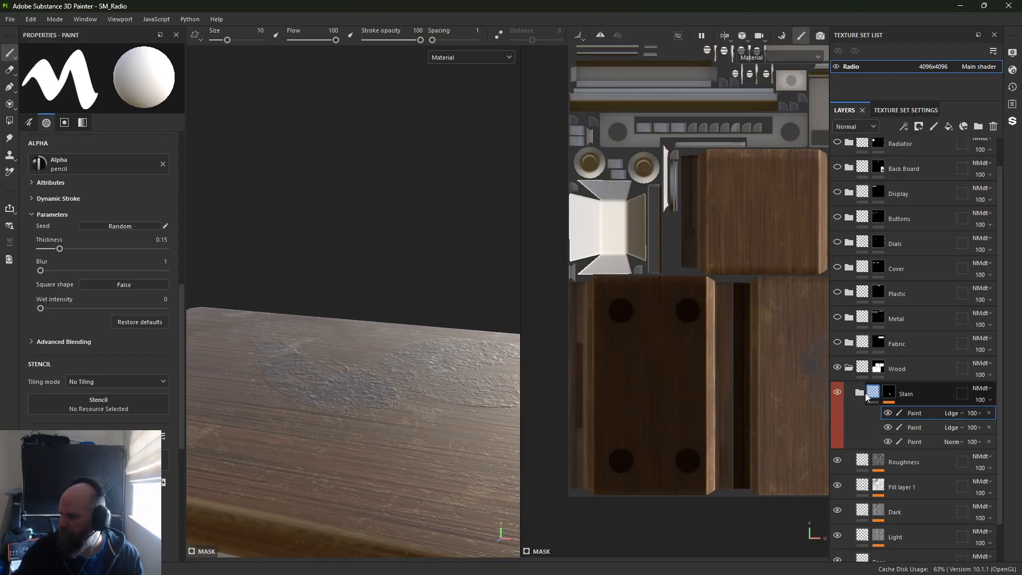
# Expand the Stain folder and raise the height of Fill layer 2 copy 1 to 0.1293
pyautogui.click(859, 395)
pyautogui.click(859, 394)
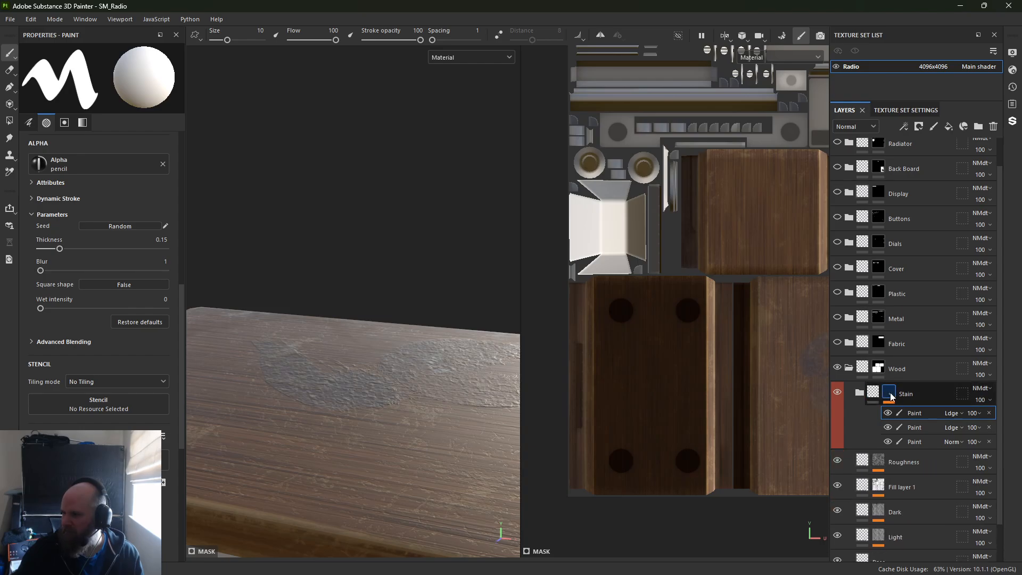
pyautogui.click(874, 394)
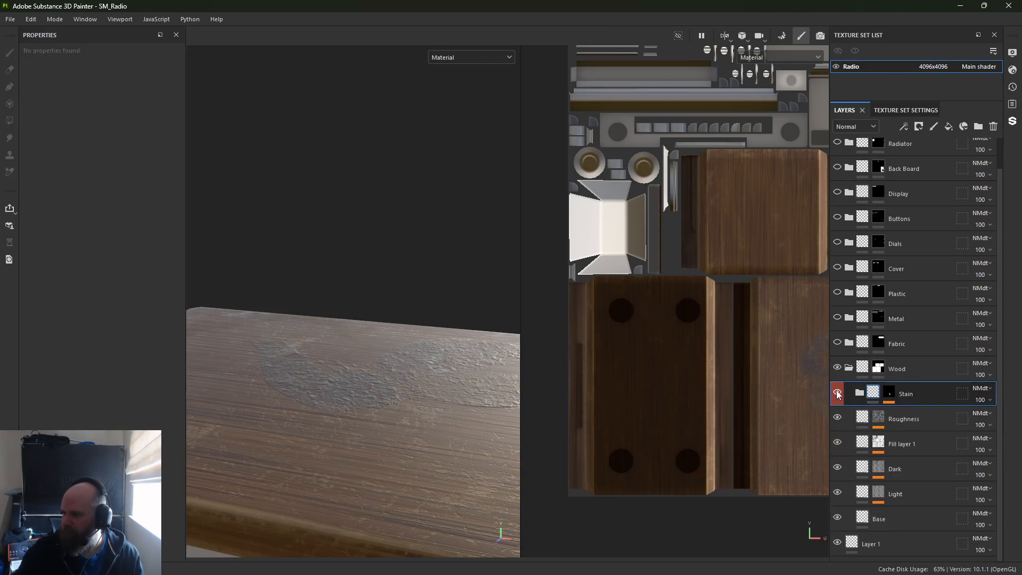
pyautogui.click(860, 394)
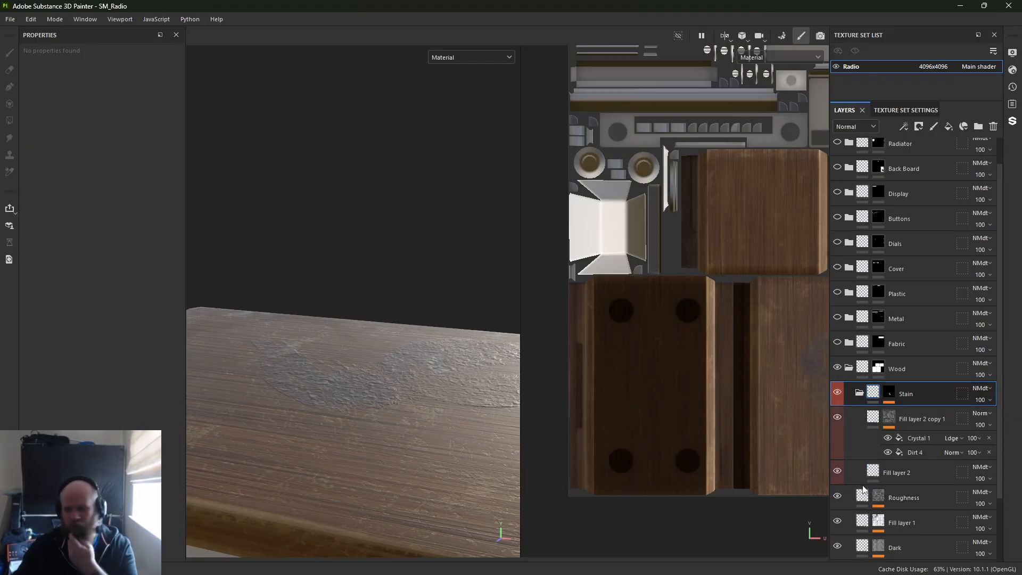
pyautogui.click(916, 419)
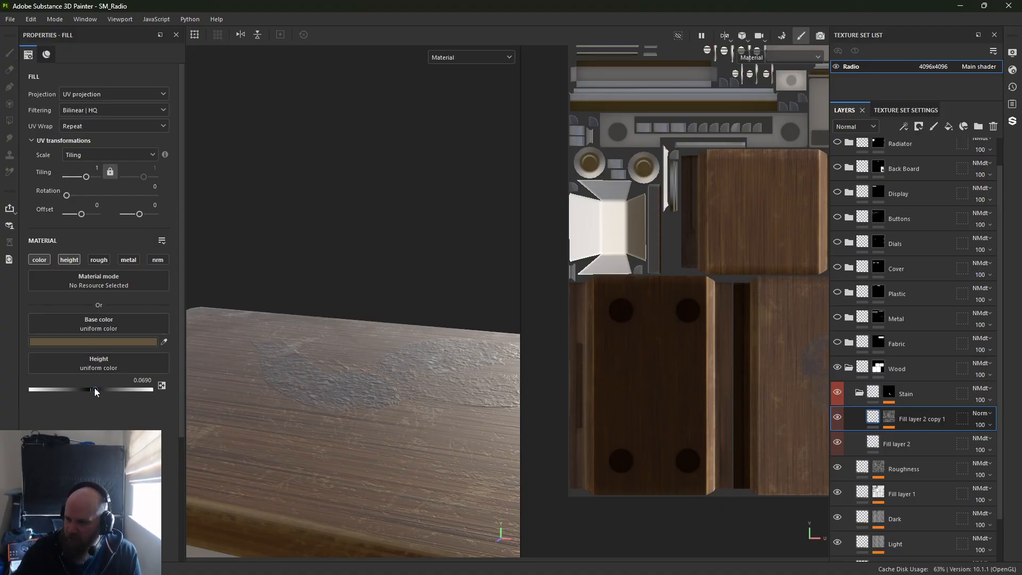
pyautogui.moveTo(94, 388); pyautogui.dragTo(100, 388)
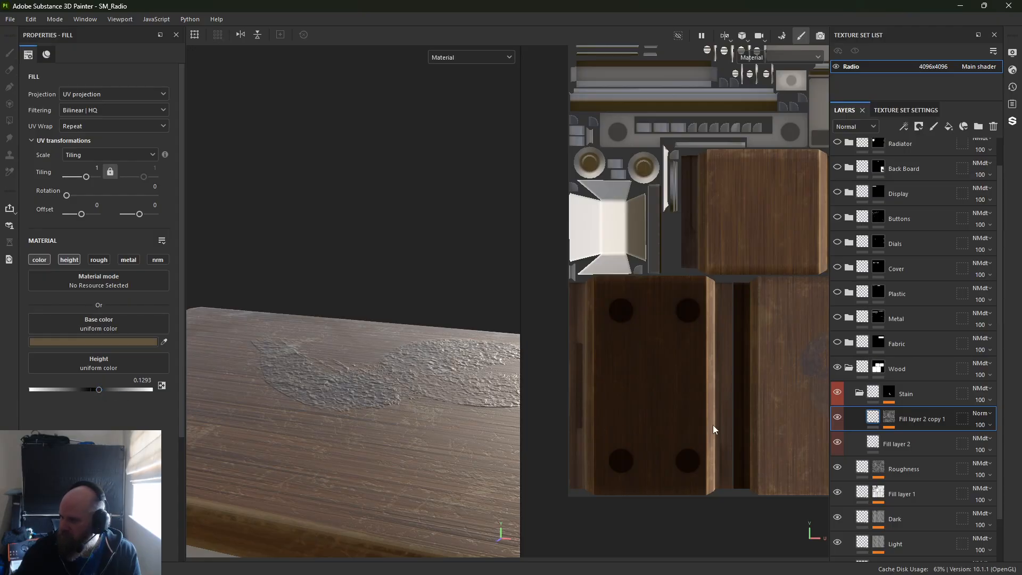
# Enable the height channel on Fill layer 2 and set its height to 0.0172
pyautogui.click(906, 445)
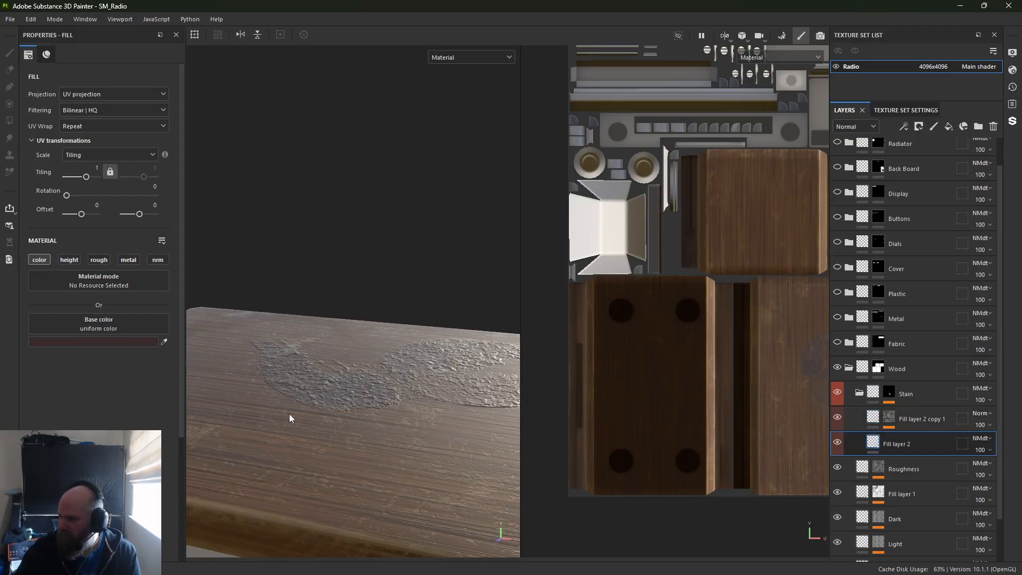
pyautogui.click(69, 260)
pyautogui.moveTo(91, 389)
pyautogui.mouseDown()
pyautogui.moveTo(101, 391)
pyautogui.moveTo(92, 389)
pyautogui.mouseUp()
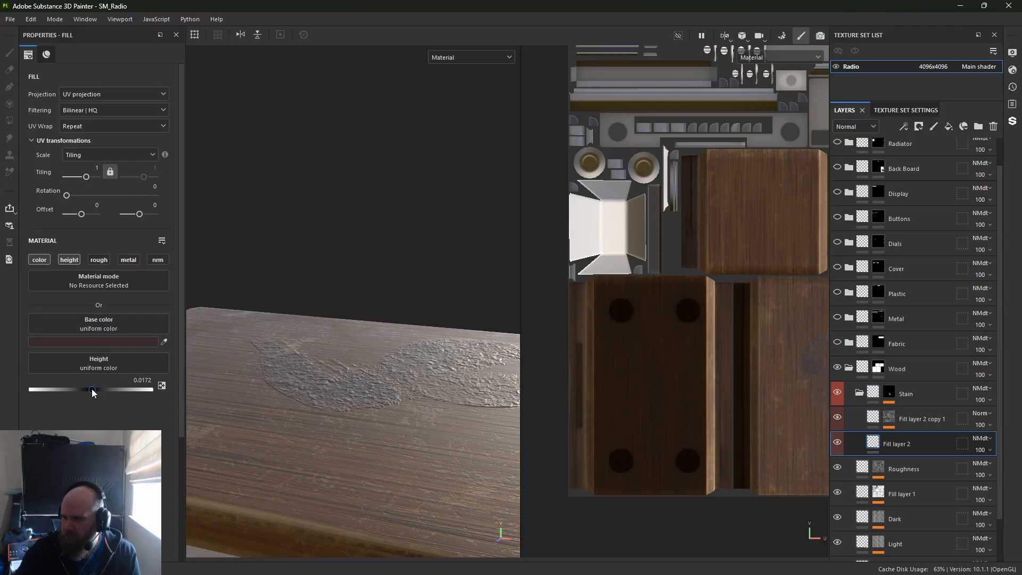
# Enable Fill layer 2's roughness channel and set it to 0.4224, checking the stain's sheen from different angles
pyautogui.click(99, 260)
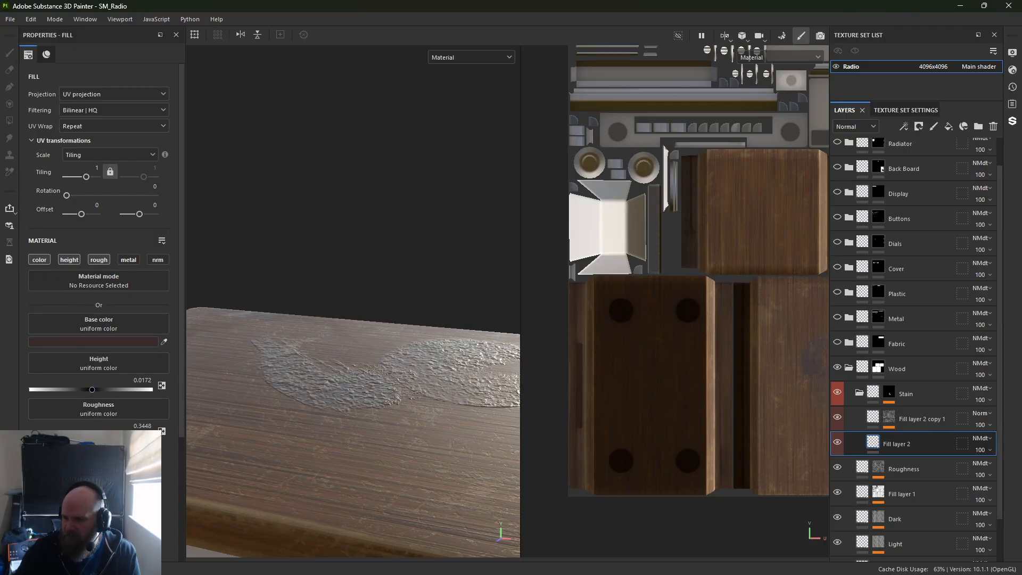
pyautogui.moveTo(72, 436)
pyautogui.mouseDown()
pyautogui.moveTo(120, 436)
pyautogui.moveTo(54, 435)
pyautogui.mouseUp()
pyautogui.keyDown('alt'); pyautogui.moveTo(402, 367); pyautogui.dragTo(343, 445); pyautogui.keyUp('alt')
pyautogui.moveTo(349, 426)
pyautogui.keyDown('alt'); pyautogui.mouseDown(button='right')
pyautogui.moveTo(367, 394)
pyautogui.moveTo(354, 411)
pyautogui.mouseUp(button='right'); pyautogui.keyUp('alt')
pyautogui.keyDown('alt'); pyautogui.moveTo(353, 411); pyautogui.dragTo(396, 371); pyautogui.keyUp('alt')
pyautogui.moveTo(54, 435); pyautogui.dragTo(82, 436)
# Enable the roughness channel on Fill layer 2 copy 1, set it to 0.8362, and check the stain
pyautogui.click(882, 416)
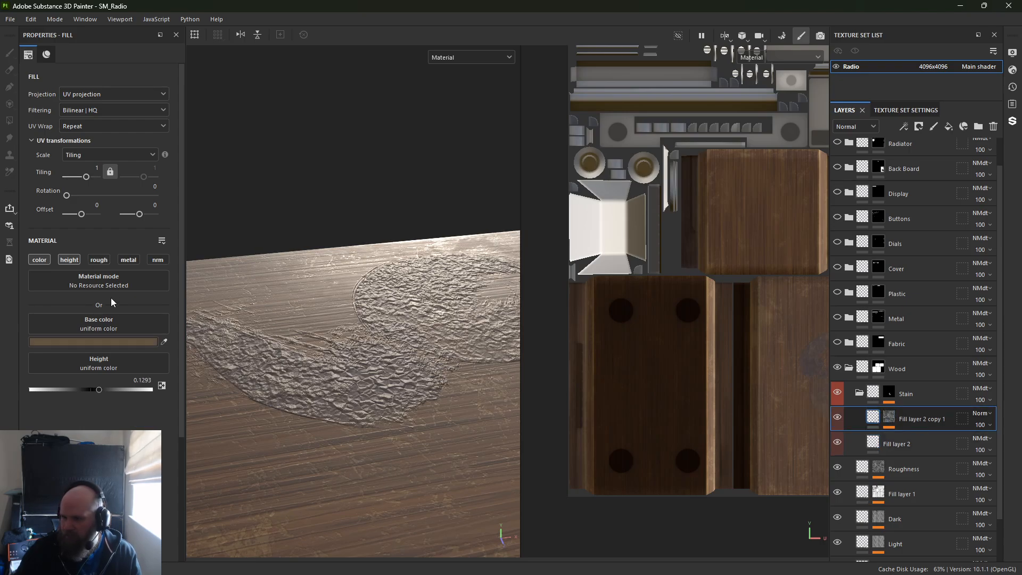
pyautogui.moveTo(66, 435); pyautogui.dragTo(136, 436)
pyautogui.keyDown('alt'); pyautogui.moveTo(396, 368); pyautogui.dragTo(320, 368); pyautogui.keyUp('alt')
pyautogui.keyDown('alt'); pyautogui.moveTo(320, 368); pyautogui.dragTo(351, 281, button='middle'); pyautogui.keyUp('alt')
pyautogui.keyDown('alt'); pyautogui.moveTo(351, 280); pyautogui.dragTo(283, 286, button='right'); pyautogui.keyUp('alt')
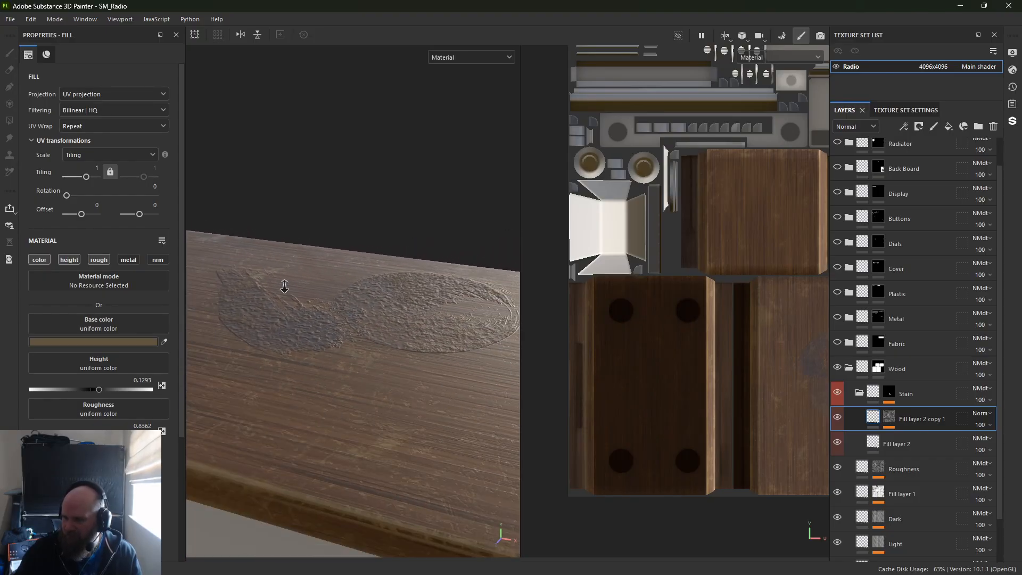
# Try several base colors on Fill layer 2 copy 1 and settle on golden yellow CB9F3F
pyautogui.click(84, 341)
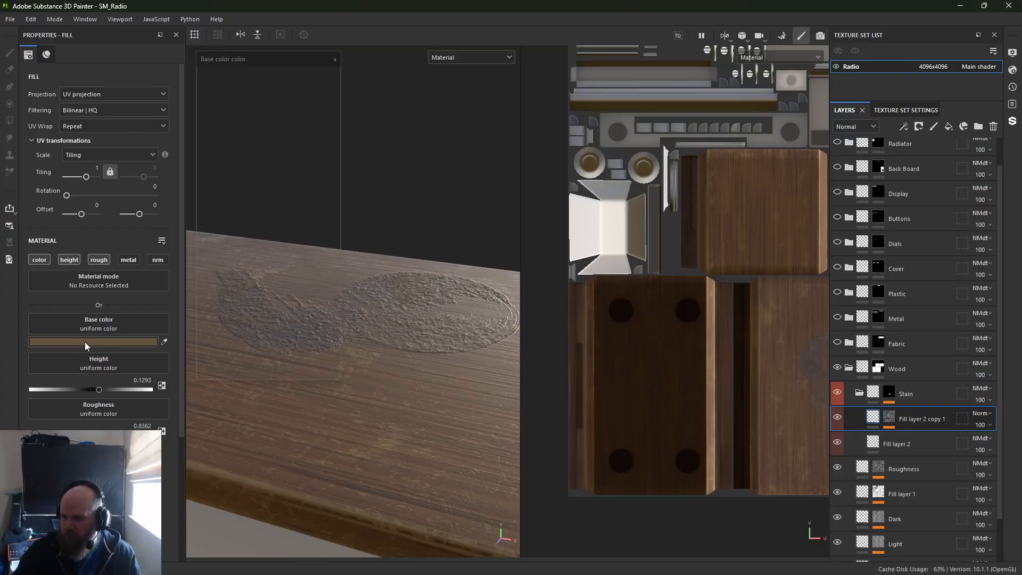
pyautogui.moveTo(253, 164); pyautogui.dragTo(310, 38)
pyautogui.keyDown('alt'); pyautogui.moveTo(365, 184); pyautogui.dragTo(427, 406); pyautogui.keyUp('alt')
pyautogui.keyDown('alt'); pyautogui.moveTo(427, 405); pyautogui.dragTo(372, 317, button='middle'); pyautogui.keyUp('alt')
pyautogui.hotkey('ctrl', 'z')
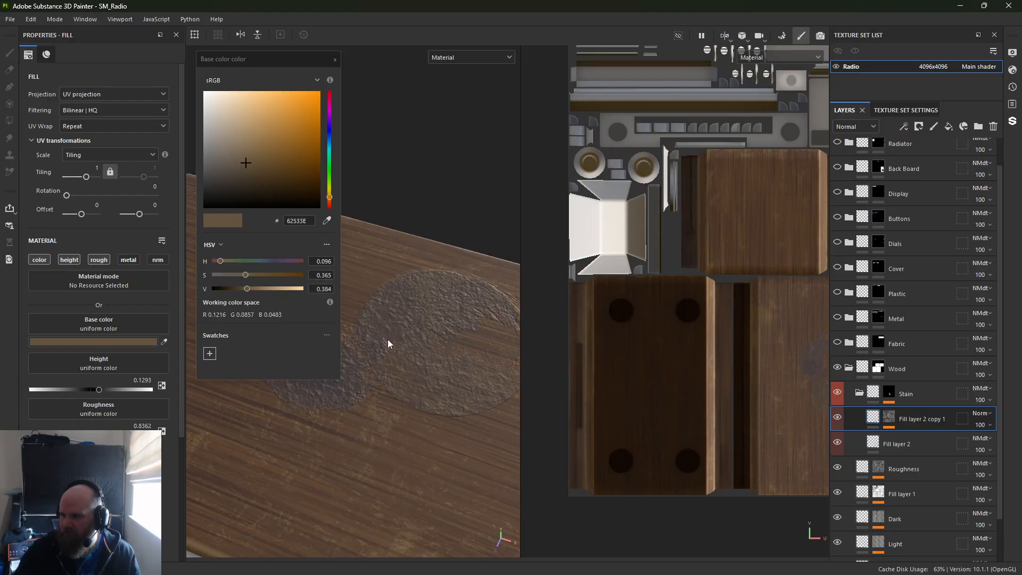
pyautogui.click(331, 208)
pyautogui.click(293, 126)
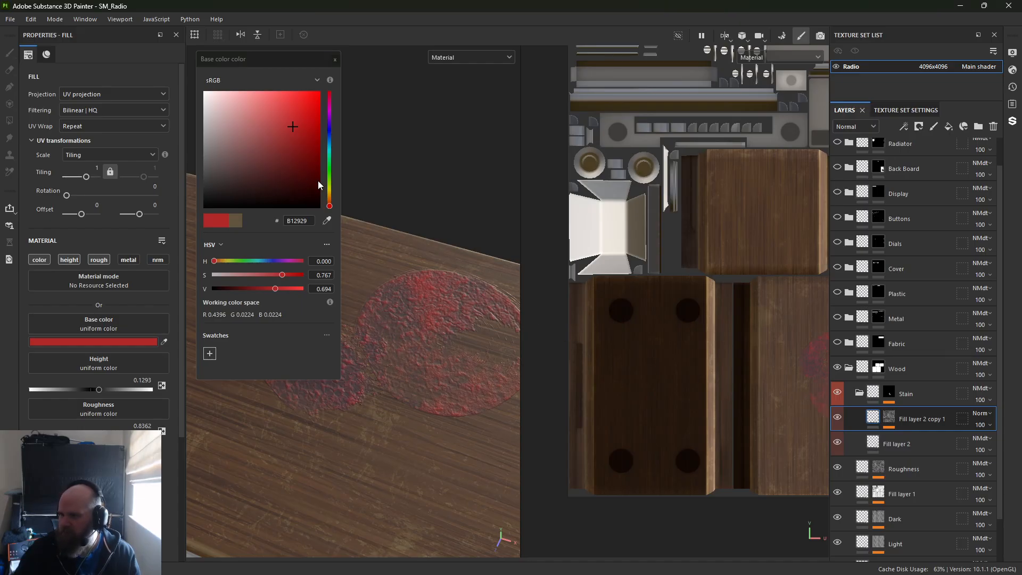
pyautogui.click(329, 188)
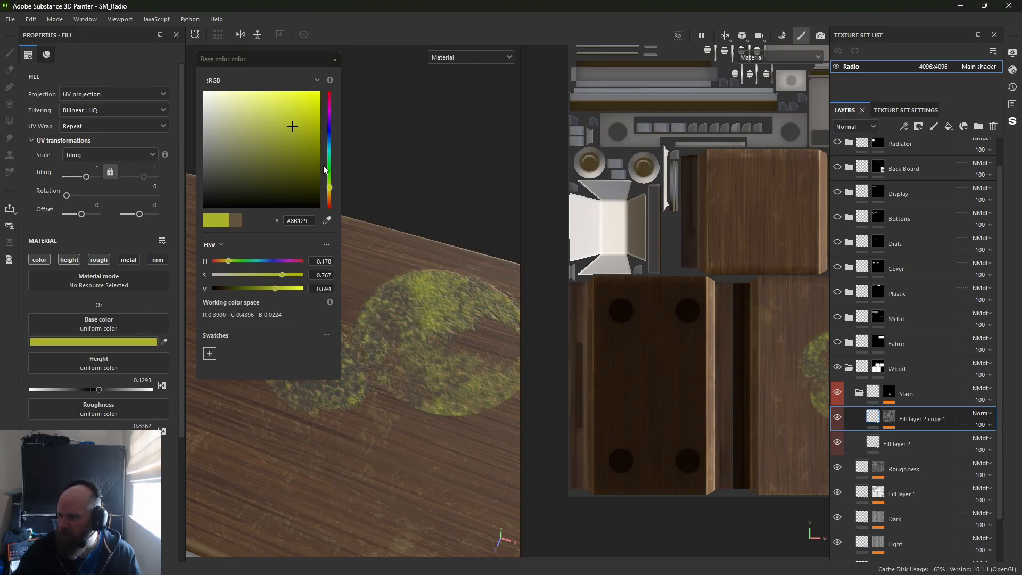
pyautogui.click(329, 195)
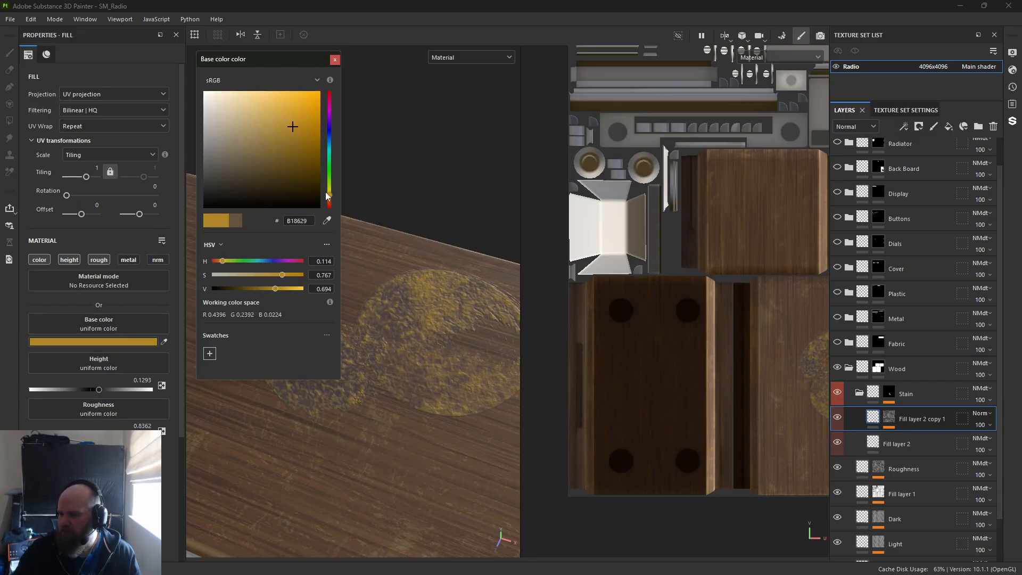
pyautogui.click(283, 114)
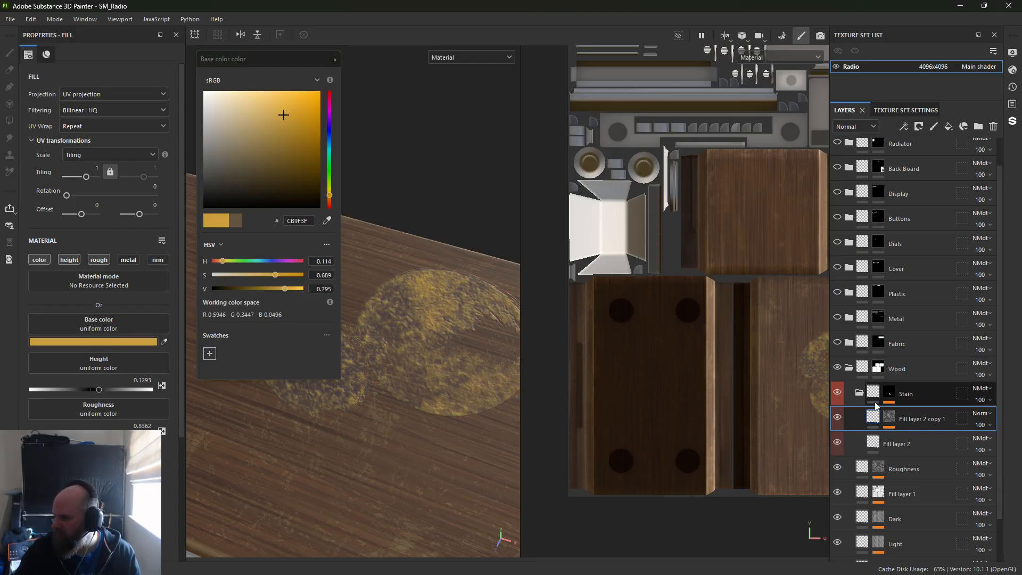
# Switch the layer stack to the Base color channel and set Fill layer 2's base color to a dark golden brown
pyautogui.click(869, 441)
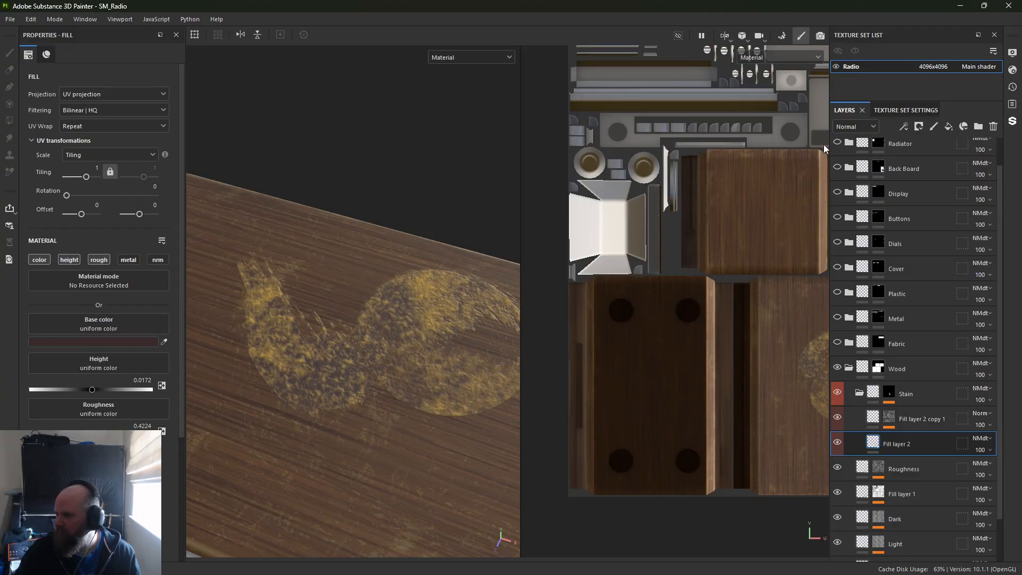
pyautogui.click(854, 127)
pyautogui.click(858, 142)
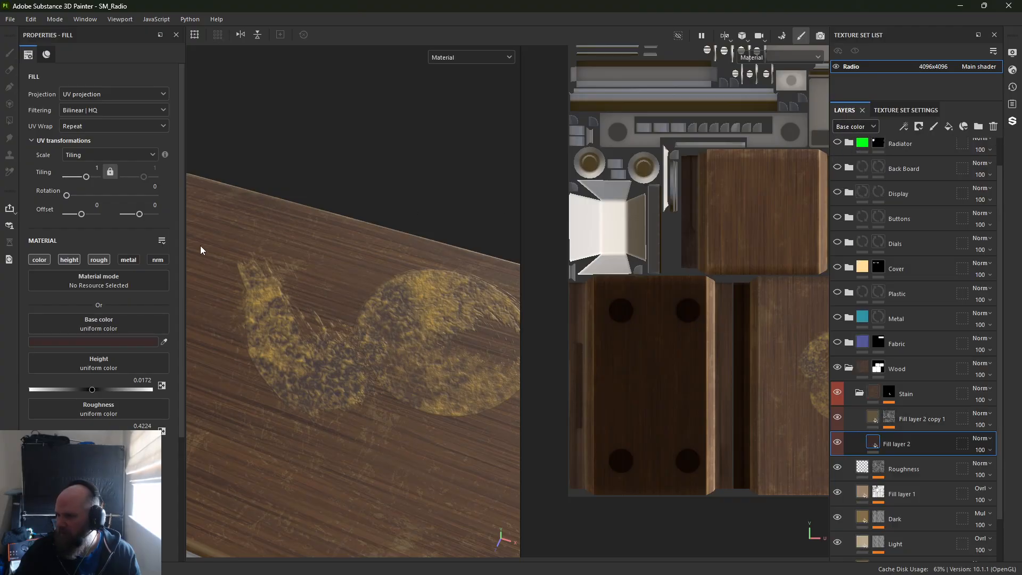
pyautogui.click(98, 341)
pyautogui.click(329, 195)
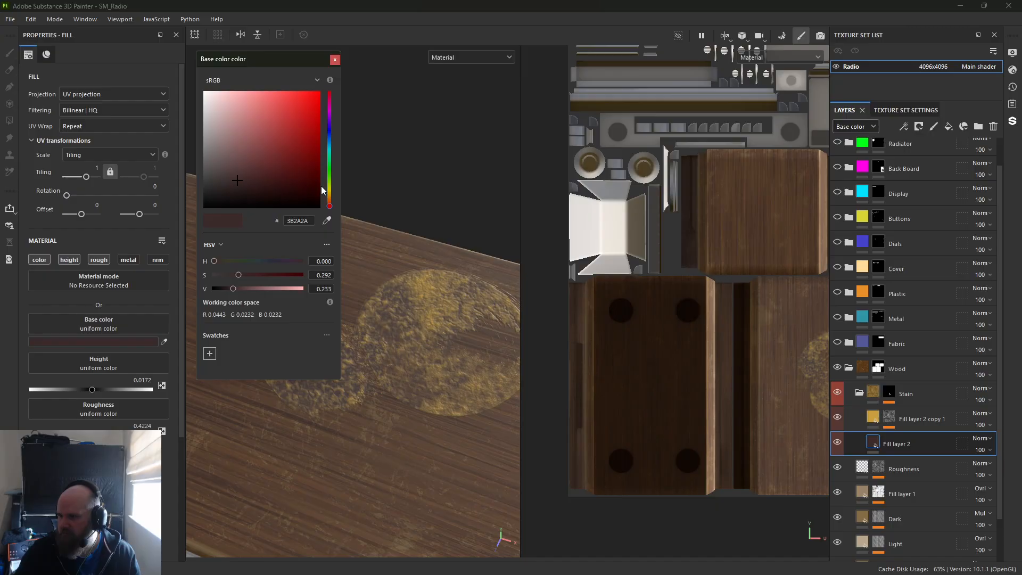
pyautogui.click(304, 148)
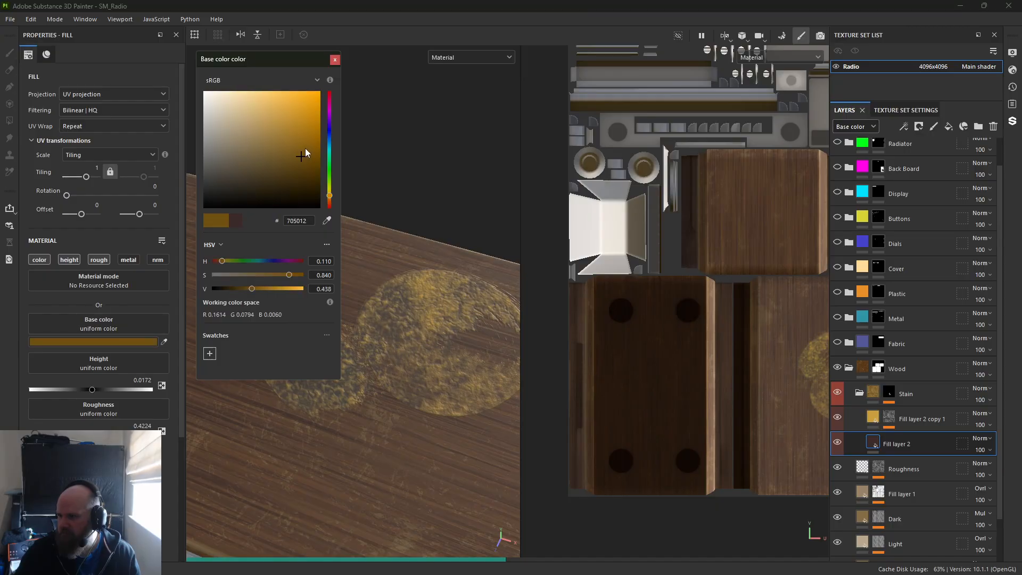
pyautogui.click(335, 59)
# Inspect the golden stain and the cabinet's sides from several angles, collapsing the Stain and Wood folders
pyautogui.press('f')
pyautogui.keyDown('alt'); pyautogui.moveTo(367, 277); pyautogui.dragTo(271, 246); pyautogui.keyUp('alt')
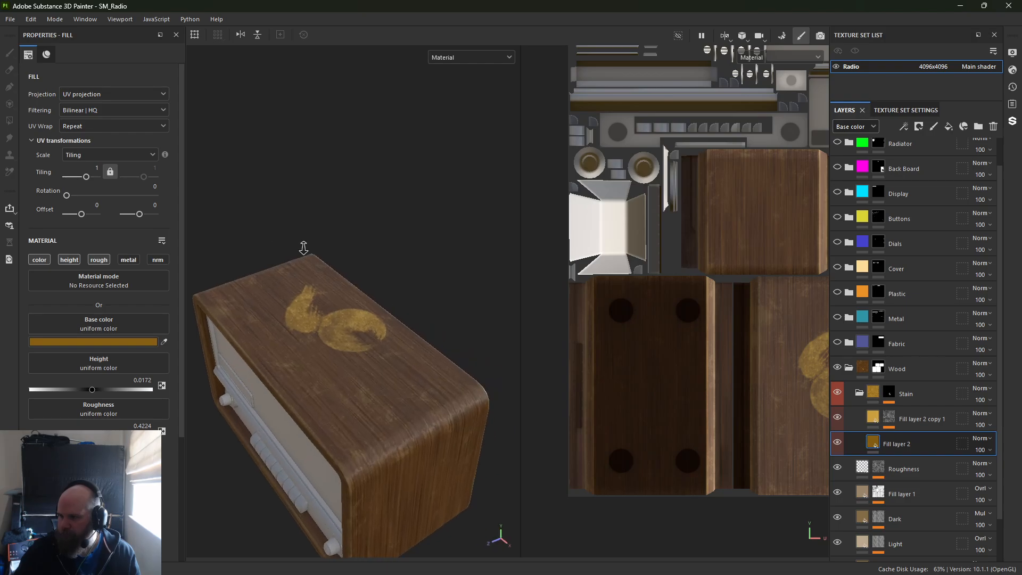
pyautogui.keyDown('alt'); pyautogui.moveTo(304, 247); pyautogui.dragTo(357, 393, button='right'); pyautogui.keyUp('alt')
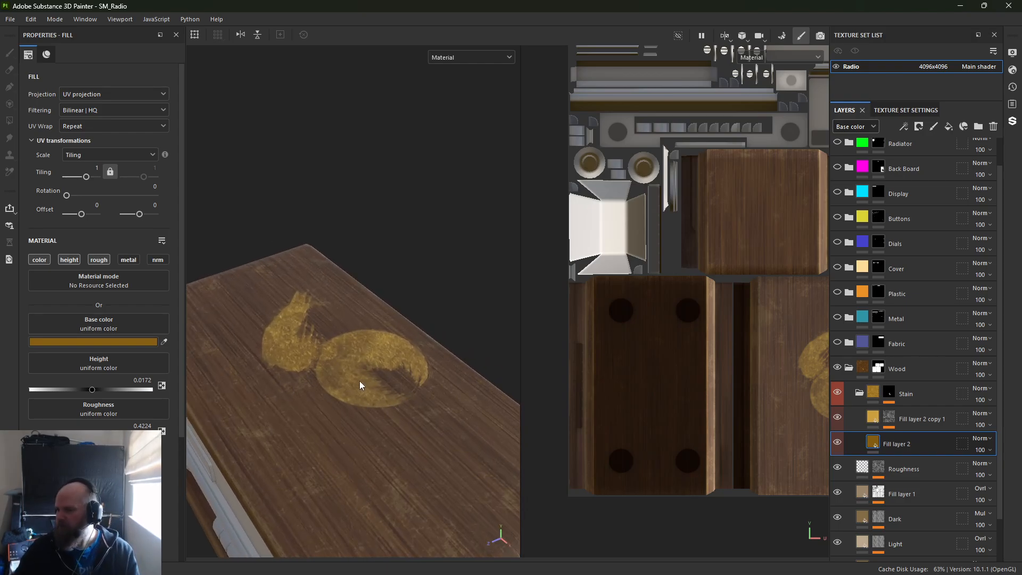
pyautogui.click(859, 391)
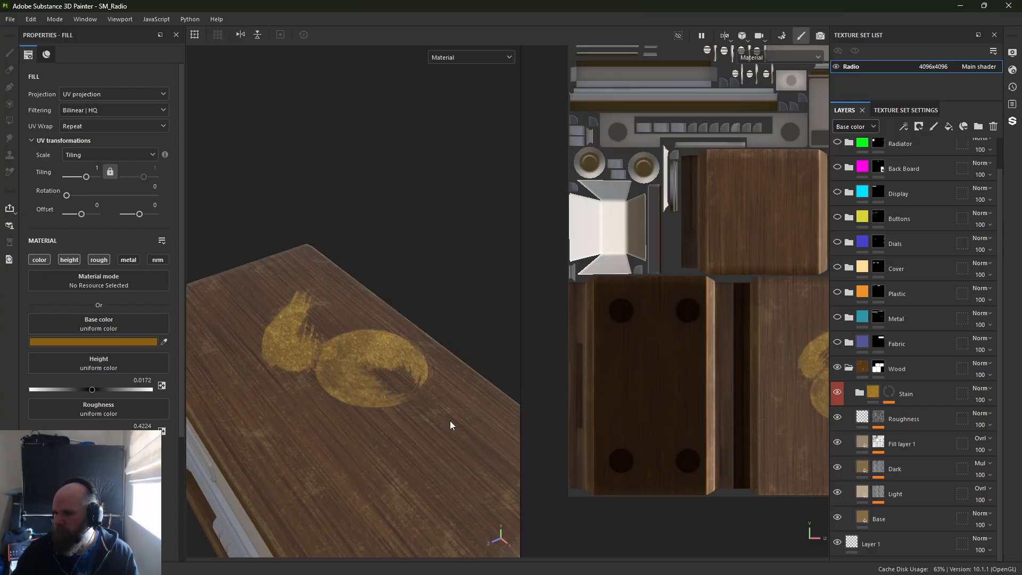
pyautogui.keyDown('alt'); pyautogui.moveTo(449, 421); pyautogui.dragTo(582, 350); pyautogui.keyUp('alt')
pyautogui.click(848, 368)
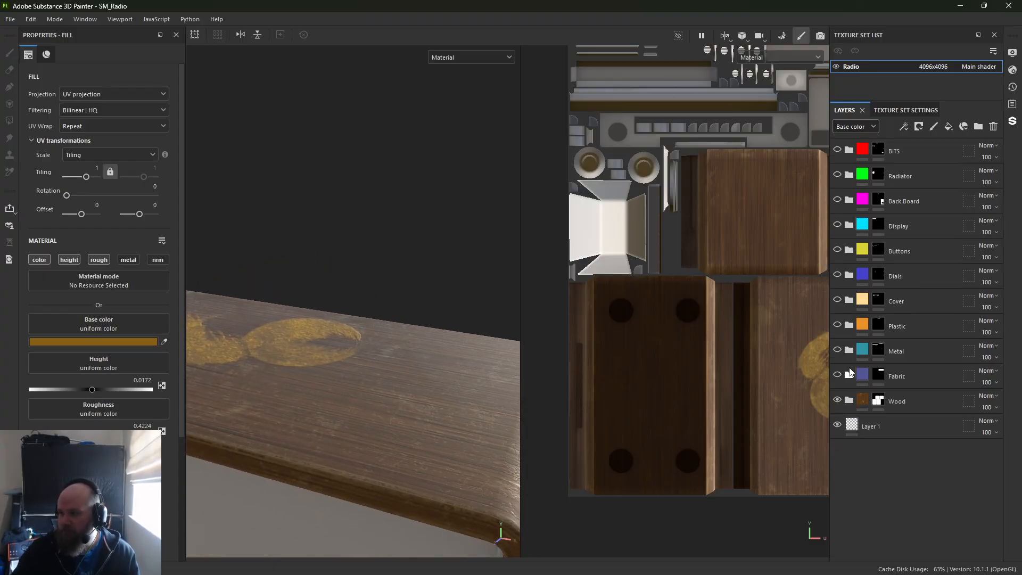
pyautogui.keyDown('alt'); pyautogui.moveTo(294, 411); pyautogui.dragTo(276, 255); pyautogui.keyUp('alt')
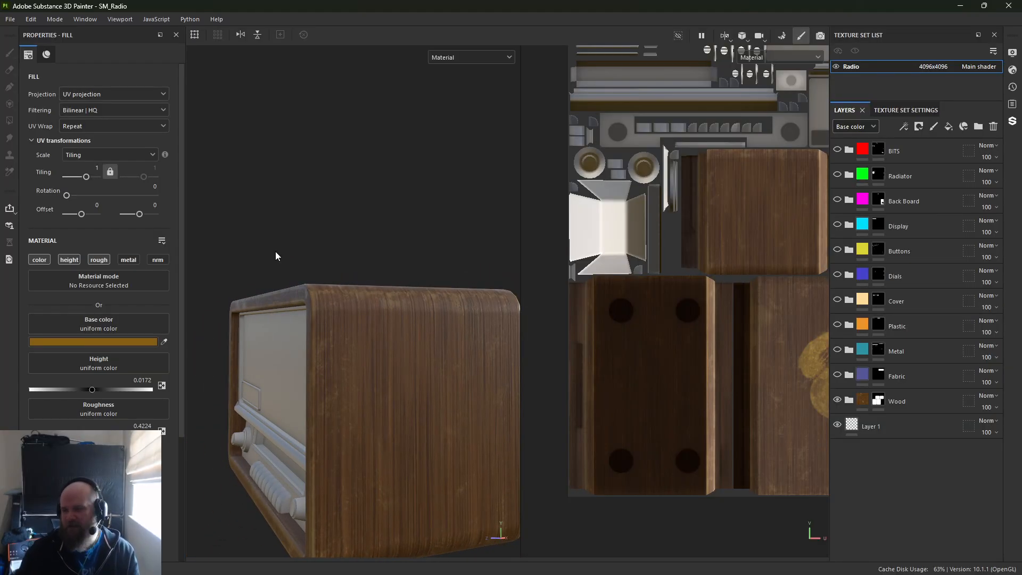
# Expand the Wood folder again and select the Stain folder inside it
pyautogui.click(850, 401)
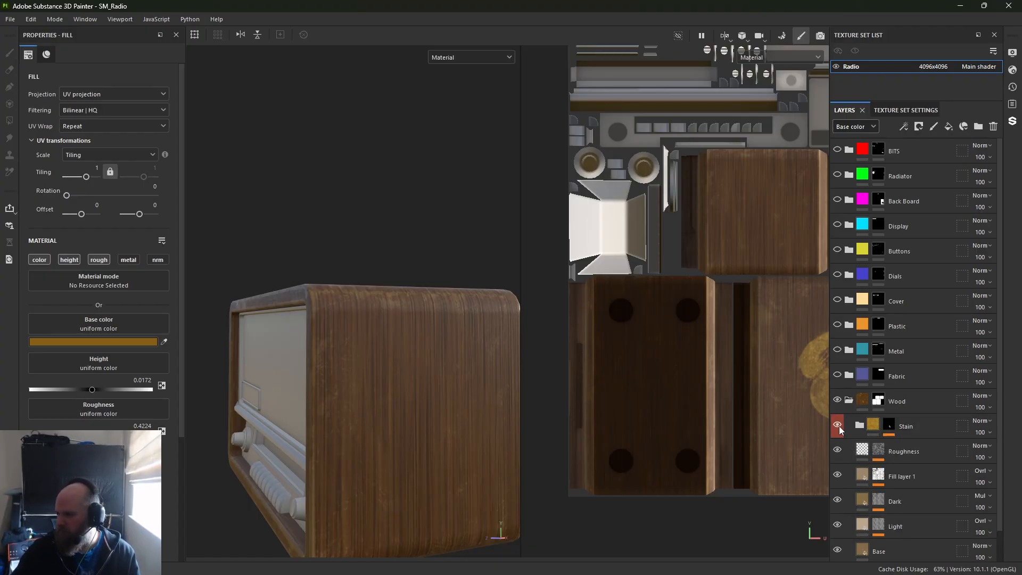
pyautogui.click(852, 402)
pyautogui.click(852, 402)
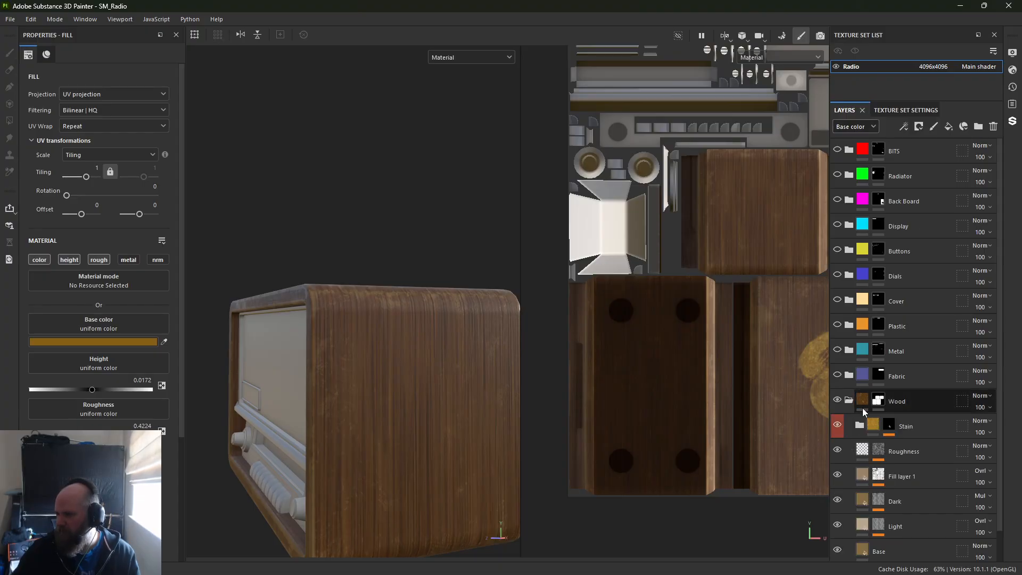
pyautogui.click(944, 429)
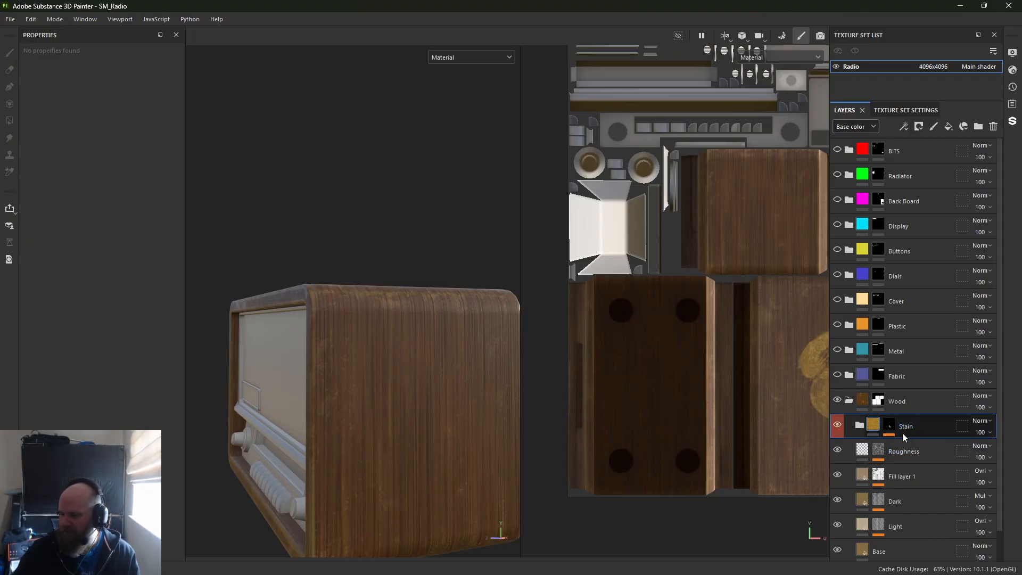
# Add a fill layer above the Stain folder with only the color, height and roughness channels enabled
pyautogui.keyDown('alt'); pyautogui.moveTo(340, 274); pyautogui.dragTo(373, 413); pyautogui.keyUp('alt')
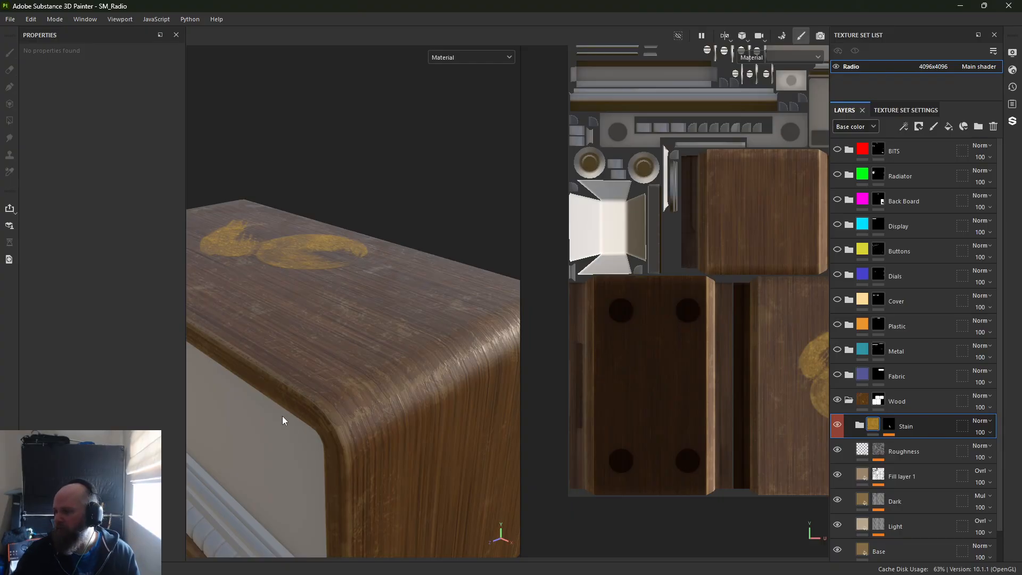
pyautogui.click(949, 128)
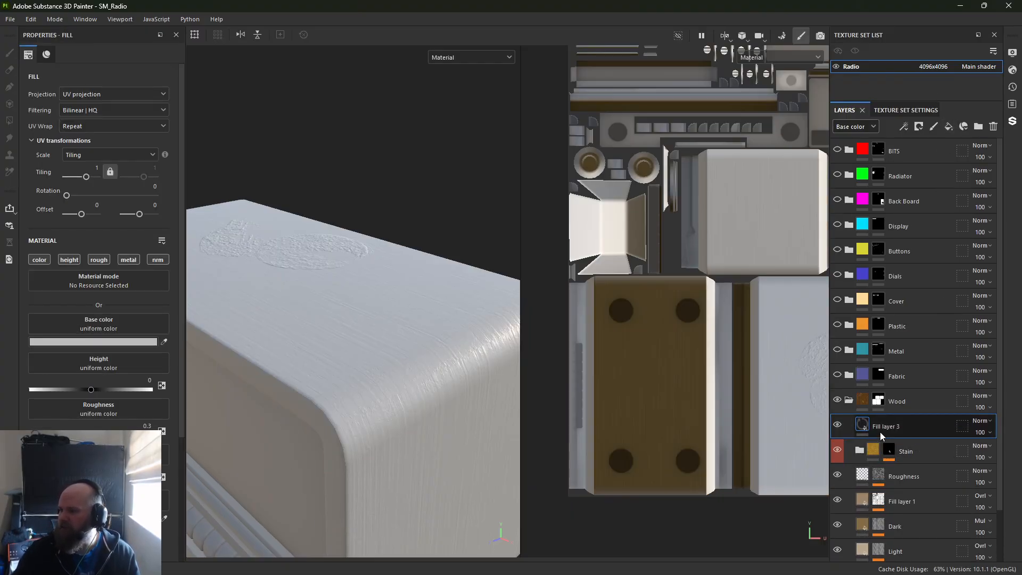
pyautogui.keyDown('alt'); pyautogui.click(42, 260); pyautogui.keyUp('alt')
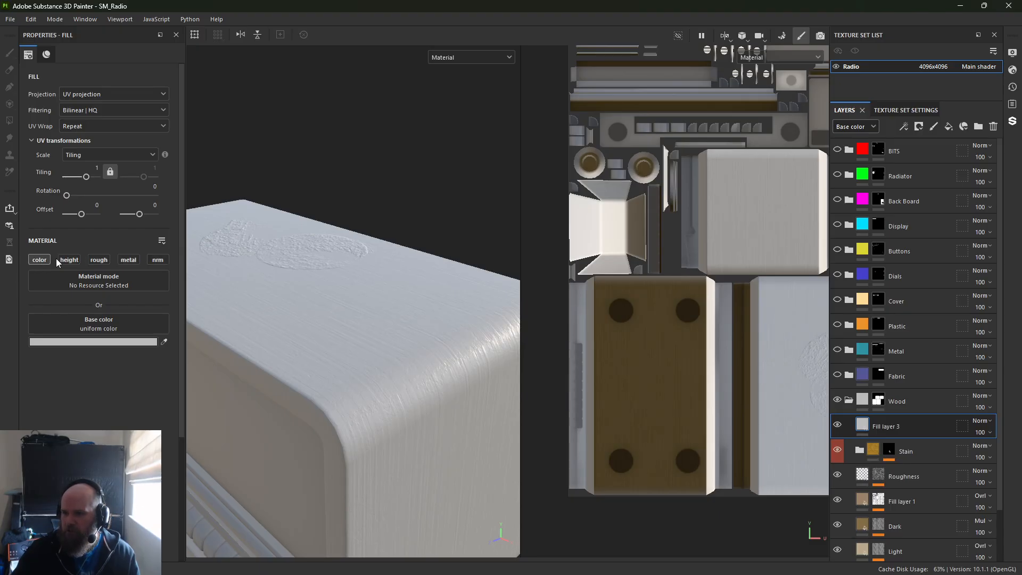
pyautogui.keyDown('alt'); pyautogui.click(64, 262); pyautogui.keyUp('alt')
pyautogui.click(38, 261)
pyautogui.click(96, 260)
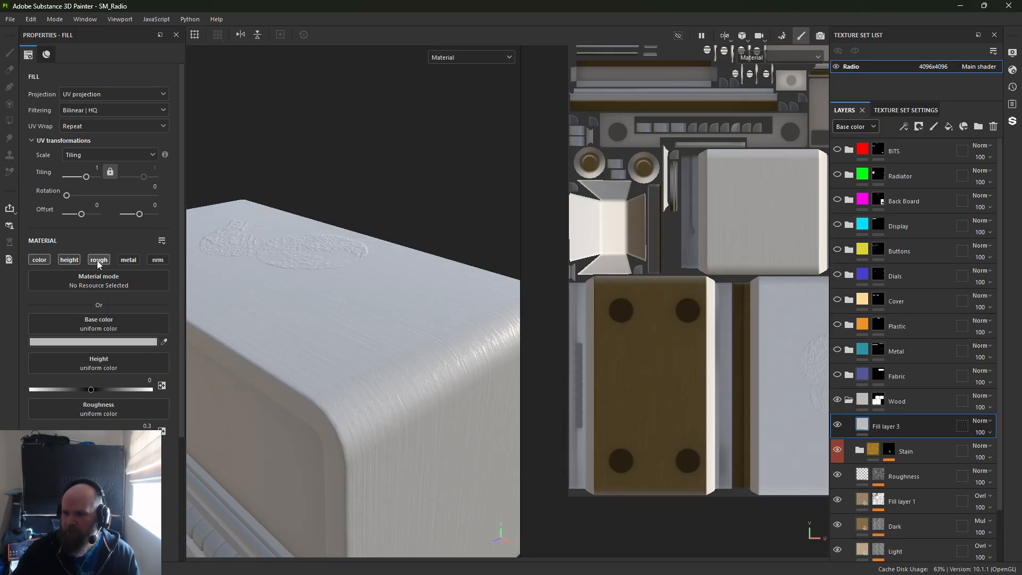
# Set Fill layer 3's base color to dark gray 3B3B3B and its blend mode to Multiply
pyautogui.click(111, 342)
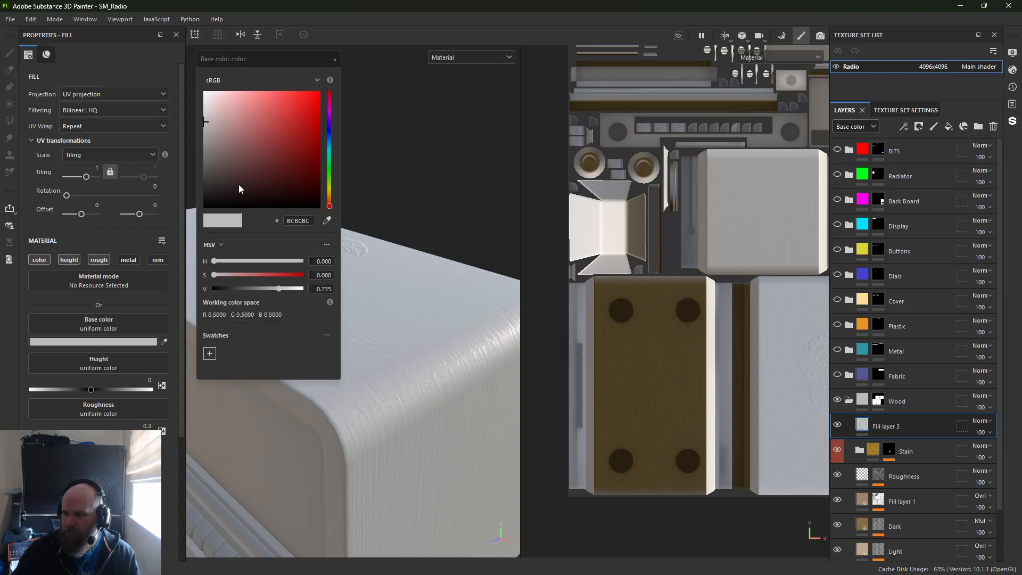
pyautogui.moveTo(238, 185); pyautogui.dragTo(202, 182)
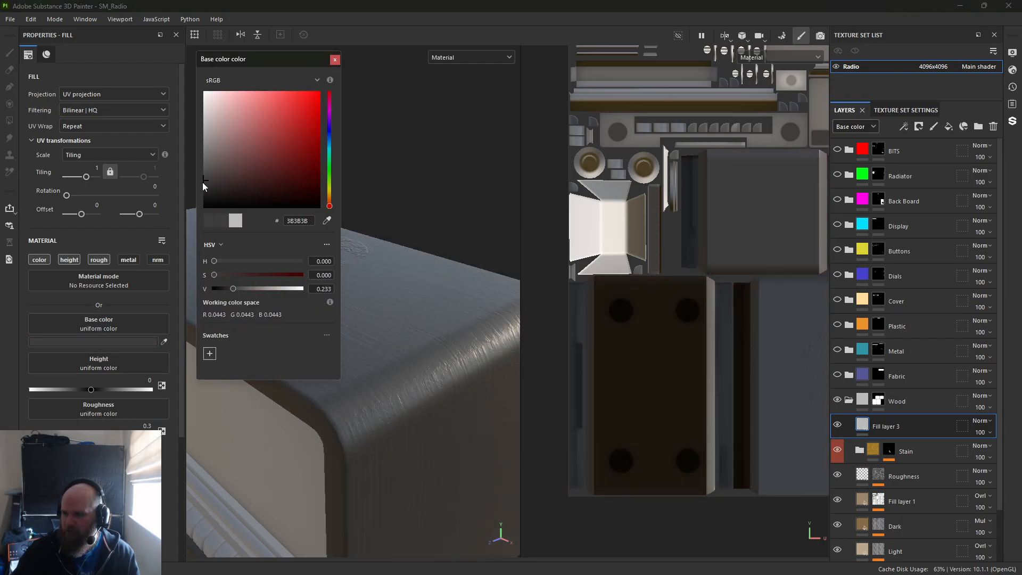
pyautogui.click(335, 59)
pyautogui.click(979, 421)
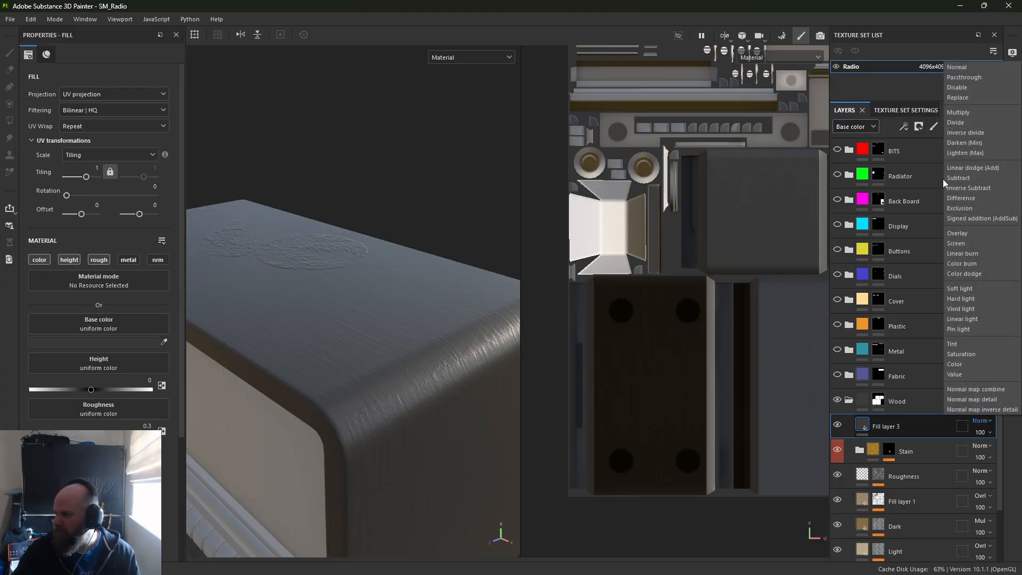
pyautogui.click(975, 113)
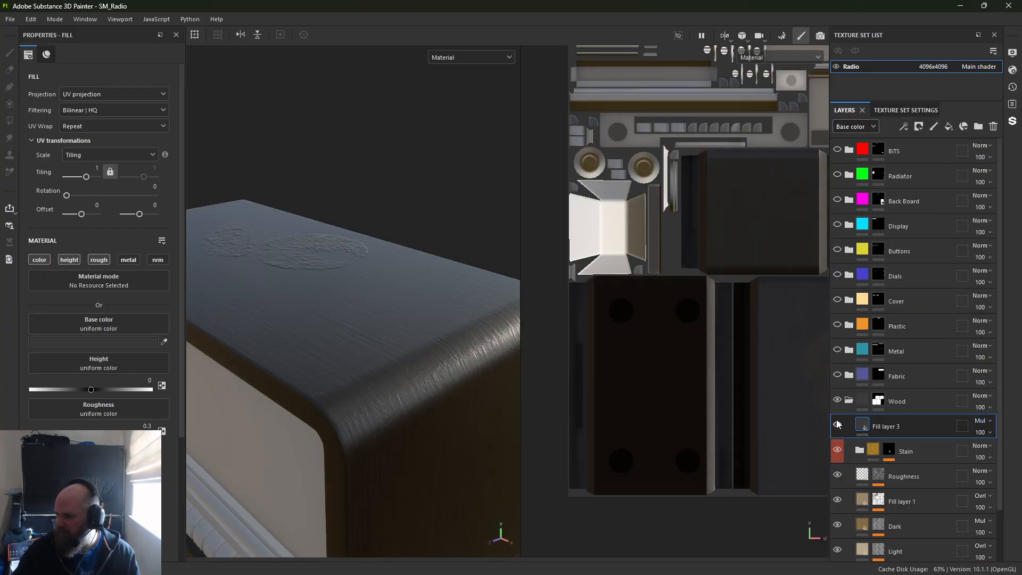
# Add a black mask to Fill layer 3 and a paint effect on that mask
pyautogui.rightClick(868, 421)
pyautogui.click(898, 97)
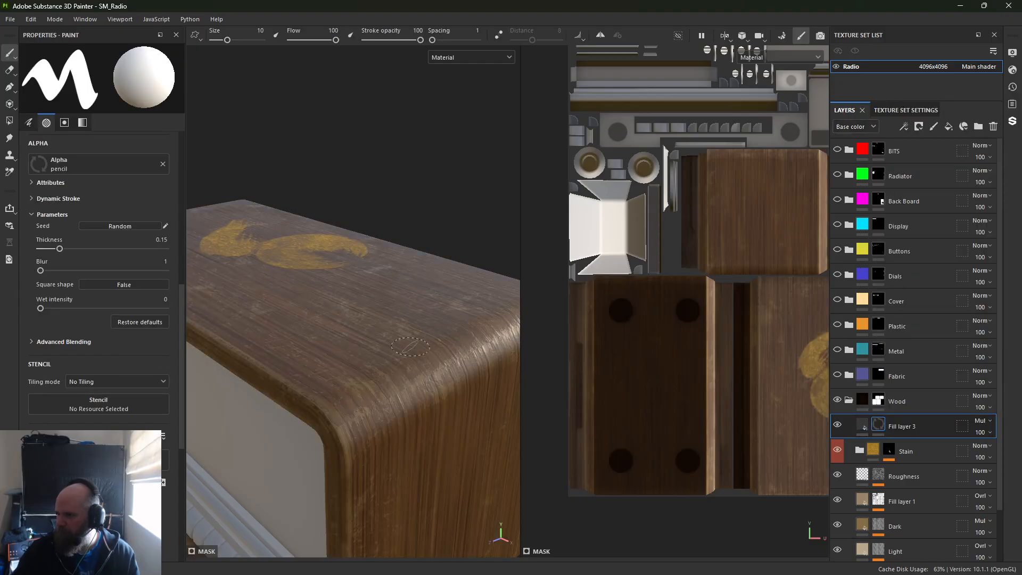
pyautogui.keyDown('alt'); pyautogui.moveTo(411, 347); pyautogui.dragTo(335, 344); pyautogui.keyUp('alt')
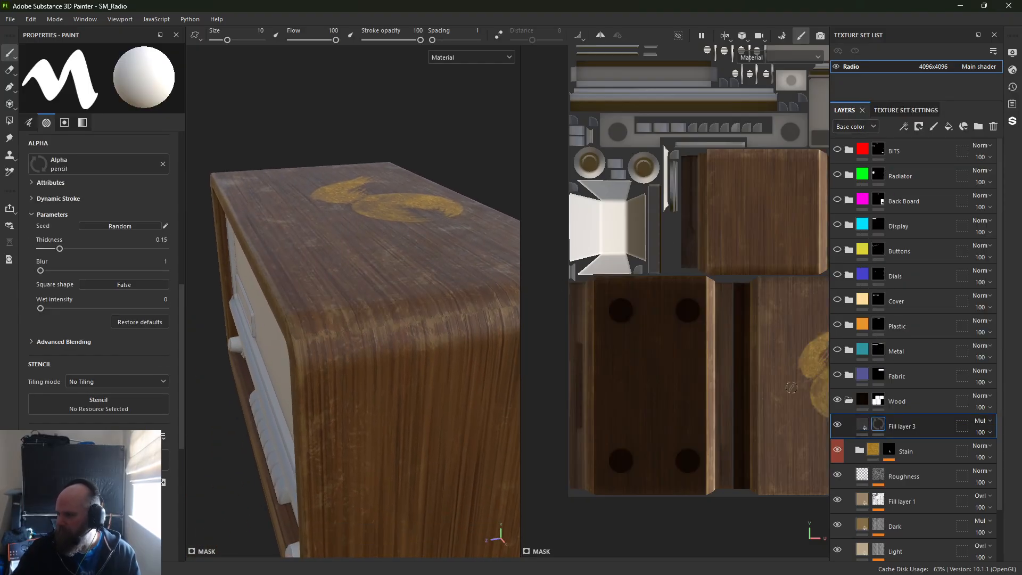
pyautogui.rightClick(879, 423)
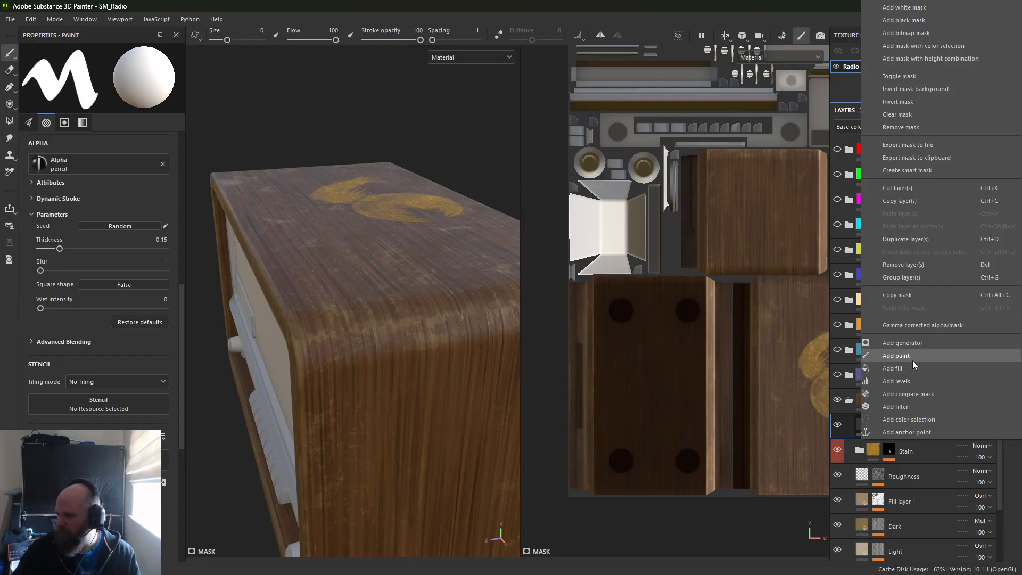
pyautogui.click(910, 358)
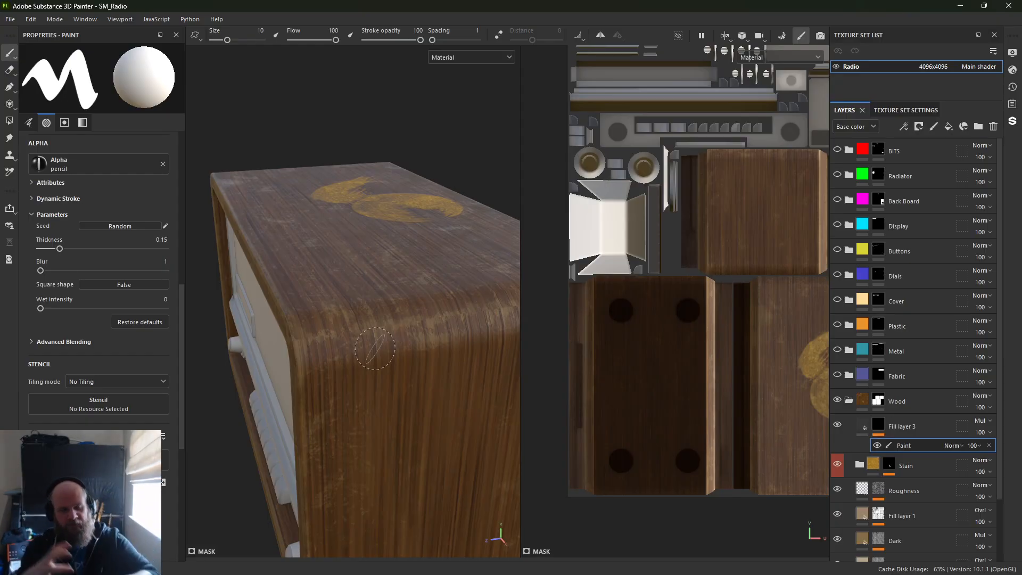
# Try a pencil stroke on the mask across the cabinet's rounded side edge
pyautogui.keyDown('alt'); pyautogui.moveTo(375, 356); pyautogui.dragTo(411, 403, button='right'); pyautogui.keyUp('alt')
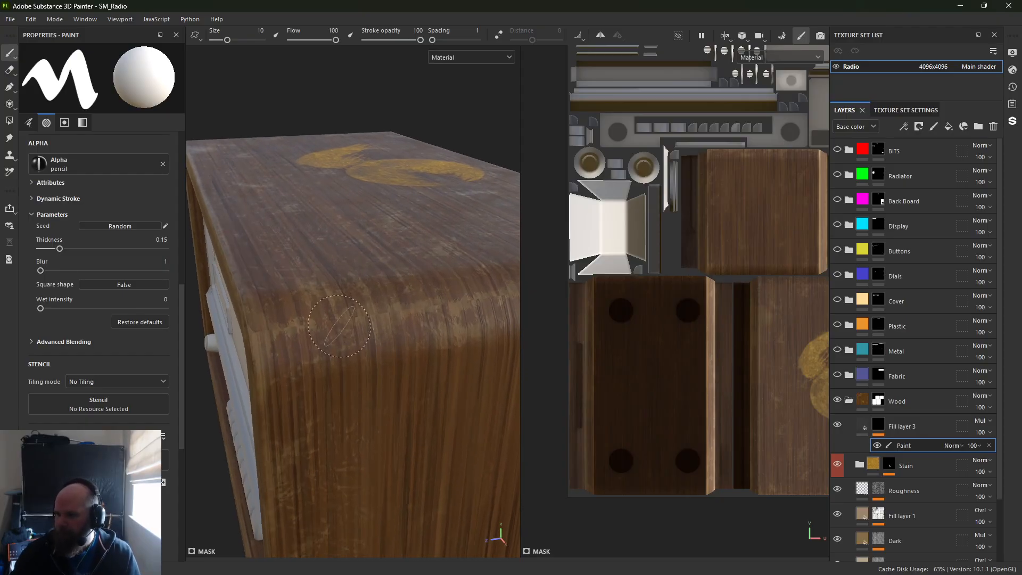
pyautogui.moveTo(352, 286); pyautogui.dragTo(377, 378)
pyautogui.hotkey('ctrl', 'z')
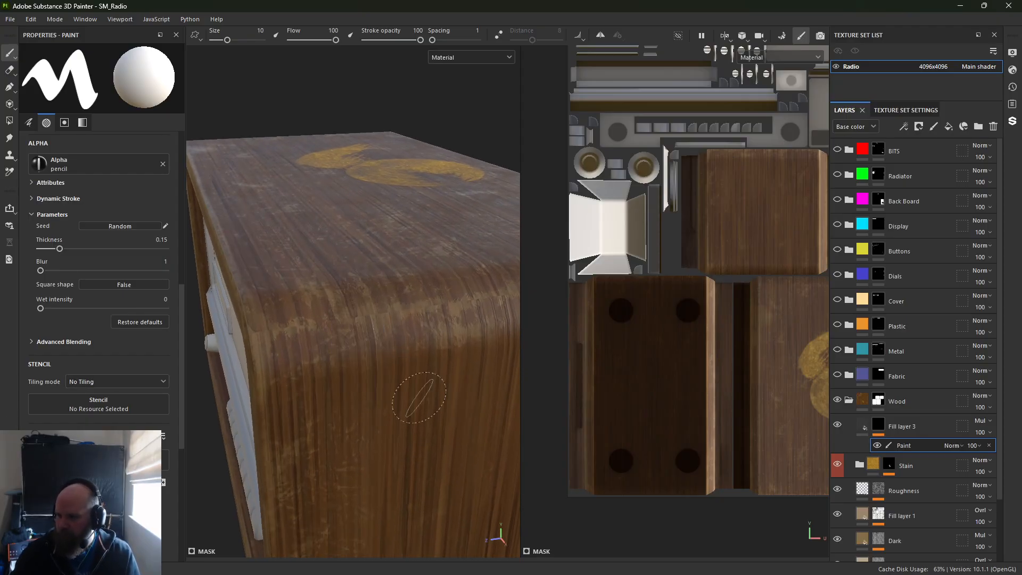
# Set Fill layer 3's height to -1 and reselect its mask for painting
pyautogui.click(863, 425)
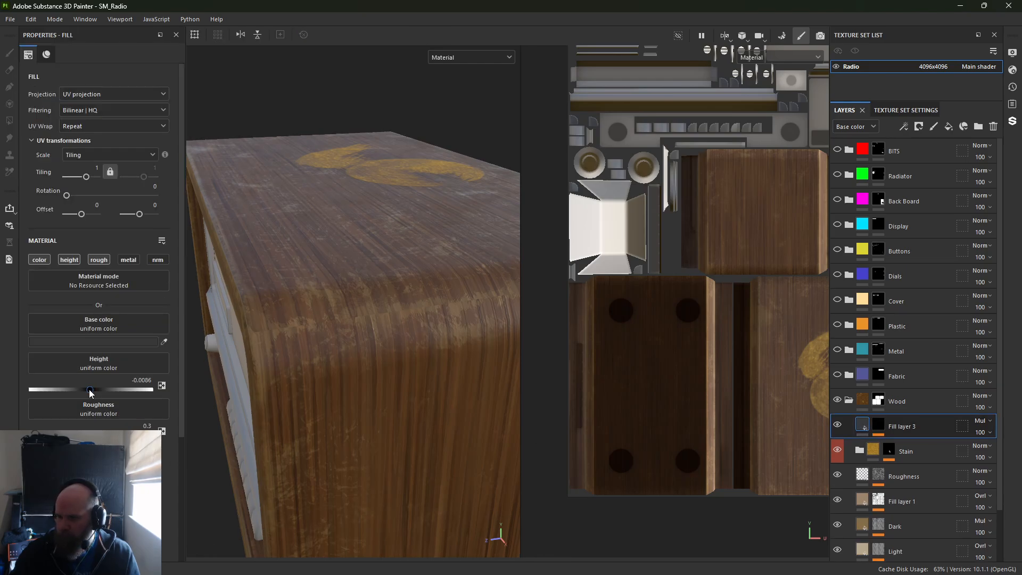
pyautogui.moveTo(88, 388); pyautogui.dragTo(31, 390)
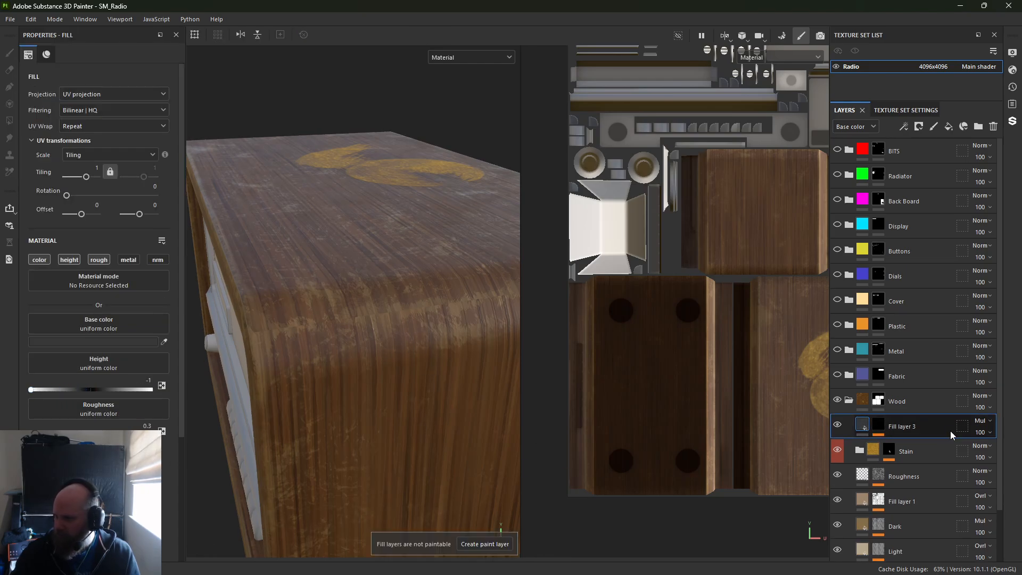
pyautogui.click(877, 426)
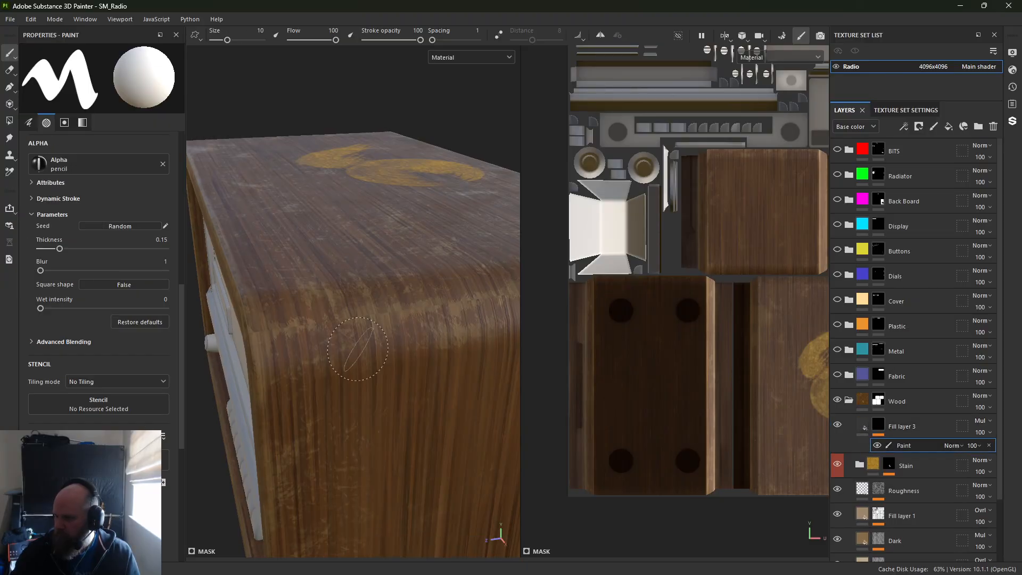
# Try mask strokes along the cabinet's rounded corner with the pencil brush and a fine spatter brush
pyautogui.moveTo(324, 348)
pyautogui.mouseDown()
pyautogui.moveTo(497, 300)
pyautogui.moveTo(412, 307)
pyautogui.moveTo(458, 291)
pyautogui.mouseUp()
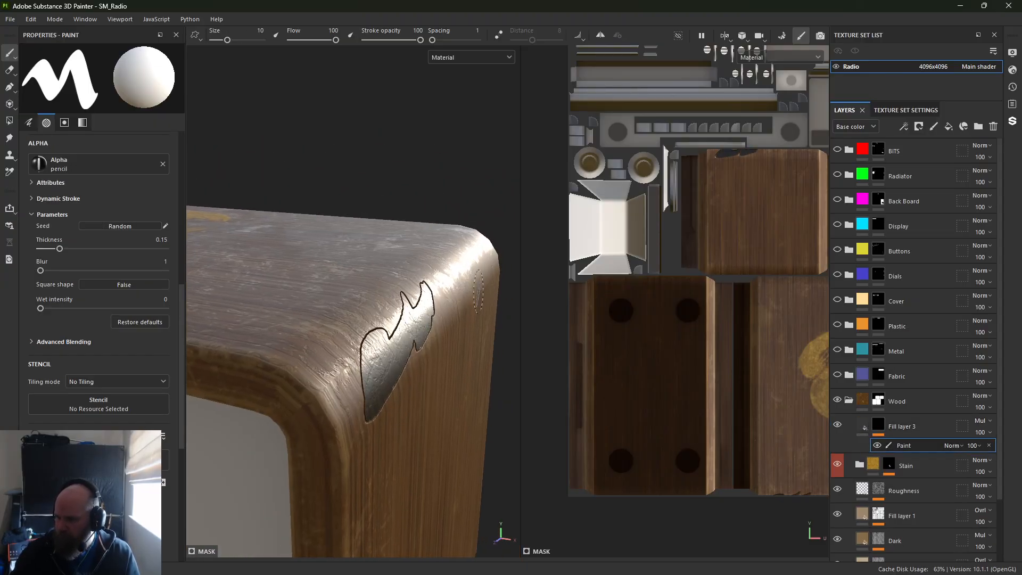
pyautogui.hotkey('ctrl', 'z')
pyautogui.keyDown('alt'); pyautogui.moveTo(347, 312); pyautogui.dragTo(368, 400, button='right'); pyautogui.keyUp('alt')
pyautogui.keyDown('alt'); pyautogui.moveTo(369, 400); pyautogui.dragTo(354, 333); pyautogui.keyUp('alt')
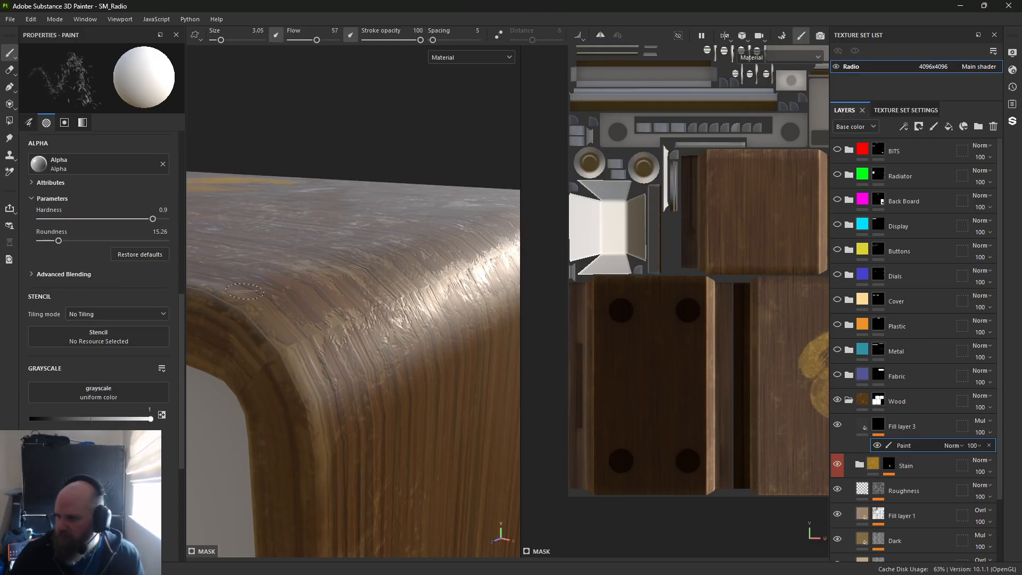
pyautogui.moveTo(349, 347)
pyautogui.mouseDown()
pyautogui.moveTo(421, 314)
pyautogui.moveTo(333, 330)
pyautogui.moveTo(394, 319)
pyautogui.mouseUp()
pyautogui.moveTo(295, 290)
pyautogui.mouseDown()
pyautogui.moveTo(288, 341)
pyautogui.moveTo(303, 355)
pyautogui.mouseUp()
pyautogui.hotkey('ctrl', 'z')
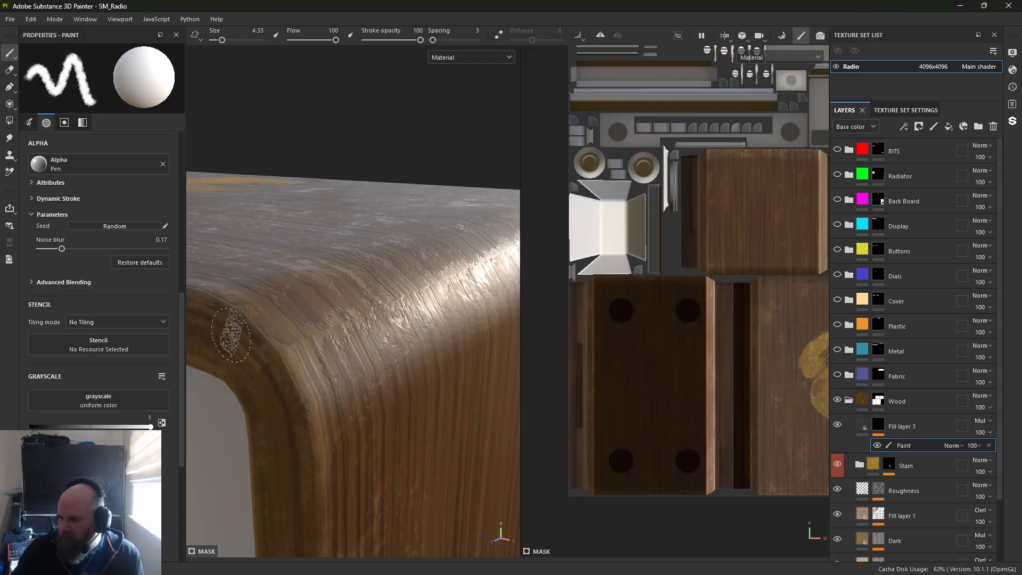
# Try Pen brush strokes on the mask at the front of the cabinet's rounded corner
pyautogui.moveTo(275, 354)
pyautogui.mouseDown()
pyautogui.moveTo(347, 326)
pyautogui.moveTo(266, 345)
pyautogui.moveTo(418, 322)
pyautogui.moveTo(468, 341)
pyautogui.mouseUp()
pyautogui.moveTo(469, 340)
pyautogui.keyDown('alt'); pyautogui.mouseDown(button='right')
pyautogui.moveTo(500, 395)
pyautogui.moveTo(550, 423)
pyautogui.mouseUp(button='right'); pyautogui.keyUp('alt')
pyautogui.keyDown('alt'); pyautogui.moveTo(341, 383); pyautogui.dragTo(373, 379); pyautogui.keyUp('alt')
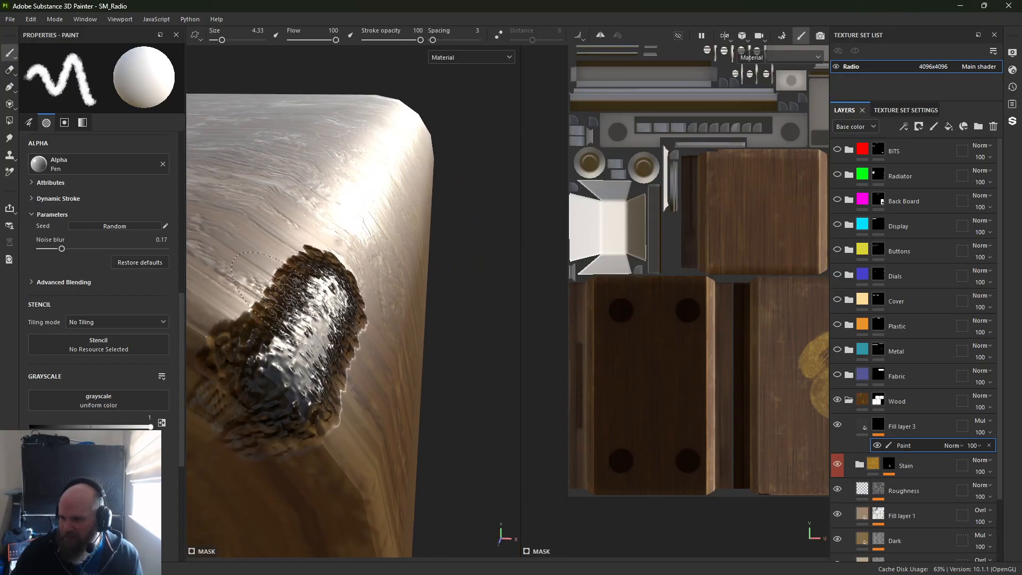
pyautogui.hotkey('ctrl', 'z')
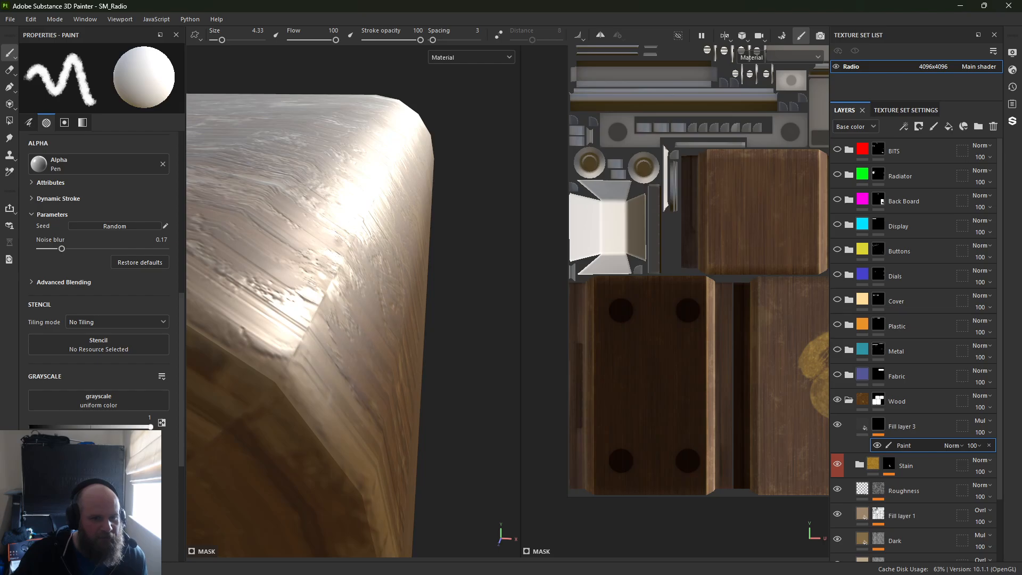
pyautogui.moveTo(246, 342); pyautogui.dragTo(331, 266)
pyautogui.hotkey('ctrl', 'z')
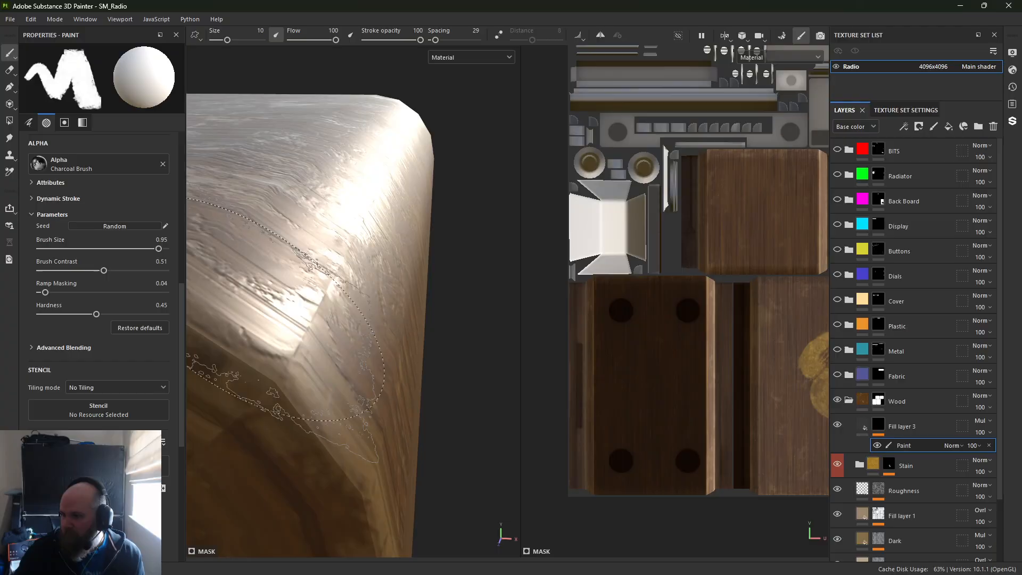
# Reduce the Charcoal Brush size to 0.46 while testing strokes across the cabinet's rounded edge
pyautogui.keyDown('ctrl'); pyautogui.moveTo(278, 310); pyautogui.dragTo(237, 310, button='right'); pyautogui.keyUp('ctrl')
pyautogui.moveTo(261, 367)
pyautogui.mouseDown()
pyautogui.moveTo(297, 349)
pyautogui.moveTo(347, 256)
pyautogui.moveTo(298, 351)
pyautogui.moveTo(336, 302)
pyautogui.moveTo(325, 313)
pyautogui.mouseUp()
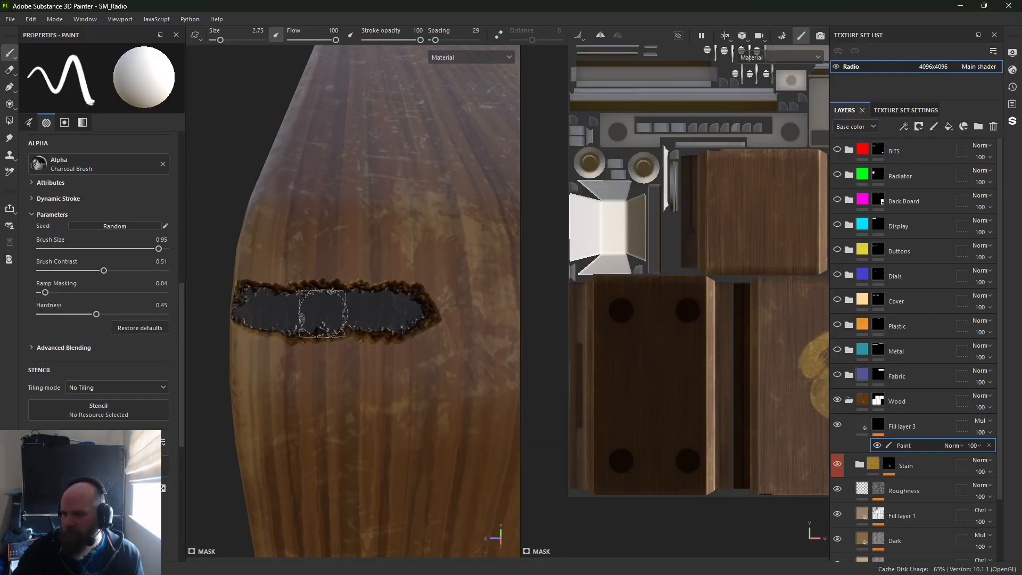
pyautogui.hotkey('ctrl', 'z')
pyautogui.moveTo(339, 315)
pyautogui.keyDown('ctrl'); pyautogui.mouseDown(button='right')
pyautogui.moveTo(306, 315)
pyautogui.moveTo(335, 315)
pyautogui.mouseUp(button='right'); pyautogui.keyUp('ctrl')
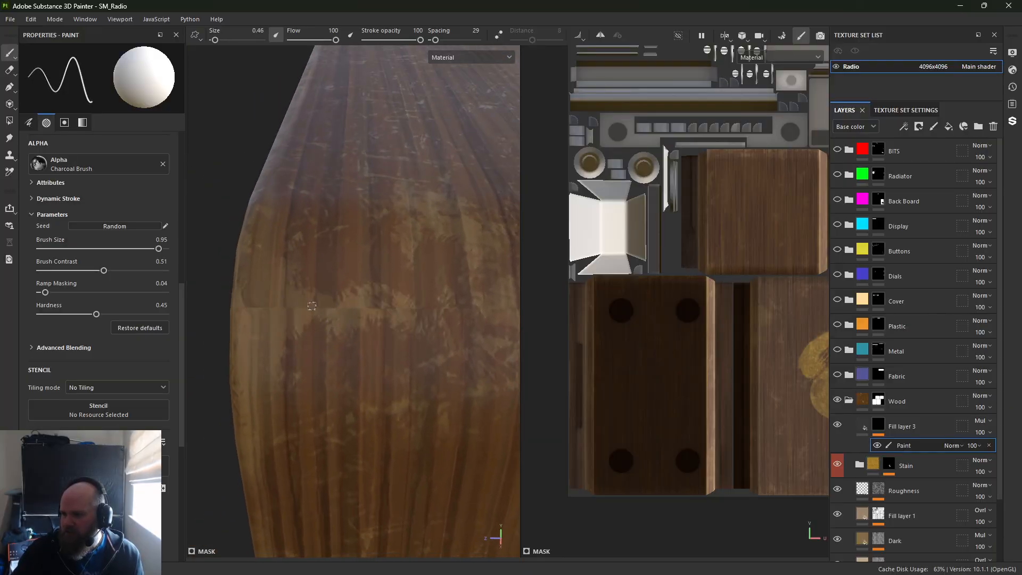
pyautogui.moveTo(308, 307); pyautogui.dragTo(443, 312)
pyautogui.hotkey('ctrl', 'z')
pyautogui.keyDown('alt'); pyautogui.moveTo(371, 310); pyautogui.dragTo(236, 280); pyautogui.keyUp('alt')
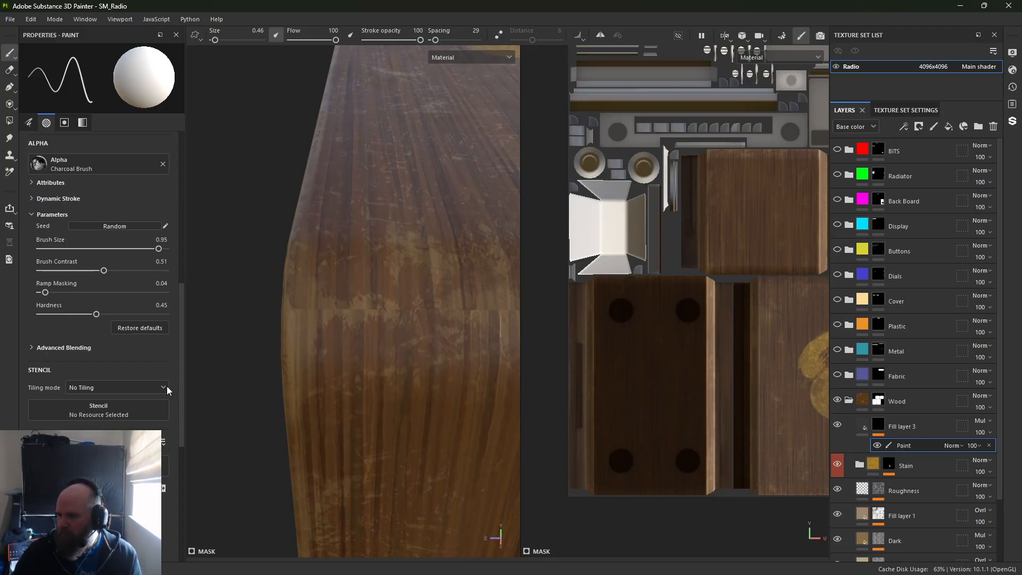
# Review the brush alignment options and examine the cabinet's UV layout and rounded side edge
pyautogui.scroll(5, 95, 308)
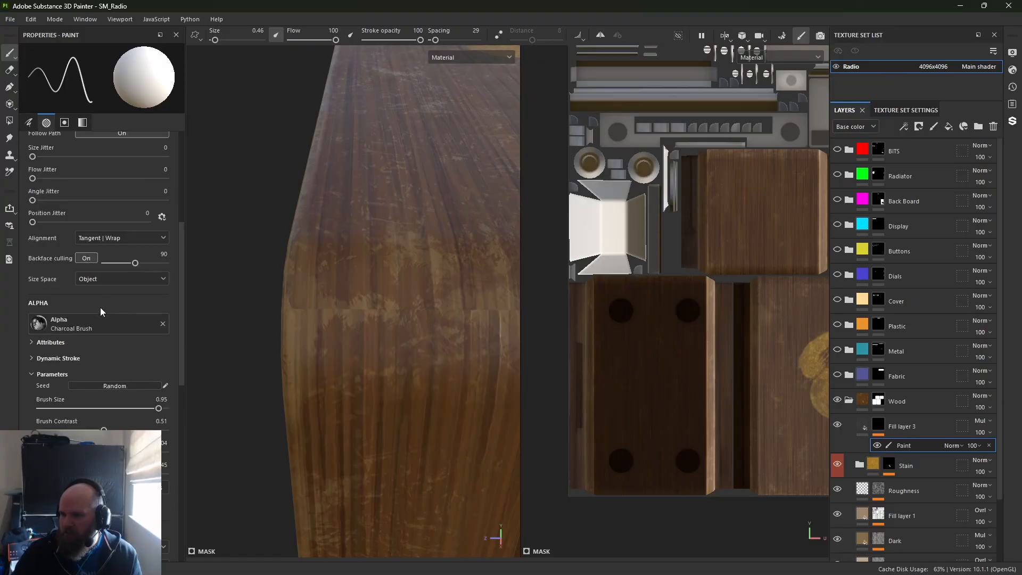
pyautogui.click(109, 239)
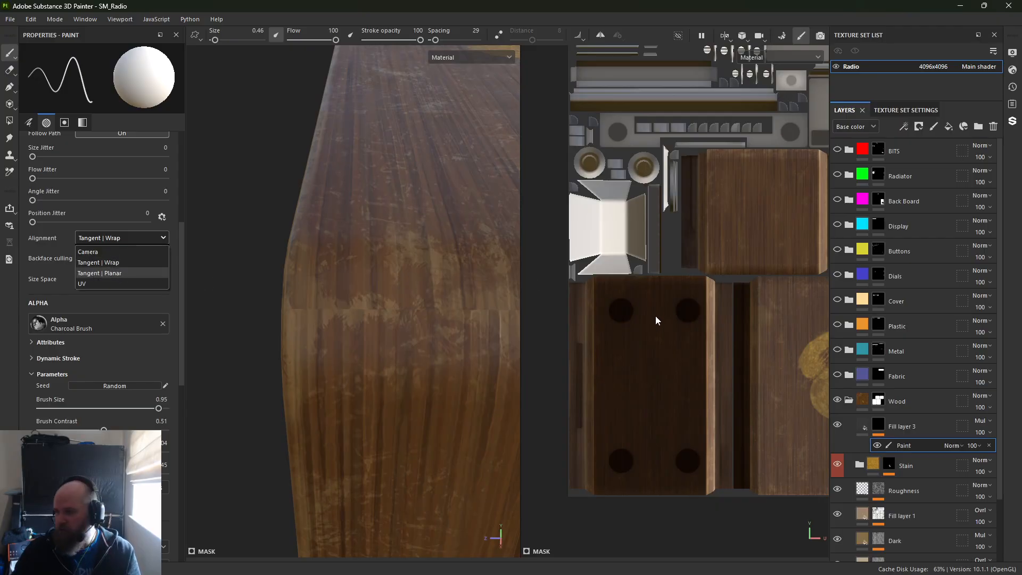
pyautogui.keyDown('alt'); pyautogui.moveTo(735, 281); pyautogui.dragTo(654, 276, button='middle'); pyautogui.keyUp('alt')
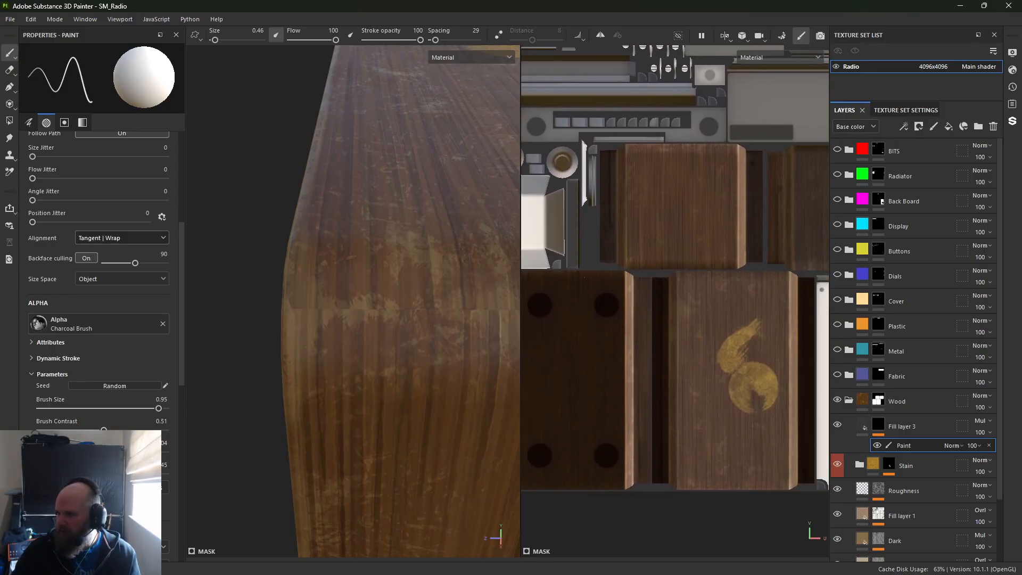
pyautogui.keyDown('alt'); pyautogui.moveTo(277, 226); pyautogui.dragTo(191, 216, button='right'); pyautogui.keyUp('alt')
pyautogui.keyDown('alt'); pyautogui.moveTo(311, 272); pyautogui.dragTo(204, 267, button='middle'); pyautogui.keyUp('alt')
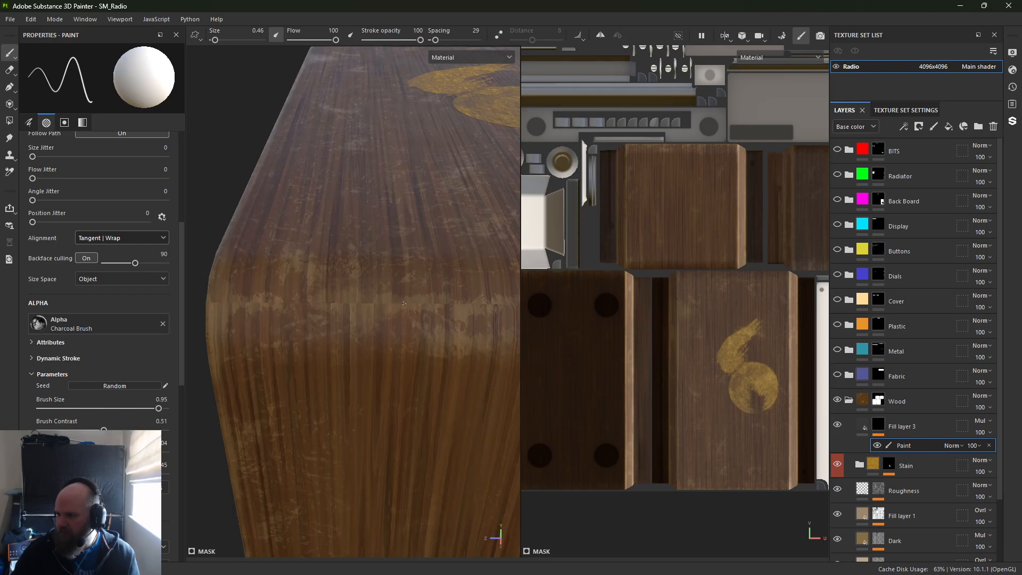
pyautogui.keyDown('alt'); pyautogui.moveTo(263, 301); pyautogui.dragTo(257, 273); pyautogui.keyUp('alt')
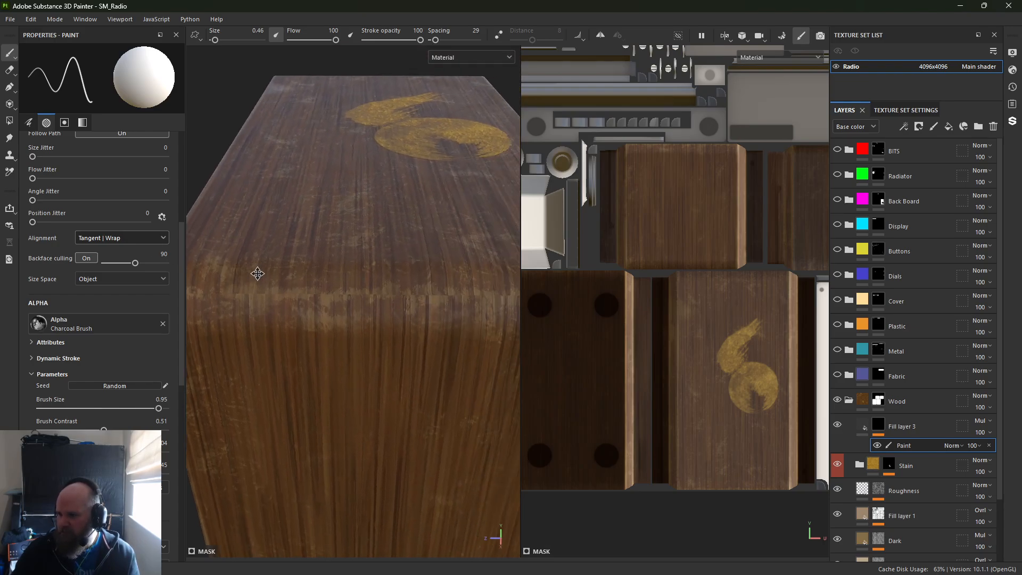
# Switch to the 3D-only view and paint a snapped straight line on the mask across the cabinet's rounded side edge
pyautogui.click(725, 35)
pyautogui.click(749, 70)
pyautogui.keyDown('alt'); pyautogui.moveTo(602, 351); pyautogui.dragTo(542, 319, button='right'); pyautogui.keyUp('alt')
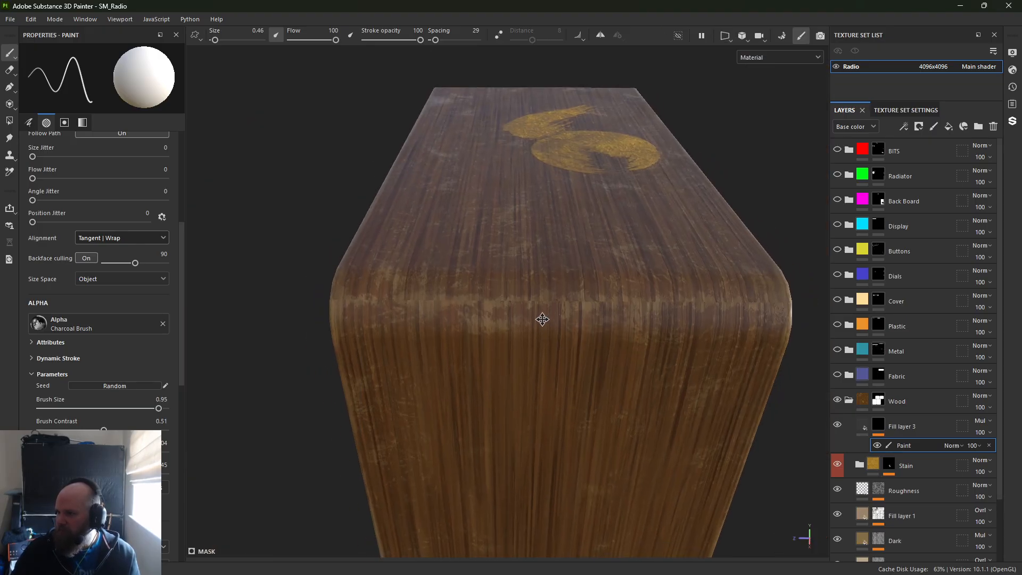
pyautogui.keyDown('alt'); pyautogui.moveTo(542, 320); pyautogui.dragTo(511, 320, button='middle'); pyautogui.keyUp('alt')
pyautogui.moveTo(767, 256)
pyautogui.keyDown('alt'); pyautogui.mouseDown()
pyautogui.moveTo(773, 183)
pyautogui.moveTo(748, 213)
pyautogui.moveTo(752, 269)
pyautogui.mouseUp(); pyautogui.keyUp('alt')
pyautogui.keyDown('alt'); pyautogui.moveTo(753, 269); pyautogui.dragTo(740, 269, button='middle'); pyautogui.keyUp('alt')
pyautogui.keyDown('alt'); pyautogui.moveTo(740, 269); pyautogui.dragTo(785, 306, button='right'); pyautogui.keyUp('alt')
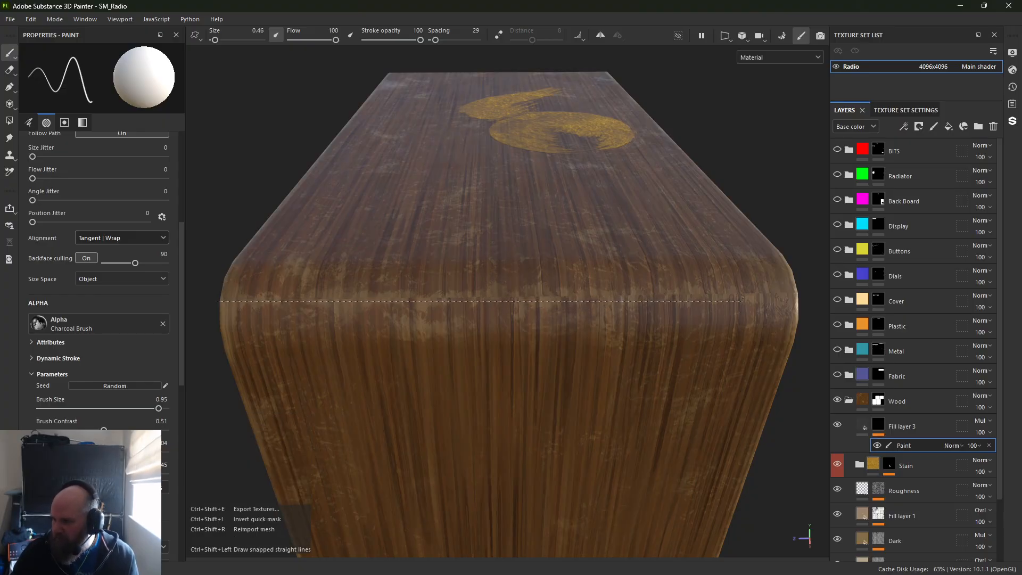
pyautogui.keyDown('ctrl'); pyautogui.keyDown('shift'); pyautogui.click(797, 294); pyautogui.keyUp('shift'); pyautogui.keyUp('ctrl')
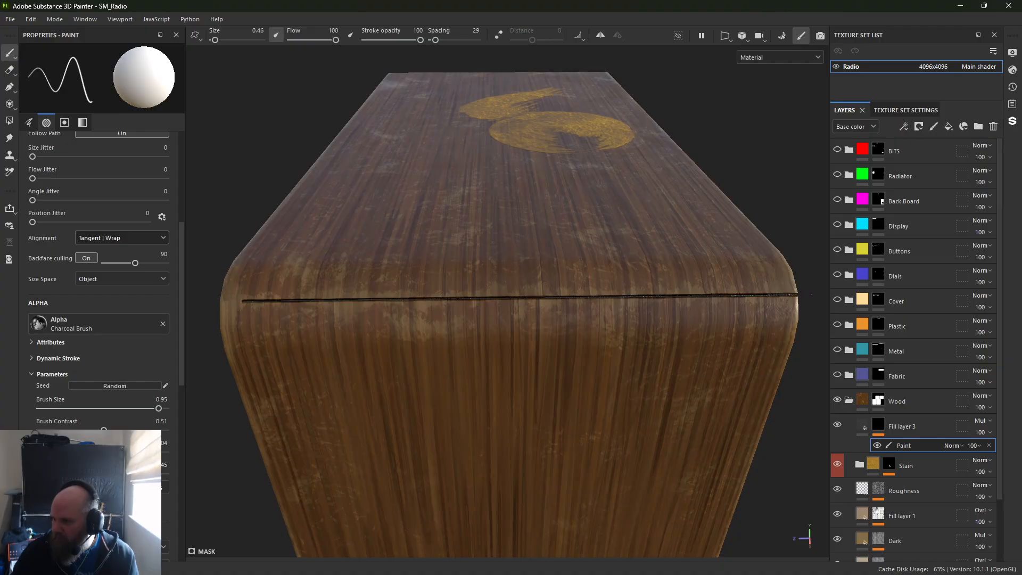
pyautogui.keyDown('alt'); pyautogui.moveTo(383, 292); pyautogui.dragTo(506, 294, button='middle'); pyautogui.keyUp('alt')
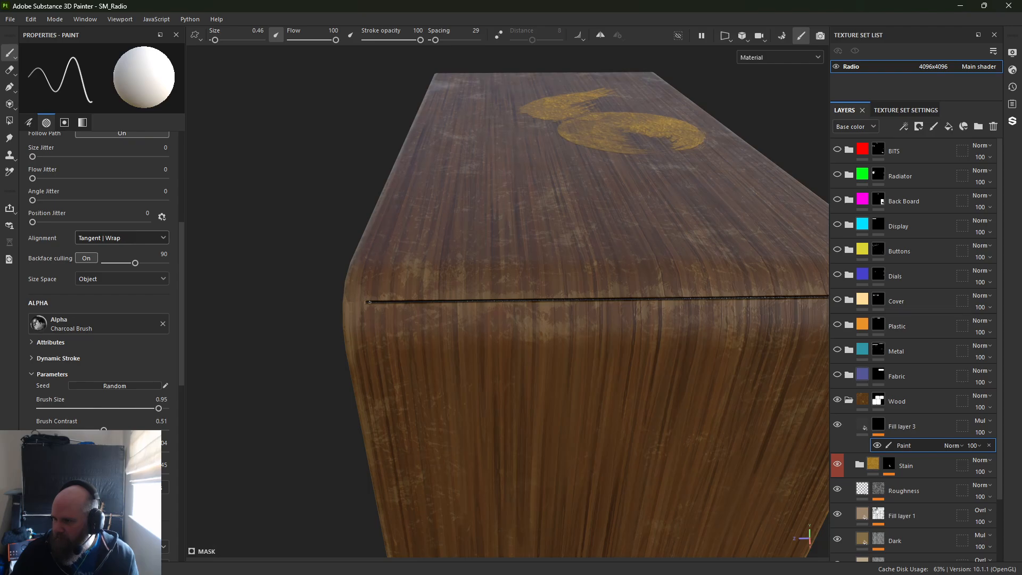
# Continue the dark seam on the mask with straight lines past the cabinet's edge and diagonally across the frame's rounded corner
pyautogui.keyDown('shift'); pyautogui.click(274, 304); pyautogui.keyUp('shift')
pyautogui.moveTo(274, 304)
pyautogui.keyDown('alt'); pyautogui.mouseDown()
pyautogui.moveTo(512, 285)
pyautogui.moveTo(525, 404)
pyautogui.moveTo(447, 406)
pyautogui.moveTo(500, 292)
pyautogui.moveTo(543, 277)
pyautogui.moveTo(529, 279)
pyautogui.mouseUp(); pyautogui.keyUp('alt')
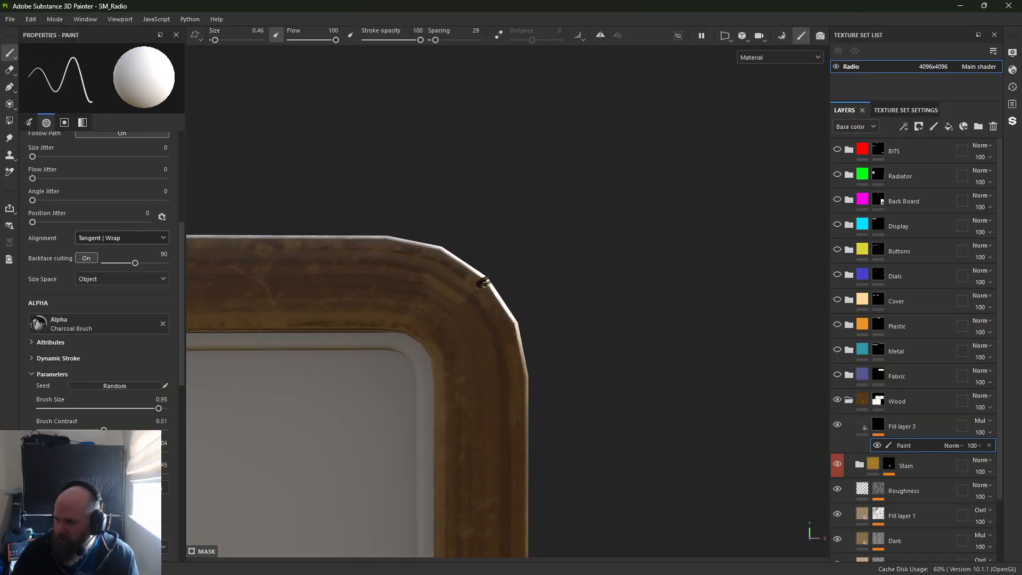
pyautogui.keyDown('shift'); pyautogui.click(483, 281); pyautogui.keyUp('shift')
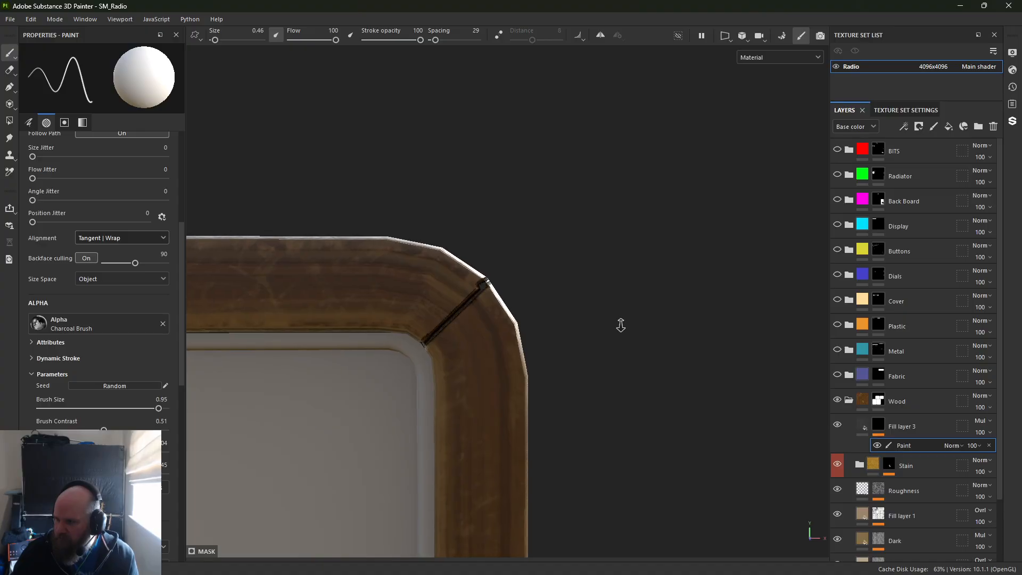
pyautogui.moveTo(621, 323)
pyautogui.keyDown('alt'); pyautogui.mouseDown()
pyautogui.moveTo(511, 248)
pyautogui.moveTo(372, 261)
pyautogui.mouseUp(); pyautogui.keyUp('alt')
pyautogui.keyDown('alt'); pyautogui.moveTo(373, 261); pyautogui.dragTo(600, 130, button='middle'); pyautogui.keyUp('alt')
pyautogui.keyDown('alt'); pyautogui.moveTo(600, 129); pyautogui.dragTo(575, 255); pyautogui.keyUp('alt')
pyautogui.keyDown('alt'); pyautogui.moveTo(575, 256); pyautogui.dragTo(543, 230, button='middle'); pyautogui.keyUp('alt')
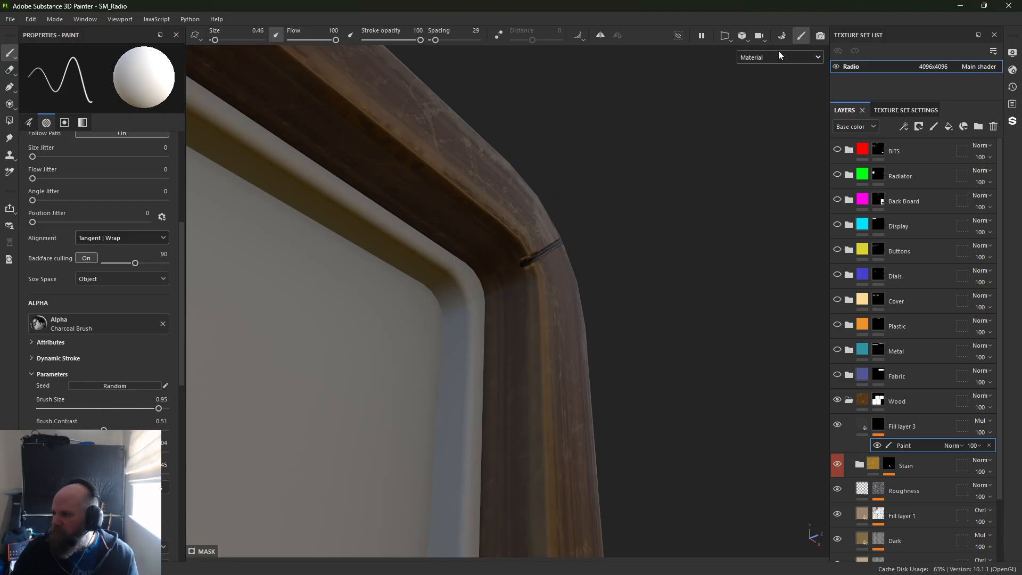
# Show the 3D/2D split view and paint a straight mask line along the UV island edge of the frame's inner lip
pyautogui.click(725, 36)
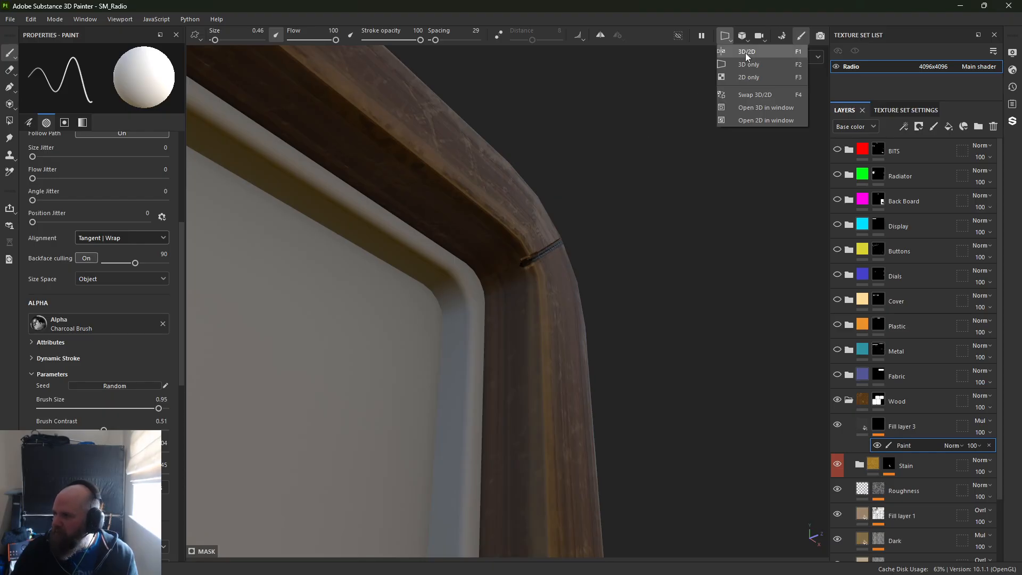
pyautogui.click(750, 52)
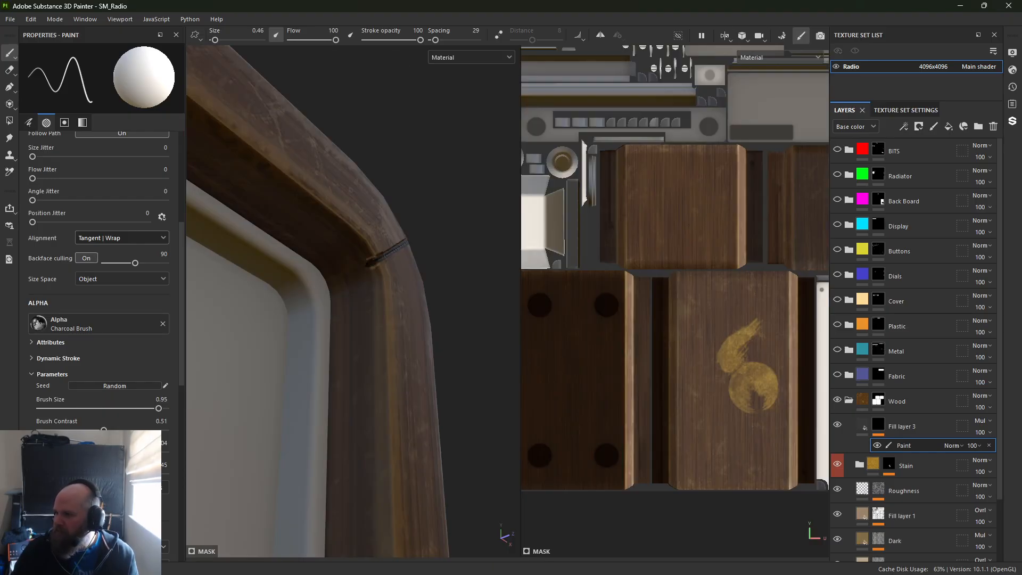
pyautogui.keyDown('alt'); pyautogui.moveTo(762, 298); pyautogui.dragTo(602, 290, button='middle'); pyautogui.keyUp('alt')
pyautogui.keyDown('alt'); pyautogui.moveTo(729, 223); pyautogui.dragTo(1018, 495, button='right'); pyautogui.keyUp('alt')
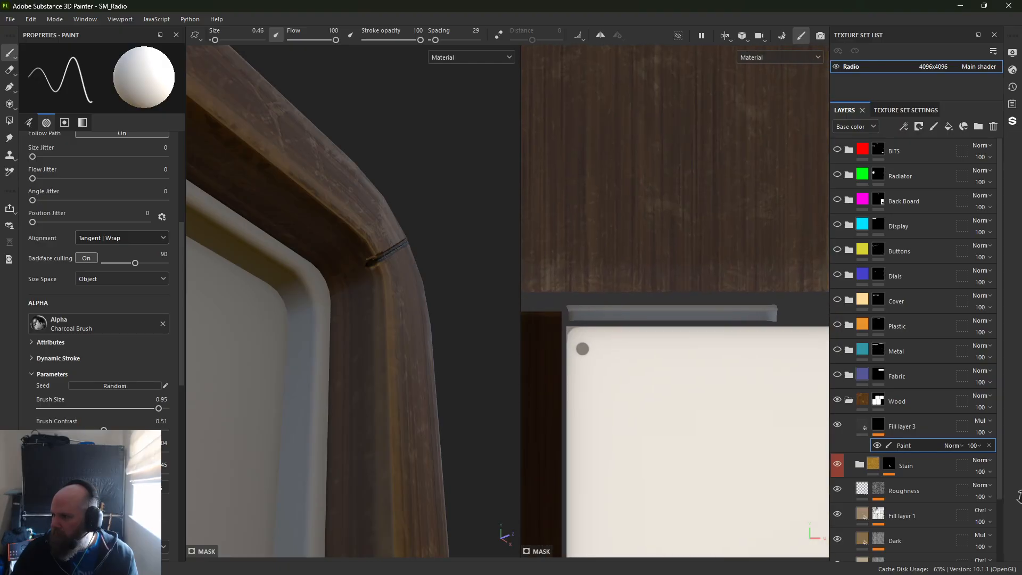
pyautogui.keyDown('alt'); pyautogui.moveTo(718, 351); pyautogui.dragTo(986, 281, button='middle'); pyautogui.keyUp('alt')
pyautogui.keyDown('alt'); pyautogui.moveTo(630, 271); pyautogui.dragTo(588, 223, button='right'); pyautogui.keyUp('alt')
pyautogui.keyDown('alt'); pyautogui.moveTo(495, 223); pyautogui.dragTo(471, 249); pyautogui.keyUp('alt')
pyautogui.keyDown('alt'); pyautogui.moveTo(714, 381); pyautogui.dragTo(725, 17, button='middle'); pyautogui.keyUp('alt')
pyautogui.keyDown('alt'); pyautogui.moveTo(599, 193); pyautogui.dragTo(917, 363, button='right'); pyautogui.keyUp('alt')
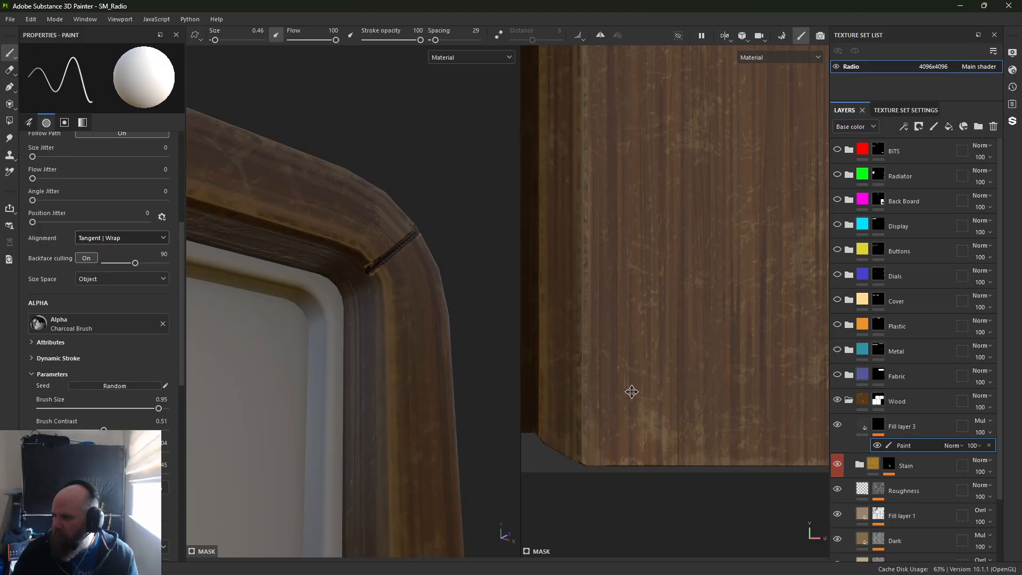
pyautogui.keyDown('alt'); pyautogui.moveTo(632, 392); pyautogui.dragTo(724, 282, button='middle'); pyautogui.keyUp('alt')
pyautogui.keyDown('alt'); pyautogui.moveTo(725, 282); pyautogui.dragTo(567, 184, button='right'); pyautogui.keyUp('alt')
pyautogui.keyDown('alt'); pyautogui.moveTo(719, 128); pyautogui.dragTo(919, 484, button='middle'); pyautogui.keyUp('alt')
pyautogui.keyDown('alt'); pyautogui.moveTo(658, 346); pyautogui.dragTo(433, 509, button='middle'); pyautogui.keyUp('alt')
pyautogui.keyDown('alt'); pyautogui.moveTo(585, 142); pyautogui.dragTo(702, 242, button='middle'); pyautogui.keyUp('alt')
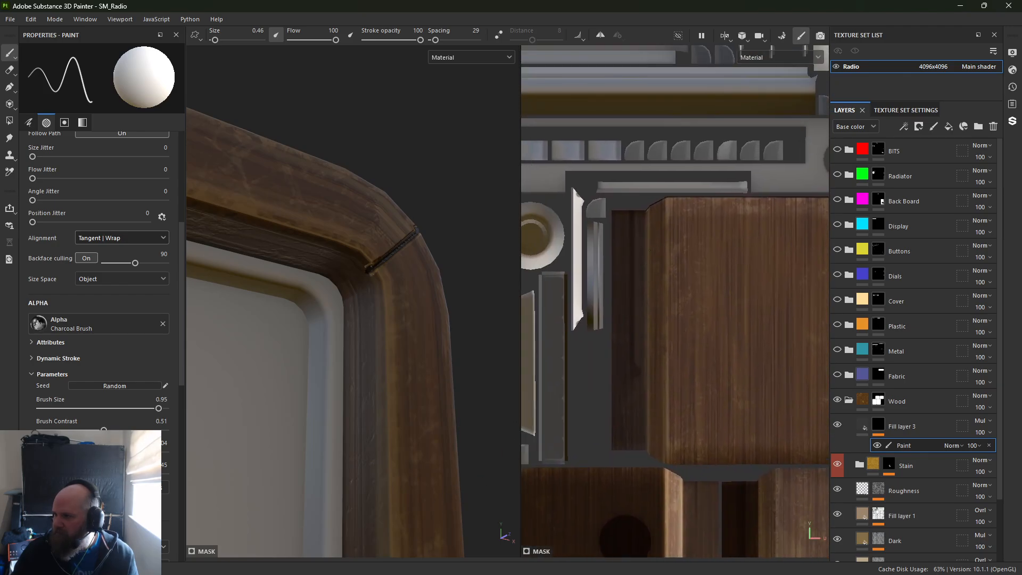
pyautogui.keyDown('alt'); pyautogui.moveTo(702, 243); pyautogui.dragTo(1019, 330, button='right'); pyautogui.keyUp('alt')
pyautogui.keyDown('alt'); pyautogui.moveTo(686, 239); pyautogui.dragTo(686, 244, button='middle'); pyautogui.keyUp('alt')
pyautogui.keyDown('alt'); pyautogui.moveTo(621, 141); pyautogui.dragTo(706, 217, button='middle'); pyautogui.keyUp('alt')
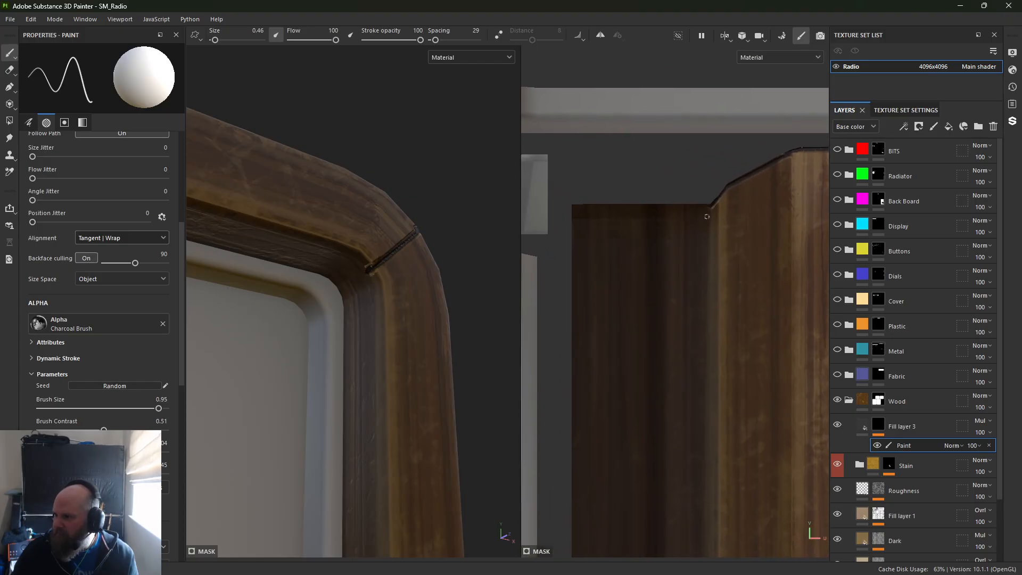
pyautogui.keyDown('shift'); pyautogui.click(546, 204); pyautogui.keyUp('shift')
# Paint straight mask lines across the frame corner and its inner lip at the opposite end of the seam
pyautogui.keyDown('alt'); pyautogui.moveTo(338, 292); pyautogui.dragTo(406, 313, button='right'); pyautogui.keyUp('alt')
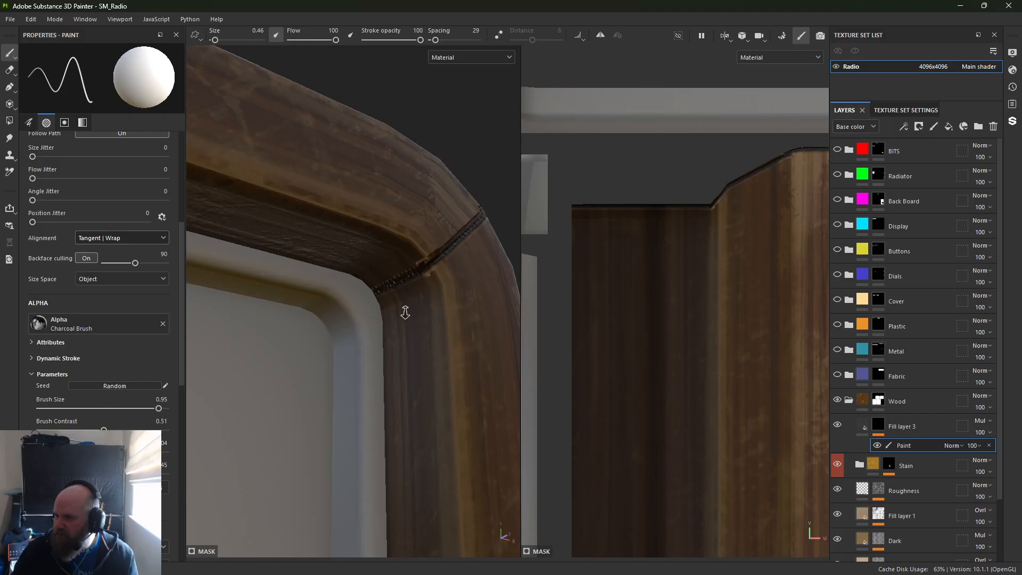
pyautogui.keyDown('alt'); pyautogui.moveTo(406, 312); pyautogui.dragTo(481, 303); pyautogui.keyUp('alt')
pyautogui.keyDown('alt'); pyautogui.moveTo(481, 304); pyautogui.dragTo(388, 287, button='middle'); pyautogui.keyUp('alt')
pyautogui.keyDown('alt'); pyautogui.moveTo(389, 287); pyautogui.dragTo(420, 276); pyautogui.keyUp('alt')
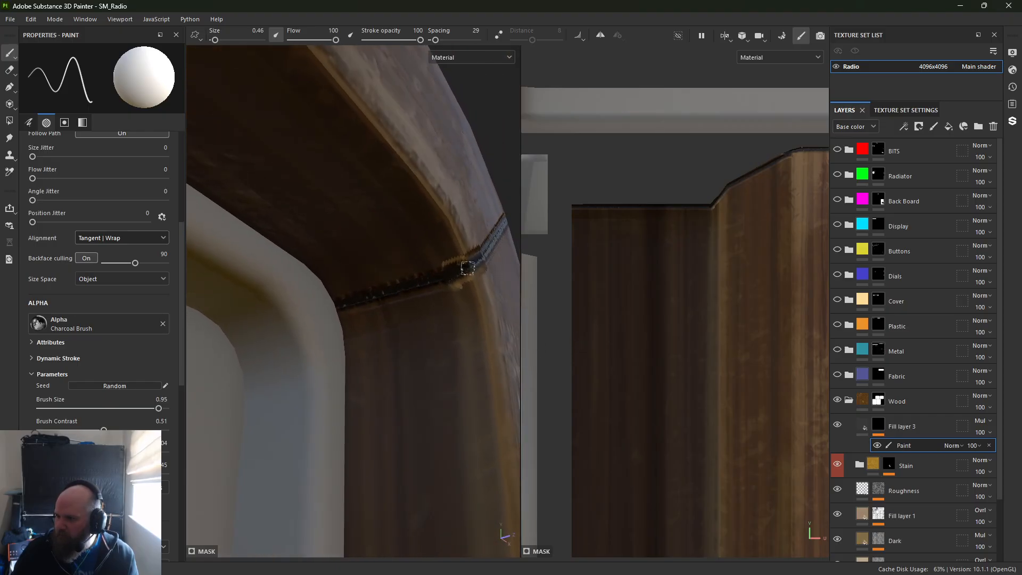
pyautogui.keyDown('alt'); pyautogui.moveTo(341, 306); pyautogui.dragTo(391, 379); pyautogui.keyUp('alt')
pyautogui.keyDown('alt'); pyautogui.moveTo(392, 379); pyautogui.dragTo(332, 349, button='right'); pyautogui.keyUp('alt')
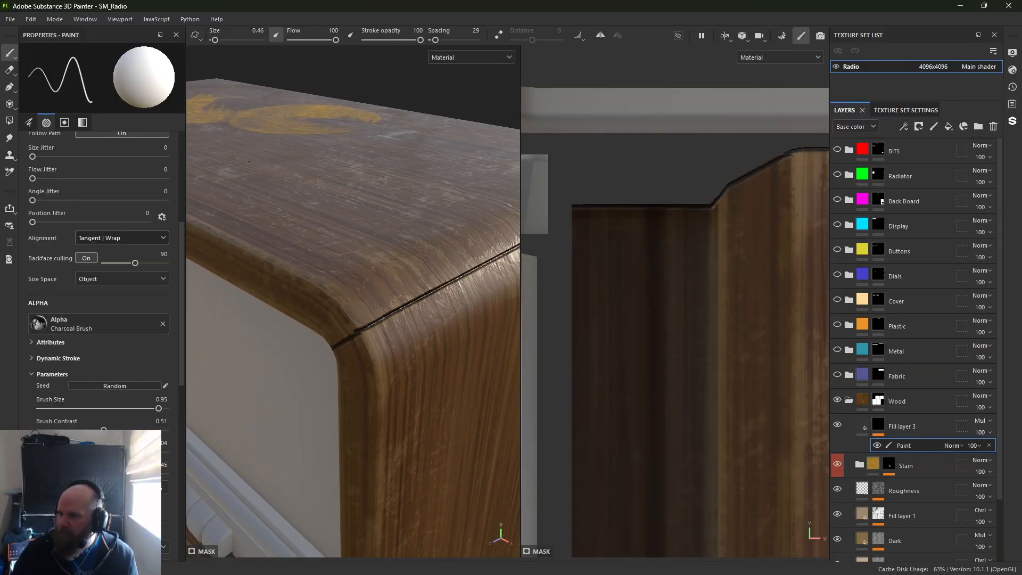
pyautogui.keyDown('alt'); pyautogui.moveTo(333, 349); pyautogui.dragTo(437, 282); pyautogui.keyUp('alt')
pyautogui.keyDown('alt'); pyautogui.moveTo(437, 282); pyautogui.dragTo(727, 82, button='middle'); pyautogui.keyUp('alt')
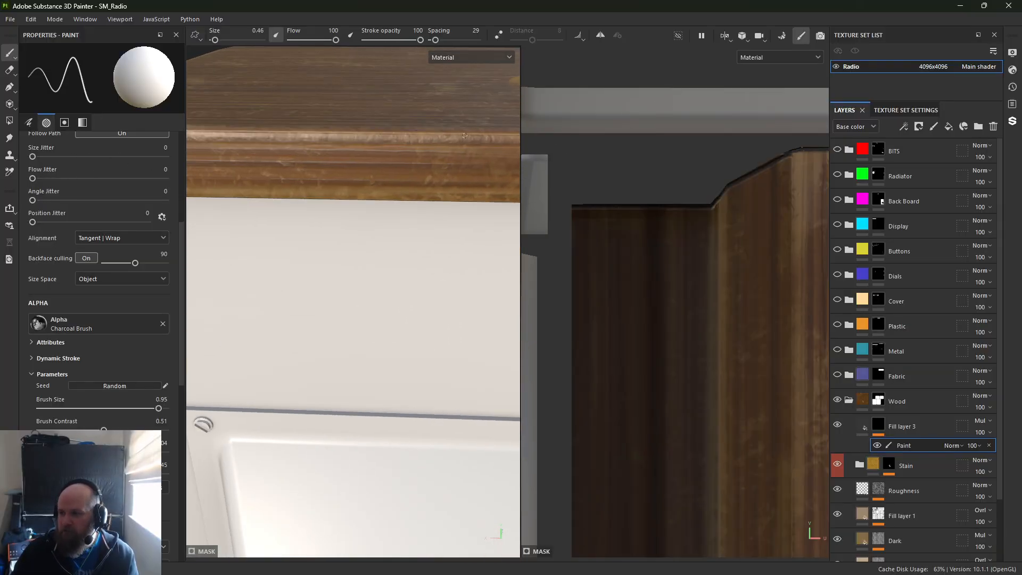
pyautogui.keyDown('alt'); pyautogui.moveTo(465, 136); pyautogui.dragTo(327, 197); pyautogui.keyUp('alt')
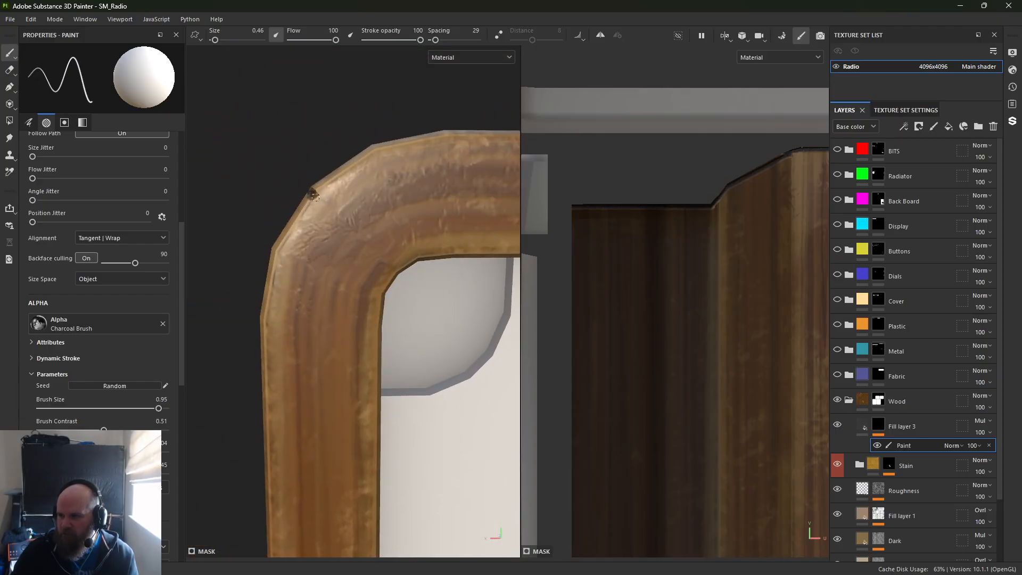
pyautogui.keyDown('shift'); pyautogui.click(399, 278); pyautogui.keyUp('shift')
pyautogui.moveTo(399, 277)
pyautogui.keyDown('alt'); pyautogui.mouseDown()
pyautogui.moveTo(331, 247)
pyautogui.moveTo(418, 342)
pyautogui.moveTo(305, 275)
pyautogui.mouseUp(); pyautogui.keyUp('alt')
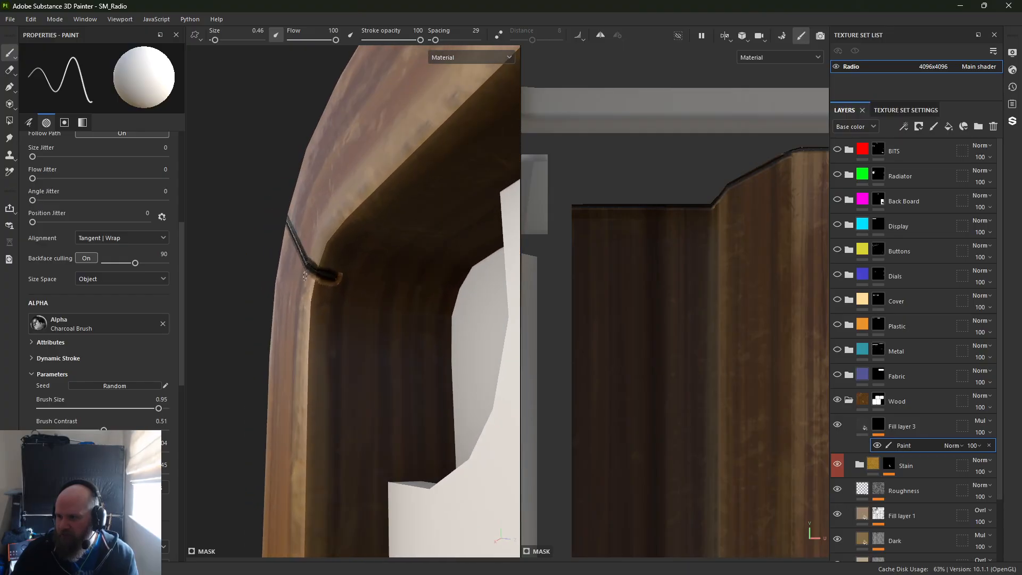
pyautogui.keyDown('shift'); pyautogui.click(481, 293); pyautogui.keyUp('shift')
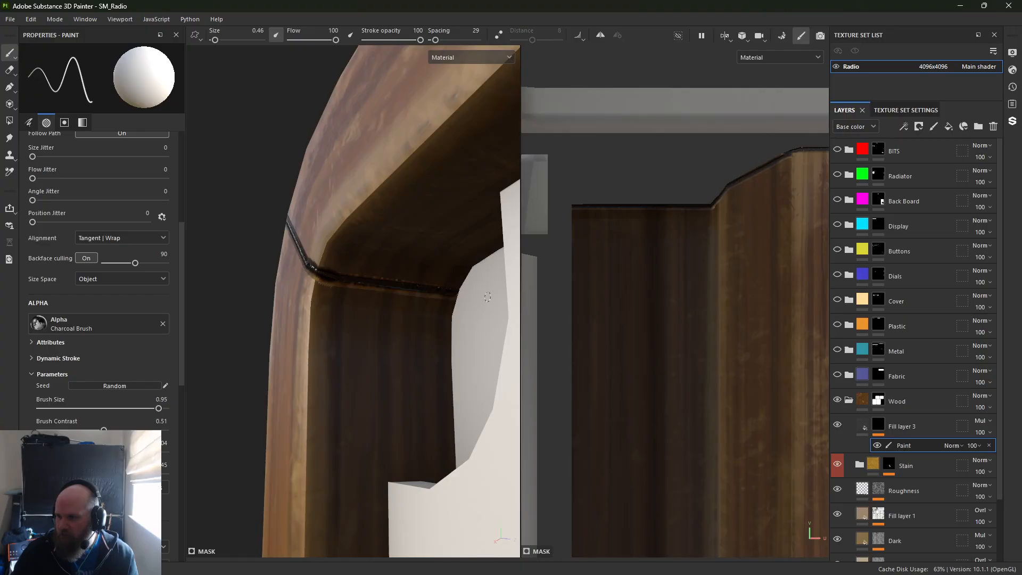
# Set Fill layer 3's roughness to 1 and its height to about -0.51 to soften the carved seam
pyautogui.moveTo(481, 292)
pyautogui.keyDown('alt'); pyautogui.mouseDown()
pyautogui.moveTo(212, 227)
pyautogui.moveTo(479, 245)
pyautogui.moveTo(573, 295)
pyautogui.moveTo(336, 242)
pyautogui.moveTo(297, 206)
pyautogui.moveTo(422, 206)
pyautogui.moveTo(432, 155)
pyautogui.moveTo(449, 388)
pyautogui.moveTo(347, 333)
pyautogui.mouseUp(); pyautogui.keyUp('alt')
pyautogui.keyDown('alt'); pyautogui.moveTo(347, 333); pyautogui.dragTo(426, 368, button='right'); pyautogui.keyUp('alt')
pyautogui.keyDown('alt'); pyautogui.moveTo(426, 368); pyautogui.dragTo(375, 362); pyautogui.keyUp('alt')
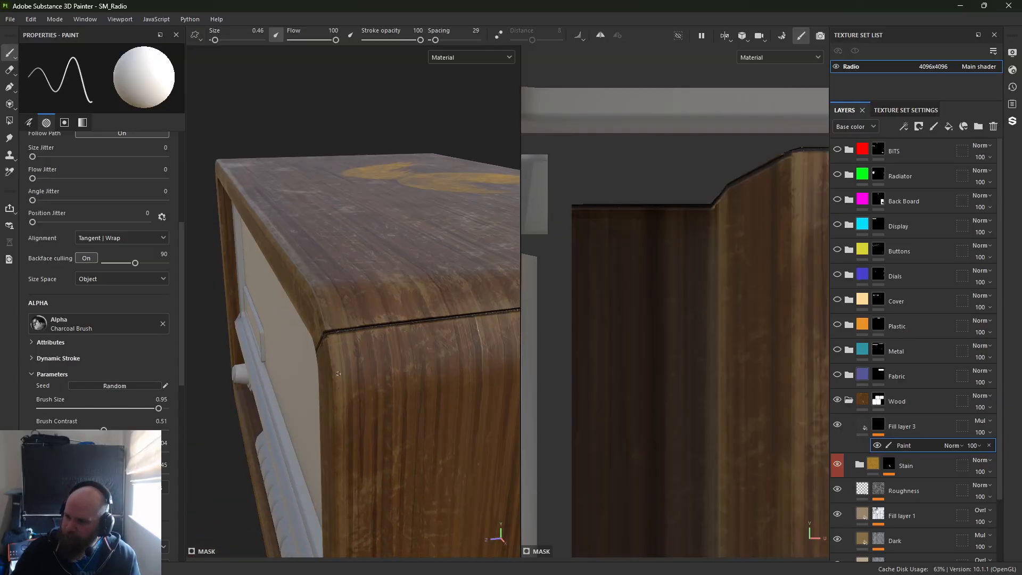
pyautogui.keyDown('alt'); pyautogui.moveTo(375, 363); pyautogui.dragTo(438, 396, button='right'); pyautogui.keyUp('alt')
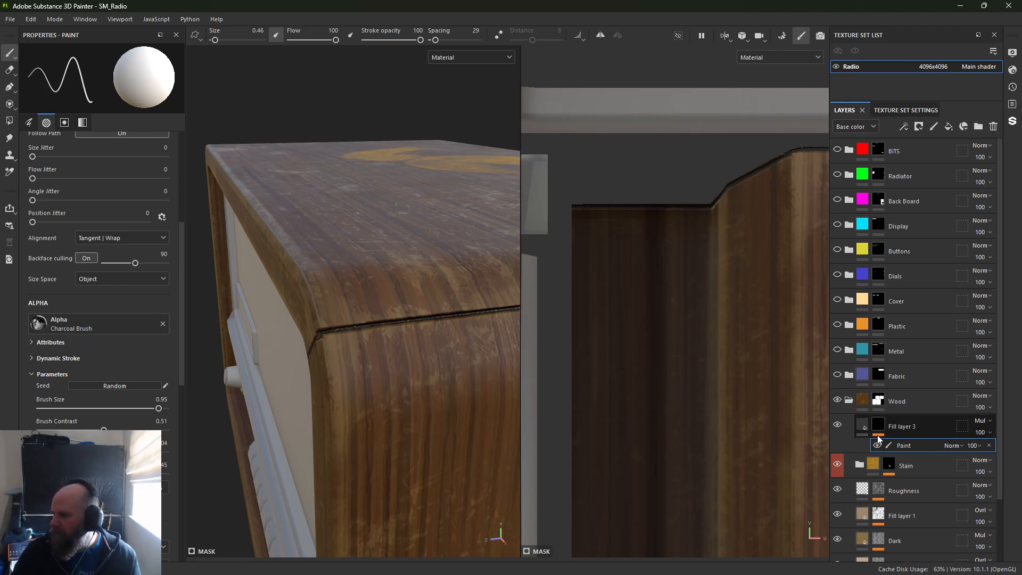
pyautogui.click(864, 426)
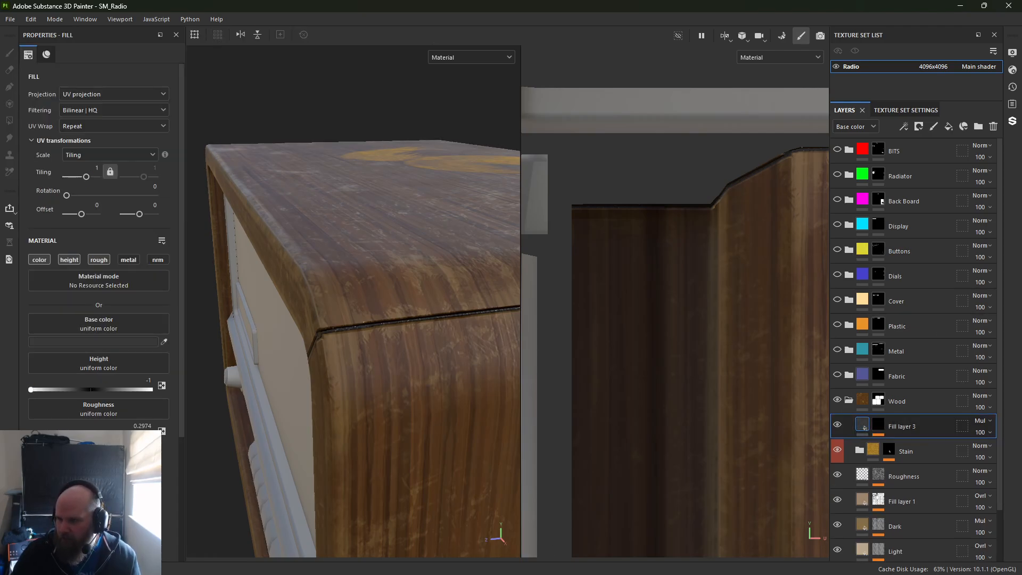
pyautogui.moveTo(67, 435); pyautogui.dragTo(350, 441)
pyautogui.keyDown('alt'); pyautogui.moveTo(378, 372); pyautogui.dragTo(405, 365); pyautogui.keyUp('alt')
pyautogui.moveTo(30, 390); pyautogui.dragTo(78, 386)
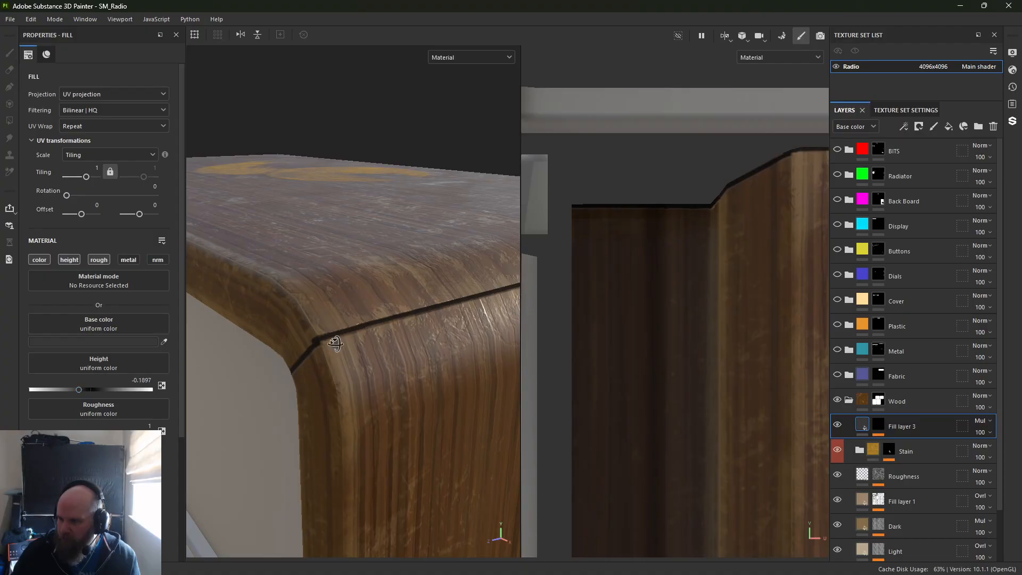
pyautogui.keyDown('alt'); pyautogui.moveTo(336, 344); pyautogui.dragTo(256, 373); pyautogui.keyUp('alt')
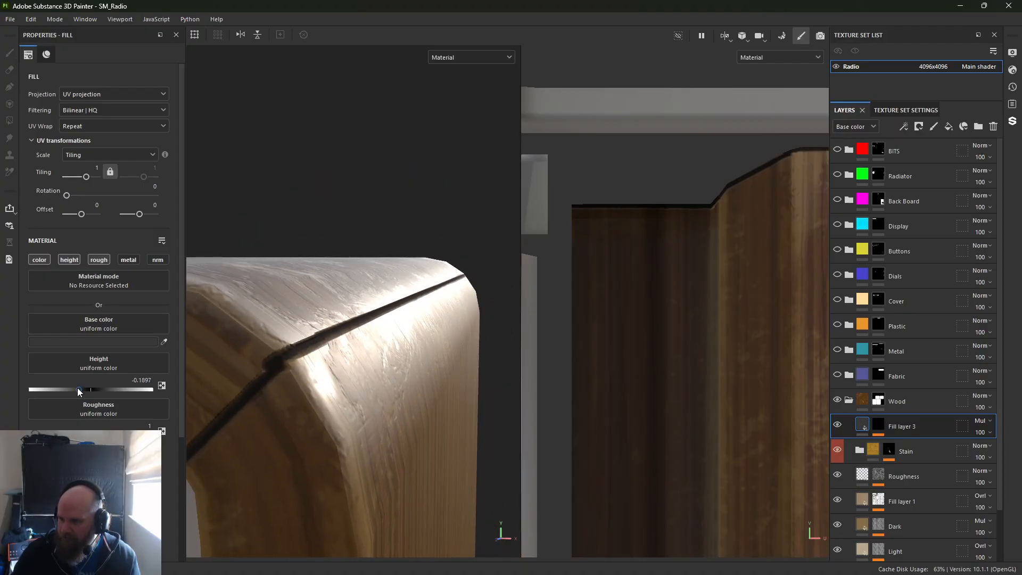
pyautogui.moveTo(78, 387); pyautogui.dragTo(59, 398)
pyautogui.moveTo(348, 385)
pyautogui.keyDown('alt'); pyautogui.mouseDown()
pyautogui.moveTo(261, 382)
pyautogui.moveTo(326, 344)
pyautogui.mouseUp(); pyautogui.keyUp('alt')
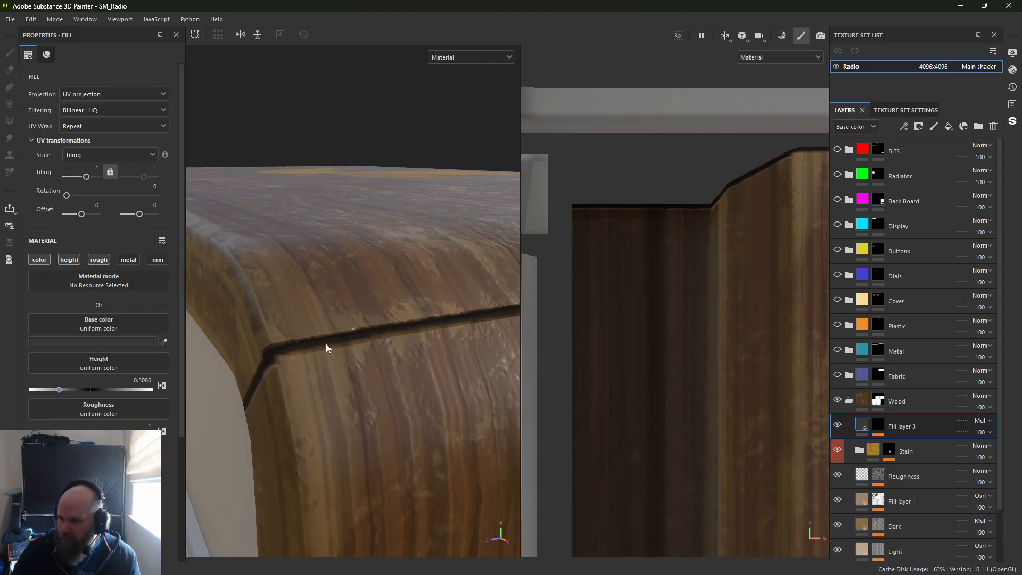
# Add a Bevel filter to Fill layer 3's mask
pyautogui.click(877, 425)
pyautogui.rightClick(879, 424)
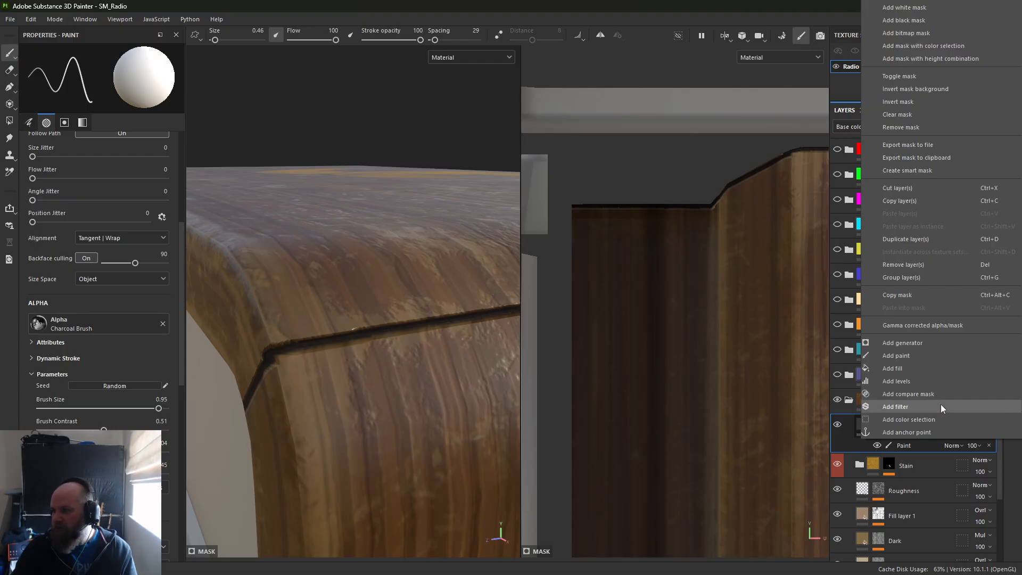
pyautogui.click(912, 406)
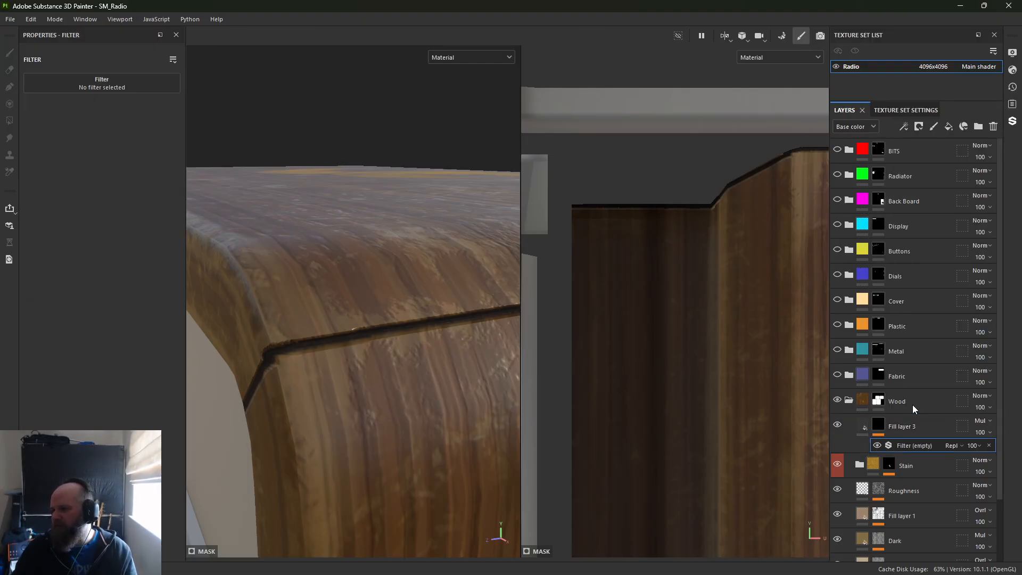
pyautogui.click(104, 84)
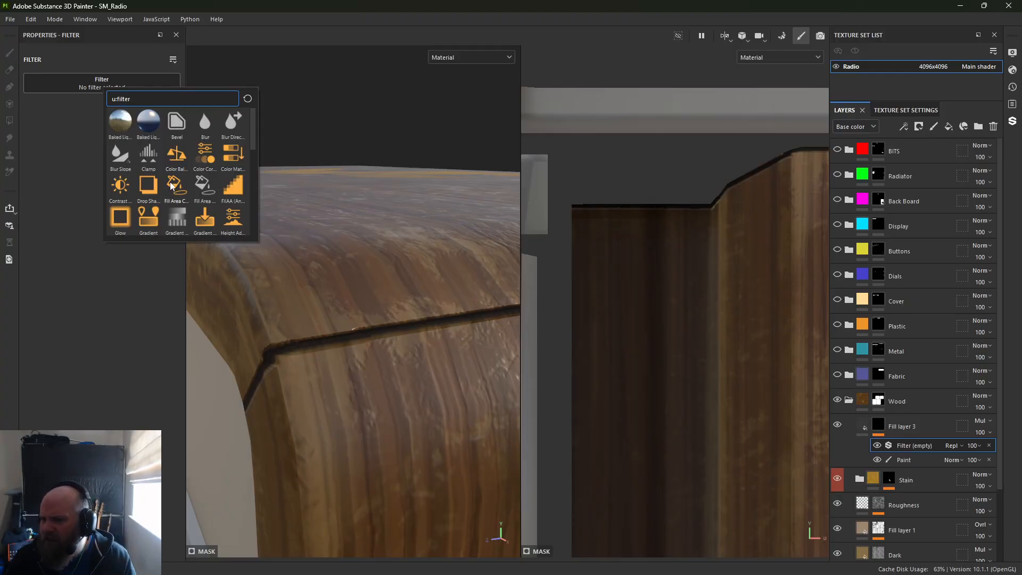
pyautogui.click(177, 121)
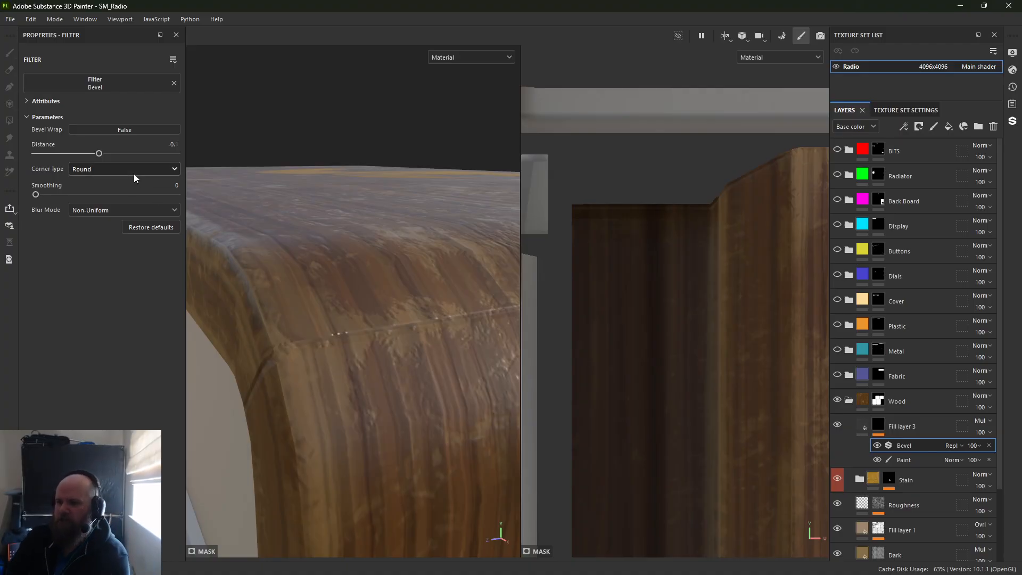
# Set the Bevel filter's Distance to 0.0076 and Smoothing to 0.15, comparing corner types and keeping Round
pyautogui.moveTo(98, 154)
pyautogui.mouseDown()
pyautogui.moveTo(84, 155)
pyautogui.moveTo(106, 154)
pyautogui.mouseUp()
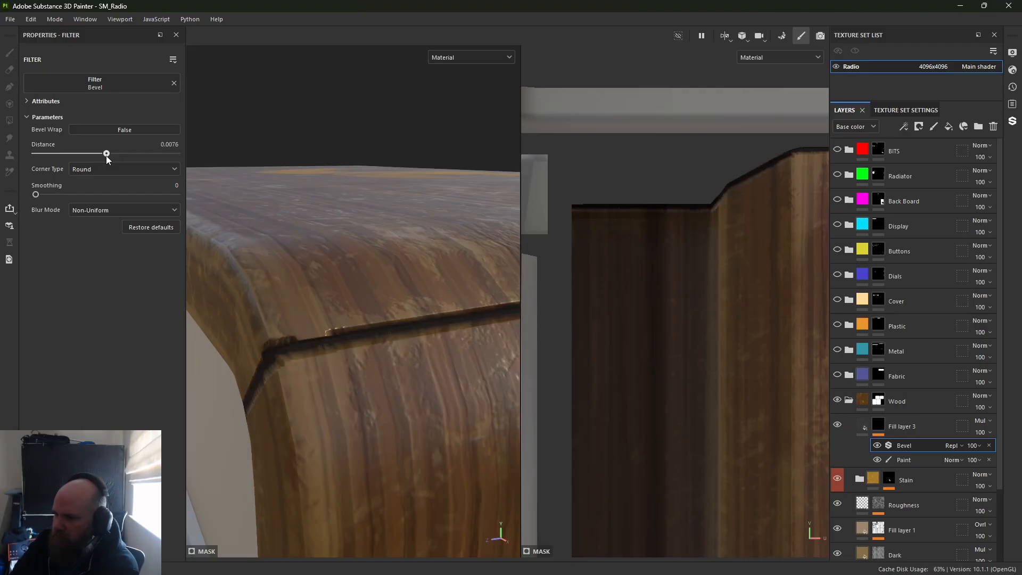
pyautogui.click(104, 169)
pyautogui.click(102, 193)
pyautogui.click(99, 170)
pyautogui.click(92, 182)
pyautogui.moveTo(36, 195)
pyautogui.mouseDown()
pyautogui.moveTo(70, 196)
pyautogui.moveTo(39, 194)
pyautogui.mouseUp()
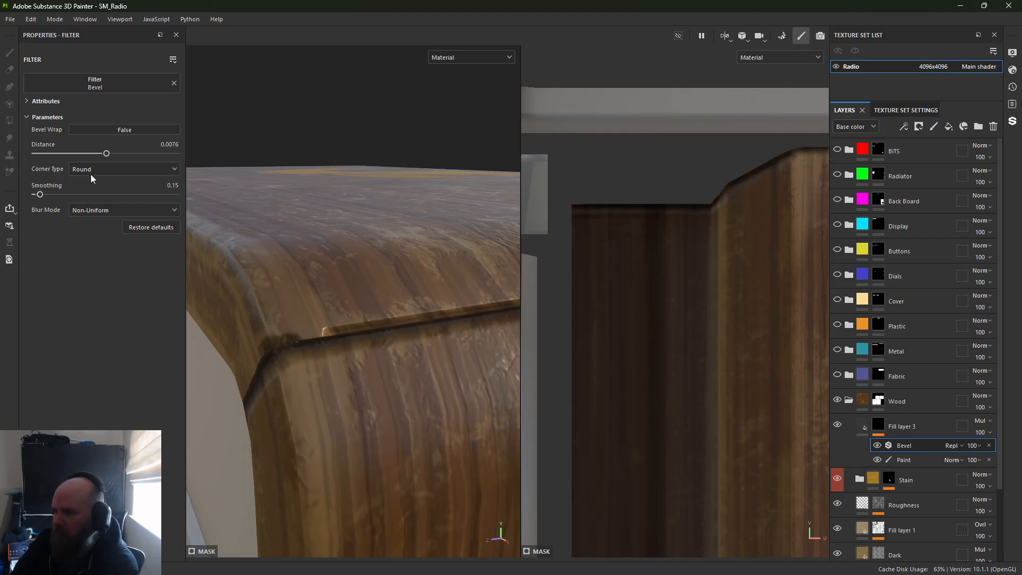
# Examine the bevelled seam along the cabinet's side edge and the matching wood island borders in the UV layout
pyautogui.scroll(-6, 270, 205)
pyautogui.keyDown('alt'); pyautogui.moveTo(271, 204); pyautogui.dragTo(339, 207); pyautogui.keyUp('alt')
pyautogui.keyDown('alt'); pyautogui.moveTo(340, 206); pyautogui.dragTo(411, 272, button='right'); pyautogui.keyUp('alt')
pyautogui.keyDown('alt'); pyautogui.moveTo(411, 273); pyautogui.dragTo(349, 261); pyautogui.keyUp('alt')
pyautogui.click(236, 235)
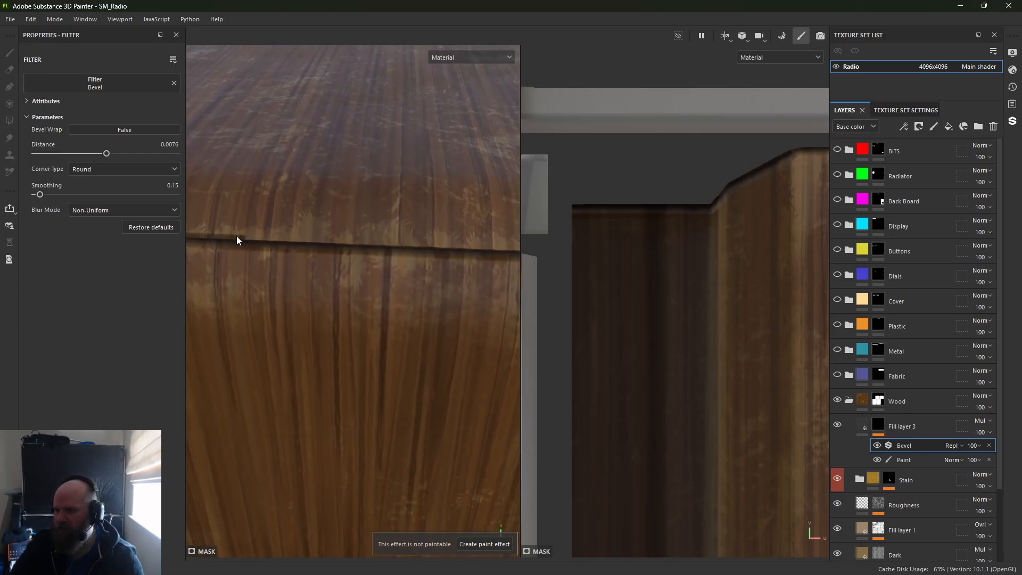
pyautogui.keyDown('alt'); pyautogui.moveTo(705, 319); pyautogui.dragTo(628, 290, button='right'); pyautogui.keyUp('alt')
pyautogui.keyDown('alt'); pyautogui.moveTo(629, 290); pyautogui.dragTo(630, 77, button='middle'); pyautogui.keyUp('alt')
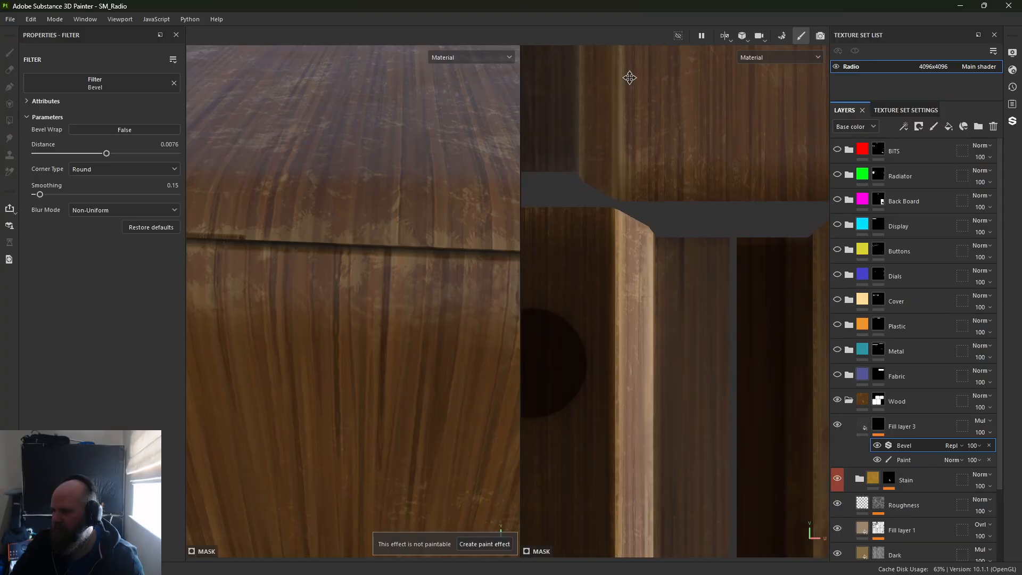
pyautogui.keyDown('alt'); pyautogui.moveTo(749, 227); pyautogui.dragTo(718, 62, button='middle'); pyautogui.keyUp('alt')
pyautogui.keyDown('alt'); pyautogui.moveTo(725, 224); pyautogui.dragTo(623, 208, button='right'); pyautogui.keyUp('alt')
pyautogui.keyDown('alt'); pyautogui.moveTo(744, 427); pyautogui.dragTo(609, 216, button='middle'); pyautogui.keyUp('alt')
pyautogui.keyDown('alt'); pyautogui.moveTo(608, 216); pyautogui.dragTo(683, 240, button='right'); pyautogui.keyUp('alt')
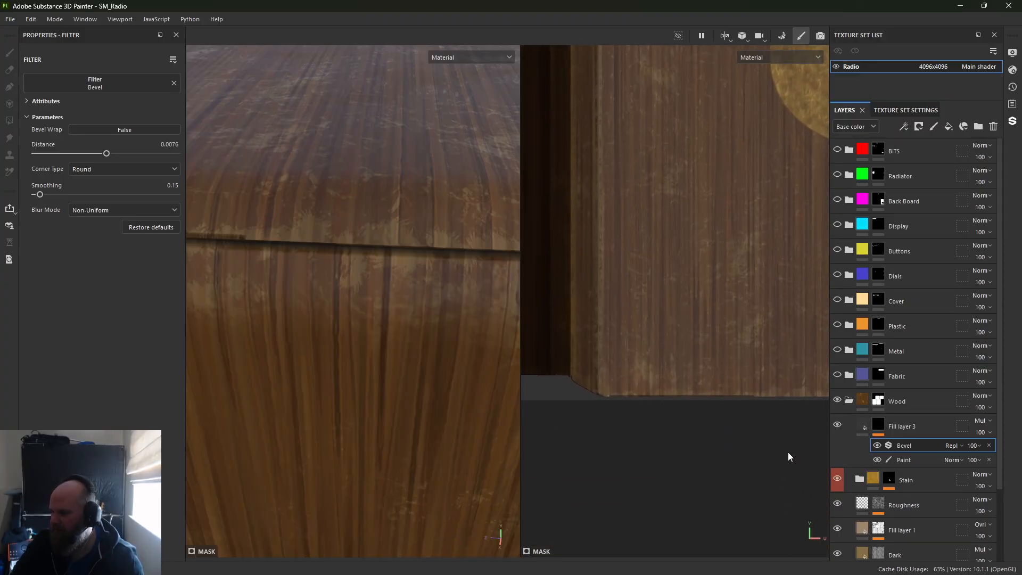
# Paint two freehand test curves on the cabinet's top using the mask's Paint effect, comparing them with Bevel off and on
pyautogui.click(930, 462)
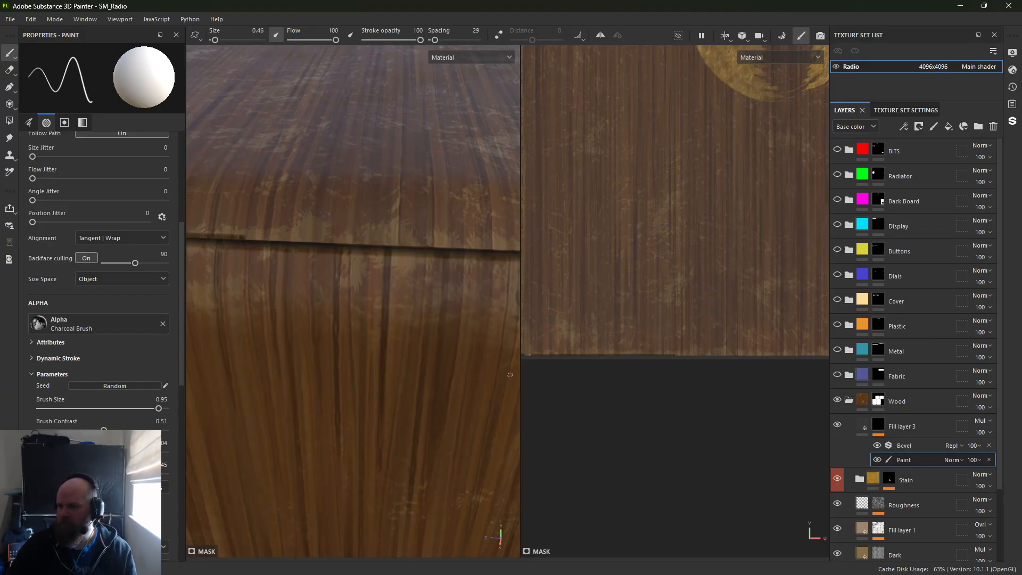
pyautogui.keyDown('alt'); pyautogui.moveTo(368, 205); pyautogui.dragTo(349, 264); pyautogui.keyUp('alt')
pyautogui.keyDown('alt'); pyautogui.moveTo(350, 265); pyautogui.dragTo(459, 540, button='middle'); pyautogui.keyUp('alt')
pyautogui.moveTo(396, 300)
pyautogui.mouseDown()
pyautogui.moveTo(325, 355)
pyautogui.moveTo(375, 215)
pyautogui.moveTo(256, 174)
pyautogui.mouseUp()
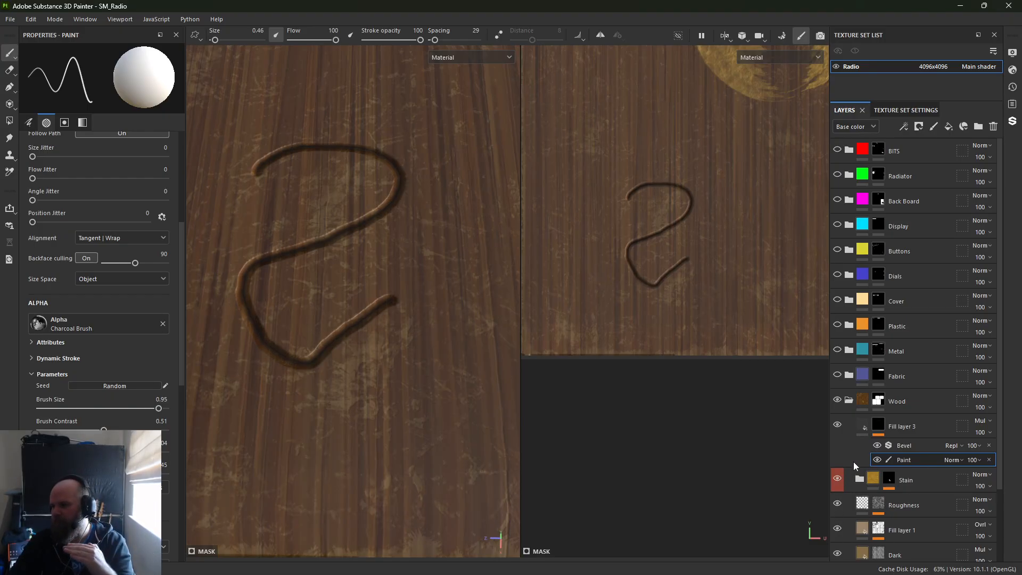
pyautogui.click(877, 445)
pyautogui.click(877, 445)
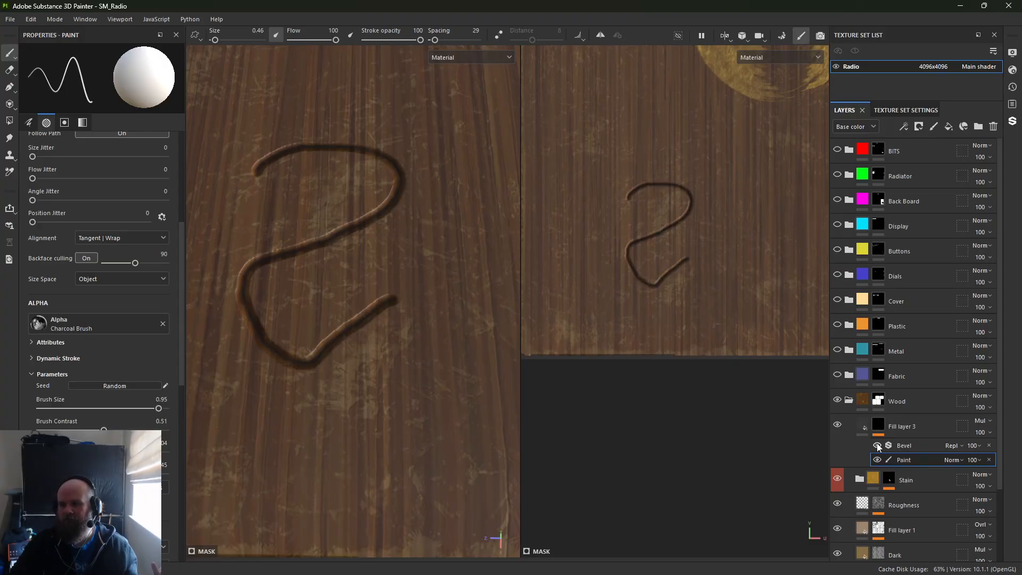
pyautogui.moveTo(472, 366)
pyautogui.mouseDown()
pyautogui.moveTo(375, 477)
pyautogui.moveTo(436, 280)
pyautogui.moveTo(376, 245)
pyautogui.mouseUp()
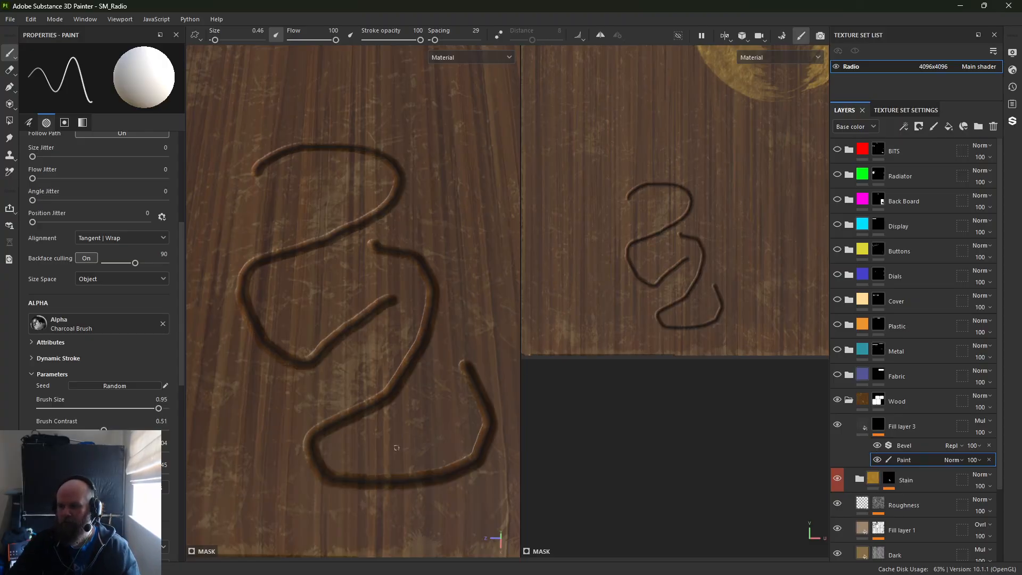
# Undo the freehand test curves painted on the cabinet's top
pyautogui.hotkey('ctrl', 'z')
pyautogui.hotkey('ctrl', 'z')
pyautogui.keyDown('alt'); pyautogui.moveTo(410, 456); pyautogui.dragTo(341, 200, button='middle'); pyautogui.keyUp('alt')
pyautogui.keyDown('alt'); pyautogui.moveTo(340, 201); pyautogui.dragTo(342, 167); pyautogui.keyUp('alt')
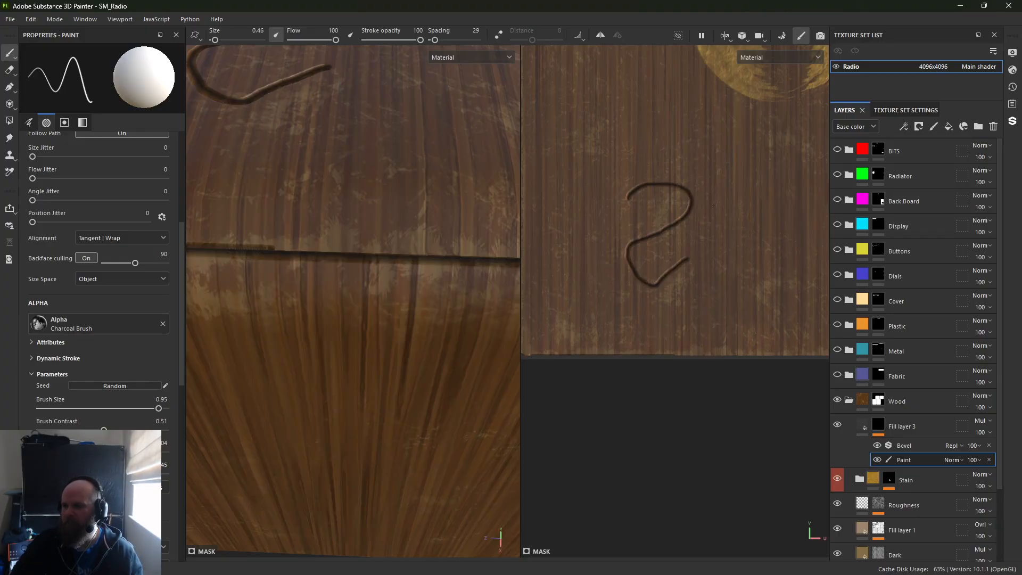
pyautogui.hotkey('ctrl', 'z')
# Set the Radio texture set's size to 2048
pyautogui.click(906, 111)
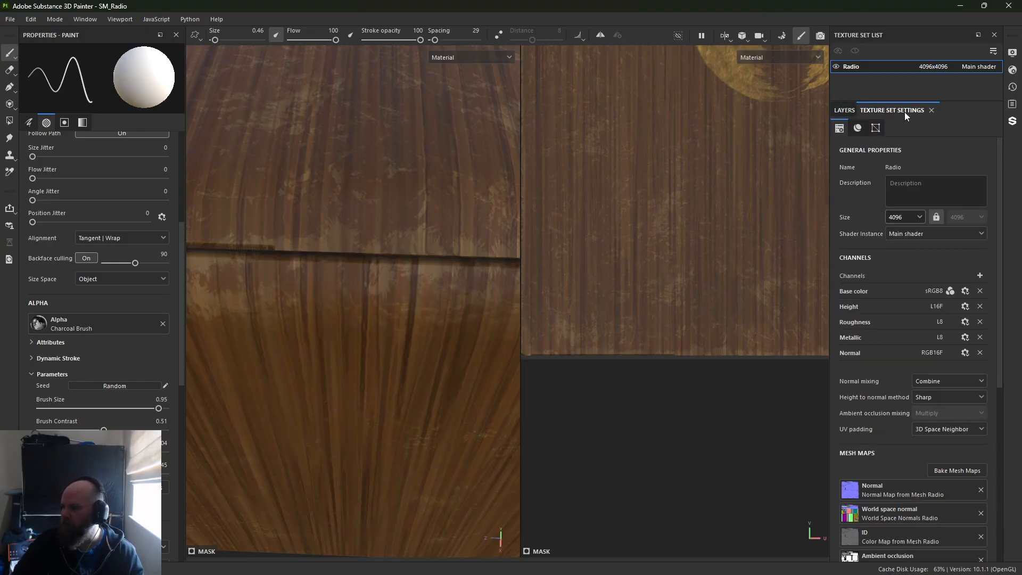
pyautogui.click(902, 219)
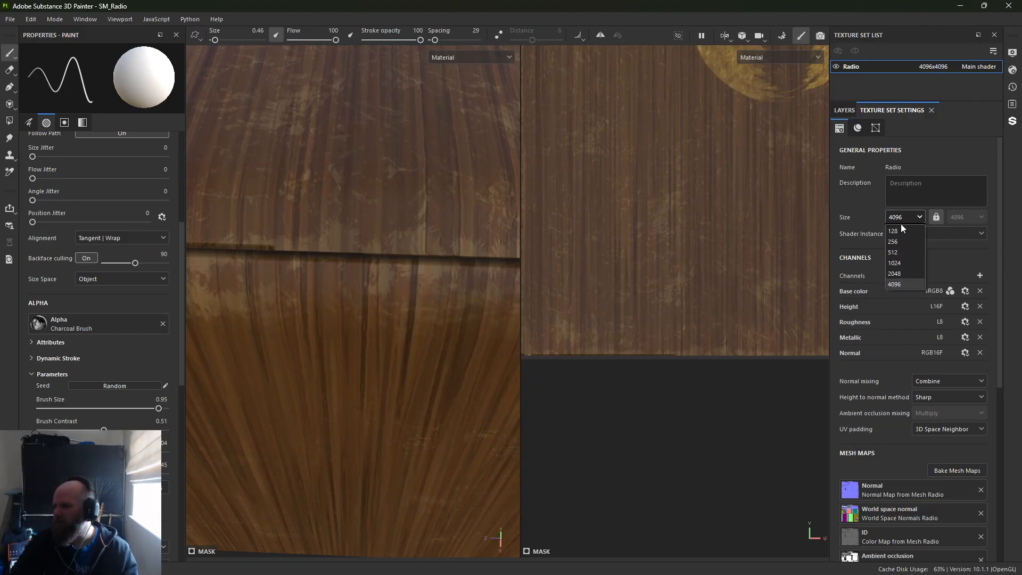
pyautogui.click(899, 269)
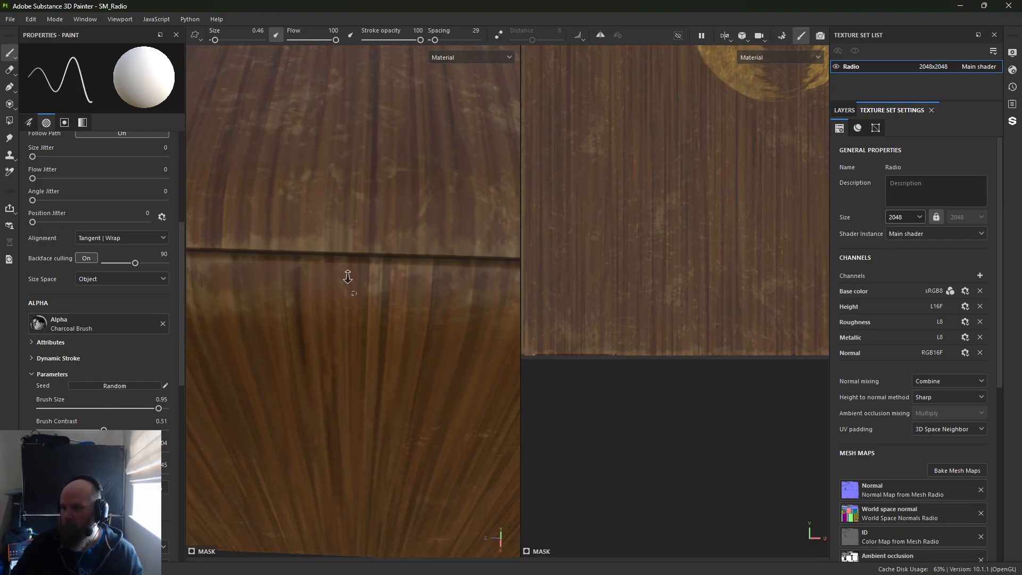
# Paint straight white seam strokes along the angled lower corner of the wood island in the UV layout
pyautogui.keyDown('alt'); pyautogui.moveTo(348, 277); pyautogui.dragTo(218, 151, button='right'); pyautogui.keyUp('alt')
pyautogui.keyDown('alt'); pyautogui.moveTo(308, 226); pyautogui.dragTo(349, 216, button='middle'); pyautogui.keyUp('alt')
pyautogui.keyDown('alt'); pyautogui.moveTo(349, 216); pyautogui.dragTo(375, 242, button='right'); pyautogui.keyUp('alt')
pyautogui.keyDown('alt'); pyautogui.moveTo(709, 322); pyautogui.dragTo(661, 298, button='right'); pyautogui.keyUp('alt')
pyautogui.keyDown('alt'); pyautogui.moveTo(660, 299); pyautogui.dragTo(1017, 294, button='middle'); pyautogui.keyUp('alt')
pyautogui.keyDown('alt'); pyautogui.moveTo(709, 328); pyautogui.dragTo(602, 332, button='middle'); pyautogui.keyUp('alt')
pyautogui.scroll(-3, 639, 320)
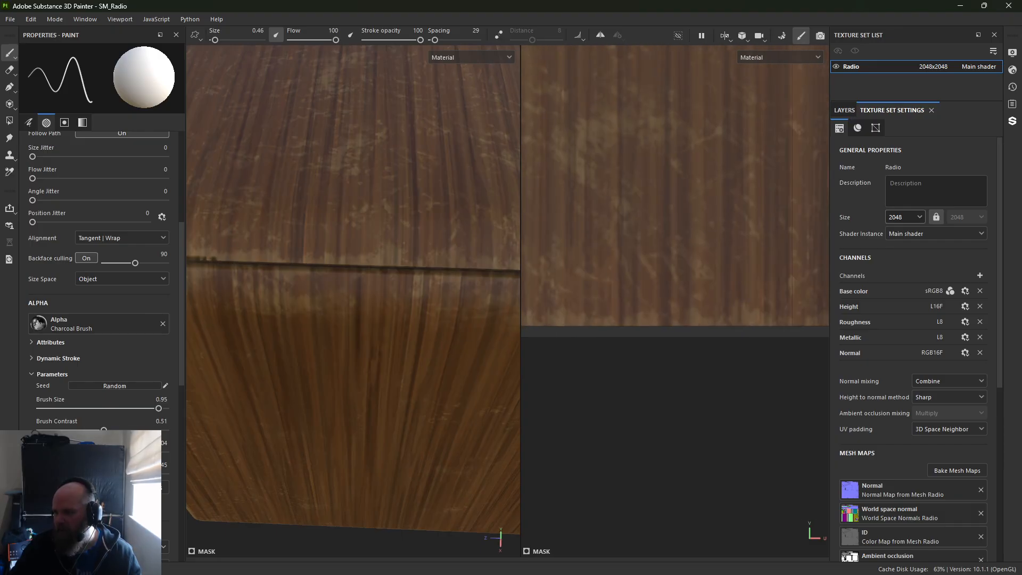
pyautogui.keyDown('alt'); pyautogui.moveTo(798, 292); pyautogui.dragTo(549, 292, button='middle'); pyautogui.keyUp('alt')
pyautogui.keyDown('alt'); pyautogui.moveTo(681, 339); pyautogui.dragTo(792, 327, button='middle'); pyautogui.keyUp('alt')
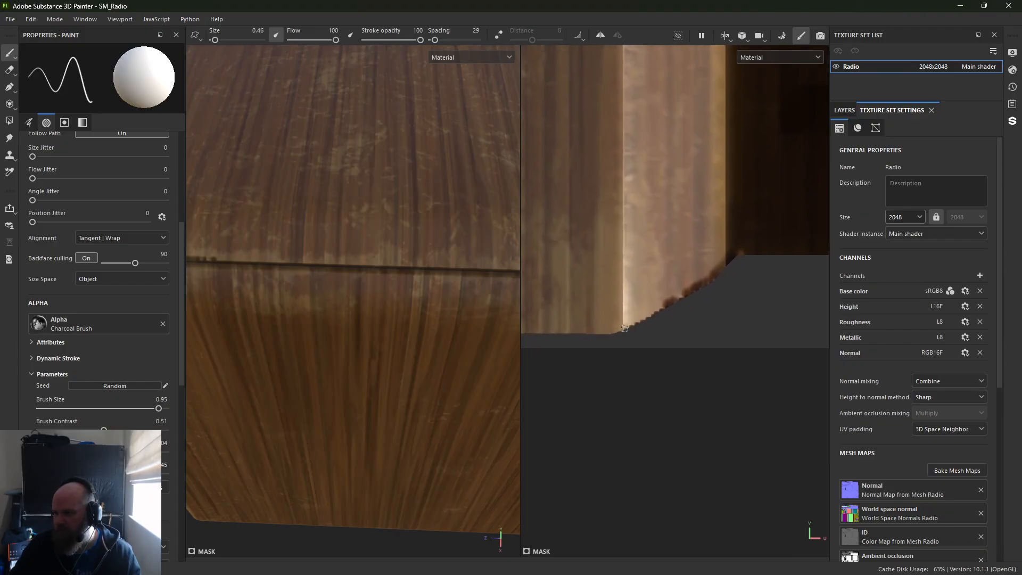
pyautogui.press('shift')
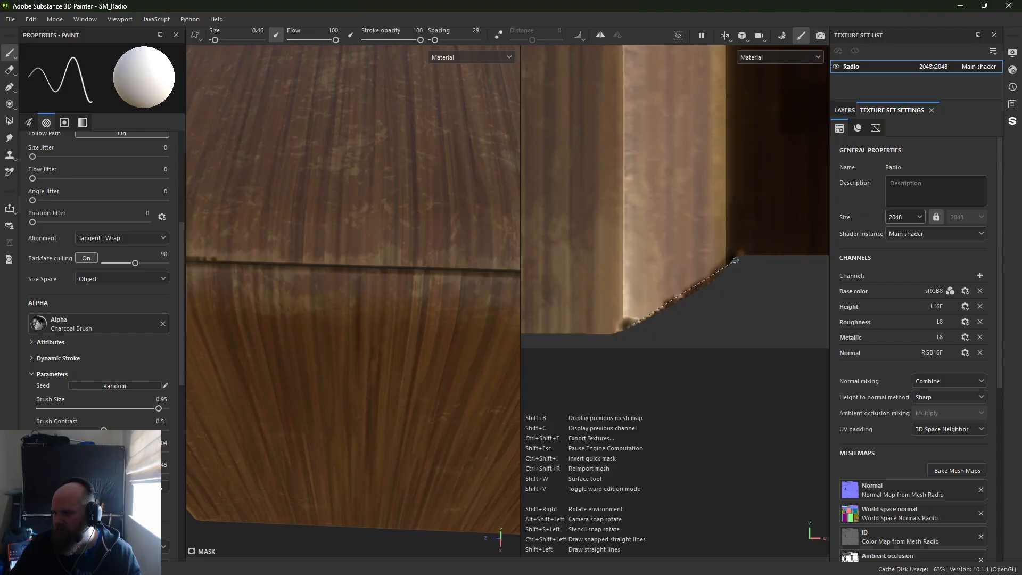
pyautogui.keyDown('shift'); pyautogui.click(735, 261); pyautogui.keyUp('shift')
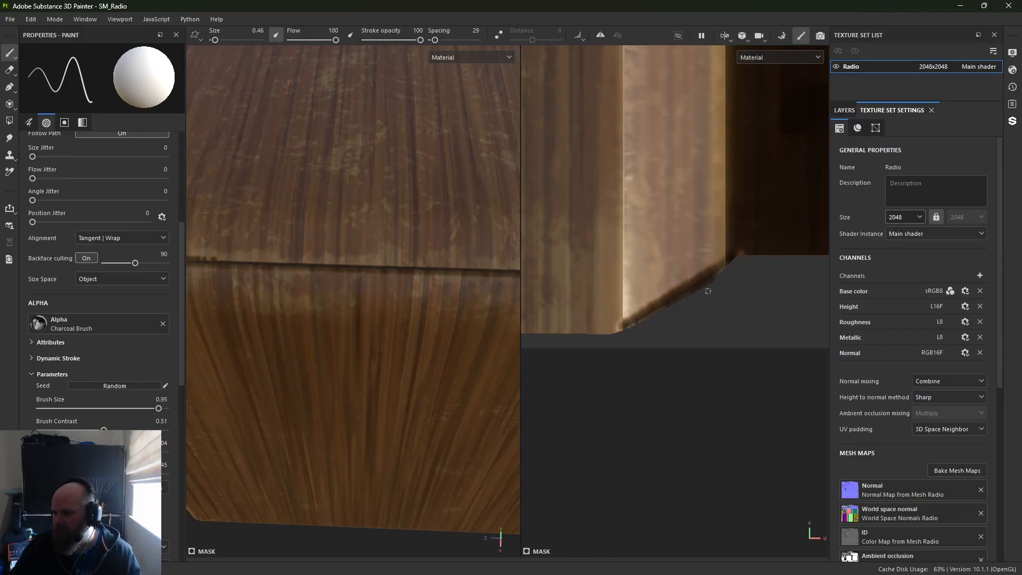
pyautogui.keyDown('shift'); pyautogui.click(589, 344); pyautogui.keyUp('shift')
# Extend the seam with a straight stroke along the wood island's lower border and touch up its inner edge with short black strokes
pyautogui.keyDown('alt'); pyautogui.moveTo(612, 349); pyautogui.dragTo(815, 323, button='middle'); pyautogui.keyUp('alt')
pyautogui.moveTo(639, 318)
pyautogui.keyDown('alt'); pyautogui.mouseDown(button='middle')
pyautogui.moveTo(745, 310)
pyautogui.moveTo(698, 302)
pyautogui.moveTo(730, 297)
pyautogui.mouseUp(button='middle'); pyautogui.keyUp('alt')
pyautogui.click(623, 303)
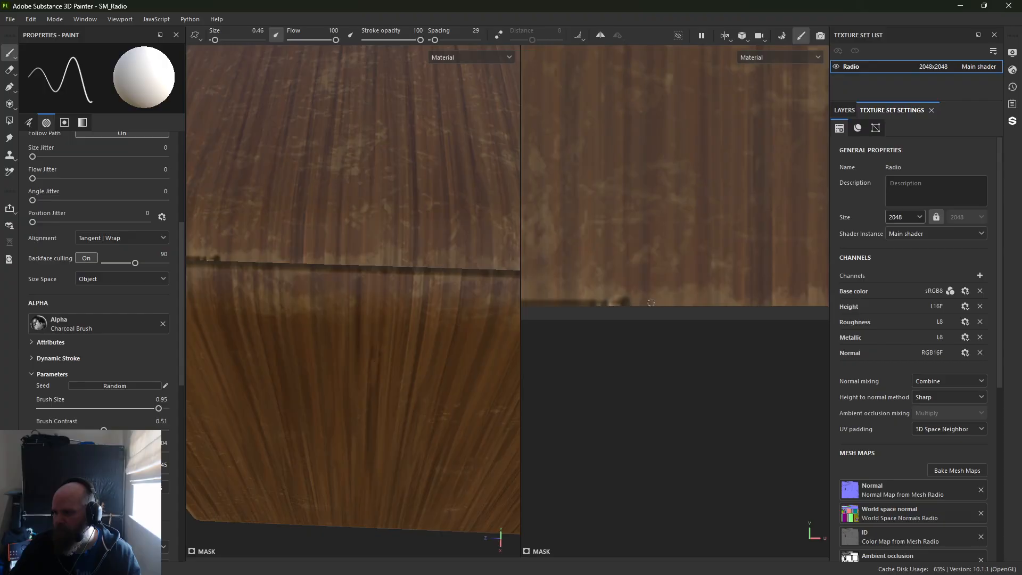
pyautogui.keyDown('shift'); pyautogui.click(751, 304); pyautogui.keyUp('shift')
pyautogui.keyDown('alt'); pyautogui.moveTo(668, 306); pyautogui.dragTo(459, 300, button='middle'); pyautogui.keyUp('alt')
pyautogui.scroll(2, 642, 303)
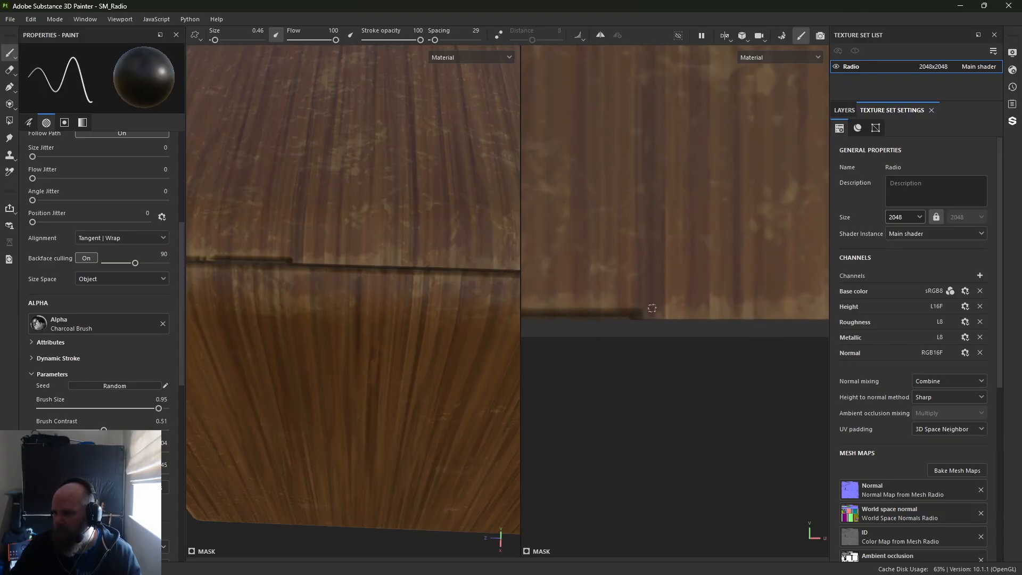
pyautogui.moveTo(572, 309)
pyautogui.mouseDown()
pyautogui.moveTo(556, 309)
pyautogui.moveTo(642, 309)
pyautogui.moveTo(601, 311)
pyautogui.mouseUp()
pyautogui.keyDown('alt'); pyautogui.moveTo(597, 311); pyautogui.dragTo(714, 306, button='middle'); pyautogui.keyUp('alt')
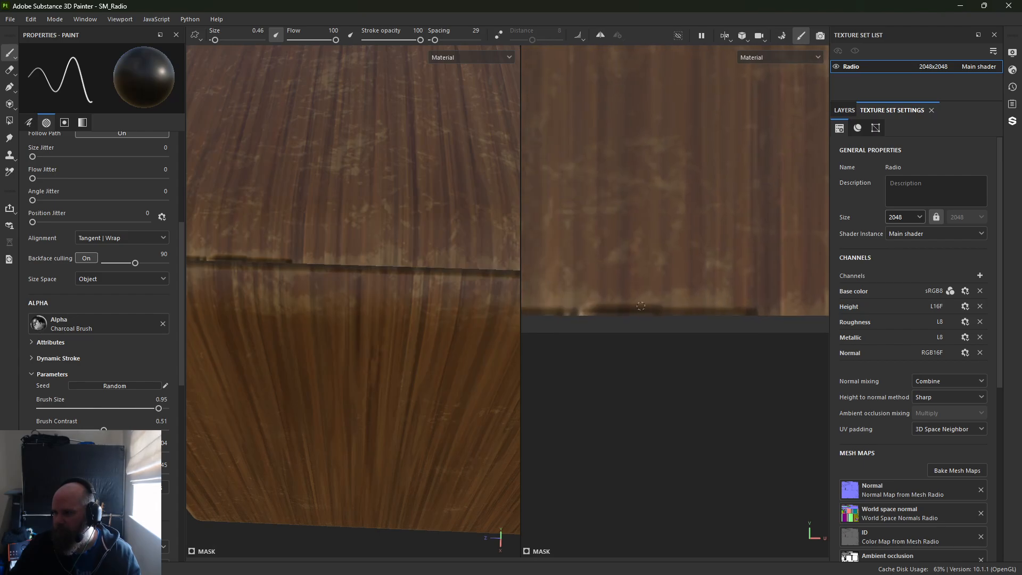
pyautogui.moveTo(629, 305)
pyautogui.mouseDown()
pyautogui.moveTo(601, 305)
pyautogui.moveTo(659, 305)
pyautogui.mouseUp()
# Continue the white seam along the island's lower border in overlapping strokes, ending with a straight one into the angled corner
pyautogui.keyDown('alt'); pyautogui.moveTo(649, 296); pyautogui.dragTo(473, 288, button='middle'); pyautogui.keyUp('alt')
pyautogui.press('x')
pyautogui.moveTo(586, 302); pyautogui.dragTo(745, 302)
pyautogui.keyDown('alt'); pyautogui.moveTo(744, 301); pyautogui.dragTo(602, 305, button='middle'); pyautogui.keyUp('alt')
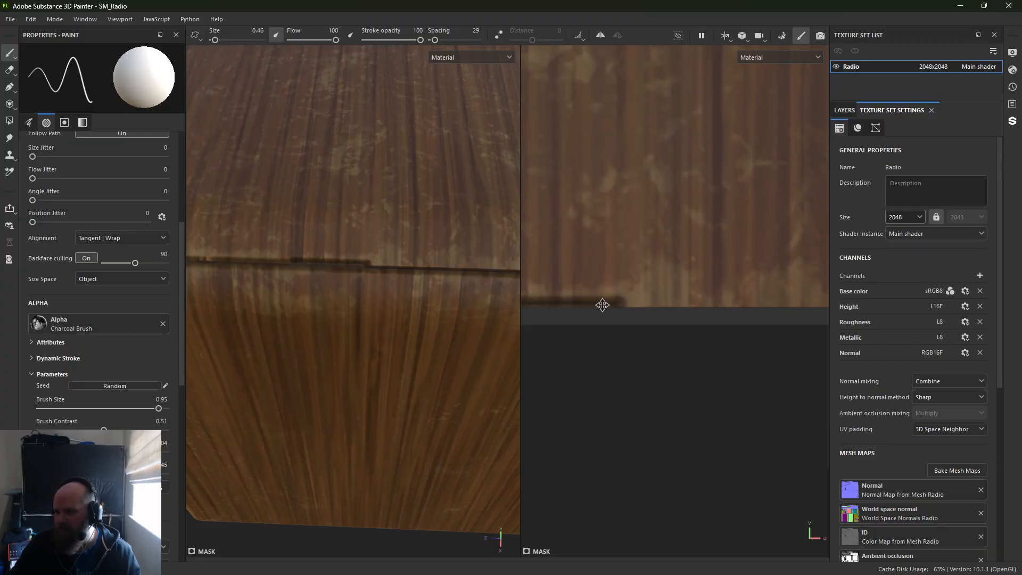
pyautogui.moveTo(617, 304); pyautogui.dragTo(696, 307)
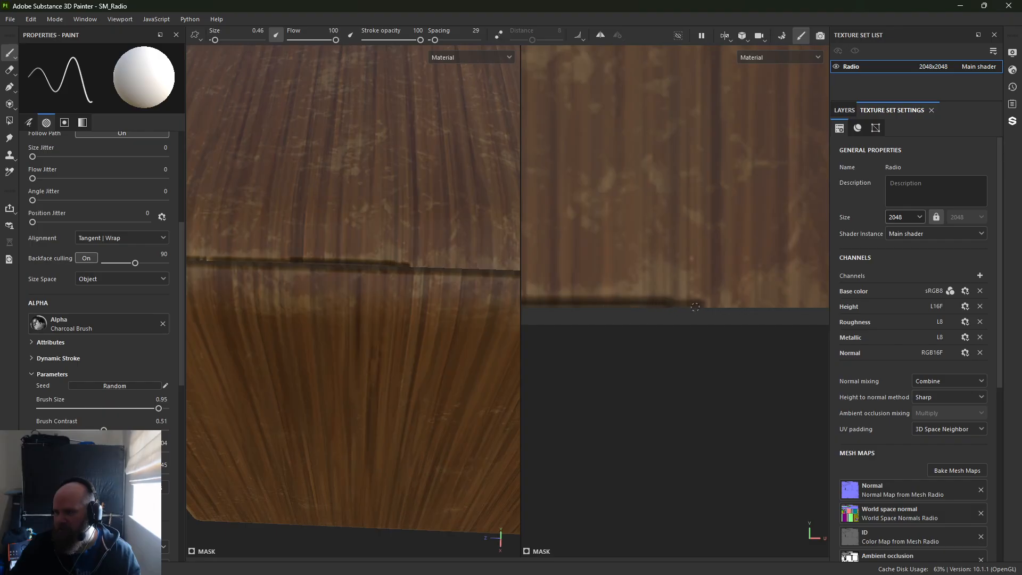
pyautogui.keyDown('alt'); pyautogui.moveTo(705, 304); pyautogui.dragTo(575, 309, button='middle'); pyautogui.keyUp('alt')
pyautogui.moveTo(609, 307); pyautogui.dragTo(710, 305)
pyautogui.keyDown('alt'); pyautogui.moveTo(710, 305); pyautogui.dragTo(635, 309, button='middle'); pyautogui.keyUp('alt')
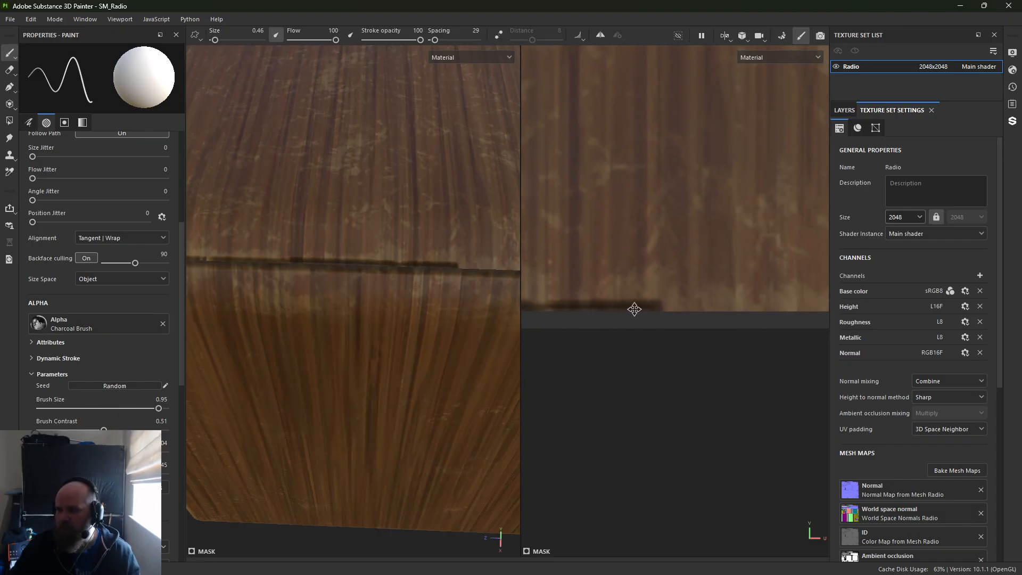
pyautogui.moveTo(585, 309); pyautogui.dragTo(695, 310)
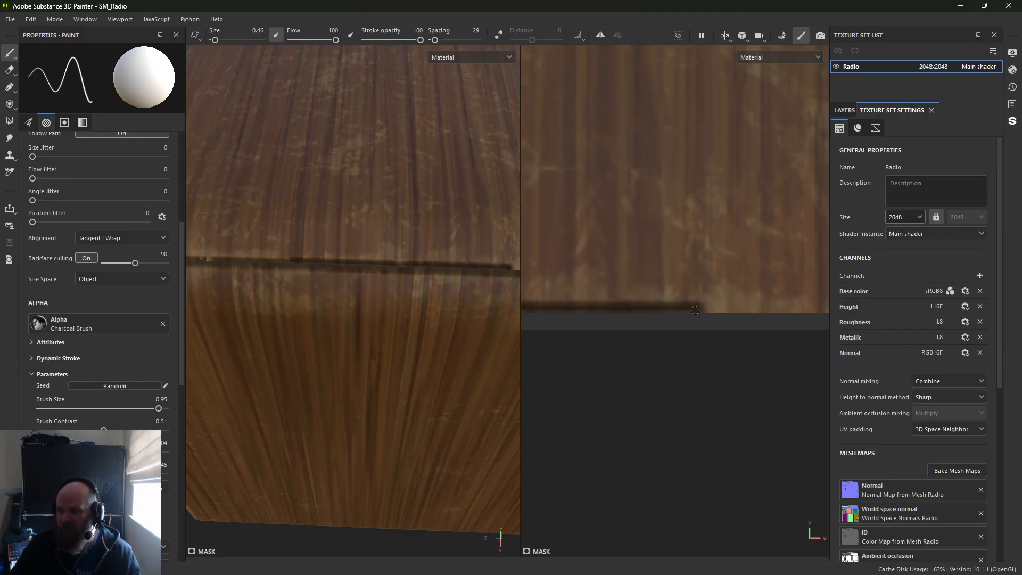
pyautogui.keyDown('alt'); pyautogui.moveTo(696, 310); pyautogui.dragTo(557, 311, button='middle'); pyautogui.keyUp('alt')
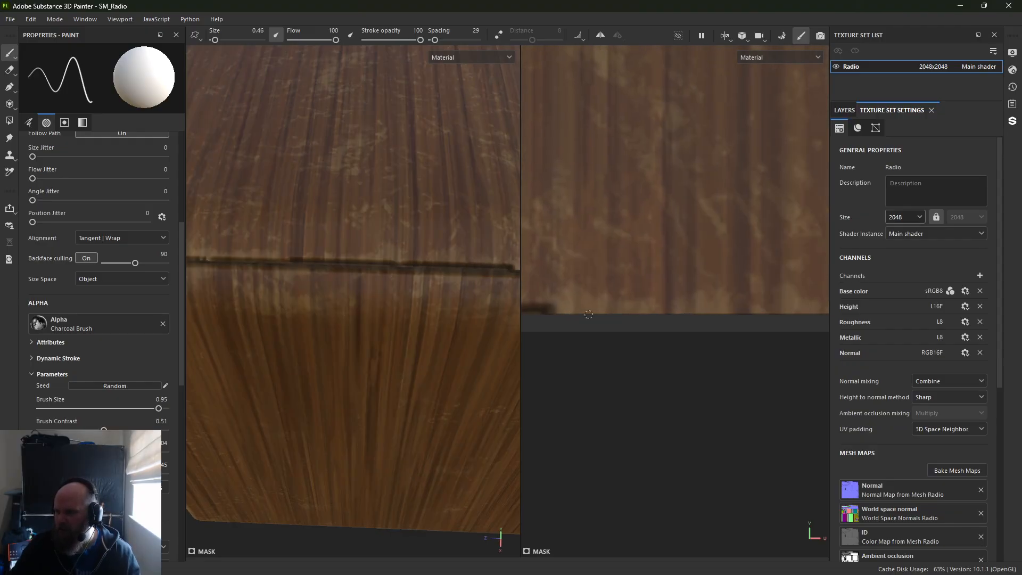
pyautogui.moveTo(556, 311); pyautogui.dragTo(711, 313)
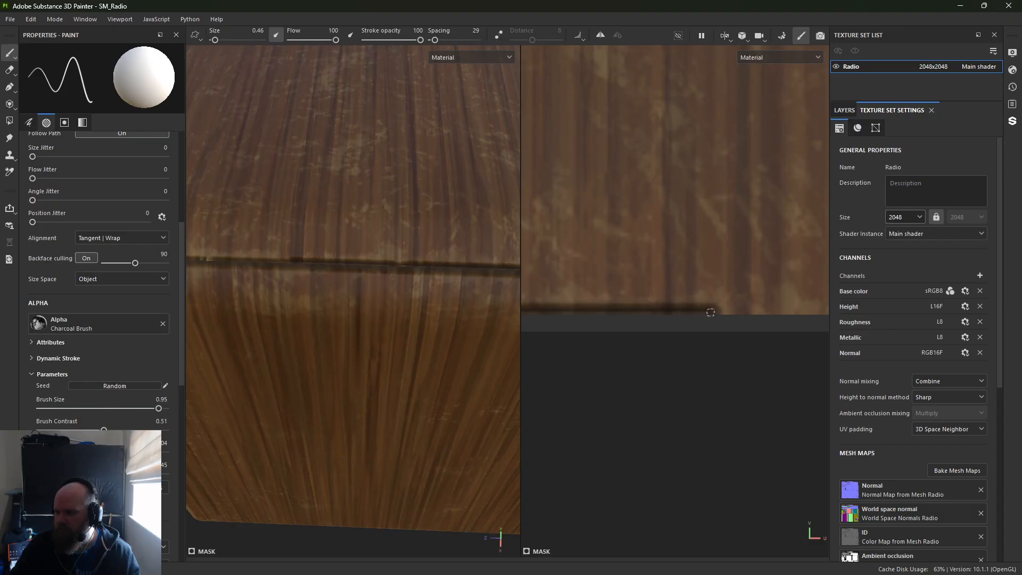
pyautogui.keyDown('alt'); pyautogui.moveTo(711, 313); pyautogui.dragTo(584, 311, button='middle'); pyautogui.keyUp('alt')
pyautogui.moveTo(574, 312); pyautogui.dragTo(717, 310)
pyautogui.keyDown('alt'); pyautogui.moveTo(717, 310); pyautogui.dragTo(548, 308, button='middle'); pyautogui.keyUp('alt')
pyautogui.keyDown('alt'); pyautogui.moveTo(547, 309); pyautogui.dragTo(547, 296, button='right'); pyautogui.keyUp('alt')
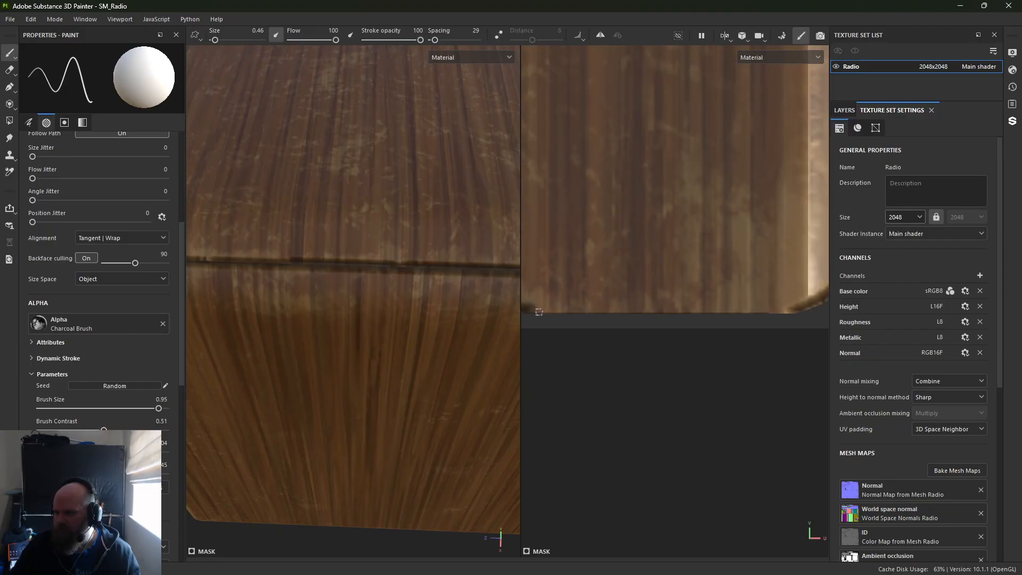
pyautogui.keyDown('shift'); pyautogui.click(813, 311); pyautogui.keyUp('shift')
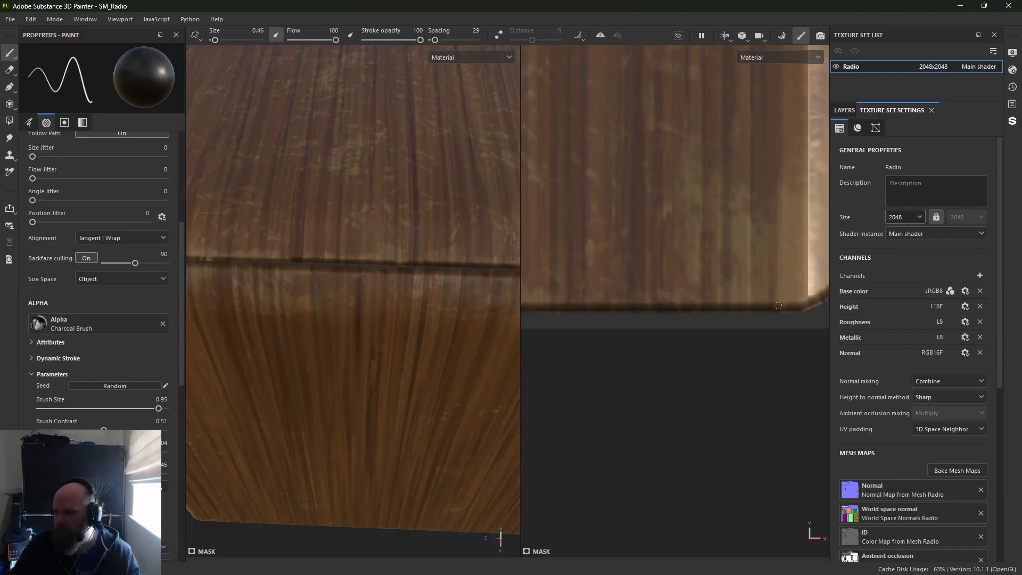
# Trim the seam's inner edge with straight black strokes, working back from the angled corner along the lower border
pyautogui.click(804, 306)
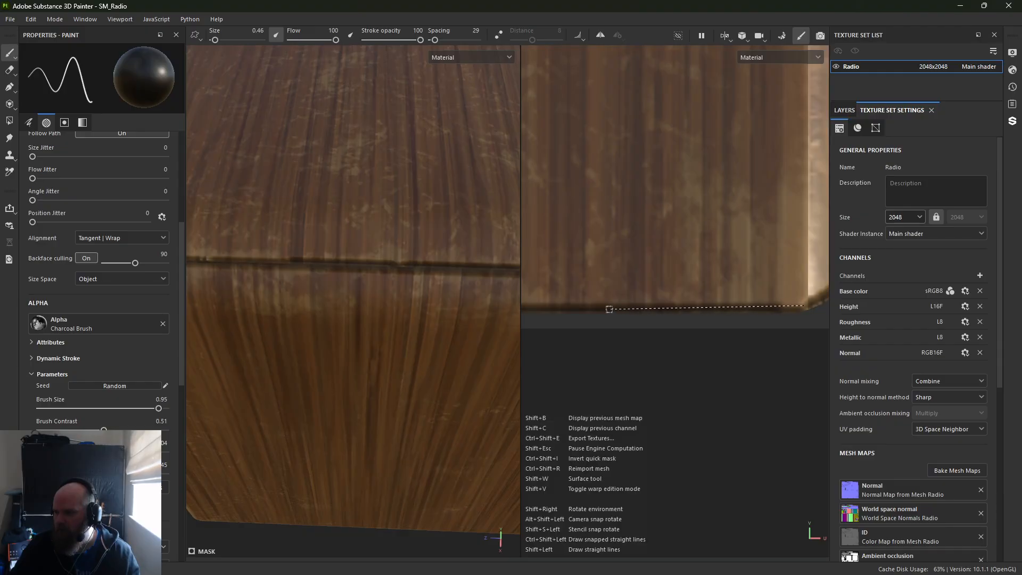
pyautogui.keyDown('shift'); pyautogui.click(609, 309); pyautogui.keyUp('shift')
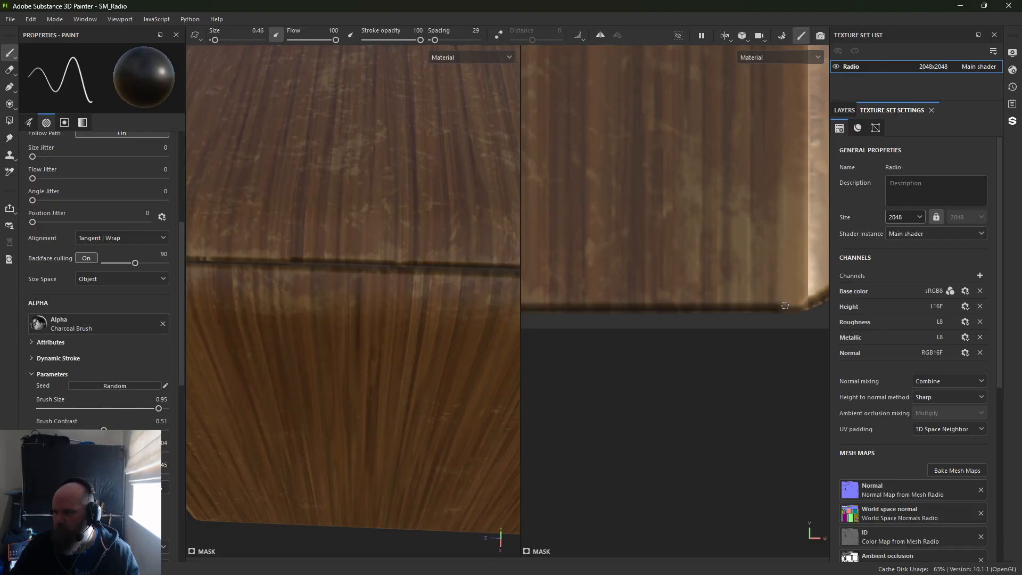
pyautogui.keyDown('shift'); pyautogui.click(537, 307); pyautogui.keyUp('shift')
pyautogui.keyDown('alt'); pyautogui.moveTo(590, 299); pyautogui.dragTo(756, 303, button='middle'); pyautogui.keyUp('alt')
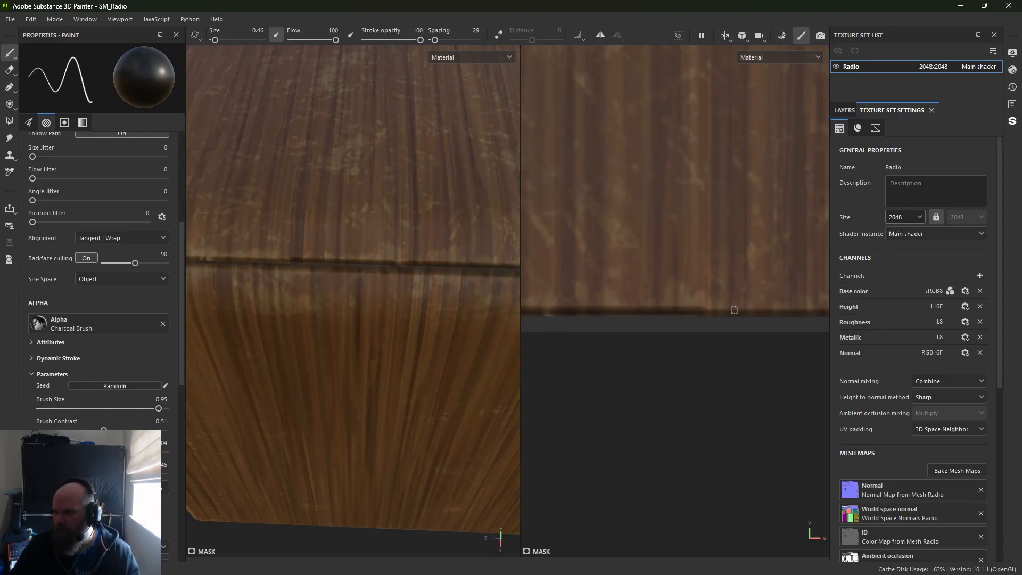
pyautogui.keyDown('shift'); pyautogui.click(532, 311); pyautogui.keyUp('shift')
pyautogui.keyDown('alt'); pyautogui.moveTo(559, 304); pyautogui.dragTo(732, 306, button='middle'); pyautogui.keyUp('alt')
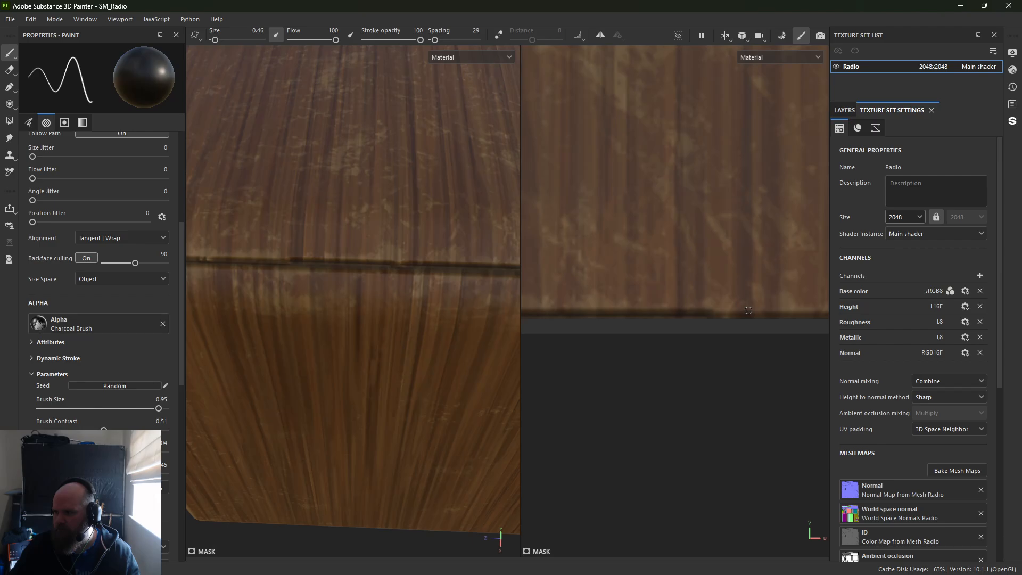
pyautogui.keyDown('shift'); pyautogui.click(539, 311); pyautogui.keyUp('shift')
pyautogui.keyDown('alt'); pyautogui.moveTo(597, 307); pyautogui.dragTo(771, 310, button='middle'); pyautogui.keyUp('alt')
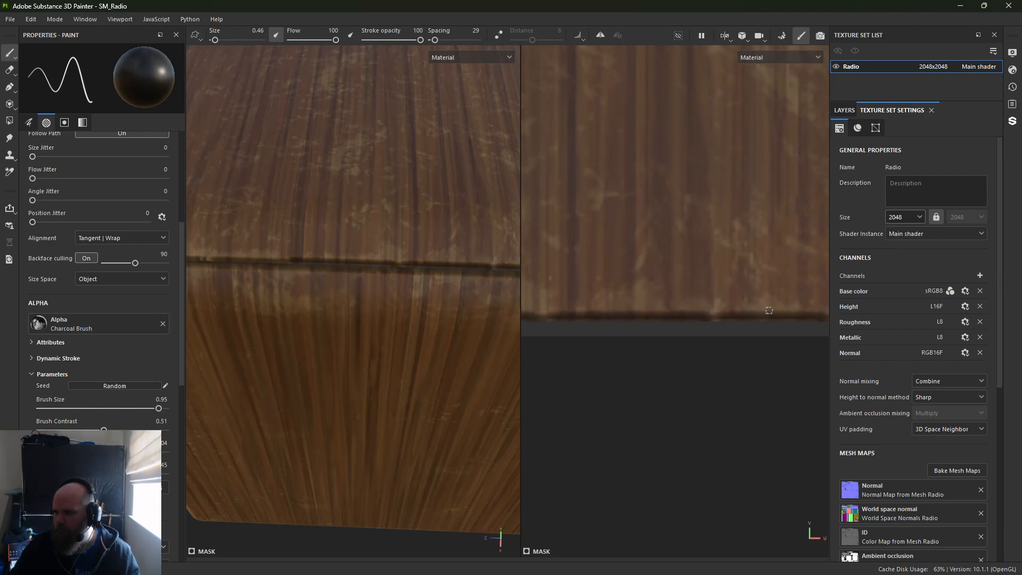
# Examine the repainted seam on the 3D model along the cabinet's rounded side edge
pyautogui.rightClick(746, 313)
pyautogui.keyDown('alt'); pyautogui.moveTo(682, 309); pyautogui.dragTo(559, 290, button='right'); pyautogui.keyUp('alt')
pyautogui.keyDown('alt'); pyautogui.moveTo(436, 243); pyautogui.dragTo(240, 158, button='right'); pyautogui.keyUp('alt')
pyautogui.keyDown('alt'); pyautogui.moveTo(255, 165); pyautogui.dragTo(338, 144); pyautogui.keyUp('alt')
pyautogui.keyDown('alt'); pyautogui.moveTo(337, 144); pyautogui.dragTo(343, 240, button='middle'); pyautogui.keyUp('alt')
pyautogui.keyDown('alt'); pyautogui.moveTo(343, 240); pyautogui.dragTo(750, 288, button='right'); pyautogui.keyUp('alt')
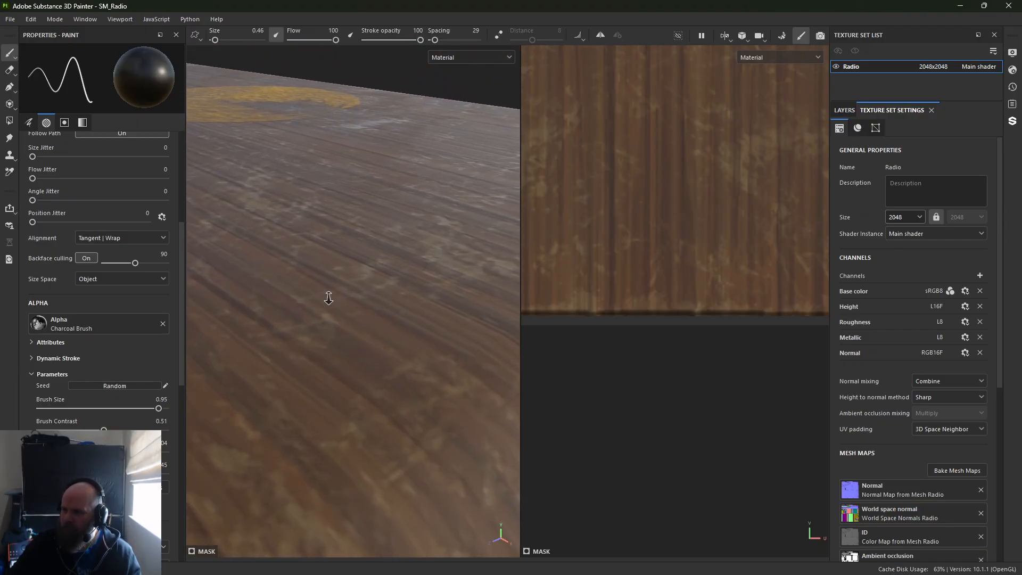
pyautogui.keyDown('alt'); pyautogui.moveTo(329, 298); pyautogui.dragTo(323, 291, button='right'); pyautogui.keyUp('alt')
pyautogui.keyDown('alt'); pyautogui.moveTo(324, 291); pyautogui.dragTo(293, 255); pyautogui.keyUp('alt')
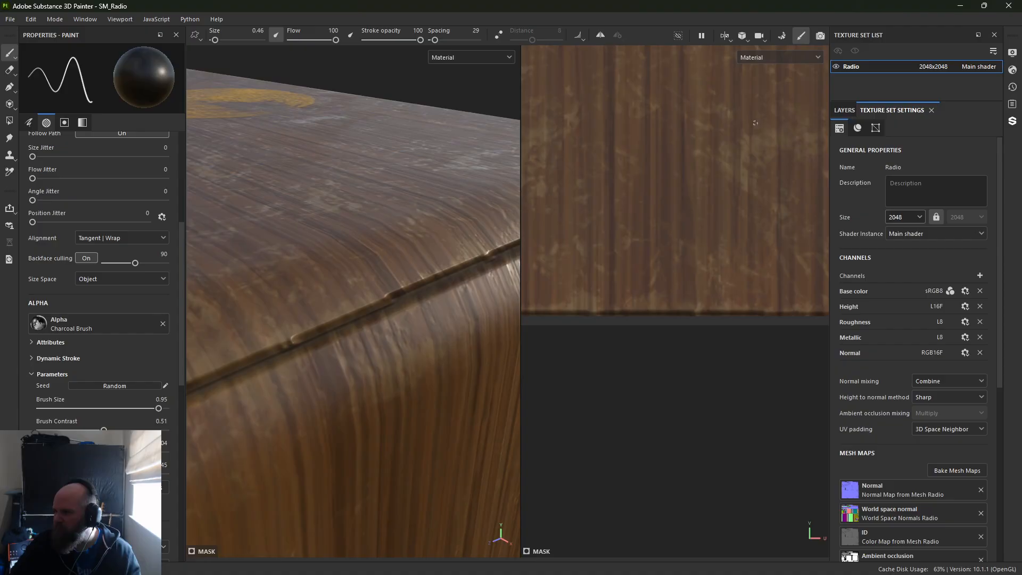
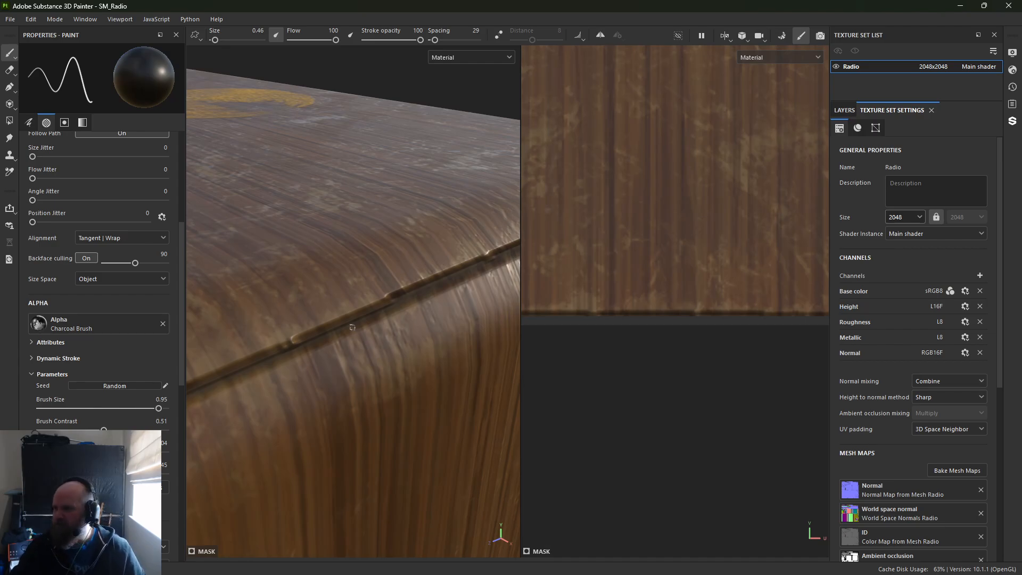
# Set the Radio texture set's size to 4096 and inspect the seam up close on the cabinet's rounded edge
pyautogui.click(905, 218)
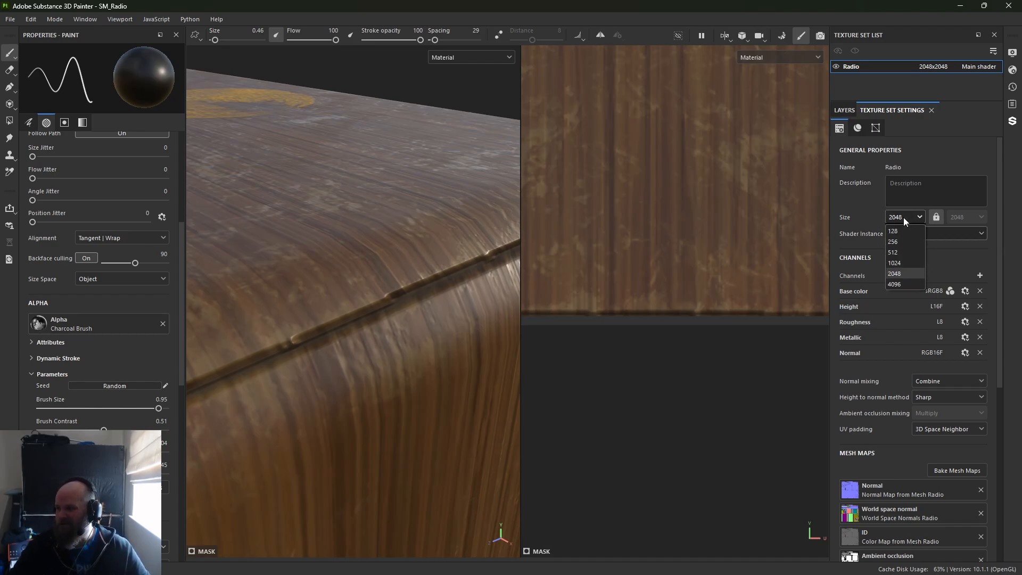
pyautogui.click(893, 284)
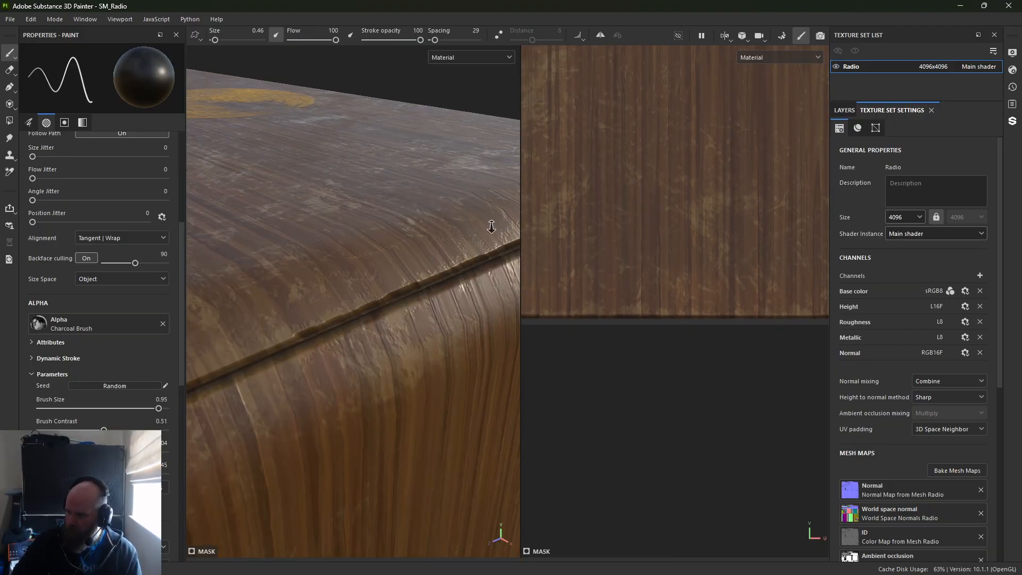
pyautogui.keyDown('alt'); pyautogui.moveTo(490, 226); pyautogui.dragTo(545, 346, button='right'); pyautogui.keyUp('alt')
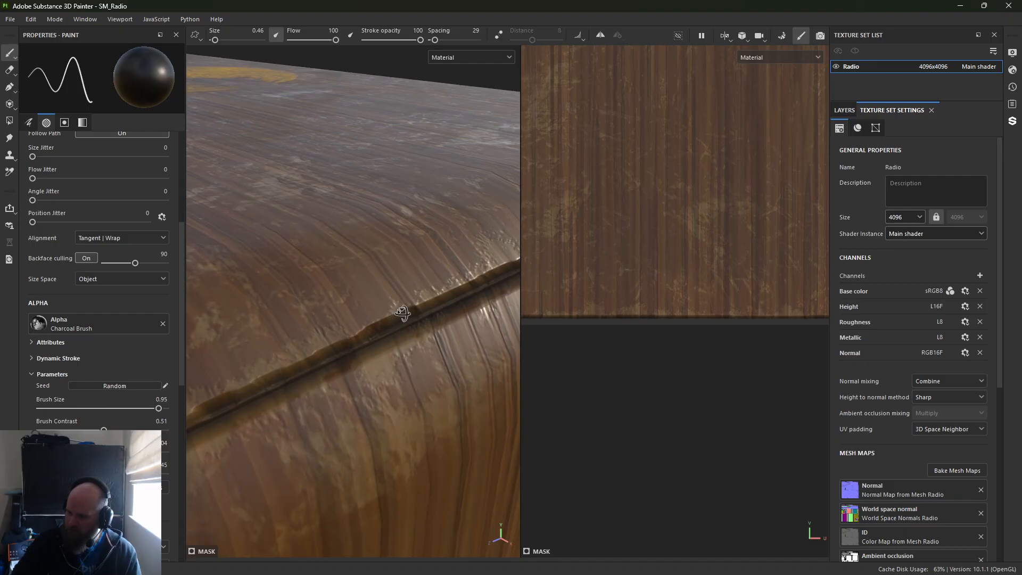
pyautogui.moveTo(406, 313)
pyautogui.keyDown('alt'); pyautogui.mouseDown()
pyautogui.moveTo(422, 306)
pyautogui.moveTo(402, 309)
pyautogui.mouseUp(); pyautogui.keyUp('alt')
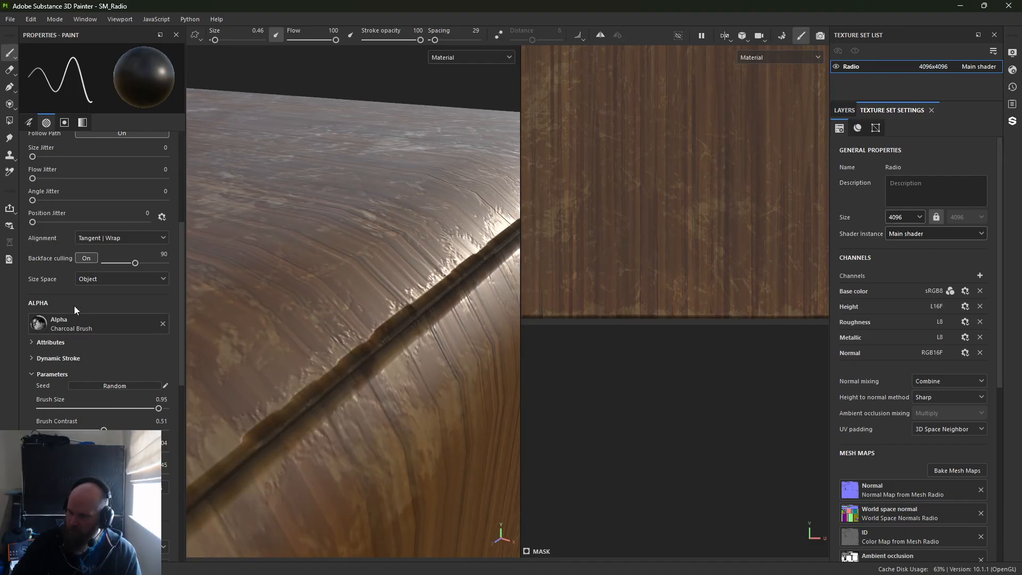
# Set the brush's Size Space to Texture, try a white dab beside the seam, undo it and switch back to black
pyautogui.click(86, 279)
pyautogui.click(88, 315)
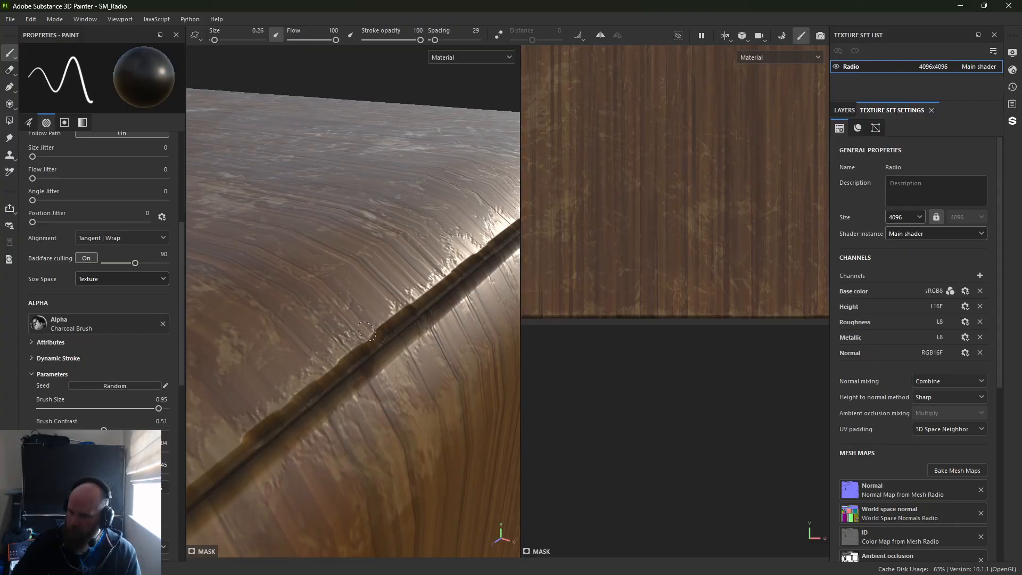
pyautogui.press('x')
pyautogui.moveTo(365, 332); pyautogui.dragTo(377, 324)
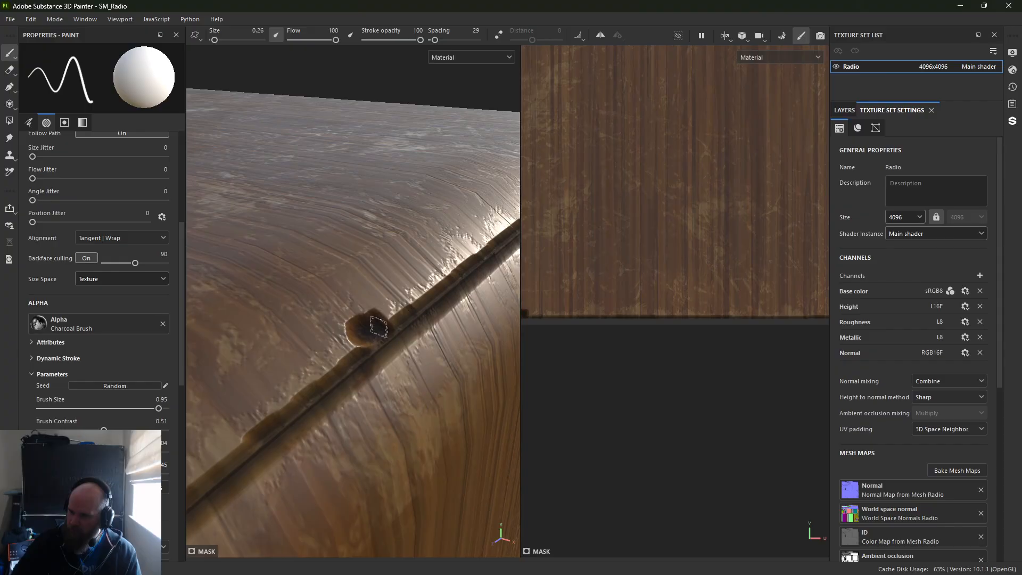
pyautogui.hotkey('ctrl', 'z')
pyautogui.press('x')
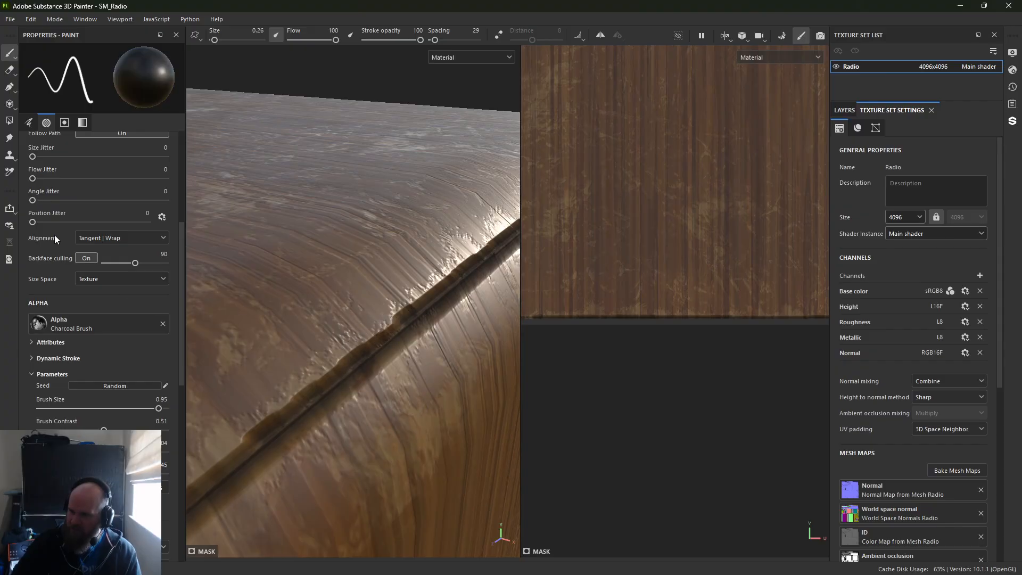
# Set the brush's Stroke opacity to 34
pyautogui.scroll(2, 65, 187)
pyautogui.scroll(4, 59, 224)
pyautogui.scroll(6, 63, 229)
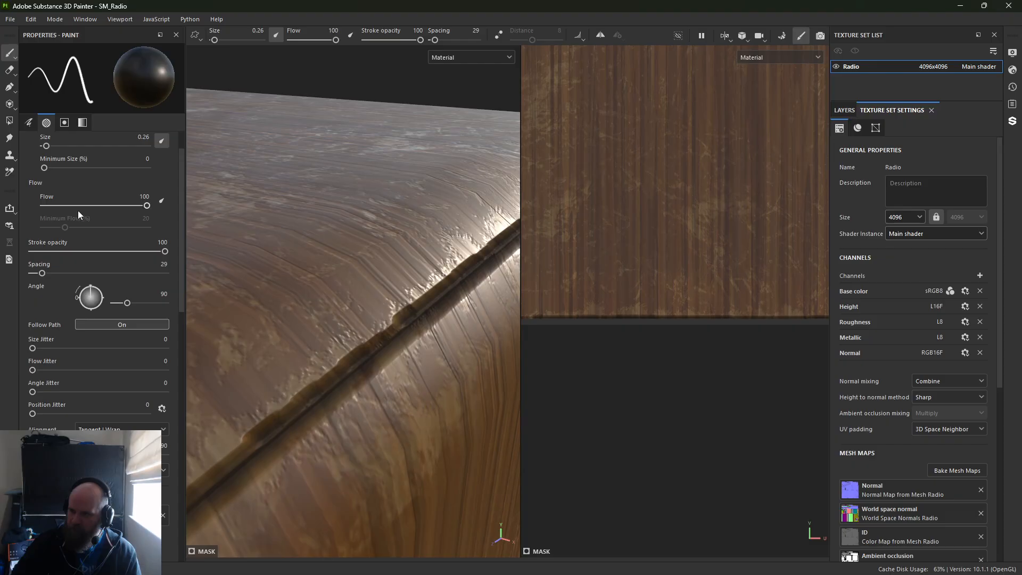
pyautogui.moveTo(96, 250); pyautogui.dragTo(46, 252)
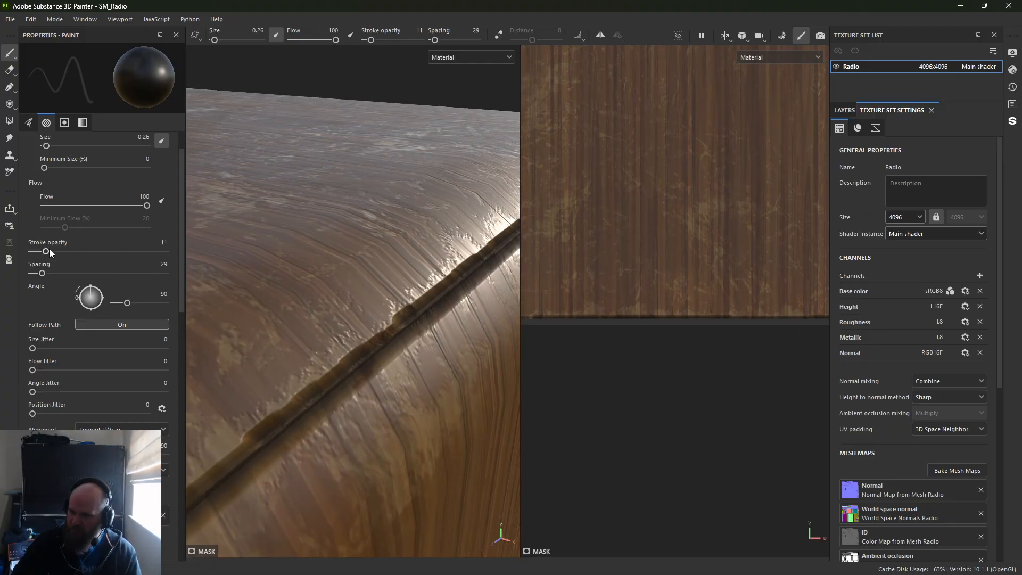
pyautogui.moveTo(48, 251); pyautogui.dragTo(77, 251)
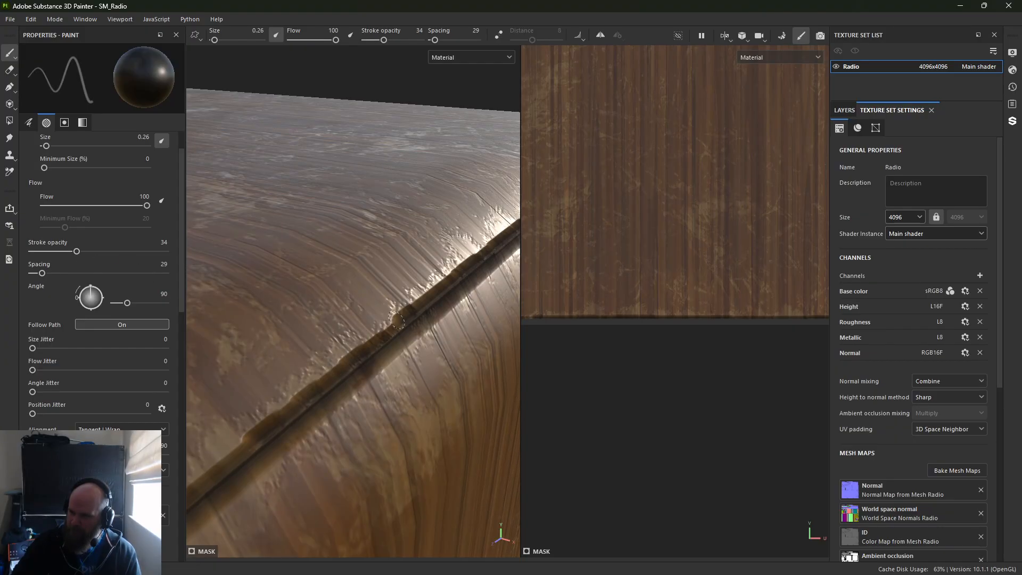
# Set the paint brush's stroke opacity to 42
pyautogui.moveTo(77, 252); pyautogui.dragTo(88, 251)
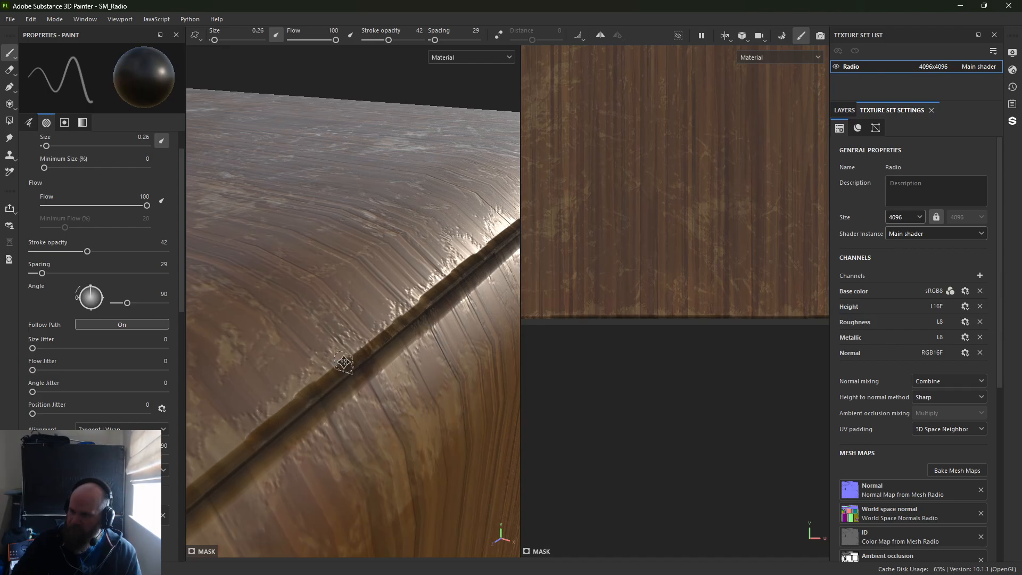
pyautogui.moveTo(338, 361)
pyautogui.keyDown('alt'); pyautogui.mouseDown()
pyautogui.moveTo(436, 390)
pyautogui.moveTo(328, 323)
pyautogui.moveTo(341, 304)
pyautogui.mouseUp(); pyautogui.keyUp('alt')
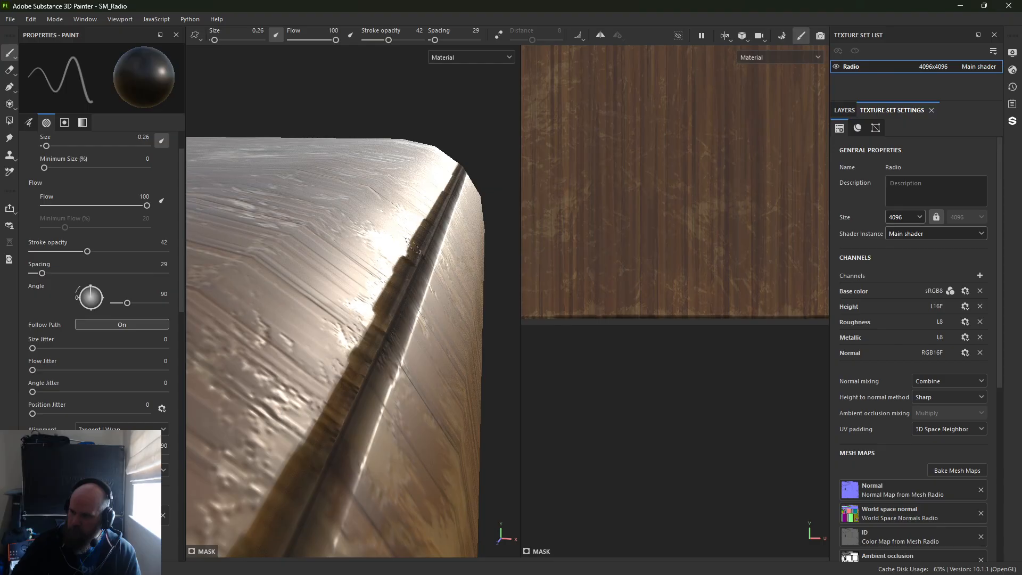
pyautogui.keyDown('alt'); pyautogui.moveTo(413, 246); pyautogui.dragTo(233, 114, button='right'); pyautogui.keyUp('alt')
pyautogui.keyDown('alt'); pyautogui.moveTo(232, 114); pyautogui.dragTo(304, 240); pyautogui.keyUp('alt')
pyautogui.moveTo(304, 240)
pyautogui.keyDown('alt'); pyautogui.mouseDown(button='right')
pyautogui.moveTo(276, 224)
pyautogui.moveTo(278, 261)
pyautogui.mouseUp(button='right'); pyautogui.keyUp('alt')
pyautogui.keyDown('alt'); pyautogui.moveTo(278, 260); pyautogui.dragTo(335, 250); pyautogui.keyUp('alt')
pyautogui.keyDown('alt'); pyautogui.moveTo(336, 251); pyautogui.dragTo(256, 256, button='right'); pyautogui.keyUp('alt')
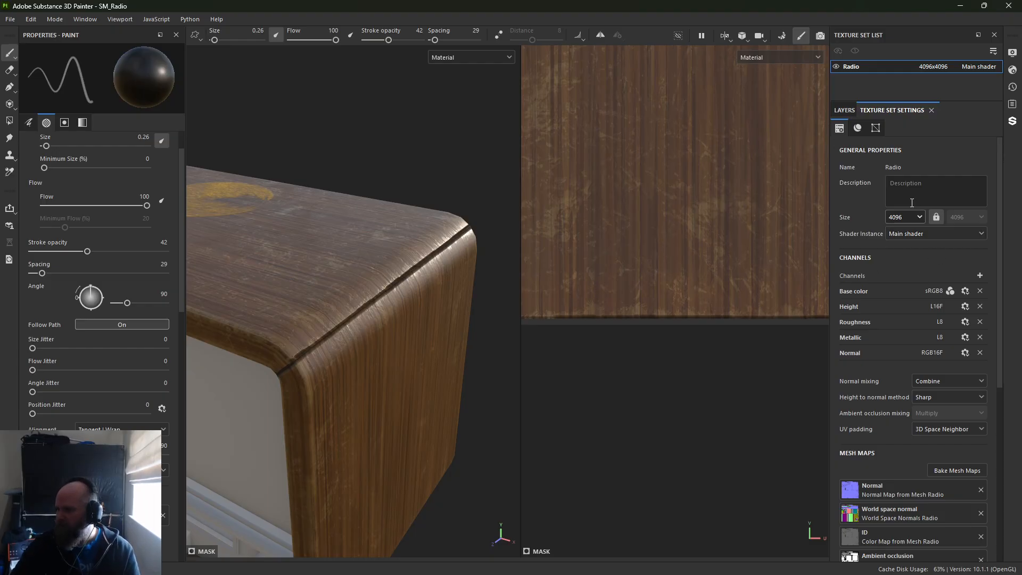
# Add a Blur Slope filter to the mask of Fill layer 3, above the Bevel filter
pyautogui.click(845, 110)
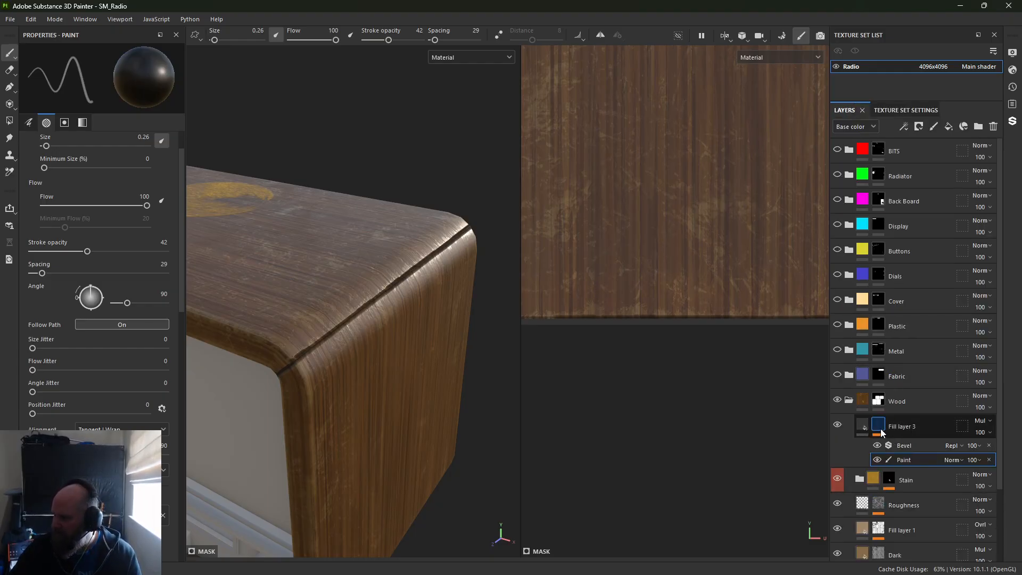
pyautogui.rightClick(884, 428)
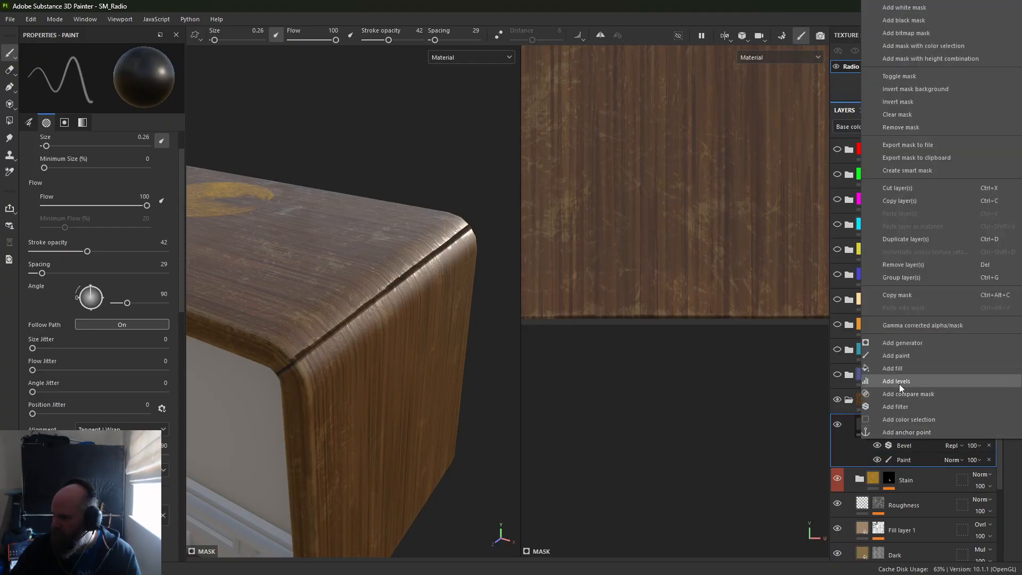
pyautogui.click(904, 407)
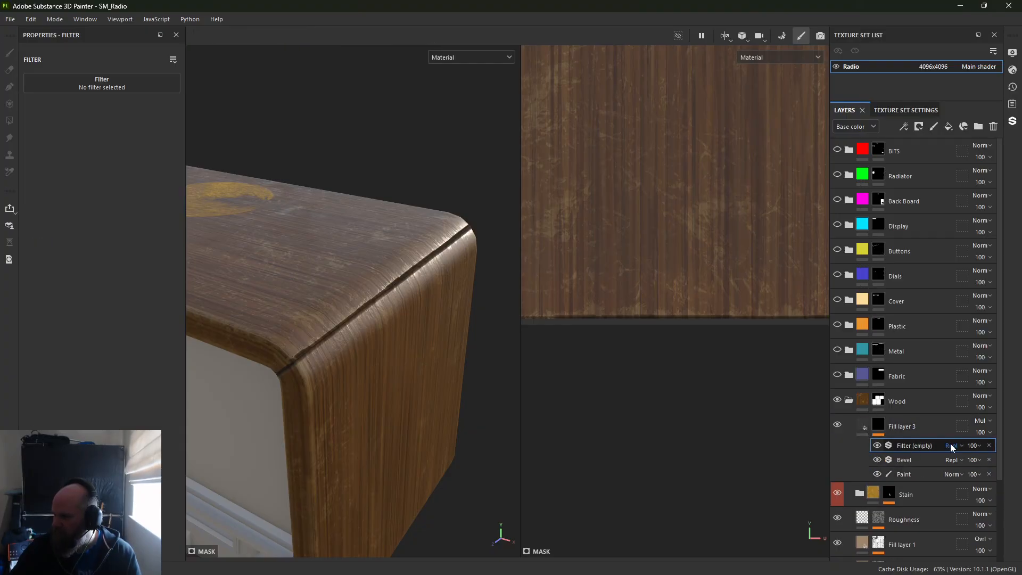
pyautogui.click(110, 78)
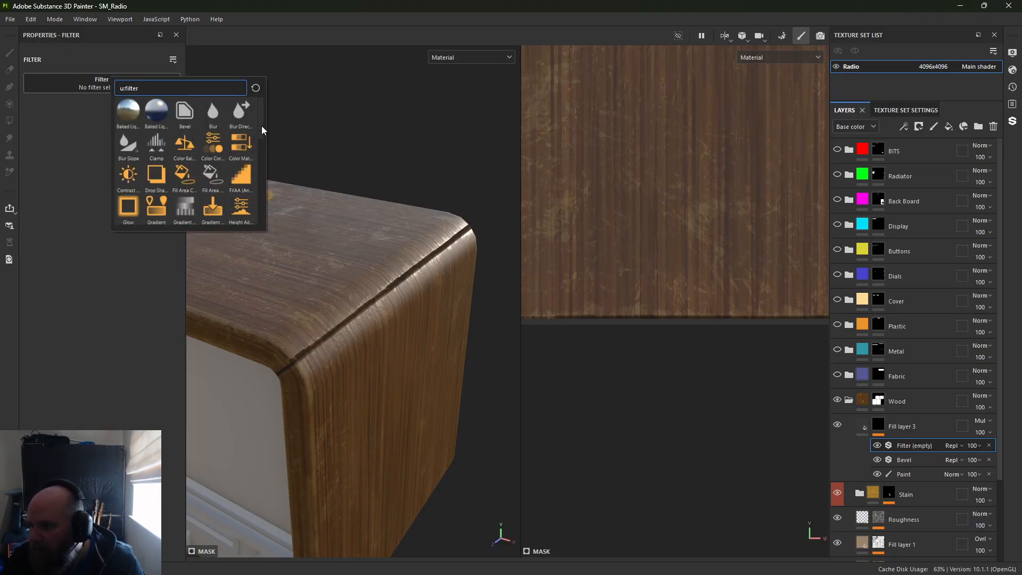
pyautogui.click(133, 155)
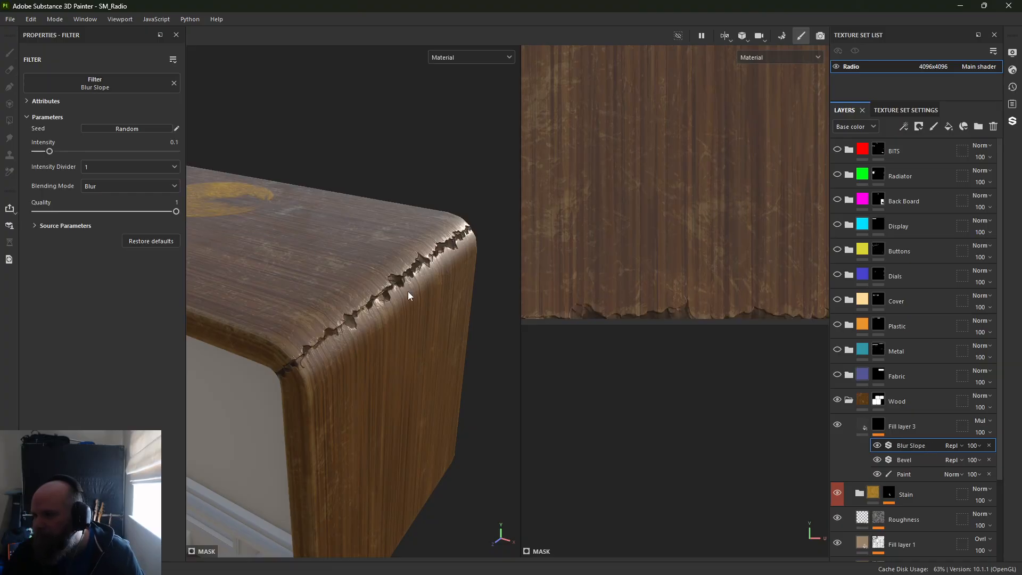
# Try the Blur Slope filter with an Intensity Divider of 10 and an intensity of 0.038 on the corner seam
pyautogui.keyDown('alt'); pyautogui.moveTo(407, 293); pyautogui.dragTo(532, 413, button='right'); pyautogui.keyUp('alt')
pyautogui.keyDown('alt'); pyautogui.moveTo(474, 336); pyautogui.dragTo(498, 296, button='middle'); pyautogui.keyUp('alt')
pyautogui.keyDown('alt'); pyautogui.moveTo(498, 296); pyautogui.dragTo(220, 340); pyautogui.keyUp('alt')
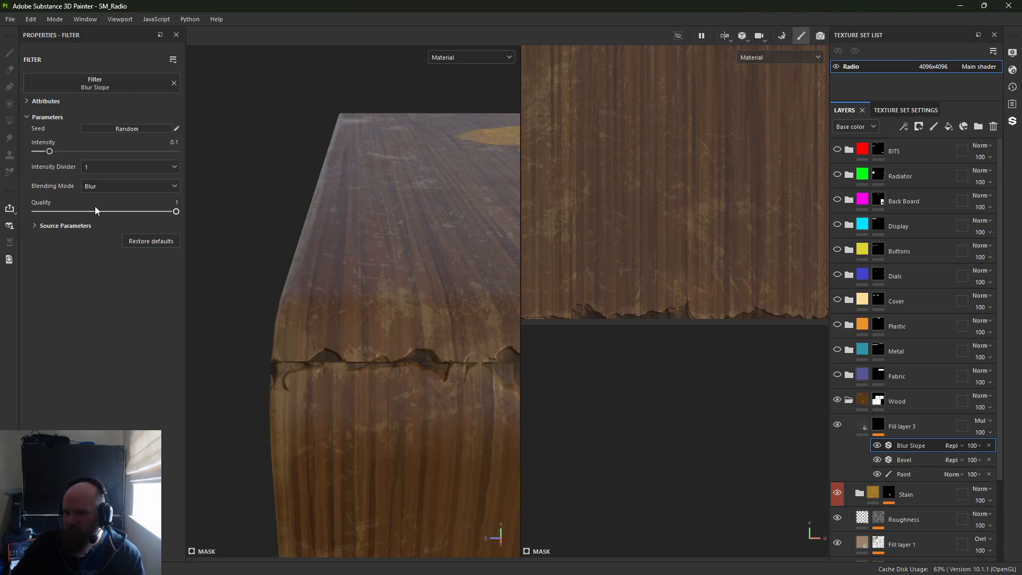
pyautogui.moveTo(47, 151); pyautogui.dragTo(43, 151)
pyautogui.click(105, 166)
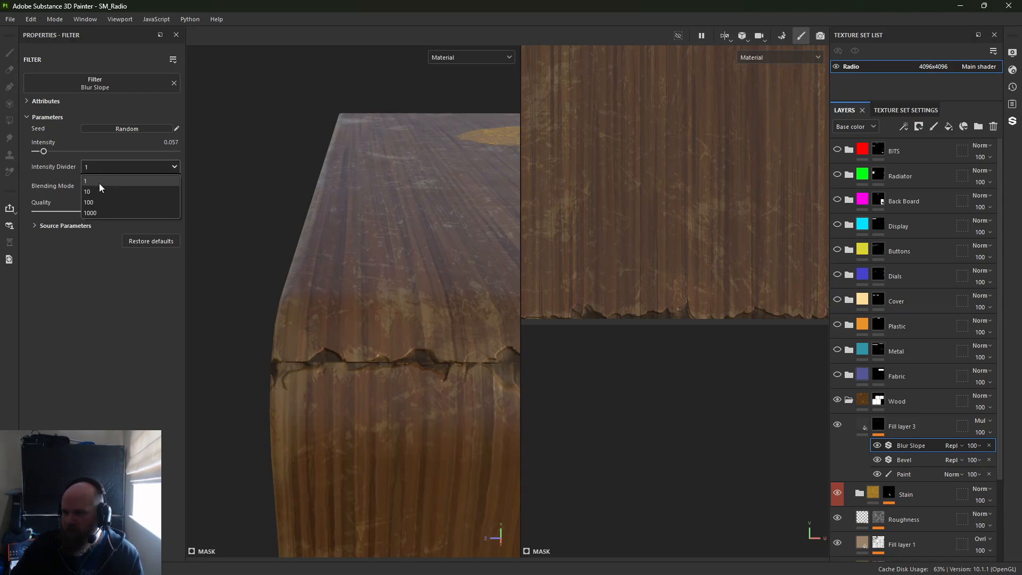
pyautogui.click(104, 192)
pyautogui.moveTo(319, 250)
pyautogui.keyDown('alt'); pyautogui.mouseDown()
pyautogui.moveTo(486, 263)
pyautogui.moveTo(285, 256)
pyautogui.moveTo(326, 250)
pyautogui.mouseUp(); pyautogui.keyUp('alt')
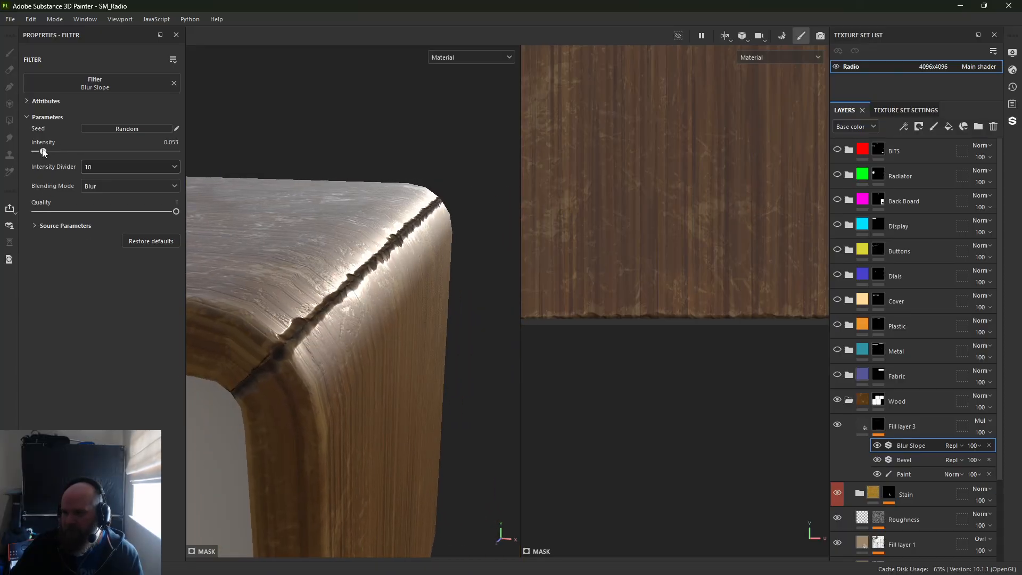
pyautogui.moveTo(44, 152); pyautogui.dragTo(42, 153)
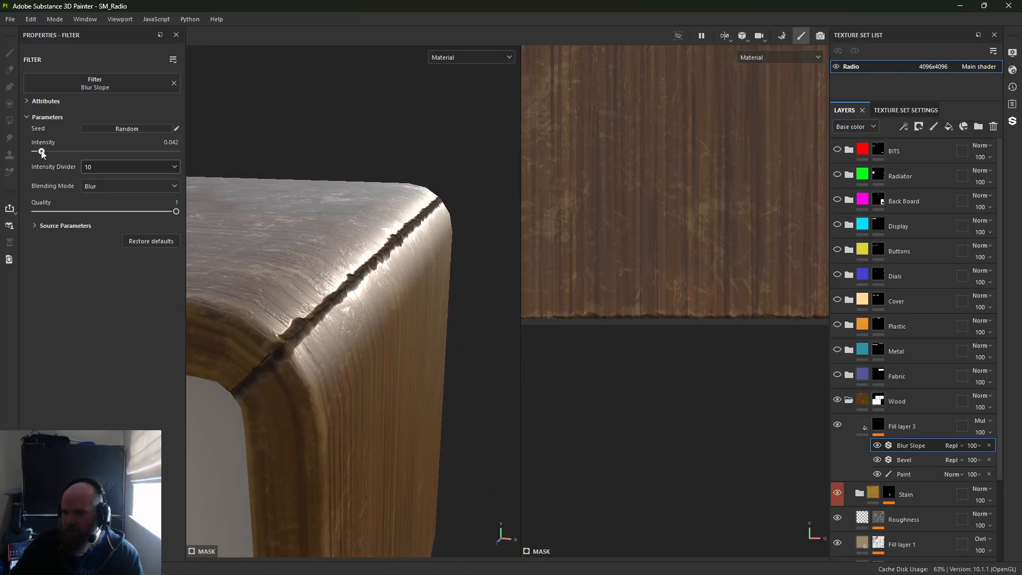
# Set the Blur Slope filter's Intensity Divider to 100 and raise its intensity to 0.542
pyautogui.click(131, 169)
pyautogui.click(107, 203)
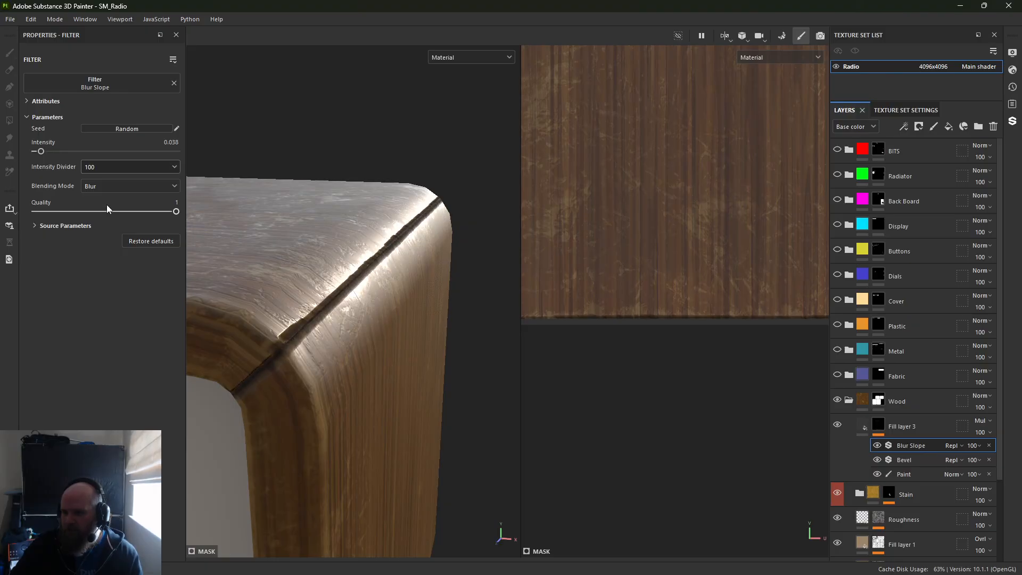
pyautogui.moveTo(55, 151); pyautogui.dragTo(112, 153)
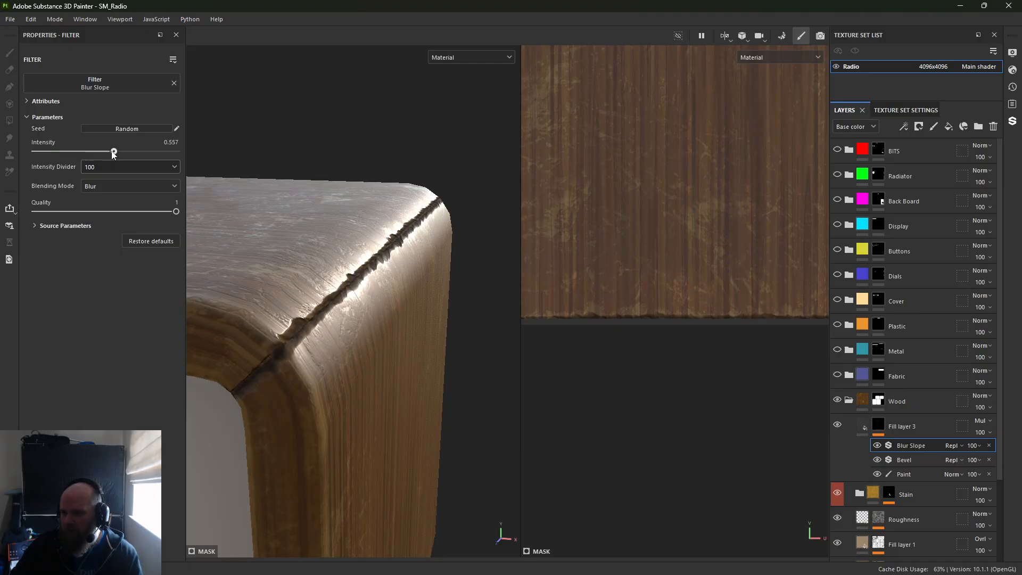
# Try the Min blending mode on the Blur Slope filter with an intensity of 1
pyautogui.click(98, 186)
pyautogui.click(98, 211)
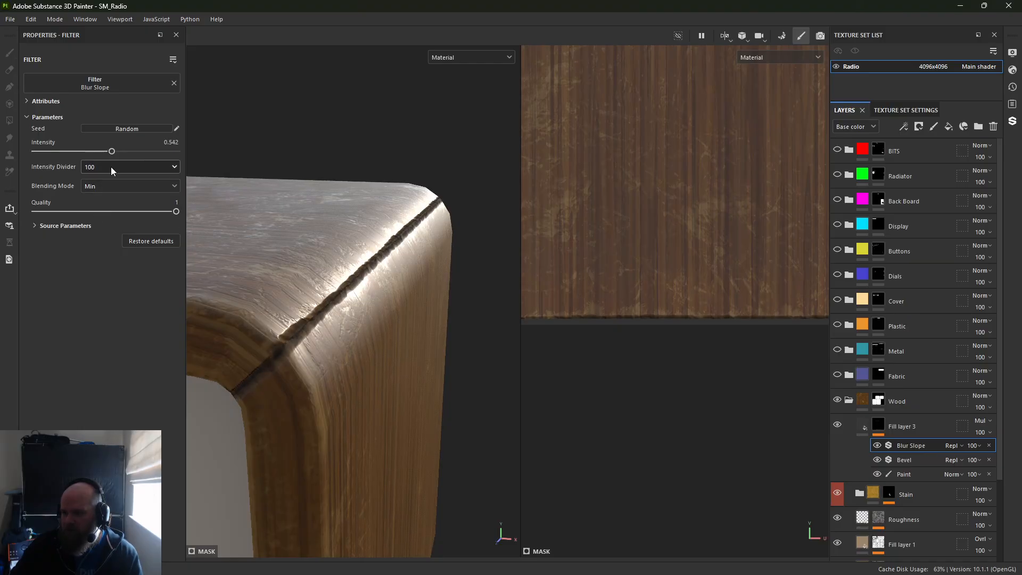
pyautogui.moveTo(167, 152)
pyautogui.mouseDown()
pyautogui.moveTo(70, 151)
pyautogui.moveTo(195, 155)
pyautogui.moveTo(119, 158)
pyautogui.moveTo(177, 160)
pyautogui.mouseUp()
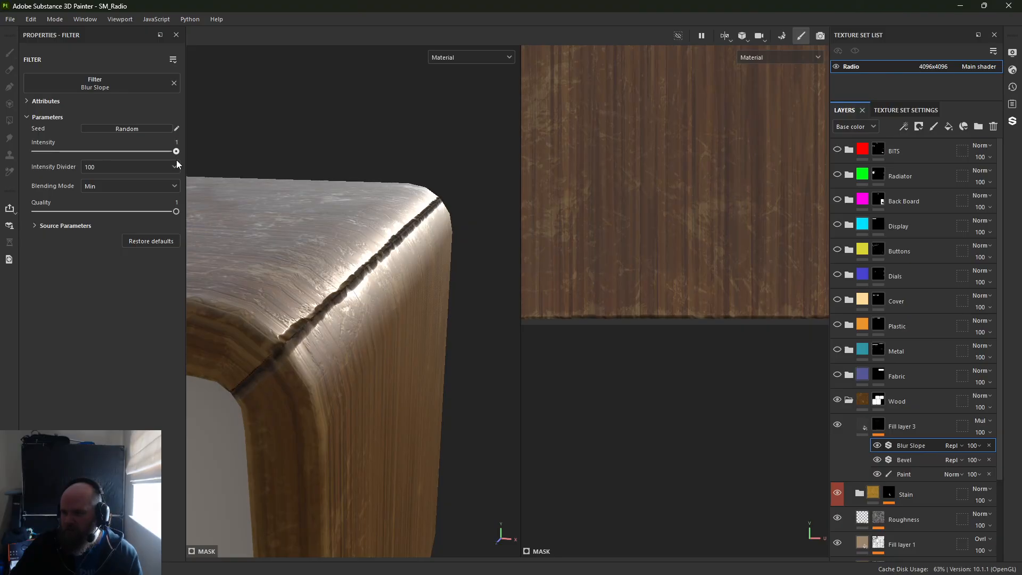
# Set the Blur Slope filter's blending mode to Max and its intensity to 0.25
pyautogui.click(93, 187)
pyautogui.click(106, 212)
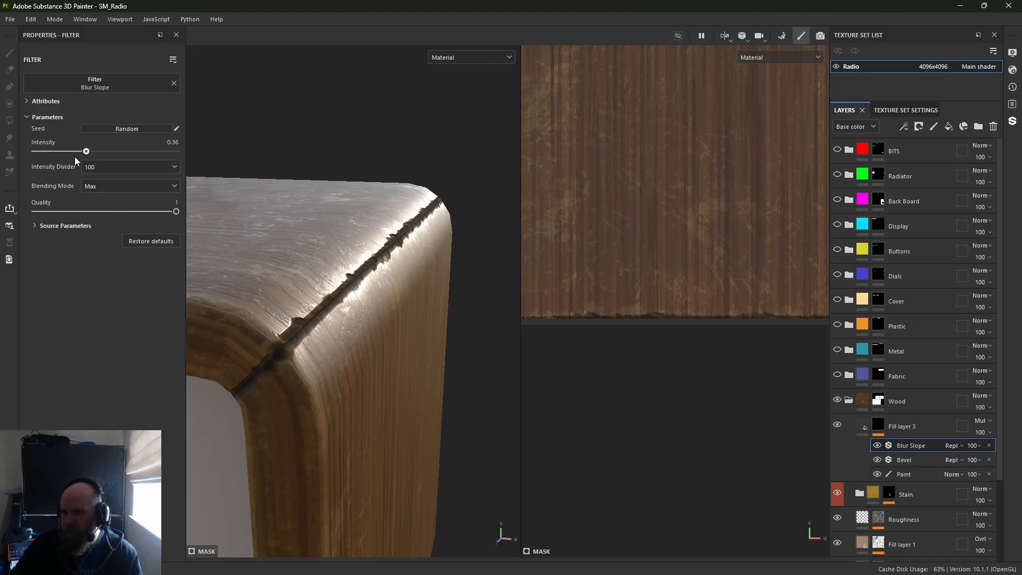
pyautogui.moveTo(75, 157)
pyautogui.mouseDown()
pyautogui.moveTo(28, 157)
pyautogui.moveTo(81, 159)
pyautogui.moveTo(71, 160)
pyautogui.mouseUp()
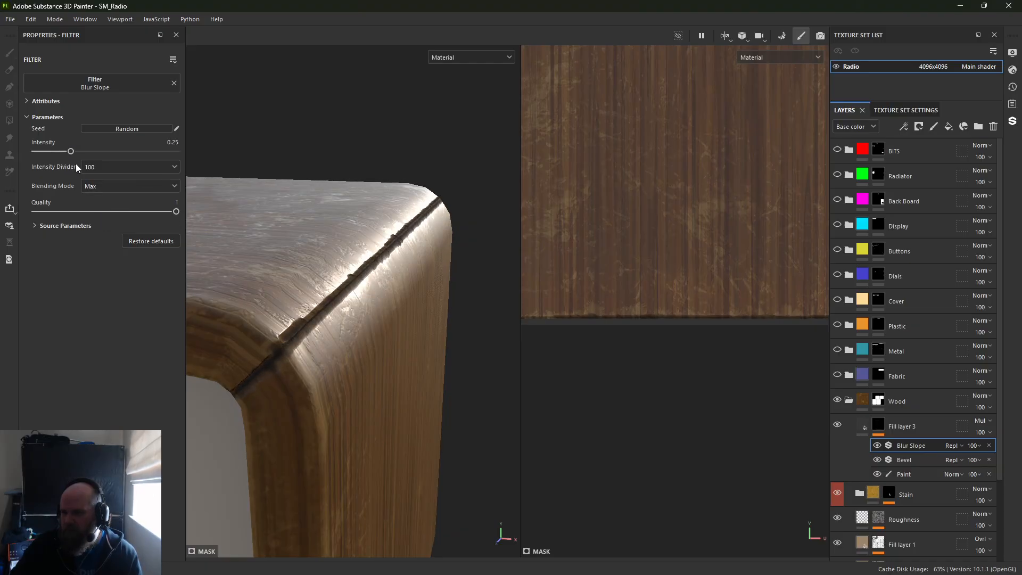
# Set the filter's quality to 0.94, its source blur to 0 and its source position to 0.56
pyautogui.moveTo(126, 213); pyautogui.dragTo(168, 208)
pyautogui.click(63, 225)
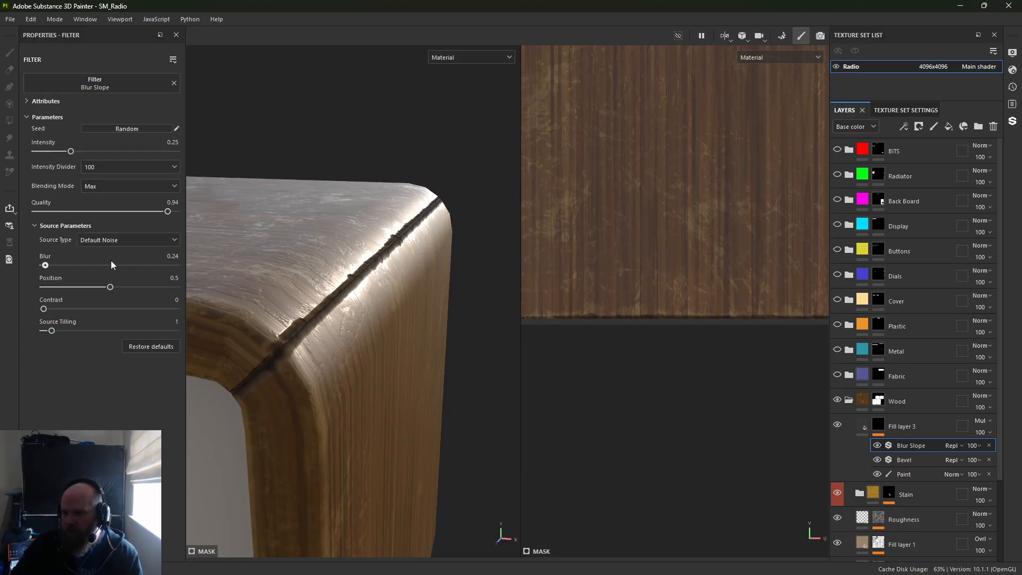
pyautogui.moveTo(45, 265); pyautogui.dragTo(117, 290)
# Examine the roughened wood seam along the radio's corner from several angles and up close
pyautogui.keyDown('alt'); pyautogui.moveTo(378, 287); pyautogui.dragTo(233, 298); pyautogui.keyUp('alt')
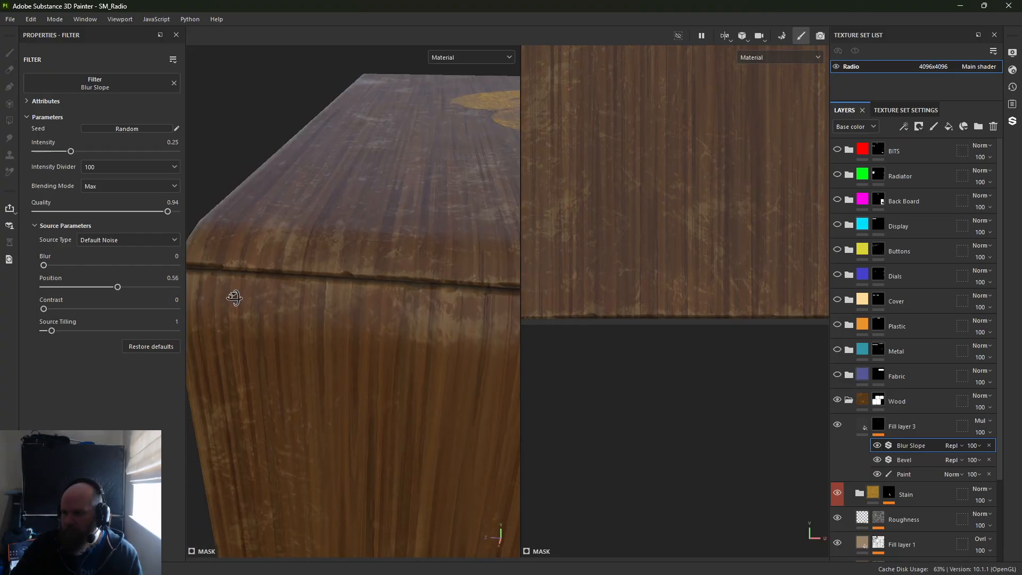
pyautogui.keyDown('alt'); pyautogui.moveTo(374, 302); pyautogui.dragTo(246, 218, button='right'); pyautogui.keyUp('alt')
pyautogui.keyDown('alt'); pyautogui.moveTo(246, 218); pyautogui.dragTo(361, 322); pyautogui.keyUp('alt')
pyautogui.keyDown('alt'); pyautogui.moveTo(361, 322); pyautogui.dragTo(357, 317, button='right'); pyautogui.keyUp('alt')
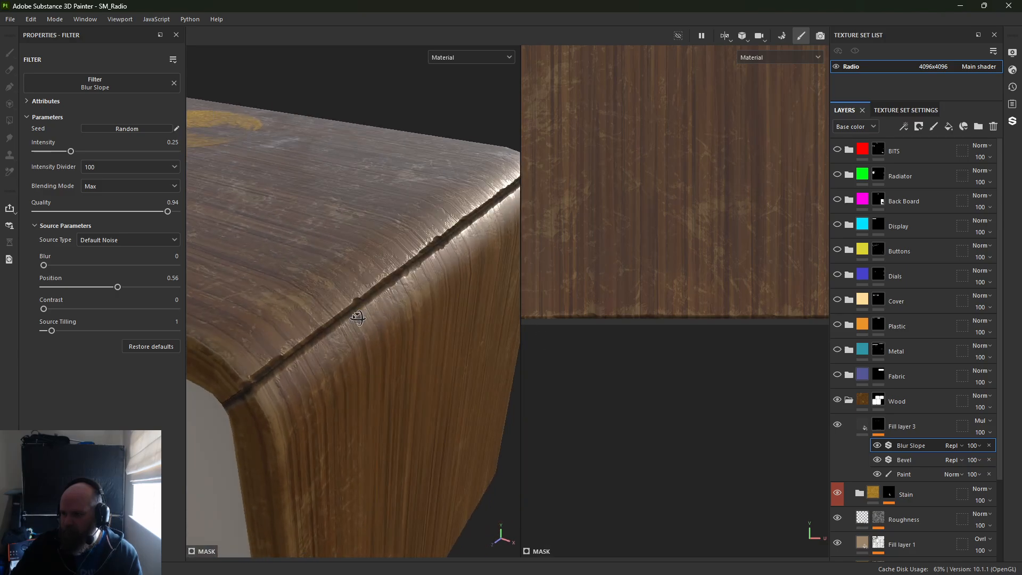
pyautogui.keyDown('alt'); pyautogui.moveTo(356, 317); pyautogui.dragTo(330, 320); pyautogui.keyUp('alt')
pyautogui.keyDown('alt'); pyautogui.moveTo(348, 310); pyautogui.dragTo(368, 344, button='middle'); pyautogui.keyUp('alt')
pyautogui.keyDown('alt'); pyautogui.moveTo(368, 344); pyautogui.dragTo(429, 434, button='right'); pyautogui.keyUp('alt')
pyautogui.keyDown('alt'); pyautogui.moveTo(429, 433); pyautogui.dragTo(357, 354); pyautogui.keyUp('alt')
pyautogui.moveTo(356, 353)
pyautogui.keyDown('alt'); pyautogui.mouseDown(button='right')
pyautogui.moveTo(374, 363)
pyautogui.moveTo(367, 359)
pyautogui.mouseUp(button='right'); pyautogui.keyUp('alt')
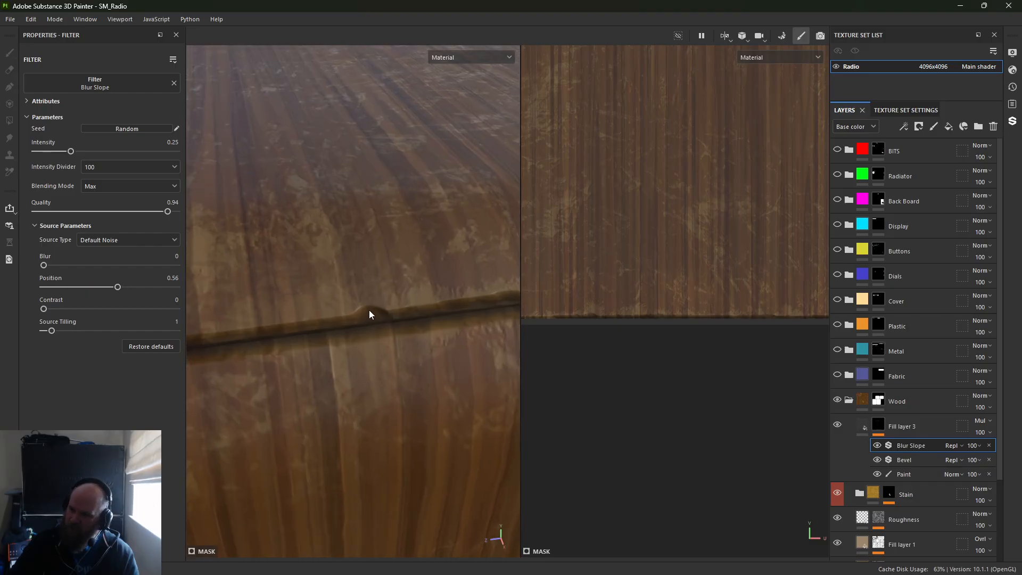
# Hide and show the Dark layer and Fill layer 1 in turn to compare their effect on the wood
pyautogui.scroll(-3, 864, 456)
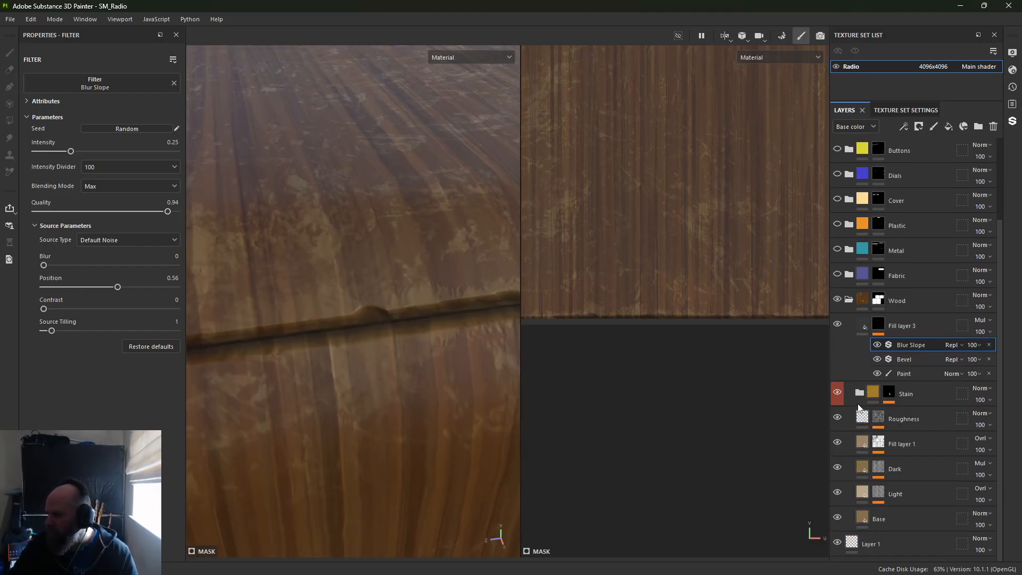
pyautogui.click(836, 472)
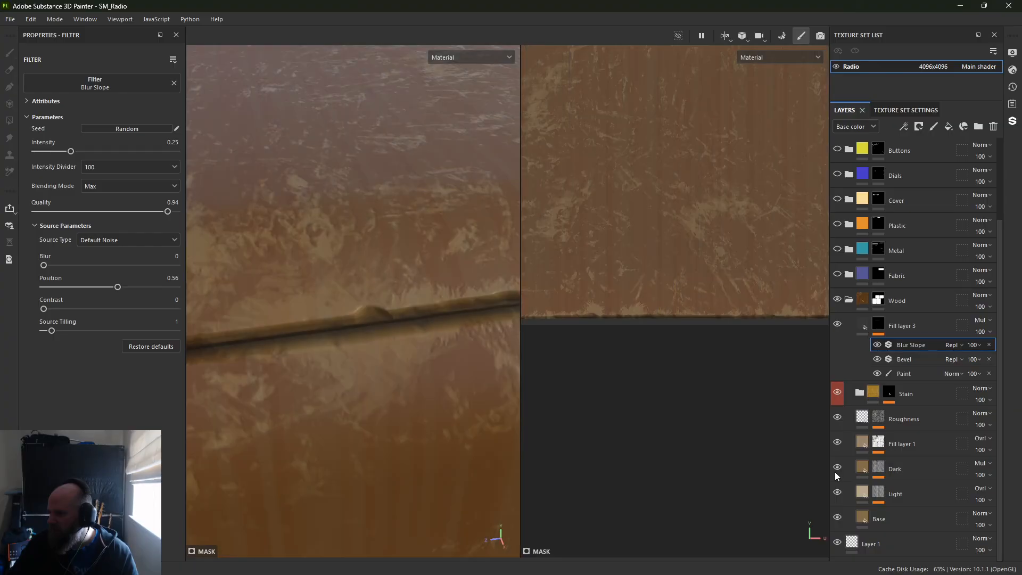
pyautogui.click(837, 472)
pyautogui.click(838, 443)
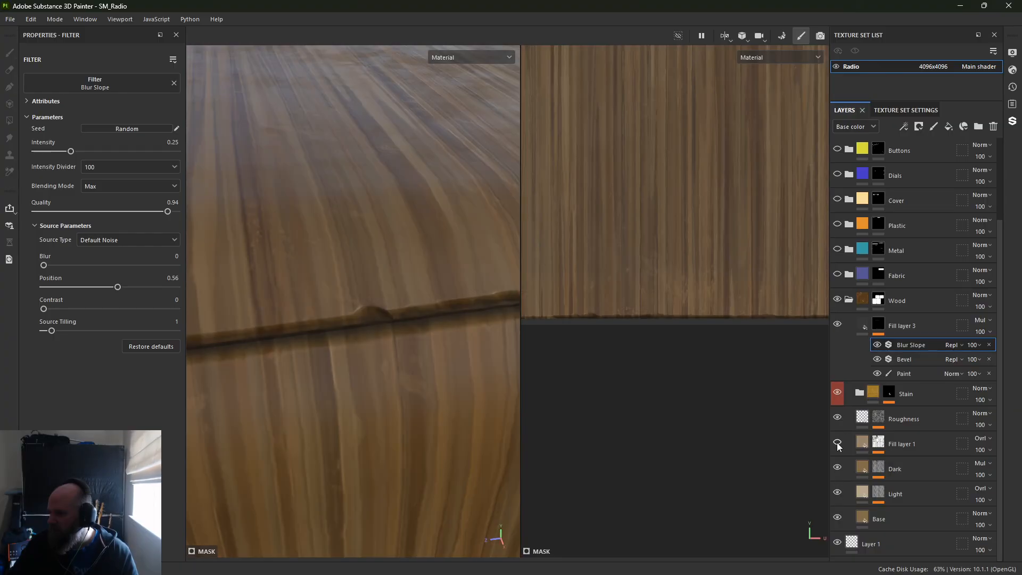
pyautogui.click(838, 443)
# Select the Paint effect in Fill layer 1's mask and set the brush size to 0.23
pyautogui.click(867, 446)
pyautogui.click(878, 446)
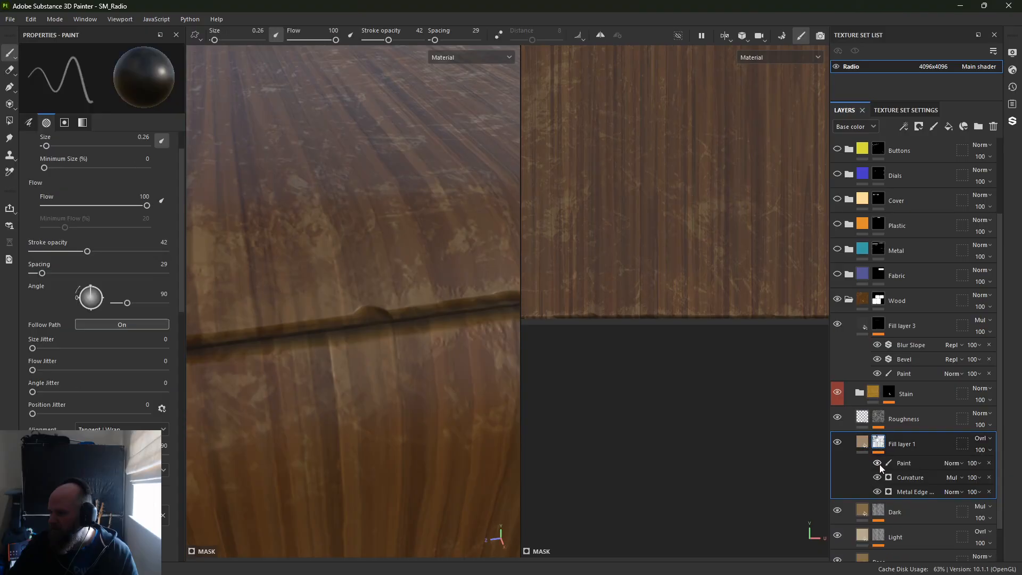
pyautogui.click(373, 301)
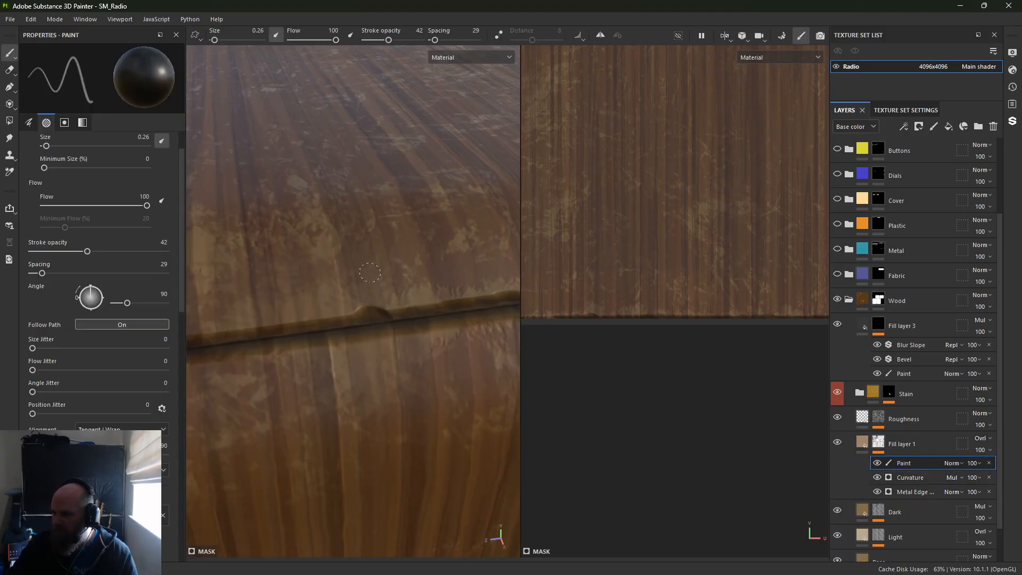
pyautogui.moveTo(366, 299)
pyautogui.keyDown('alt'); pyautogui.mouseDown()
pyautogui.moveTo(432, 301)
pyautogui.moveTo(368, 299)
pyautogui.mouseUp(); pyautogui.keyUp('alt')
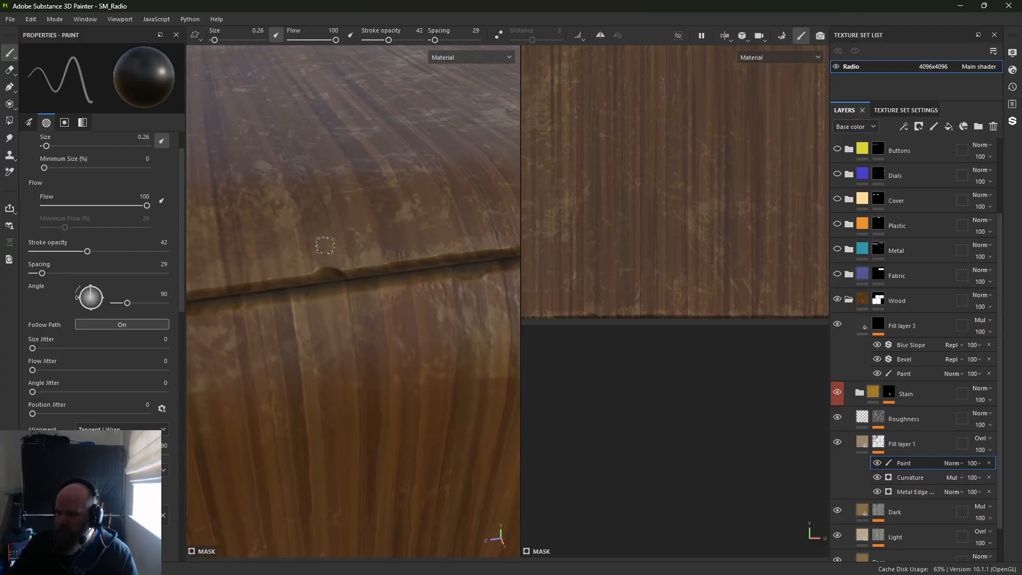
pyautogui.moveTo(324, 242)
pyautogui.keyDown('alt'); pyautogui.mouseDown()
pyautogui.moveTo(318, 358)
pyautogui.moveTo(391, 325)
pyautogui.moveTo(326, 352)
pyautogui.mouseUp(); pyautogui.keyUp('alt')
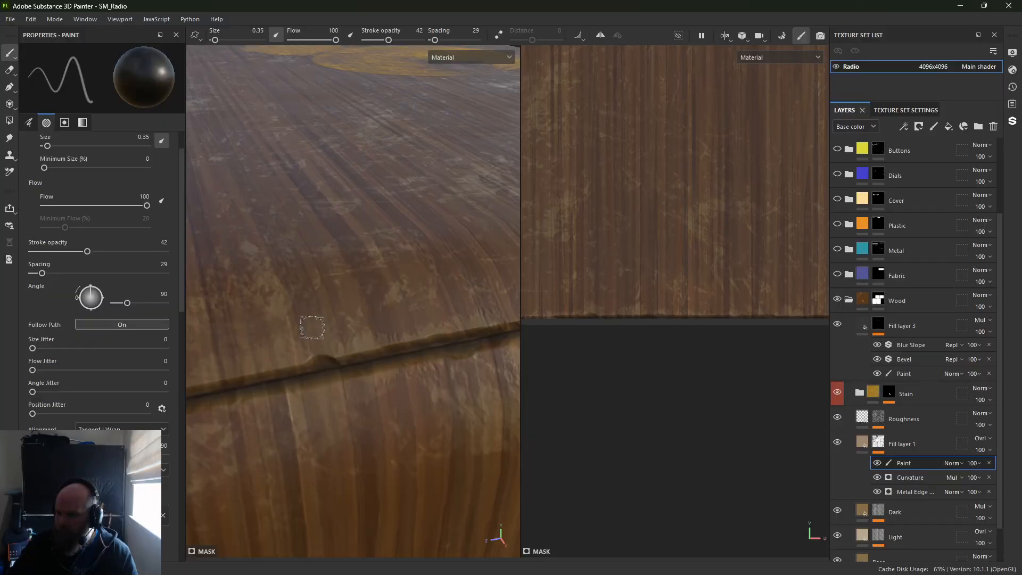
pyautogui.moveTo(313, 328)
pyautogui.keyDown('ctrl'); pyautogui.mouseDown(button='right')
pyautogui.moveTo(325, 327)
pyautogui.moveTo(313, 314)
pyautogui.mouseUp(button='right'); pyautogui.keyUp('ctrl')
# Add a fill layer above Fill layer 1 with only the height and roughness channels enabled
pyautogui.click(925, 445)
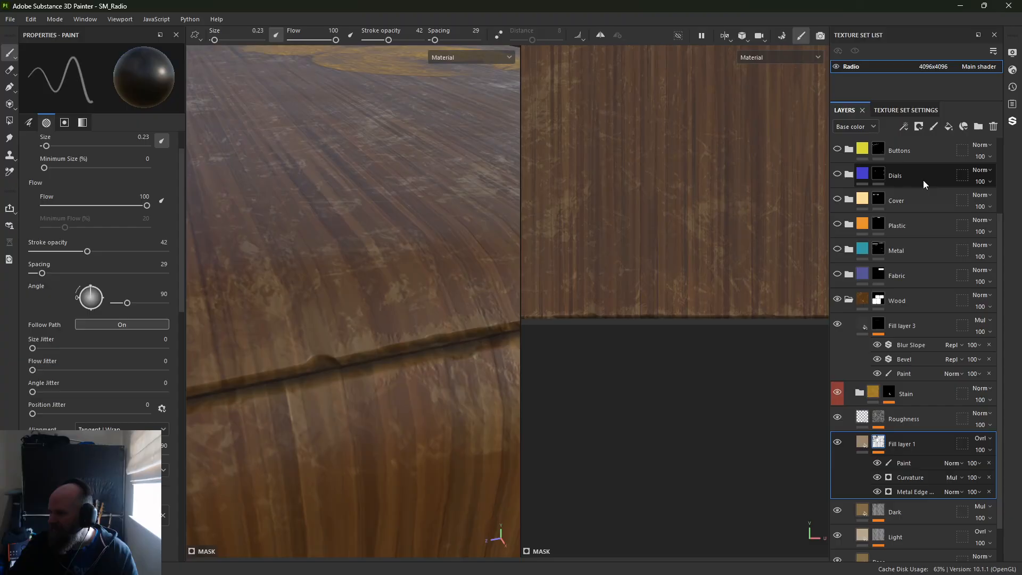
pyautogui.click(949, 127)
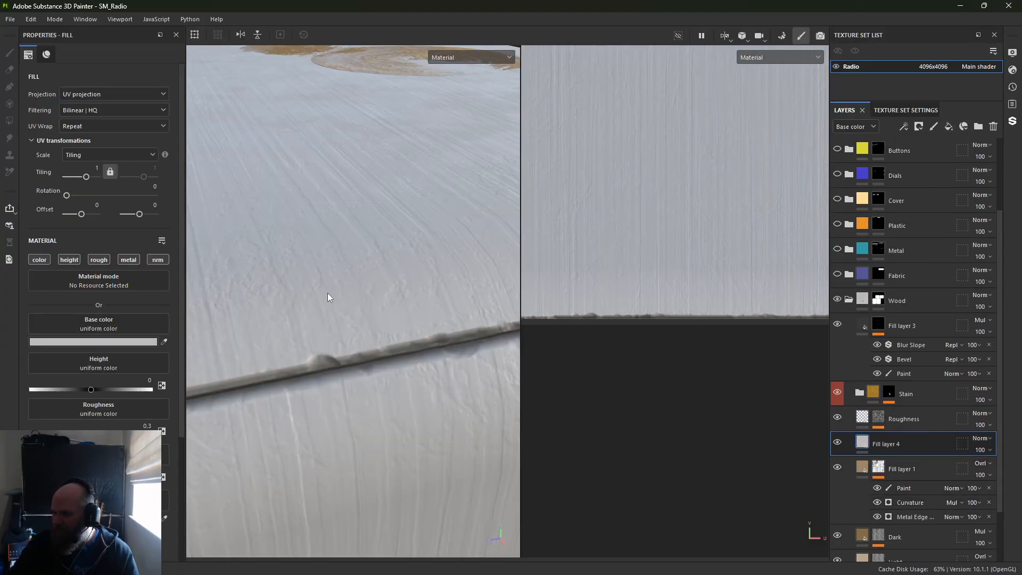
pyautogui.press('alt')
pyautogui.keyDown('alt'); pyautogui.click(78, 259); pyautogui.keyUp('alt')
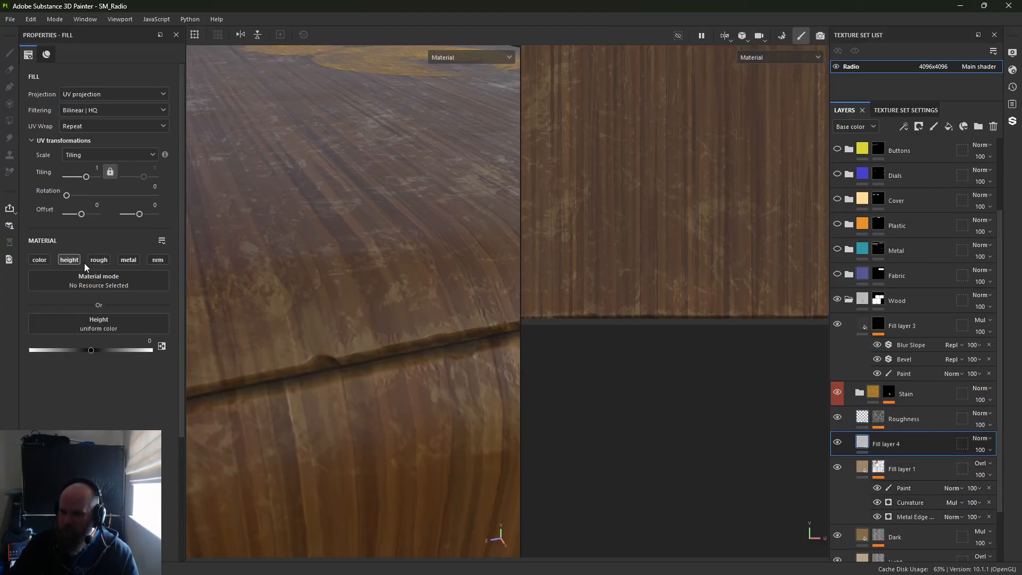
pyautogui.click(94, 260)
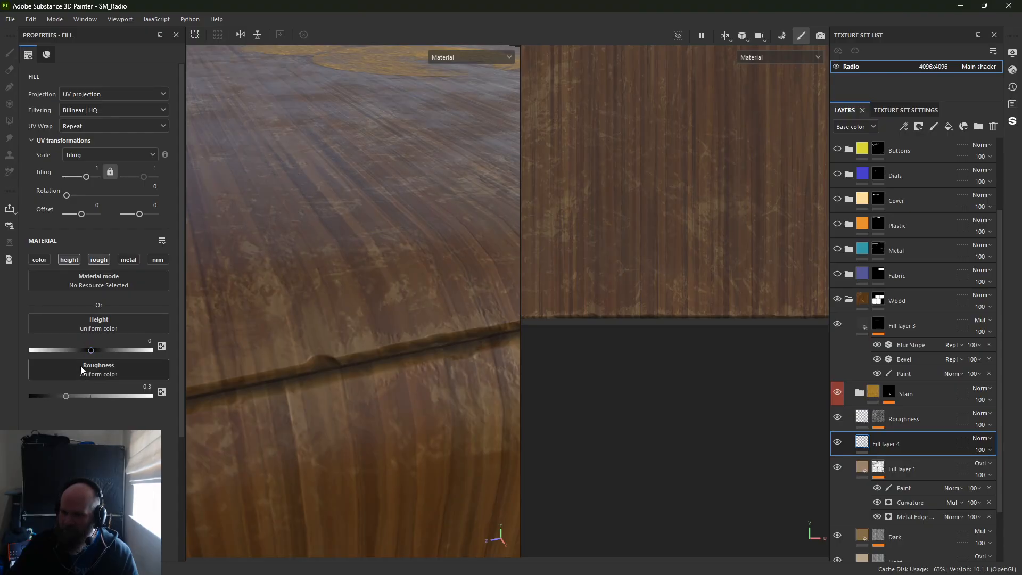
# Set the new fill layer's roughness to 0.2888, comparing the wood with the layer hidden and shown
pyautogui.moveTo(68, 396); pyautogui.dragTo(119, 399)
pyautogui.hotkey('ctrl', 'z')
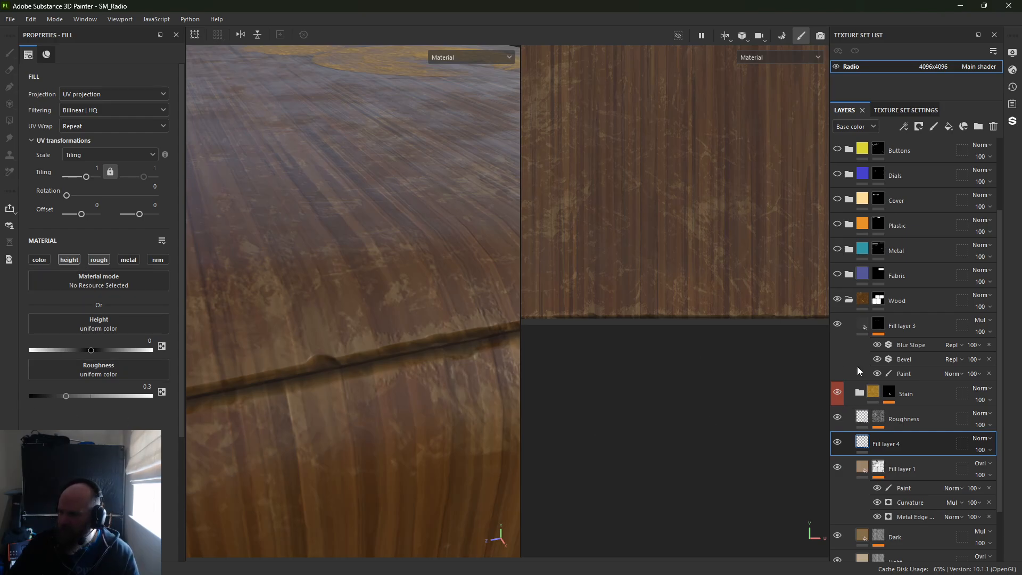
pyautogui.click(837, 443)
pyautogui.click(836, 443)
pyautogui.moveTo(66, 397)
pyautogui.mouseDown()
pyautogui.moveTo(28, 397)
pyautogui.moveTo(64, 397)
pyautogui.mouseUp()
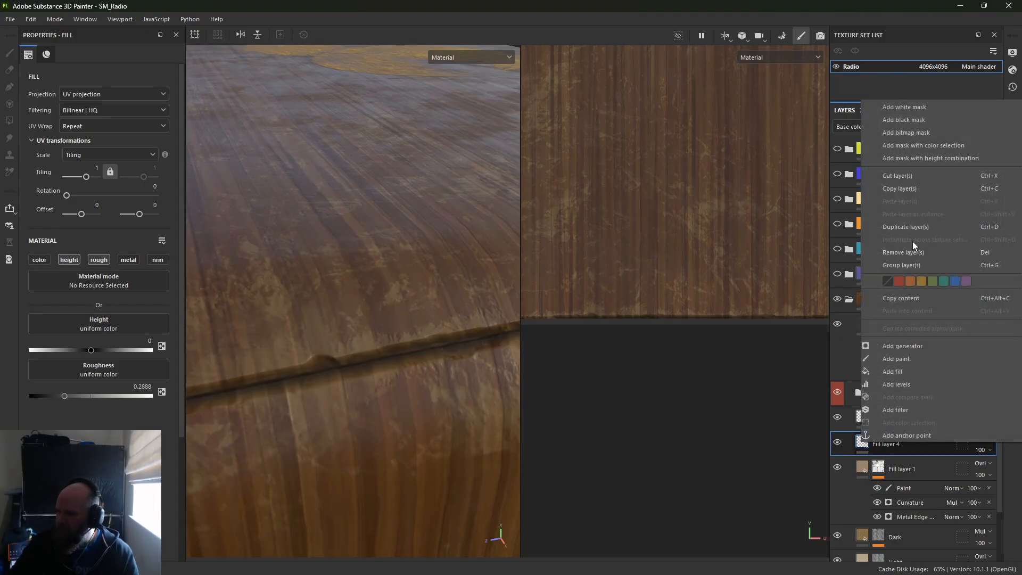
# Add a black mask to the new Fill layer 4 and set the layer's height to -0.1724
pyautogui.rightClick(863, 443)
pyautogui.click(912, 120)
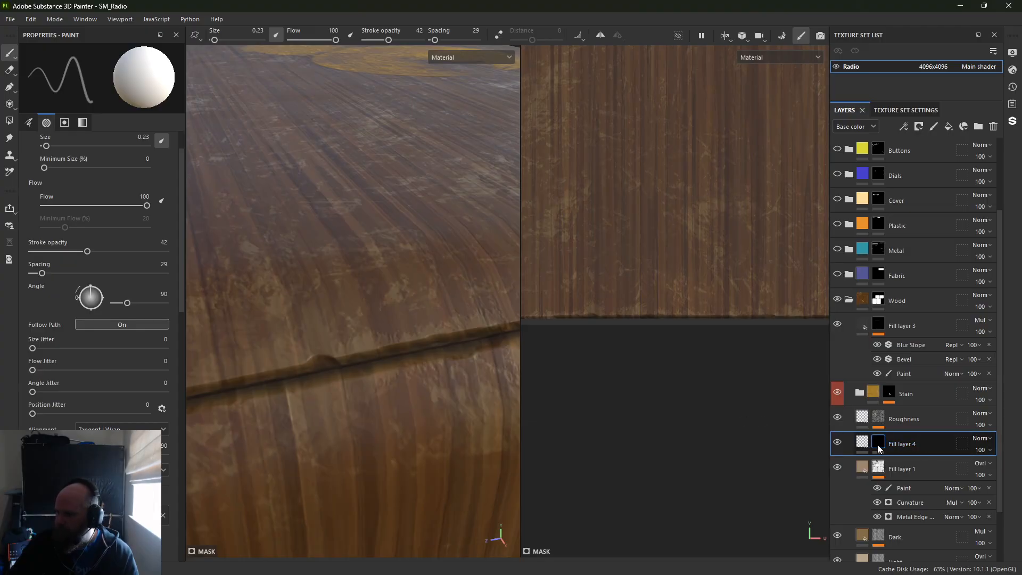
pyautogui.click(863, 442)
pyautogui.moveTo(88, 350); pyautogui.dragTo(80, 351)
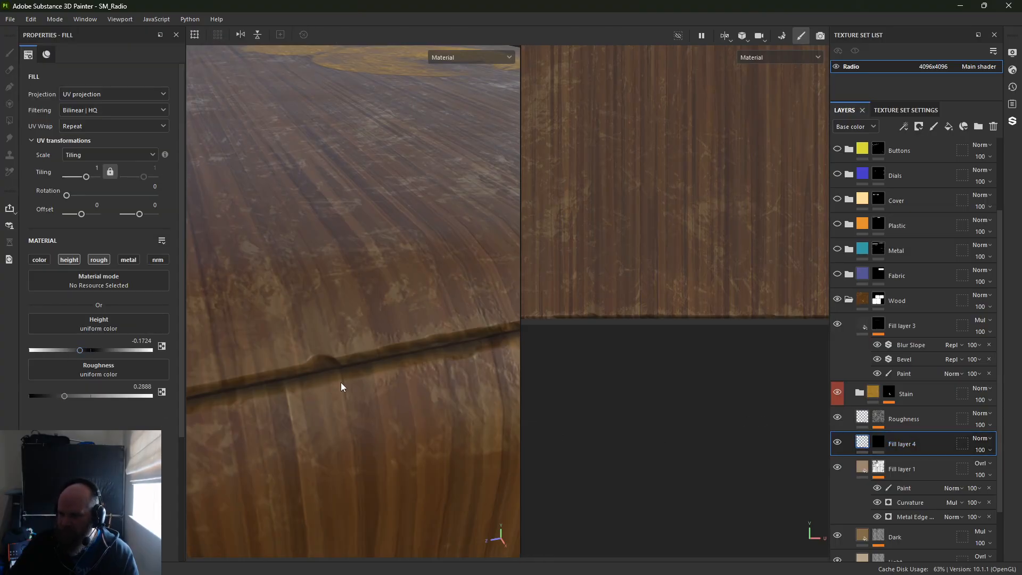
# Rename Fill layer 4 as Height
pyautogui.rightClick(880, 445)
pyautogui.click(916, 448)
pyautogui.doubleClick(906, 444)
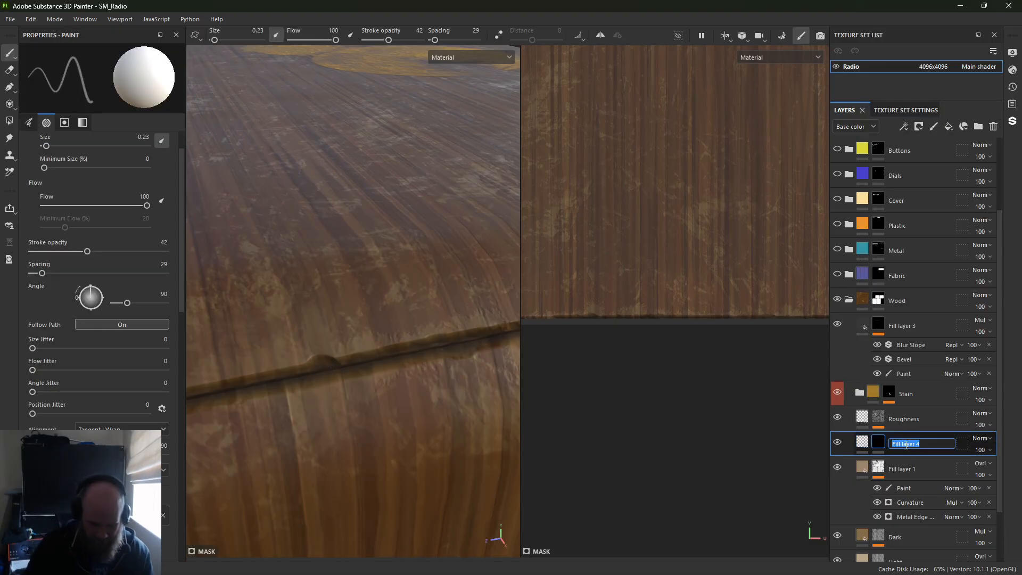
pyautogui.write('Height')
pyautogui.press('Return')
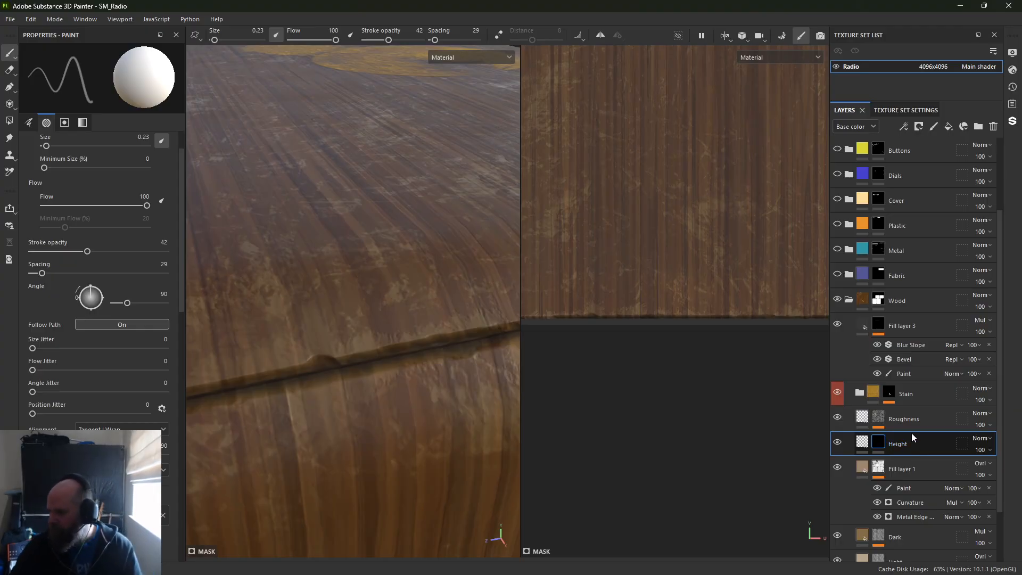
# Add a Paint effect to the Height layer's mask and try a stroke over the chip above the seam, then undo the stroke
pyautogui.rightClick(880, 442)
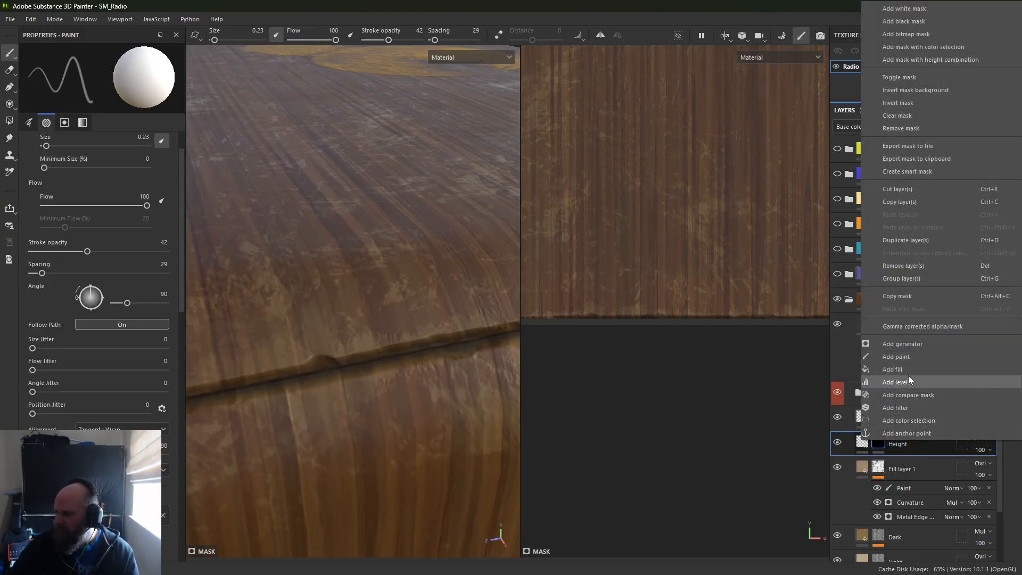
pyautogui.click(908, 358)
pyautogui.moveTo(323, 347); pyautogui.dragTo(317, 363)
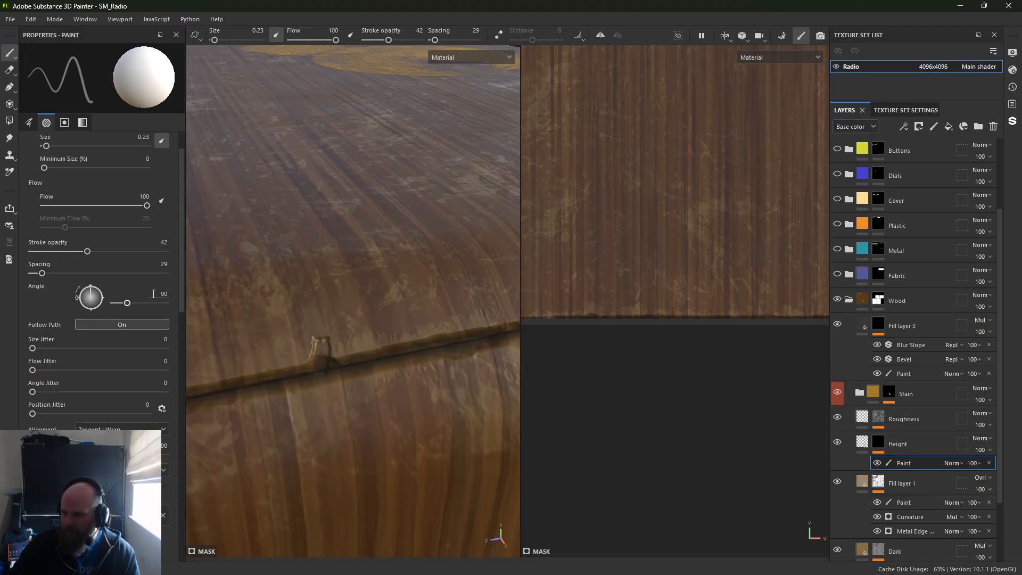
pyautogui.hotkey('ctrl', 'z')
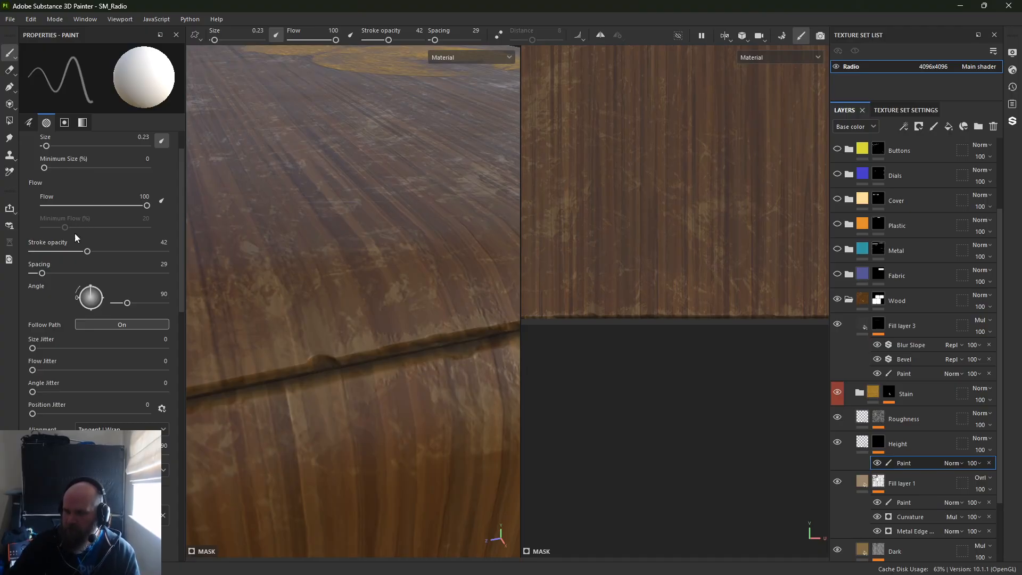
# Set the brush to size 0.36, stroke opacity 20, size jitter 26, flow jitter 100, angle jitter 180 and position jitter 5
pyautogui.moveTo(87, 252); pyautogui.dragTo(58, 252)
pyautogui.press('[')
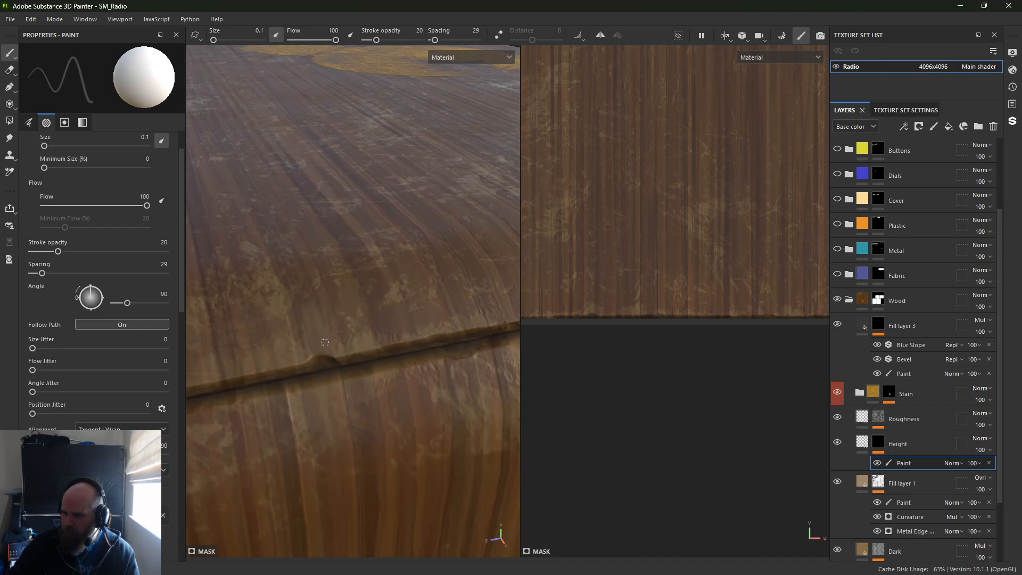
pyautogui.press(']')
pyautogui.press(']')
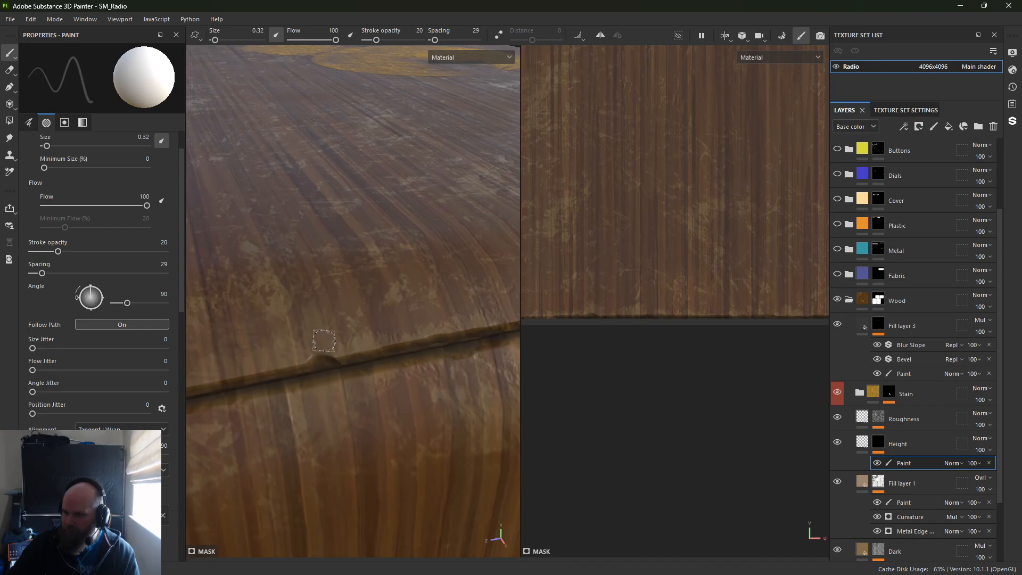
pyautogui.moveTo(31, 372); pyautogui.dragTo(179, 373)
pyautogui.moveTo(32, 392); pyautogui.dragTo(192, 393)
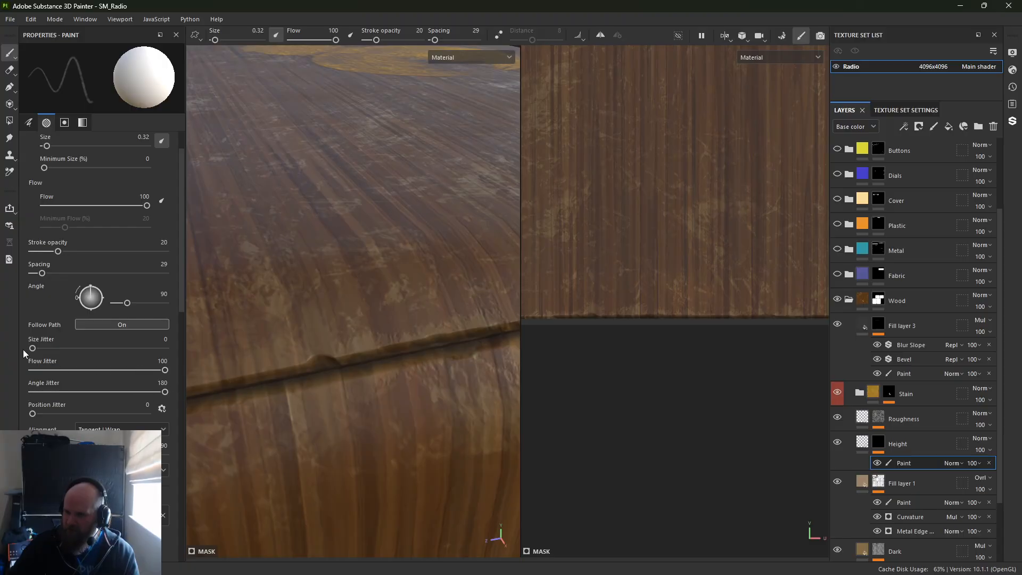
pyautogui.moveTo(33, 348); pyautogui.dragTo(67, 349)
pyautogui.moveTo(33, 414); pyautogui.dragTo(38, 414)
pyautogui.press(']')
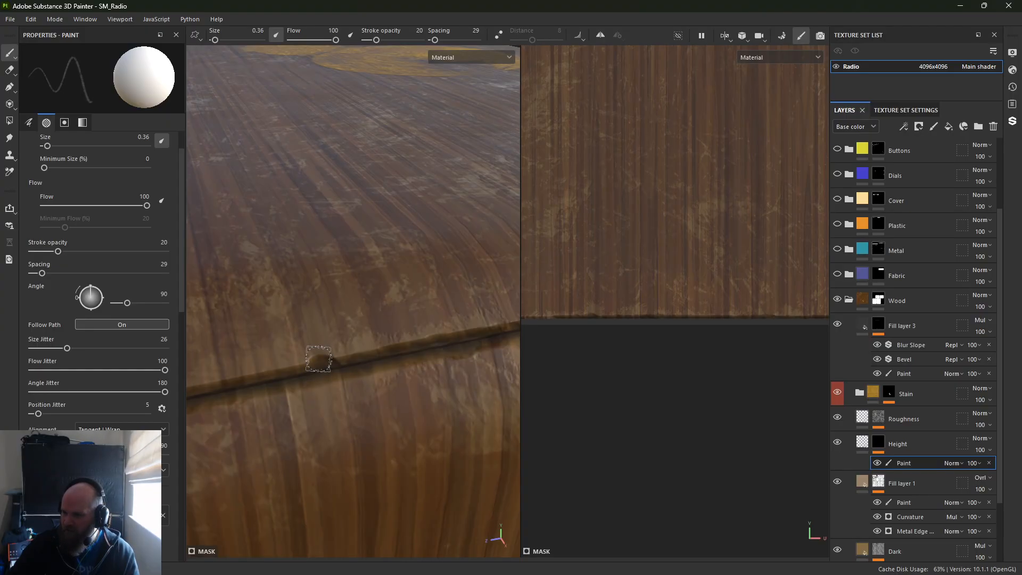
# Paint a dented chip into the Height layer's mask on the wood just above the corner seam
pyautogui.moveTo(320, 358)
pyautogui.mouseDown()
pyautogui.moveTo(305, 314)
pyautogui.moveTo(315, 362)
pyautogui.mouseUp()
pyautogui.keyDown('alt'); pyautogui.moveTo(372, 375); pyautogui.dragTo(34, 214, button='right'); pyautogui.keyUp('alt')
pyautogui.moveTo(330, 235)
pyautogui.keyDown('alt'); pyautogui.mouseDown()
pyautogui.moveTo(541, 253)
pyautogui.moveTo(320, 302)
pyautogui.moveTo(466, 286)
pyautogui.moveTo(450, 298)
pyautogui.mouseUp(); pyautogui.keyUp('alt')
pyautogui.keyDown('alt'); pyautogui.moveTo(450, 299); pyautogui.dragTo(578, 398, button='right'); pyautogui.keyUp('alt')
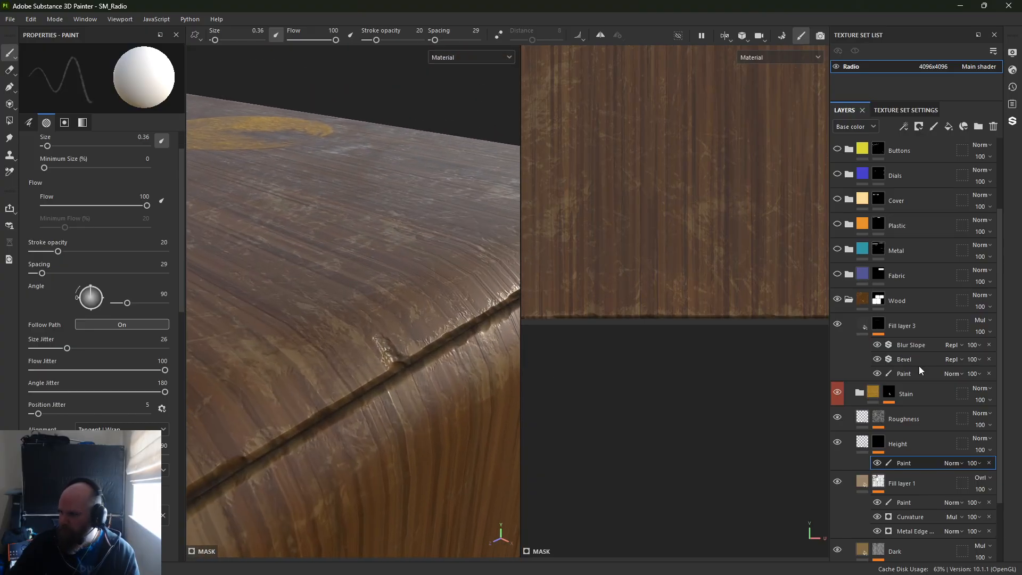
# Enable the Height layer's color channel with Overlay blending and set the layer's roughness to 1
pyautogui.click(863, 443)
pyautogui.click(39, 260)
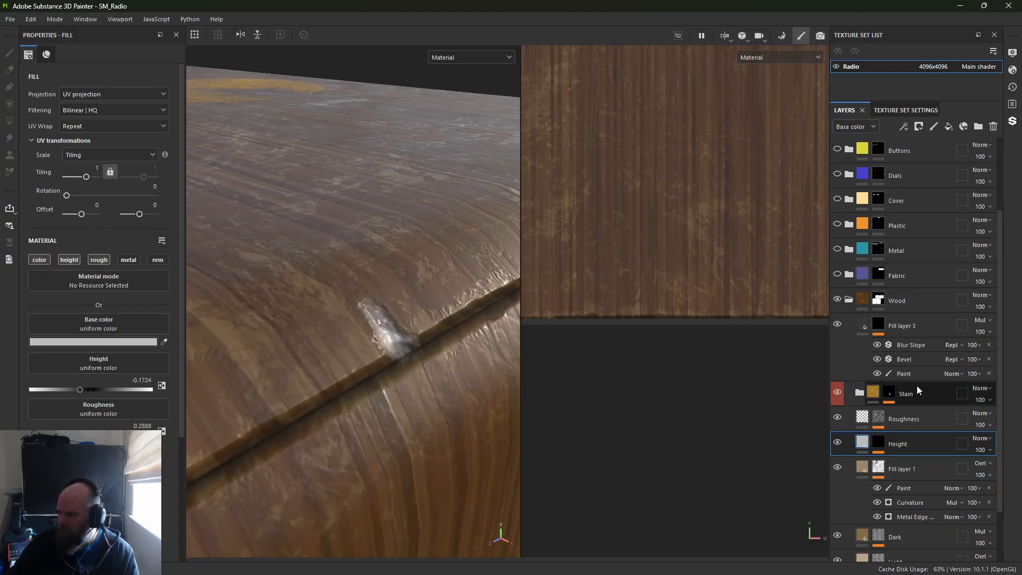
pyautogui.click(980, 438)
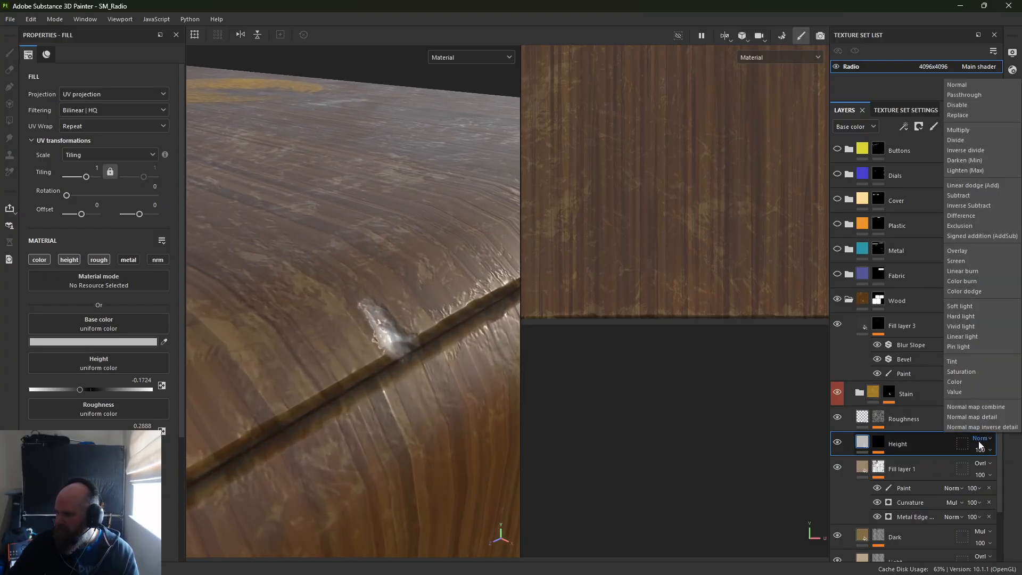
pyautogui.click(975, 251)
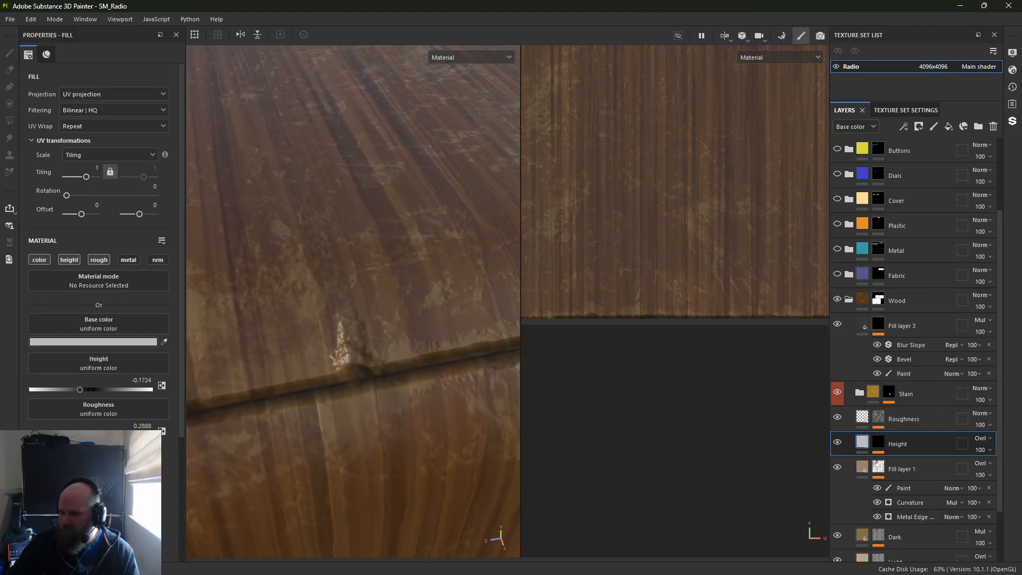
pyautogui.moveTo(65, 435); pyautogui.dragTo(167, 440)
pyautogui.moveTo(352, 426)
pyautogui.keyDown('alt'); pyautogui.mouseDown()
pyautogui.moveTo(450, 338)
pyautogui.moveTo(411, 383)
pyautogui.moveTo(358, 397)
pyautogui.mouseUp(); pyautogui.keyUp('alt')
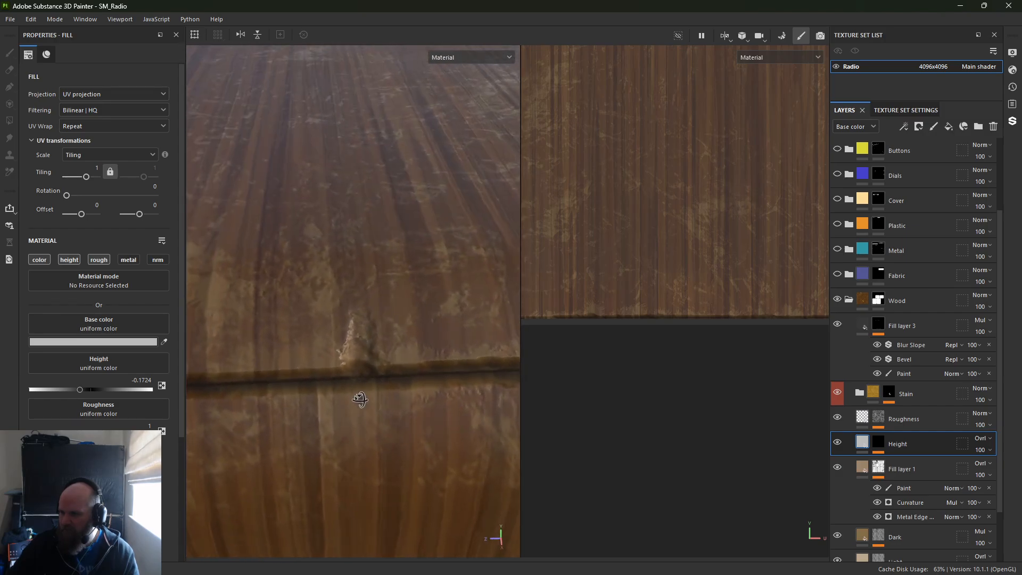
# Trim the chip in the Height layer's mask with a brush of size 1.74 and add rough wear beside it along the seam
pyautogui.click(879, 445)
pyautogui.click(906, 463)
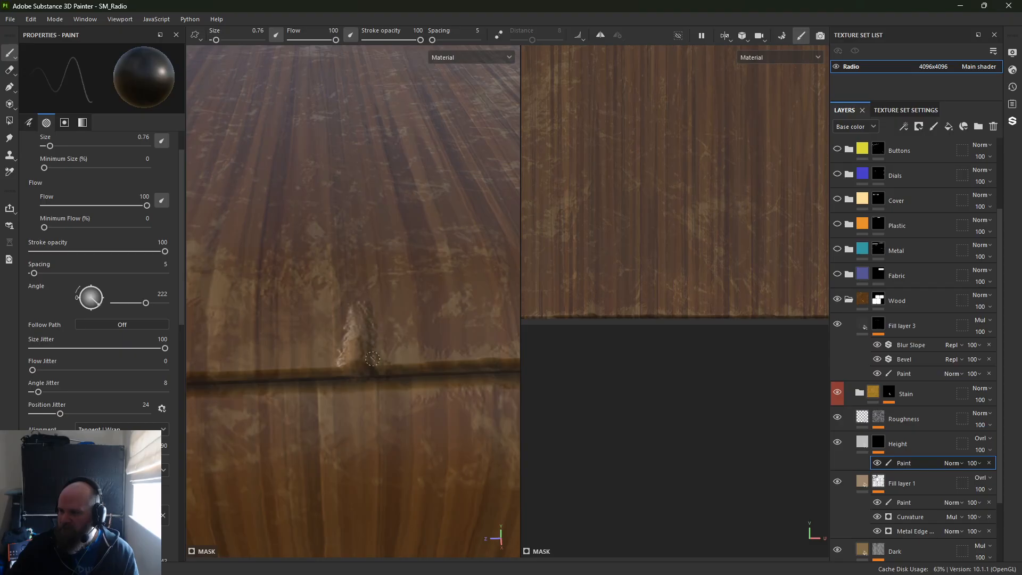
pyautogui.keyDown('ctrl'); pyautogui.moveTo(370, 321); pyautogui.dragTo(379, 326, button='right'); pyautogui.keyUp('ctrl')
pyautogui.moveTo(362, 309); pyautogui.dragTo(377, 342)
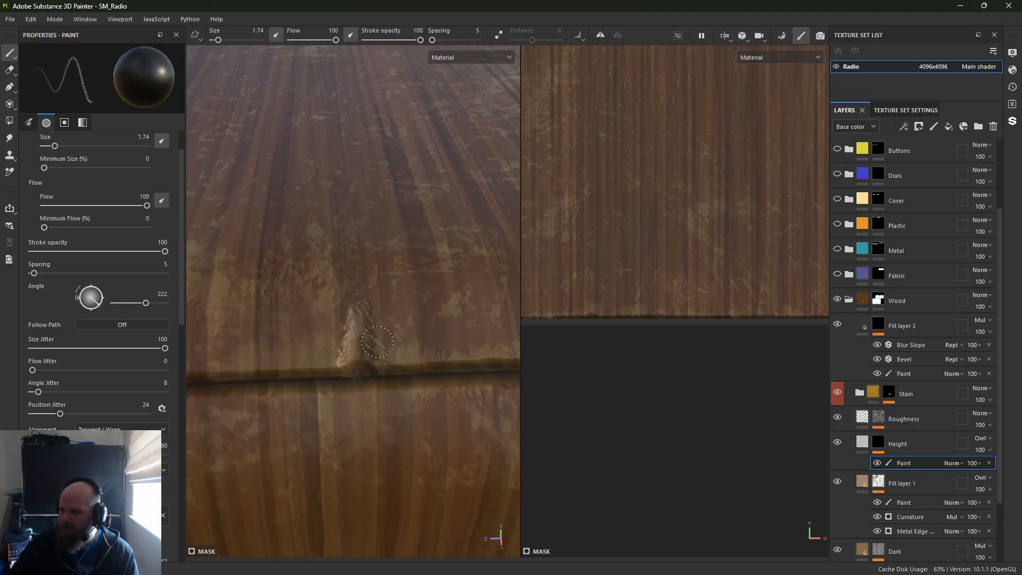
pyautogui.moveTo(363, 299)
pyautogui.mouseDown()
pyautogui.moveTo(354, 326)
pyautogui.moveTo(350, 315)
pyautogui.moveTo(369, 336)
pyautogui.moveTo(362, 318)
pyautogui.mouseUp()
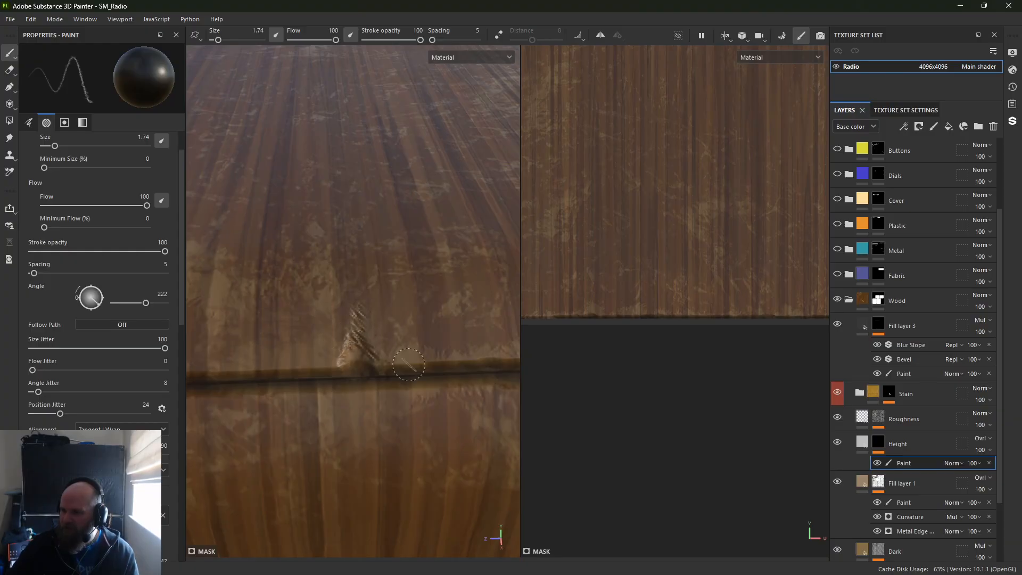
pyautogui.moveTo(409, 364)
pyautogui.mouseDown()
pyautogui.moveTo(411, 376)
pyautogui.moveTo(421, 368)
pyautogui.mouseUp()
pyautogui.moveTo(415, 374); pyautogui.dragTo(400, 373)
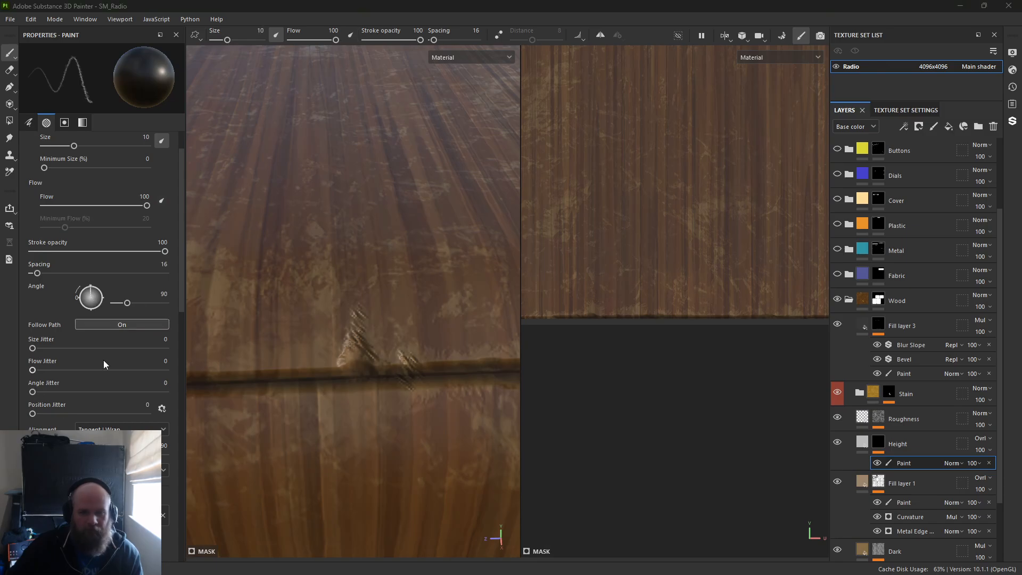
pyautogui.press('x')
pyautogui.moveTo(445, 364)
pyautogui.mouseDown()
pyautogui.moveTo(465, 363)
pyautogui.moveTo(349, 381)
pyautogui.moveTo(384, 369)
pyautogui.mouseUp()
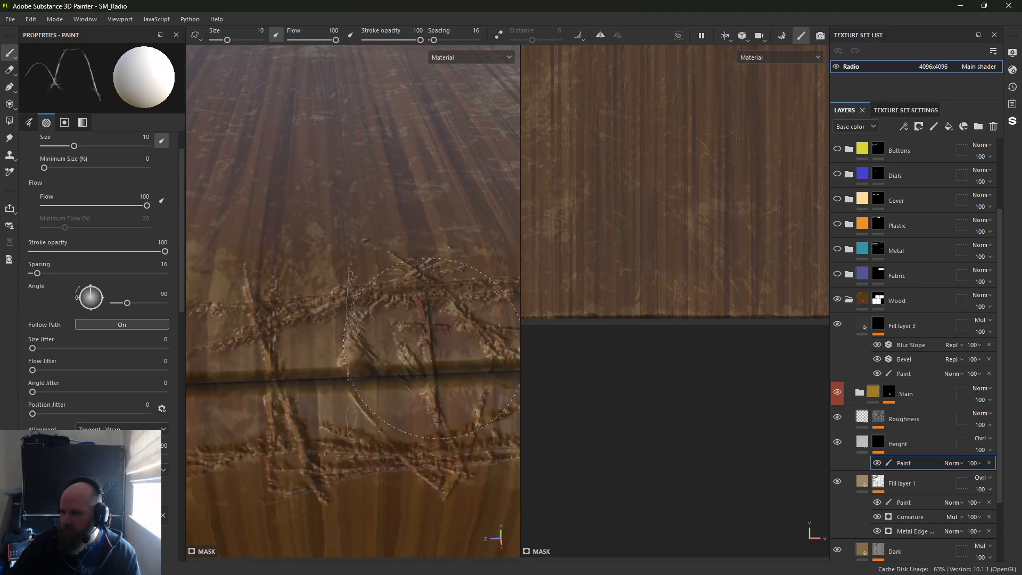
pyautogui.hotkey('ctrl', 'z')
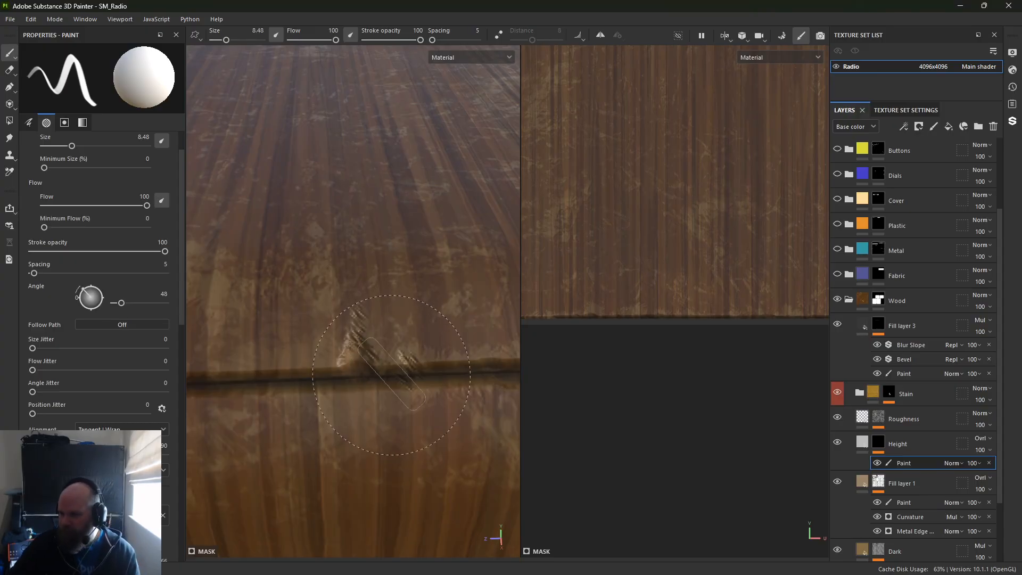
# Paint a smaller mark beside the chip in the Height mask with a size 4.05 brush and trim it with black
pyautogui.press('[')
pyautogui.press('[')
pyautogui.press('[')
pyautogui.moveTo(393, 371)
pyautogui.mouseDown()
pyautogui.moveTo(404, 364)
pyautogui.moveTo(407, 383)
pyautogui.mouseUp()
pyautogui.press('x')
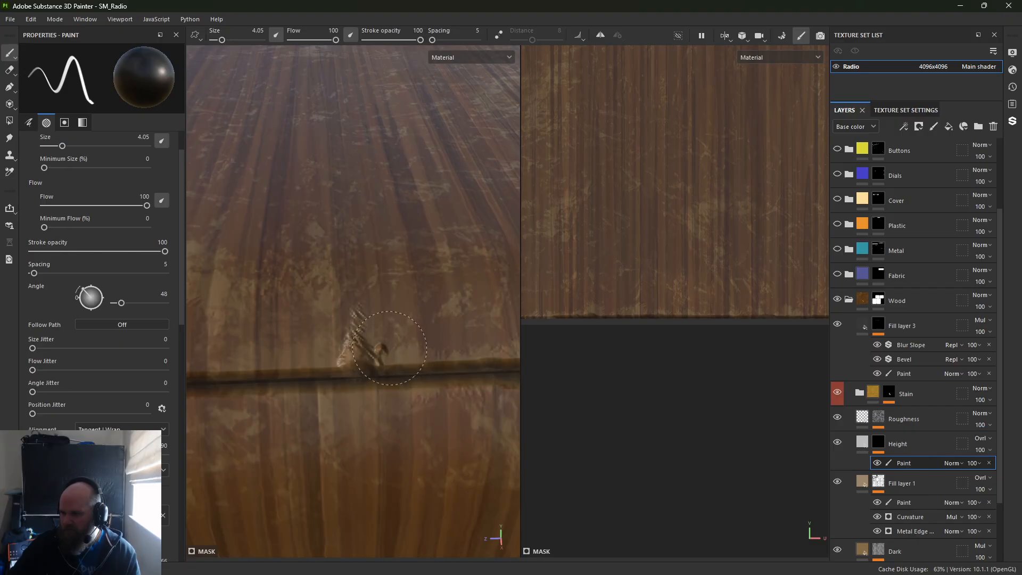
pyautogui.moveTo(390, 348); pyautogui.dragTo(387, 349)
# Inspect the radio's wooden casing, stained top and front from several angles, collapsing the Wood group
pyautogui.scroll(-5, 388, 350)
pyautogui.moveTo(343, 298)
pyautogui.keyDown('alt'); pyautogui.mouseDown()
pyautogui.moveTo(385, 260)
pyautogui.moveTo(421, 249)
pyautogui.moveTo(372, 321)
pyautogui.moveTo(342, 315)
pyautogui.moveTo(375, 314)
pyautogui.moveTo(357, 310)
pyautogui.moveTo(353, 288)
pyautogui.moveTo(409, 312)
pyautogui.moveTo(410, 301)
pyautogui.mouseUp(); pyautogui.keyUp('alt')
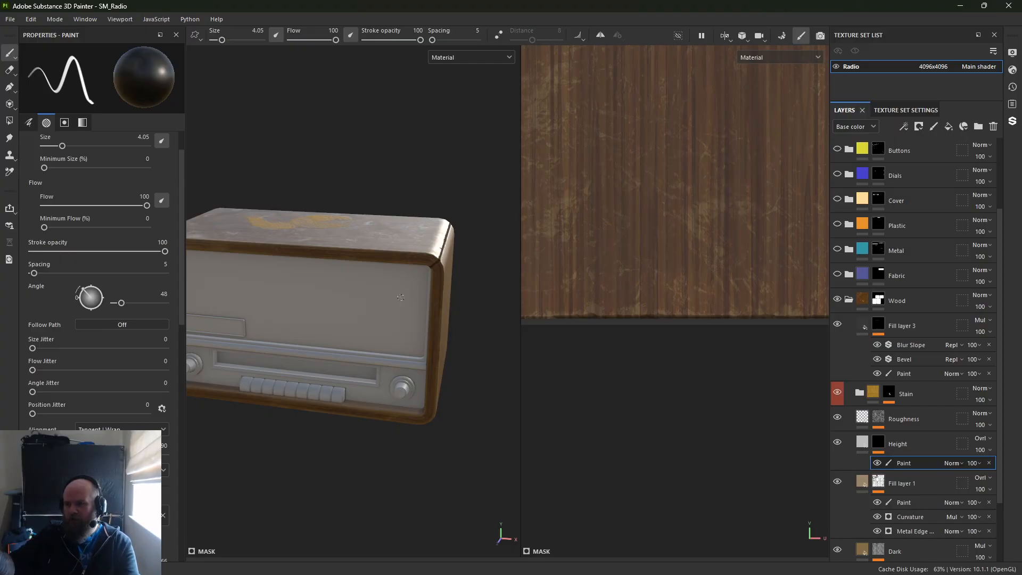
pyautogui.keyDown('alt'); pyautogui.moveTo(314, 203); pyautogui.dragTo(343, 306); pyautogui.keyUp('alt')
pyautogui.keyDown('alt'); pyautogui.moveTo(343, 306); pyautogui.dragTo(191, 342, button='right'); pyautogui.keyUp('alt')
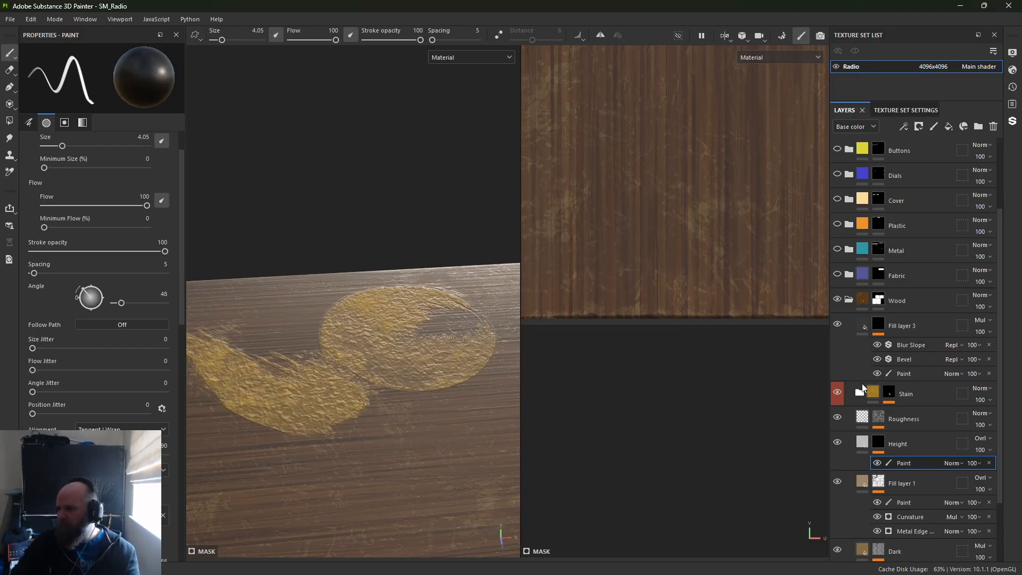
pyautogui.click(850, 302)
pyautogui.keyDown('alt'); pyautogui.moveTo(277, 229); pyautogui.dragTo(203, 224, button='right'); pyautogui.keyUp('alt')
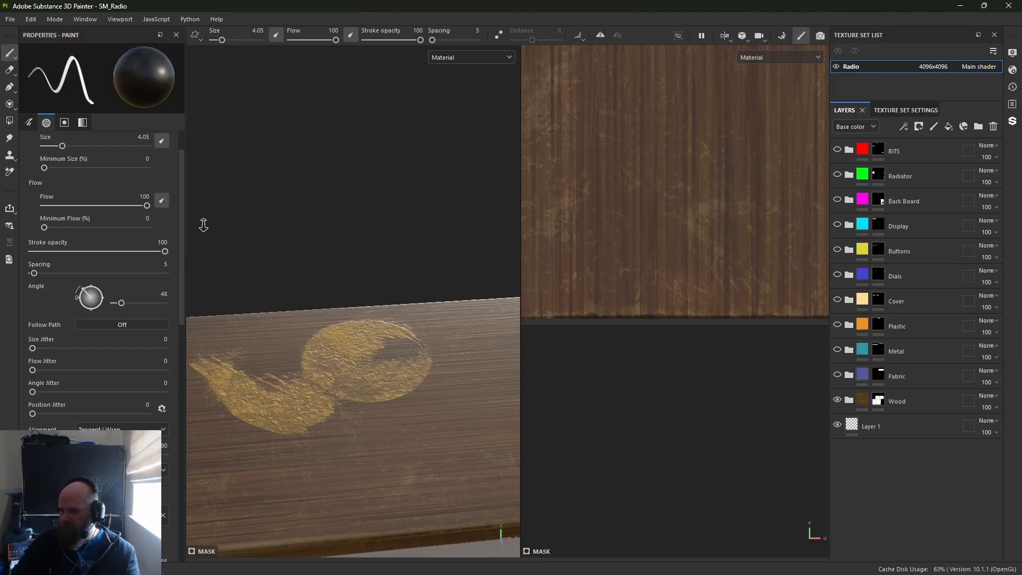
pyautogui.keyDown('alt'); pyautogui.moveTo(298, 325); pyautogui.dragTo(322, 234); pyautogui.keyUp('alt')
pyautogui.keyDown('alt'); pyautogui.moveTo(315, 383); pyautogui.dragTo(314, 226, button='middle'); pyautogui.keyUp('alt')
pyautogui.keyDown('alt'); pyautogui.moveTo(314, 227); pyautogui.dragTo(372, 226); pyautogui.keyUp('alt')
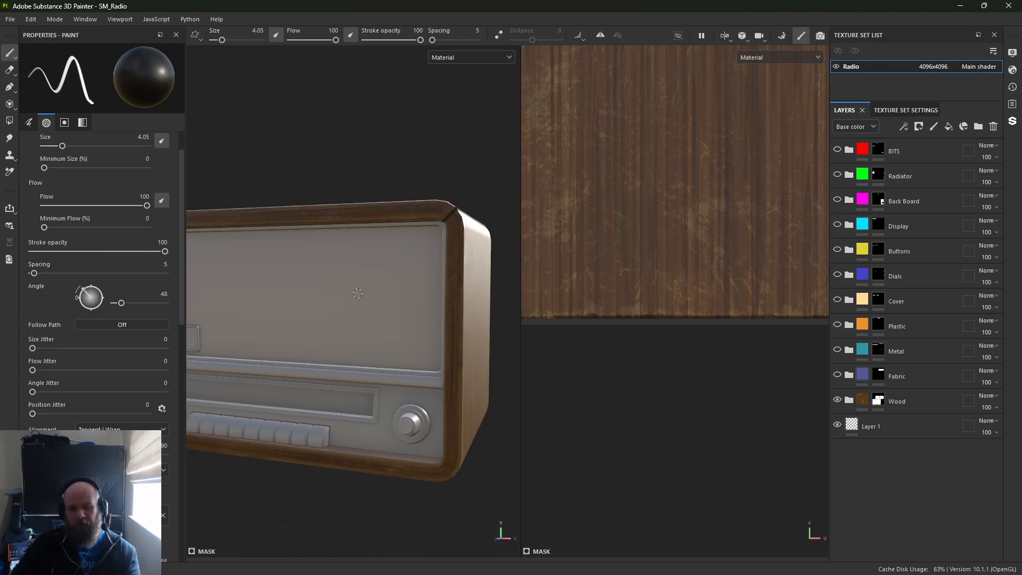
pyautogui.keyDown('alt'); pyautogui.moveTo(307, 229); pyautogui.dragTo(360, 237); pyautogui.keyUp('alt')
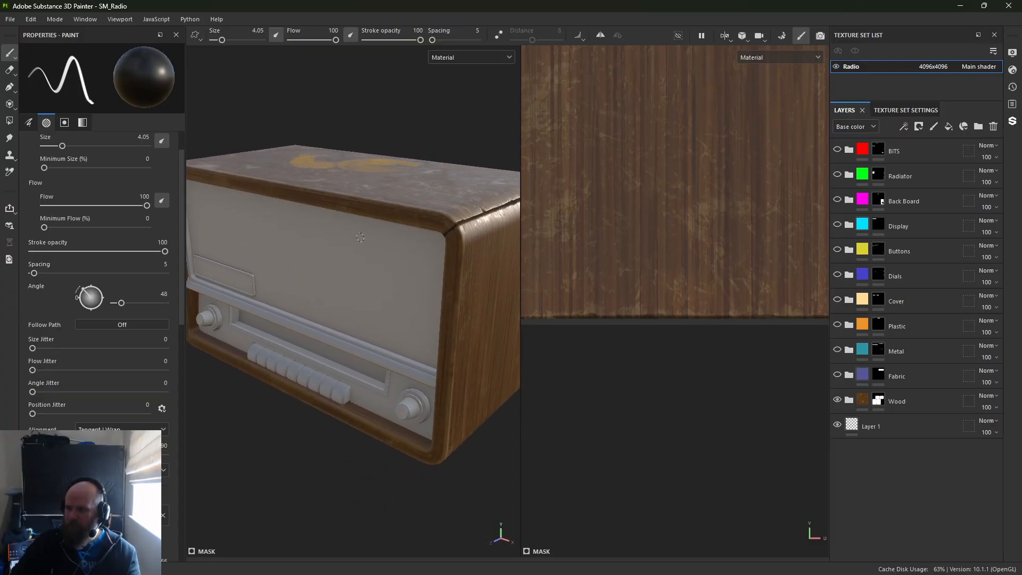
# Switch the viewport to 3D only to show the whole radio
pyautogui.click(725, 36)
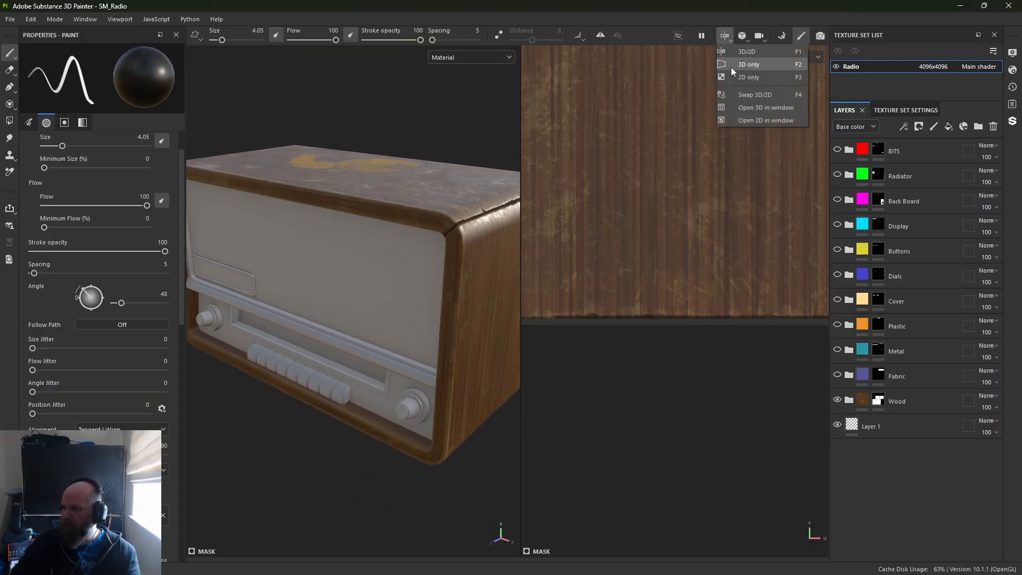
pyautogui.click(740, 65)
pyautogui.scroll(3, 570, 219)
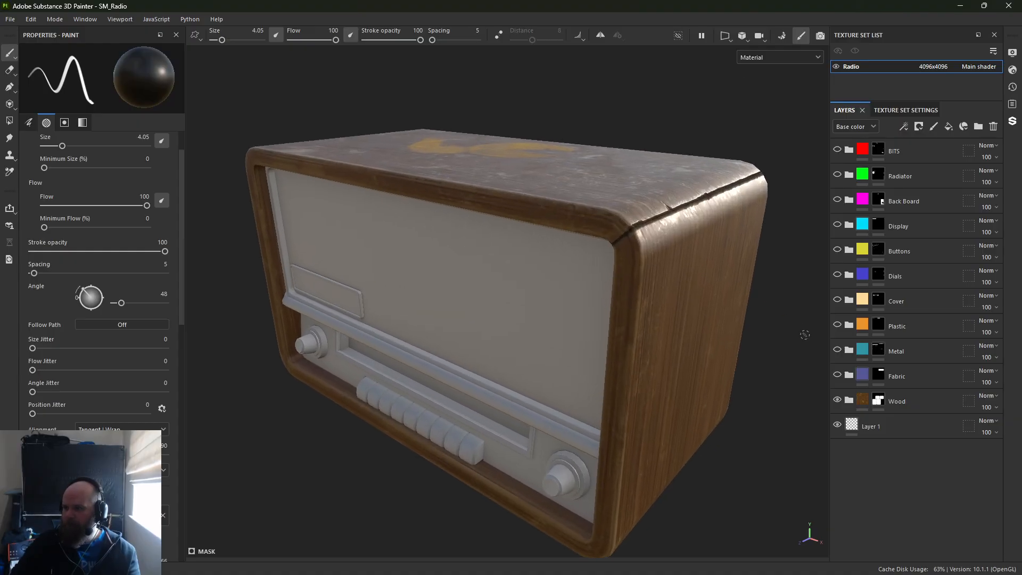
pyautogui.keyDown('alt'); pyautogui.moveTo(319, 261); pyautogui.dragTo(445, 269); pyautogui.keyUp('alt')
pyautogui.keyDown('alt'); pyautogui.moveTo(449, 269); pyautogui.dragTo(491, 269, button='middle'); pyautogui.keyUp('alt')
pyautogui.scroll(-2, 511, 270)
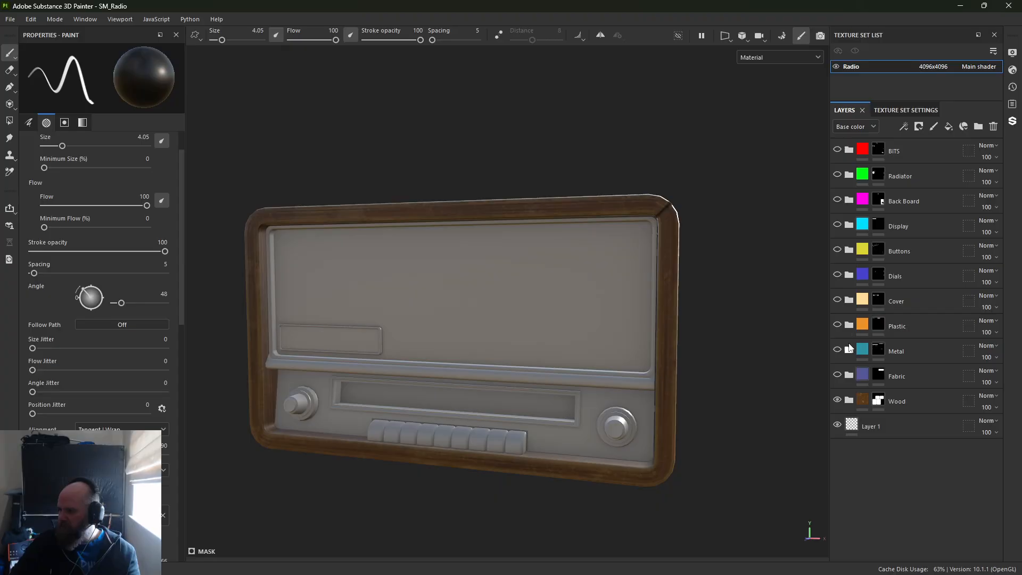
# Expand the Fabric group, make it visible on the radio's front, and add a paint layer
pyautogui.click(850, 376)
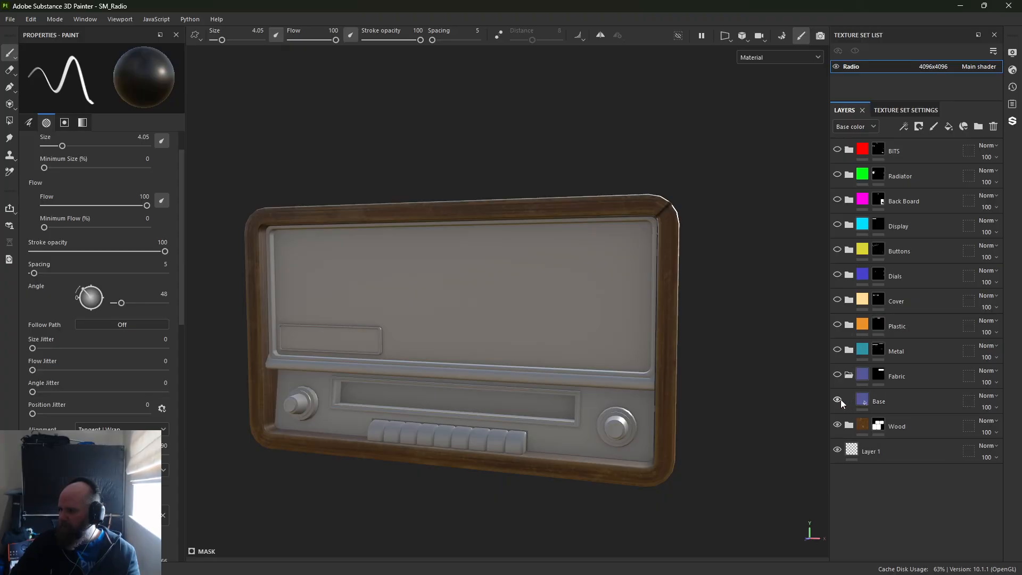
pyautogui.scroll(4, 319, 300)
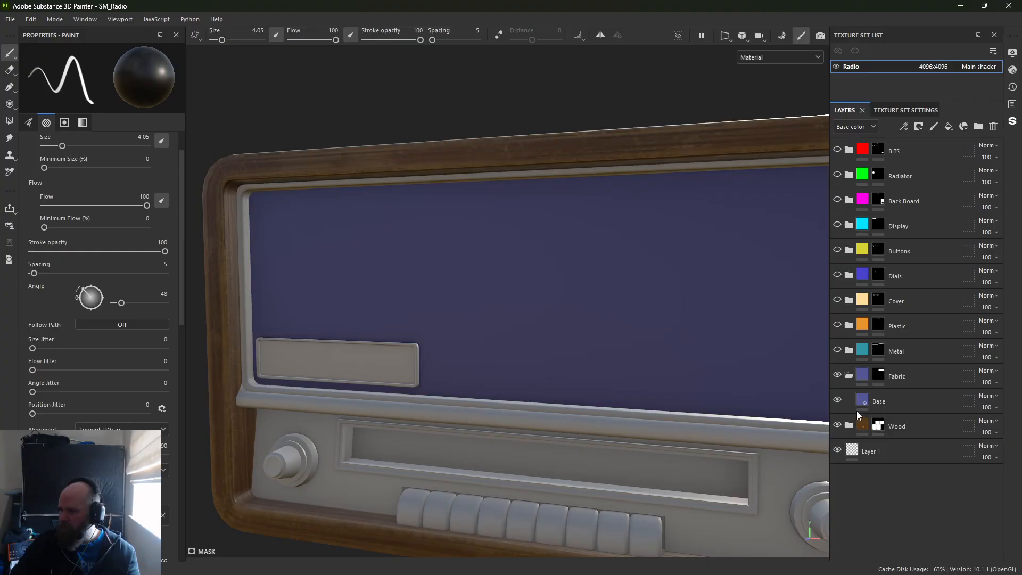
pyautogui.moveTo(863, 406)
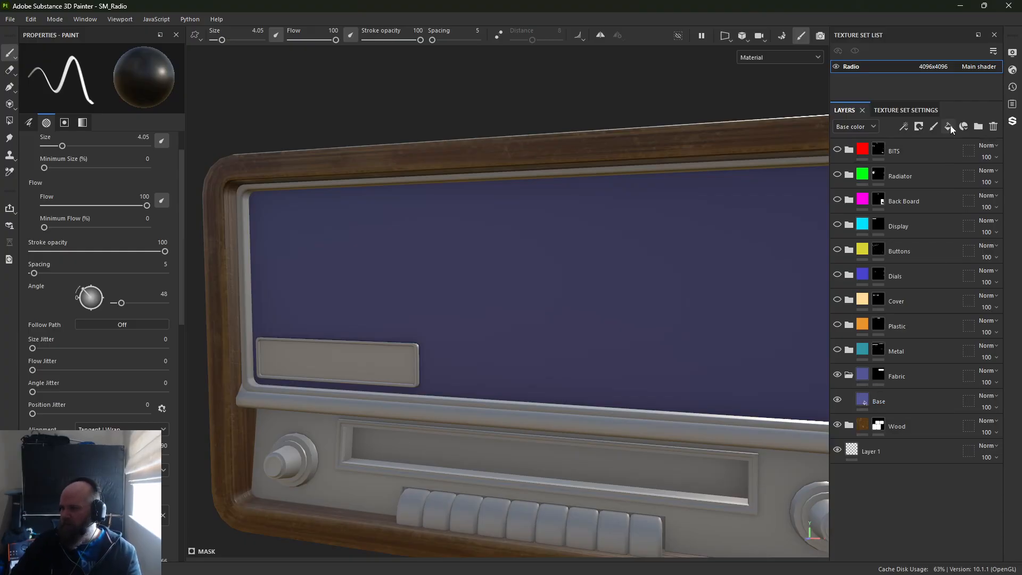
pyautogui.click(931, 128)
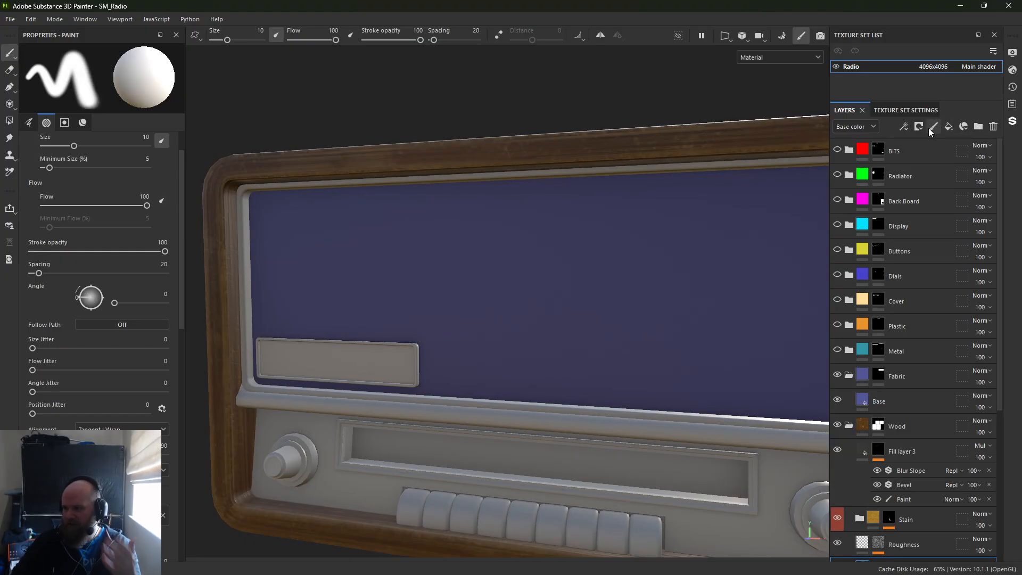
pyautogui.click(948, 126)
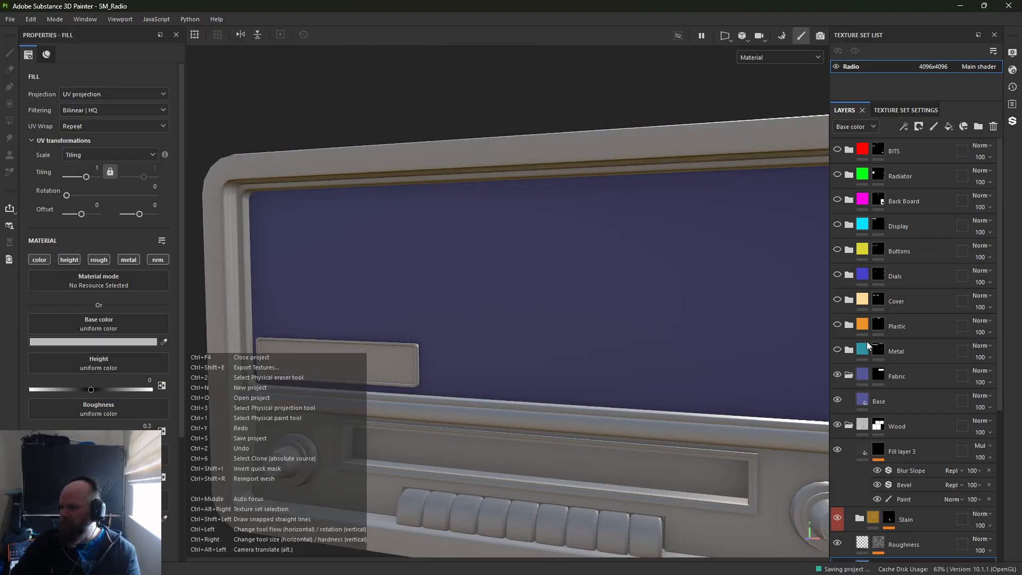
pyautogui.scroll(-2, 893, 376)
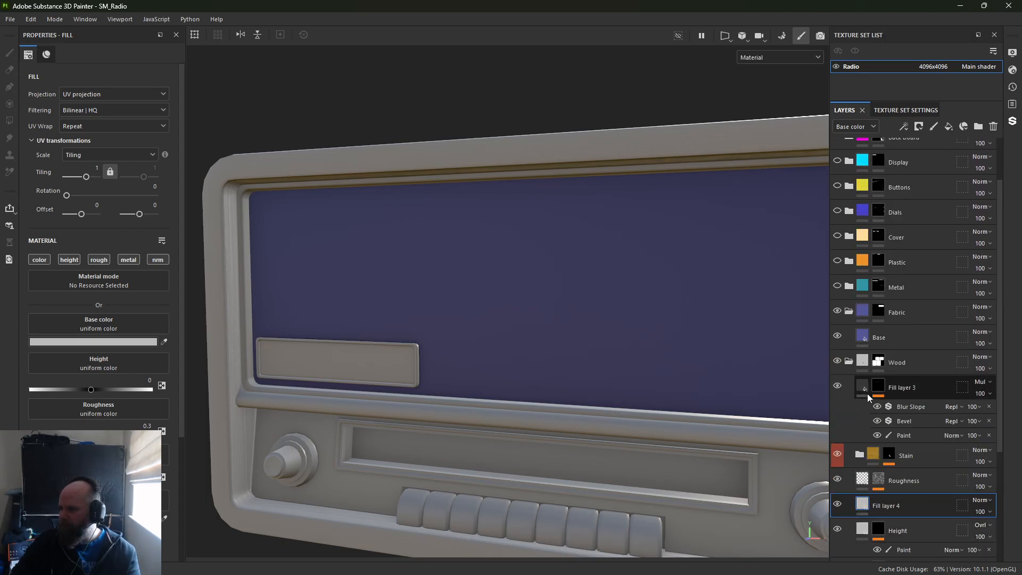
pyautogui.hotkey('ctrl', 'z')
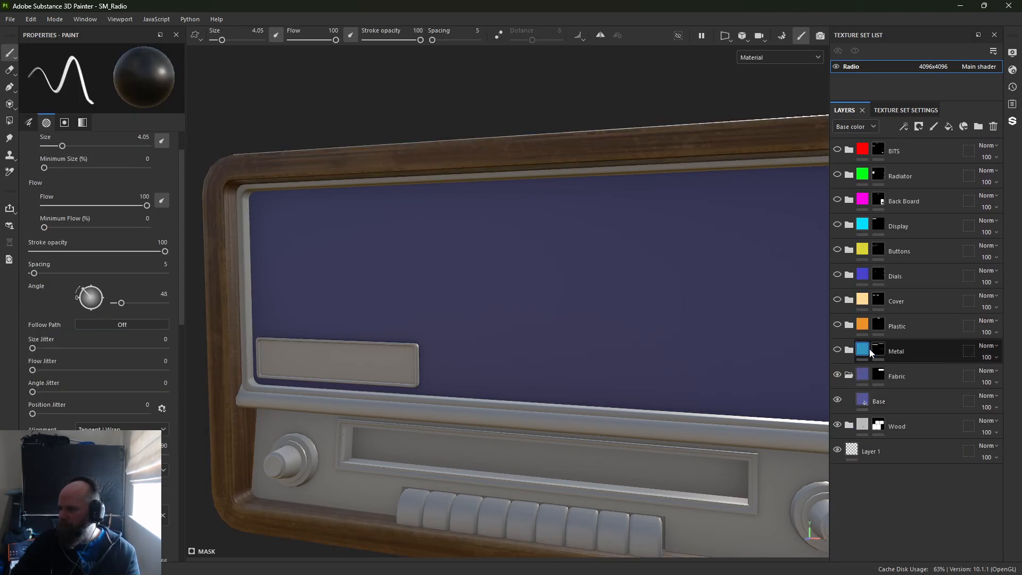
# Add a fill layer and move it into the Fabric group, above the Base layer
pyautogui.click(912, 376)
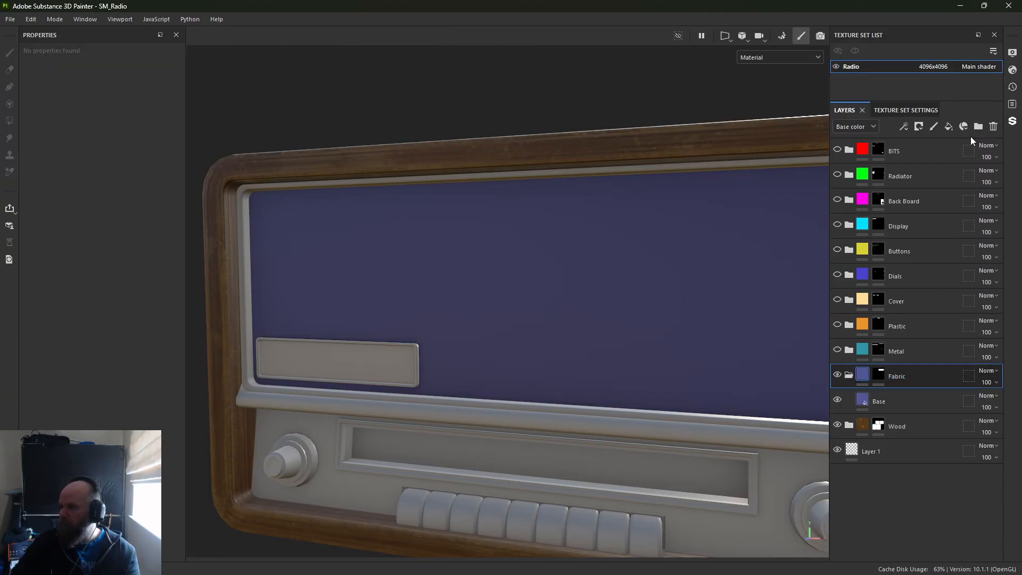
pyautogui.click(949, 128)
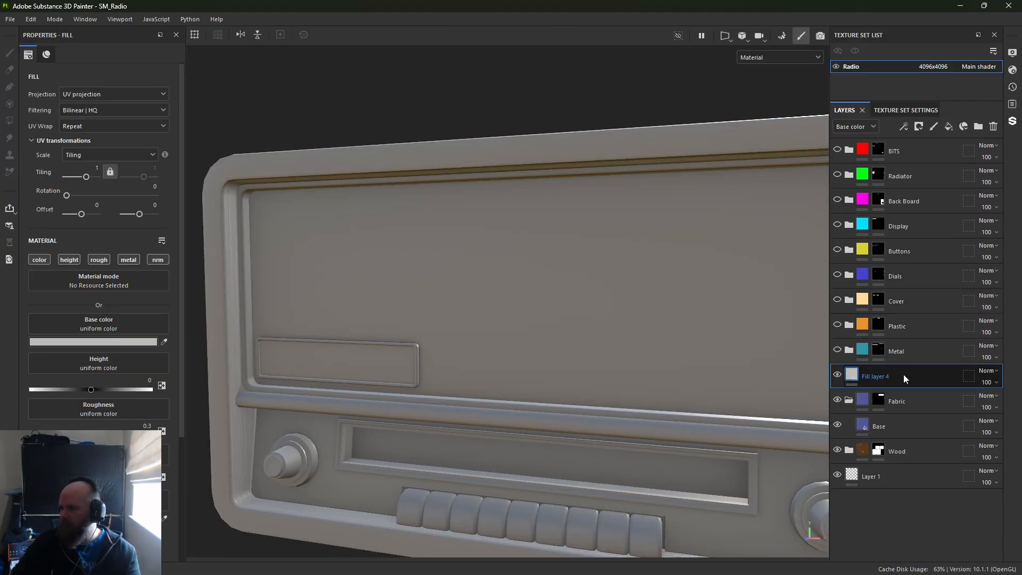
pyautogui.moveTo(903, 375); pyautogui.dragTo(901, 409)
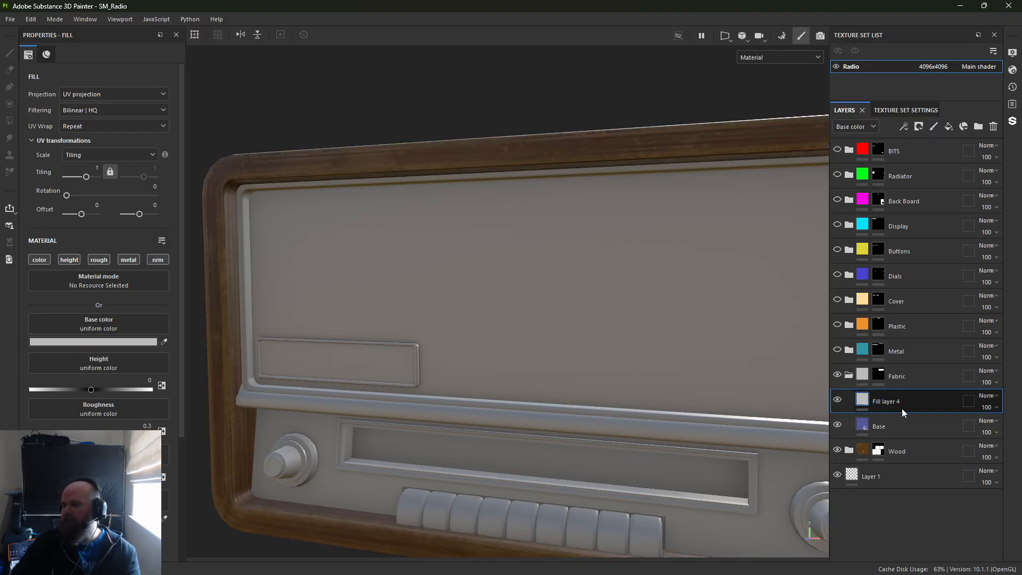
# Limit the new fill layer to the height, roughness and normal channels, with height 0.1810 and roughness 0.9267
pyautogui.keyDown('alt'); pyautogui.click(72, 261); pyautogui.keyUp('alt')
pyautogui.keyDown('alt'); pyautogui.click(95, 263); pyautogui.keyUp('alt')
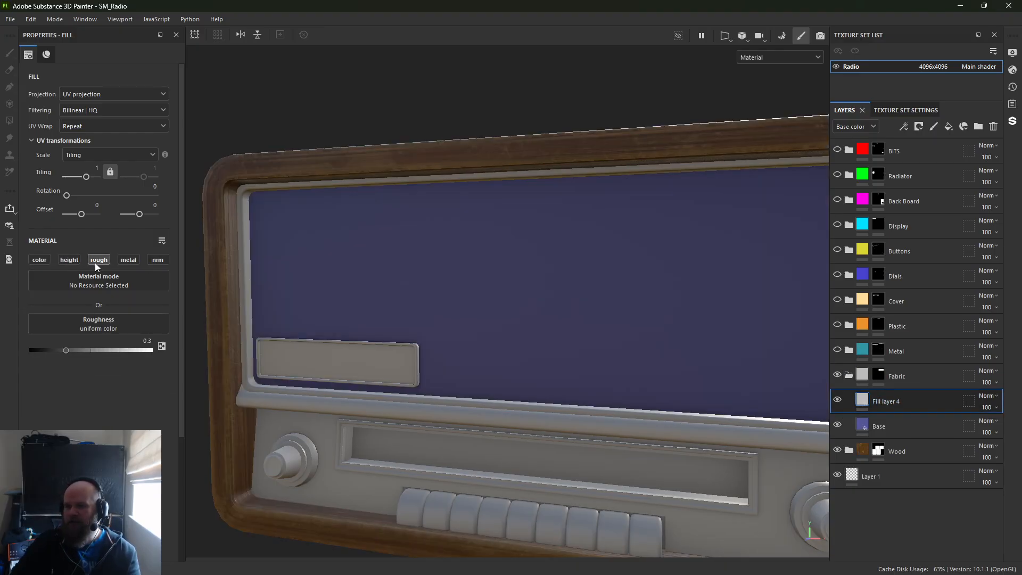
pyautogui.click(74, 261)
pyautogui.click(100, 262)
pyautogui.click(101, 260)
pyautogui.click(155, 260)
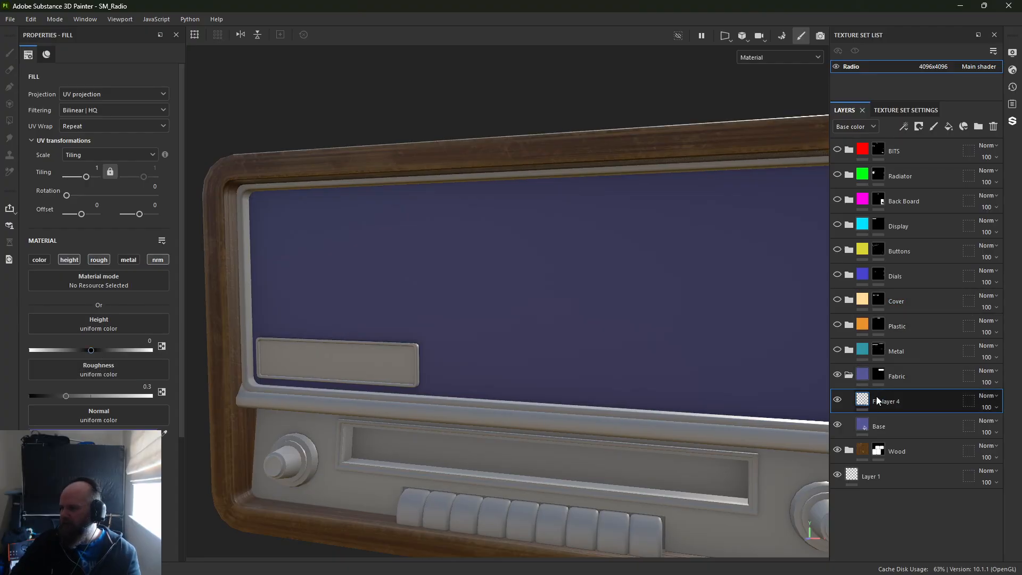
pyautogui.moveTo(88, 351); pyautogui.dragTo(101, 350)
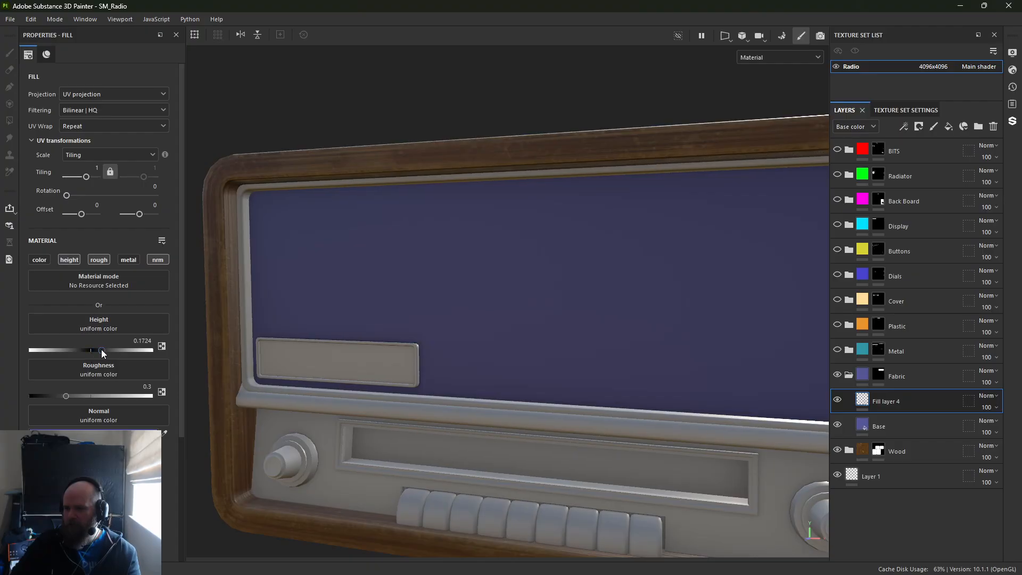
pyautogui.moveTo(66, 396); pyautogui.dragTo(143, 397)
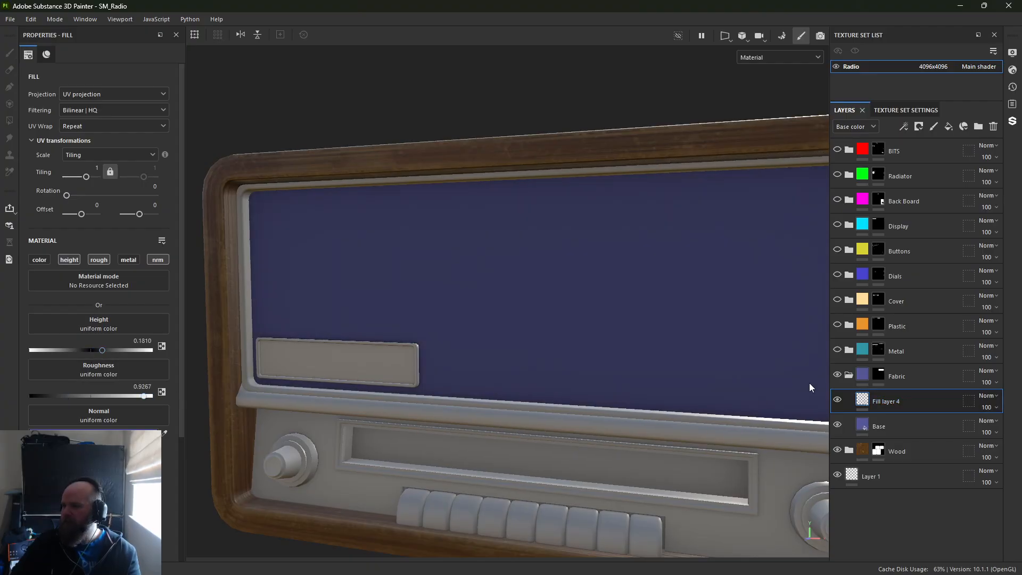
# Rename the new fill layer in the Fabric group as FabricHeight
pyautogui.doubleClick(884, 402)
pyautogui.write('F')
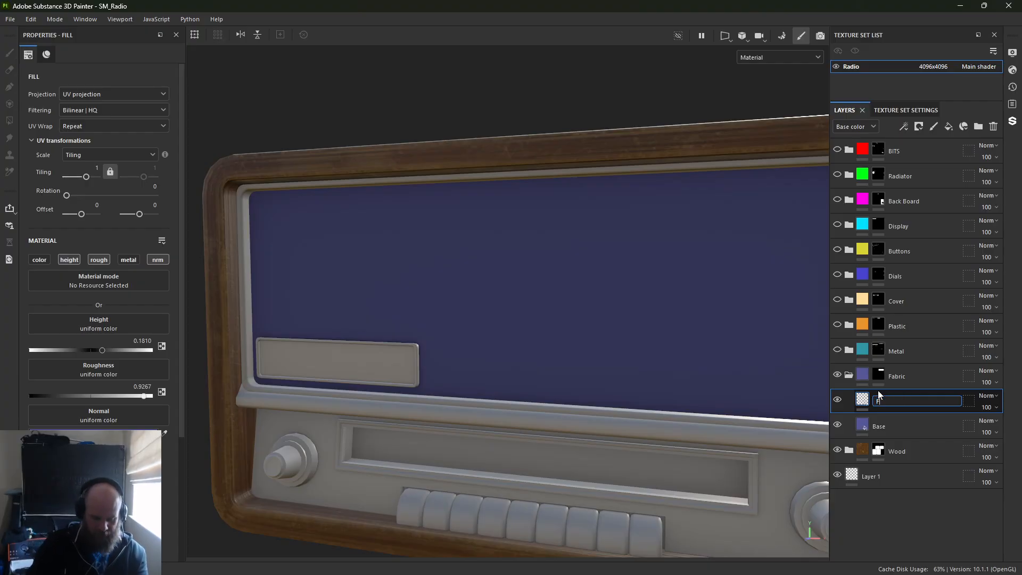
pyautogui.write('abricHeig')
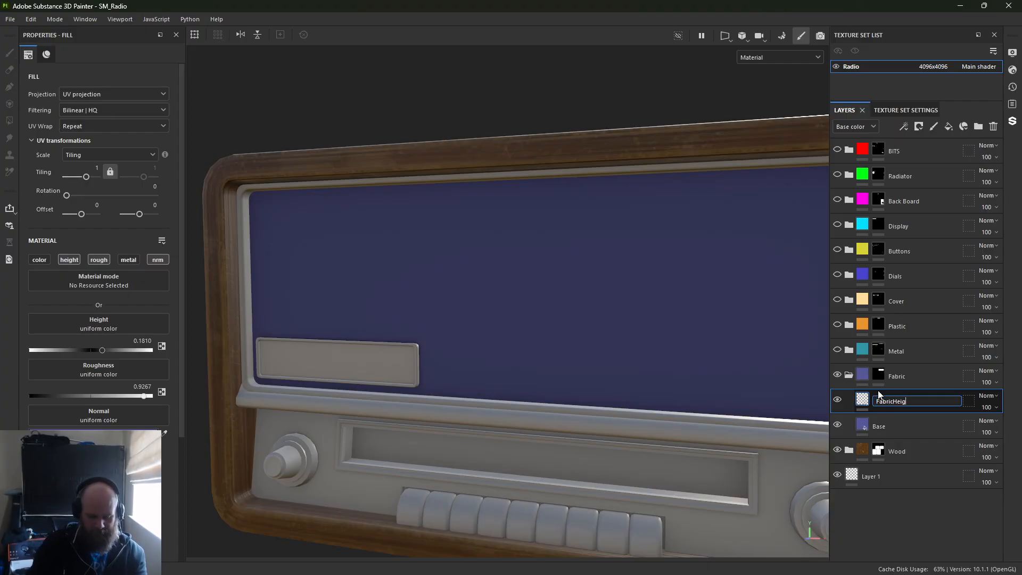
pyautogui.write('ht')
pyautogui.press('Return')
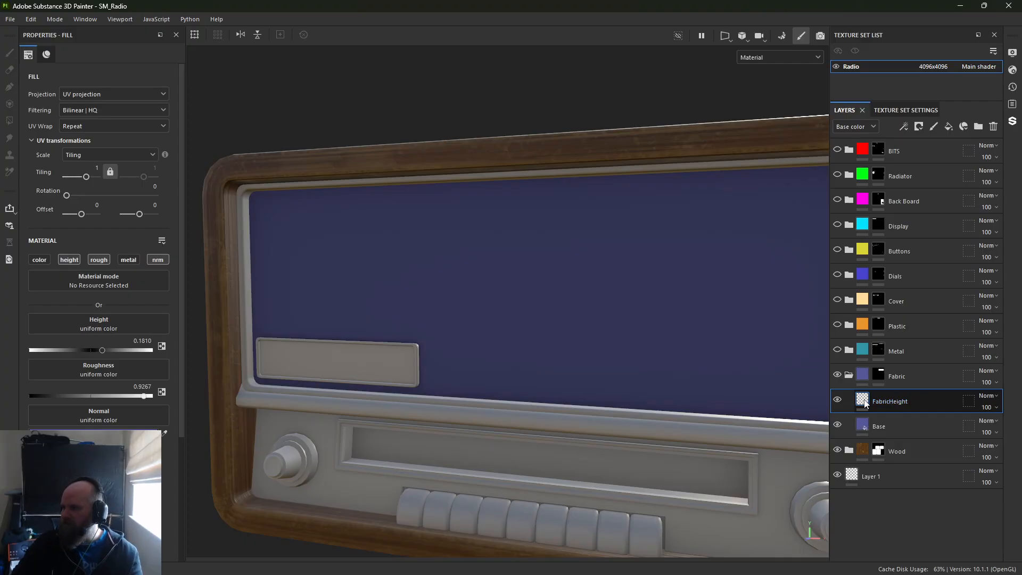
# Add a black mask to the FabricHeight layer and put a fill effect in that mask
pyautogui.rightClick(893, 399)
pyautogui.click(899, 78)
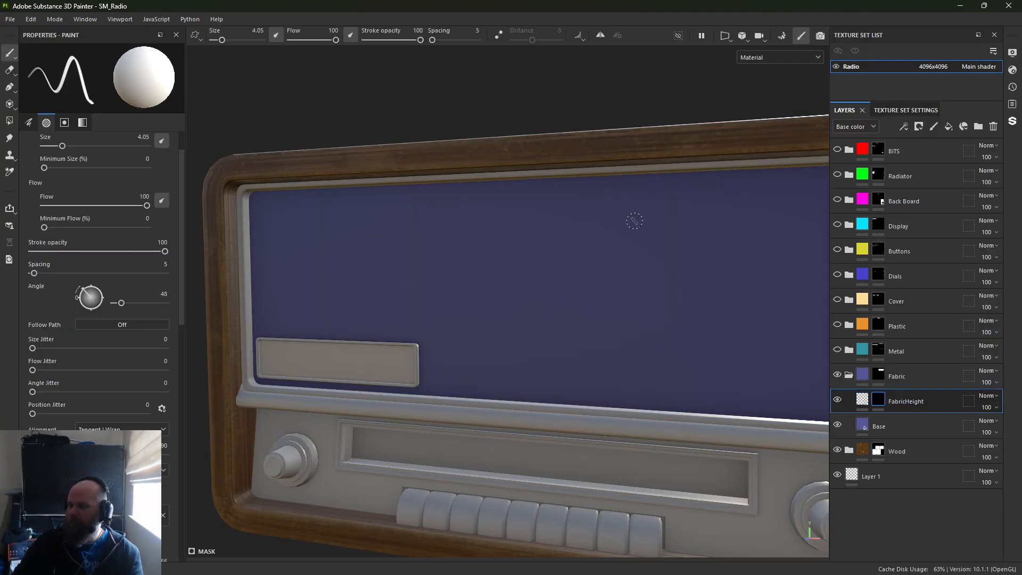
pyautogui.rightClick(877, 402)
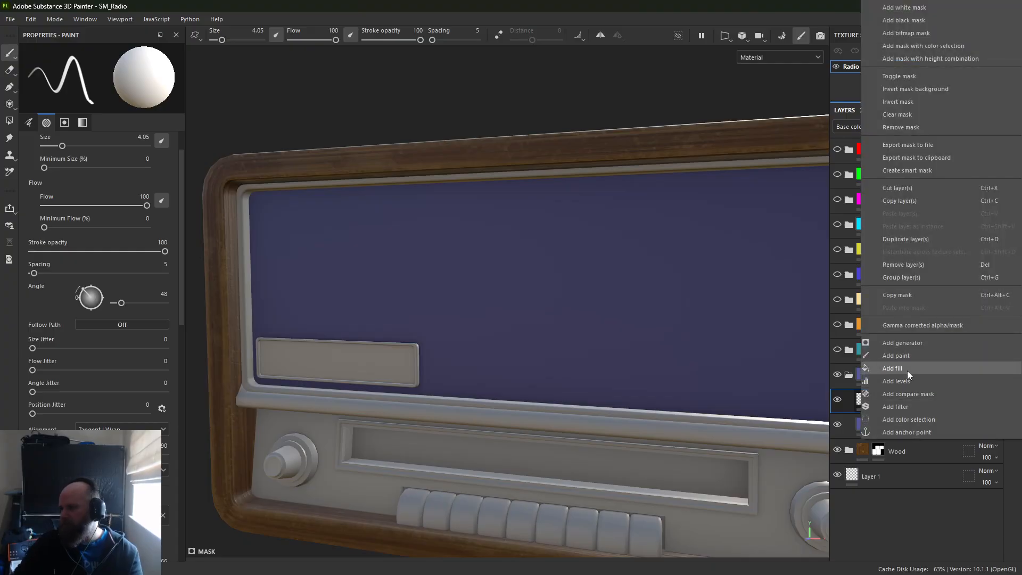
pyautogui.click(907, 371)
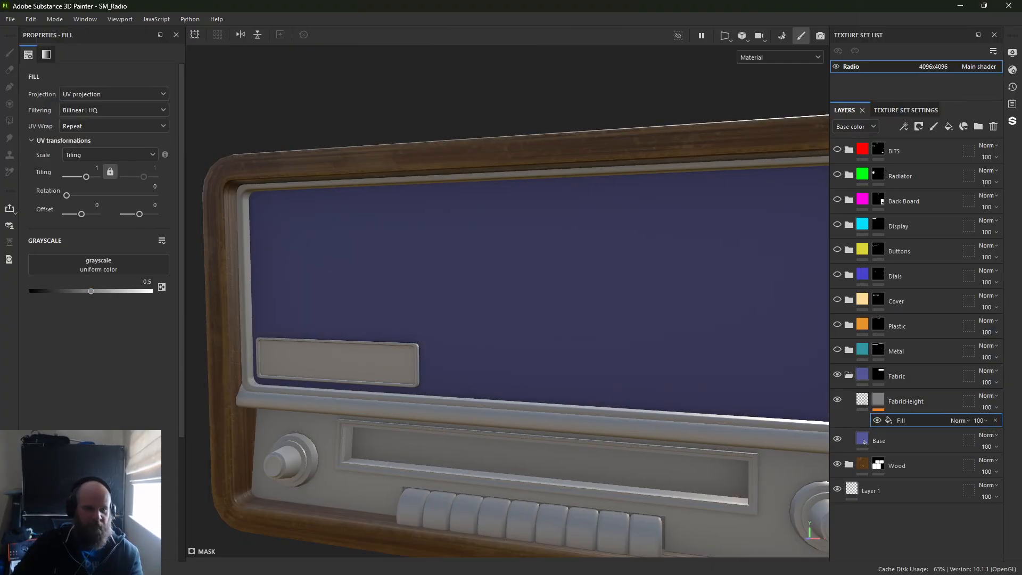
# Search the assets for "fabric" and assign the Mesh 2 texture to the mask fill's grayscale
pyautogui.click(99, 265)
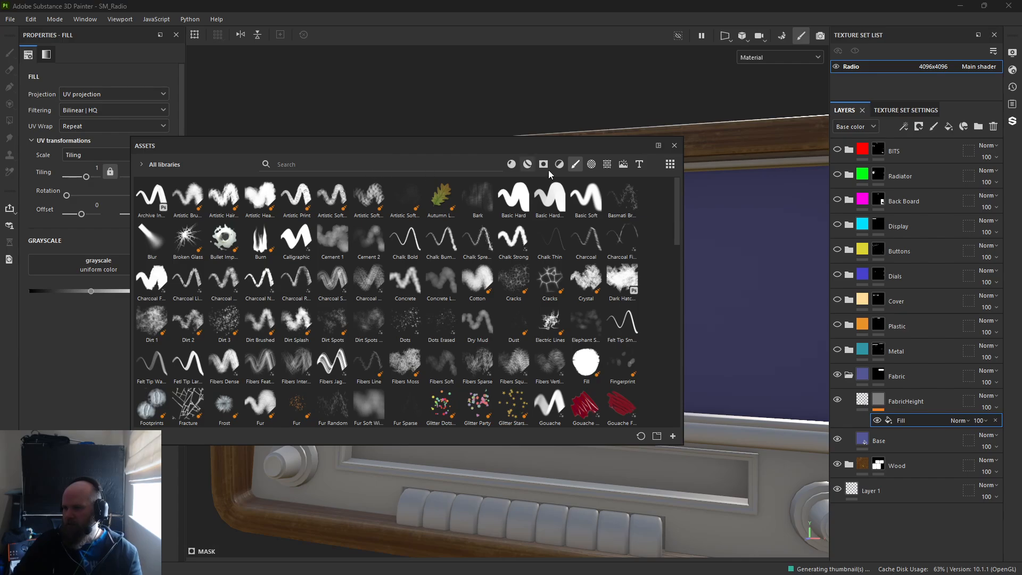
pyautogui.click(458, 165)
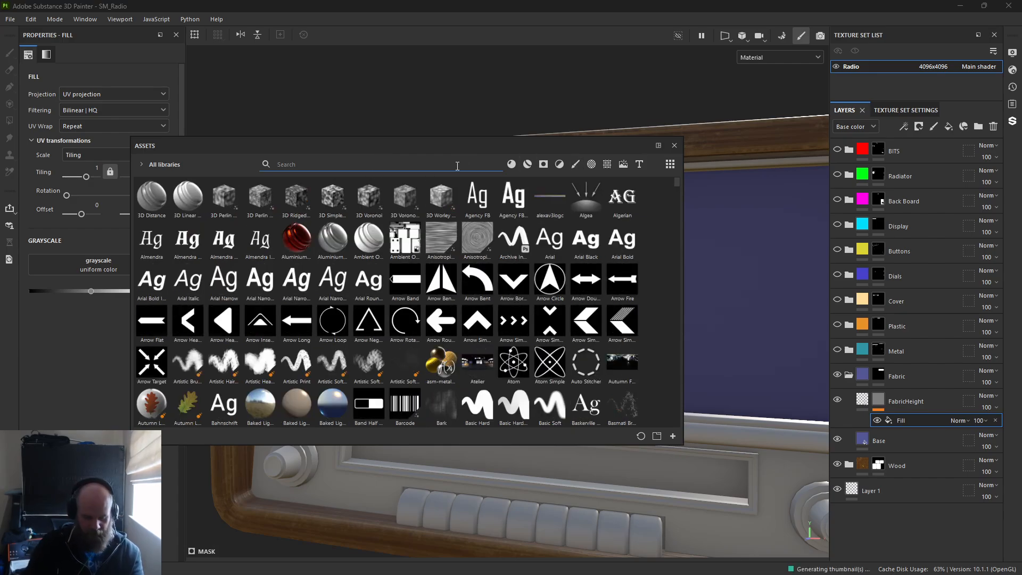
pyautogui.write('fabric')
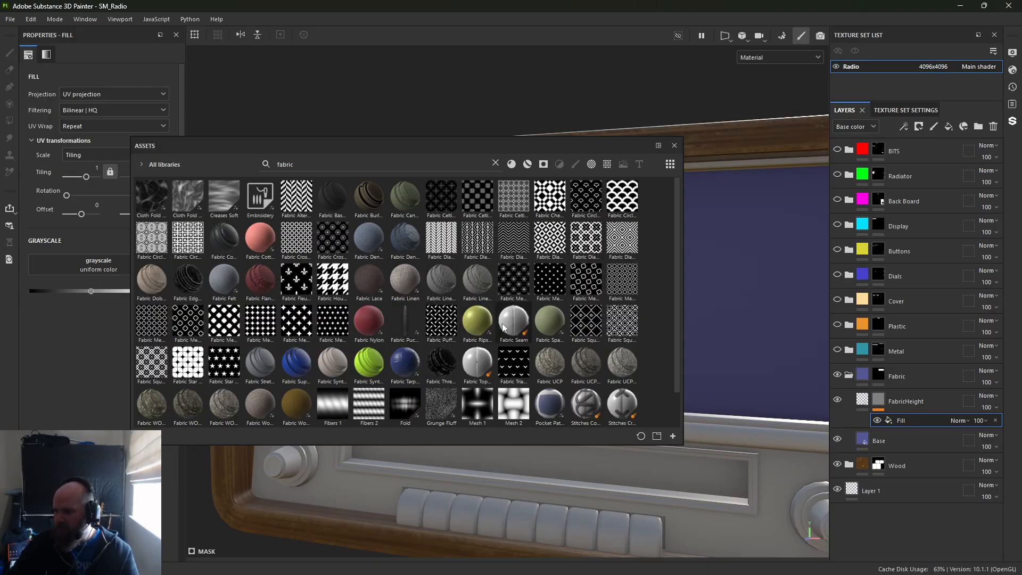
pyautogui.scroll(-1, 495, 309)
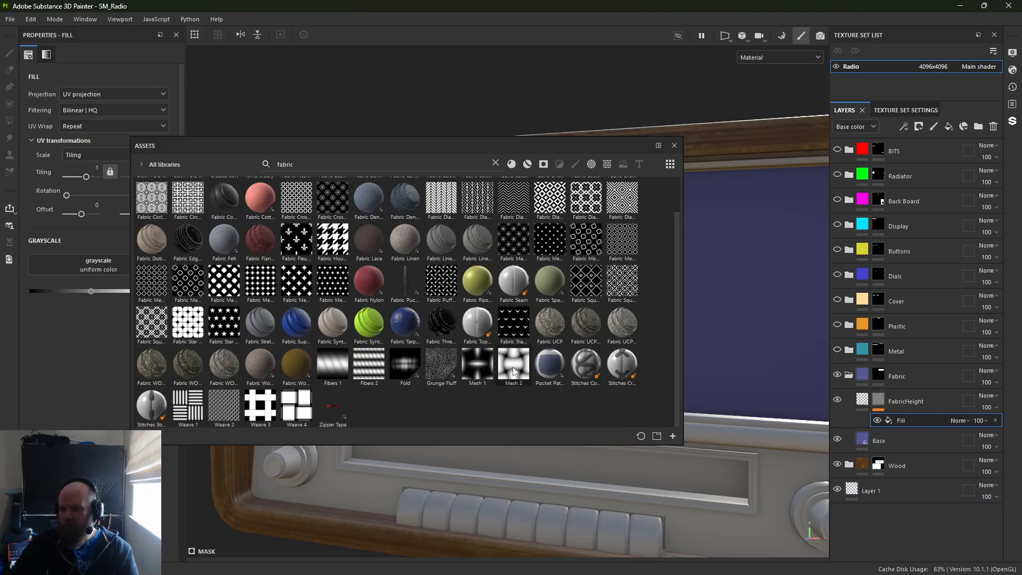
pyautogui.moveTo(504, 354)
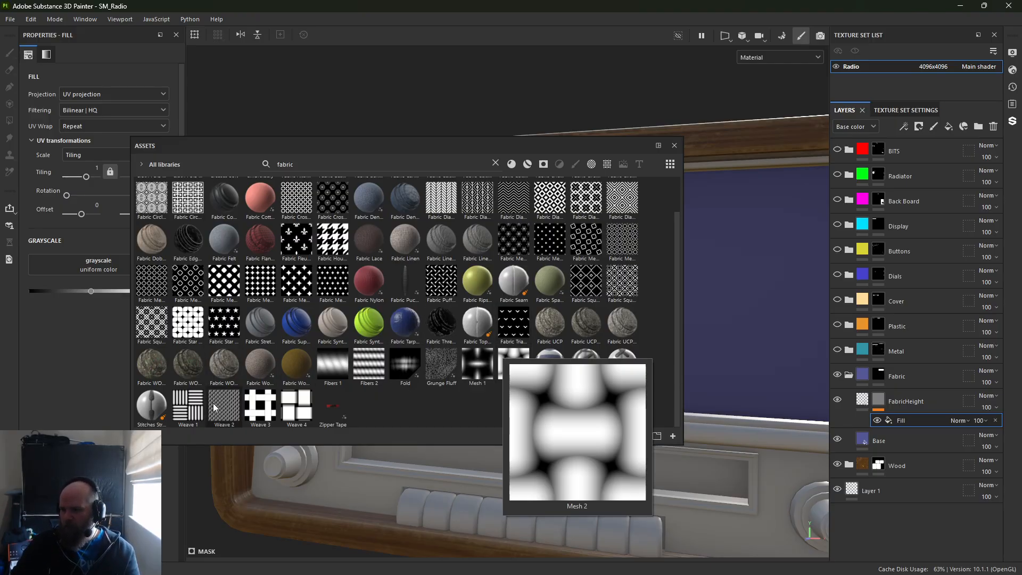
pyautogui.moveTo(213, 404)
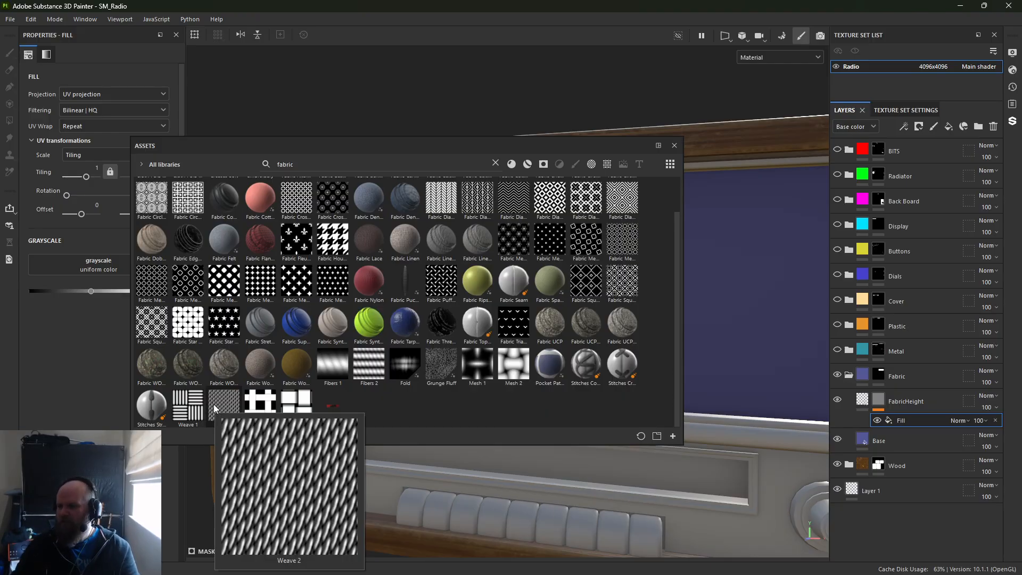
pyautogui.moveTo(514, 364); pyautogui.dragTo(72, 270)
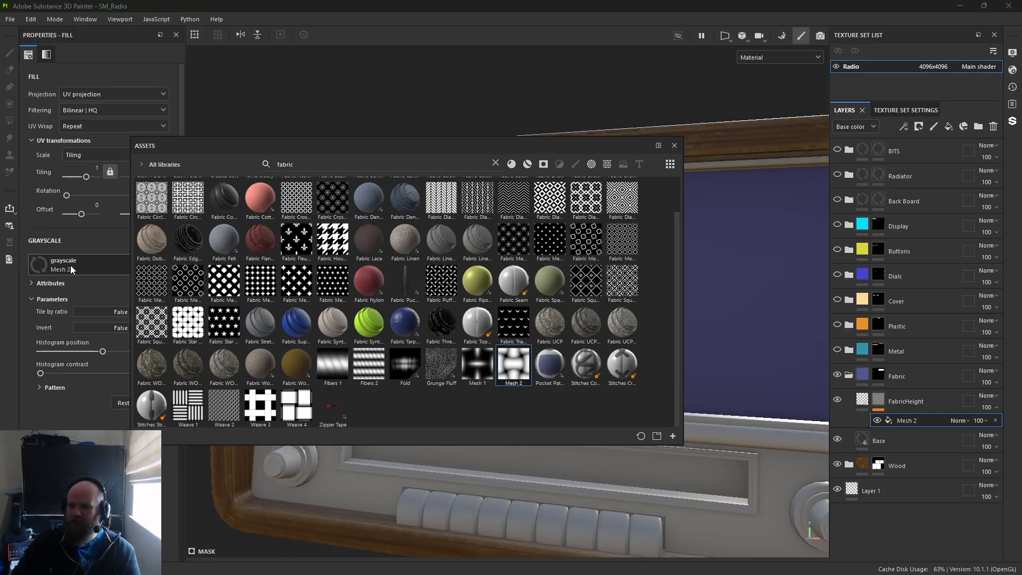
pyautogui.moveTo(381, 148); pyautogui.dragTo(0, 155)
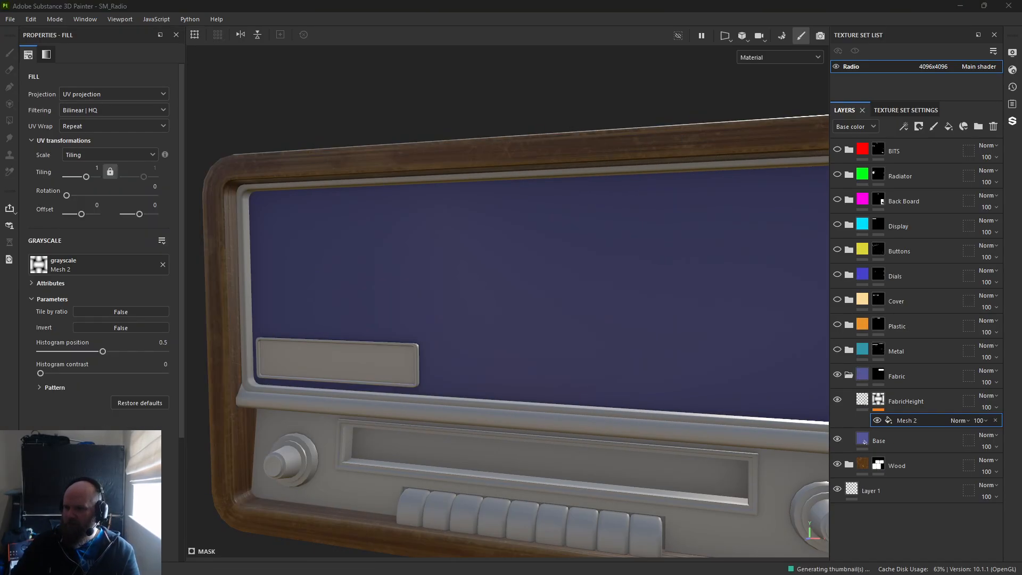
# Raise the FabricHeight layer's height to 0.3966 and set the Mesh 2 mask fill's tiling to 100
pyautogui.click(862, 400)
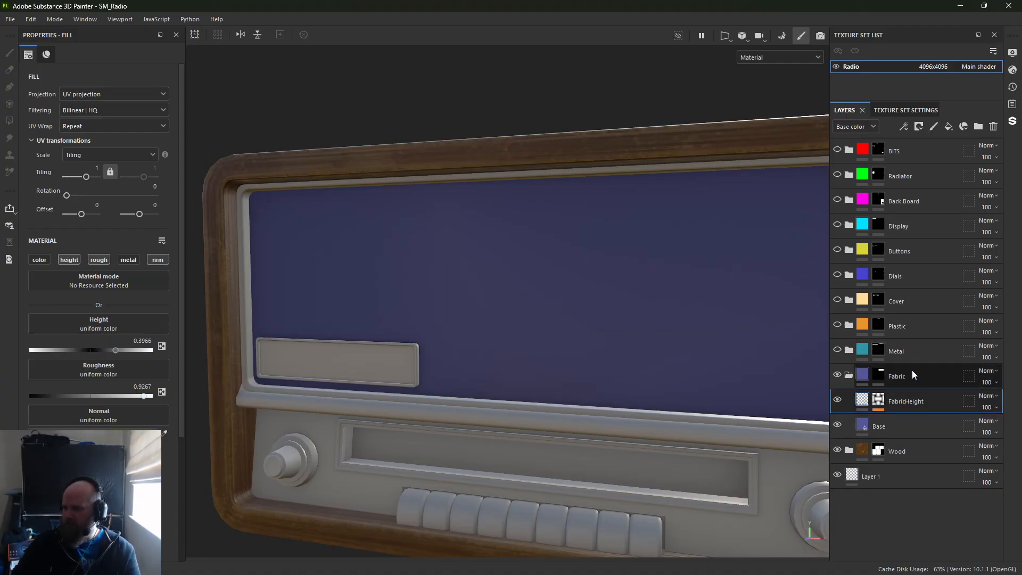
pyautogui.click(877, 404)
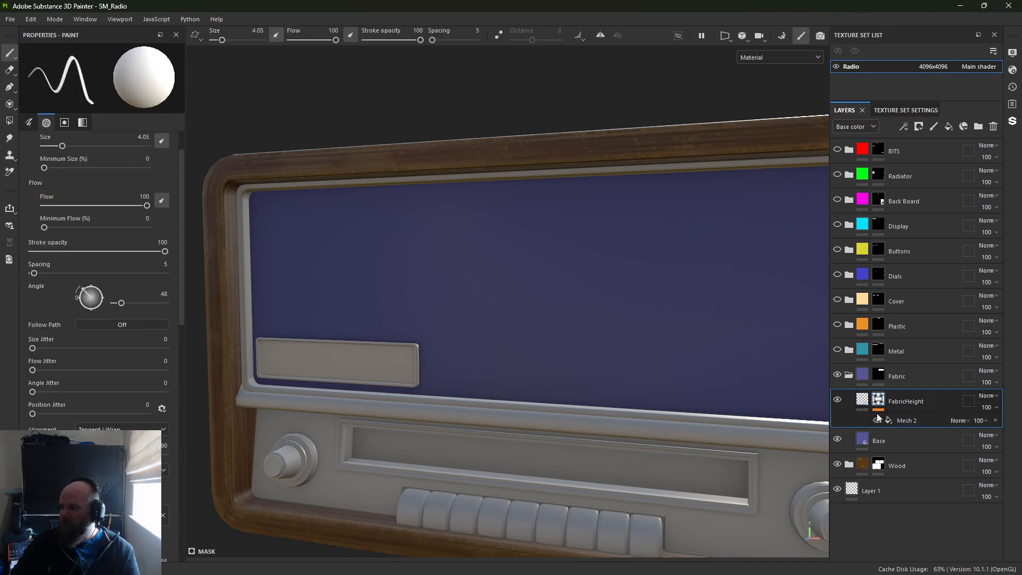
pyautogui.click(884, 420)
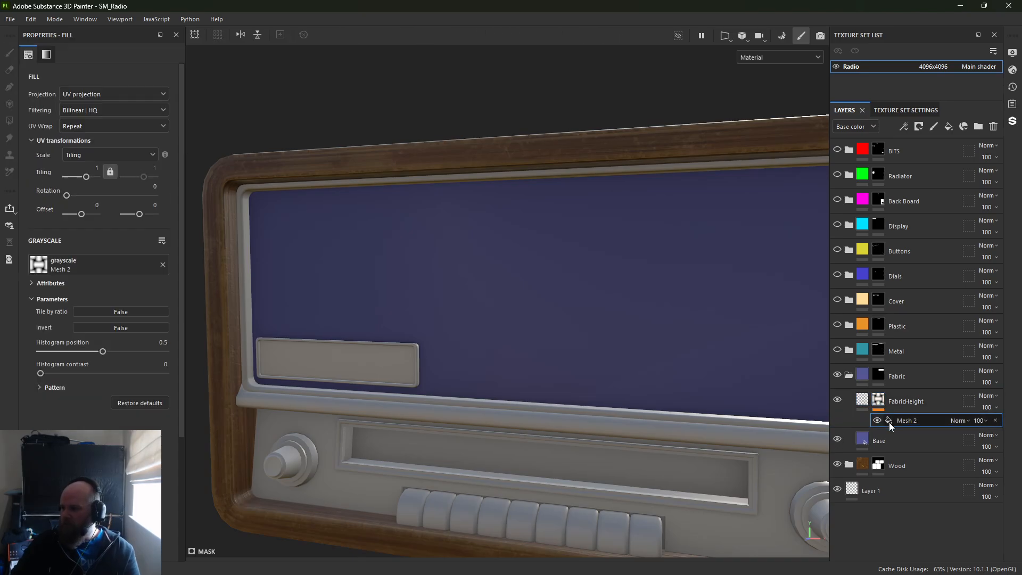
pyautogui.click(98, 167)
pyautogui.write('100')
pyautogui.press('Return')
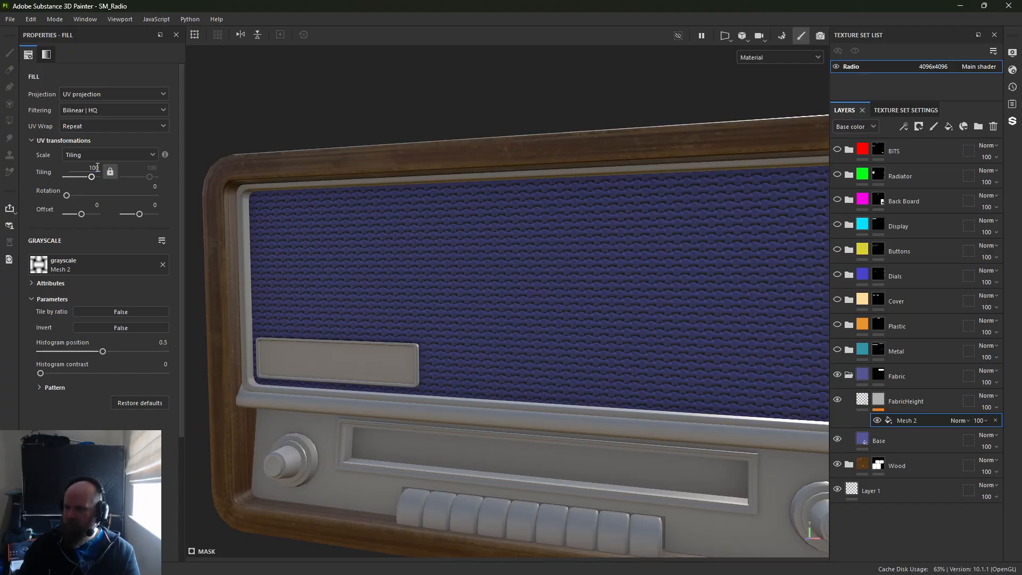
# Check the weave on the fabric front up close and set the Mesh 2 fill's tiling to 200
pyautogui.keyDown('alt'); pyautogui.moveTo(466, 208); pyautogui.dragTo(538, 239); pyautogui.keyUp('alt')
pyautogui.keyDown('alt'); pyautogui.moveTo(538, 240); pyautogui.dragTo(522, 411, button='right'); pyautogui.keyUp('alt')
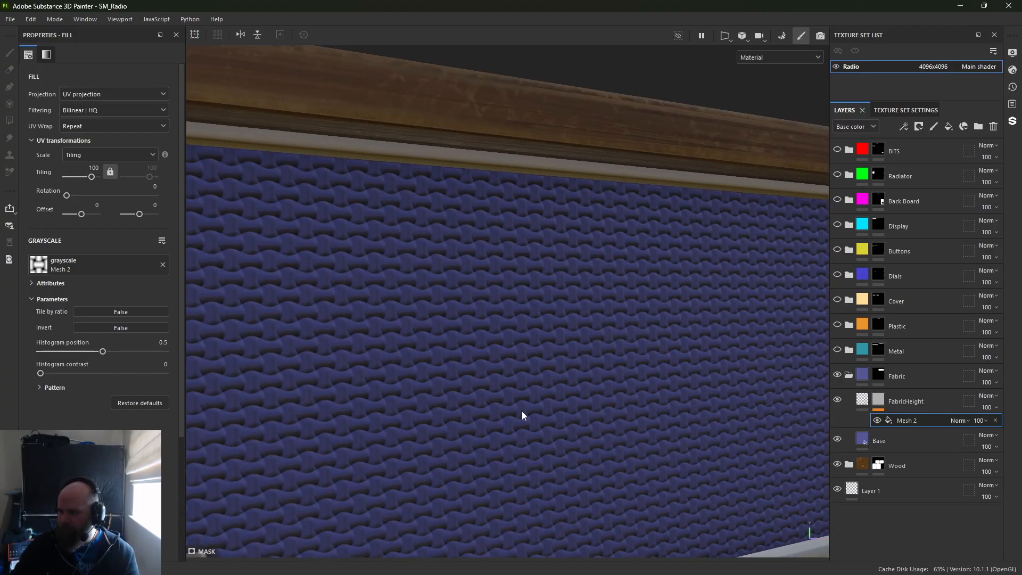
pyautogui.keyDown('alt'); pyautogui.moveTo(521, 411); pyautogui.dragTo(404, 266, button='middle'); pyautogui.keyUp('alt')
pyautogui.keyDown('alt'); pyautogui.moveTo(404, 266); pyautogui.dragTo(420, 416, button='right'); pyautogui.keyUp('alt')
pyautogui.keyDown('alt'); pyautogui.moveTo(421, 415); pyautogui.dragTo(509, 457, button='middle'); pyautogui.keyUp('alt')
pyautogui.keyDown('alt'); pyautogui.moveTo(509, 457); pyautogui.dragTo(464, 431); pyautogui.keyUp('alt')
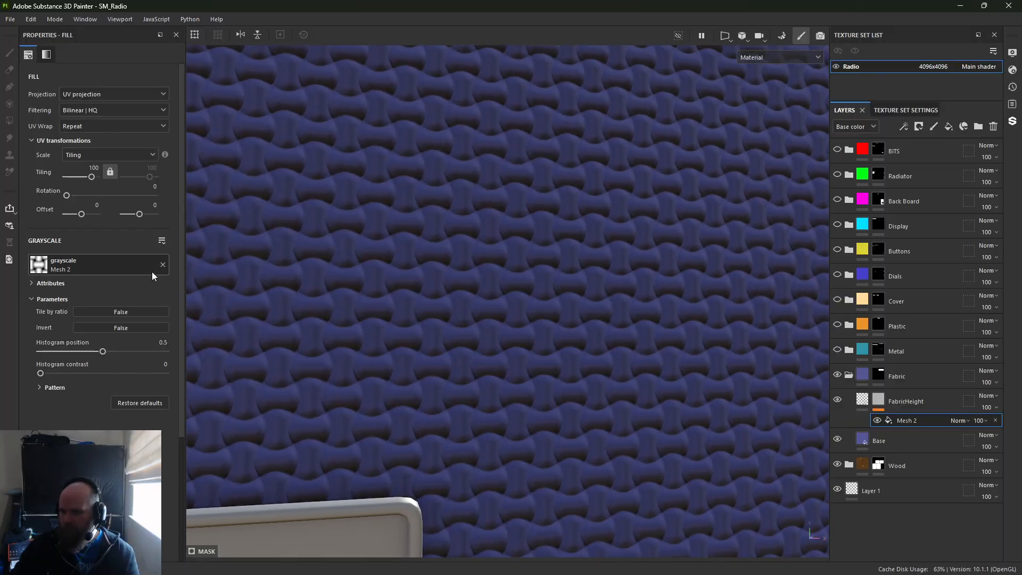
pyautogui.click(95, 169)
pyautogui.write('200')
pyautogui.press('Return')
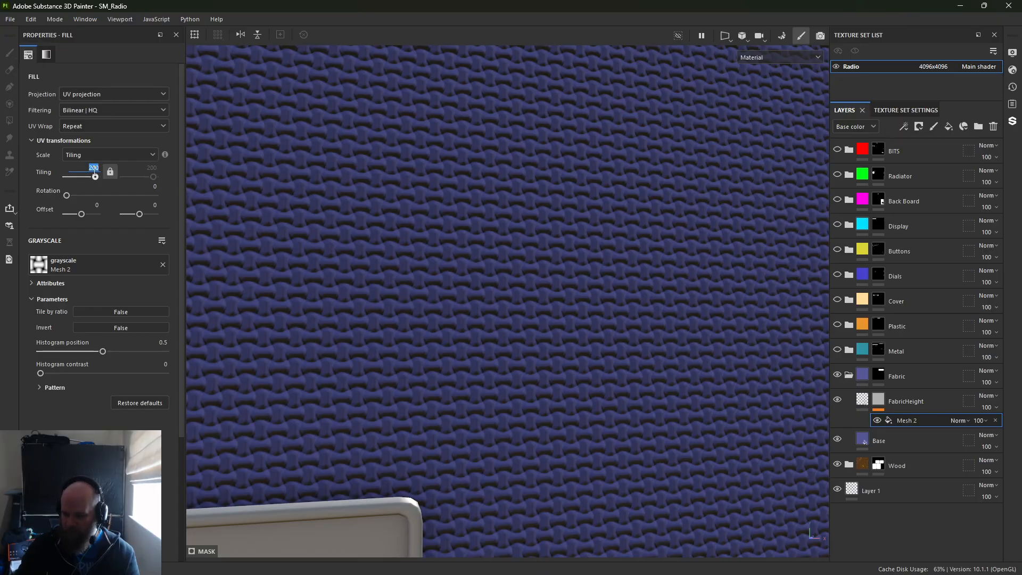
# Set the Mesh 2 fill's tiling to 300 and check the weave density across the fabric front
pyautogui.press('Return')
pyautogui.keyDown('alt'); pyautogui.moveTo(445, 301); pyautogui.dragTo(370, 115); pyautogui.keyUp('alt')
pyautogui.keyDown('alt'); pyautogui.moveTo(370, 115); pyautogui.dragTo(511, 188, button='right'); pyautogui.keyUp('alt')
pyautogui.keyDown('alt'); pyautogui.moveTo(511, 188); pyautogui.dragTo(271, 140, button='middle'); pyautogui.keyUp('alt')
pyautogui.keyDown('alt'); pyautogui.moveTo(272, 140); pyautogui.dragTo(423, 254, button='right'); pyautogui.keyUp('alt')
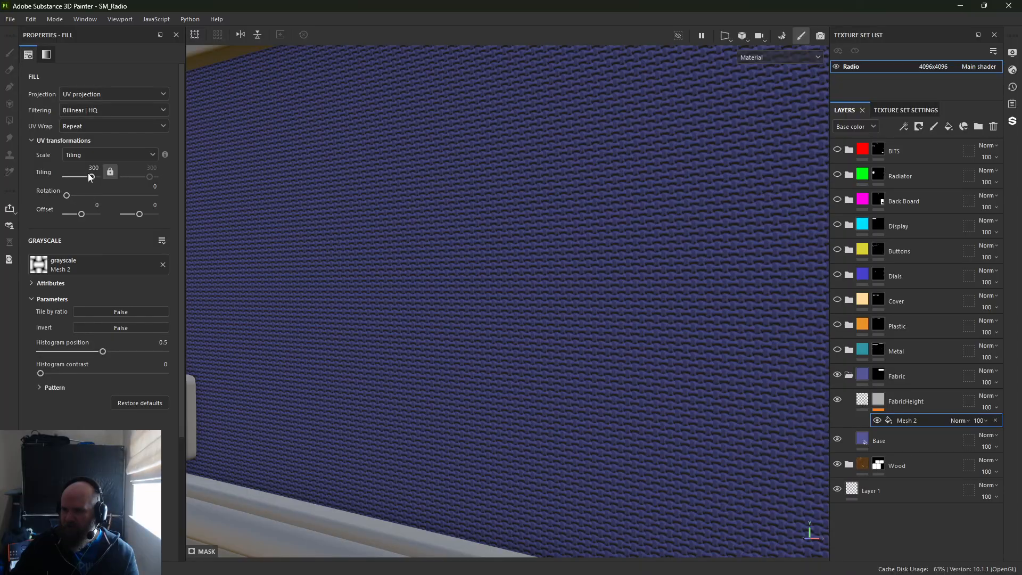
# Set the Mesh 2 fill's tiling to 250 and its rotation to 24
pyautogui.press('Return')
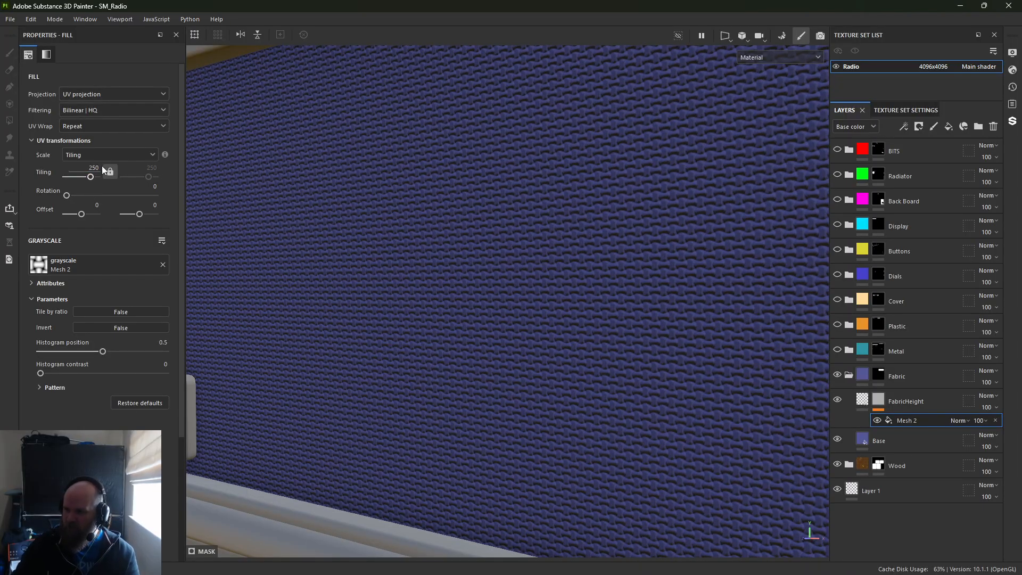
pyautogui.keyDown('alt'); pyautogui.moveTo(359, 351); pyautogui.dragTo(351, 291); pyautogui.keyUp('alt')
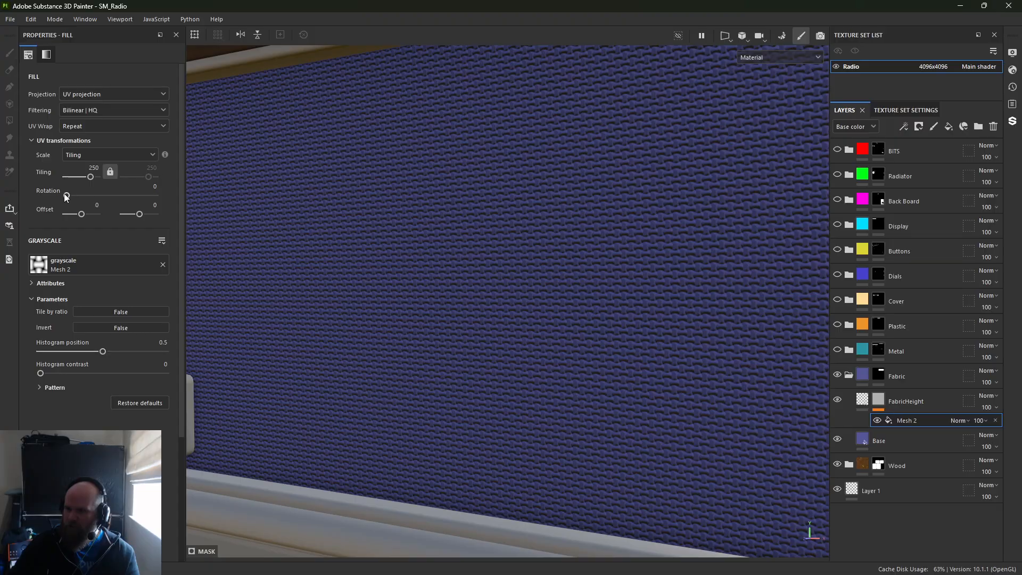
pyautogui.moveTo(67, 195); pyautogui.dragTo(72, 195)
pyautogui.keyDown('alt'); pyautogui.moveTo(420, 294); pyautogui.dragTo(532, 215, button='right'); pyautogui.keyUp('alt')
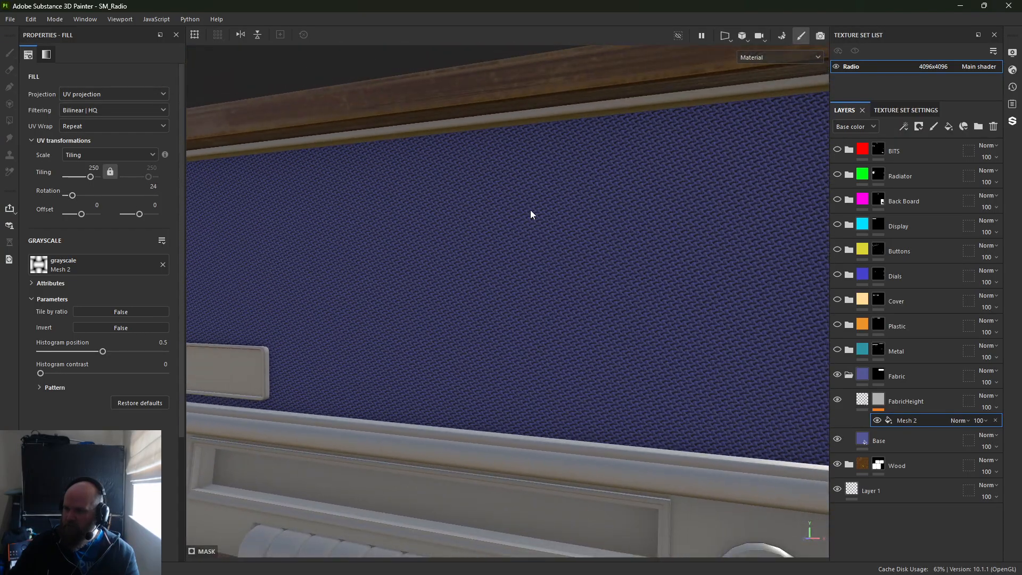
# Reduce the Radio texture set's size to 2048 in its general properties
pyautogui.keyDown('alt'); pyautogui.moveTo(531, 215); pyautogui.dragTo(461, 218); pyautogui.keyUp('alt')
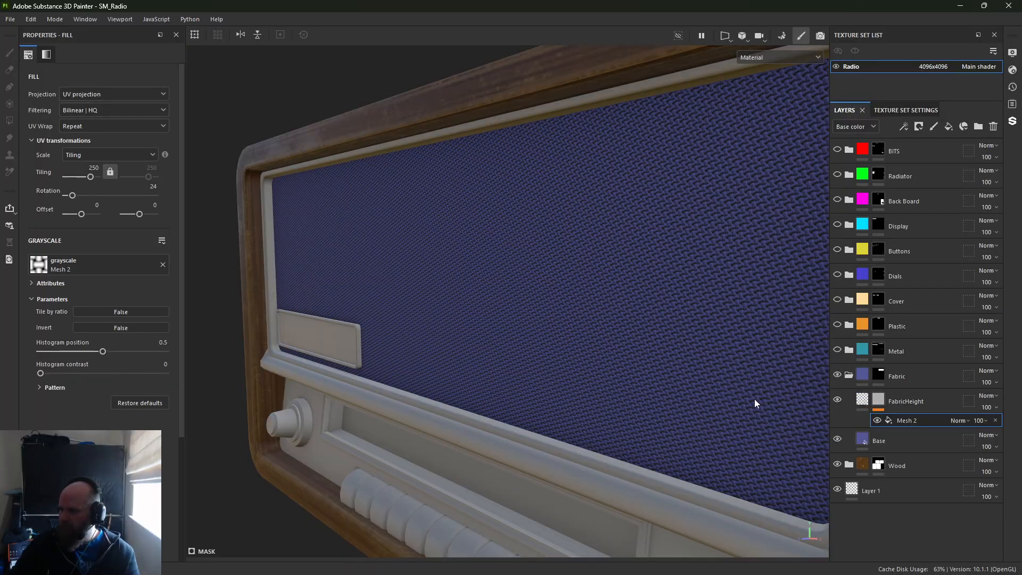
pyautogui.keyDown('alt'); pyautogui.moveTo(444, 335); pyautogui.dragTo(429, 315); pyautogui.keyUp('alt')
pyautogui.keyDown('alt'); pyautogui.moveTo(430, 315); pyautogui.dragTo(490, 331, button='right'); pyautogui.keyUp('alt')
pyautogui.click(931, 109)
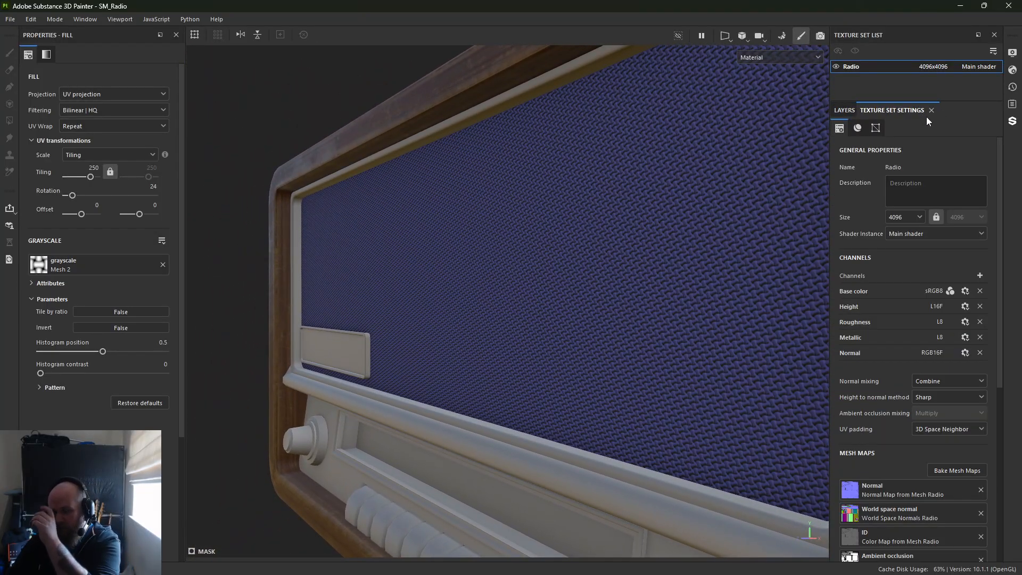
pyautogui.click(900, 218)
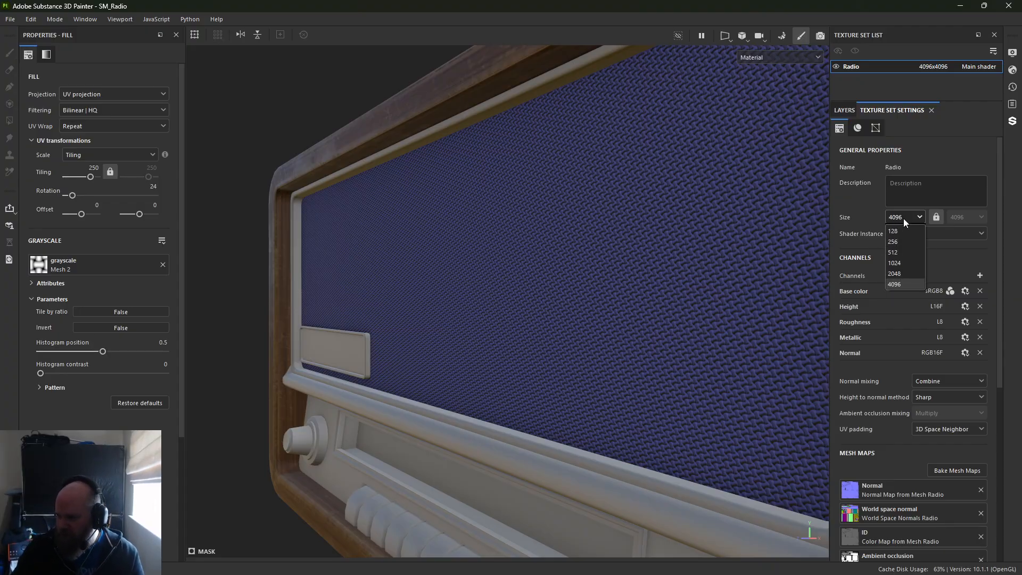
pyautogui.click(896, 273)
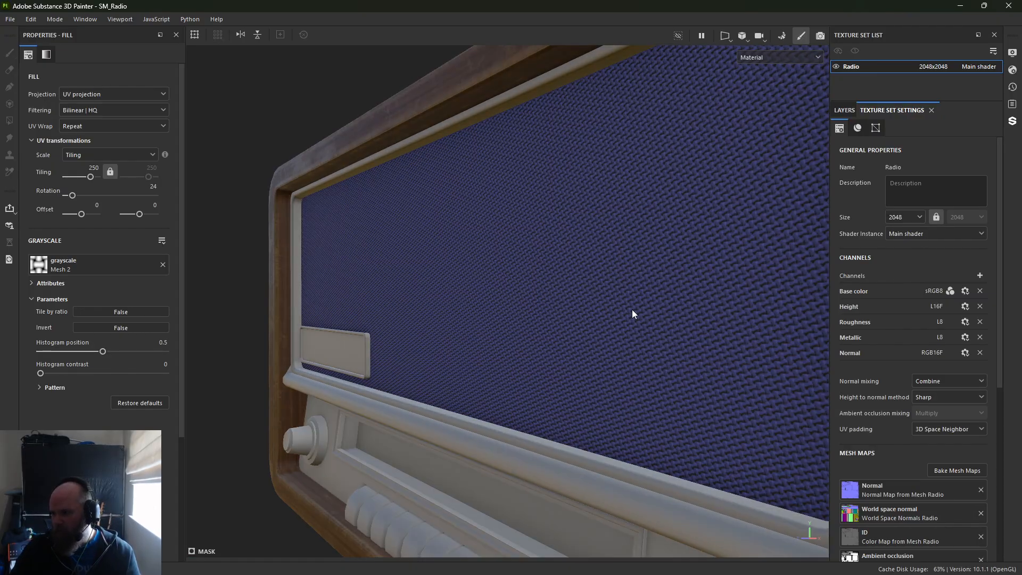
# Try the Radio texture set at size 1024 to compare the fabric weave, and return it to 2048
pyautogui.keyDown('alt'); pyautogui.moveTo(648, 312); pyautogui.dragTo(573, 244); pyautogui.keyUp('alt')
pyautogui.keyDown('alt'); pyautogui.moveTo(573, 245); pyautogui.dragTo(529, 258, button='middle'); pyautogui.keyUp('alt')
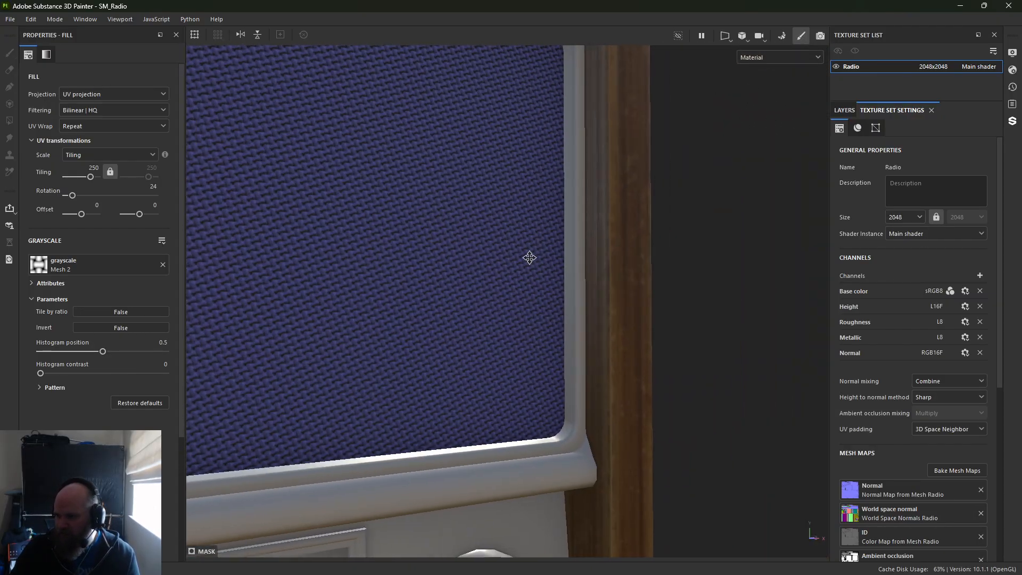
pyautogui.keyDown('alt'); pyautogui.moveTo(529, 258); pyautogui.dragTo(604, 251); pyautogui.keyUp('alt')
pyautogui.keyDown('alt'); pyautogui.moveTo(604, 250); pyautogui.dragTo(472, 278, button='right'); pyautogui.keyUp('alt')
pyautogui.keyDown('alt'); pyautogui.moveTo(472, 278); pyautogui.dragTo(479, 250); pyautogui.keyUp('alt')
pyautogui.click(906, 217)
pyautogui.click(901, 263)
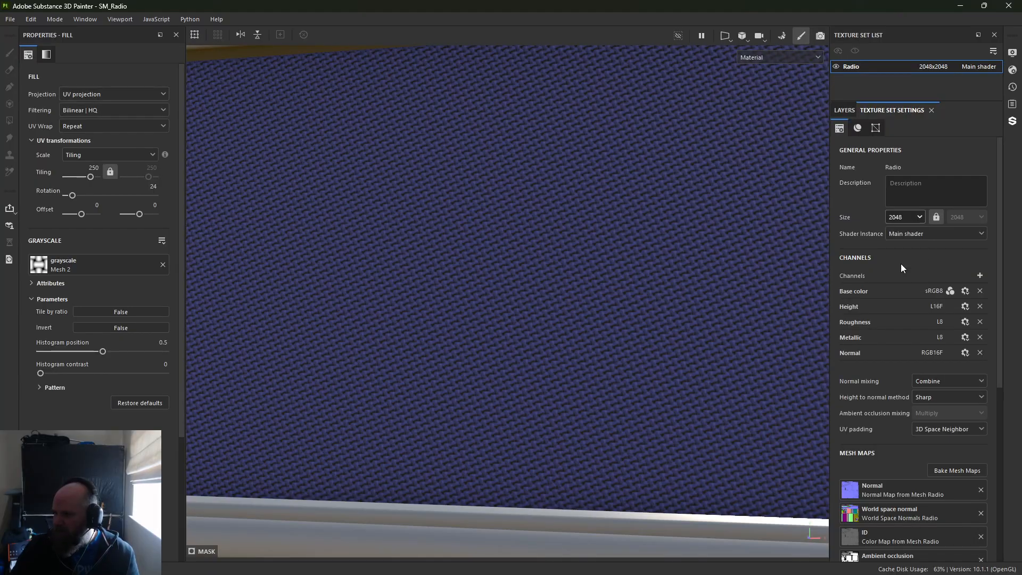
pyautogui.keyDown('alt'); pyautogui.moveTo(643, 302); pyautogui.dragTo(266, 328); pyautogui.keyUp('alt')
pyautogui.click(907, 217)
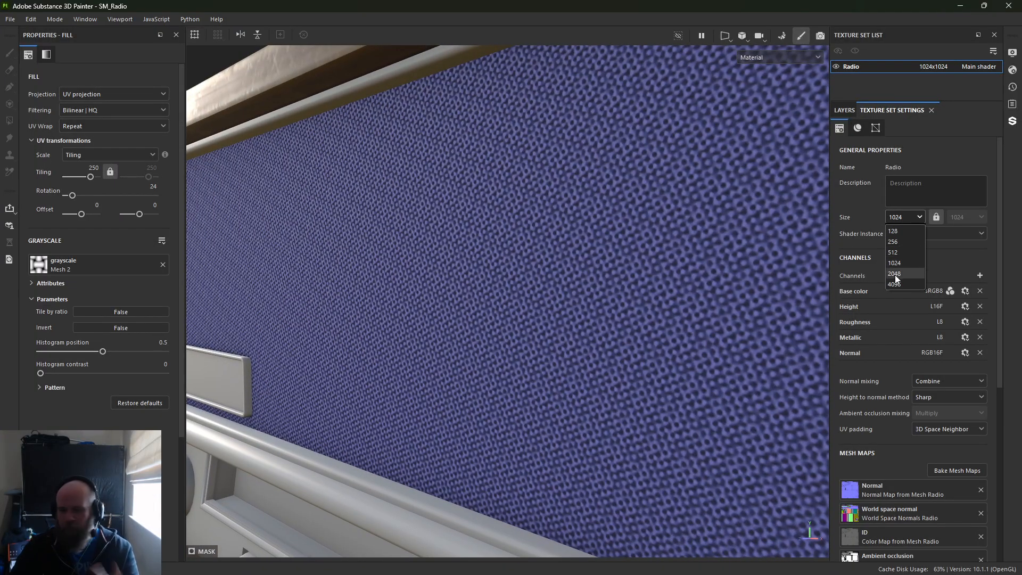
pyautogui.click(896, 275)
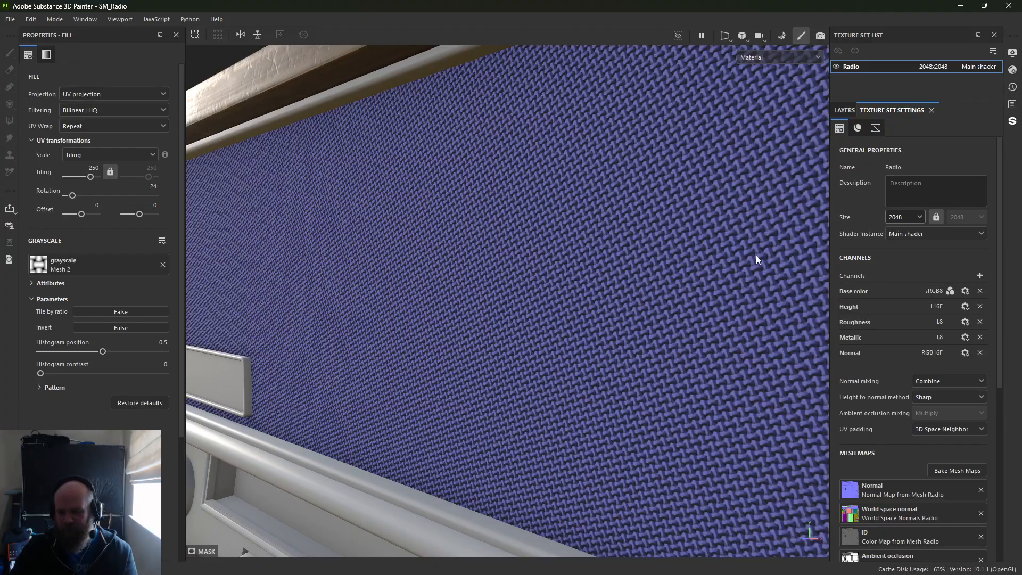
# Try a histogram position of 0.61 on the Mesh 2 mask fill and settle on 0.31
pyautogui.keyDown('alt'); pyautogui.moveTo(541, 261); pyautogui.dragTo(444, 249); pyautogui.keyUp('alt')
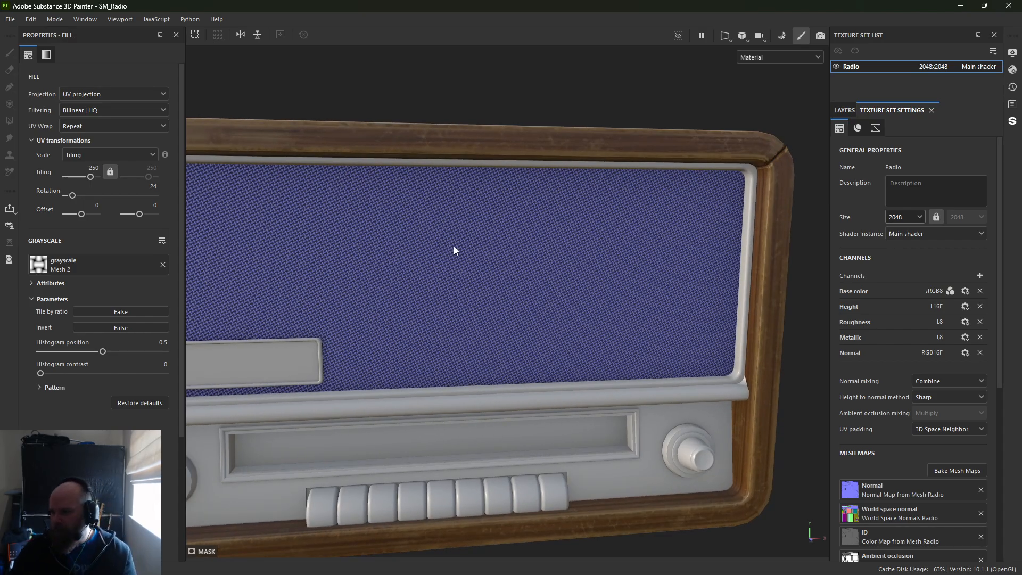
pyautogui.keyDown('alt'); pyautogui.moveTo(454, 246); pyautogui.dragTo(556, 373, button='right'); pyautogui.keyUp('alt')
pyautogui.keyDown('alt'); pyautogui.moveTo(556, 372); pyautogui.dragTo(600, 364, button='middle'); pyautogui.keyUp('alt')
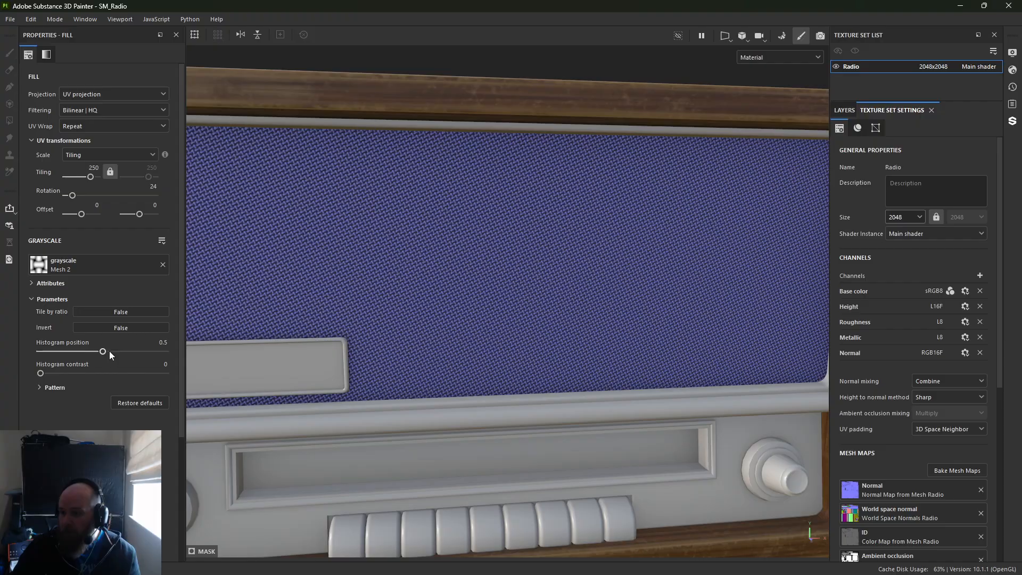
pyautogui.moveTo(103, 351); pyautogui.dragTo(125, 350)
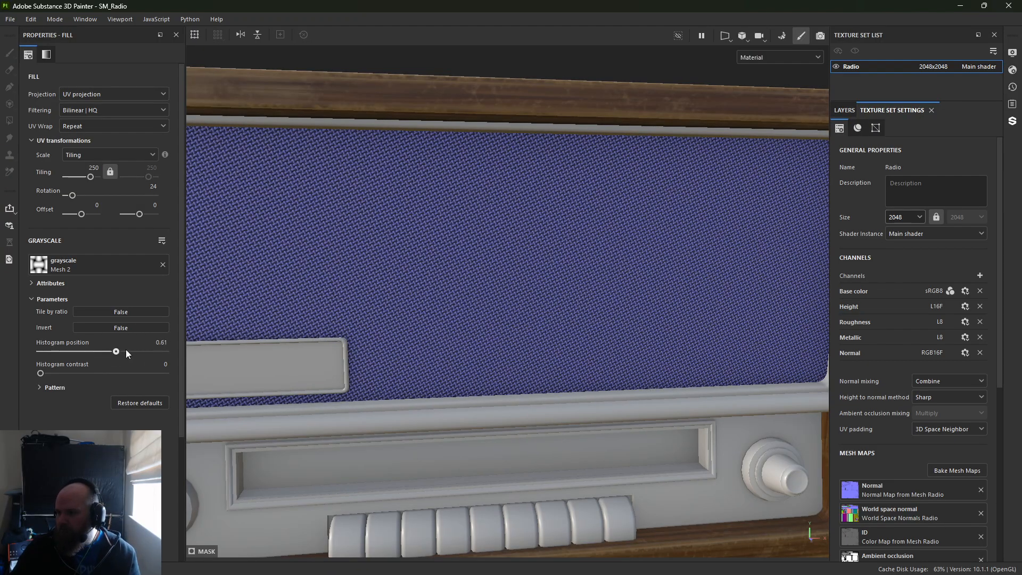
pyautogui.keyDown('alt'); pyautogui.moveTo(581, 293); pyautogui.dragTo(477, 308); pyautogui.keyUp('alt')
pyautogui.keyDown('alt'); pyautogui.moveTo(477, 308); pyautogui.dragTo(377, 273, button='right'); pyautogui.keyUp('alt')
pyautogui.keyDown('alt'); pyautogui.moveTo(377, 273); pyautogui.dragTo(224, 269, button='middle'); pyautogui.keyUp('alt')
pyautogui.moveTo(121, 352); pyautogui.dragTo(40, 407)
# Try tiling the weave through the Mesh 2 pattern parameters, with the fill's UV tiling at 1 and the pattern tiling at 250
pyautogui.click(40, 387)
pyautogui.moveTo(90, 167); pyautogui.dragTo(88, 171)
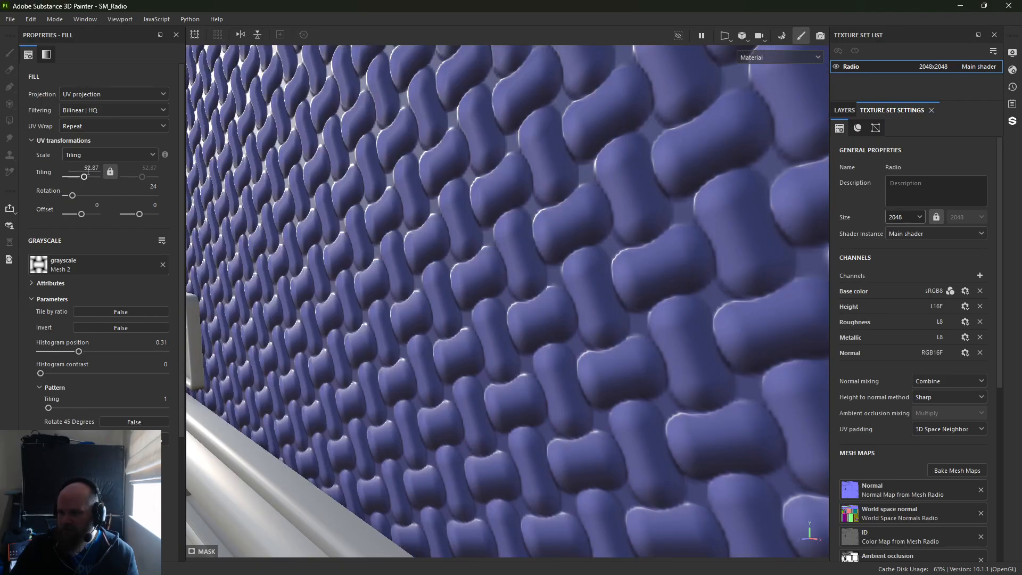
pyautogui.write('1')
pyautogui.press('Return')
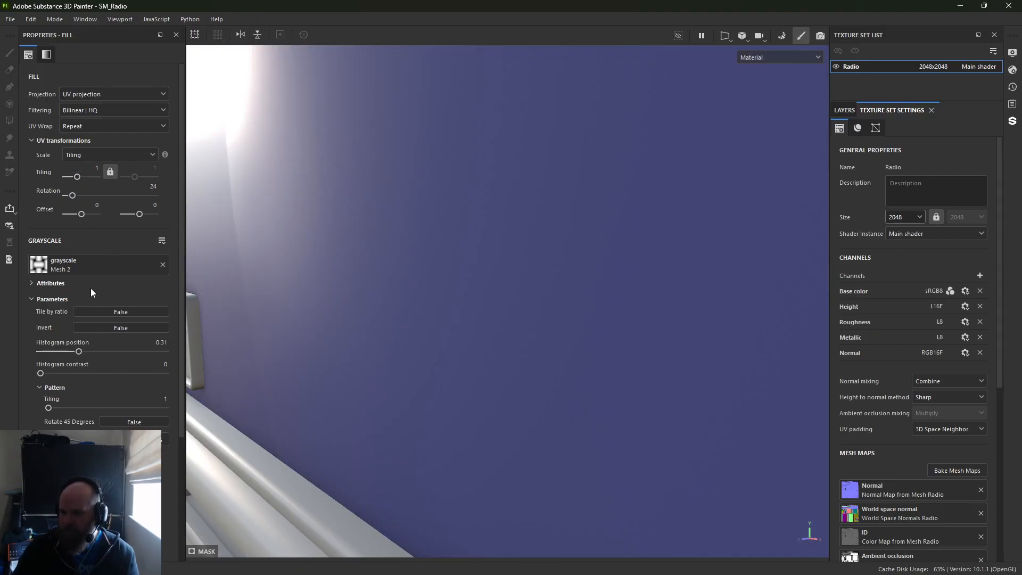
pyautogui.moveTo(49, 408); pyautogui.dragTo(169, 410)
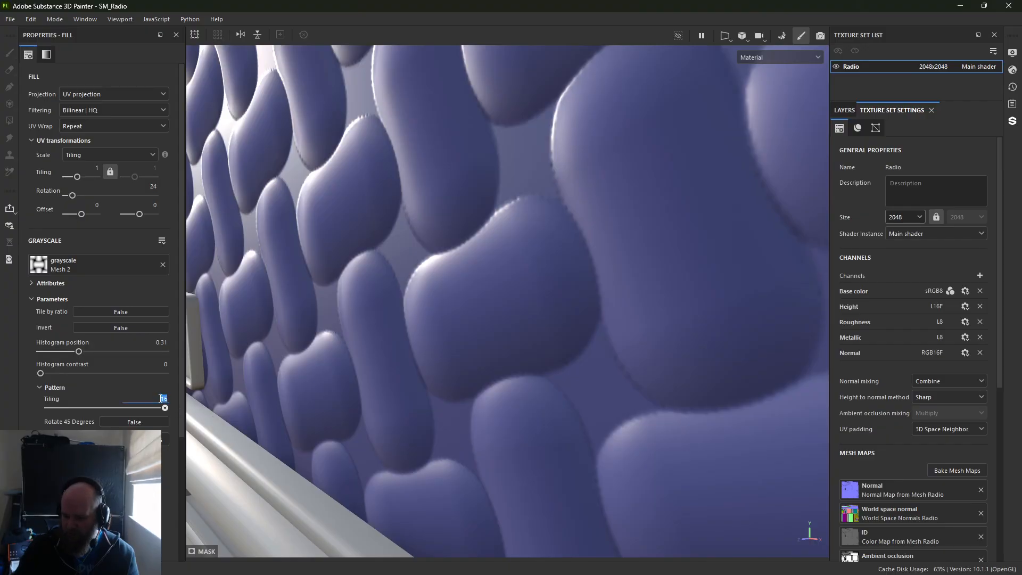
pyautogui.write('250')
pyautogui.press('Return')
pyautogui.keyDown('alt'); pyautogui.moveTo(512, 314); pyautogui.dragTo(397, 321); pyautogui.keyUp('alt')
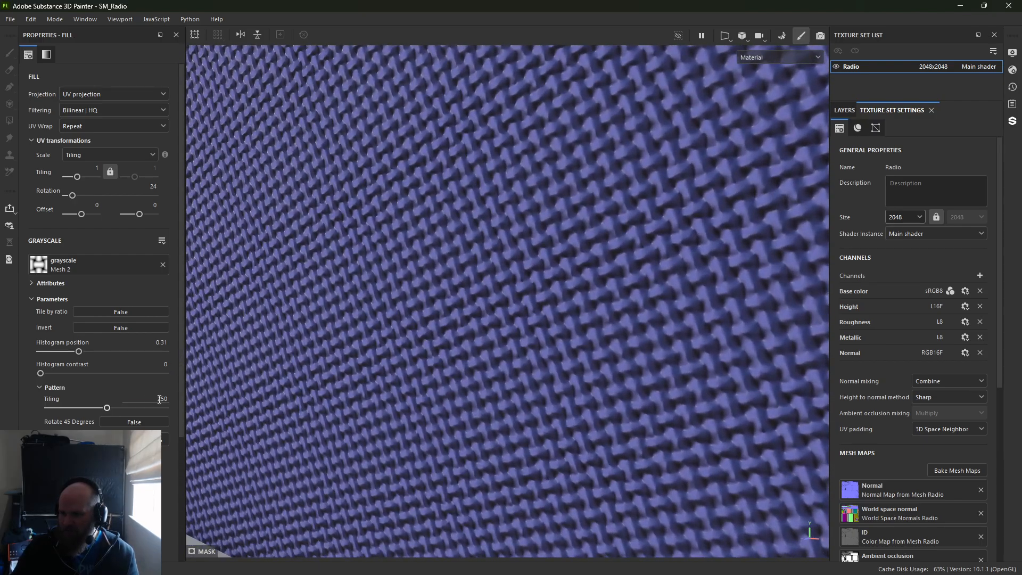
# Set the Mesh 2 pattern tiling back to 1 and the fill's UV tiling back to 250
pyautogui.doubleClick(159, 400)
pyautogui.write('1')
pyautogui.press('Return')
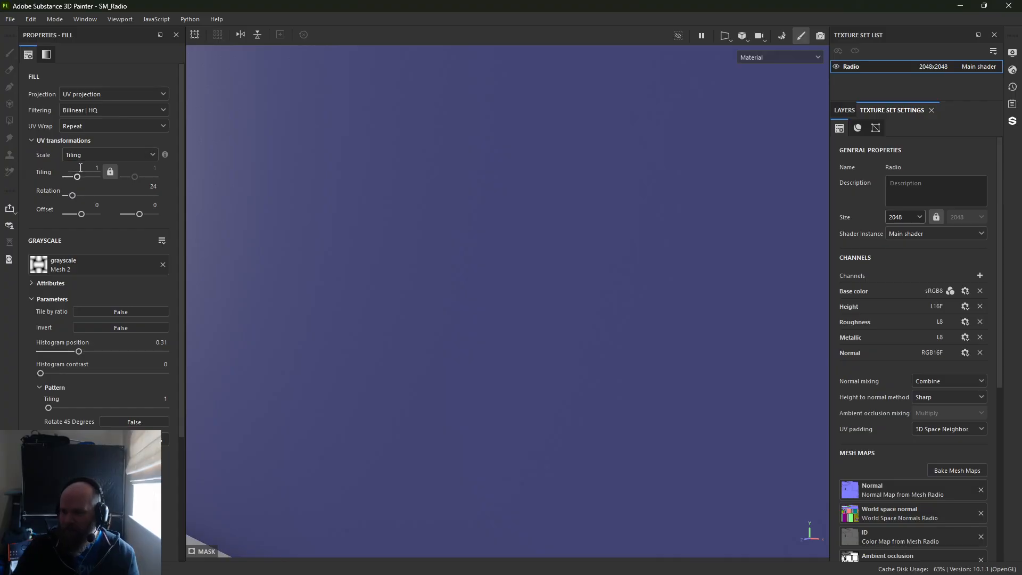
pyautogui.press('Return')
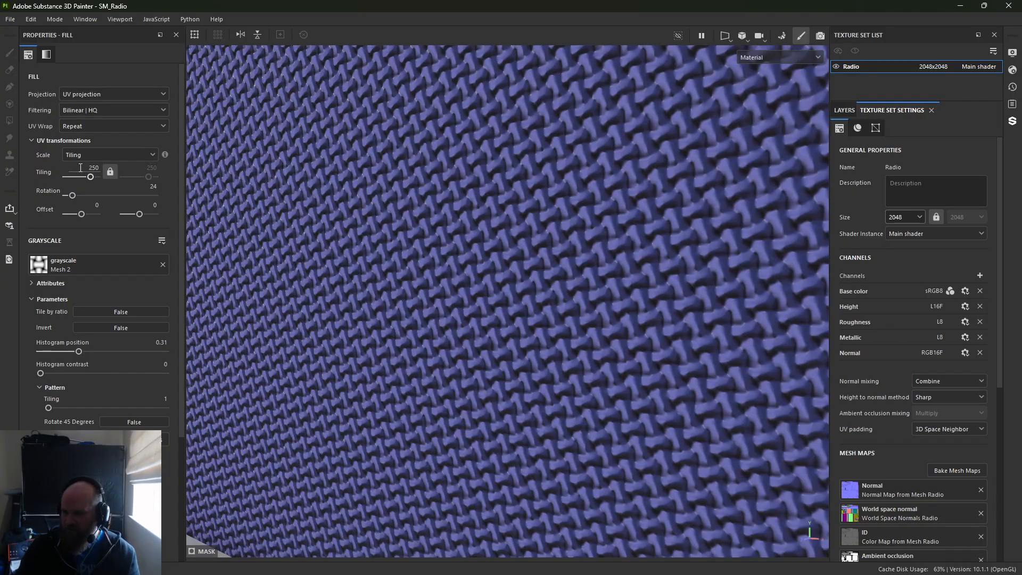
# Try coarser weaves on the fabric front by setting the Mesh 2 fill's UV tiling to 220 and 150
pyautogui.keyDown('alt'); pyautogui.moveTo(188, 210); pyautogui.dragTo(452, 182); pyautogui.keyUp('alt')
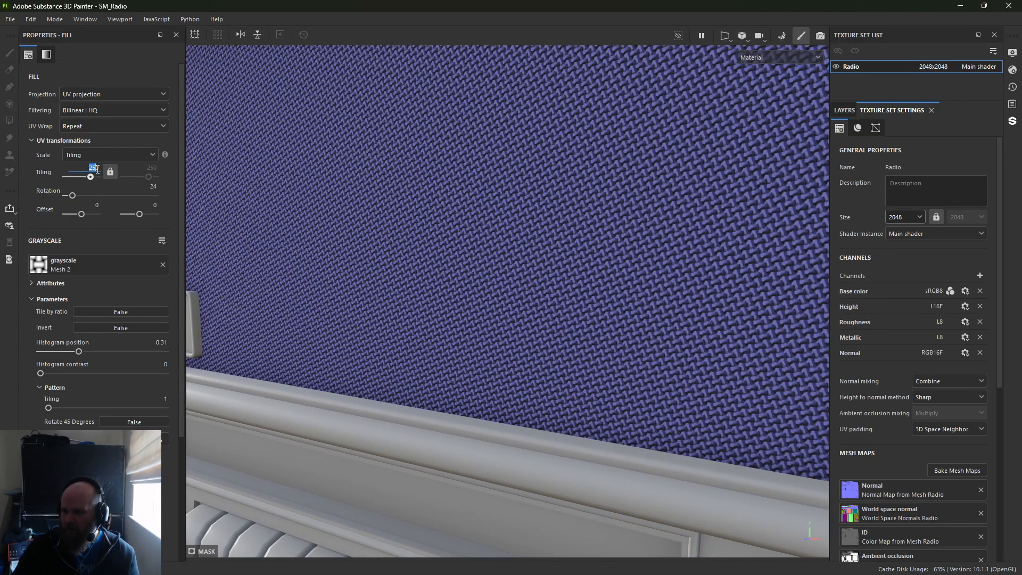
pyautogui.press('Return')
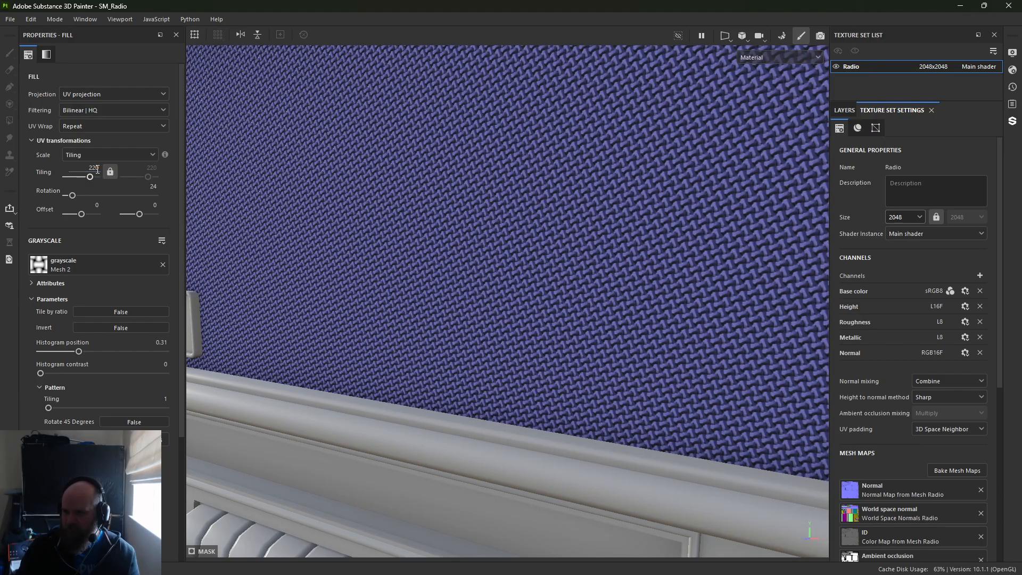
pyautogui.keyDown('alt'); pyautogui.moveTo(662, 246); pyautogui.dragTo(442, 88, button='right'); pyautogui.keyUp('alt')
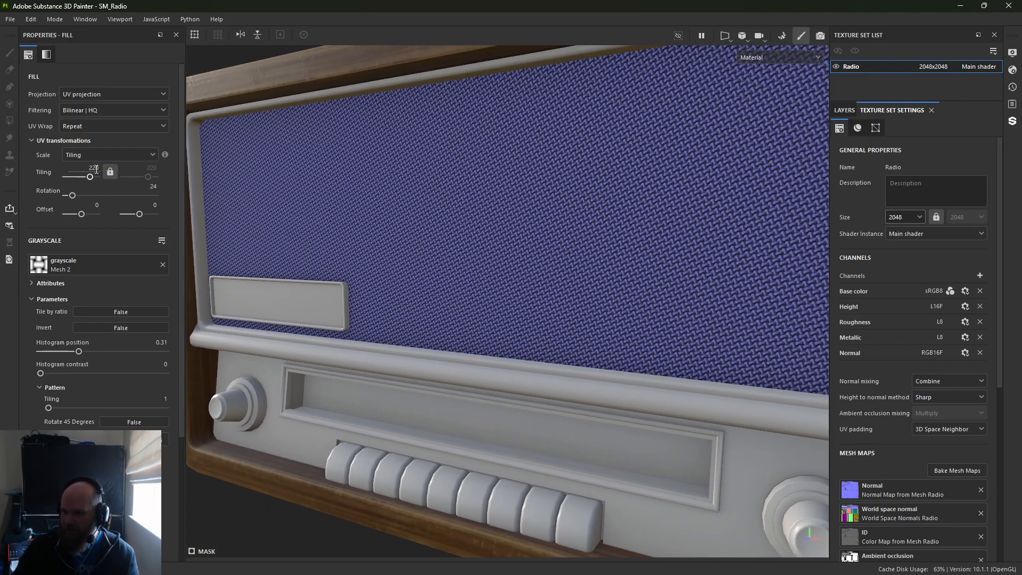
pyautogui.write('50')
pyautogui.press('Return')
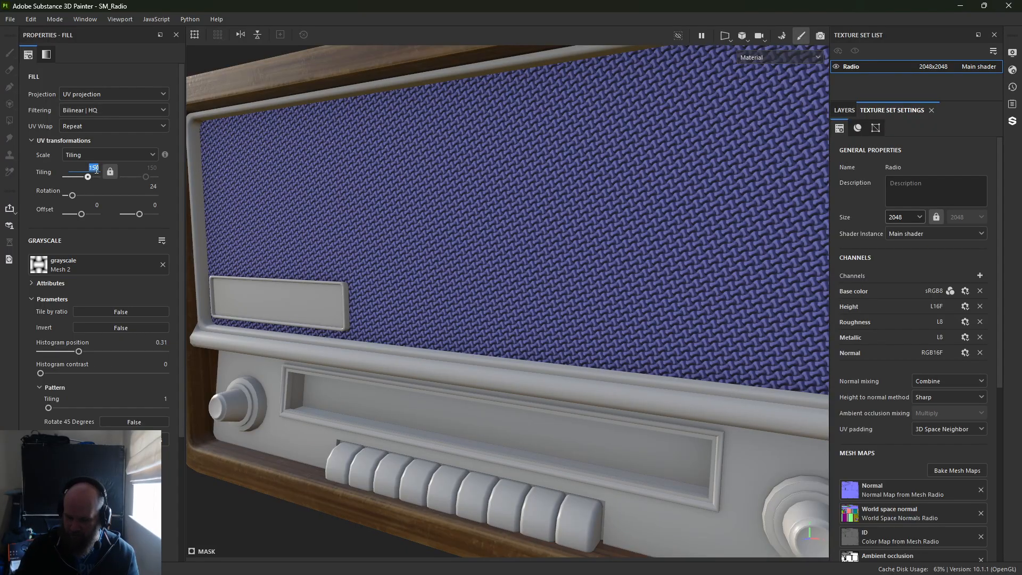
# Set the Mesh 2 fill's UV tiling to 180 and check the weave across the fabric front
pyautogui.press('Return')
pyautogui.keyDown('alt'); pyautogui.moveTo(275, 190); pyautogui.dragTo(586, 243); pyautogui.keyUp('alt')
pyautogui.keyDown('alt'); pyautogui.moveTo(586, 243); pyautogui.dragTo(446, 177, button='right'); pyautogui.keyUp('alt')
pyautogui.keyDown('alt'); pyautogui.moveTo(446, 177); pyautogui.dragTo(410, 186); pyautogui.keyUp('alt')
pyautogui.keyDown('alt'); pyautogui.moveTo(411, 186); pyautogui.dragTo(567, 294, button='right'); pyautogui.keyUp('alt')
pyautogui.keyDown('alt'); pyautogui.moveTo(567, 294); pyautogui.dragTo(415, 232); pyautogui.keyUp('alt')
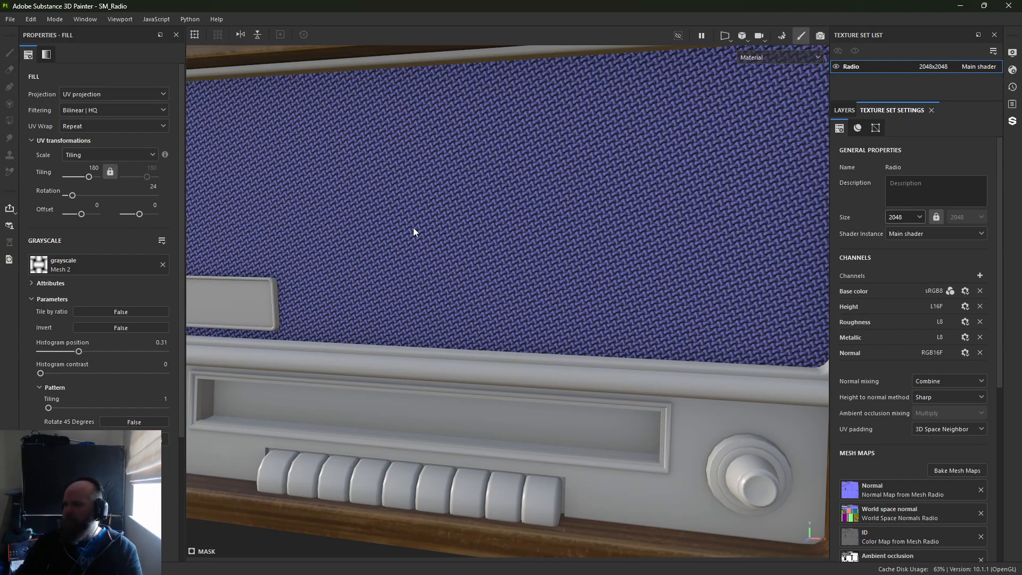
# Lower the FabricHeight layer's roughness to 0.1078 and inspect the weave's shine up close
pyautogui.click(851, 110)
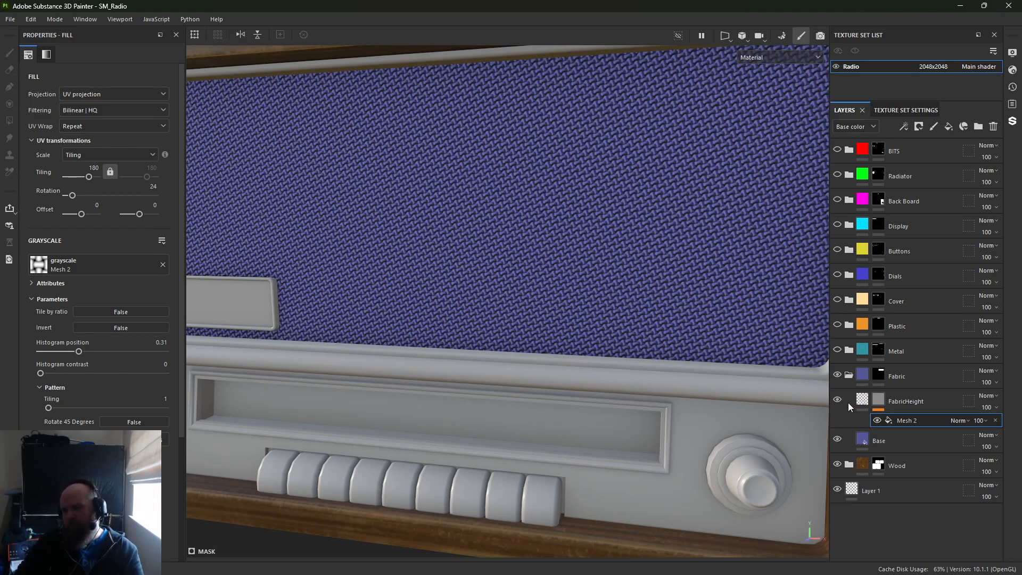
pyautogui.click(876, 405)
pyautogui.click(863, 407)
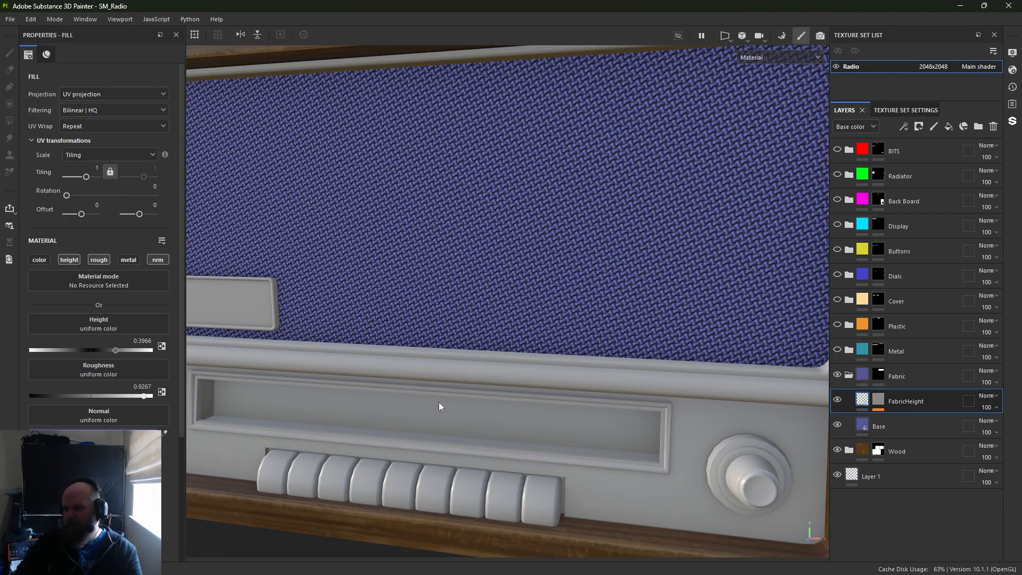
pyautogui.moveTo(138, 399); pyautogui.dragTo(81, 395)
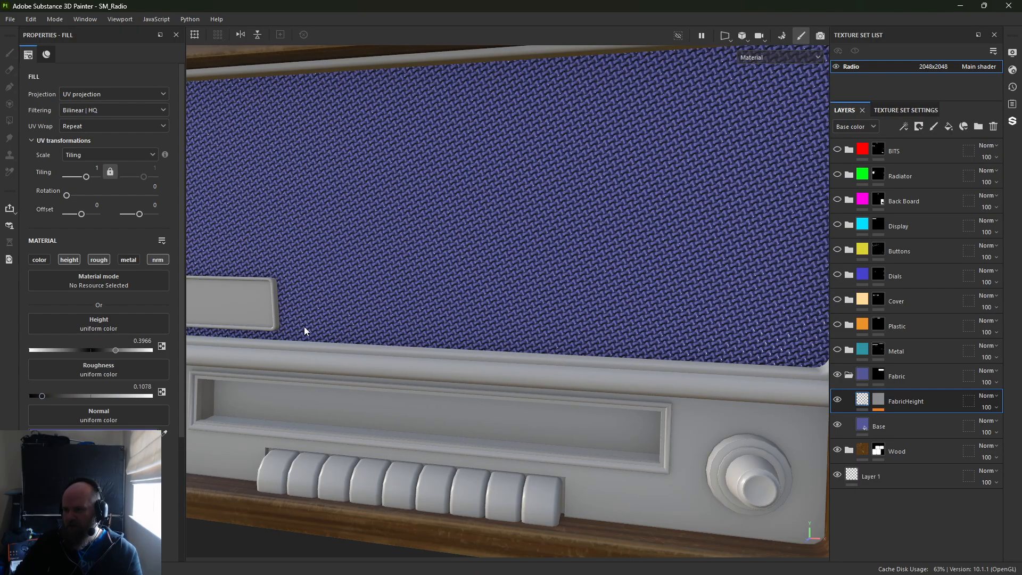
pyautogui.keyDown('alt'); pyautogui.moveTo(343, 310); pyautogui.dragTo(466, 299); pyautogui.keyUp('alt')
pyautogui.keyDown('alt'); pyautogui.moveTo(466, 298); pyautogui.dragTo(537, 319, button='right'); pyautogui.keyUp('alt')
pyautogui.keyDown('alt'); pyautogui.moveTo(538, 320); pyautogui.dragTo(786, 340, button='middle'); pyautogui.keyUp('alt')
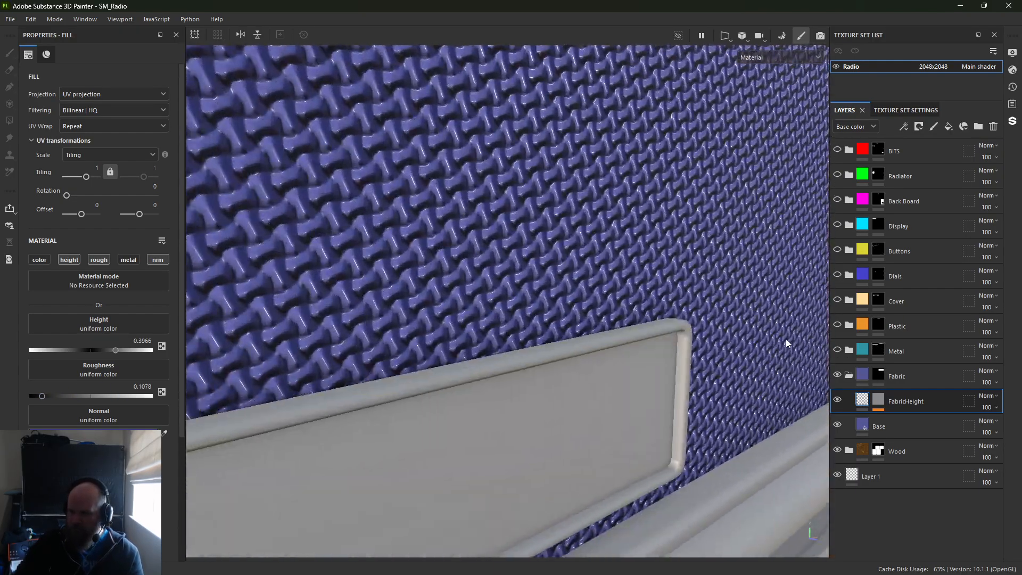
pyautogui.keyDown('alt'); pyautogui.moveTo(787, 344); pyautogui.dragTo(581, 376); pyautogui.keyUp('alt')
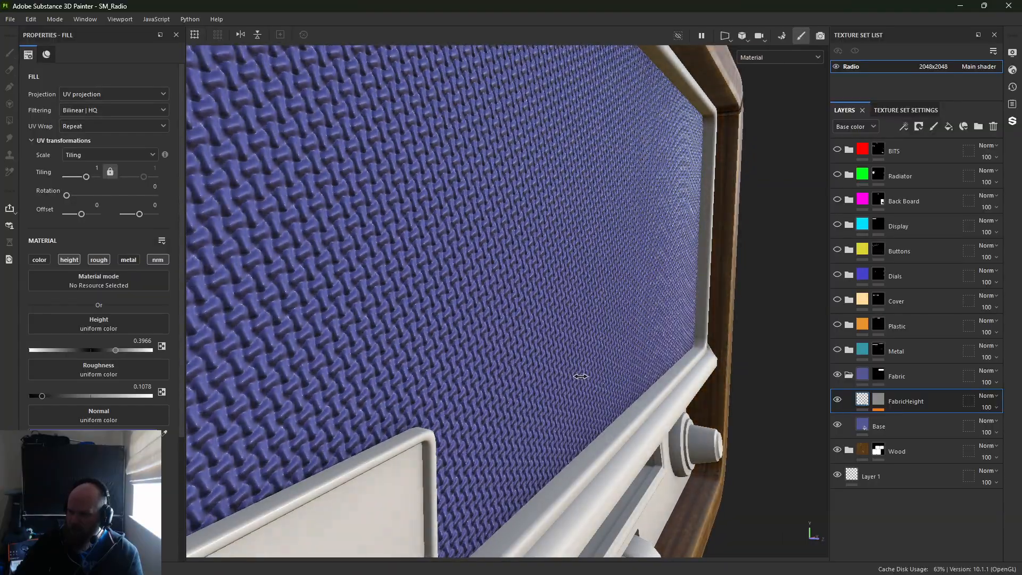
# Set the FabricHeight layer's roughness to 0.8491 and check the fabric on the whole radio front
pyautogui.moveTo(42, 396)
pyautogui.mouseDown()
pyautogui.moveTo(129, 397)
pyautogui.moveTo(21, 395)
pyautogui.moveTo(134, 398)
pyautogui.mouseUp()
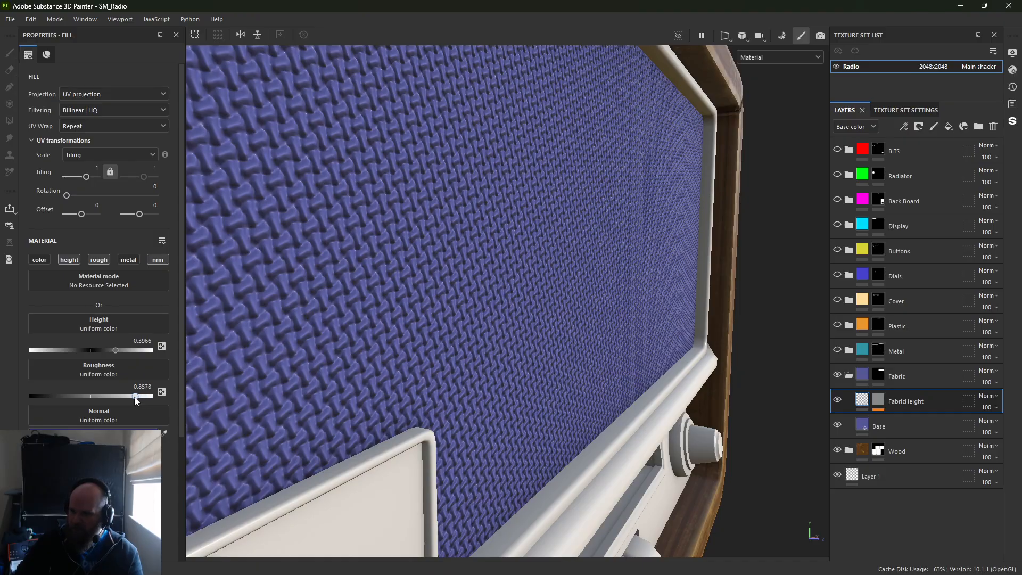
pyautogui.scroll(-3, 537, 240)
pyautogui.keyDown('alt'); pyautogui.moveTo(559, 229); pyautogui.dragTo(580, 255); pyautogui.keyUp('alt')
pyautogui.scroll(-3, 607, 245)
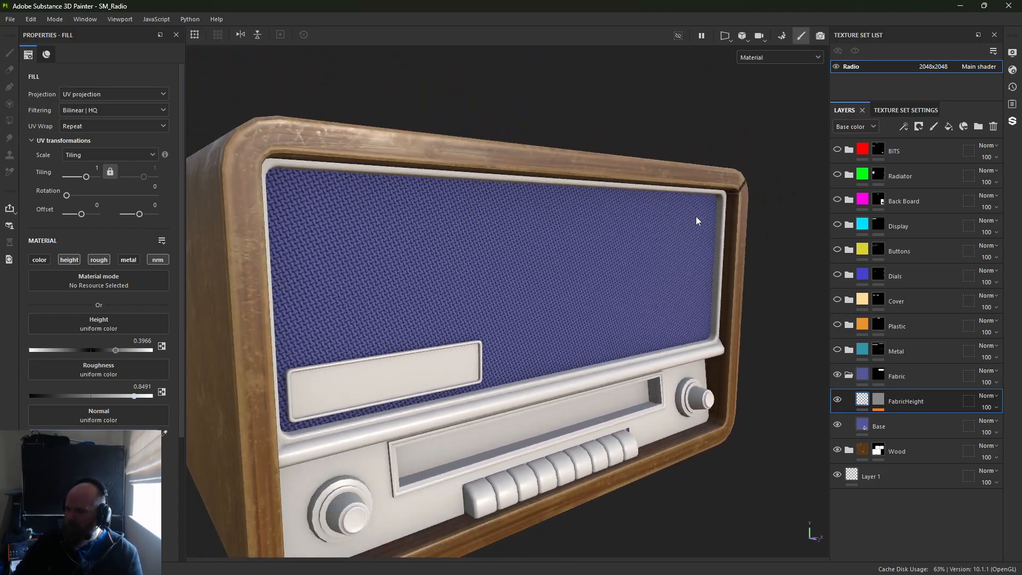
pyautogui.keyDown('alt'); pyautogui.moveTo(695, 216); pyautogui.dragTo(717, 282); pyautogui.keyUp('alt')
pyautogui.scroll(1, 716, 283)
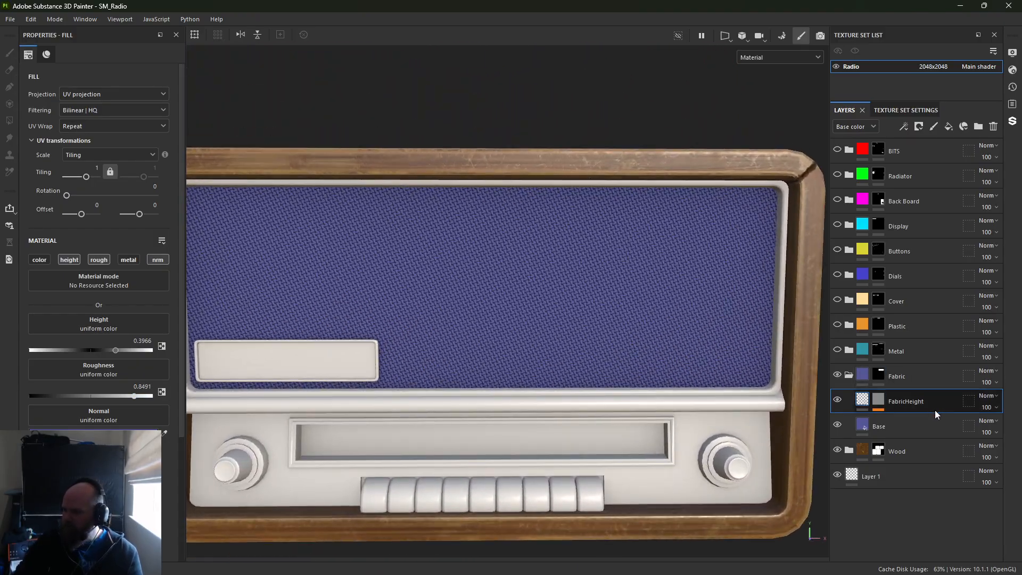
# Add a color-only fill layer above FabricHeight and give it base color 434673, a darker shade of the blue sampled from the Base layer
pyautogui.click(948, 128)
pyautogui.click(40, 260)
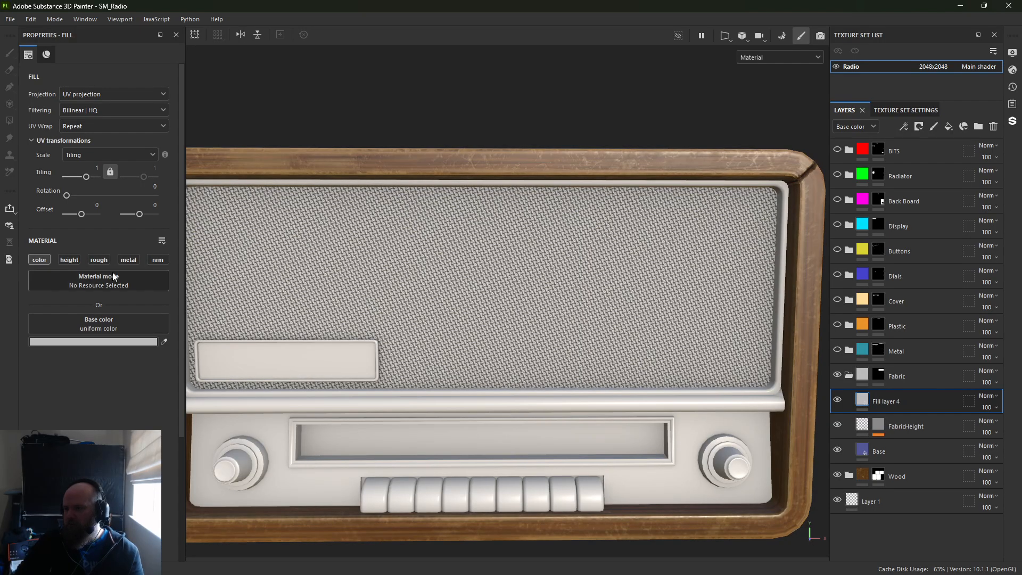
pyautogui.click(144, 342)
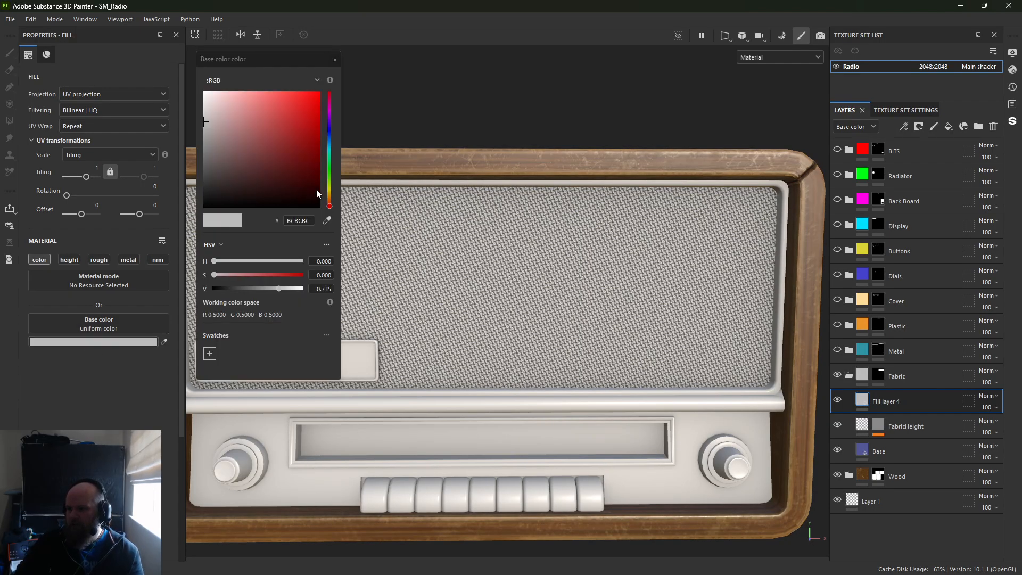
pyautogui.click(327, 220)
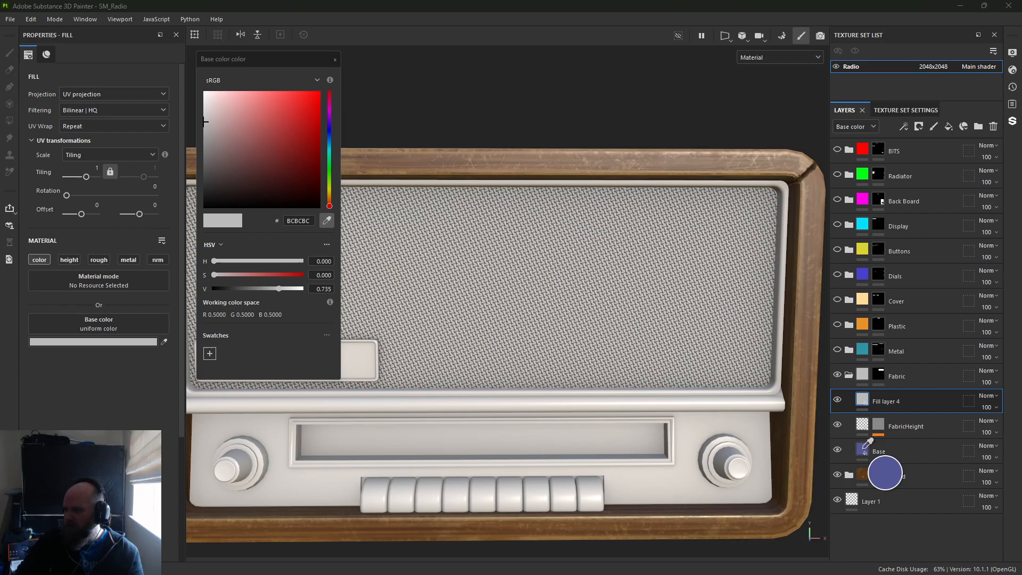
pyautogui.click(864, 449)
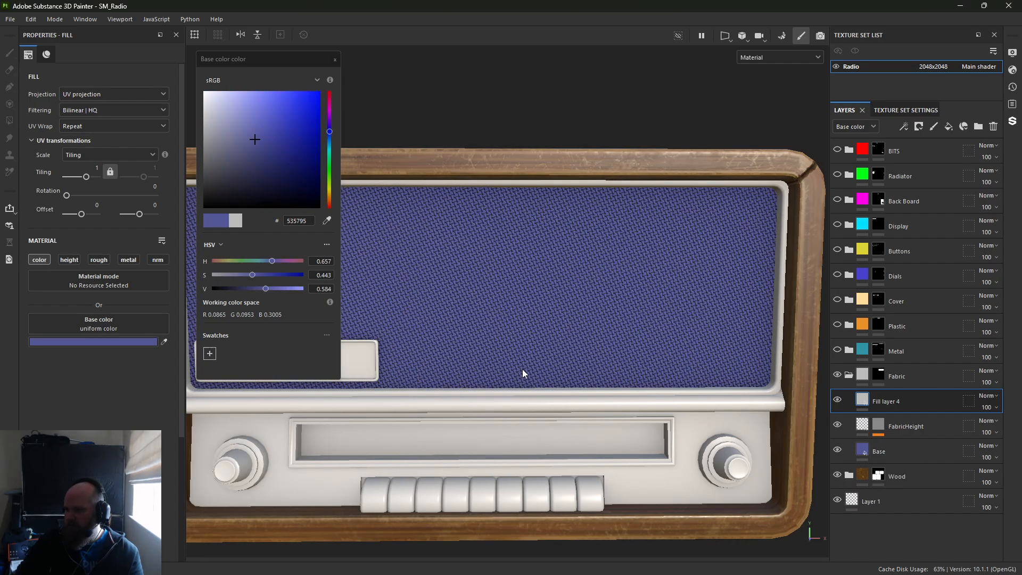
pyautogui.click(251, 154)
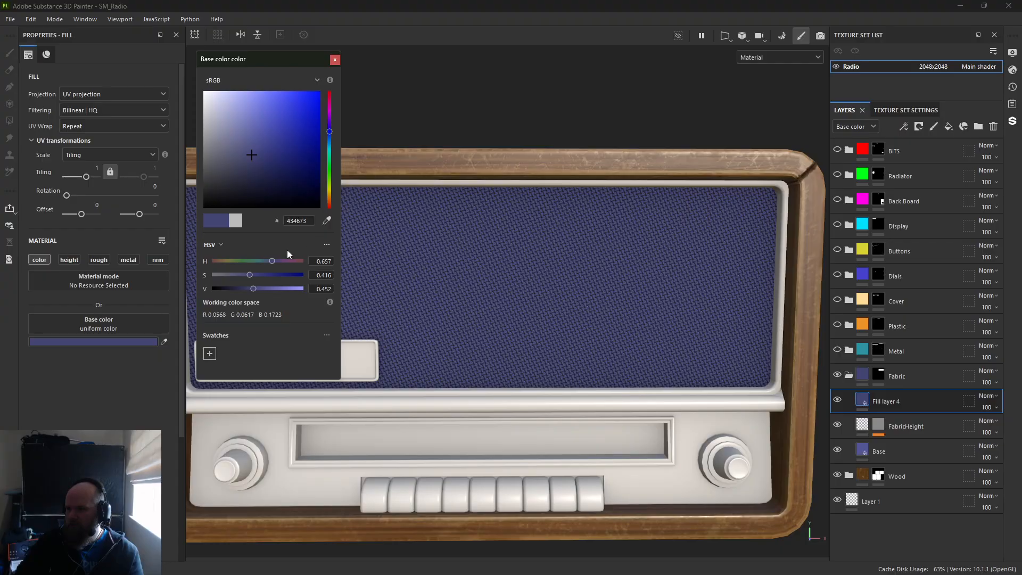
# Desaturate Fill layer 4's base color to 484B73 and add a black mask to the layer
pyautogui.click(246, 273)
pyautogui.moveTo(246, 274); pyautogui.dragTo(246, 274)
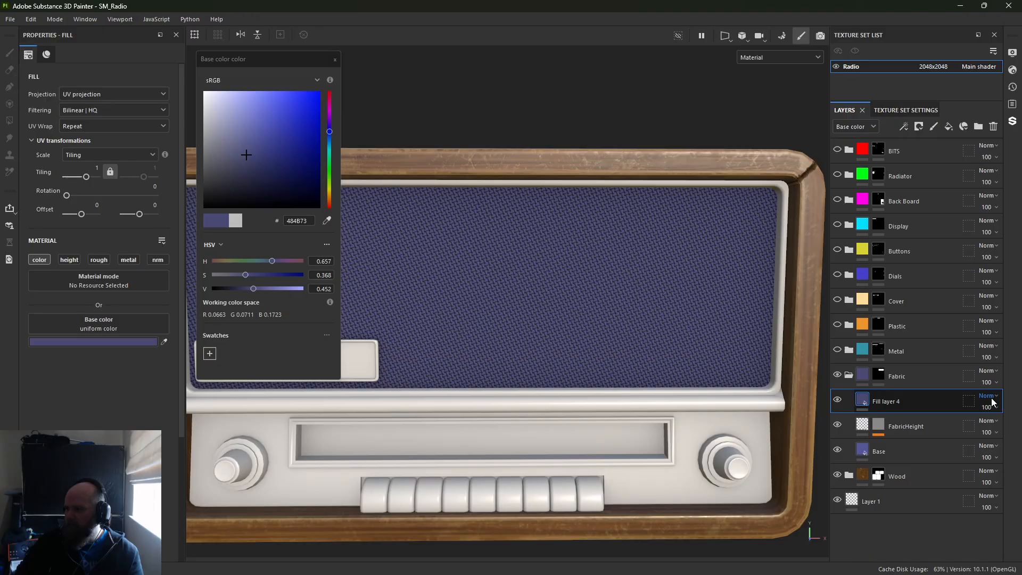
pyautogui.rightClick(865, 399)
pyautogui.click(905, 76)
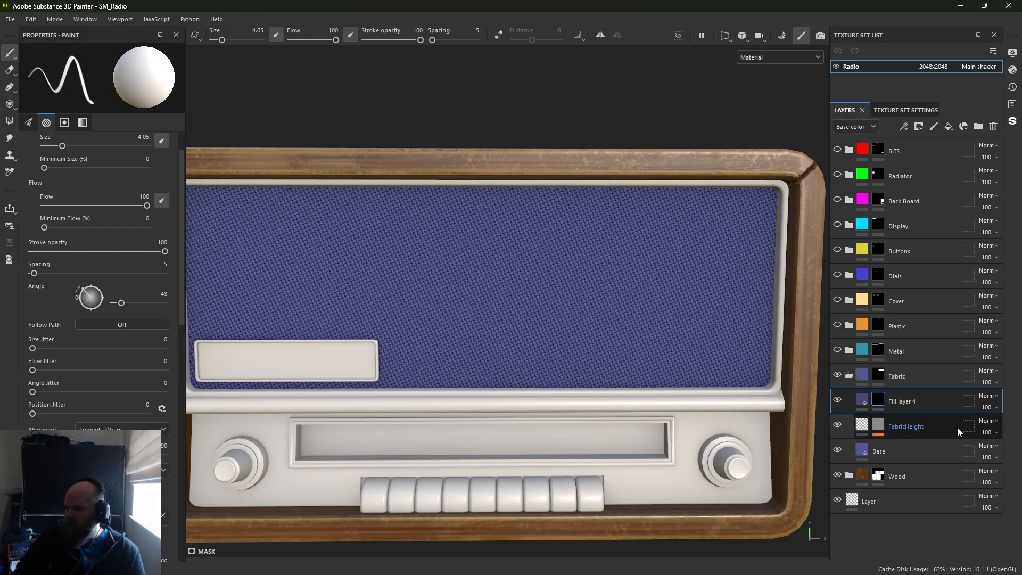
# Add a generator to Fill layer 4's mask and choose Dripping Rust
pyautogui.rightClick(882, 400)
pyautogui.click(911, 347)
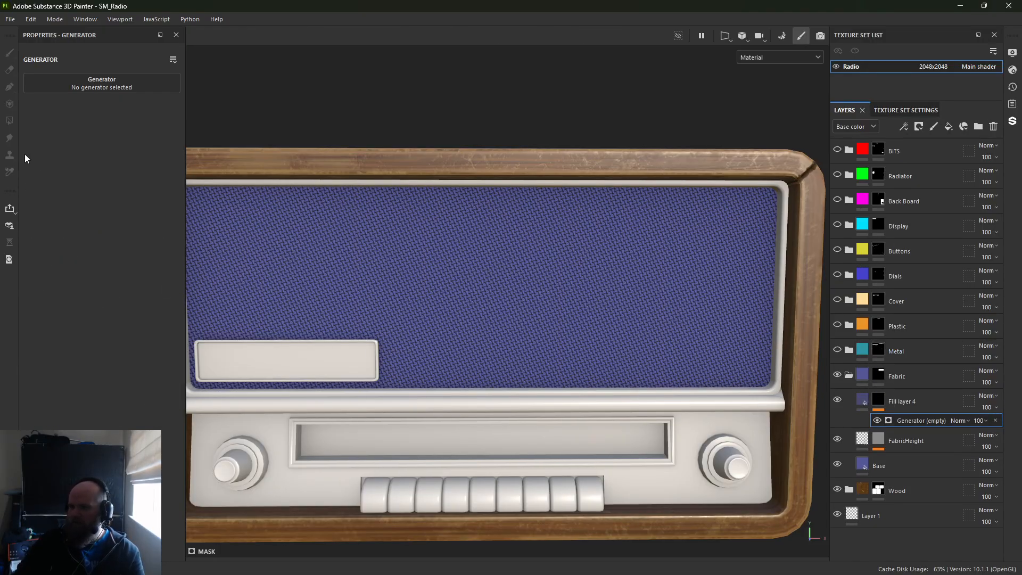
pyautogui.click(91, 81)
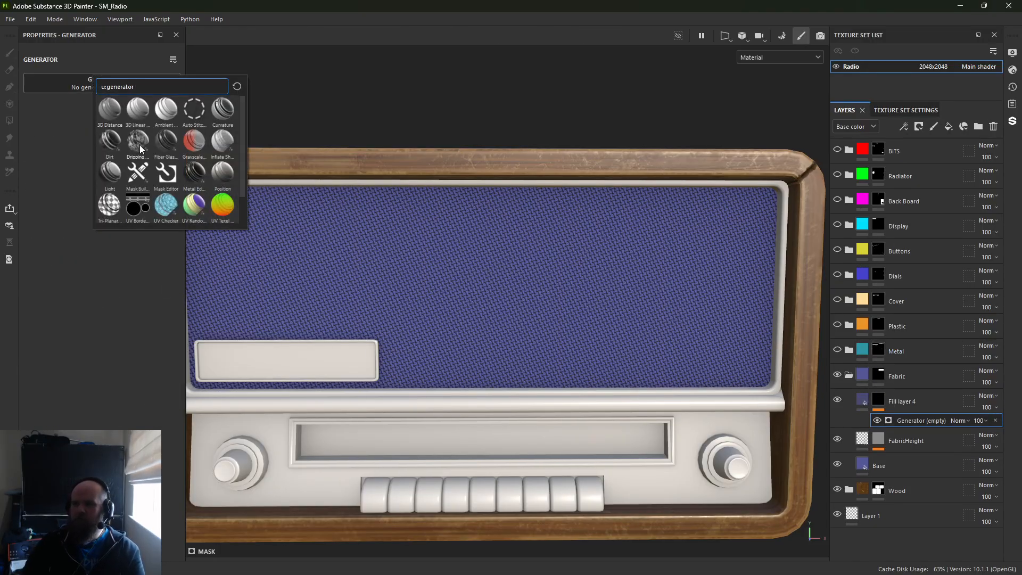
pyautogui.moveTo(140, 146)
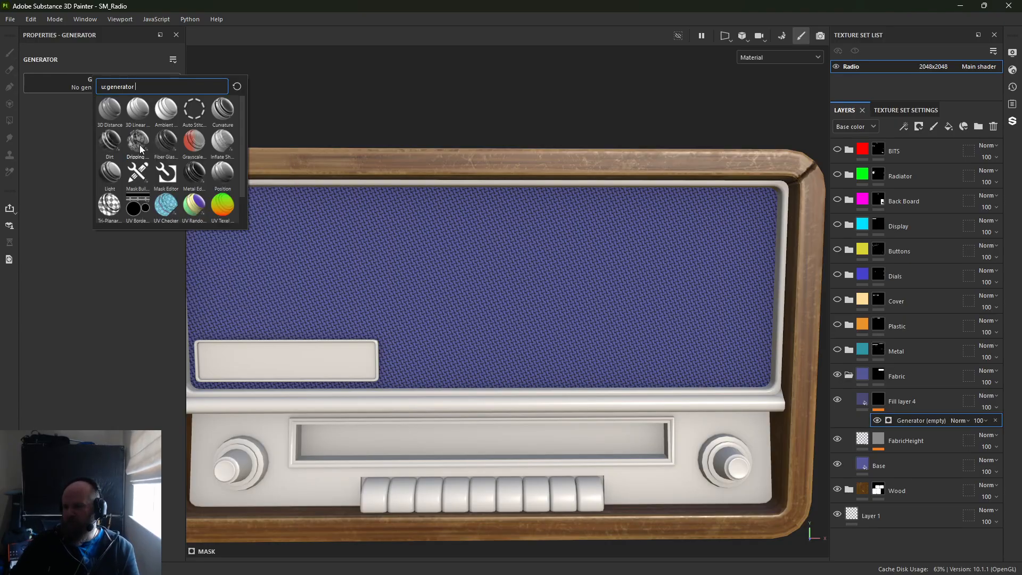
pyautogui.click(139, 143)
# Set the Dripping Rust generator's Rust Spreading to 0.67, Rust Contrast to 0.47 and Drips Intensity to 0.52
pyautogui.keyDown('alt'); pyautogui.moveTo(644, 245); pyautogui.dragTo(524, 251); pyautogui.keyUp('alt')
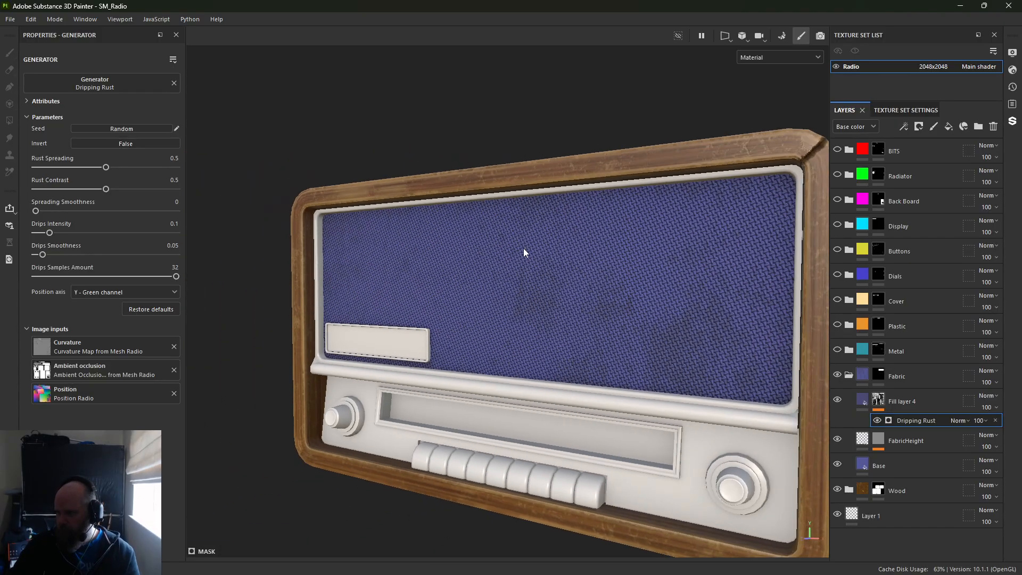
pyautogui.keyDown('alt'); pyautogui.moveTo(524, 251); pyautogui.dragTo(524, 372, button='right'); pyautogui.keyUp('alt')
pyautogui.keyDown('alt'); pyautogui.moveTo(524, 372); pyautogui.dragTo(436, 350, button='middle'); pyautogui.keyUp('alt')
pyautogui.keyDown('alt'); pyautogui.moveTo(436, 351); pyautogui.dragTo(408, 347); pyautogui.keyUp('alt')
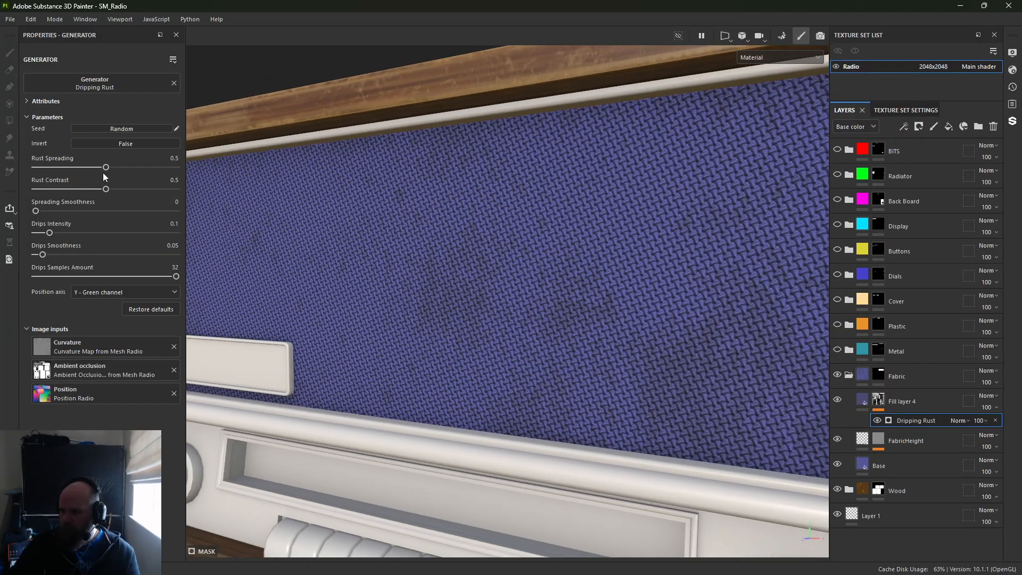
pyautogui.moveTo(106, 168); pyautogui.dragTo(133, 168)
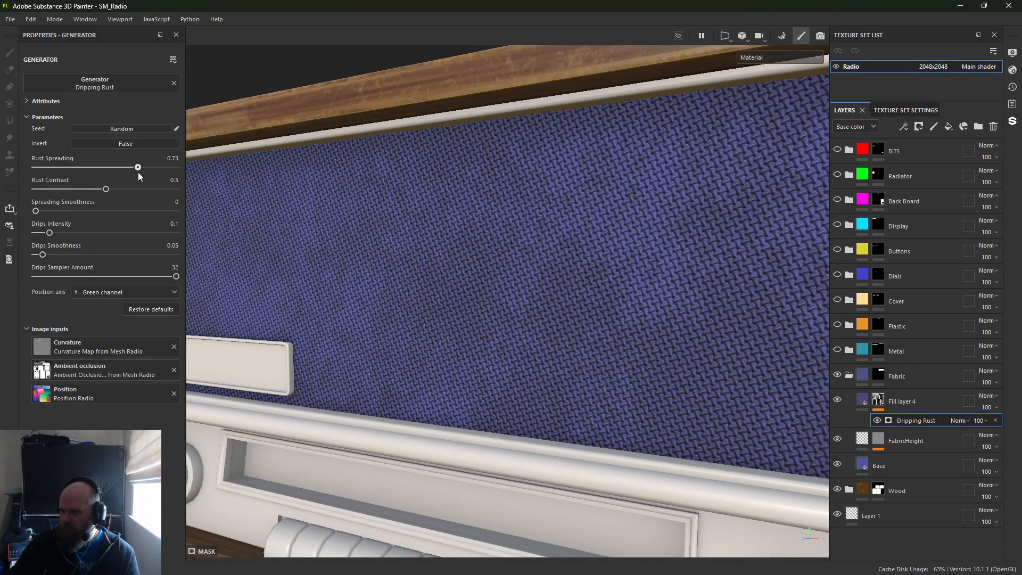
pyautogui.moveTo(71, 191); pyautogui.dragTo(109, 236)
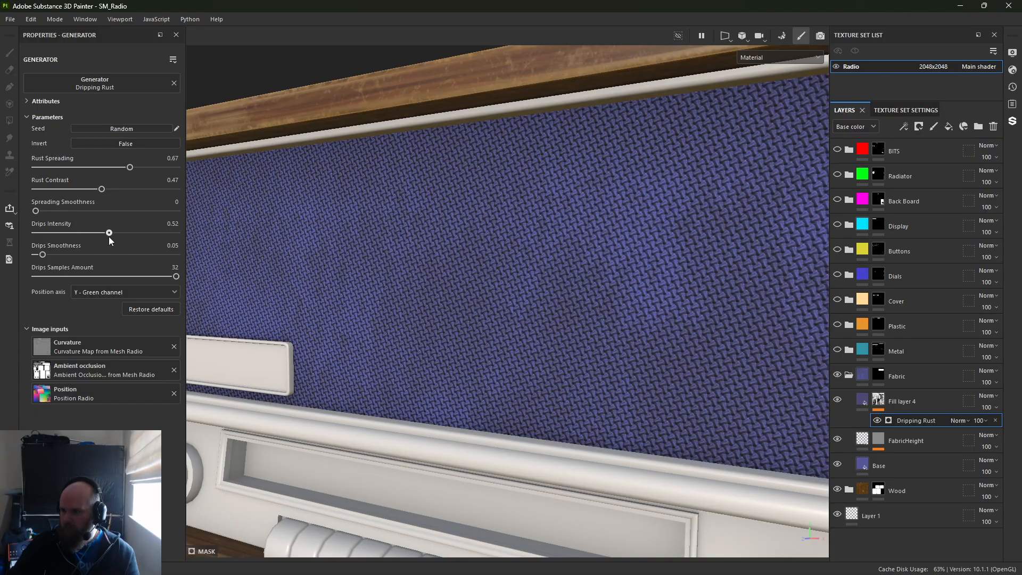
# Change Fill layer 4's base color to bright green 0BE022 so the mask pattern stands out
pyautogui.click(864, 400)
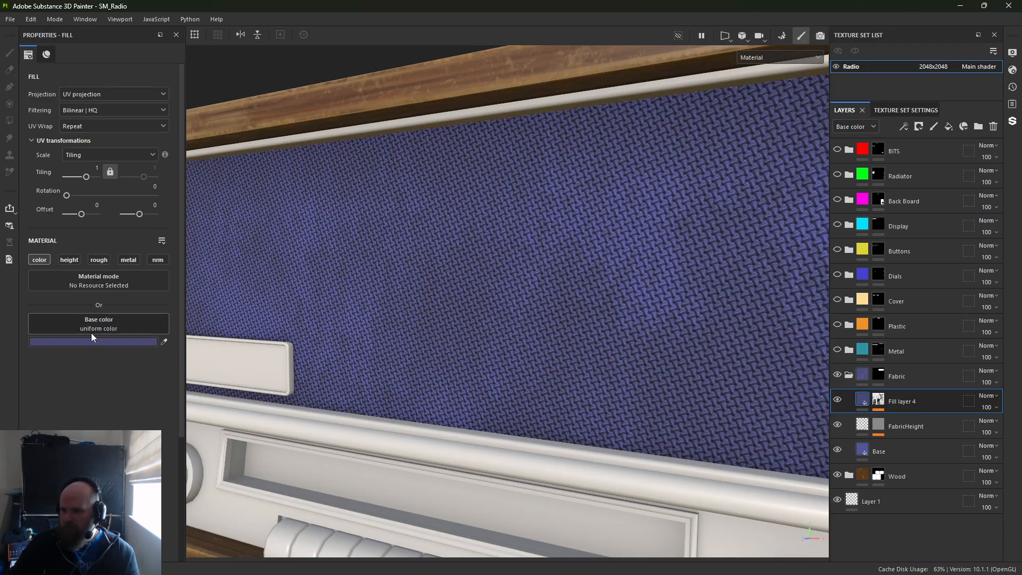
pyautogui.click(89, 341)
pyautogui.moveTo(243, 155); pyautogui.dragTo(151, 20)
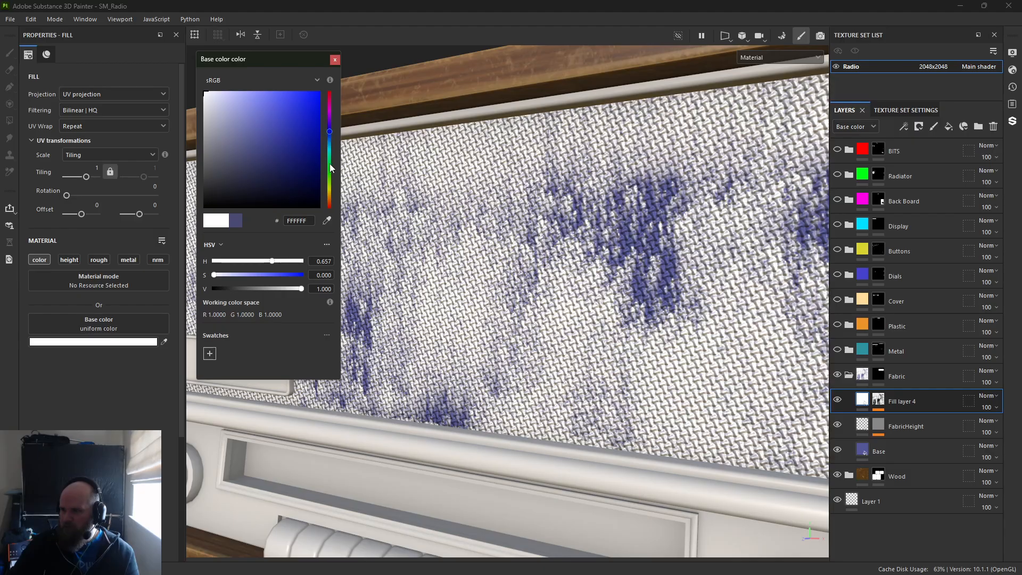
pyautogui.click(315, 106)
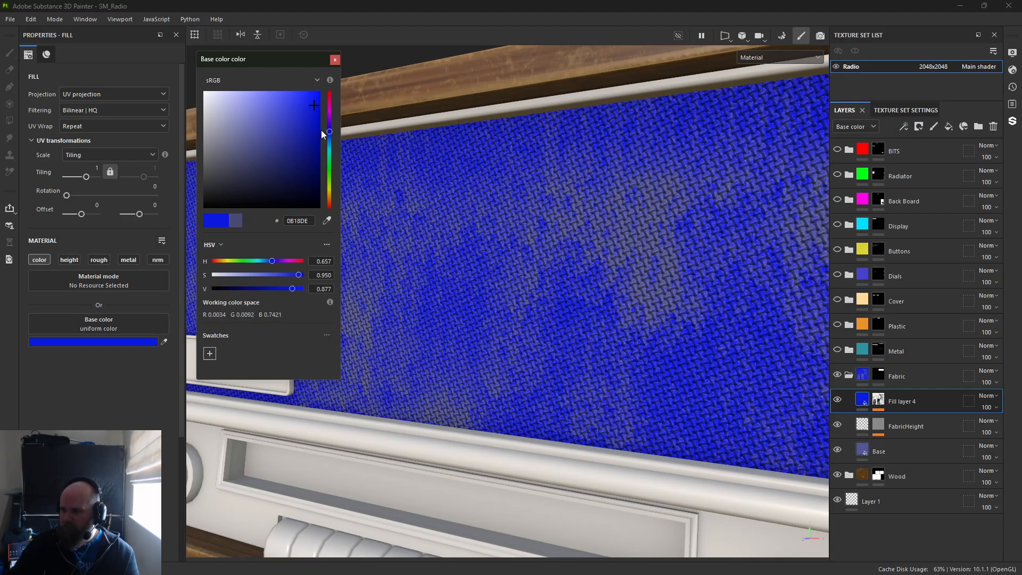
pyautogui.click(329, 170)
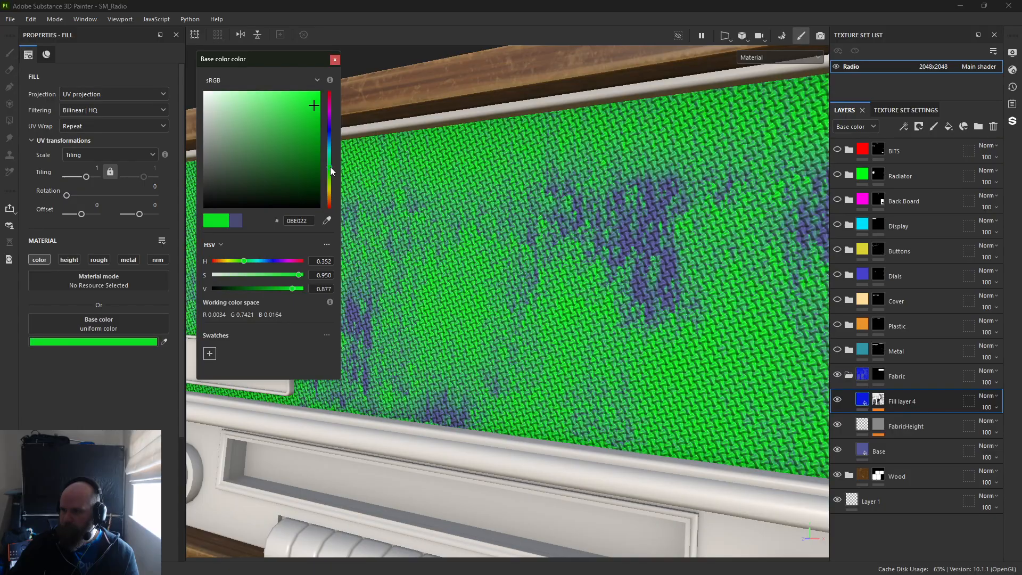
pyautogui.click(335, 60)
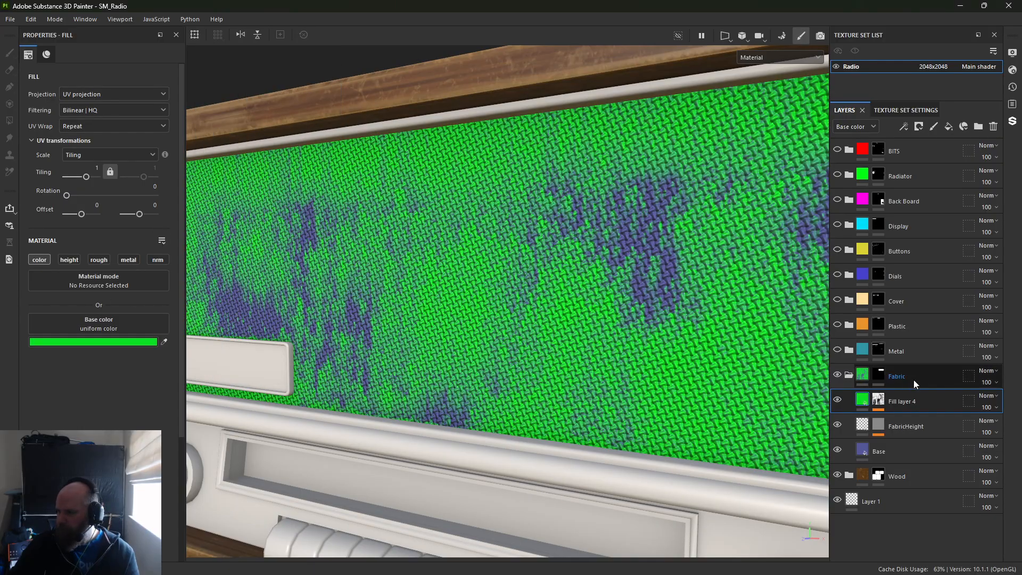
# Set the Dripping Rust generator's Rust Spreading to 0.44 and check the drip pattern on the fabric from several angles
pyautogui.click(878, 401)
pyautogui.click(908, 421)
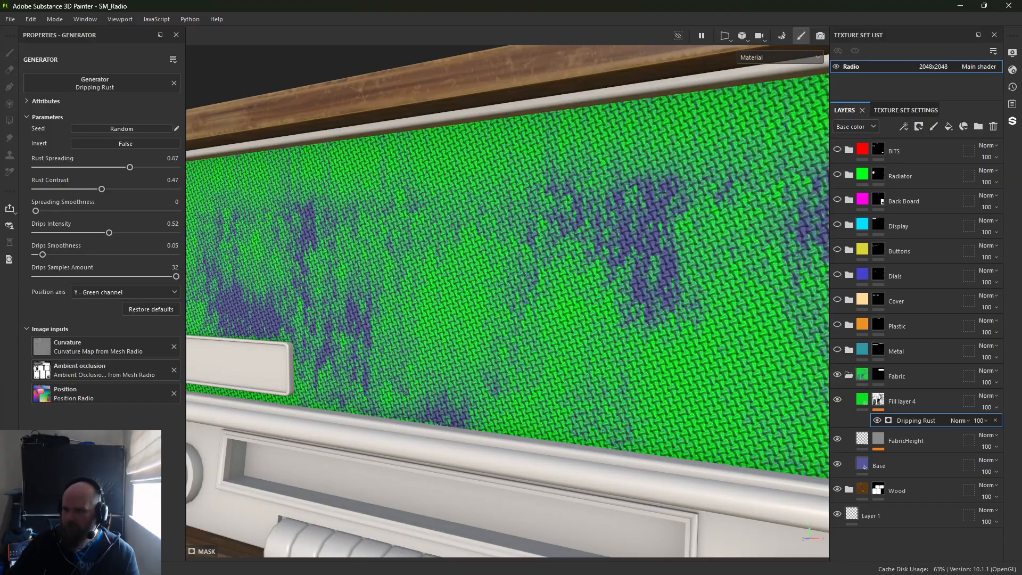
pyautogui.moveTo(128, 167)
pyautogui.mouseDown()
pyautogui.moveTo(54, 167)
pyautogui.moveTo(98, 167)
pyautogui.mouseUp()
pyautogui.keyDown('alt'); pyautogui.moveTo(604, 207); pyautogui.dragTo(686, 202); pyautogui.keyUp('alt')
pyautogui.scroll(-3, 687, 202)
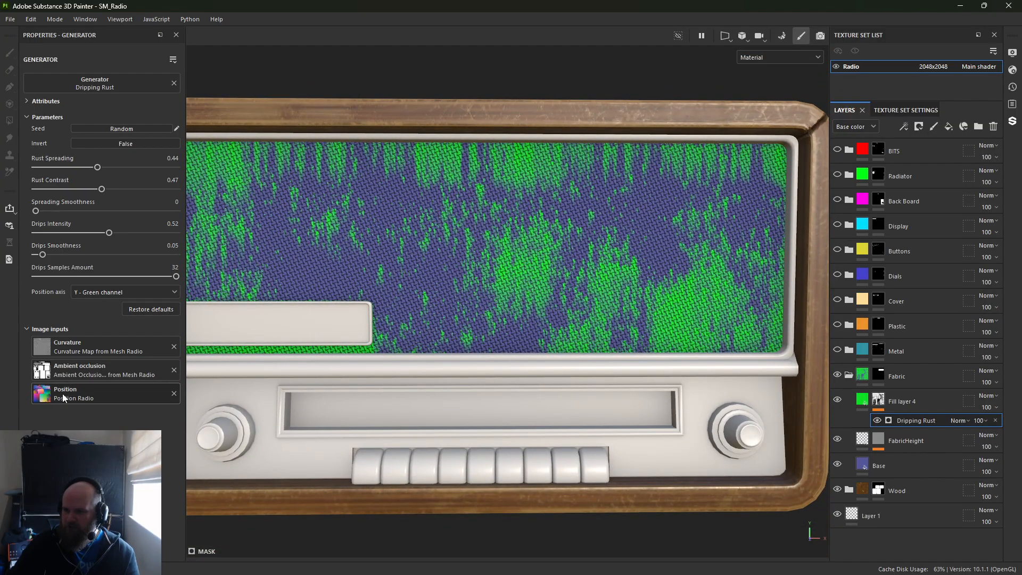
pyautogui.keyDown('alt'); pyautogui.moveTo(426, 298); pyautogui.dragTo(625, 265); pyautogui.keyUp('alt')
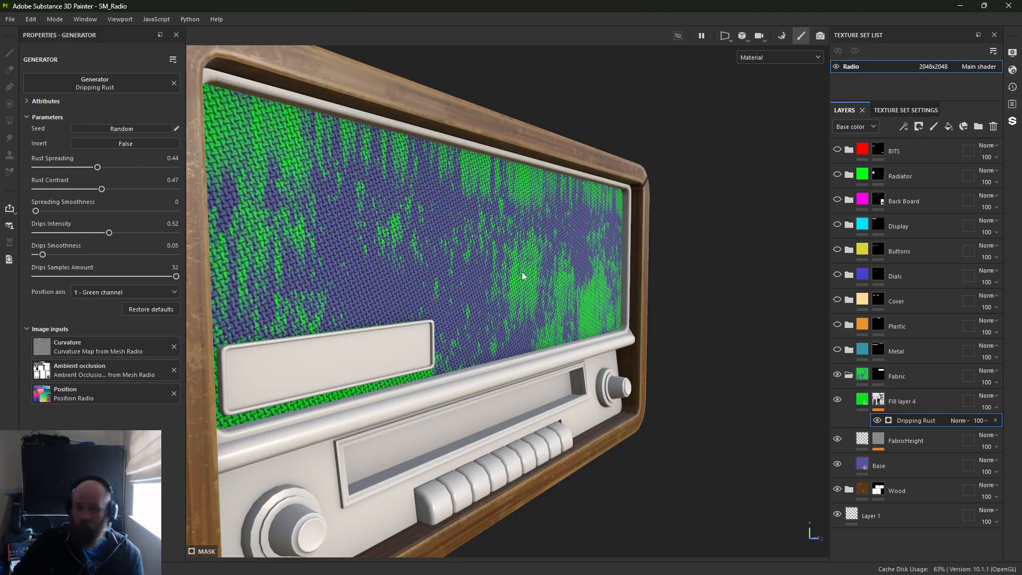
pyautogui.keyDown('alt'); pyautogui.moveTo(509, 258); pyautogui.dragTo(550, 148); pyautogui.keyUp('alt')
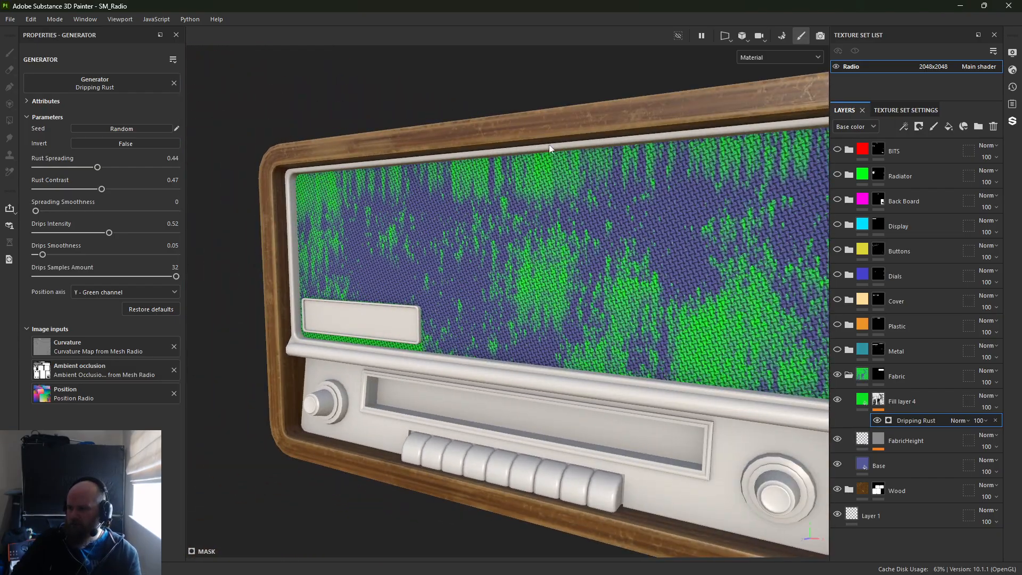
pyautogui.keyDown('alt'); pyautogui.moveTo(595, 296); pyautogui.dragTo(437, 281); pyautogui.keyUp('alt')
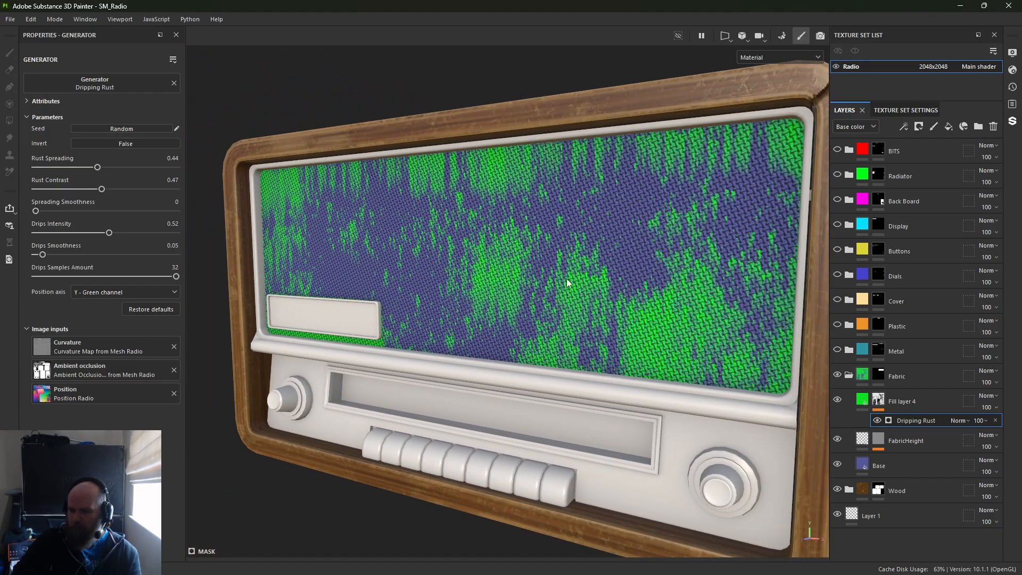
pyautogui.keyDown('alt'); pyautogui.moveTo(514, 264); pyautogui.dragTo(557, 272); pyautogui.keyUp('alt')
pyautogui.keyDown('alt'); pyautogui.moveTo(557, 271); pyautogui.dragTo(618, 278, button='middle'); pyautogui.keyUp('alt')
pyautogui.keyDown('alt'); pyautogui.moveTo(618, 278); pyautogui.dragTo(666, 298, button='right'); pyautogui.keyUp('alt')
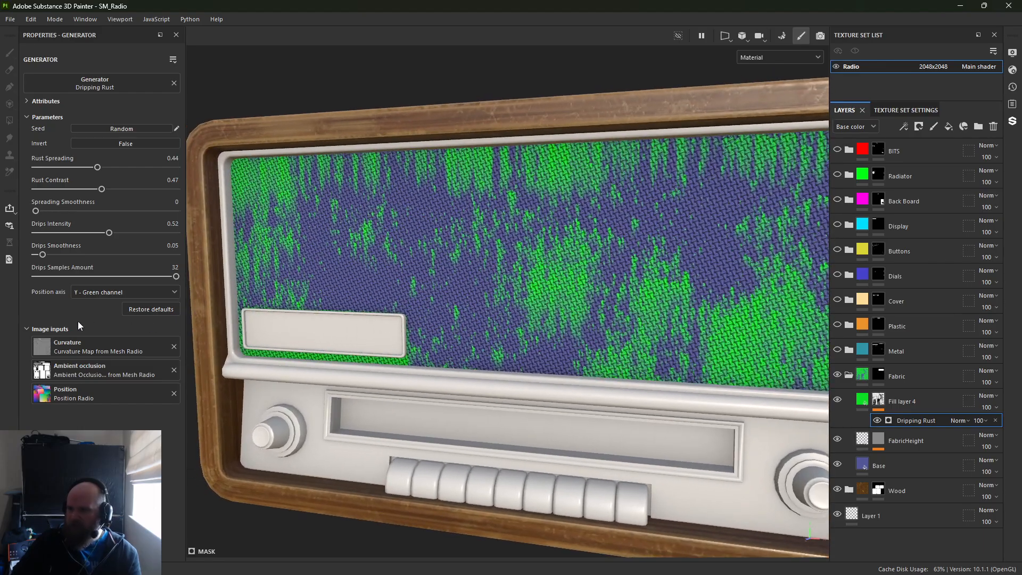
# Try fewer drip samples, restore 32, and set Drips Smoothness to 0.52, Drips Intensity to 0.72 and Rust Contrast to 0.28
pyautogui.click(89, 277)
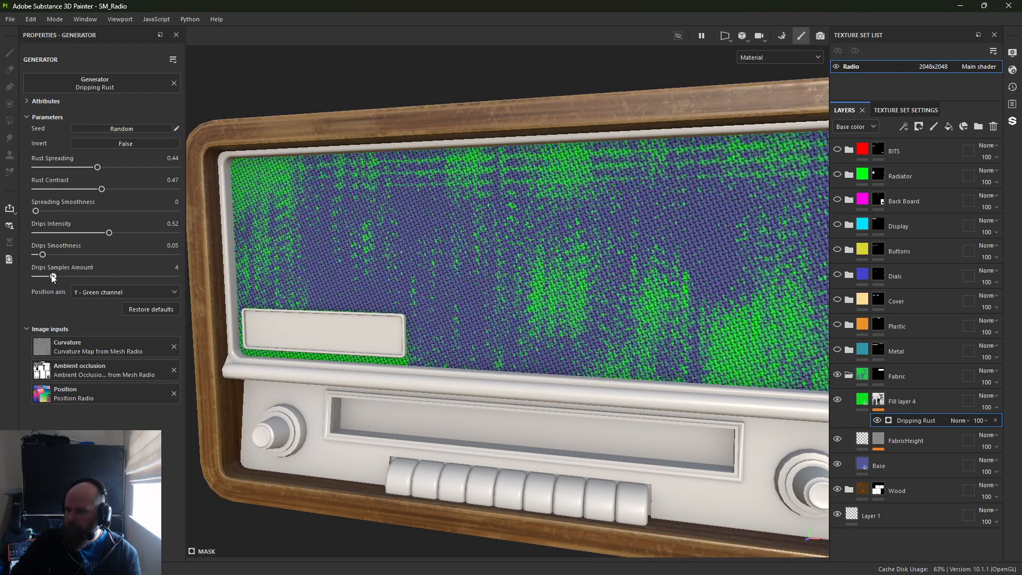
pyautogui.moveTo(88, 277); pyautogui.dragTo(202, 287)
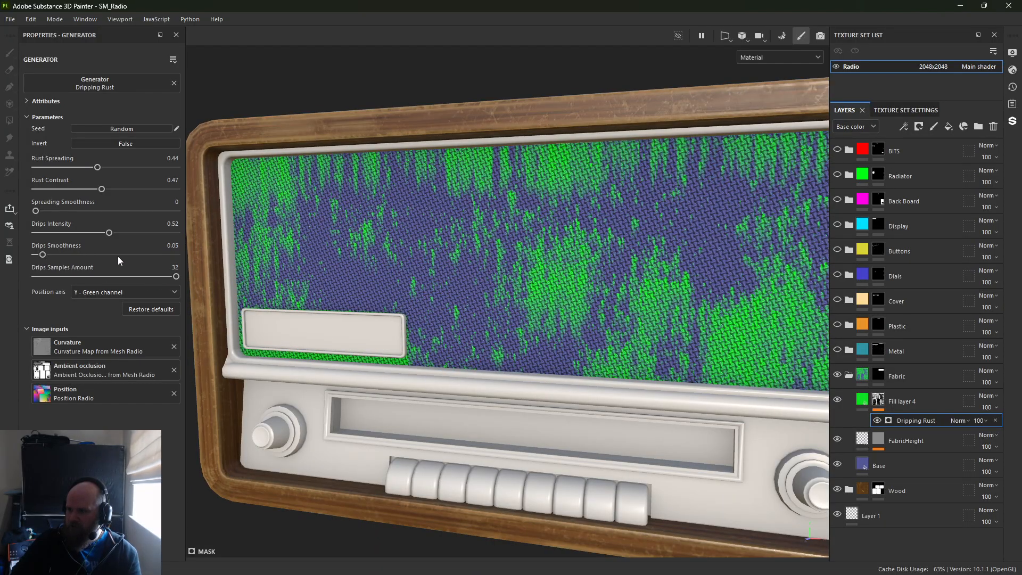
pyautogui.moveTo(37, 254); pyautogui.dragTo(136, 235)
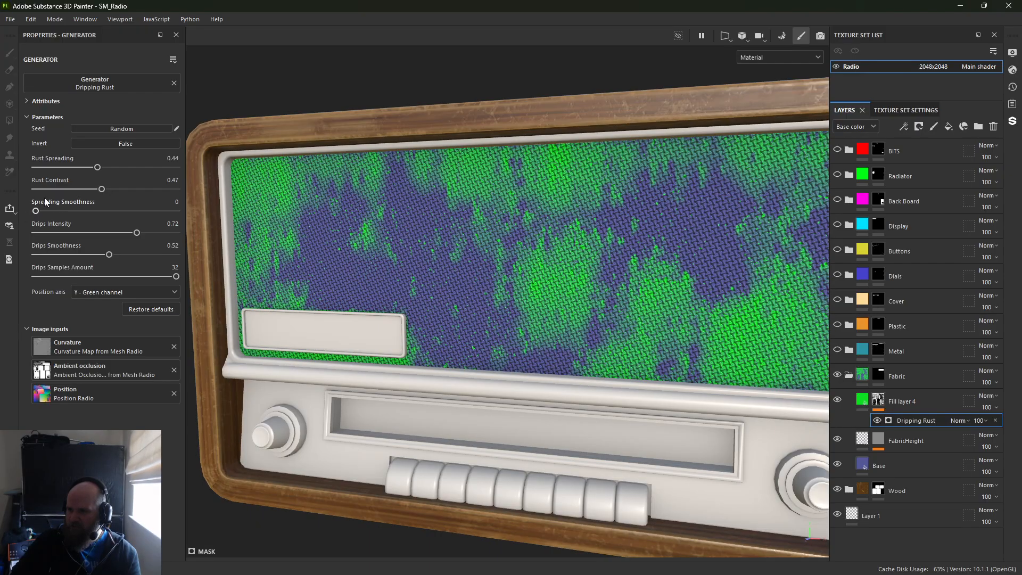
pyautogui.moveTo(101, 189); pyautogui.dragTo(76, 199)
# Try the X - Red channel and Z - Blue channel position axes for the drips and return to Y - Green channel
pyautogui.click(86, 293)
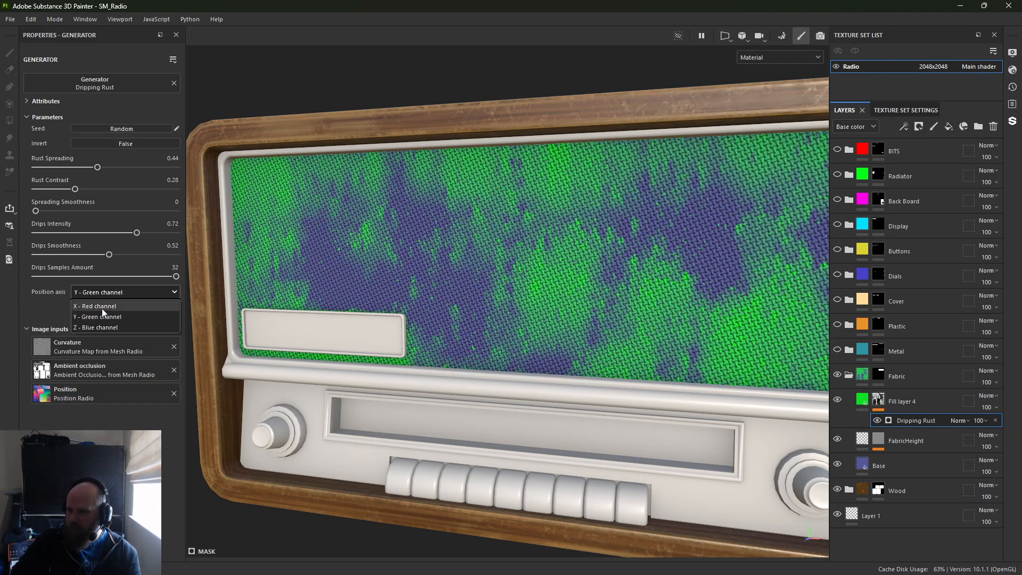
pyautogui.click(103, 308)
pyautogui.click(104, 294)
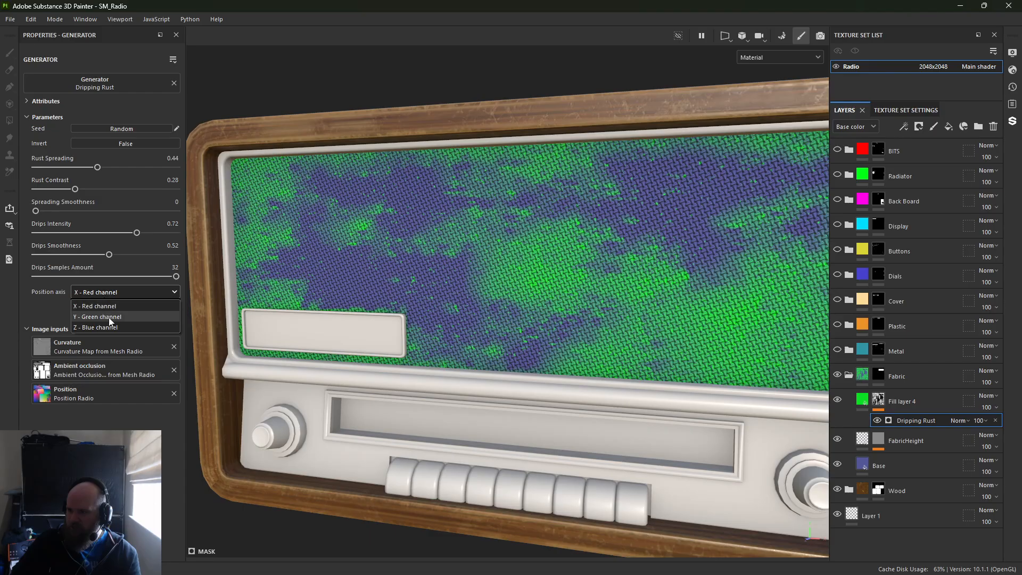
pyautogui.click(109, 326)
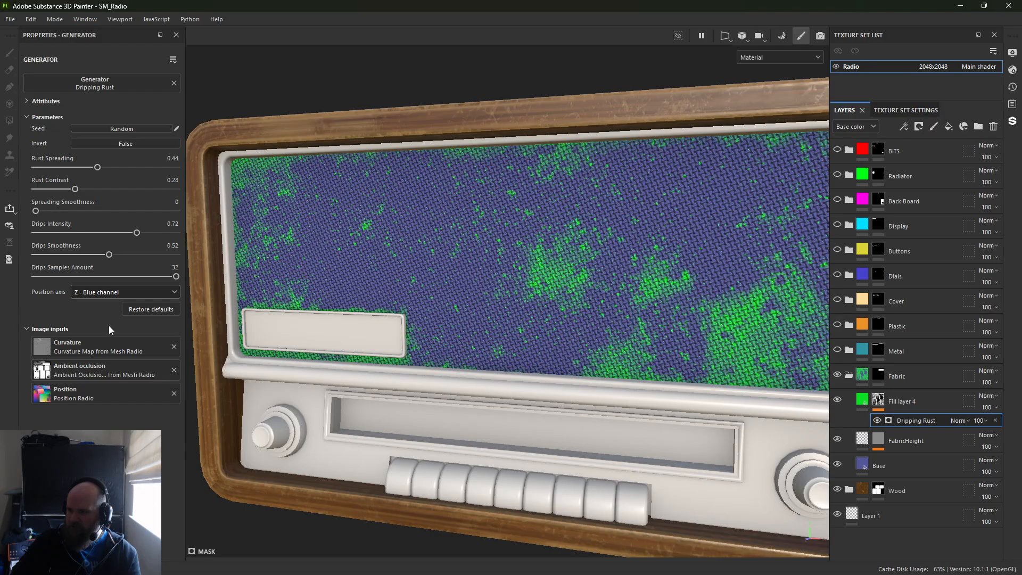
pyautogui.click(142, 292)
pyautogui.click(130, 302)
pyautogui.click(124, 293)
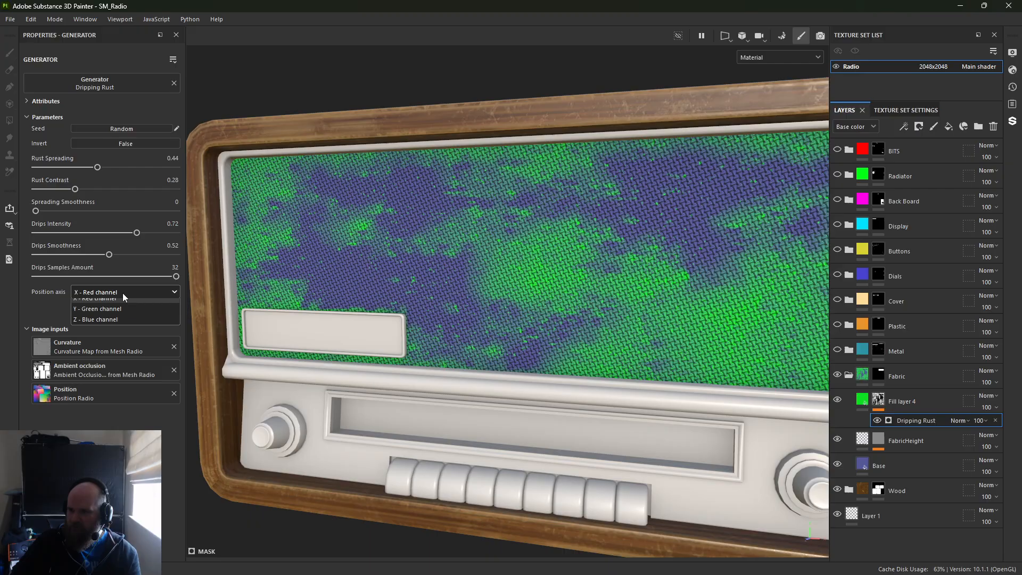
pyautogui.click(113, 310)
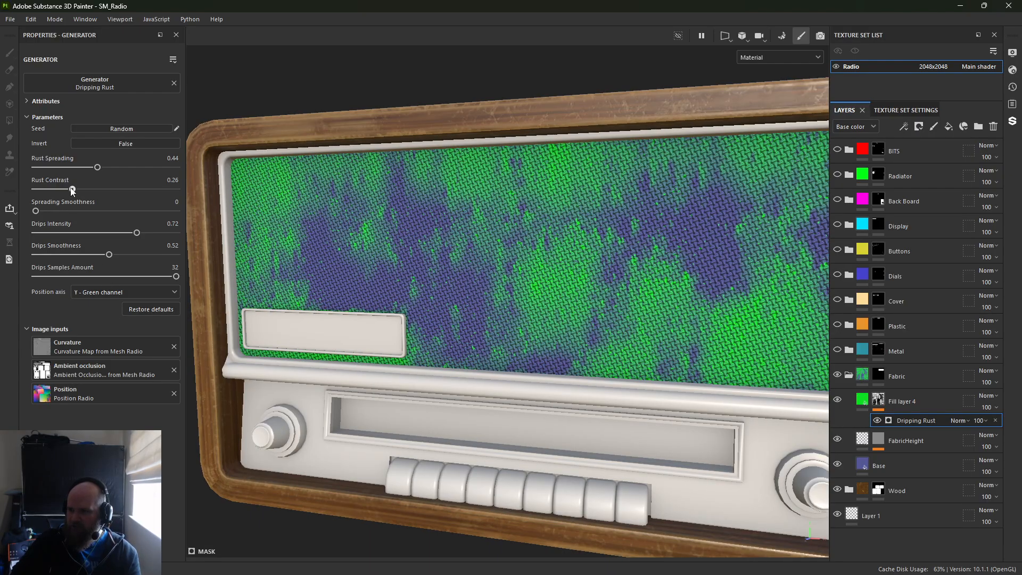
# Lower the Dripping Rust generator's Rust Contrast to 0.22
pyautogui.moveTo(73, 191)
pyautogui.mouseDown()
pyautogui.moveTo(53, 190)
pyautogui.moveTo(100, 193)
pyautogui.moveTo(66, 194)
pyautogui.mouseUp()
pyautogui.keyDown('alt'); pyautogui.moveTo(597, 318); pyautogui.dragTo(554, 314, button='middle'); pyautogui.keyUp('alt')
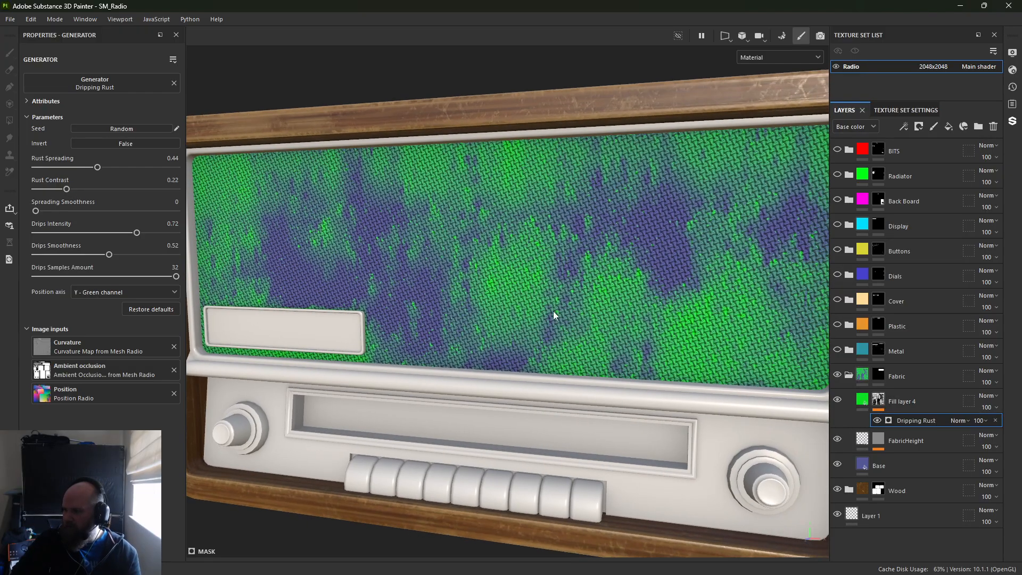
pyautogui.rightClick(882, 403)
pyautogui.click(915, 349)
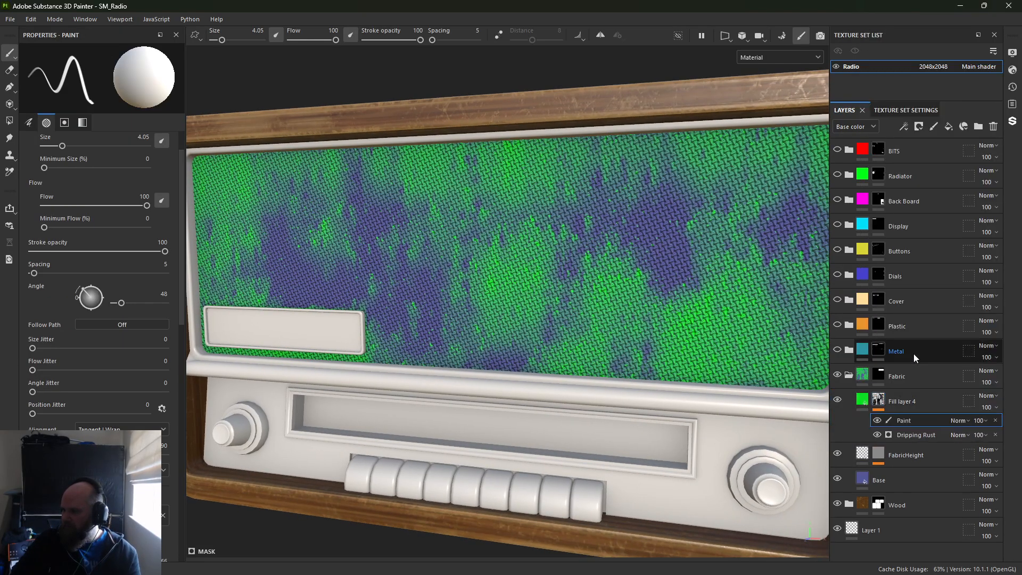
pyautogui.press('x')
pyautogui.keyDown('ctrl'); pyautogui.moveTo(520, 292); pyautogui.dragTo(549, 292, button='right'); pyautogui.keyUp('ctrl')
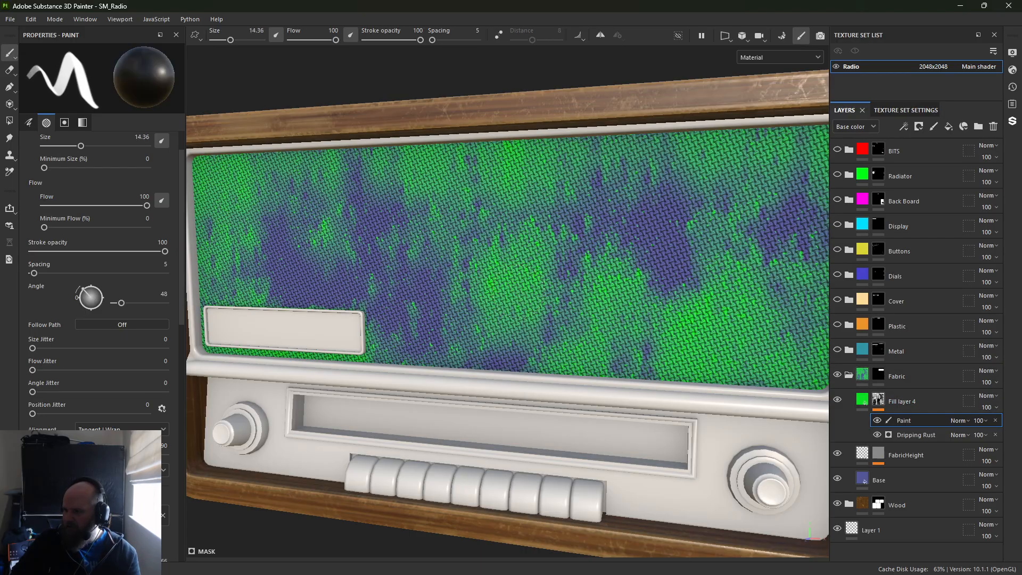
pyautogui.click(944, 436)
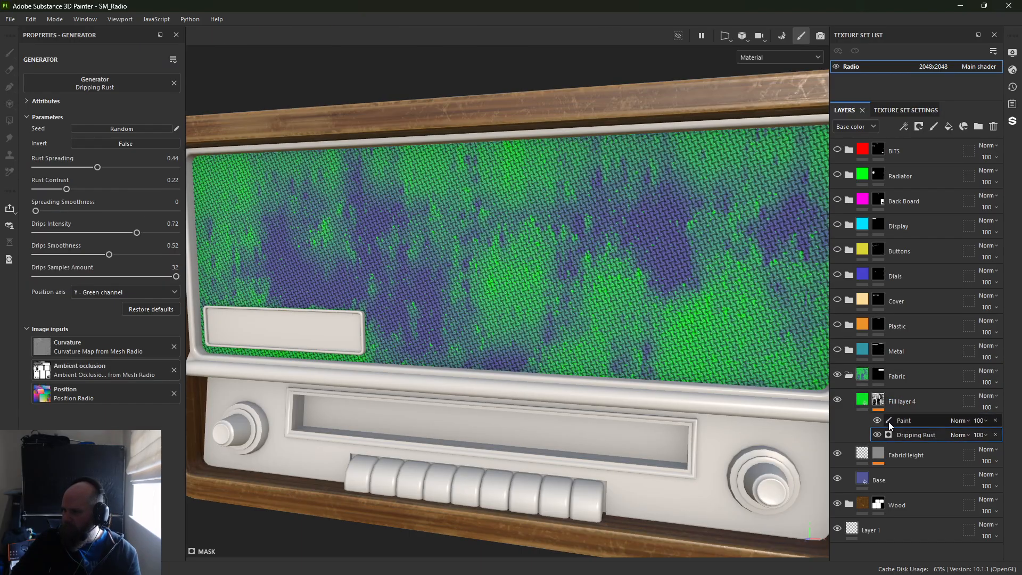
pyautogui.click(994, 421)
# Duplicate the Dripping Rust generator in Fill layer 4's mask and set the copy's blending mode to Linear dodge (Add)
pyautogui.rightClick(924, 422)
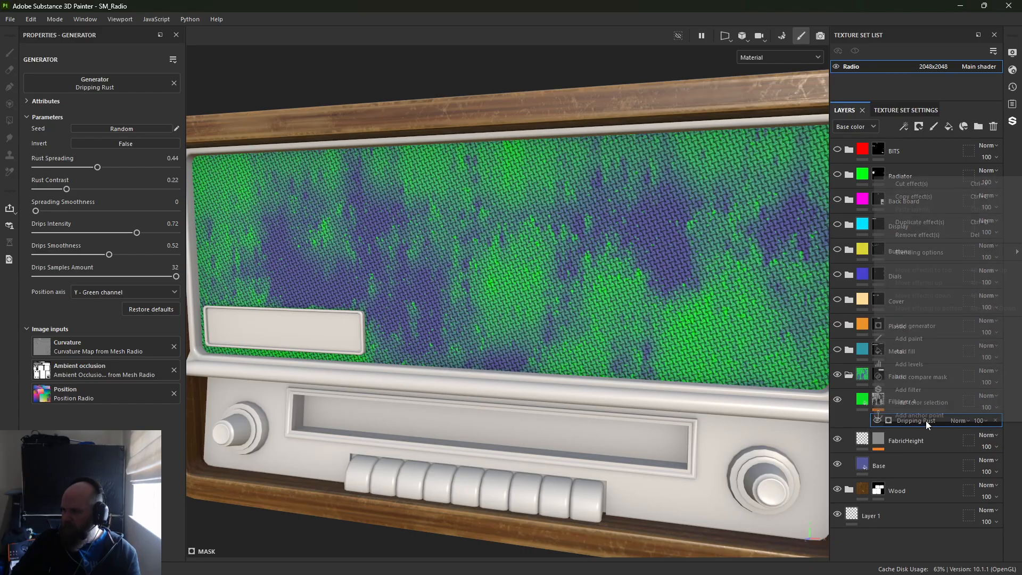
pyautogui.click(930, 222)
pyautogui.click(959, 421)
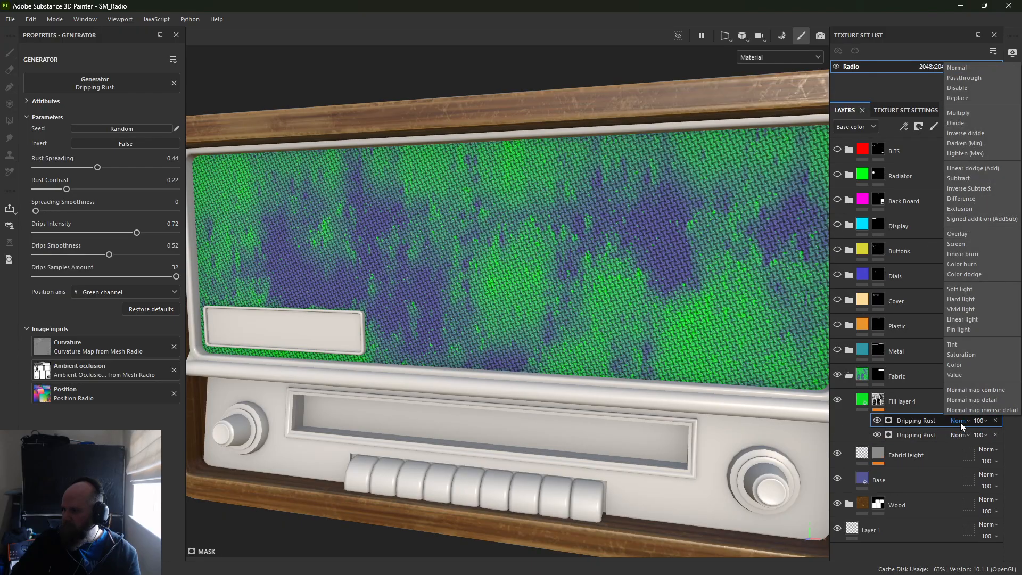
pyautogui.click(987, 168)
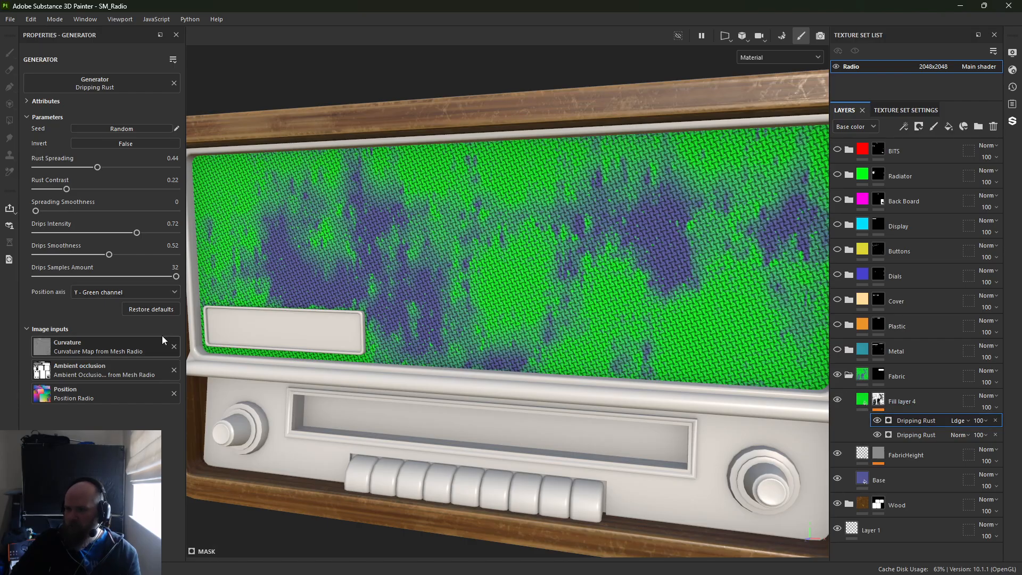
# Set the duplicated Dripping Rust generator to X - Red channel, Rust Contrast 0.29, Drips Intensity 0.81, Drips Smoothness 0.06 and Rust Spreading 0.39
pyautogui.click(109, 294)
pyautogui.click(106, 305)
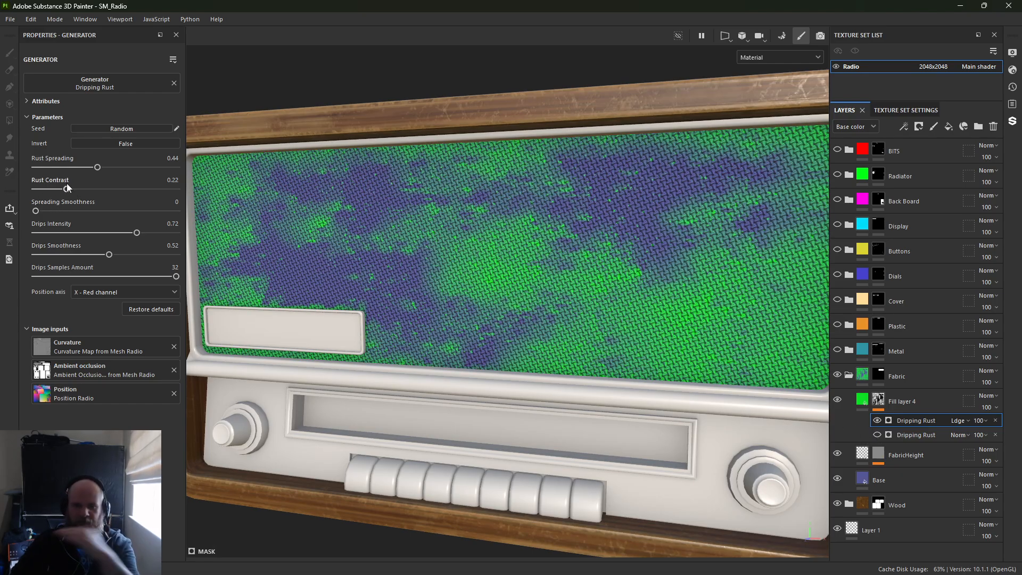
pyautogui.moveTo(67, 189); pyautogui.dragTo(76, 189)
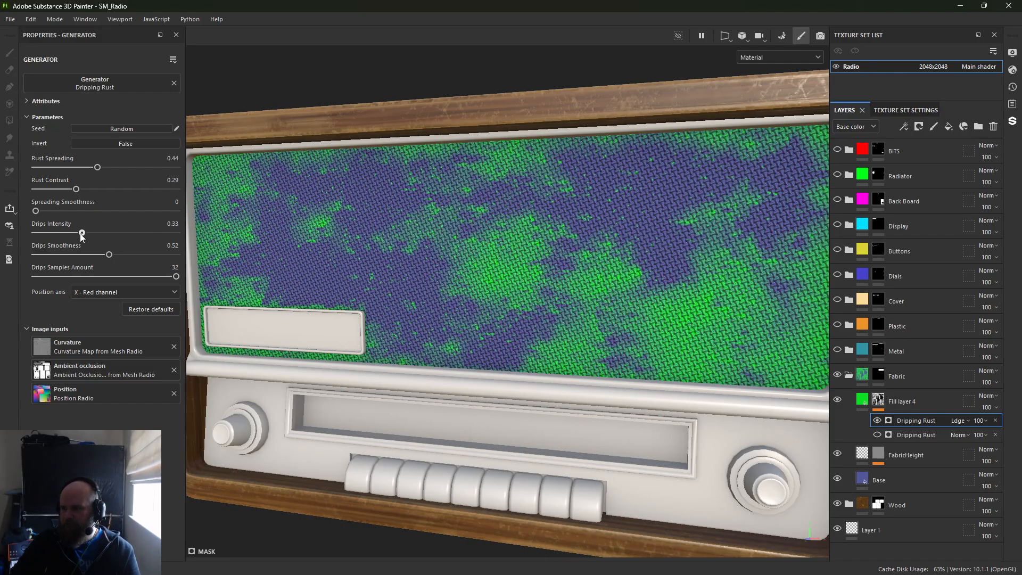
pyautogui.moveTo(136, 234); pyautogui.dragTo(163, 235)
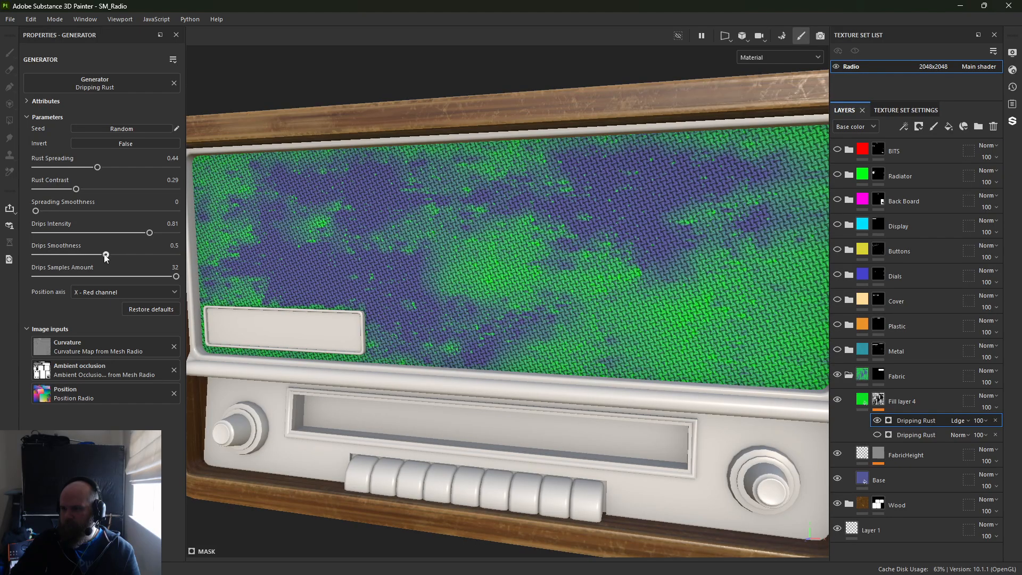
pyautogui.moveTo(105, 256); pyautogui.dragTo(45, 255)
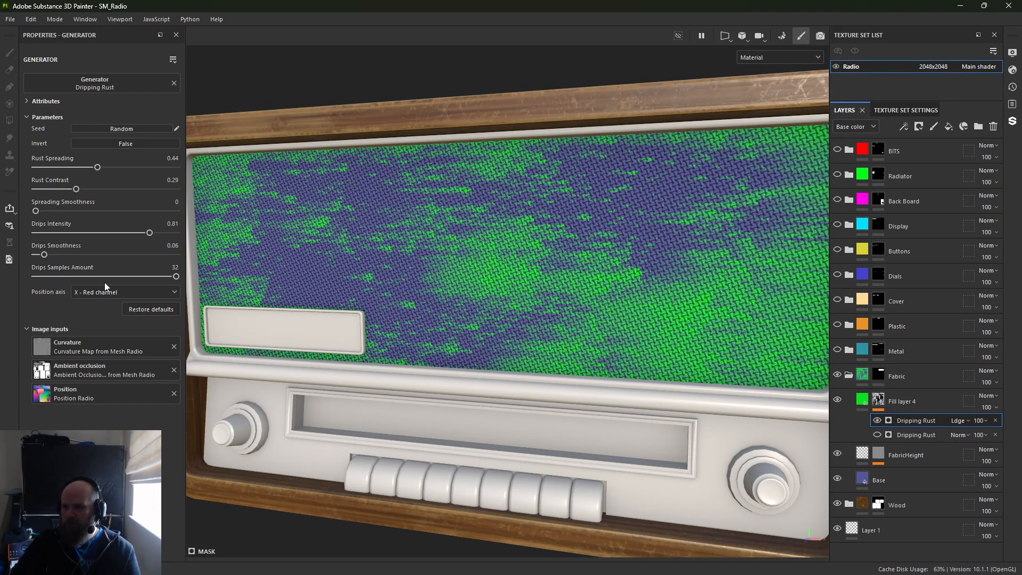
pyautogui.moveTo(104, 276); pyautogui.dragTo(89, 277)
pyautogui.moveTo(97, 167)
pyautogui.mouseDown()
pyautogui.moveTo(76, 168)
pyautogui.moveTo(90, 174)
pyautogui.mouseUp()
# Lower the duplicated Dripping Rust generator's opacity to 52 and show the original generator below it again
pyautogui.click(983, 420)
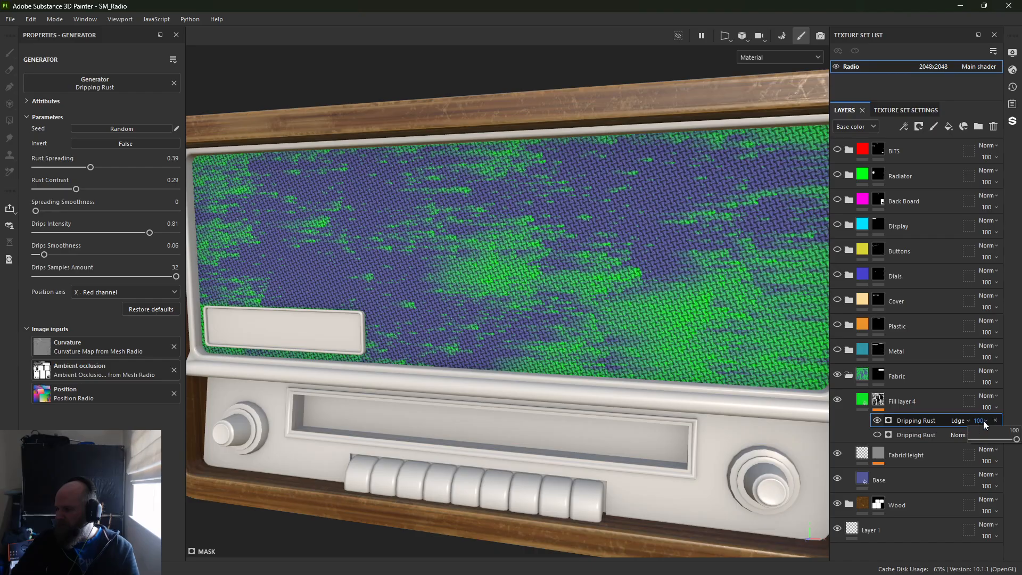
pyautogui.moveTo(999, 439); pyautogui.dragTo(993, 440)
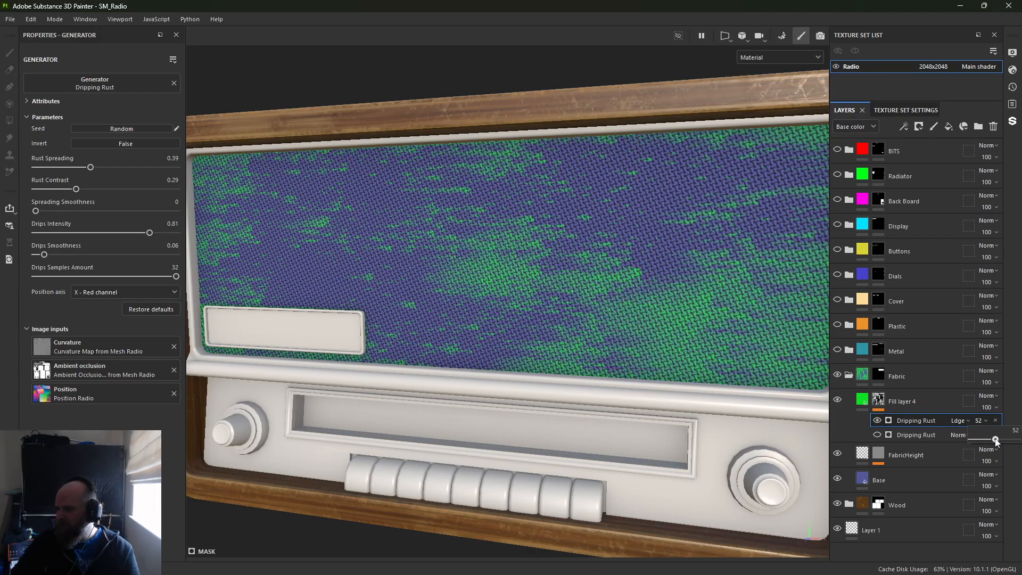
pyautogui.click(878, 436)
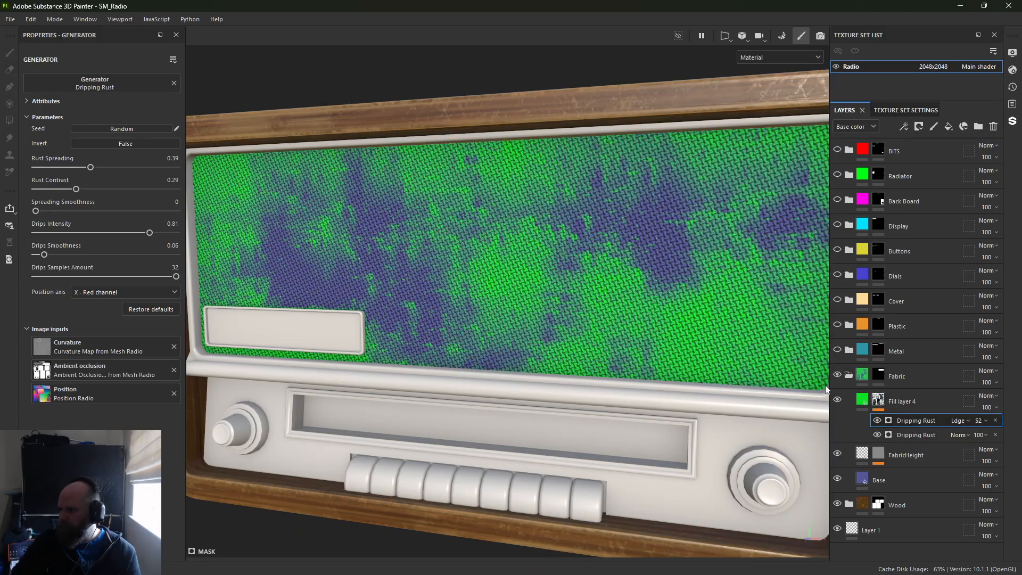
# Add a paint effect to Fill layer 4's mask and set the brush to black with size 45.78 and flow 24
pyautogui.keyDown('alt'); pyautogui.moveTo(825, 389); pyautogui.dragTo(792, 376, button='middle'); pyautogui.keyUp('alt')
pyautogui.rightClick(897, 401)
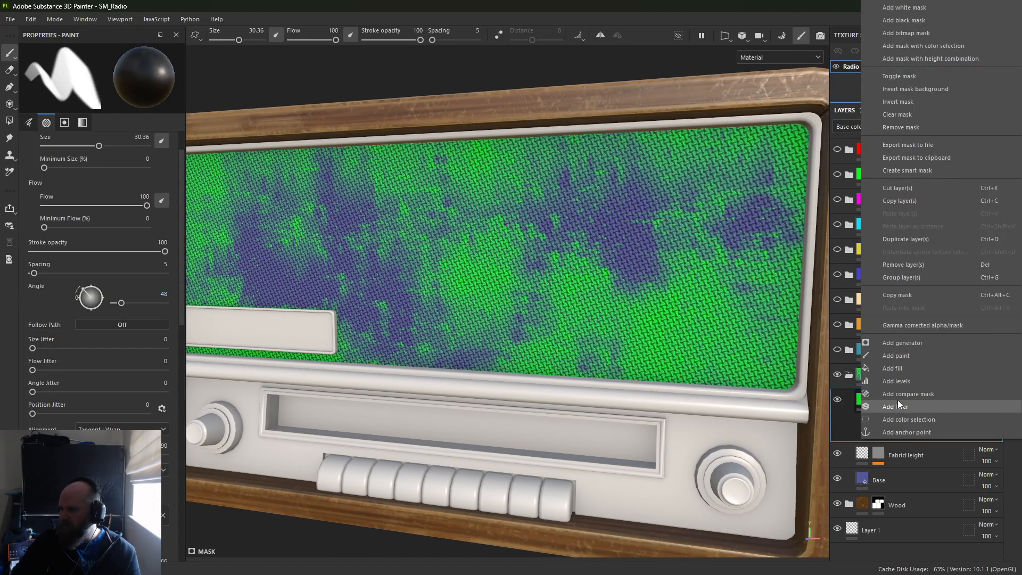
pyautogui.click(901, 356)
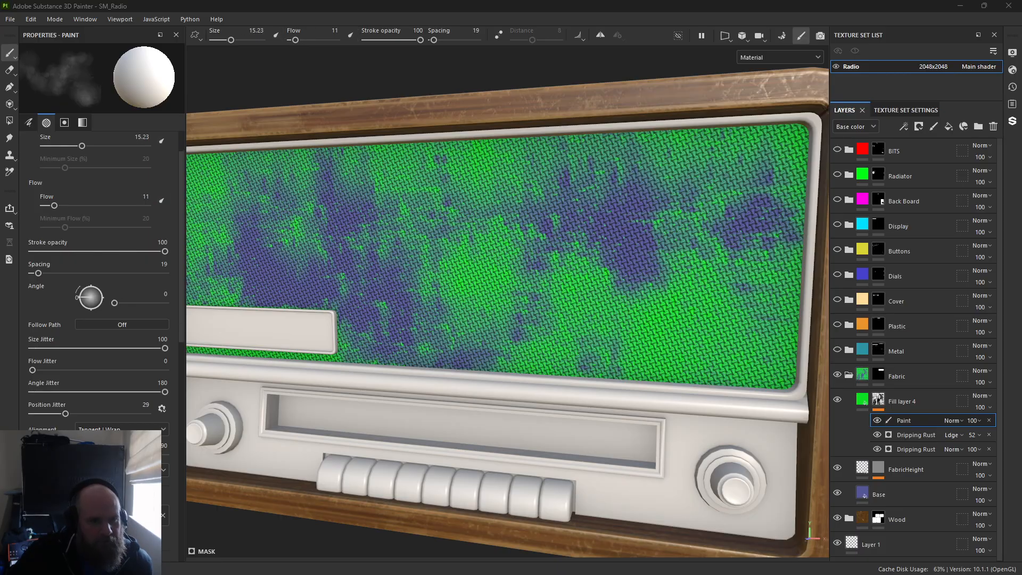
pyautogui.keyDown('ctrl'); pyautogui.moveTo(564, 261); pyautogui.dragTo(591, 261, button='right'); pyautogui.keyUp('ctrl')
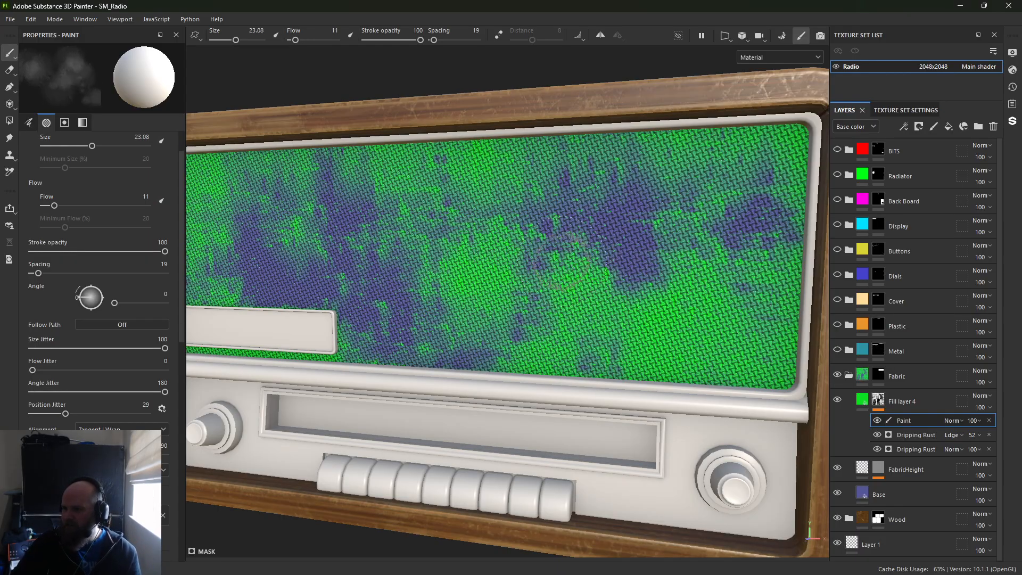
pyautogui.press('x')
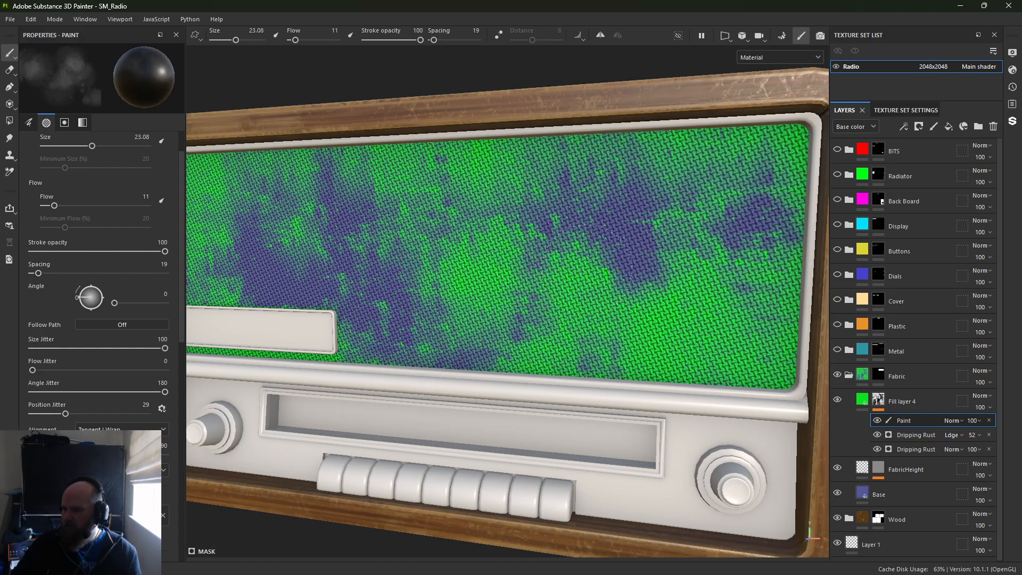
pyautogui.keyDown('ctrl'); pyautogui.moveTo(567, 270); pyautogui.dragTo(602, 271, button='right'); pyautogui.keyUp('ctrl')
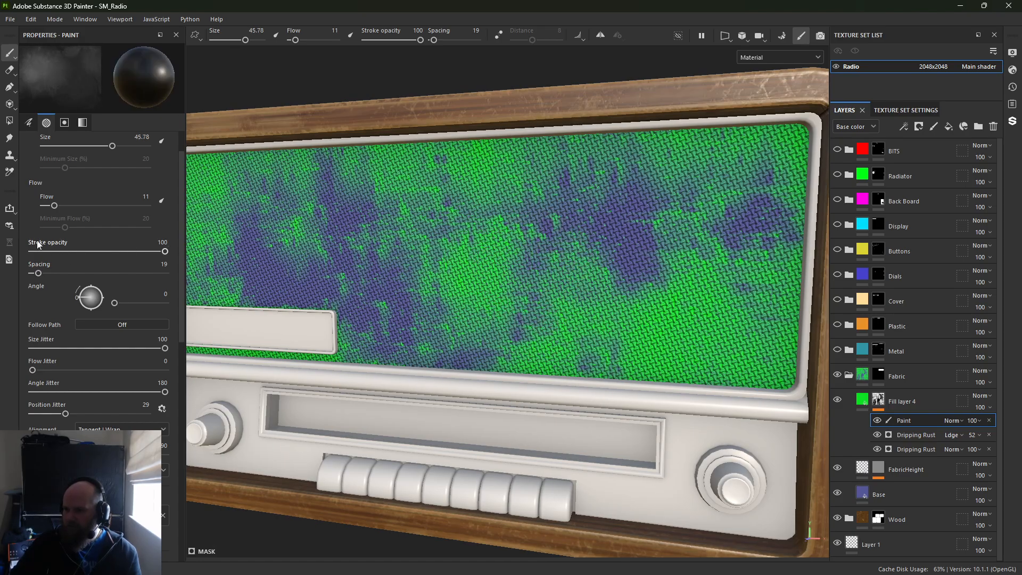
pyautogui.scroll(2, 45, 238)
pyautogui.moveTo(53, 249); pyautogui.dragTo(71, 248)
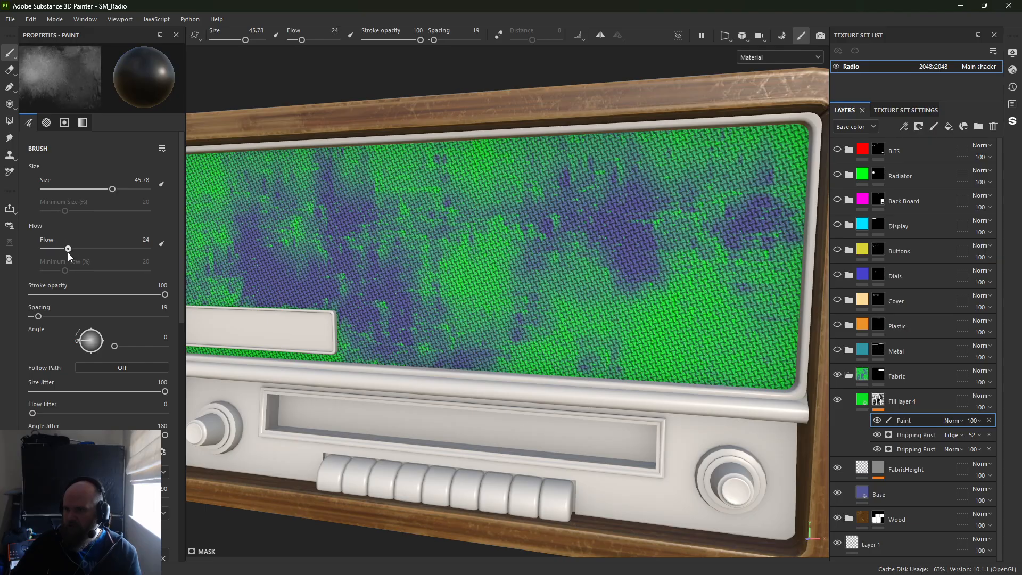
# Paint black across the middle of the fabric front to mask Fill layer 4's green patches out there
pyautogui.moveTo(666, 288)
pyautogui.mouseDown()
pyautogui.moveTo(716, 309)
pyautogui.moveTo(743, 288)
pyautogui.moveTo(735, 277)
pyautogui.mouseUp()
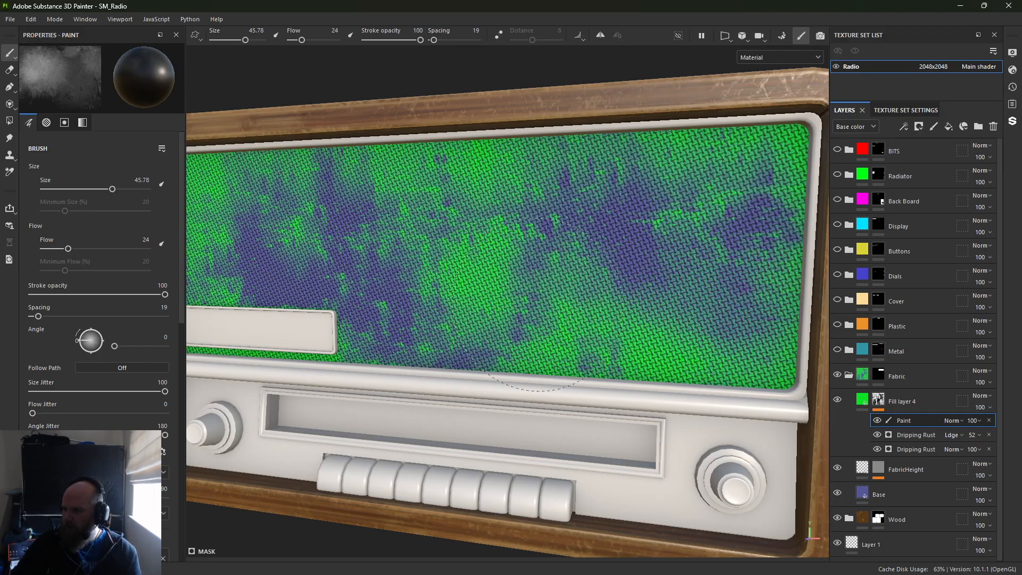
pyautogui.moveTo(538, 305)
pyautogui.mouseDown()
pyautogui.moveTo(525, 315)
pyautogui.moveTo(505, 277)
pyautogui.moveTo(469, 250)
pyautogui.moveTo(492, 230)
pyautogui.mouseUp()
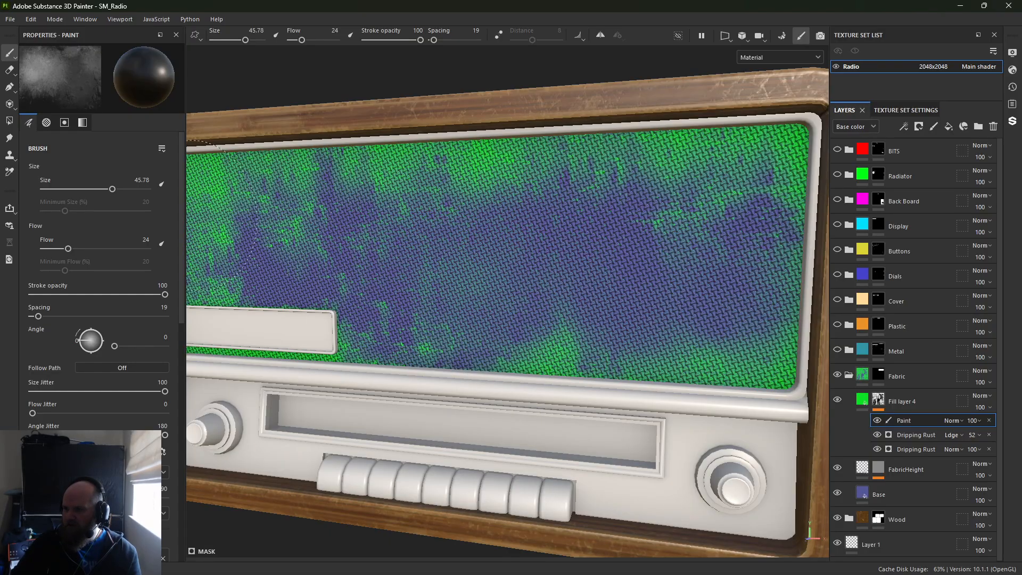
pyautogui.keyDown('alt'); pyautogui.moveTo(205, 208); pyautogui.dragTo(365, 215, button='middle'); pyautogui.keyUp('alt')
pyautogui.keyDown('alt'); pyautogui.moveTo(365, 216); pyautogui.dragTo(403, 256); pyautogui.keyUp('alt')
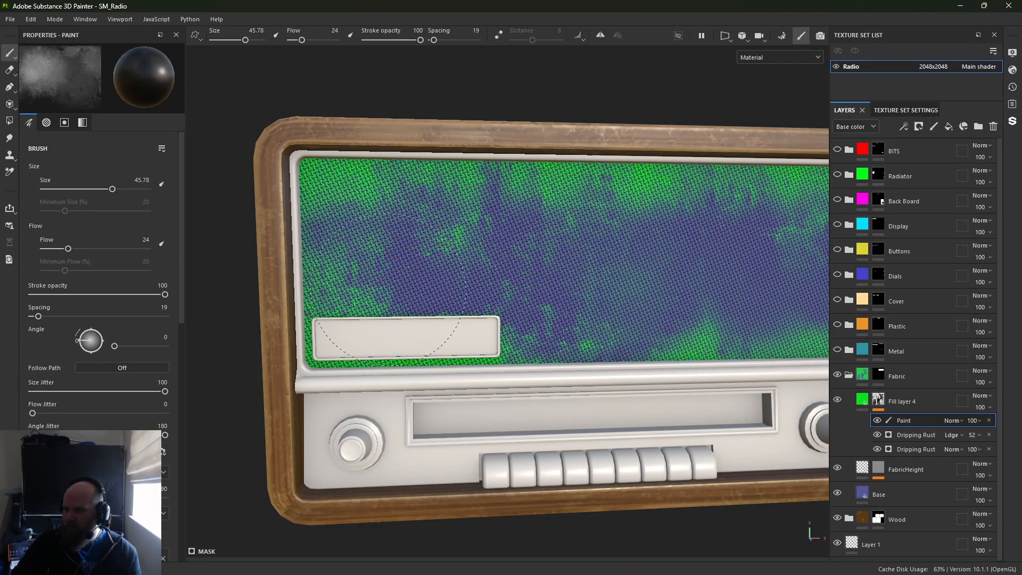
pyautogui.moveTo(330, 218)
pyautogui.mouseDown()
pyautogui.moveTo(426, 204)
pyautogui.moveTo(639, 230)
pyautogui.mouseUp()
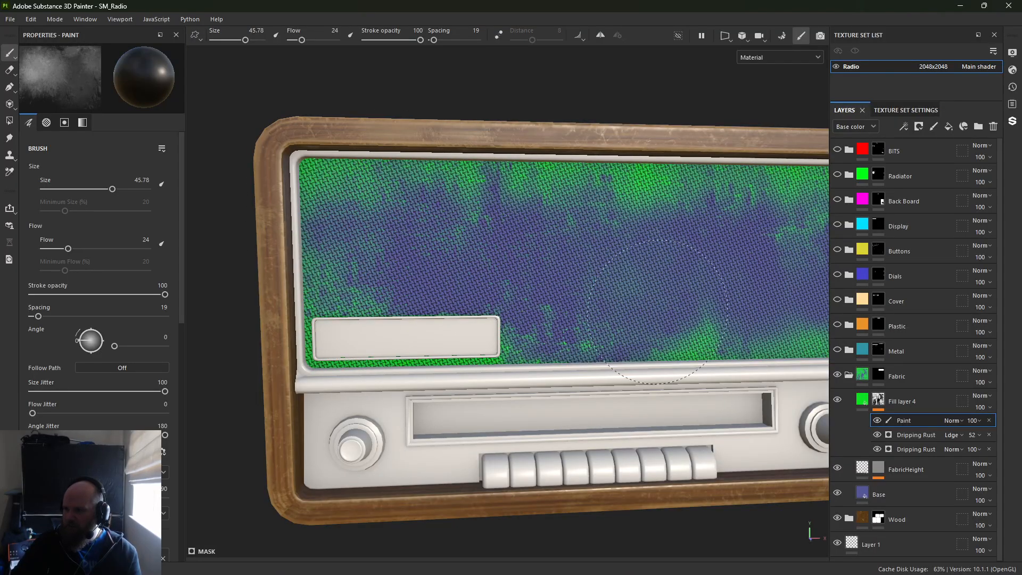
# Paint Fill layer 4 softly back over parts of the fabric with a white brush, size 65.4 and flow 9, undoing the last stroke
pyautogui.keyDown('alt'); pyautogui.moveTo(696, 292); pyautogui.dragTo(388, 262, button='middle'); pyautogui.keyUp('alt')
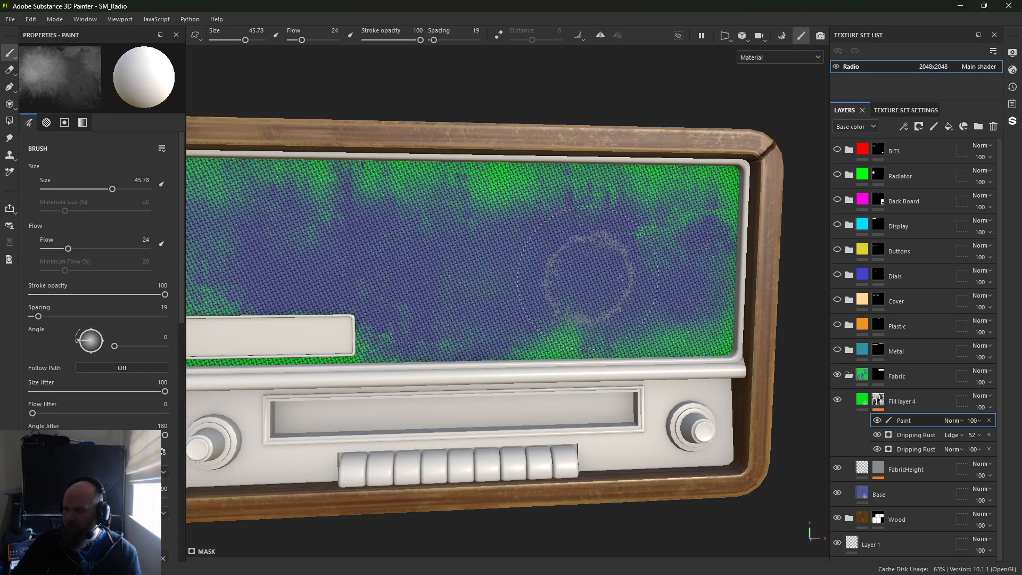
pyautogui.keyDown('ctrl'); pyautogui.moveTo(589, 271); pyautogui.dragTo(620, 270, button='right'); pyautogui.keyUp('ctrl')
pyautogui.click(52, 249)
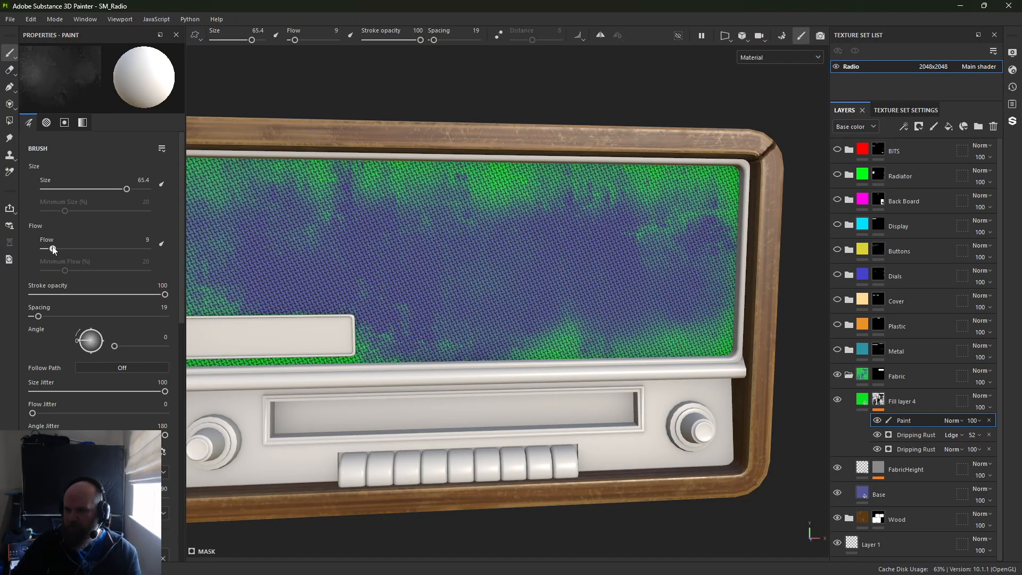
pyautogui.moveTo(394, 264)
pyautogui.mouseDown()
pyautogui.moveTo(496, 271)
pyautogui.moveTo(694, 250)
pyautogui.moveTo(701, 239)
pyautogui.mouseUp()
pyautogui.hotkey('ctrl', 'z')
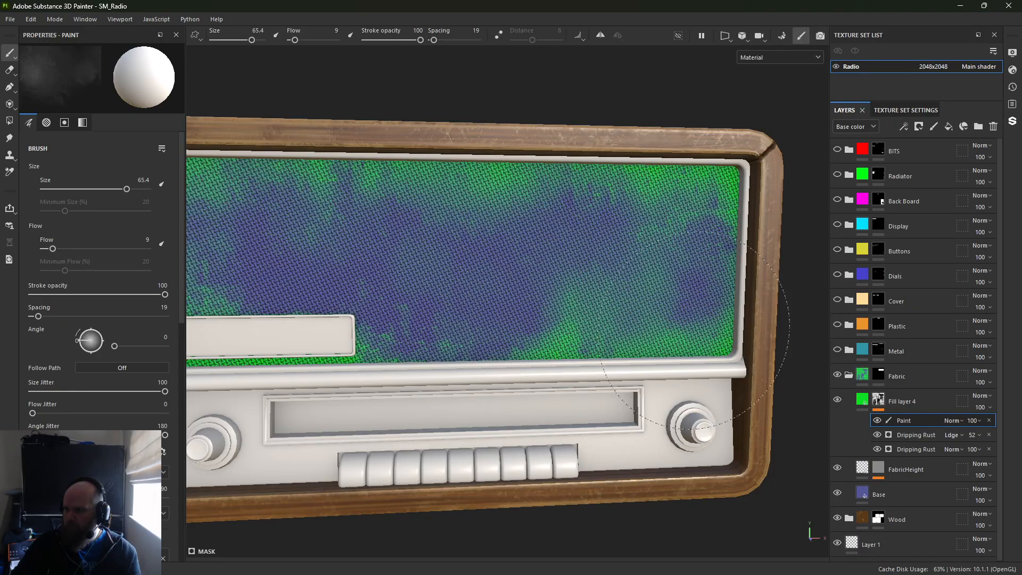
# Change Fill layer 4's base color to the dark green 2F3E30
pyautogui.keyDown('alt'); pyautogui.moveTo(705, 266); pyautogui.dragTo(106, 190, button='right'); pyautogui.keyUp('alt')
pyautogui.keyDown('alt'); pyautogui.moveTo(522, 240); pyautogui.dragTo(449, 251); pyautogui.keyUp('alt')
pyautogui.keyDown('alt'); pyautogui.moveTo(450, 251); pyautogui.dragTo(841, 414, button='right'); pyautogui.keyUp('alt')
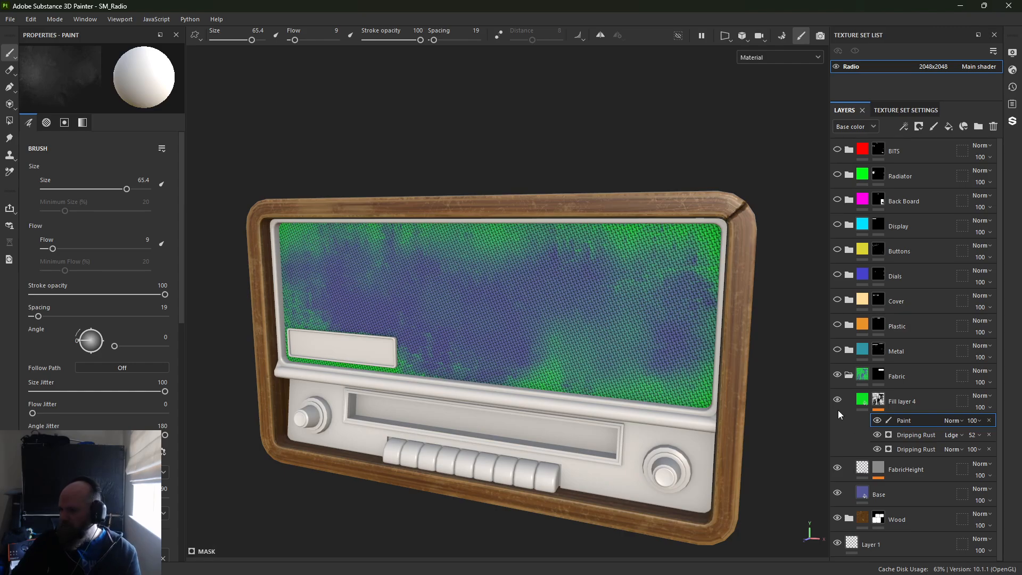
pyautogui.click(861, 406)
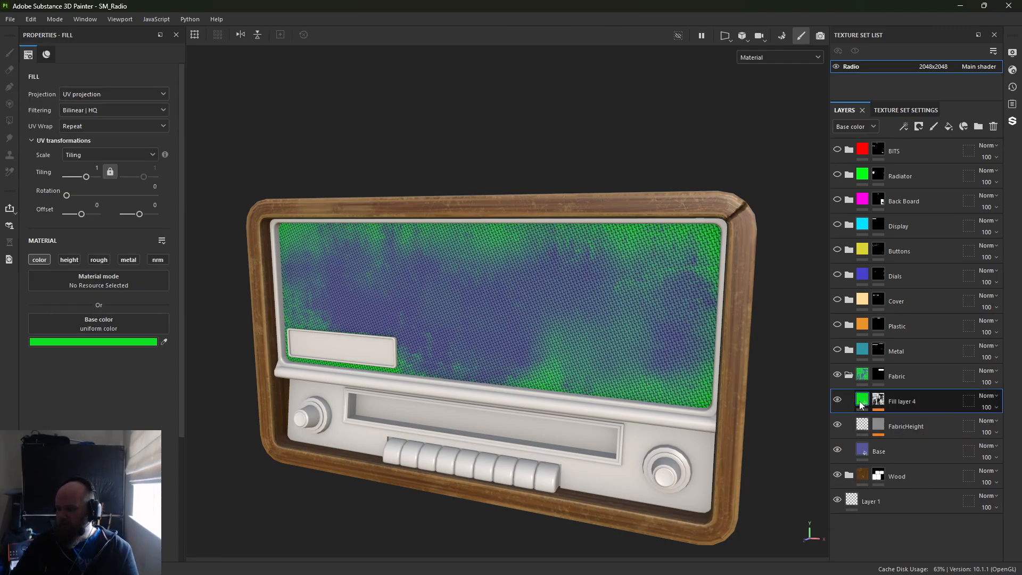
pyautogui.click(111, 342)
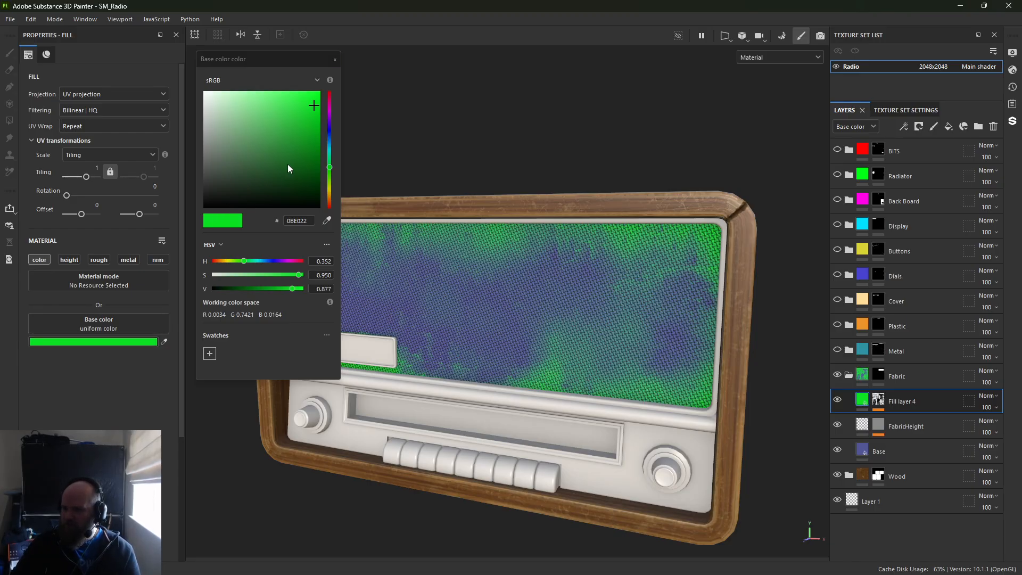
pyautogui.click(206, 176)
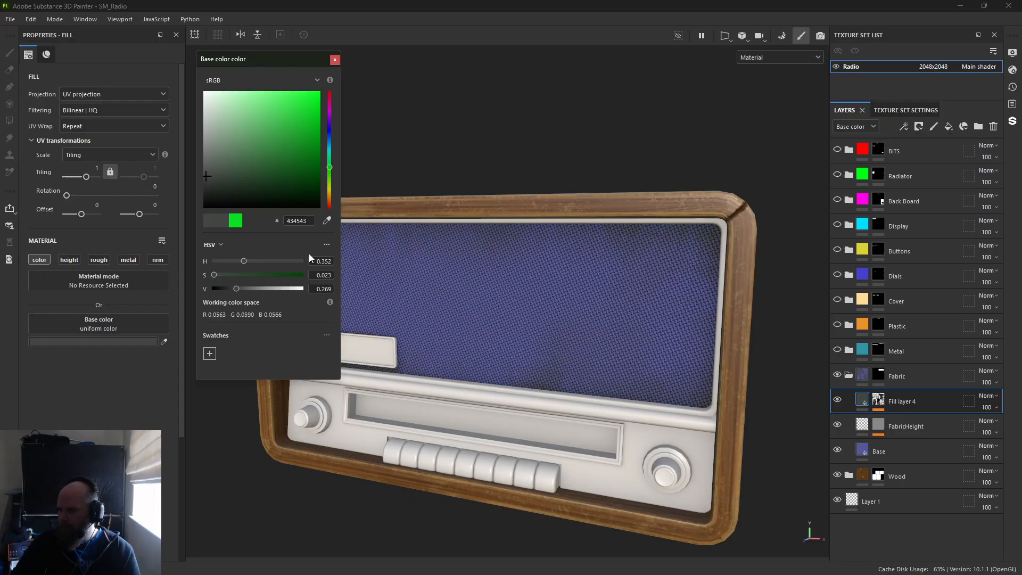
pyautogui.click(231, 180)
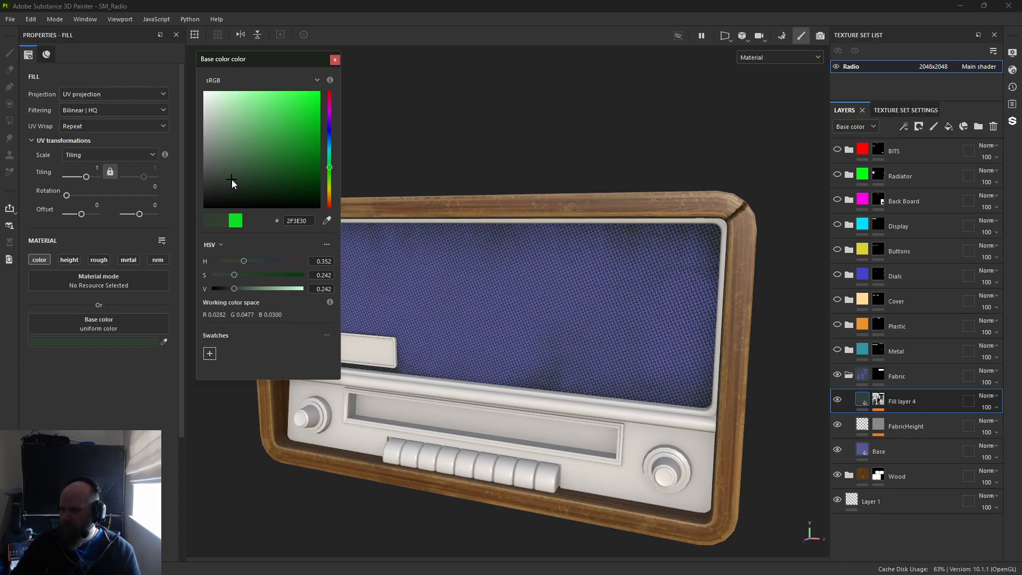
# Change the Fabric folder's Base layer to the olive green 5A6337
pyautogui.click(900, 451)
pyautogui.click(94, 343)
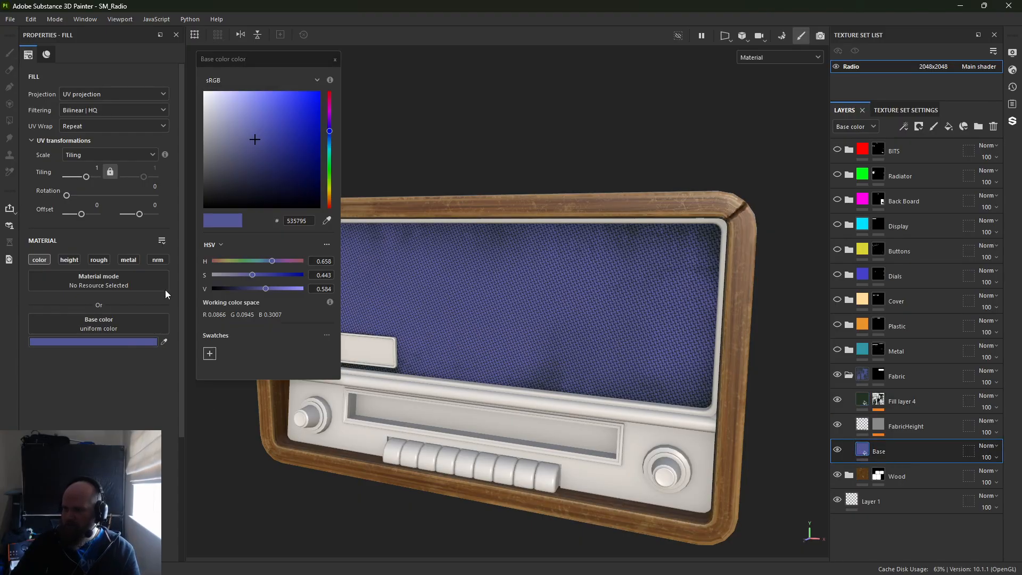
pyautogui.click(330, 174)
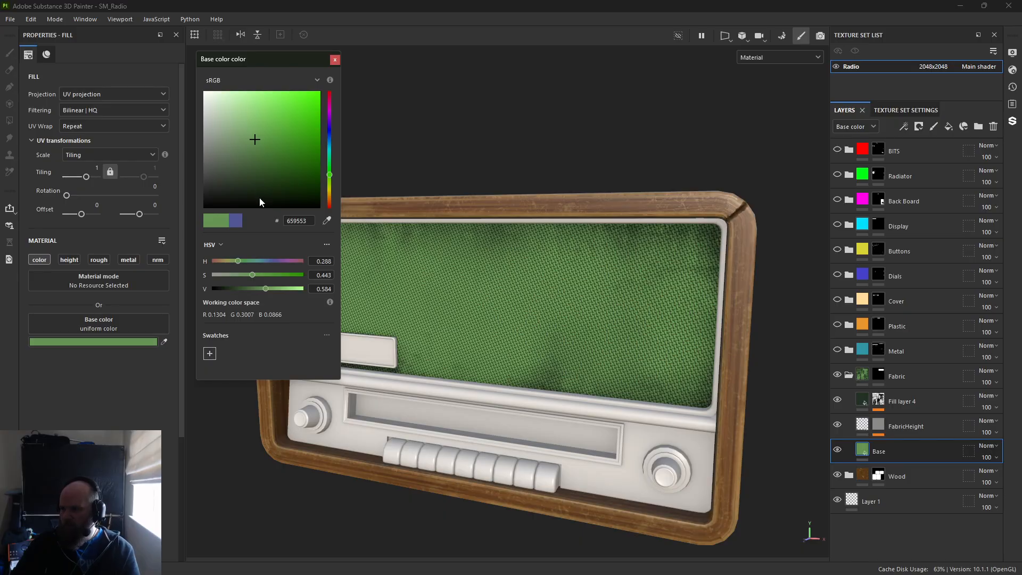
pyautogui.click(260, 170)
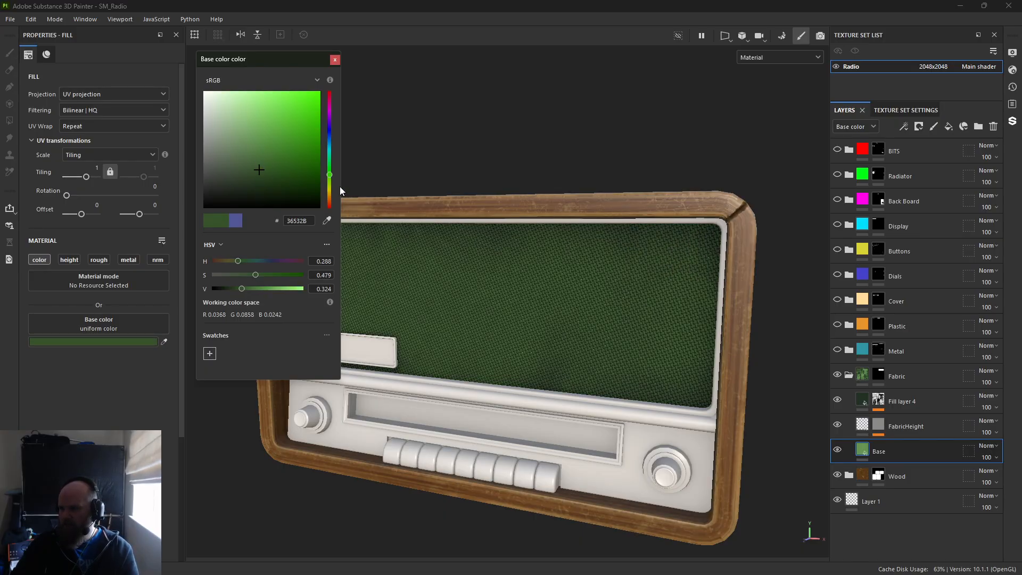
pyautogui.click(329, 184)
pyautogui.click(255, 157)
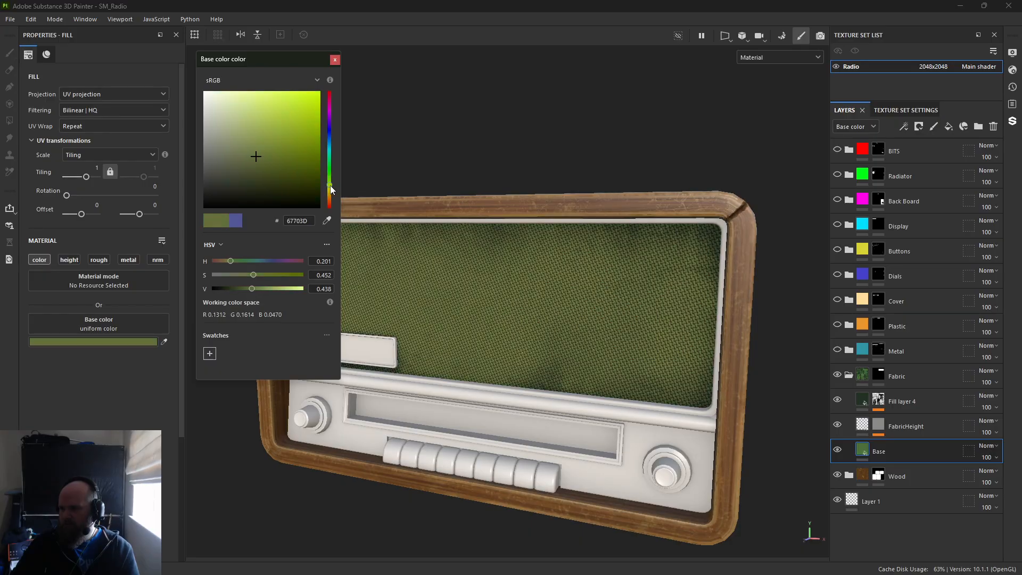
pyautogui.click(256, 163)
pyautogui.click(350, 50)
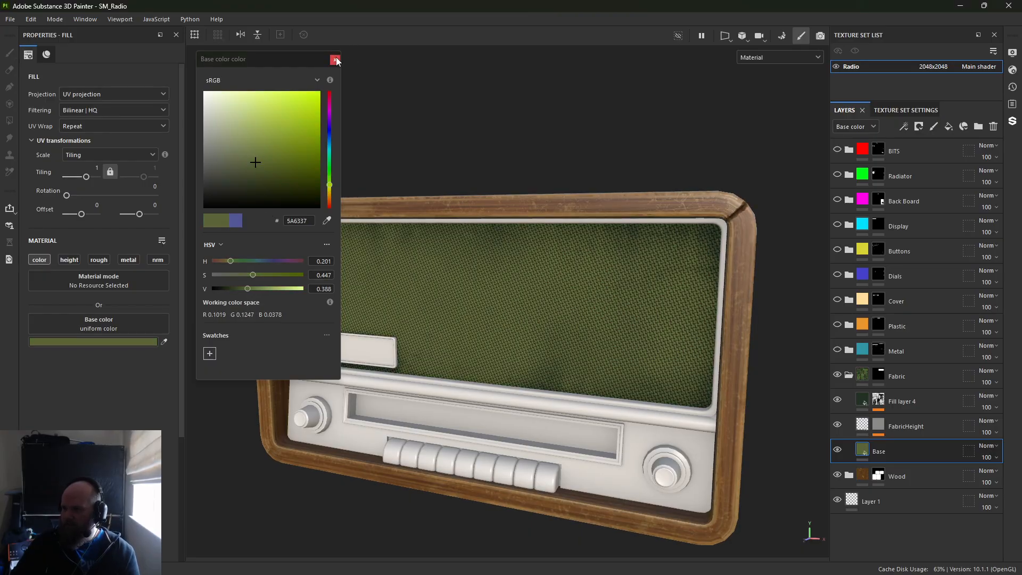
pyautogui.click(335, 60)
# Examine the fabric's weave and dark color variation up close and from several angles
pyautogui.keyDown('alt'); pyautogui.moveTo(591, 319); pyautogui.dragTo(628, 381, button='right'); pyautogui.keyUp('alt')
pyautogui.keyDown('alt'); pyautogui.moveTo(506, 324); pyautogui.dragTo(501, 273); pyautogui.keyUp('alt')
pyautogui.keyDown('alt'); pyautogui.moveTo(501, 272); pyautogui.dragTo(493, 282, button='middle'); pyautogui.keyUp('alt')
pyautogui.keyDown('alt'); pyautogui.moveTo(493, 283); pyautogui.dragTo(410, 278, button='right'); pyautogui.keyUp('alt')
pyautogui.keyDown('alt'); pyautogui.moveTo(411, 278); pyautogui.dragTo(569, 298); pyautogui.keyUp('alt')
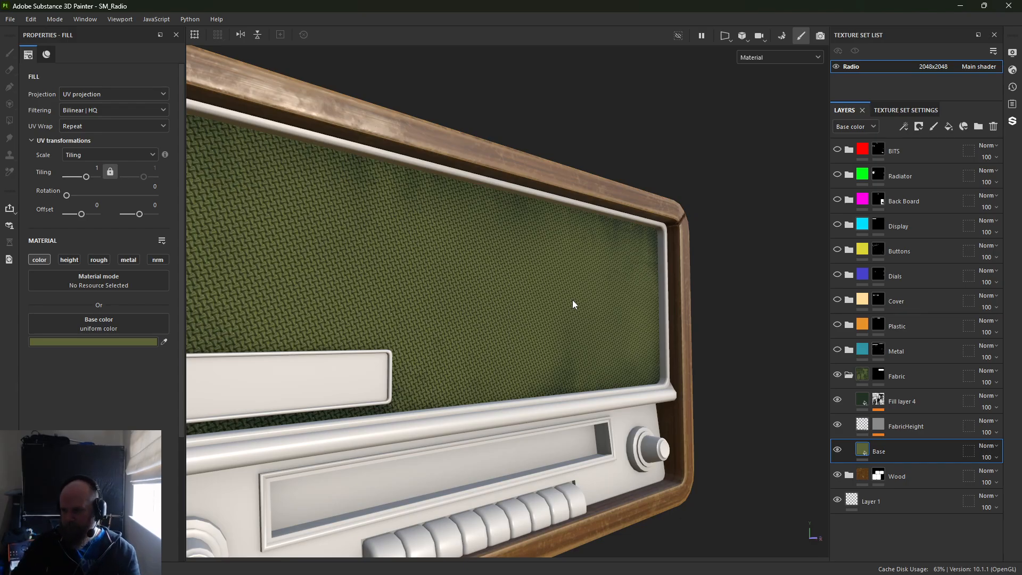
pyautogui.keyDown('alt'); pyautogui.moveTo(533, 310); pyautogui.dragTo(452, 301); pyautogui.keyUp('alt')
pyautogui.keyDown('alt'); pyautogui.moveTo(452, 301); pyautogui.dragTo(407, 206, button='middle'); pyautogui.keyUp('alt')
pyautogui.keyDown('alt'); pyautogui.moveTo(406, 206); pyautogui.dragTo(499, 207); pyautogui.keyUp('alt')
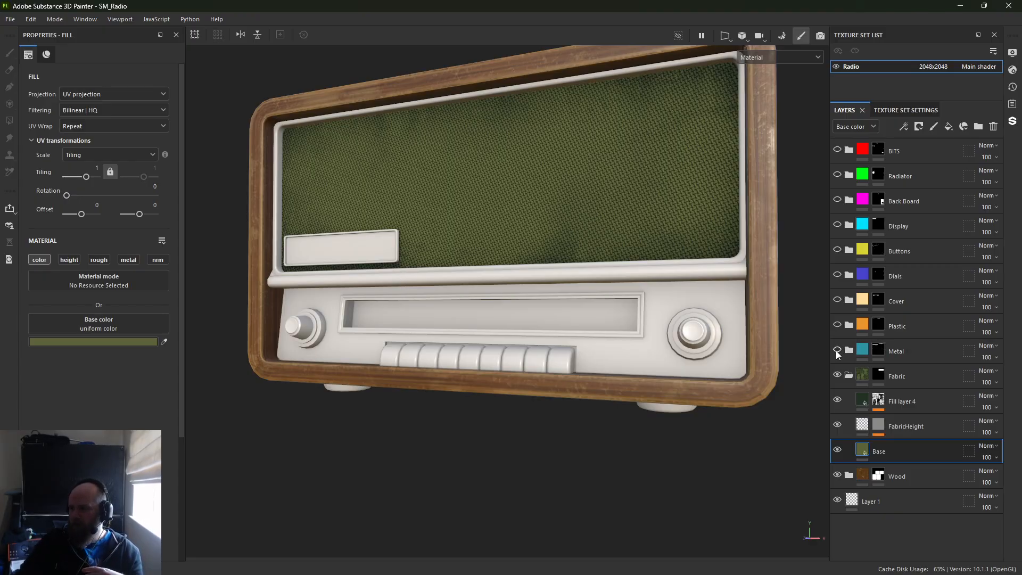
# Show all hidden material folders from Metal up to BITS and examine the radio's left dial up close
pyautogui.moveTo(841, 197); pyautogui.dragTo(842, 156)
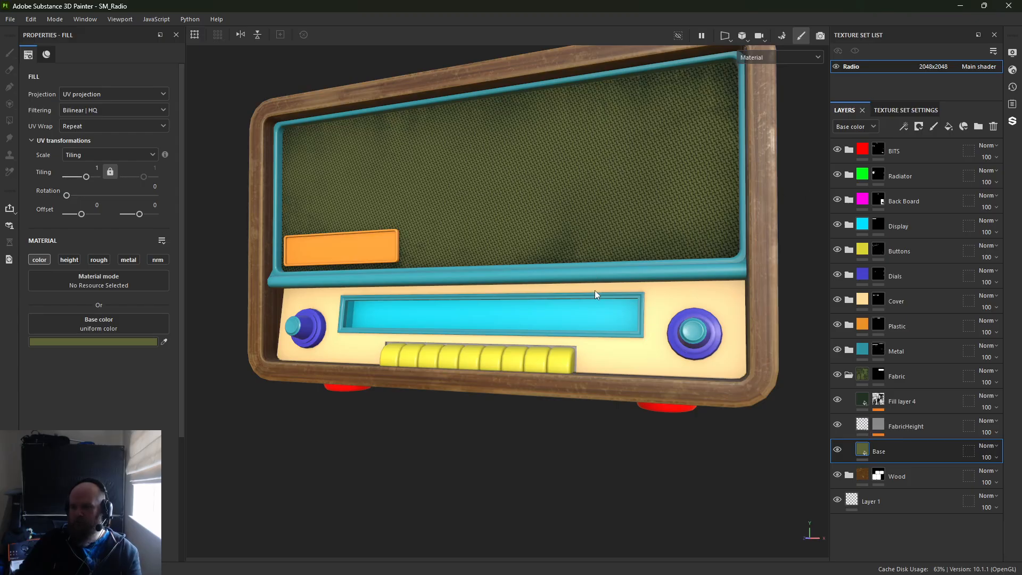
pyautogui.keyDown('alt'); pyautogui.moveTo(399, 299); pyautogui.dragTo(448, 319); pyautogui.keyUp('alt')
pyautogui.keyDown('alt'); pyautogui.moveTo(247, 335); pyautogui.dragTo(257, 353, button='right'); pyautogui.keyUp('alt')
pyautogui.keyDown('alt'); pyautogui.moveTo(257, 352); pyautogui.dragTo(548, 345, button='middle'); pyautogui.keyUp('alt')
pyautogui.keyDown('alt'); pyautogui.moveTo(549, 345); pyautogui.dragTo(814, 437, button='right'); pyautogui.keyUp('alt')
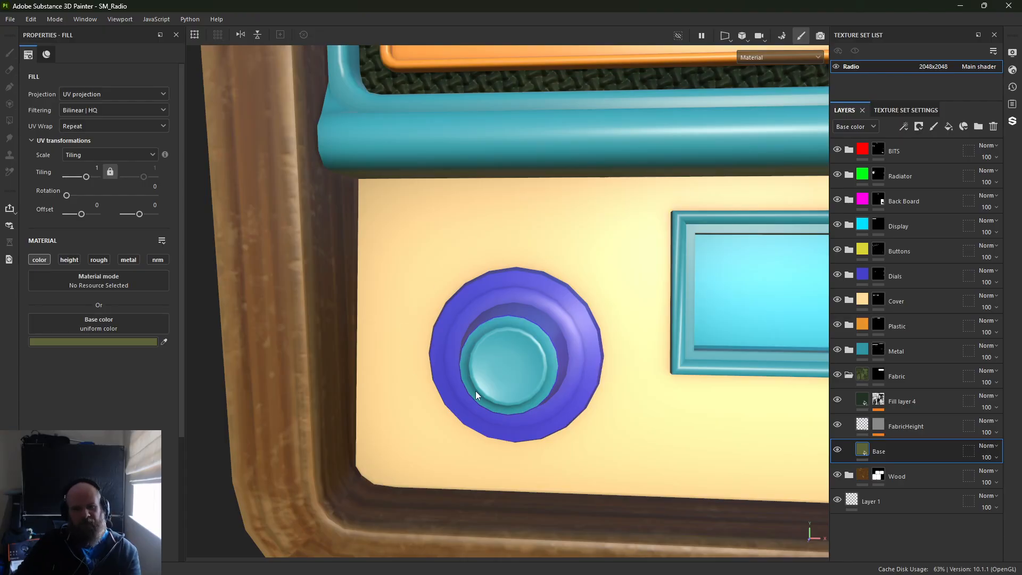
pyautogui.scroll(-5, 512, 383)
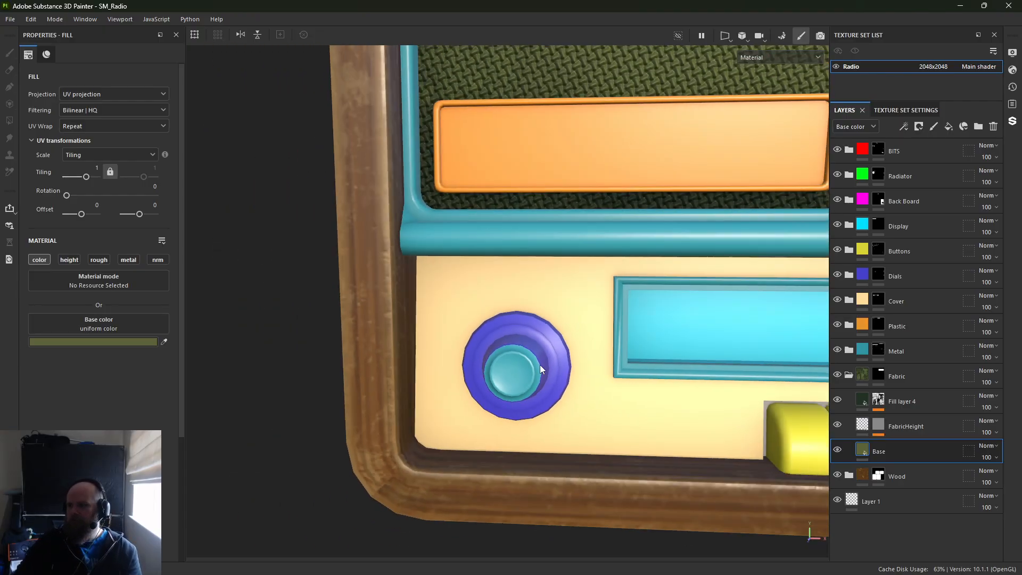
# Switch to Photoshop and save the circular dial numbers document to the Desktop as a PSD named DialAlpha with Maximize Compatibility
pyautogui.keyDown('alt'); pyautogui.moveTo(561, 330); pyautogui.dragTo(295, 291, button='middle'); pyautogui.keyUp('alt')
pyautogui.keyDown('alt'); pyautogui.moveTo(413, 337); pyautogui.dragTo(306, 307, button='middle'); pyautogui.keyUp('alt')
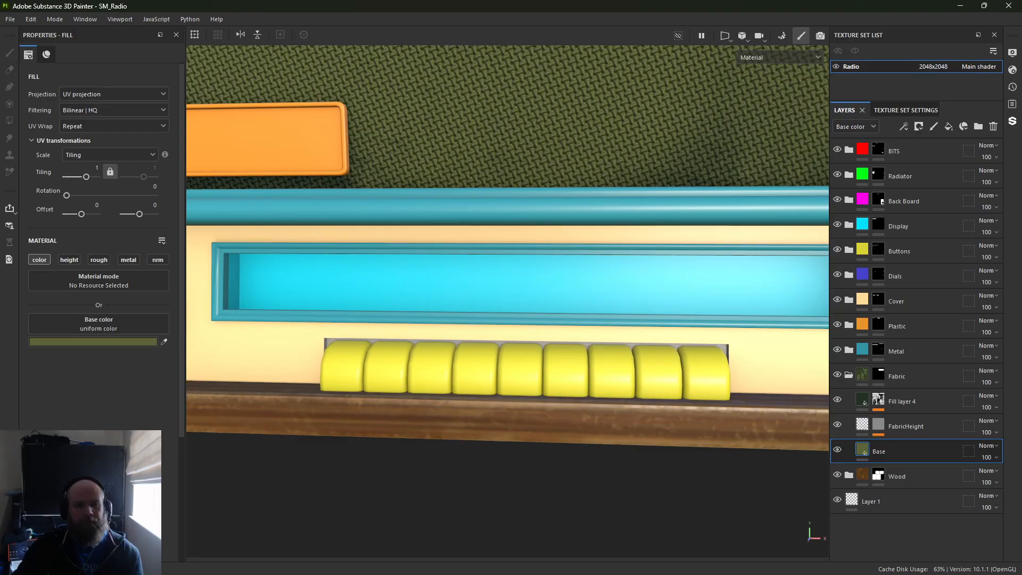
pyautogui.hotkey('alt', 'Tab')
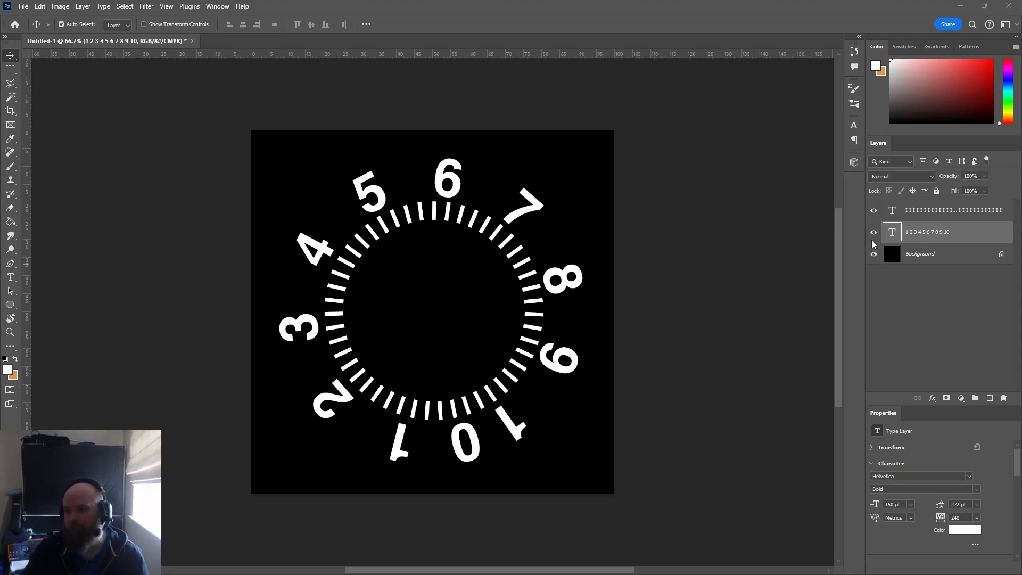
pyautogui.click(24, 6)
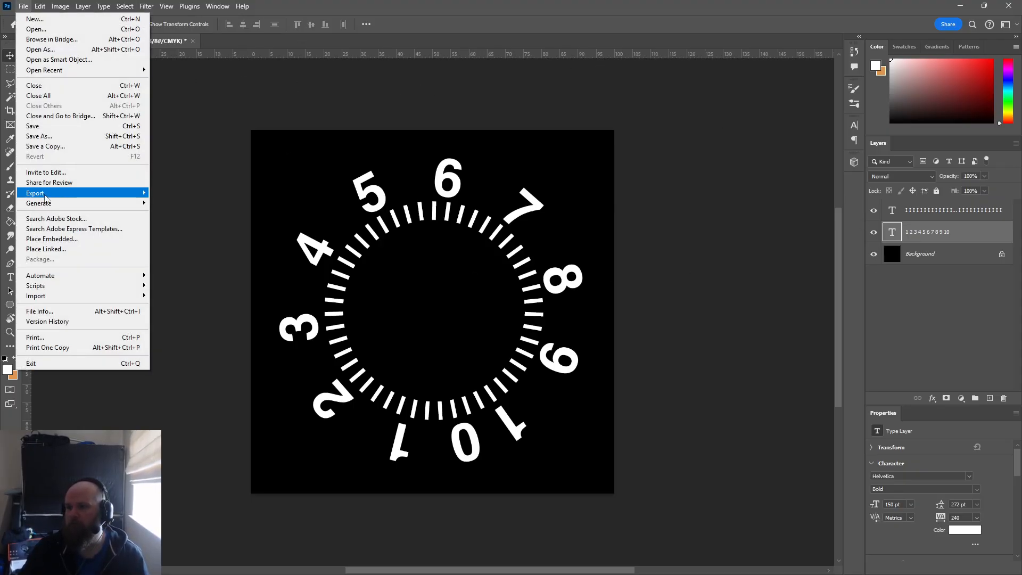
pyautogui.click(59, 138)
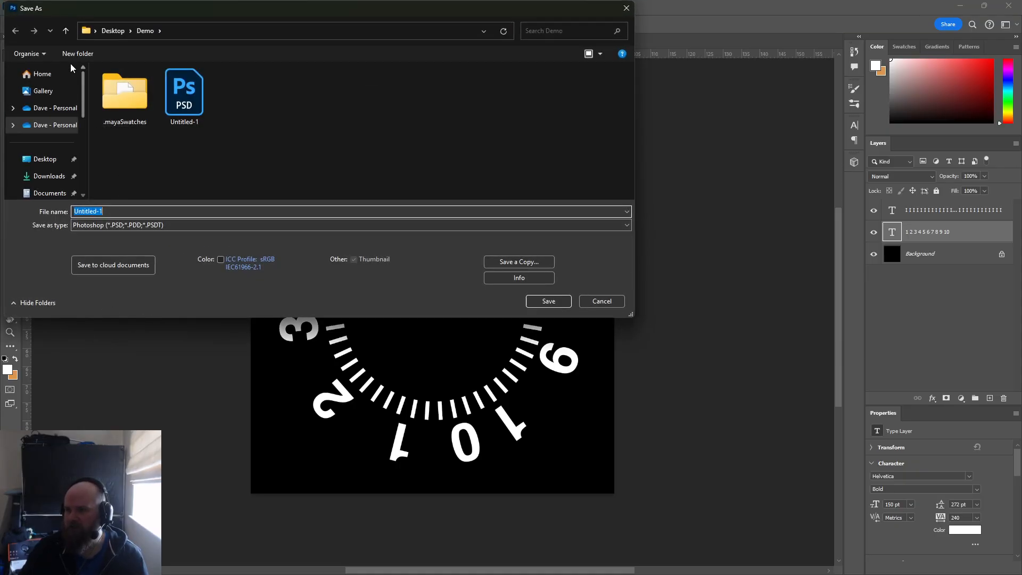
pyautogui.click(45, 158)
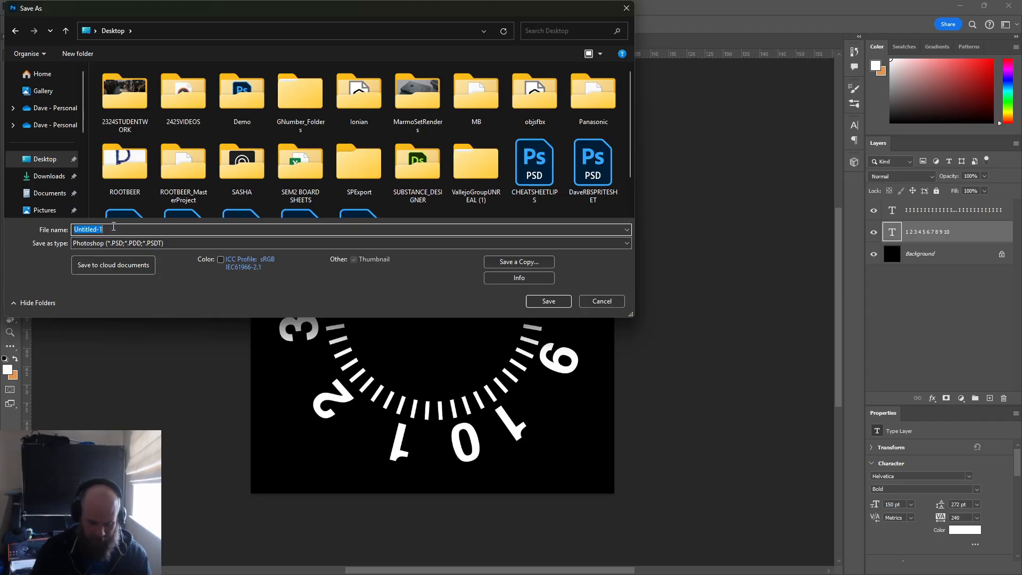
pyautogui.write('DialA')
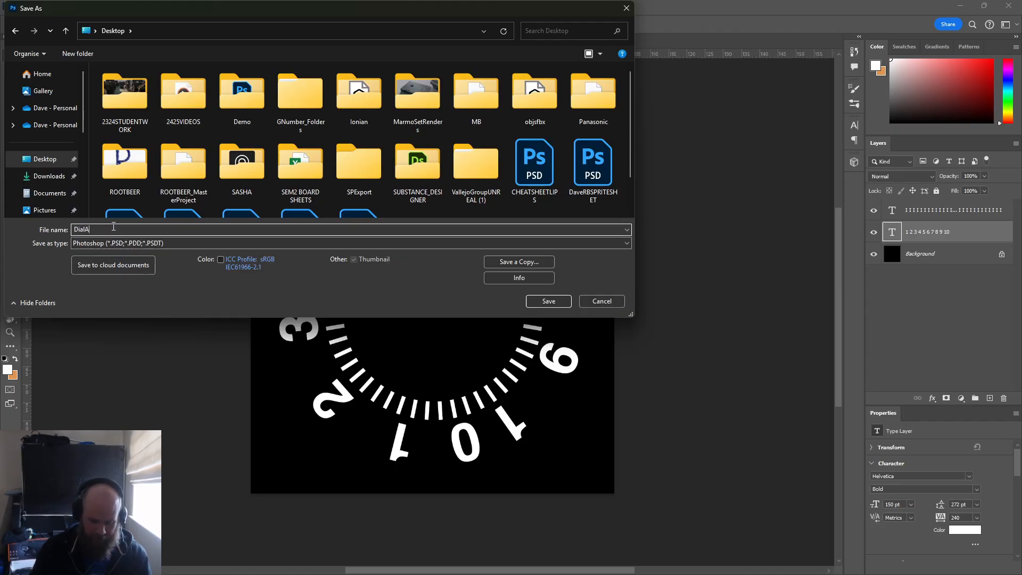
pyautogui.write('lpha')
pyautogui.press('Return')
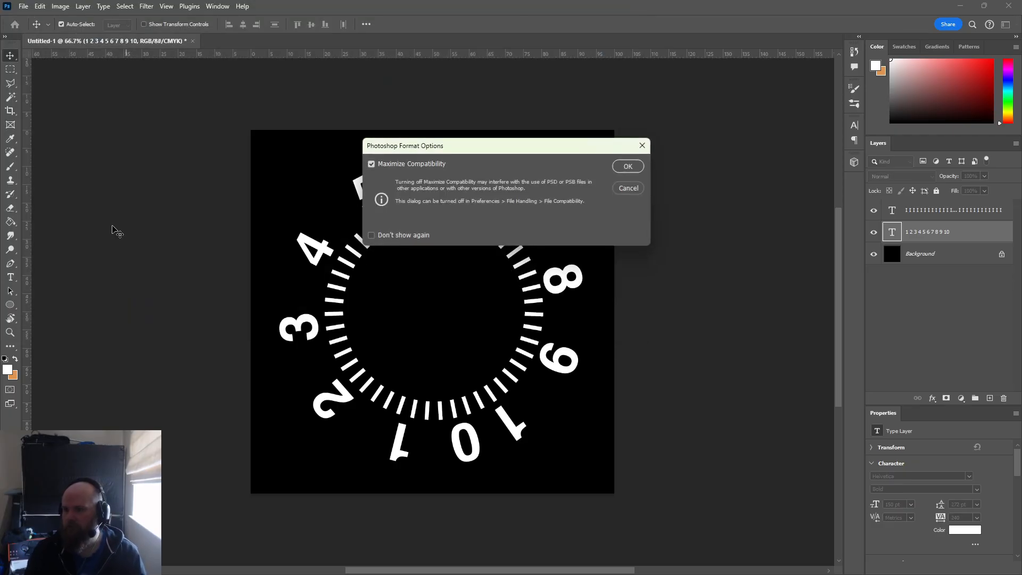
pyautogui.press('Return')
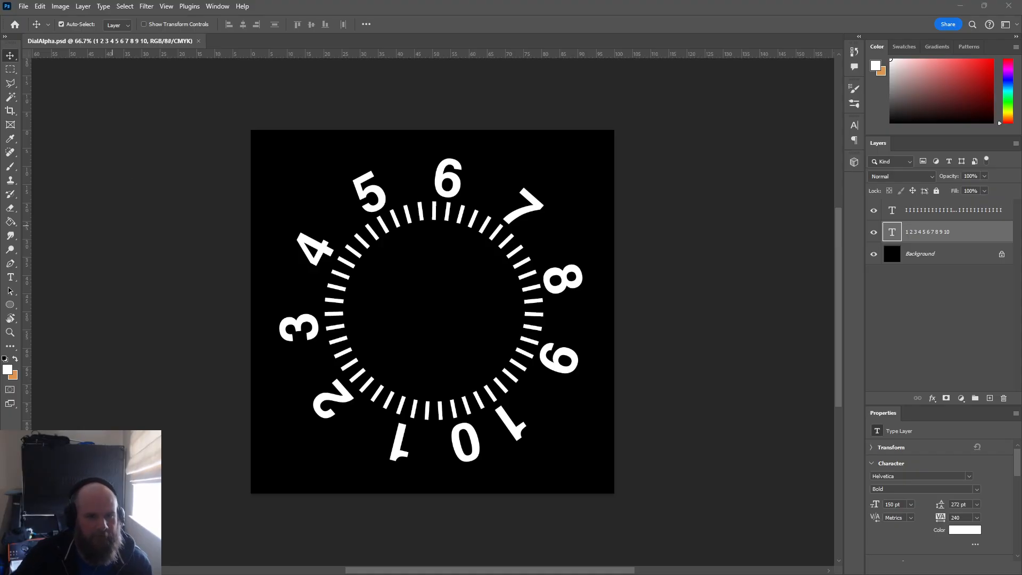
# Switch back to Substance 3D Painter and add DialAlpha.psd from the Desktop to a resource import
pyautogui.hotkey('alt', 'Tab')
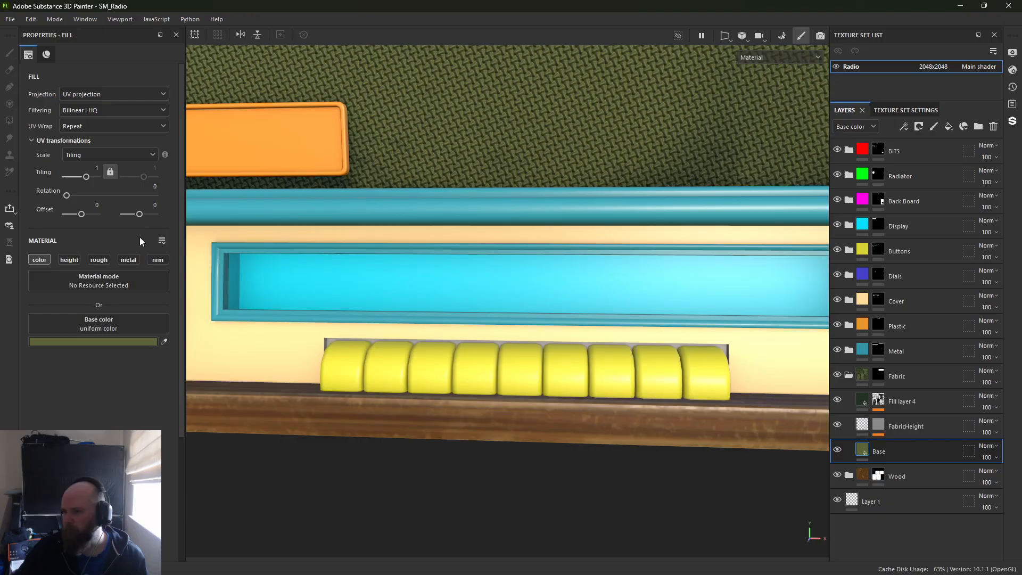
pyautogui.click(10, 19)
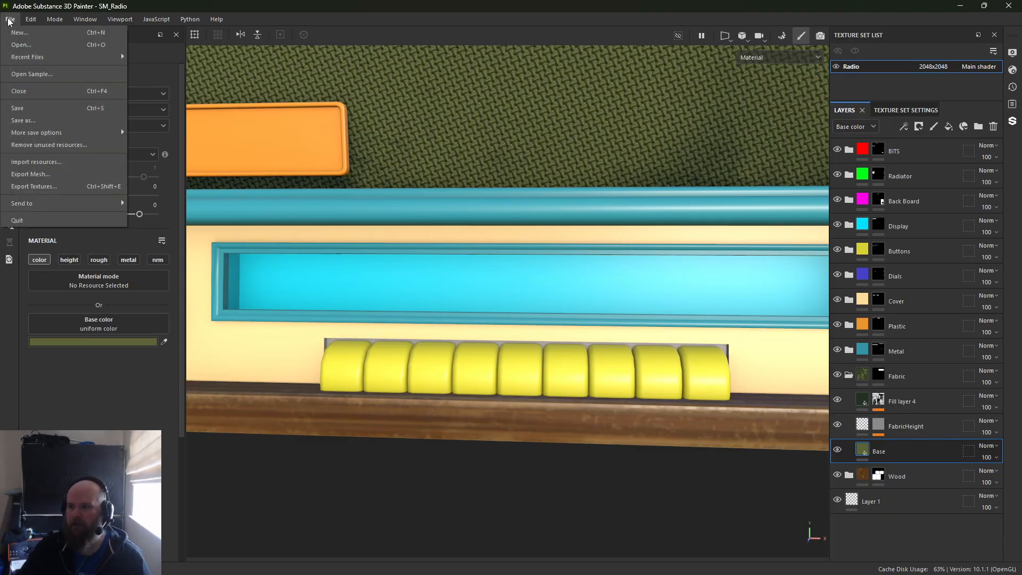
pyautogui.click(57, 162)
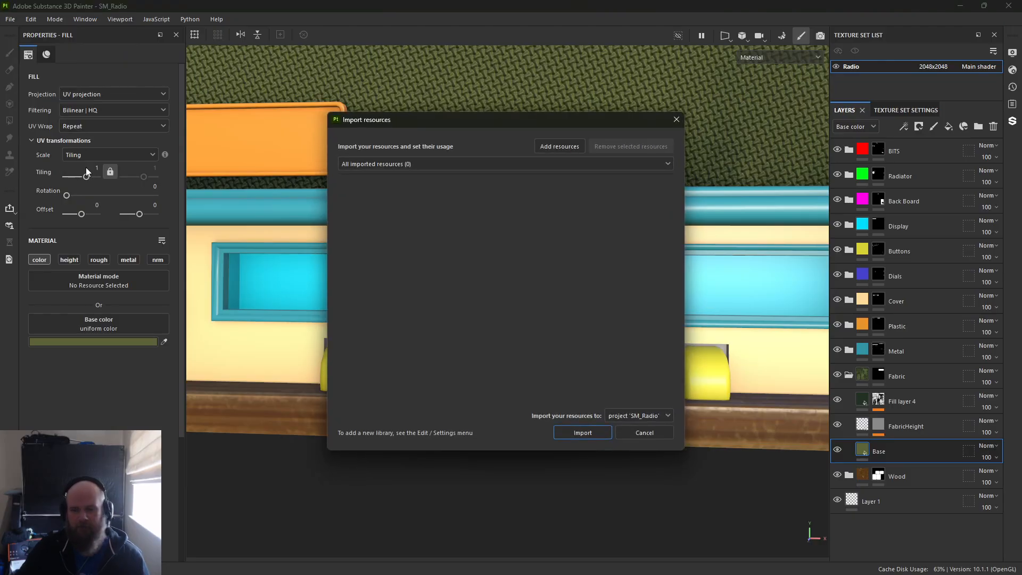
pyautogui.click(552, 146)
pyautogui.scroll(-3, 651, 374)
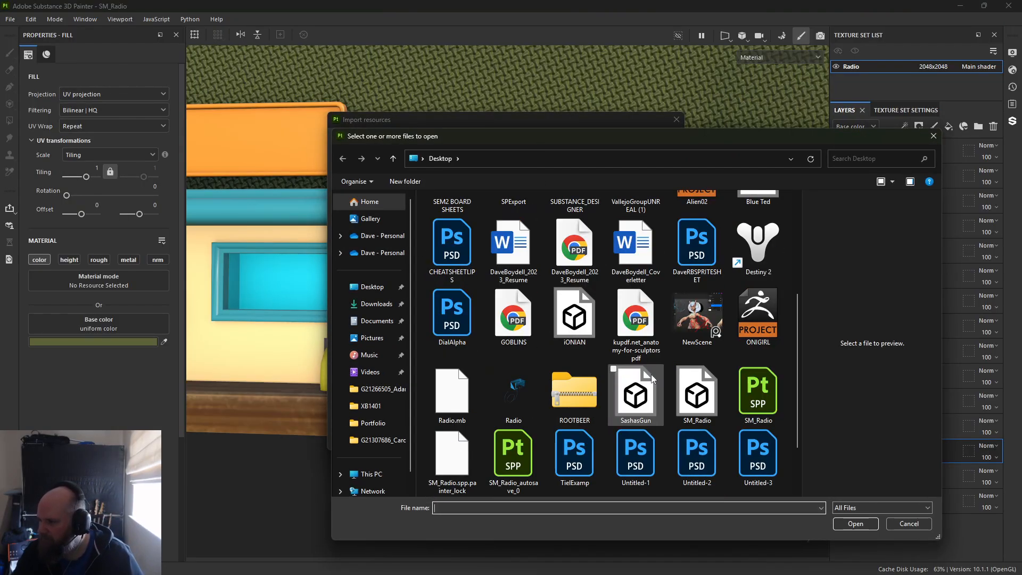
pyautogui.doubleClick(442, 319)
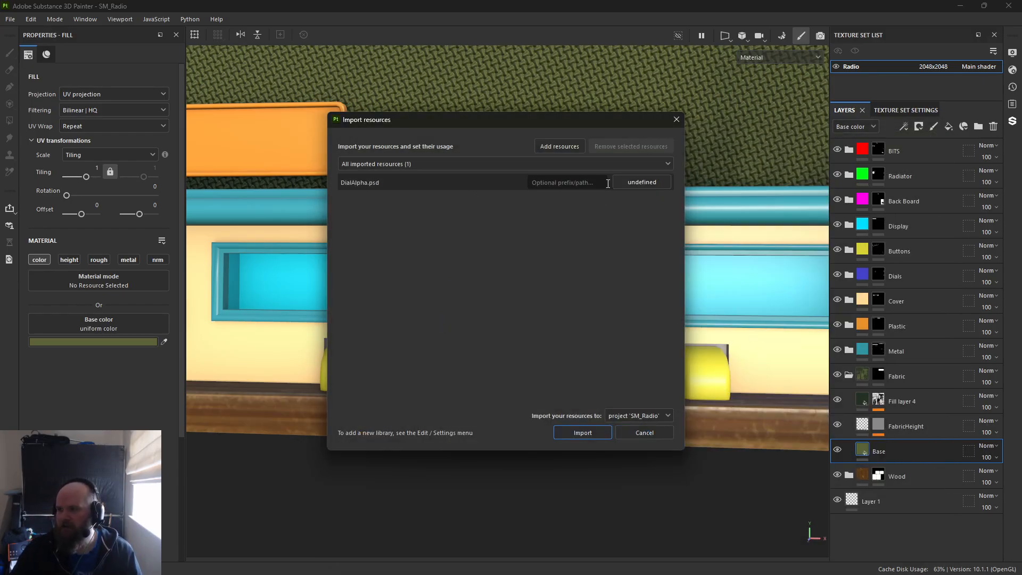
# Import DialAlpha.psd as an alpha into project 'SM_Radio' and look it up among the alpha assets
pyautogui.click(639, 182)
pyautogui.click(646, 191)
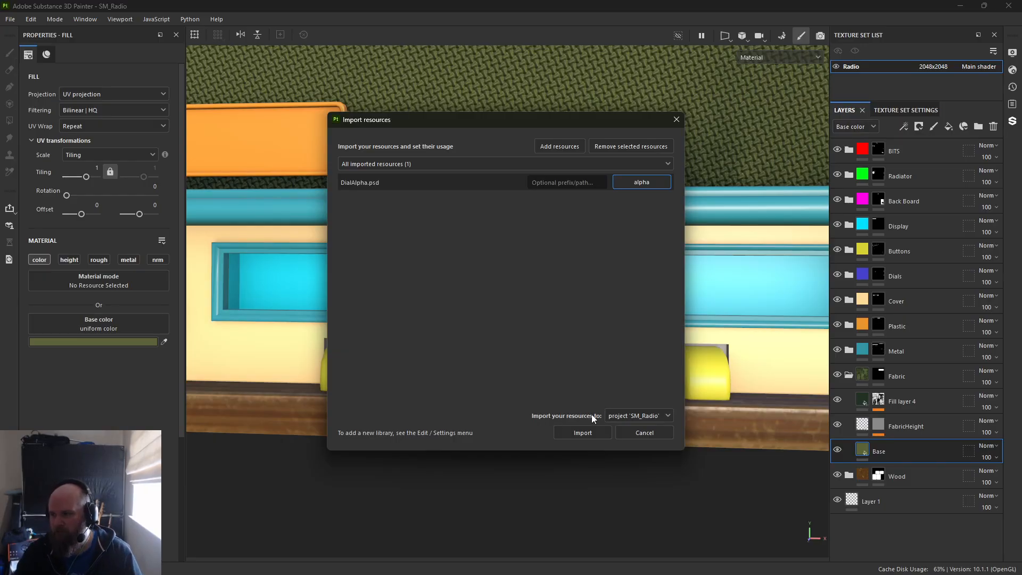
pyautogui.click(631, 416)
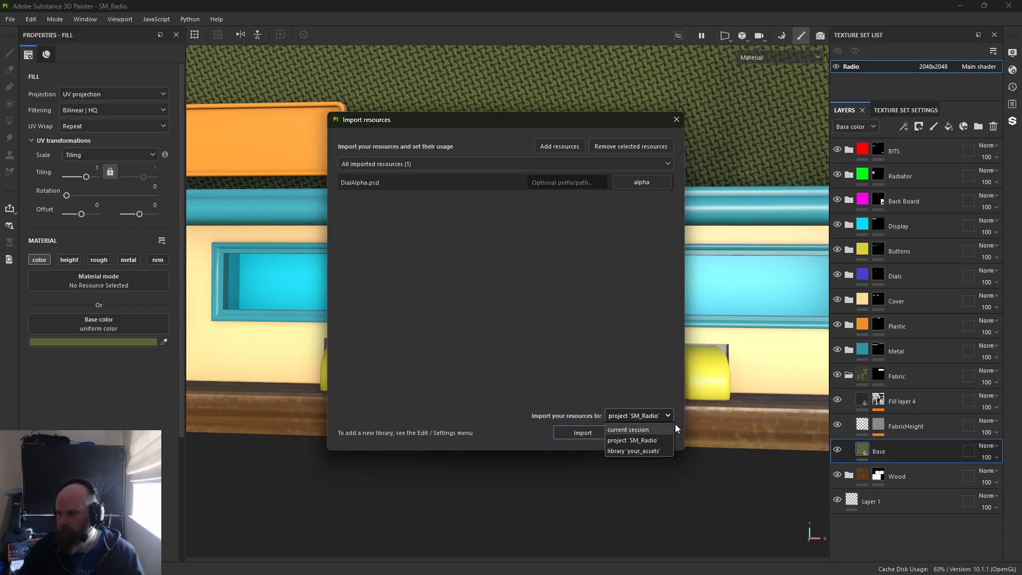
pyautogui.click(618, 440)
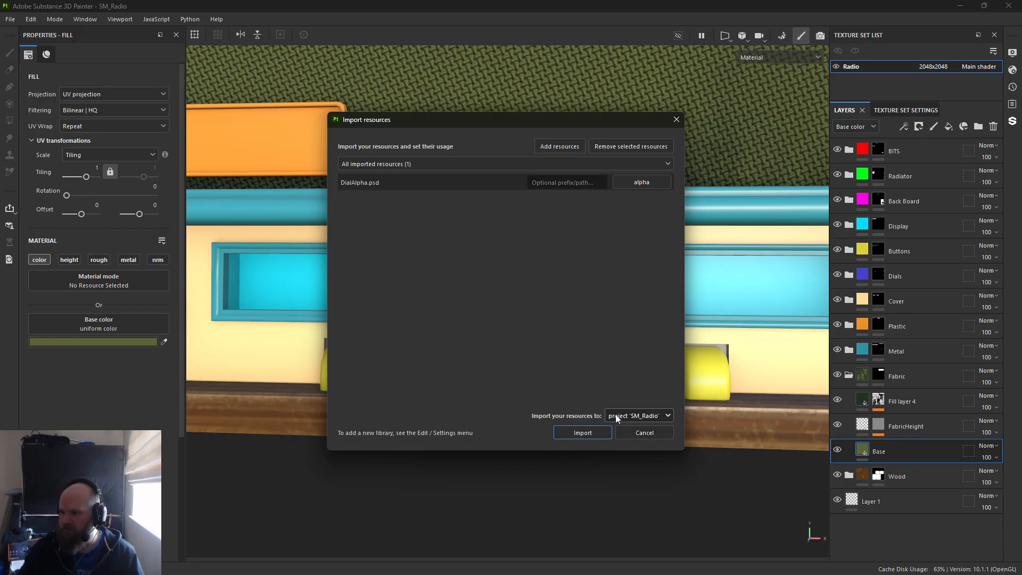
pyautogui.click(590, 434)
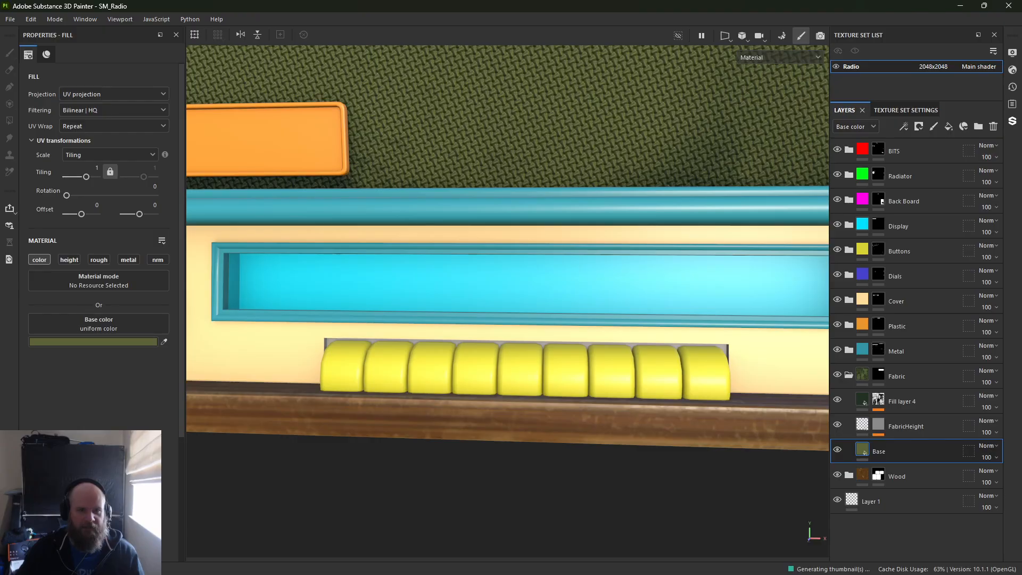
pyautogui.moveTo(0, 256); pyautogui.dragTo(611, 110)
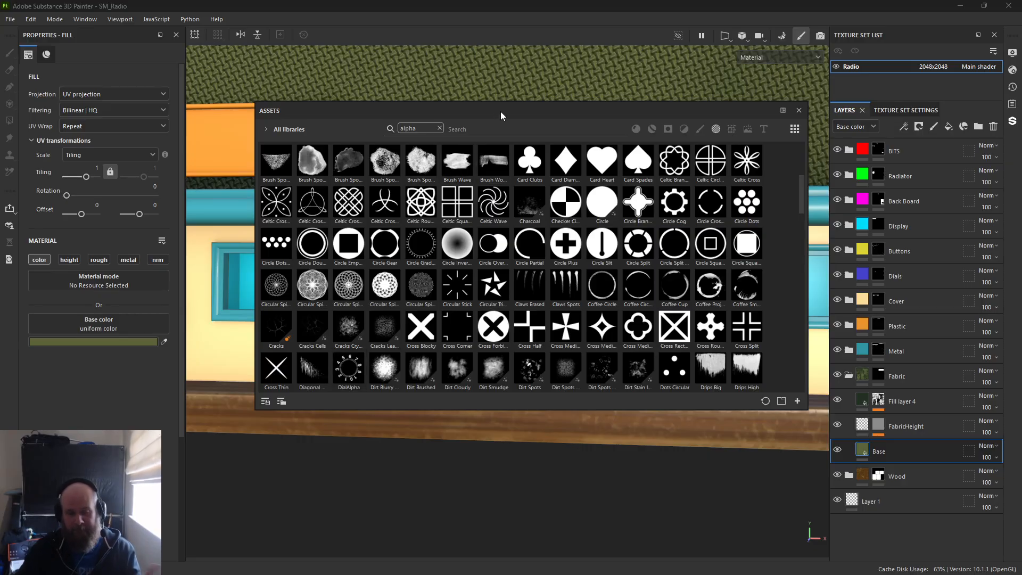
pyautogui.moveTo(501, 110); pyautogui.dragTo(0, 186)
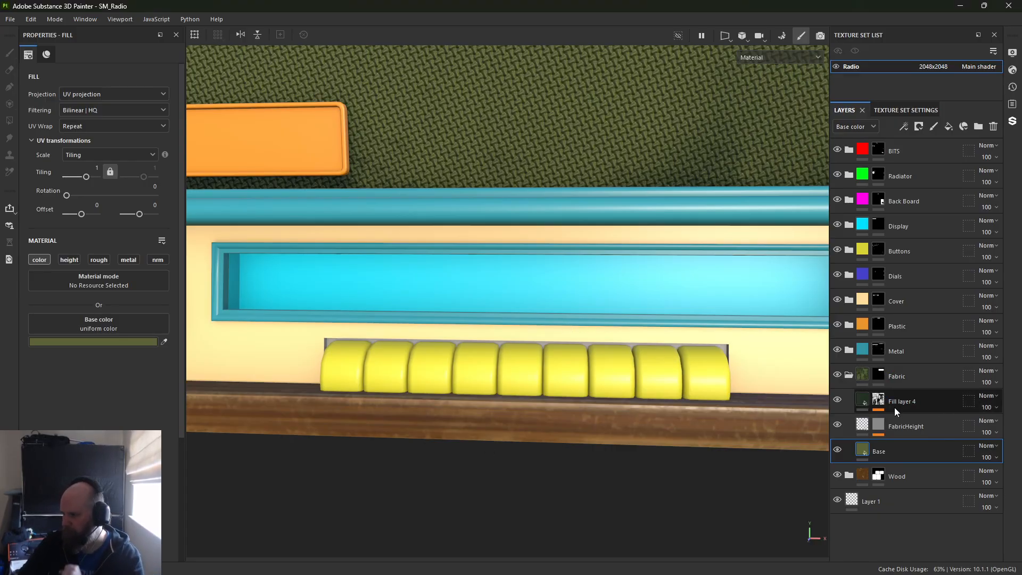
# Examine the radio's front controls, wooden side and top edge up close and from several angles
pyautogui.scroll(-2, 510, 355)
pyautogui.moveTo(511, 355); pyautogui.dragTo(497, 317, button='middle')
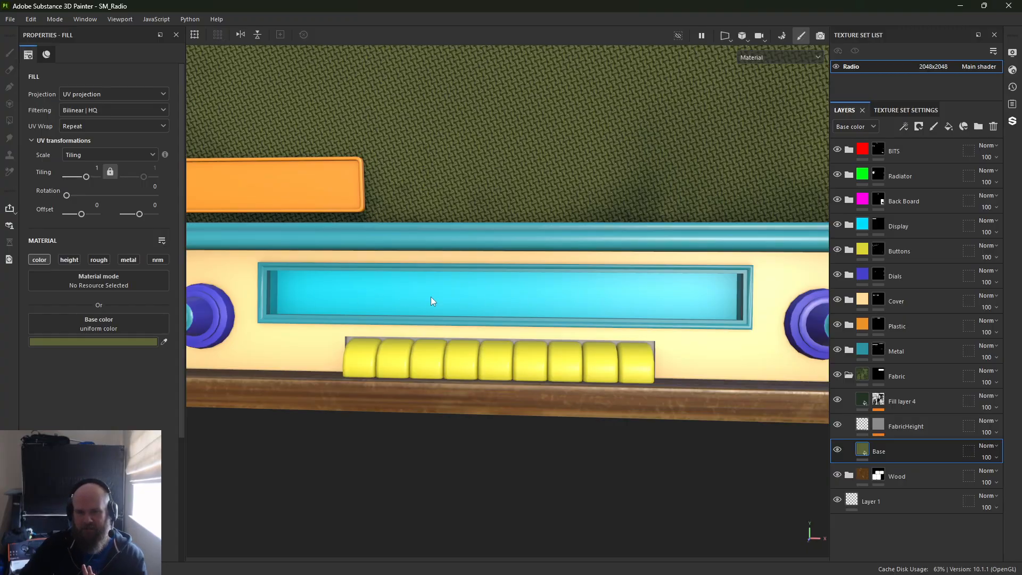
pyautogui.scroll(-4, 525, 284)
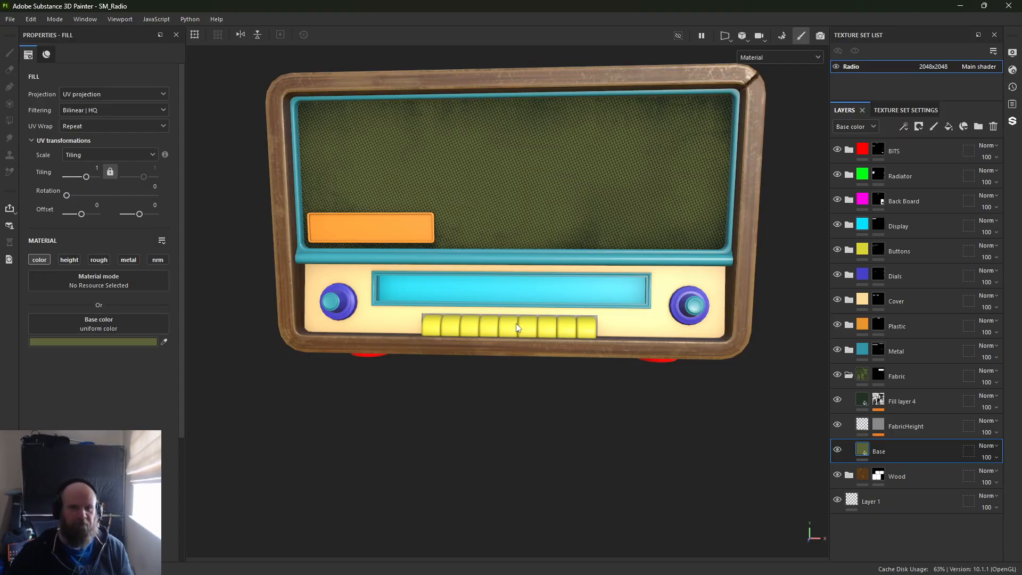
pyautogui.keyDown('alt'); pyautogui.moveTo(580, 236); pyautogui.dragTo(426, 271); pyautogui.keyUp('alt')
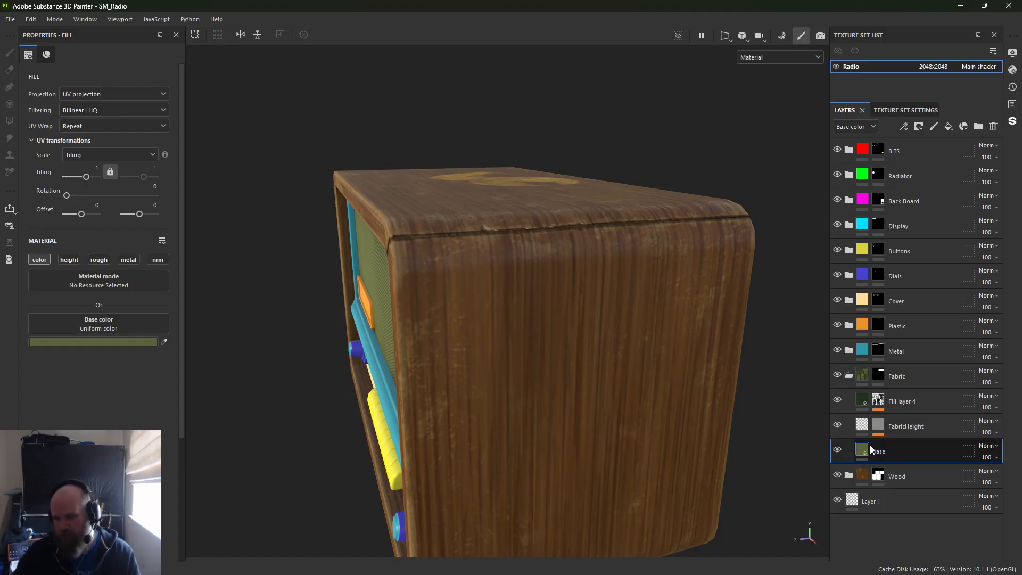
pyautogui.keyDown('alt'); pyautogui.moveTo(436, 275); pyautogui.dragTo(619, 540, button='right'); pyautogui.keyUp('alt')
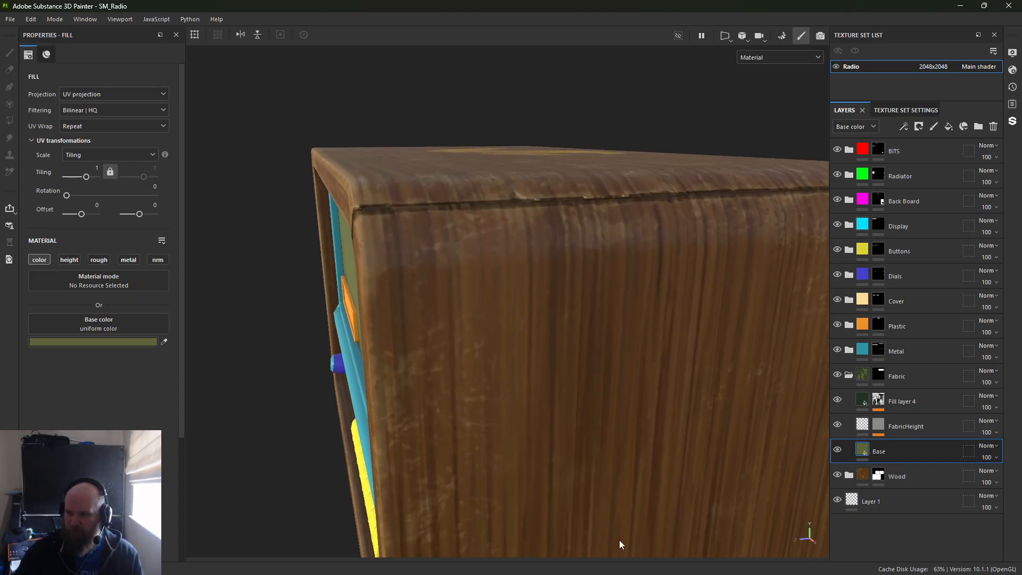
pyautogui.keyDown('alt'); pyautogui.moveTo(618, 540); pyautogui.dragTo(341, 282); pyautogui.keyUp('alt')
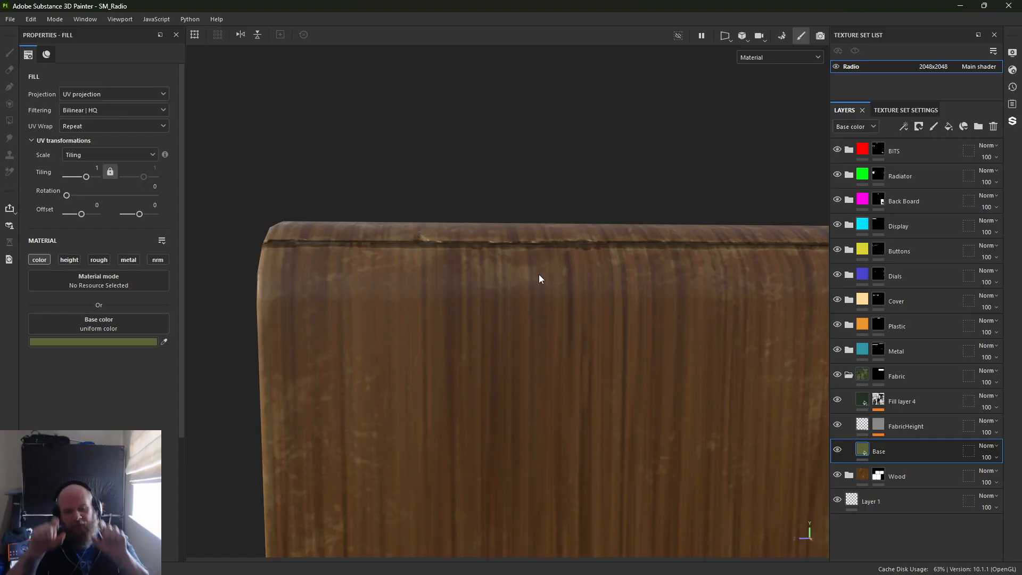
pyautogui.keyDown('alt'); pyautogui.moveTo(539, 274); pyautogui.dragTo(510, 388); pyautogui.keyUp('alt')
pyautogui.keyDown('alt'); pyautogui.moveTo(510, 388); pyautogui.dragTo(413, 338, button='right'); pyautogui.keyUp('alt')
pyautogui.keyDown('alt'); pyautogui.moveTo(413, 338); pyautogui.dragTo(472, 260, button='middle'); pyautogui.keyUp('alt')
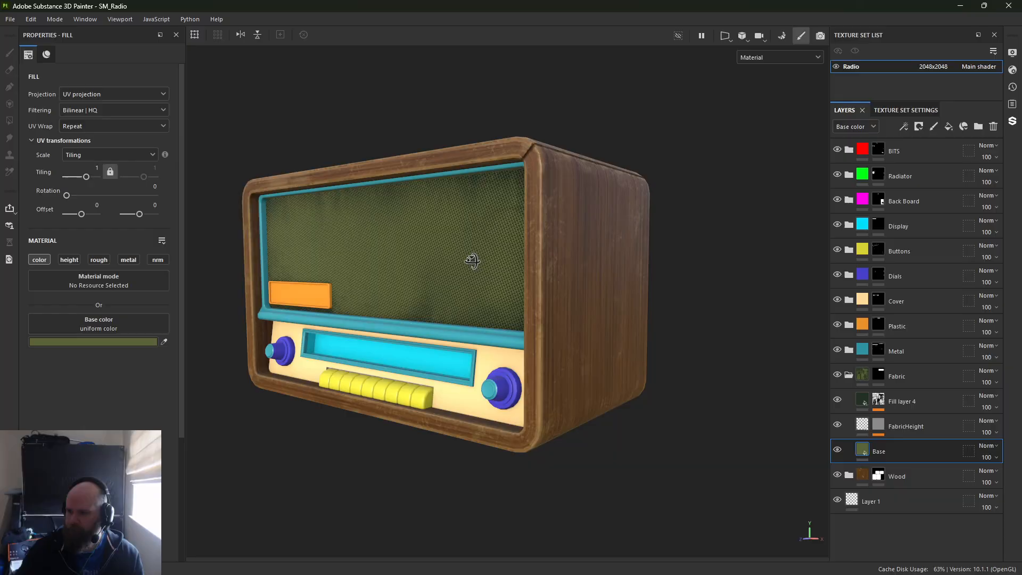
pyautogui.keyDown('alt'); pyautogui.moveTo(472, 260); pyautogui.dragTo(501, 228); pyautogui.keyUp('alt')
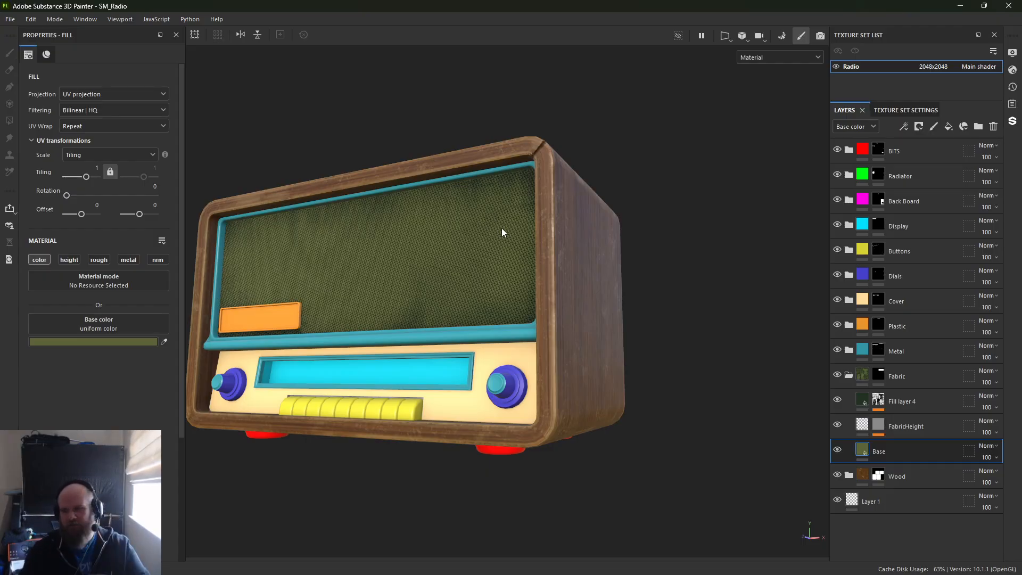
pyautogui.keyDown('alt'); pyautogui.moveTo(498, 314); pyautogui.dragTo(557, 347); pyautogui.keyUp('alt')
pyautogui.keyDown('alt'); pyautogui.moveTo(356, 366); pyautogui.dragTo(555, 325, button='middle'); pyautogui.keyUp('alt')
pyautogui.scroll(3, 555, 329)
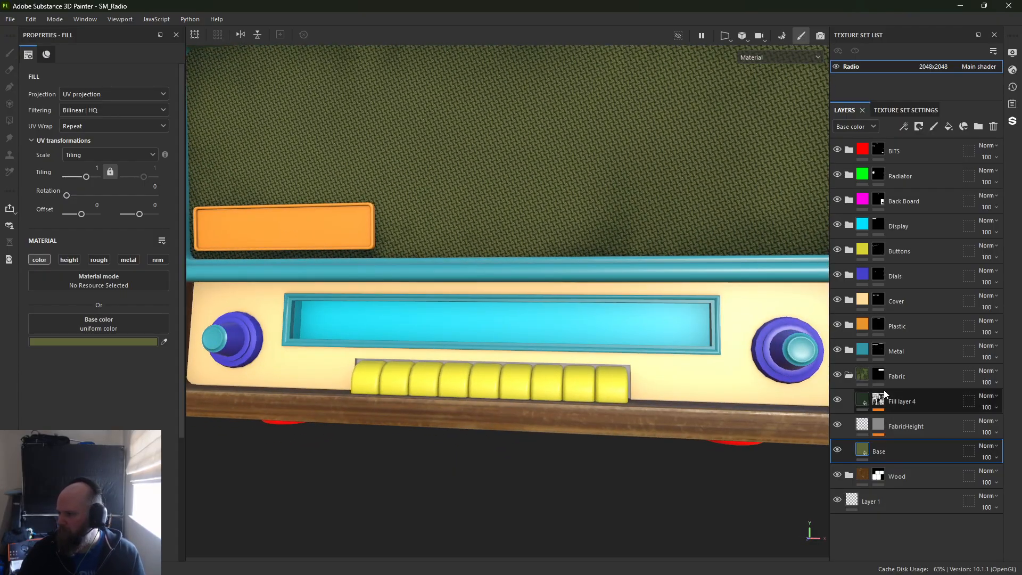
# Collapse the Fabric folder and change the Dials folder's Base layer color to the dark grey 212121
pyautogui.click(850, 375)
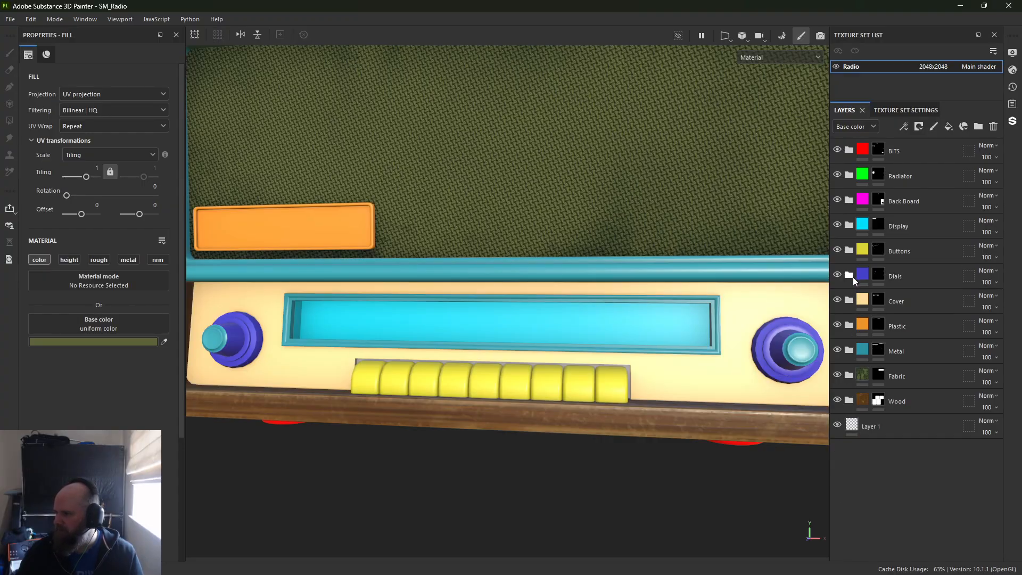
pyautogui.click(849, 275)
pyautogui.click(863, 275)
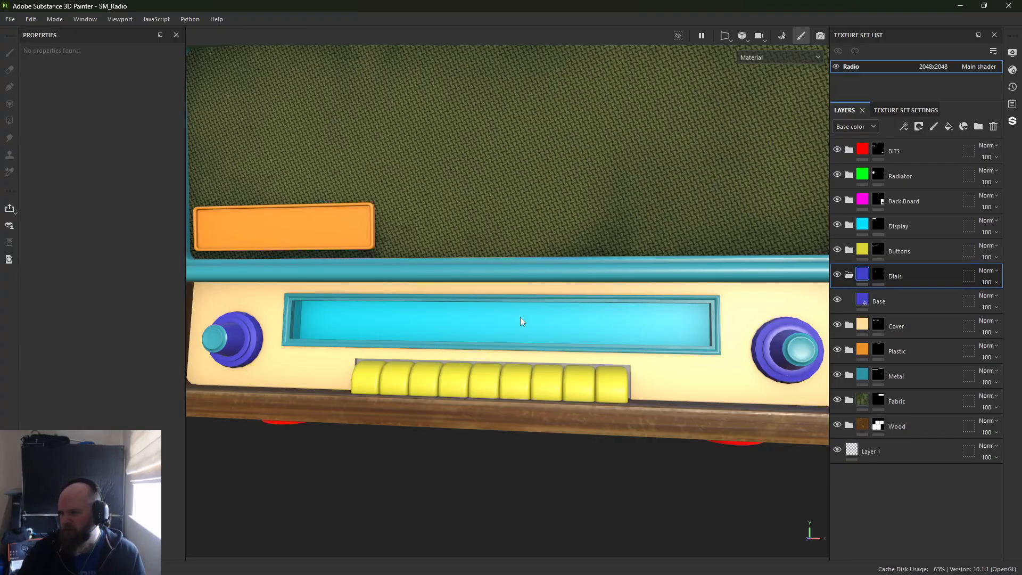
pyautogui.click(871, 300)
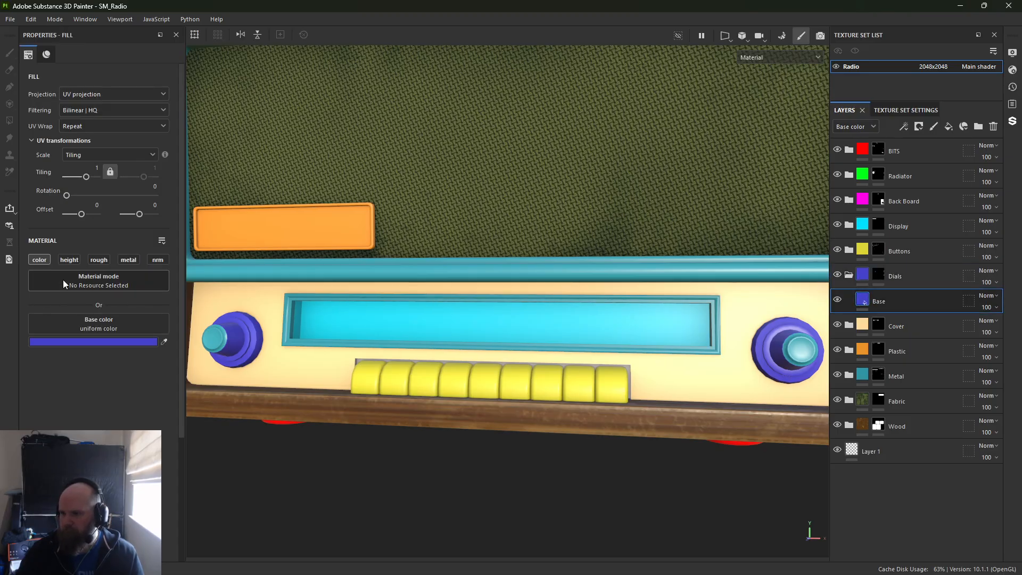
pyautogui.click(67, 340)
pyautogui.click(268, 169)
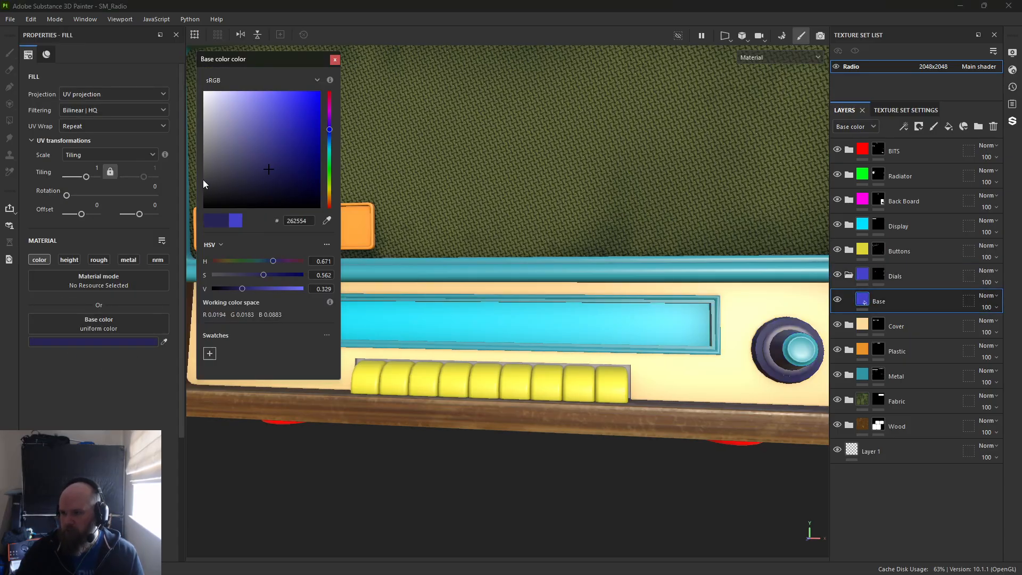
pyautogui.moveTo(203, 180); pyautogui.dragTo(197, 193)
# Enable the roughness channel on the Dials folder's Base layer and set its roughness to 0.7931
pyautogui.click(99, 259)
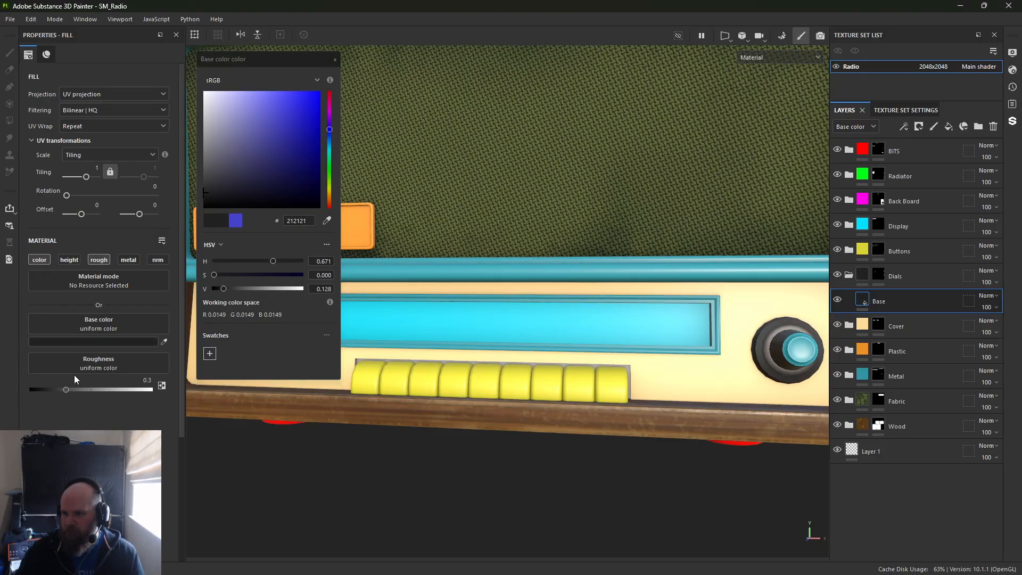
pyautogui.moveTo(66, 389); pyautogui.dragTo(127, 392)
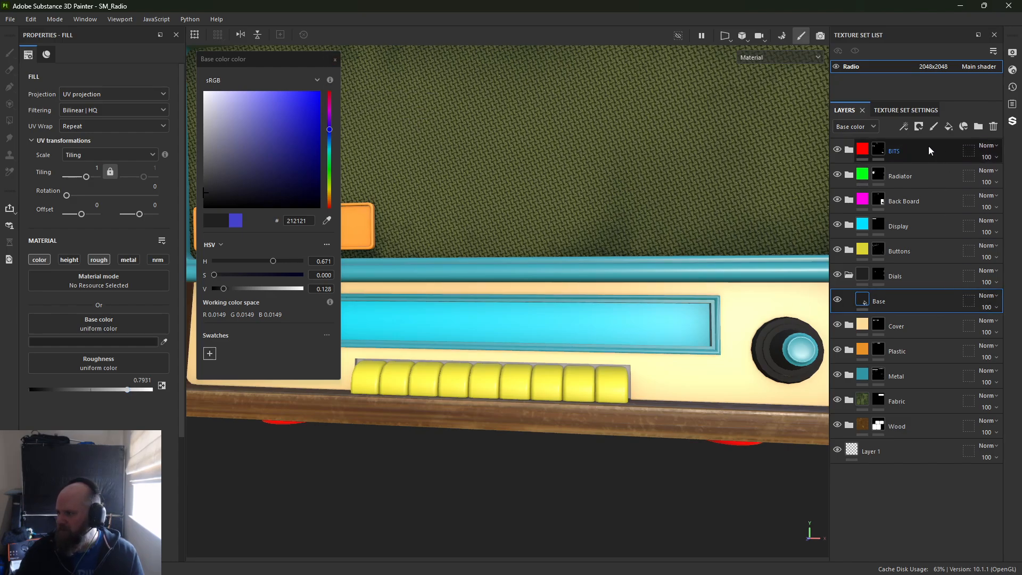
pyautogui.click(335, 59)
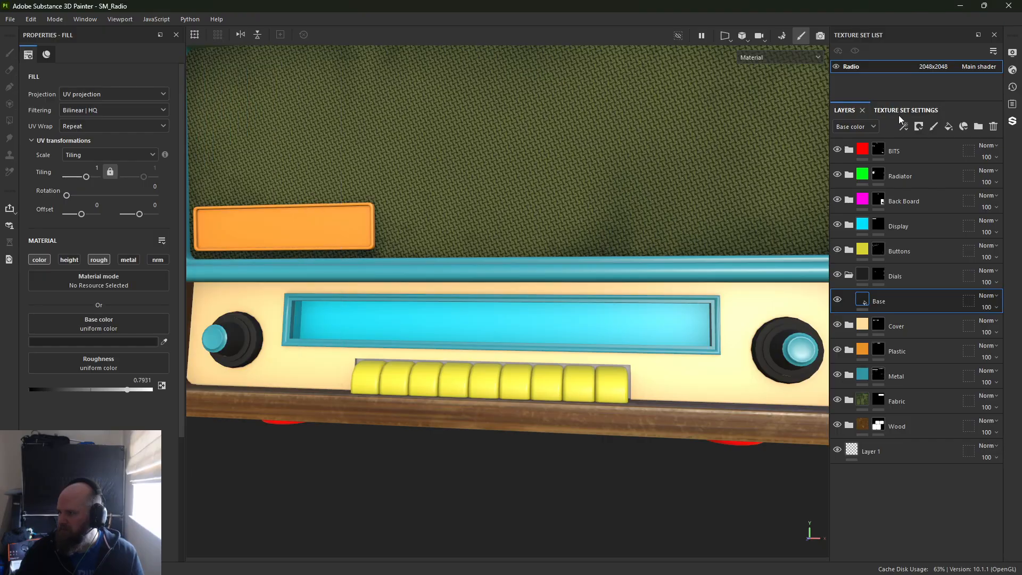
# Add a fill layer above the Dials Base with only color, height and roughness enabled, setting height to -0.1034 and roughness to 0.2112
pyautogui.click(948, 126)
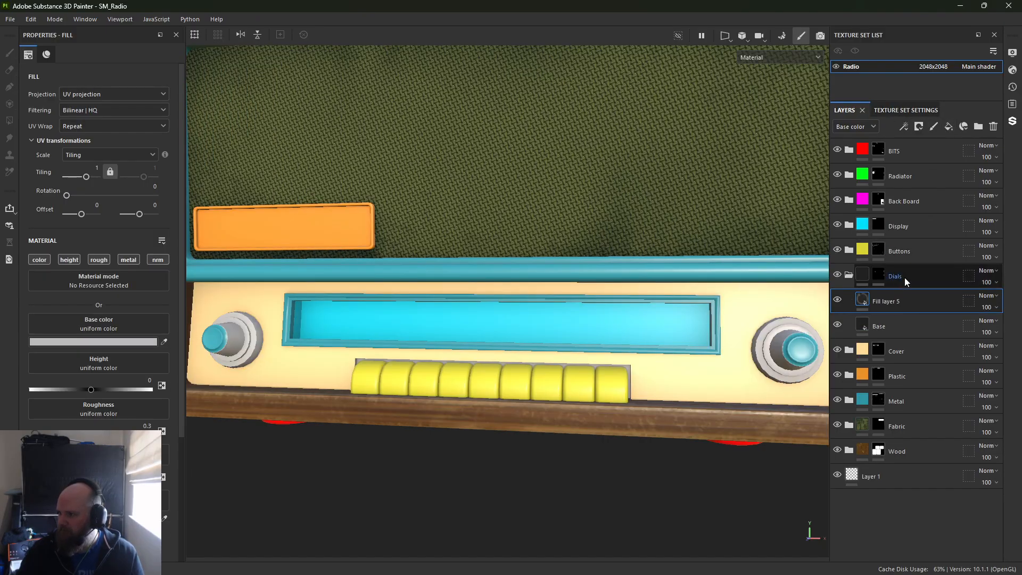
pyautogui.keyDown('alt'); pyautogui.click(44, 260); pyautogui.keyUp('alt')
pyautogui.click(69, 259)
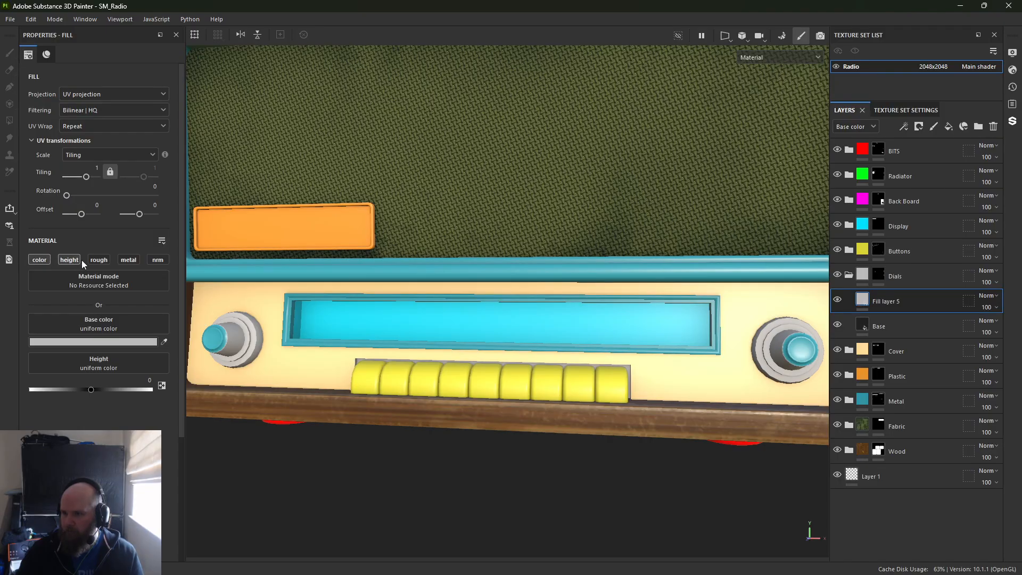
pyautogui.click(99, 260)
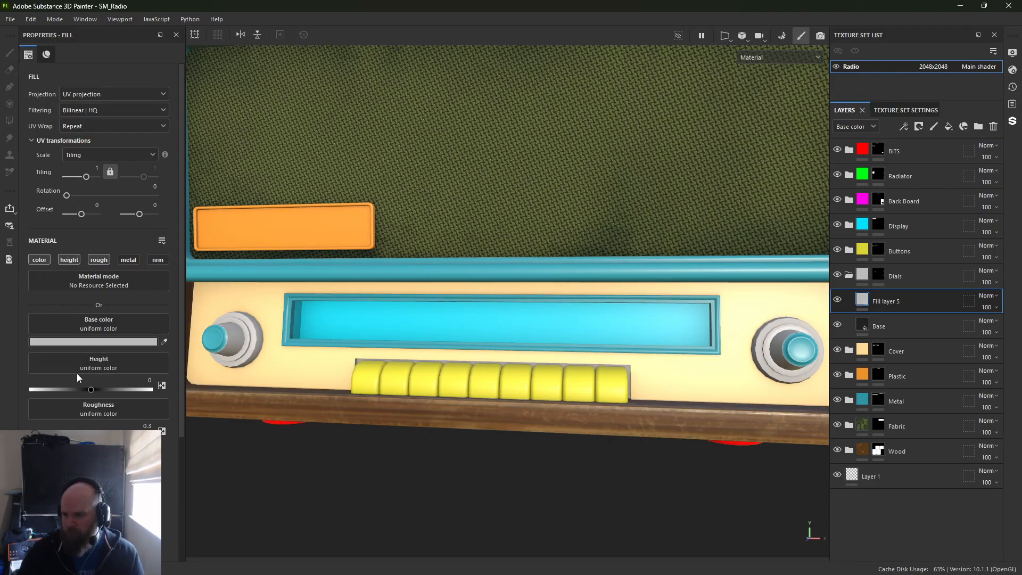
pyautogui.moveTo(67, 435); pyautogui.dragTo(56, 436)
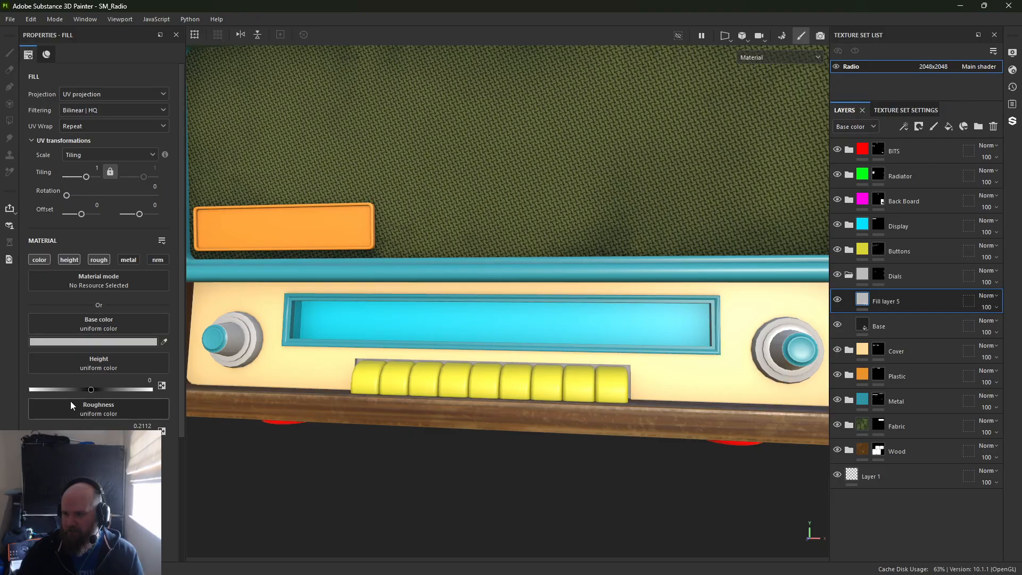
pyautogui.moveTo(91, 391); pyautogui.dragTo(85, 392)
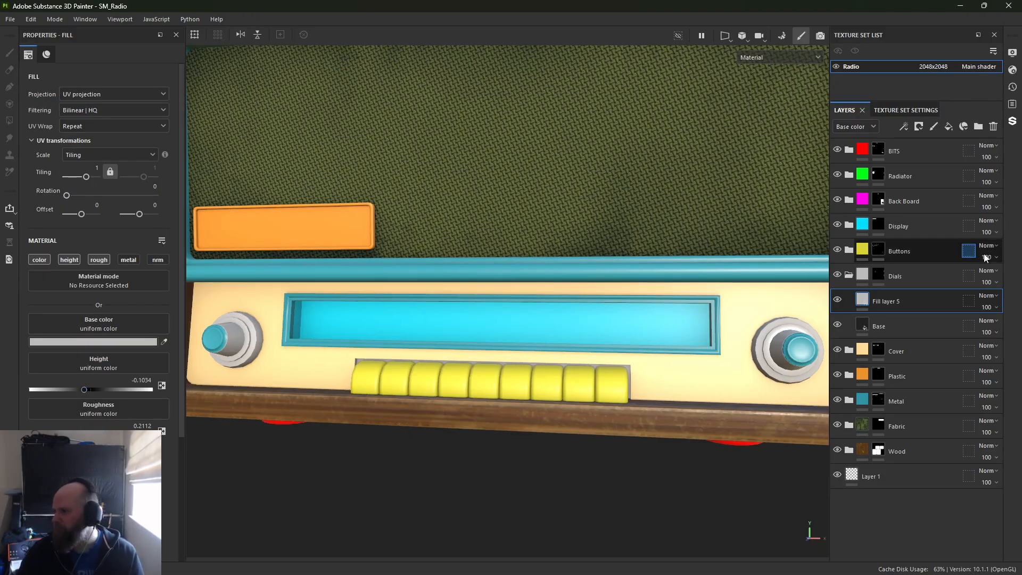
# Give the new Dials fill layer a black mask and add a paint effect to that mask
pyautogui.rightClick(873, 298)
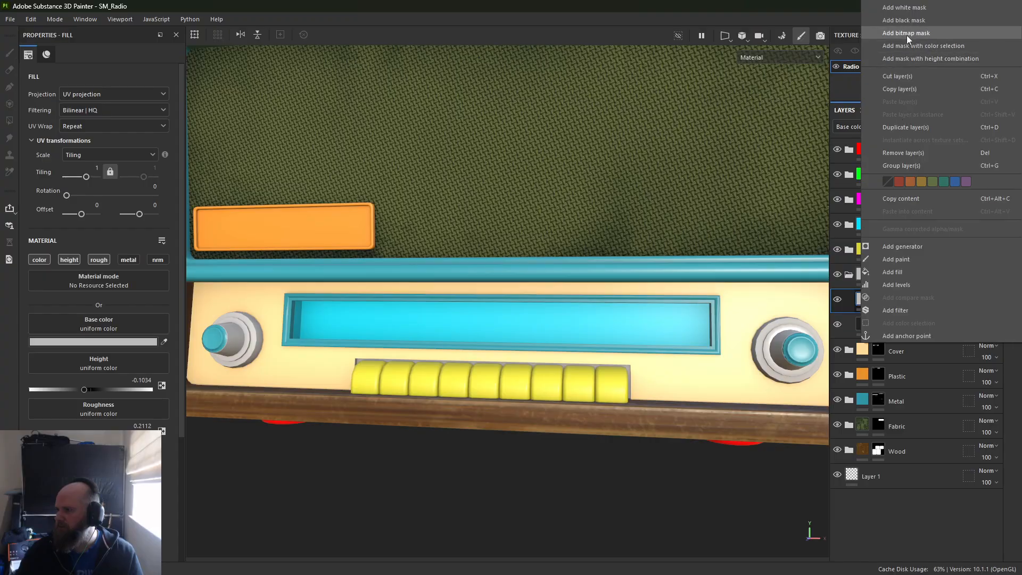
pyautogui.click(912, 23)
pyautogui.rightClick(881, 299)
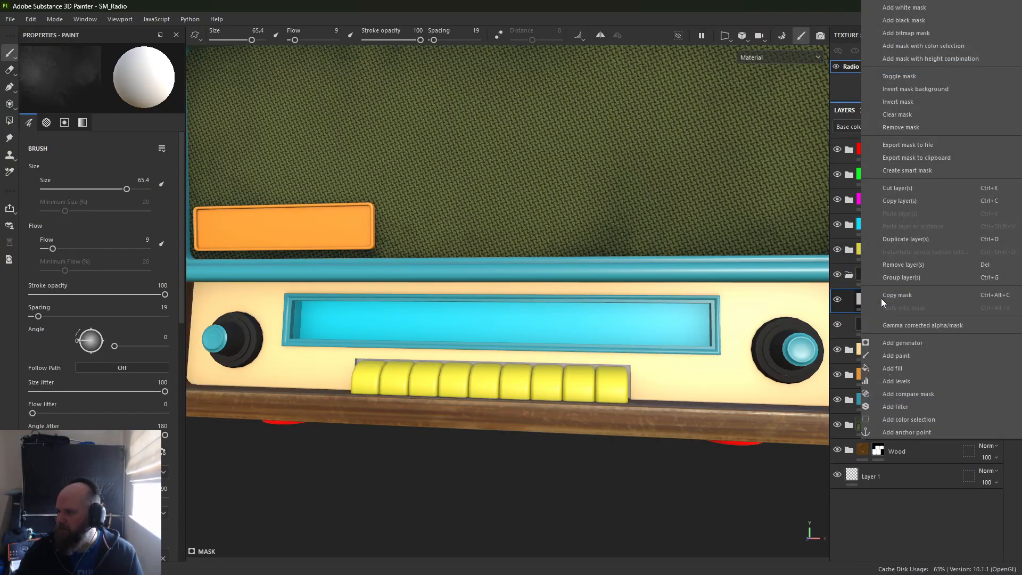
pyautogui.click(913, 355)
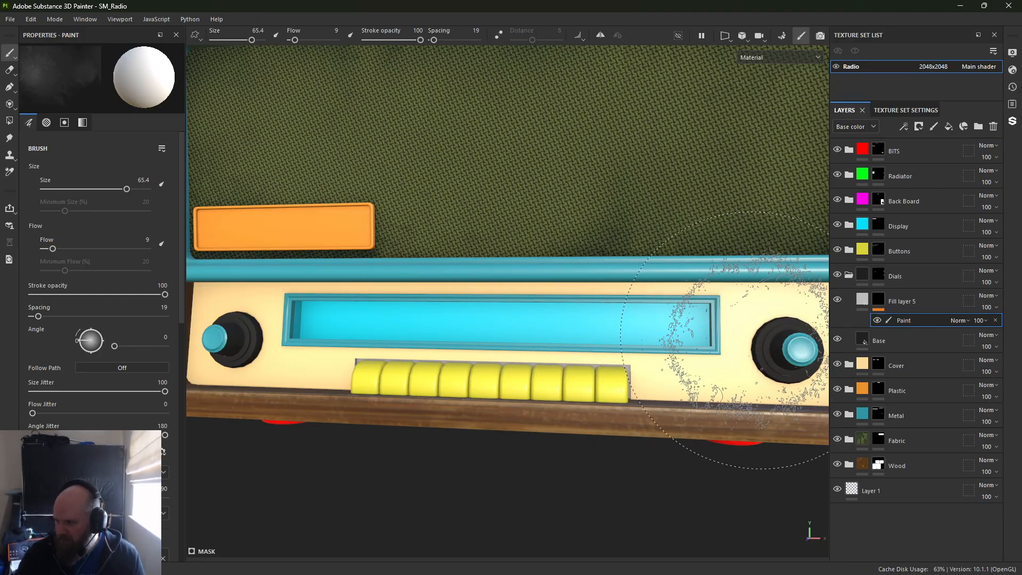
# Examine the radio's right-hand dial up close and look for the dial islands across the UV layout in the 2D-only view
pyautogui.keyDown('alt'); pyautogui.moveTo(760, 323); pyautogui.dragTo(575, 349, button='middle'); pyautogui.keyUp('alt')
pyautogui.keyDown('alt'); pyautogui.moveTo(632, 373); pyautogui.dragTo(719, 482, button='right'); pyautogui.keyUp('alt')
pyautogui.keyDown('alt'); pyautogui.moveTo(719, 481); pyautogui.dragTo(632, 394, button='middle'); pyautogui.keyUp('alt')
pyautogui.keyDown('alt'); pyautogui.moveTo(632, 395); pyautogui.dragTo(601, 344); pyautogui.keyUp('alt')
pyautogui.keyDown('alt'); pyautogui.moveTo(602, 344); pyautogui.dragTo(647, 402, button='right'); pyautogui.keyUp('alt')
pyautogui.moveTo(583, 364)
pyautogui.keyDown('alt'); pyautogui.mouseDown()
pyautogui.moveTo(573, 389)
pyautogui.moveTo(461, 384)
pyautogui.mouseUp(); pyautogui.keyUp('alt')
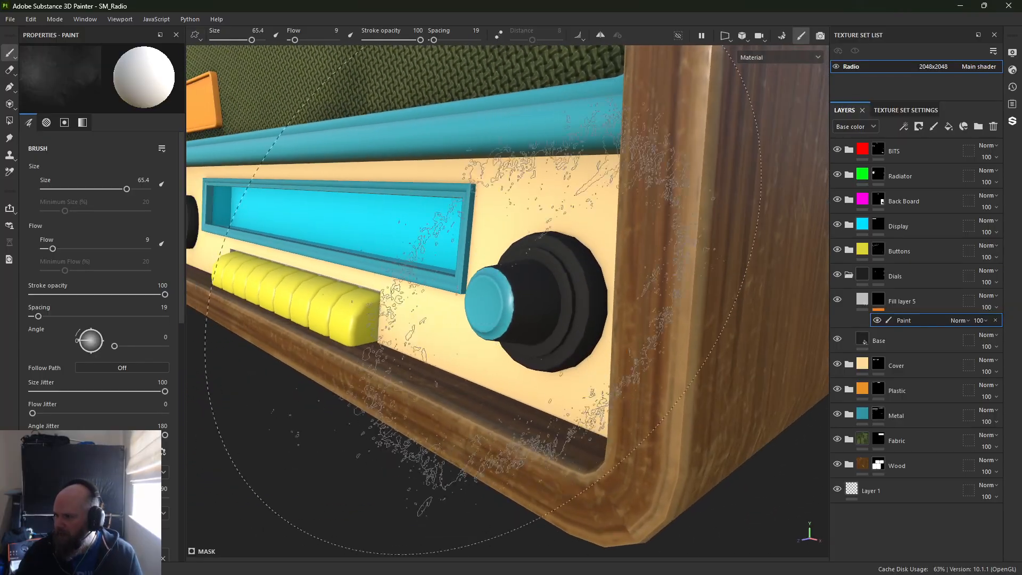
pyautogui.click(743, 34)
pyautogui.click(725, 34)
pyautogui.click(725, 34)
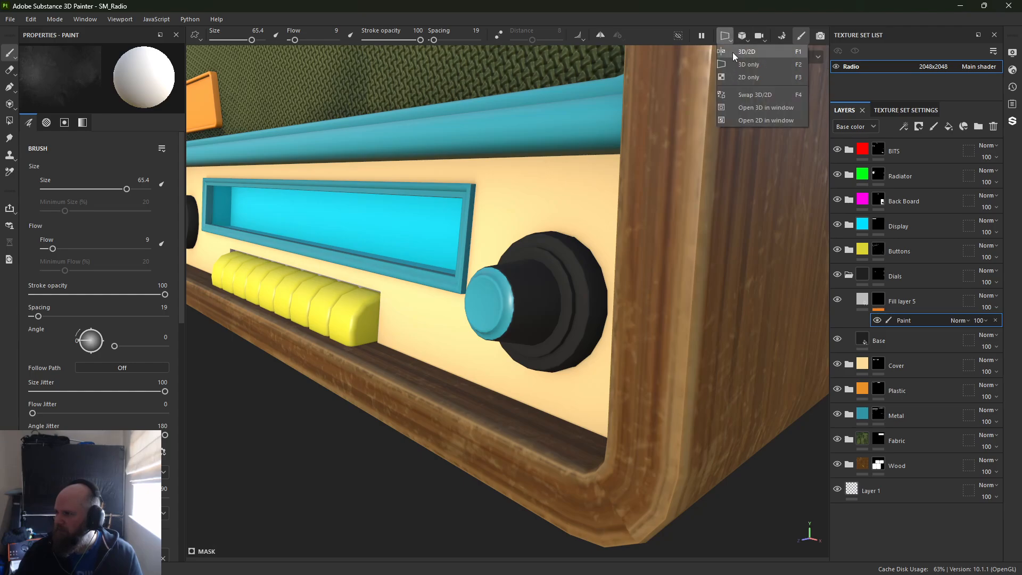
pyautogui.click(749, 77)
pyautogui.scroll(-12, 589, 256)
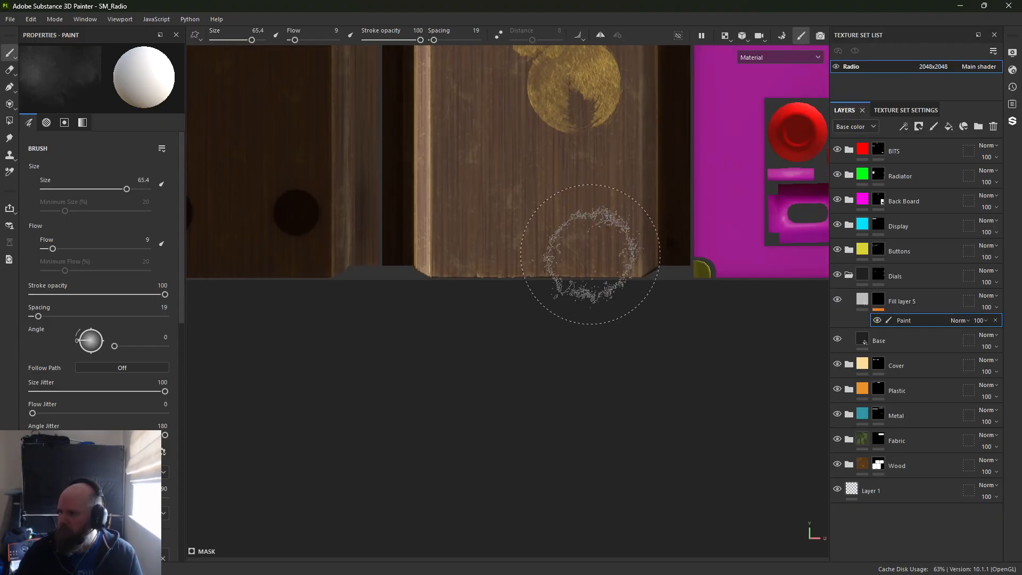
pyautogui.keyDown('alt'); pyautogui.moveTo(590, 209); pyautogui.dragTo(587, 367, button='middle'); pyautogui.keyUp('alt')
pyautogui.moveTo(470, 285)
pyautogui.keyDown('alt'); pyautogui.mouseDown(button='right')
pyautogui.moveTo(879, 344)
pyautogui.moveTo(934, 366)
pyautogui.mouseUp(button='right'); pyautogui.keyUp('alt')
pyautogui.keyDown('alt'); pyautogui.moveTo(699, 294); pyautogui.dragTo(438, 319, button='middle'); pyautogui.keyUp('alt')
pyautogui.keyDown('alt'); pyautogui.moveTo(552, 304); pyautogui.dragTo(860, 464, button='right'); pyautogui.keyUp('alt')
pyautogui.keyDown('alt'); pyautogui.moveTo(688, 426); pyautogui.dragTo(556, 321, button='middle'); pyautogui.keyUp('alt')
pyautogui.keyDown('alt'); pyautogui.moveTo(556, 322); pyautogui.dragTo(772, 500, button='right'); pyautogui.keyUp('alt')
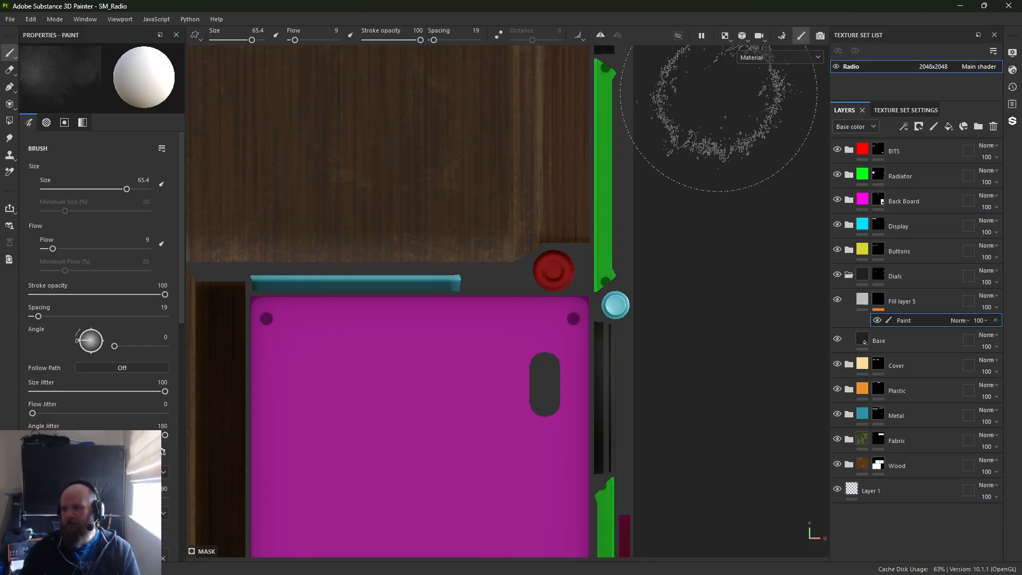
pyautogui.moveTo(662, 126); pyautogui.dragTo(614, 484, button='middle')
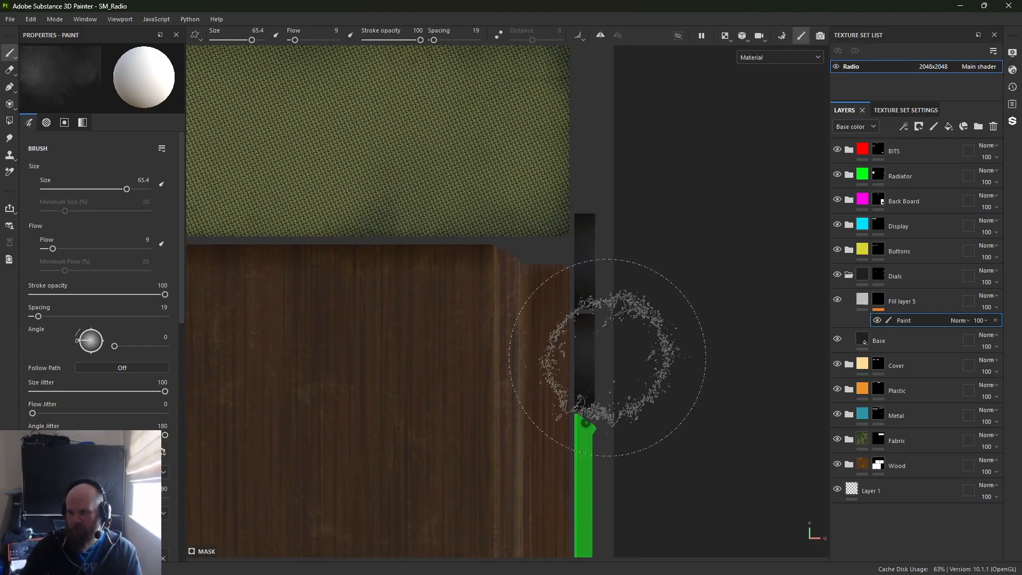
pyautogui.scroll(5, 552, 388)
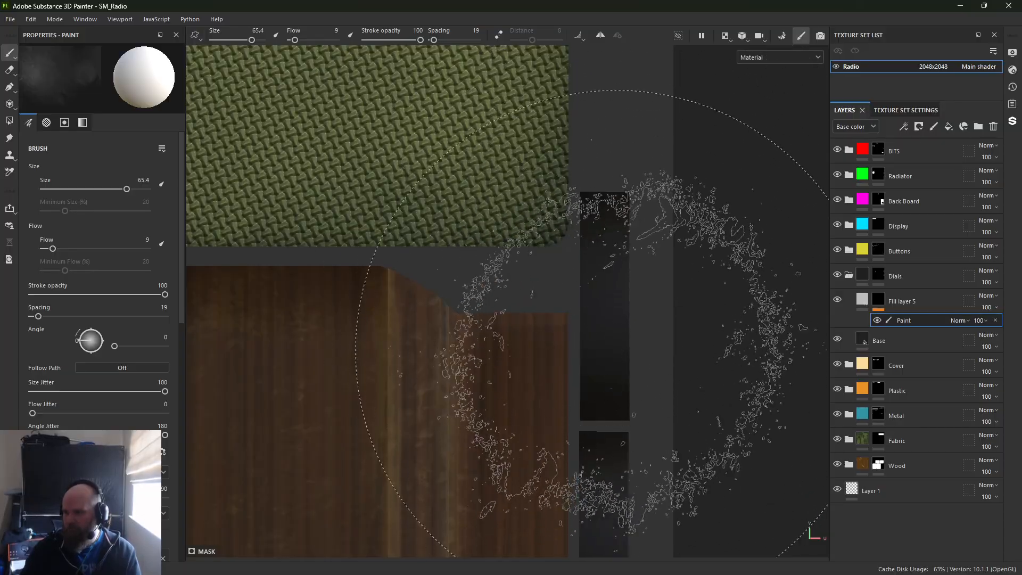
pyautogui.scroll(-5, 617, 351)
pyautogui.moveTo(234, 265); pyautogui.dragTo(472, 83, button='middle')
# Switch to the combined 3D/2D view and frame the right-hand dial from the front
pyautogui.click(777, 57)
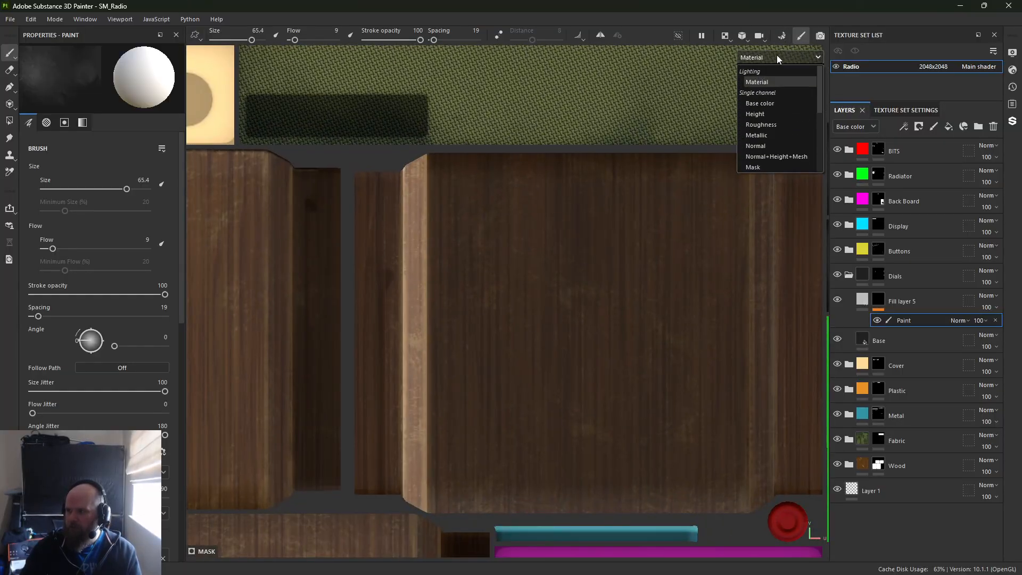
pyautogui.click(777, 57)
pyautogui.click(743, 39)
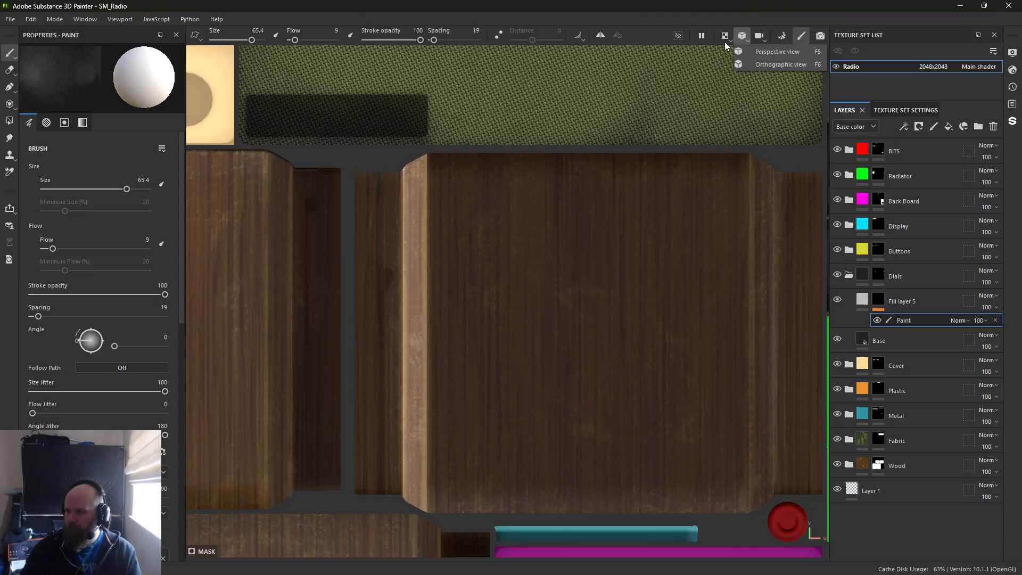
pyautogui.click(725, 42)
pyautogui.click(730, 53)
pyautogui.moveTo(398, 390)
pyautogui.keyDown('alt'); pyautogui.mouseDown()
pyautogui.moveTo(477, 263)
pyautogui.moveTo(510, 249)
pyautogui.mouseUp(); pyautogui.keyUp('alt')
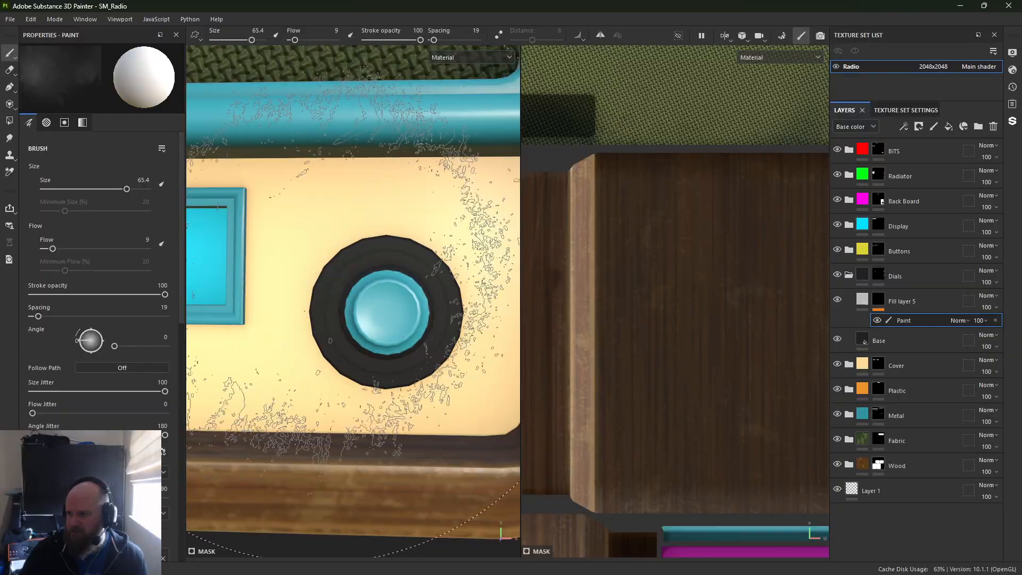
pyautogui.moveTo(368, 297)
pyautogui.keyDown('alt'); pyautogui.mouseDown(button='middle')
pyautogui.moveTo(354, 299)
pyautogui.moveTo(363, 302)
pyautogui.mouseUp(button='middle'); pyautogui.keyUp('alt')
pyautogui.keyDown('alt'); pyautogui.moveTo(363, 302); pyautogui.dragTo(383, 321, button='right'); pyautogui.keyUp('alt')
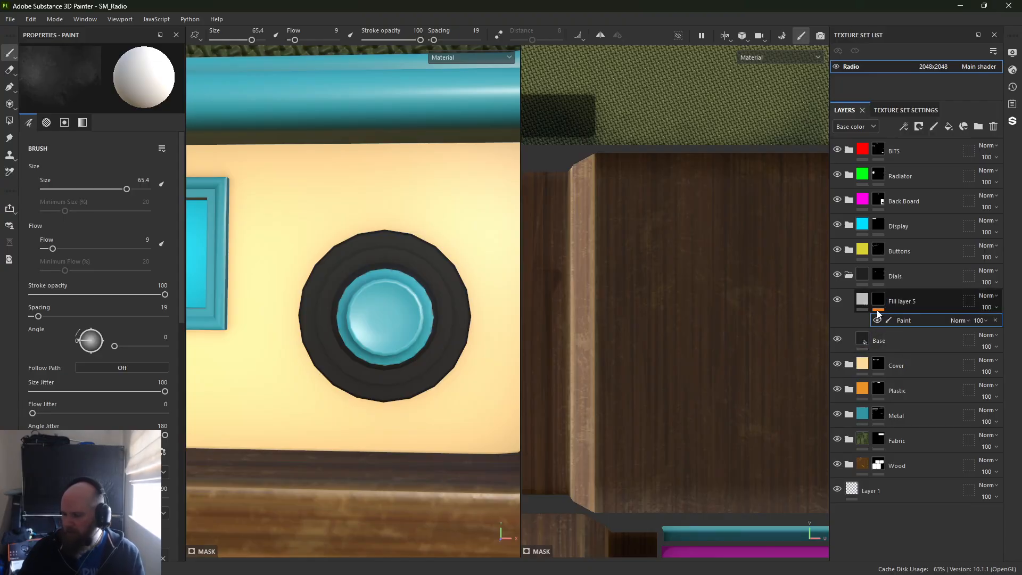
# Switch to the Projection tool and replace its Brush Circular Partial Large grayscale with the DialAlpha alpha
pyautogui.press('3')
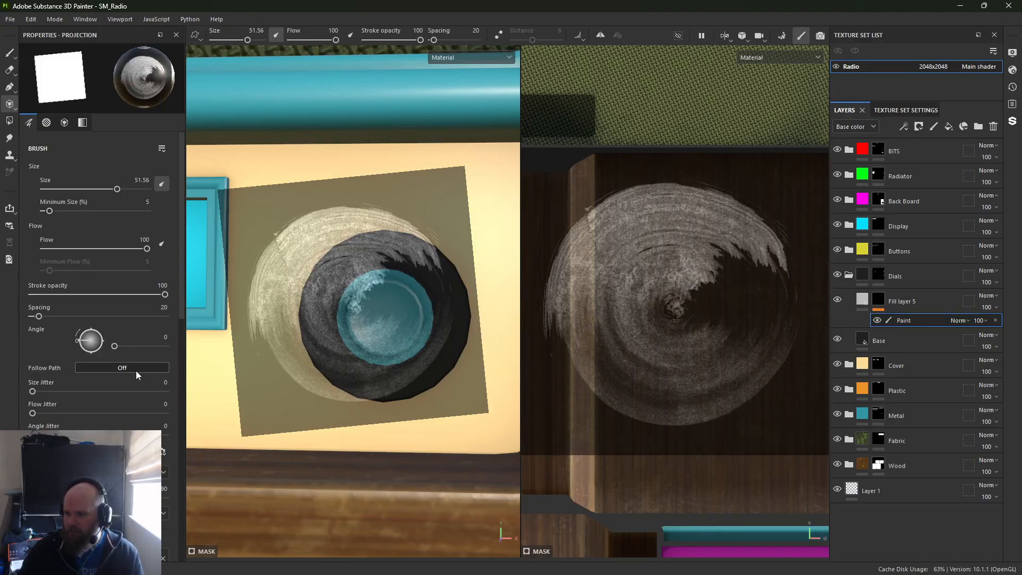
pyautogui.scroll(-3, 118, 376)
pyautogui.scroll(-5, 118, 376)
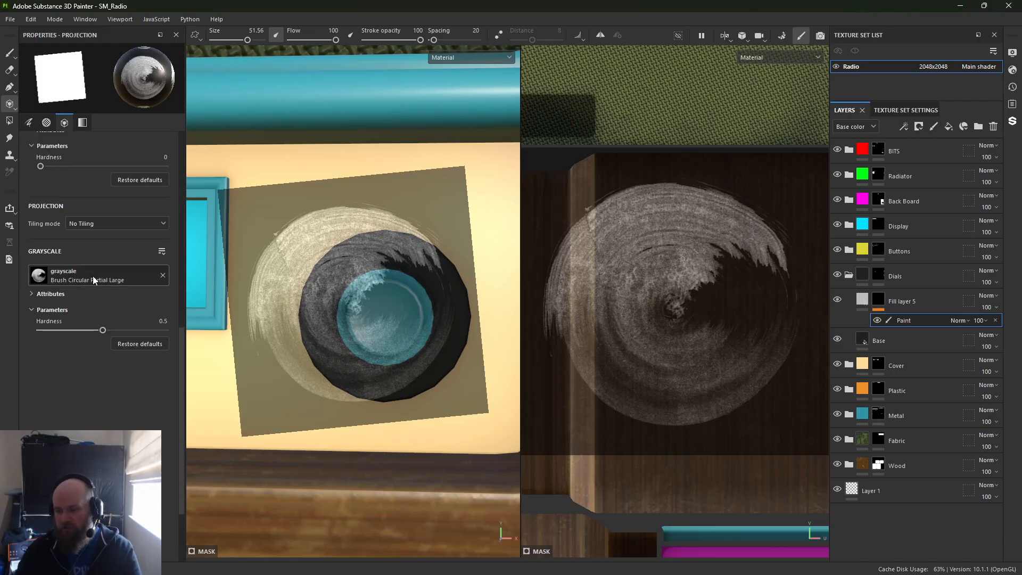
pyautogui.click(162, 275)
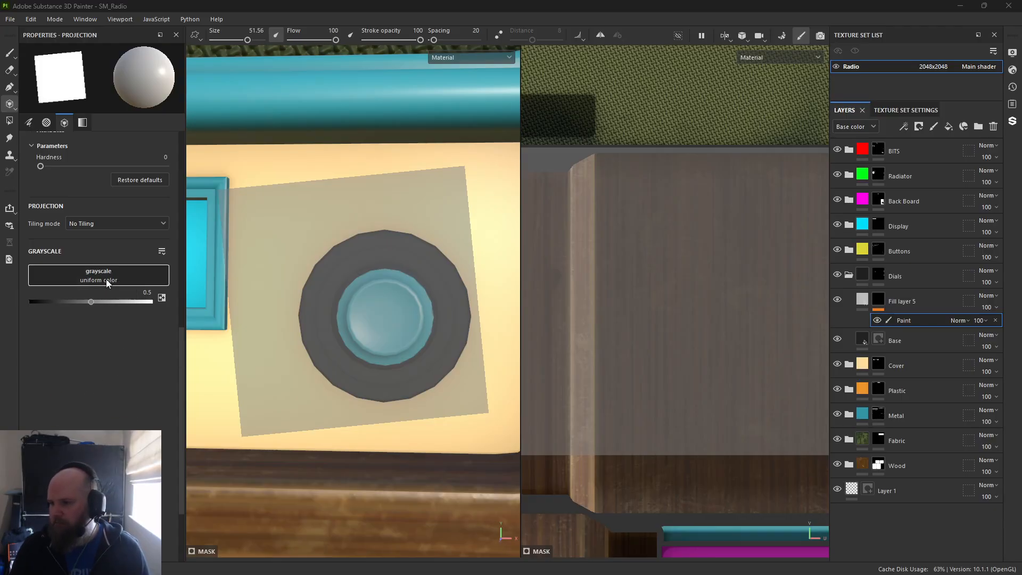
pyautogui.moveTo(107, 283); pyautogui.dragTo(106, 283)
# Scale and centre the DialAlpha projection over the right-hand dial and stamp its numbers and tick marks into the mask
pyautogui.press('s')
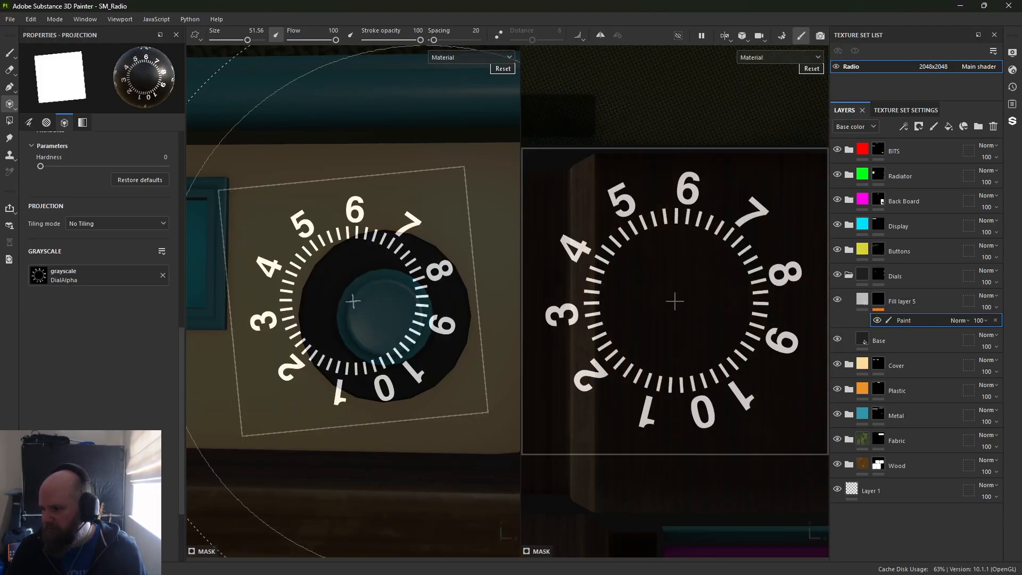
pyautogui.moveTo(408, 314); pyautogui.dragTo(440, 329, button='middle')
pyautogui.moveTo(441, 329); pyautogui.dragTo(403, 320, button='right')
pyautogui.moveTo(388, 318); pyautogui.dragTo(386, 319, button='middle')
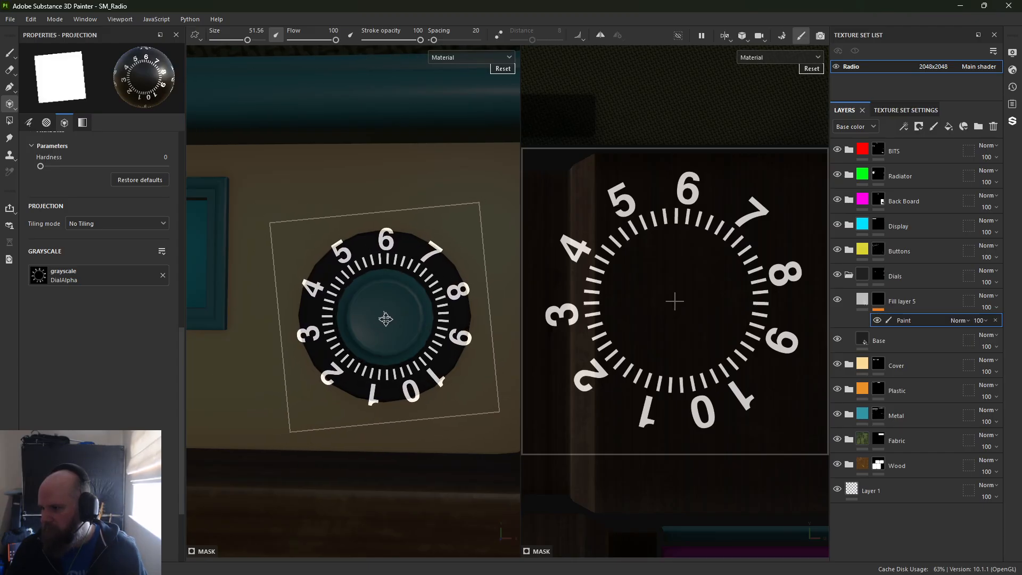
pyautogui.moveTo(385, 319); pyautogui.dragTo(321, 315, button='right')
pyautogui.moveTo(335, 313); pyautogui.dragTo(334, 311, button='middle')
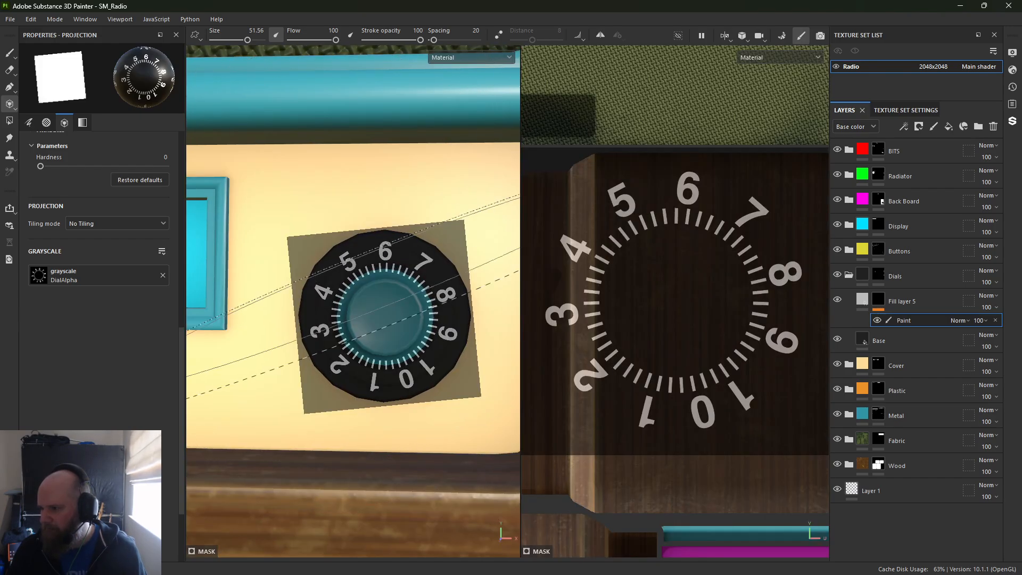
pyautogui.click(385, 304)
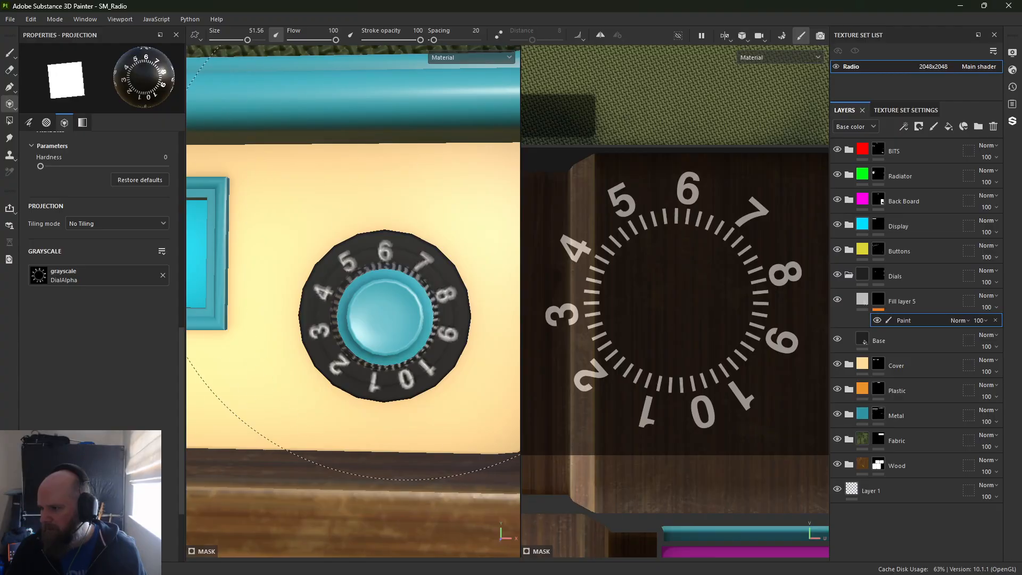
# Reduce the projection brush size to 16.82 and return to the regular Paint tool
pyautogui.press('s')
pyautogui.keyDown('ctrl'); pyautogui.moveTo(450, 247); pyautogui.dragTo(336, 249, button='right'); pyautogui.keyUp('ctrl')
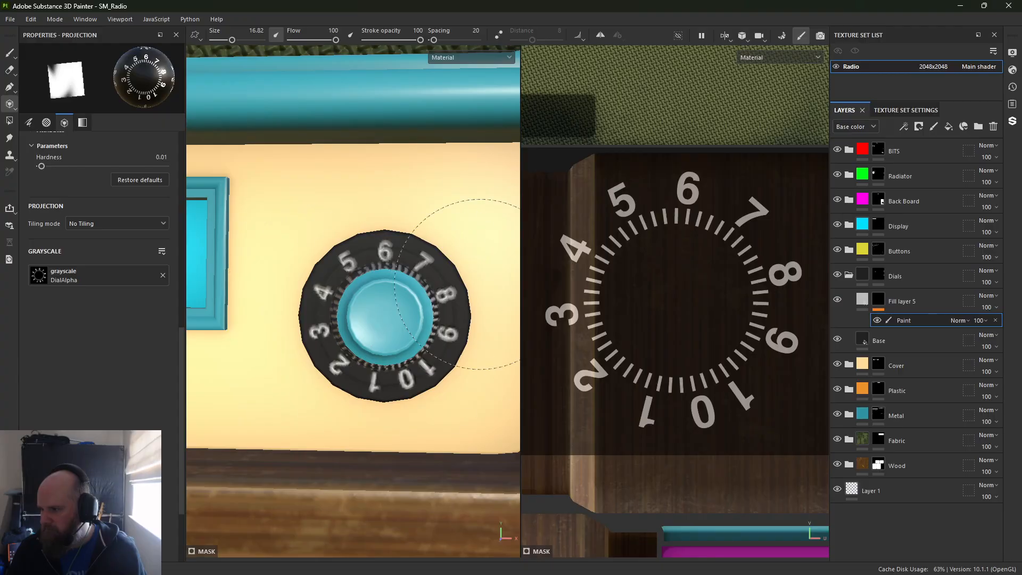
pyautogui.moveTo(354, 303)
pyautogui.keyDown('alt'); pyautogui.mouseDown()
pyautogui.moveTo(220, 320)
pyautogui.moveTo(335, 326)
pyautogui.mouseUp(); pyautogui.keyUp('alt')
pyautogui.press('1')
pyautogui.keyDown('alt'); pyautogui.moveTo(328, 289); pyautogui.dragTo(397, 159); pyautogui.keyUp('alt')
# Raise the Radio texture set's resolution to 4096
pyautogui.click(906, 110)
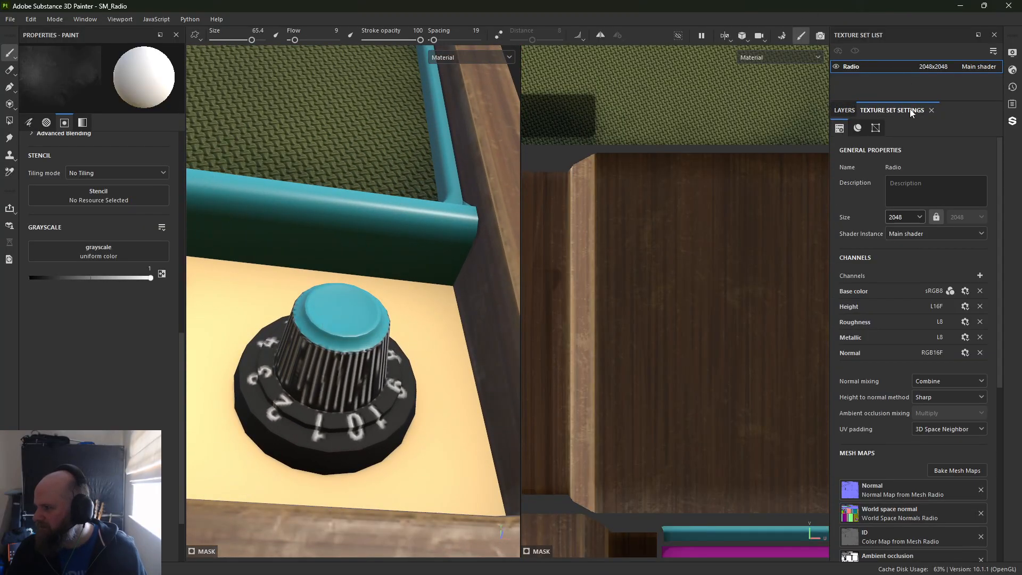
pyautogui.click(894, 217)
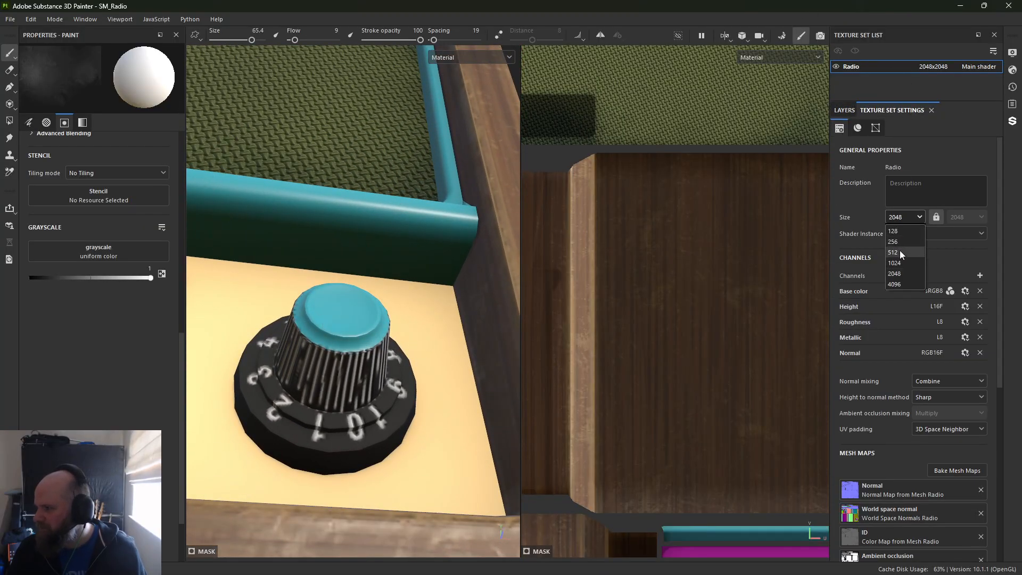
pyautogui.click(896, 284)
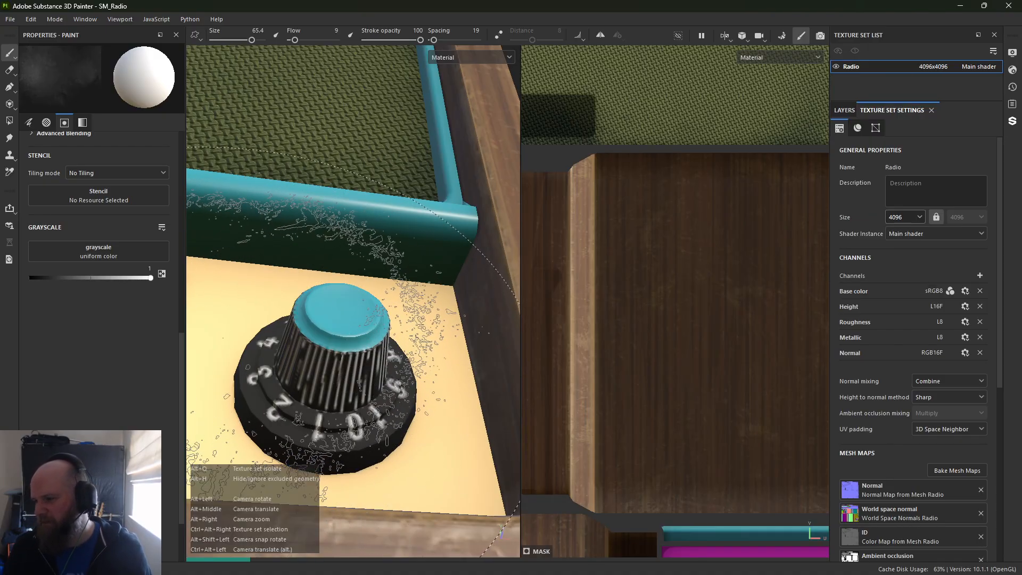
# Examine the sharpness of the dial's projected numbers and the tick marks along the knob's sides from several angles and distances
pyautogui.keyDown('alt'); pyautogui.moveTo(239, 368); pyautogui.dragTo(253, 438); pyautogui.keyUp('alt')
pyautogui.scroll(-10, 298, 324)
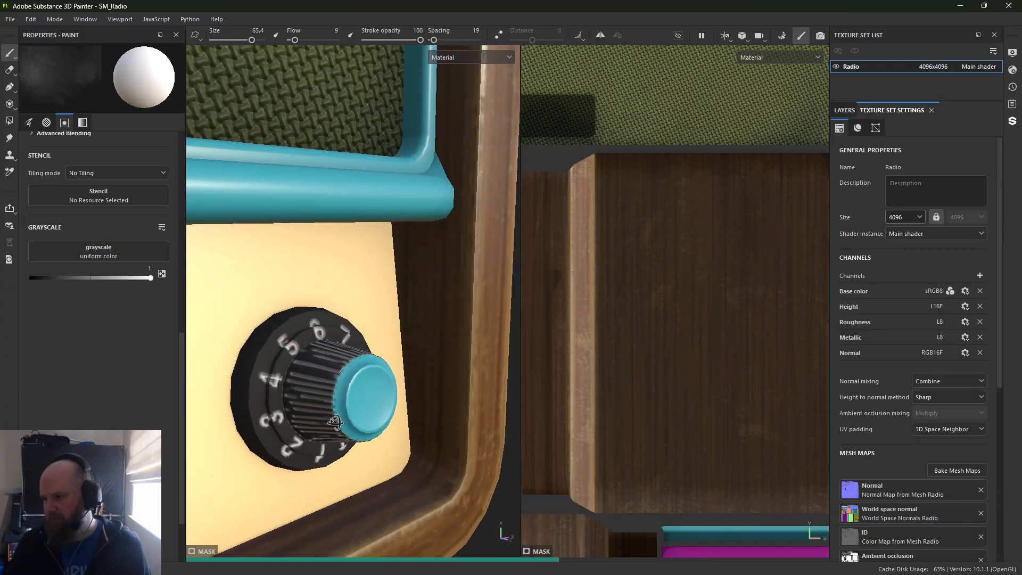
pyautogui.keyDown('alt'); pyautogui.moveTo(304, 313); pyautogui.dragTo(326, 192, button='middle'); pyautogui.keyUp('alt')
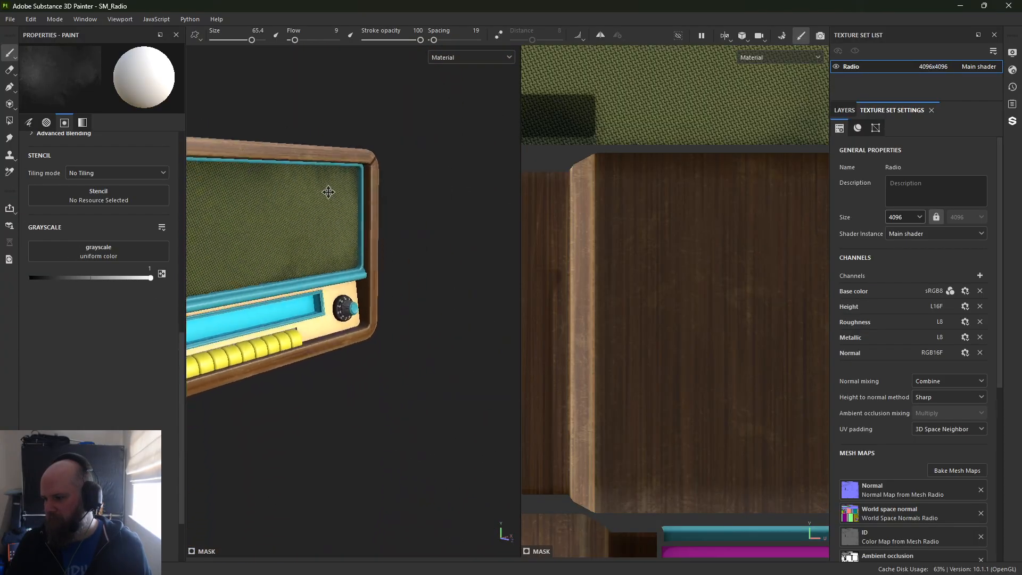
pyautogui.keyDown('alt'); pyautogui.moveTo(326, 192); pyautogui.dragTo(428, 429, button='right'); pyautogui.keyUp('alt')
pyautogui.keyDown('alt'); pyautogui.moveTo(427, 429); pyautogui.dragTo(383, 171, button='middle'); pyautogui.keyUp('alt')
pyautogui.keyDown('alt'); pyautogui.moveTo(384, 171); pyautogui.dragTo(270, 165); pyautogui.keyUp('alt')
pyautogui.keyDown('alt'); pyautogui.moveTo(270, 165); pyautogui.dragTo(319, 245, button='middle'); pyautogui.keyUp('alt')
pyautogui.keyDown('alt'); pyautogui.moveTo(319, 245); pyautogui.dragTo(452, 299, button='right'); pyautogui.keyUp('alt')
pyautogui.keyDown('alt'); pyautogui.moveTo(452, 298); pyautogui.dragTo(474, 399, button='middle'); pyautogui.keyUp('alt')
pyautogui.keyDown('alt'); pyautogui.moveTo(341, 331); pyautogui.dragTo(416, 331); pyautogui.keyUp('alt')
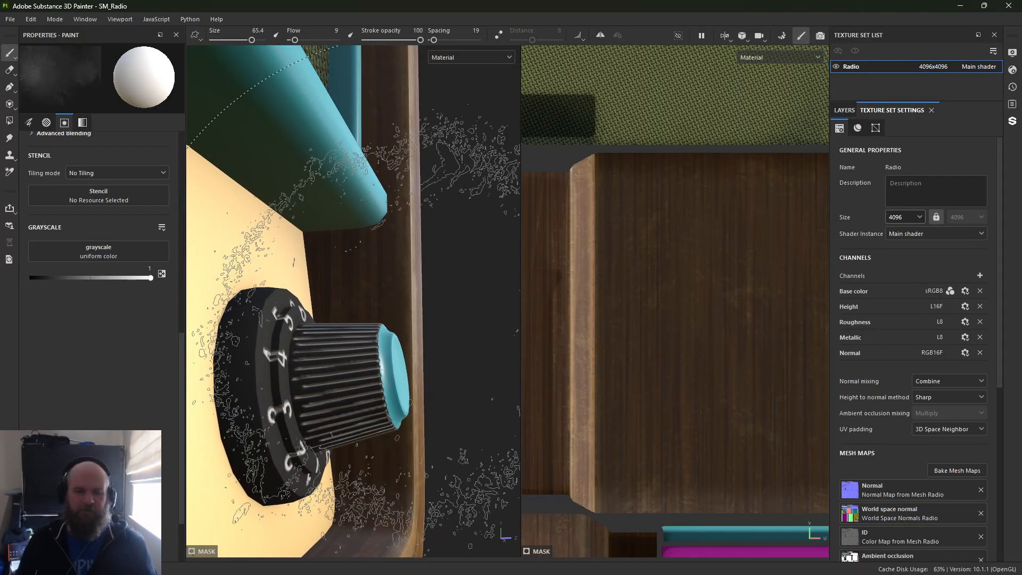
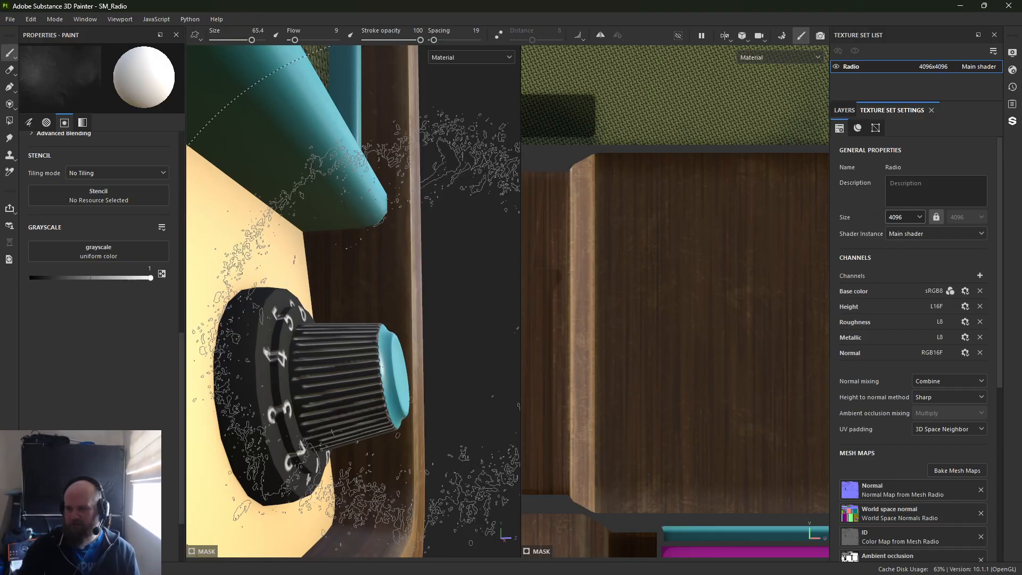
pyautogui.keyDown('alt'); pyautogui.moveTo(337, 309); pyautogui.dragTo(208, 331); pyautogui.keyUp('alt')
pyautogui.keyDown('alt'); pyautogui.moveTo(208, 332); pyautogui.dragTo(346, 312, button='middle'); pyautogui.keyUp('alt')
pyautogui.keyDown('alt'); pyautogui.moveTo(346, 312); pyautogui.dragTo(389, 325, button='right'); pyautogui.keyUp('alt')
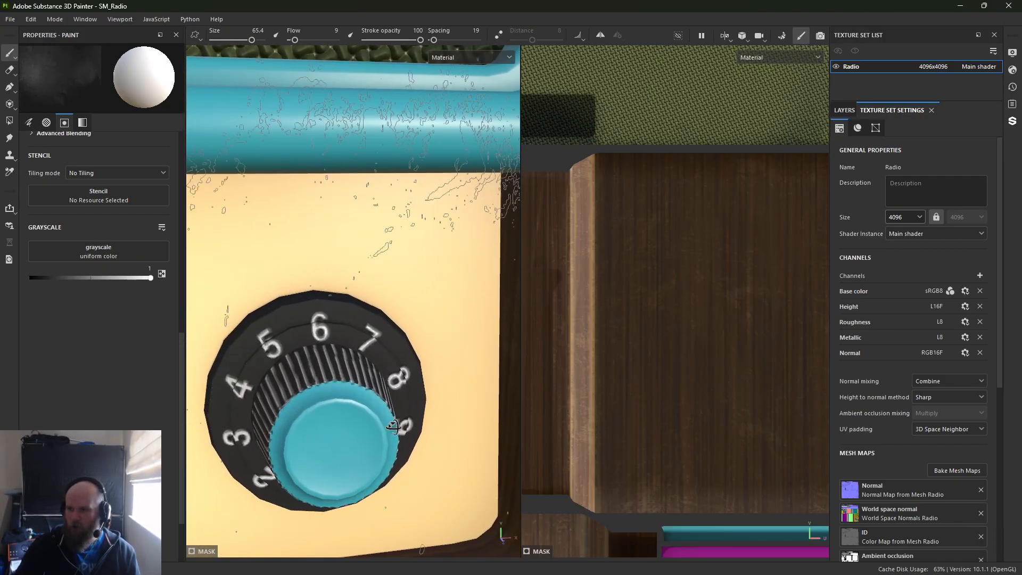
pyautogui.keyDown('alt'); pyautogui.moveTo(389, 325); pyautogui.dragTo(358, 298); pyautogui.keyUp('alt')
pyautogui.keyDown('alt'); pyautogui.moveTo(357, 330); pyautogui.dragTo(359, 290, button='middle'); pyautogui.keyUp('alt')
pyautogui.keyDown('alt'); pyautogui.moveTo(263, 450); pyautogui.dragTo(367, 456, button='right'); pyautogui.keyUp('alt')
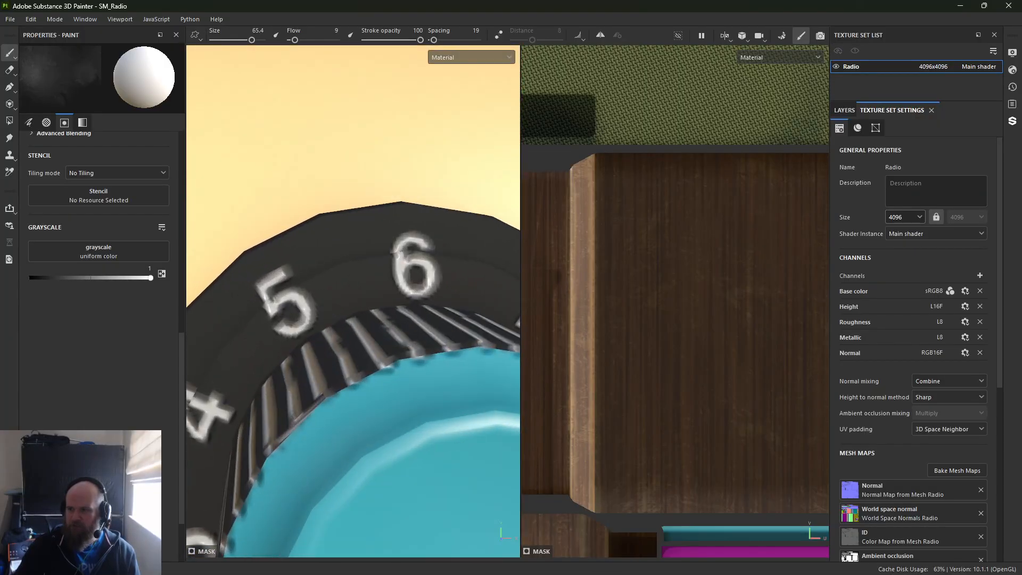
# Reduce the paint brush size to 1.02 while inspecting the dial's numbers up close
pyautogui.keyDown('alt'); pyautogui.moveTo(368, 455); pyautogui.dragTo(272, 494, button='middle'); pyautogui.keyUp('alt')
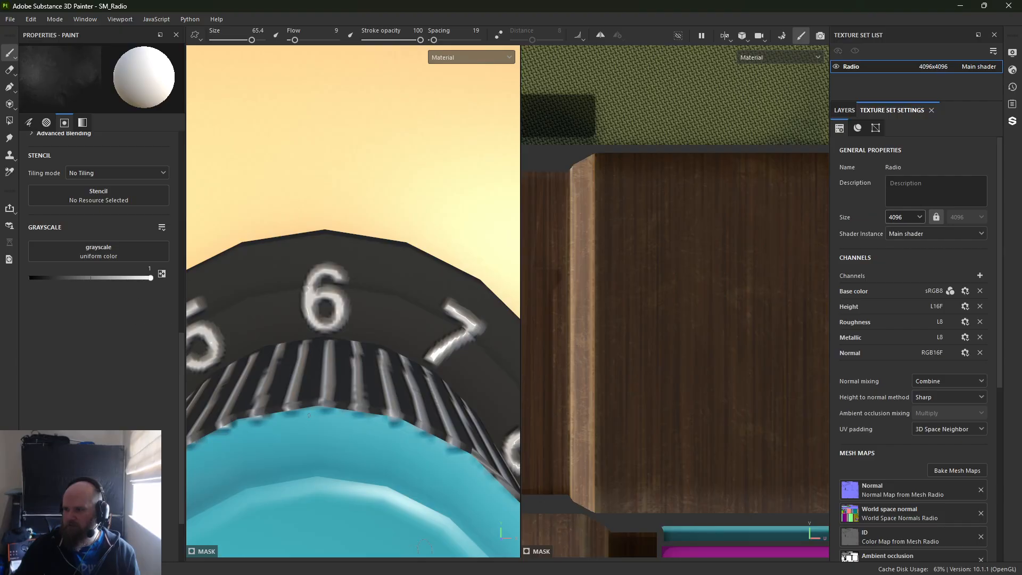
pyautogui.keyDown('ctrl'); pyautogui.moveTo(338, 249); pyautogui.dragTo(224, 250, button='right'); pyautogui.keyUp('ctrl')
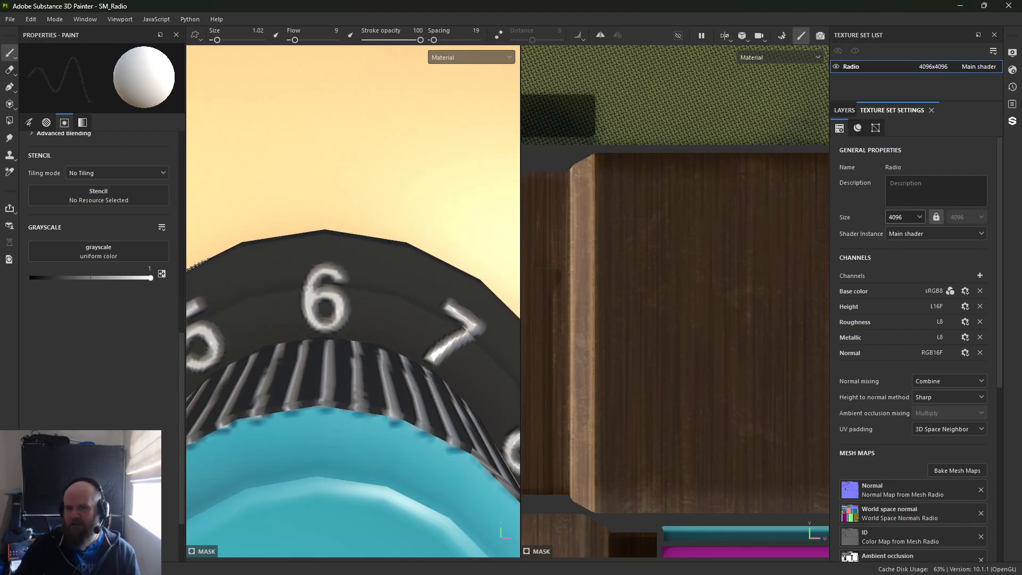
pyautogui.moveTo(308, 282)
pyautogui.keyDown('alt'); pyautogui.mouseDown()
pyautogui.moveTo(276, 384)
pyautogui.moveTo(269, 288)
pyautogui.moveTo(238, 445)
pyautogui.moveTo(359, 358)
pyautogui.moveTo(286, 278)
pyautogui.moveTo(299, 238)
pyautogui.mouseUp(); pyautogui.keyUp('alt')
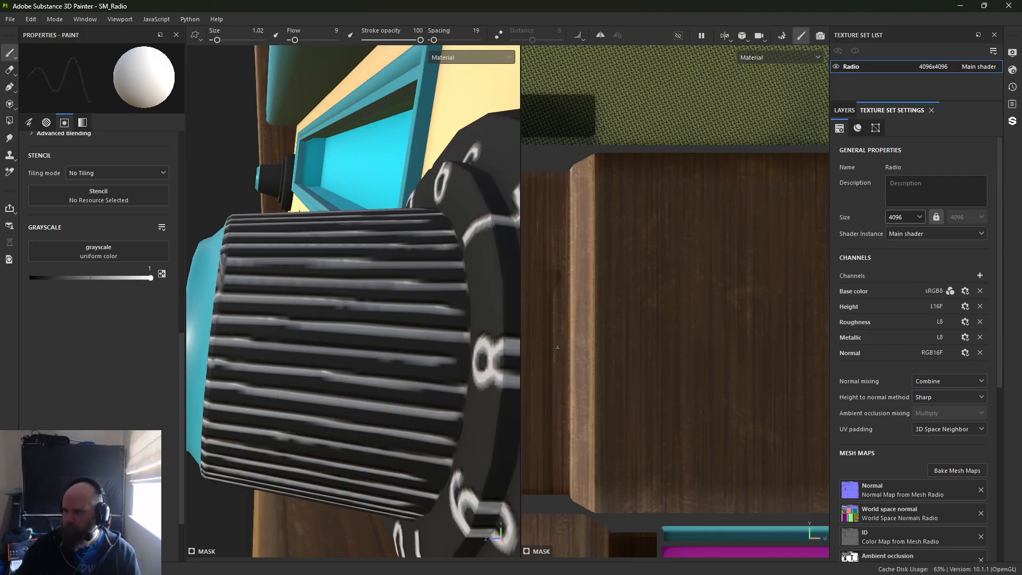
# Set the height of Fill layer 5 in the Dials folder to -0.5431 and its roughness to 0
pyautogui.keyDown('alt'); pyautogui.moveTo(426, 319); pyautogui.dragTo(589, 347); pyautogui.keyUp('alt')
pyautogui.keyDown('alt'); pyautogui.moveTo(373, 298); pyautogui.dragTo(242, 229, button='right'); pyautogui.keyUp('alt')
pyautogui.keyDown('alt'); pyautogui.moveTo(373, 250); pyautogui.dragTo(607, 262, button='middle'); pyautogui.keyUp('alt')
pyautogui.keyDown('alt'); pyautogui.moveTo(373, 256); pyautogui.dragTo(110, 122, button='right'); pyautogui.keyUp('alt')
pyautogui.keyDown('alt'); pyautogui.moveTo(347, 298); pyautogui.dragTo(321, 241, button='right'); pyautogui.keyUp('alt')
pyautogui.keyDown('alt'); pyautogui.moveTo(321, 241); pyautogui.dragTo(416, 206, button='middle'); pyautogui.keyUp('alt')
pyautogui.keyDown('alt'); pyautogui.moveTo(416, 205); pyautogui.dragTo(473, 314, button='right'); pyautogui.keyUp('alt')
pyautogui.click(845, 110)
pyautogui.click(859, 303)
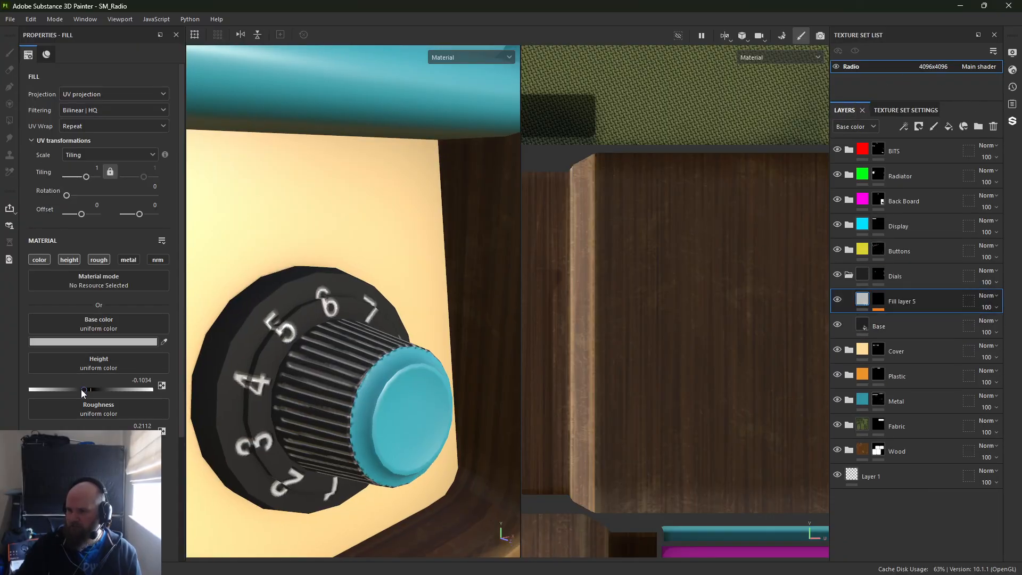
pyautogui.moveTo(83, 390); pyautogui.dragTo(56, 393)
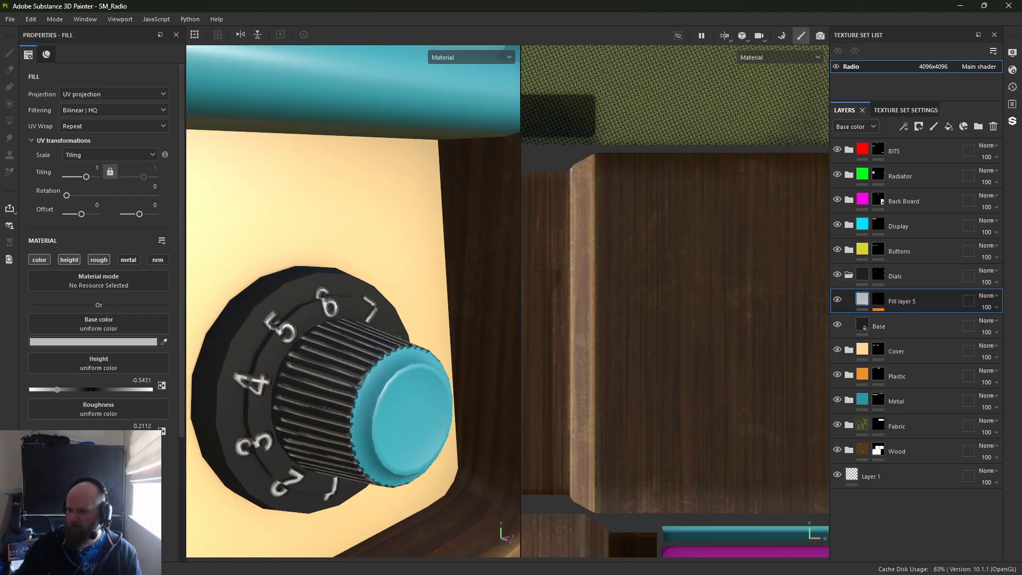
pyautogui.moveTo(55, 436); pyautogui.dragTo(28, 436)
# Examine the engraved numbers and knob ridges on the dial from the front, the sides and close up
pyautogui.keyDown('alt'); pyautogui.moveTo(321, 420); pyautogui.dragTo(418, 422); pyautogui.keyUp('alt')
pyautogui.keyDown('alt'); pyautogui.moveTo(419, 422); pyautogui.dragTo(226, 292, button='right'); pyautogui.keyUp('alt')
pyautogui.keyDown('alt'); pyautogui.moveTo(247, 346); pyautogui.dragTo(213, 133, button='right'); pyautogui.keyUp('alt')
pyautogui.keyDown('alt'); pyautogui.moveTo(314, 229); pyautogui.dragTo(382, 227); pyautogui.keyUp('alt')
pyautogui.keyDown('alt'); pyautogui.moveTo(381, 227); pyautogui.dragTo(457, 207, button='middle'); pyautogui.keyUp('alt')
pyautogui.keyDown('alt'); pyautogui.moveTo(382, 294); pyautogui.dragTo(684, 570, button='right'); pyautogui.keyUp('alt')
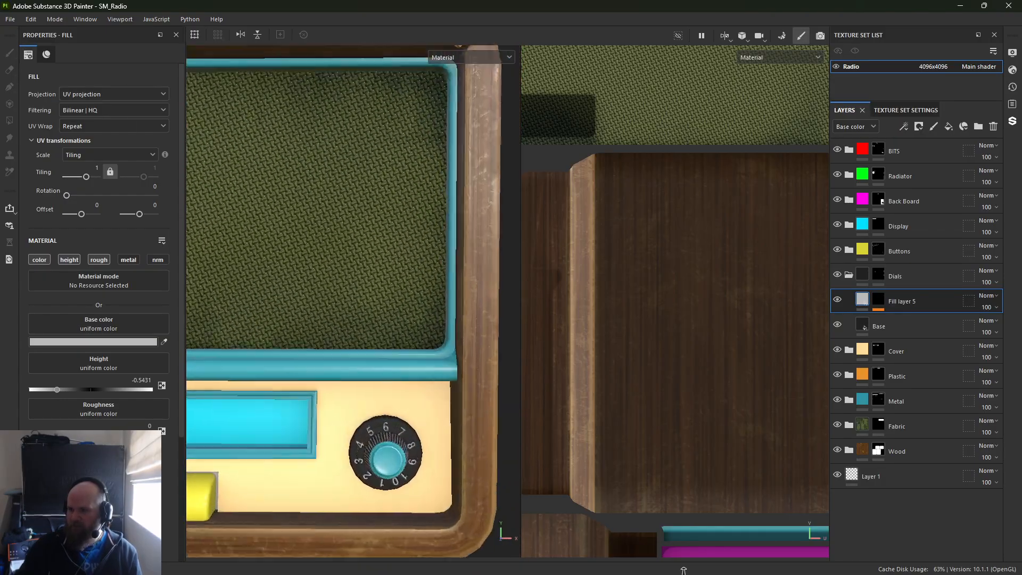
pyautogui.keyDown('alt'); pyautogui.moveTo(400, 303); pyautogui.dragTo(346, 96, button='middle'); pyautogui.keyUp('alt')
pyautogui.keyDown('alt'); pyautogui.moveTo(346, 96); pyautogui.dragTo(501, 220, button='right'); pyautogui.keyUp('alt')
pyautogui.keyDown('alt'); pyautogui.moveTo(341, 176); pyautogui.dragTo(247, 153); pyautogui.keyUp('alt')
pyautogui.keyDown('alt'); pyautogui.moveTo(247, 152); pyautogui.dragTo(559, 343, button='right'); pyautogui.keyUp('alt')
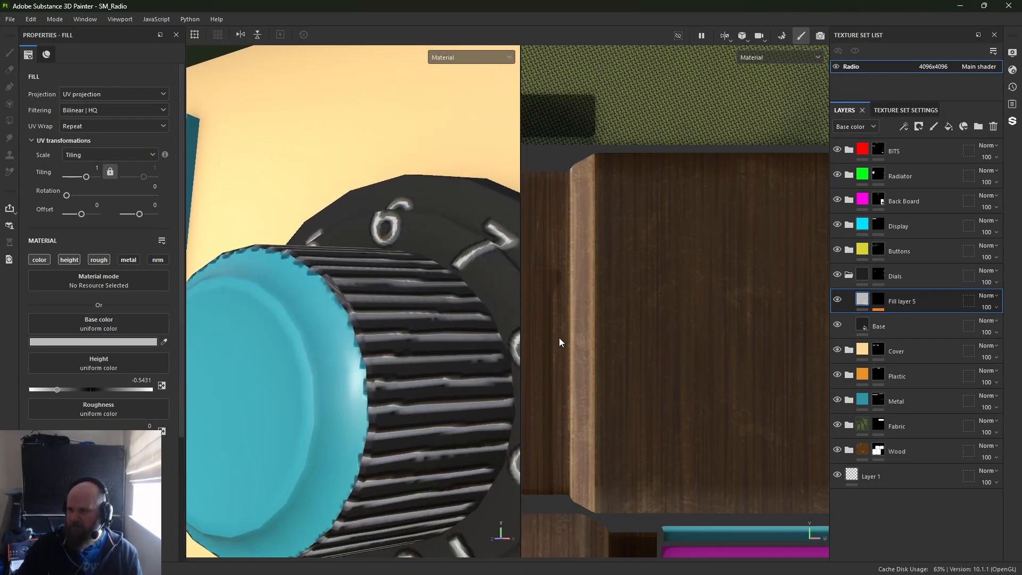
pyautogui.keyDown('alt'); pyautogui.moveTo(341, 240); pyautogui.dragTo(442, 260); pyautogui.keyUp('alt')
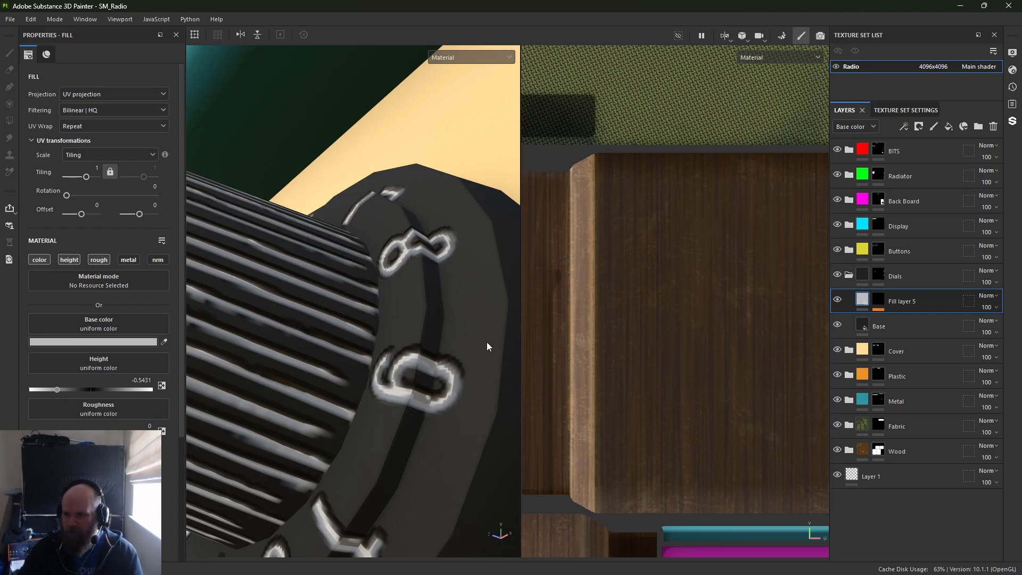
# Examine the whole radio from several angles, comparing the dial with the wood casing, fabric and front cover
pyautogui.keyDown('alt'); pyautogui.moveTo(444, 335); pyautogui.dragTo(123, 31, button='right'); pyautogui.keyUp('alt')
pyautogui.keyDown('alt'); pyautogui.moveTo(230, 114); pyautogui.dragTo(436, 229); pyautogui.keyUp('alt')
pyautogui.keyDown('alt'); pyautogui.moveTo(436, 235); pyautogui.dragTo(234, 120, button='right'); pyautogui.keyUp('alt')
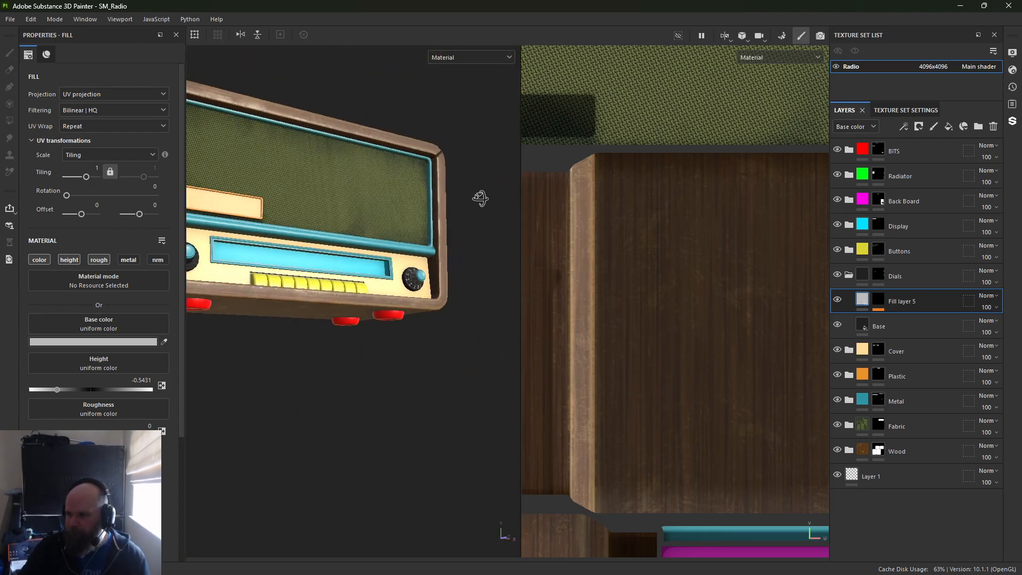
pyautogui.keyDown('alt'); pyautogui.moveTo(479, 199); pyautogui.dragTo(342, 235); pyautogui.keyUp('alt')
pyautogui.keyDown('alt'); pyautogui.moveTo(342, 235); pyautogui.dragTo(534, 302, button='right'); pyautogui.keyUp('alt')
pyautogui.keyDown('alt'); pyautogui.moveTo(385, 256); pyautogui.dragTo(507, 284); pyautogui.keyUp('alt')
pyautogui.keyDown('alt'); pyautogui.moveTo(312, 244); pyautogui.dragTo(330, 388, button='middle'); pyautogui.keyUp('alt')
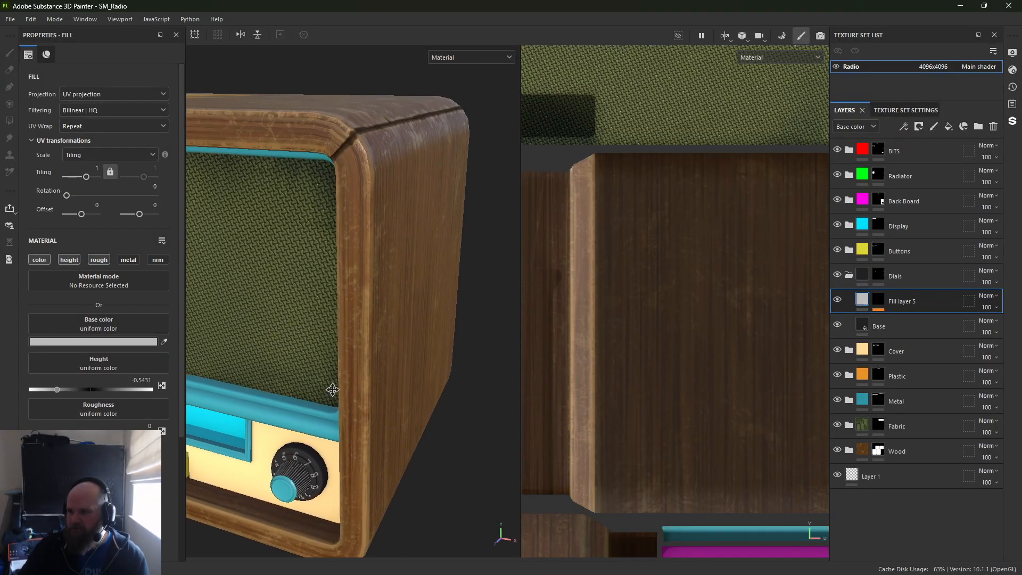
pyautogui.keyDown('alt'); pyautogui.moveTo(331, 388); pyautogui.dragTo(301, 264, button='right'); pyautogui.keyUp('alt')
pyautogui.moveTo(293, 256)
pyautogui.keyDown('alt'); pyautogui.mouseDown()
pyautogui.moveTo(332, 265)
pyautogui.moveTo(242, 267)
pyautogui.moveTo(330, 250)
pyautogui.moveTo(297, 171)
pyautogui.moveTo(316, 231)
pyautogui.moveTo(305, 262)
pyautogui.mouseUp(); pyautogui.keyUp('alt')
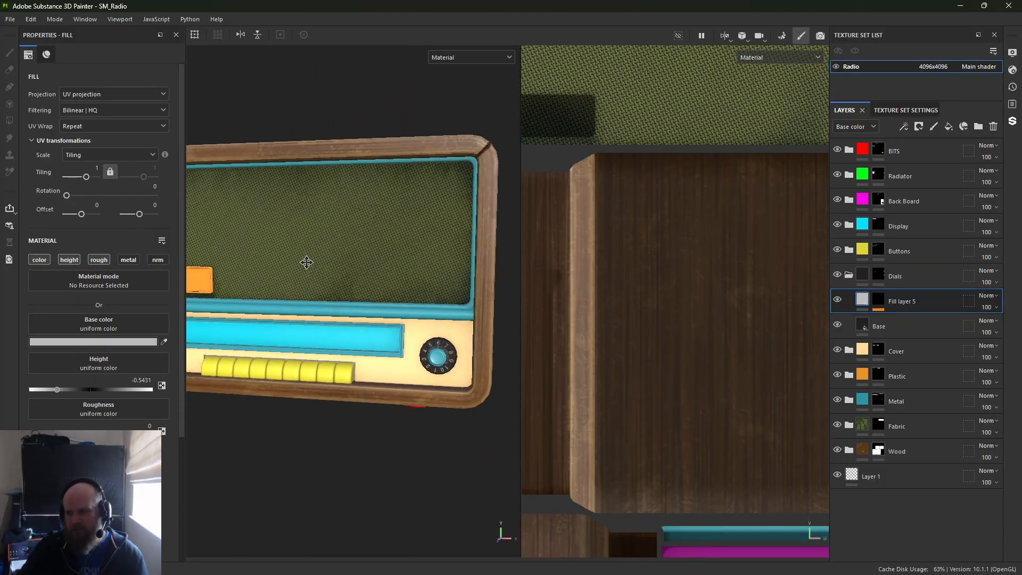
pyautogui.keyDown('alt'); pyautogui.moveTo(306, 262); pyautogui.dragTo(438, 434, button='right'); pyautogui.keyUp('alt')
pyautogui.keyDown('alt'); pyautogui.moveTo(439, 434); pyautogui.dragTo(296, 356, button='middle'); pyautogui.keyUp('alt')
pyautogui.keyDown('alt'); pyautogui.moveTo(296, 355); pyautogui.dragTo(375, 369, button='right'); pyautogui.keyUp('alt')
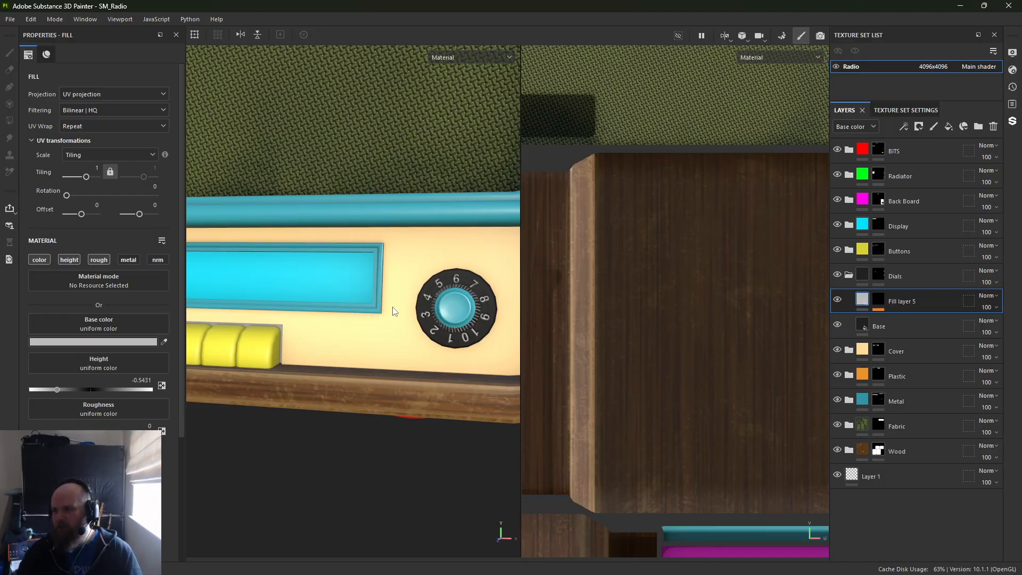
# Lighten the base colour of the Cover folder's Base layer to the pale cream FEE5B6
pyautogui.click(850, 350)
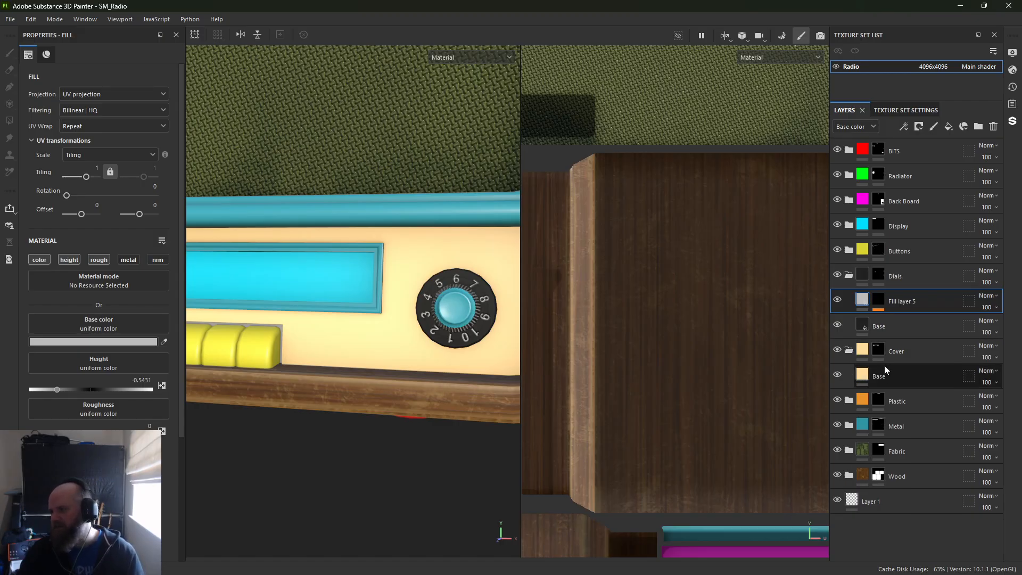
pyautogui.click(900, 376)
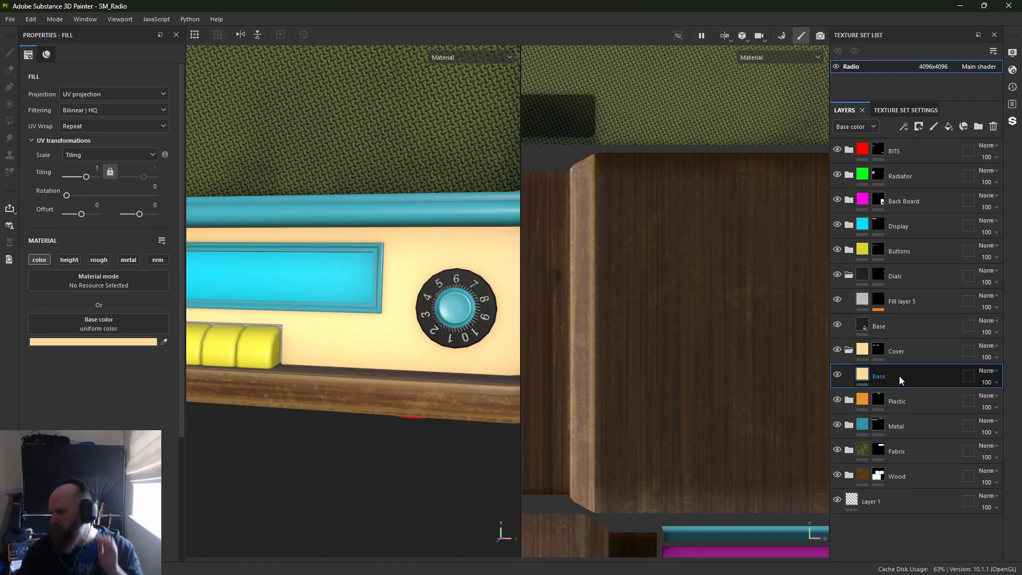
pyautogui.click(84, 343)
pyautogui.click(251, 91)
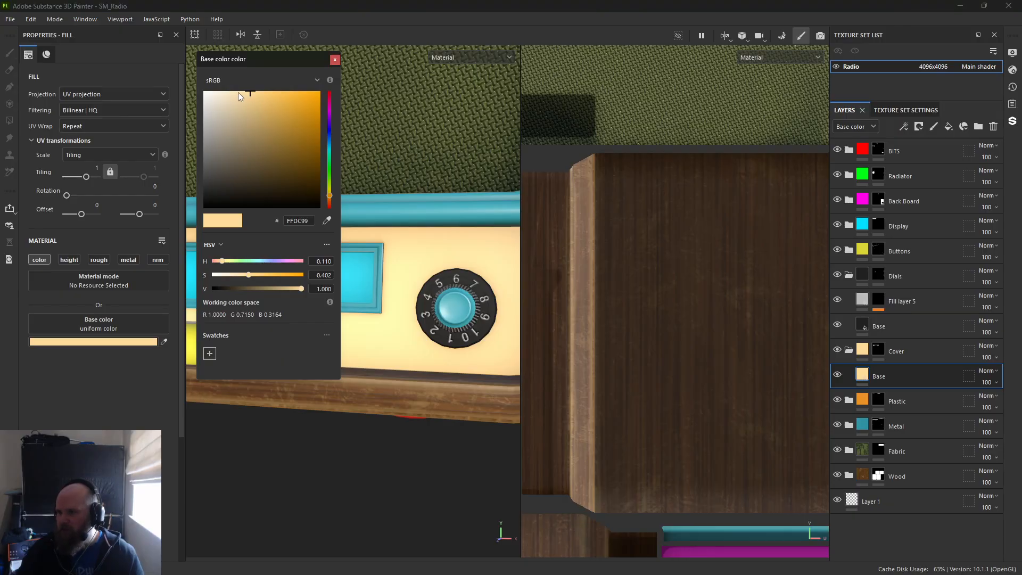
pyautogui.click(237, 92)
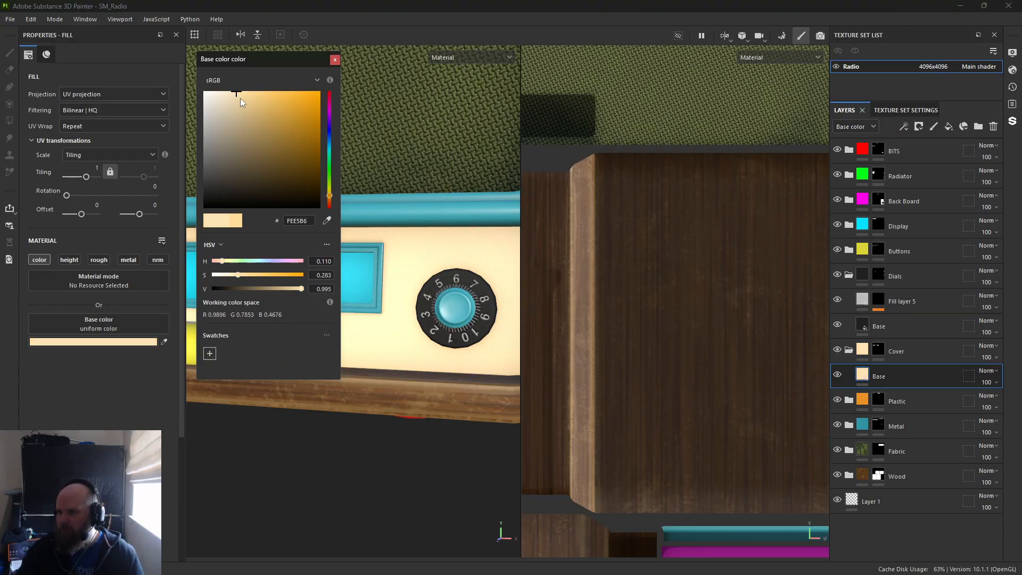
pyautogui.click(335, 60)
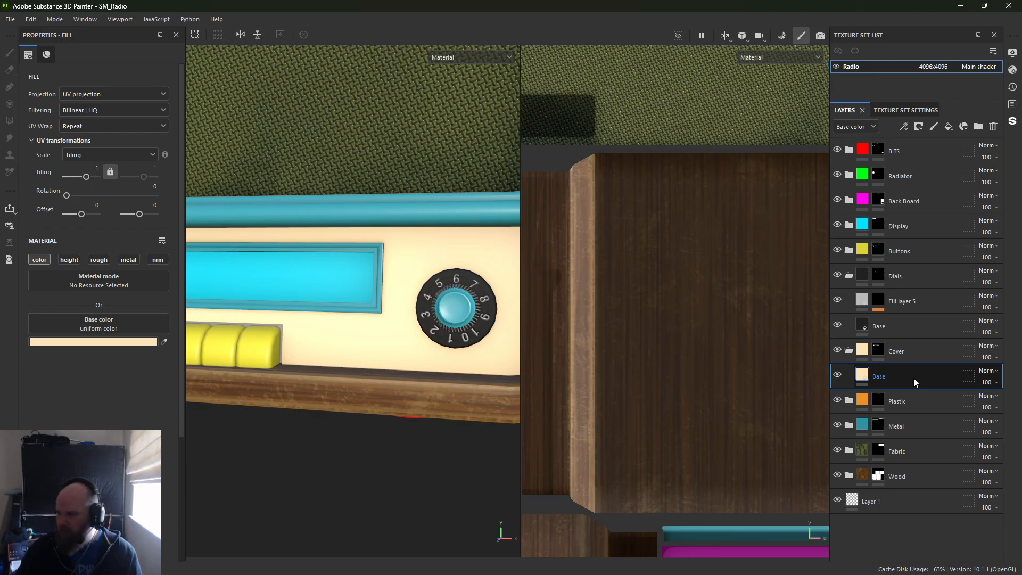
# Duplicate the Cover folder's Base layer and rename the upper copy Grim
pyautogui.hotkey('ctrl', 'd')
pyautogui.doubleClick(876, 377)
pyautogui.write('G')
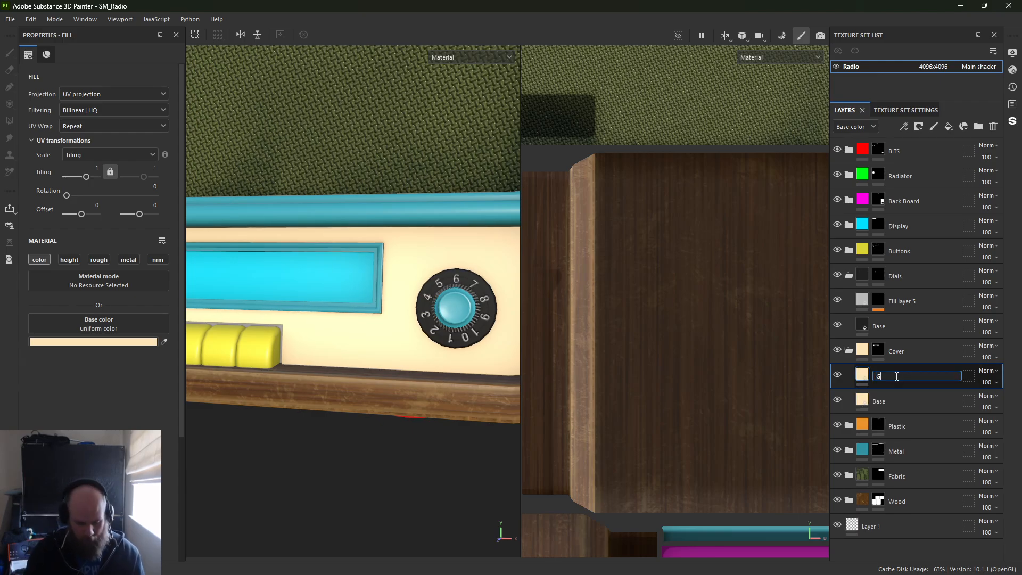
pyautogui.write('rim')
pyautogui.press('Return')
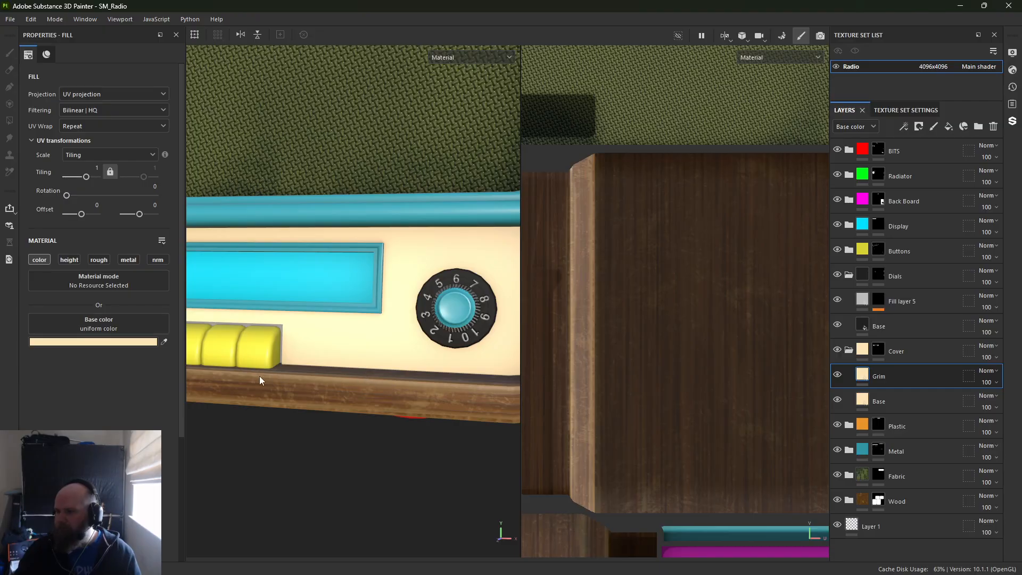
# Change the Grim layer's base colour to a dark, muted brown
pyautogui.click(128, 345)
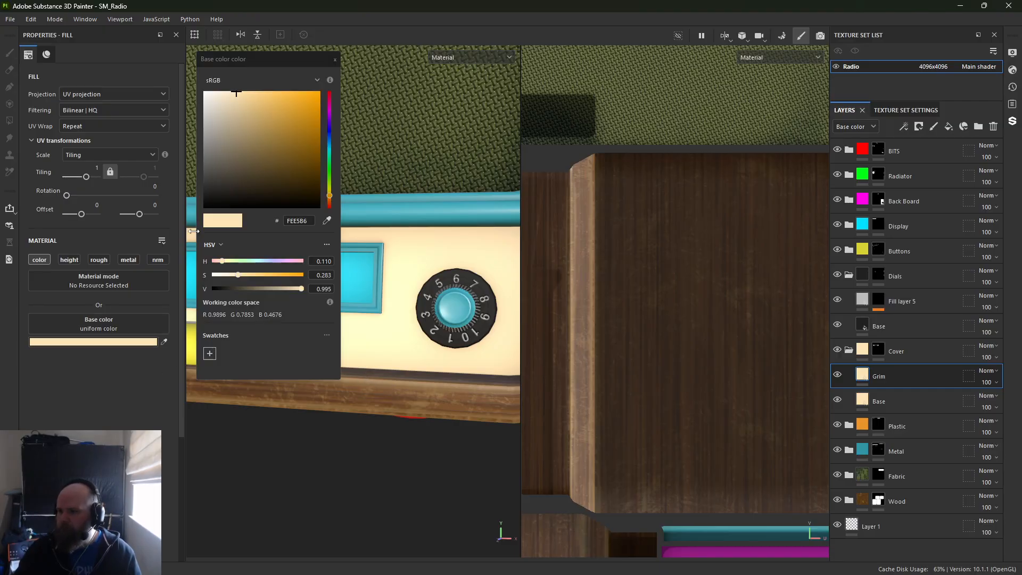
pyautogui.click(258, 137)
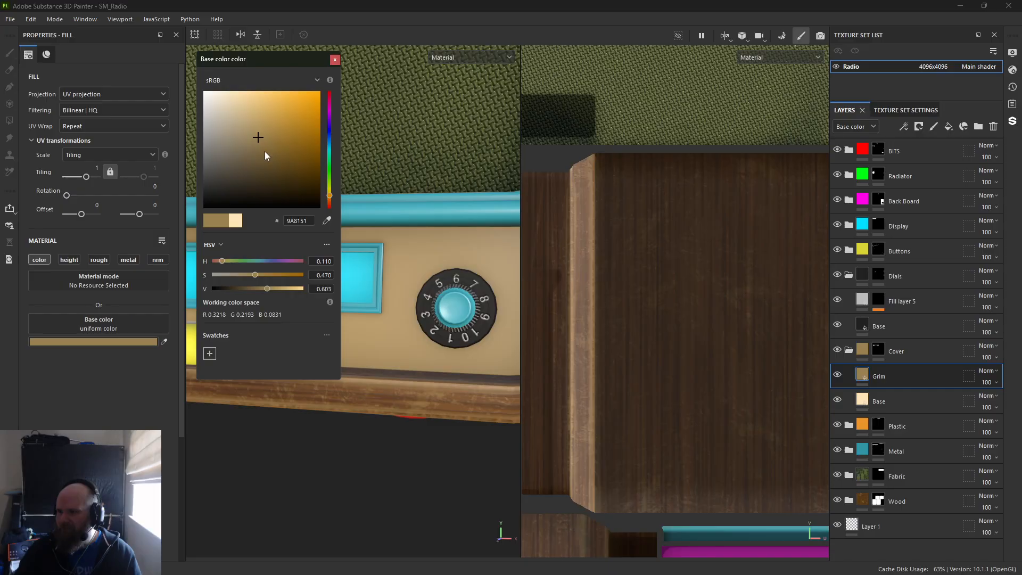
pyautogui.click(267, 154)
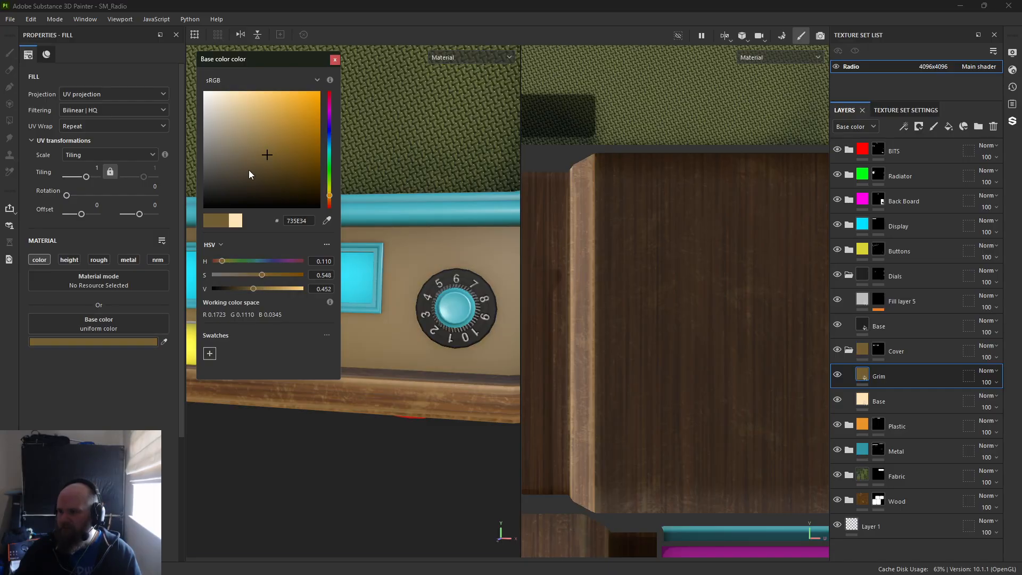
pyautogui.click(249, 170)
pyautogui.click(334, 61)
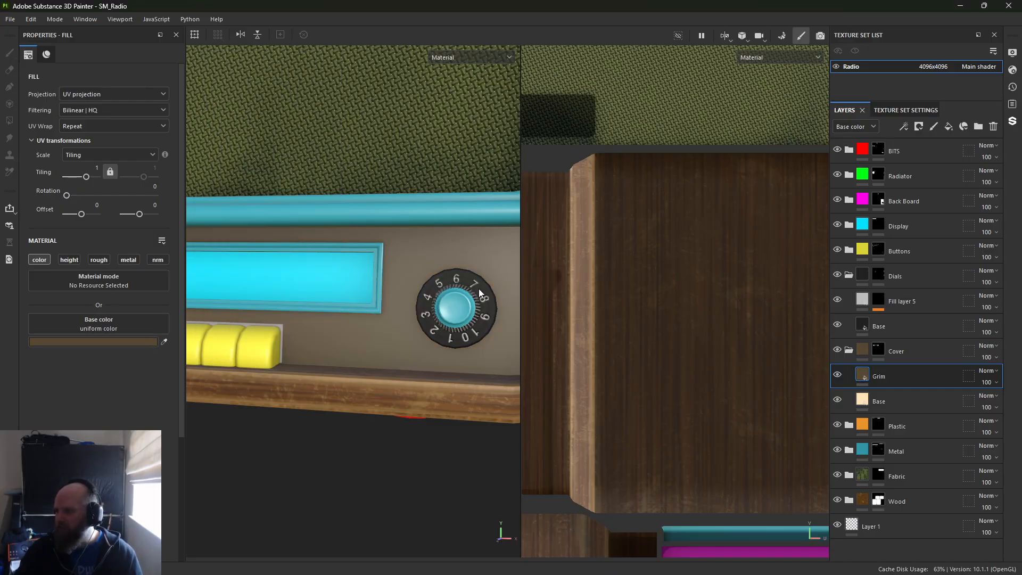
# Add a black mask to the Grim layer and drive it with an Ambient Occlusion generator
pyautogui.rightClick(865, 373)
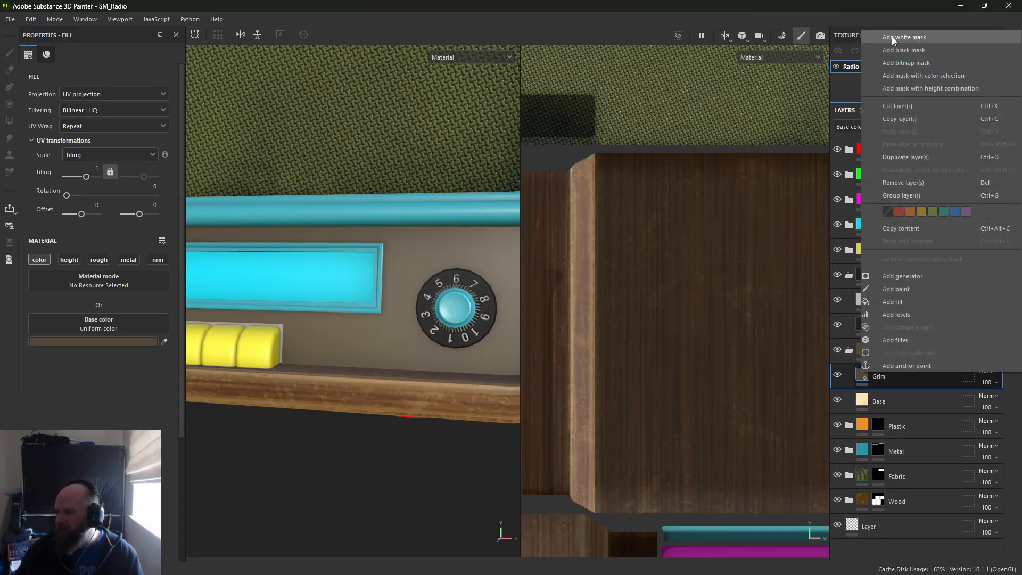
pyautogui.click(904, 50)
pyautogui.rightClick(878, 375)
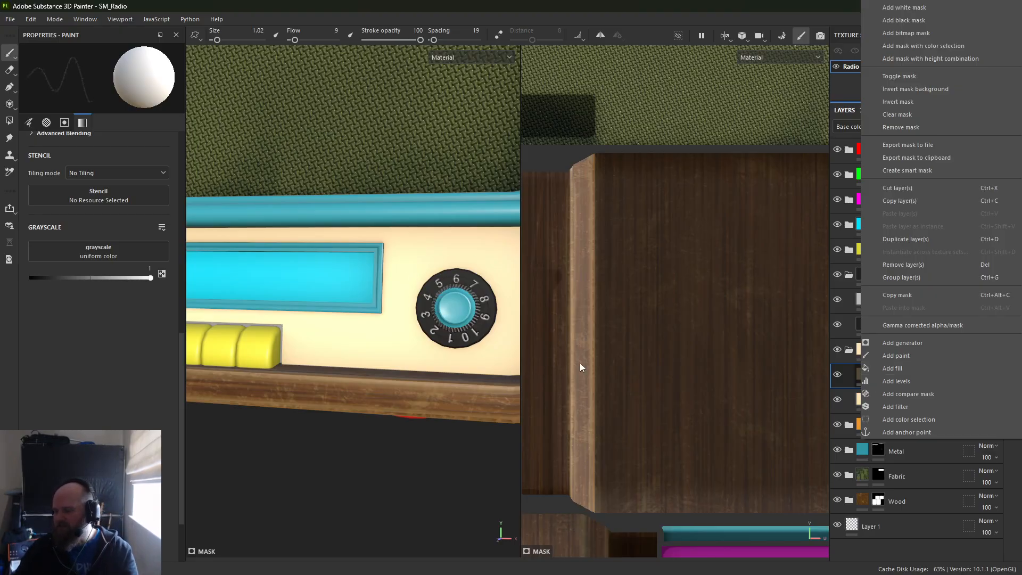
pyautogui.click(894, 343)
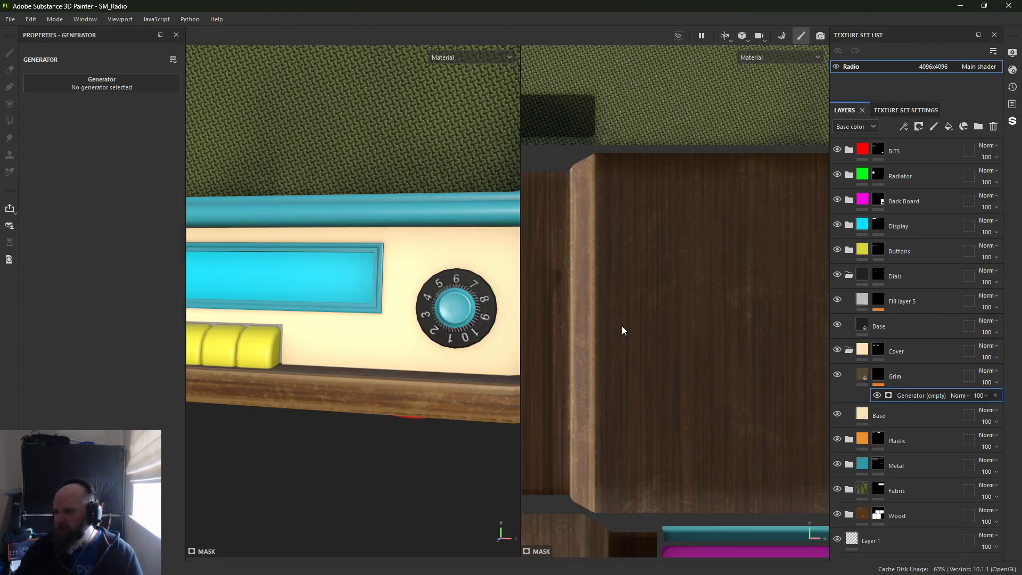
pyautogui.click(112, 90)
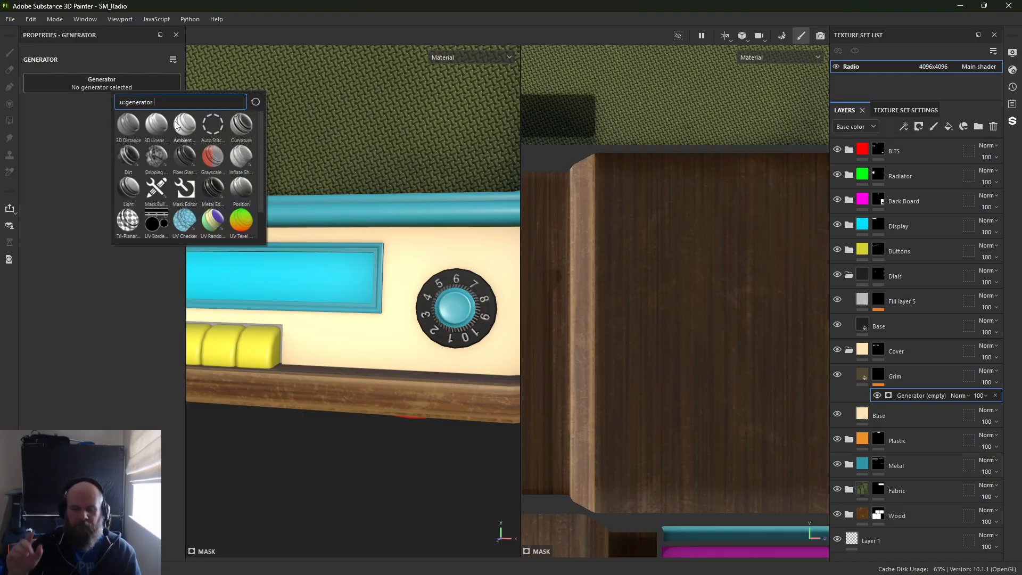
pyautogui.moveTo(176, 125)
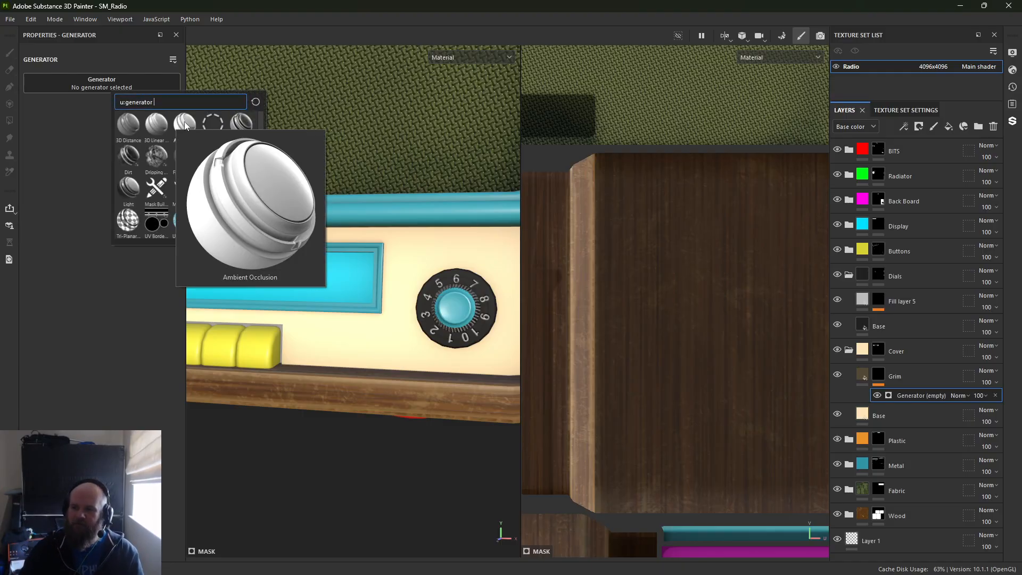
pyautogui.click(191, 123)
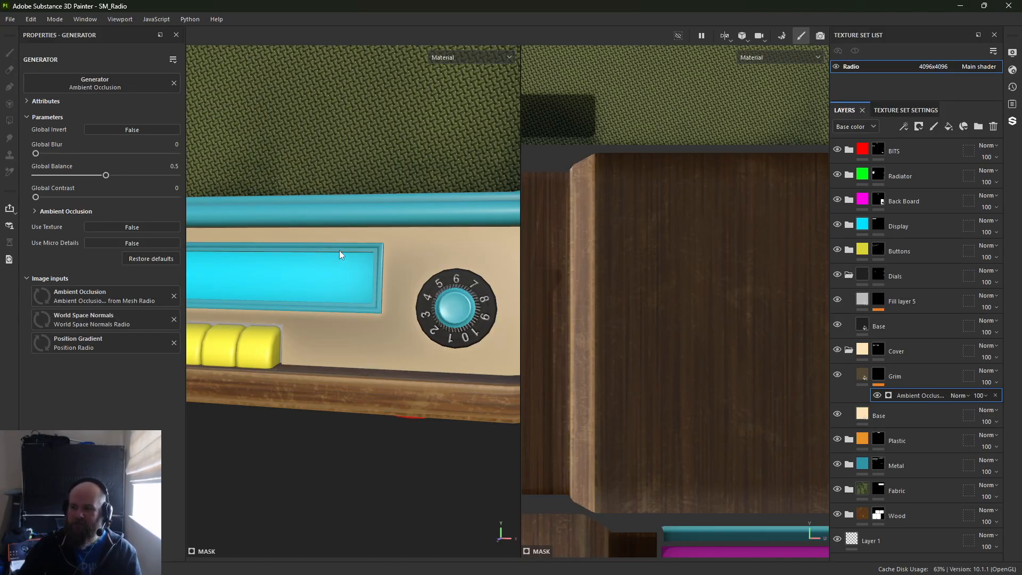
# Switch the viewport to show only the 3D view and check the grime shading on the cover around the dial
pyautogui.keyDown('alt'); pyautogui.moveTo(344, 284); pyautogui.dragTo(160, 283, button='middle'); pyautogui.keyUp('alt')
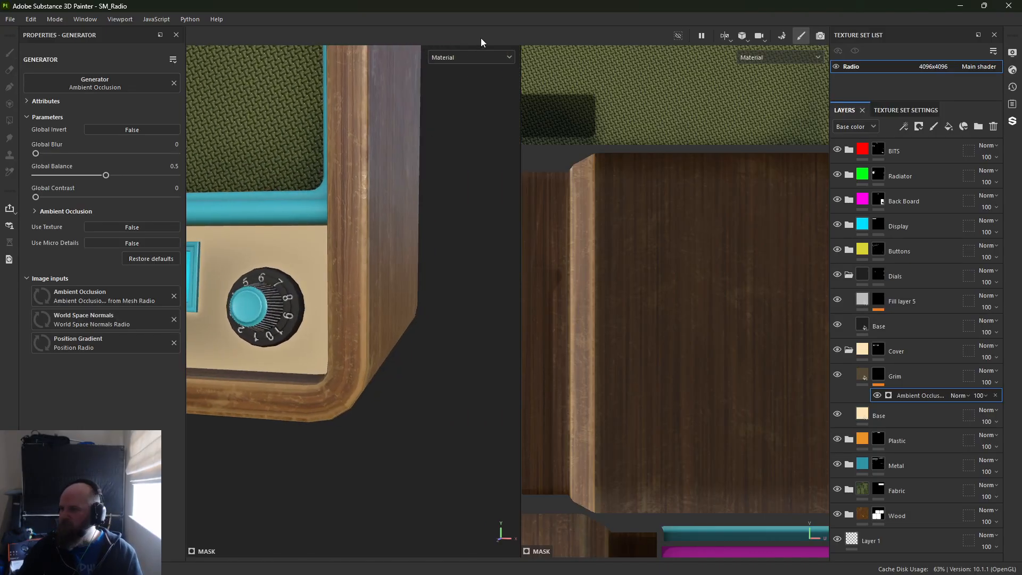
pyautogui.click(725, 36)
pyautogui.click(749, 65)
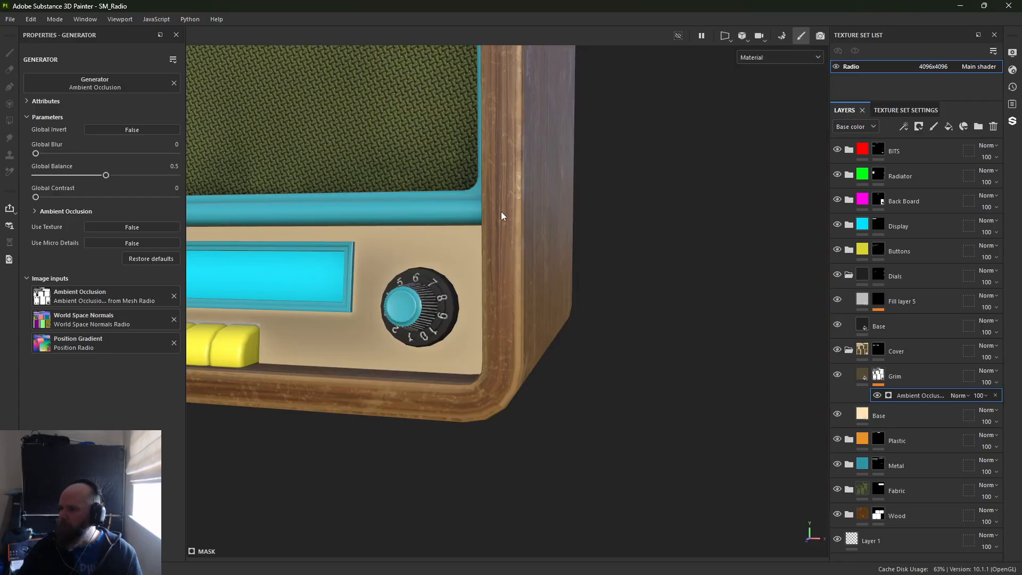
pyautogui.keyDown('alt'); pyautogui.moveTo(304, 206); pyautogui.dragTo(448, 223); pyautogui.keyUp('alt')
pyautogui.keyDown('alt'); pyautogui.moveTo(532, 298); pyautogui.dragTo(628, 341, button='right'); pyautogui.keyUp('alt')
pyautogui.keyDown('alt'); pyautogui.moveTo(379, 338); pyautogui.dragTo(443, 322, button='middle'); pyautogui.keyUp('alt')
pyautogui.keyDown('alt'); pyautogui.moveTo(444, 322); pyautogui.dragTo(438, 216); pyautogui.keyUp('alt')
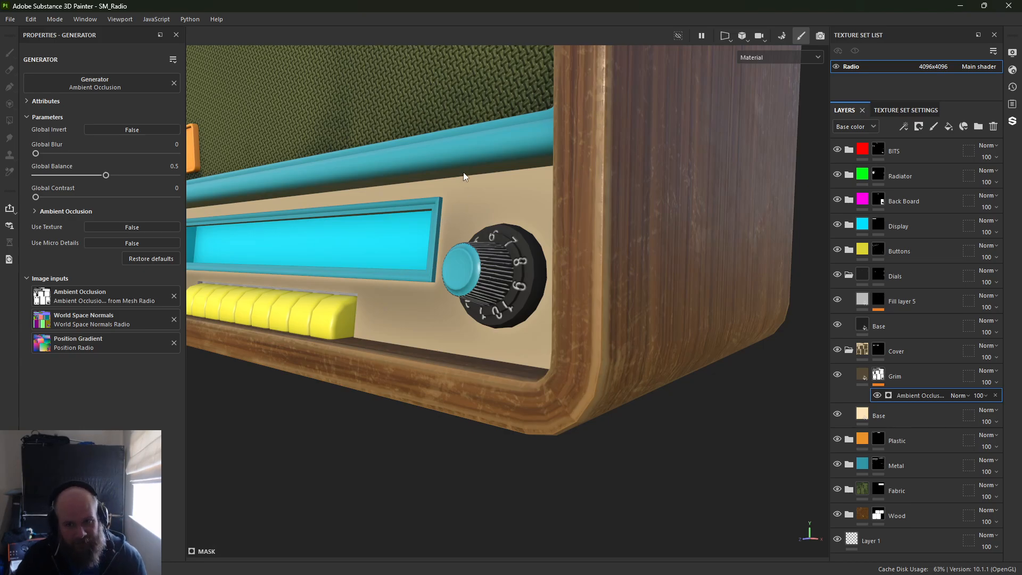
pyautogui.keyDown('alt'); pyautogui.moveTo(463, 174); pyautogui.dragTo(578, 245); pyautogui.keyUp('alt')
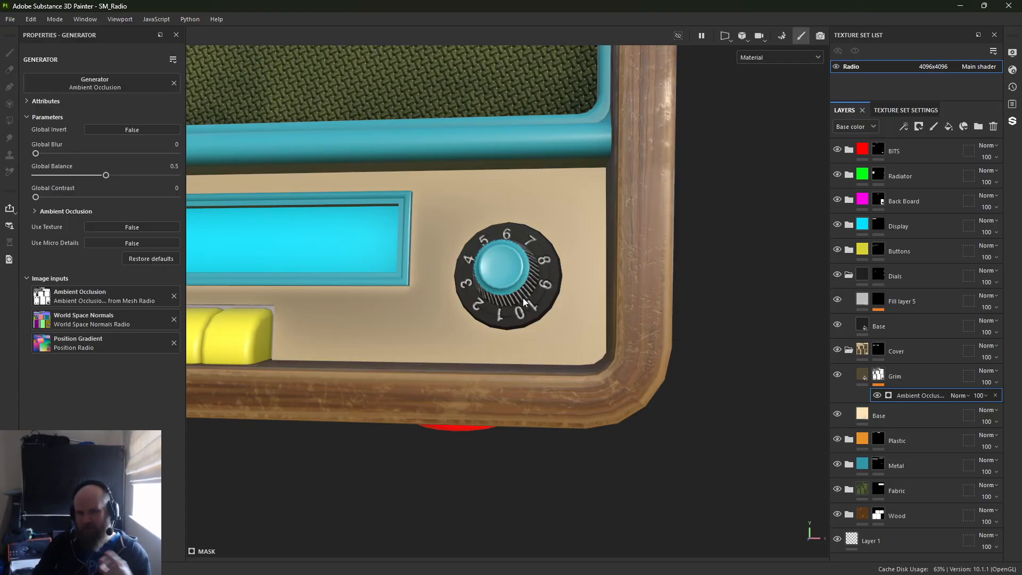
# Open the resource choices for the generator's Ambient Occlusion image input and check the baked map
pyautogui.click(49, 300)
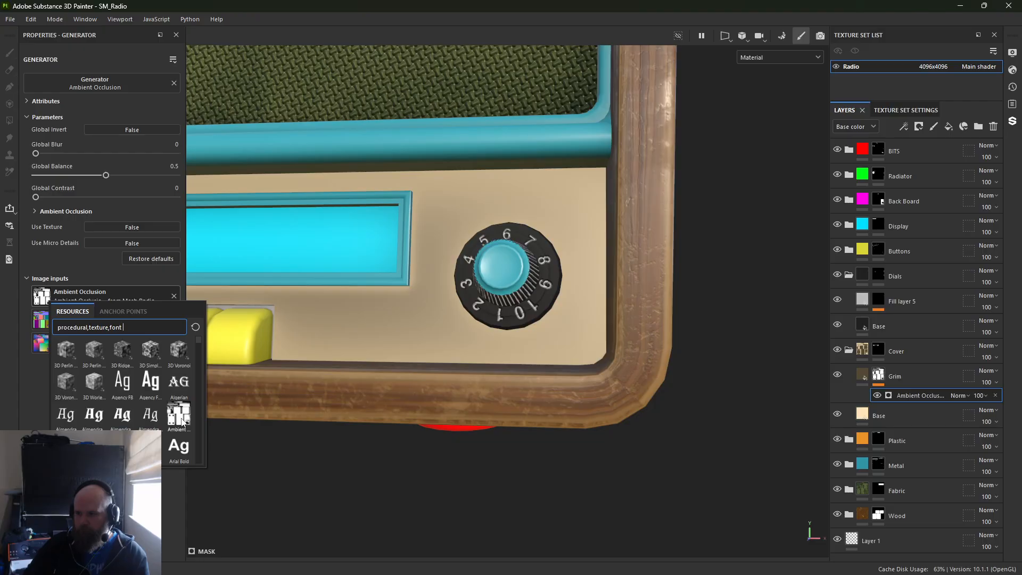
pyautogui.moveTo(181, 422)
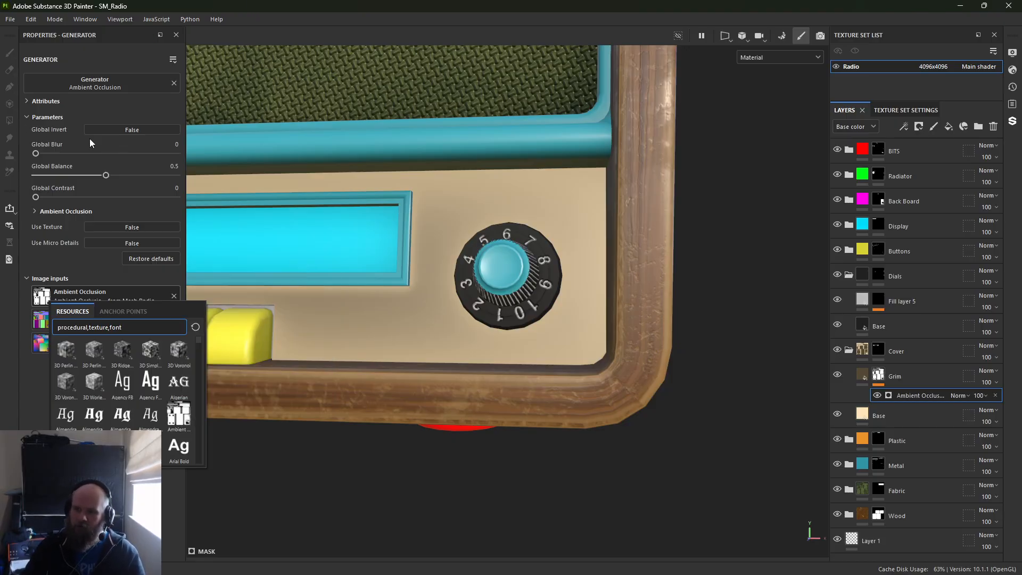
# Turn on Global Invert for the Grim mask's Ambient Occlusion generator so the grime covers the occluded areas of the cover
pyautogui.click(83, 118)
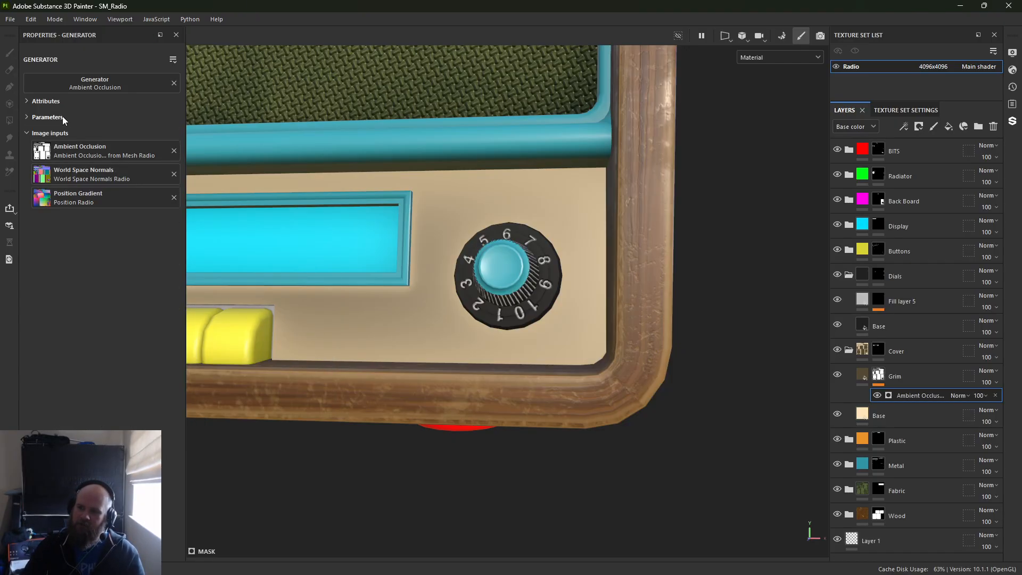
pyautogui.click(48, 118)
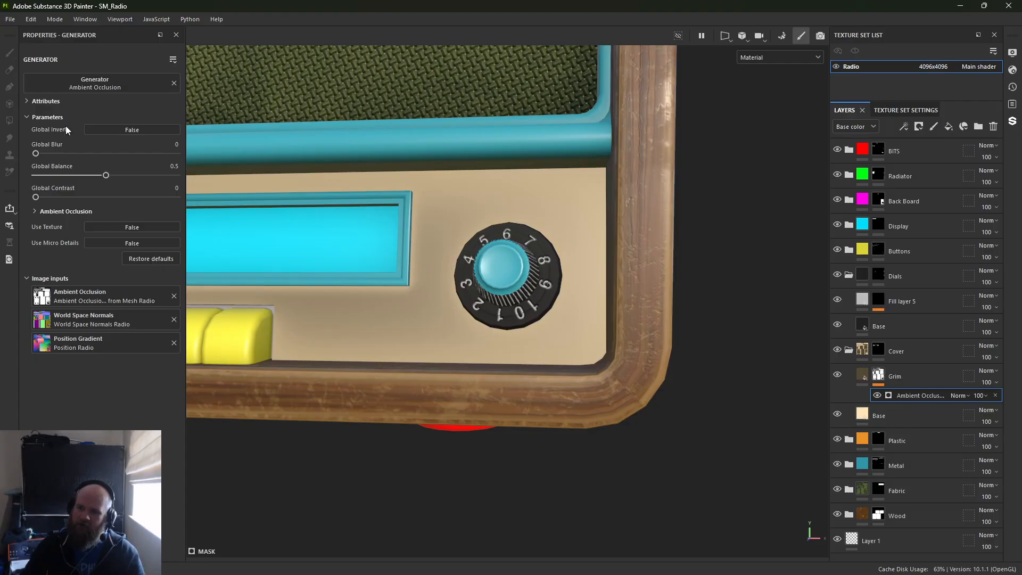
pyautogui.click(122, 132)
pyautogui.scroll(-5, 544, 226)
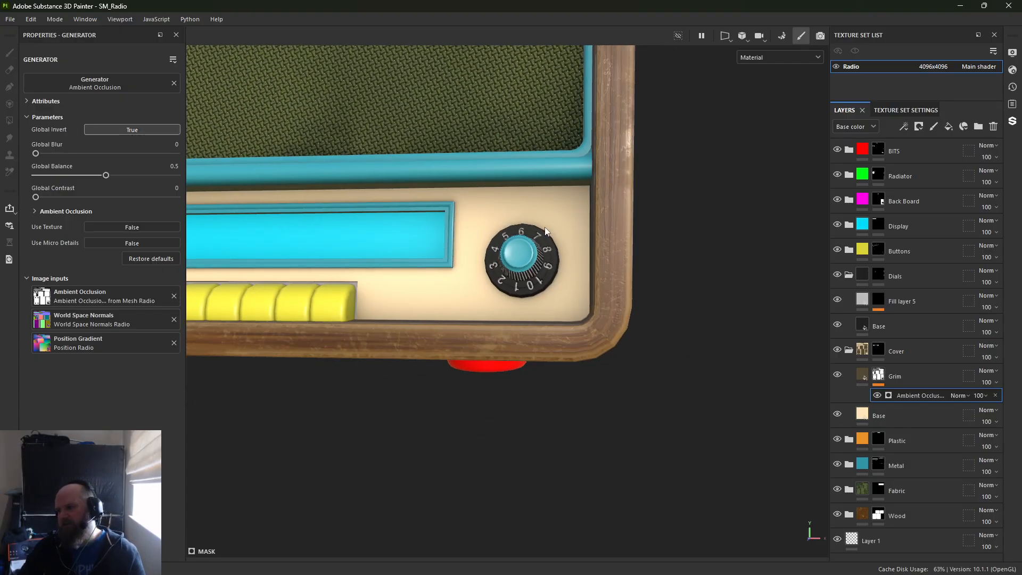
pyautogui.keyDown('alt'); pyautogui.moveTo(384, 240); pyautogui.dragTo(588, 249, button='middle'); pyautogui.keyUp('alt')
pyautogui.keyDown('alt'); pyautogui.moveTo(588, 250); pyautogui.dragTo(687, 277); pyautogui.keyUp('alt')
pyautogui.keyDown('alt'); pyautogui.moveTo(687, 277); pyautogui.dragTo(769, 333, button='right'); pyautogui.keyUp('alt')
pyautogui.keyDown('alt'); pyautogui.moveTo(769, 334); pyautogui.dragTo(466, 283); pyautogui.keyUp('alt')
pyautogui.keyDown('alt'); pyautogui.moveTo(465, 283); pyautogui.dragTo(810, 336, button='right'); pyautogui.keyUp('alt')
# Enable the roughness channel on the Grim layer and set its roughness to 1
pyautogui.click(864, 377)
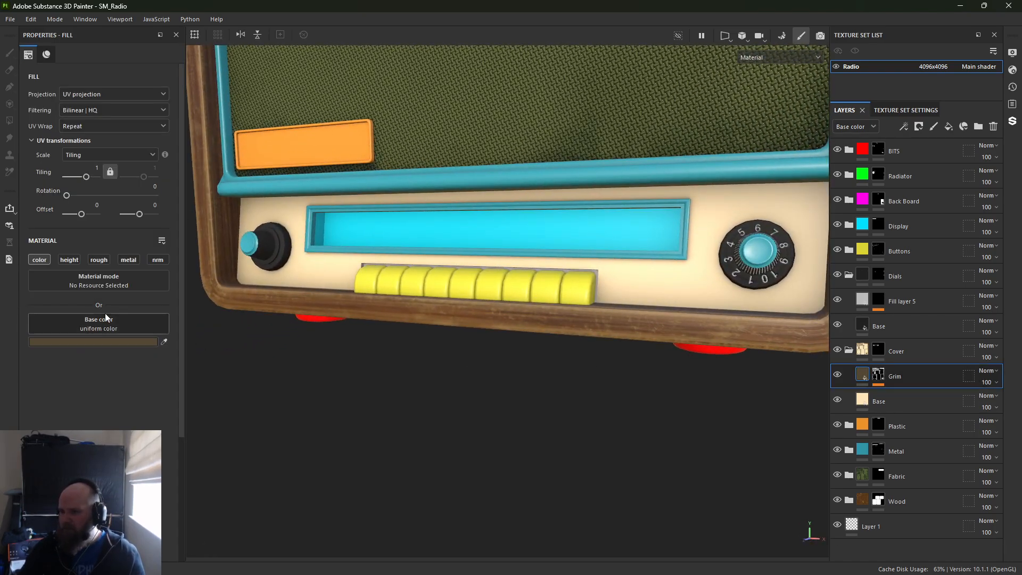
pyautogui.click(99, 260)
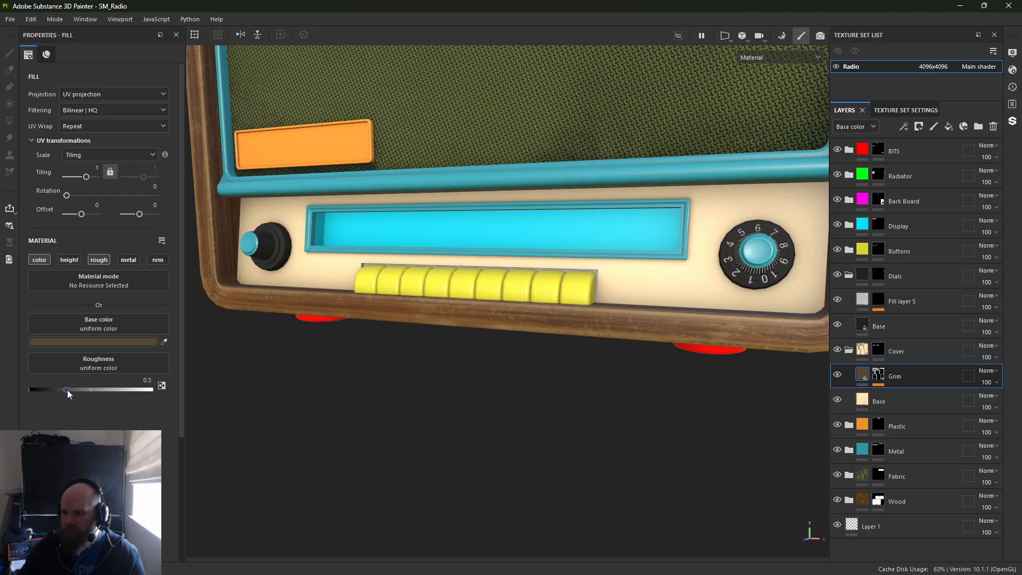
pyautogui.moveTo(67, 390); pyautogui.dragTo(167, 392)
pyautogui.keyDown('alt'); pyautogui.moveTo(408, 367); pyautogui.dragTo(616, 337); pyautogui.keyUp('alt')
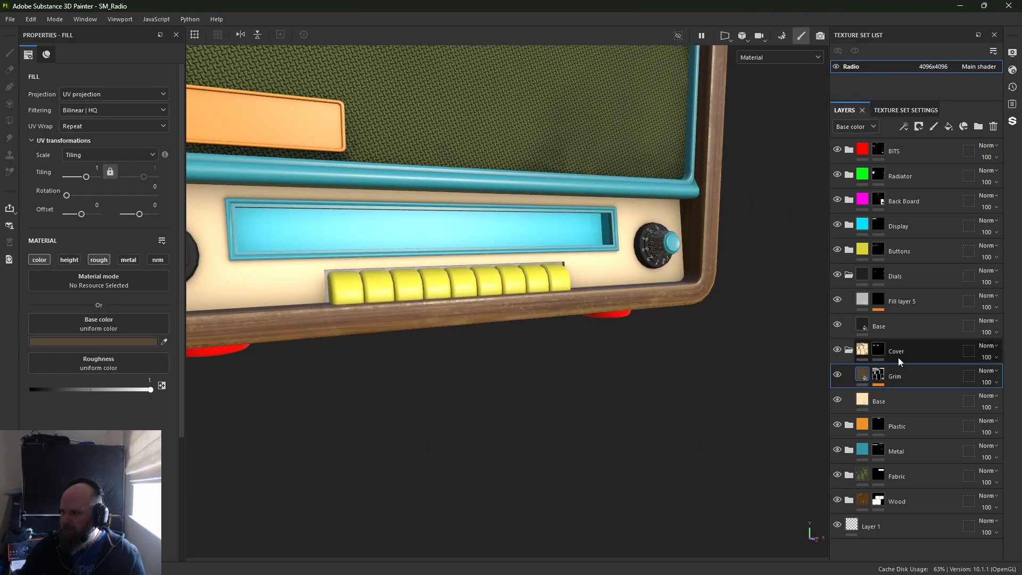
# Enable the roughness channel on the cover's Base layer, set it to 0.0345 and check the reflections around the dial
pyautogui.click(887, 399)
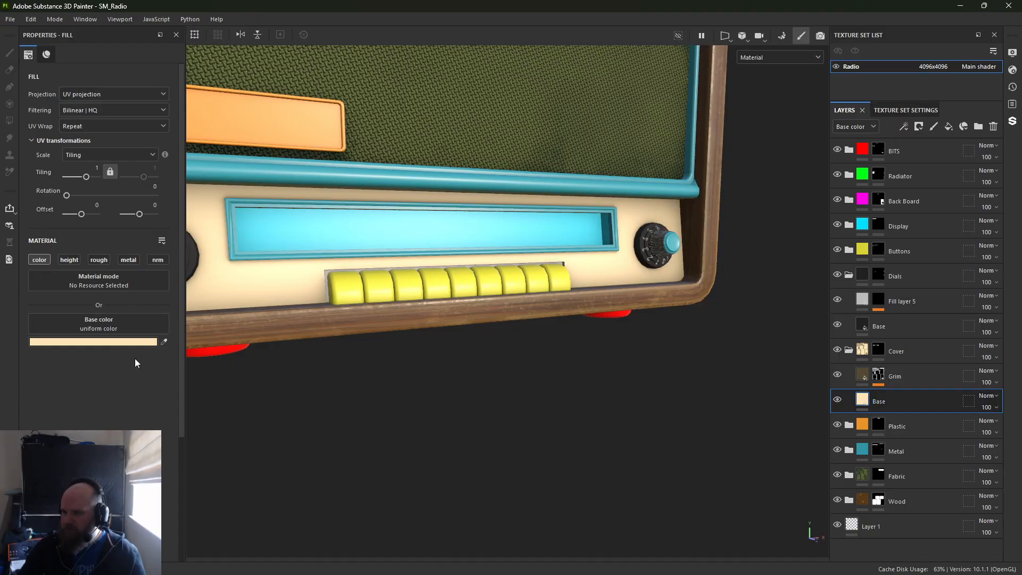
pyautogui.click(99, 260)
pyautogui.moveTo(65, 390); pyautogui.dragTo(31, 394)
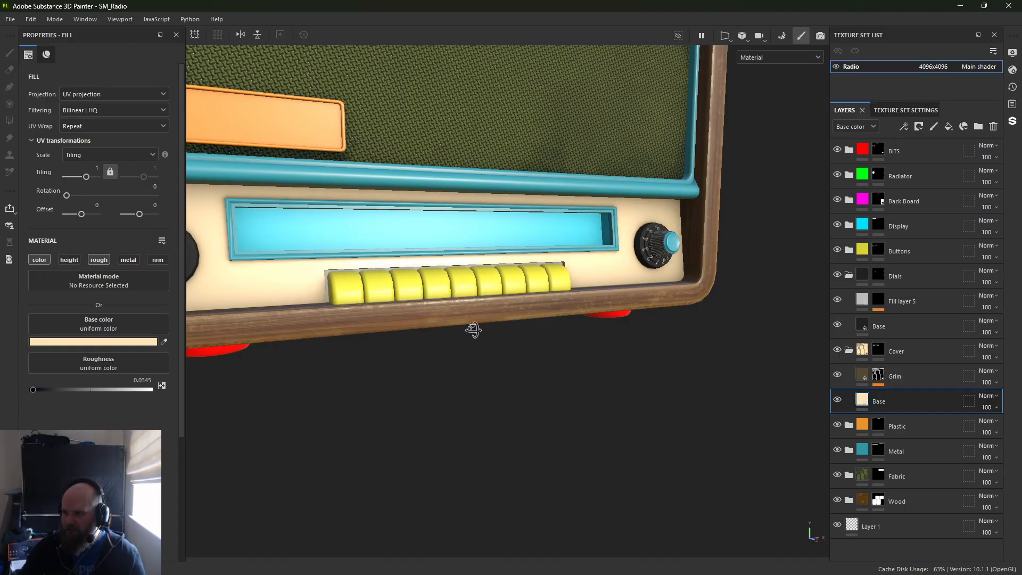
pyautogui.keyDown('alt'); pyautogui.moveTo(472, 329); pyautogui.dragTo(299, 333); pyautogui.keyUp('alt')
pyautogui.keyDown('alt'); pyautogui.moveTo(299, 333); pyautogui.dragTo(601, 328, button='right'); pyautogui.keyUp('alt')
pyautogui.keyDown('alt'); pyautogui.moveTo(601, 327); pyautogui.dragTo(180, 309, button='middle'); pyautogui.keyUp('alt')
pyautogui.keyDown('alt'); pyautogui.moveTo(180, 310); pyautogui.dragTo(292, 303); pyautogui.keyUp('alt')
pyautogui.keyDown('alt'); pyautogui.moveTo(293, 303); pyautogui.dragTo(330, 377, button='middle'); pyautogui.keyUp('alt')
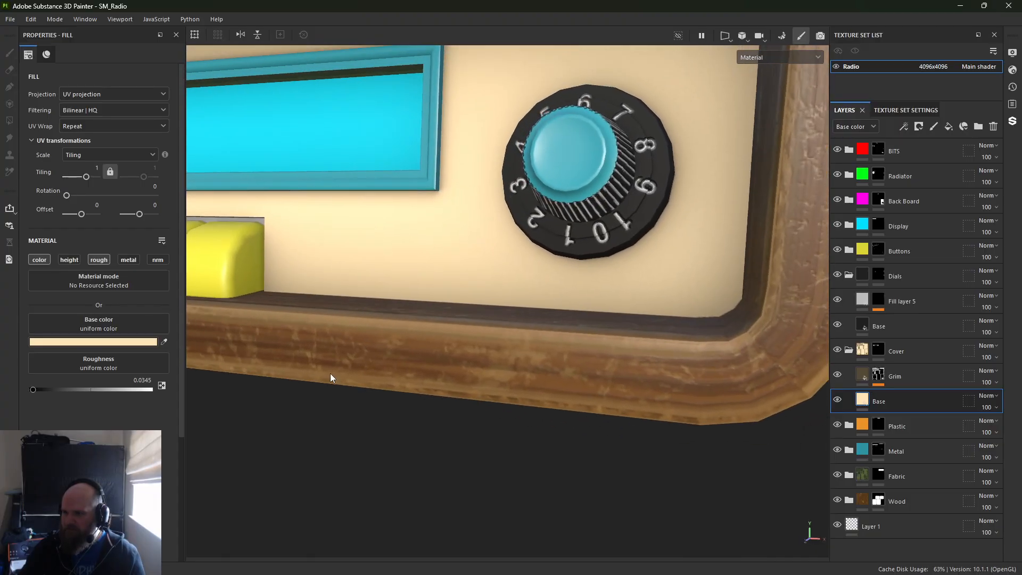
pyautogui.keyDown('alt'); pyautogui.moveTo(327, 308); pyautogui.dragTo(429, 285); pyautogui.keyUp('alt')
pyautogui.keyDown('alt'); pyautogui.moveTo(429, 284); pyautogui.dragTo(339, 242, button='right'); pyautogui.keyUp('alt')
pyautogui.keyDown('alt'); pyautogui.moveTo(338, 242); pyautogui.dragTo(244, 264); pyautogui.keyUp('alt')
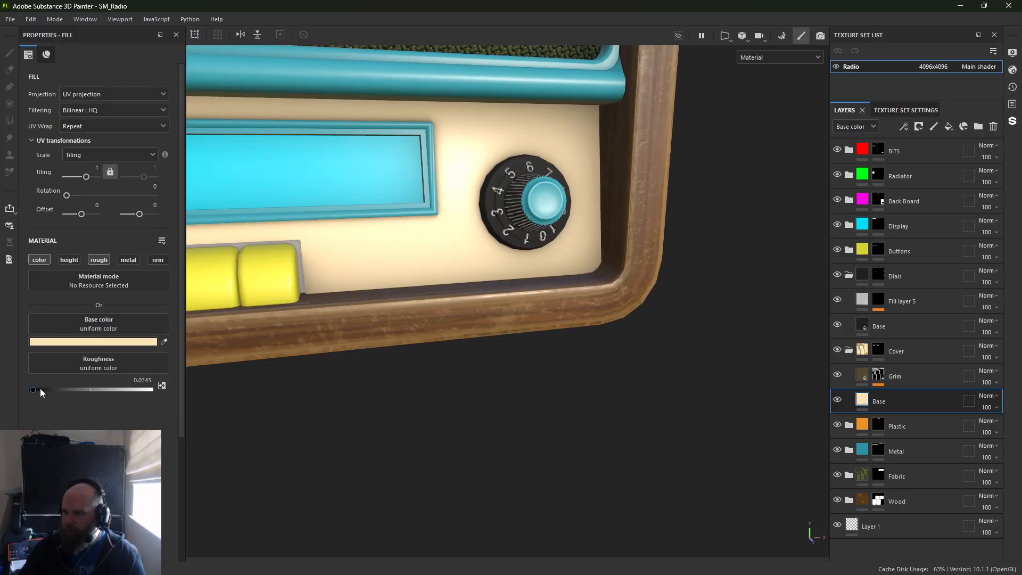
# Fine-tune the cover's roughness values to 0.1293 on the Base layer and 0.8879 on the Grim layer
pyautogui.moveTo(41, 389); pyautogui.dragTo(46, 392)
pyautogui.click(900, 376)
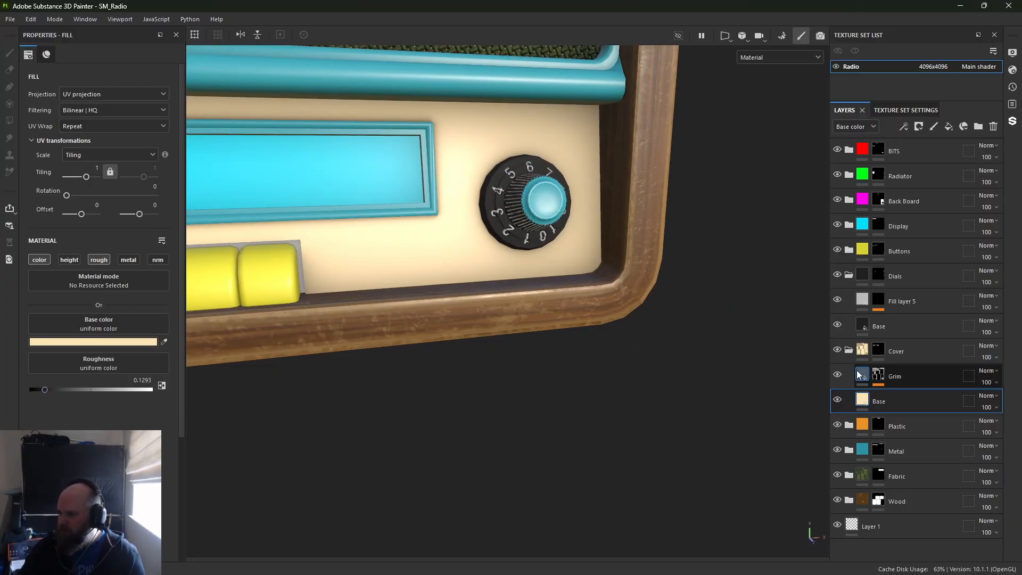
pyautogui.moveTo(150, 390); pyautogui.dragTo(139, 390)
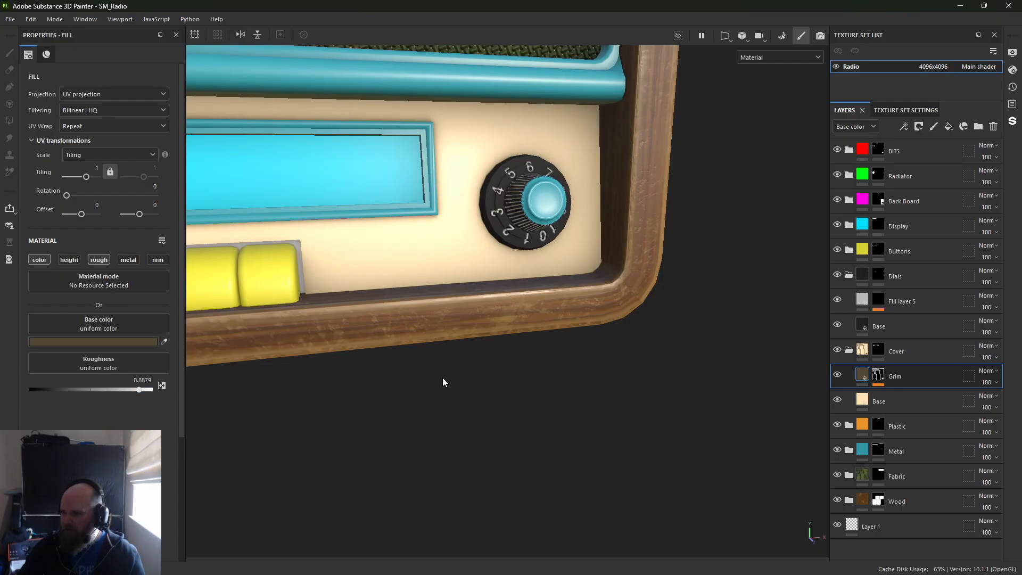
# Set the Grim mask's Ambient Occlusion generator to a Global Blur of 2.06 and a Global Balance of 0.38
pyautogui.click(879, 376)
pyautogui.click(898, 396)
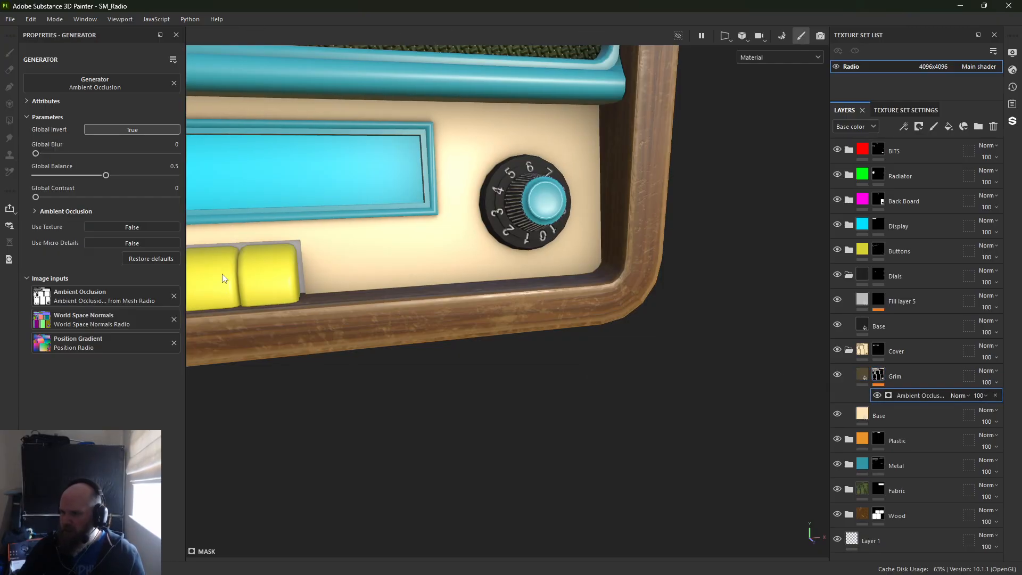
pyautogui.moveTo(37, 154); pyautogui.dragTo(52, 153)
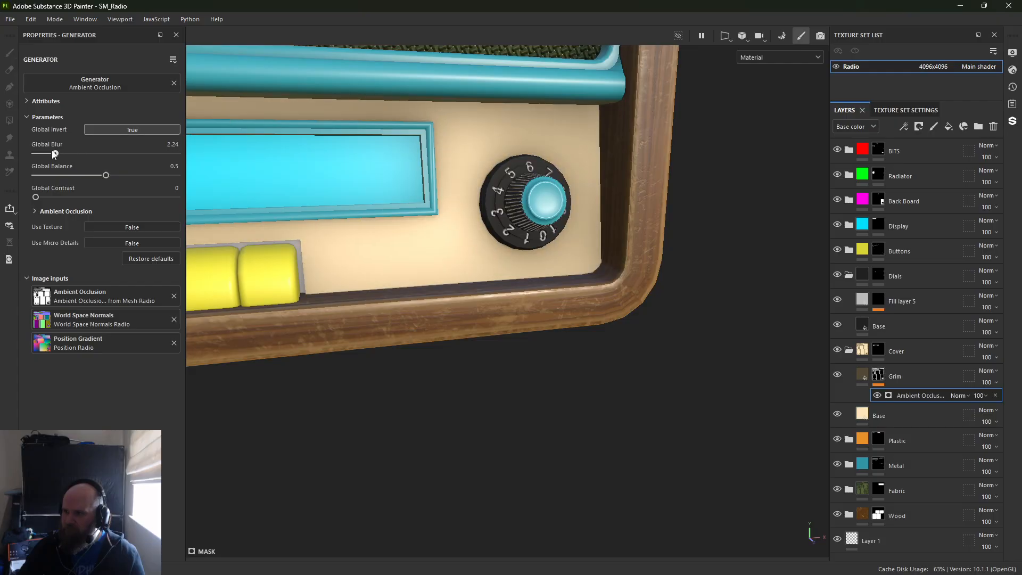
pyautogui.moveTo(106, 175)
pyautogui.mouseDown()
pyautogui.moveTo(41, 152)
pyautogui.moveTo(54, 154)
pyautogui.mouseUp()
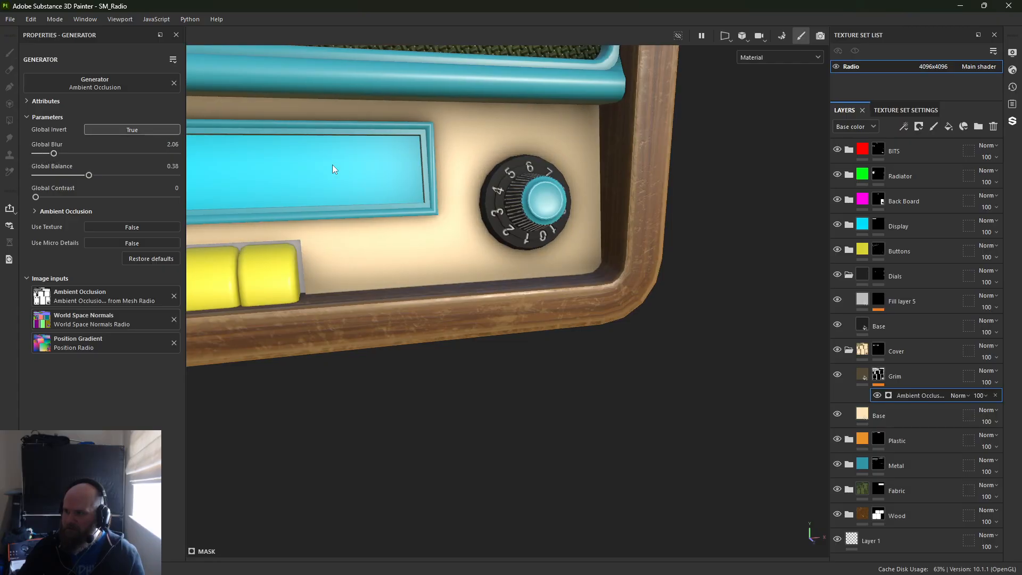
pyautogui.keyDown('alt'); pyautogui.moveTo(356, 165); pyautogui.dragTo(315, 160); pyautogui.keyUp('alt')
pyautogui.moveTo(467, 183)
pyautogui.keyDown('alt'); pyautogui.mouseDown()
pyautogui.moveTo(427, 180)
pyautogui.moveTo(459, 178)
pyautogui.mouseUp(); pyautogui.keyUp('alt')
pyautogui.scroll(-4, 416, 176)
pyautogui.scroll(3, 361, 171)
pyautogui.scroll(2, 359, 170)
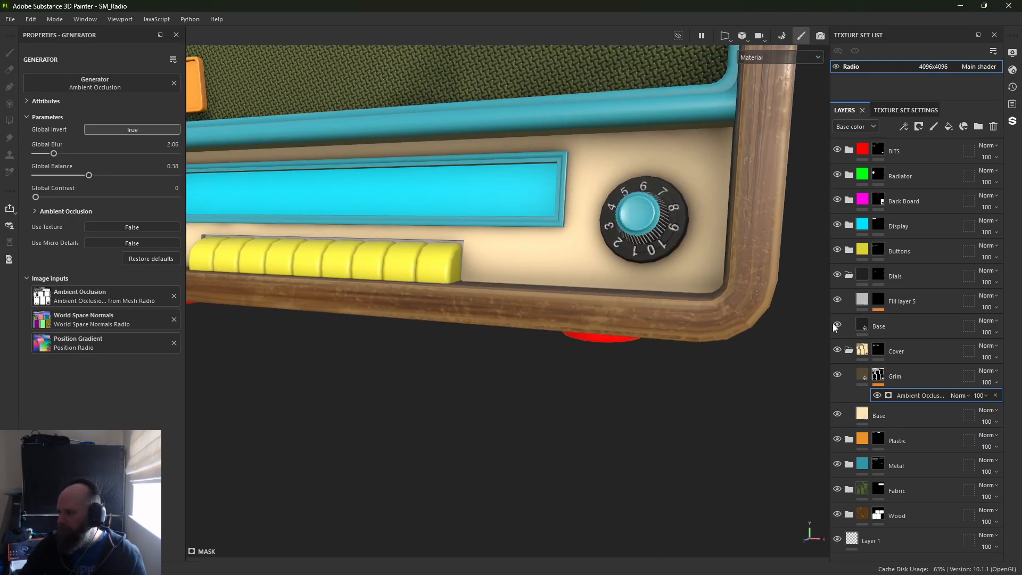
# Add a second generator to the Grim mask, blend it with Linear dodge (Add) and load Dripping Rust into it
pyautogui.rightClick(879, 375)
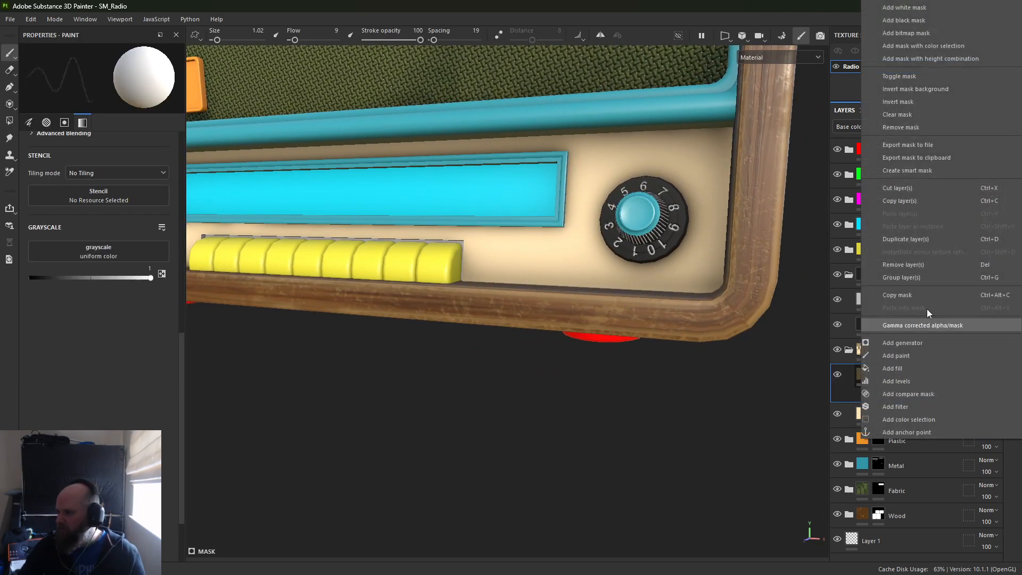
pyautogui.click(909, 343)
pyautogui.click(946, 396)
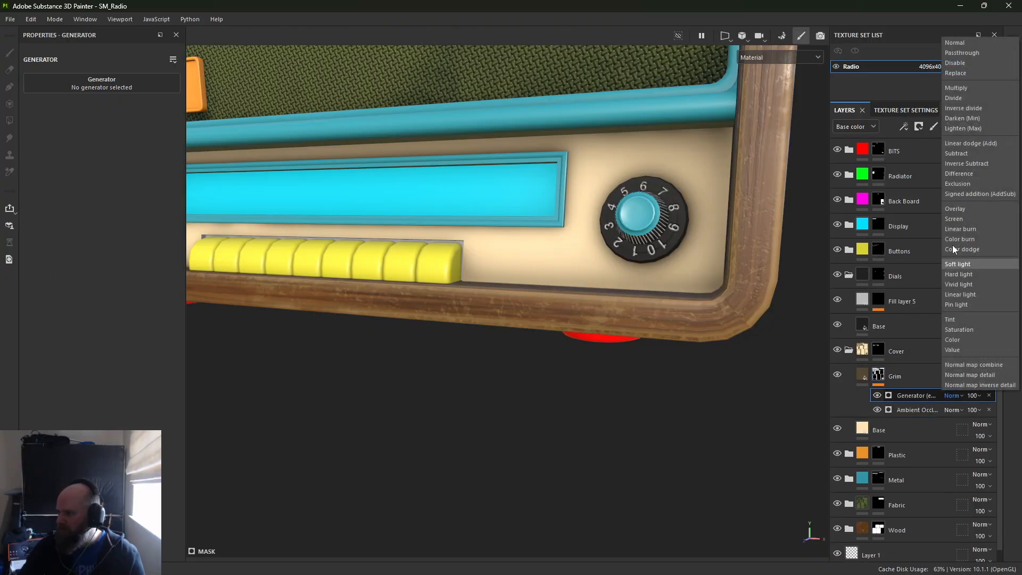
pyautogui.click(982, 143)
pyautogui.click(132, 83)
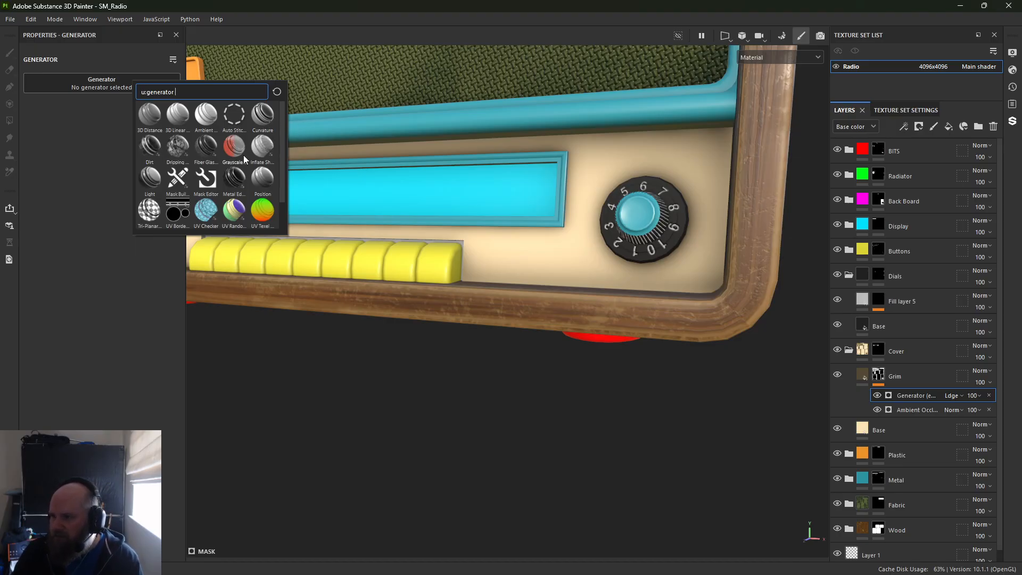
pyautogui.click(178, 146)
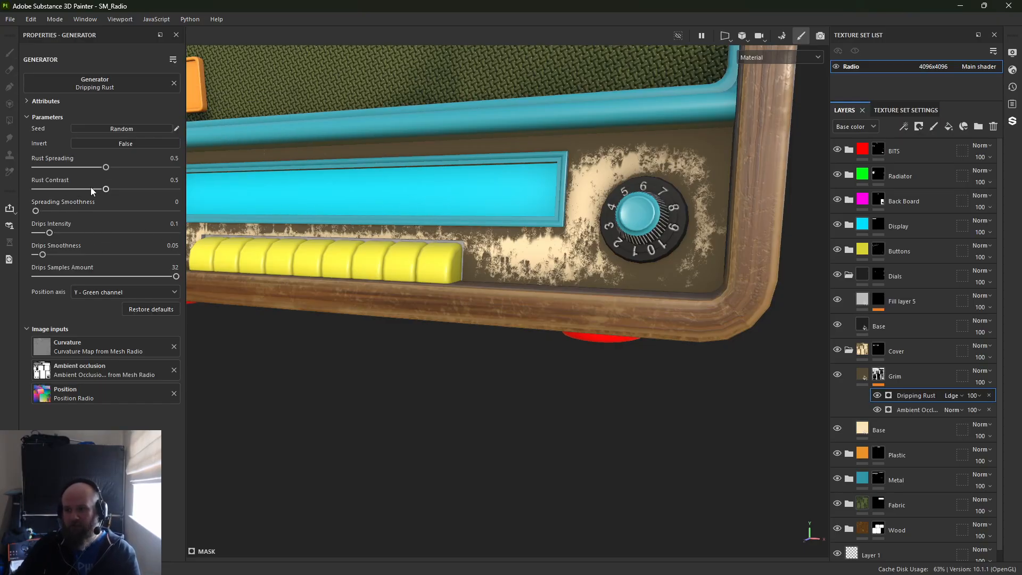
# Set Dripping Rust to Rust Spreading 0.23, Spreading Smoothness 0.03, Drips Intensity 0.28, Drips Smoothness 0.36 and 24 drip samples
pyautogui.moveTo(106, 167); pyautogui.dragTo(74, 167)
pyautogui.moveTo(36, 211); pyautogui.dragTo(139, 272)
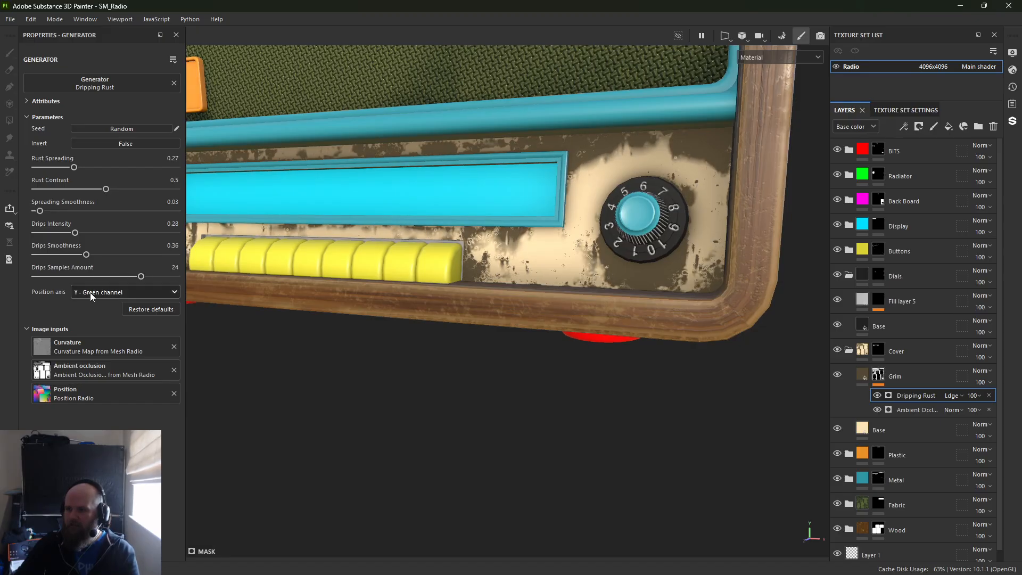
pyautogui.moveTo(74, 167); pyautogui.dragTo(67, 168)
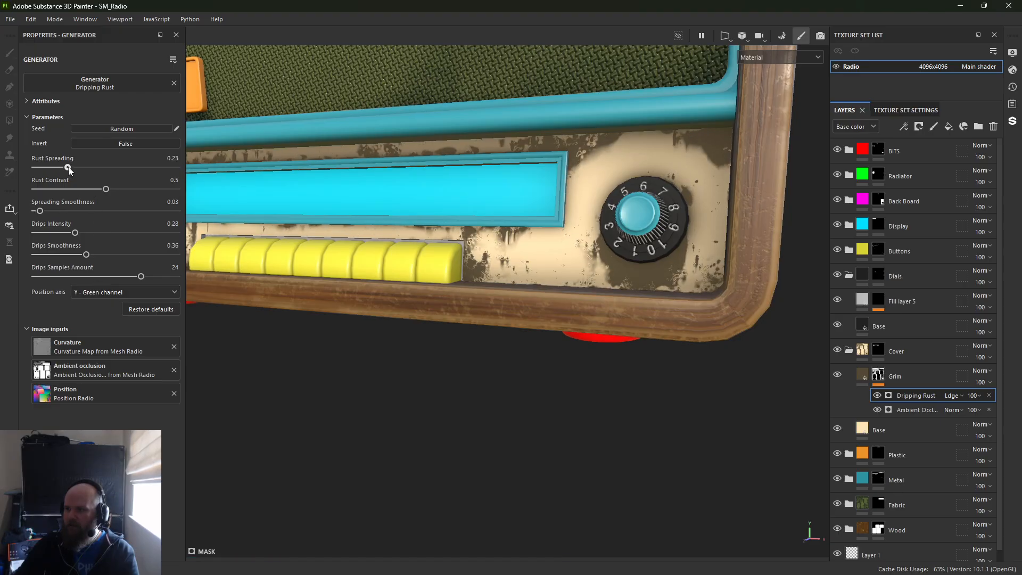
# Reduce the Dripping Rust generator's opacity to 25 on the Grim mask
pyautogui.click(981, 397)
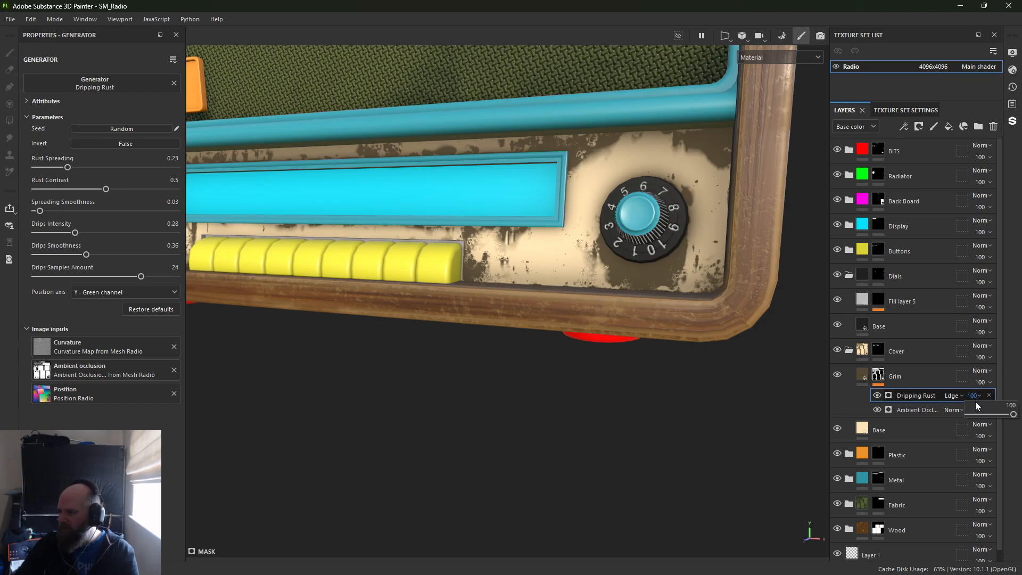
pyautogui.moveTo(998, 413); pyautogui.dragTo(979, 415)
pyautogui.moveTo(467, 338)
pyautogui.keyDown('alt'); pyautogui.mouseDown()
pyautogui.moveTo(609, 326)
pyautogui.moveTo(462, 320)
pyautogui.mouseUp(); pyautogui.keyUp('alt')
pyautogui.keyDown('alt'); pyautogui.moveTo(462, 320); pyautogui.dragTo(408, 212, button='right'); pyautogui.keyUp('alt')
pyautogui.keyDown('alt'); pyautogui.moveTo(407, 212); pyautogui.dragTo(463, 203, button='middle'); pyautogui.keyUp('alt')
pyautogui.keyDown('alt'); pyautogui.moveTo(464, 203); pyautogui.dragTo(463, 285, button='right'); pyautogui.keyUp('alt')
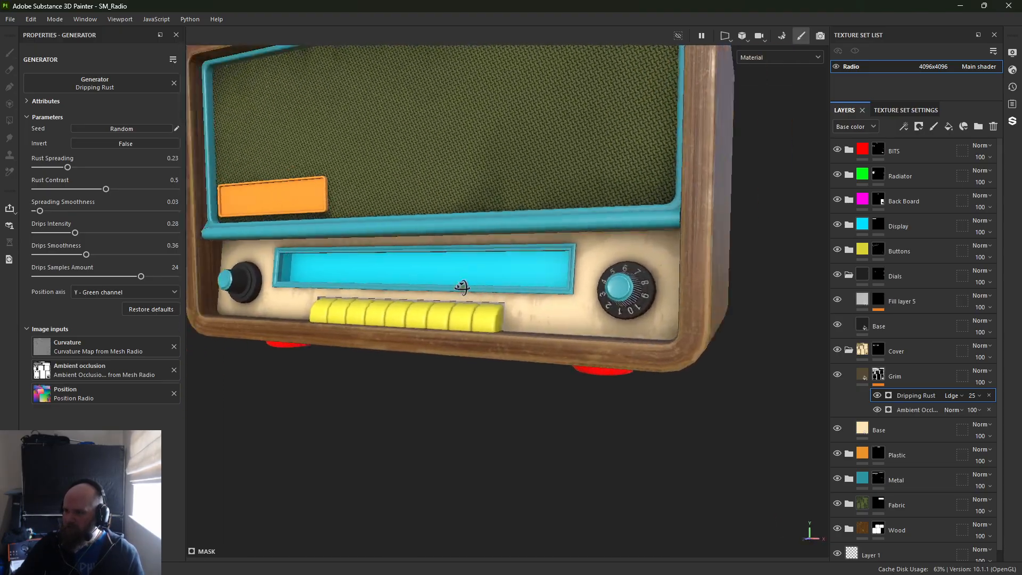
# Examine the cover's grime up close around the dial and display, and on the whole radio from an angle
pyautogui.keyDown('alt'); pyautogui.moveTo(464, 285); pyautogui.dragTo(437, 258); pyautogui.keyUp('alt')
pyautogui.keyDown('alt'); pyautogui.moveTo(436, 258); pyautogui.dragTo(678, 331, button='right'); pyautogui.keyUp('alt')
pyautogui.keyDown('alt'); pyautogui.moveTo(678, 331); pyautogui.dragTo(737, 330); pyautogui.keyUp('alt')
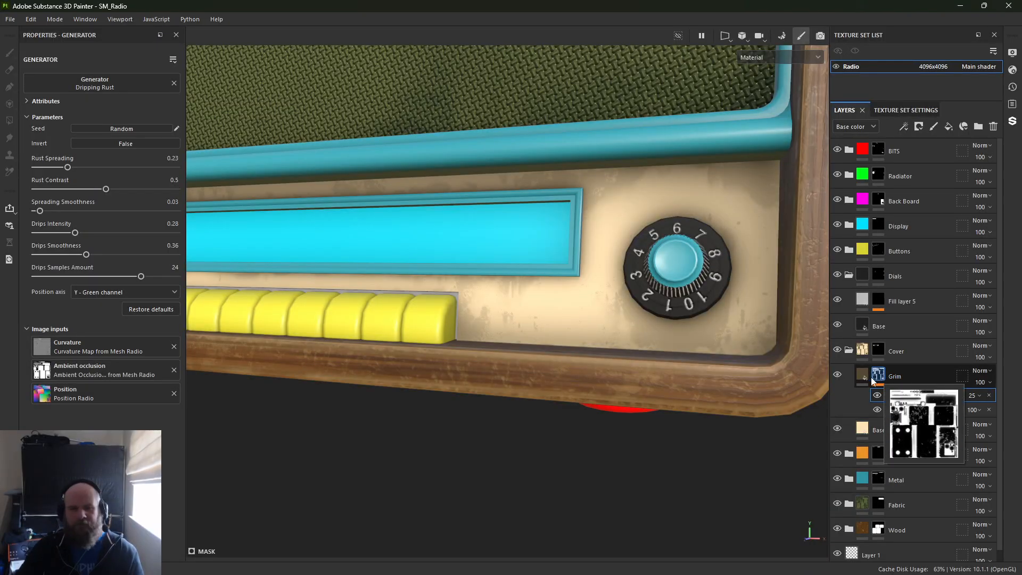
pyautogui.moveTo(858, 379)
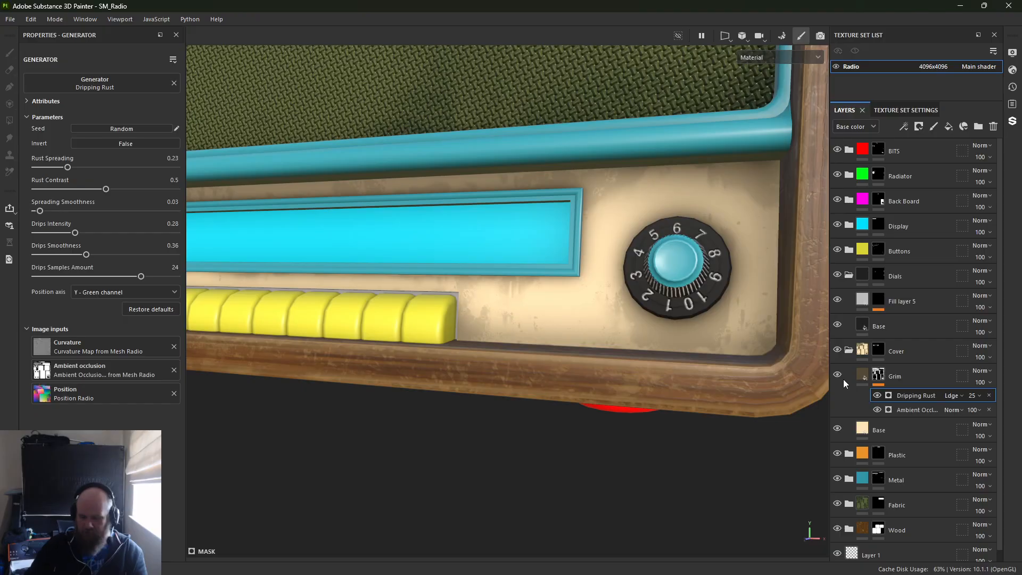
pyautogui.keyDown('alt'); pyautogui.moveTo(672, 262); pyautogui.dragTo(684, 375, button='middle'); pyautogui.keyUp('alt')
pyautogui.keyDown('alt'); pyautogui.moveTo(683, 375); pyautogui.dragTo(598, 278, button='right'); pyautogui.keyUp('alt')
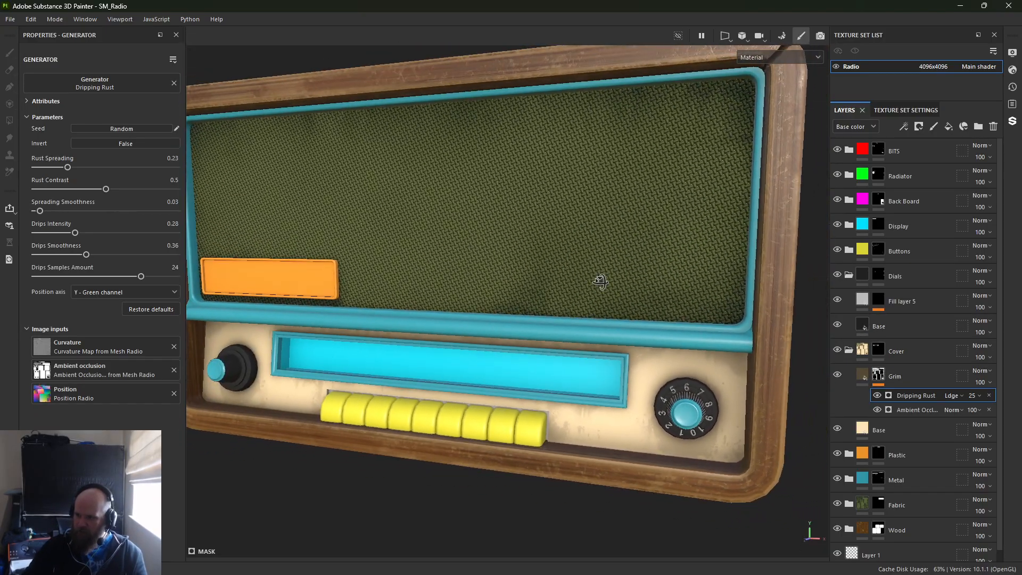
pyautogui.keyDown('alt'); pyautogui.moveTo(598, 279); pyautogui.dragTo(386, 239); pyautogui.keyUp('alt')
pyautogui.keyDown('alt'); pyautogui.moveTo(386, 239); pyautogui.dragTo(421, 249, button='middle'); pyautogui.keyUp('alt')
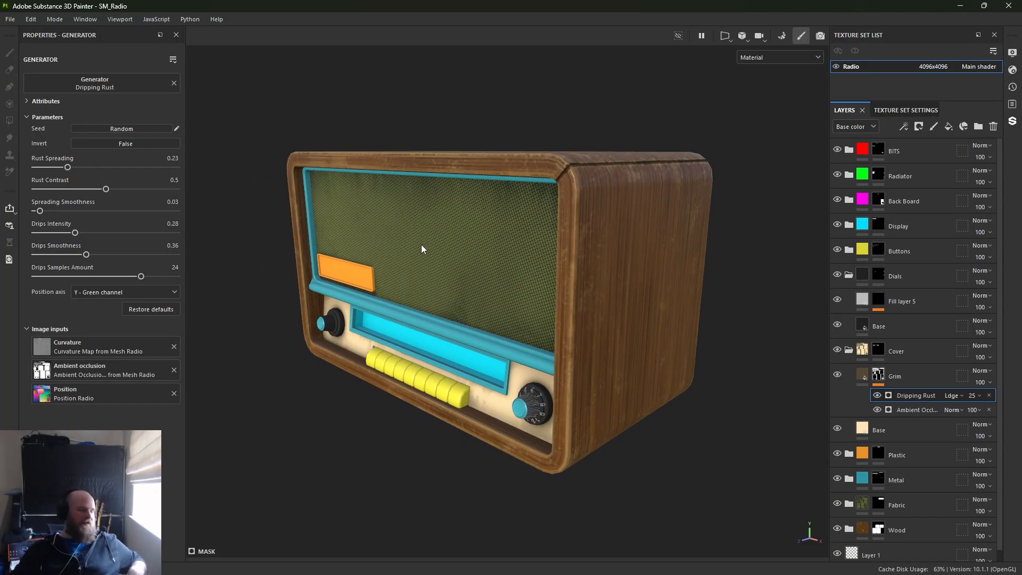